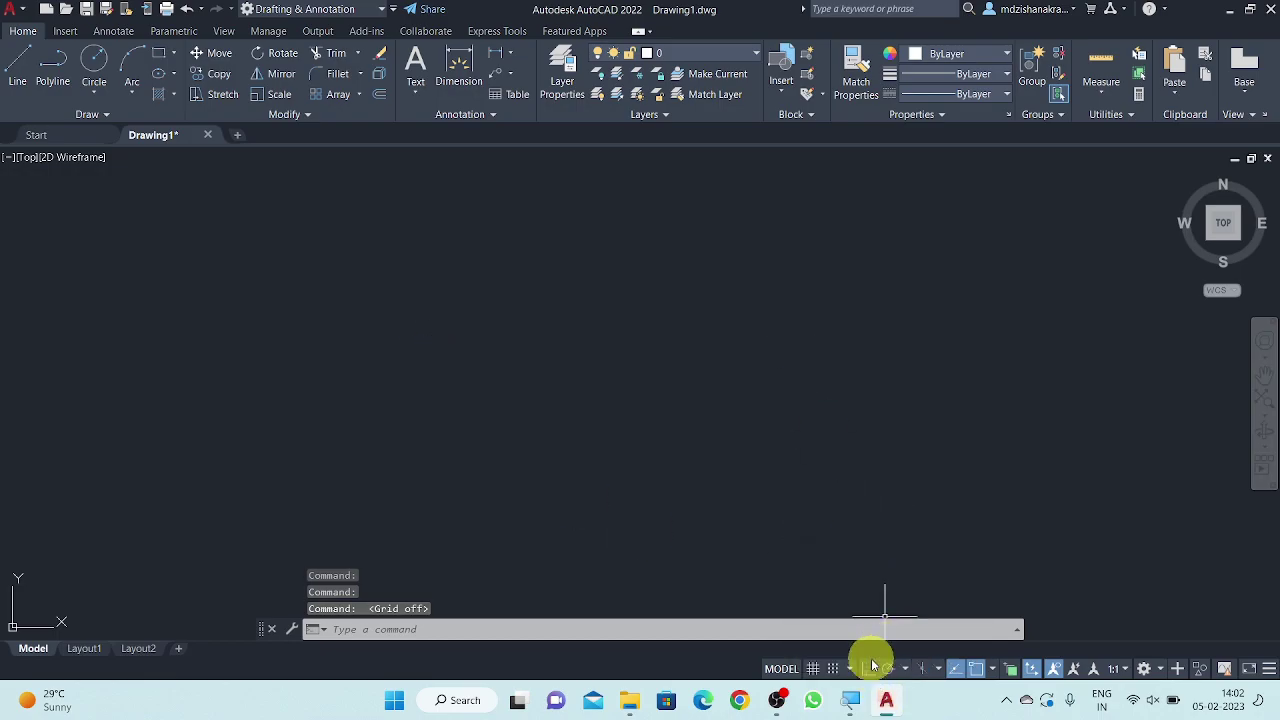
# - Turn on Ortho and set length units to Architectural with 0'-0 1/2" precision
pyautogui.click(867, 667)
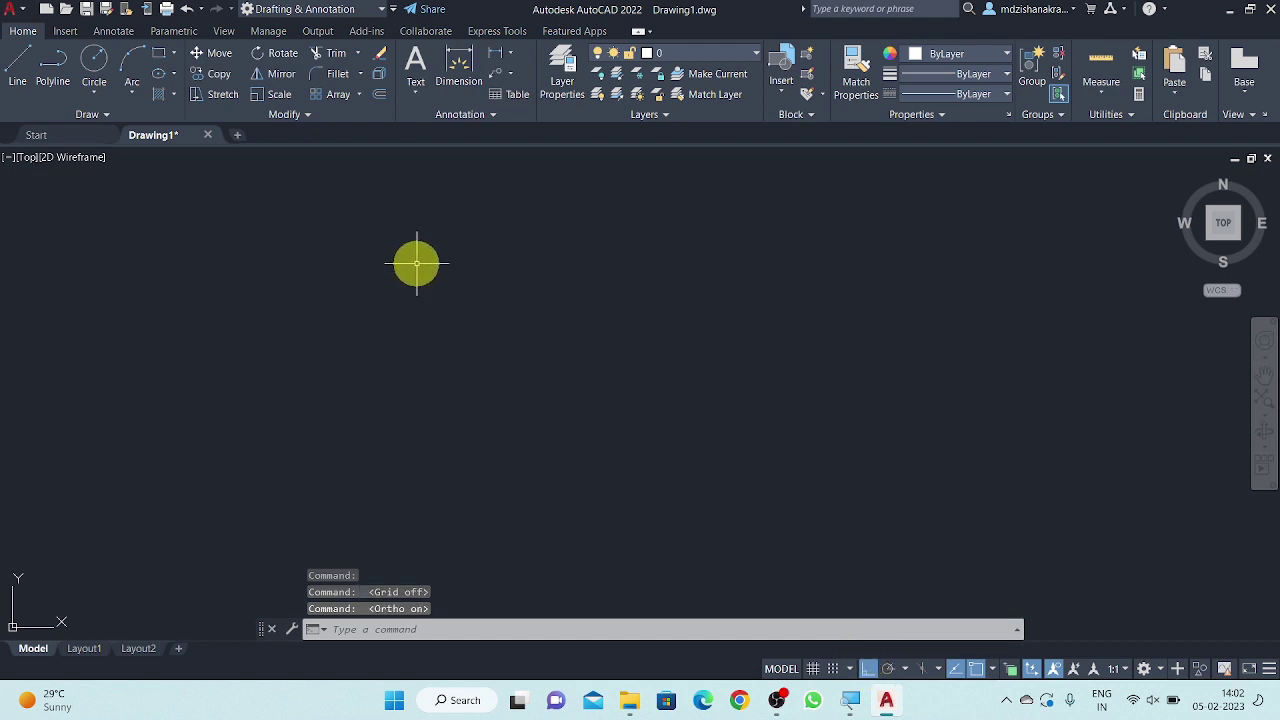
pyautogui.write('l')
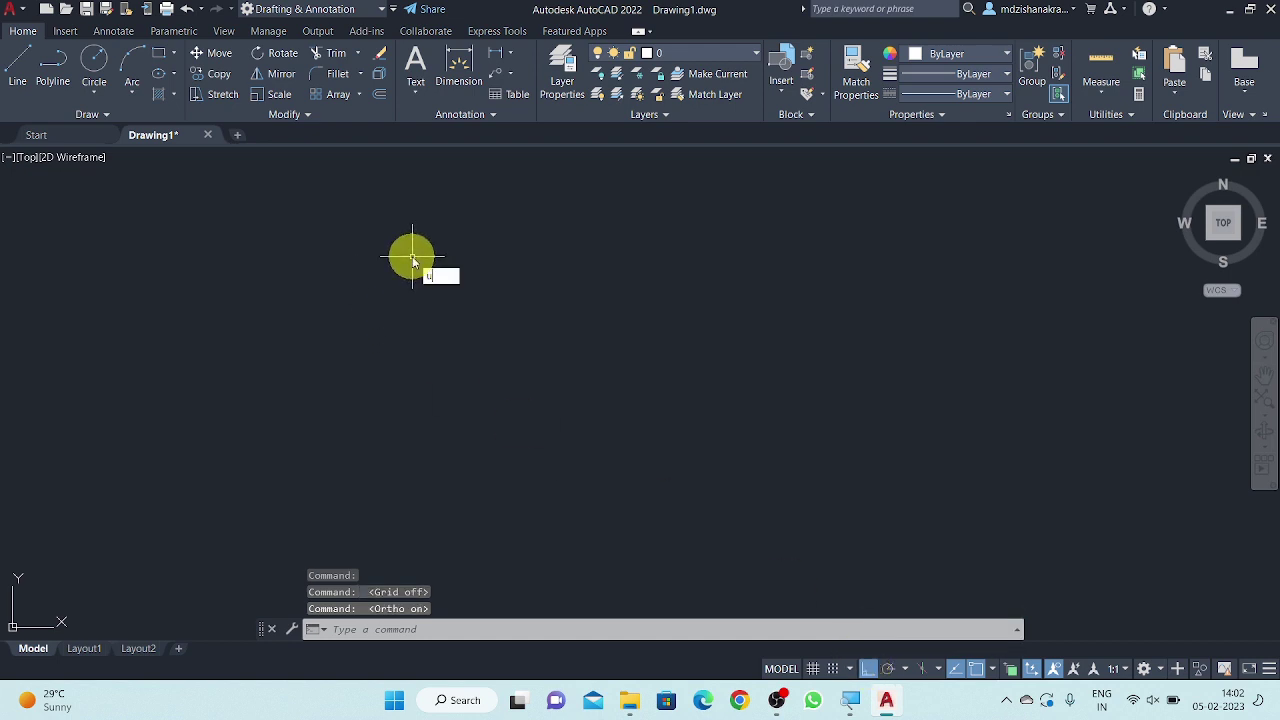
pyautogui.write('n')
pyautogui.press('Return')
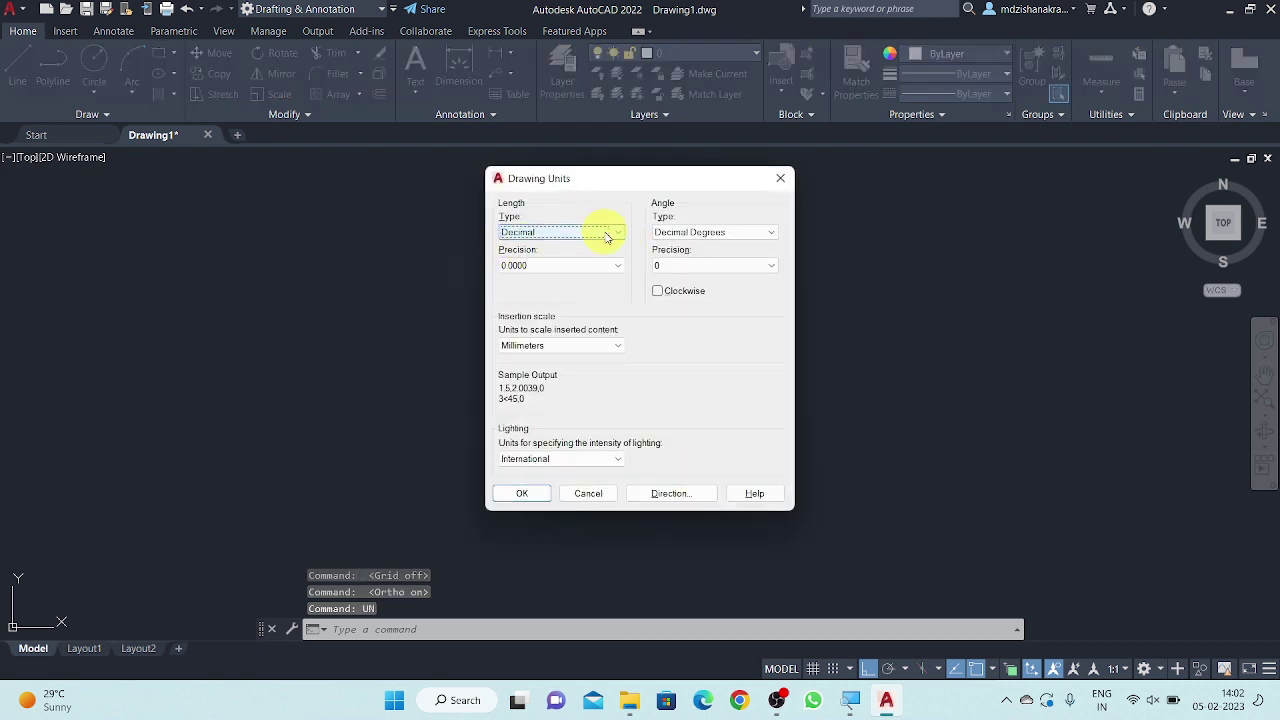
pyautogui.click(606, 232)
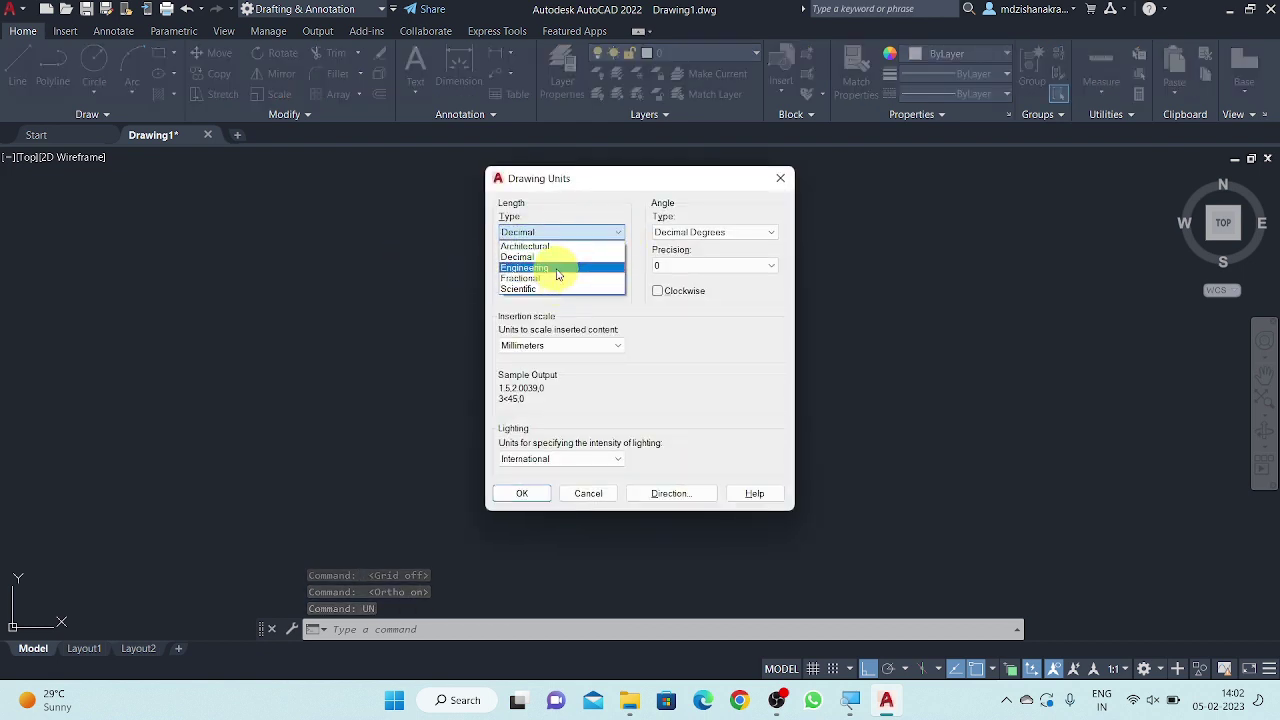
pyautogui.click(560, 246)
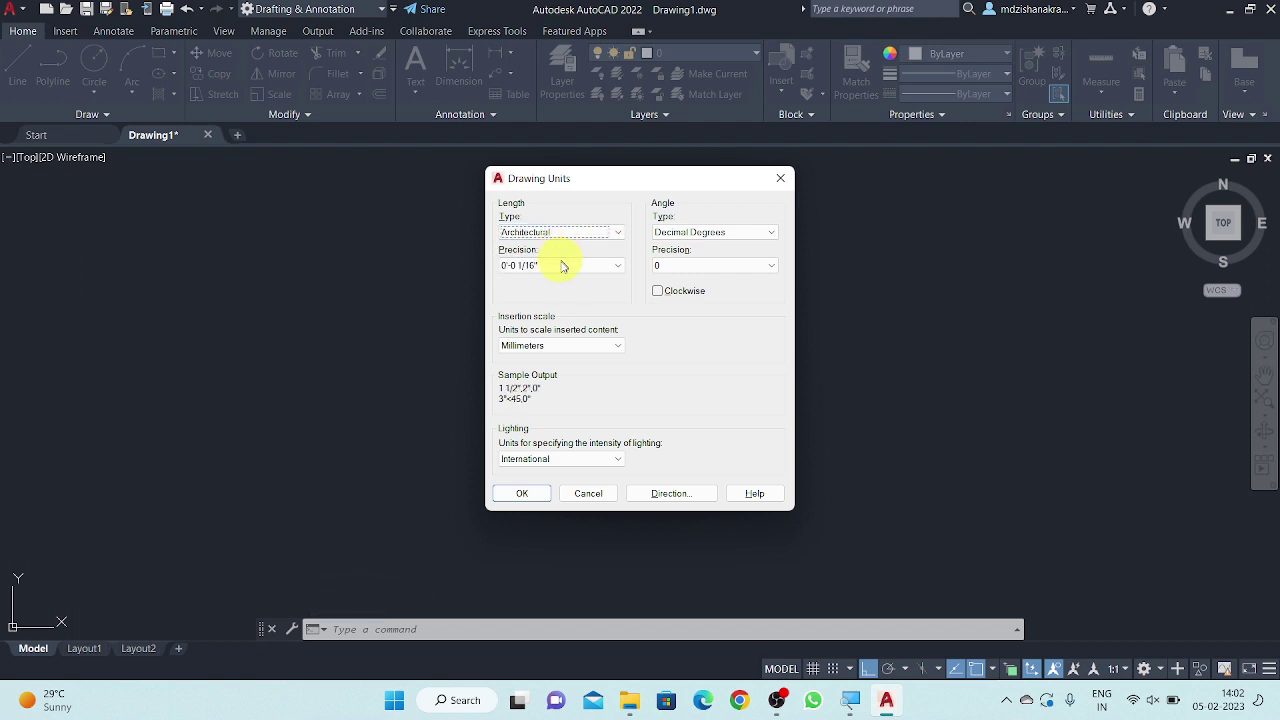
pyautogui.click(567, 266)
pyautogui.click(565, 290)
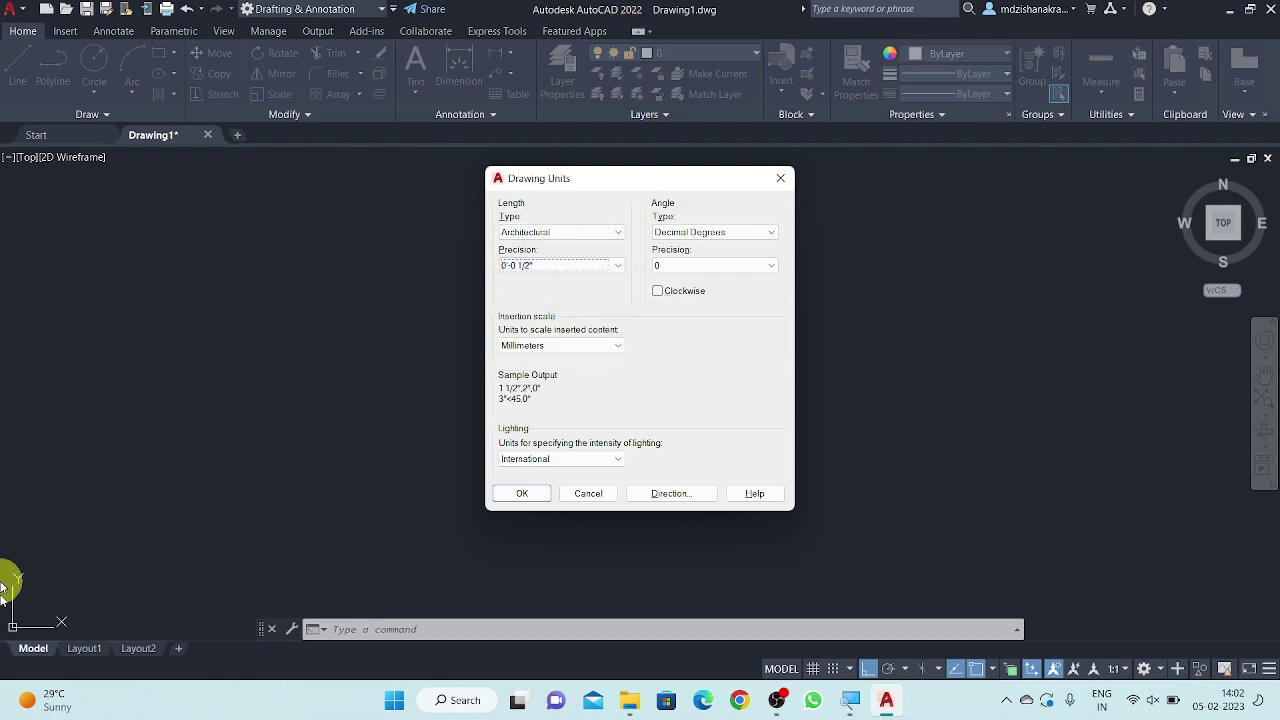
# - Set the insertion scale units to Inches and apply the drawing units
pyautogui.click(610, 346)
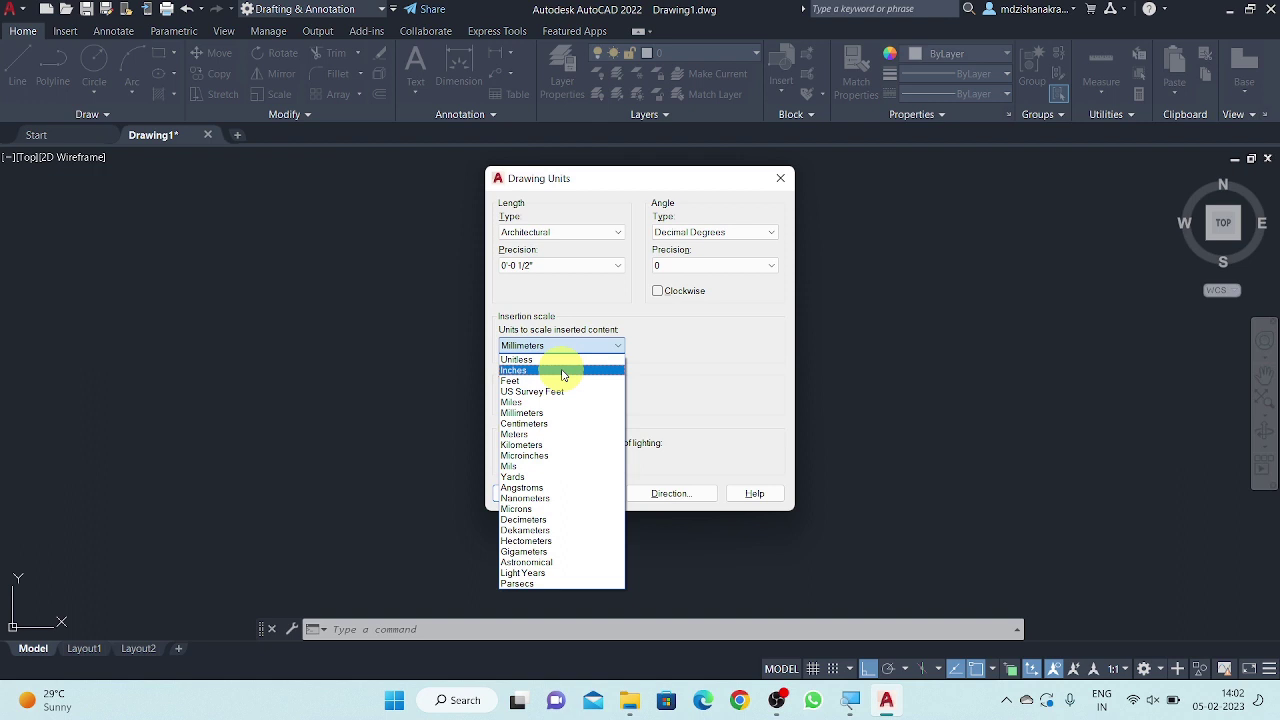
pyautogui.click(560, 381)
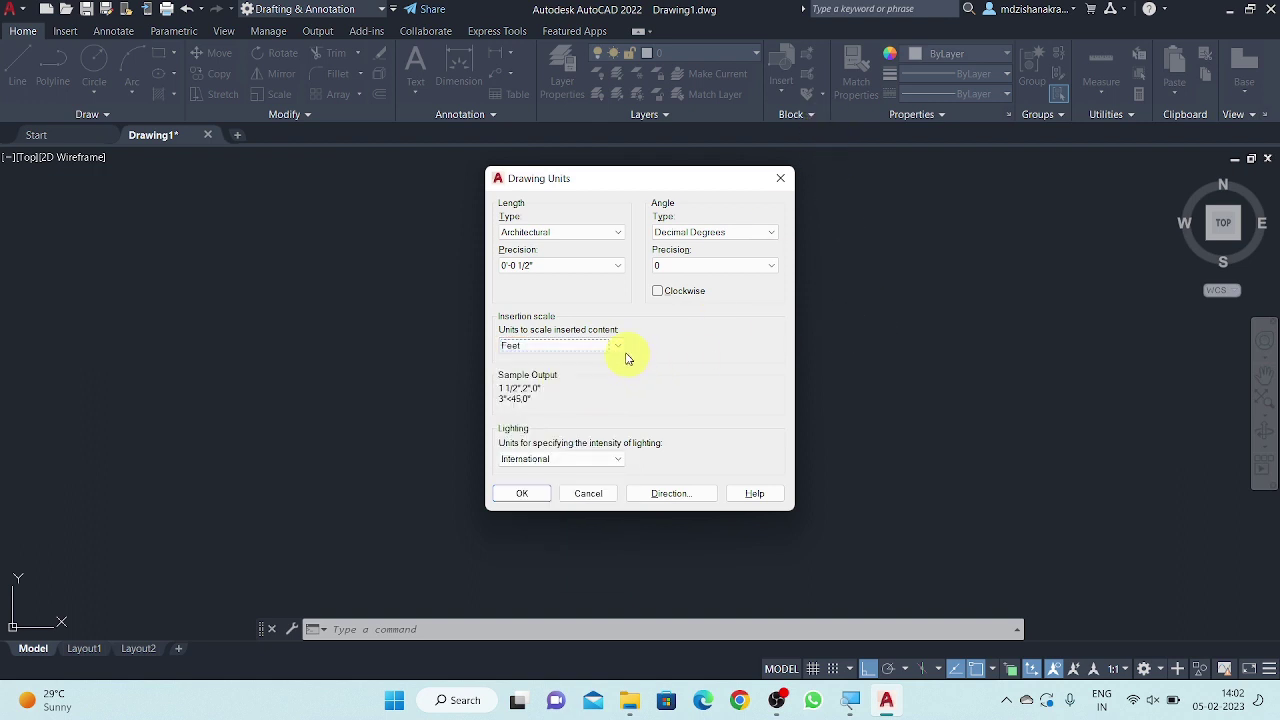
pyautogui.click(617, 348)
pyautogui.click(576, 370)
pyautogui.click(535, 499)
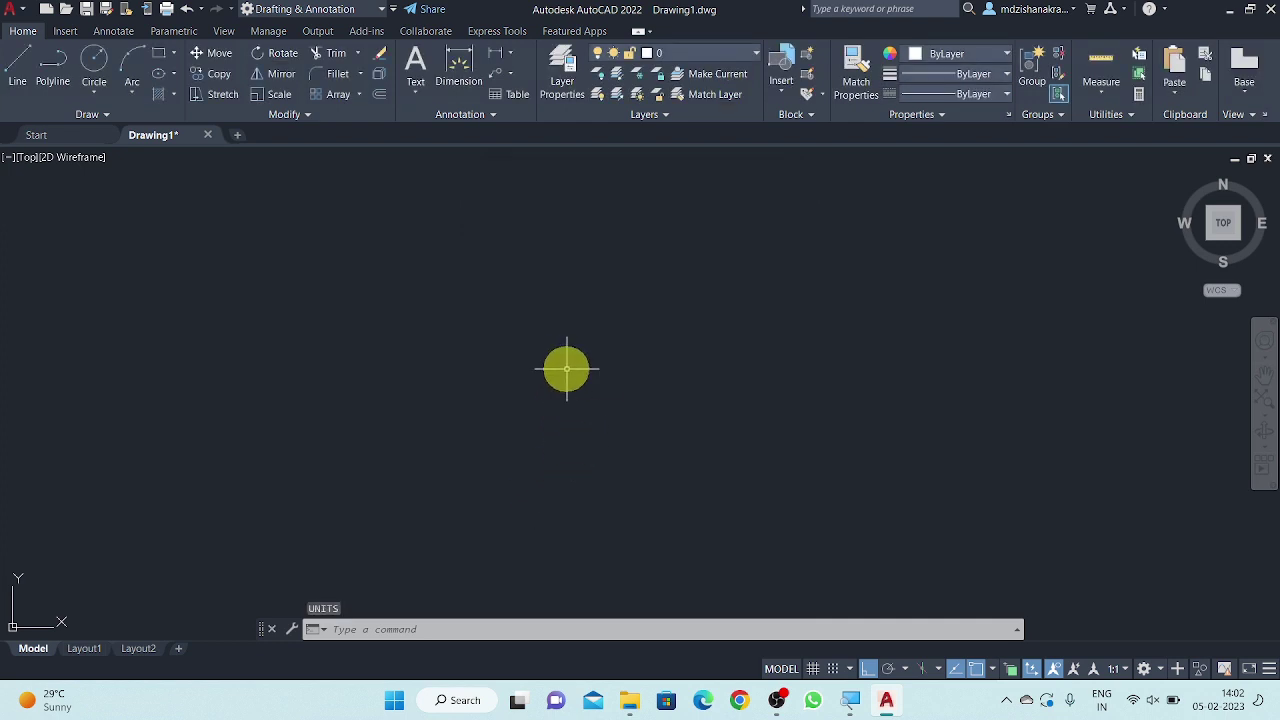
# - Set the drawing limits from 0,0 to 100',100'
pyautogui.write('limits')
pyautogui.press('Return')
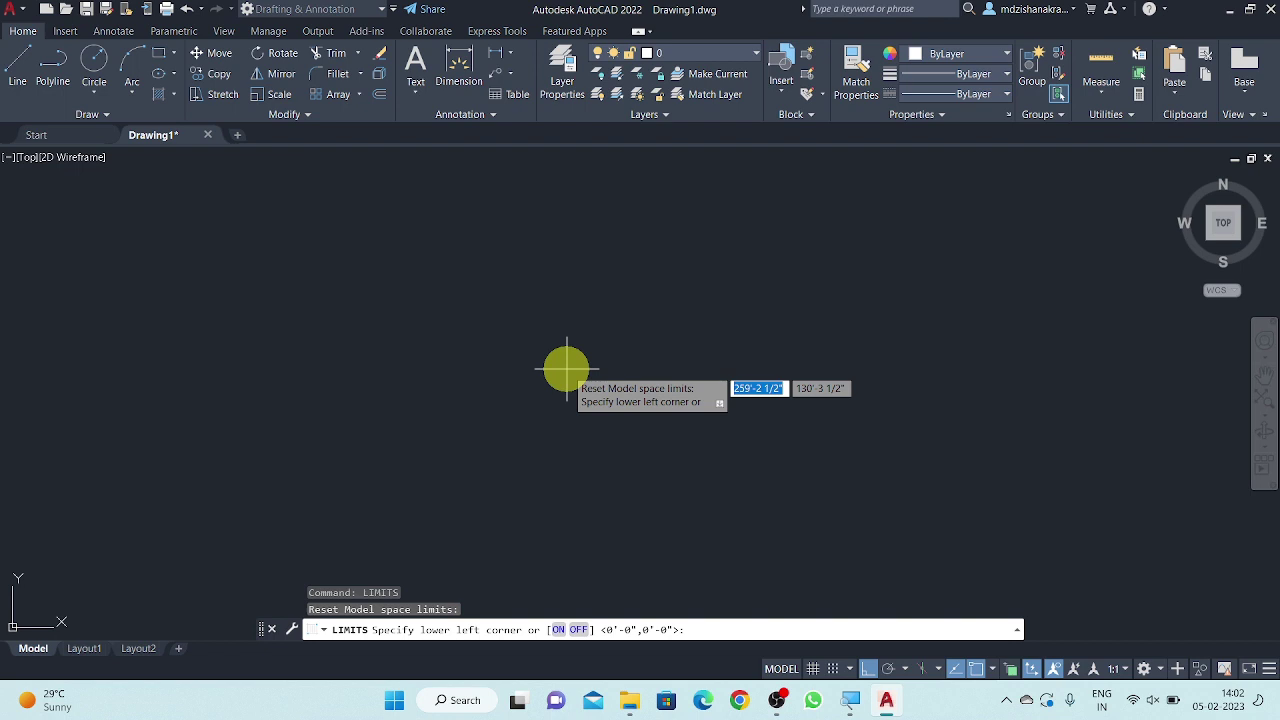
pyautogui.press('Return')
pyautogui.write('10')
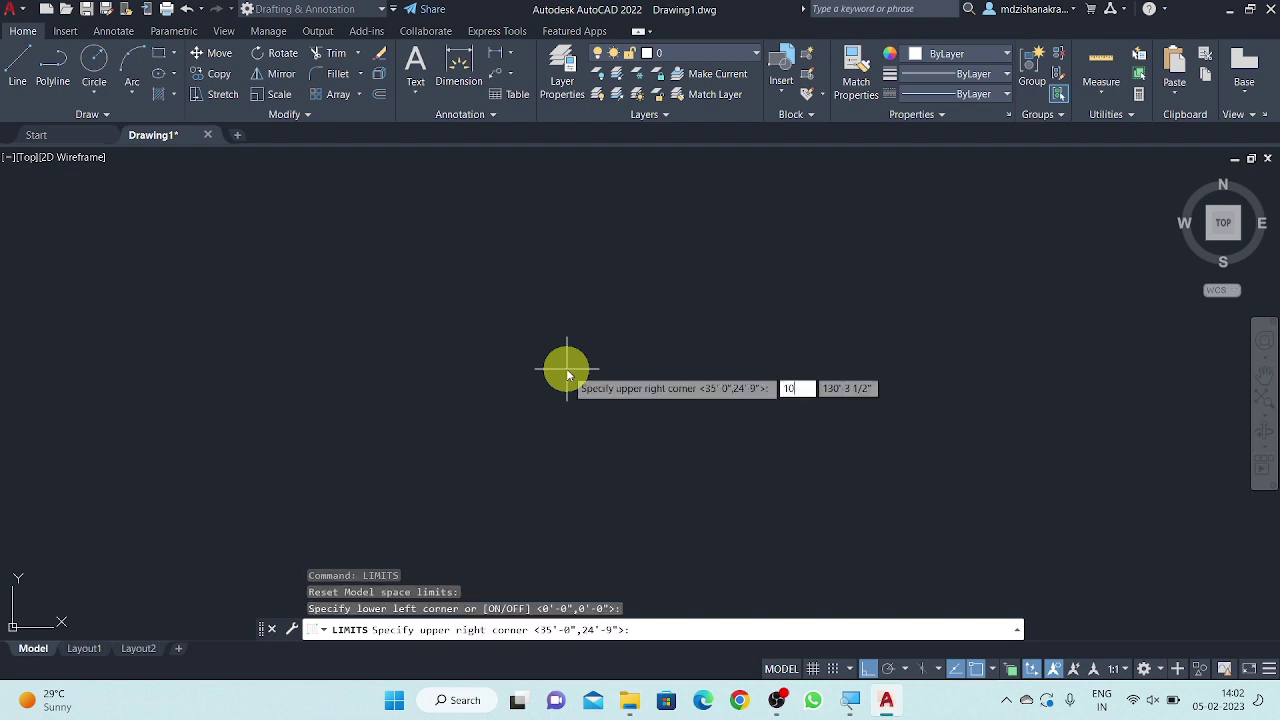
pyautogui.press('Tab')
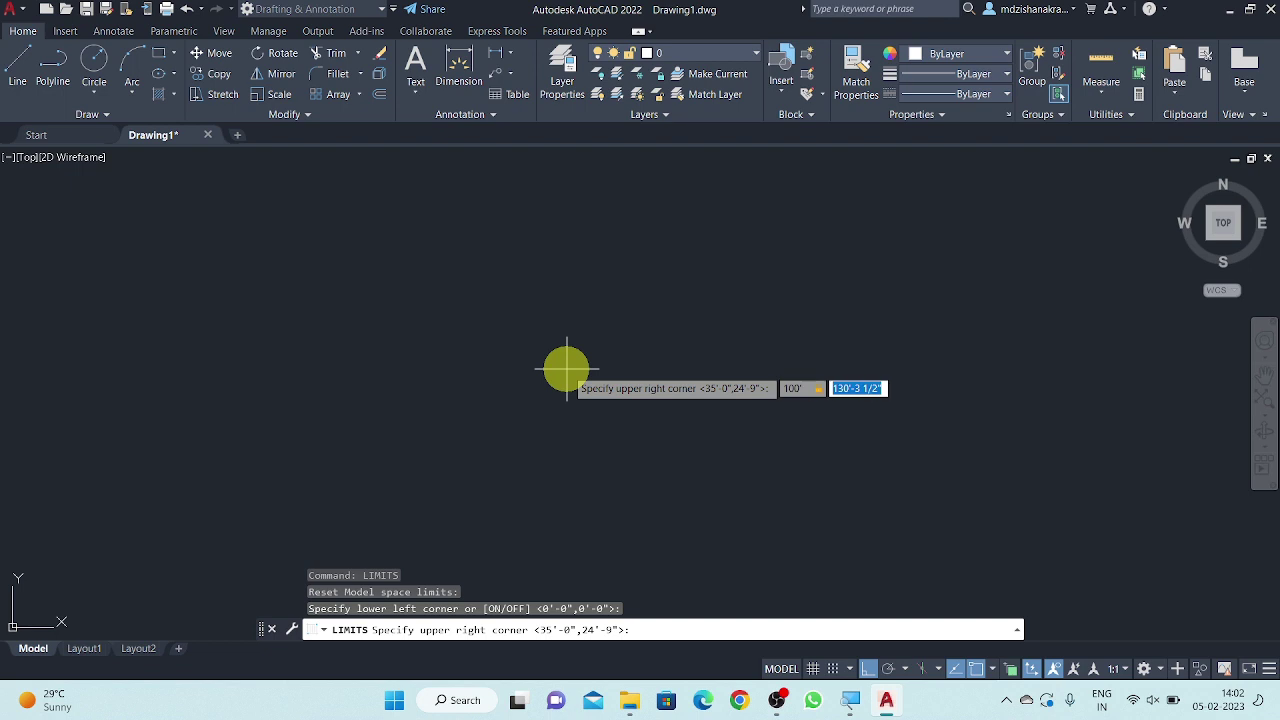
pyautogui.write('100')
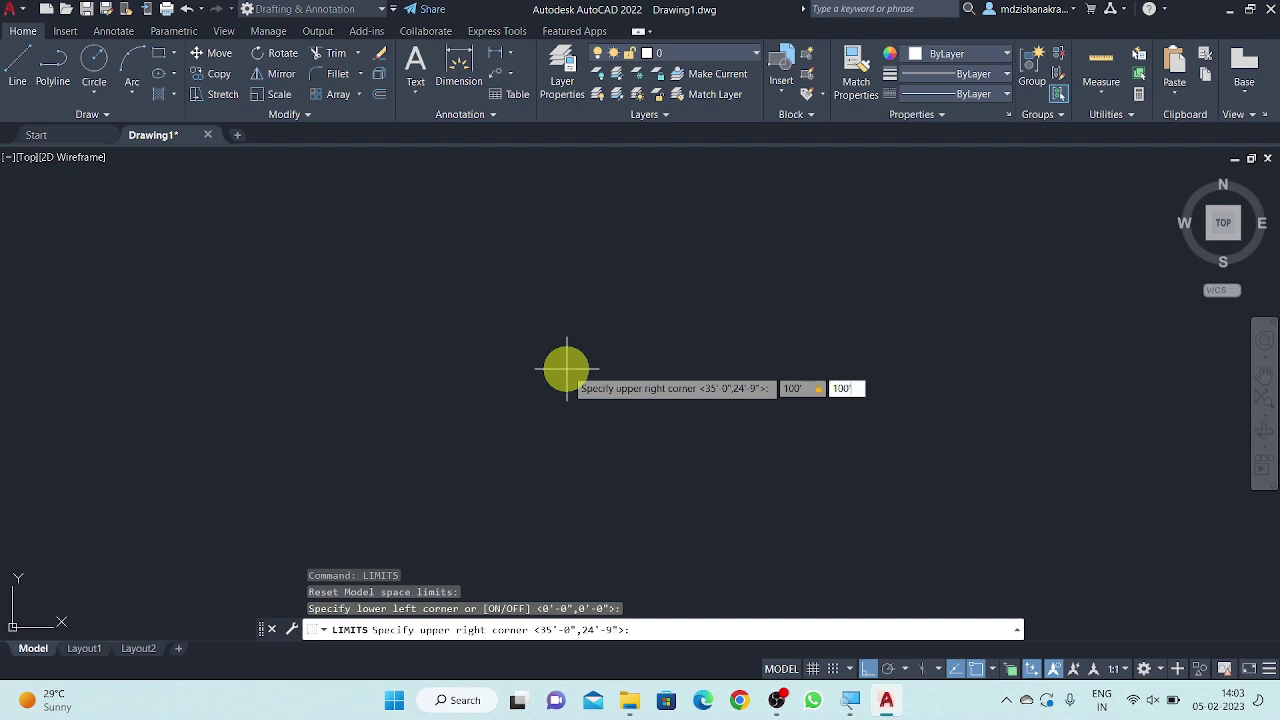
pyautogui.press('Return')
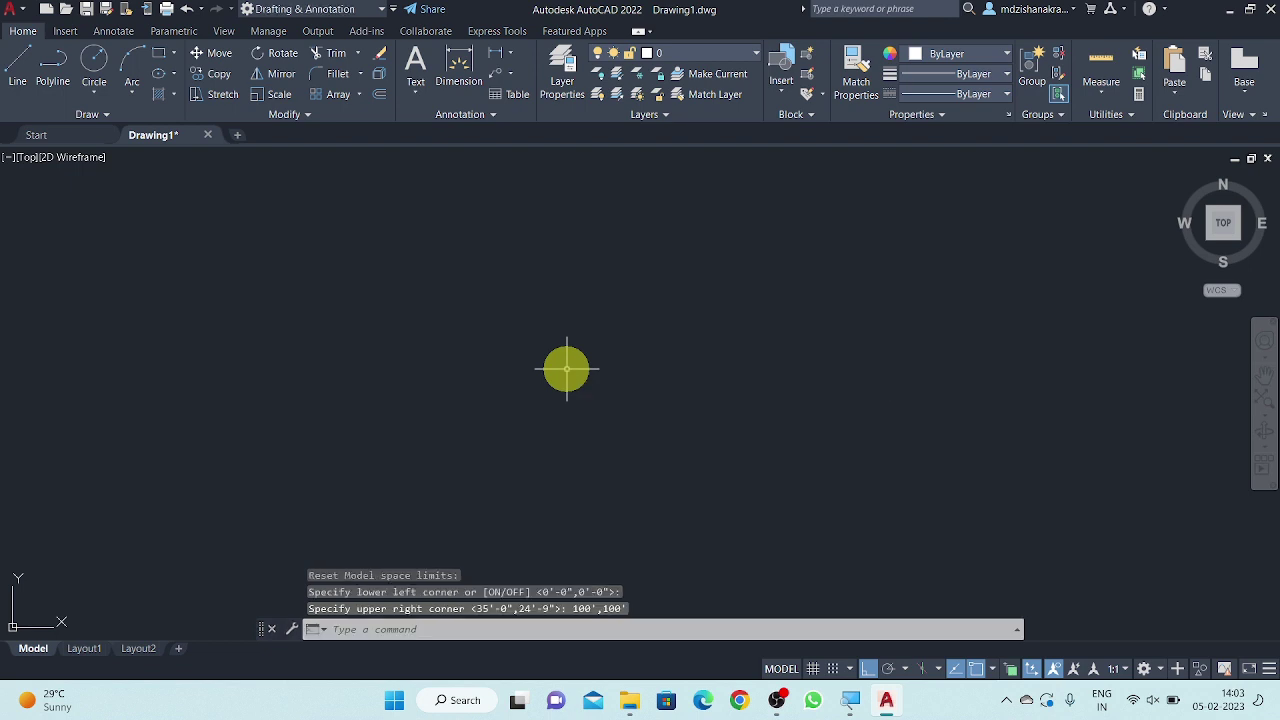
# - Zoom All to fit the entire 100' by 100' limits area in view
pyautogui.write('z')
pyautogui.press('Return')
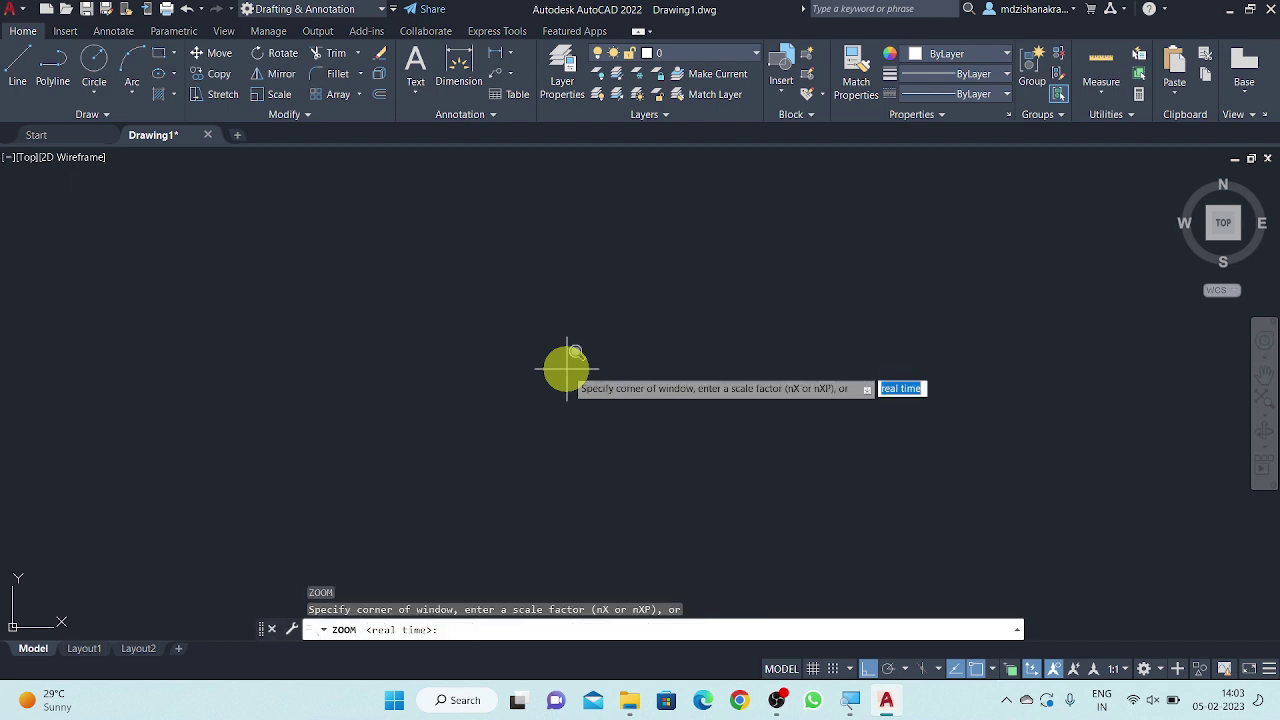
pyautogui.write('all')
pyautogui.press('Return')
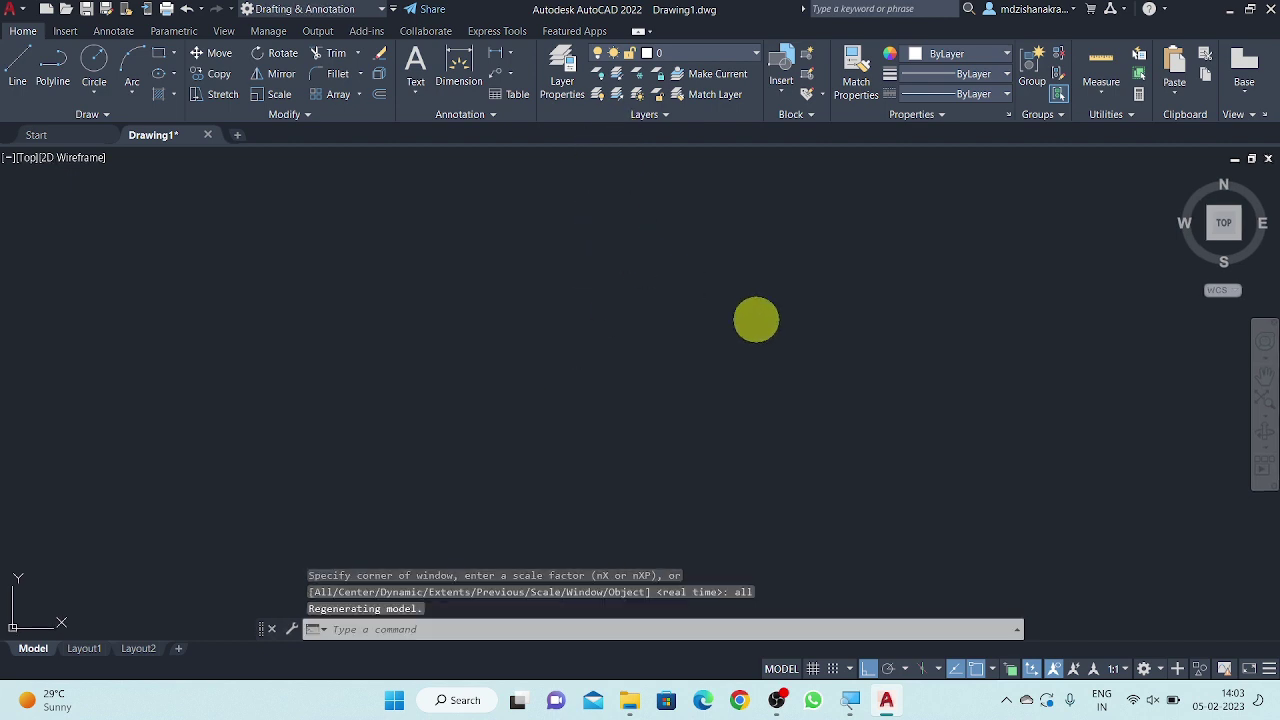
pyautogui.write('D')
pyautogui.press('Return')
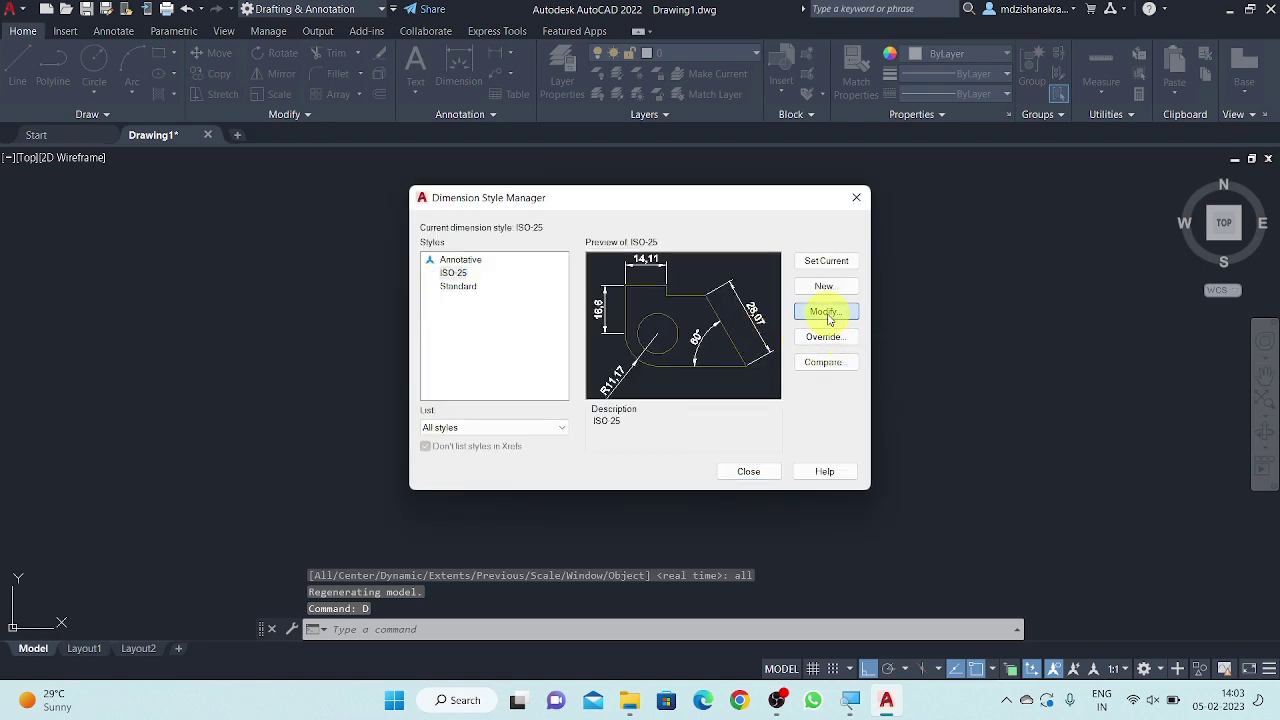
# - Edit the ISO-25 style to use Oblique tick arrowheads
pyautogui.click(826, 312)
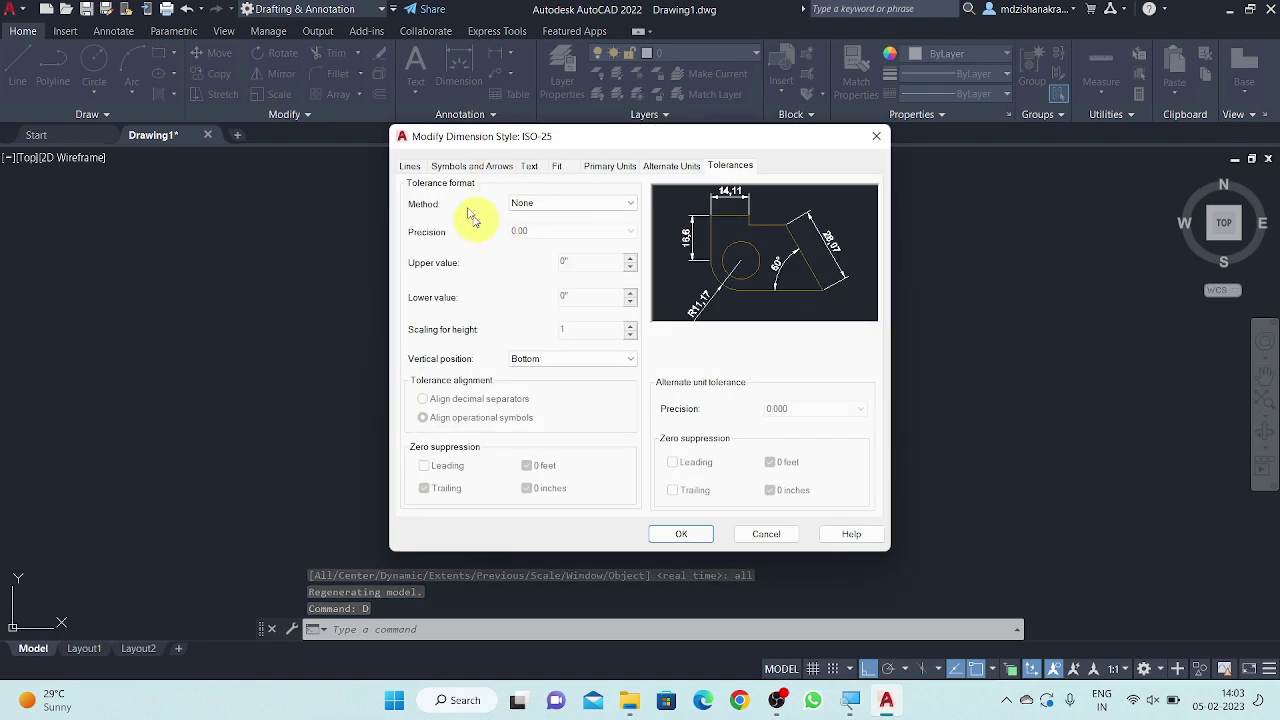
pyautogui.click(414, 166)
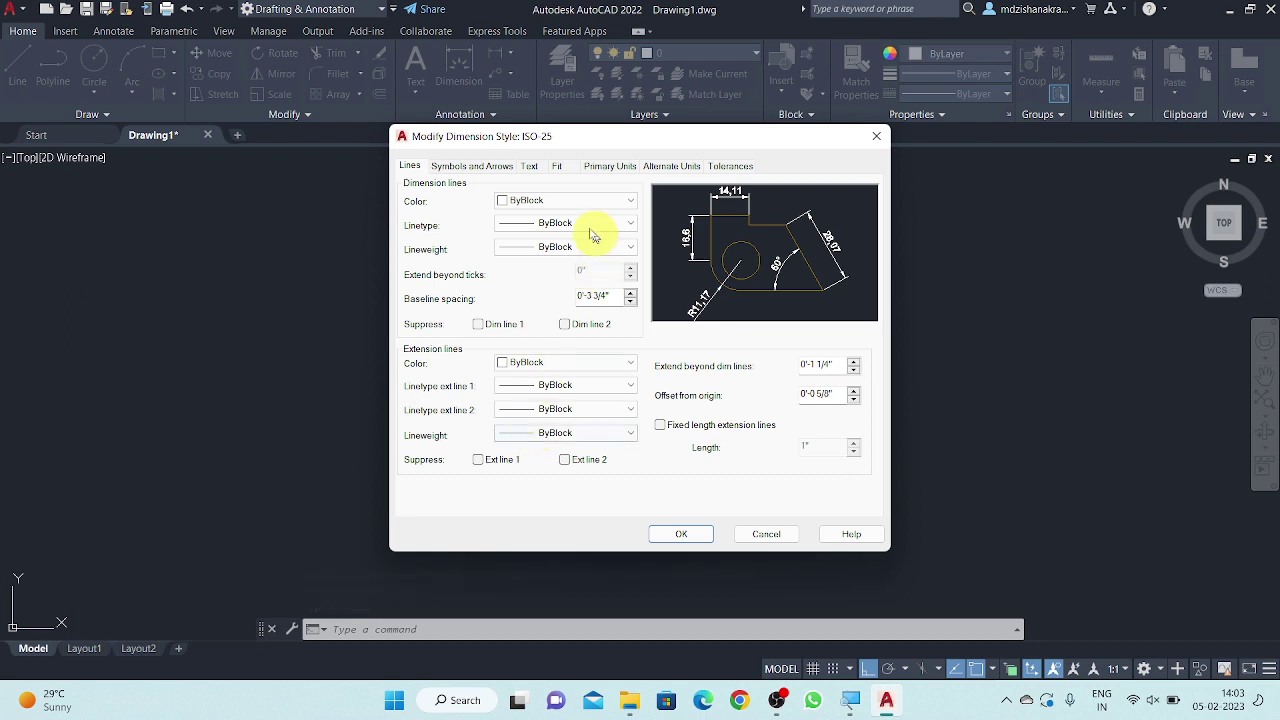
pyautogui.click(465, 172)
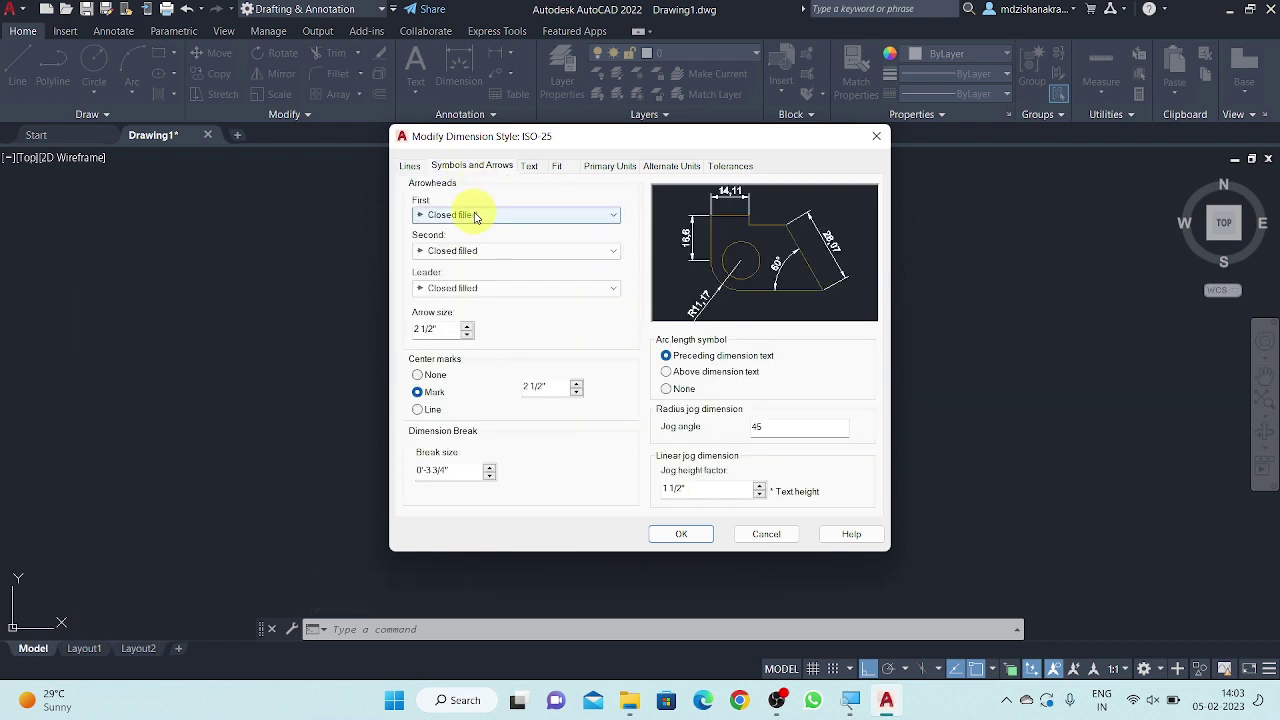
pyautogui.click(472, 214)
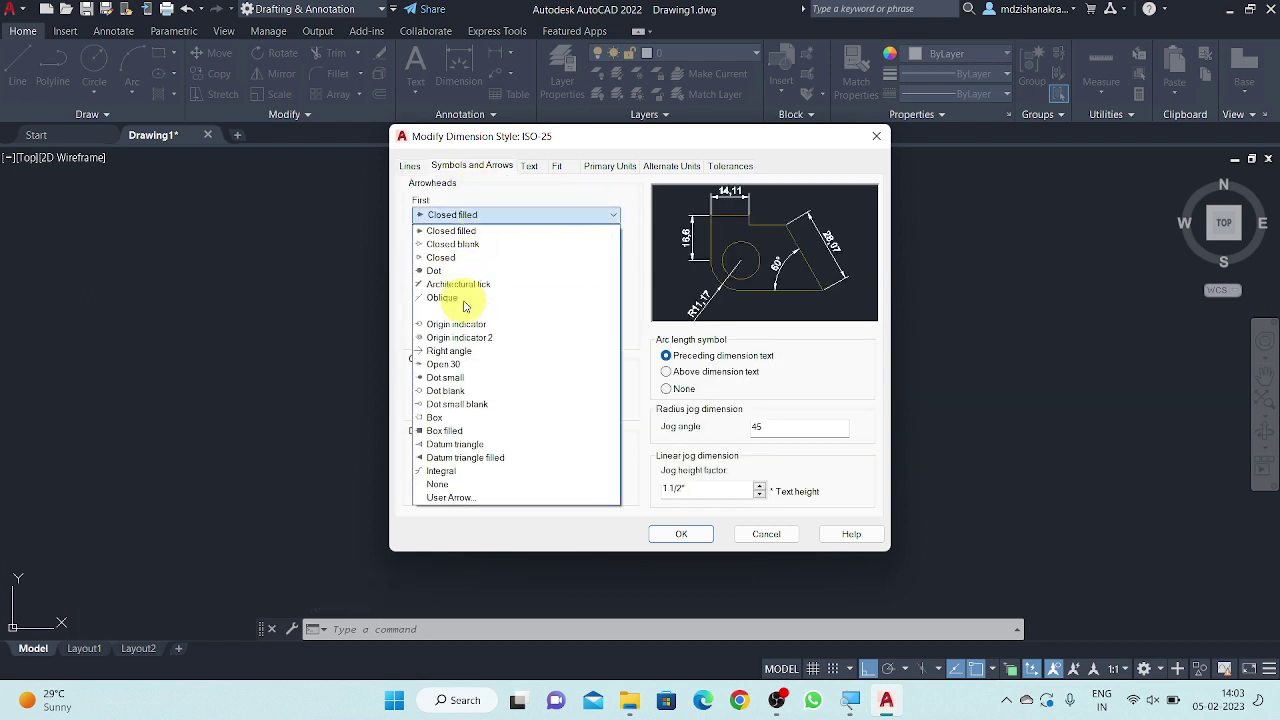
pyautogui.click(458, 297)
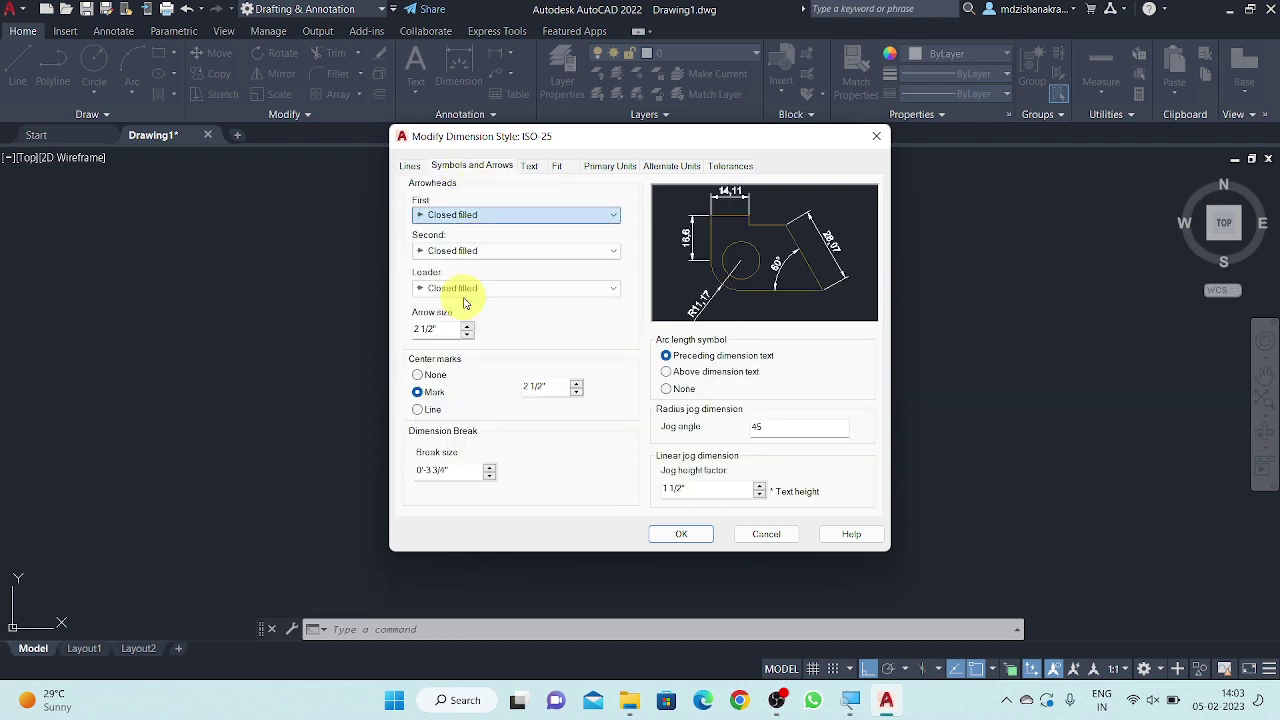
# - Set fit options: arrows moved out first, text over line with leader, overall scale 3
pyautogui.click(529, 166)
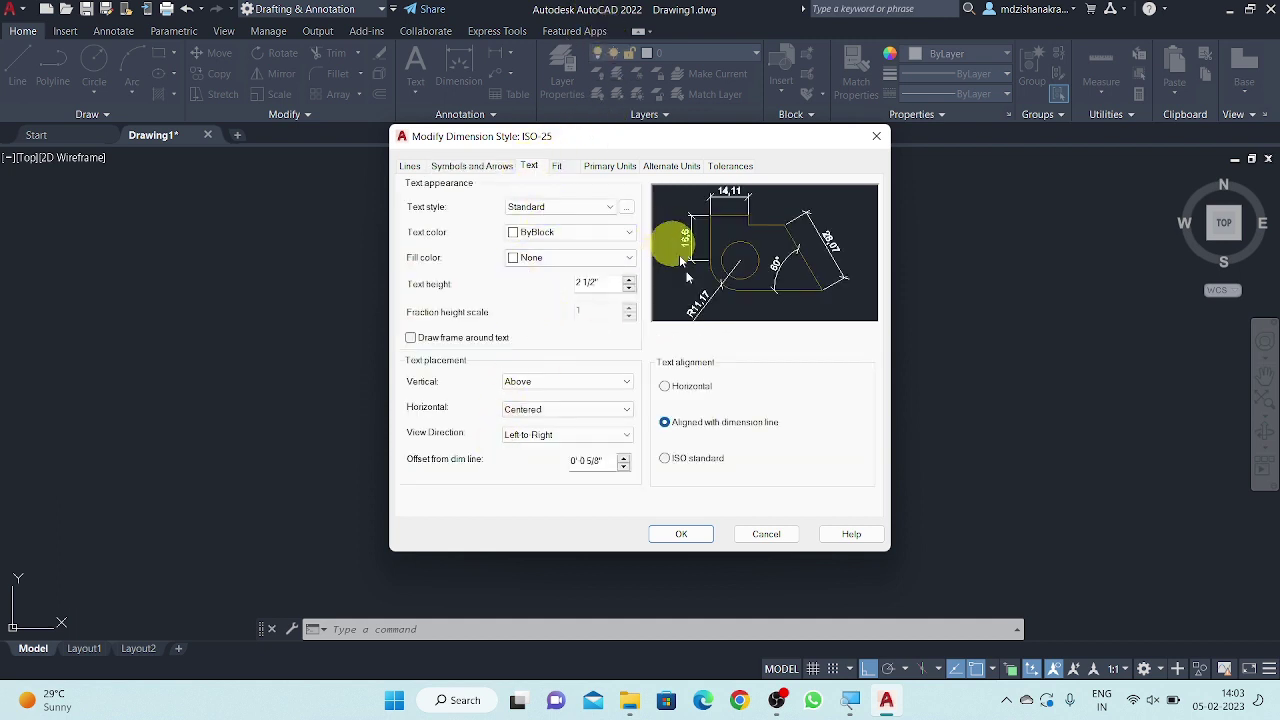
pyautogui.click(557, 166)
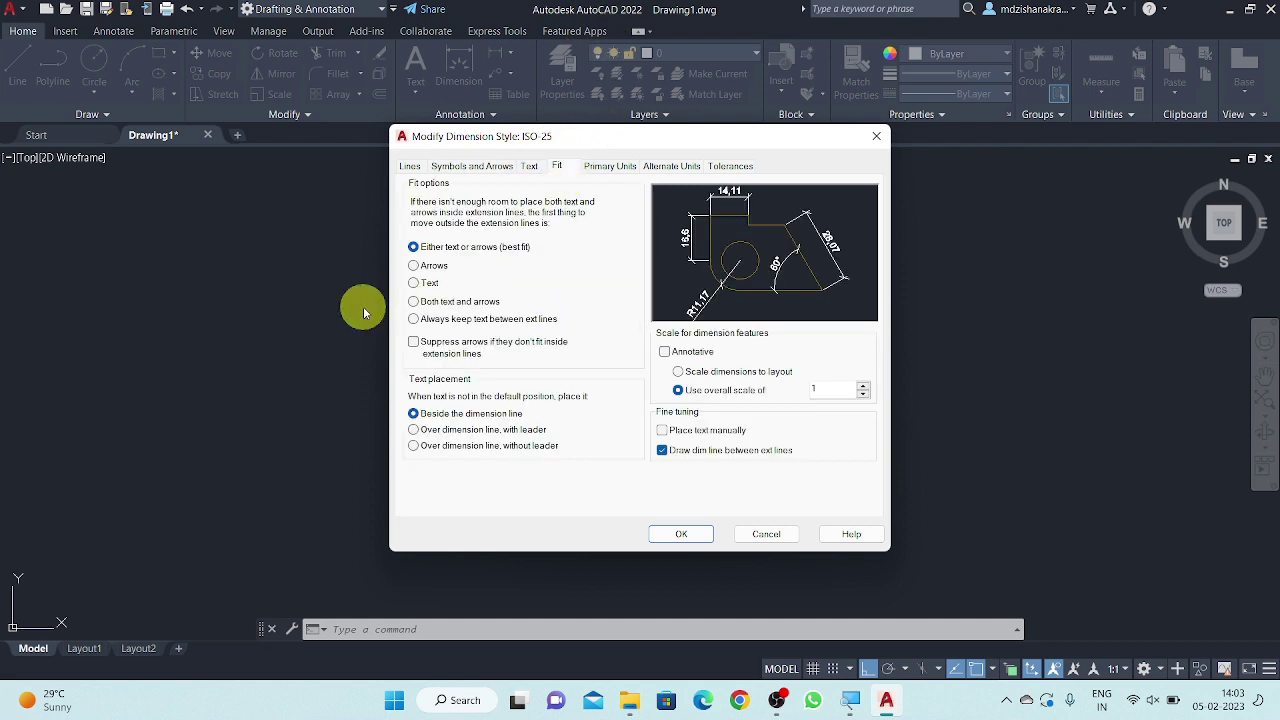
pyautogui.click(414, 266)
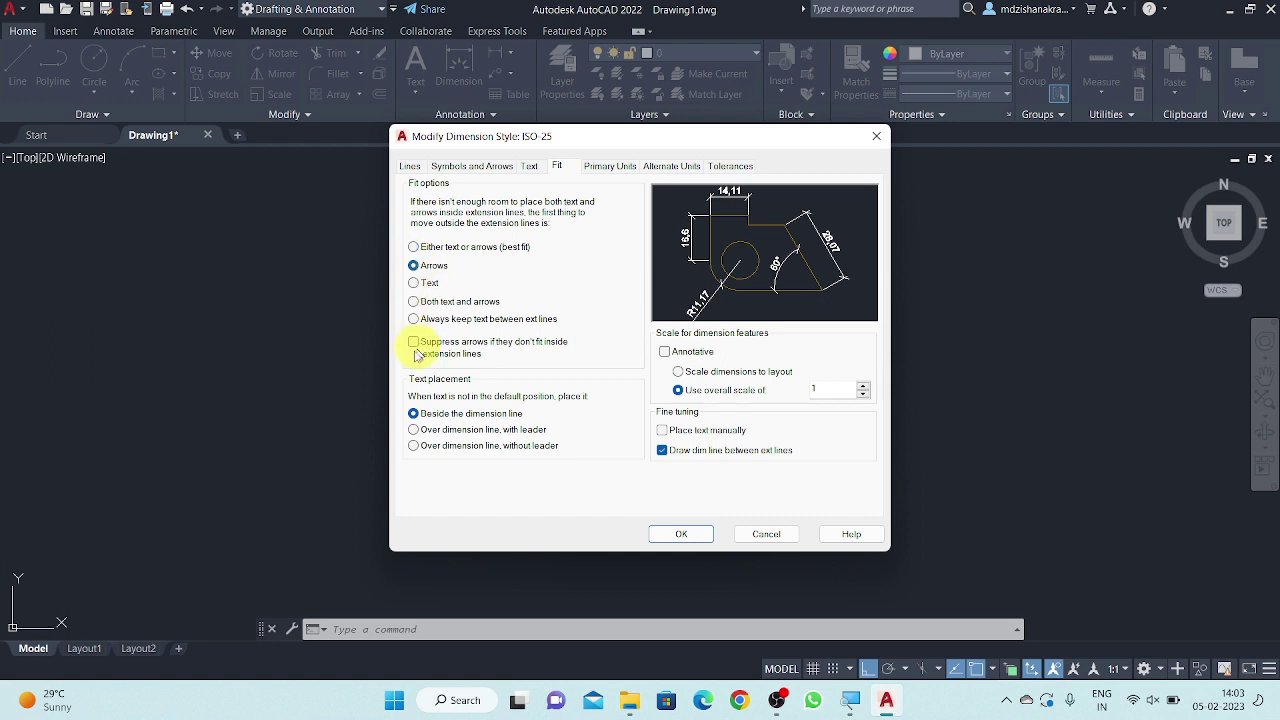
pyautogui.click(414, 430)
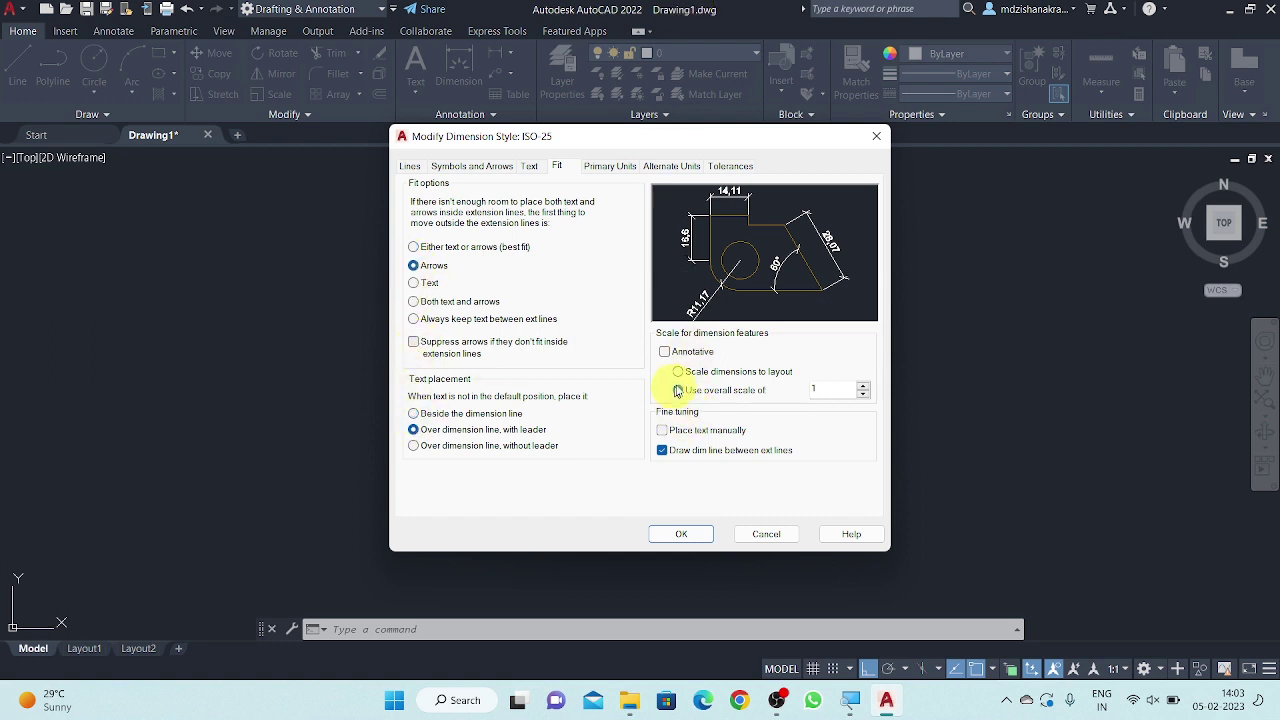
pyautogui.moveTo(822, 392); pyautogui.dragTo(773, 390)
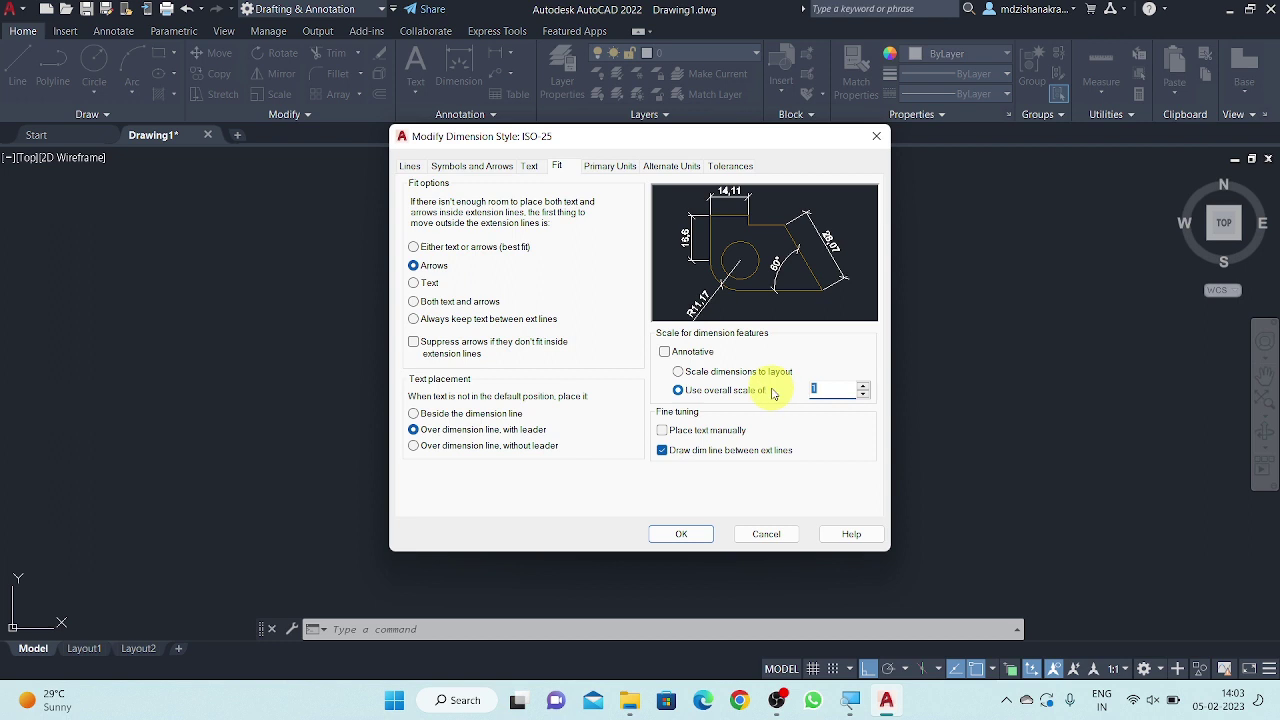
pyautogui.write('3')
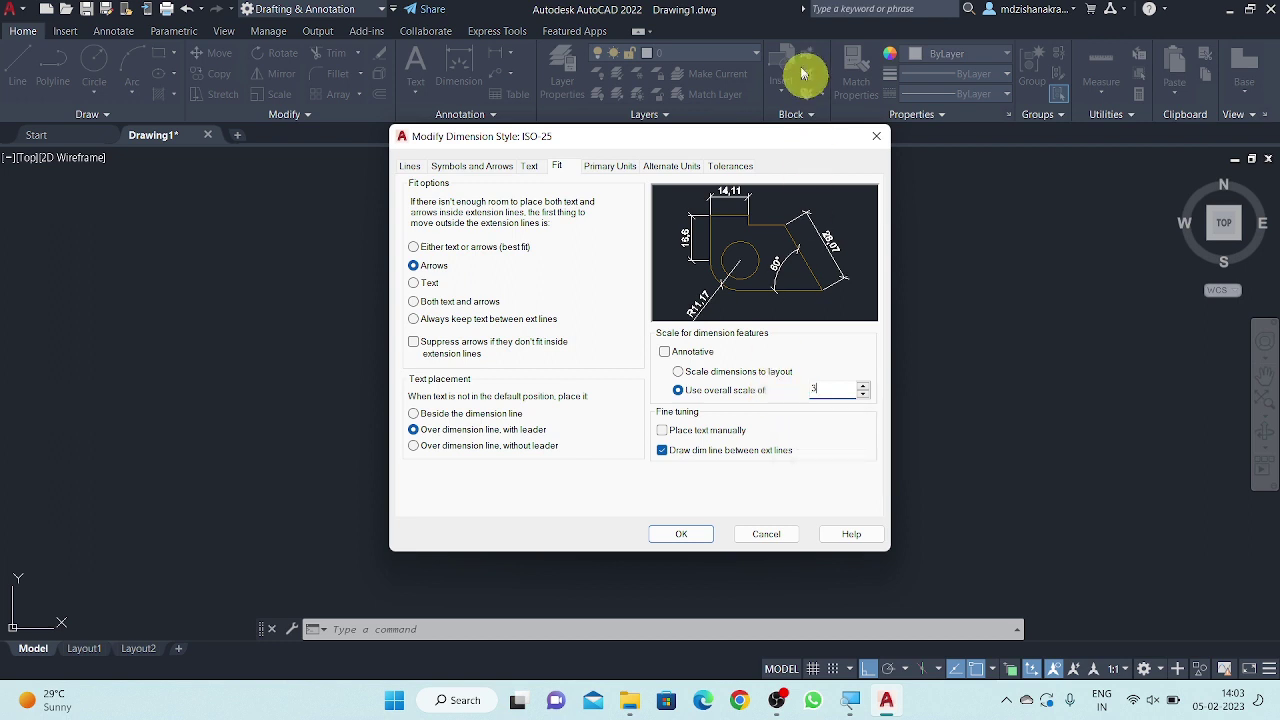
# - Set primary units to Architectural with 0'-0 1/2" precision and save the style
pyautogui.click(606, 168)
pyautogui.click(571, 199)
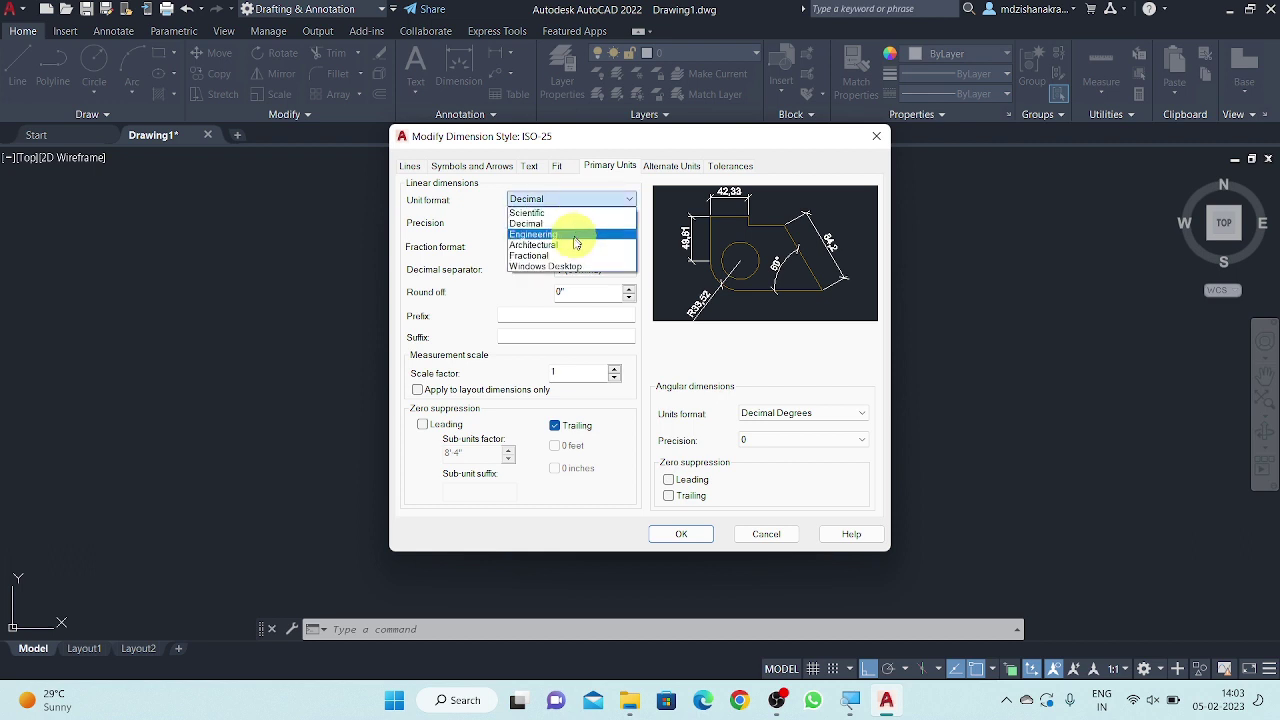
pyautogui.click(580, 245)
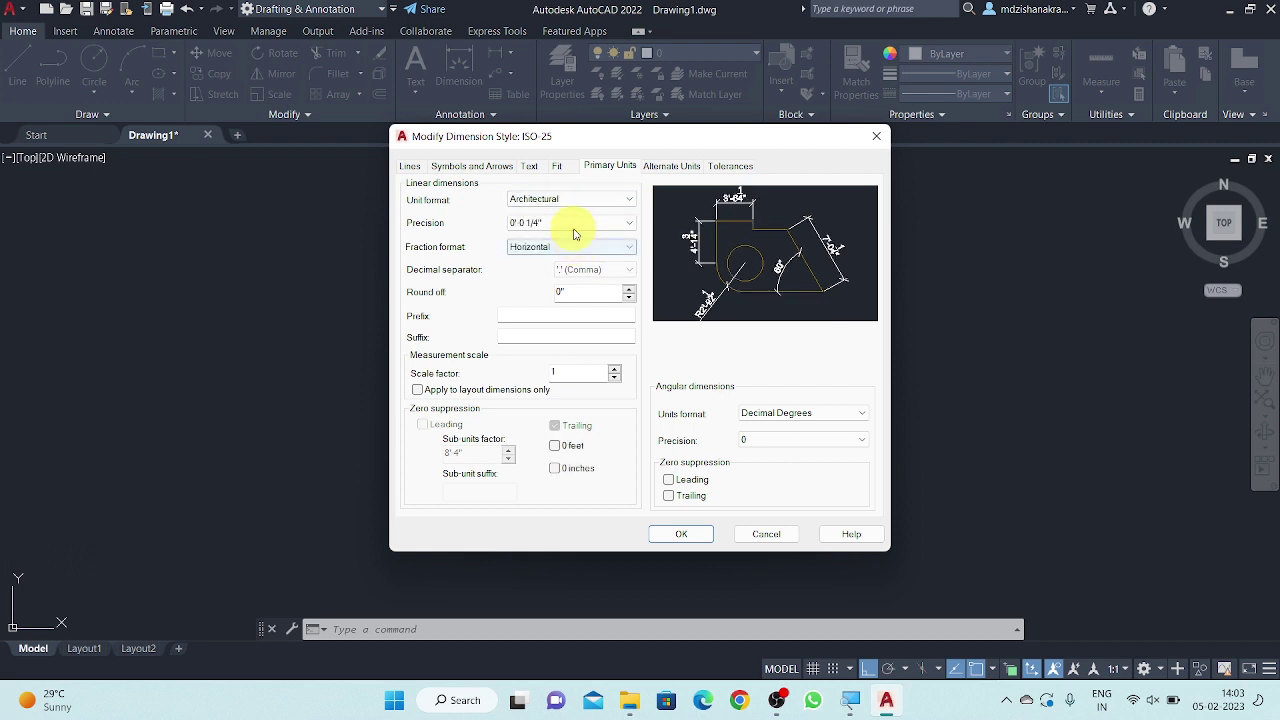
pyautogui.click(572, 222)
pyautogui.click(575, 250)
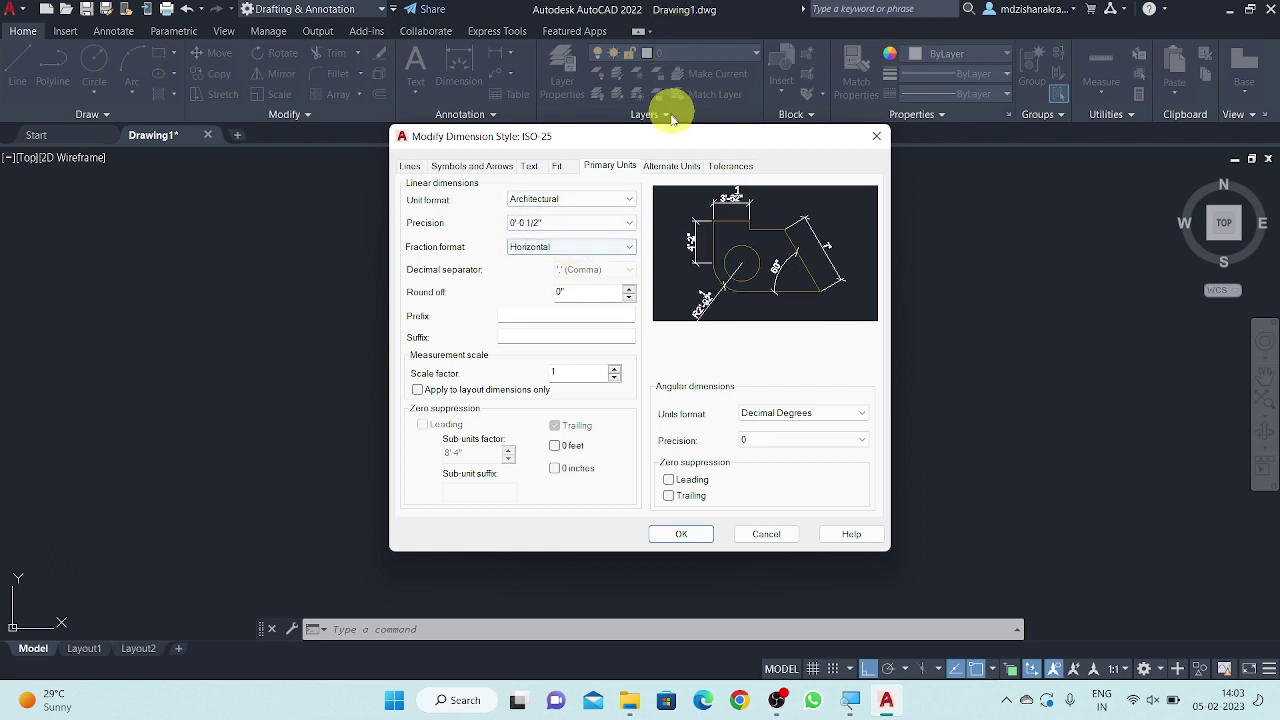
pyautogui.click(674, 168)
pyautogui.click(730, 166)
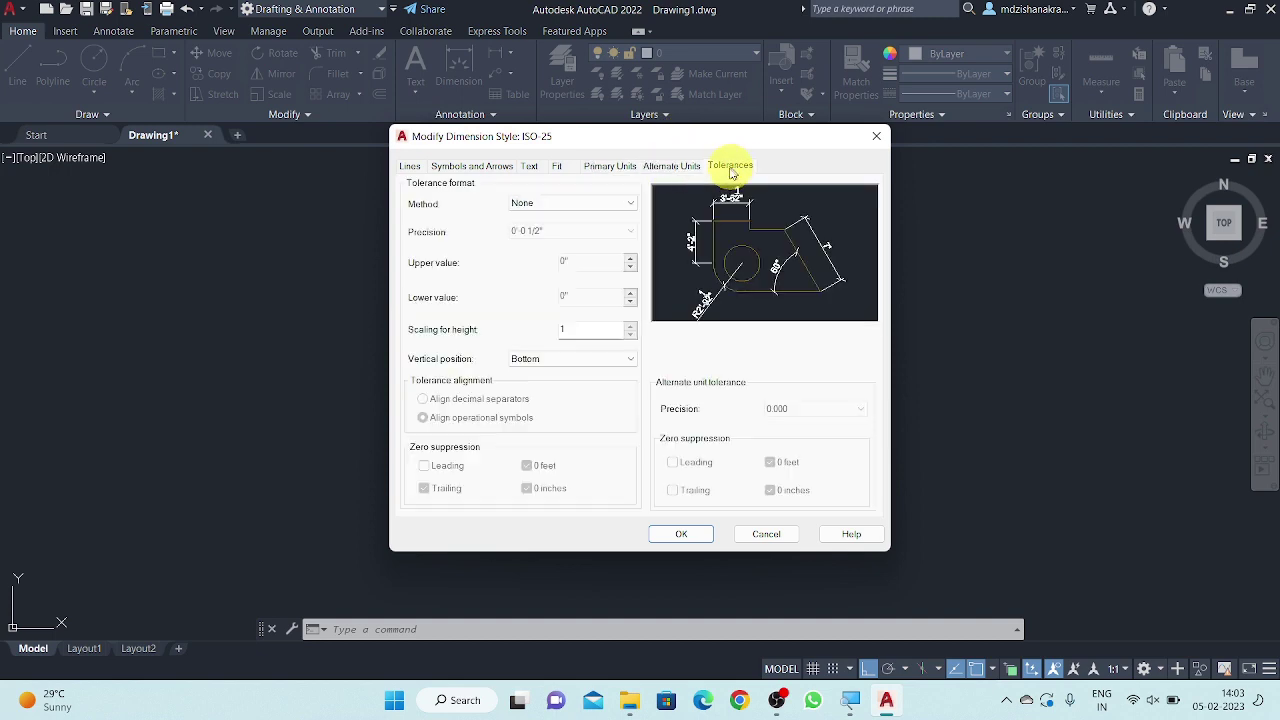
pyautogui.click(610, 166)
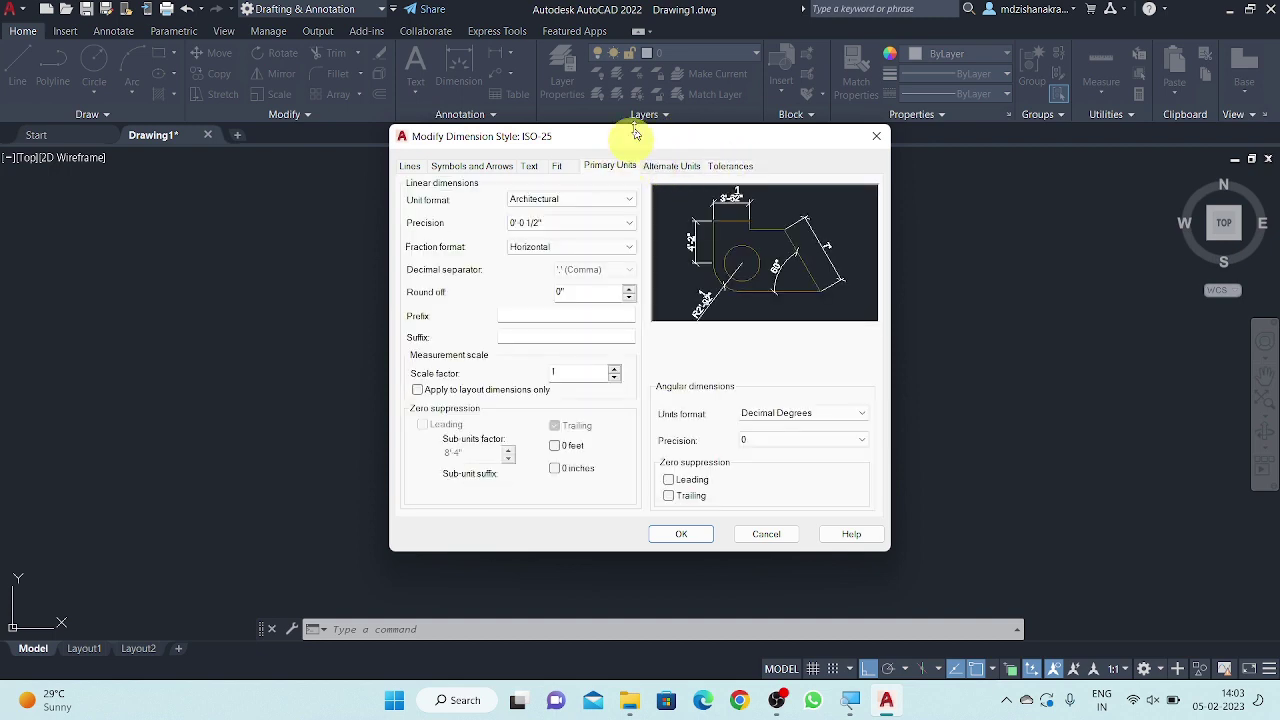
pyautogui.click(686, 536)
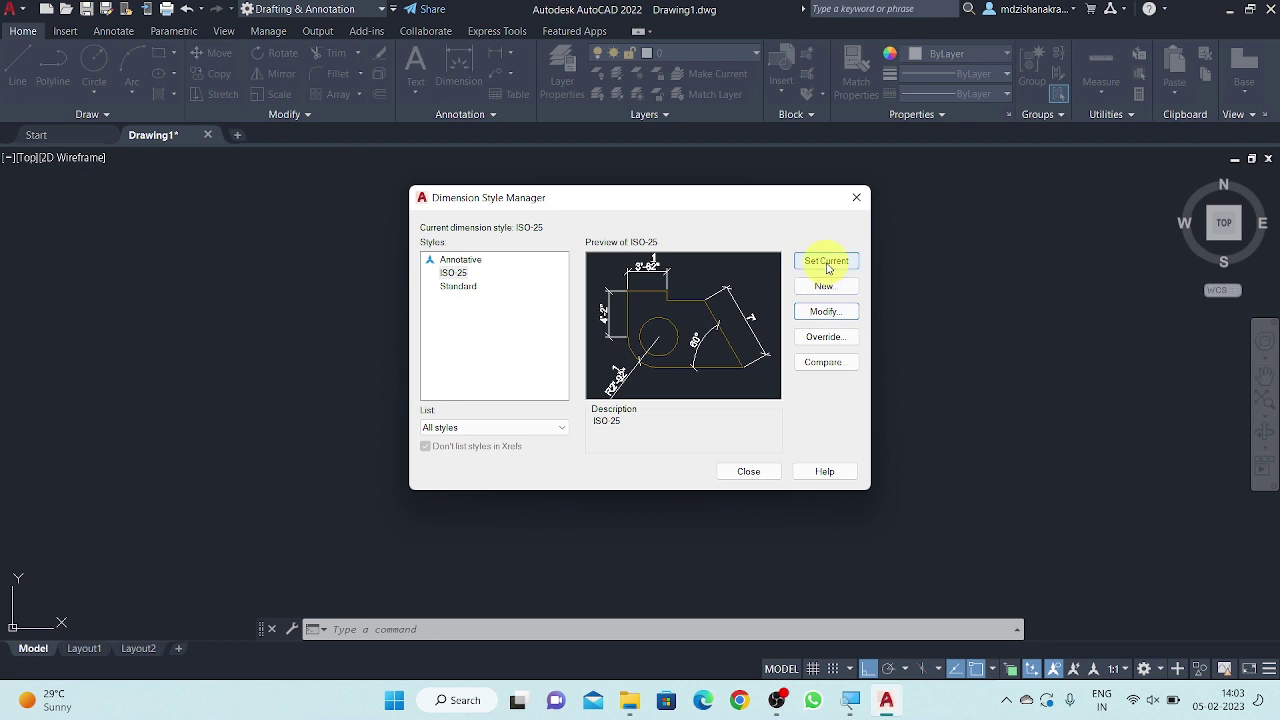
pyautogui.click(749, 473)
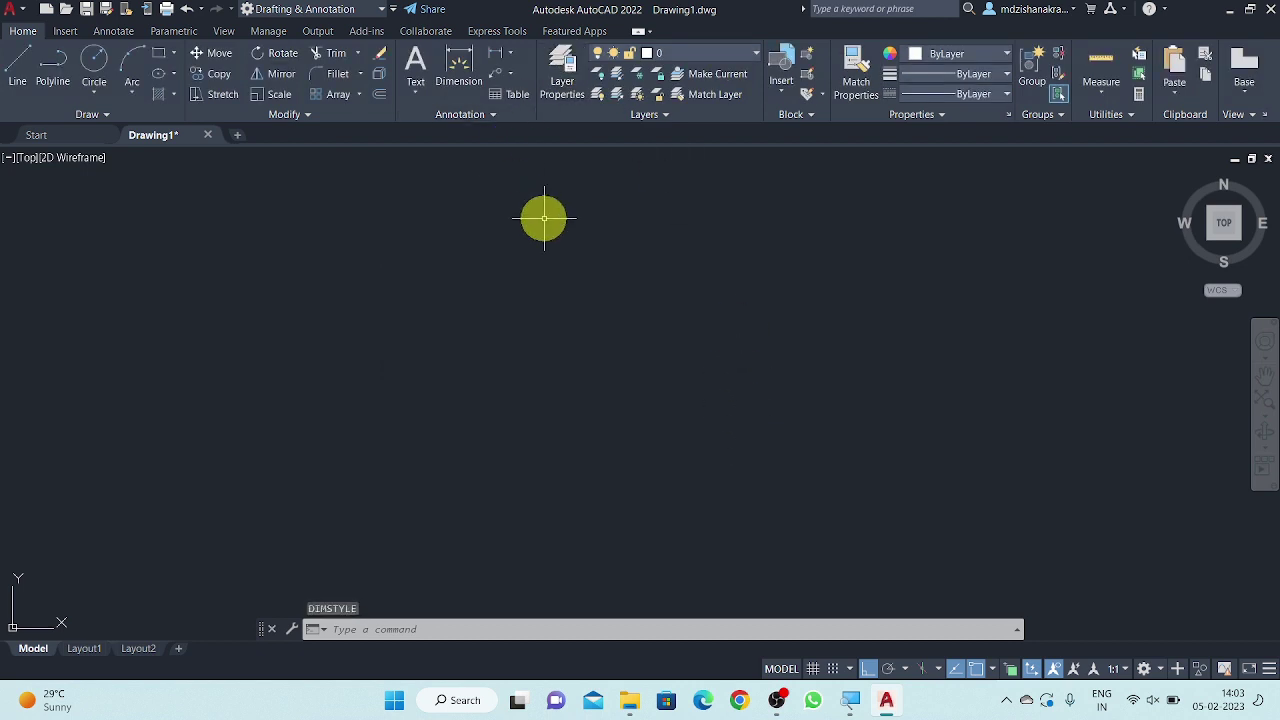
pyautogui.write('l')
pyautogui.press('Return')
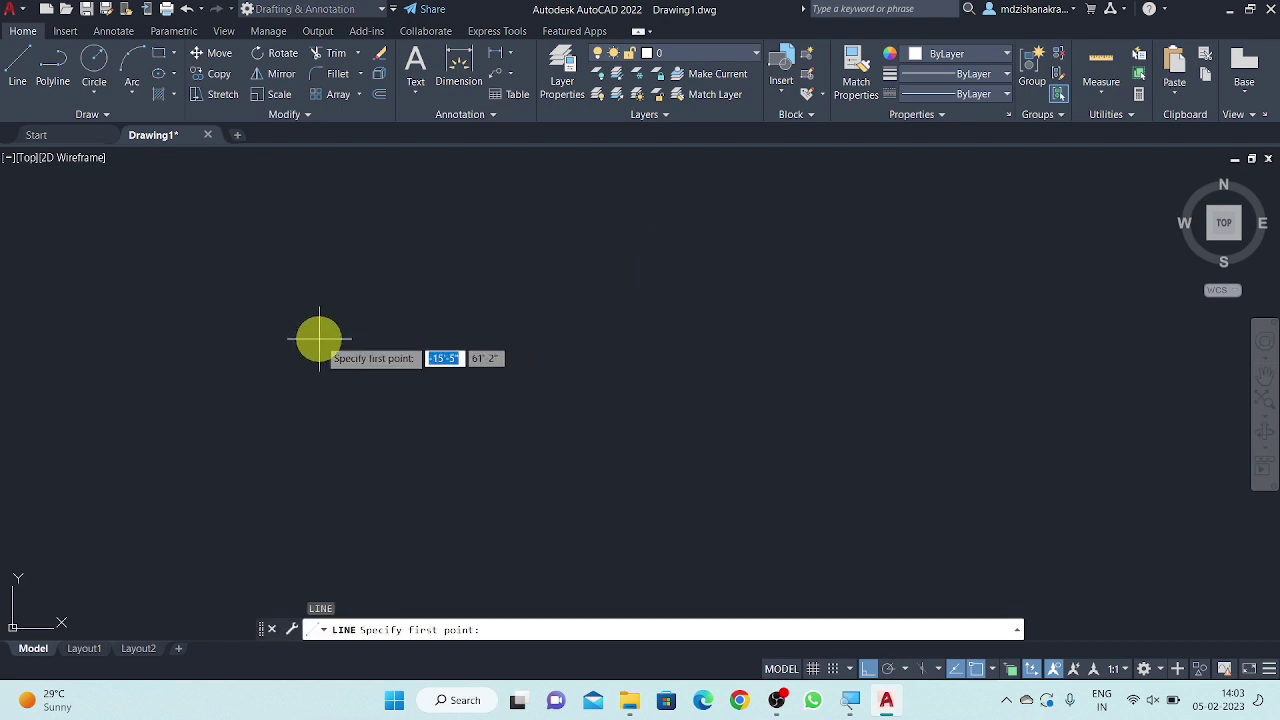
pyautogui.click(319, 341)
pyautogui.write('10')
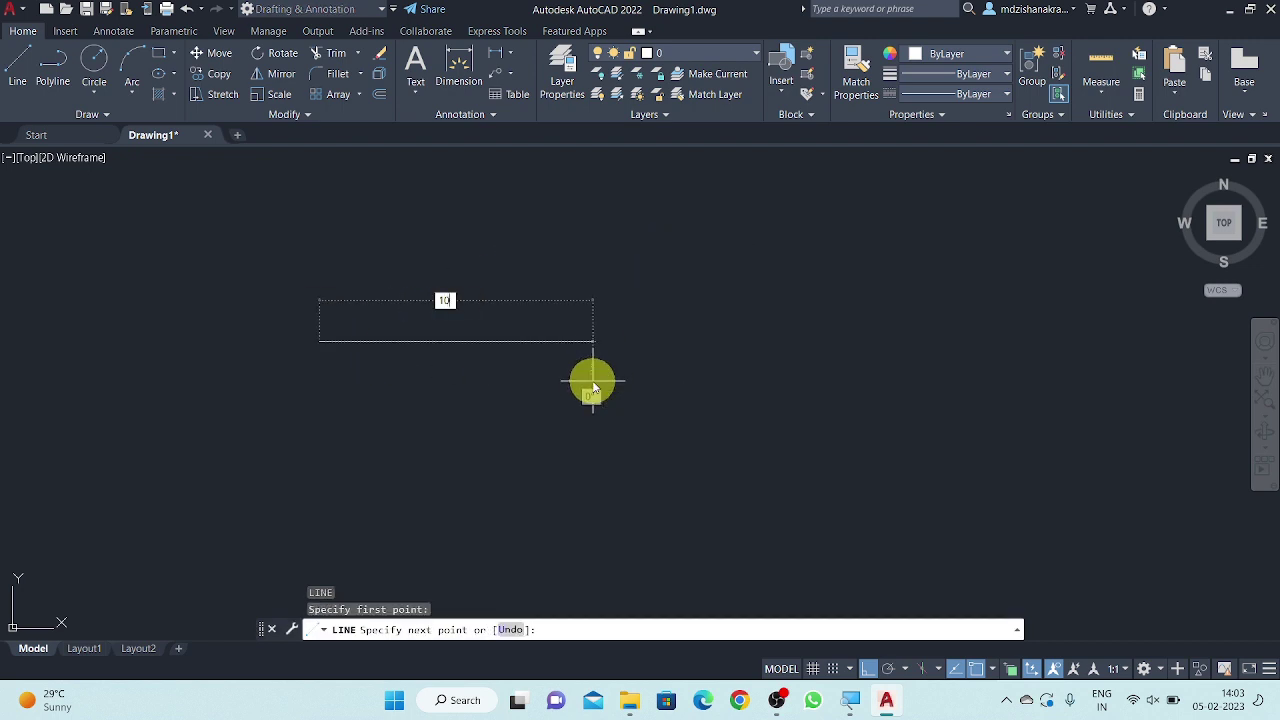
pyautogui.press('Return')
pyautogui.press('Return')
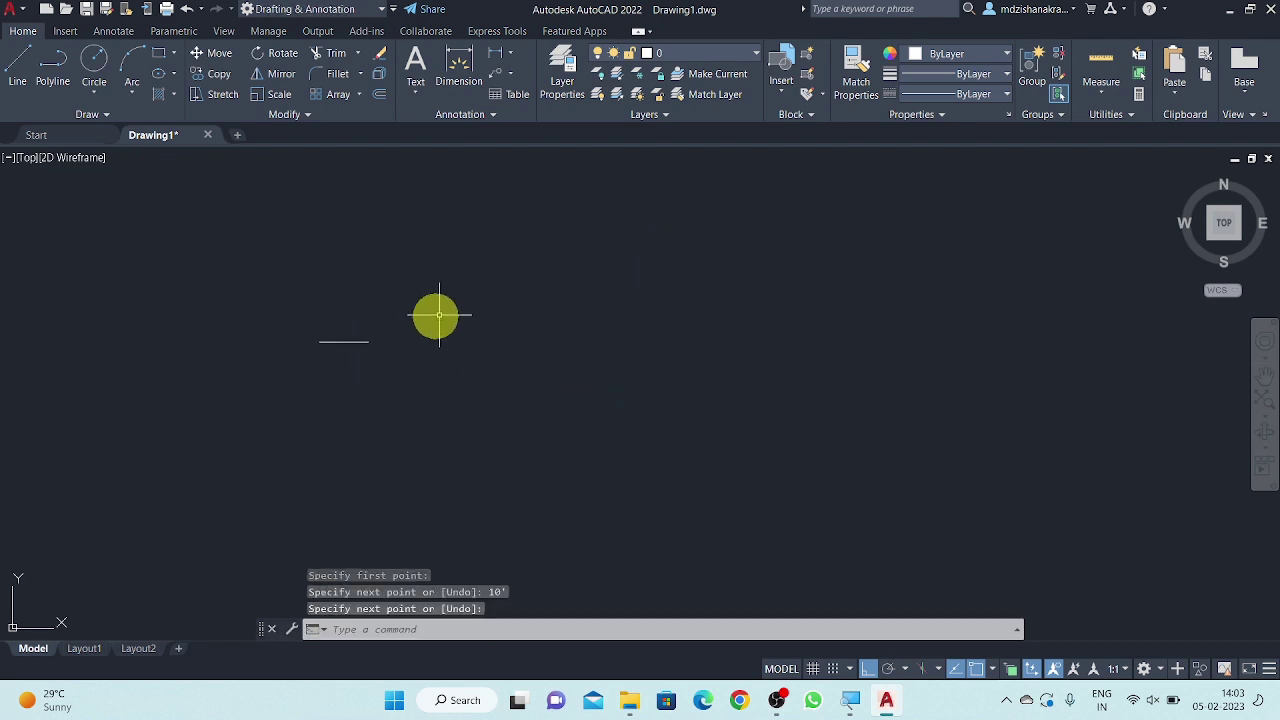
pyautogui.scroll(5, 336, 329)
pyautogui.scroll(4, 336, 329)
pyautogui.moveTo(323, 354); pyautogui.dragTo(403, 351, button='middle')
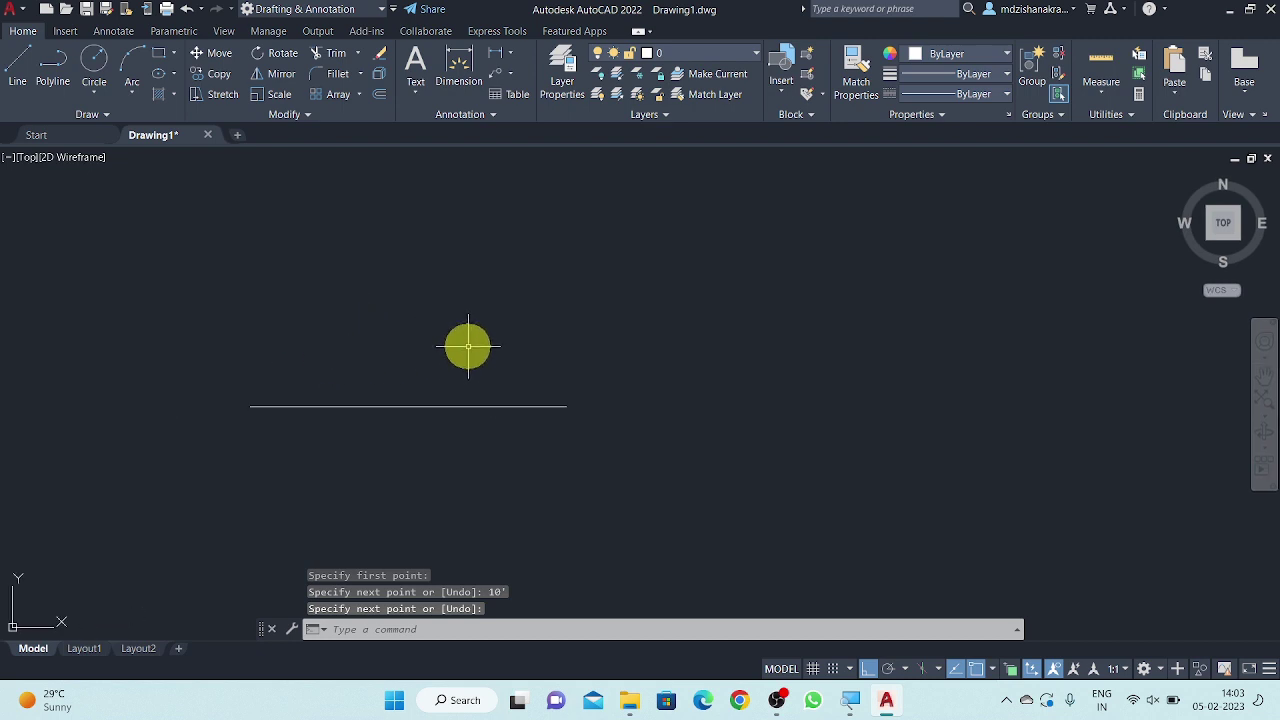
pyautogui.write('dli')
pyautogui.press('Return')
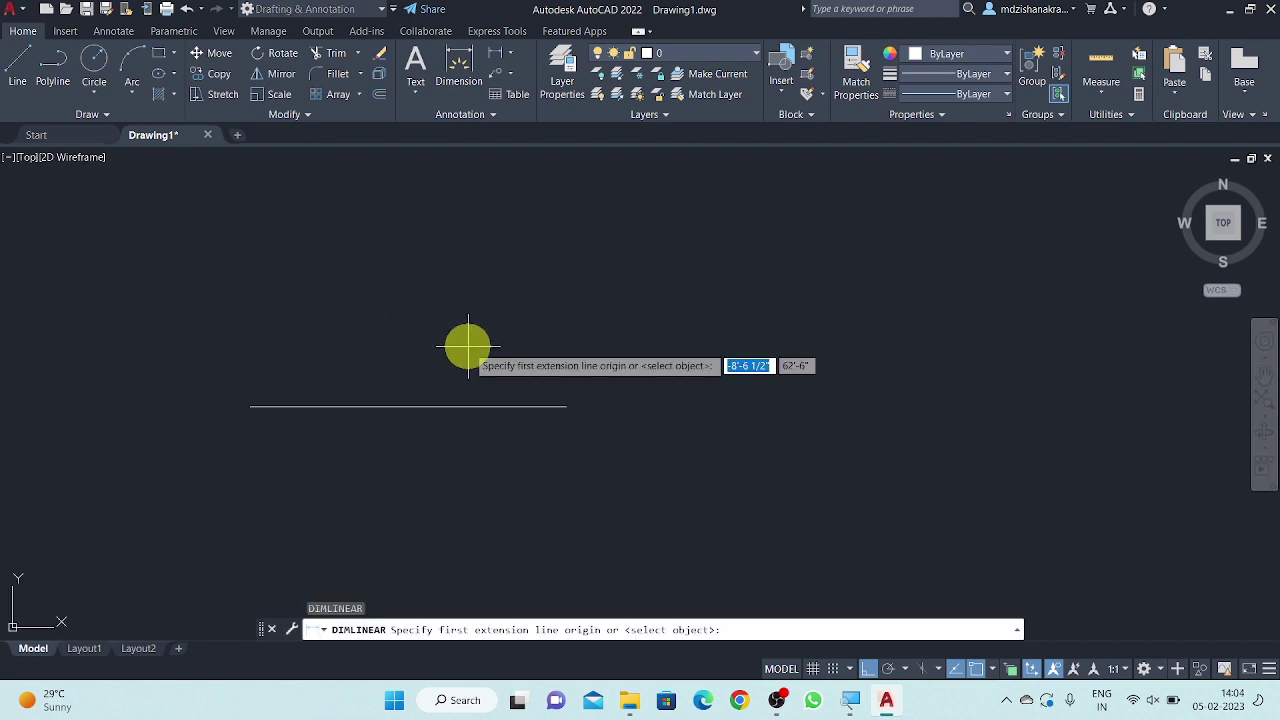
pyautogui.click(250, 406)
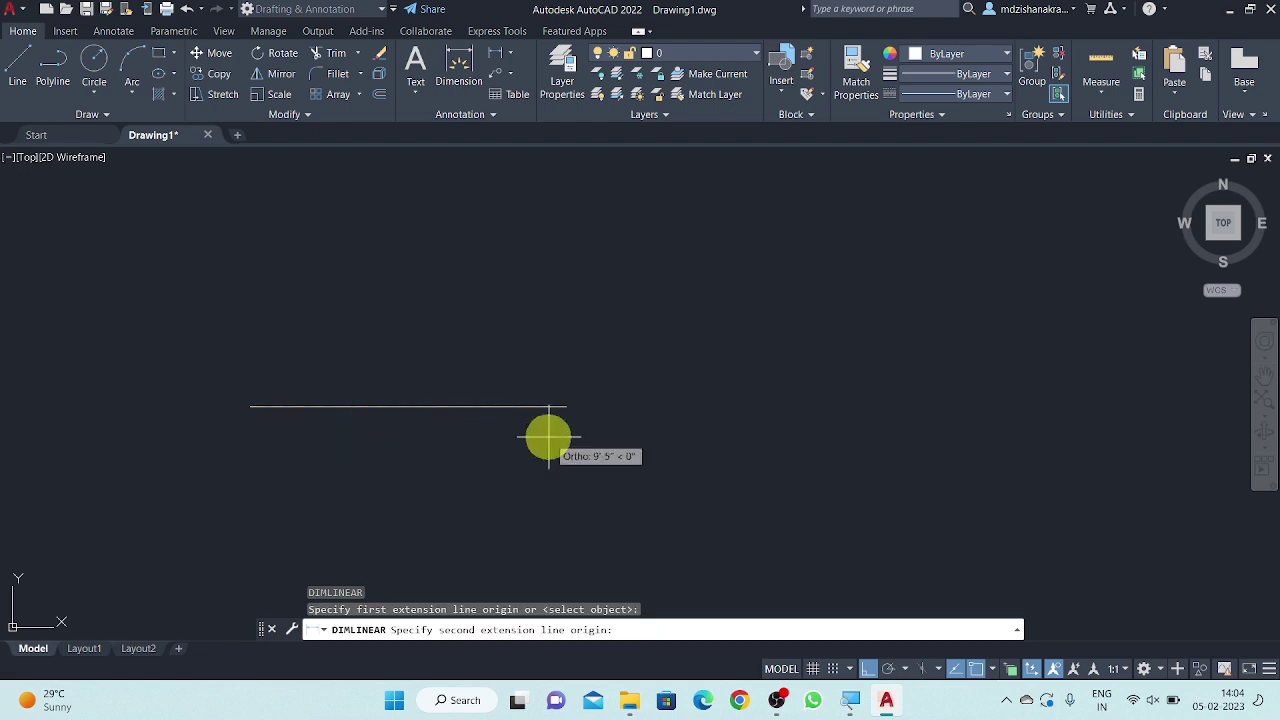
pyautogui.click(562, 406)
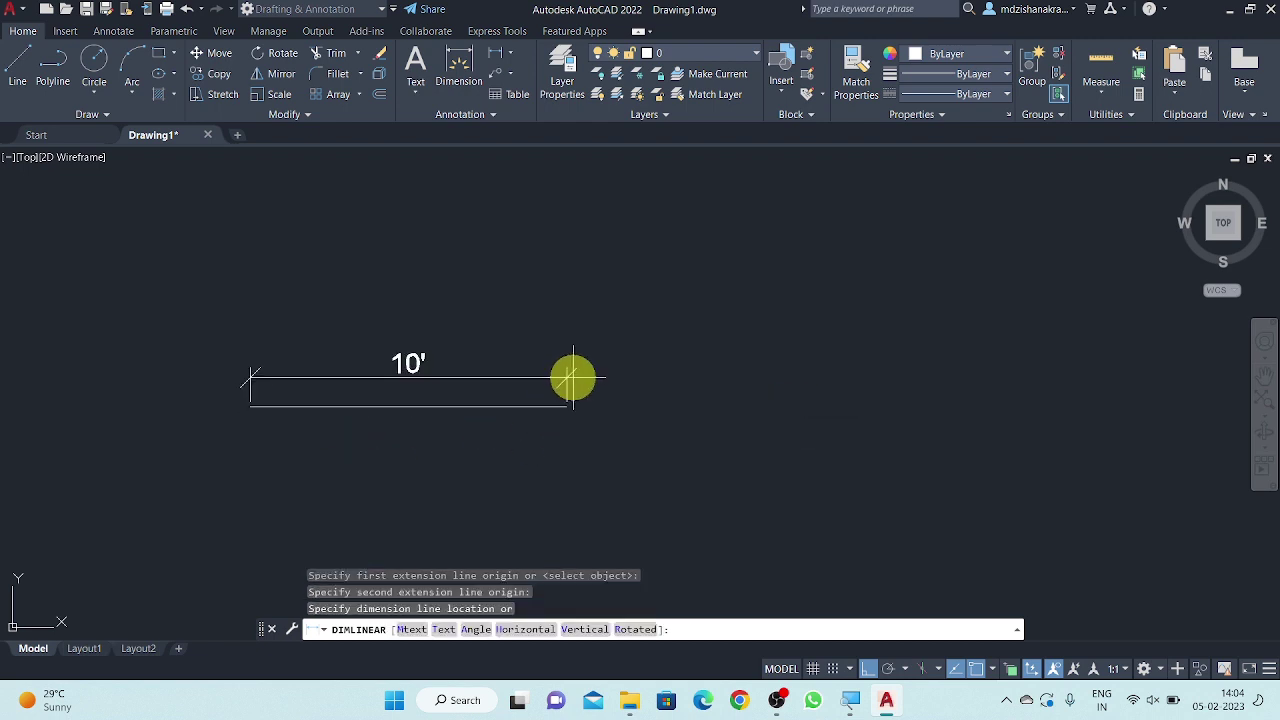
pyautogui.click(572, 378)
pyautogui.click(600, 350)
pyautogui.click(470, 442)
pyautogui.rightClick(737, 194)
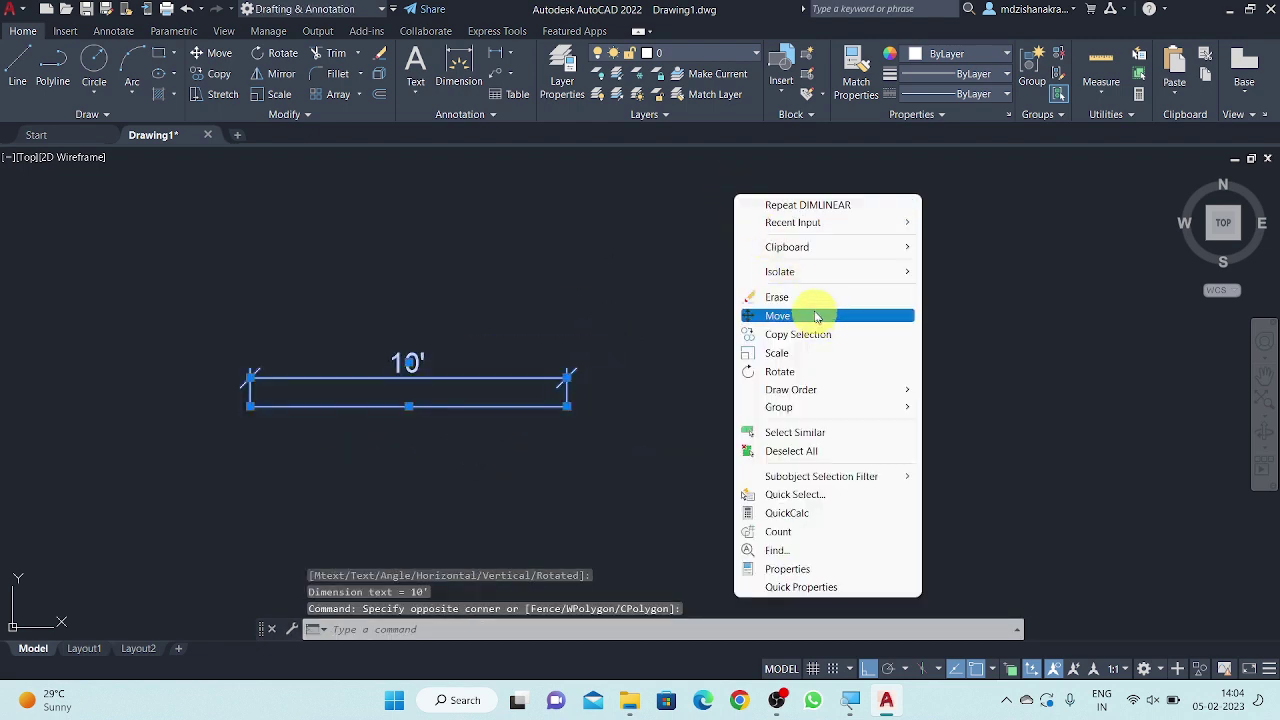
pyautogui.click(807, 297)
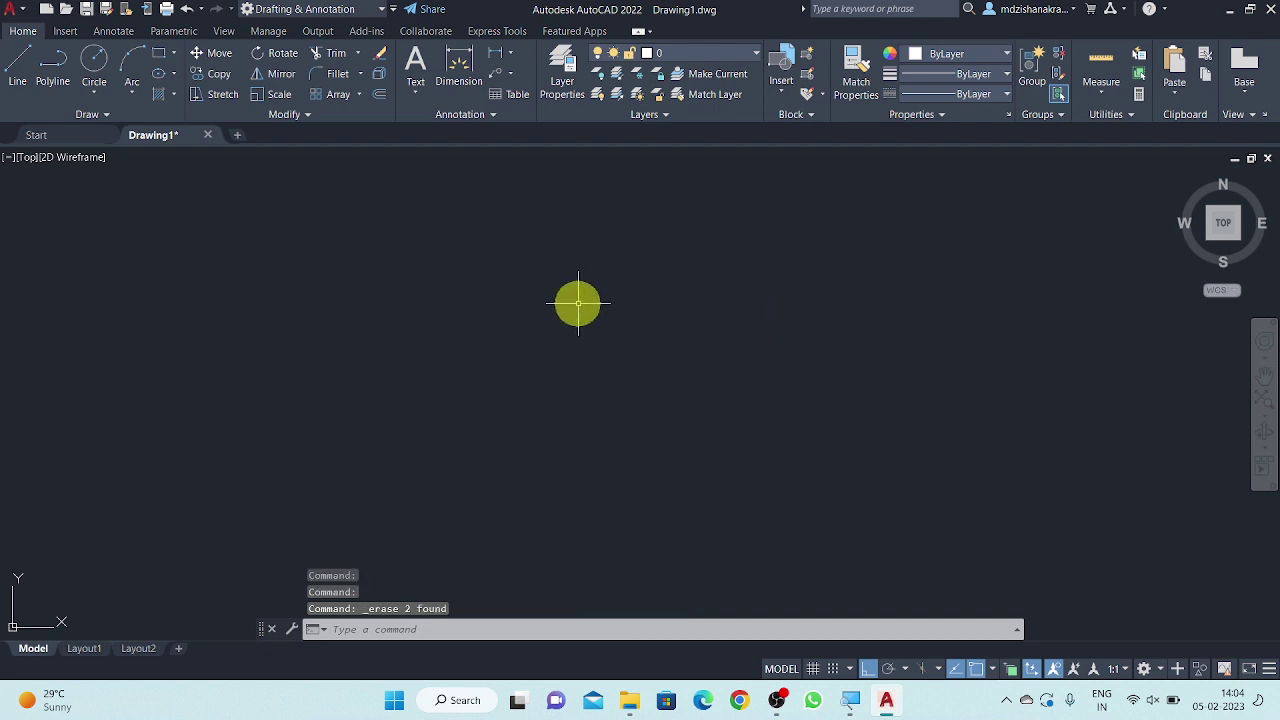
# - Create a layer named 'wall' coloured green in the Layer Properties Manager
pyautogui.write('LAY')
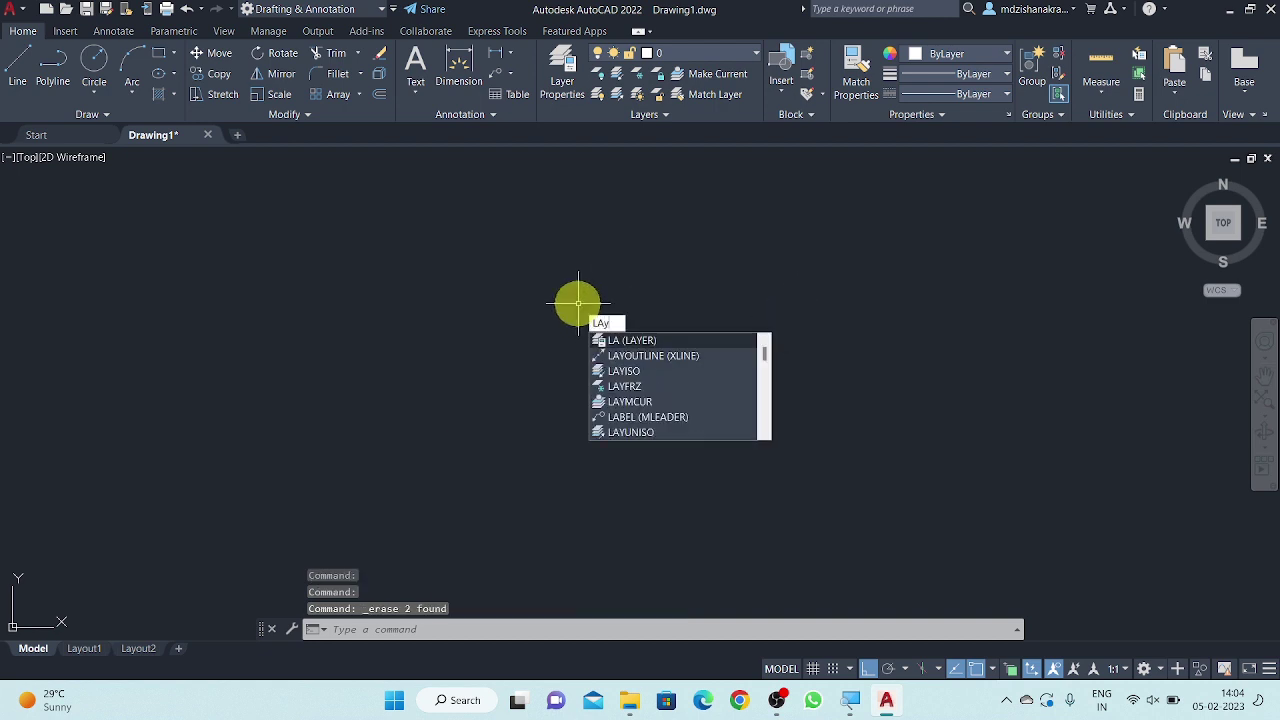
pyautogui.write('ER')
pyautogui.press('Return')
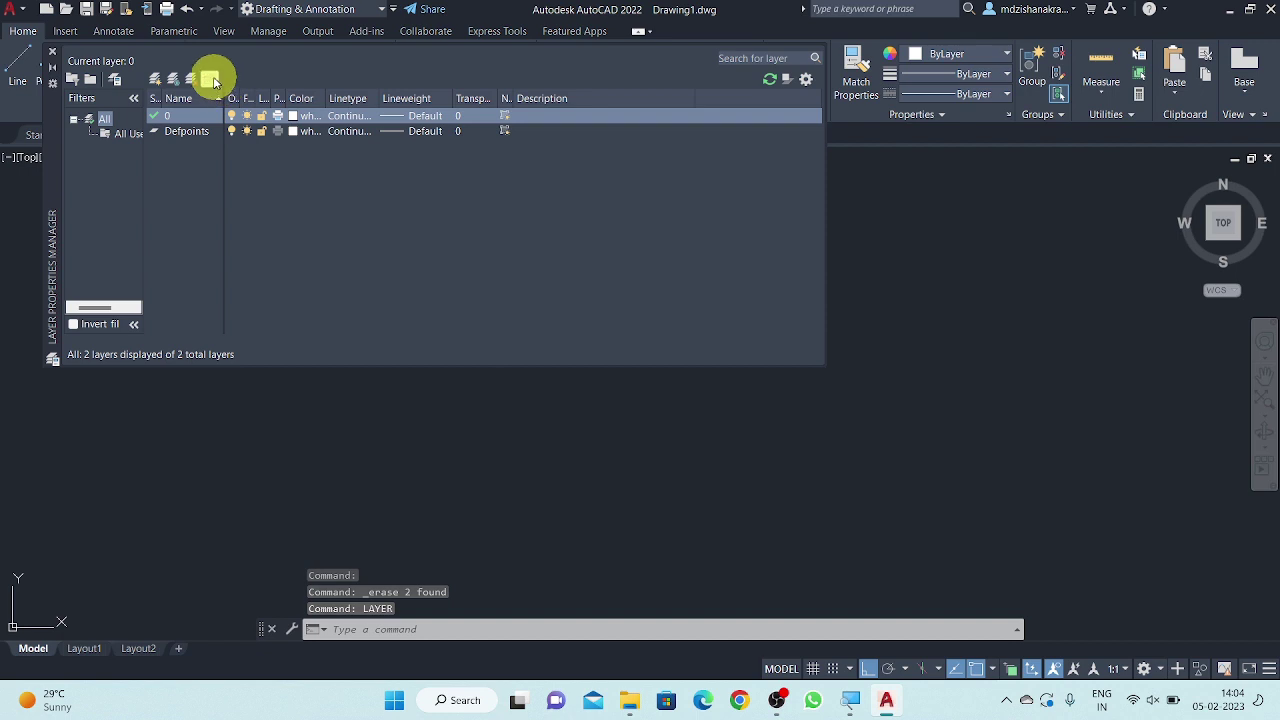
pyautogui.click(156, 79)
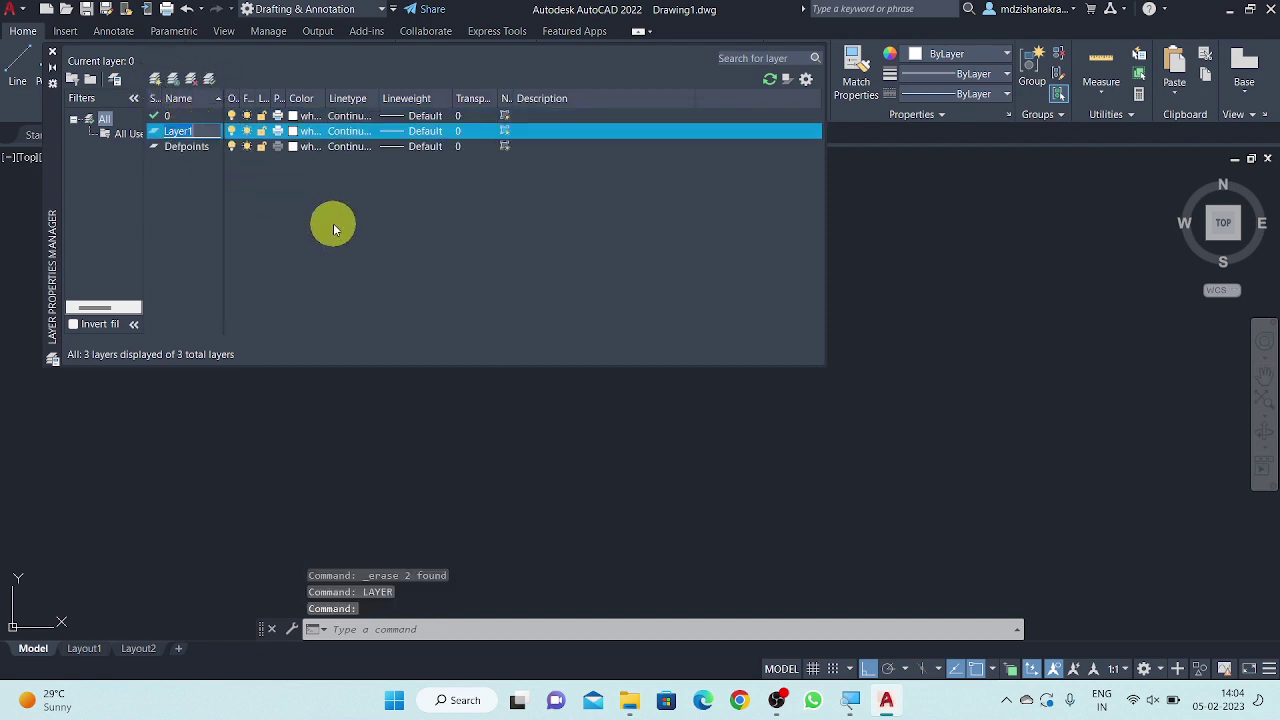
pyautogui.write('wall')
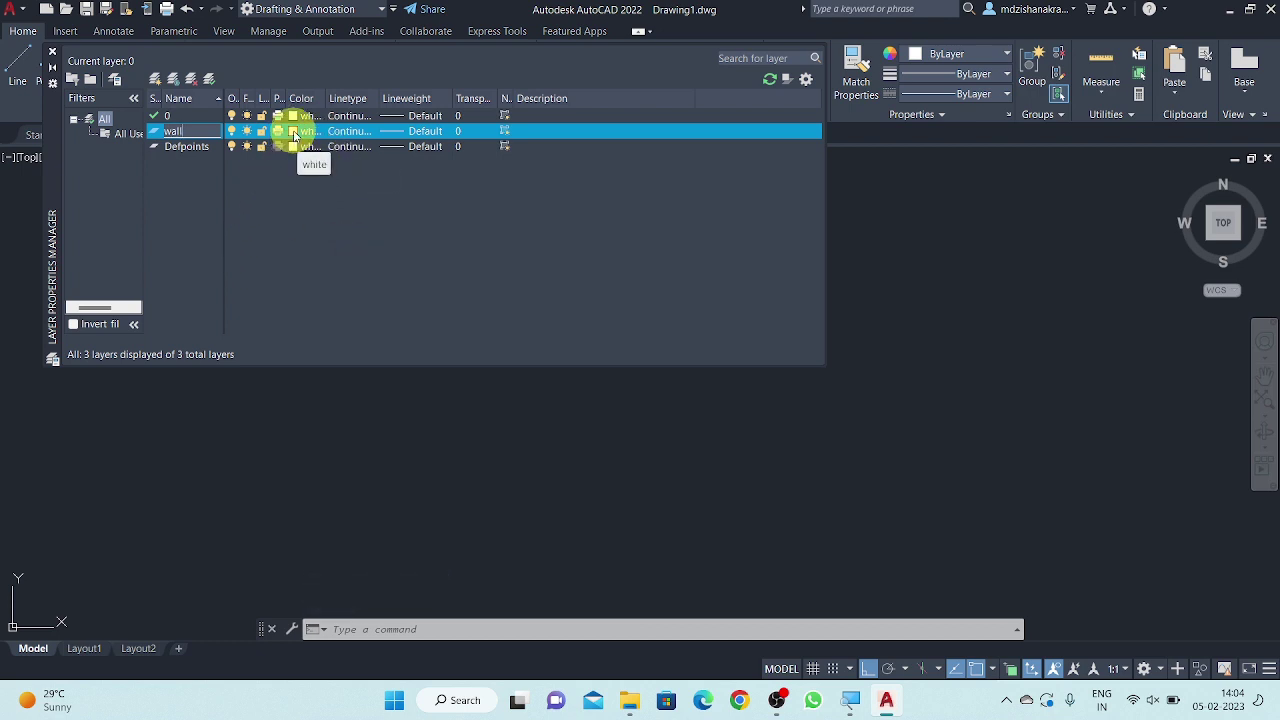
pyautogui.click(294, 134)
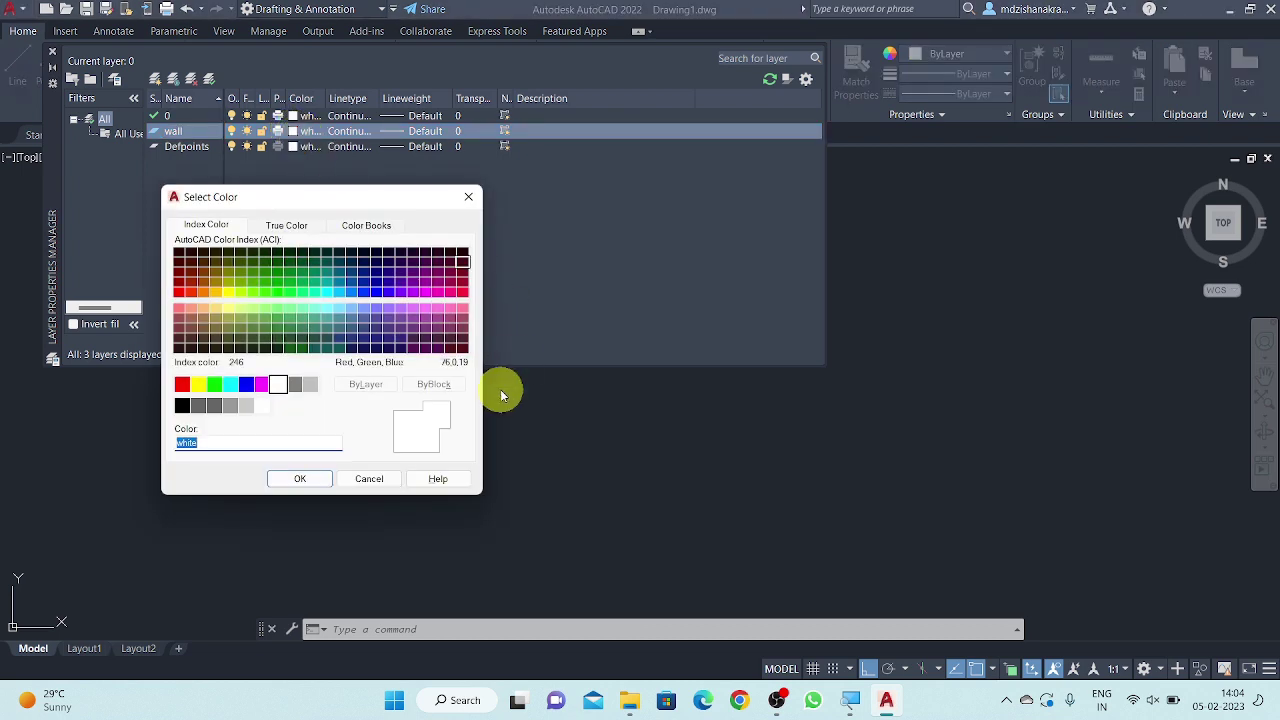
pyautogui.click(1006, 701)
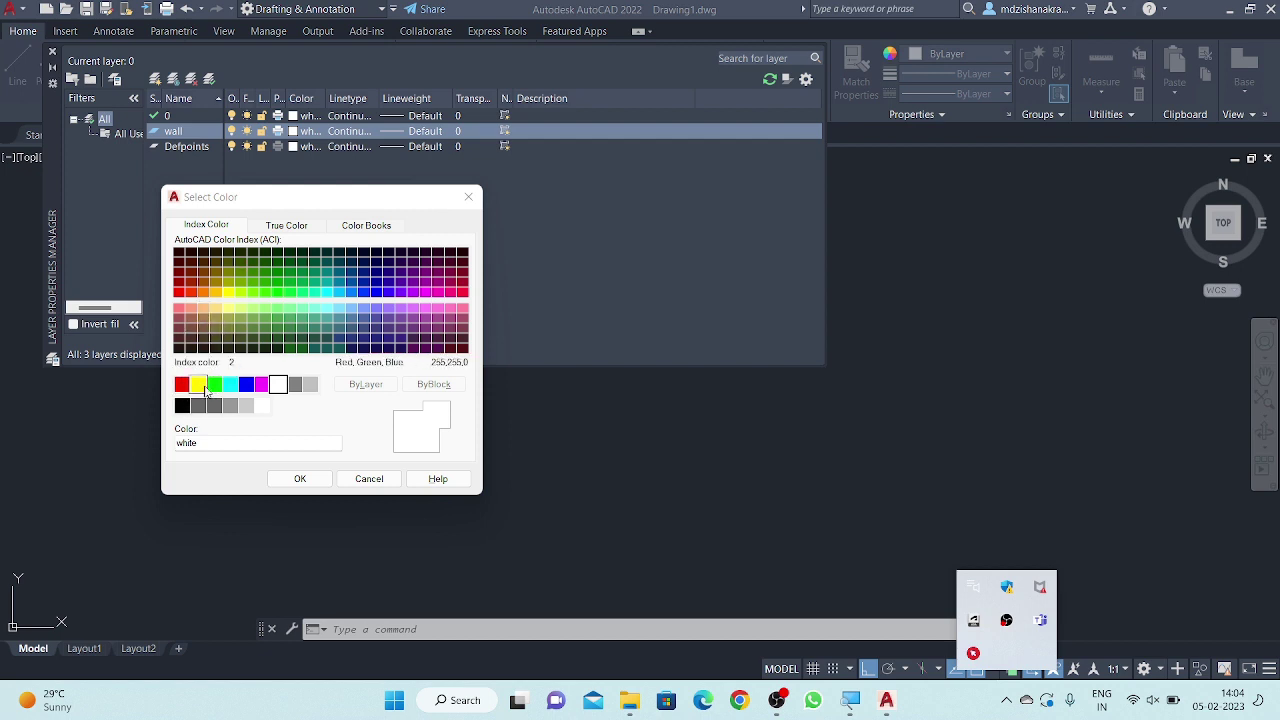
pyautogui.click(214, 384)
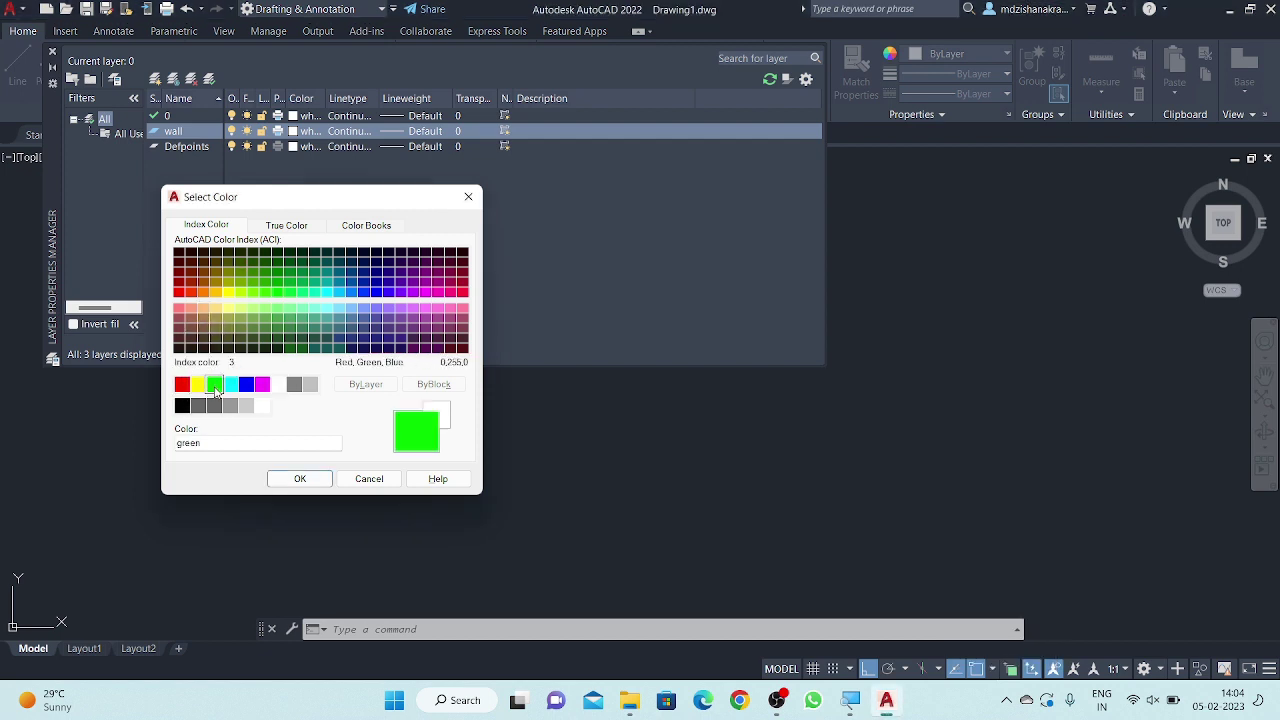
pyautogui.click(299, 480)
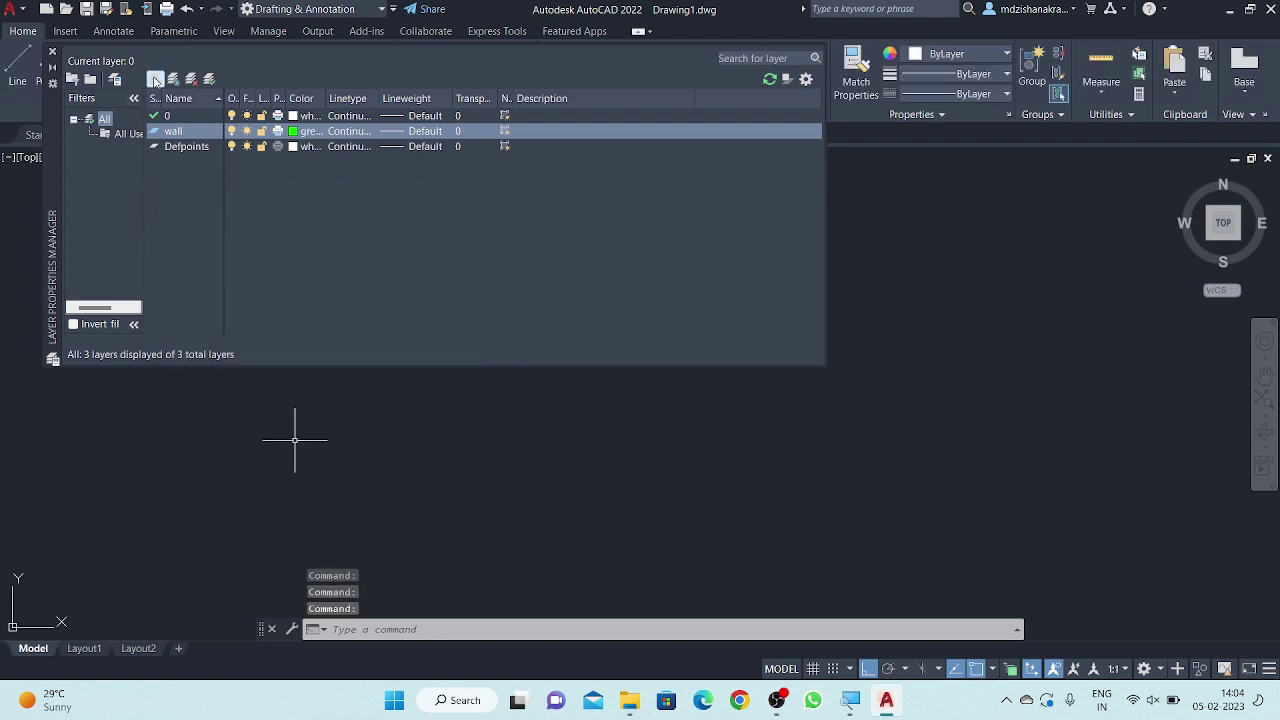
pyautogui.click(155, 79)
# - Name the new layer 'windows' and change its colour to cyan
pyautogui.write('w')
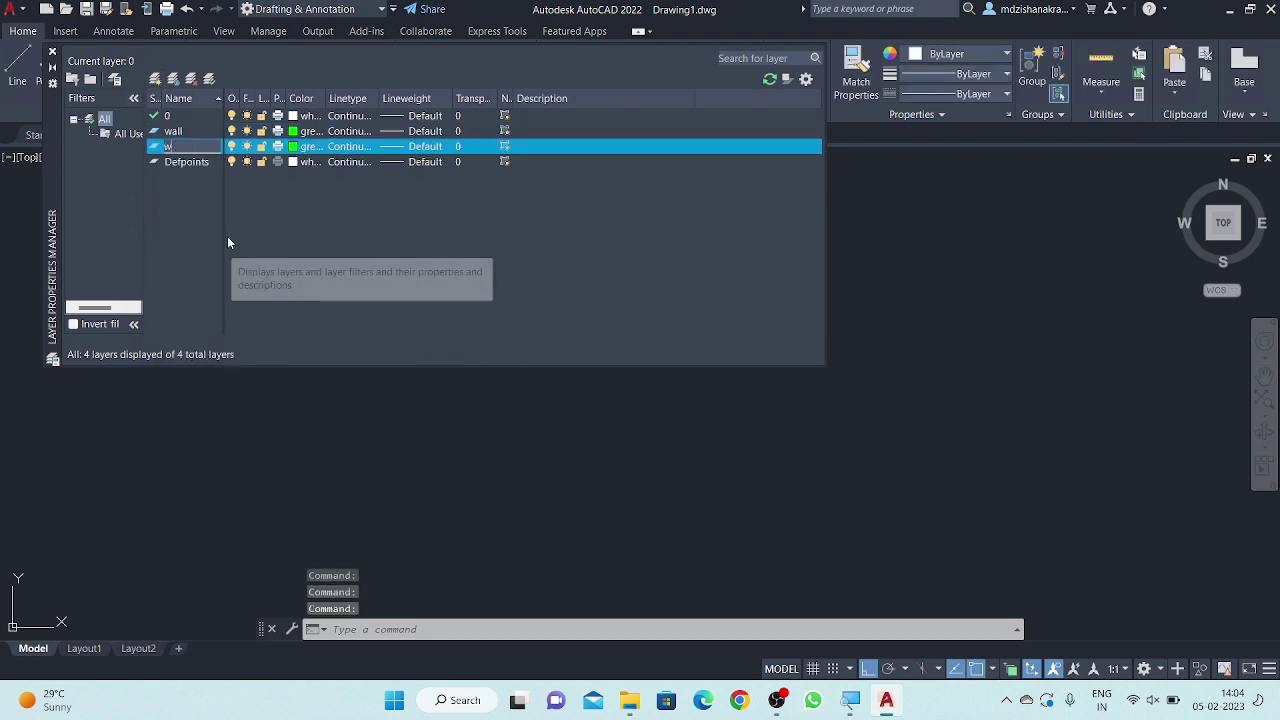
pyautogui.write('indo')
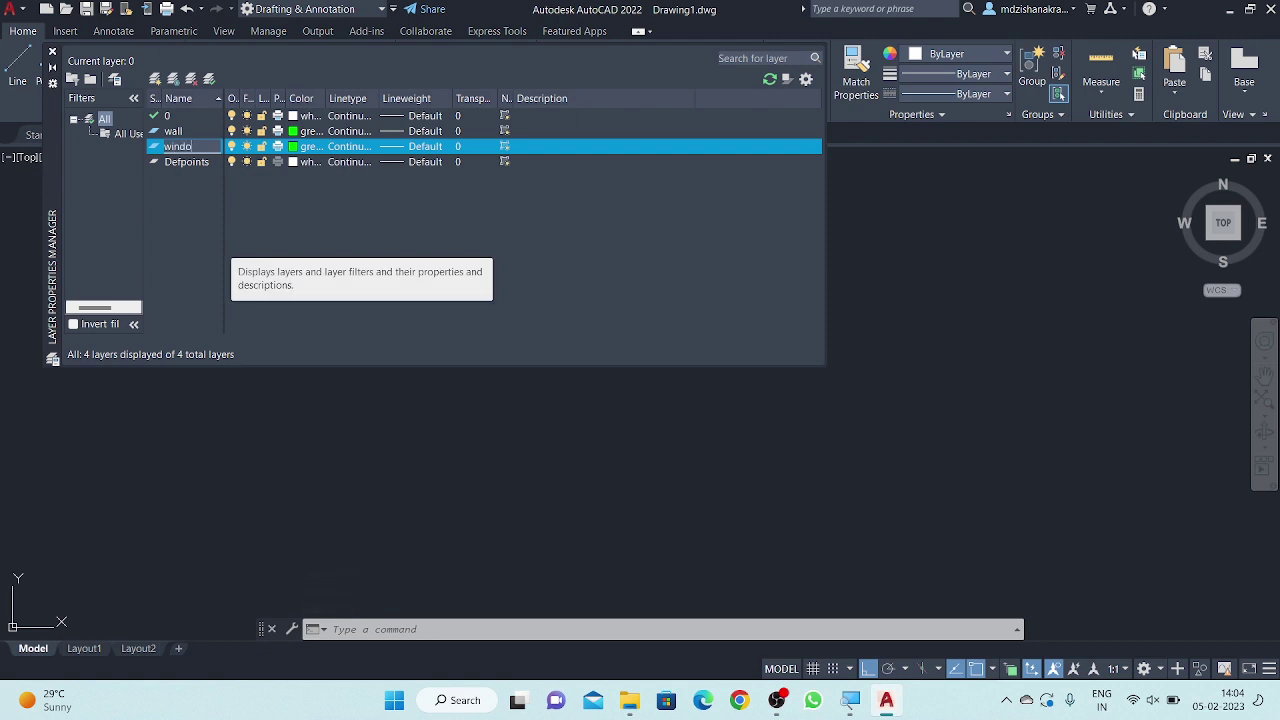
pyautogui.write('ws')
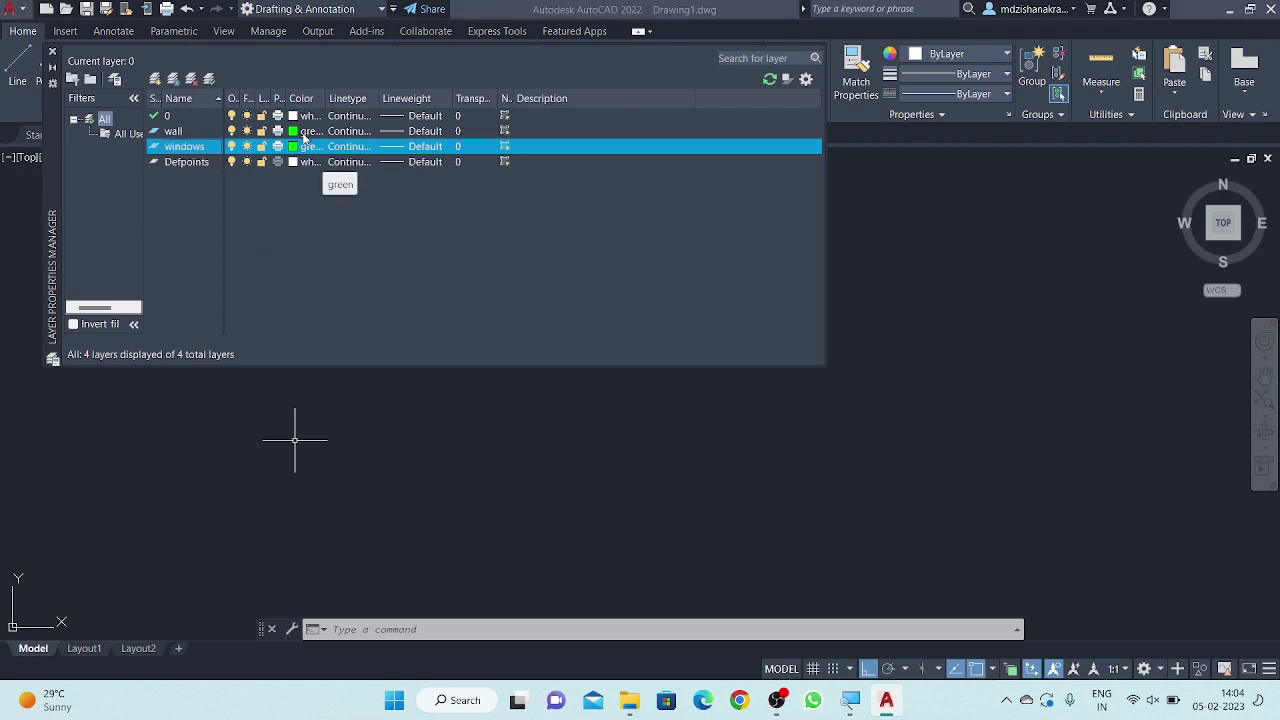
pyautogui.click(298, 146)
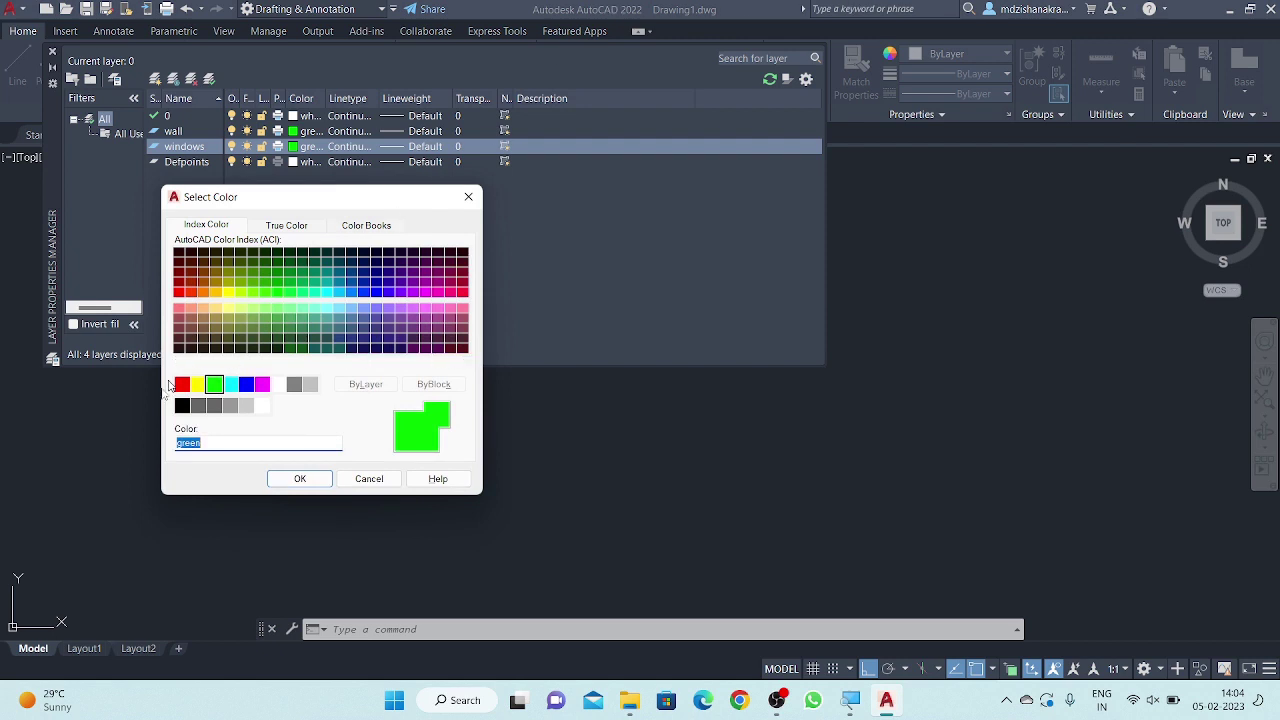
pyautogui.click(230, 385)
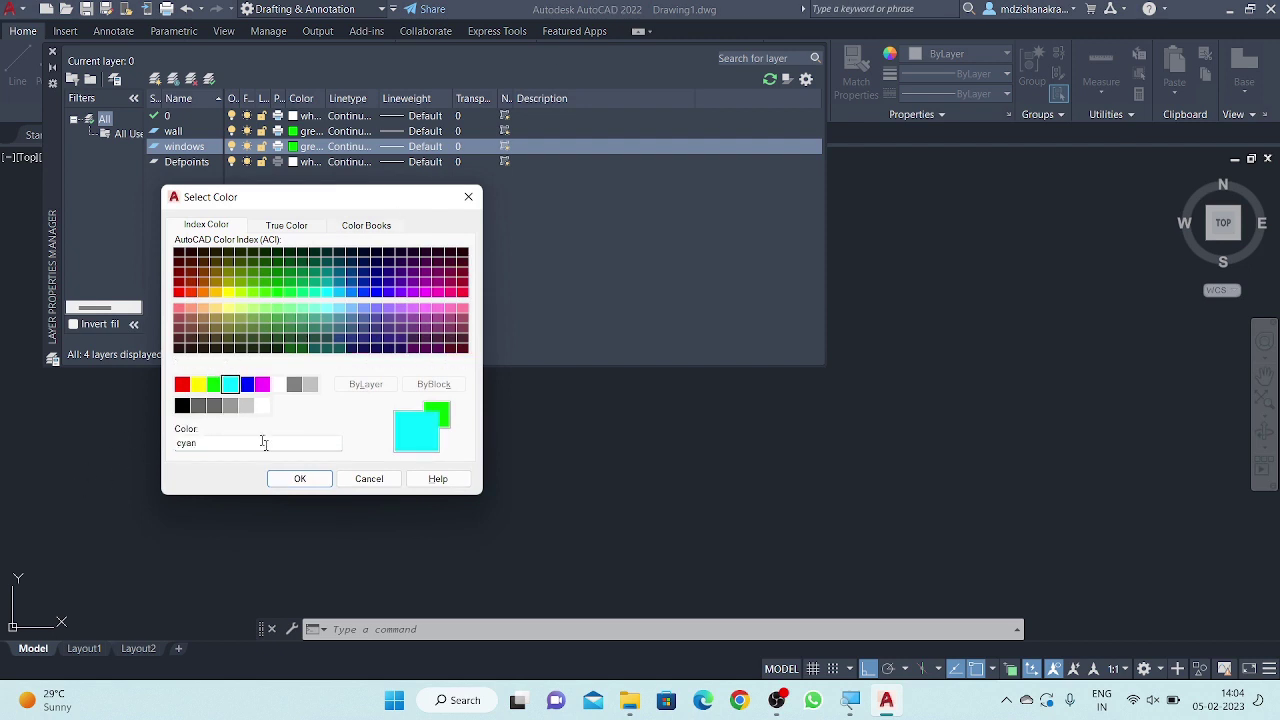
pyautogui.click(300, 478)
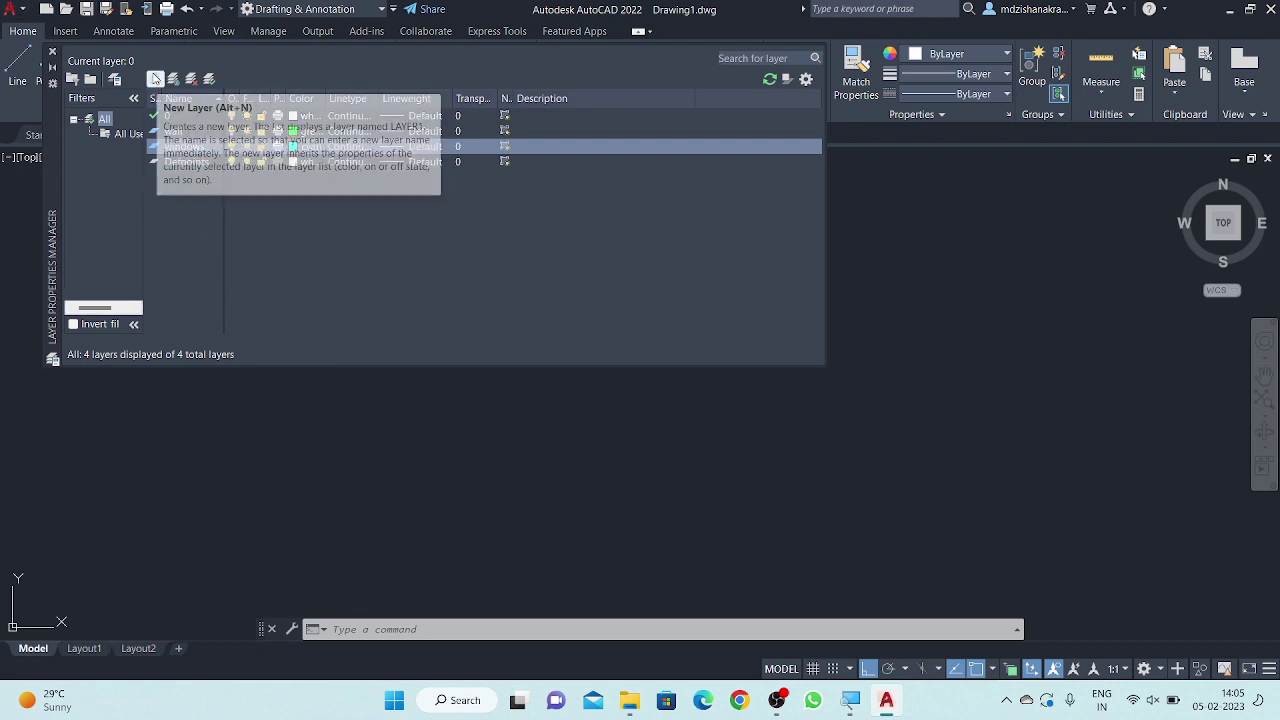
# - Create a layer named 'column' with its colour set to red
pyautogui.click(155, 79)
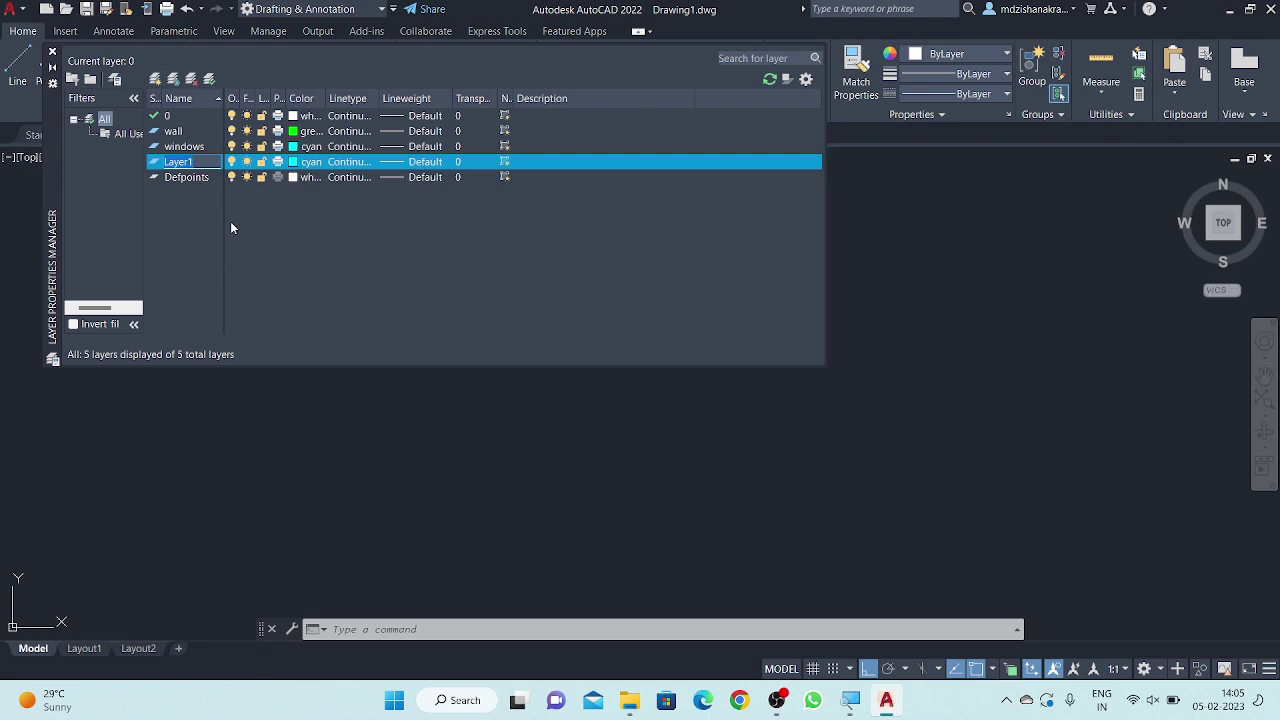
pyautogui.write('column')
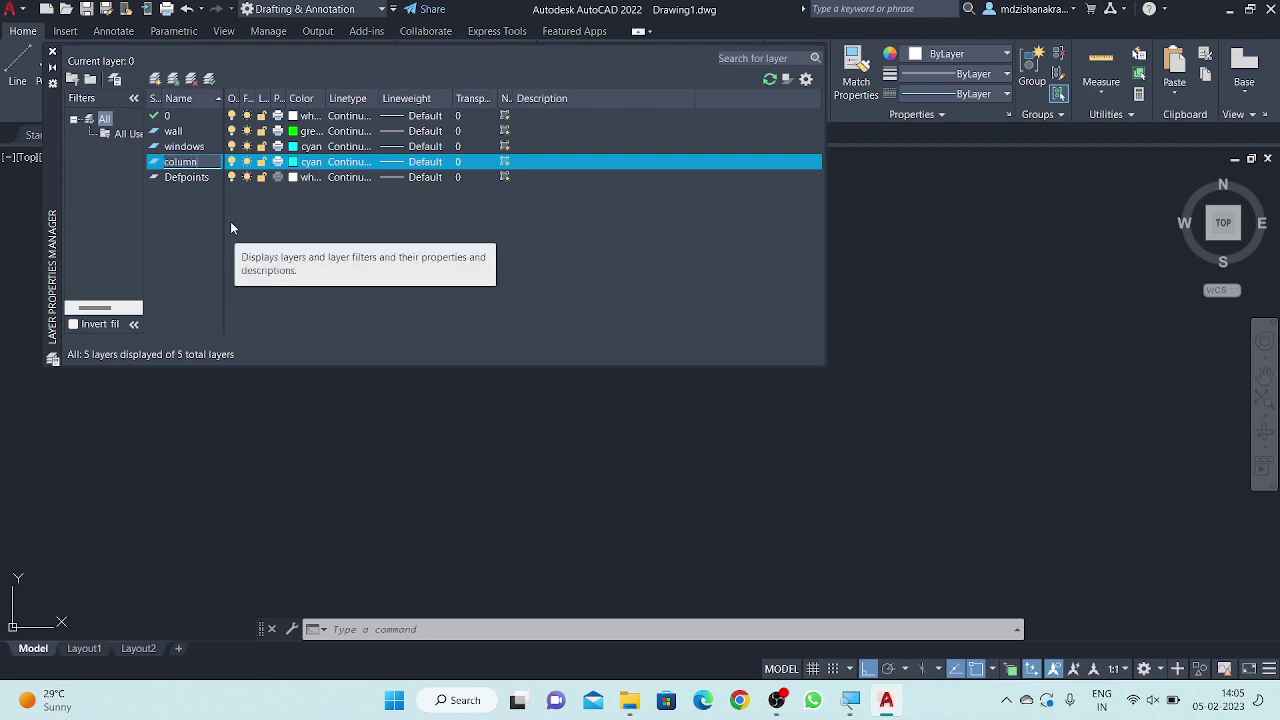
pyautogui.click(292, 164)
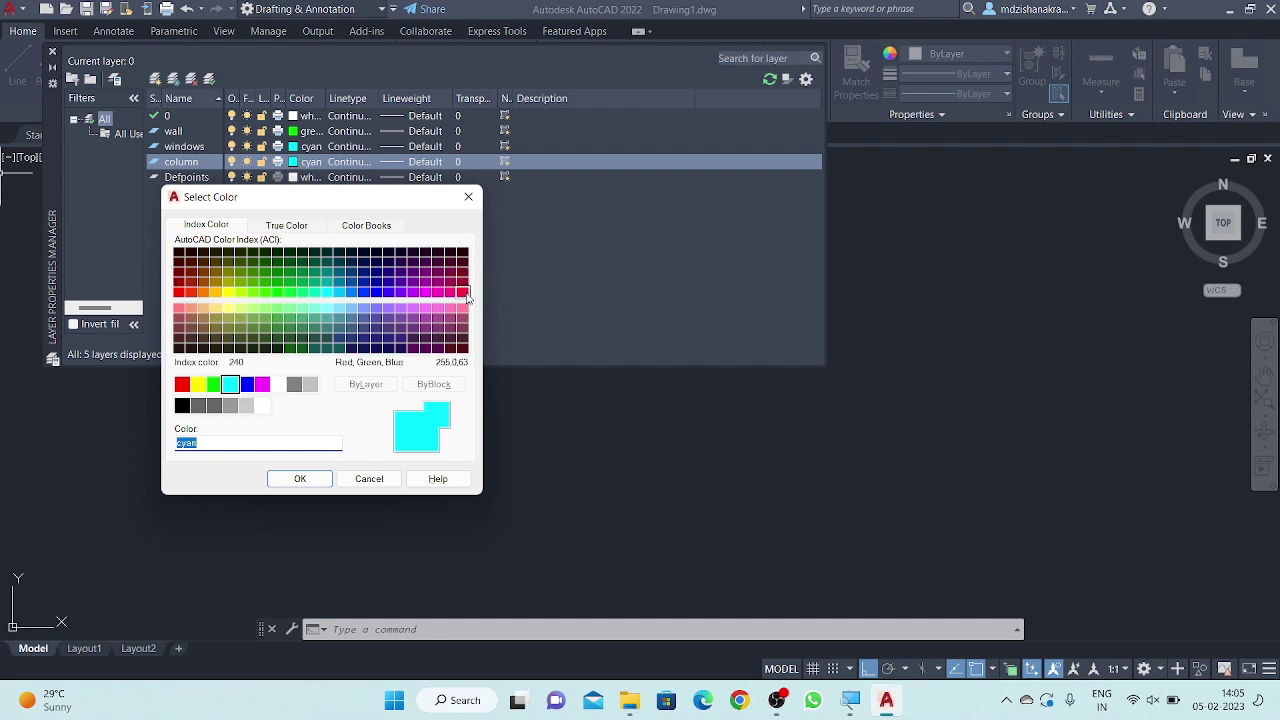
pyautogui.click(182, 384)
pyautogui.click(286, 479)
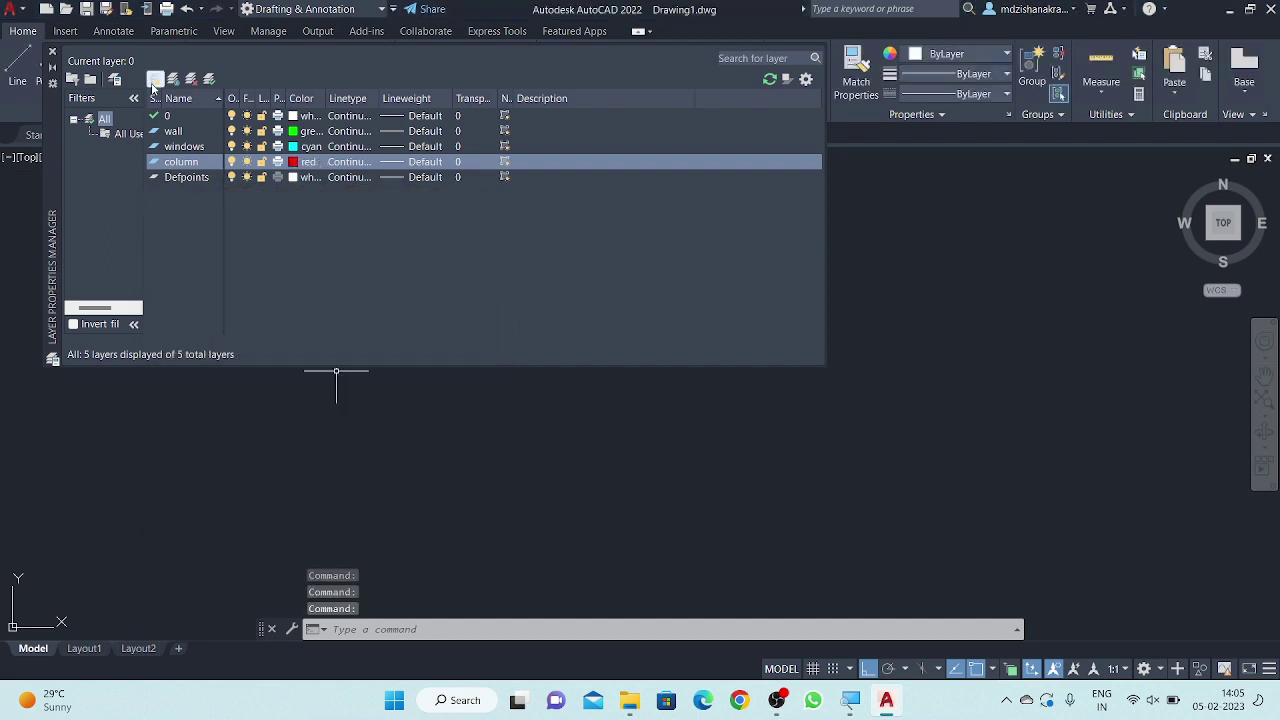
# - Create a layer named 'dimension' with its colour set to white
pyautogui.click(155, 80)
pyautogui.write('di')
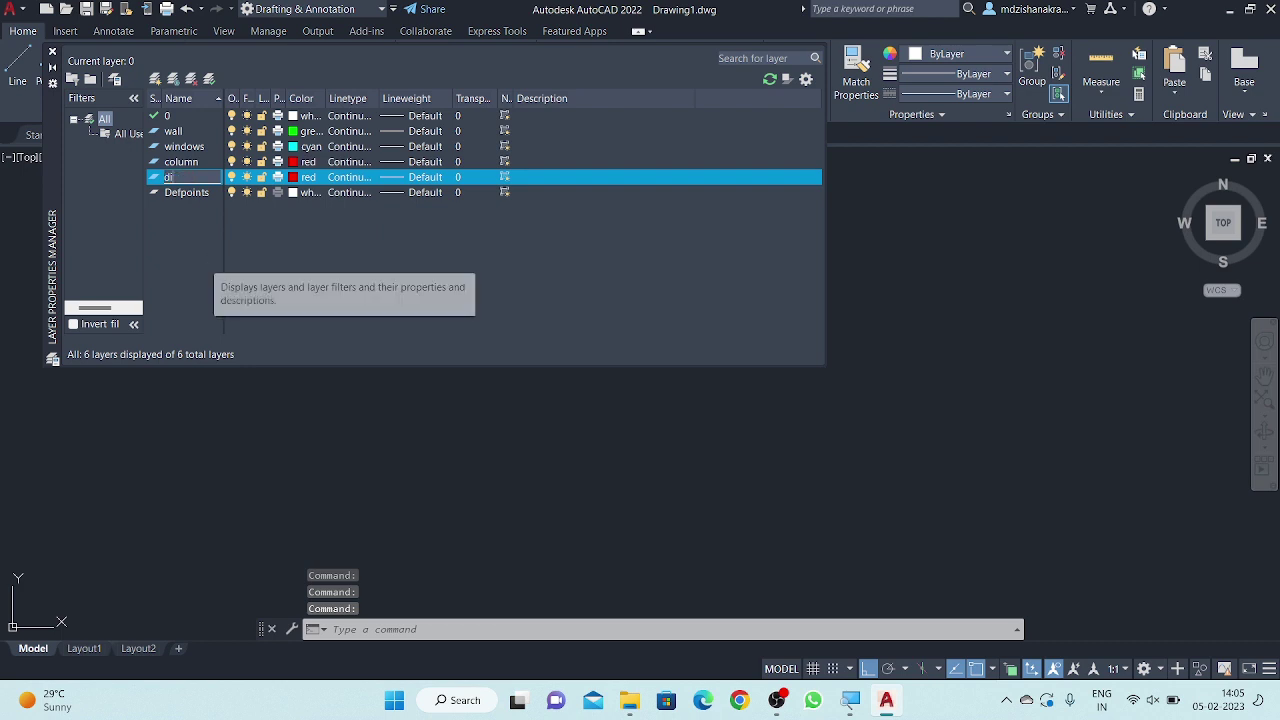
pyautogui.write('men')
pyautogui.write('s')
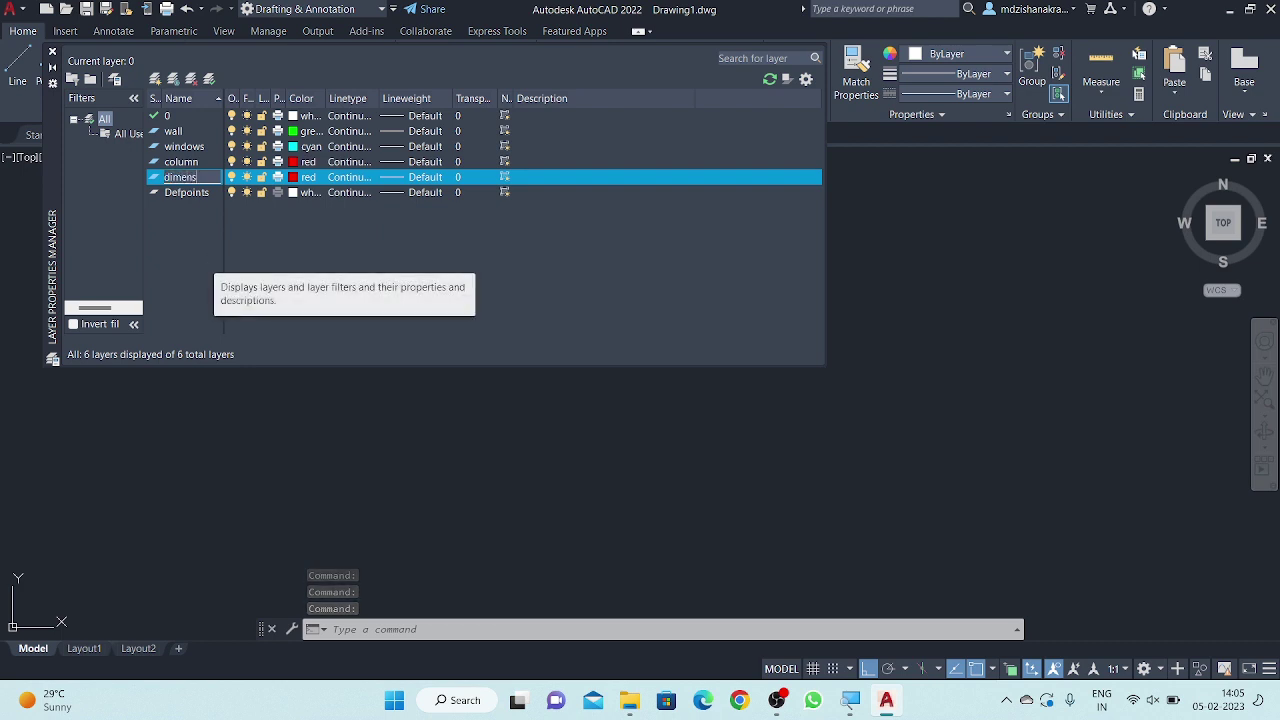
pyautogui.write('ion')
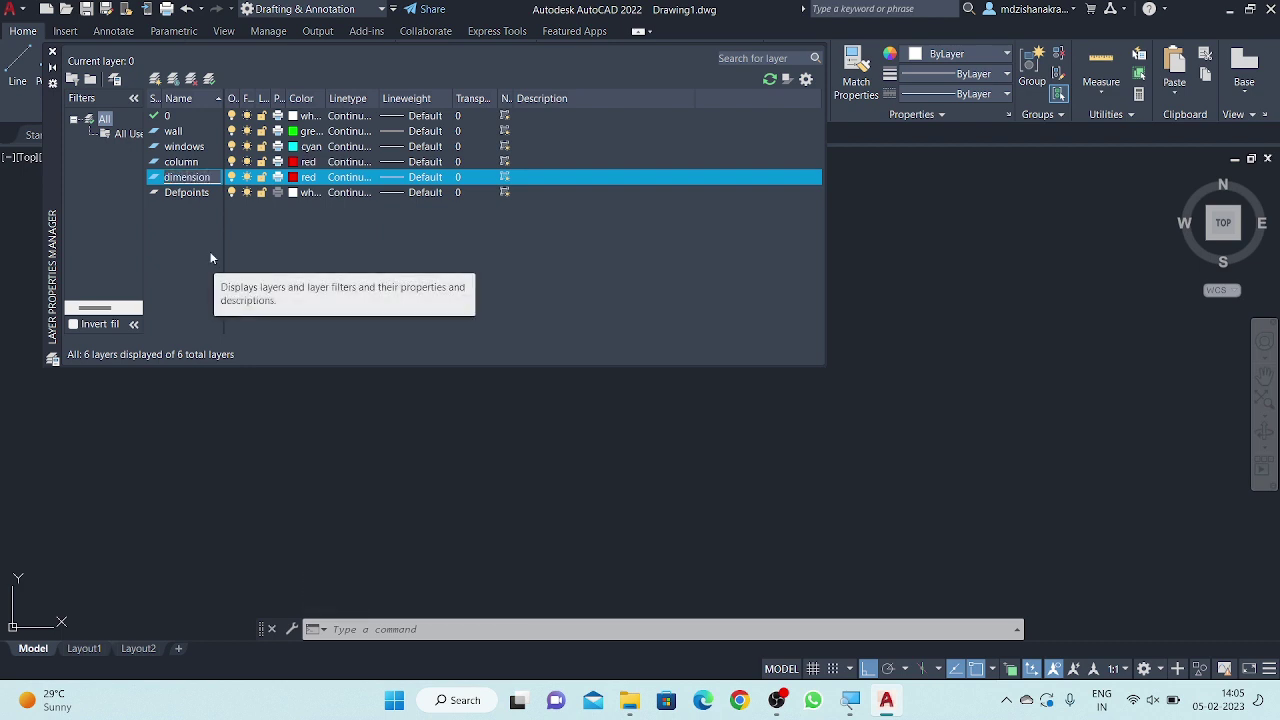
pyautogui.click(292, 177)
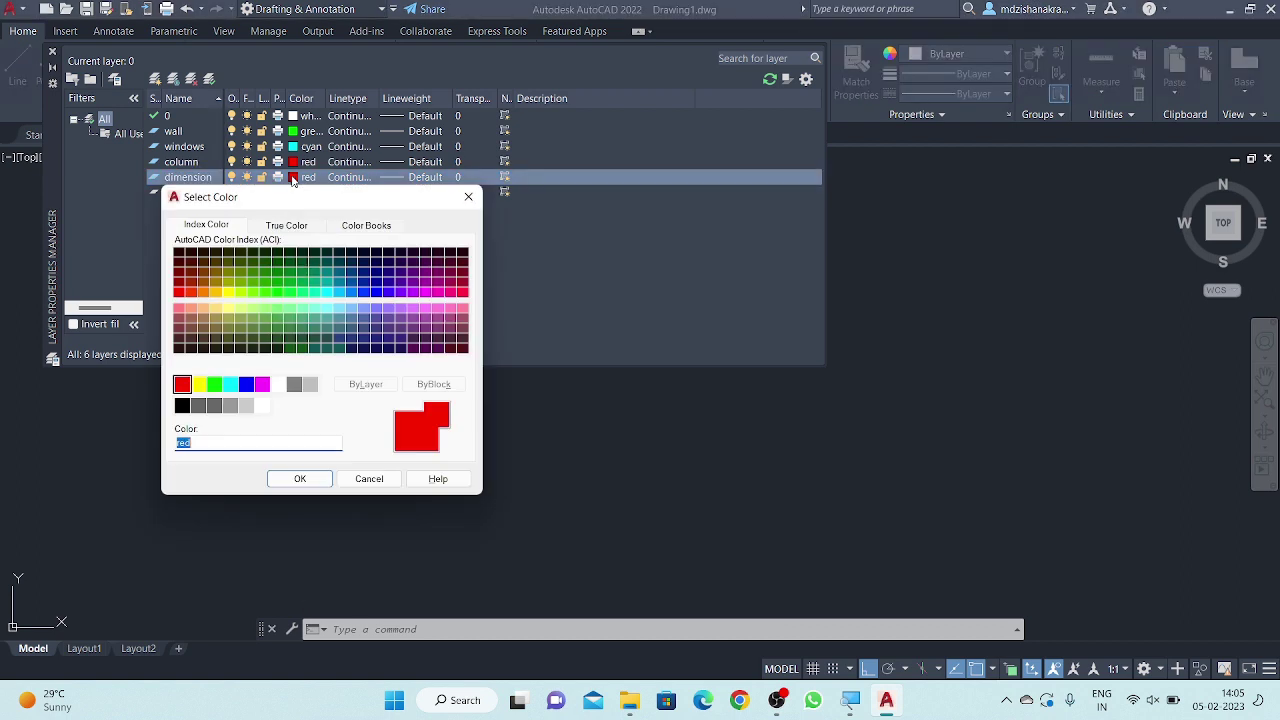
pyautogui.click(278, 384)
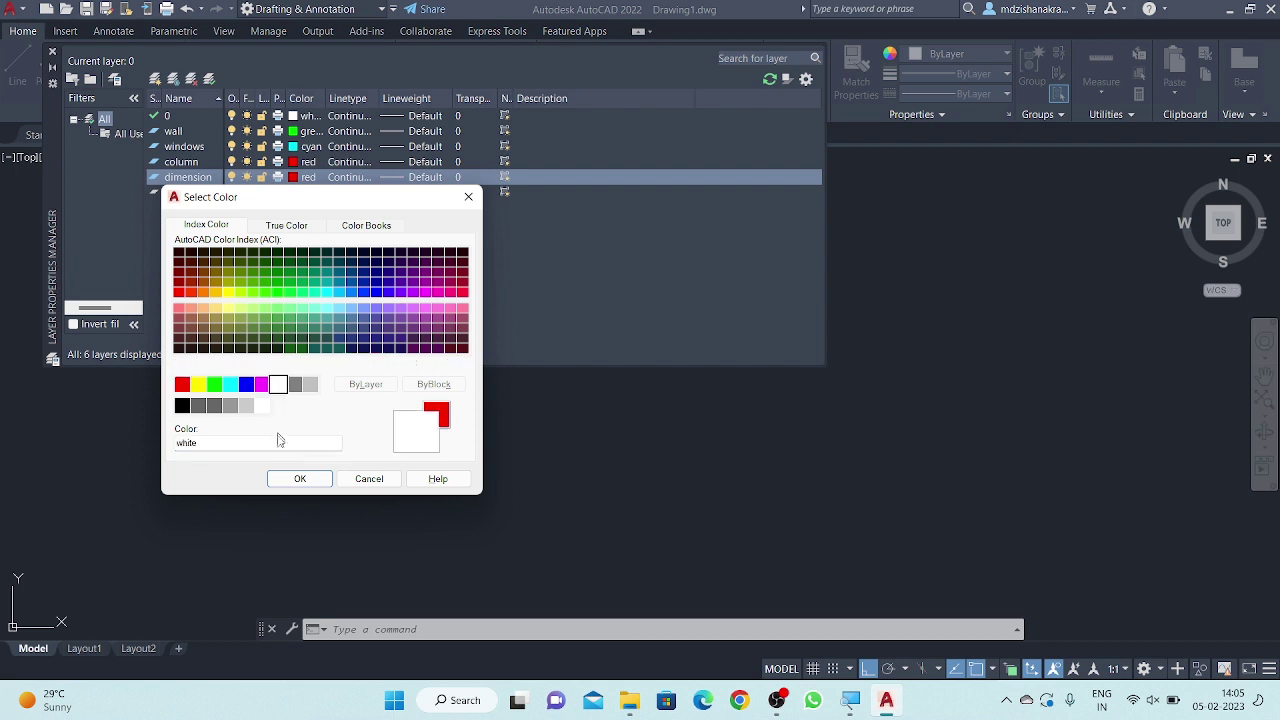
pyautogui.click(300, 480)
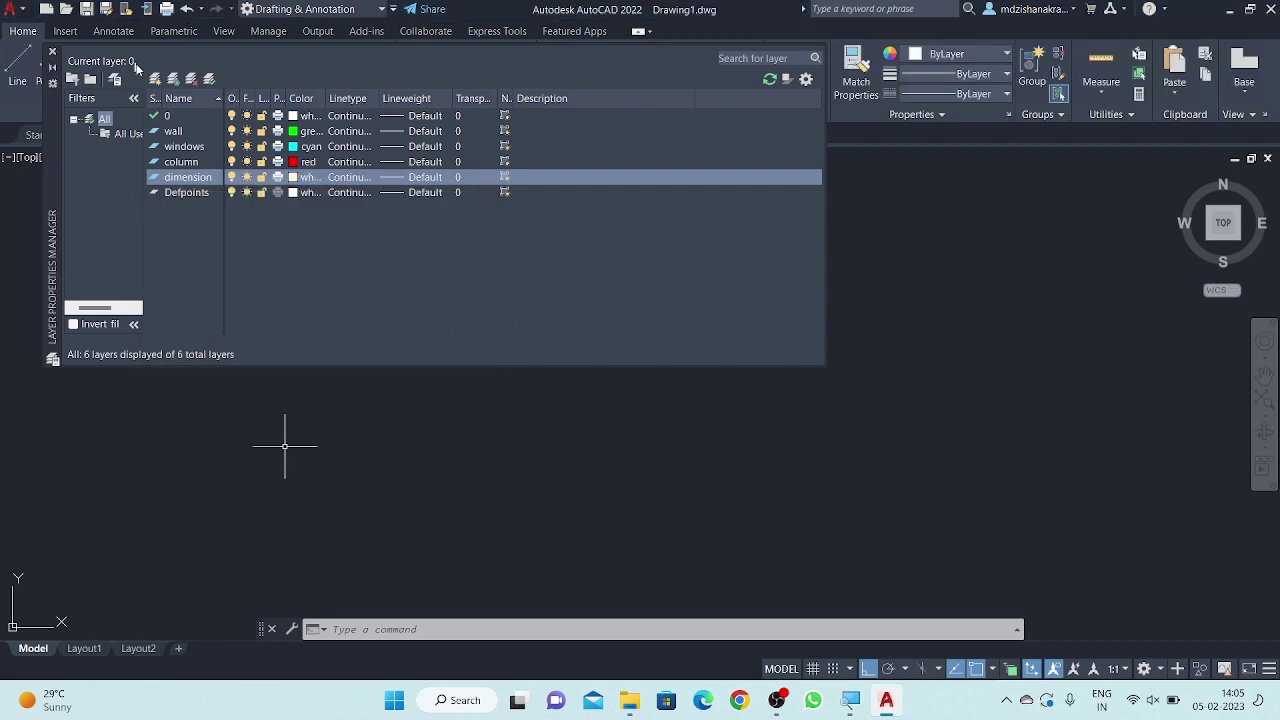
# - Create a magenta layer named 'text' and add one more new layer
pyautogui.click(155, 79)
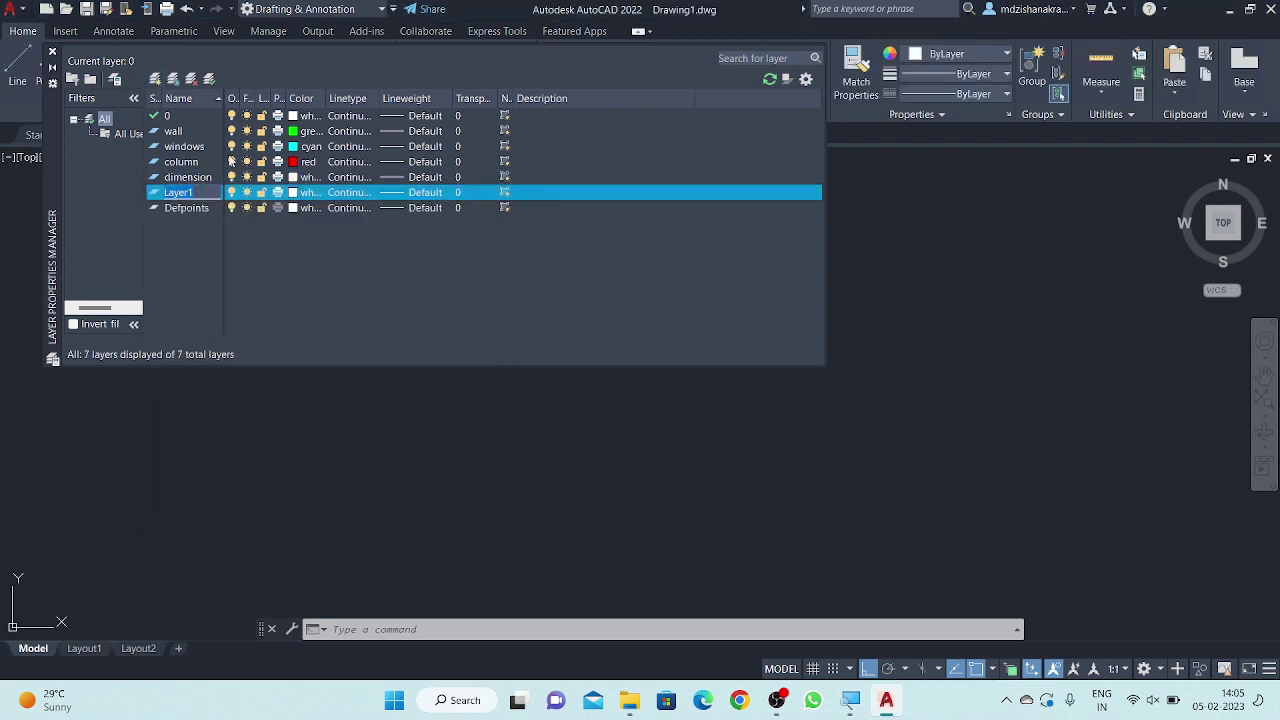
pyautogui.write('text')
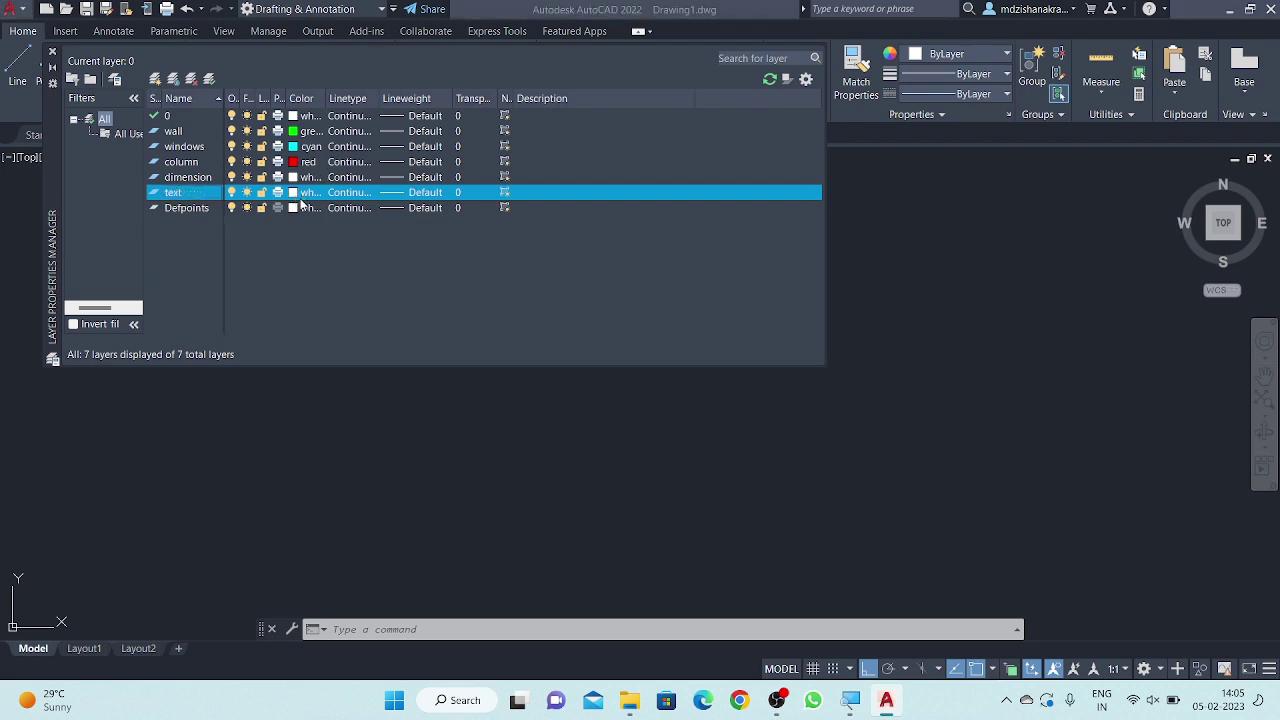
pyautogui.click(294, 193)
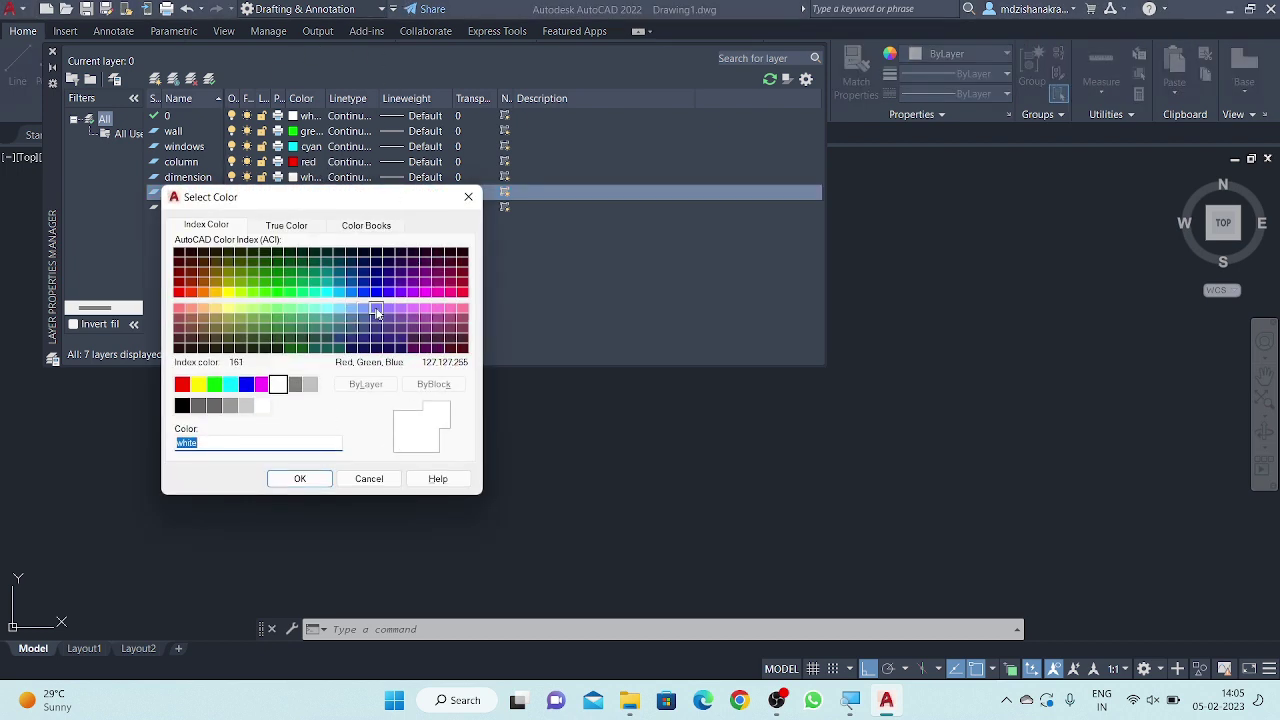
pyautogui.click(262, 385)
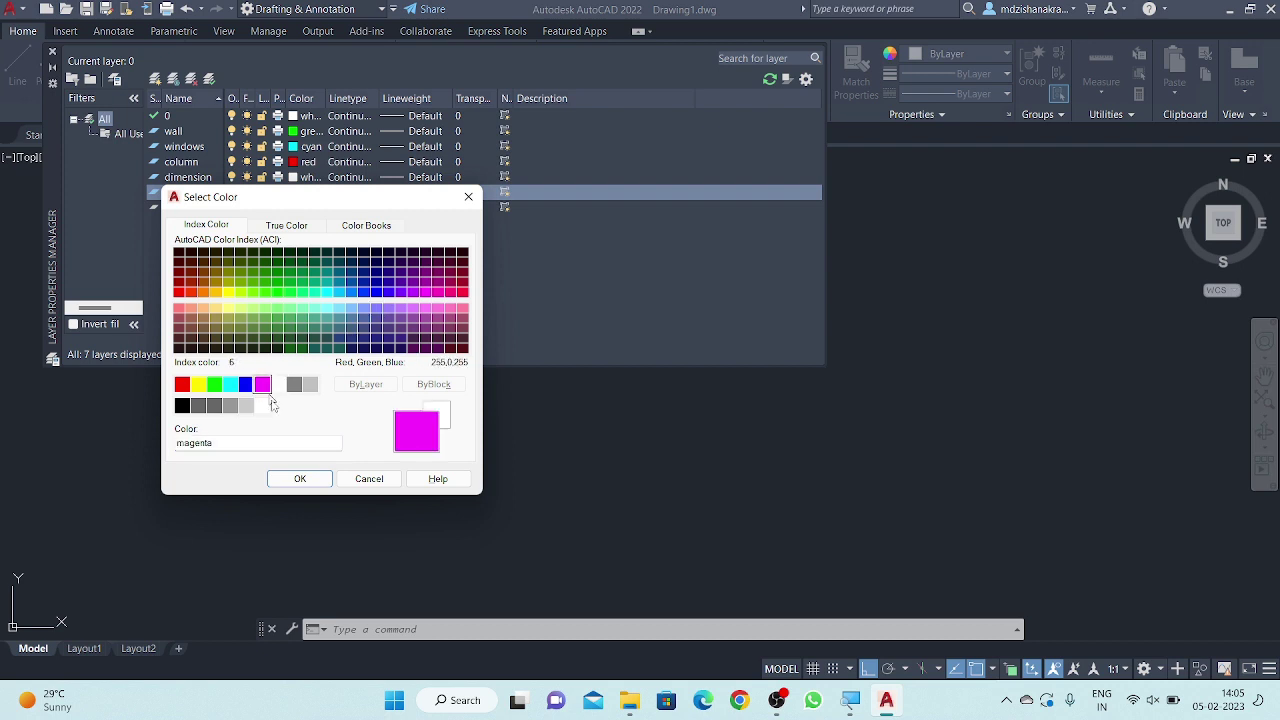
pyautogui.click(299, 479)
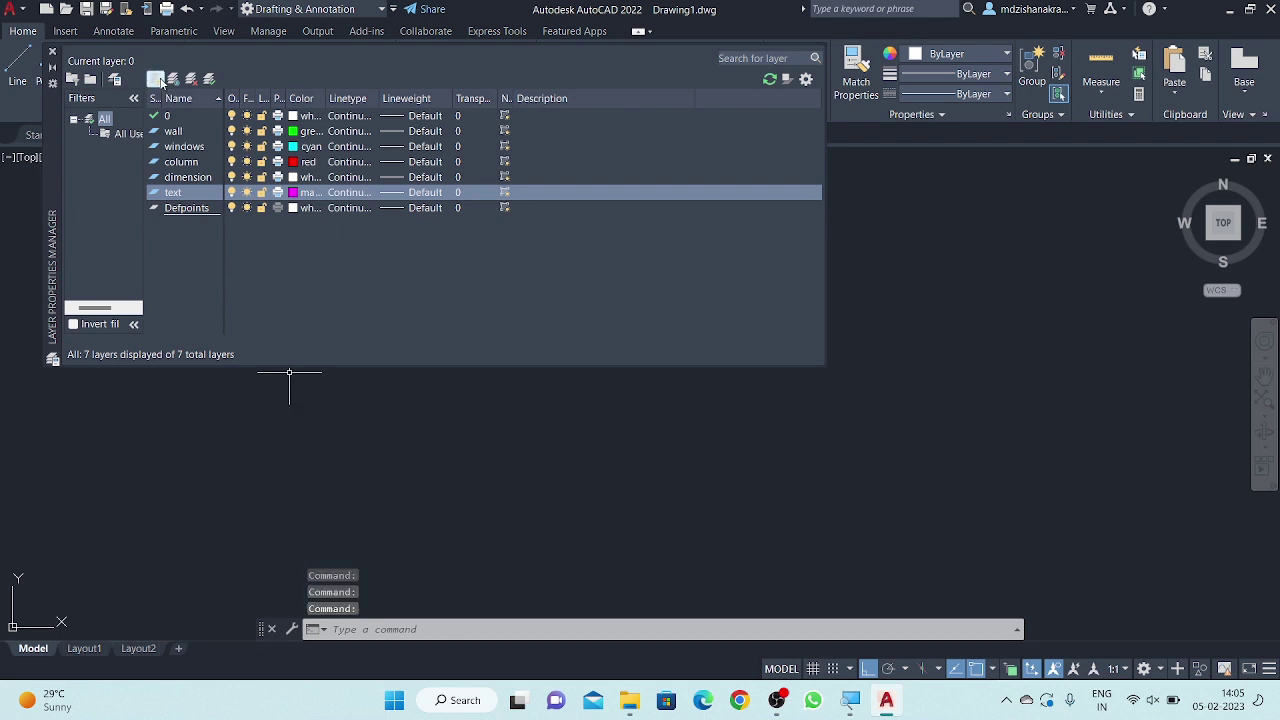
pyautogui.click(156, 79)
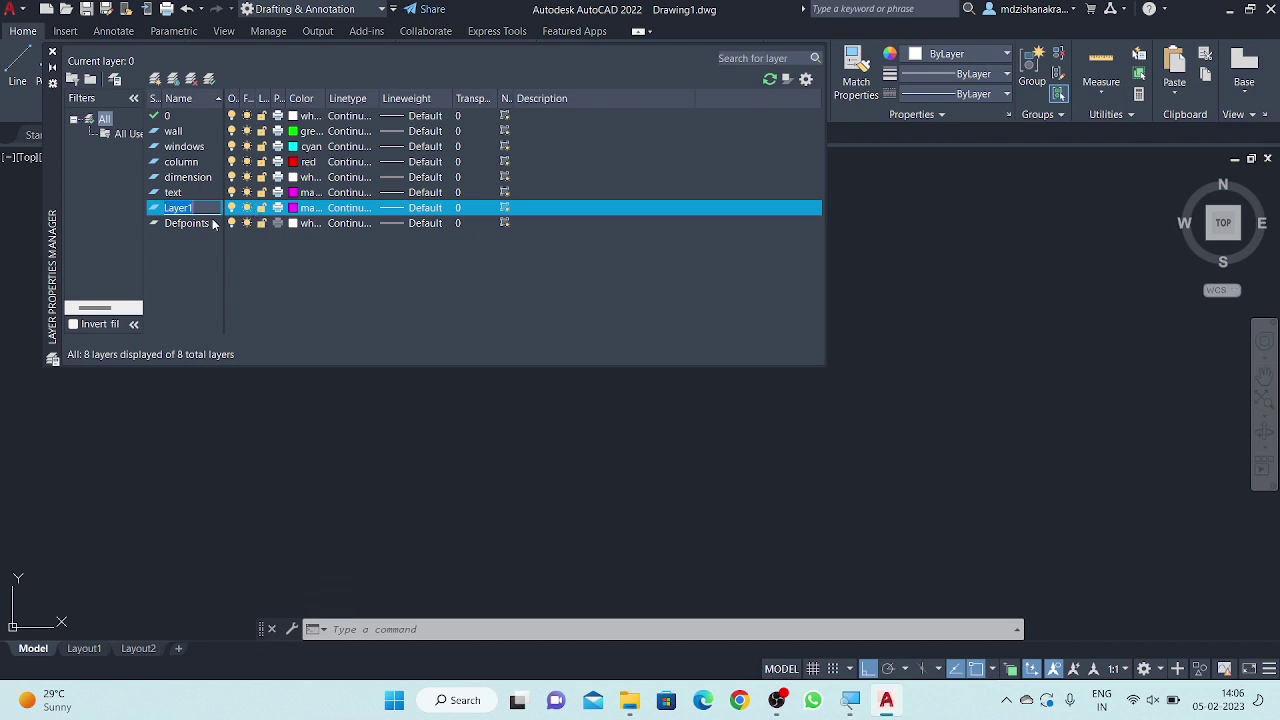
# - Rename Layer1 to 'stair' and give it index colour 43
pyautogui.write('stair')
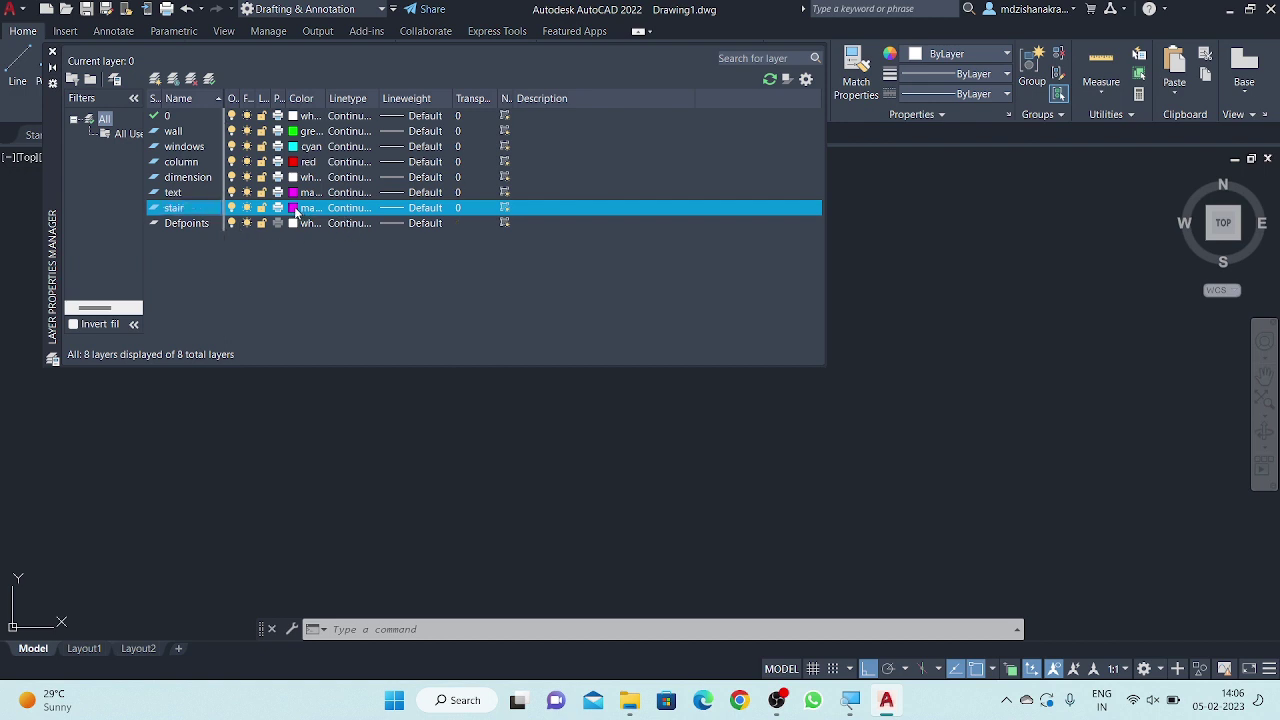
pyautogui.click(297, 211)
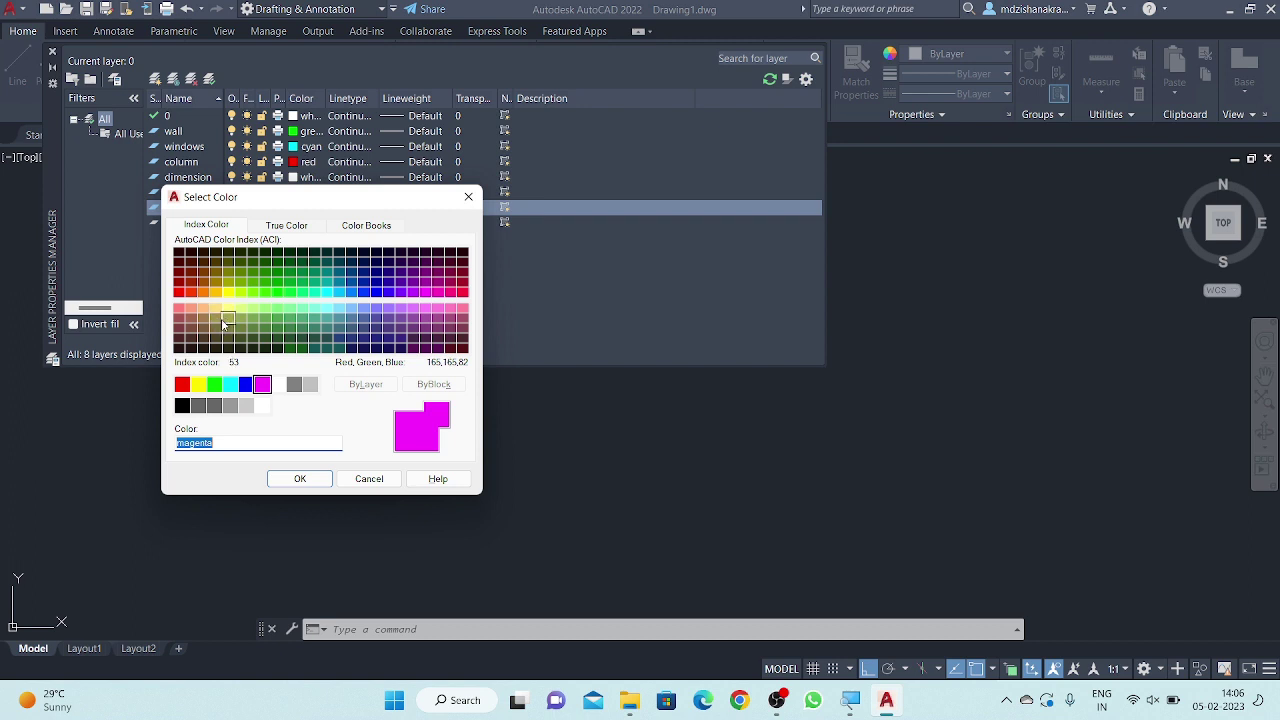
pyautogui.click(216, 319)
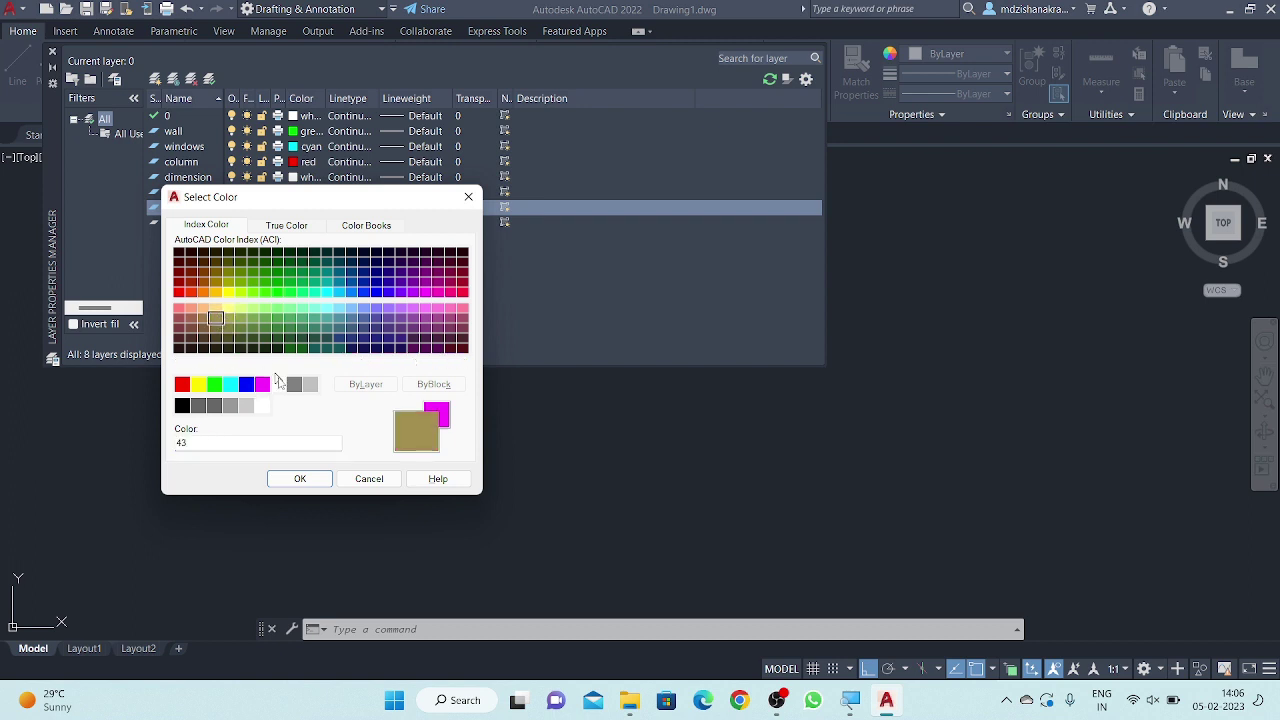
pyautogui.click(300, 476)
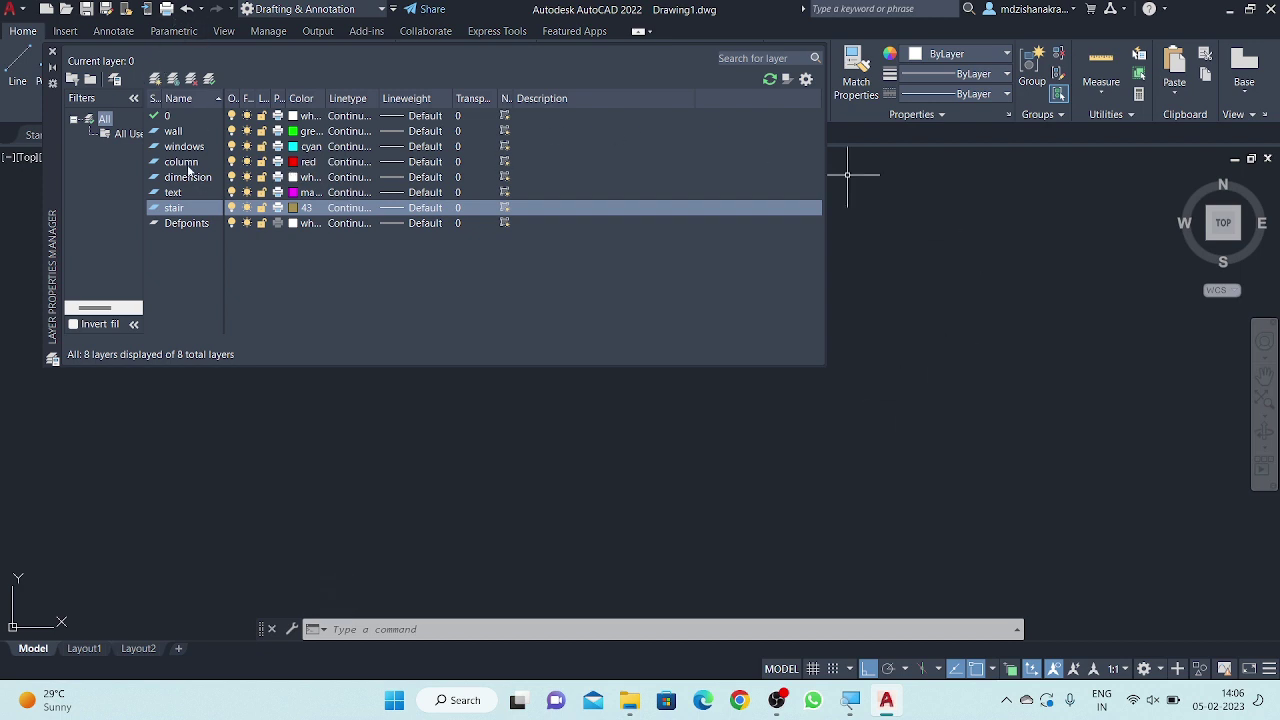
pyautogui.click(192, 131)
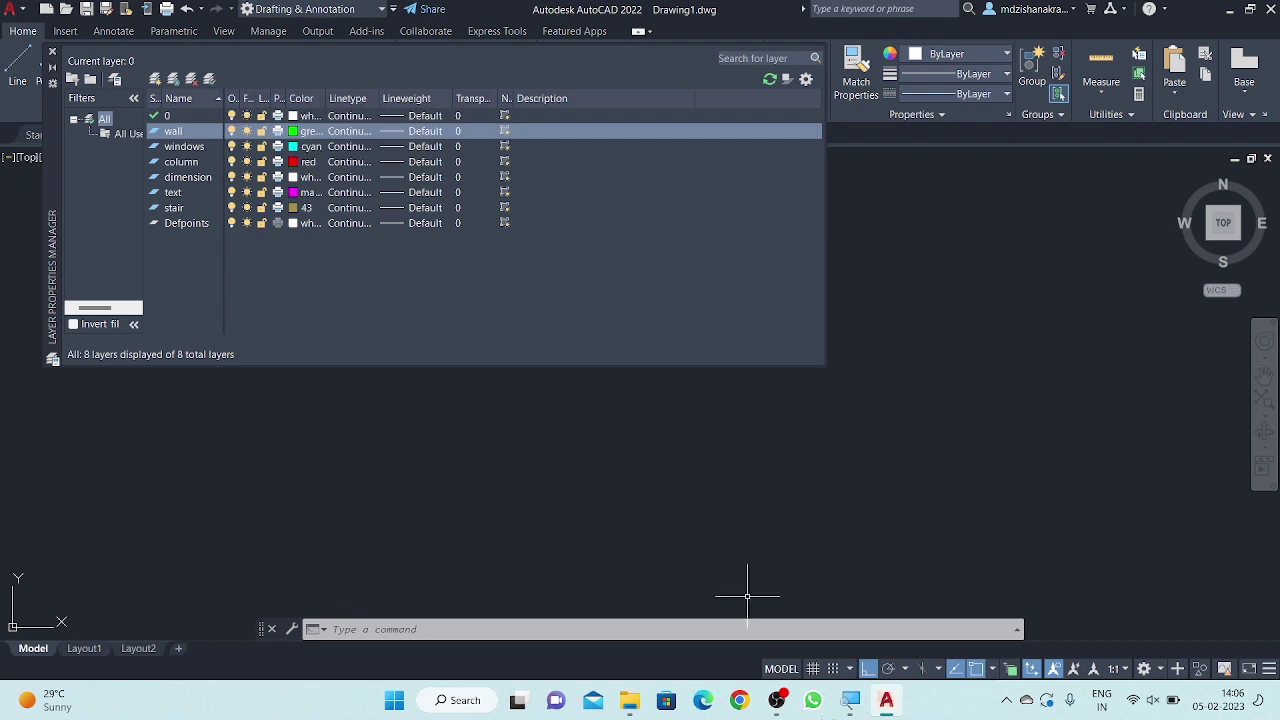
# - Make 'wall' the current layer and close the Layer Properties Manager
pyautogui.click(1006, 700)
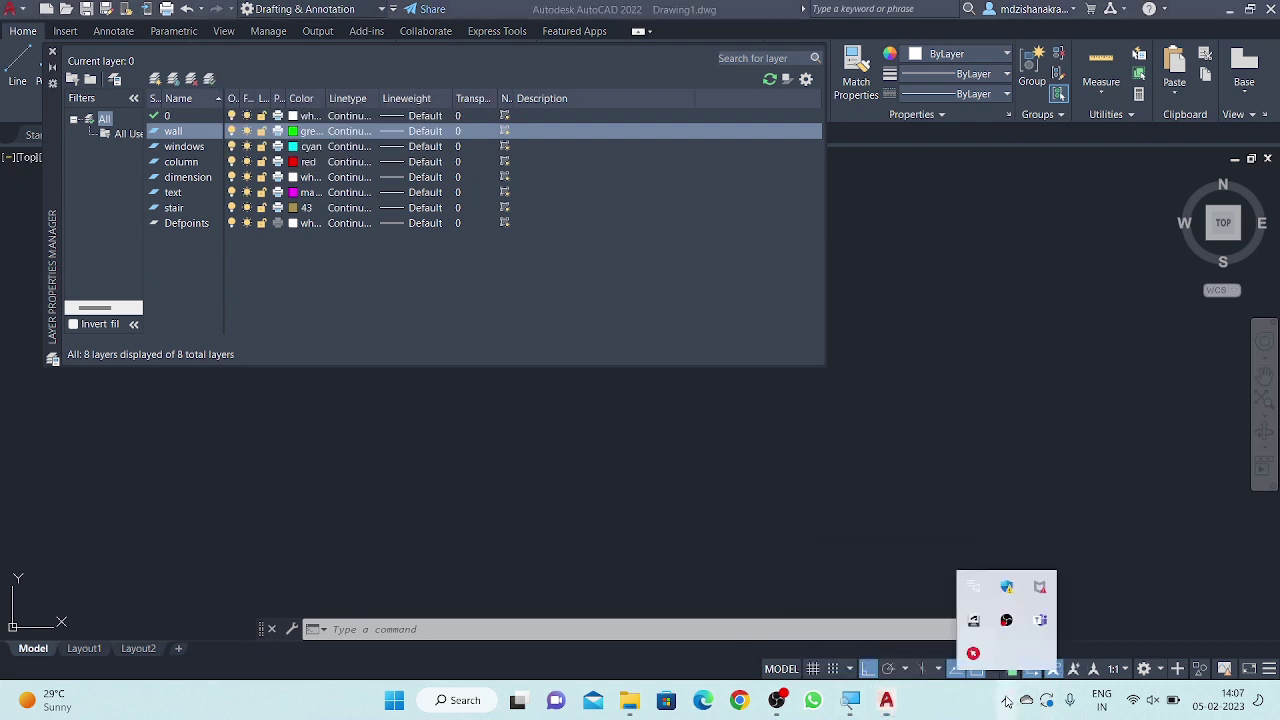
pyautogui.click(973, 653)
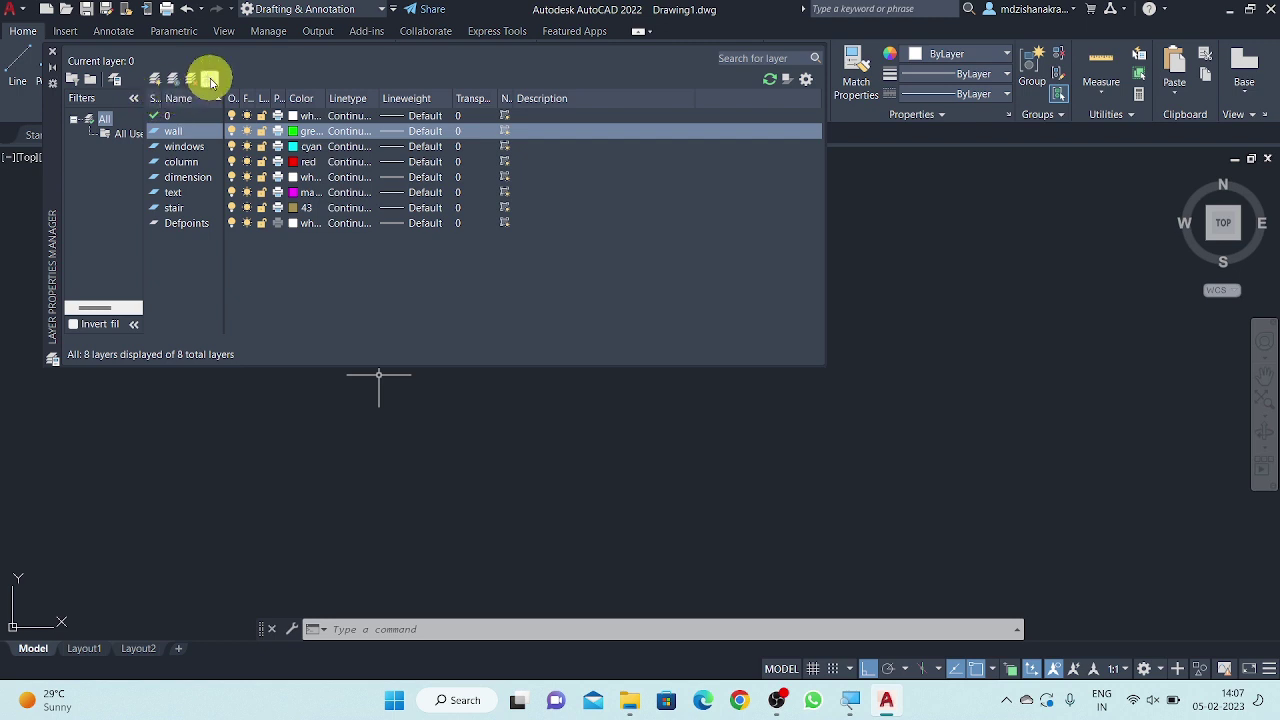
pyautogui.click(210, 80)
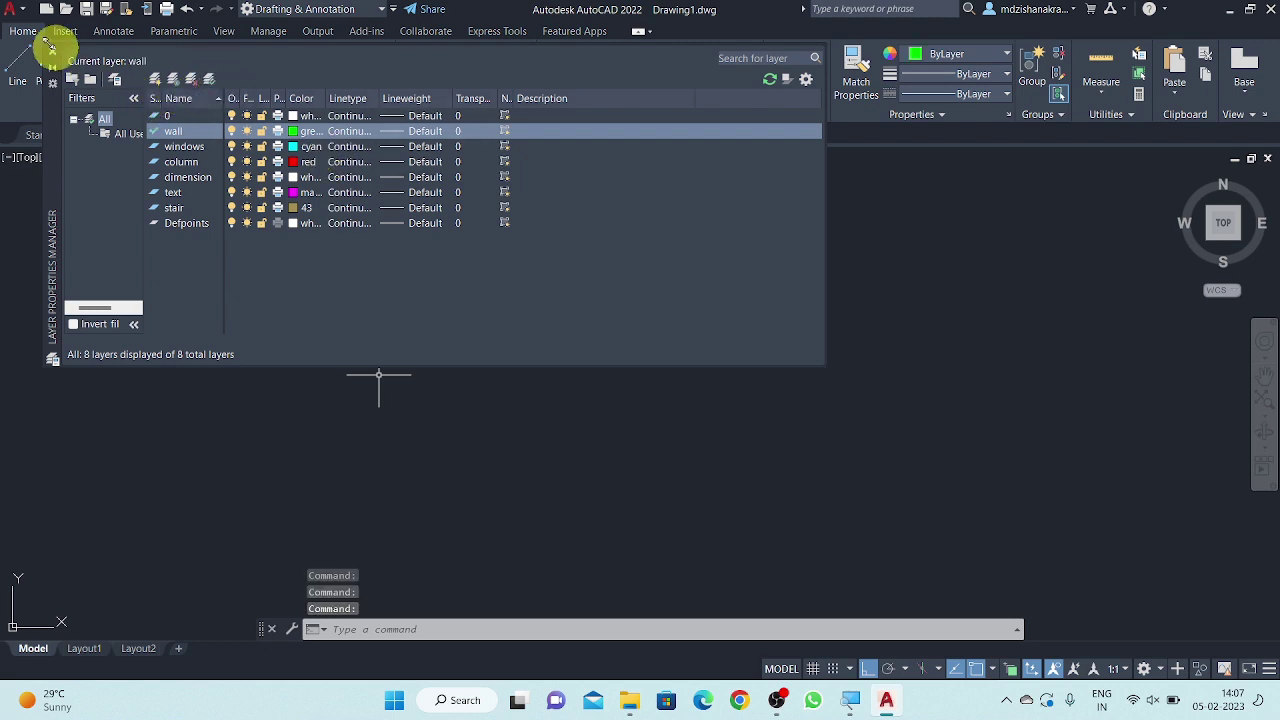
pyautogui.click(53, 53)
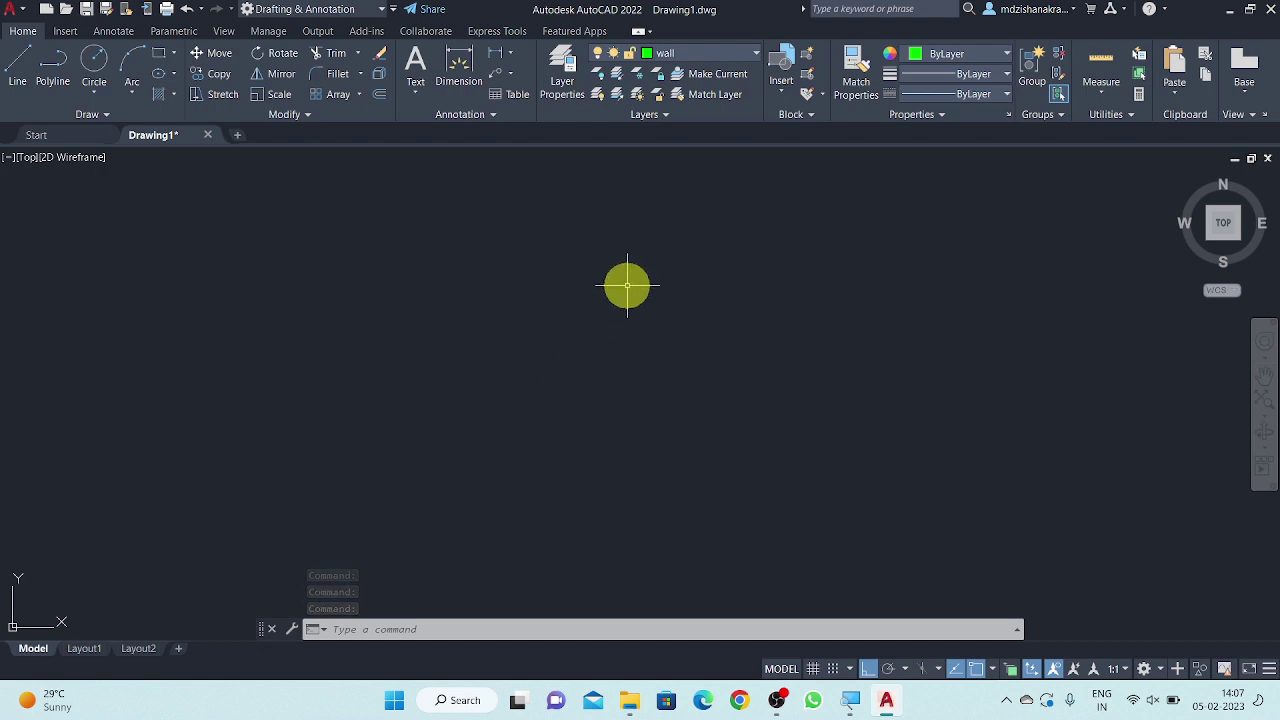
# - Draw a 25-foot horizontal green wall line with LINE, then centre it in the view
pyautogui.write('L')
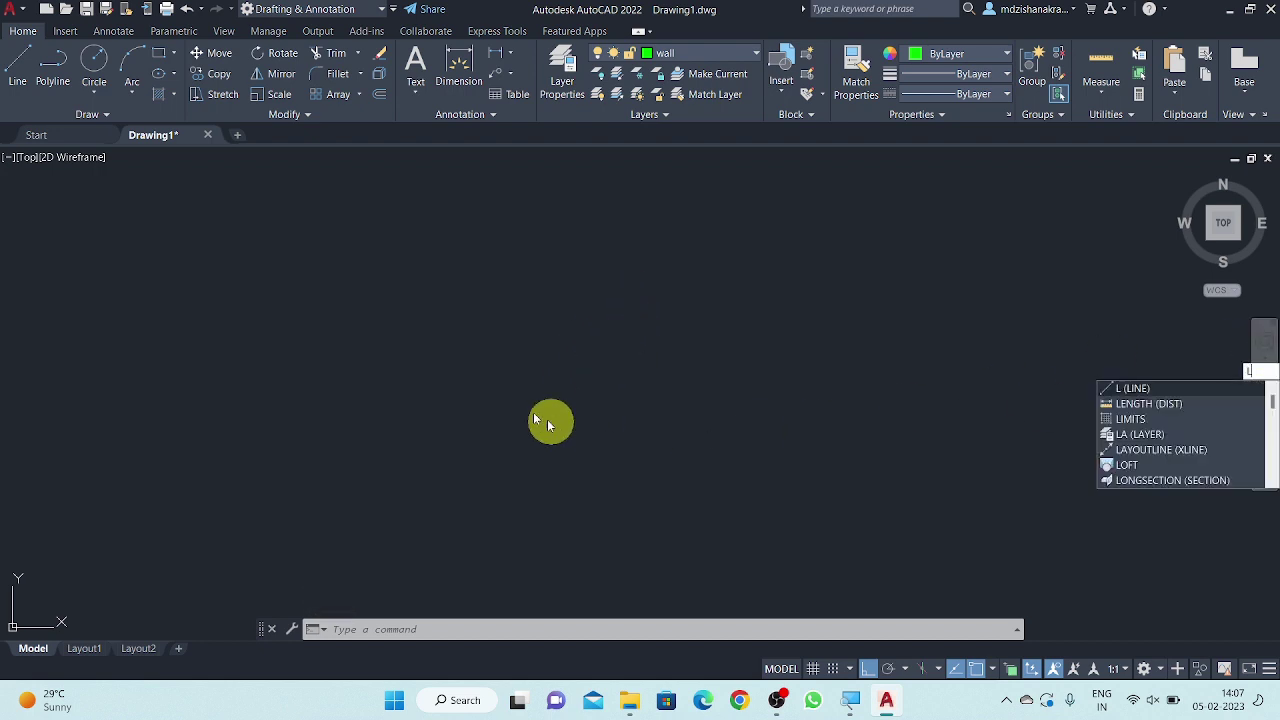
pyautogui.press('Escape')
pyautogui.press('Escape')
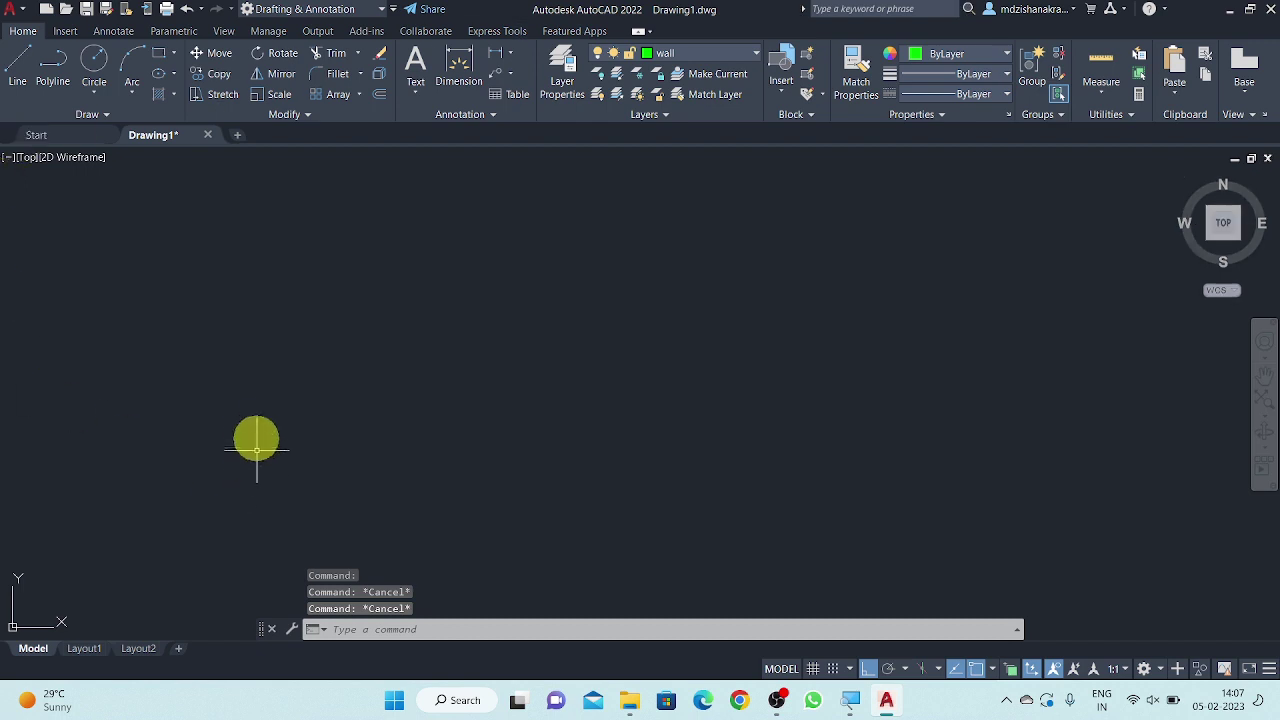
pyautogui.write('l')
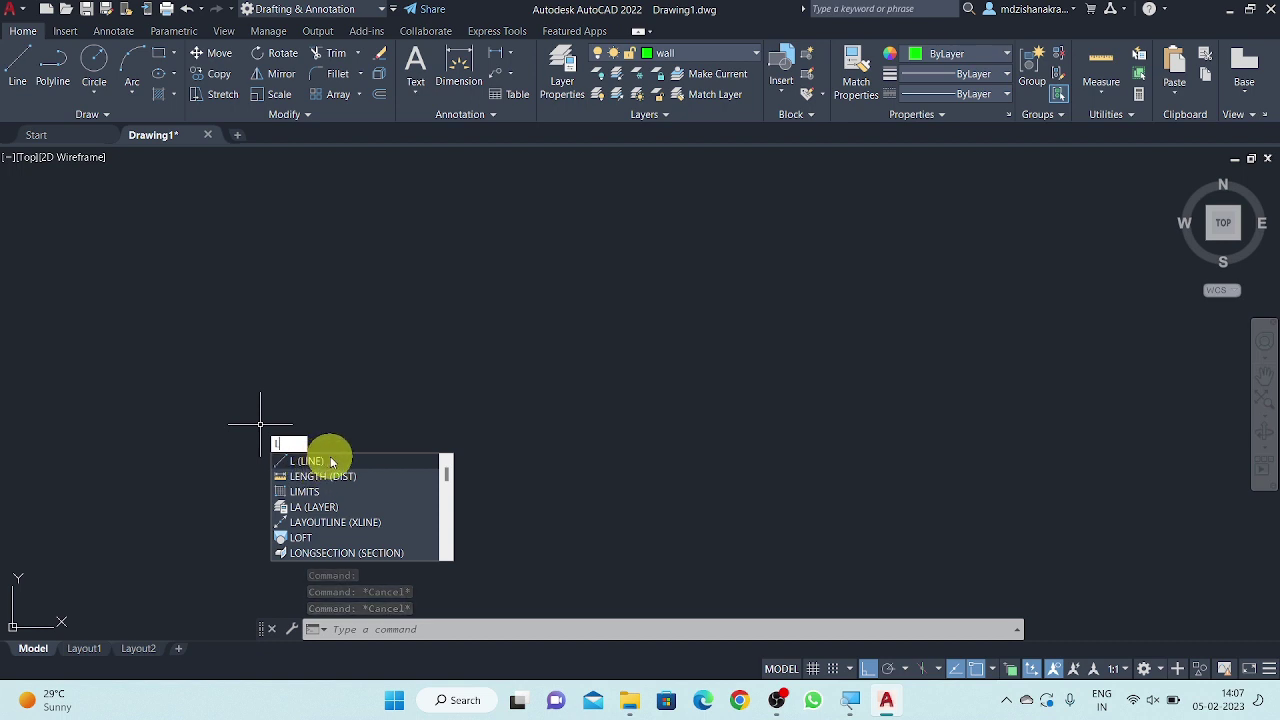
pyautogui.press('Return')
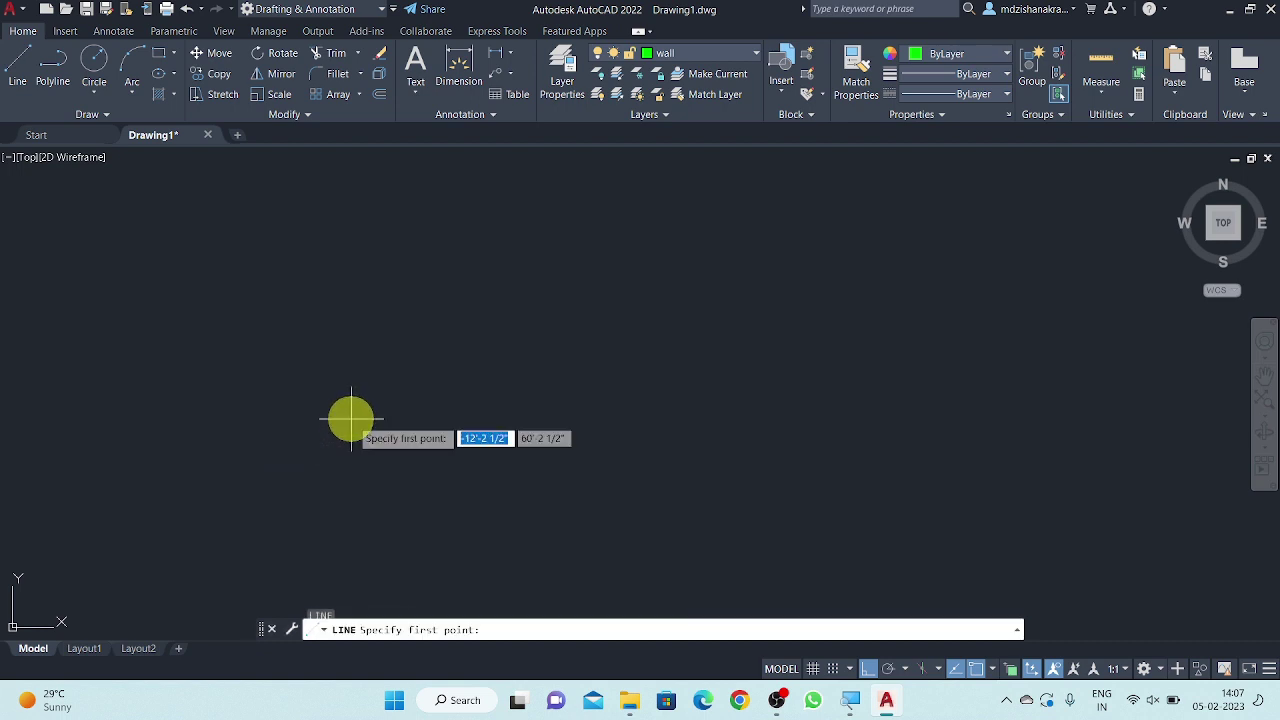
pyautogui.click(425, 478)
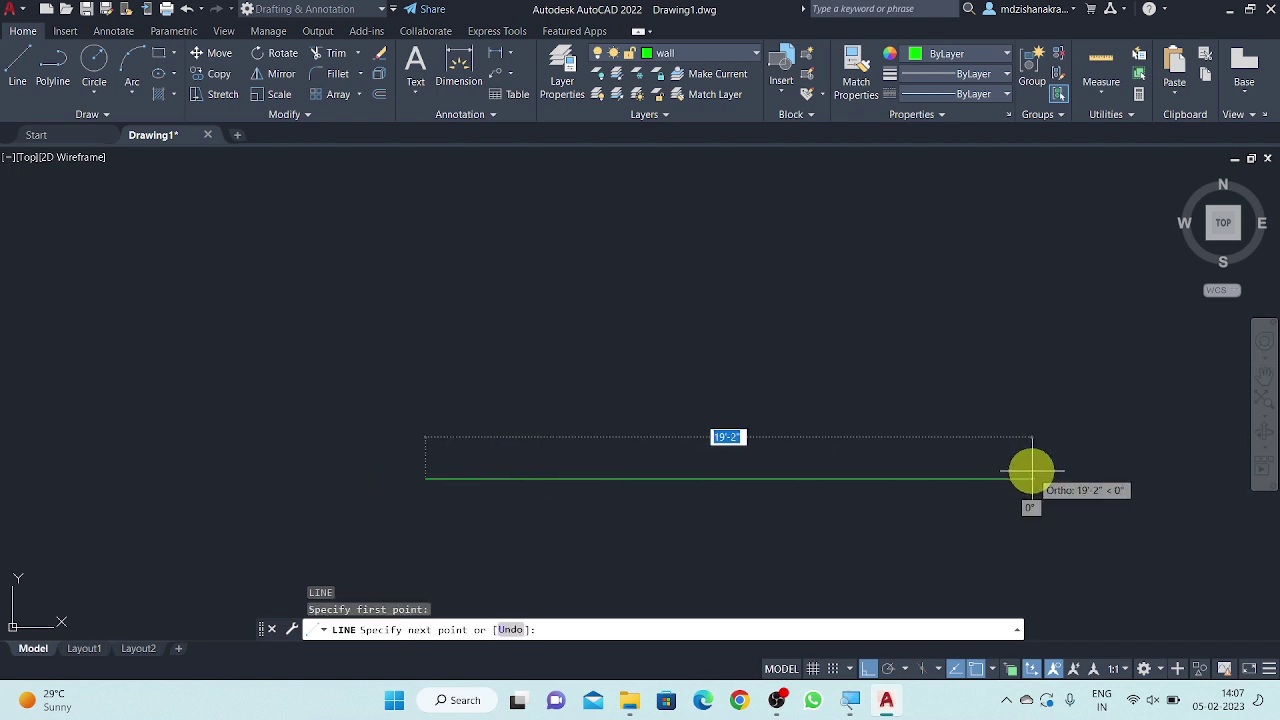
pyautogui.write('25')
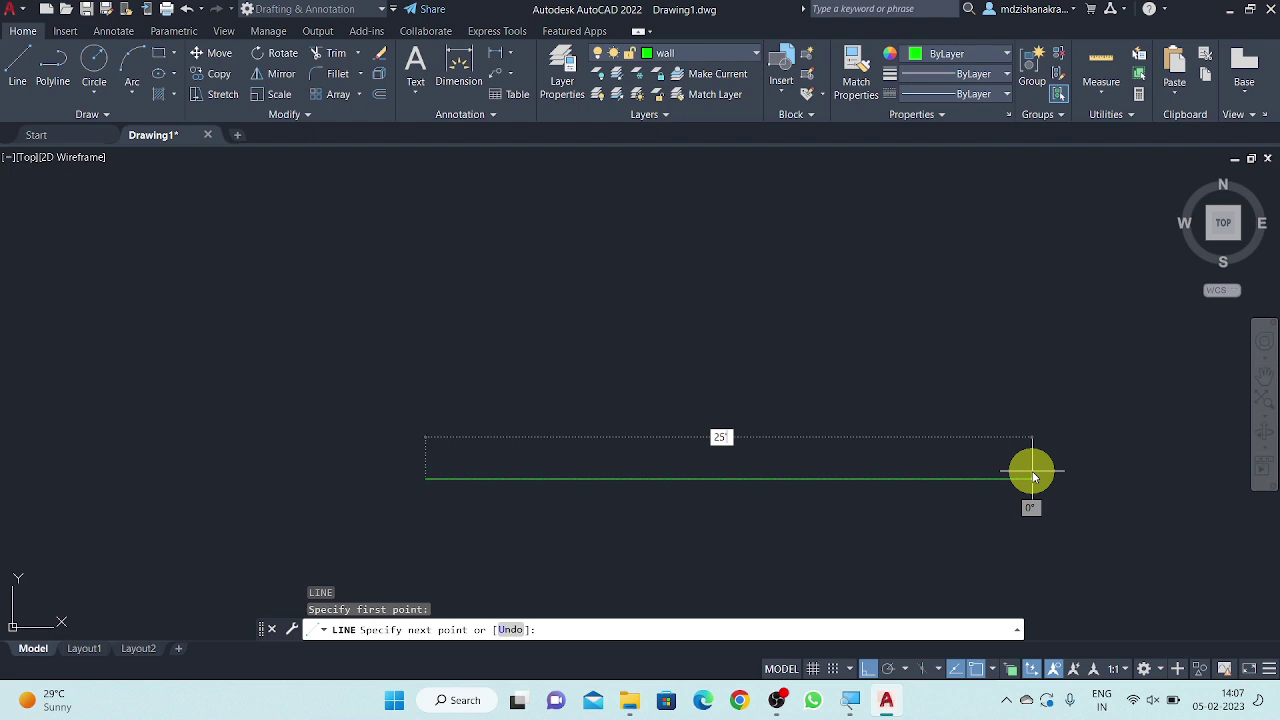
pyautogui.press('Return')
pyautogui.press('Return')
pyautogui.scroll(-2, 795, 423)
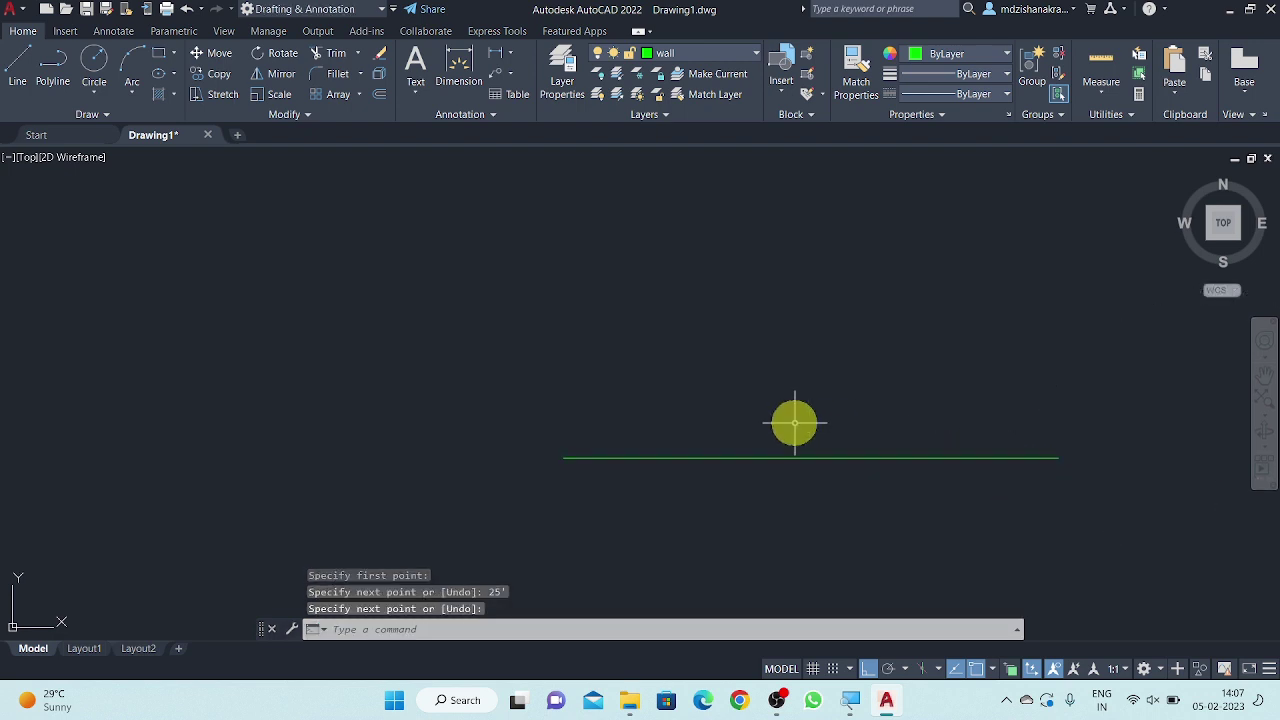
pyautogui.moveTo(795, 423)
pyautogui.mouseDown(button='middle')
pyautogui.moveTo(774, 440)
pyautogui.moveTo(466, 394)
pyautogui.mouseUp(button='middle')
pyautogui.scroll(-2, 466, 394)
pyautogui.moveTo(551, 374); pyautogui.dragTo(620, 391, button='middle')
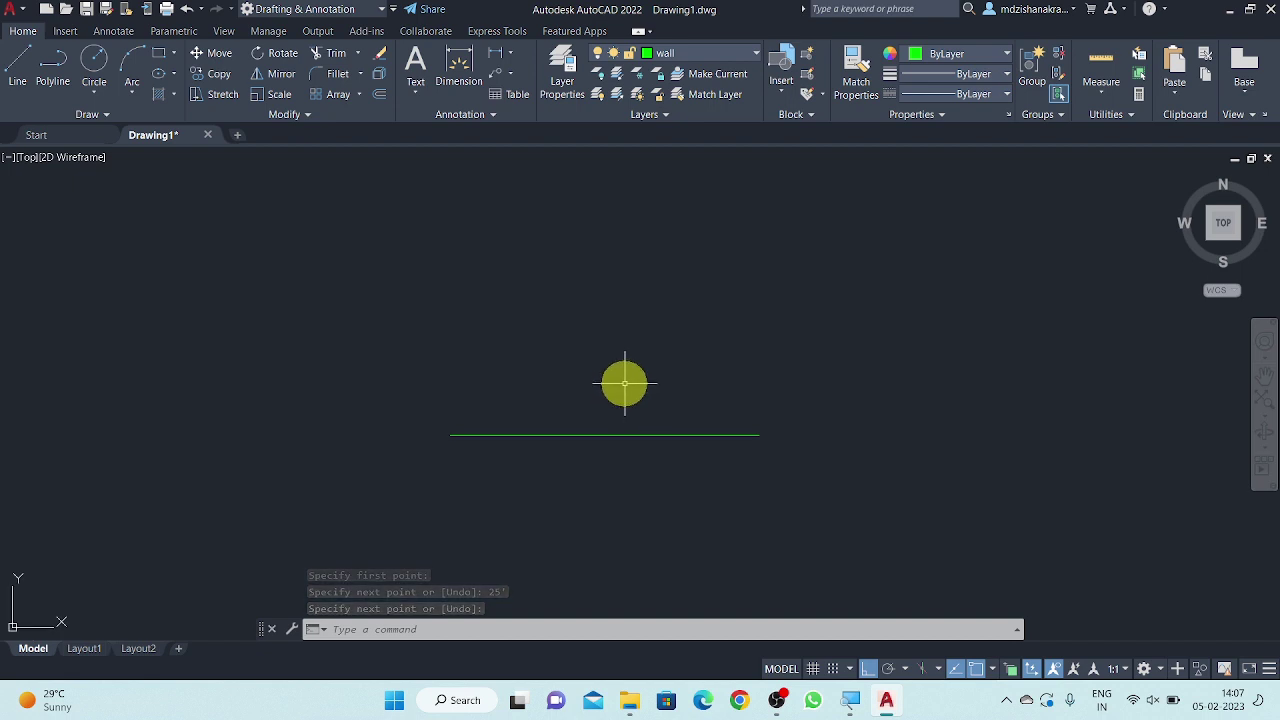
# - Draw a 42-foot vertical line down from the horizontal line's left end
pyautogui.write('l')
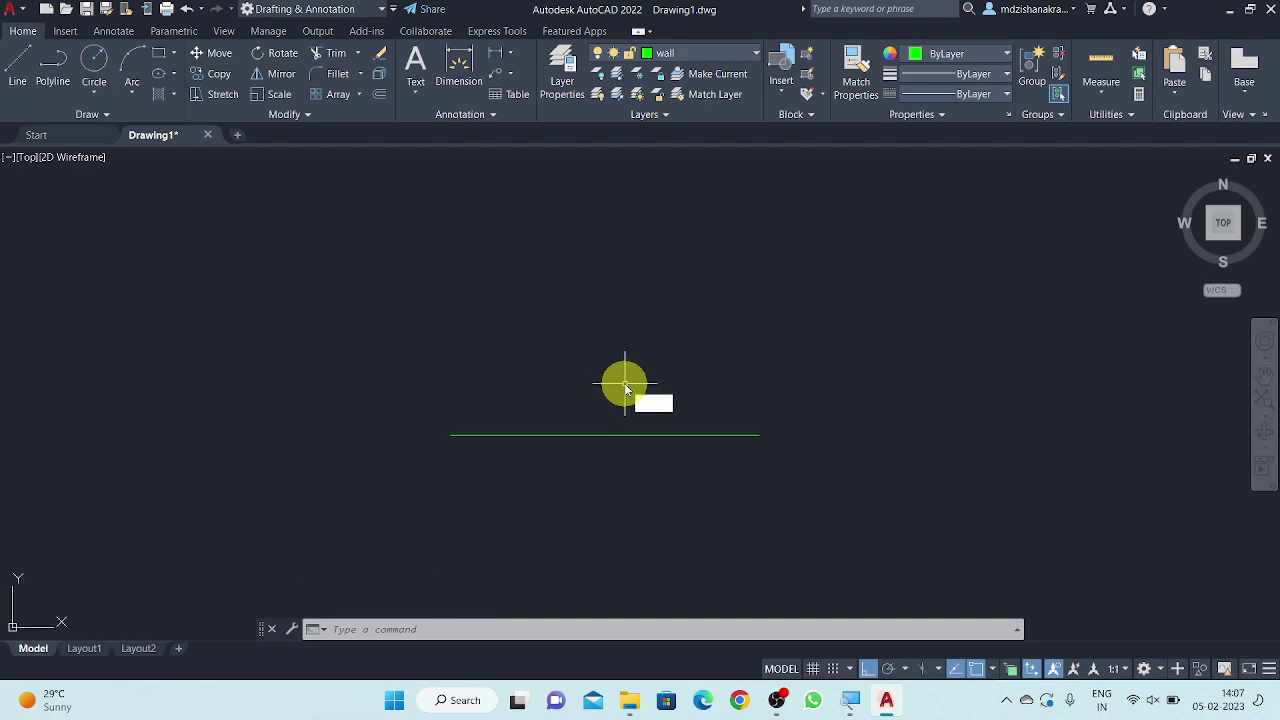
pyautogui.press('Return')
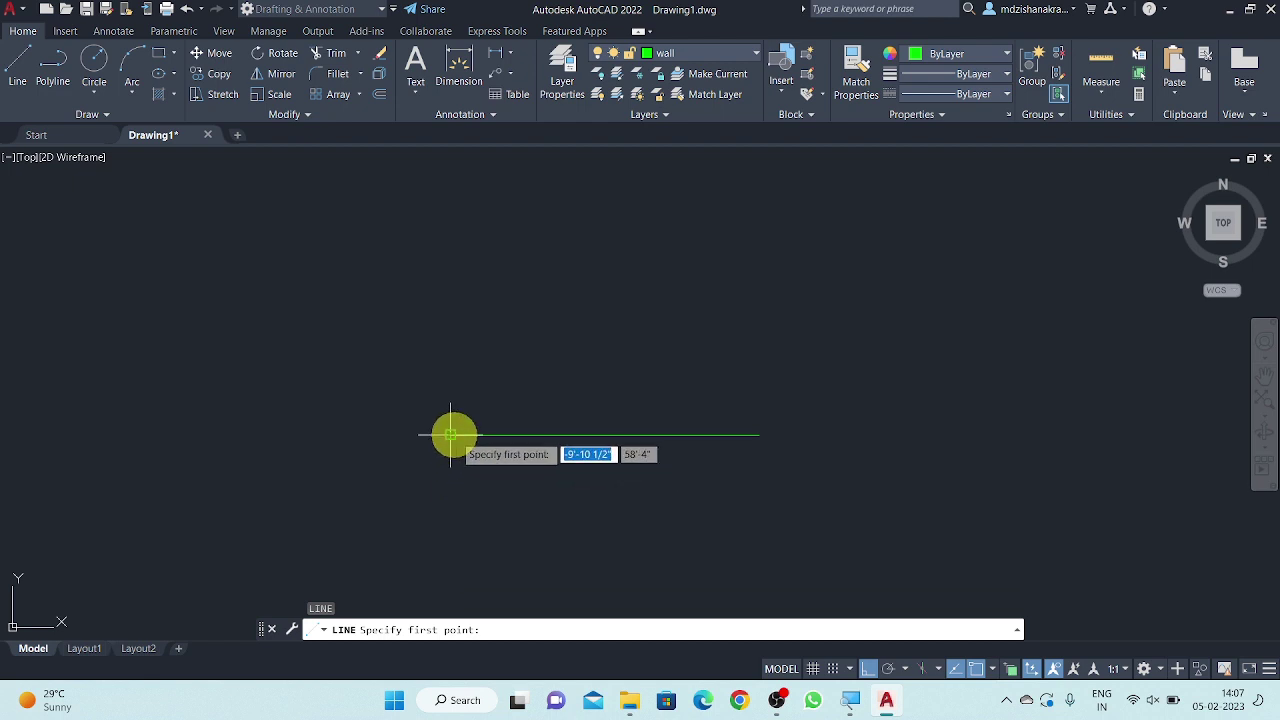
pyautogui.moveTo(451, 434); pyautogui.dragTo(456, 186, button='middle')
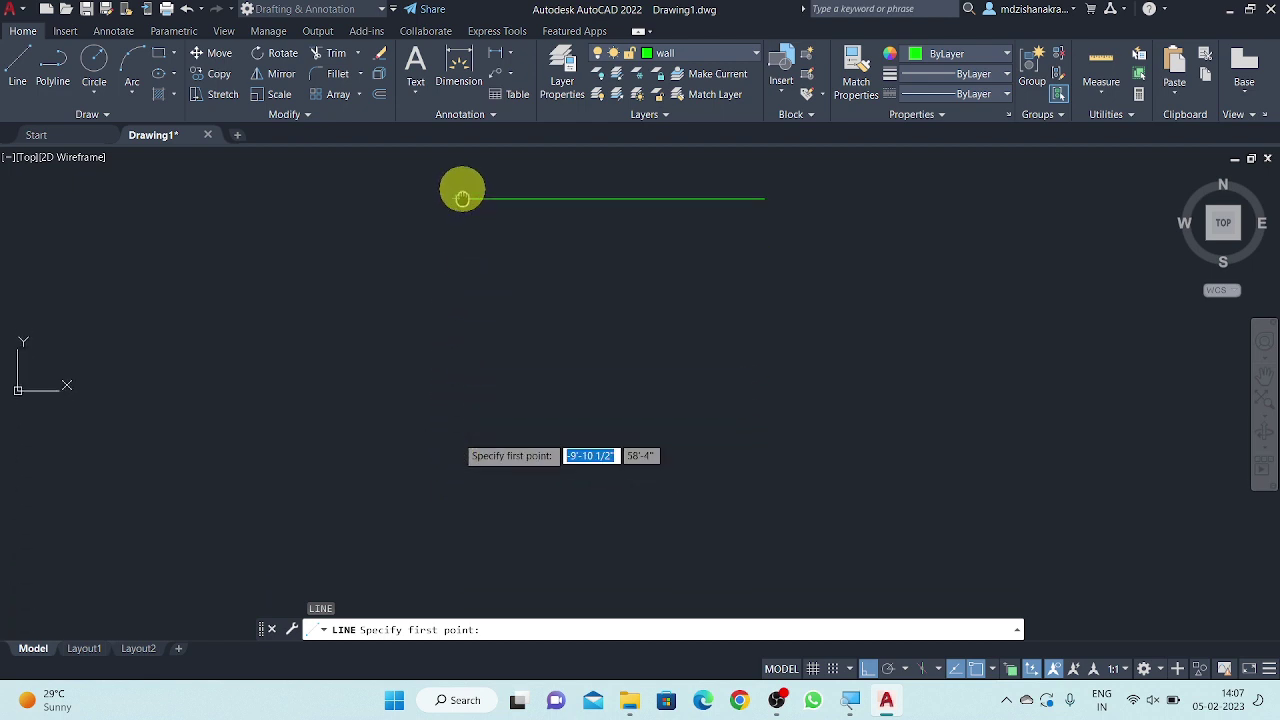
pyautogui.click(456, 186)
pyautogui.scroll(-2, 455, 375)
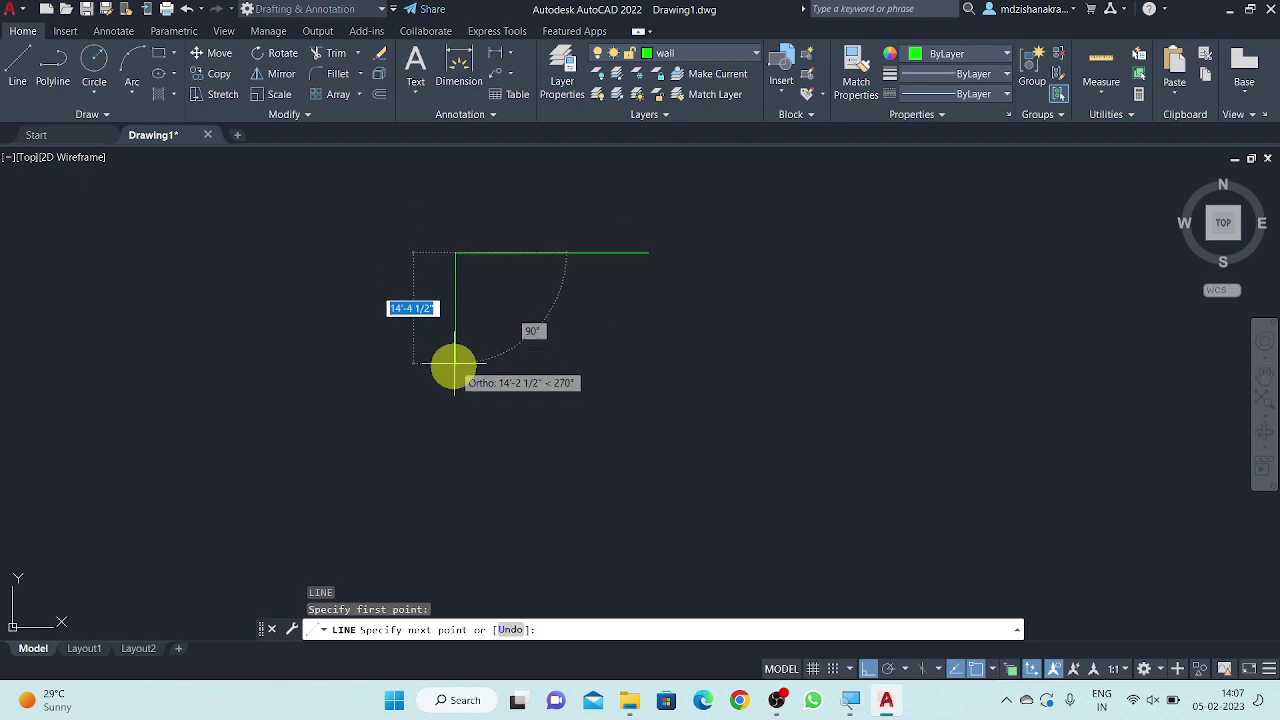
pyautogui.moveTo(458, 455); pyautogui.dragTo(457, 390, button='middle')
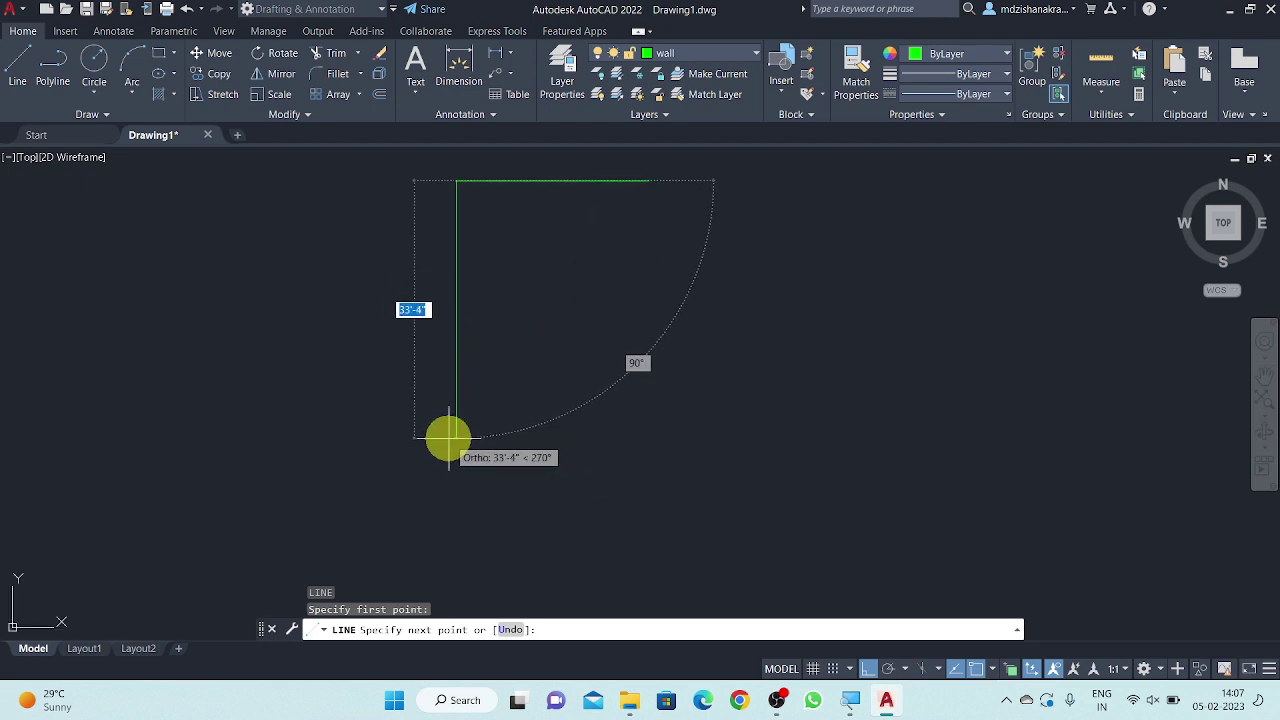
pyautogui.write('42')
pyautogui.press('Return')
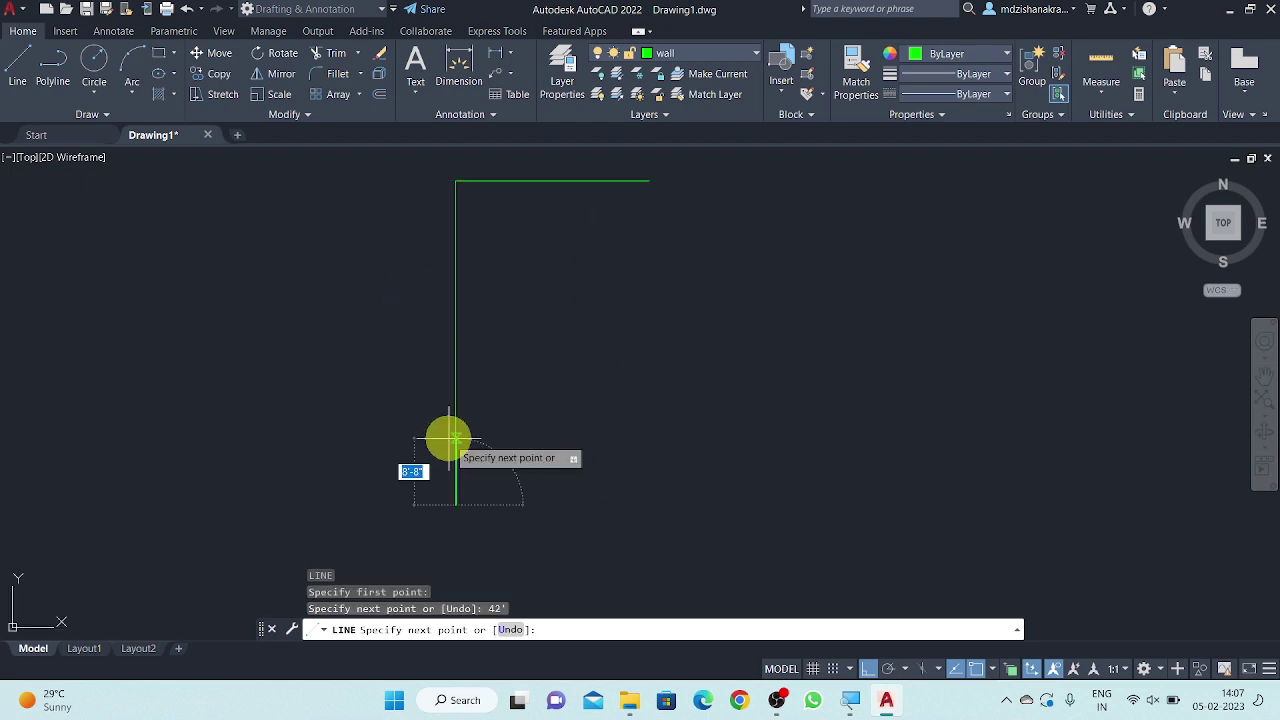
pyautogui.press('Return')
# - Pan and zoom to recentre the view on the new wall corner
pyautogui.moveTo(449, 443); pyautogui.dragTo(457, 470, button='middle')
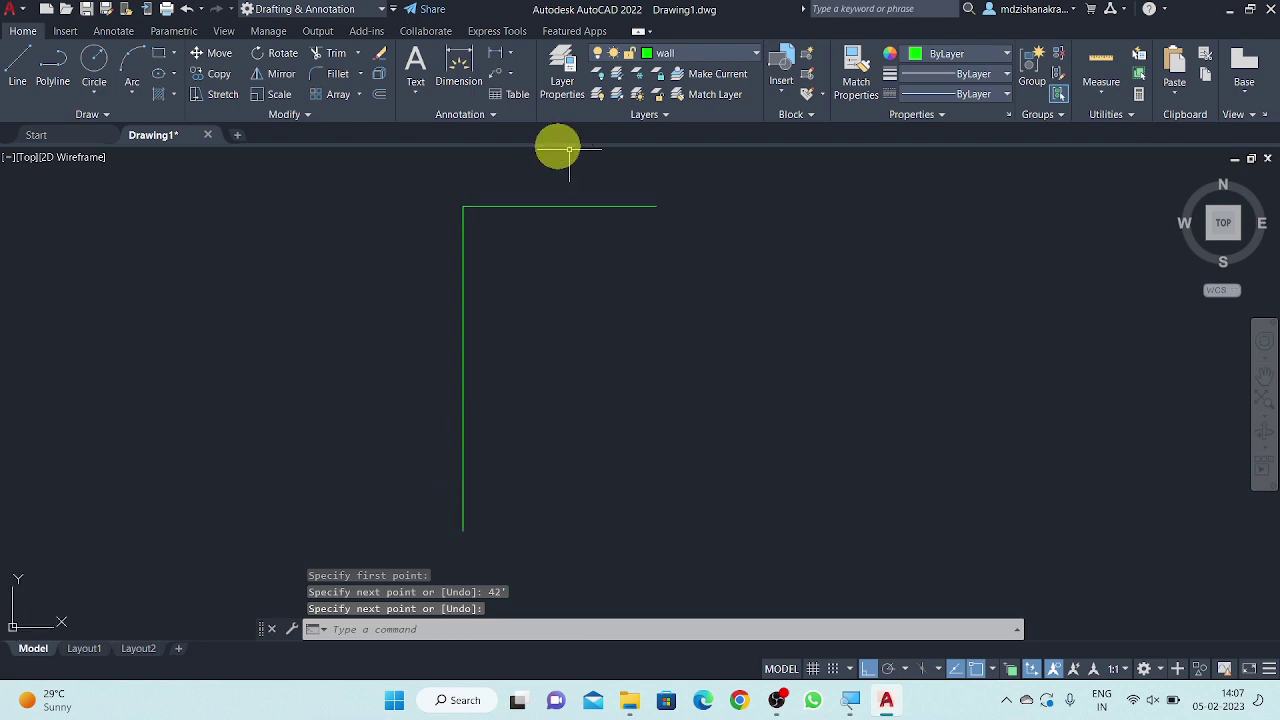
pyautogui.scroll(2, 520, 165)
pyautogui.scroll(2, 470, 215)
pyautogui.scroll(3, 448, 280)
pyautogui.moveTo(443, 295); pyautogui.dragTo(431, 280, button='middle')
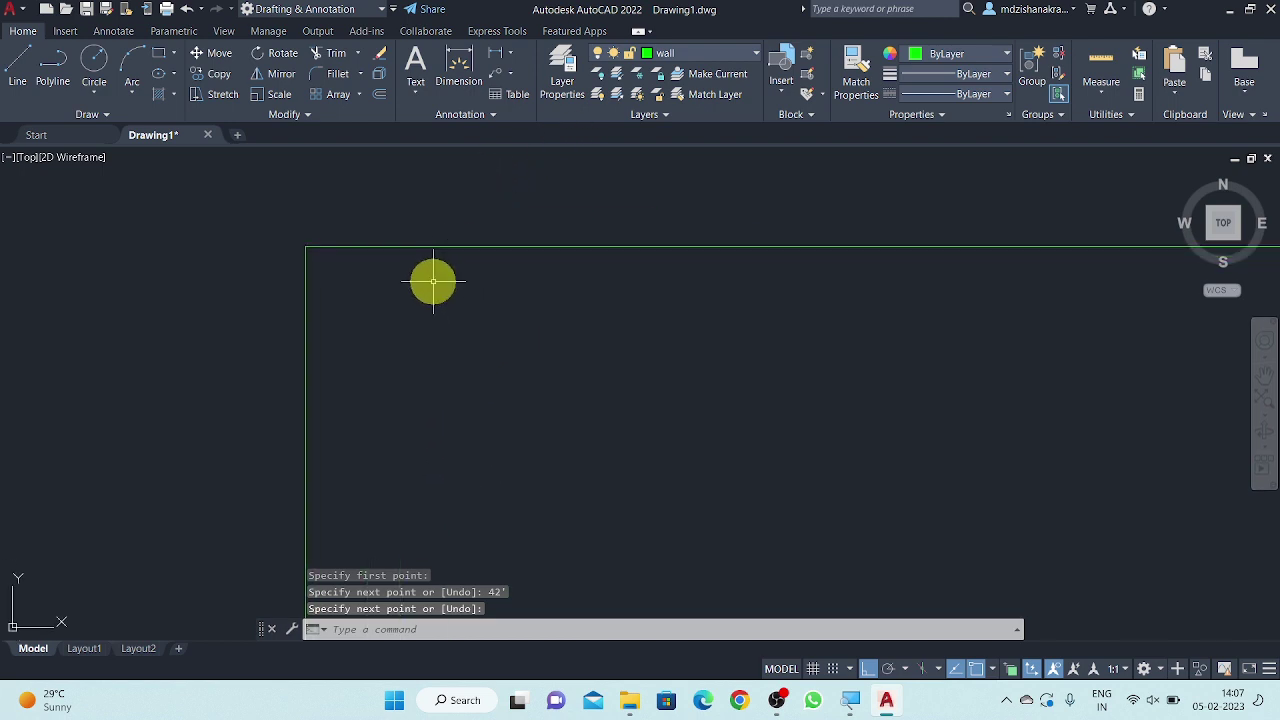
pyautogui.scroll(-1, 443, 343)
pyautogui.moveTo(443, 343); pyautogui.dragTo(374, 272, button='middle')
pyautogui.scroll(-2, 413, 313)
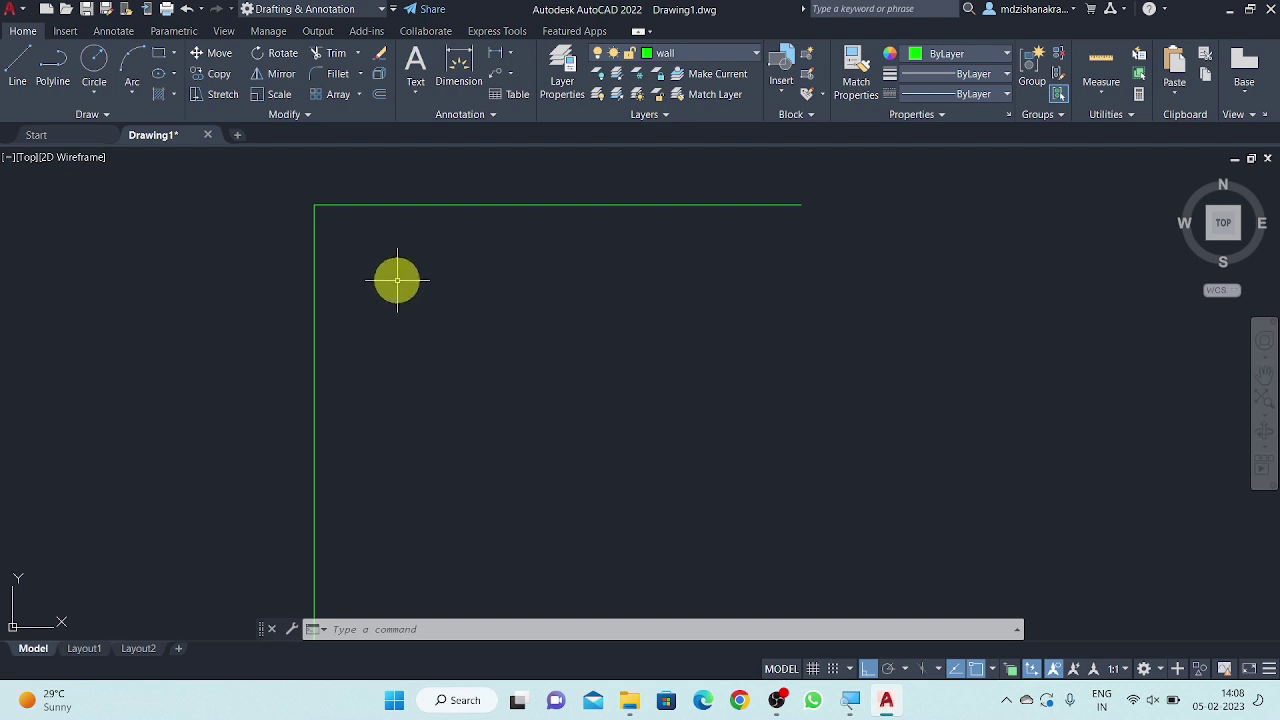
# - Offset the left wall line 10 inches inward to make a double-line wall
pyautogui.write('o')
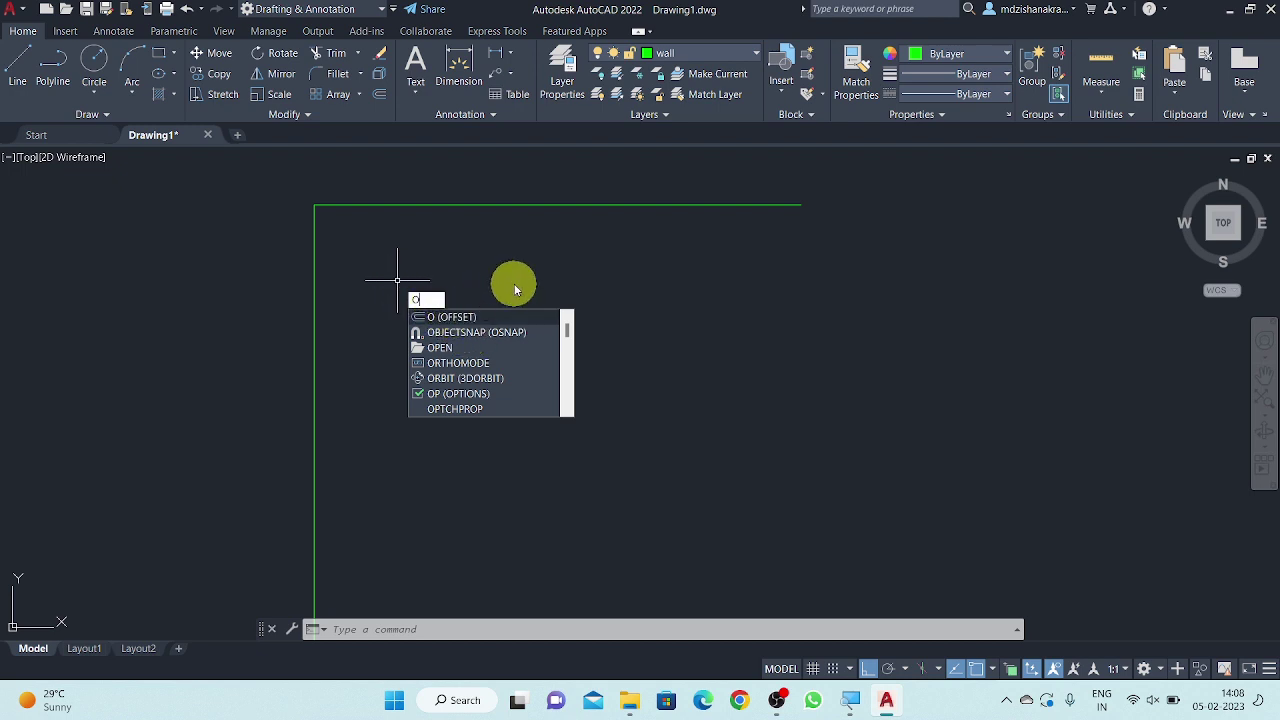
pyautogui.press('Return')
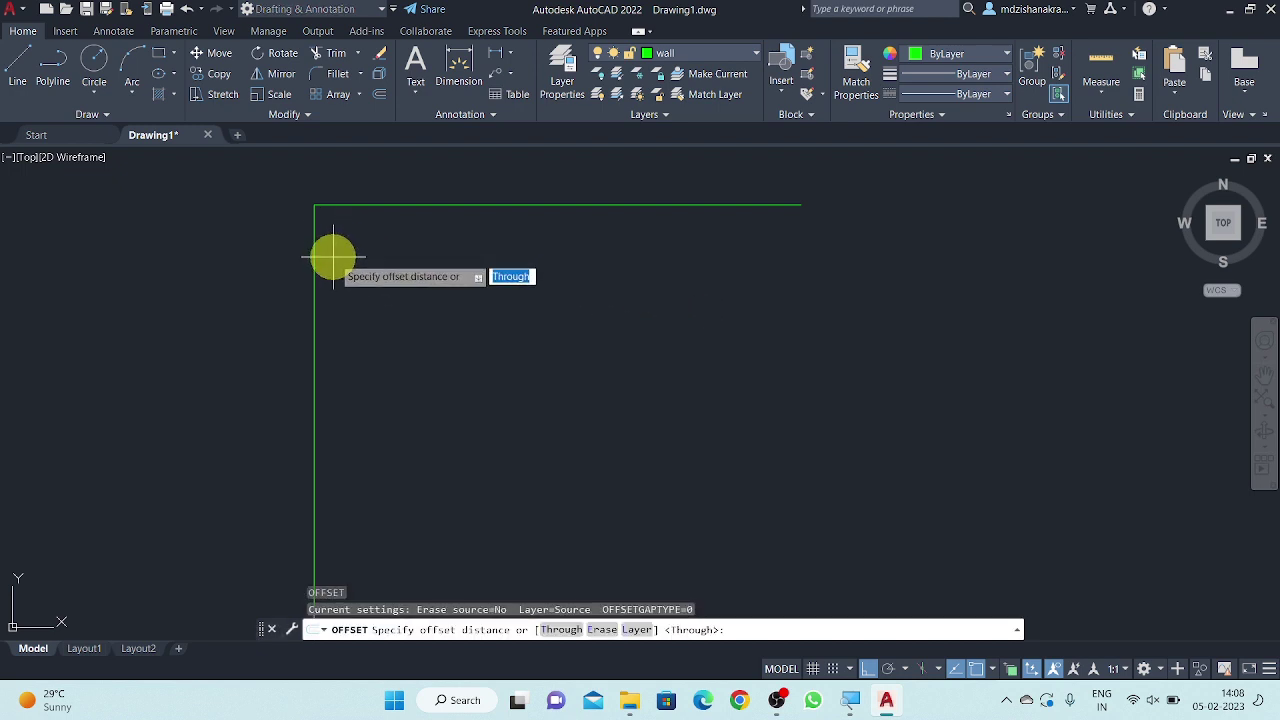
pyautogui.press('Return')
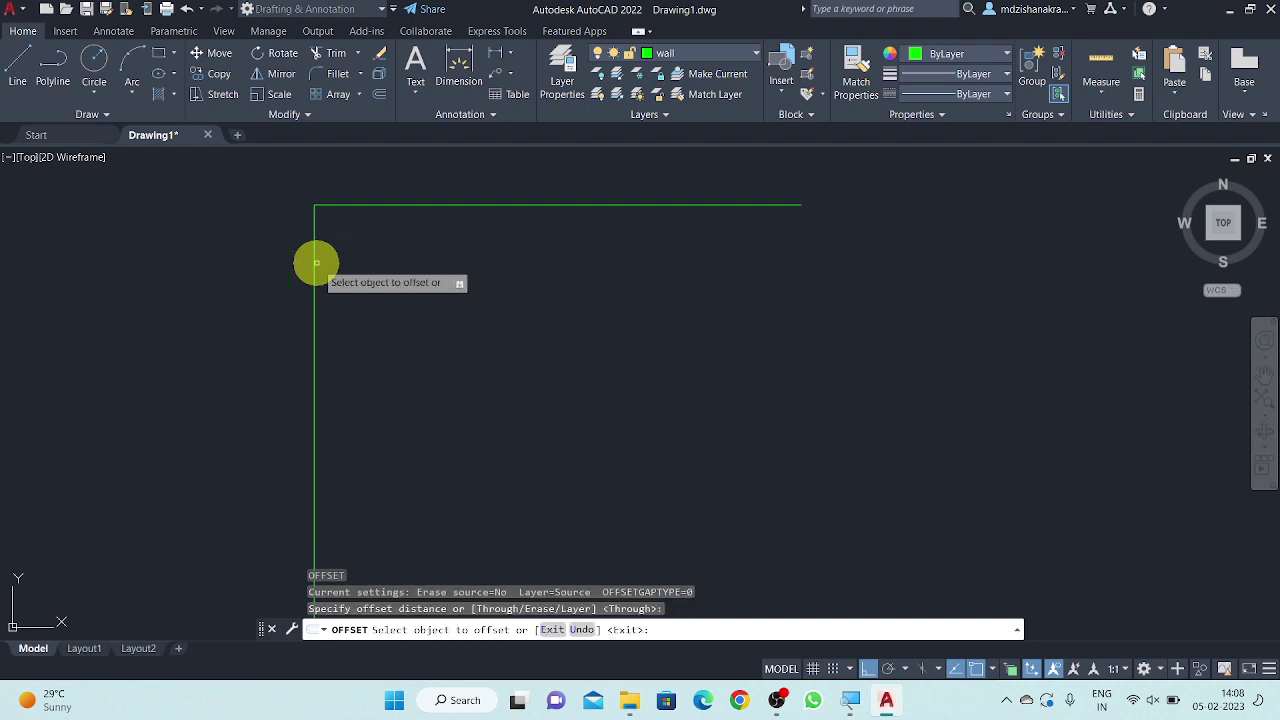
pyautogui.click(314, 260)
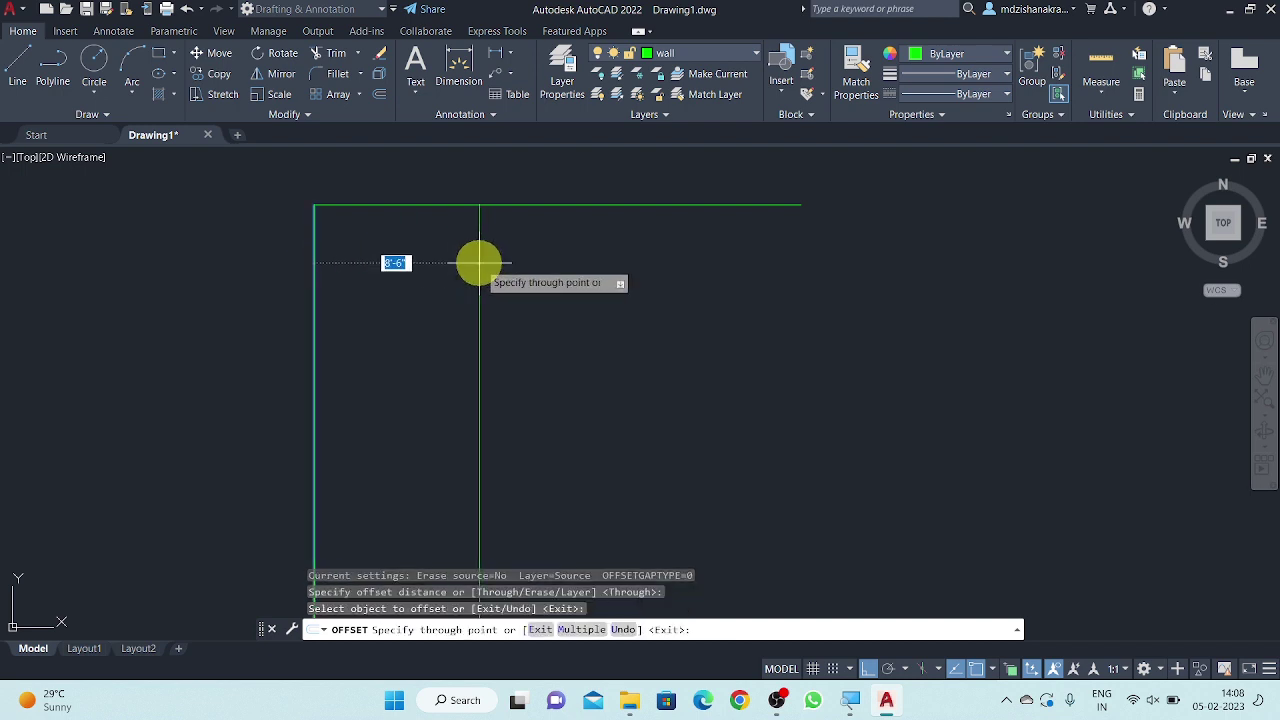
pyautogui.write('10')
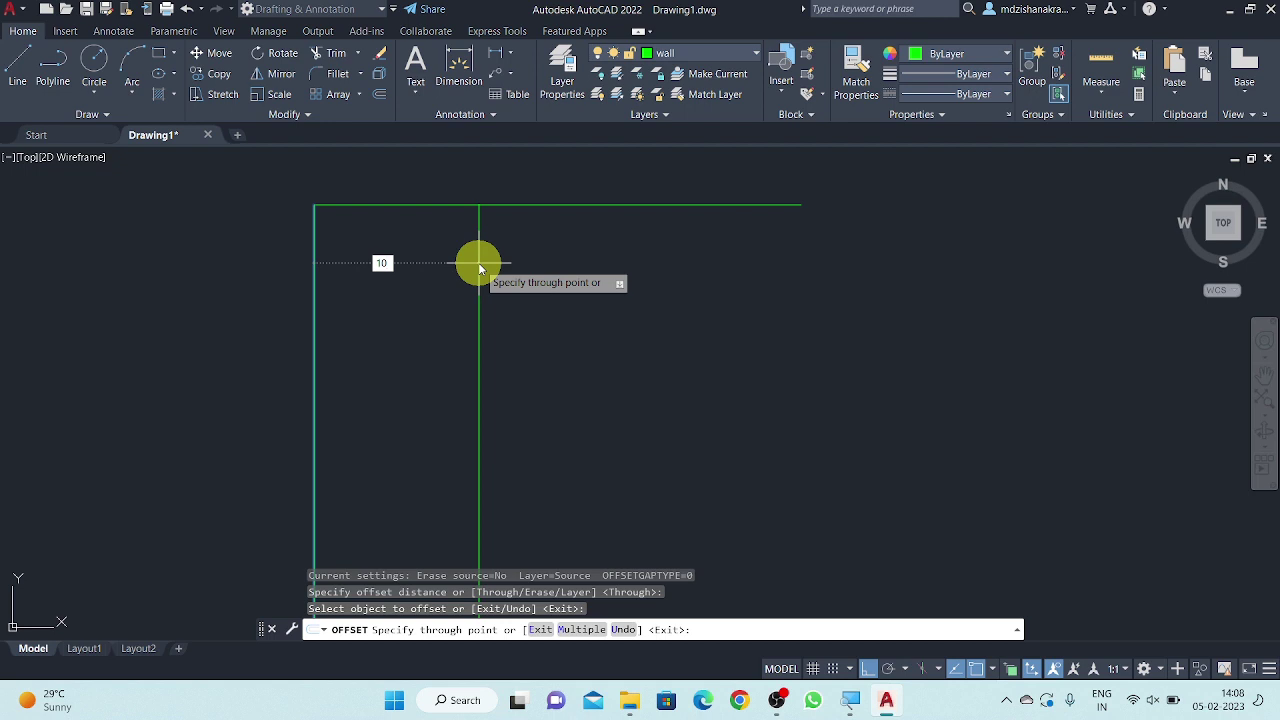
pyautogui.press('Return')
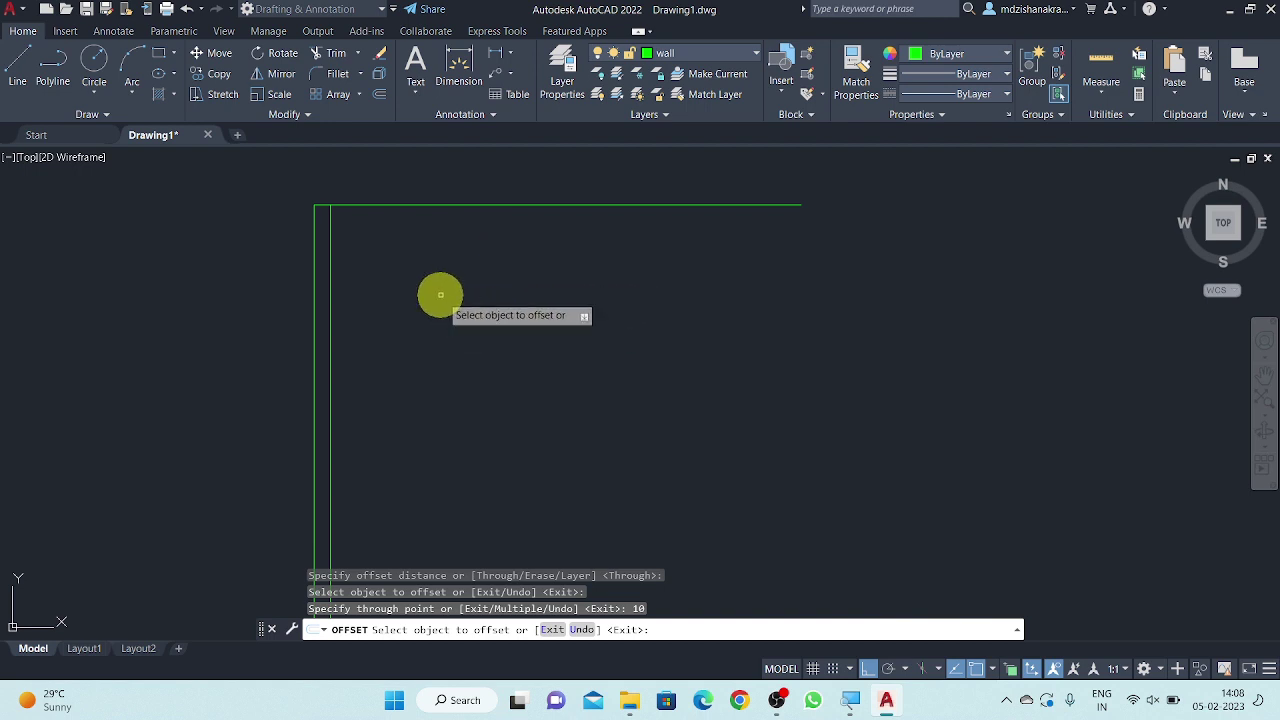
pyautogui.moveTo(440, 292); pyautogui.dragTo(437, 288, button='middle')
# - Offset the inner left line 10' right for the middle wall and double it
pyautogui.press('Return')
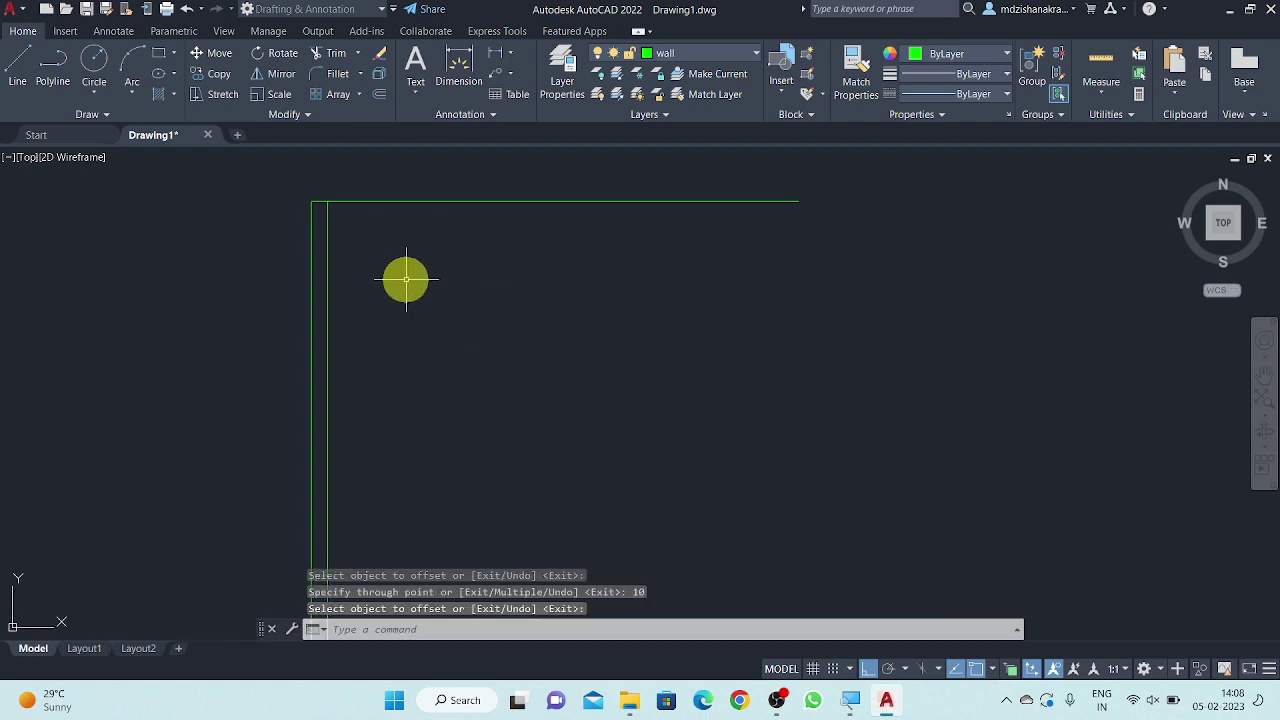
pyautogui.press('Return')
pyautogui.press('Return')
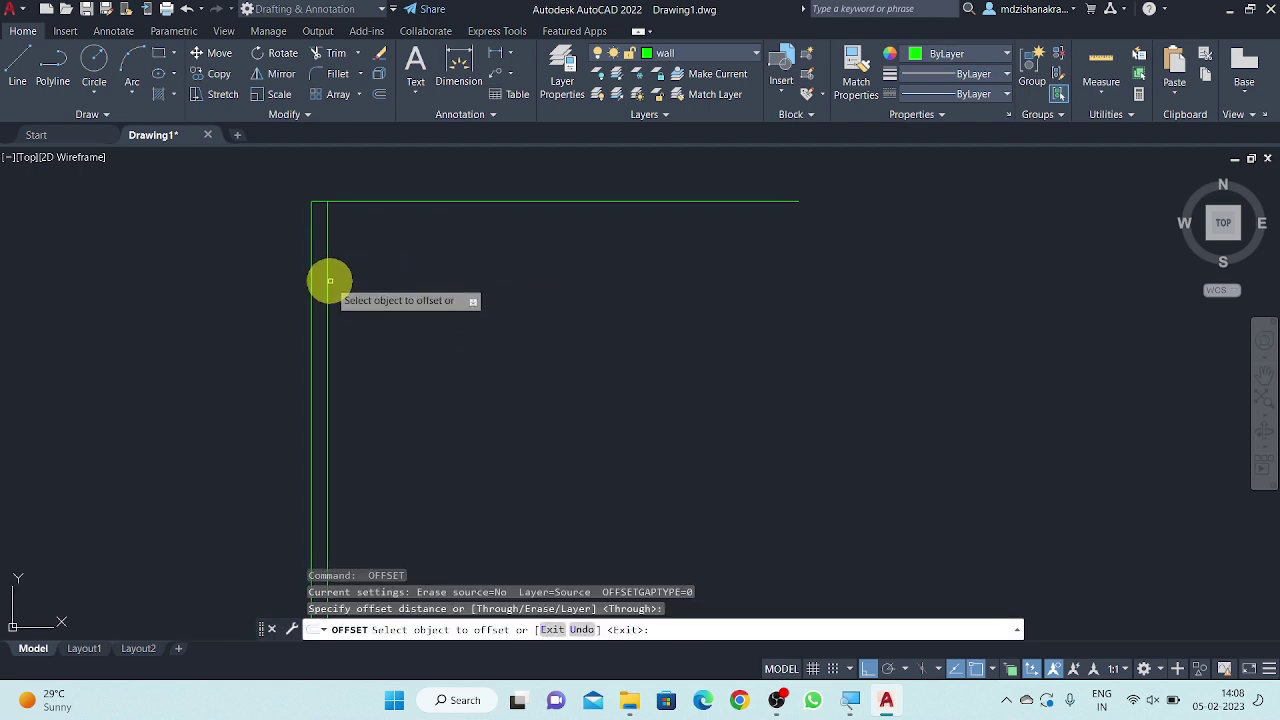
pyautogui.click(329, 282)
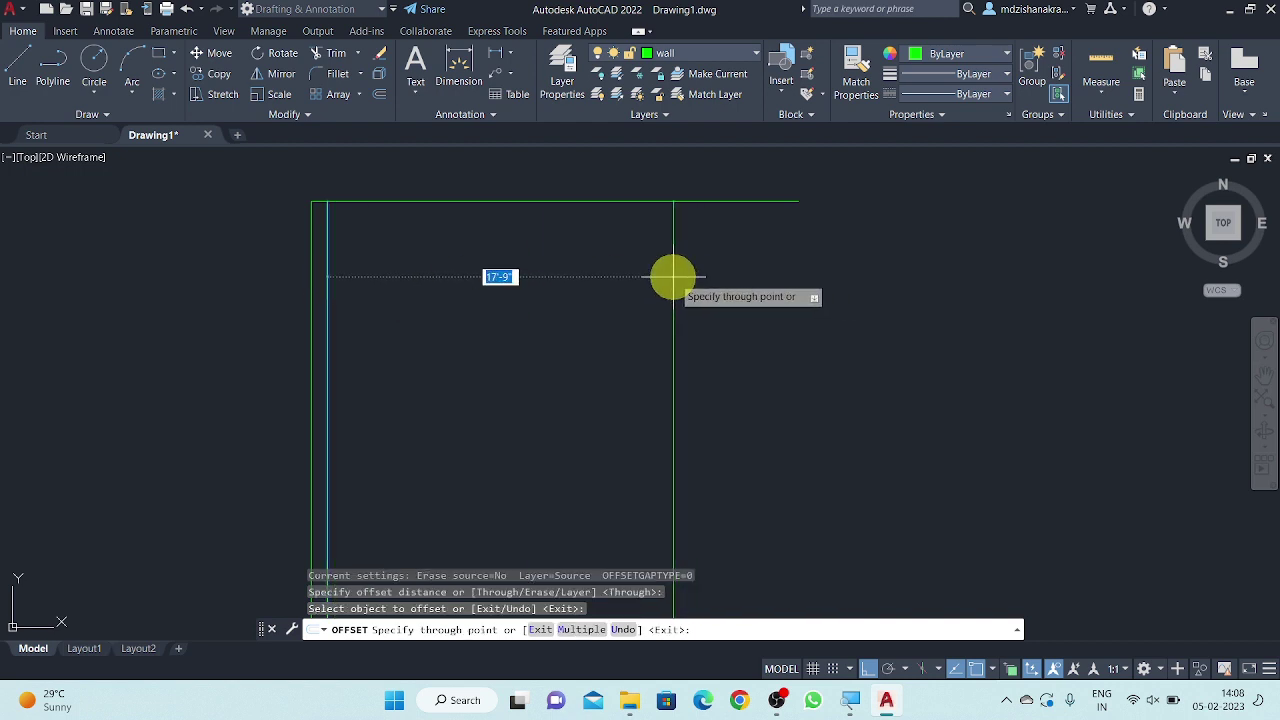
pyautogui.write("10'")
pyautogui.press('Return')
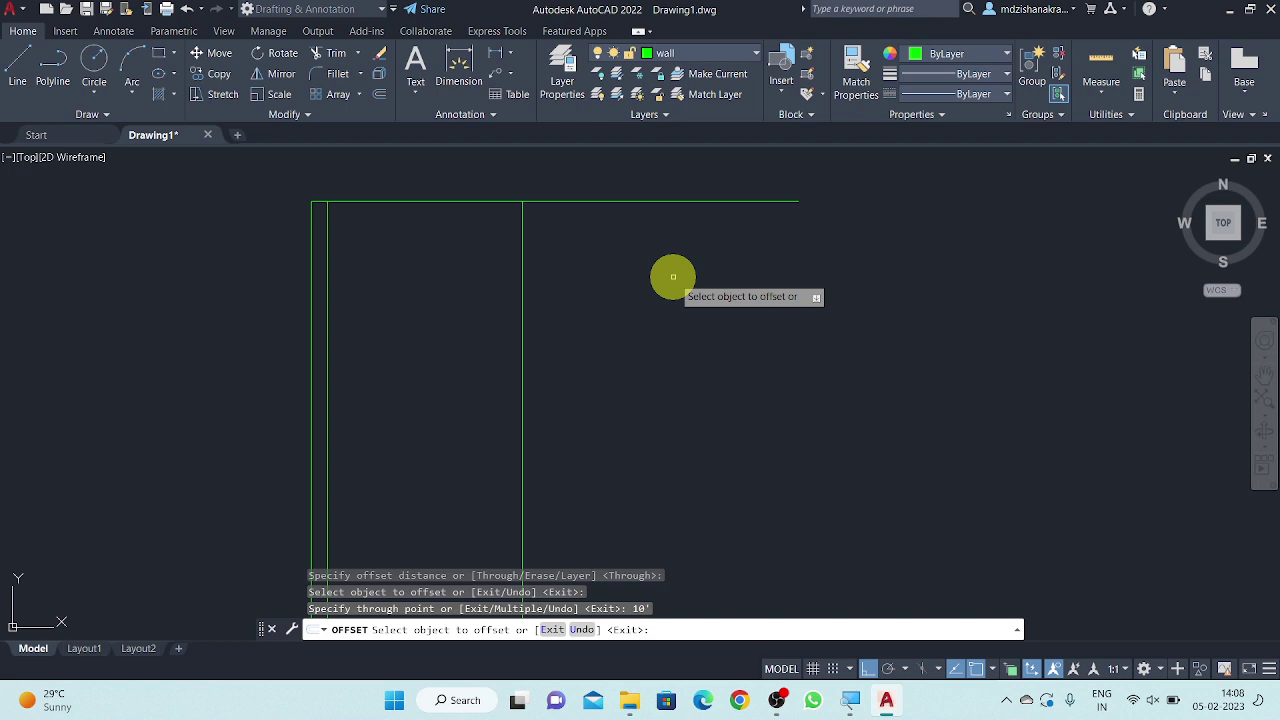
pyautogui.click(520, 285)
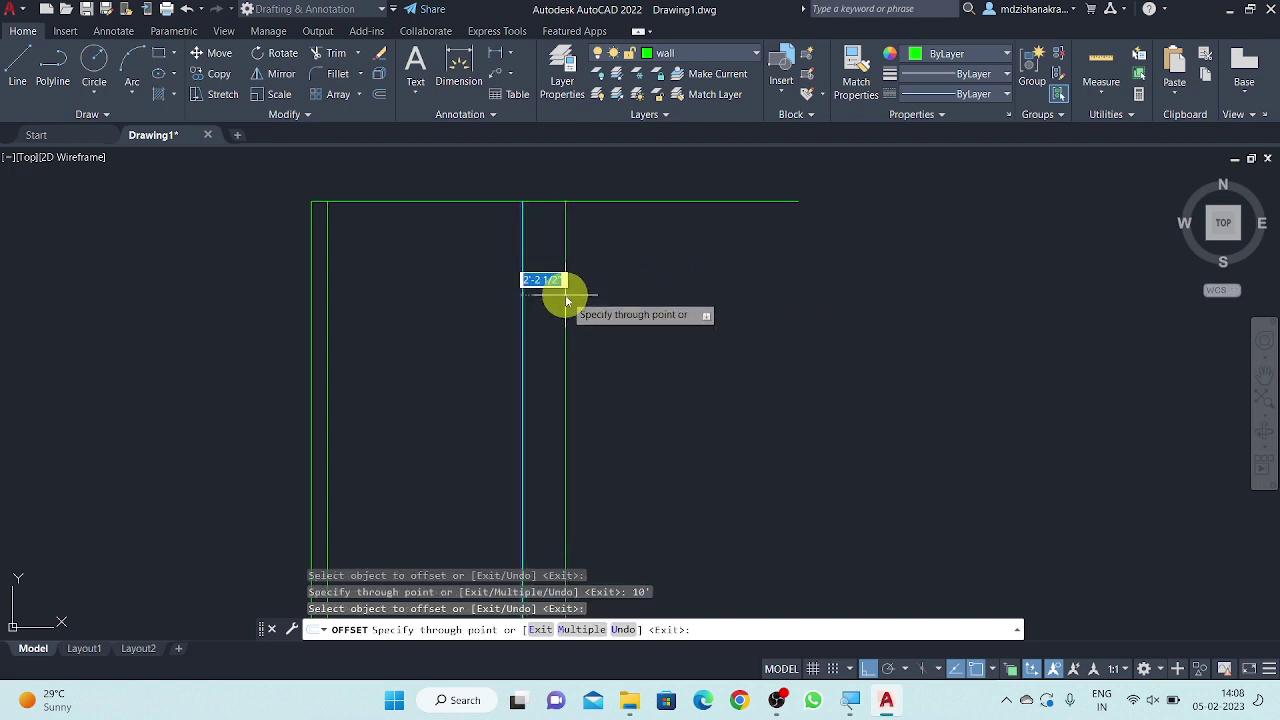
pyautogui.press('Return')
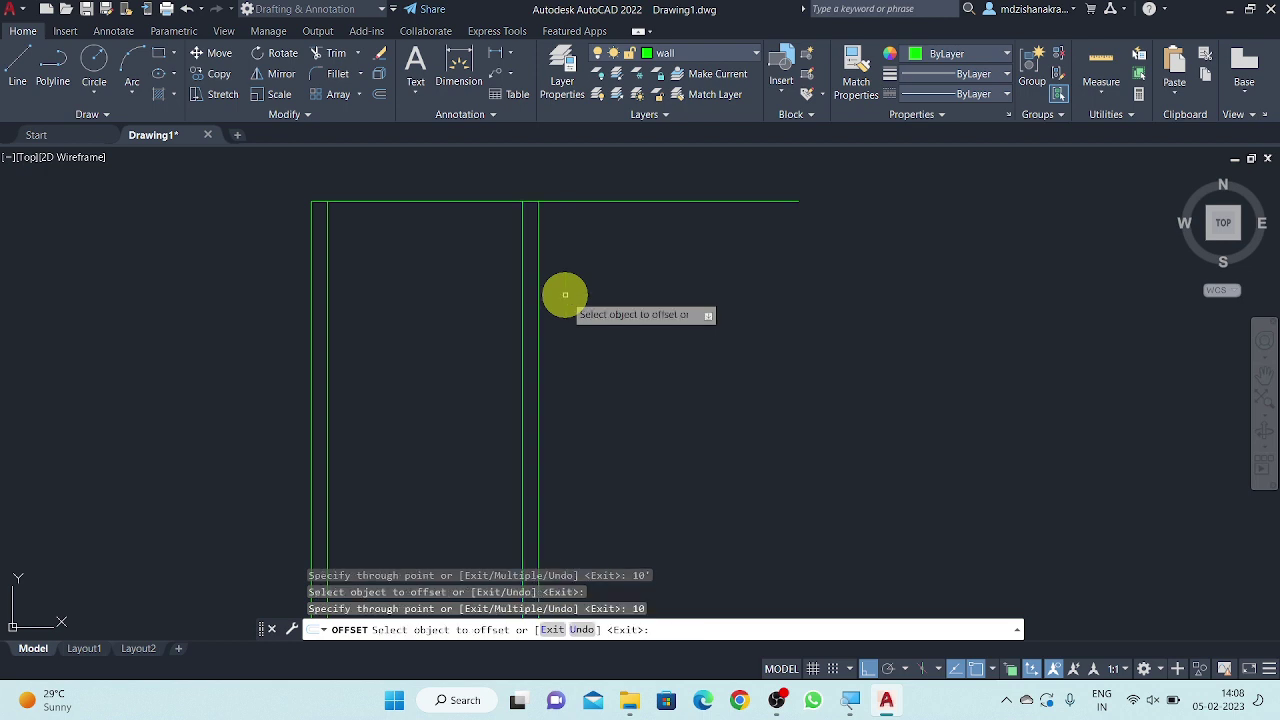
# - Add another wall line further right and its partner line 10 inches away
pyautogui.click(539, 281)
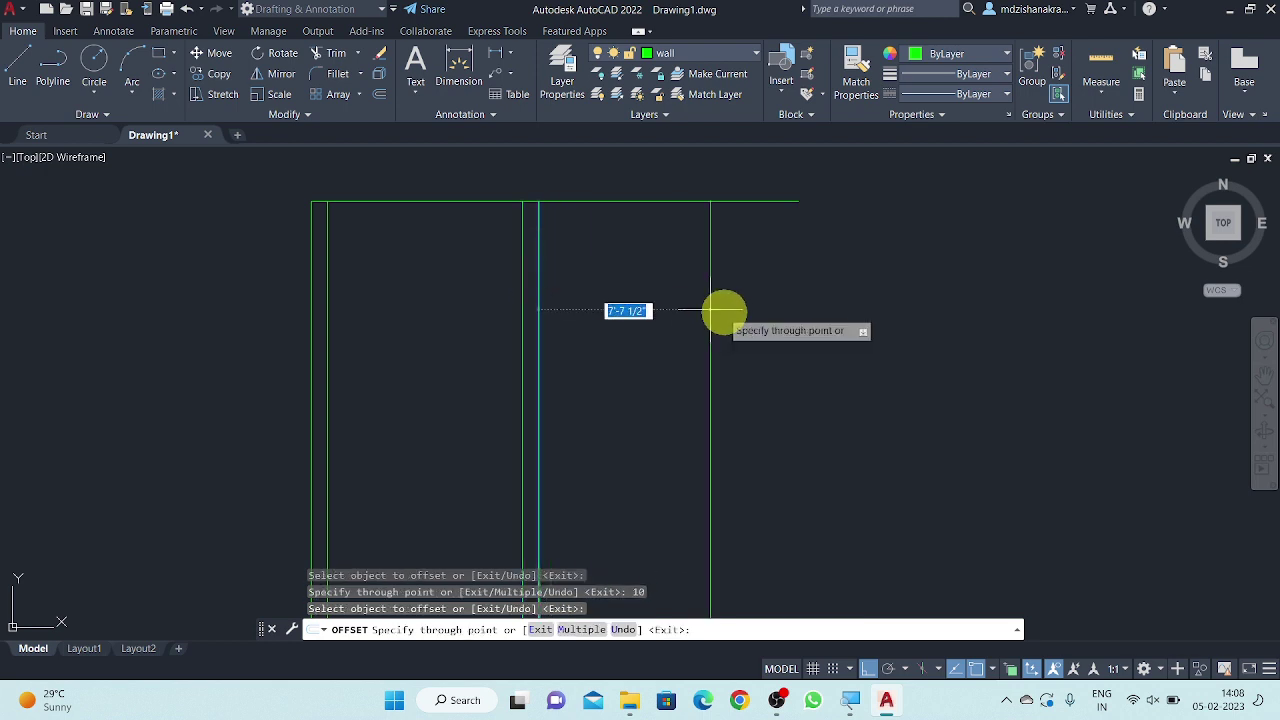
pyautogui.write('10')
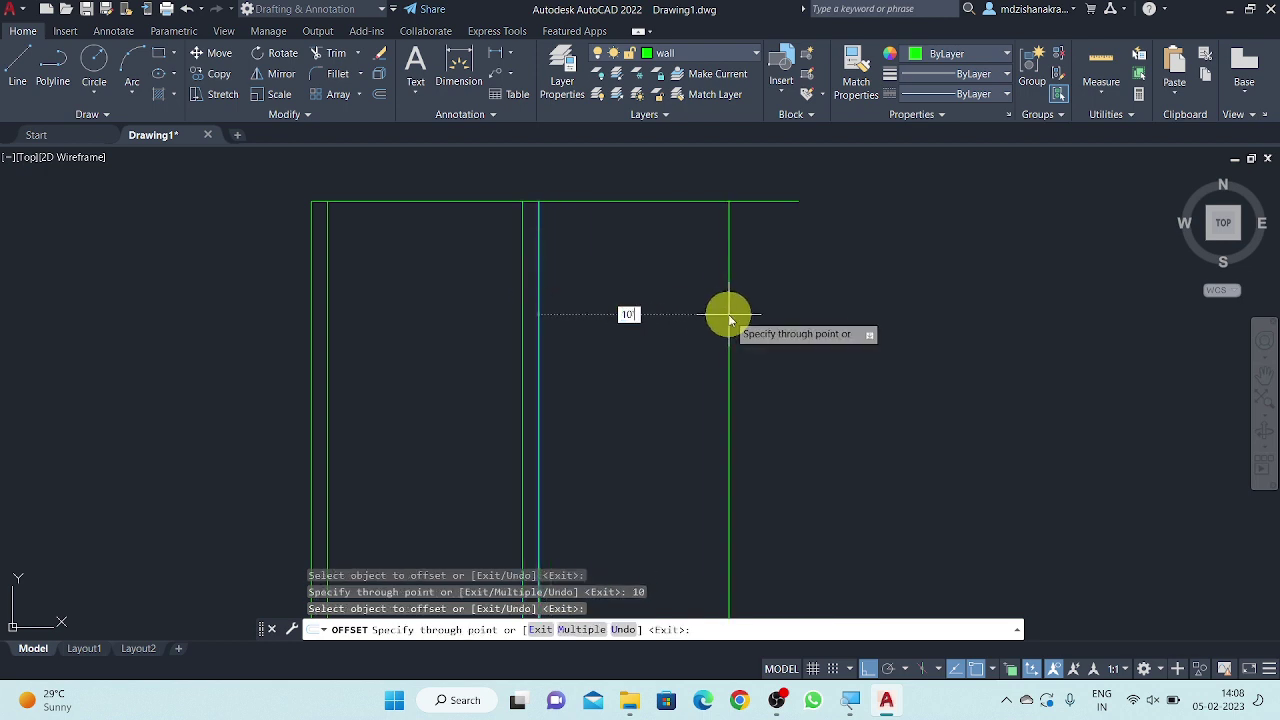
pyautogui.press('Return')
pyautogui.click(733, 317)
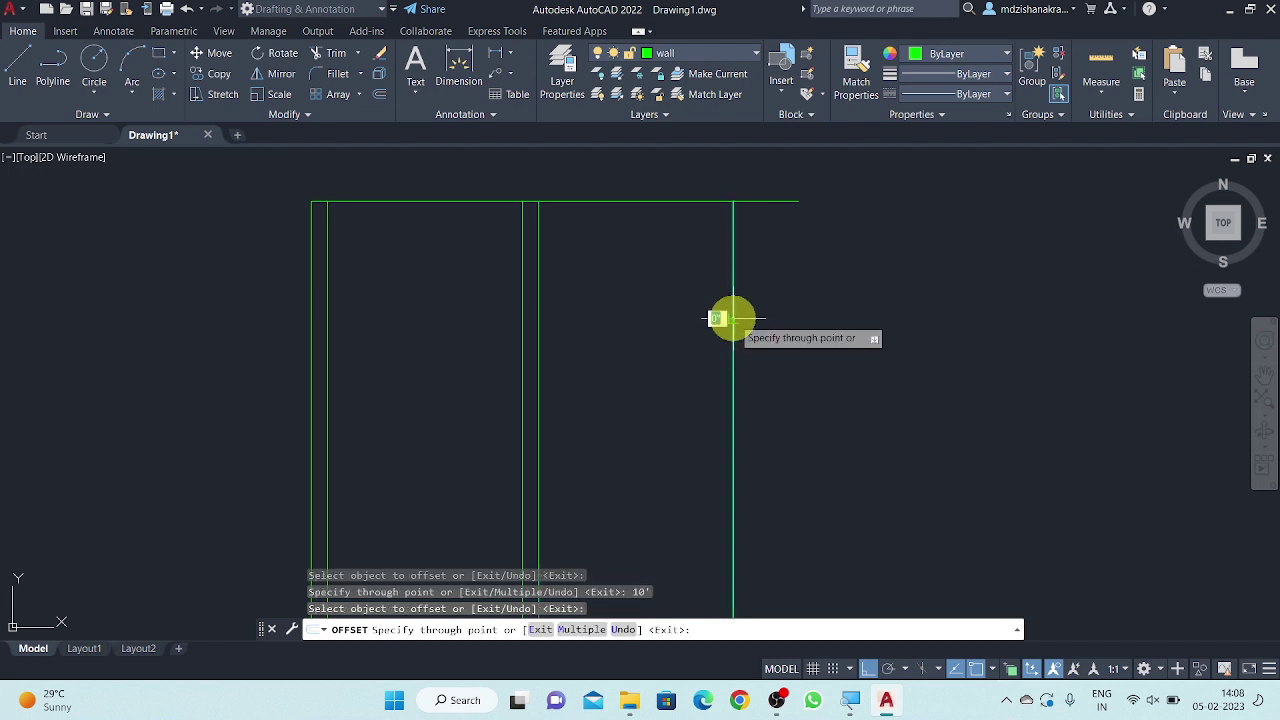
pyautogui.write('10')
pyautogui.press('Return')
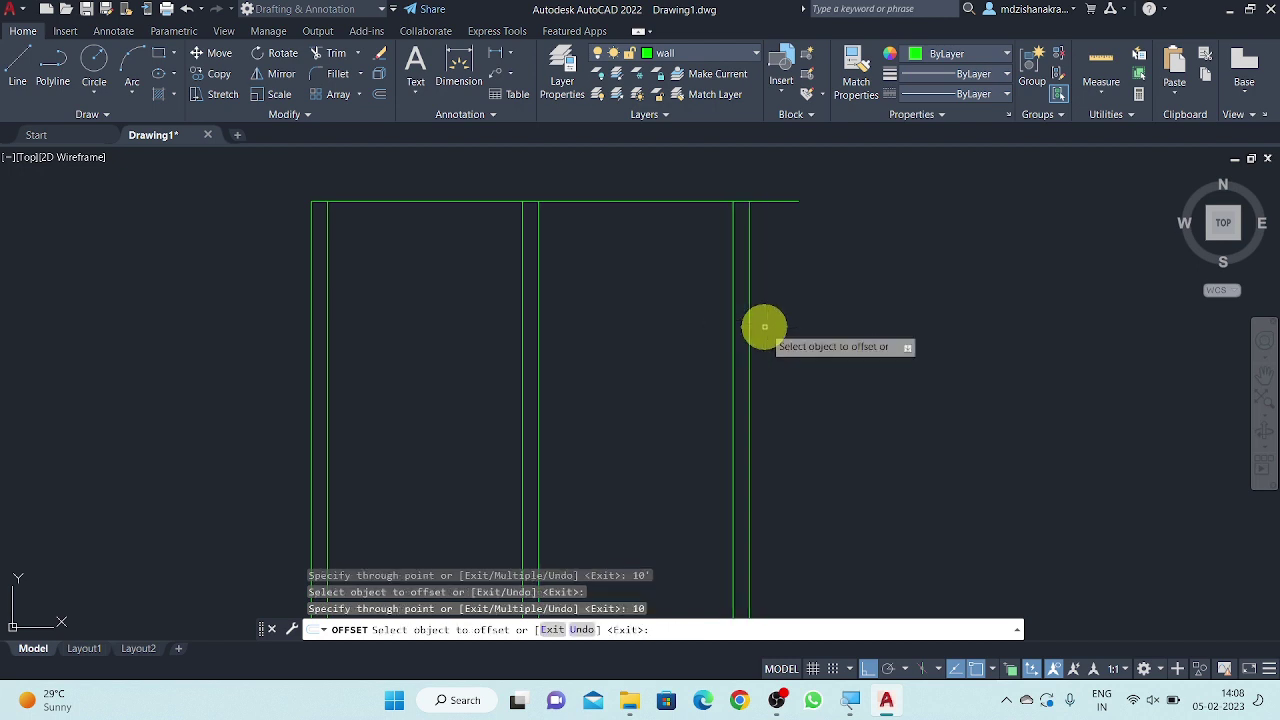
# - Offset the top wall line downward to give the top wall its thickness
pyautogui.click(685, 201)
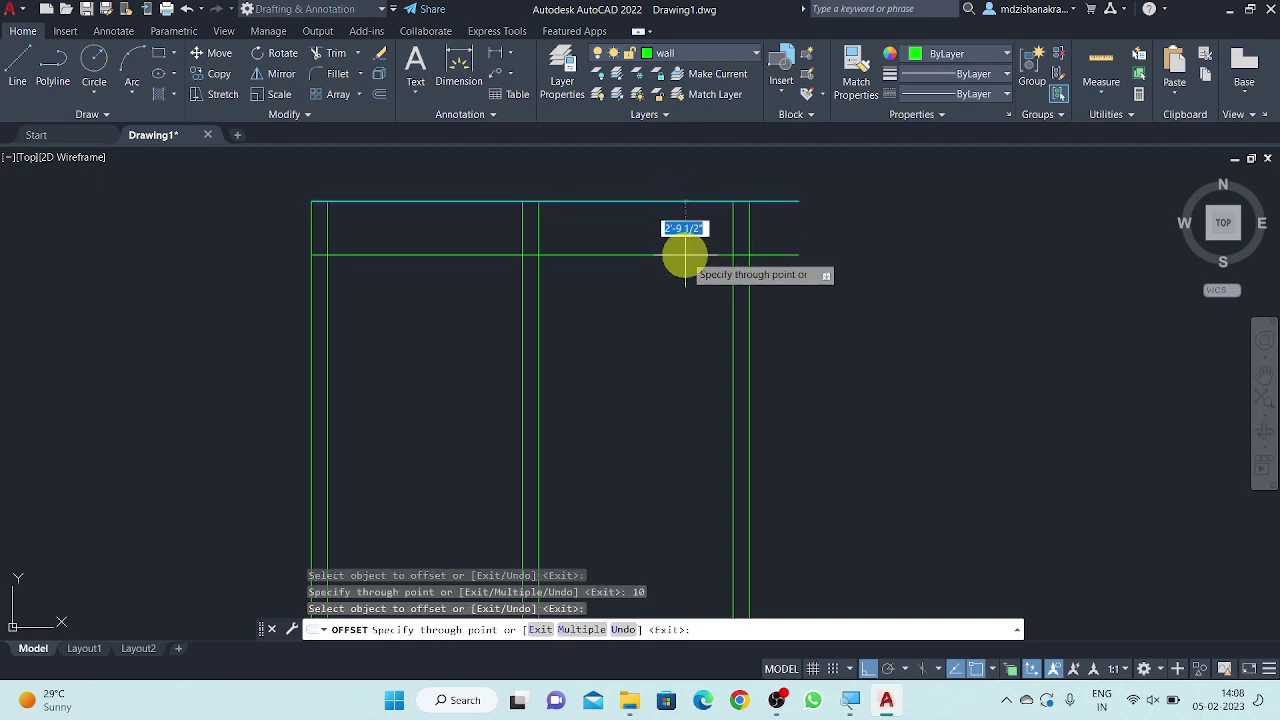
pyautogui.click(685, 261)
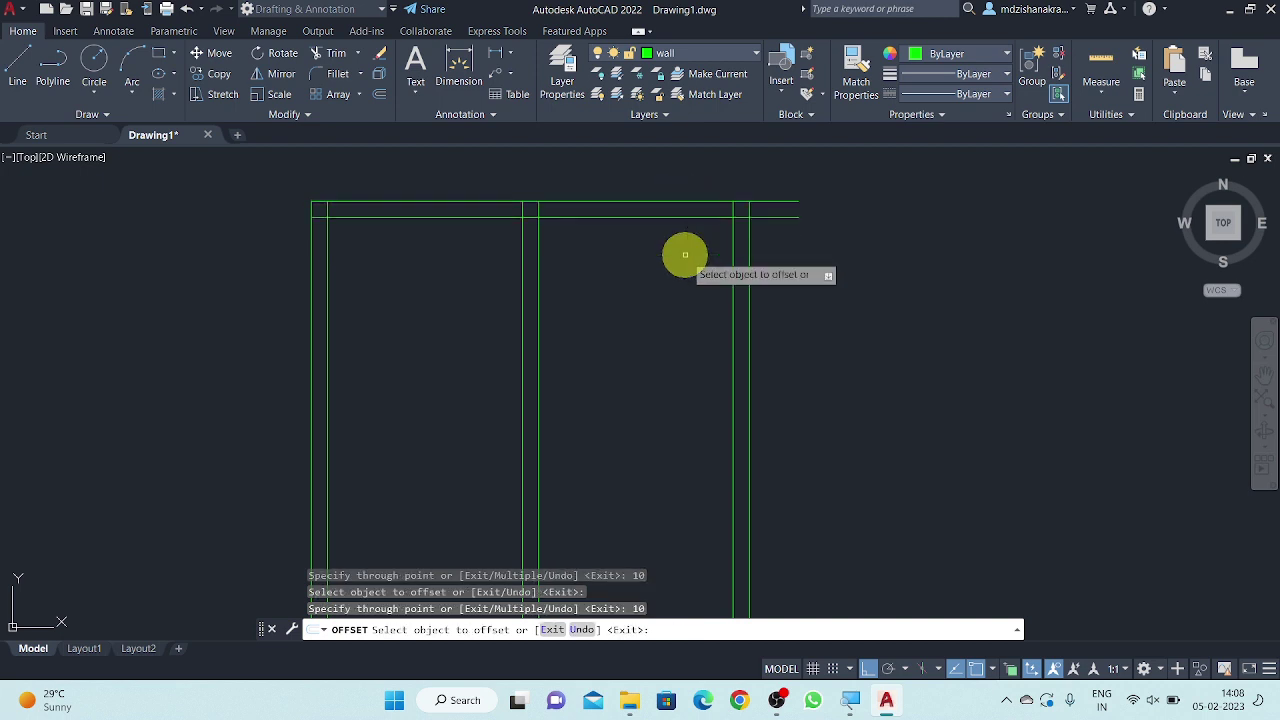
pyautogui.press('Return')
pyautogui.moveTo(651, 334); pyautogui.dragTo(614, 391, button='middle')
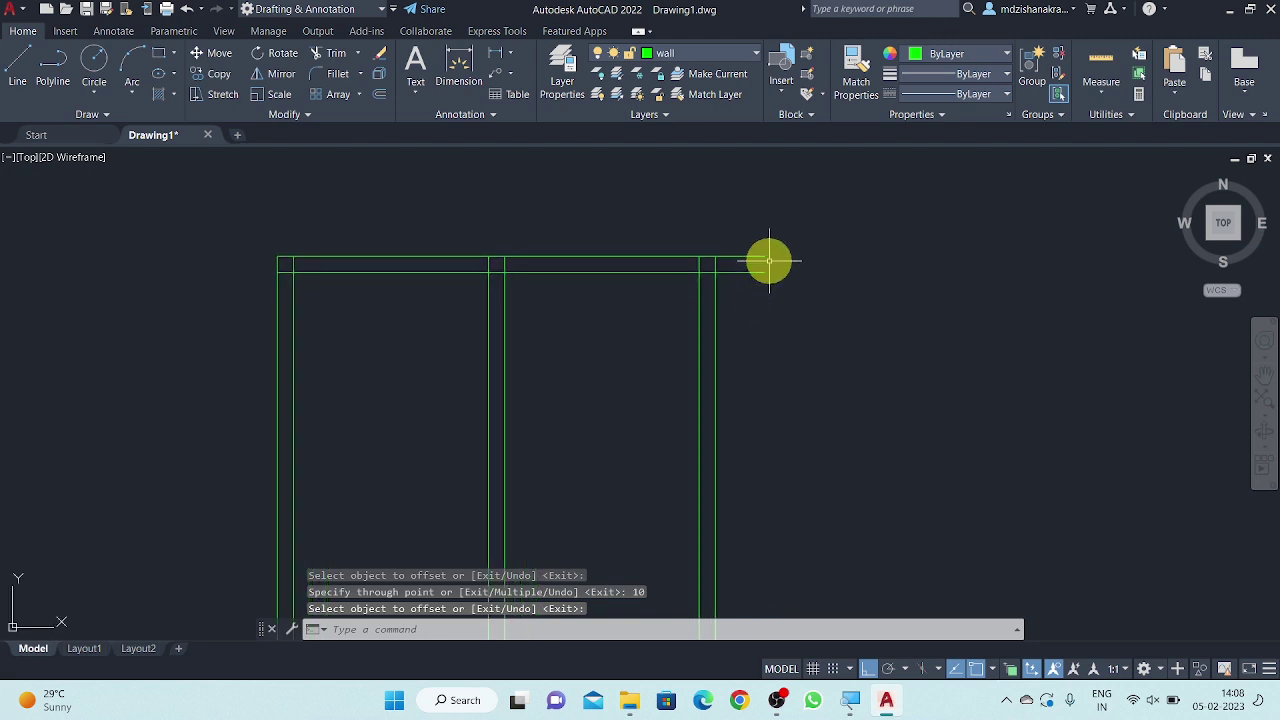
pyautogui.scroll(1, 769, 261)
pyautogui.scroll(3, 760, 289)
pyautogui.moveTo(771, 266)
pyautogui.mouseDown(button='middle')
pyautogui.moveTo(785, 246)
pyautogui.moveTo(863, 251)
pyautogui.moveTo(921, 222)
pyautogui.mouseUp(button='middle')
pyautogui.scroll(-2, 800, 238)
pyautogui.write('F')
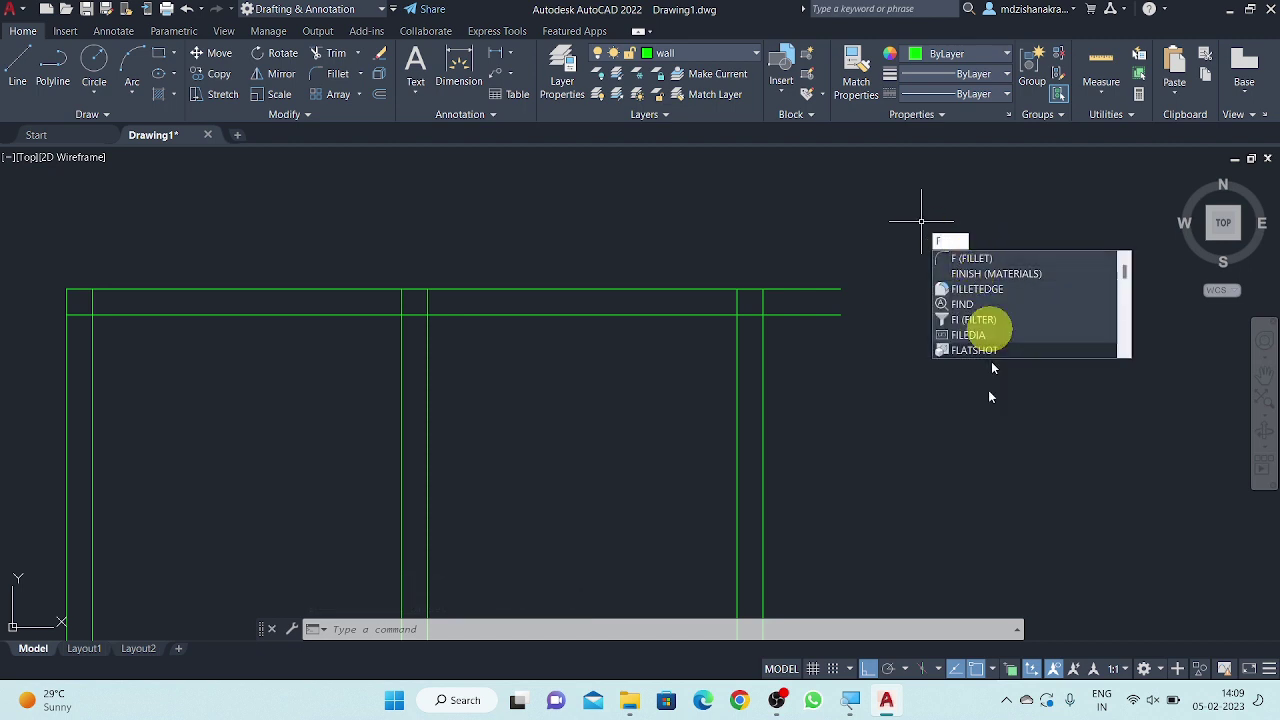
# - Fillet the inner horizontal wall line and a vertical wall line into a sharp corner
pyautogui.press('Return')
pyautogui.scroll(5, 736, 321)
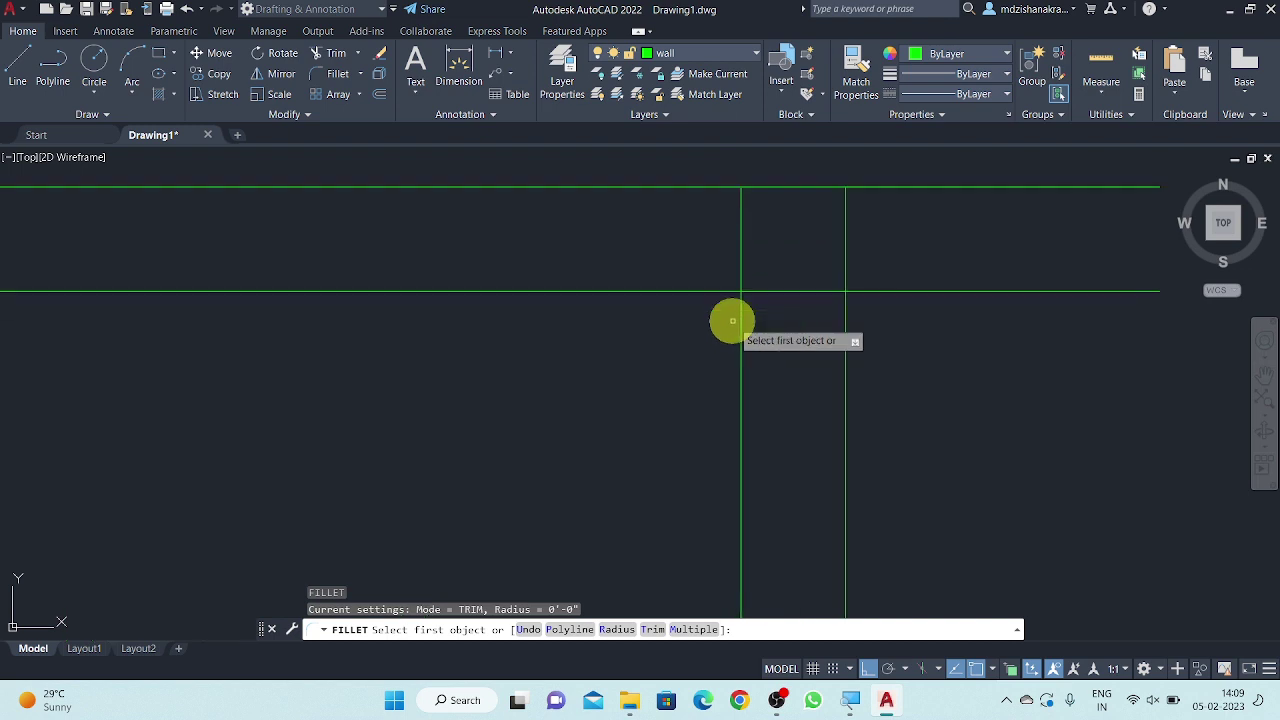
pyautogui.click(765, 189)
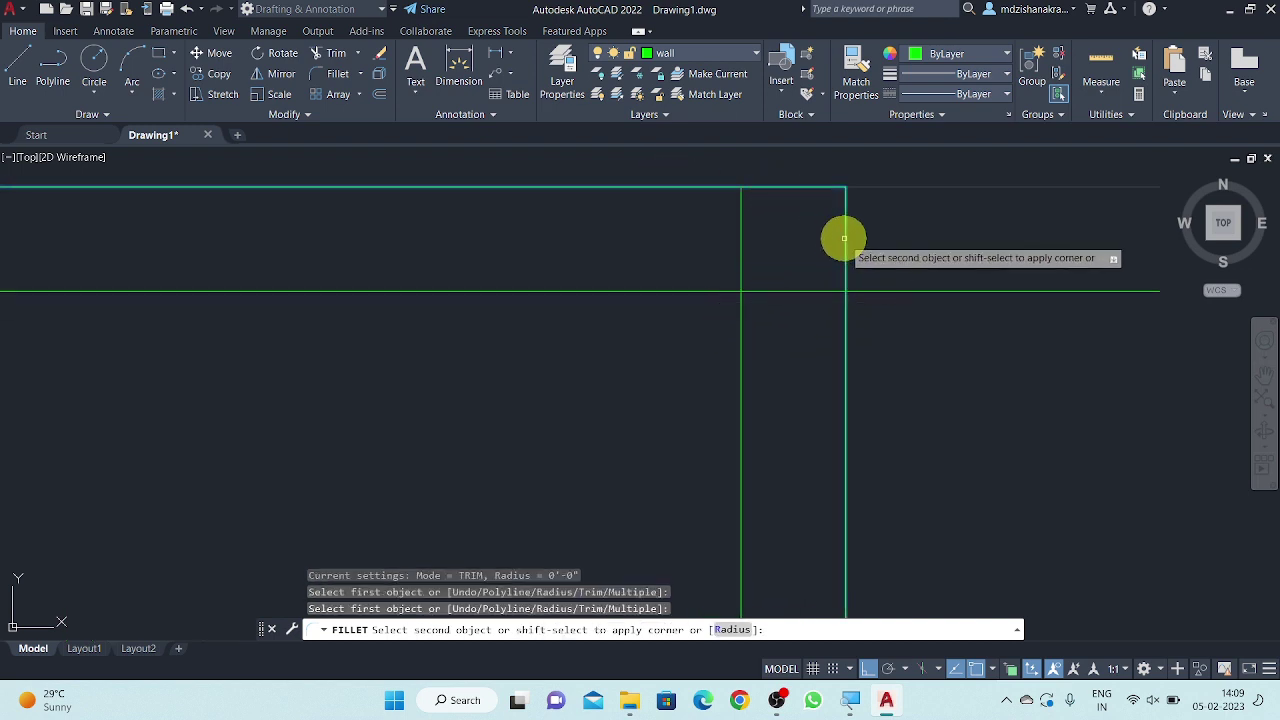
pyautogui.click(628, 291)
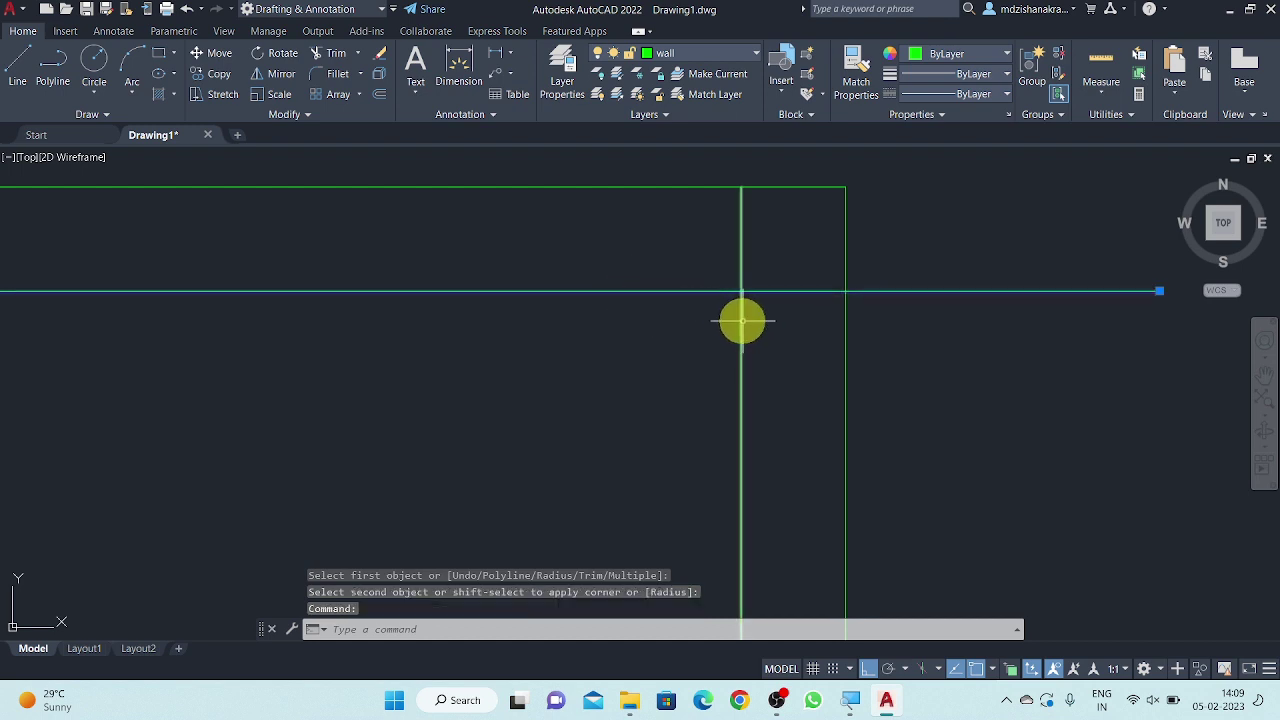
pyautogui.press('Escape')
pyautogui.press('Escape')
pyautogui.press('Escape')
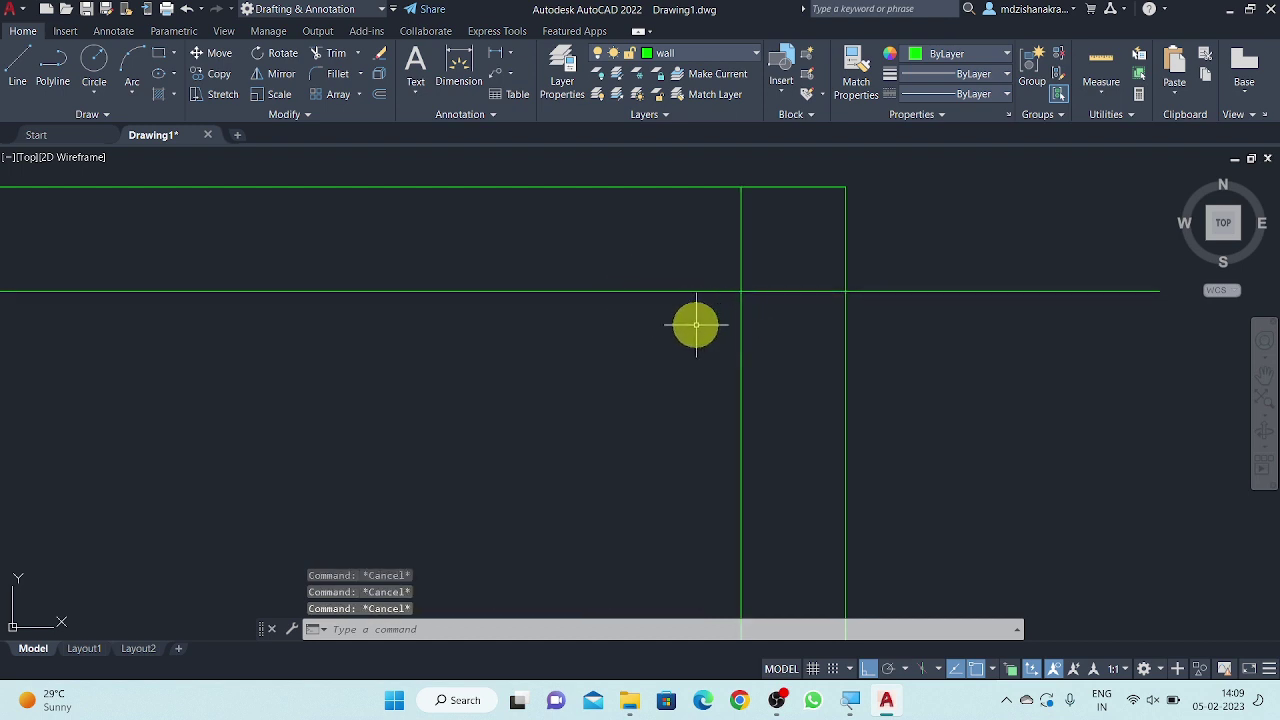
pyautogui.press('Return')
pyautogui.click(652, 291)
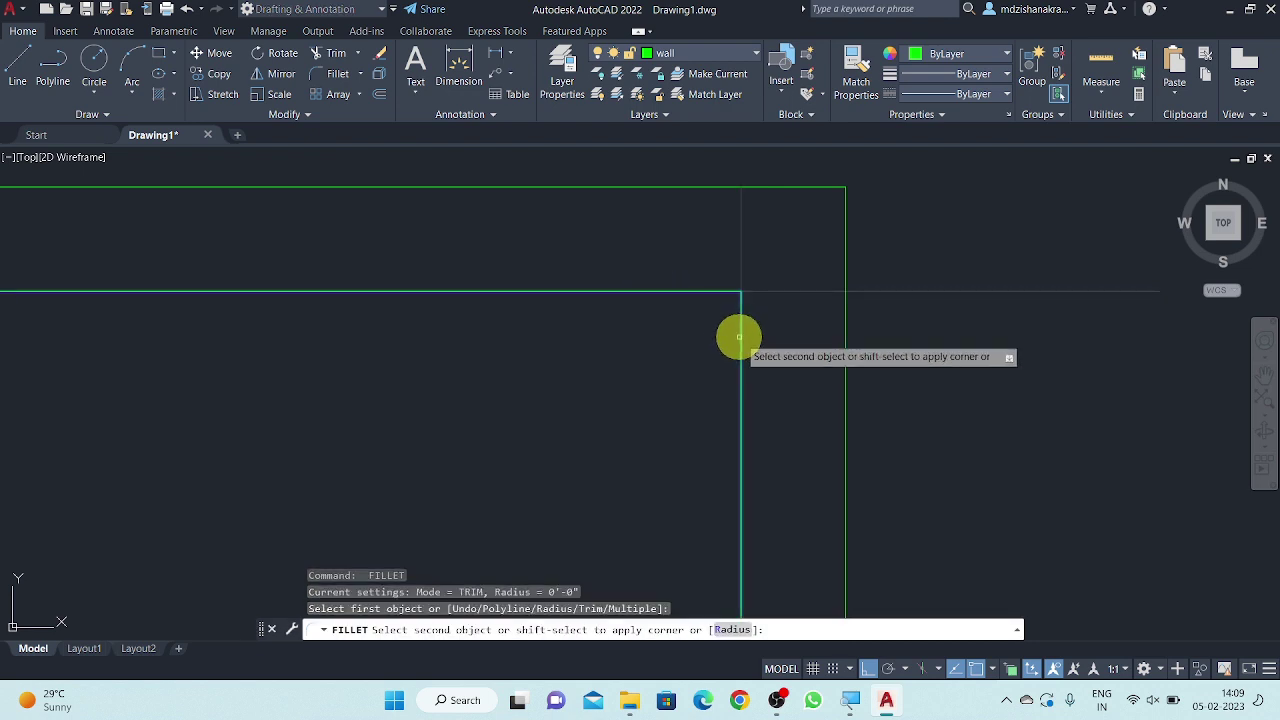
pyautogui.click(740, 333)
pyautogui.press('Escape')
# - Fillet another horizontal and vertical wall line pair into a clean corner
pyautogui.scroll(-3, 876, 250)
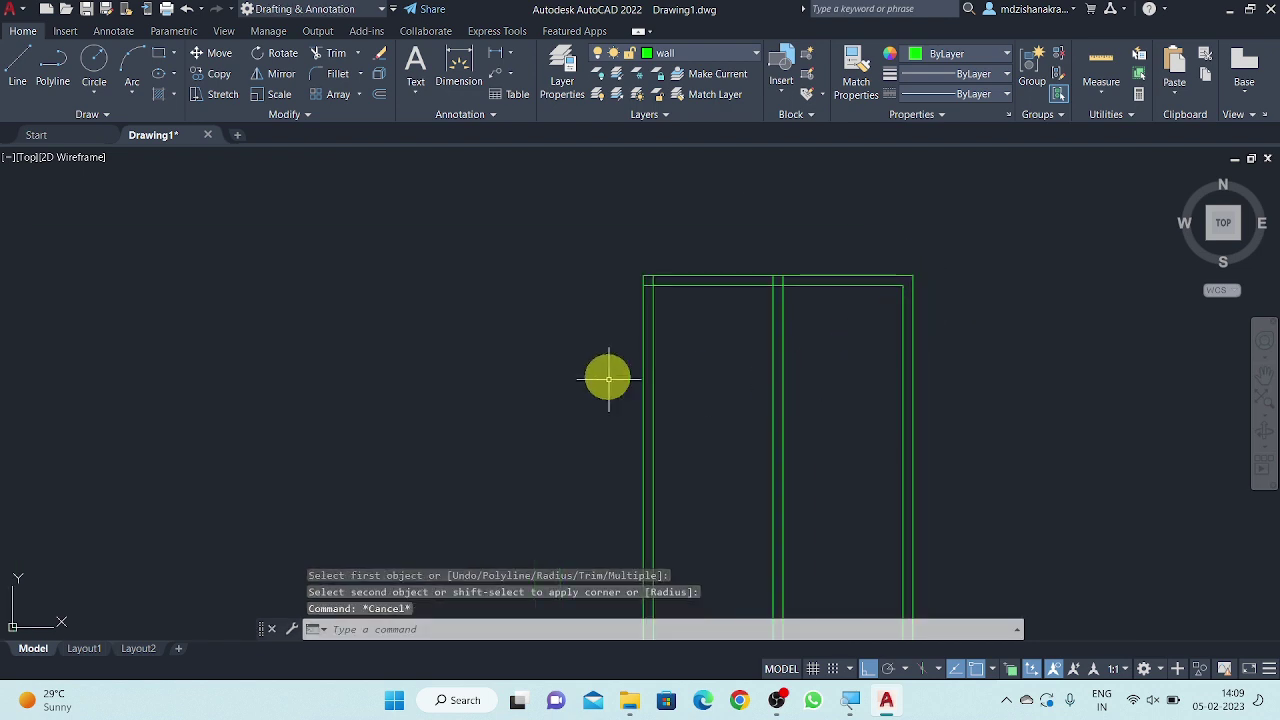
pyautogui.scroll(-2, 463, 281)
pyautogui.scroll(-3, 463, 281)
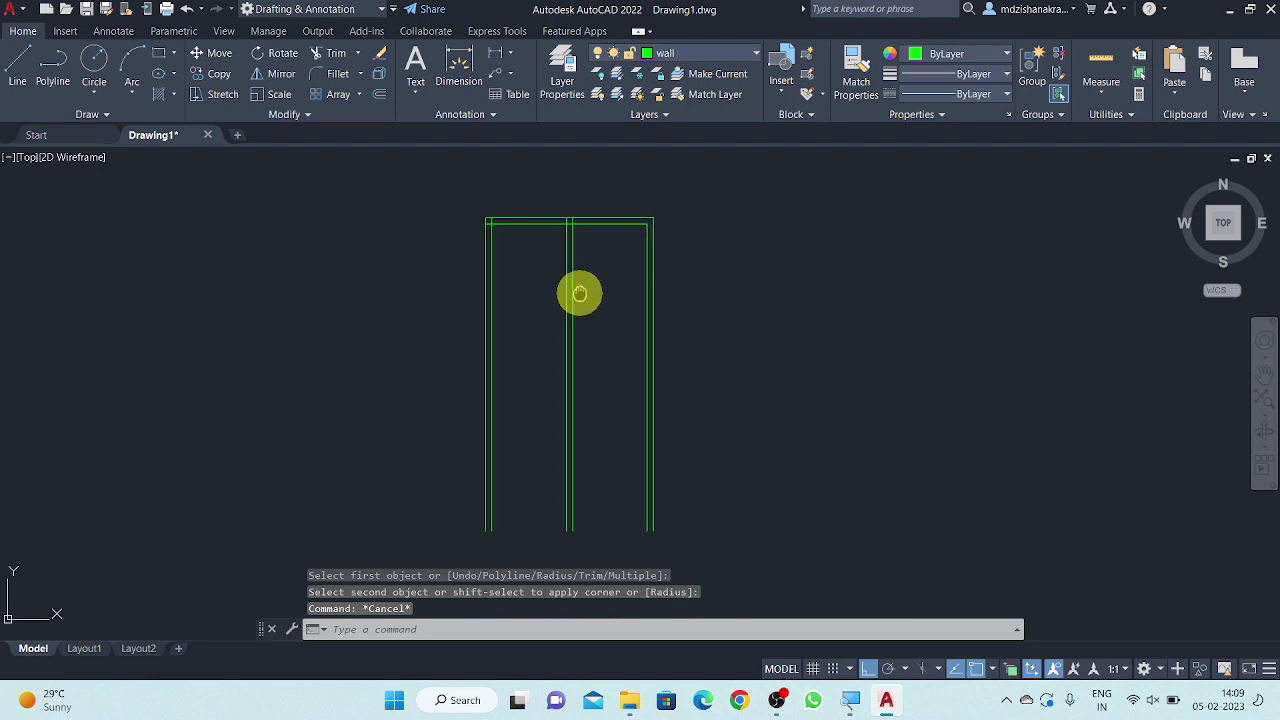
pyautogui.scroll(2, 531, 225)
pyautogui.scroll(1, 529, 231)
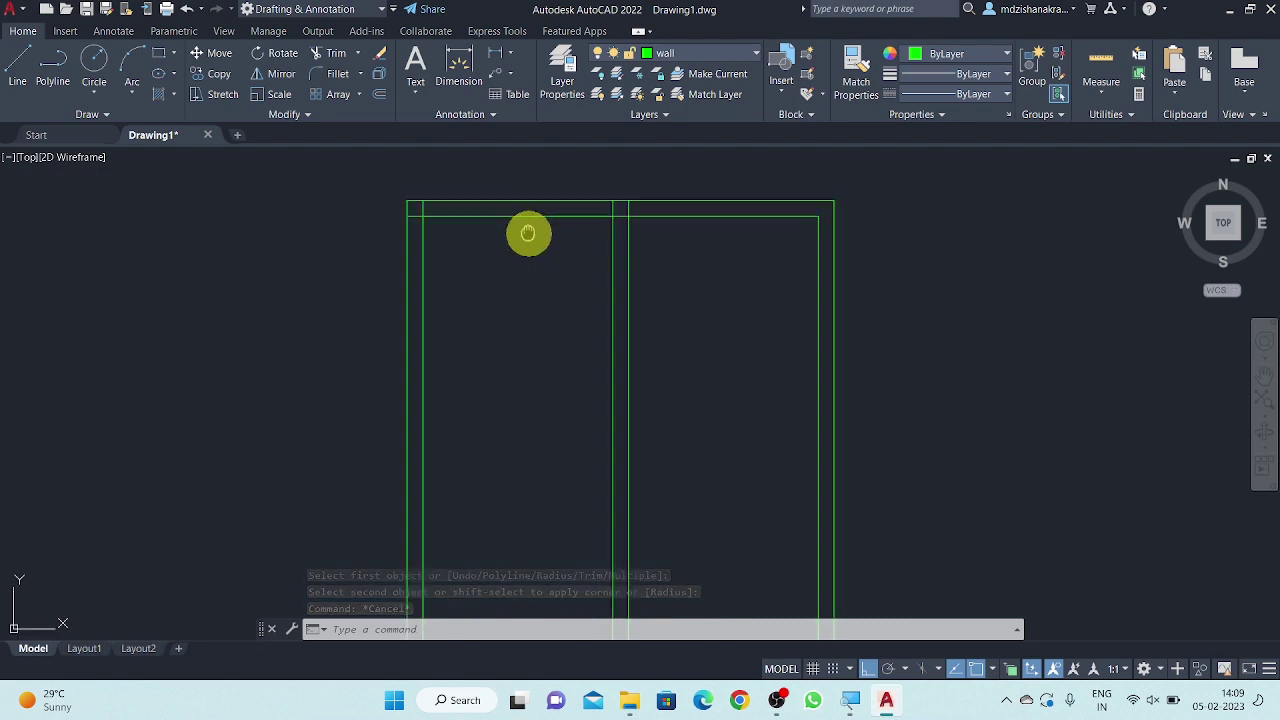
pyautogui.scroll(2, 451, 277)
pyautogui.scroll(3, 441, 280)
pyautogui.moveTo(441, 280); pyautogui.dragTo(441, 289, button='middle')
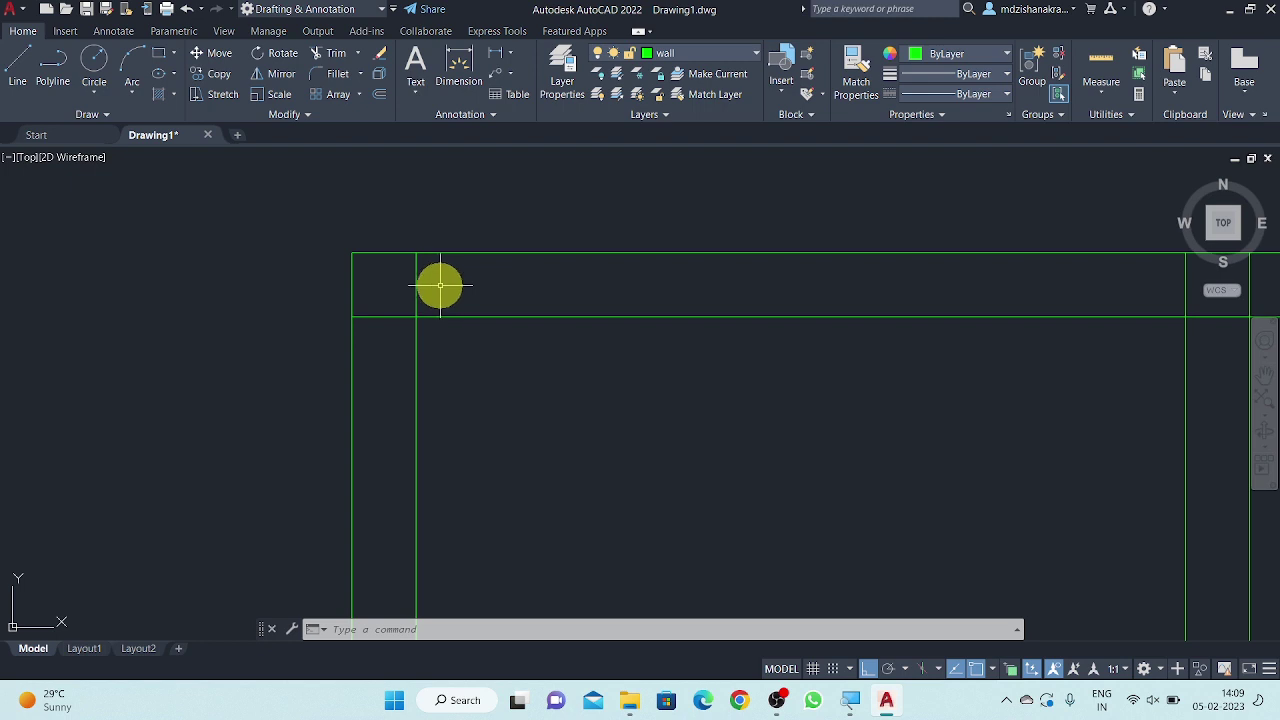
pyautogui.write('f')
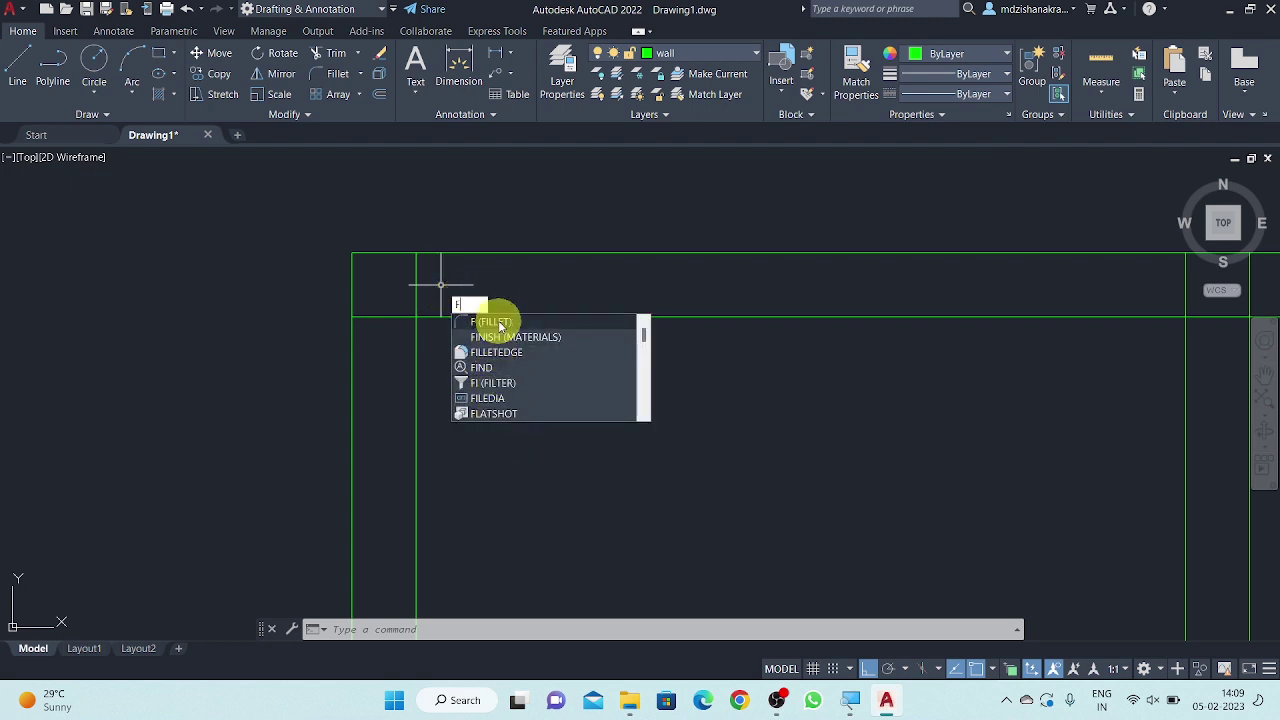
pyautogui.click(499, 323)
pyautogui.scroll(4, 417, 320)
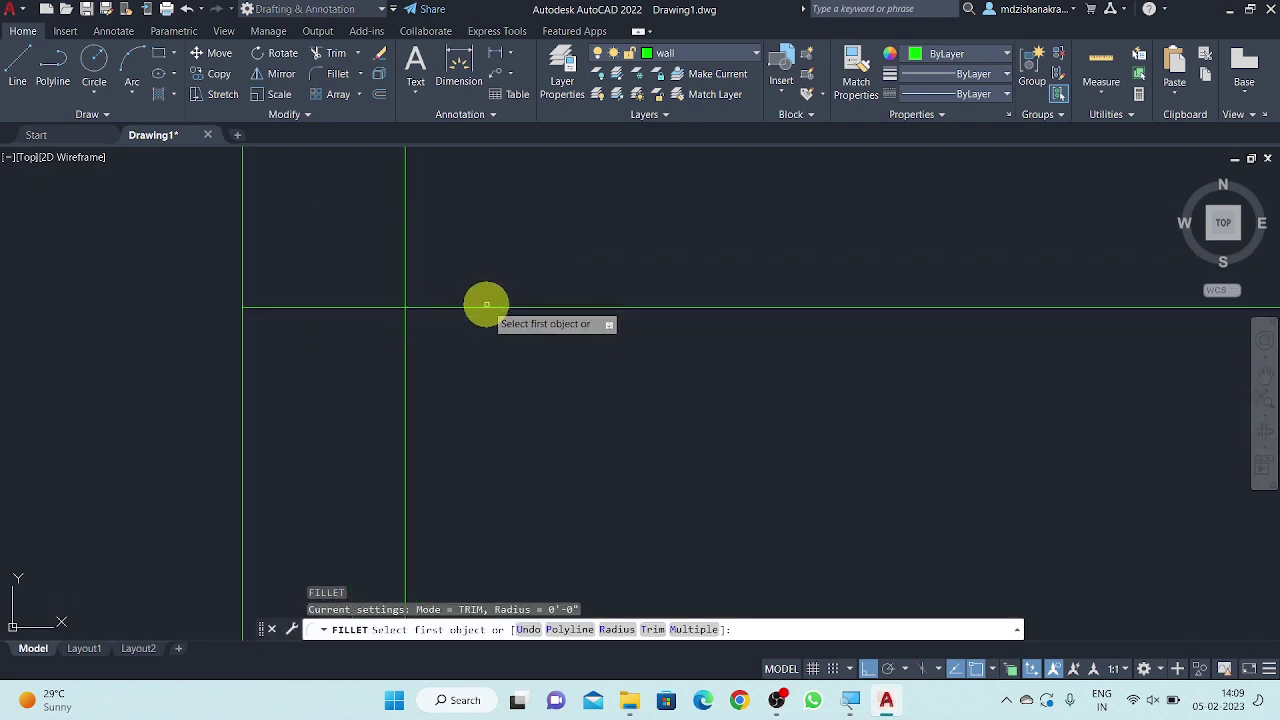
pyautogui.click(489, 308)
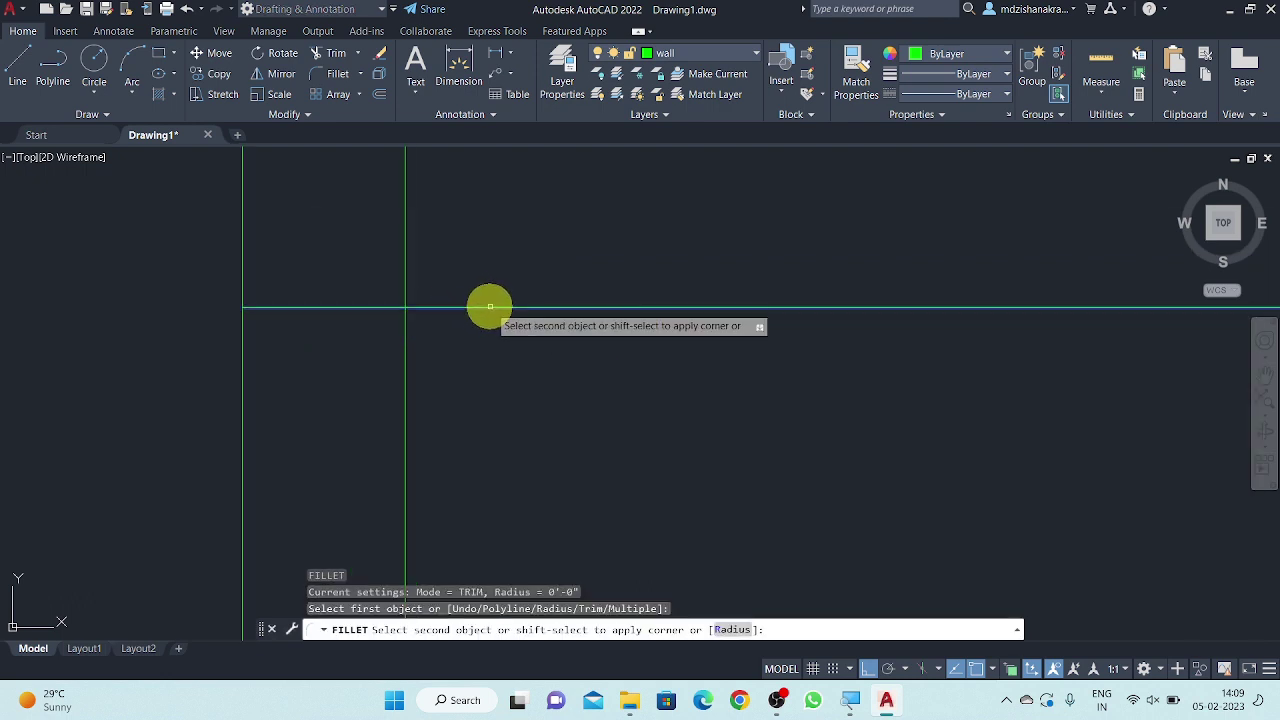
pyautogui.click(406, 366)
pyautogui.press('Escape')
# - Pan and zoom to recentre the view on the joined wall corners
pyautogui.scroll(-3, 301, 347)
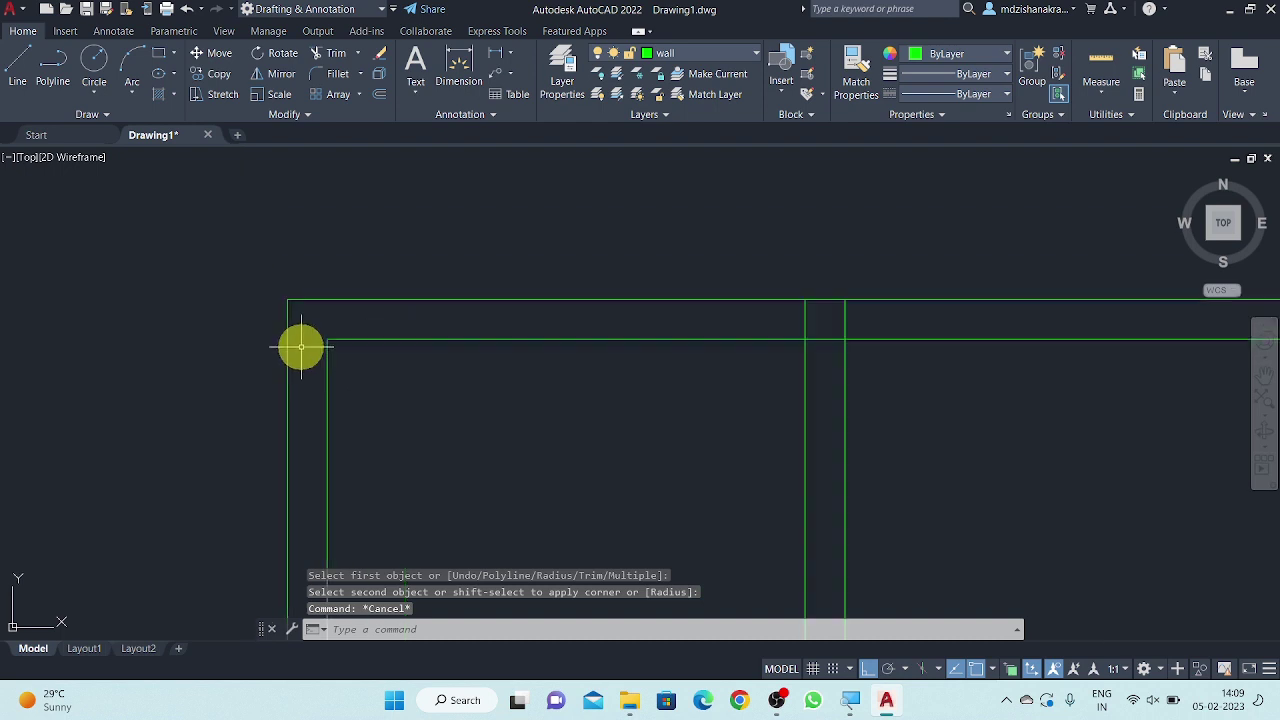
pyautogui.moveTo(811, 342); pyautogui.dragTo(577, 323, button='middle')
pyautogui.scroll(2, 634, 306)
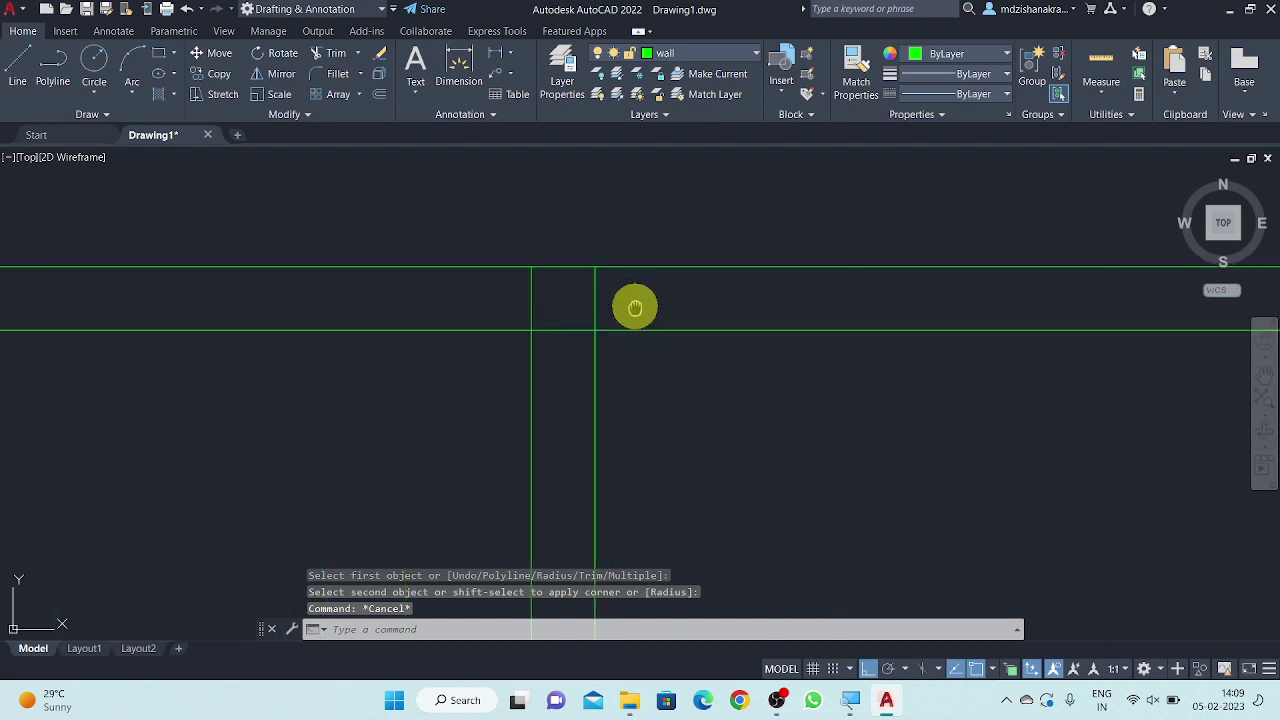
pyautogui.scroll(2, 646, 322)
pyautogui.scroll(-2, 646, 322)
pyautogui.scroll(-1, 655, 318)
pyautogui.write('REC')
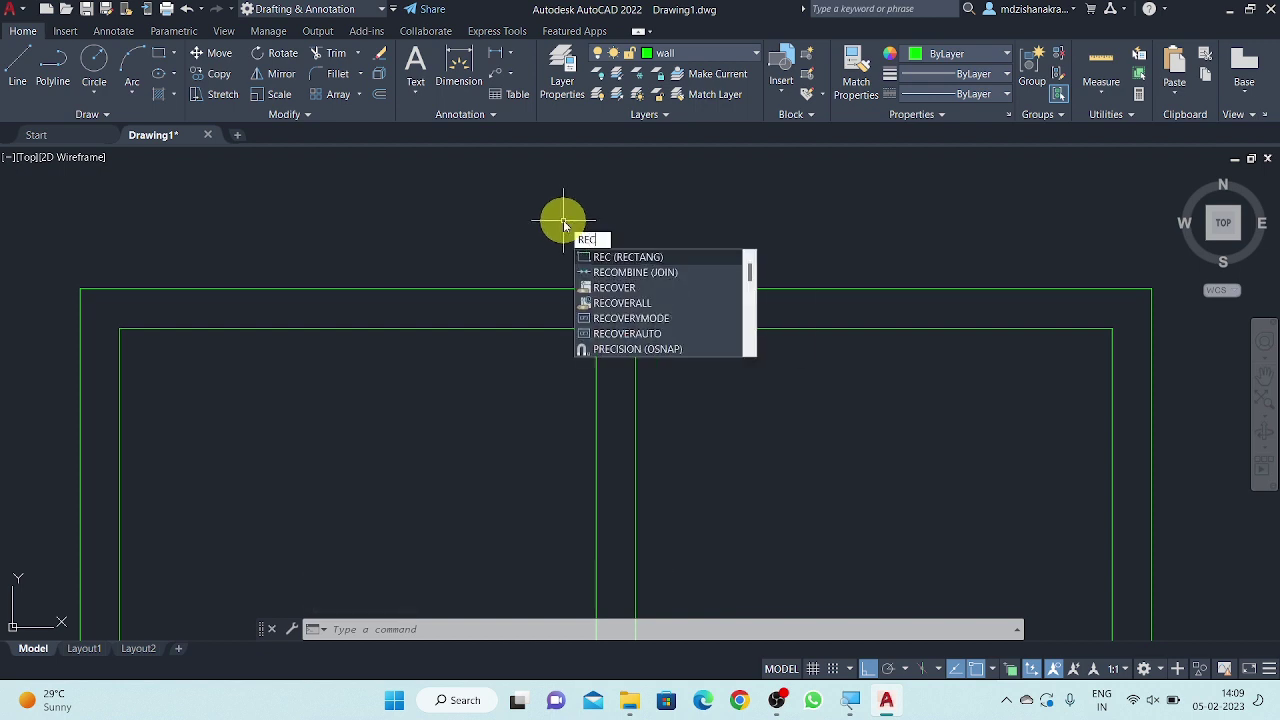
# - Cancel a stray rectangle command and zoom in on the partition's top end
pyautogui.click(631, 258)
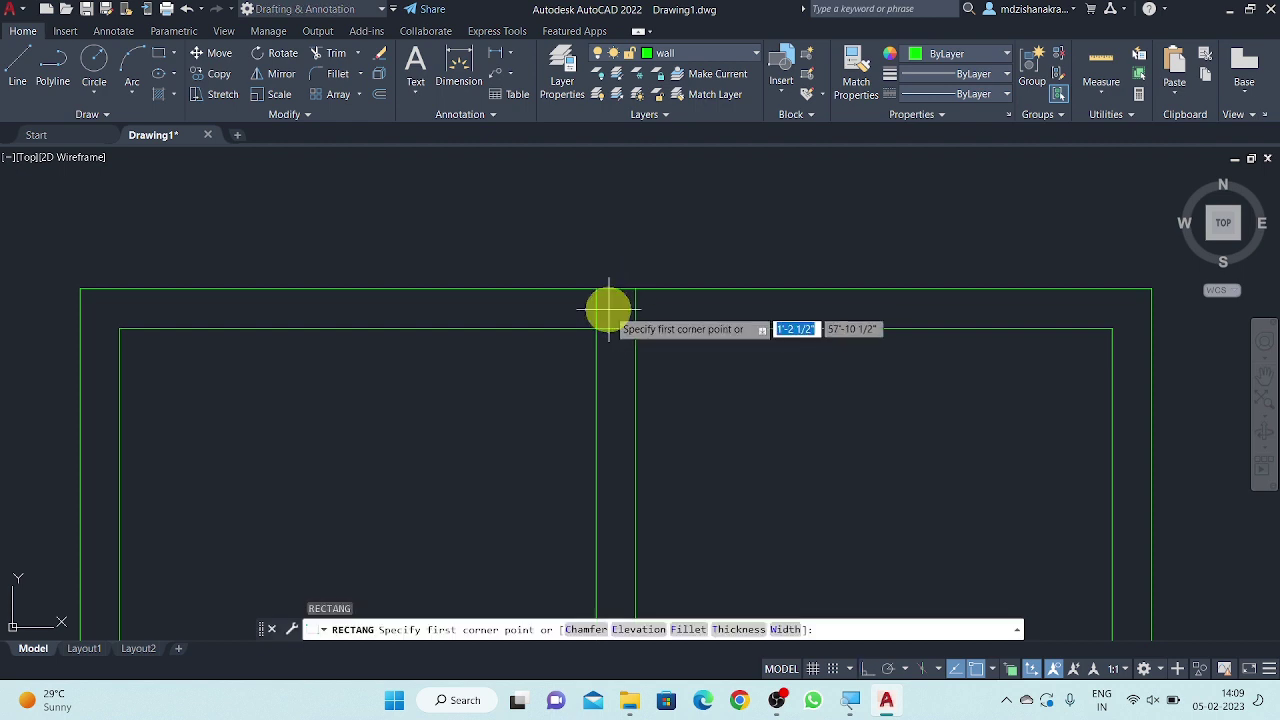
pyautogui.press('Escape')
pyautogui.press('Escape')
pyautogui.press('Escape')
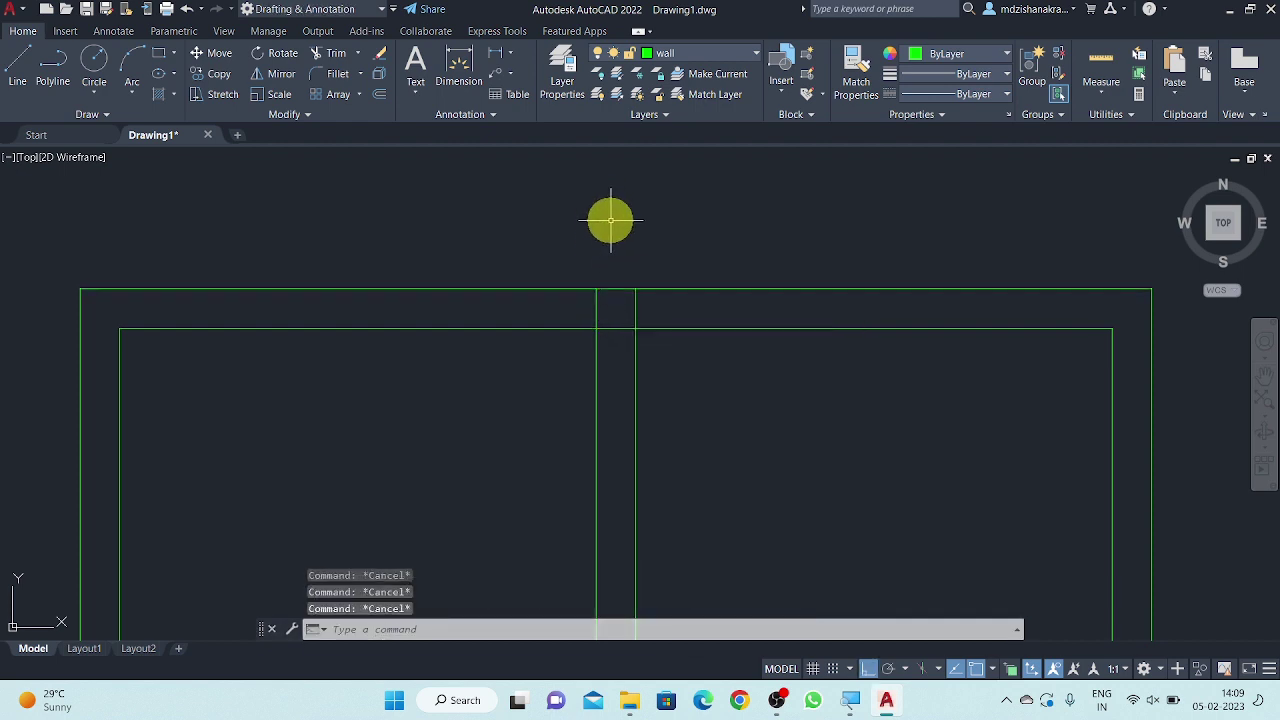
pyautogui.moveTo(624, 244); pyautogui.dragTo(603, 228, button='middle')
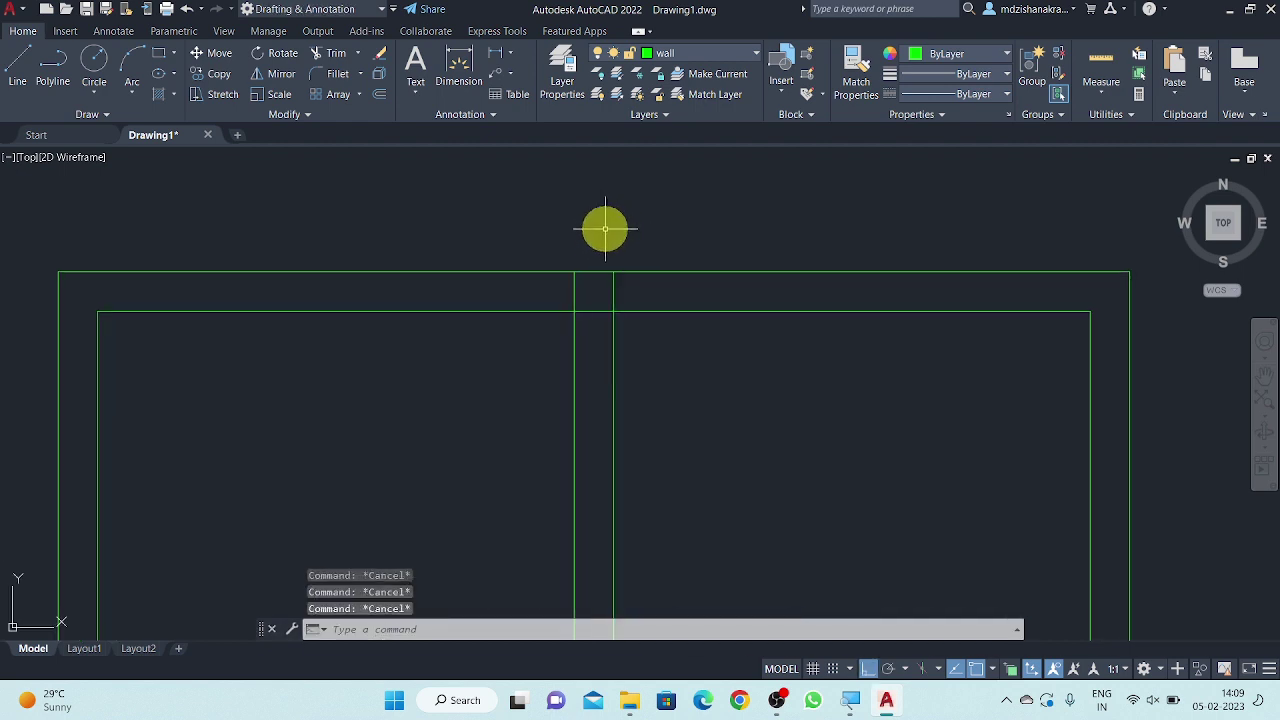
pyautogui.scroll(2, 605, 230)
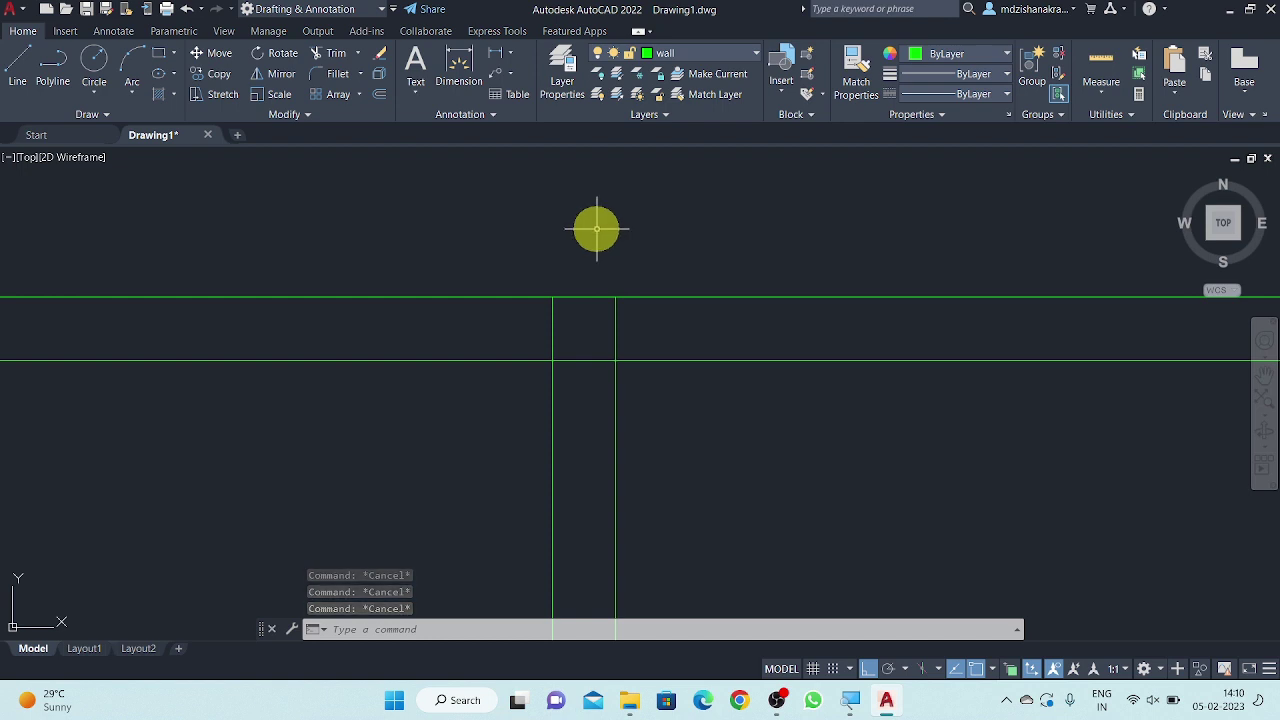
pyautogui.press('Escape')
pyautogui.write('tr')
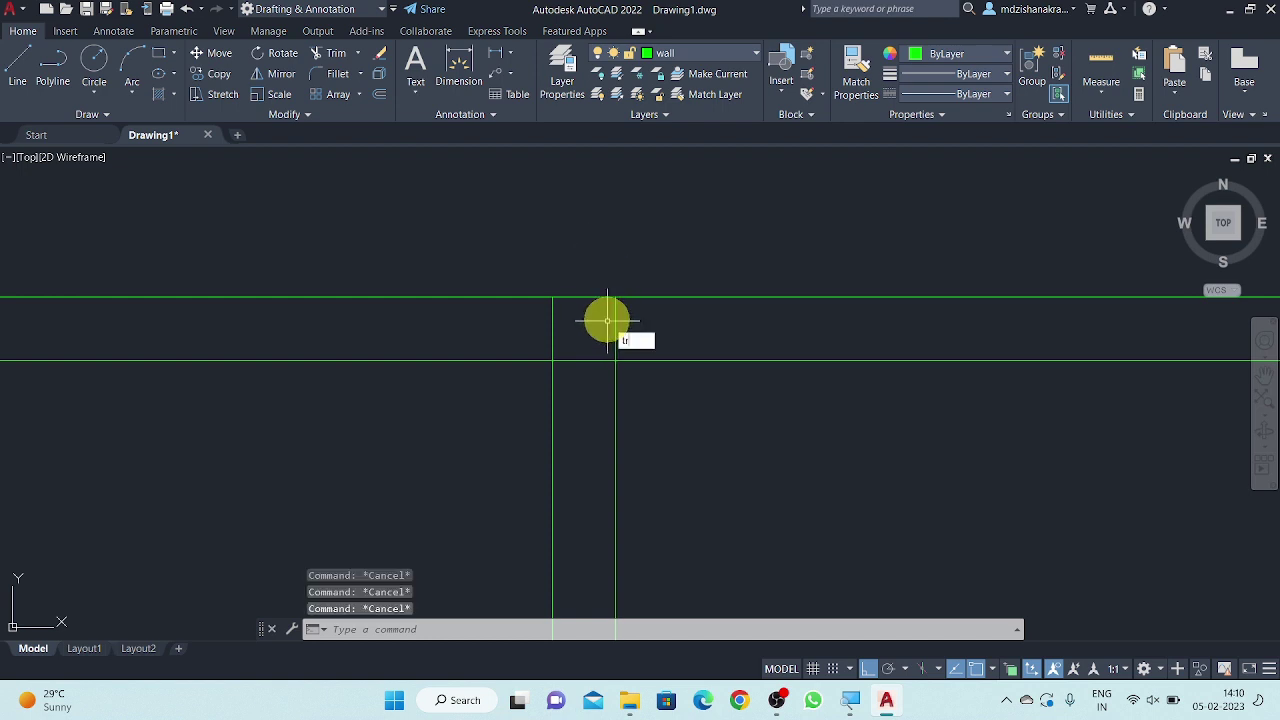
# - Trim the stub and wall segment between the middle partition's two lines
pyautogui.press('Return')
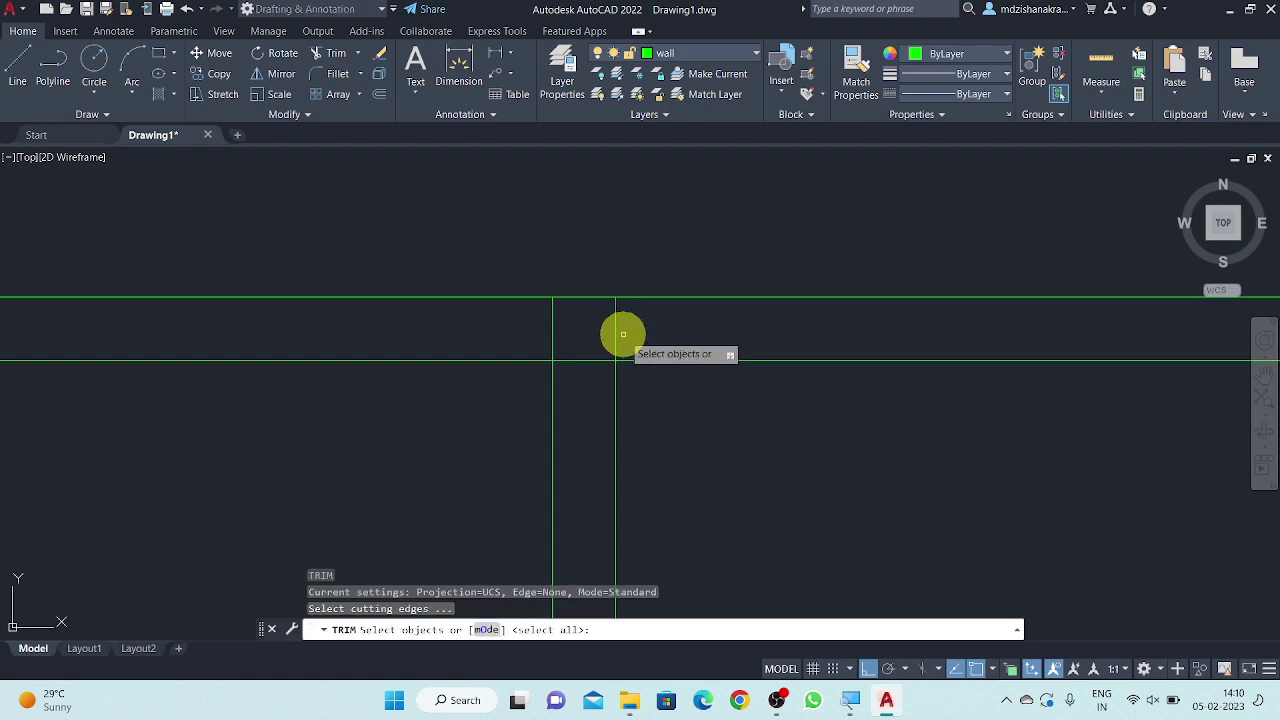
pyautogui.press('Escape')
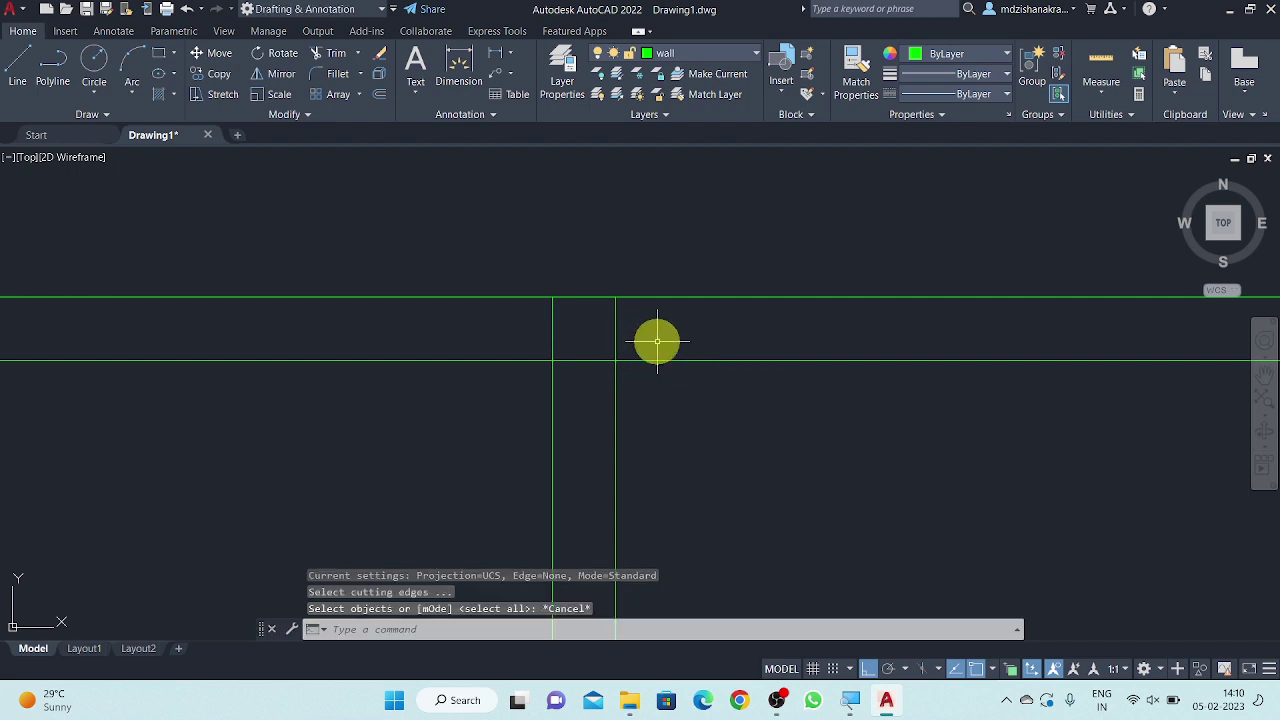
pyautogui.press('Escape')
pyautogui.press('Escape')
pyautogui.write('tr')
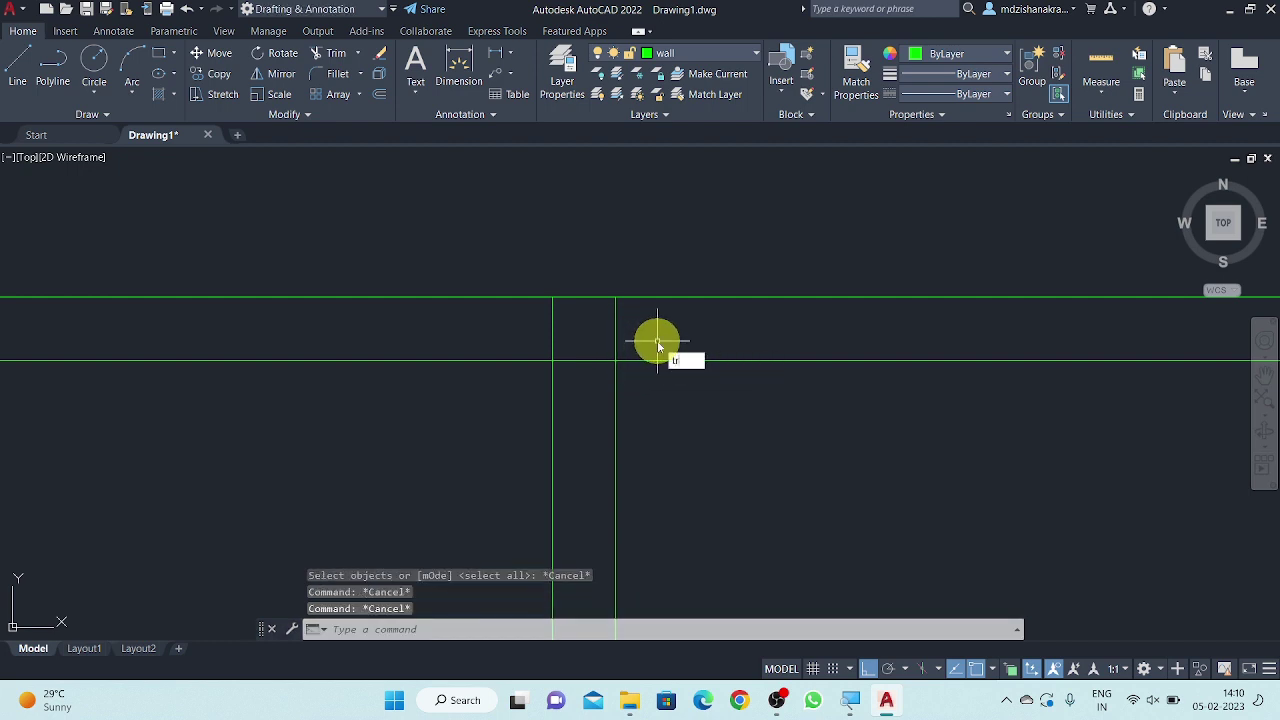
pyautogui.press('Return')
pyautogui.press('Return')
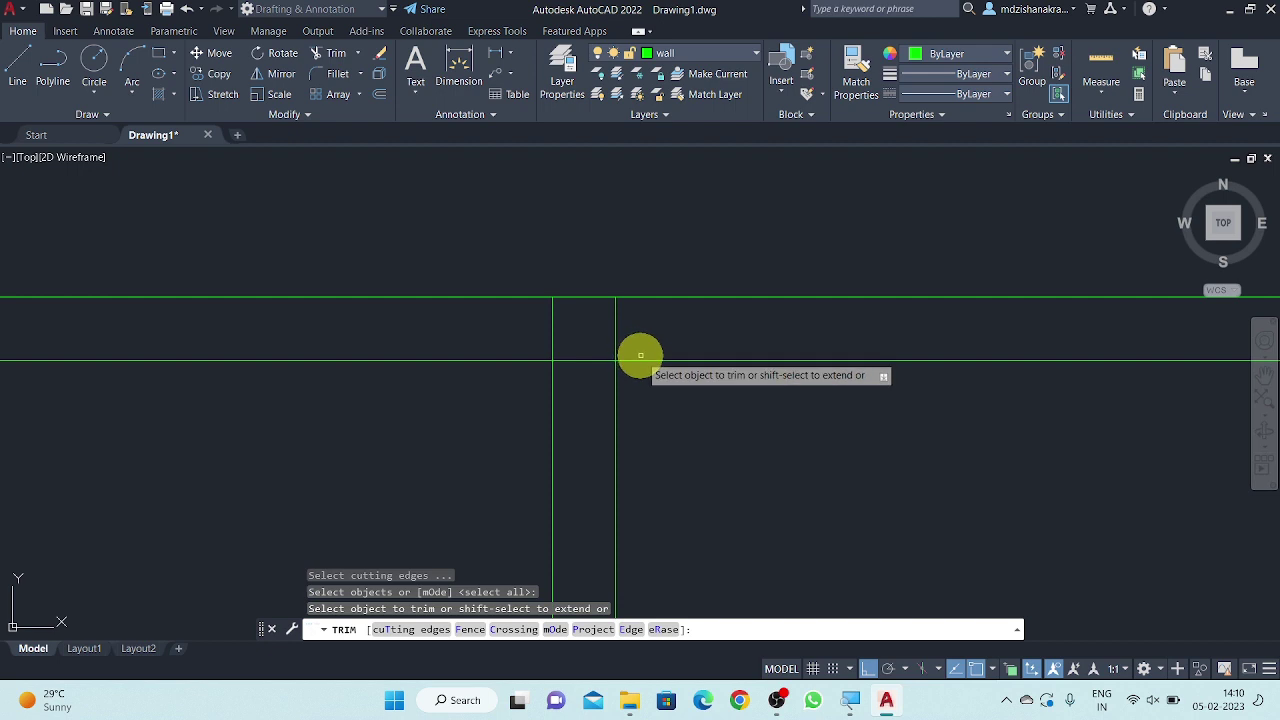
pyautogui.click(608, 323)
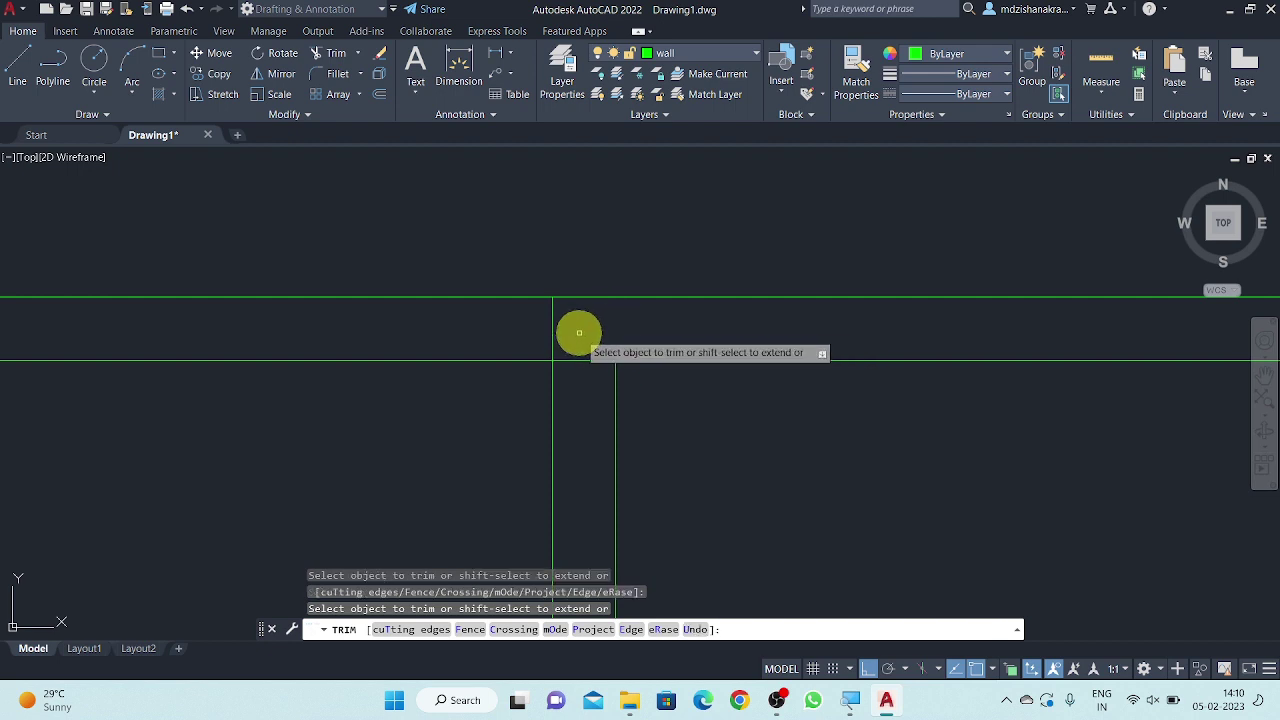
pyautogui.click(503, 337)
pyautogui.click(573, 344)
pyautogui.click(580, 380)
pyautogui.press('Escape')
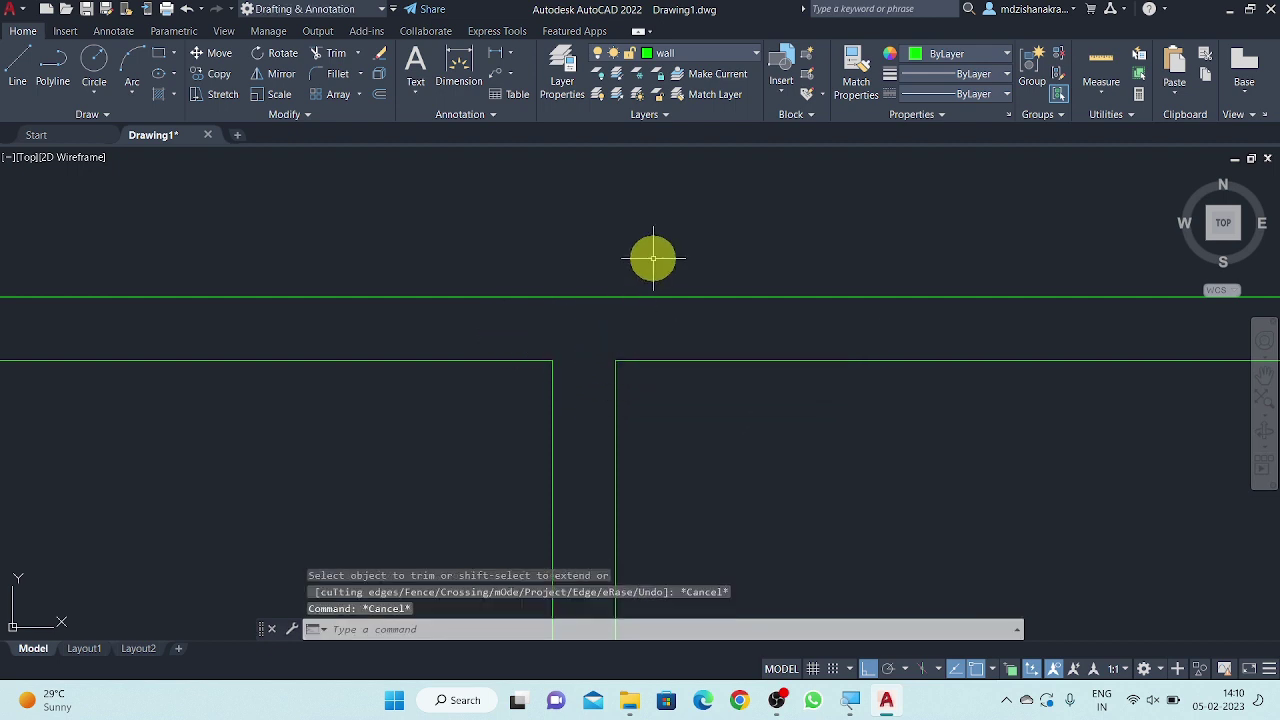
pyautogui.scroll(-2, 645, 224)
pyautogui.scroll(-5, 640, 250)
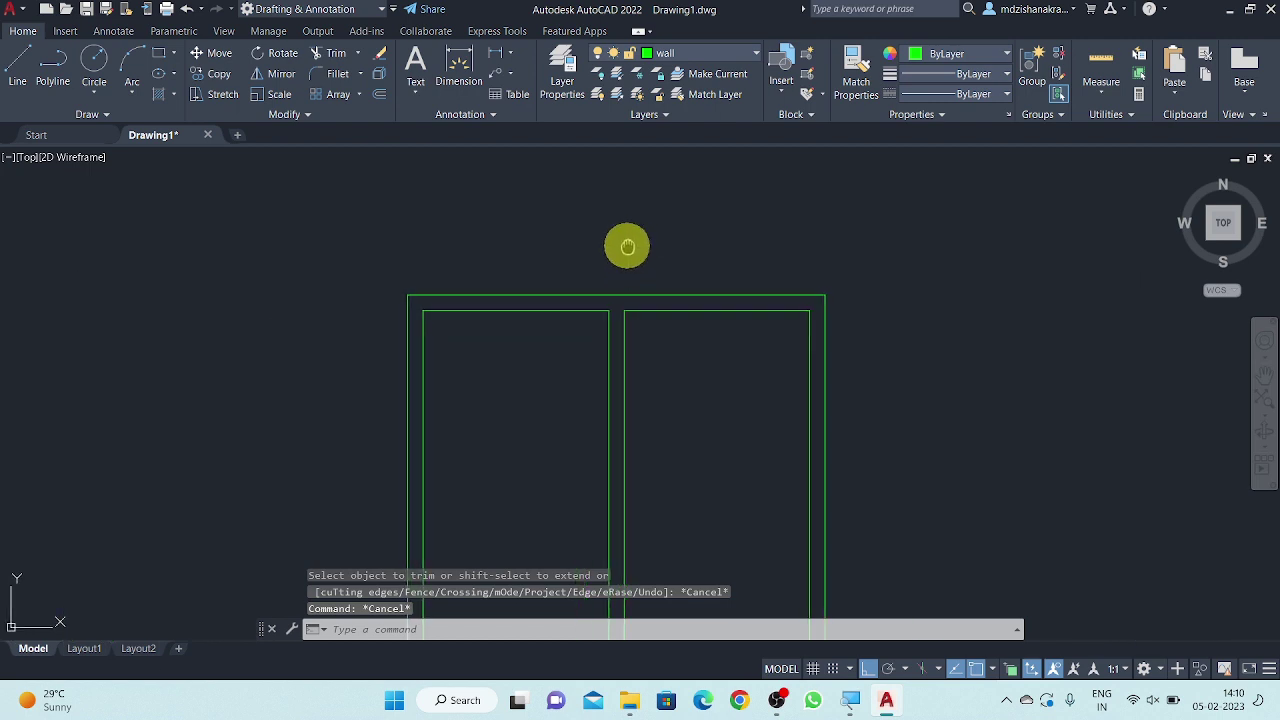
pyautogui.scroll(2, 610, 220)
pyautogui.moveTo(603, 205); pyautogui.dragTo(591, 245, button='middle')
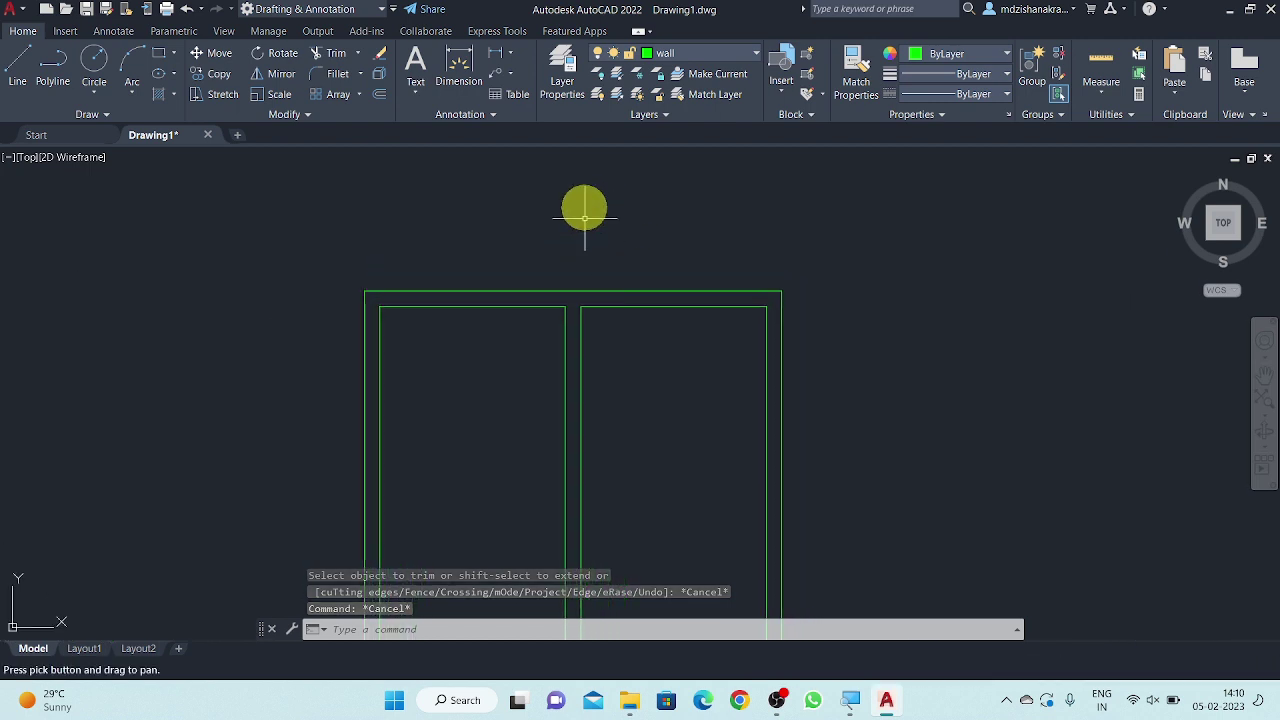
# - Make the column layer current
pyautogui.click(707, 56)
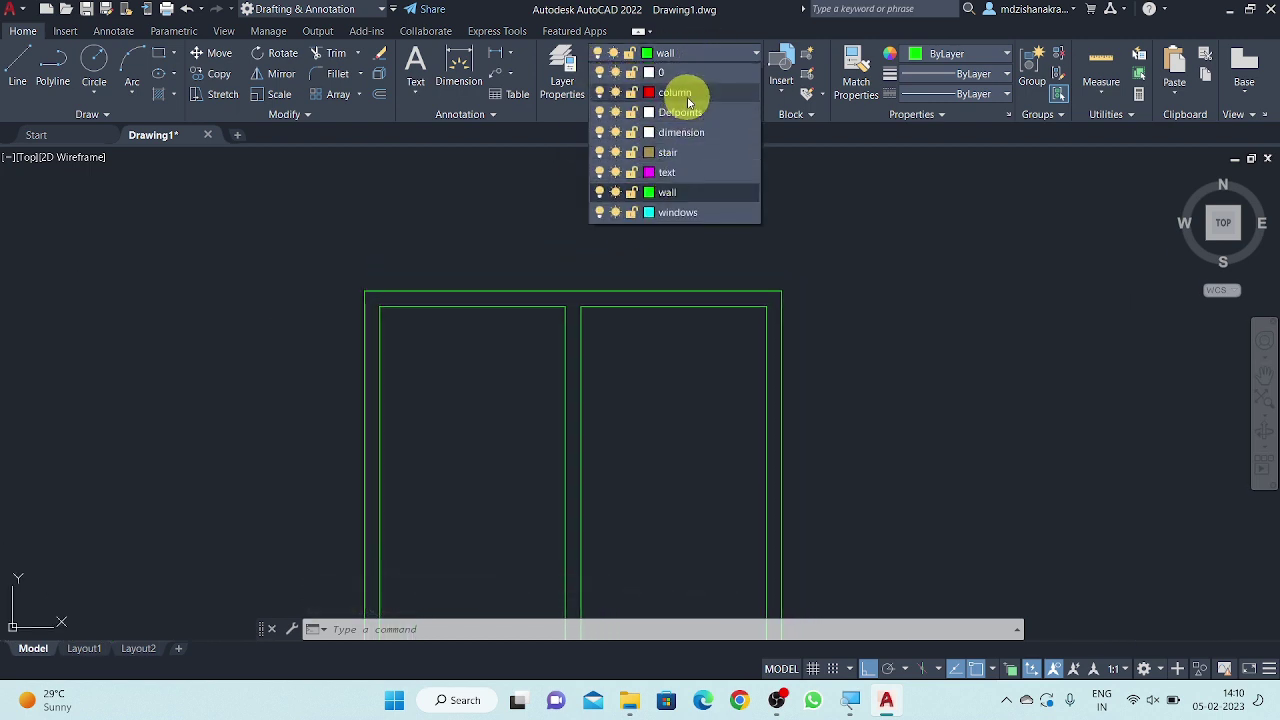
pyautogui.click(688, 93)
pyautogui.moveTo(654, 163); pyautogui.dragTo(541, 258, button='middle')
# - Draw a 10 by 10 red column square above the walls
pyautogui.write('c')
pyautogui.press('Return')
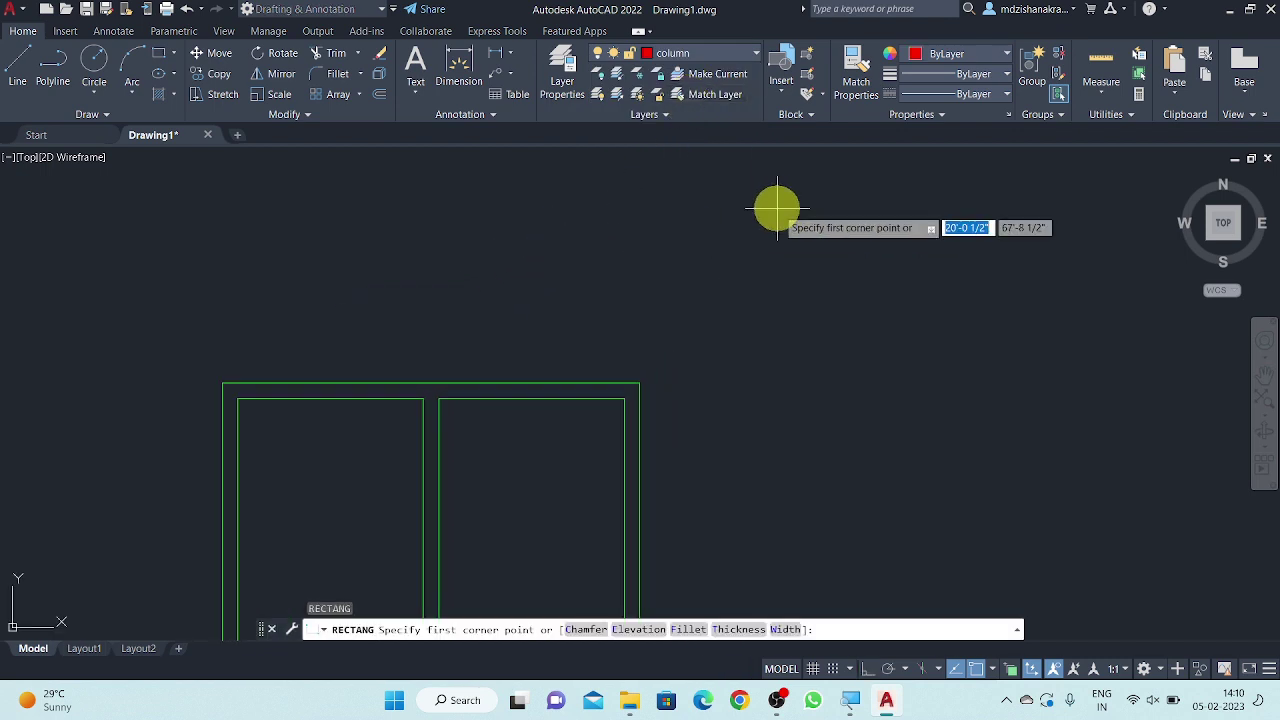
pyautogui.click(777, 210)
pyautogui.write('10')
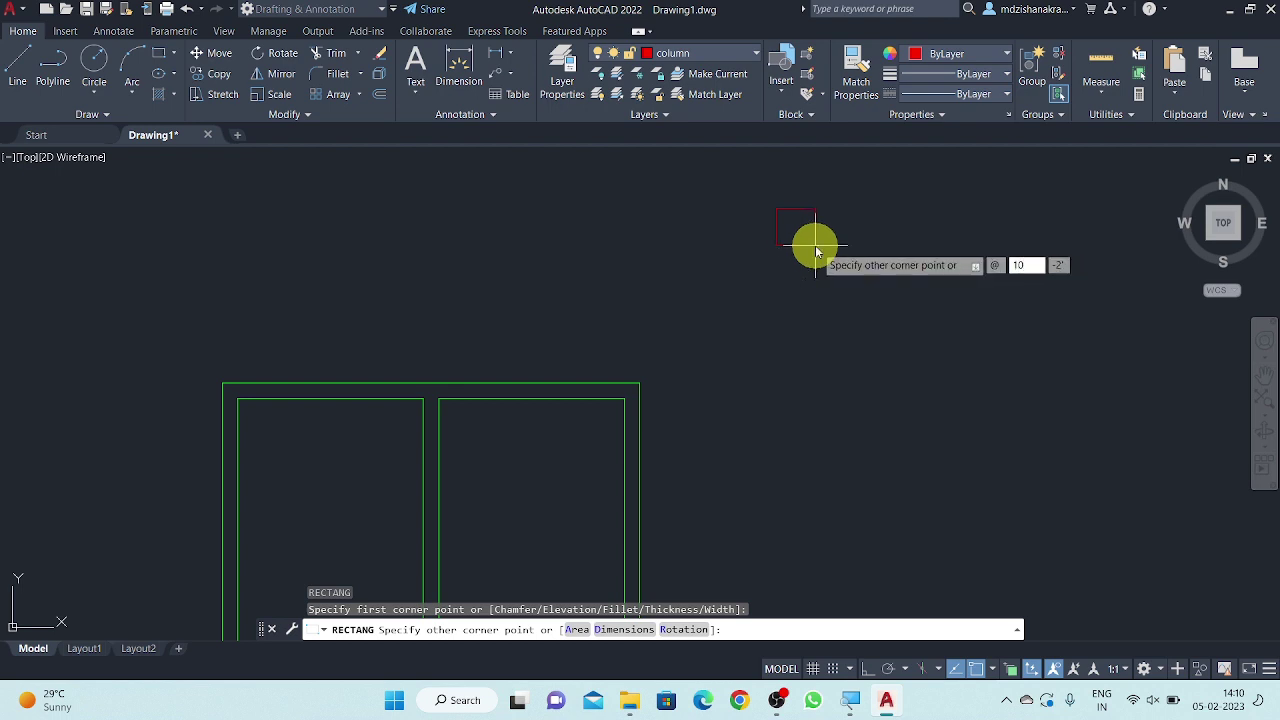
pyautogui.press('Tab')
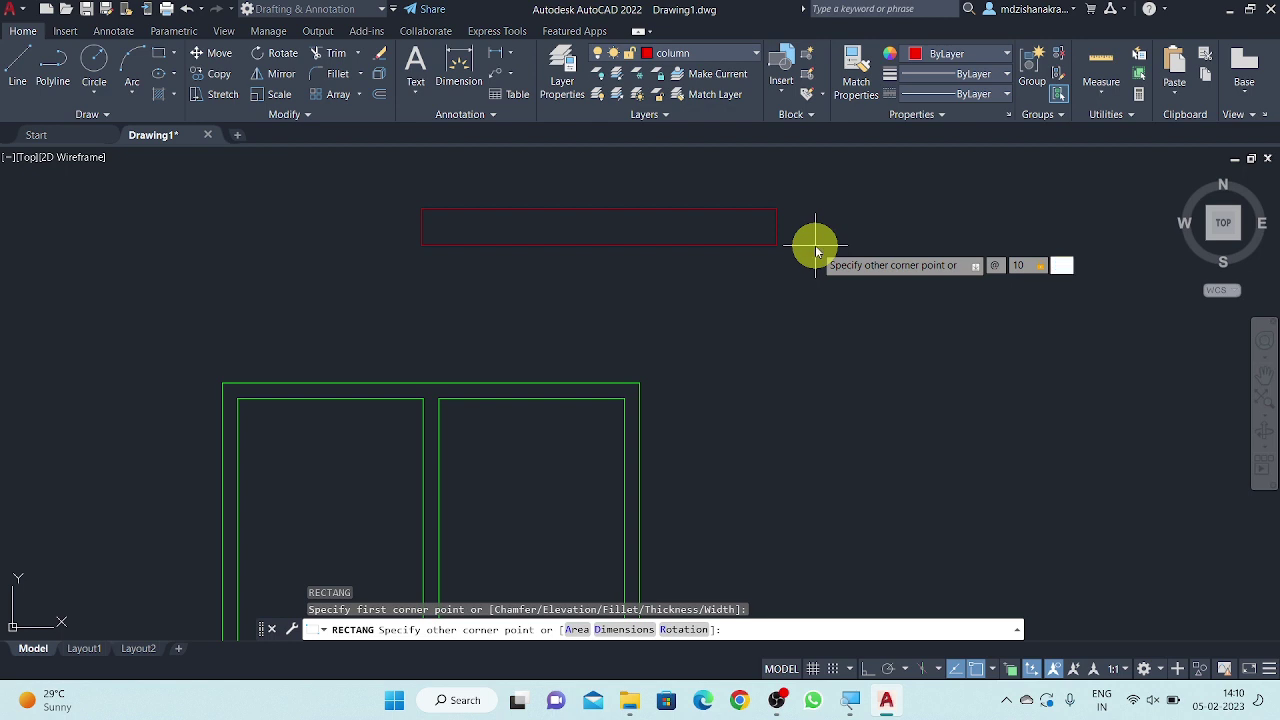
pyautogui.write('10')
pyautogui.press('Return')
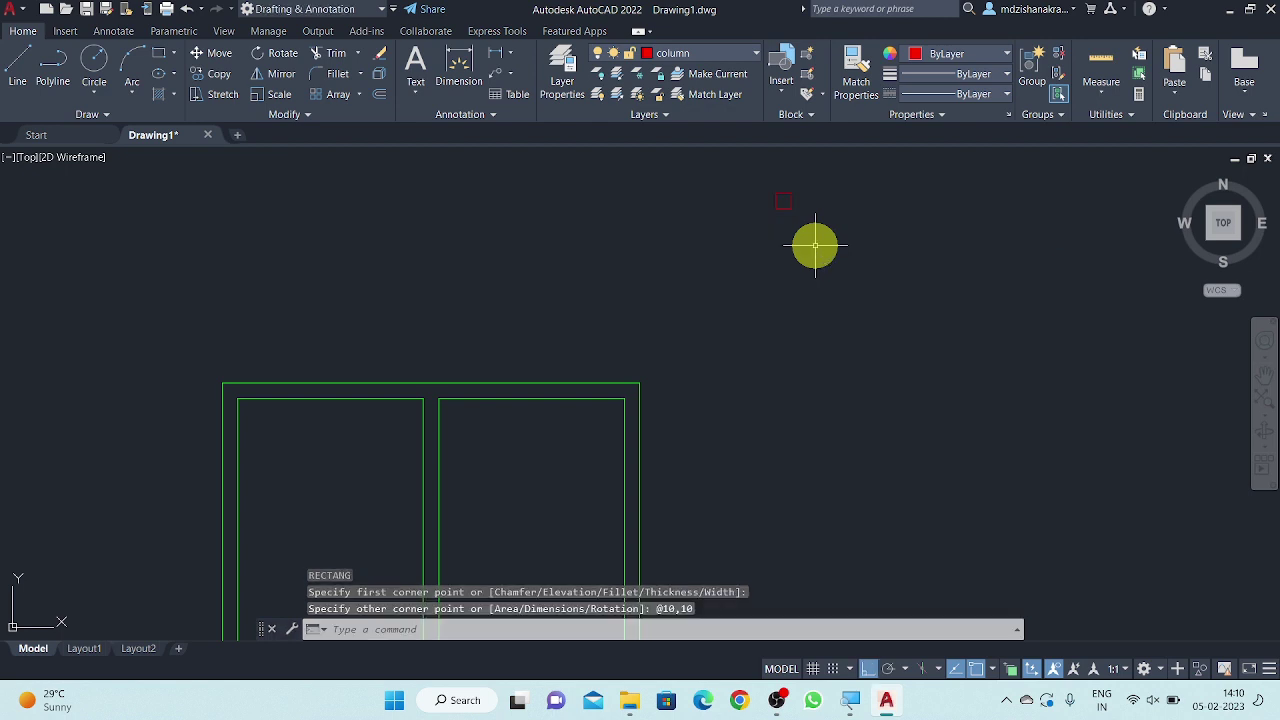
pyautogui.scroll(3, 789, 189)
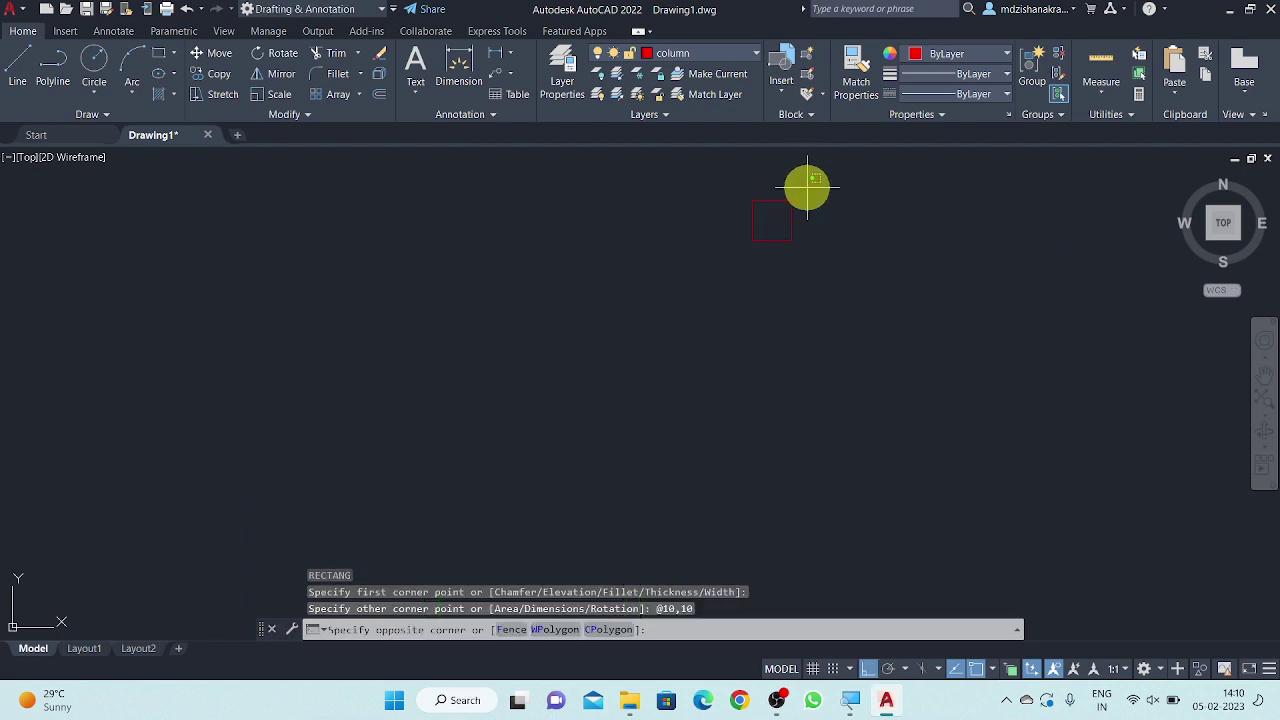
# - Move the new red column square onto the top wall's right corner
pyautogui.click(706, 274)
pyautogui.rightClick(706, 274)
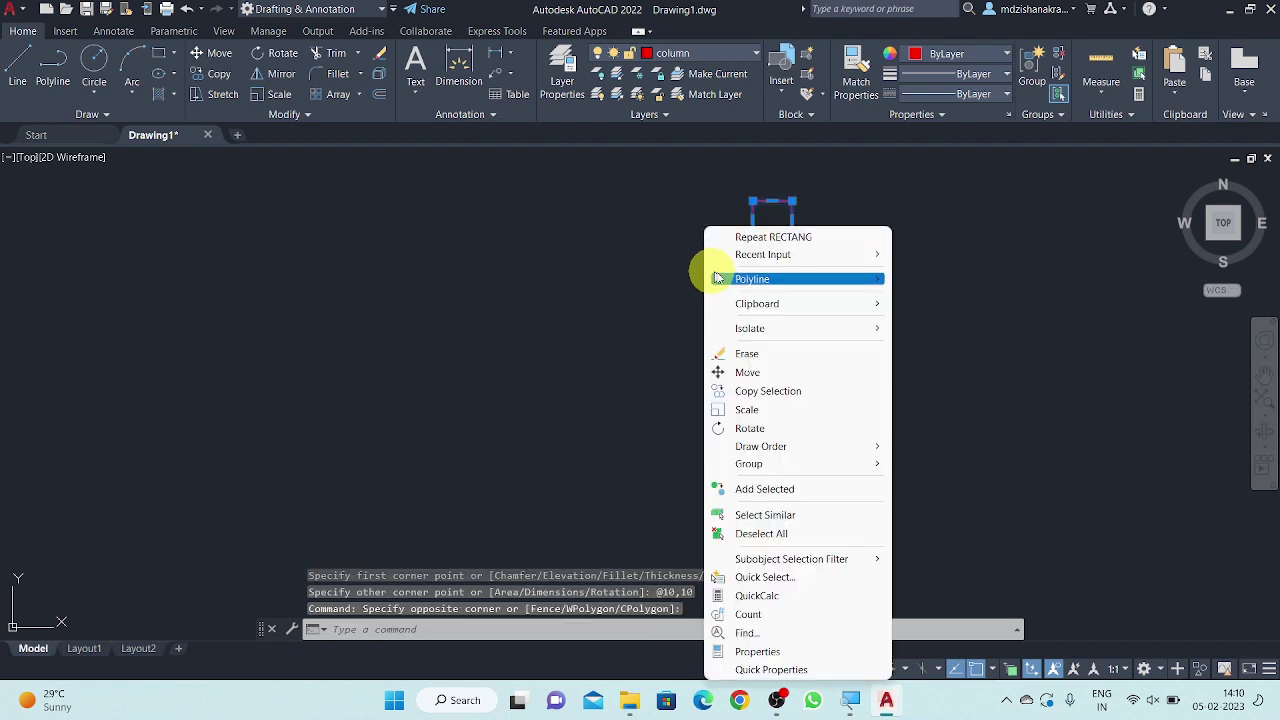
pyautogui.click(766, 370)
pyautogui.scroll(3, 788, 192)
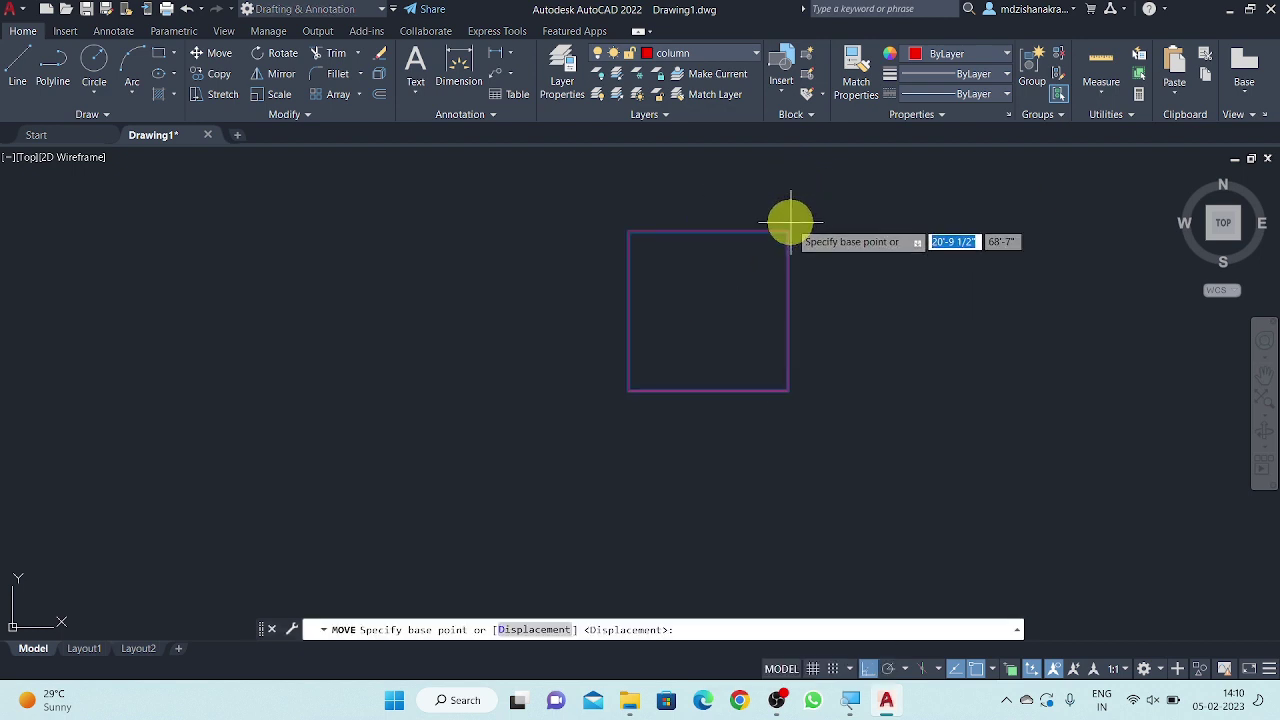
pyautogui.click(788, 230)
pyautogui.scroll(-5, 786, 229)
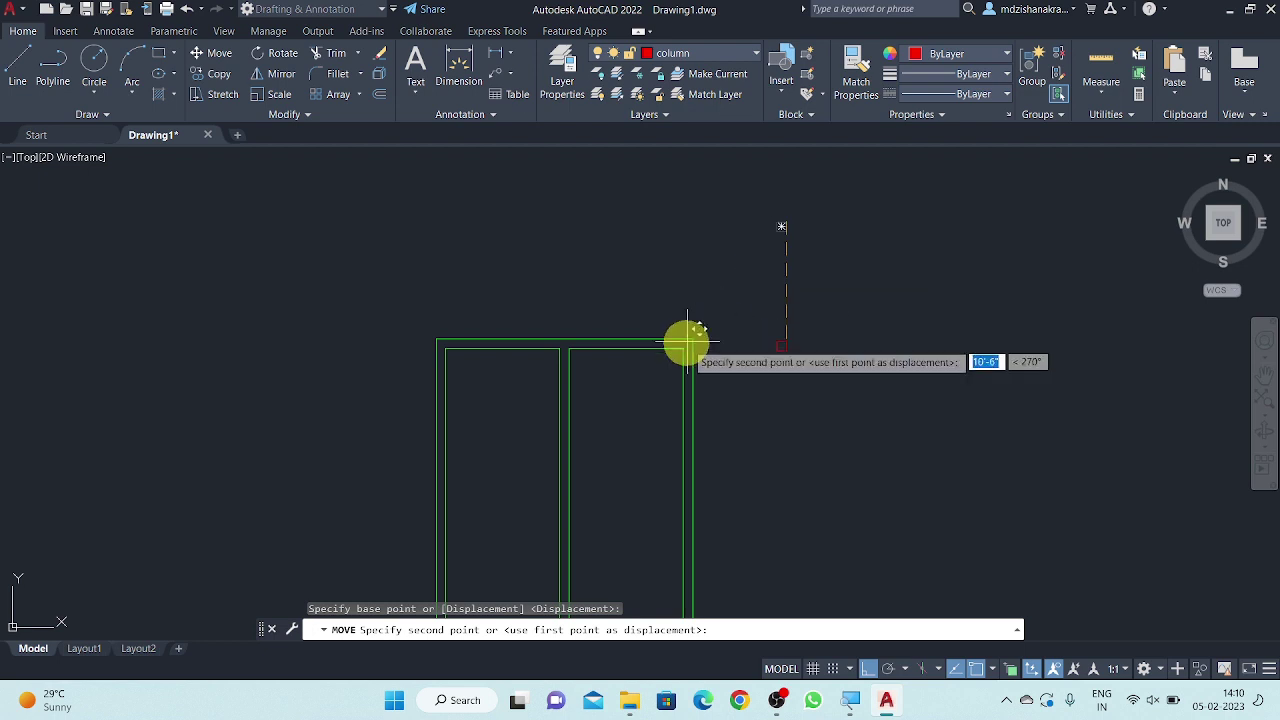
pyautogui.scroll(5, 687, 343)
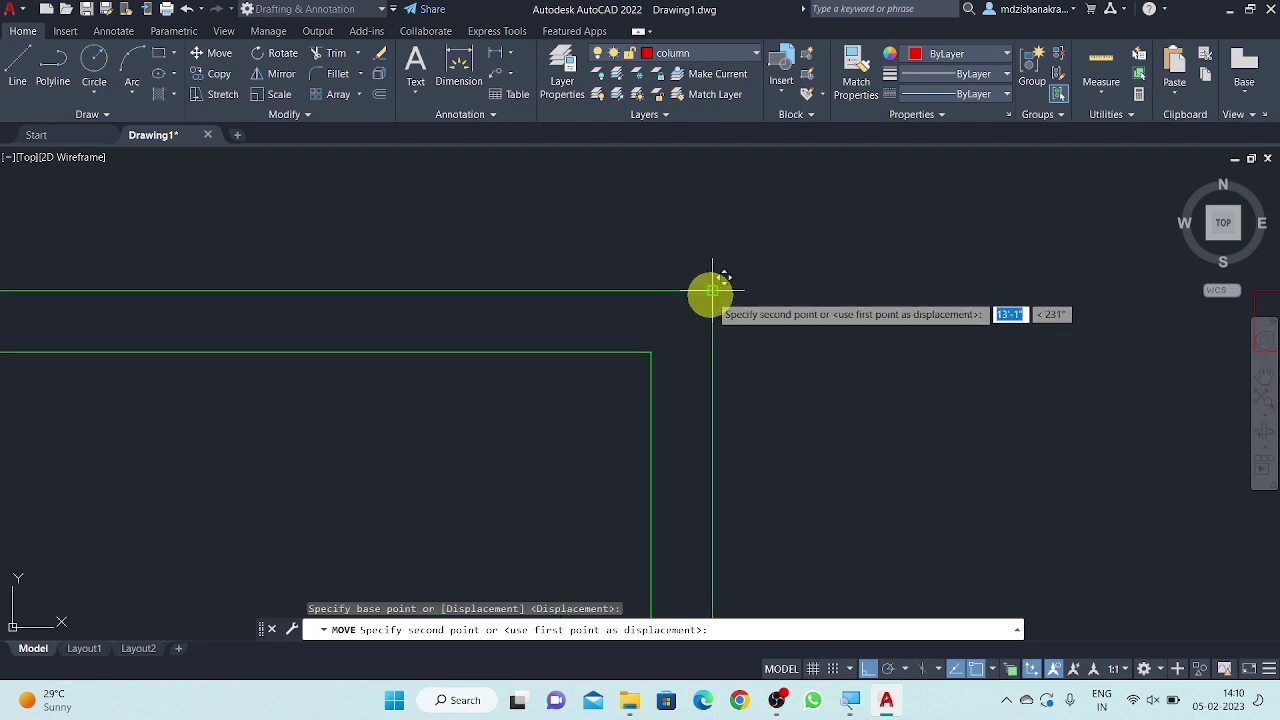
pyautogui.click(712, 291)
pyautogui.scroll(2, 776, 306)
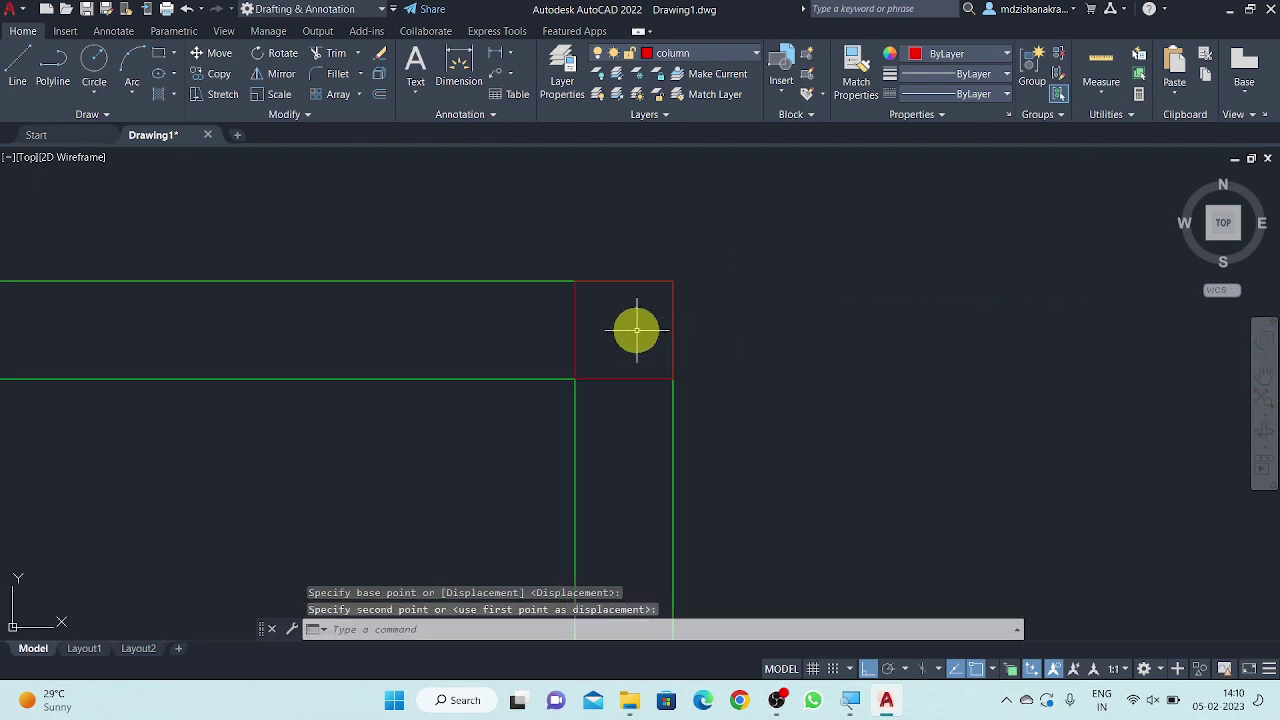
# - Copy the corner column to the middle partition junction on the top wall
pyautogui.moveTo(637, 330); pyautogui.dragTo(551, 326)
pyautogui.rightClick(523, 326)
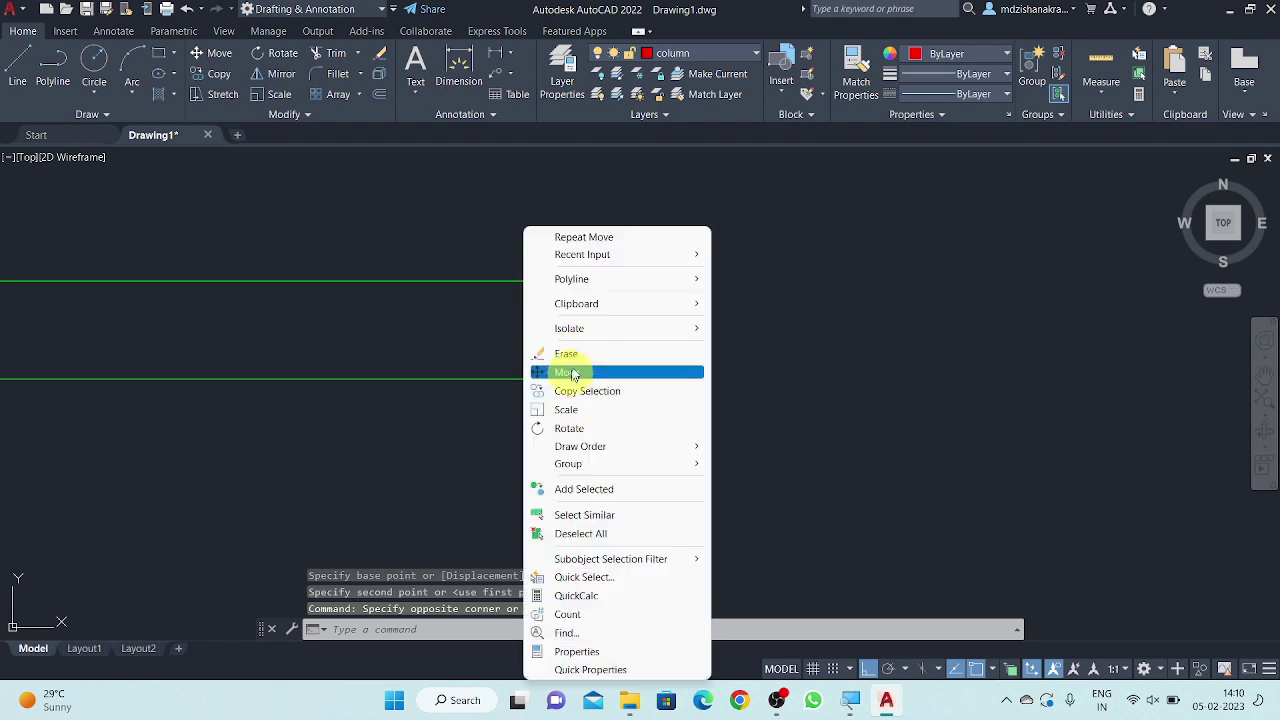
pyautogui.click(587, 391)
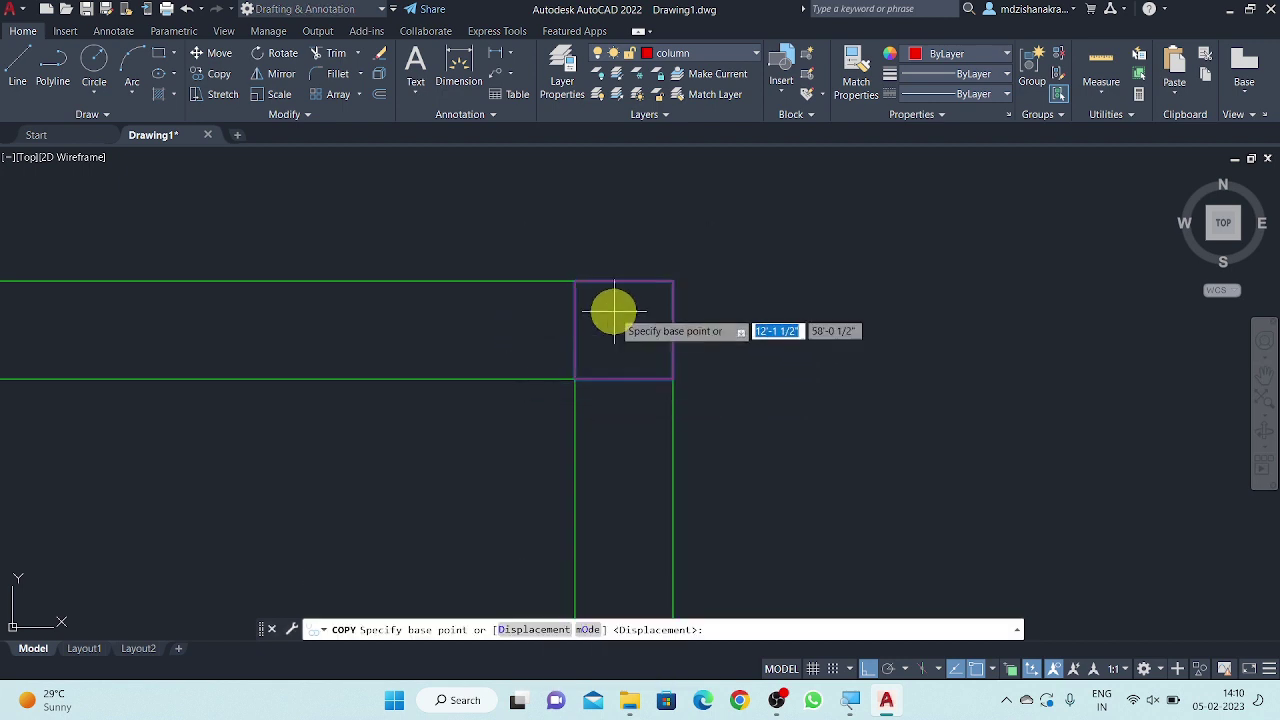
pyautogui.click(624, 281)
pyautogui.scroll(-5, 743, 264)
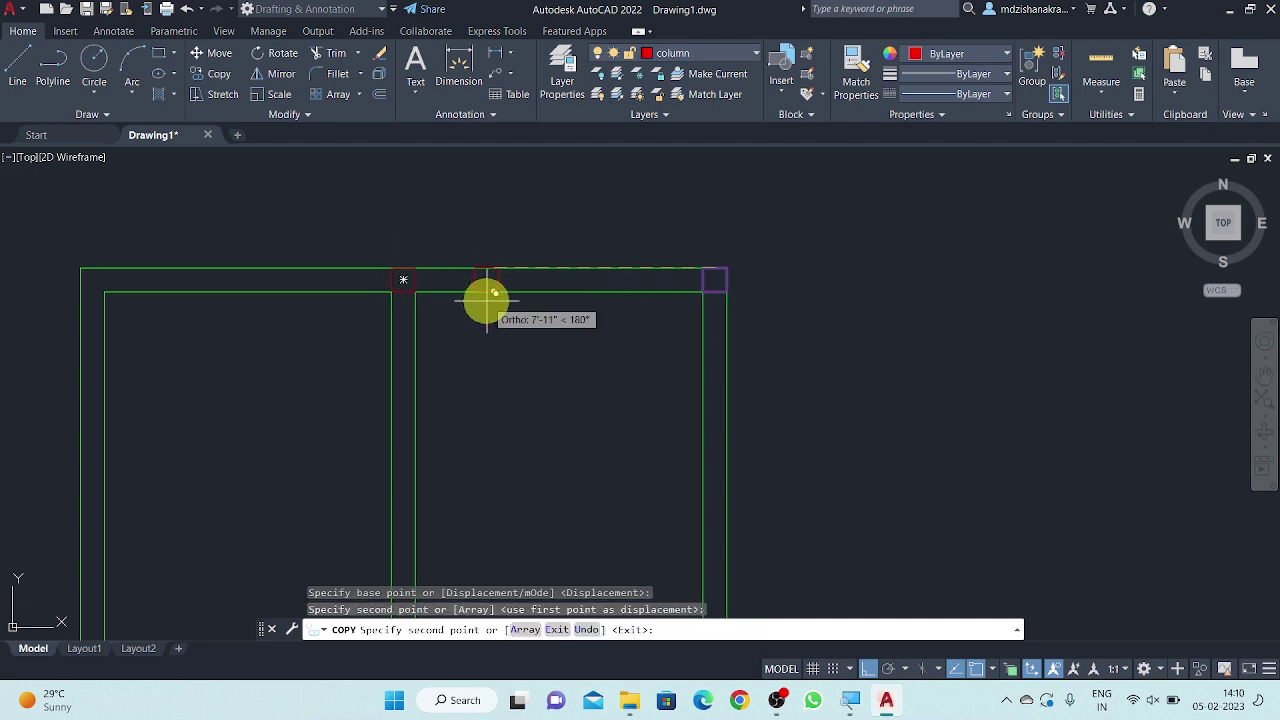
pyautogui.click(400, 283)
pyautogui.press('Escape')
# - Copy the middle column to the top wall's left corner
pyautogui.scroll(3, 395, 282)
pyautogui.scroll(2, 388, 280)
pyautogui.click(419, 268)
pyautogui.click(317, 286)
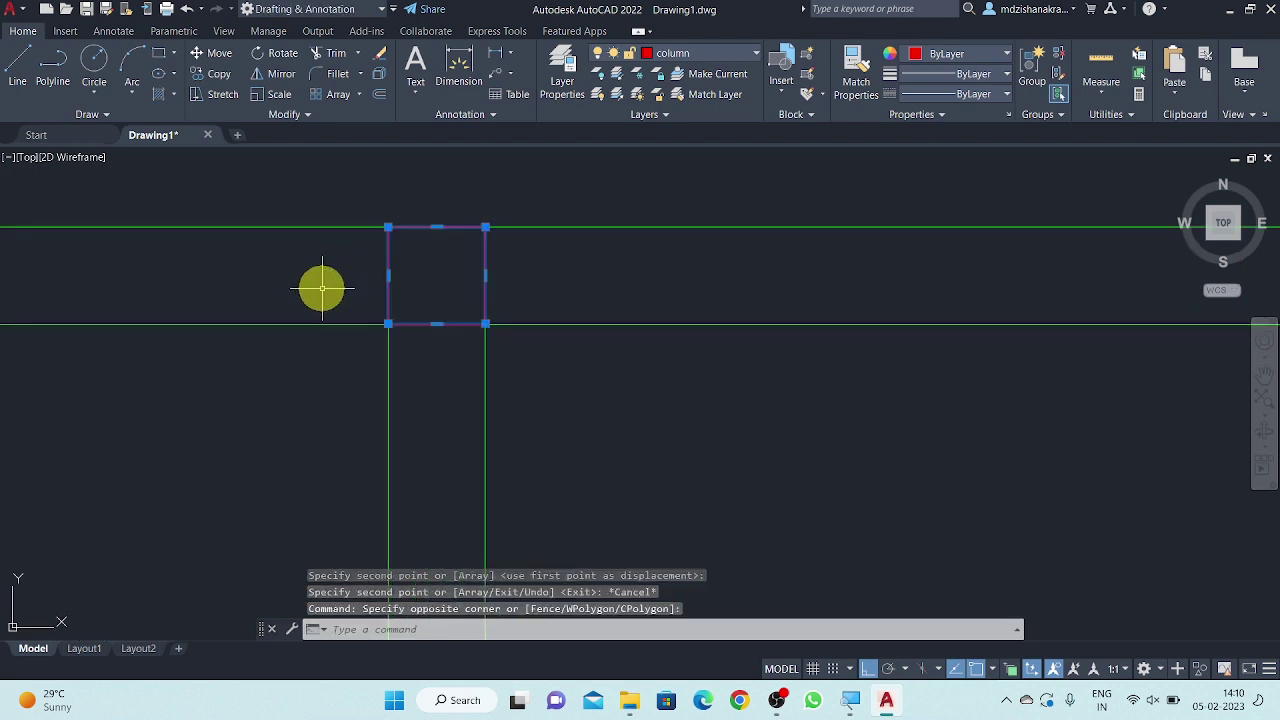
pyautogui.rightClick(320, 286)
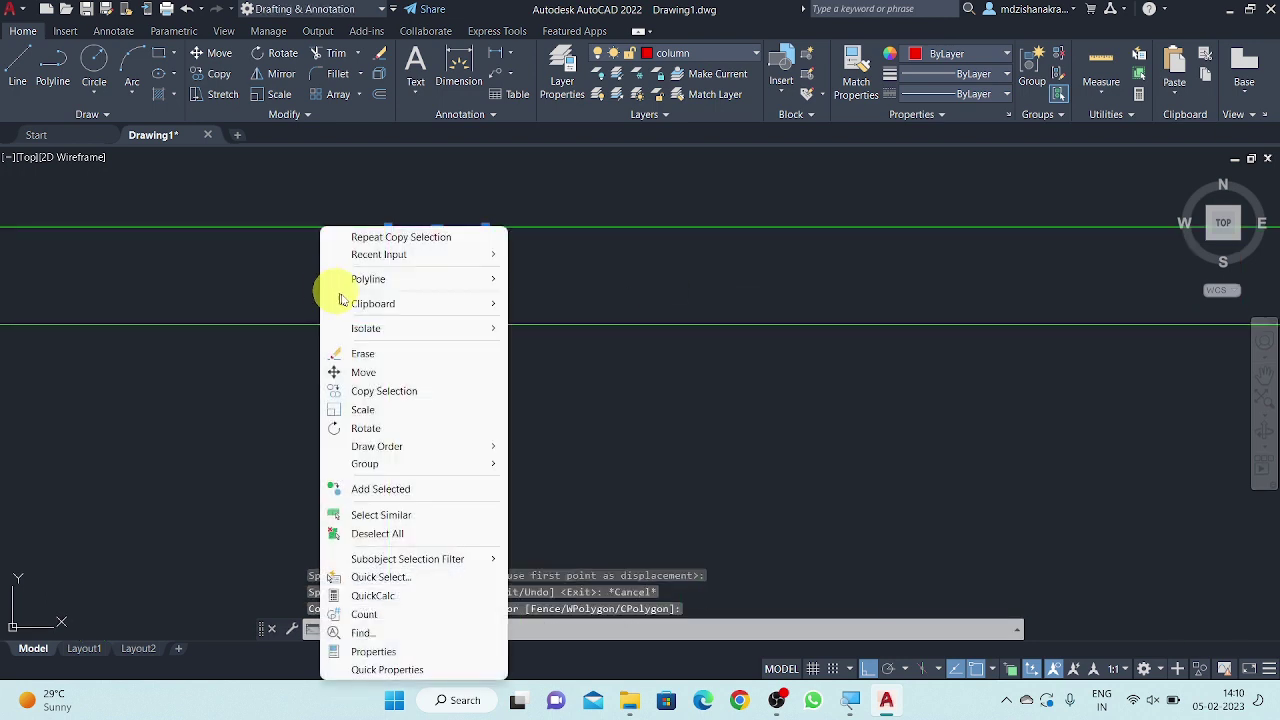
pyautogui.click(382, 390)
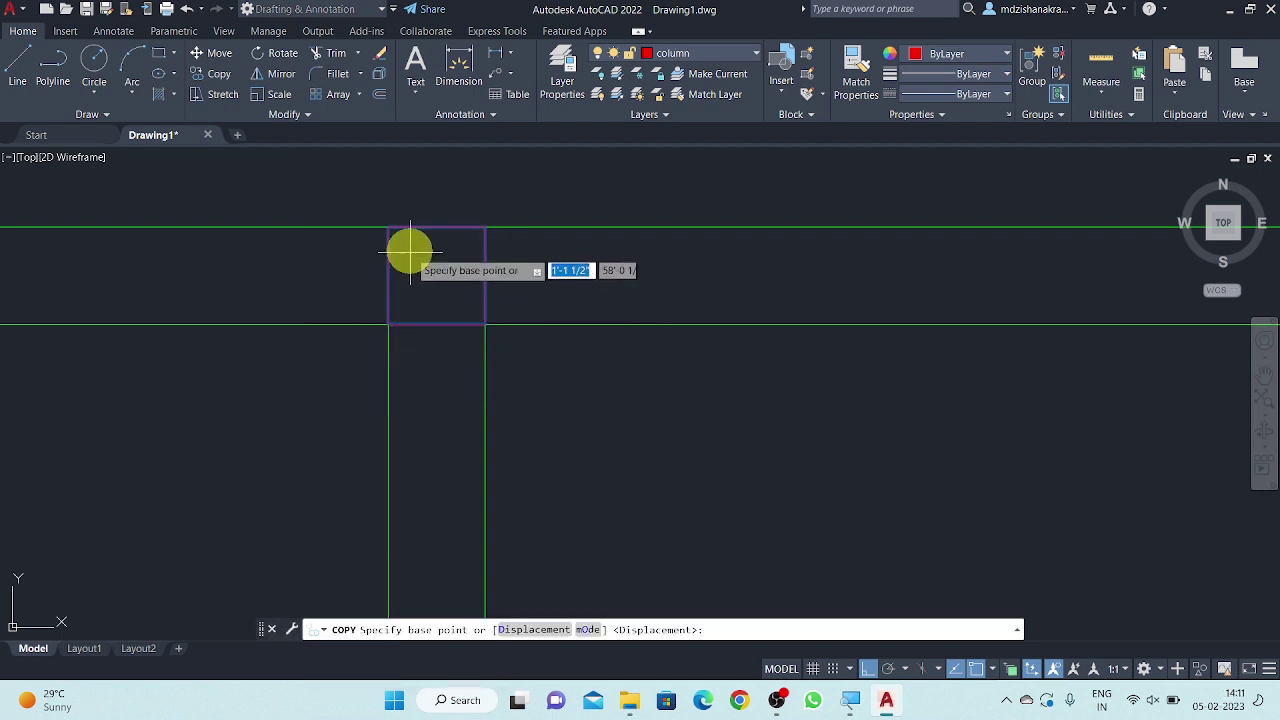
pyautogui.click(387, 225)
pyautogui.scroll(-3, 391, 230)
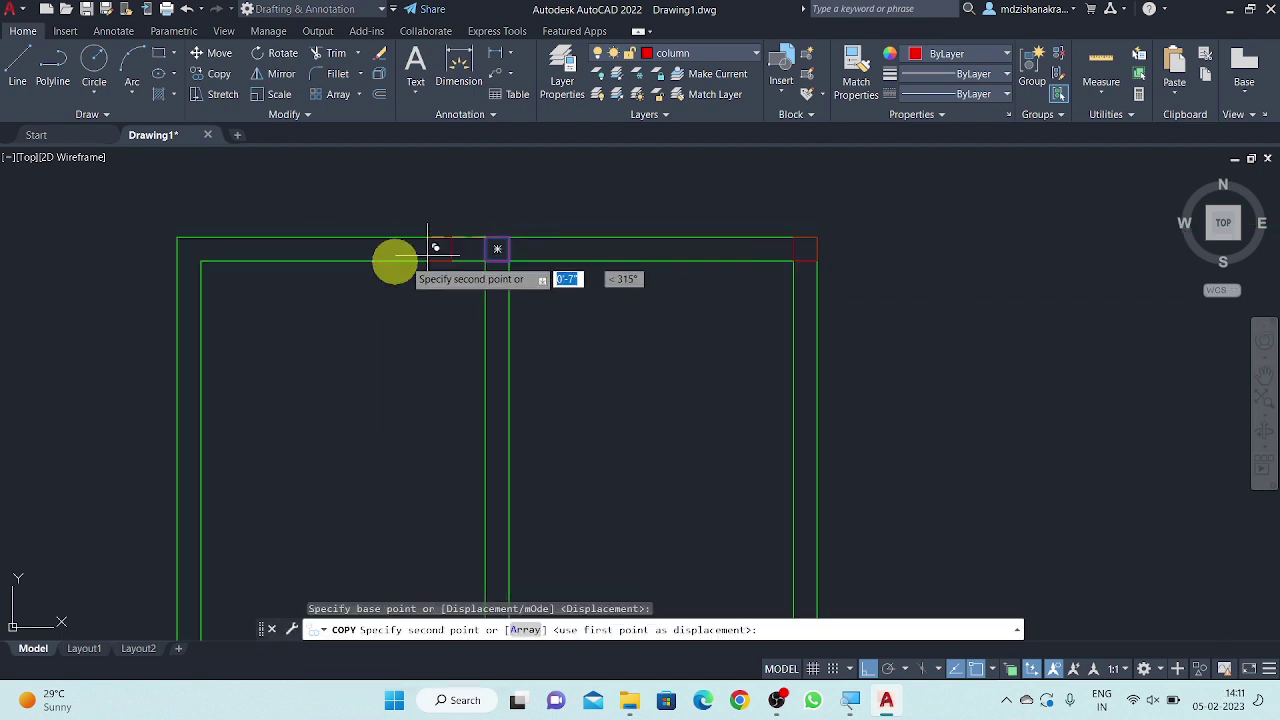
pyautogui.scroll(3, 200, 237)
pyautogui.click(160, 242)
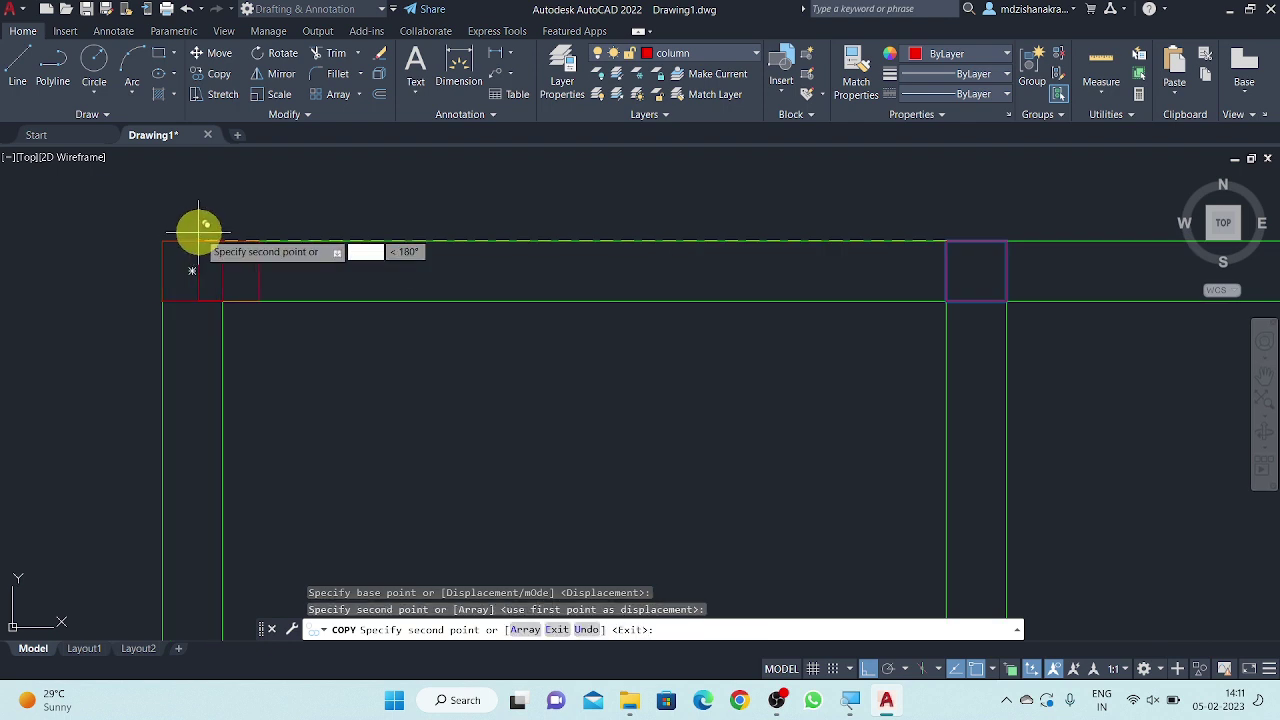
pyautogui.press('Escape')
pyautogui.scroll(-5, 245, 205)
pyautogui.scroll(-2, 400, 340)
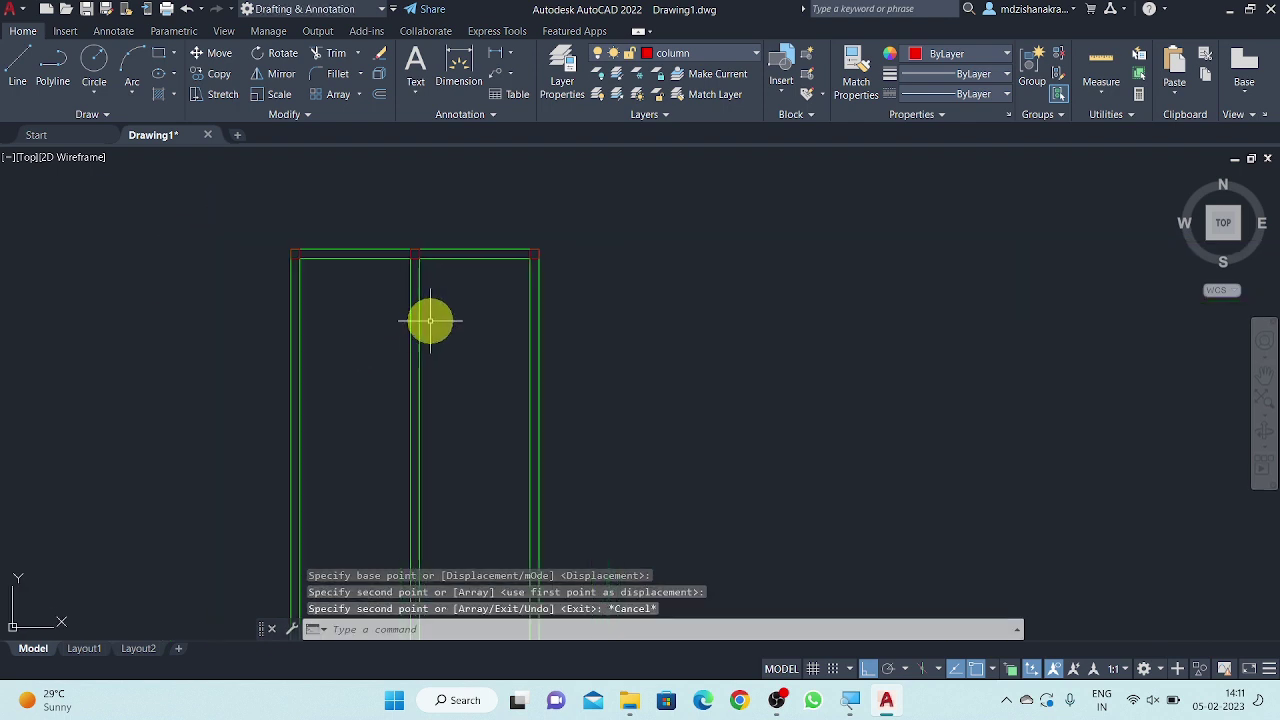
# - Select the left, middle and right column squares of the top row
pyautogui.scroll(-2, 451, 340)
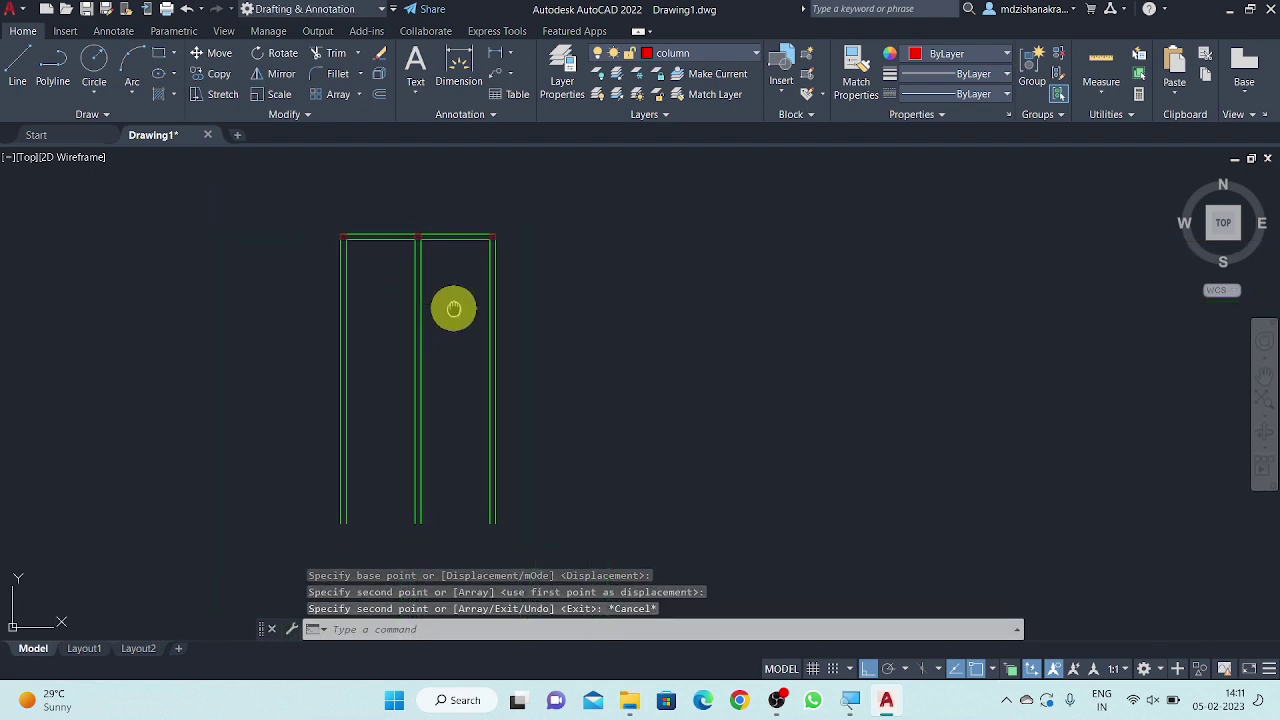
pyautogui.moveTo(451, 306); pyautogui.dragTo(563, 283, button='middle')
pyautogui.scroll(5, 558, 220)
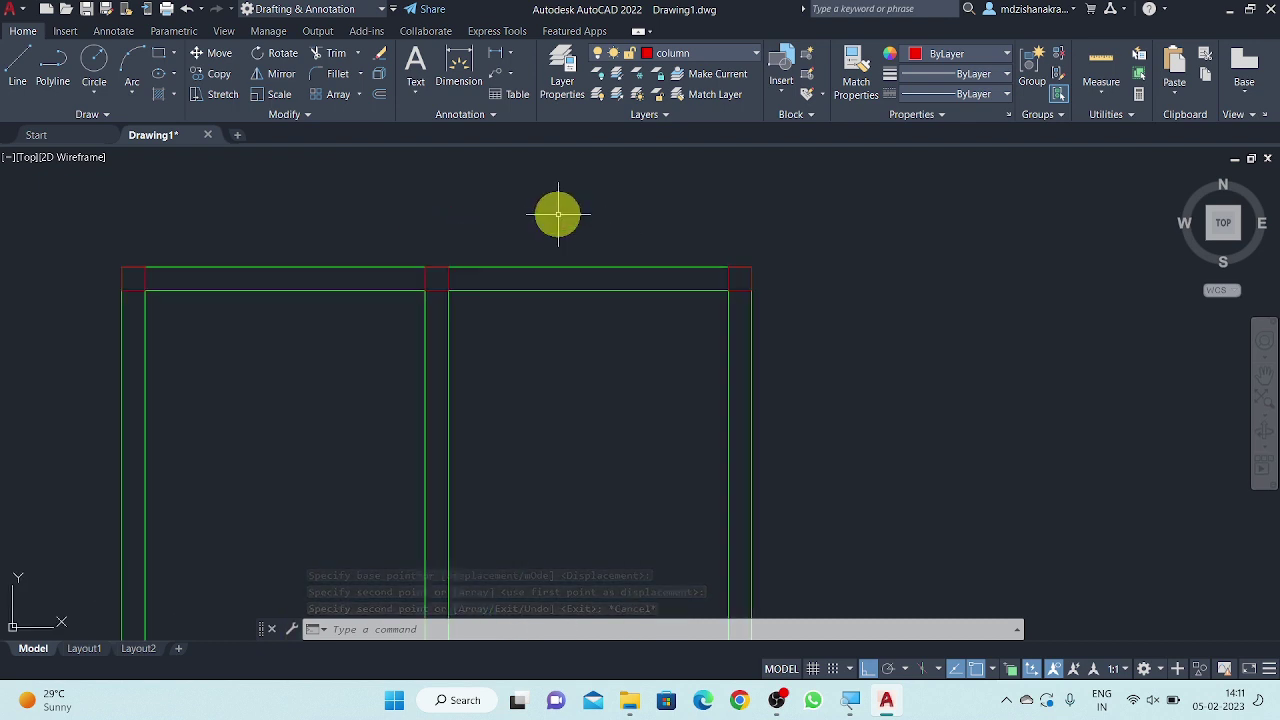
pyautogui.moveTo(541, 215); pyautogui.dragTo(548, 218, button='middle')
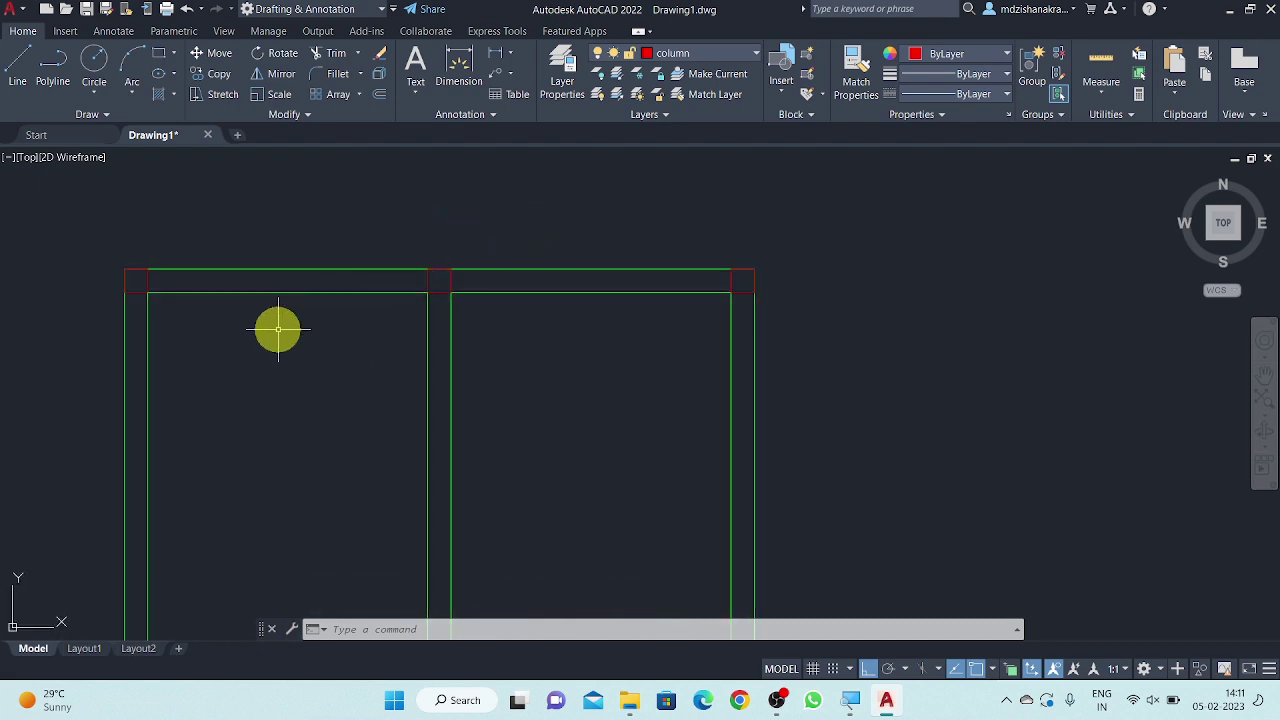
pyautogui.scroll(4, 137, 285)
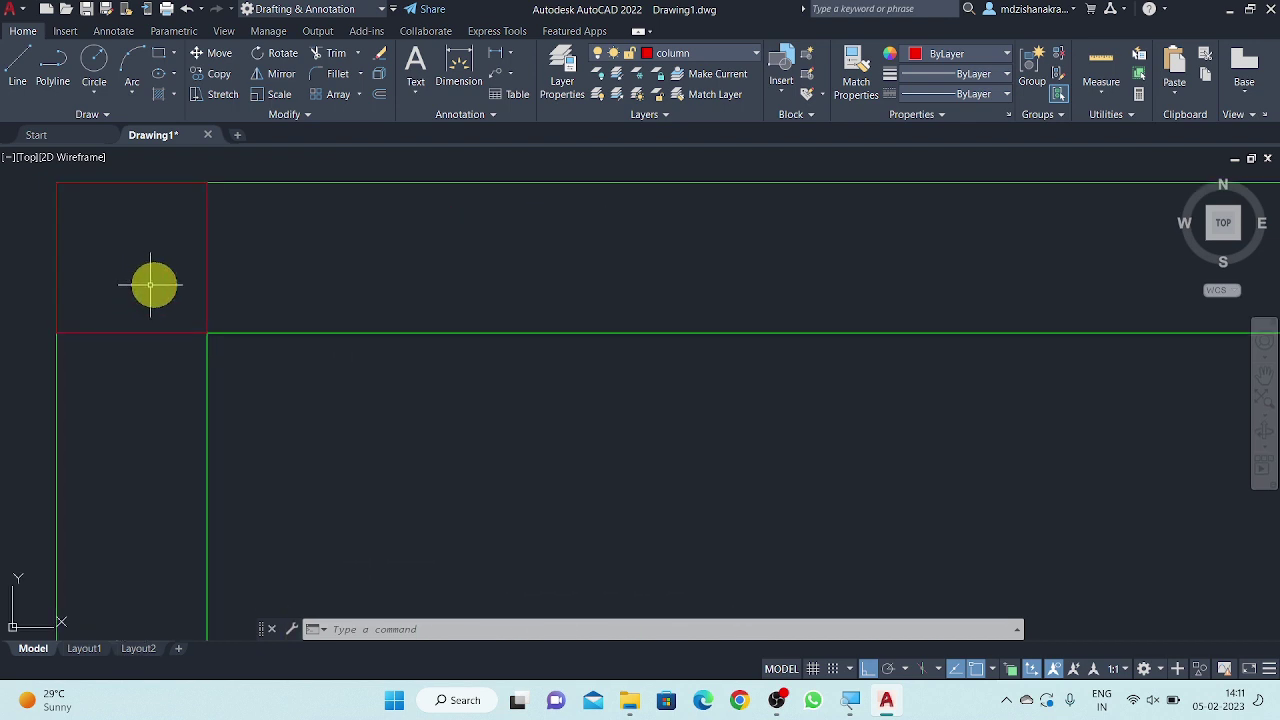
pyautogui.click(204, 271)
pyautogui.scroll(-7, 123, 286)
pyautogui.scroll(3, 351, 286)
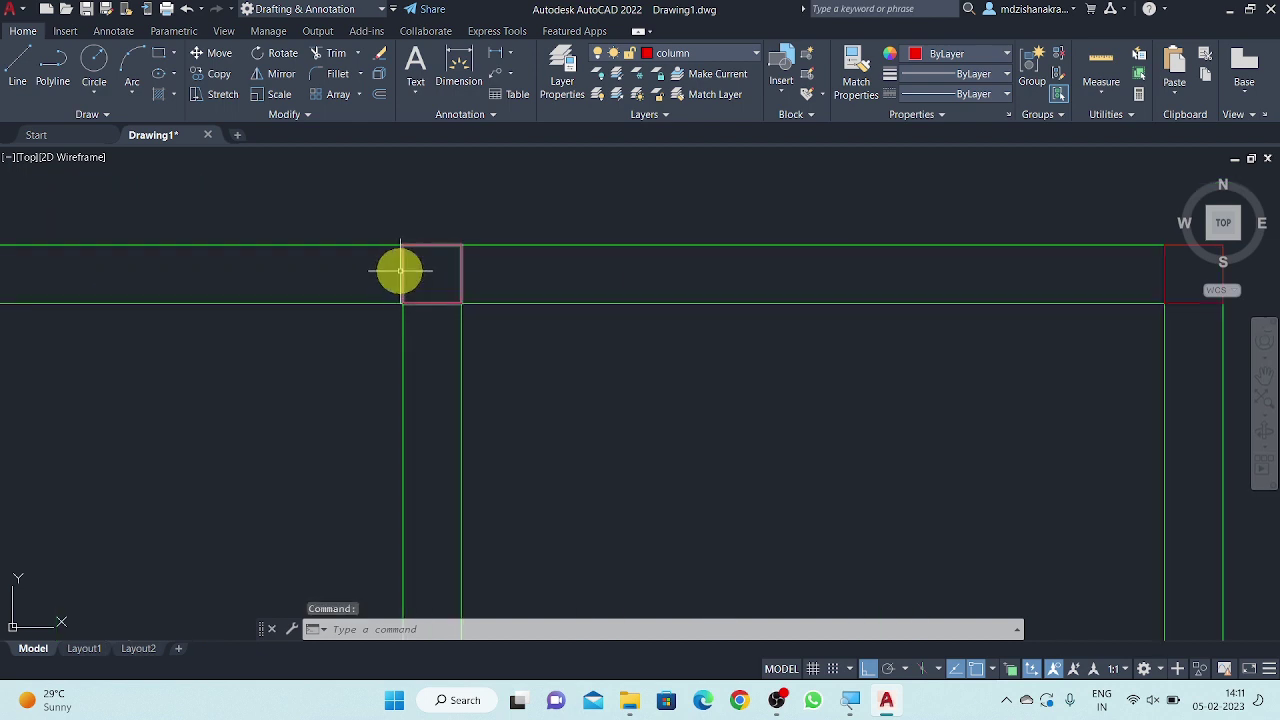
pyautogui.click(400, 271)
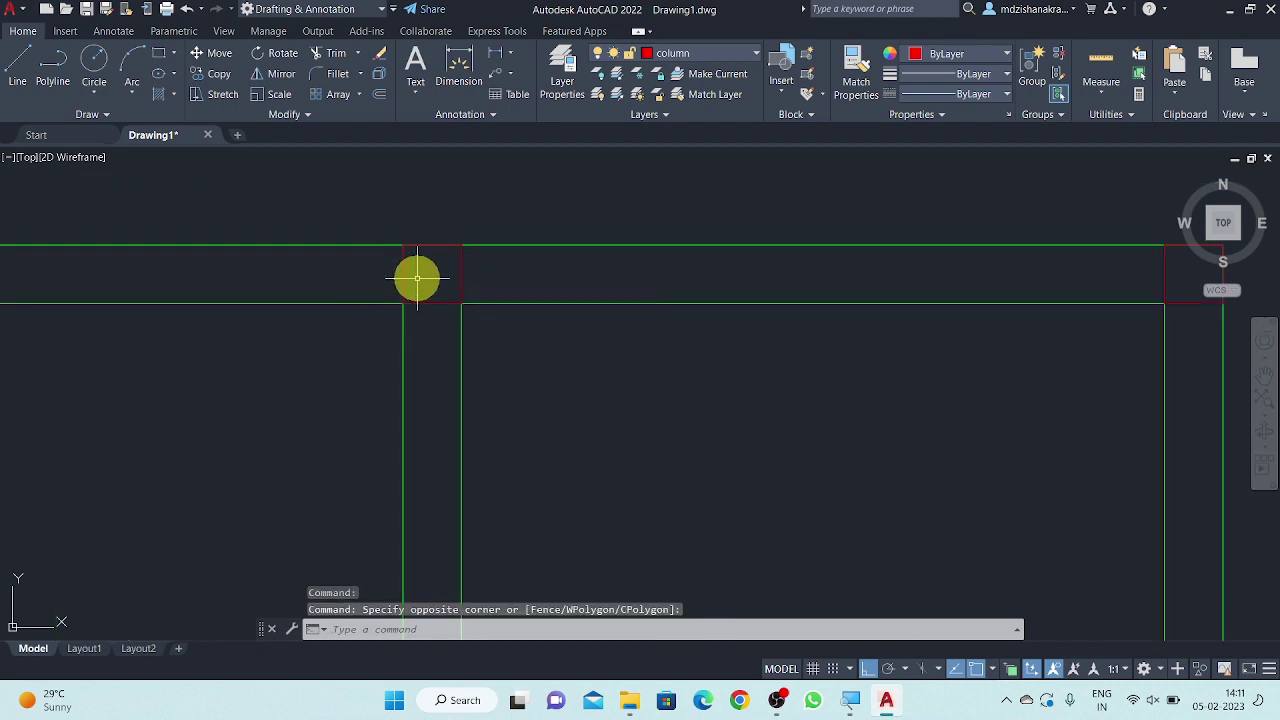
pyautogui.click(354, 274)
pyautogui.scroll(-5, 429, 270)
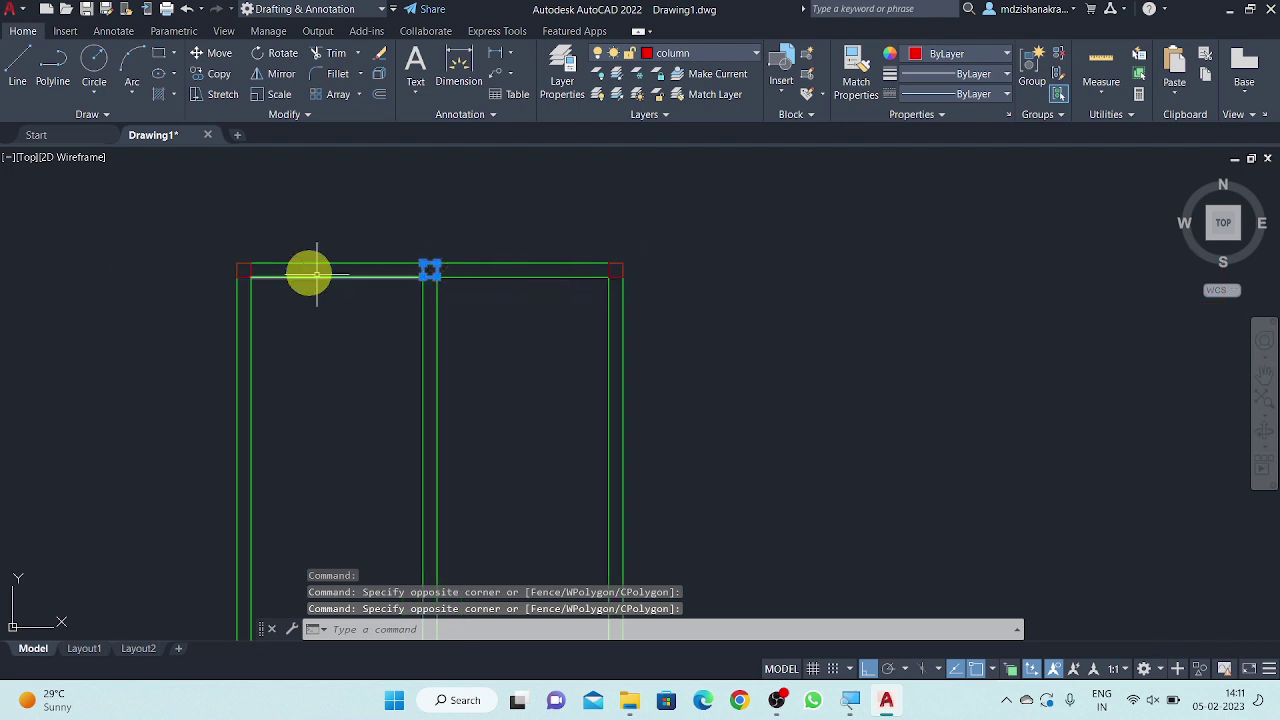
pyautogui.scroll(4, 237, 274)
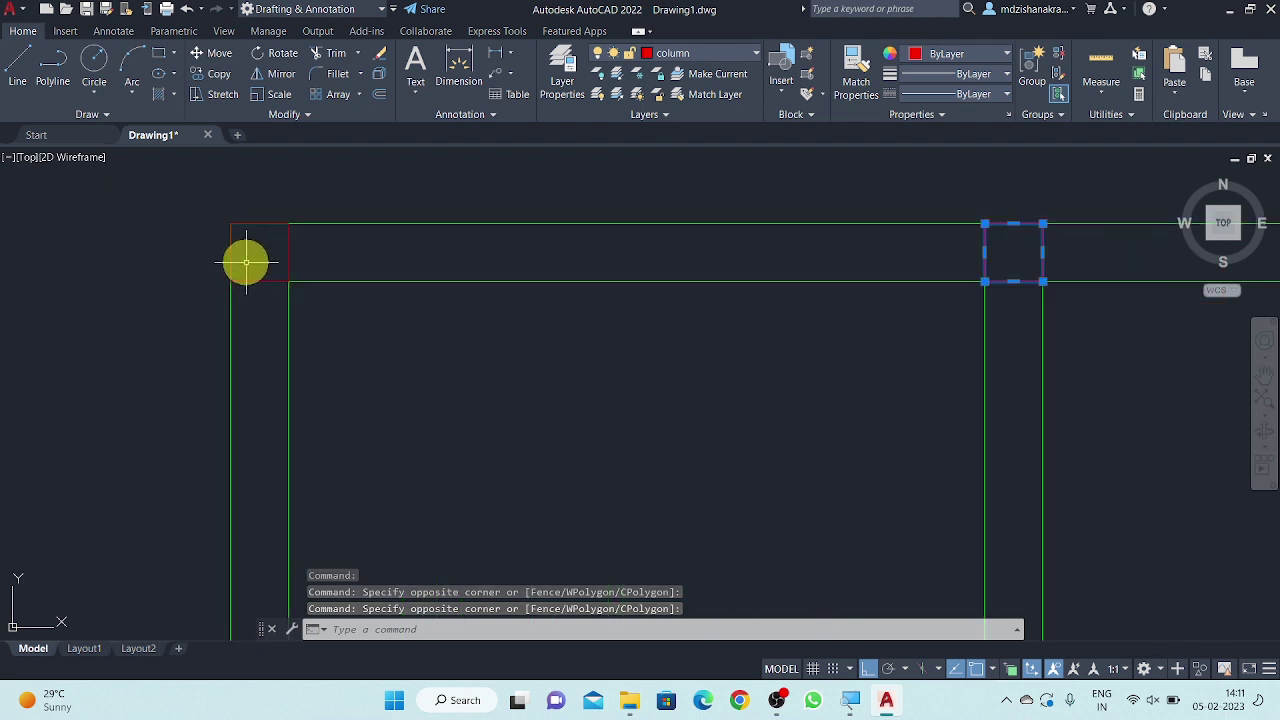
pyautogui.click(231, 252)
pyautogui.scroll(-3, 425, 300)
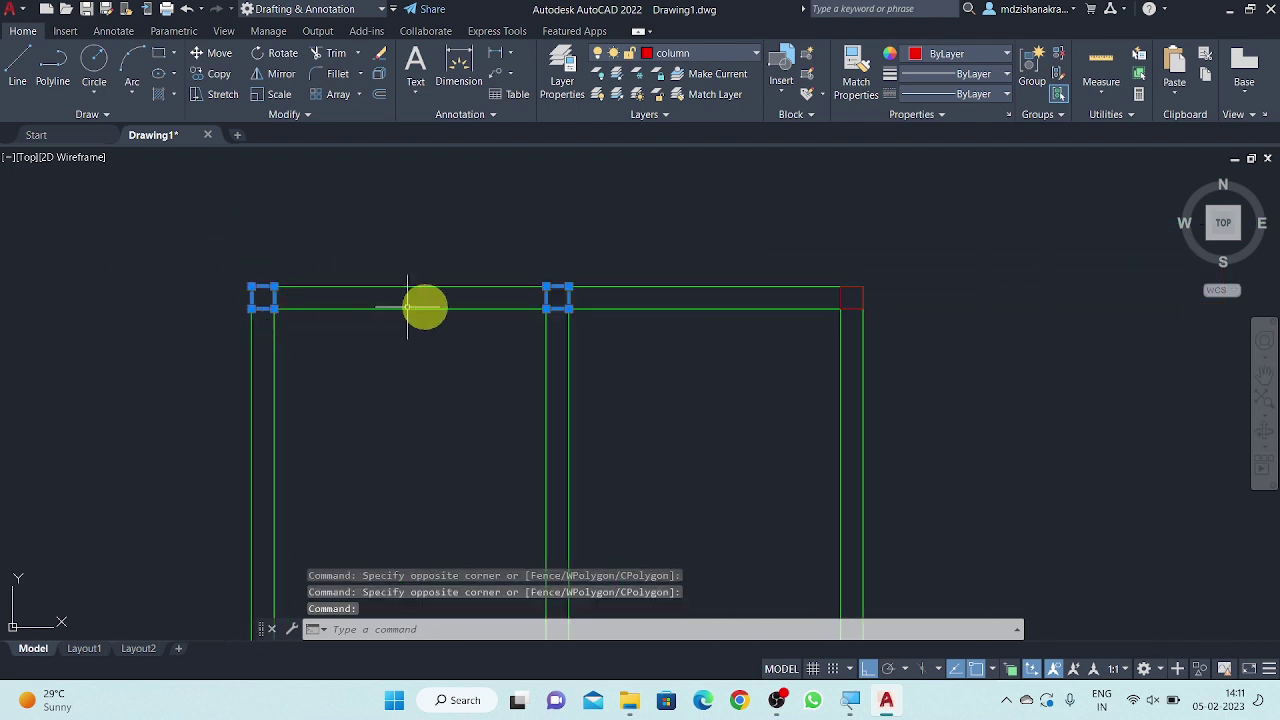
pyautogui.scroll(4, 842, 307)
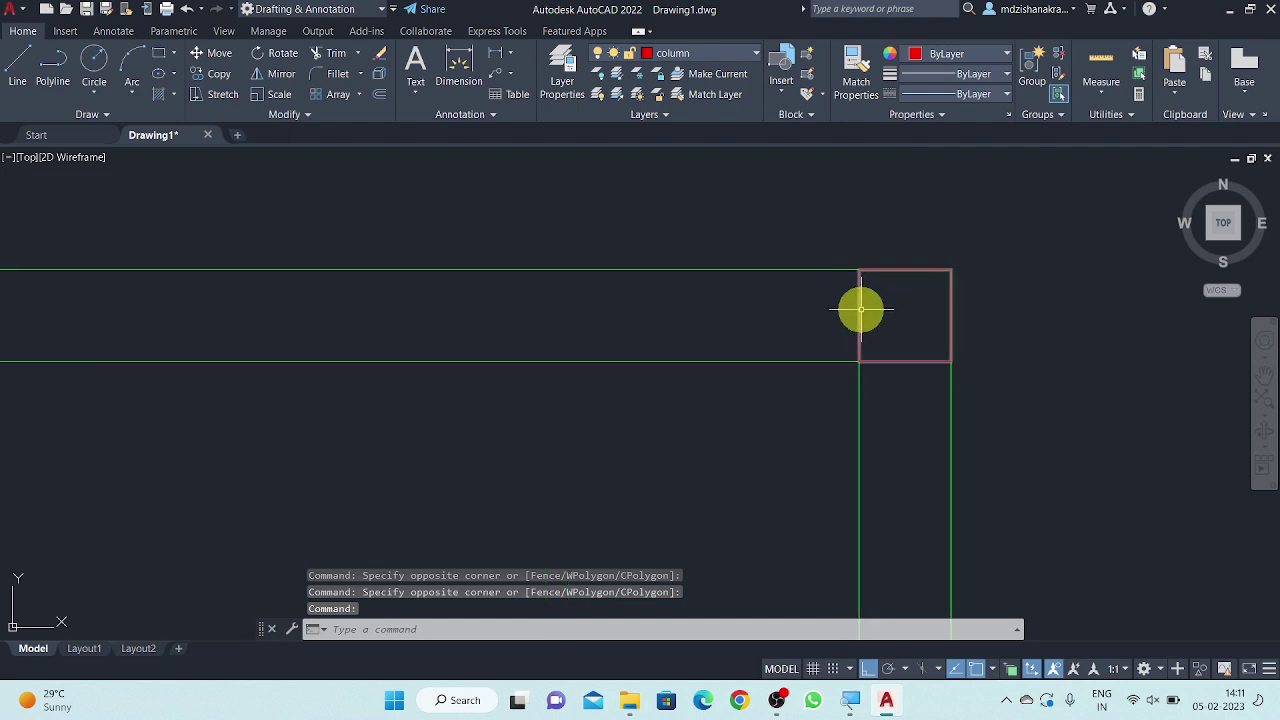
pyautogui.click(861, 310)
pyautogui.scroll(-3, 630, 300)
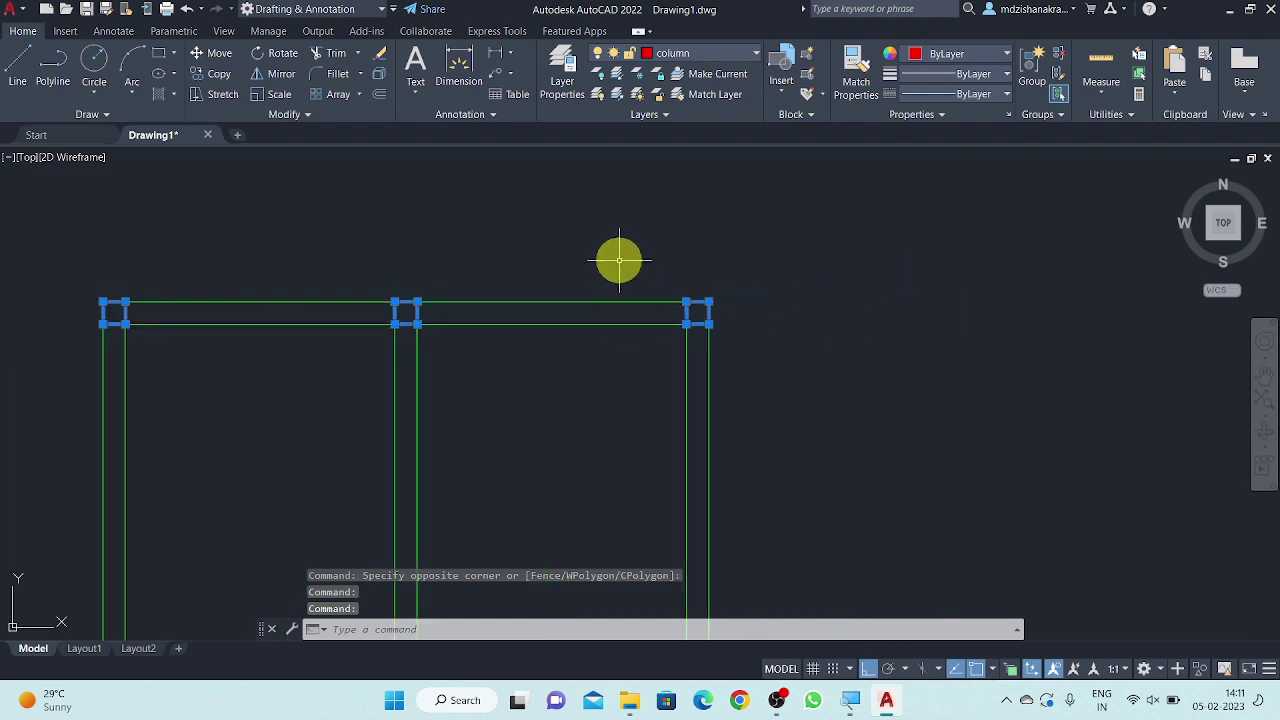
# - Copy the three selected columns 10' straight down to form a second row
pyautogui.write('co')
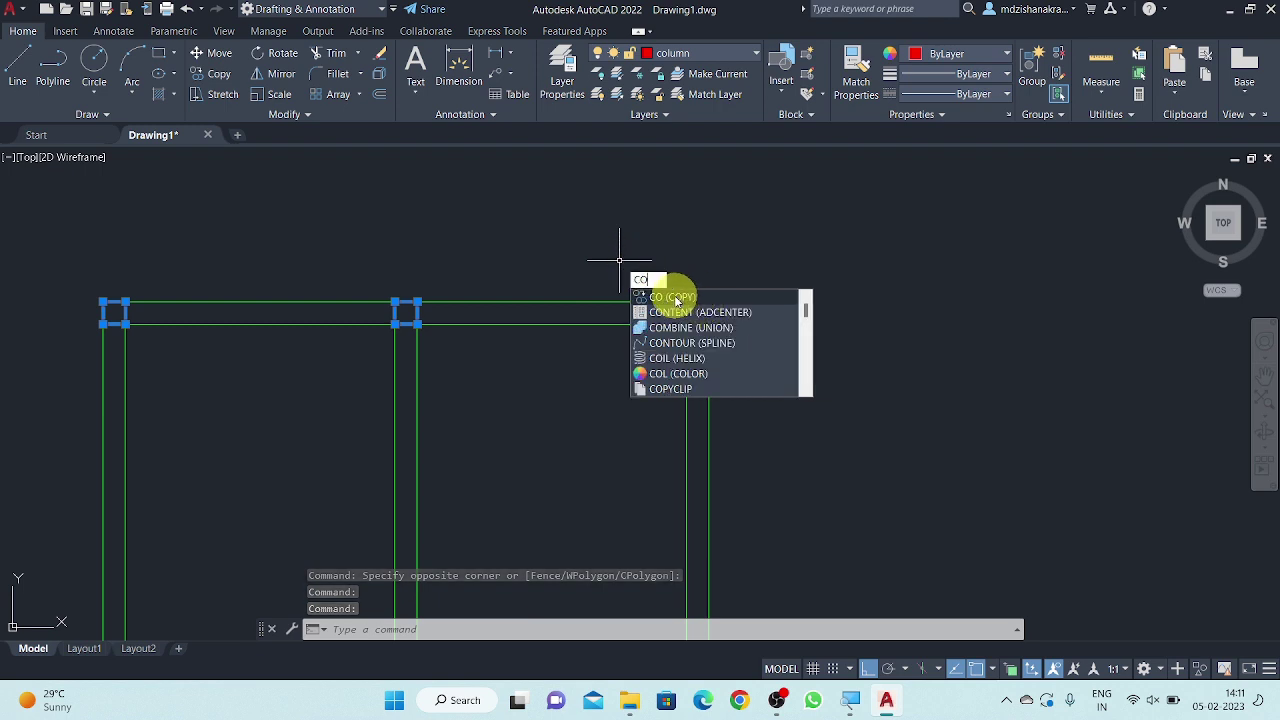
pyautogui.click(680, 297)
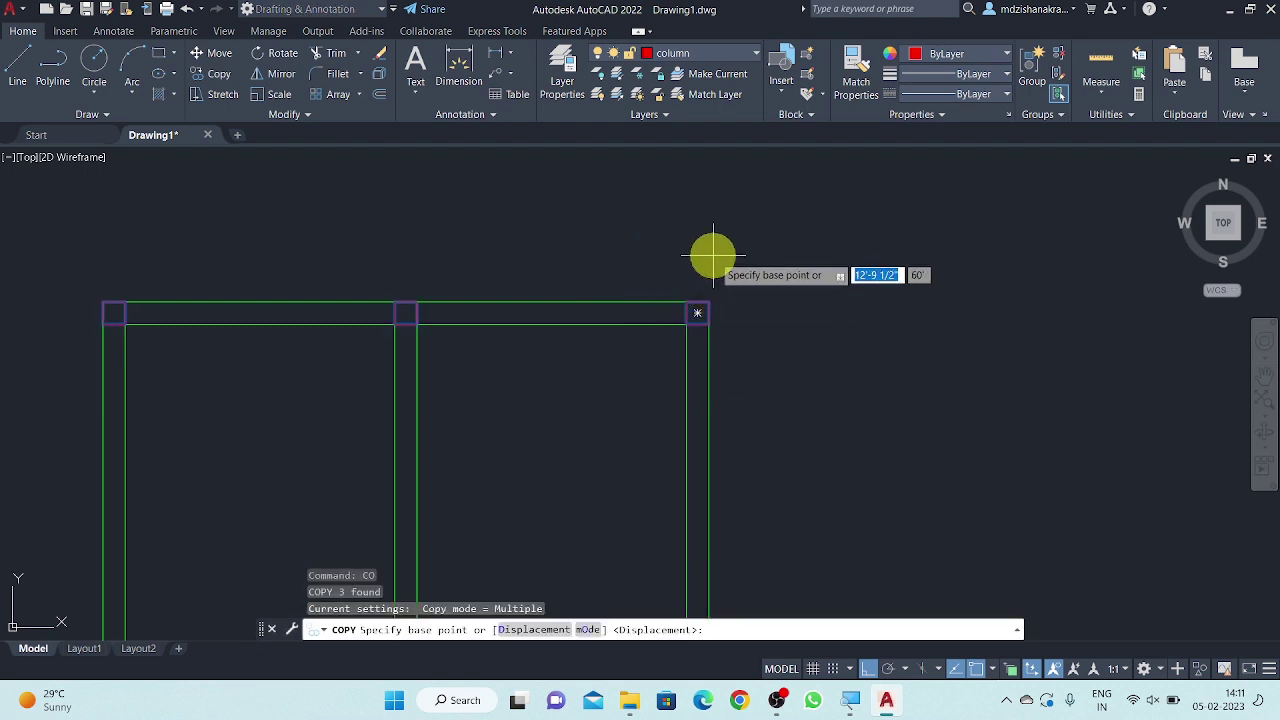
pyautogui.moveTo(711, 256); pyautogui.dragTo(716, 221, button='middle')
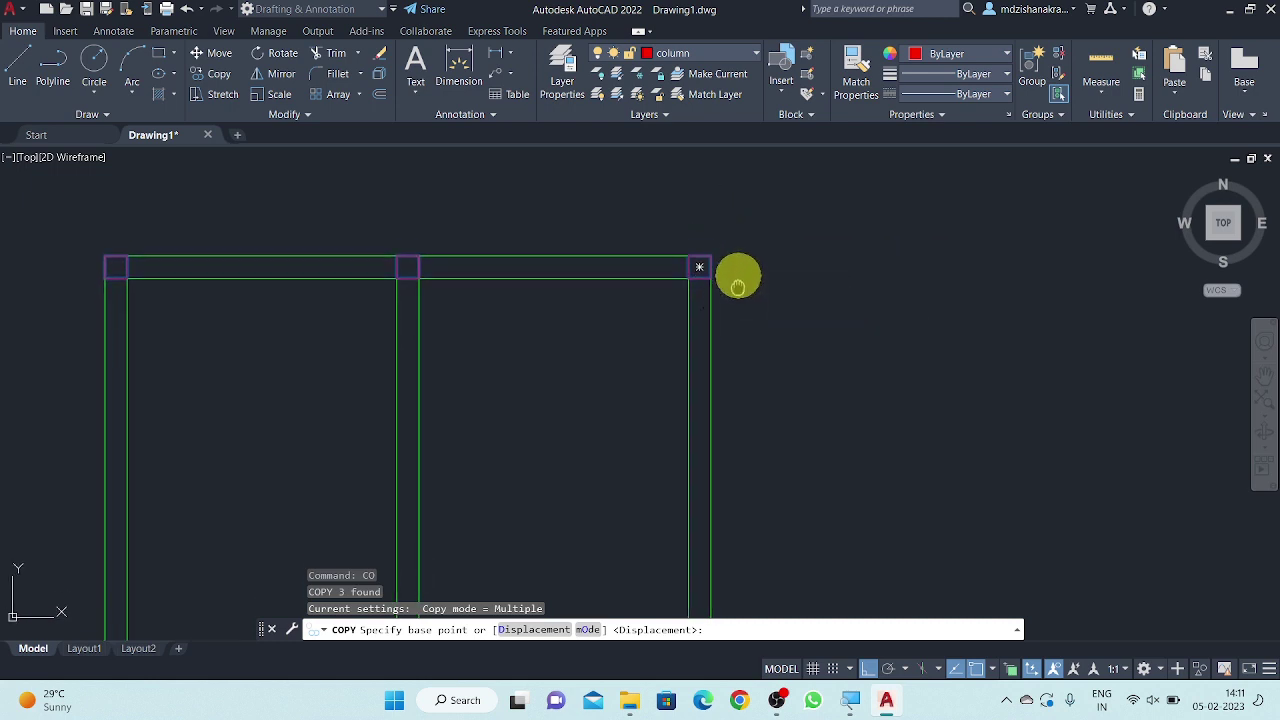
pyautogui.moveTo(737, 285)
pyautogui.mouseDown(button='middle')
pyautogui.moveTo(737, 272)
pyautogui.moveTo(748, 287)
pyautogui.mouseUp(button='middle')
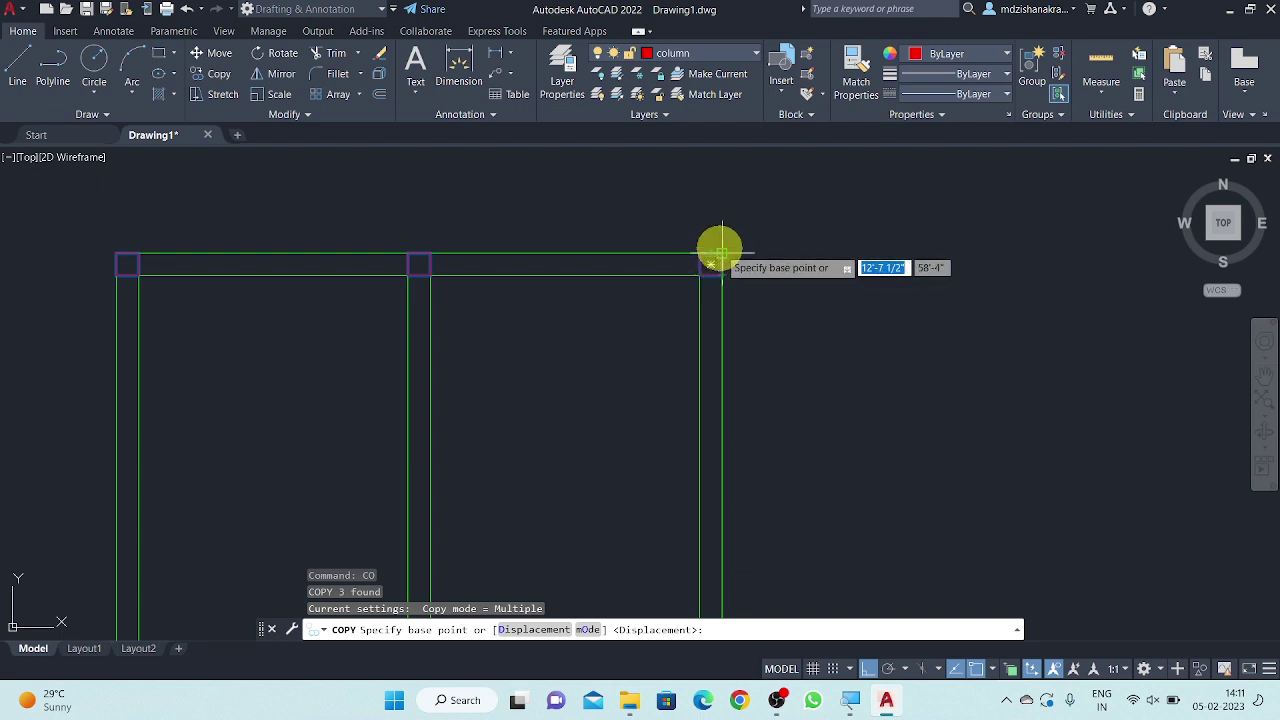
pyautogui.click(721, 272)
pyautogui.scroll(-5, 722, 266)
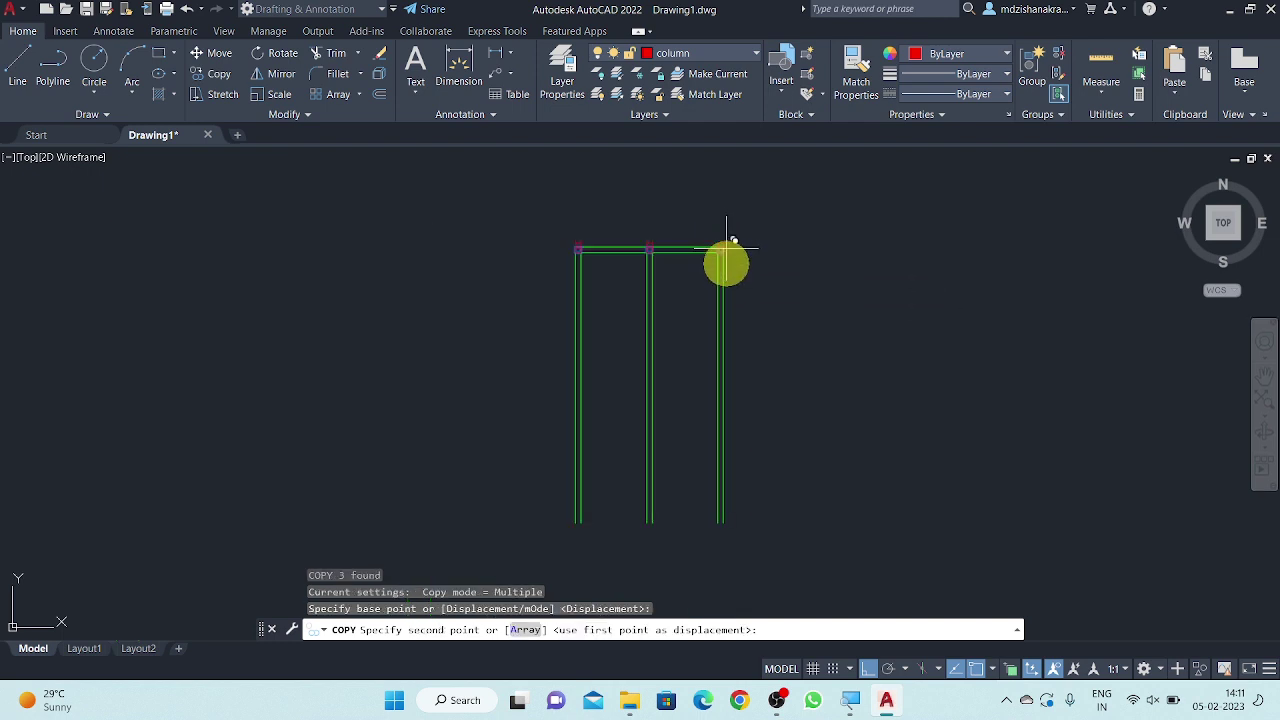
pyautogui.scroll(4, 707, 360)
pyautogui.moveTo(707, 360); pyautogui.dragTo(706, 454, button='middle')
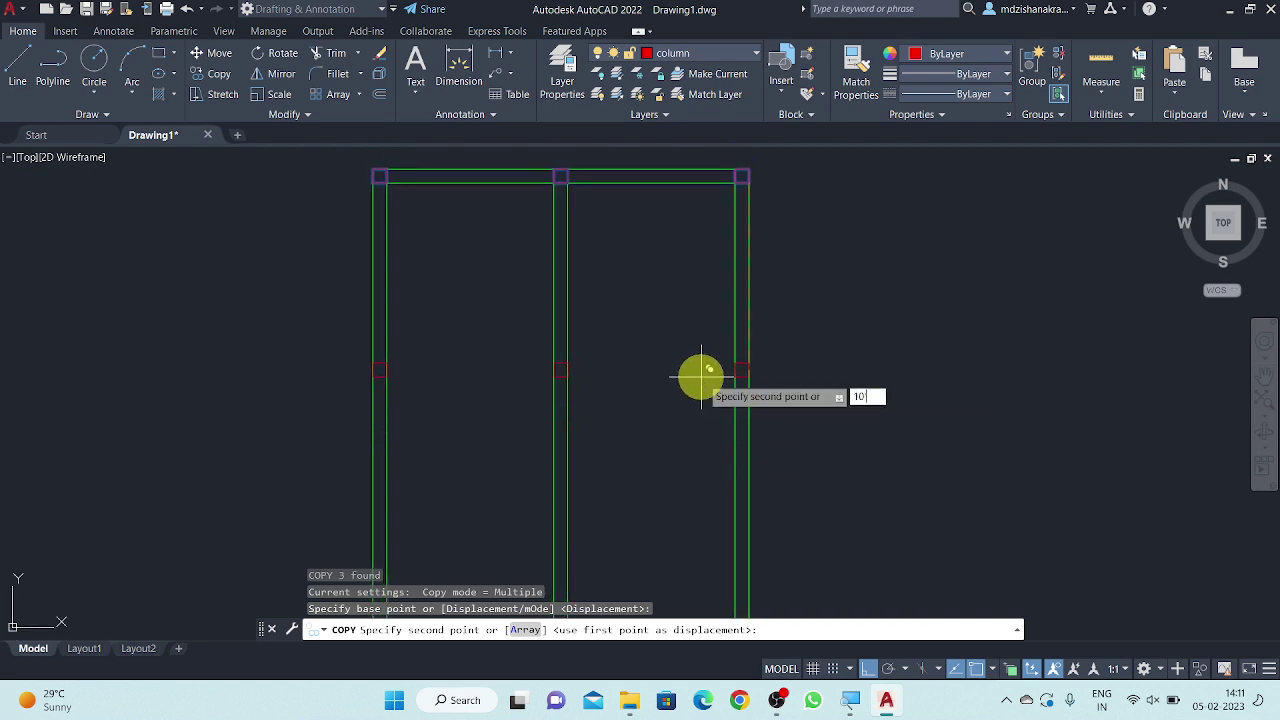
pyautogui.write("10'")
pyautogui.press('Return')
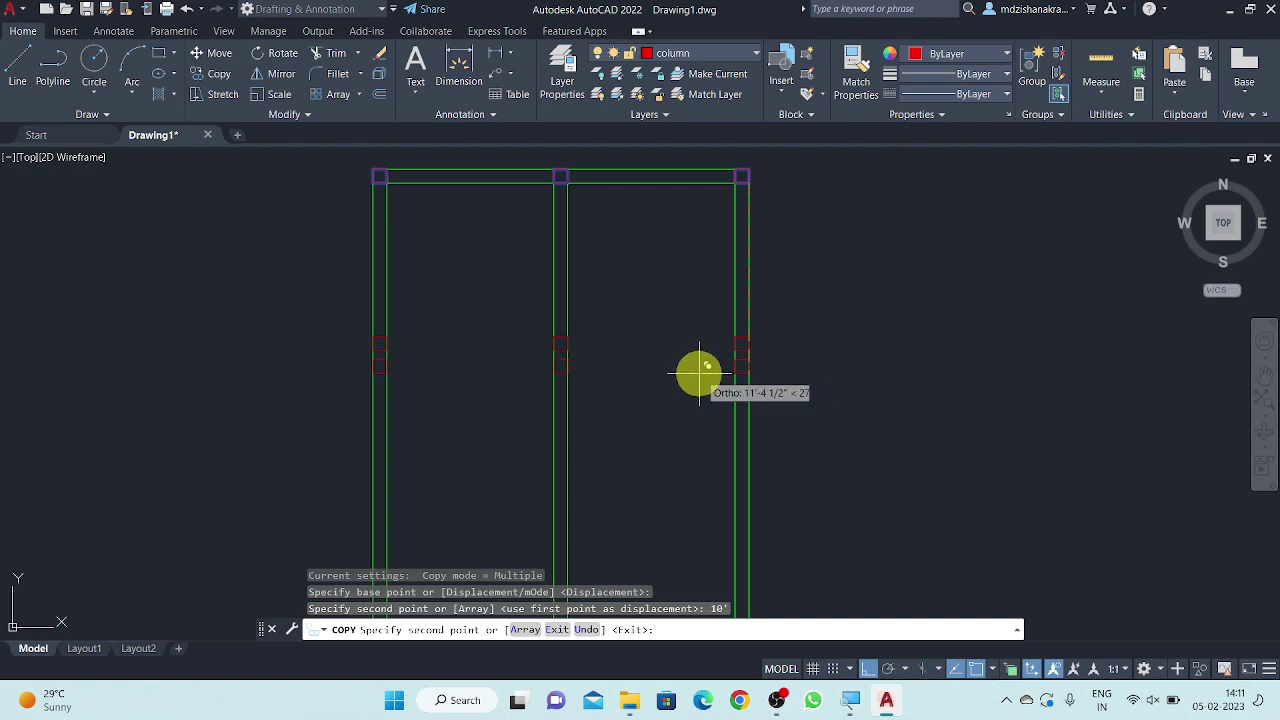
pyautogui.press('Escape')
pyautogui.moveTo(680, 247); pyautogui.dragTo(676, 268, button='middle')
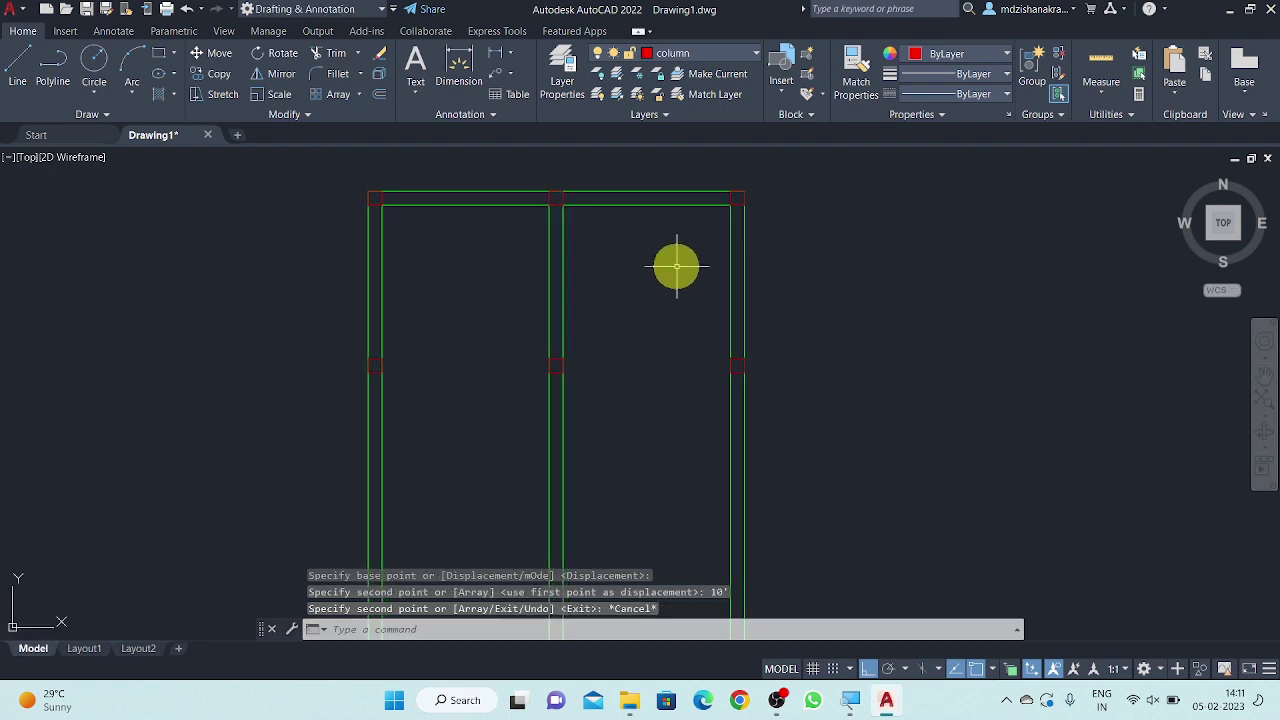
pyautogui.write('DLI')
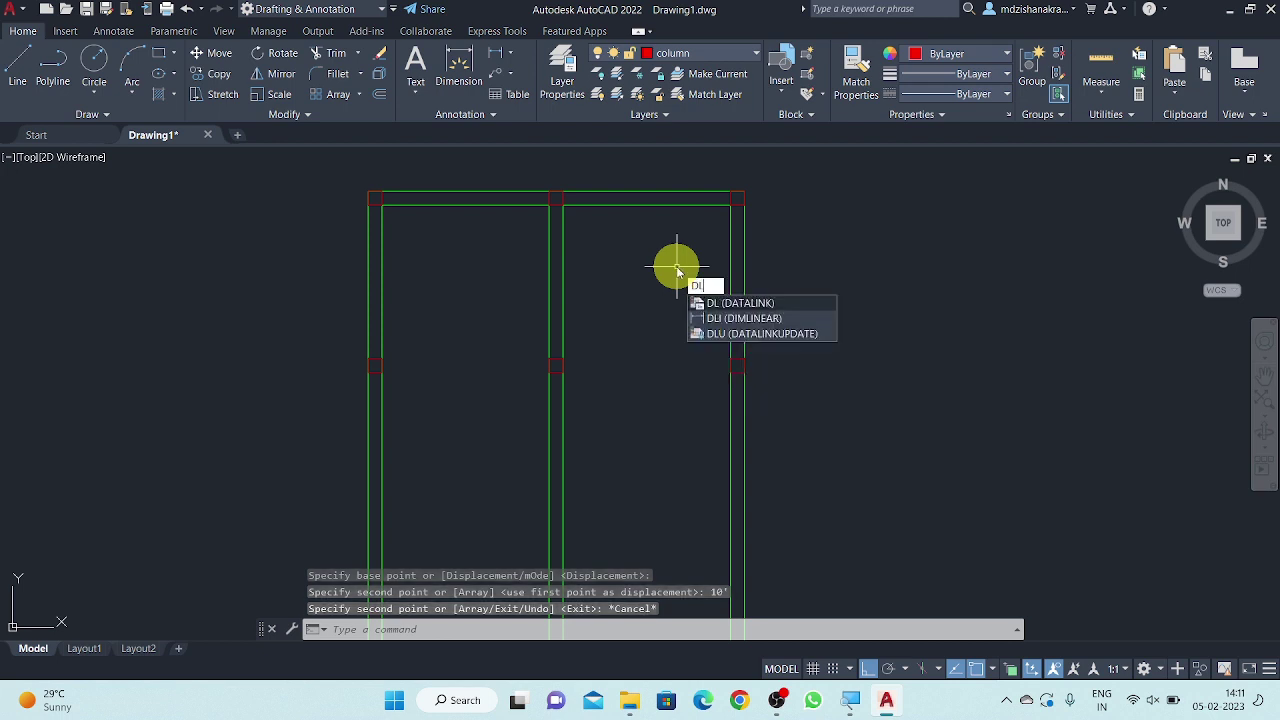
pyautogui.press('Return')
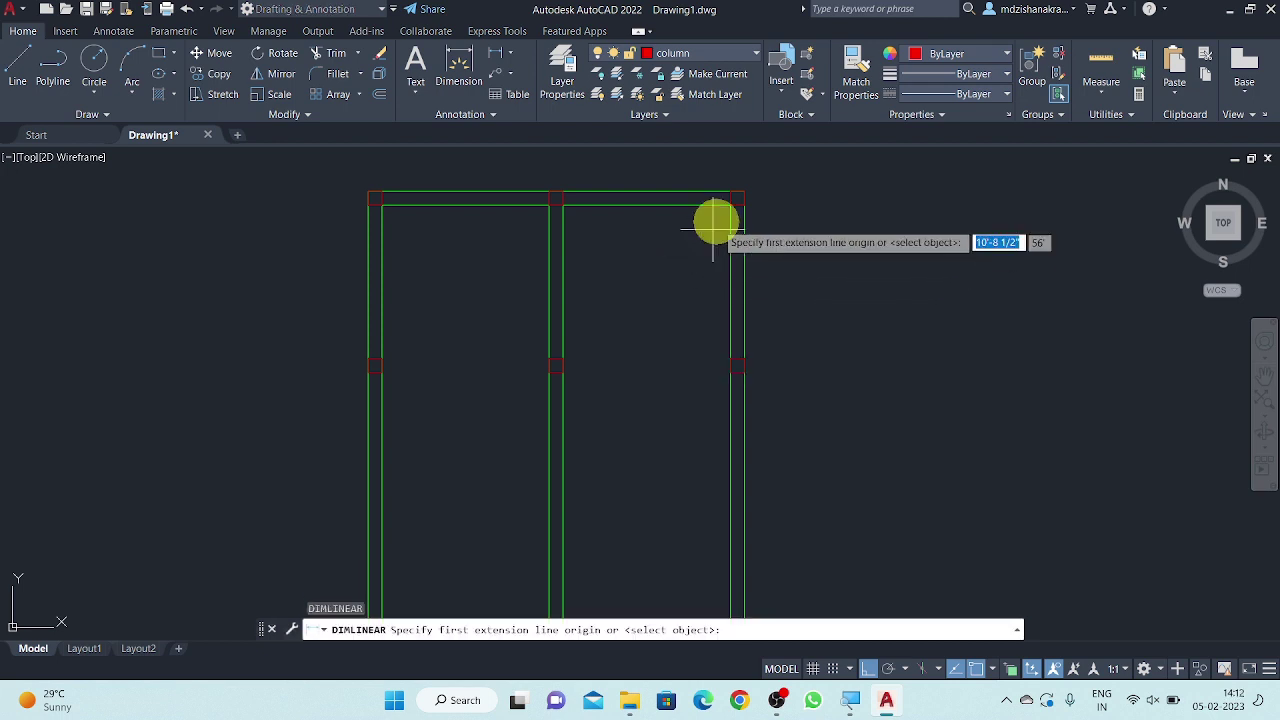
pyautogui.scroll(5, 714, 220)
pyautogui.click(731, 197)
pyautogui.scroll(-3, 733, 196)
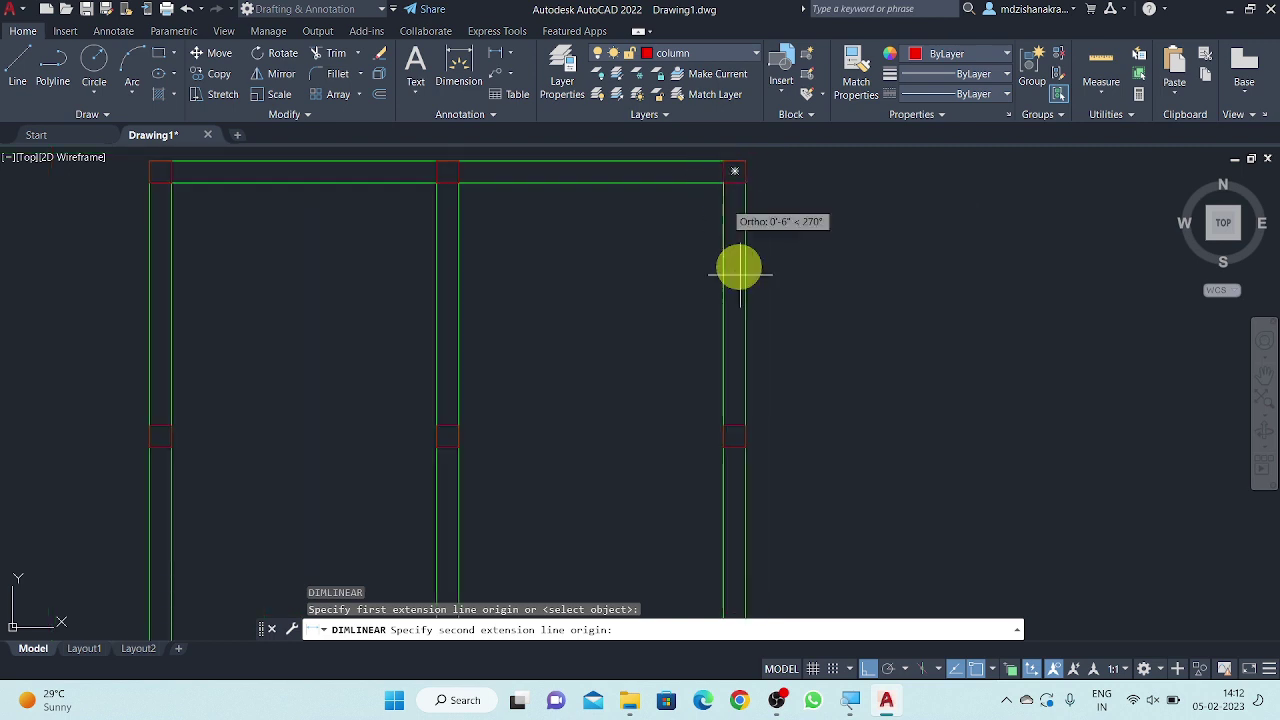
pyautogui.click(722, 427)
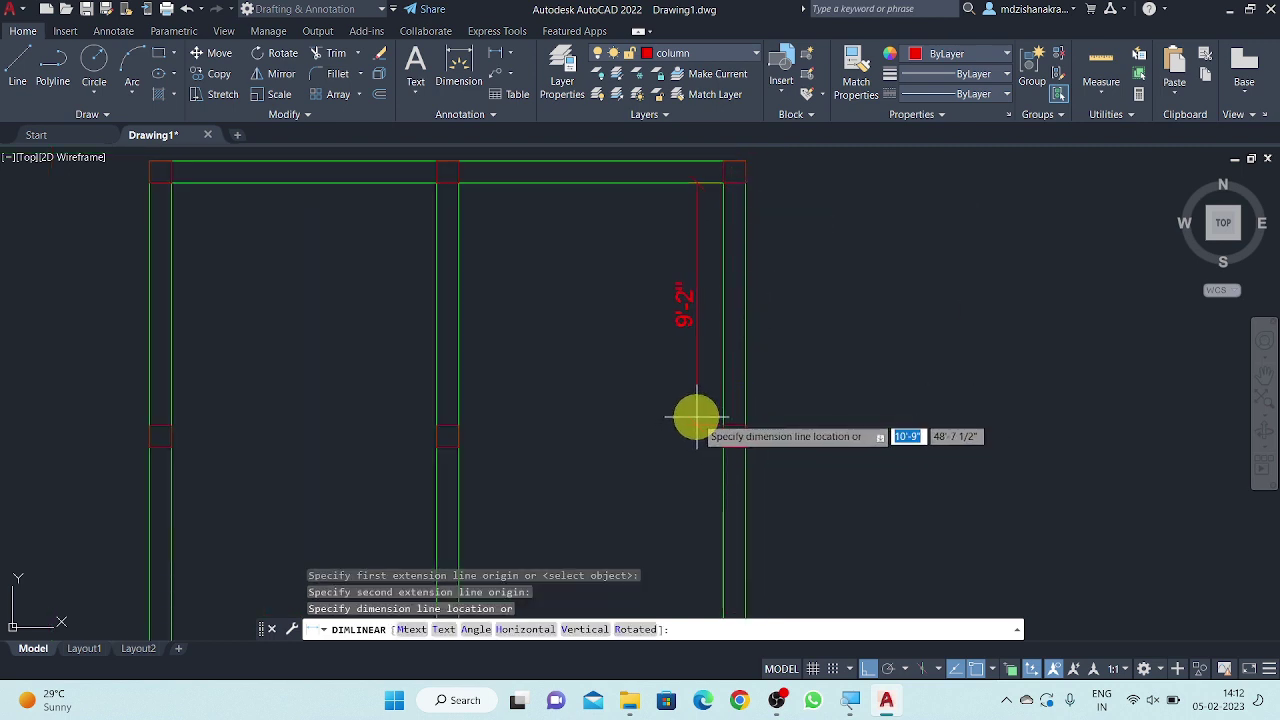
pyautogui.press('Escape')
pyautogui.scroll(2, 720, 200)
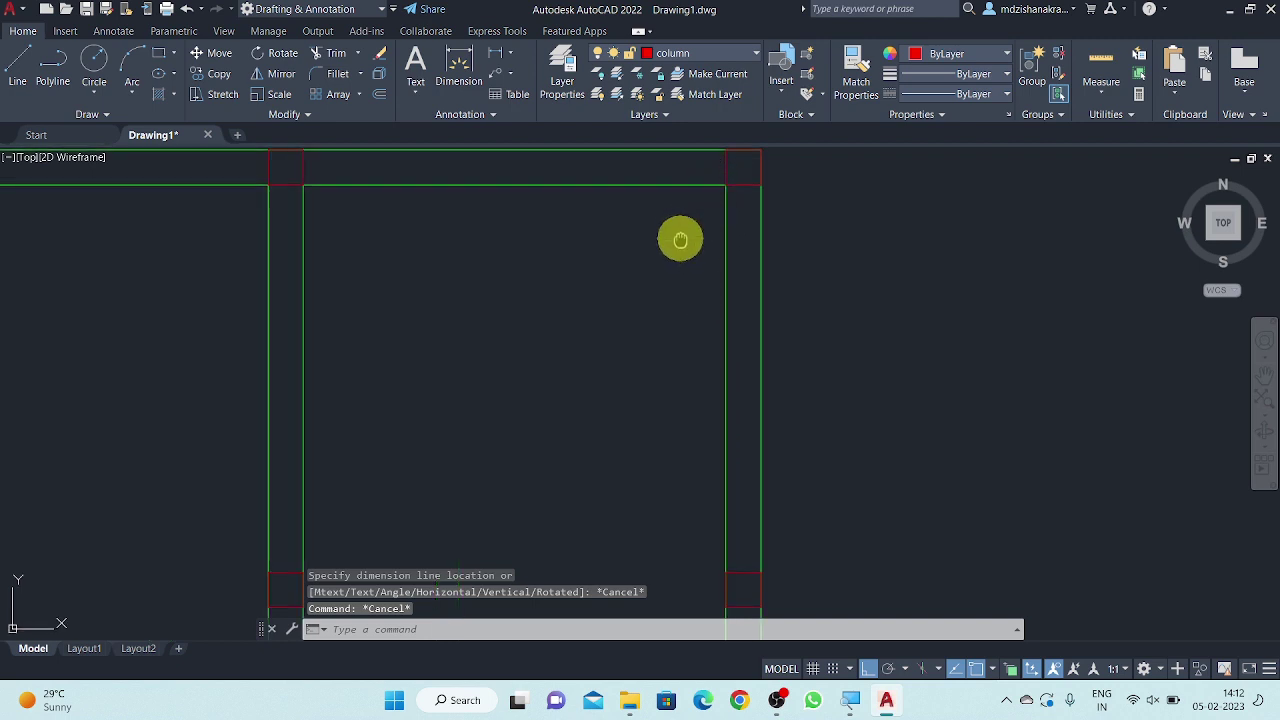
# - Select the left, middle and right columns of the second row
pyautogui.moveTo(680, 240); pyautogui.dragTo(681, 250, button='middle')
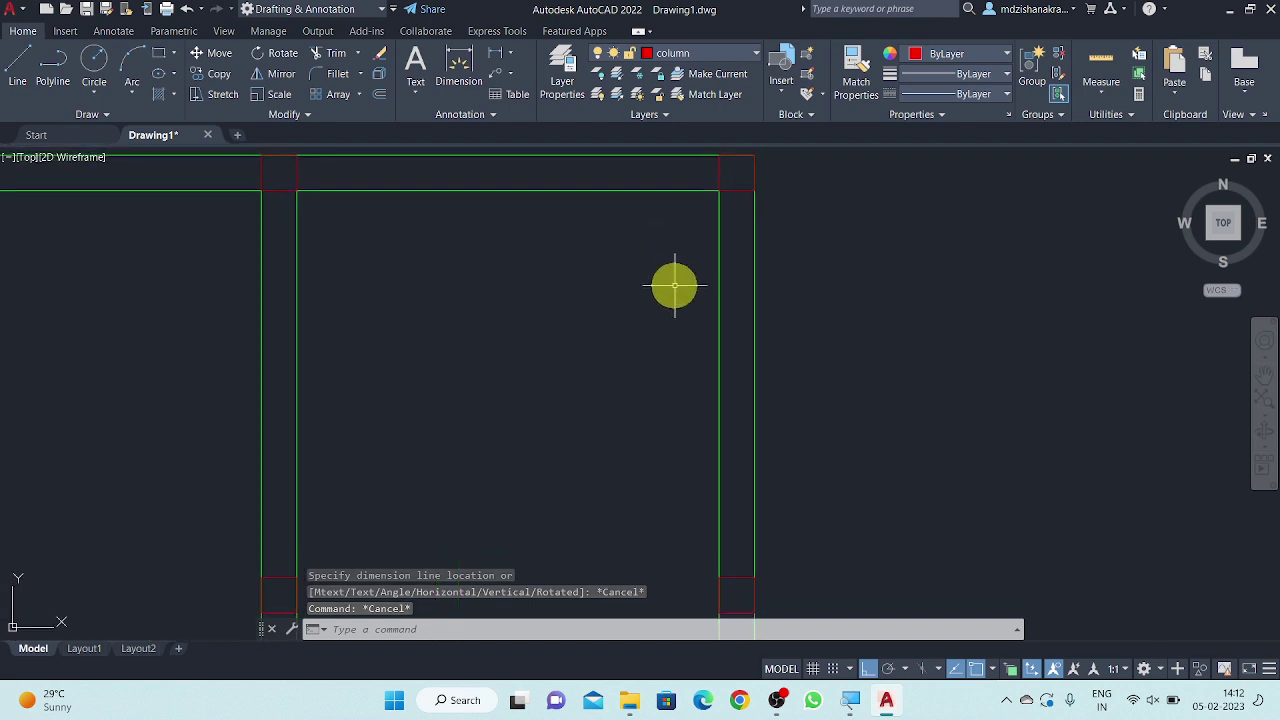
pyautogui.scroll(-2, 674, 287)
pyautogui.moveTo(657, 297); pyautogui.dragTo(668, 258, button='middle')
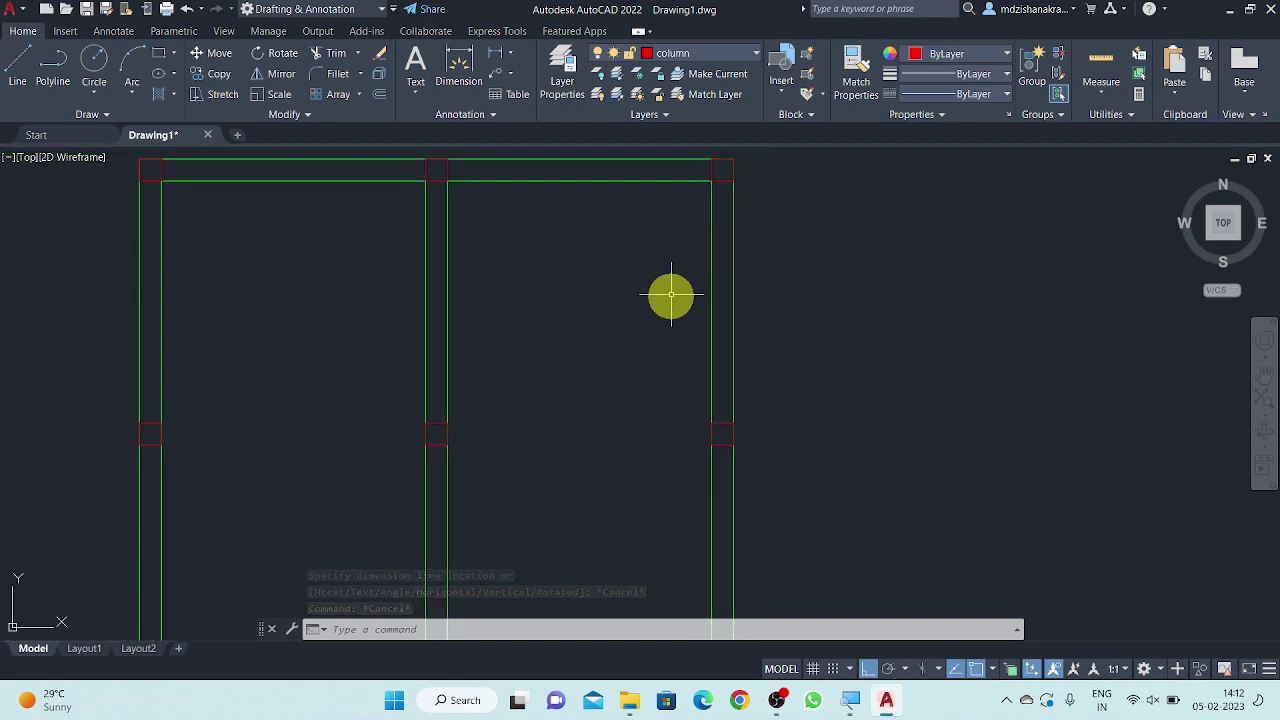
pyautogui.scroll(2, 706, 434)
pyautogui.scroll(-2, 622, 296)
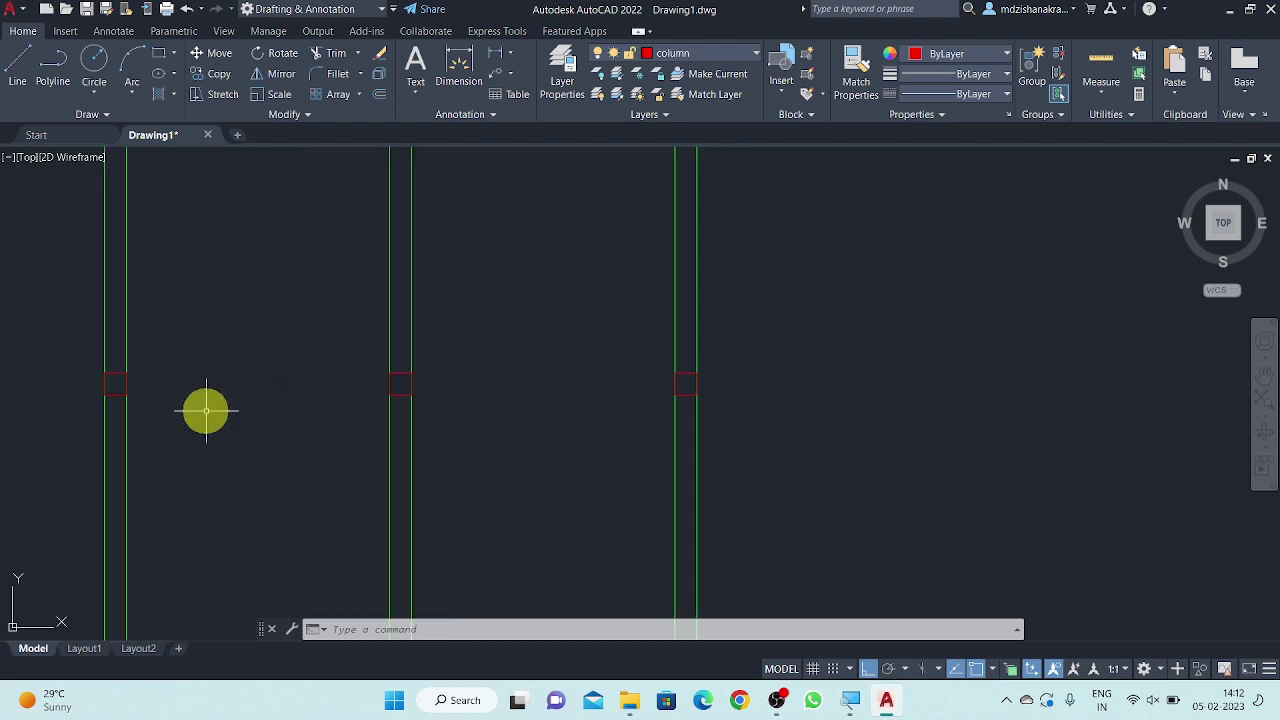
pyautogui.moveTo(206, 408); pyautogui.dragTo(317, 380, button='middle')
pyautogui.scroll(1, 203, 343)
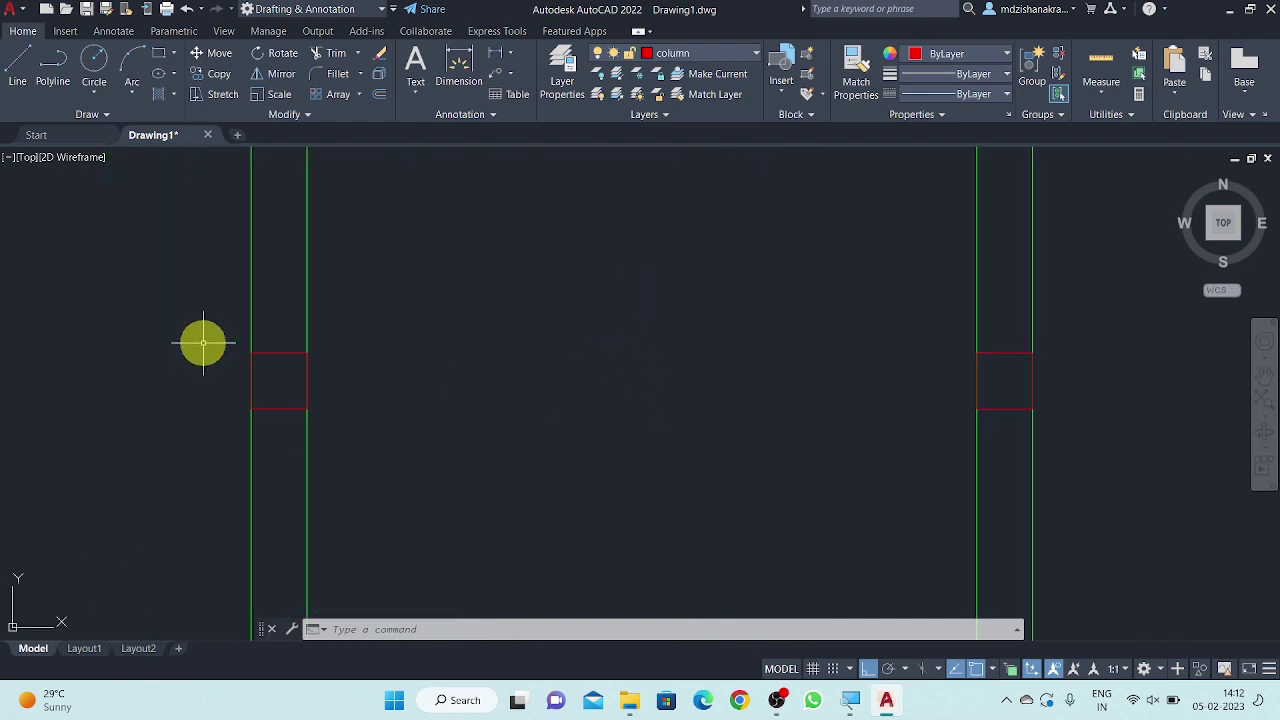
pyautogui.moveTo(194, 391); pyautogui.dragTo(134, 343, button='middle')
pyautogui.scroll(1, 150, 343)
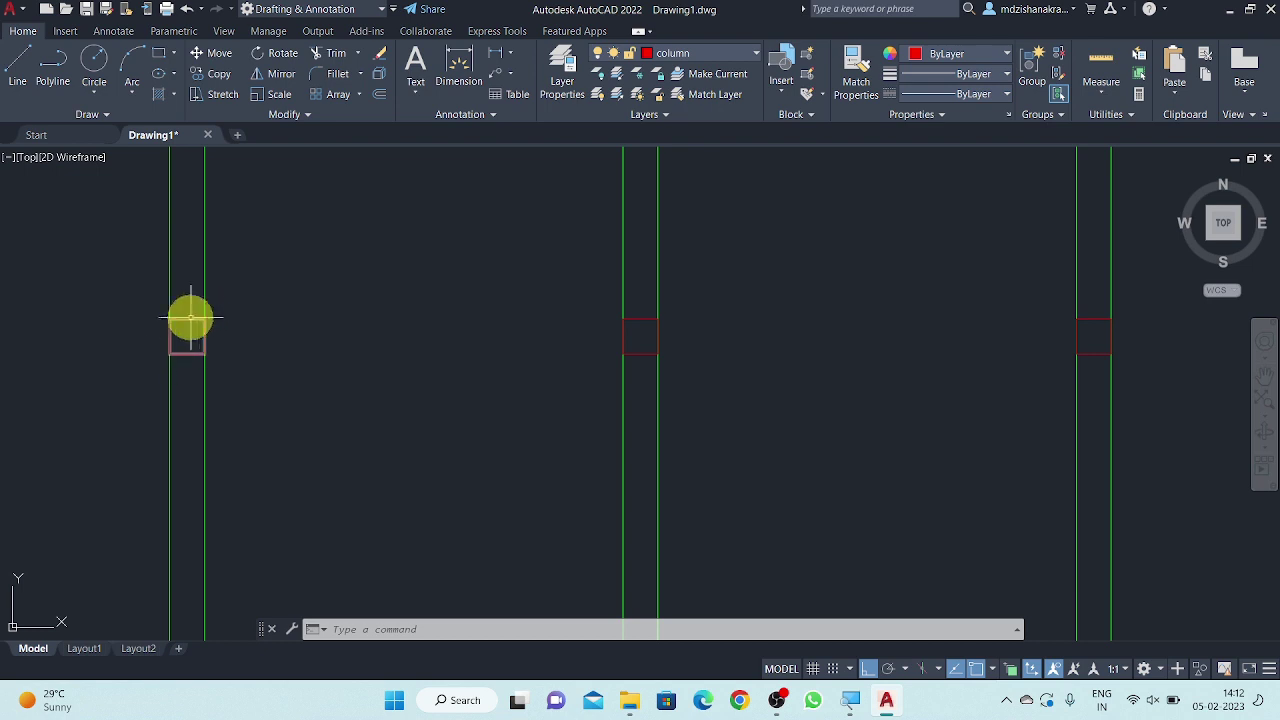
pyautogui.scroll(4, 184, 326)
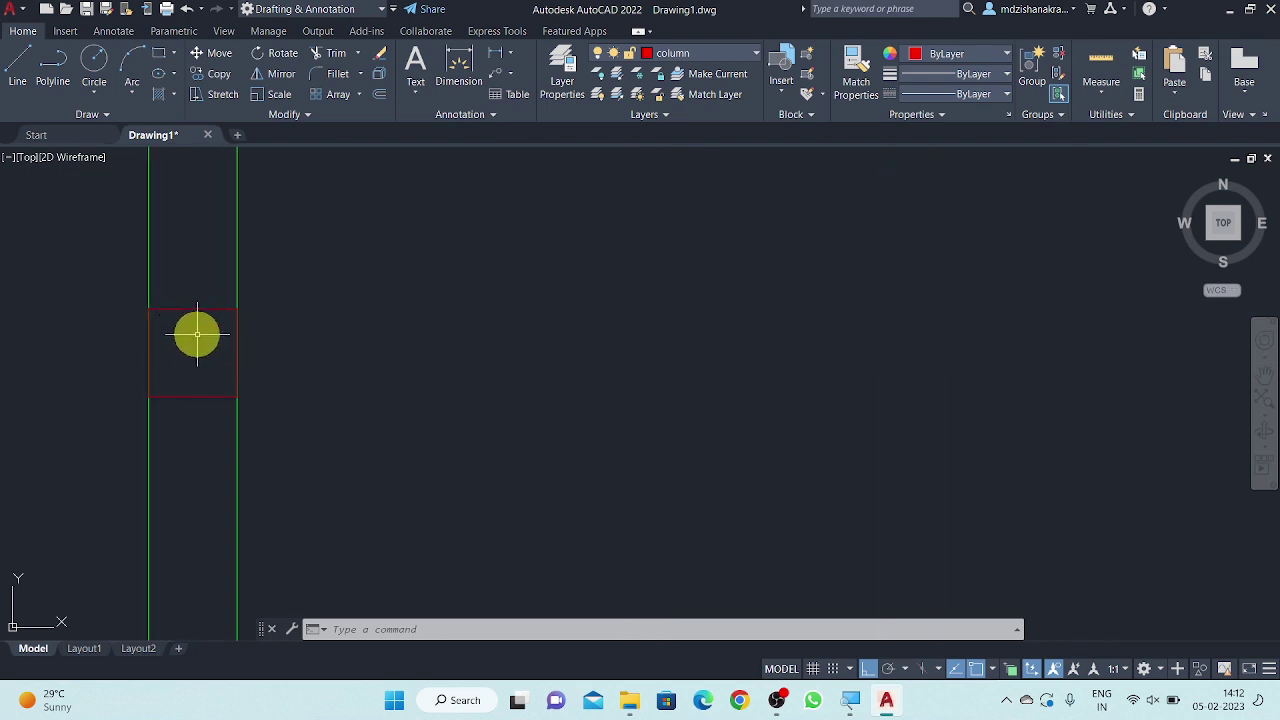
pyautogui.click(194, 310)
pyautogui.scroll(-5, 87, 330)
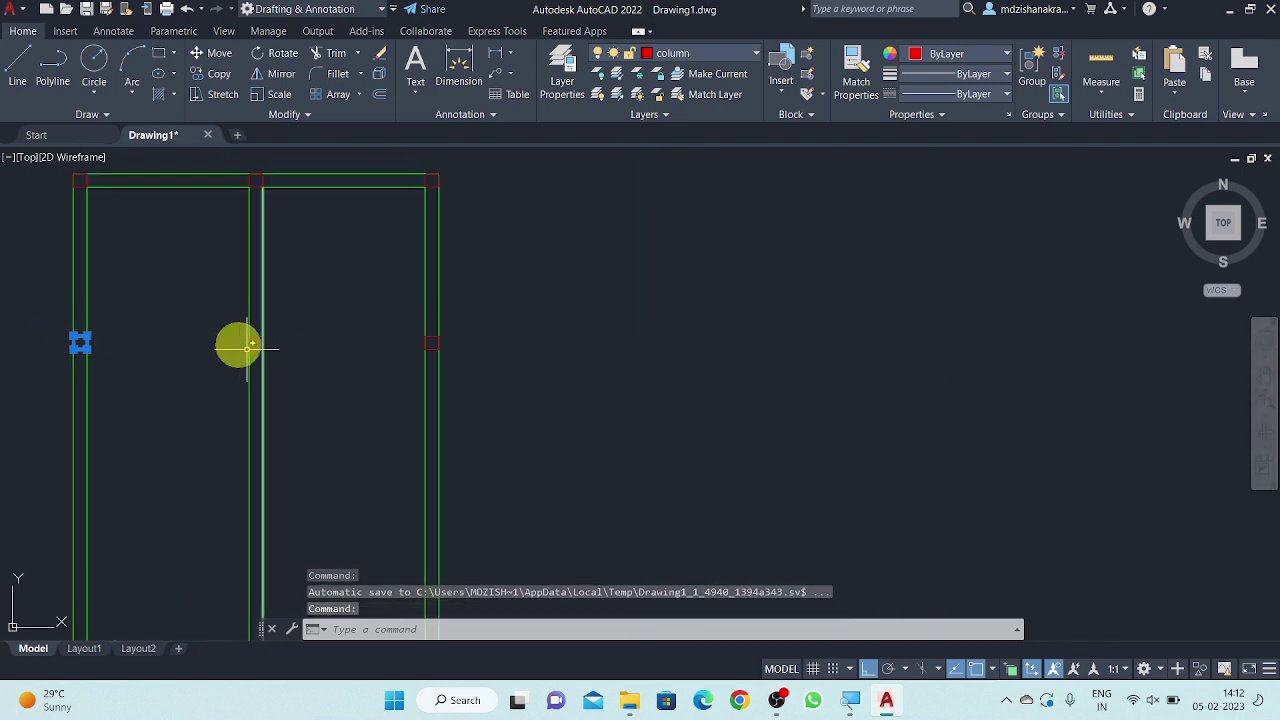
pyautogui.scroll(5, 238, 346)
pyautogui.click(314, 340)
pyautogui.scroll(-5, 288, 330)
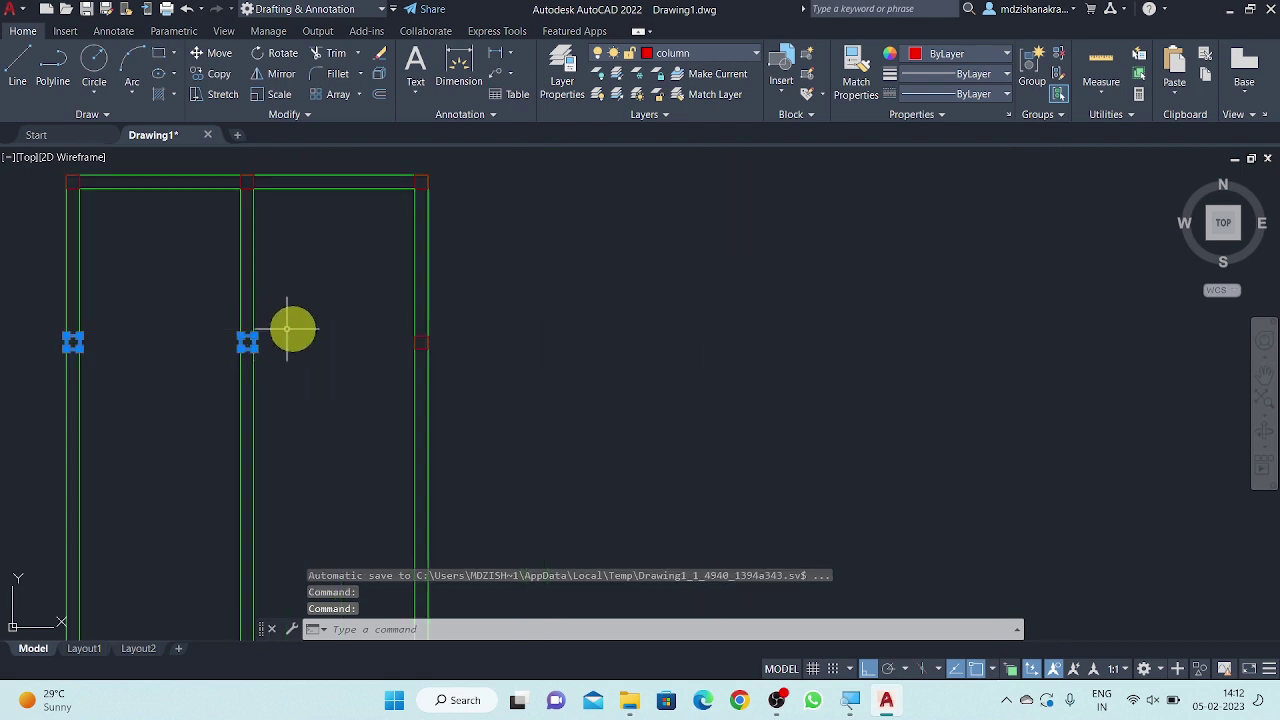
pyautogui.scroll(5, 420, 340)
pyautogui.click(420, 328)
# - Dismiss the snap menu and reselect the second-row column squares
pyautogui.keyDown('shift'); pyautogui.rightClick(556, 320); pyautogui.keyUp('shift')
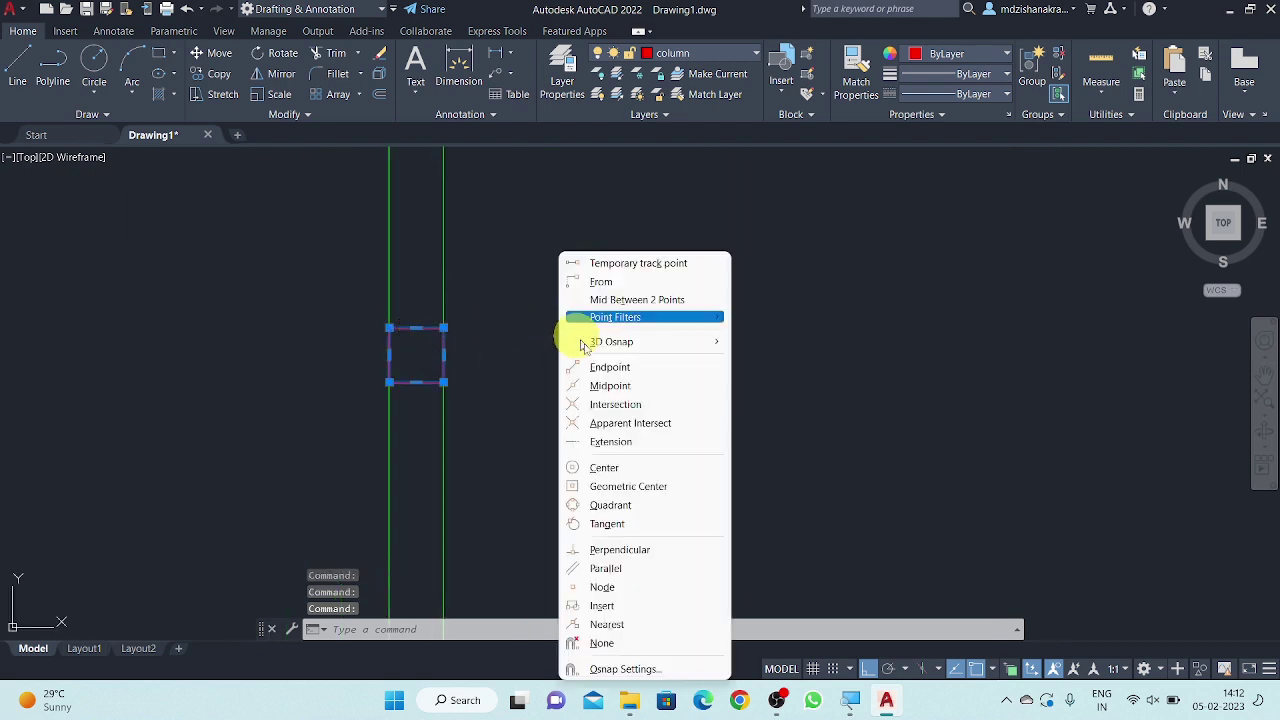
pyautogui.press('Escape')
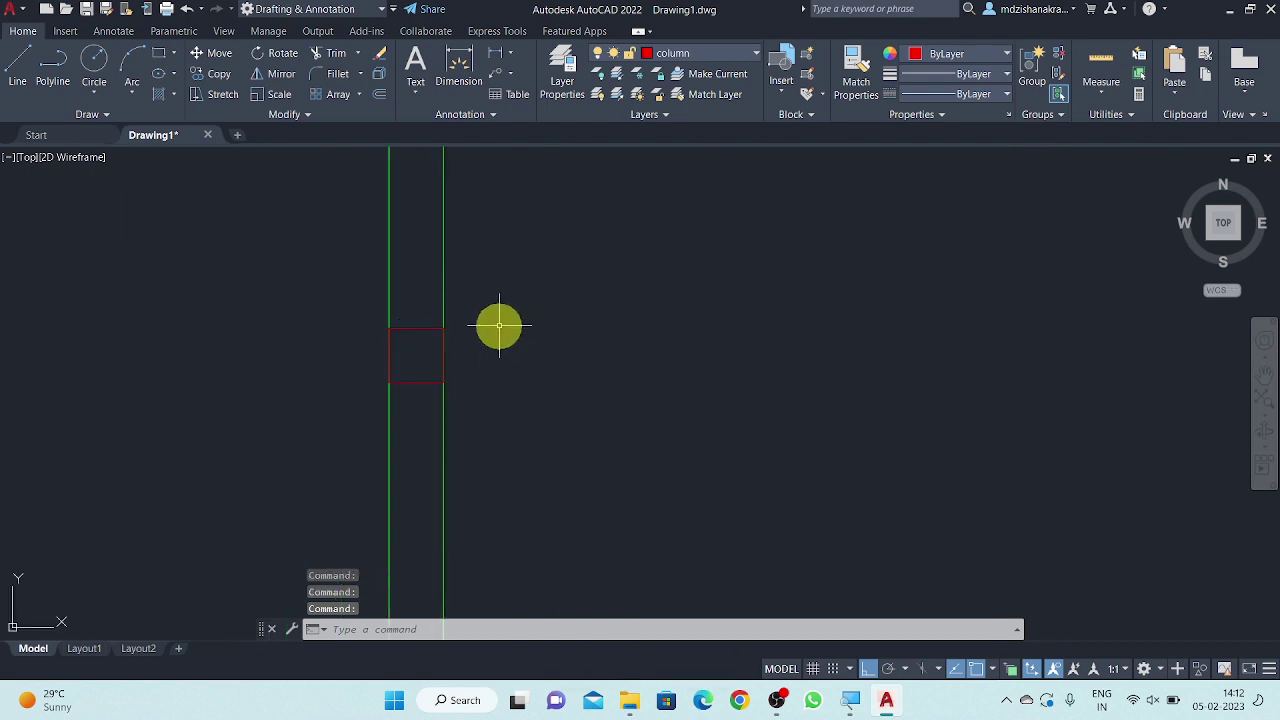
pyautogui.click(409, 330)
pyautogui.moveTo(437, 317); pyautogui.dragTo(563, 289, button='middle')
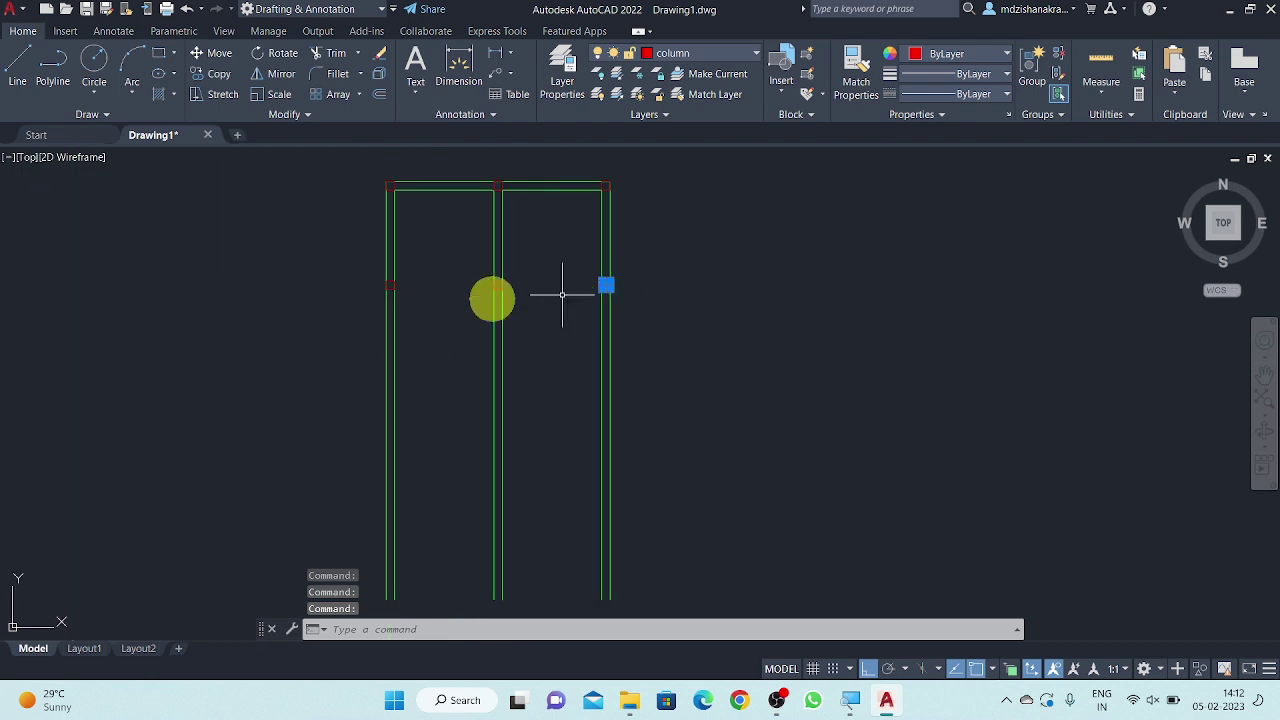
pyautogui.scroll(-1, 523, 269)
pyautogui.click(411, 316)
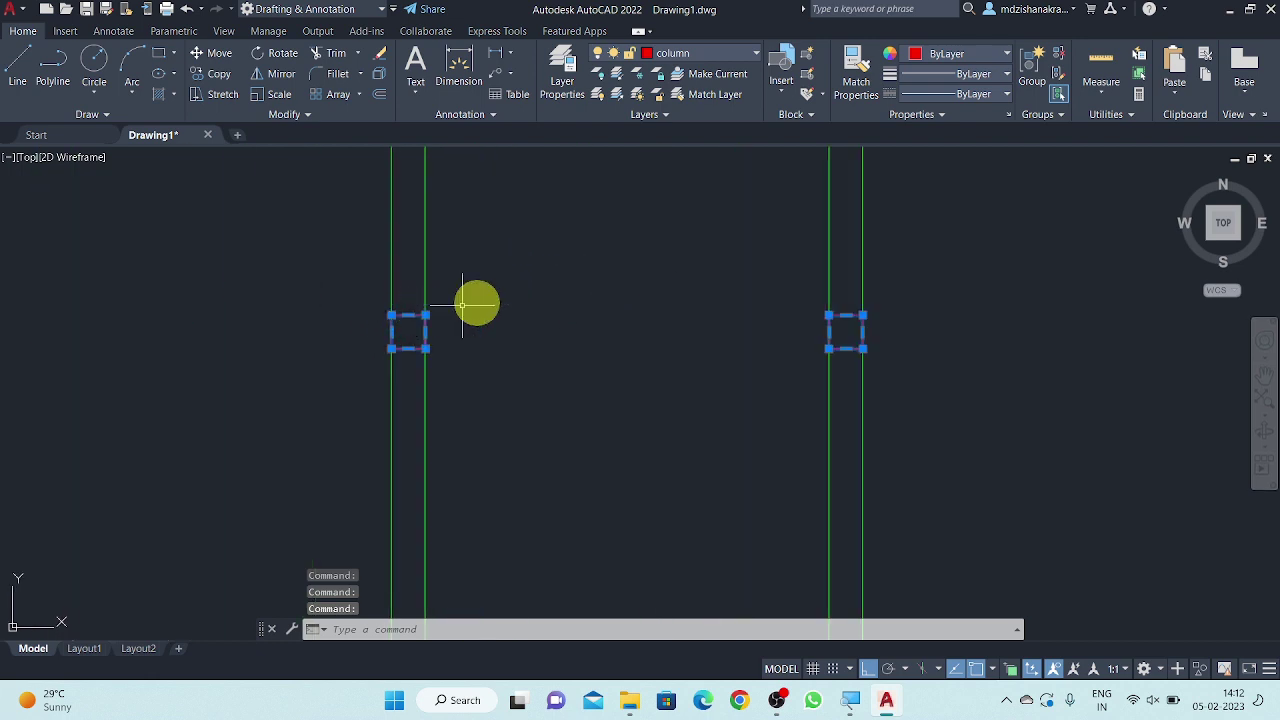
pyautogui.scroll(-3, 349, 314)
pyautogui.scroll(4, 330, 310)
# - Move the selected second-row columns 10 inches along the walls
pyautogui.click(335, 297)
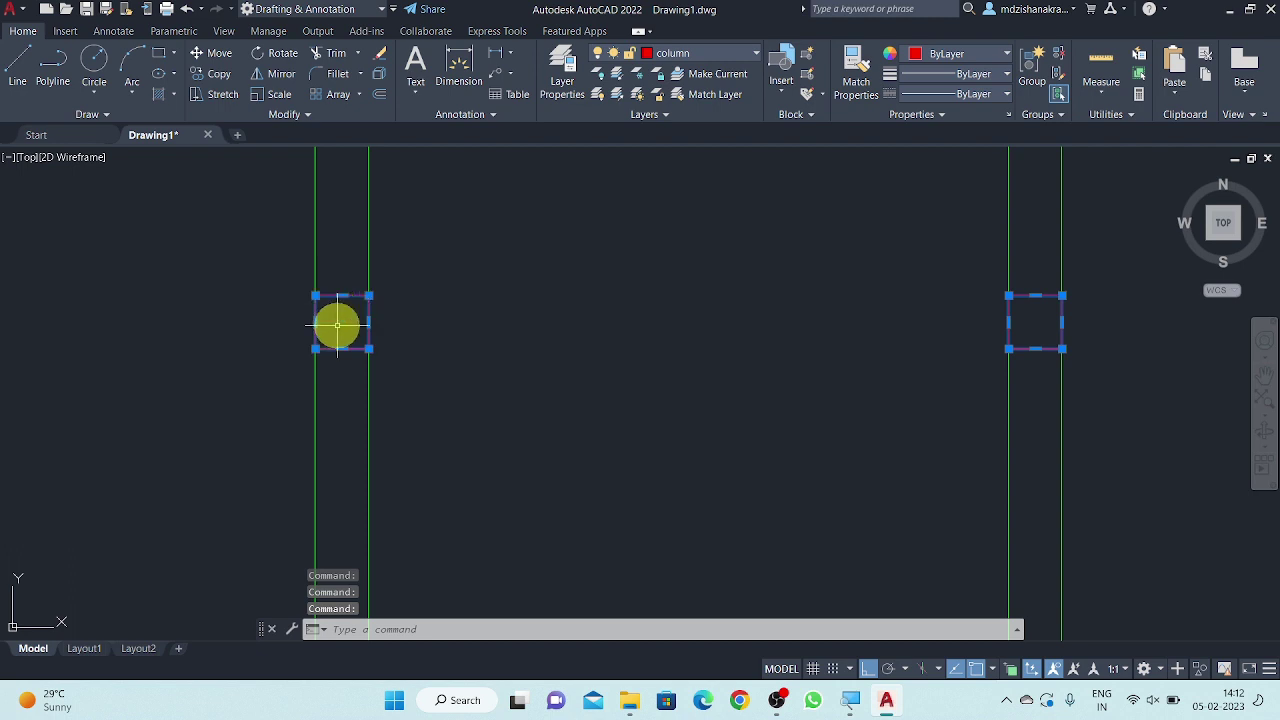
pyautogui.rightClick(437, 330)
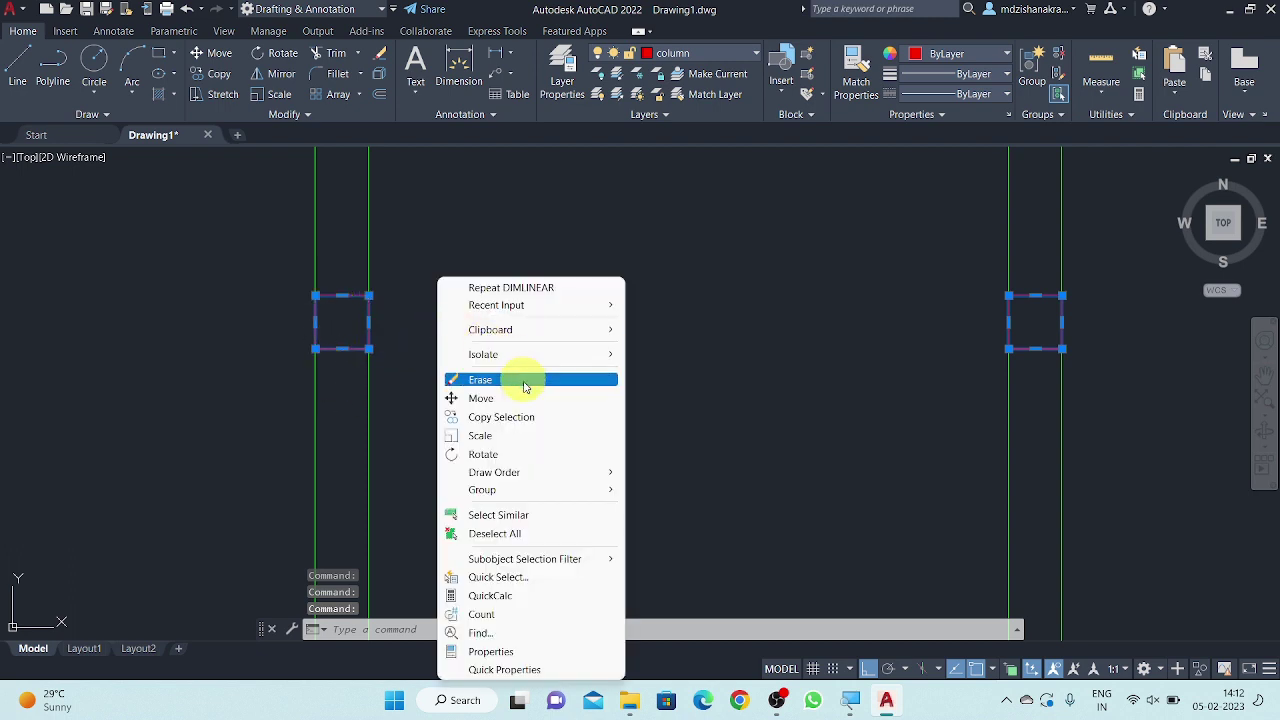
pyautogui.click(507, 396)
pyautogui.click(668, 264)
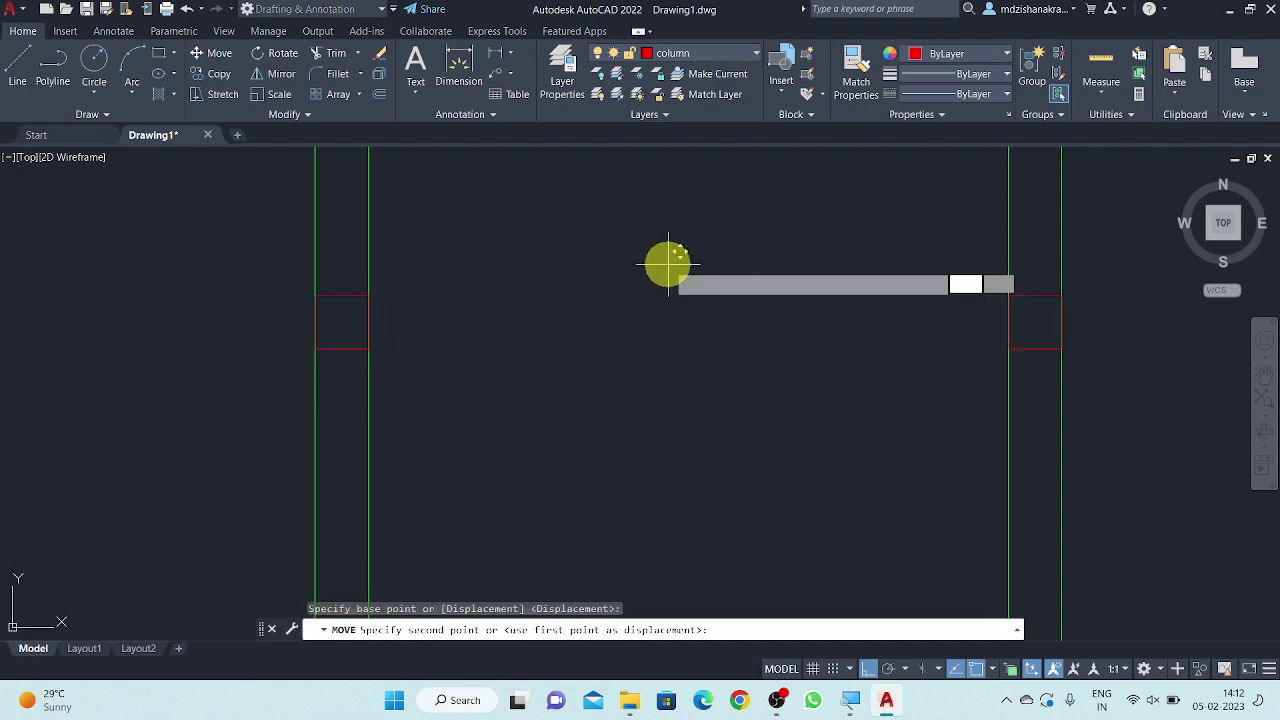
pyautogui.write('10')
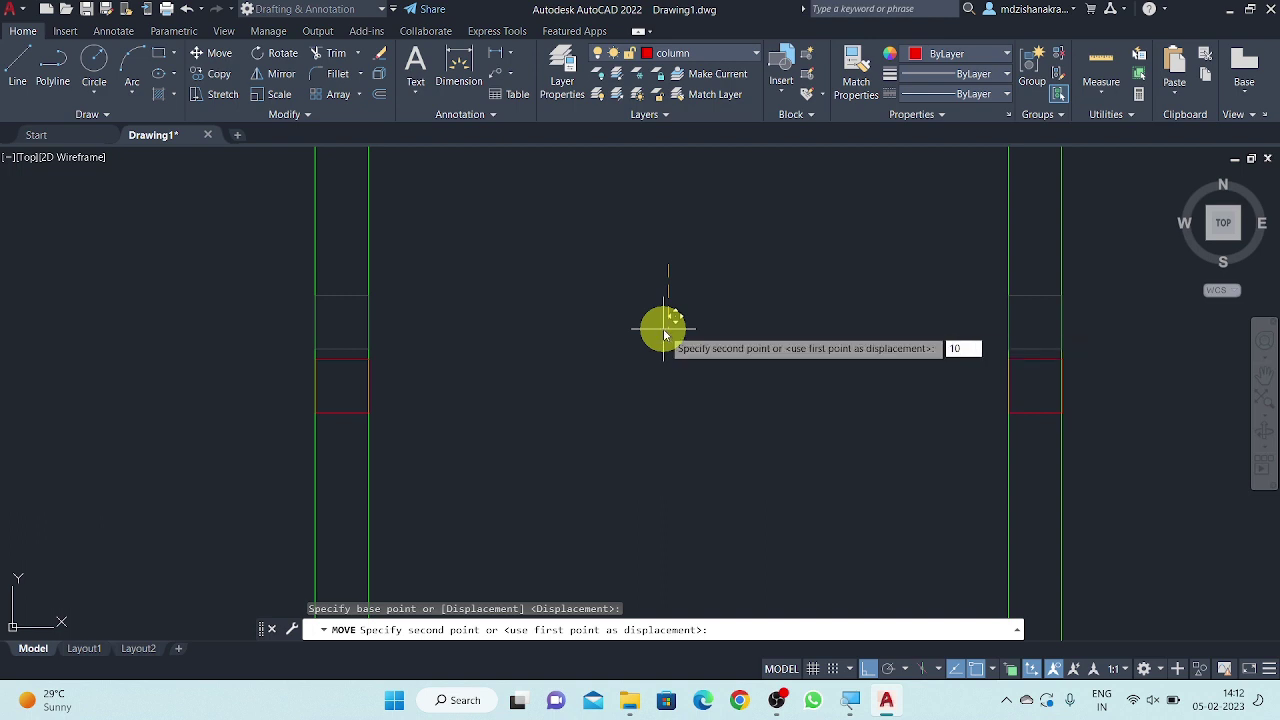
pyautogui.press('Return')
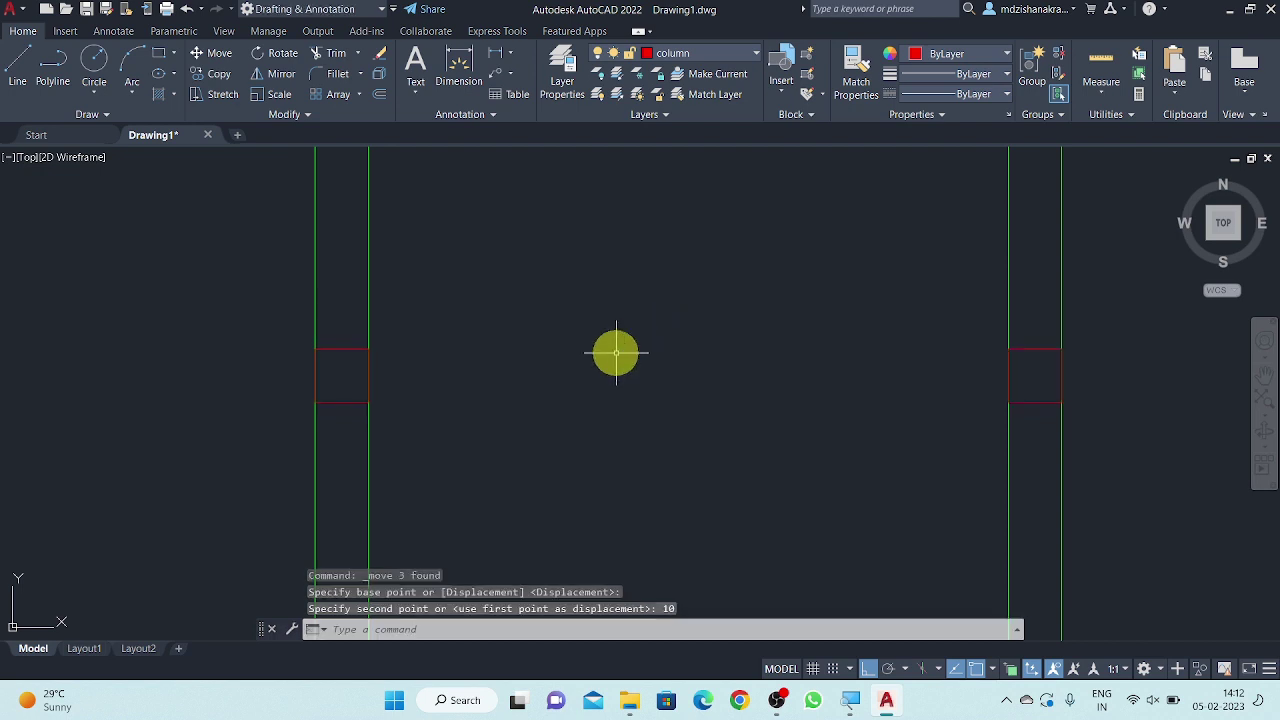
pyautogui.scroll(-3, 605, 361)
pyautogui.moveTo(605, 361); pyautogui.dragTo(556, 400, button='middle')
# - Check the moved column's distance from the top inner corner with DIMLINEAR, without placing it
pyautogui.write('DL')
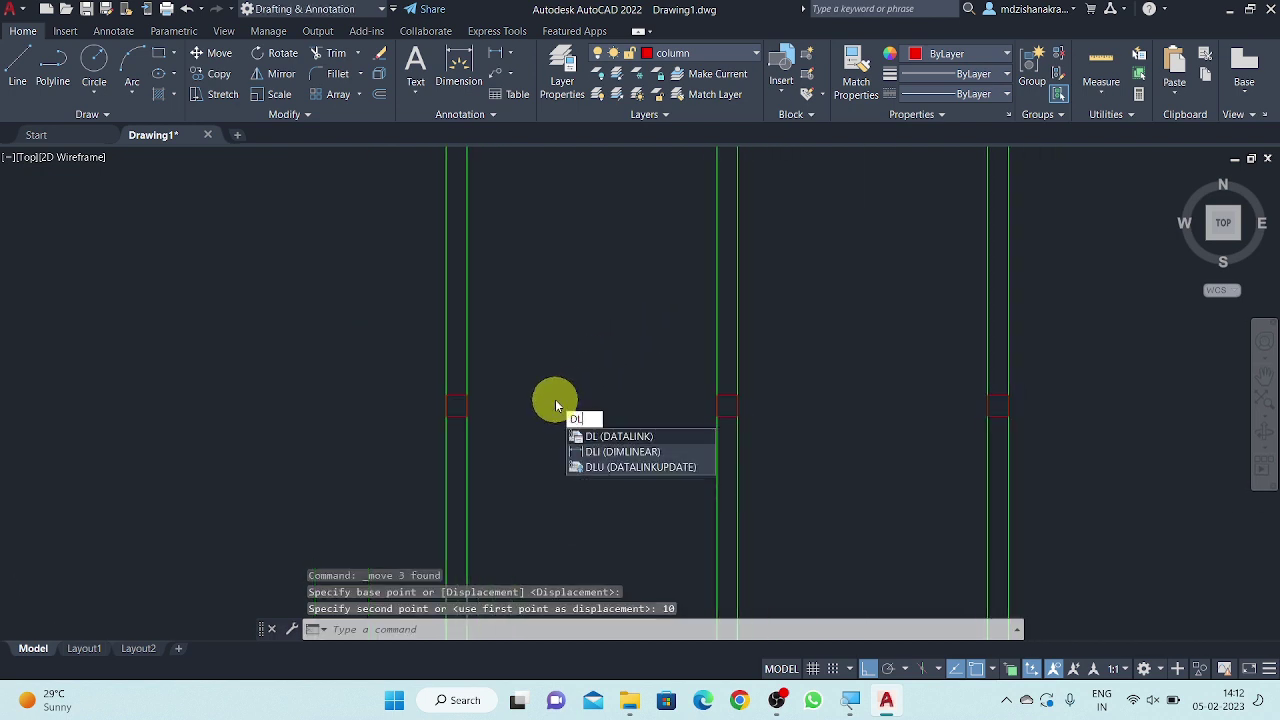
pyautogui.write('I')
pyautogui.press('Return')
pyautogui.moveTo(500, 366); pyautogui.dragTo(483, 434, button='middle')
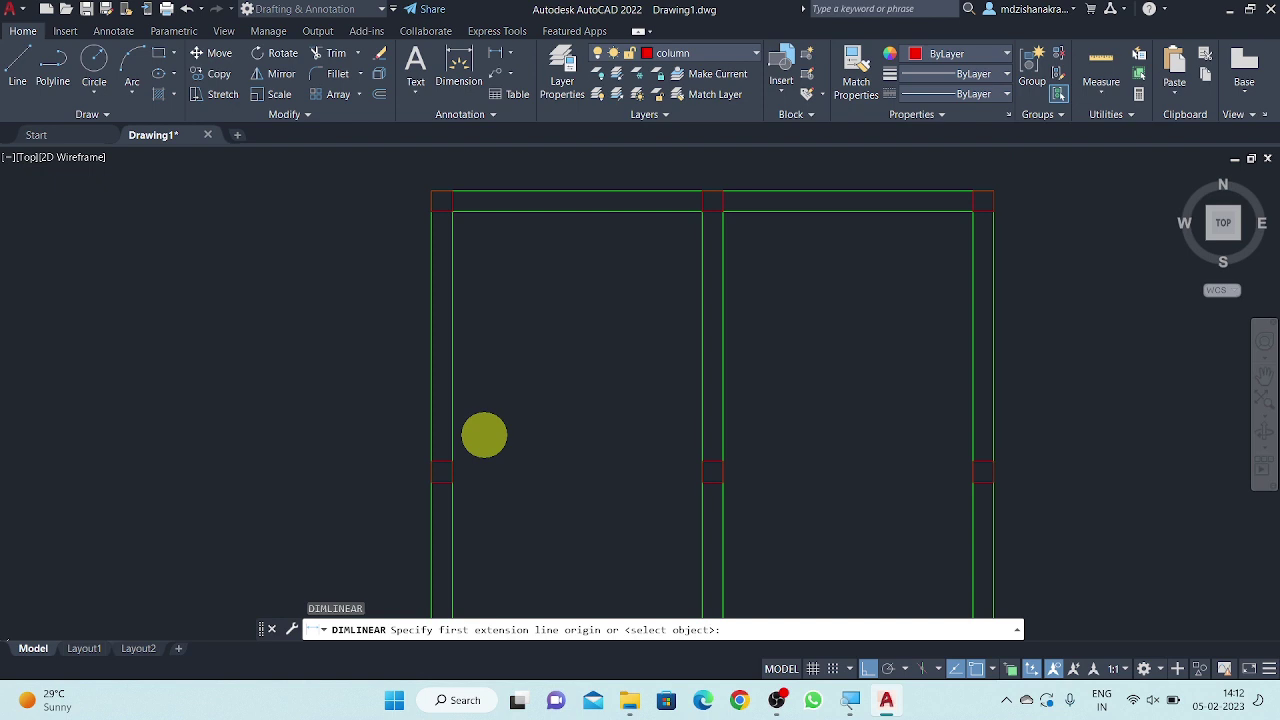
pyautogui.scroll(4, 445, 207)
pyautogui.click(460, 217)
pyautogui.scroll(-4, 502, 175)
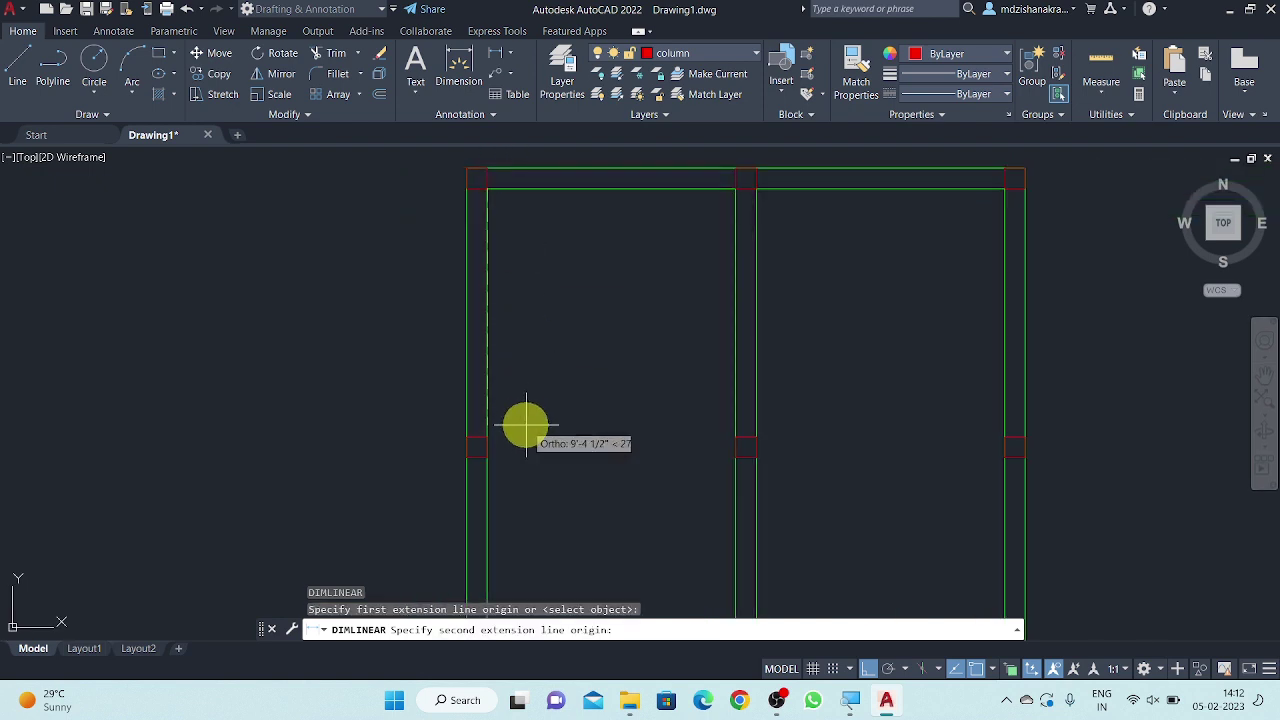
pyautogui.click(477, 440)
pyautogui.press('Escape')
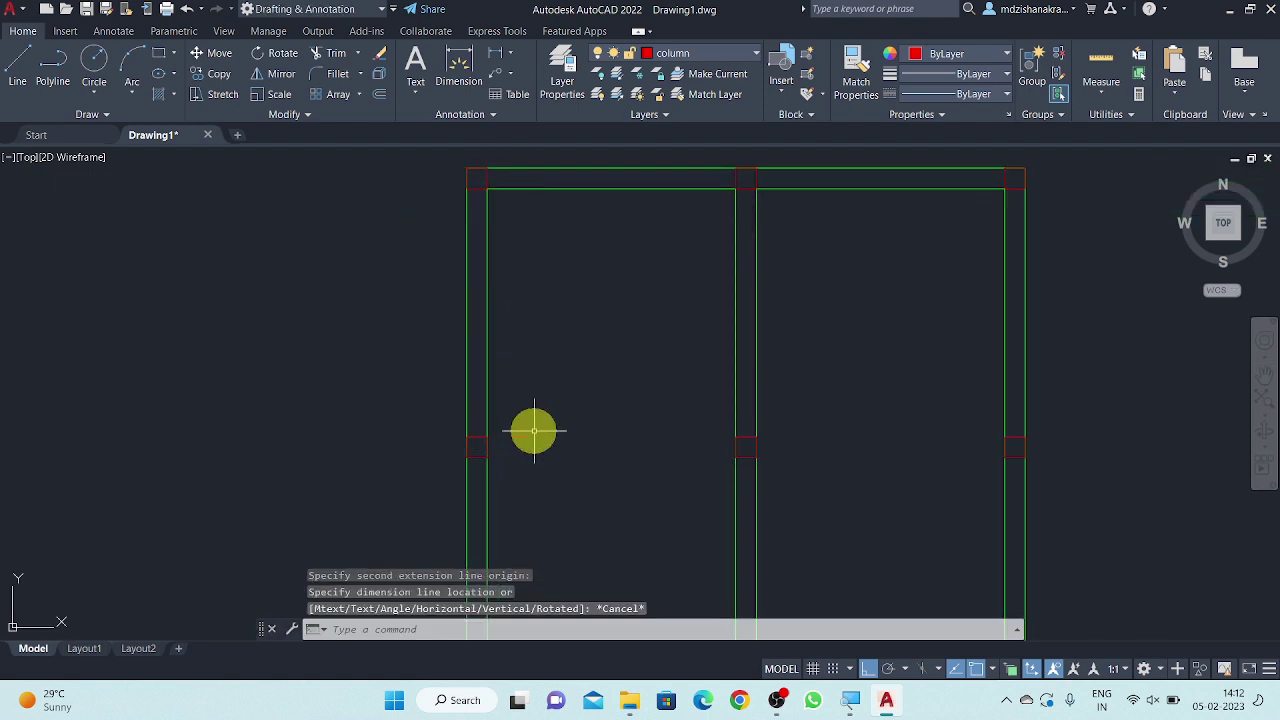
pyautogui.moveTo(517, 401); pyautogui.dragTo(449, 351, button='middle')
pyautogui.scroll(-2, 452, 360)
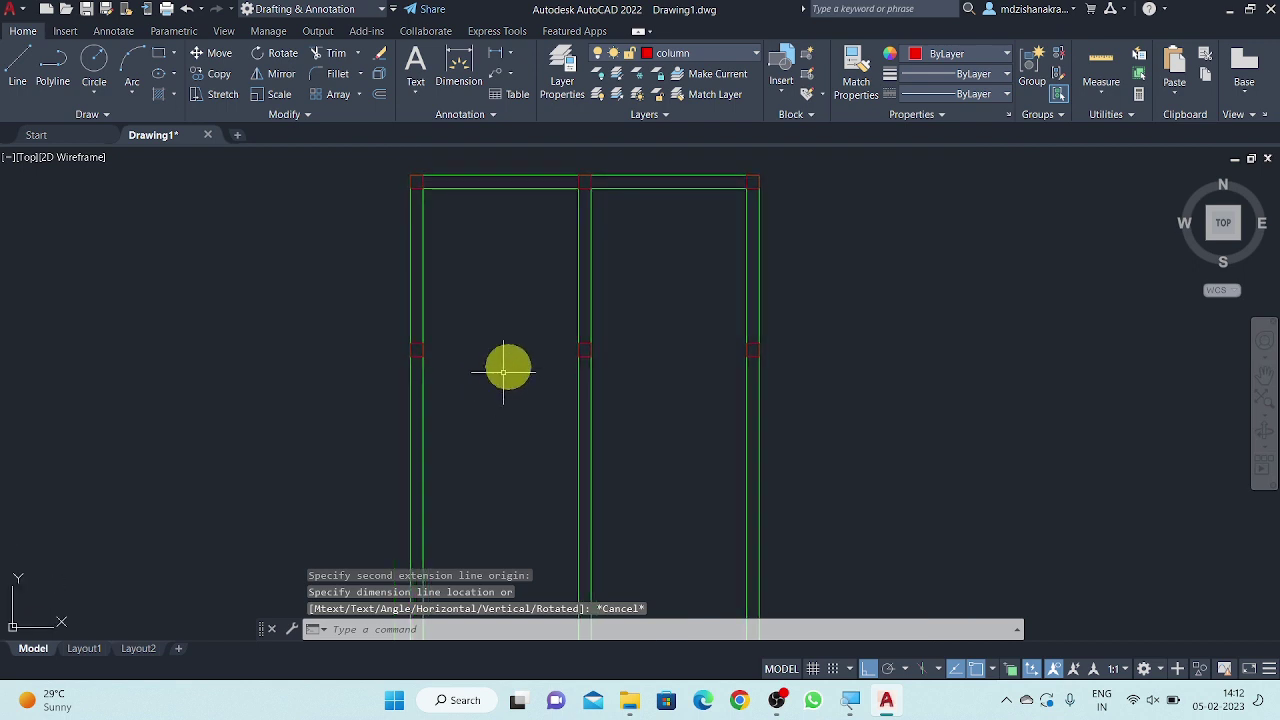
# - Select the three column squares of the current row along the walls
pyautogui.scroll(2, 570, 322)
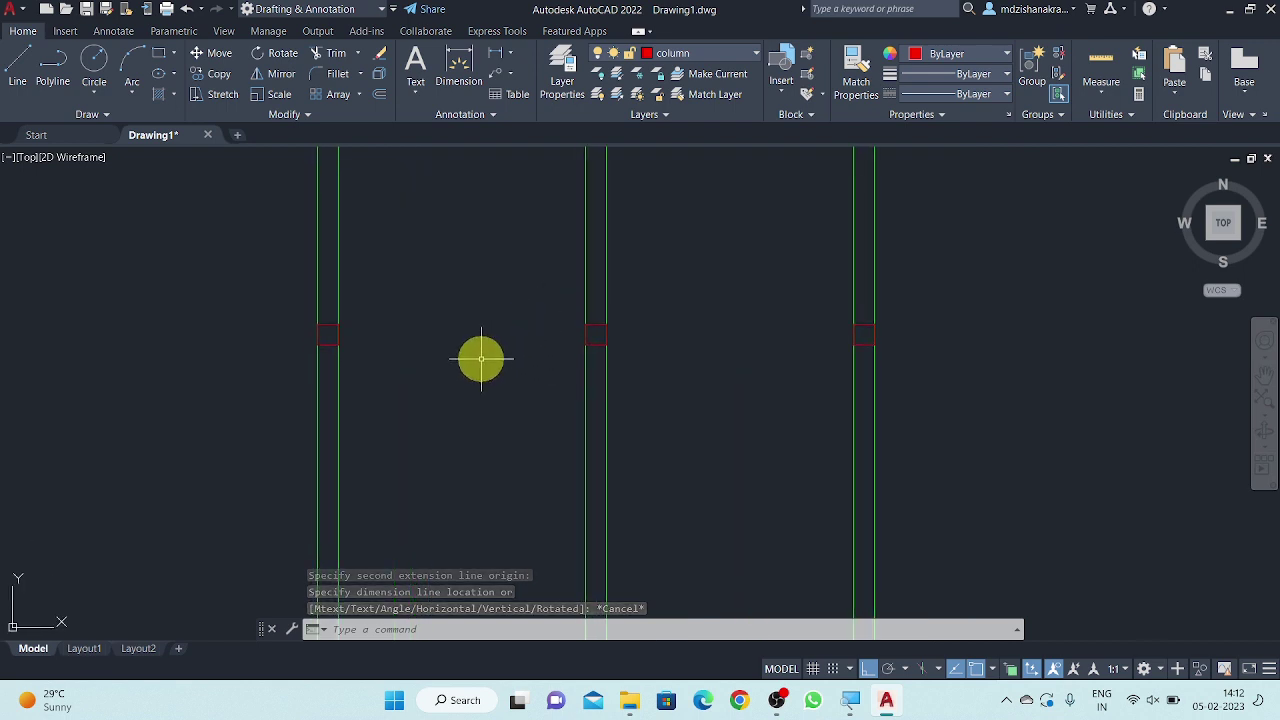
pyautogui.scroll(-2, 502, 360)
pyautogui.scroll(4, 352, 340)
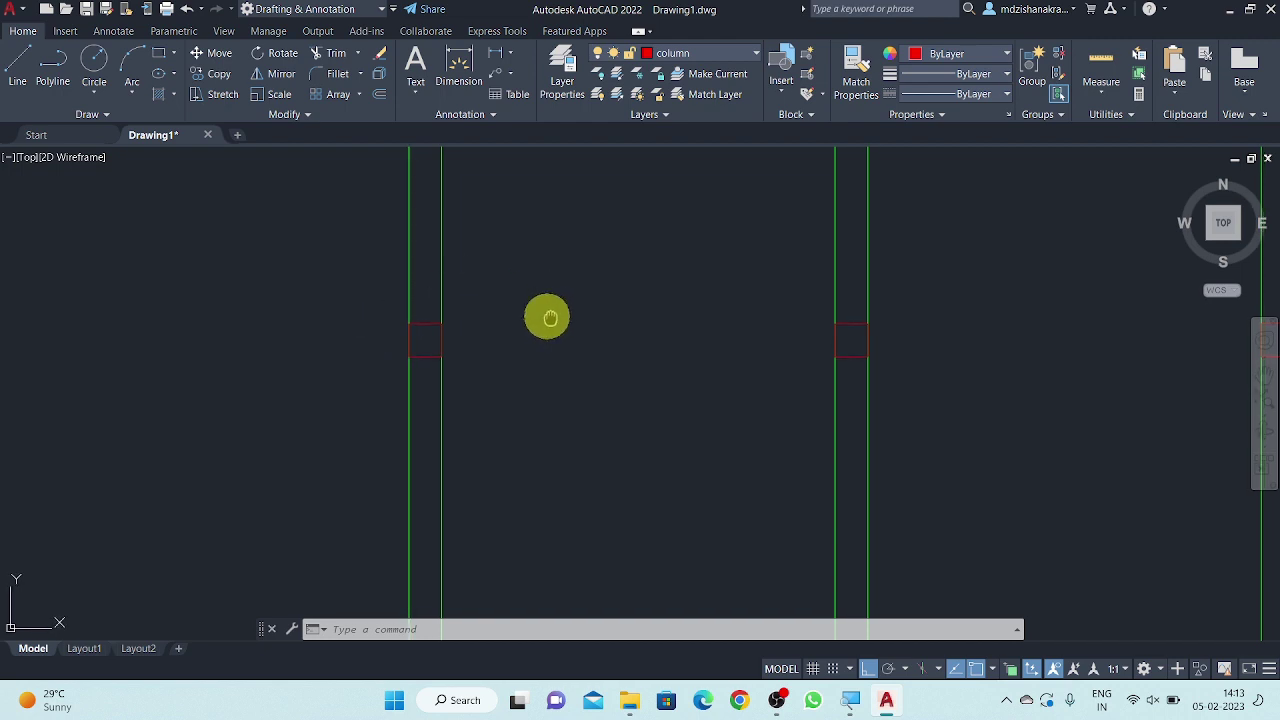
pyautogui.scroll(-2, 546, 314)
pyautogui.moveTo(546, 314); pyautogui.dragTo(443, 246, button='middle')
pyautogui.scroll(3, 338, 247)
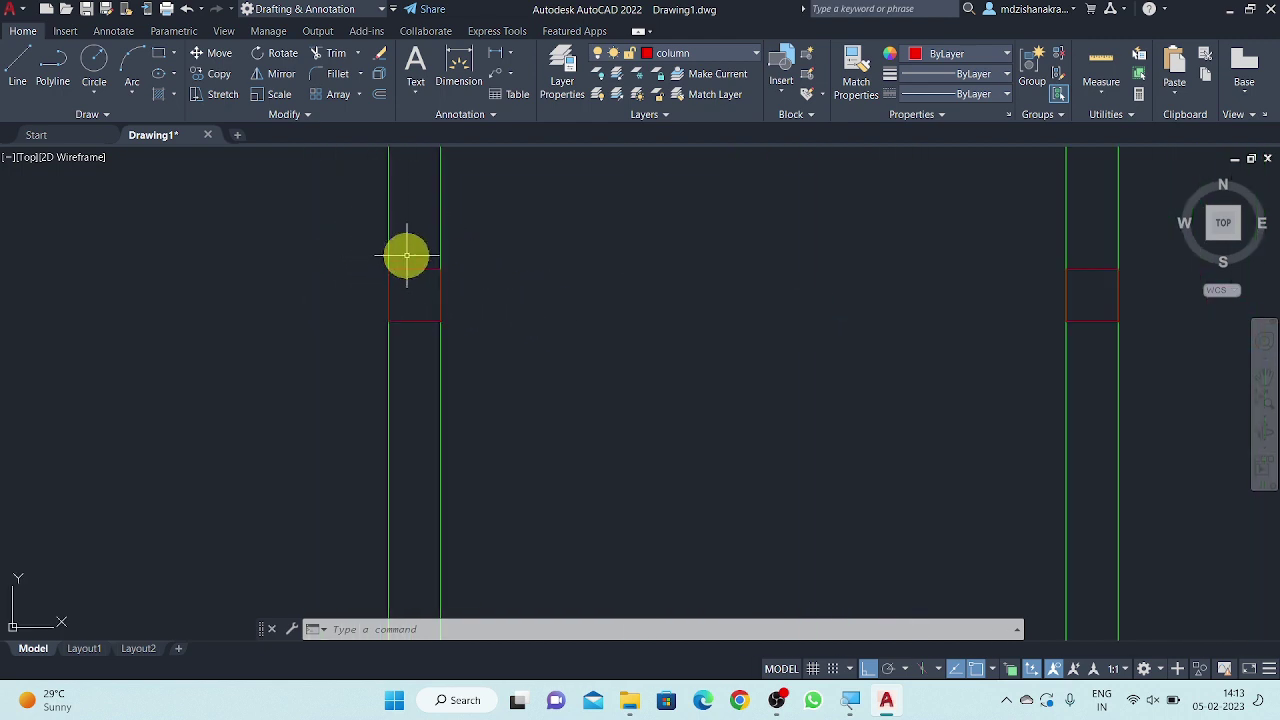
pyautogui.click(412, 264)
pyautogui.click(414, 270)
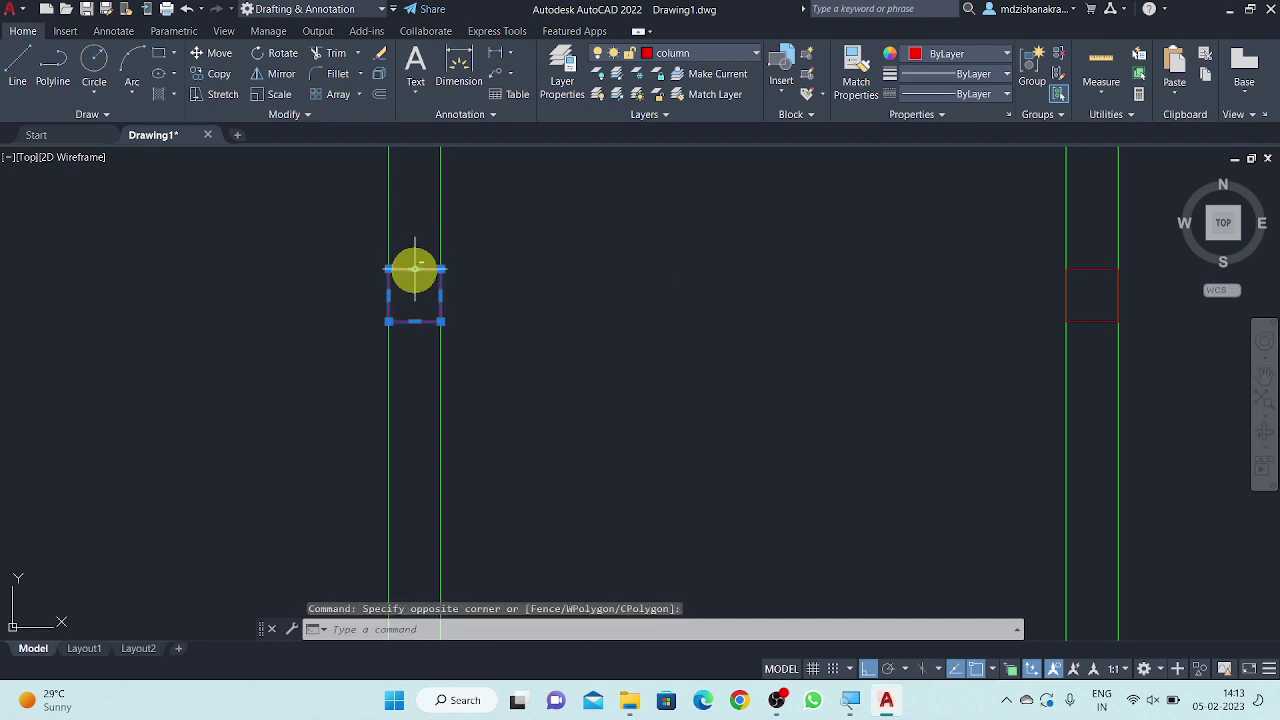
pyautogui.scroll(-3, 335, 295)
pyautogui.scroll(3, 629, 287)
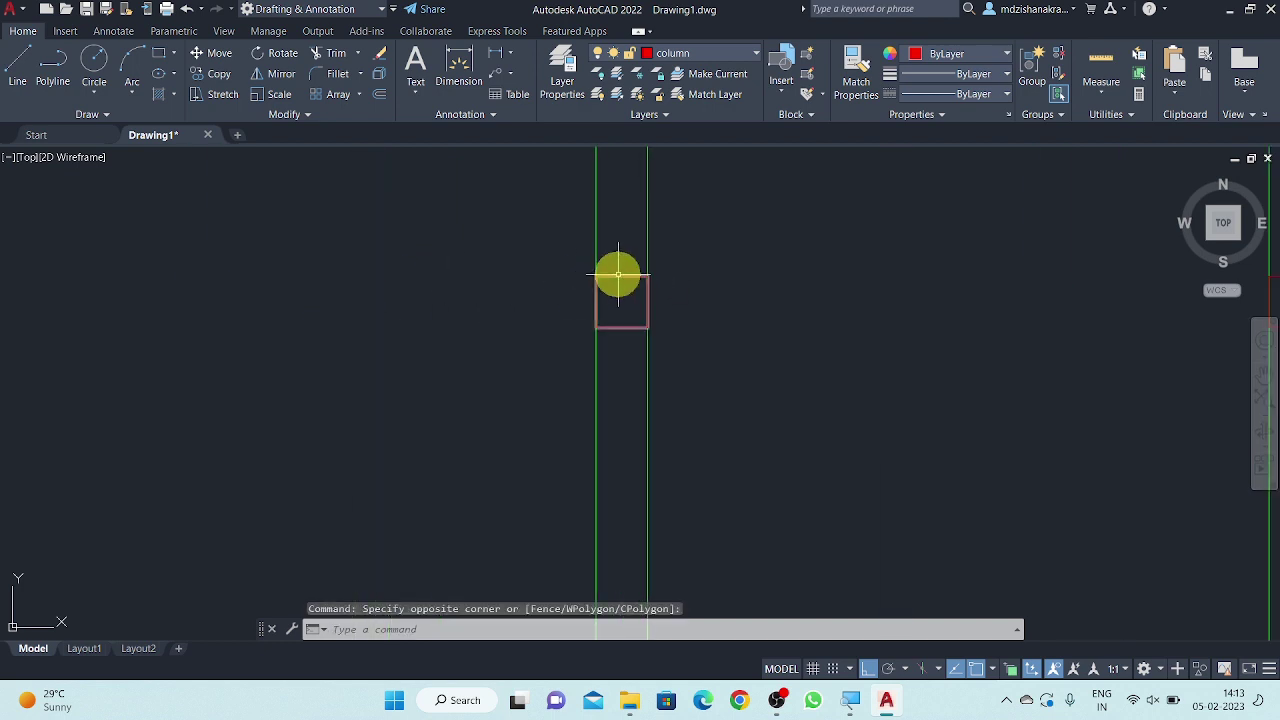
pyautogui.click(618, 278)
pyautogui.scroll(-2, 459, 300)
pyautogui.scroll(-4, 459, 300)
pyautogui.scroll(5, 586, 286)
pyautogui.scroll(1, 660, 270)
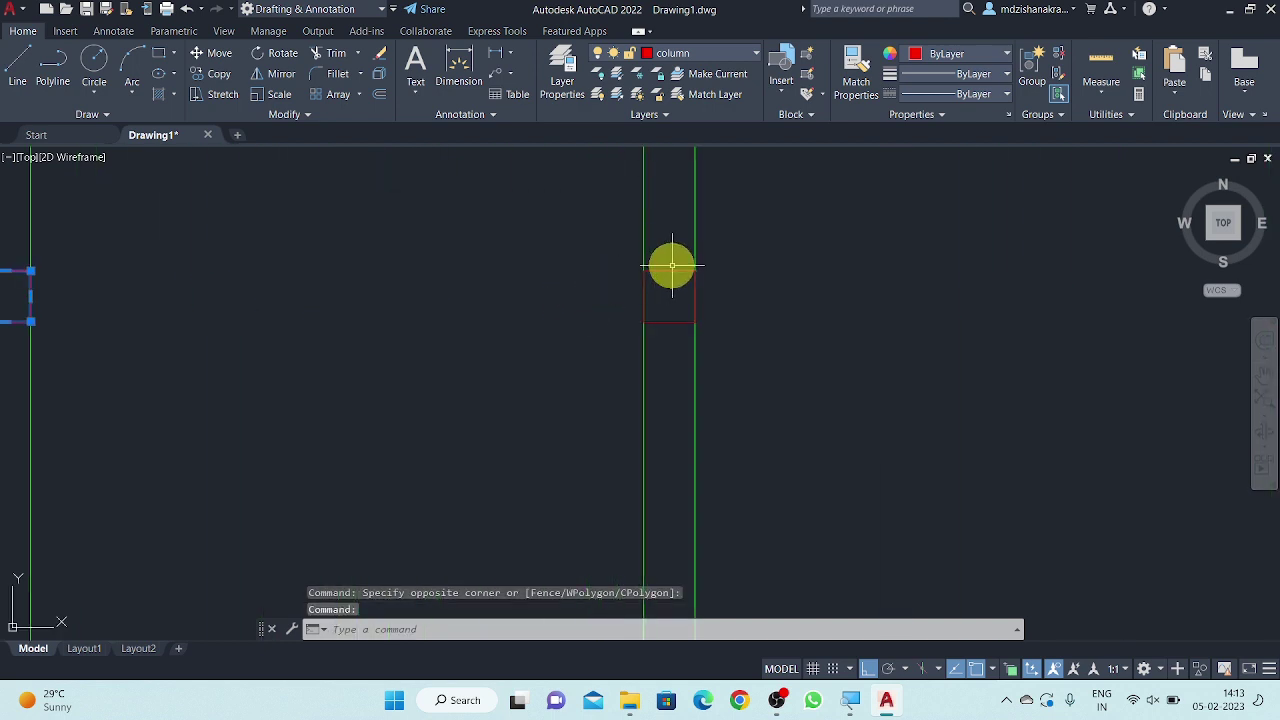
pyautogui.click(667, 271)
pyautogui.scroll(-4, 537, 297)
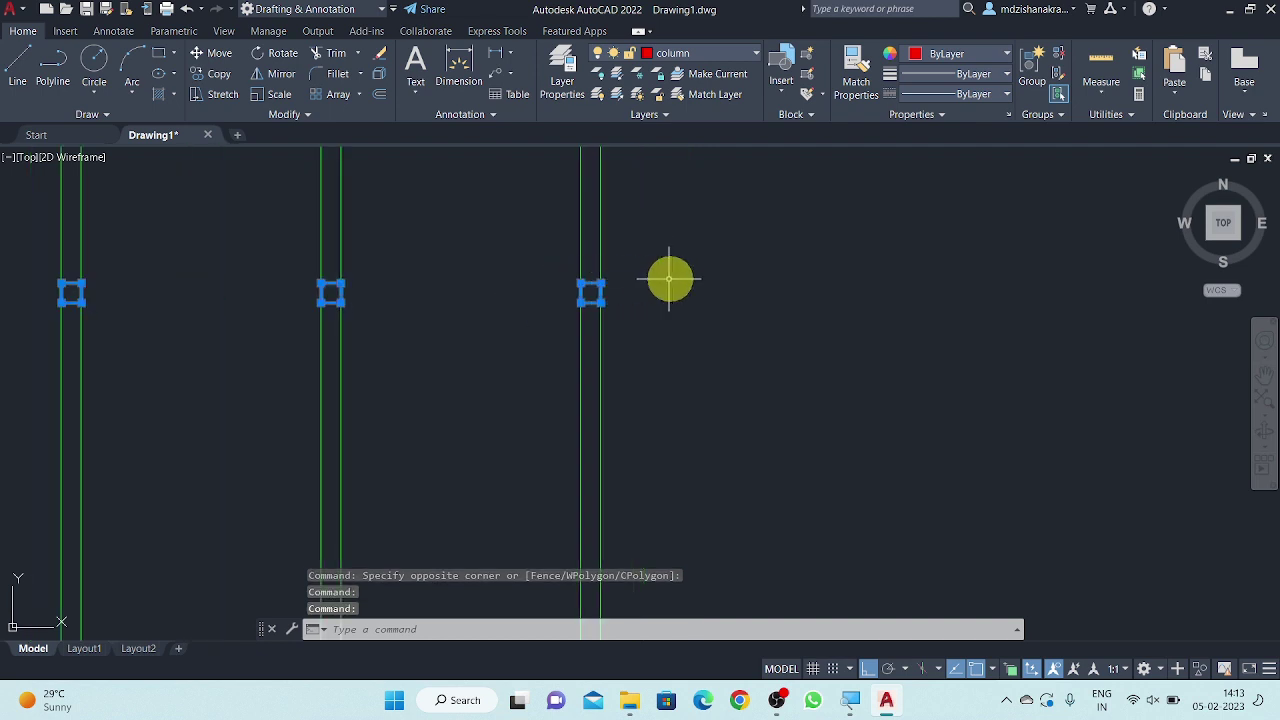
# - Copy the selected columns 6'6" down the walls to add another row
pyautogui.rightClick(673, 279)
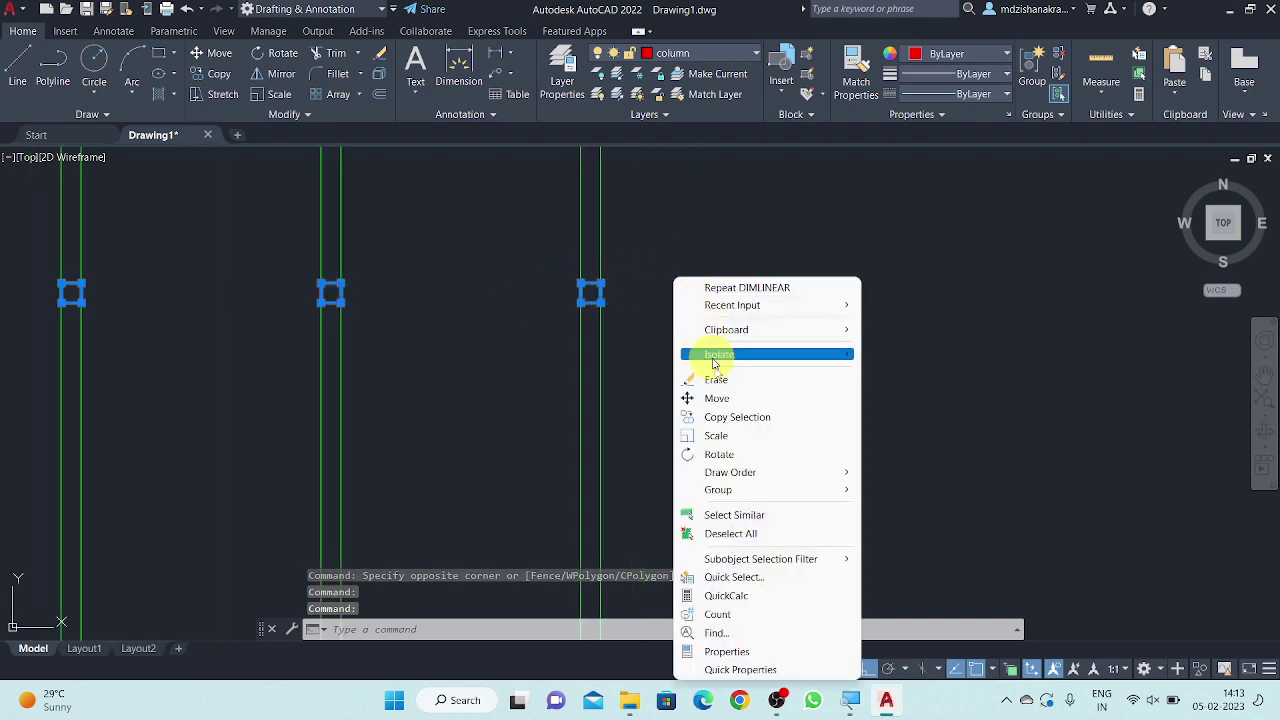
pyautogui.click(733, 416)
pyautogui.scroll(3, 591, 278)
pyautogui.scroll(1, 640, 300)
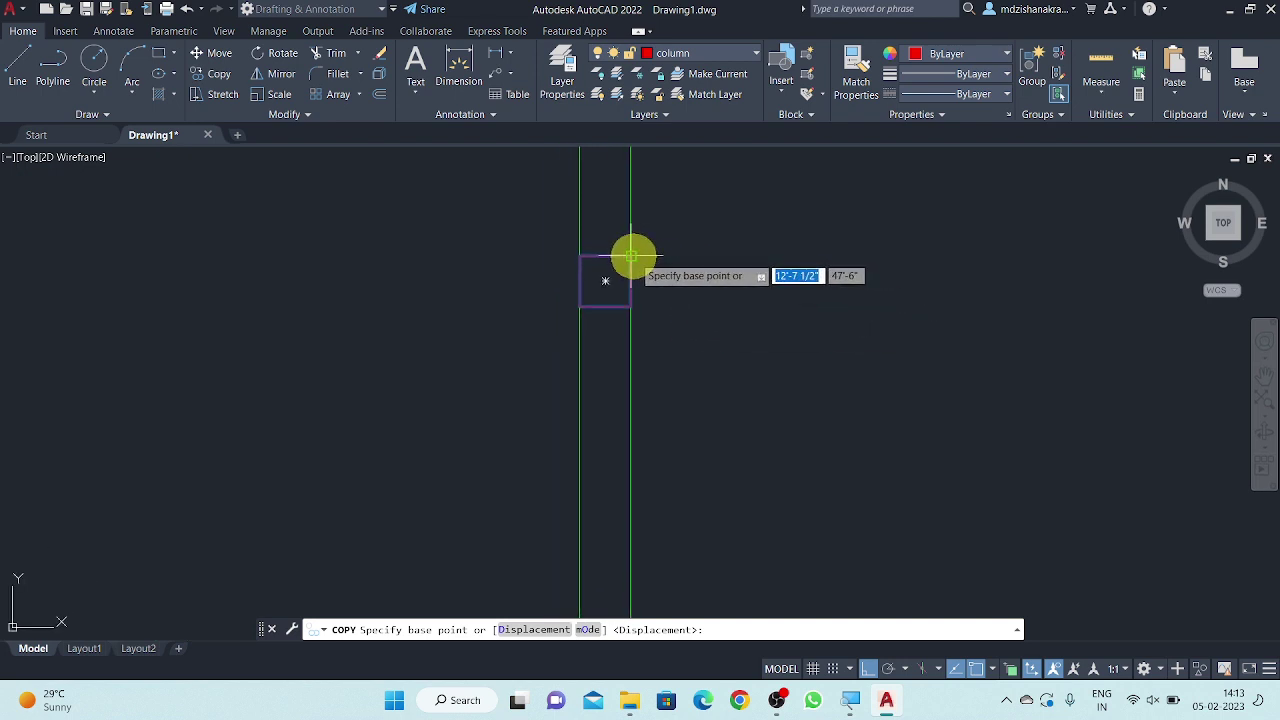
pyautogui.click(631, 261)
pyautogui.scroll(-4, 665, 240)
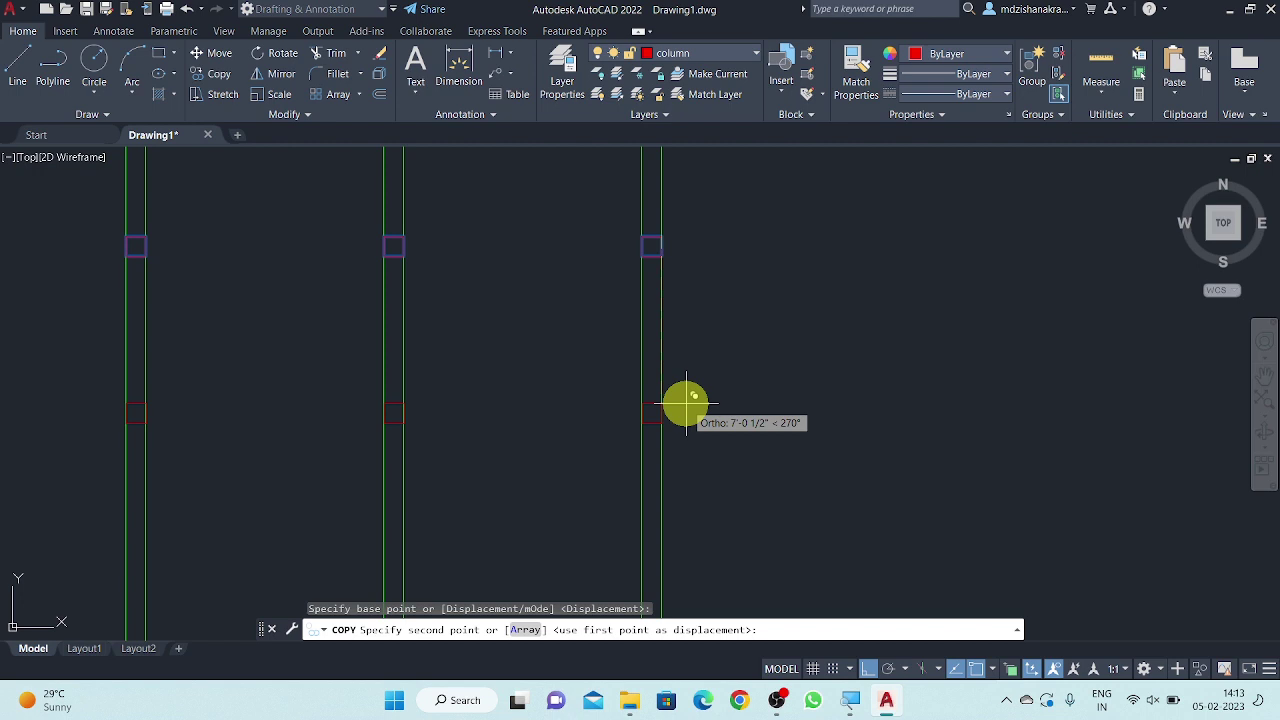
pyautogui.write("6'6")
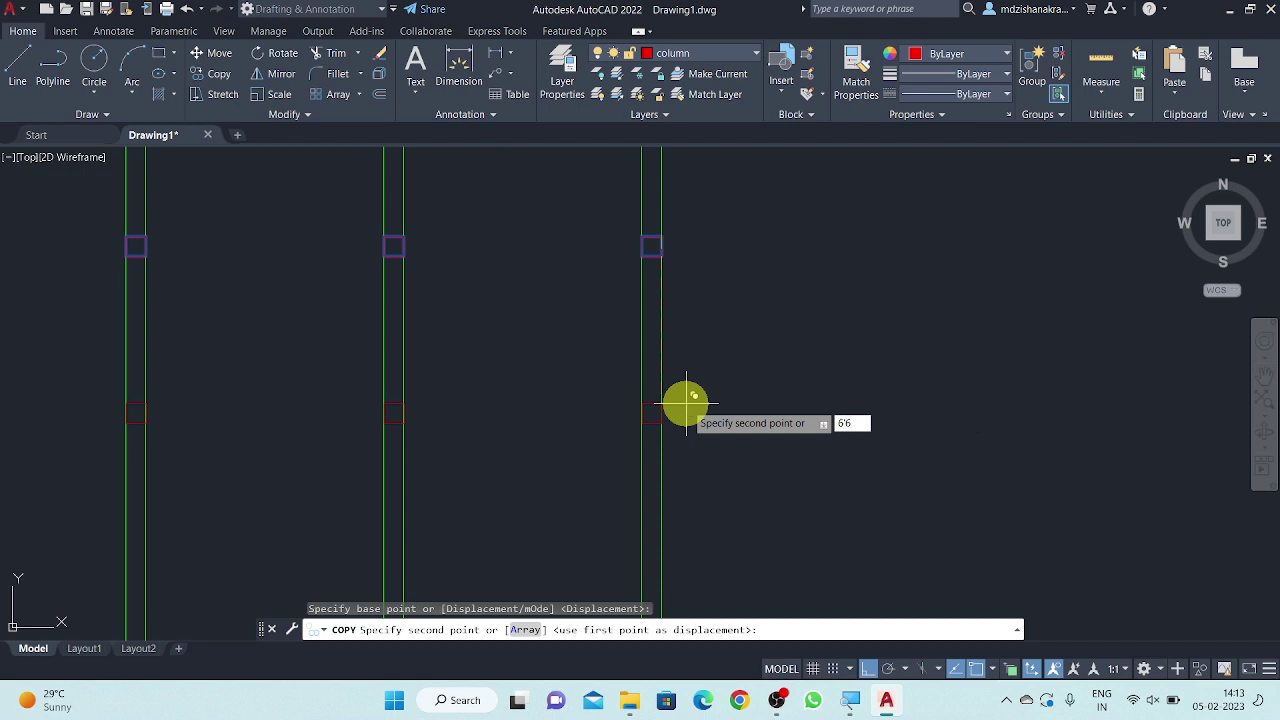
pyautogui.press('Return')
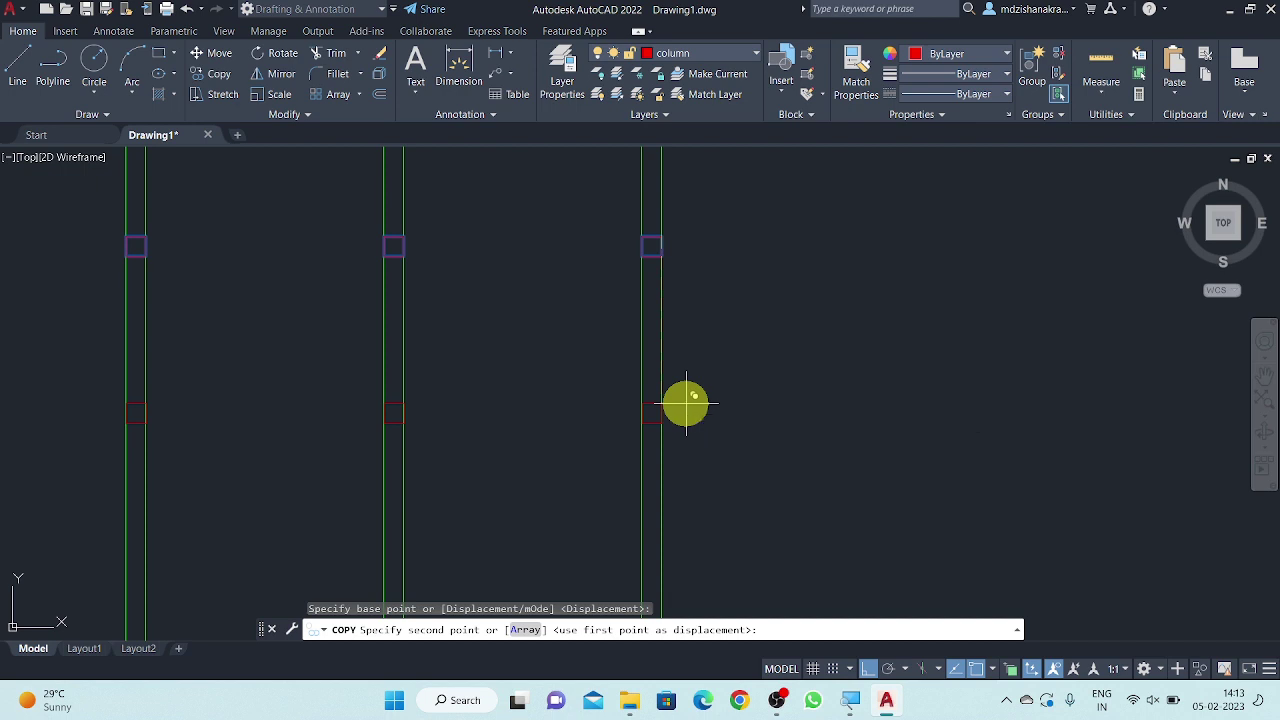
pyautogui.press('Escape')
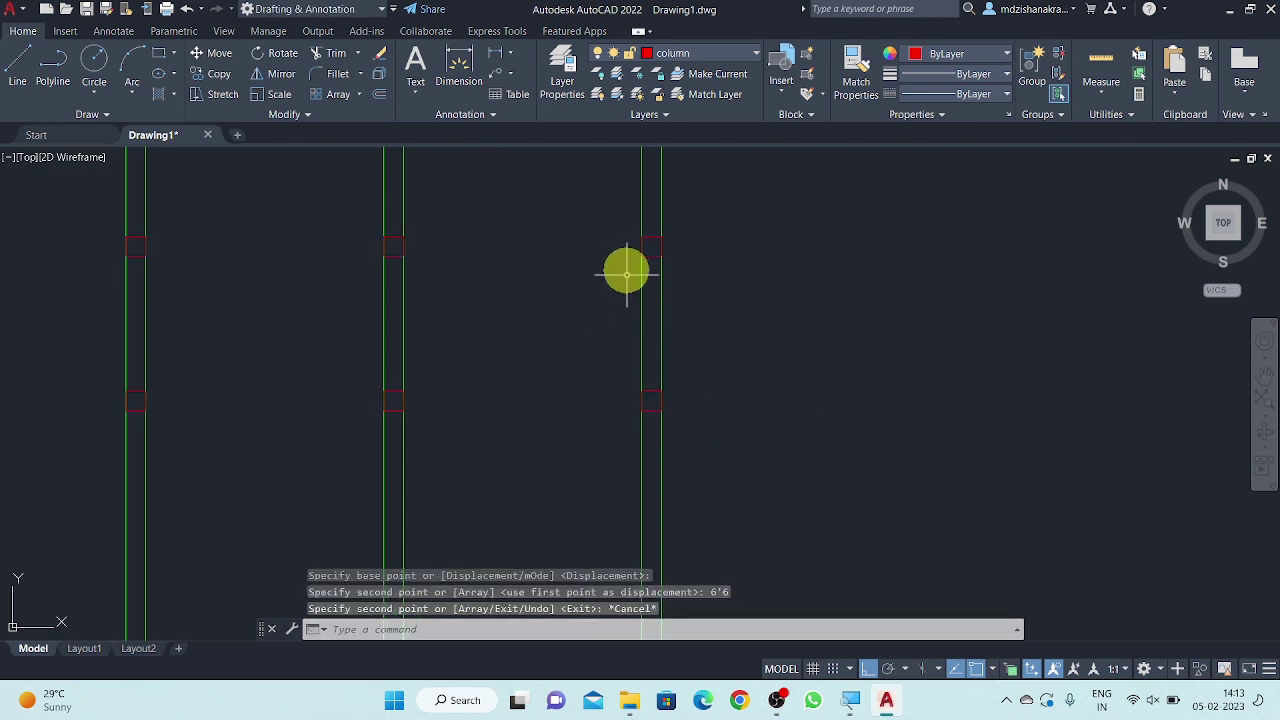
pyautogui.click(505, 55)
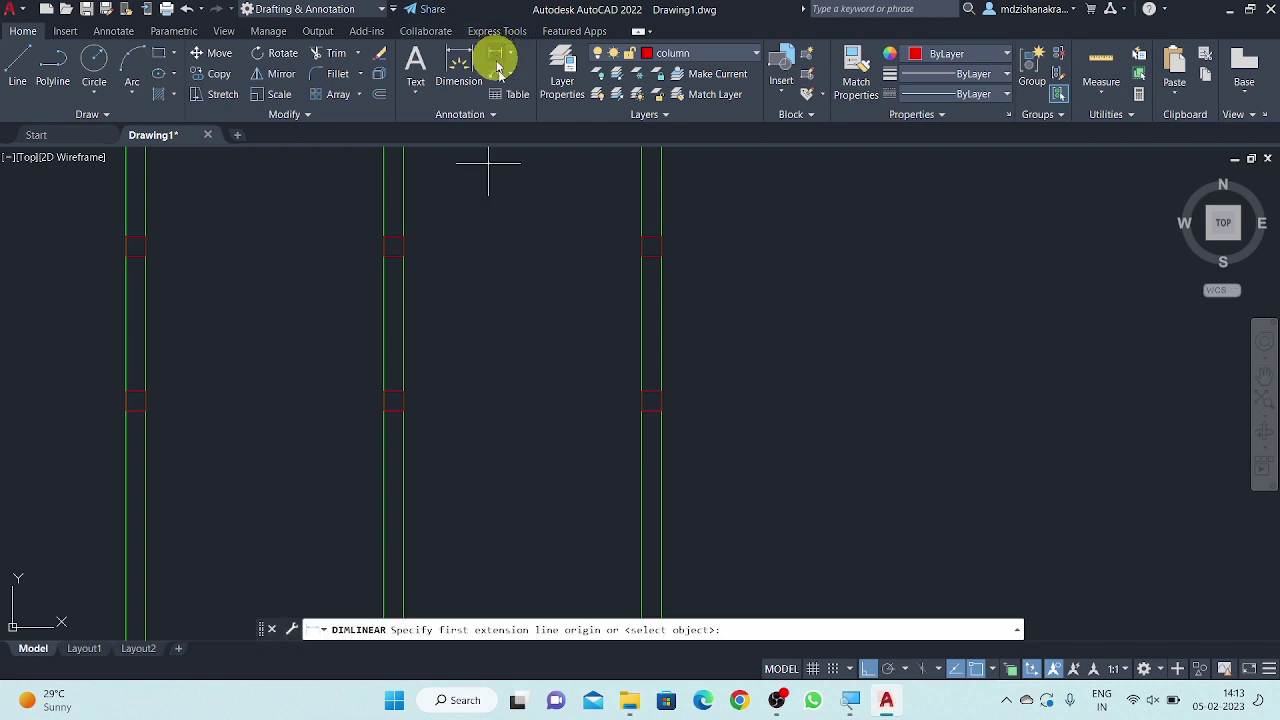
pyautogui.scroll(2, 668, 258)
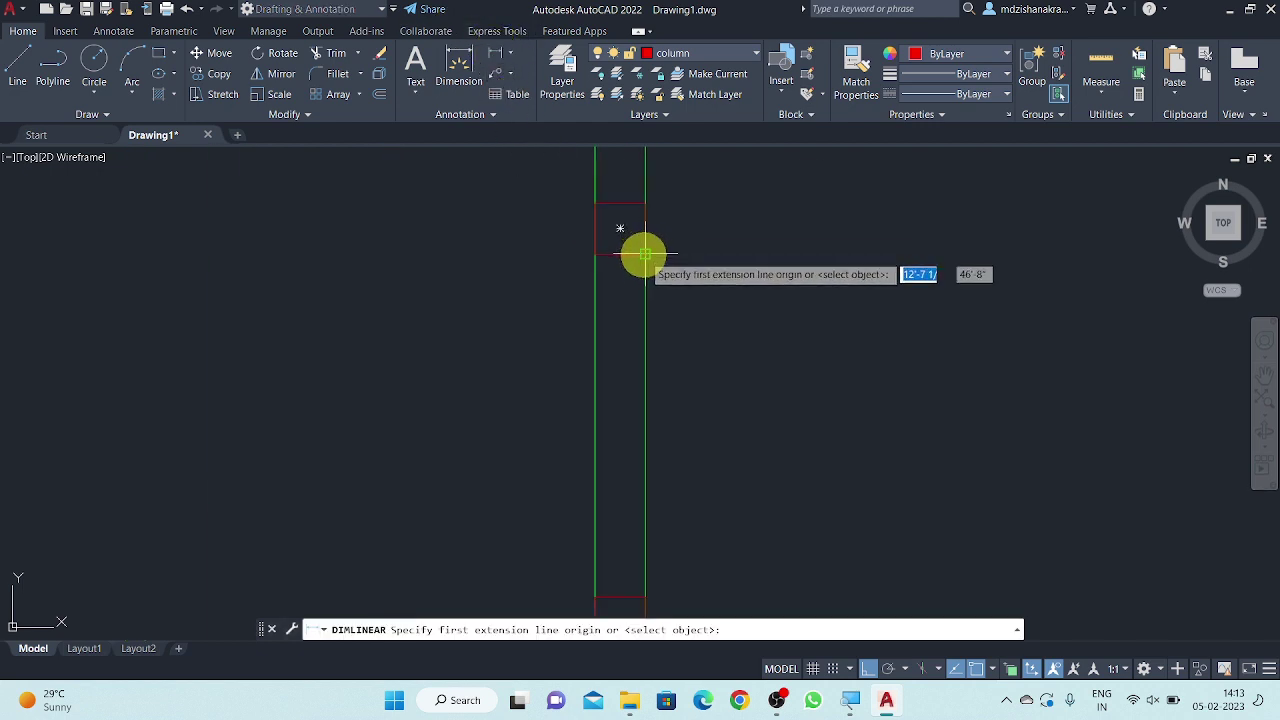
pyautogui.click(645, 256)
pyautogui.scroll(-3, 645, 256)
pyautogui.scroll(4, 675, 279)
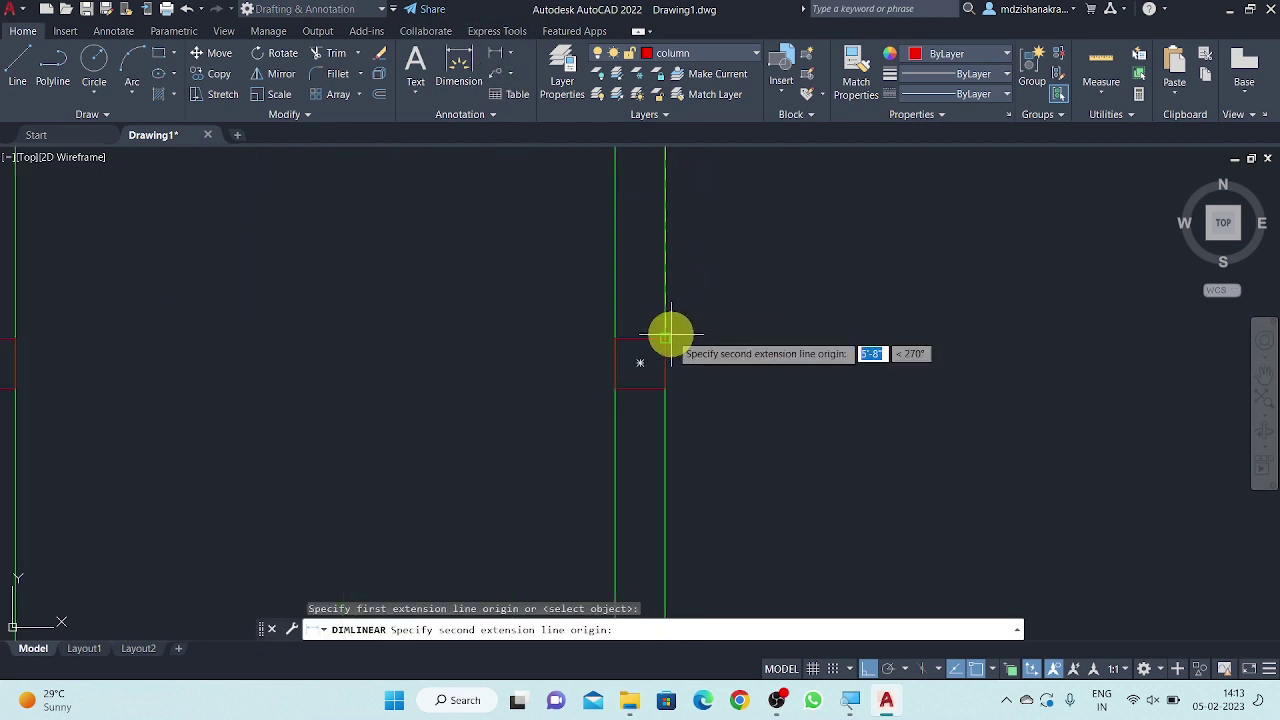
pyautogui.click(663, 334)
pyautogui.scroll(-1, 664, 358)
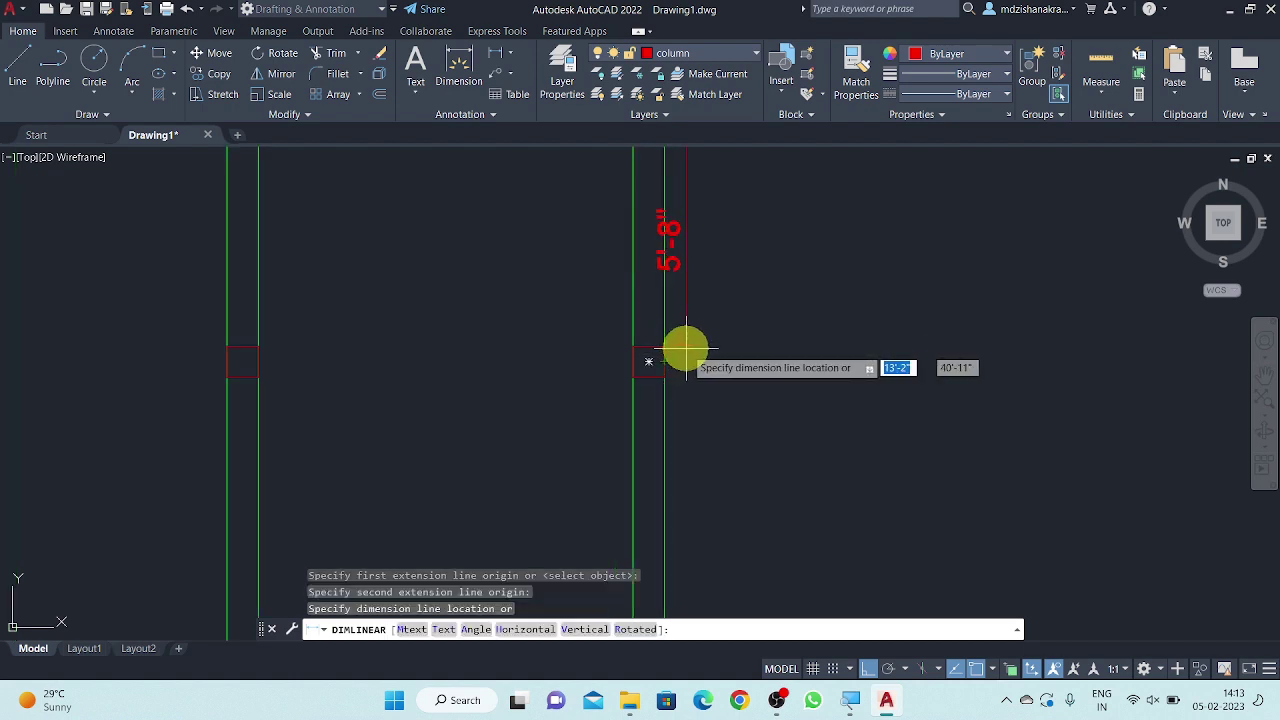
pyautogui.press('Escape')
pyautogui.scroll(-5, 591, 403)
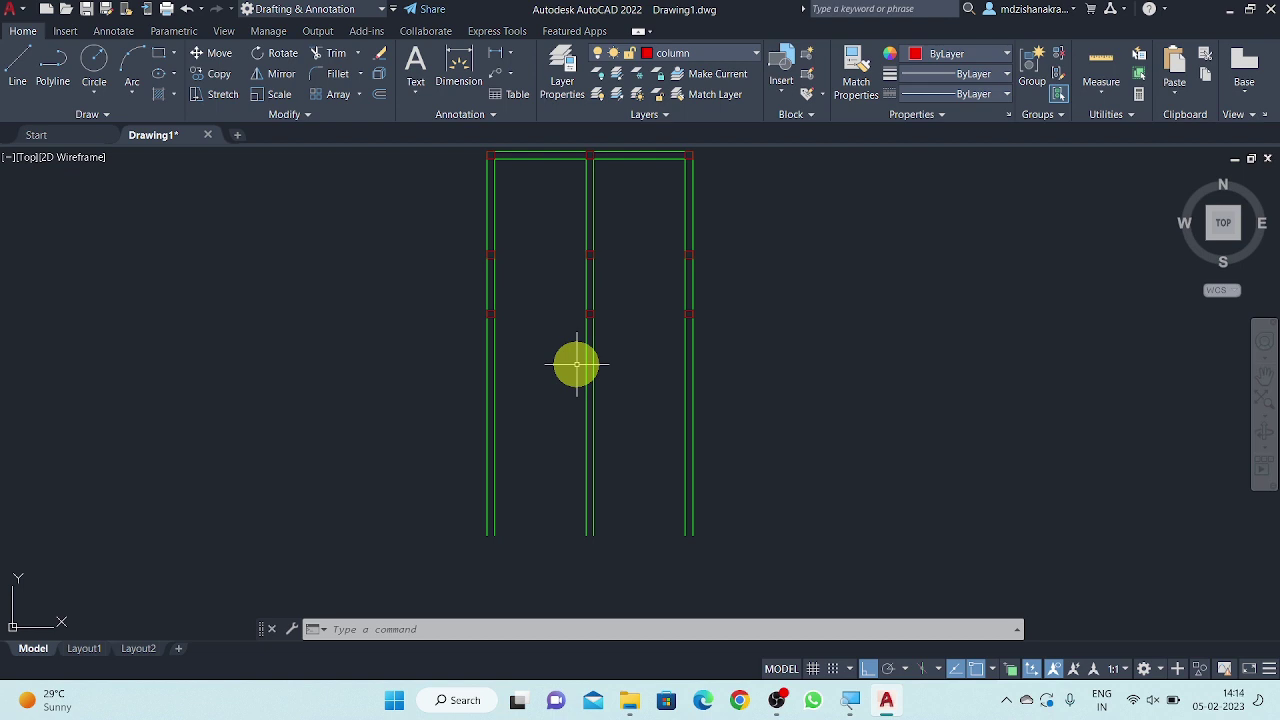
pyautogui.scroll(3, 494, 300)
pyautogui.scroll(3, 490, 320)
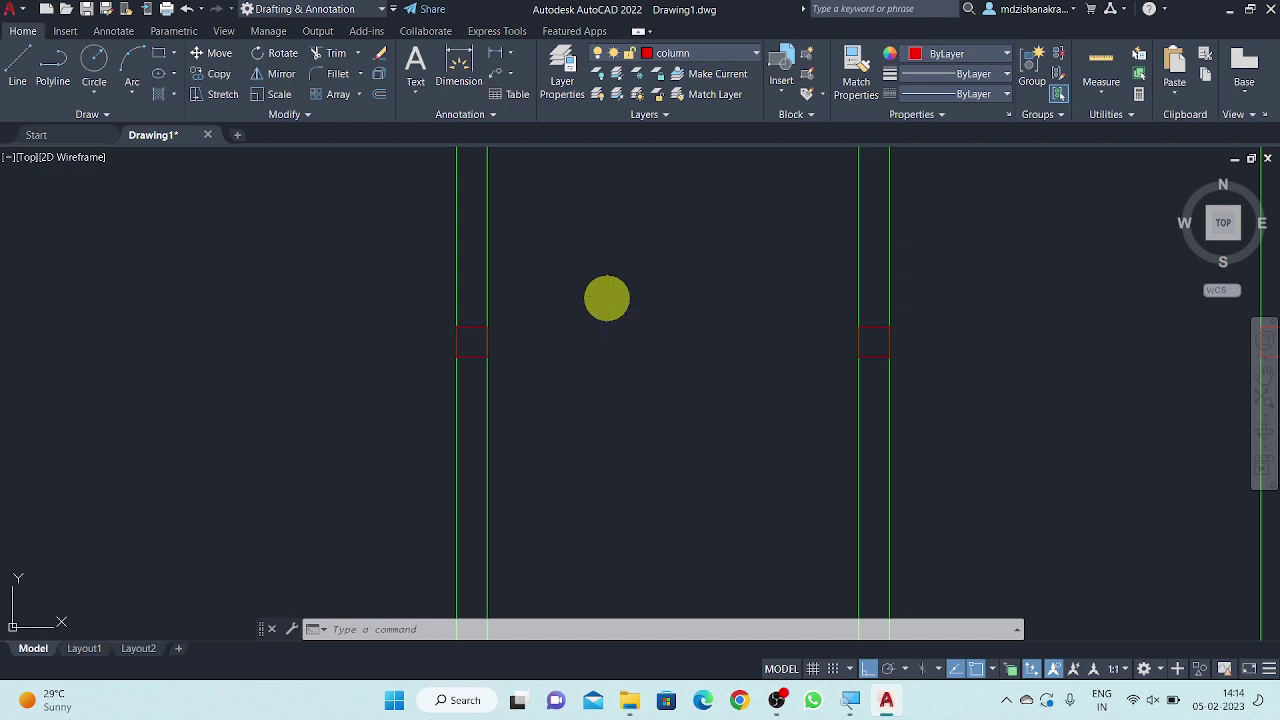
# - Start a Copy (CO) of the three red column squares along the left, right and middle walls
pyautogui.write('co')
pyautogui.press('Return')
pyautogui.scroll(3, 445, 336)
pyautogui.scroll(-3, 484, 371)
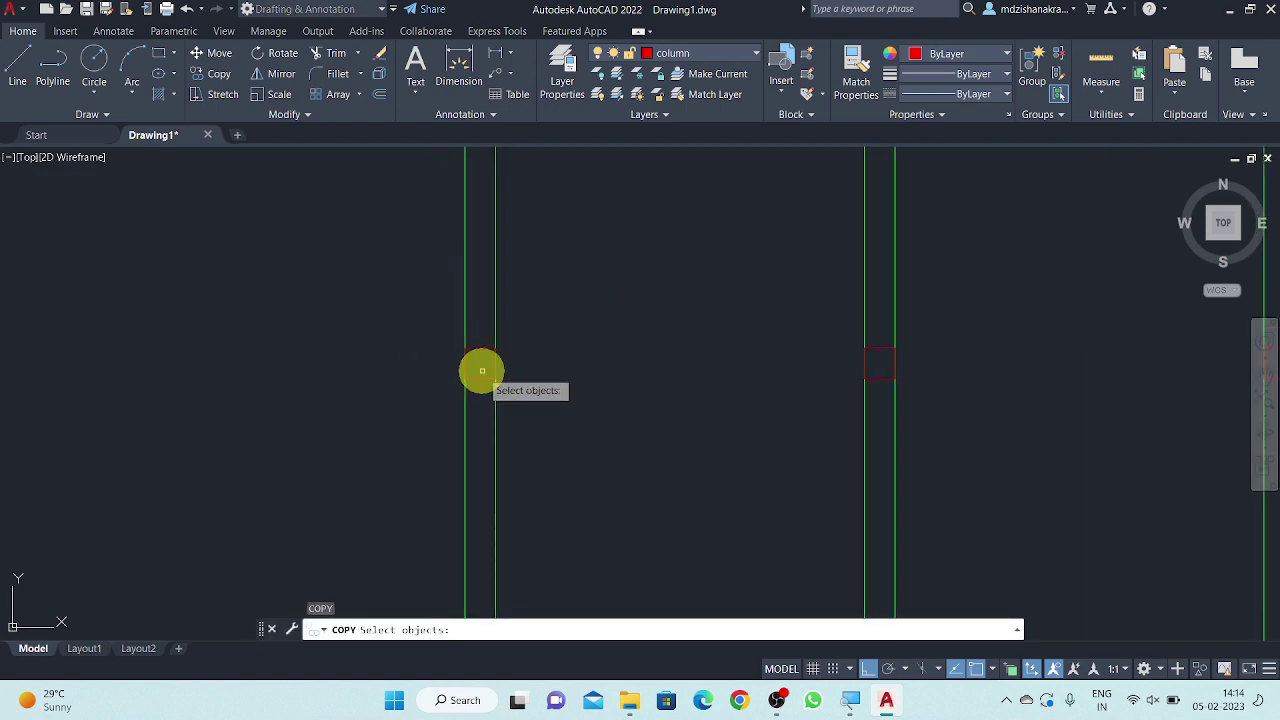
pyautogui.click(476, 349)
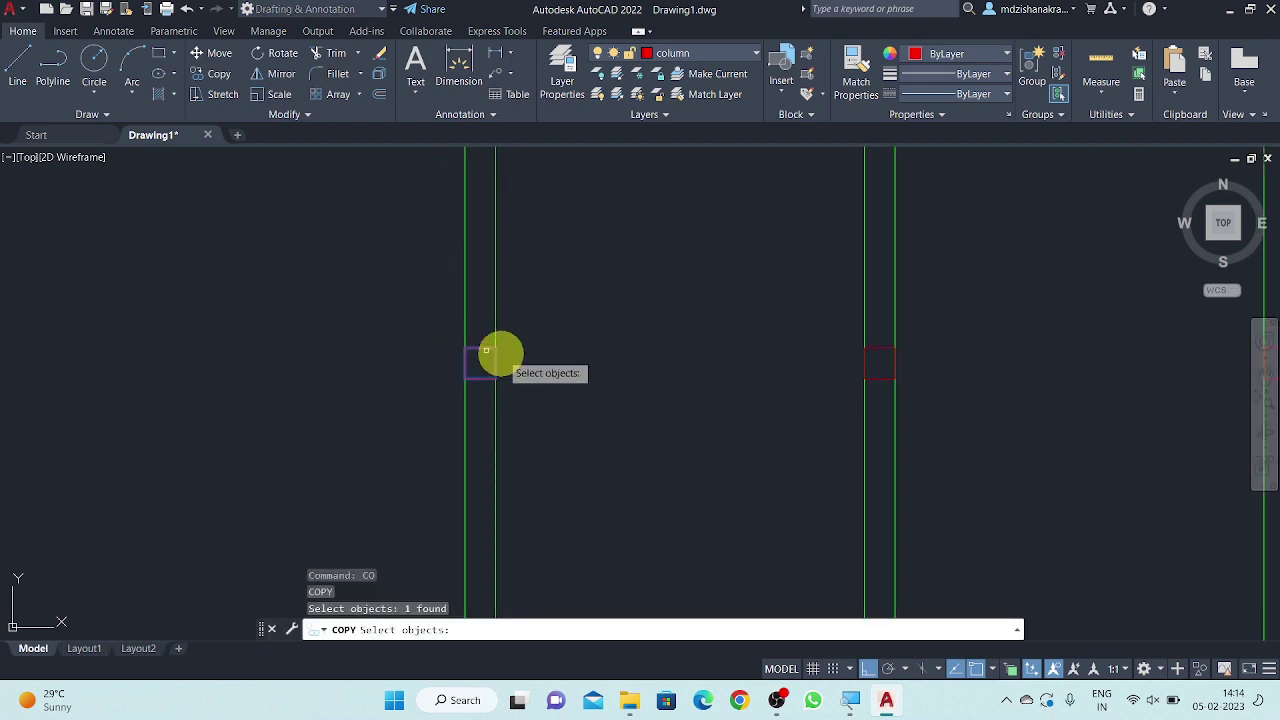
pyautogui.click(876, 348)
pyautogui.scroll(-5, 829, 349)
pyautogui.scroll(5, 751, 354)
pyautogui.scroll(2, 746, 307)
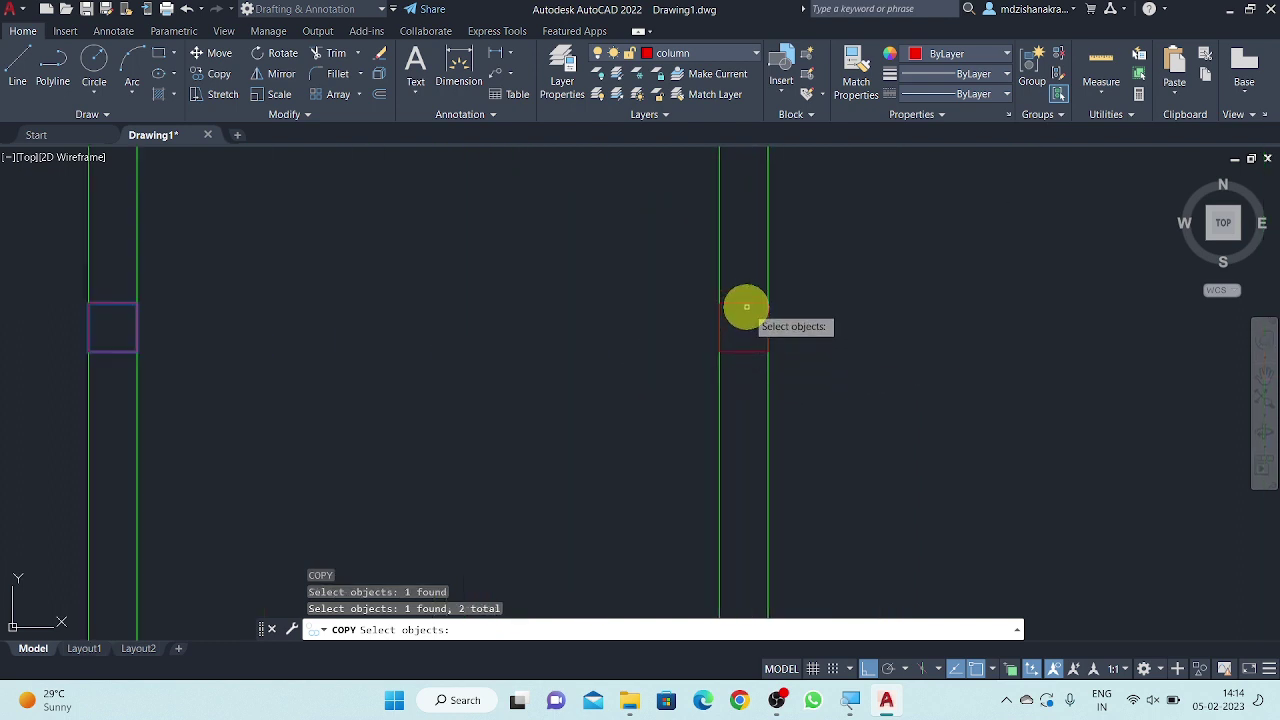
pyautogui.click(746, 304)
pyautogui.press('Return')
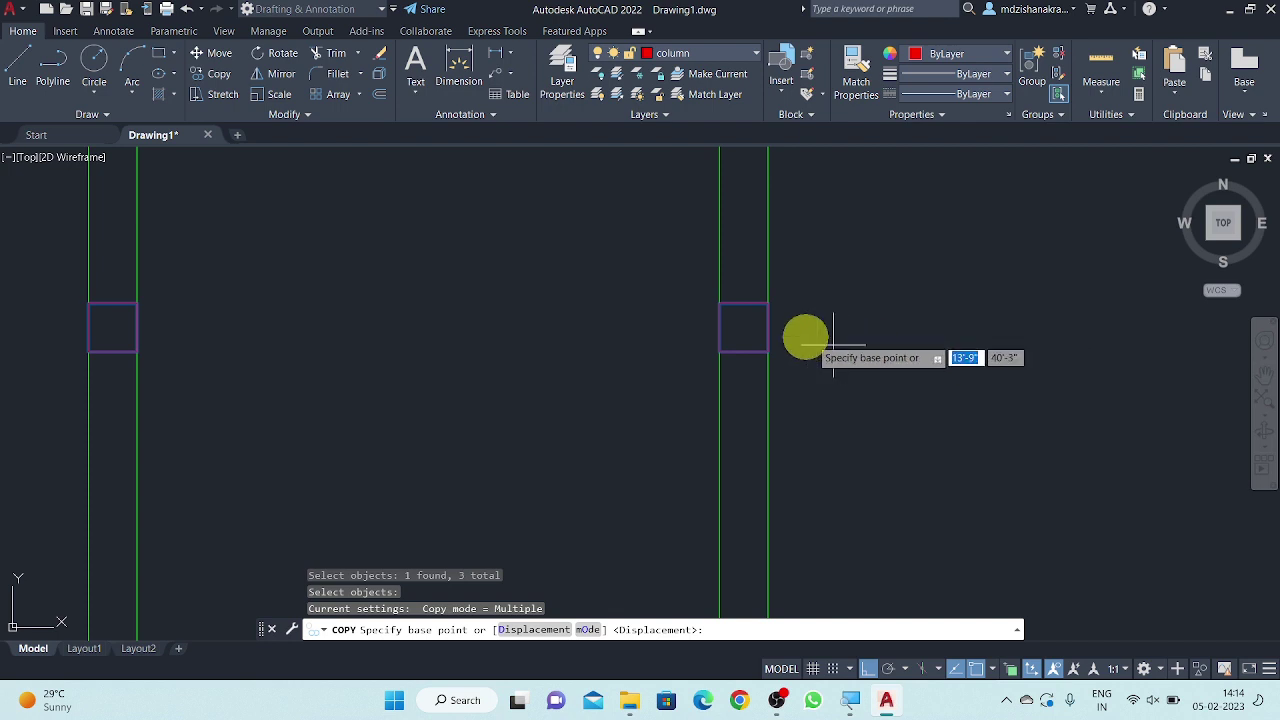
# - Place the copied columns 10'10" further down, using a column corner as base point
pyautogui.click(766, 302)
pyautogui.scroll(-3, 814, 250)
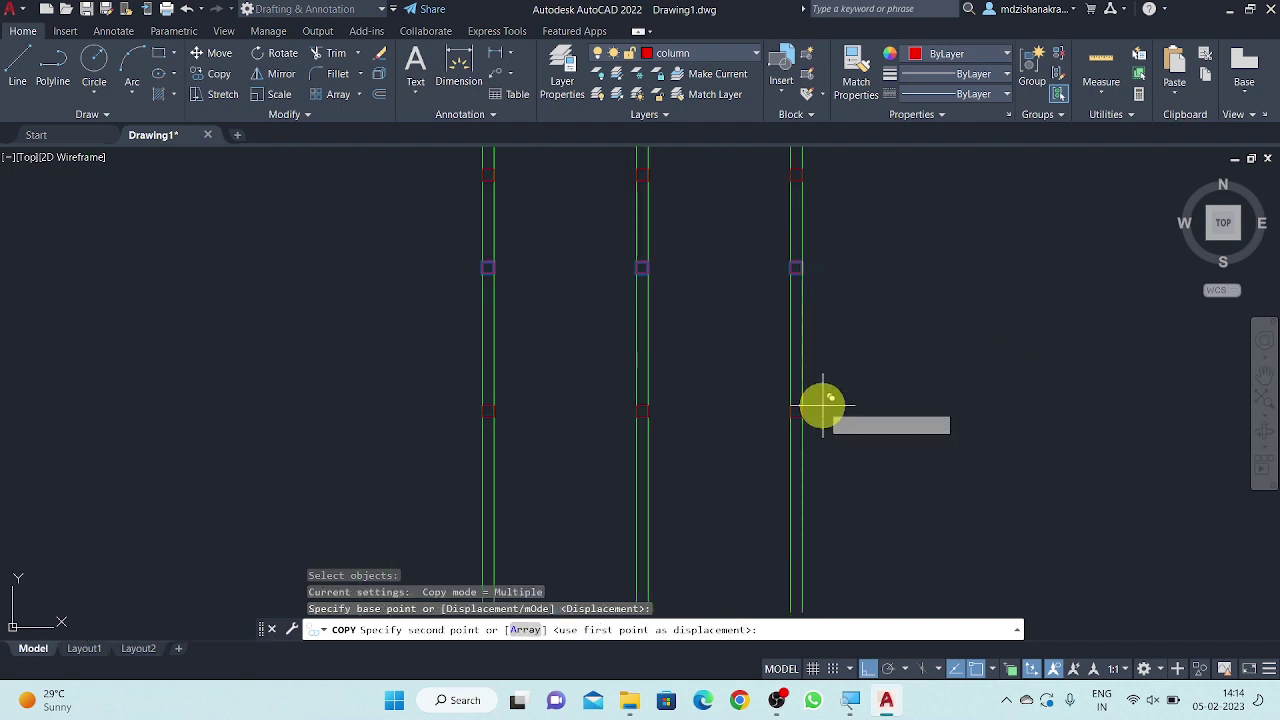
pyautogui.write('10')
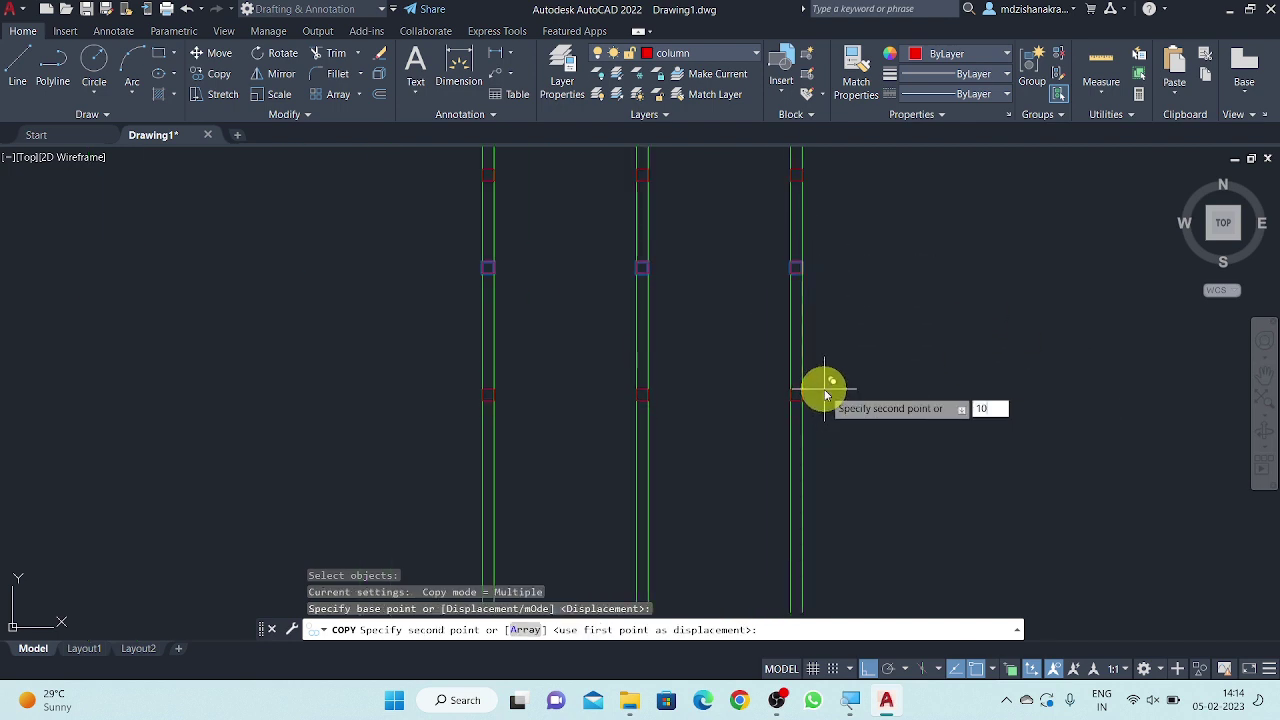
pyautogui.write("'10")
pyautogui.press('Return')
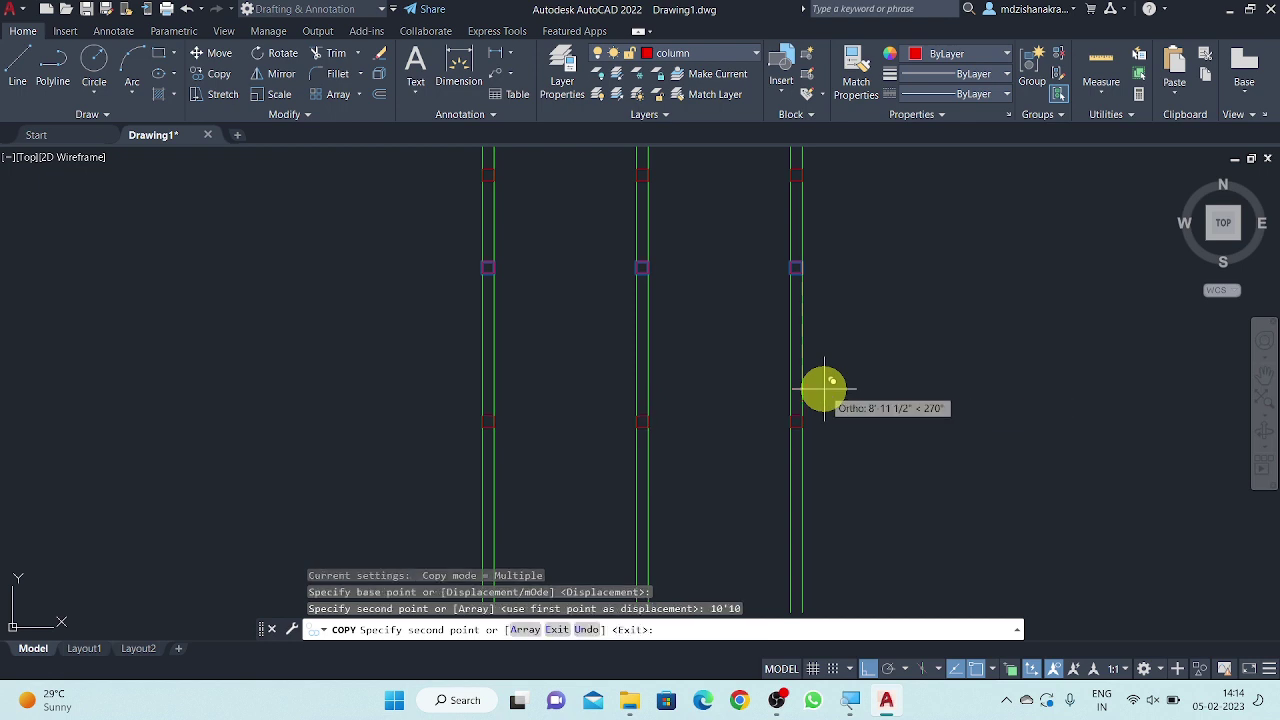
pyautogui.scroll(-2, 860, 380)
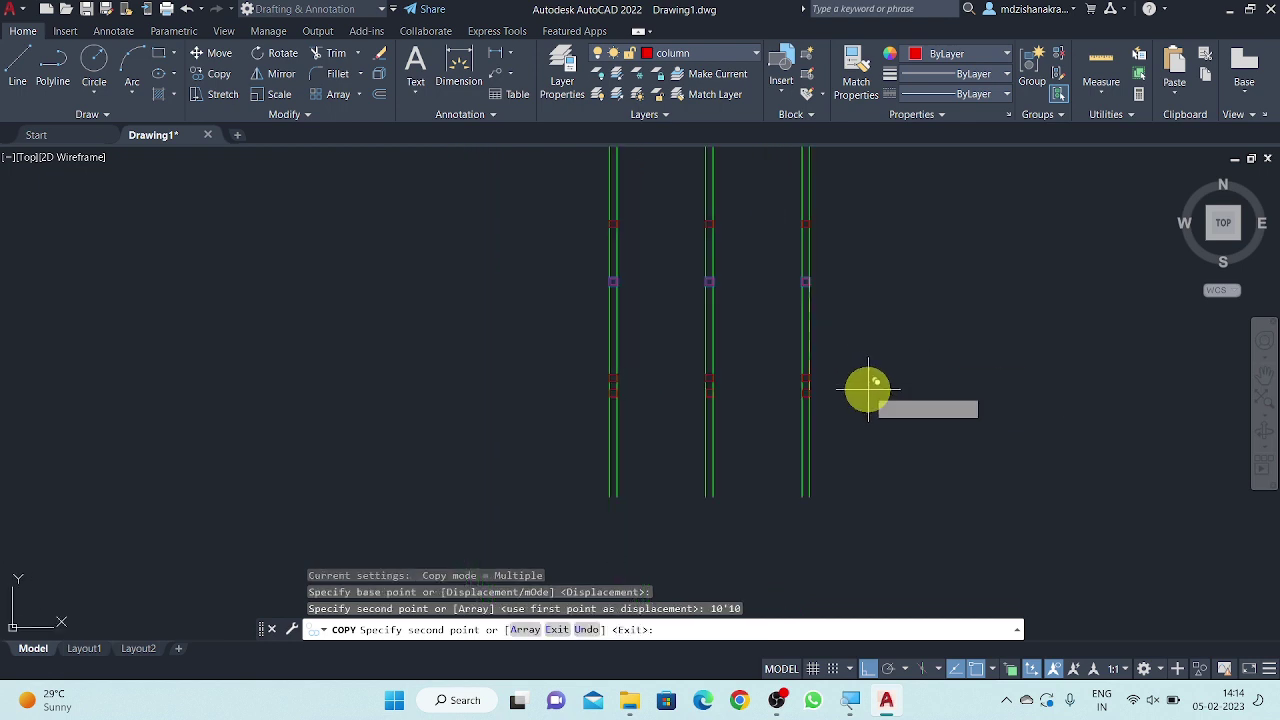
pyautogui.moveTo(870, 395); pyautogui.dragTo(860, 380, button='middle')
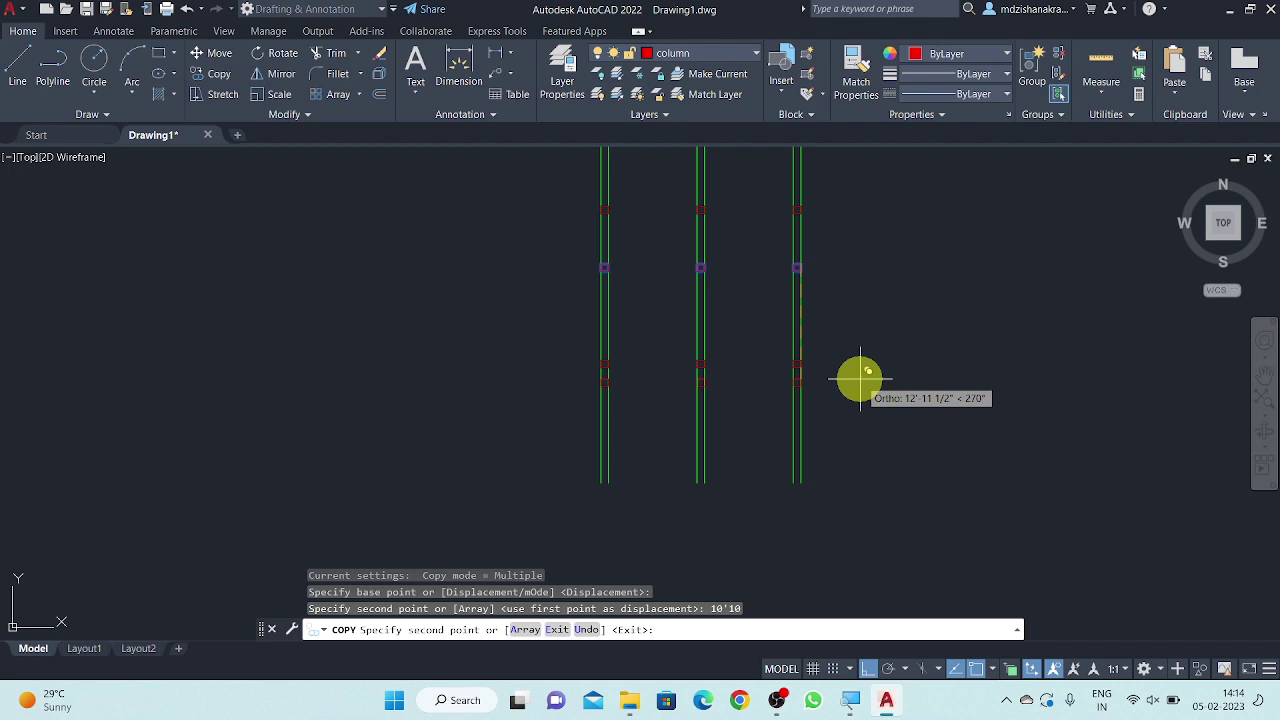
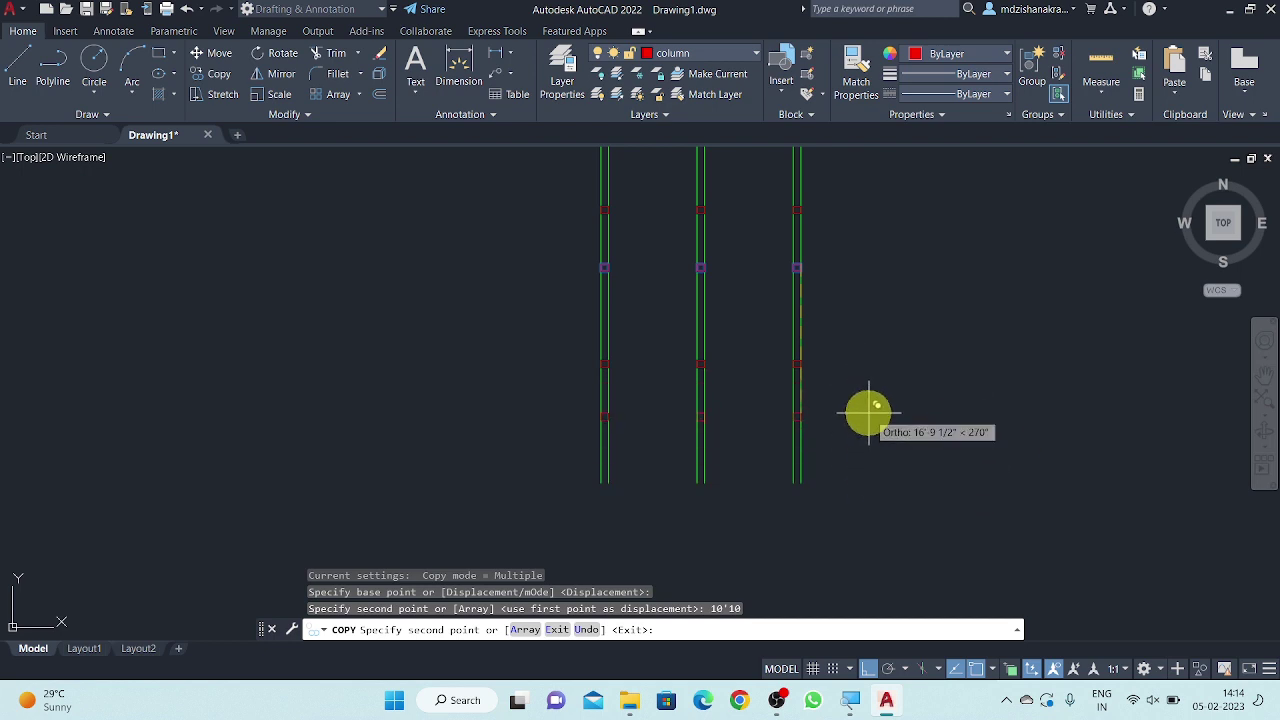
# - Exit the column copy and zoom in on the middle column
pyautogui.press('Escape')
pyautogui.scroll(2, 703, 334)
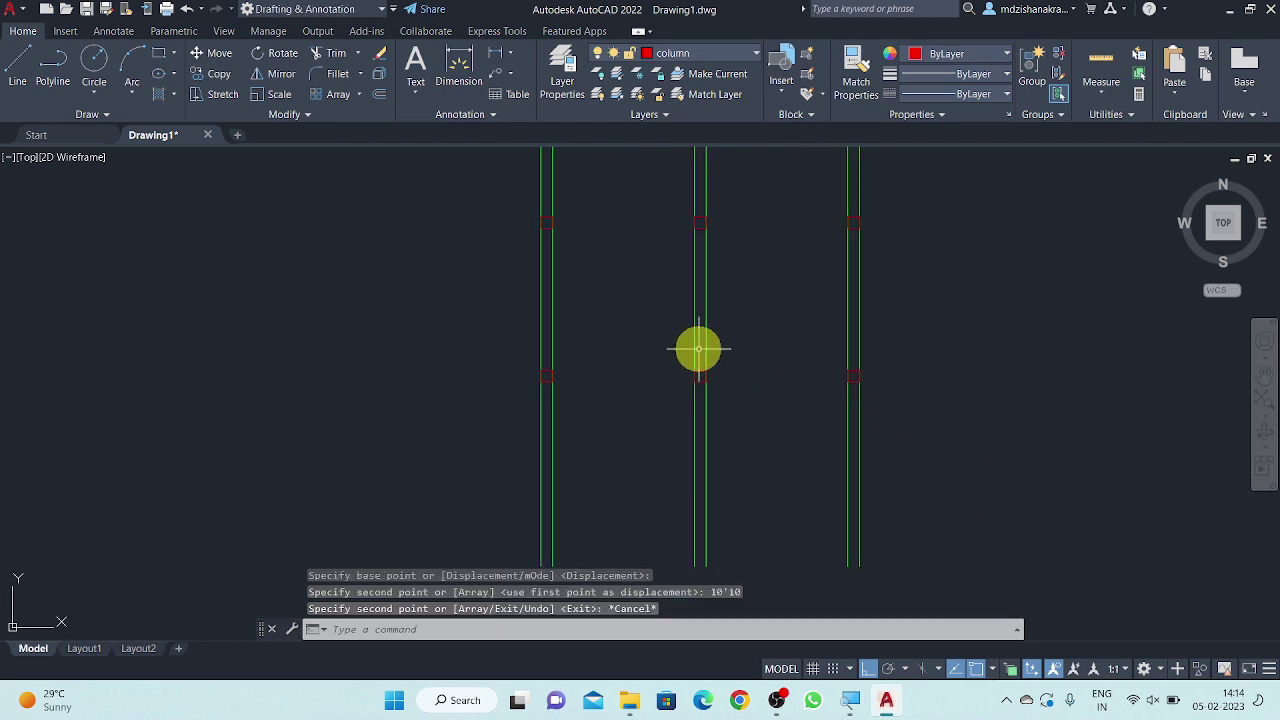
pyautogui.moveTo(757, 382); pyautogui.dragTo(731, 354, button='middle')
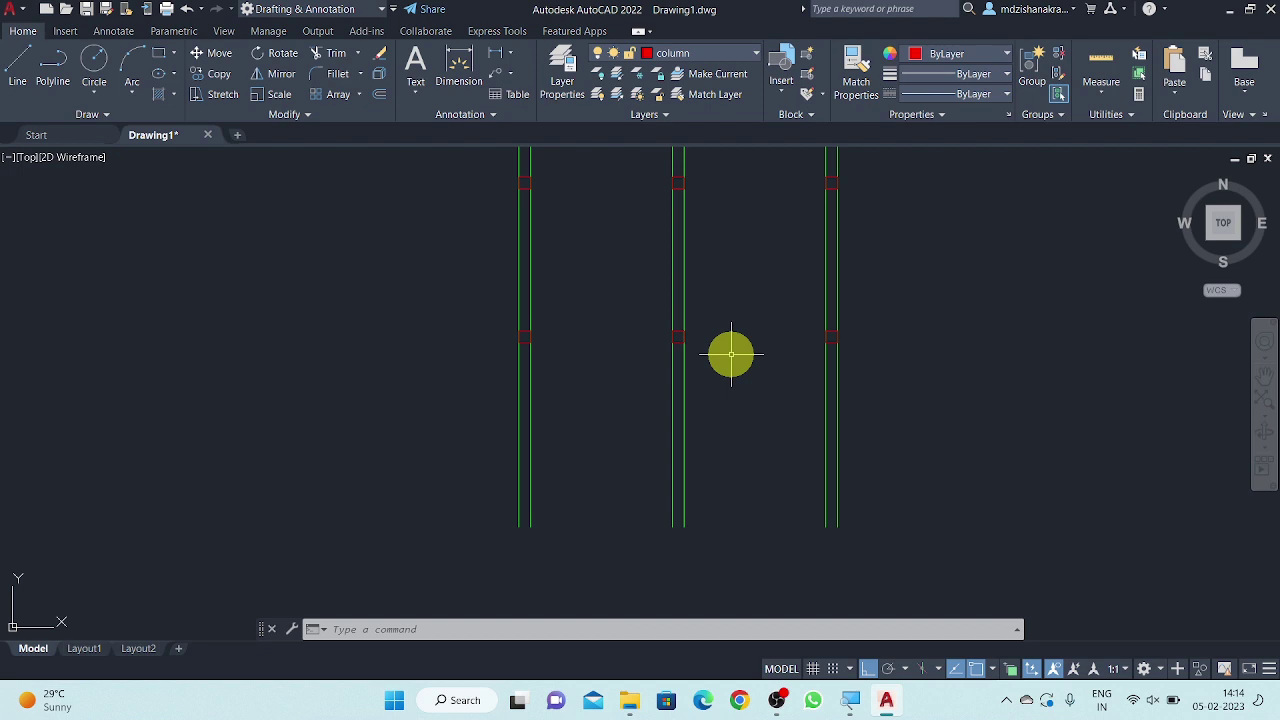
# - Start copying the left column square, then cancel the copy after the view tilts into orbit
pyautogui.scroll(2, 645, 340)
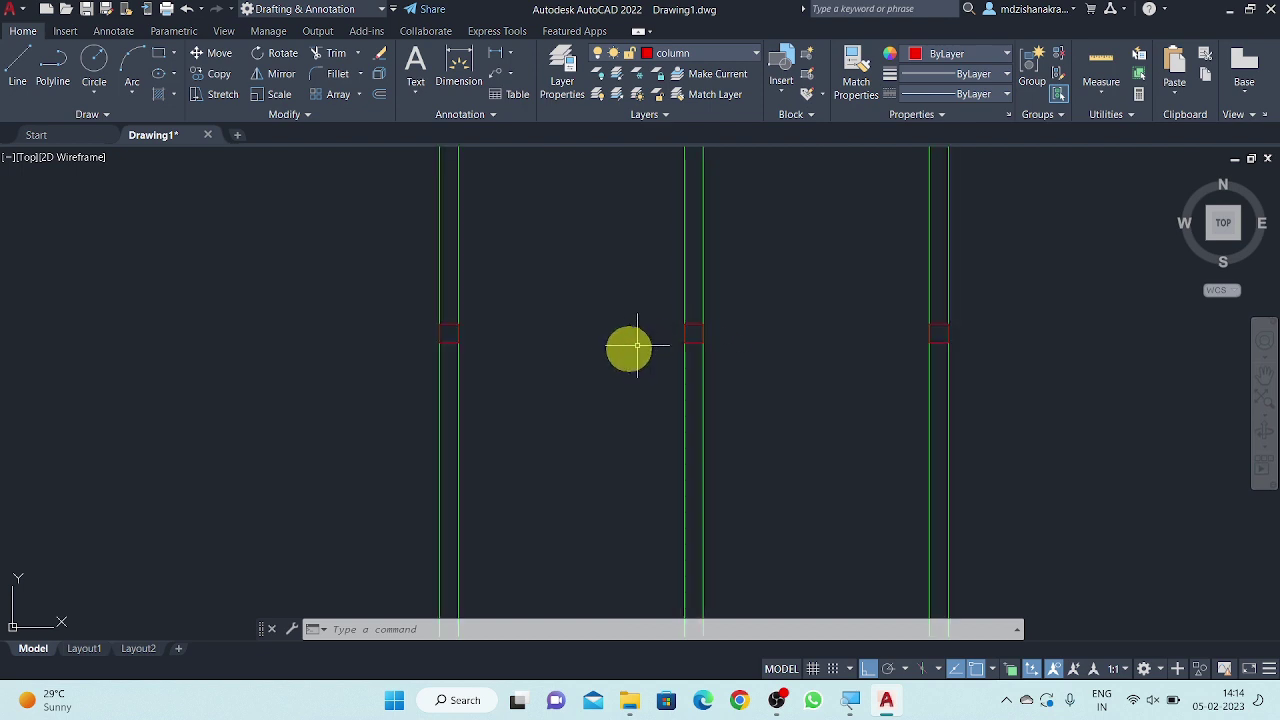
pyautogui.write('cco')
pyautogui.press('Return')
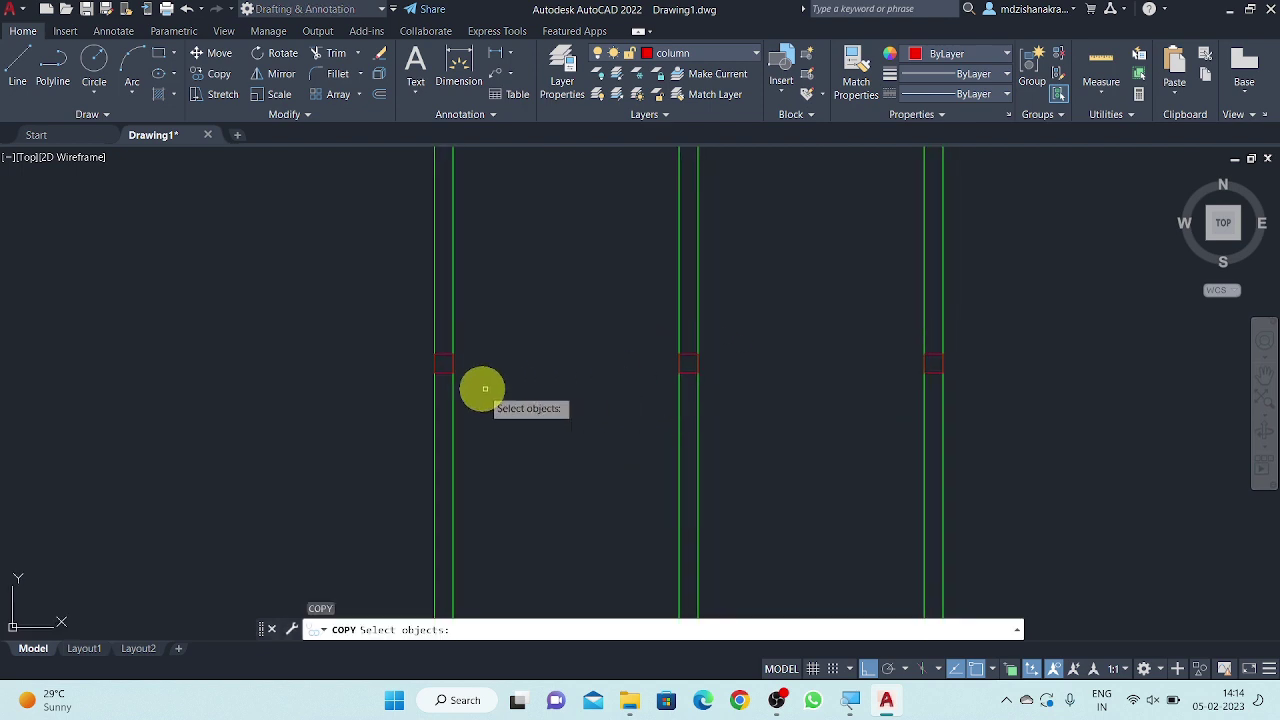
pyautogui.scroll(4, 437, 360)
pyautogui.click(444, 343)
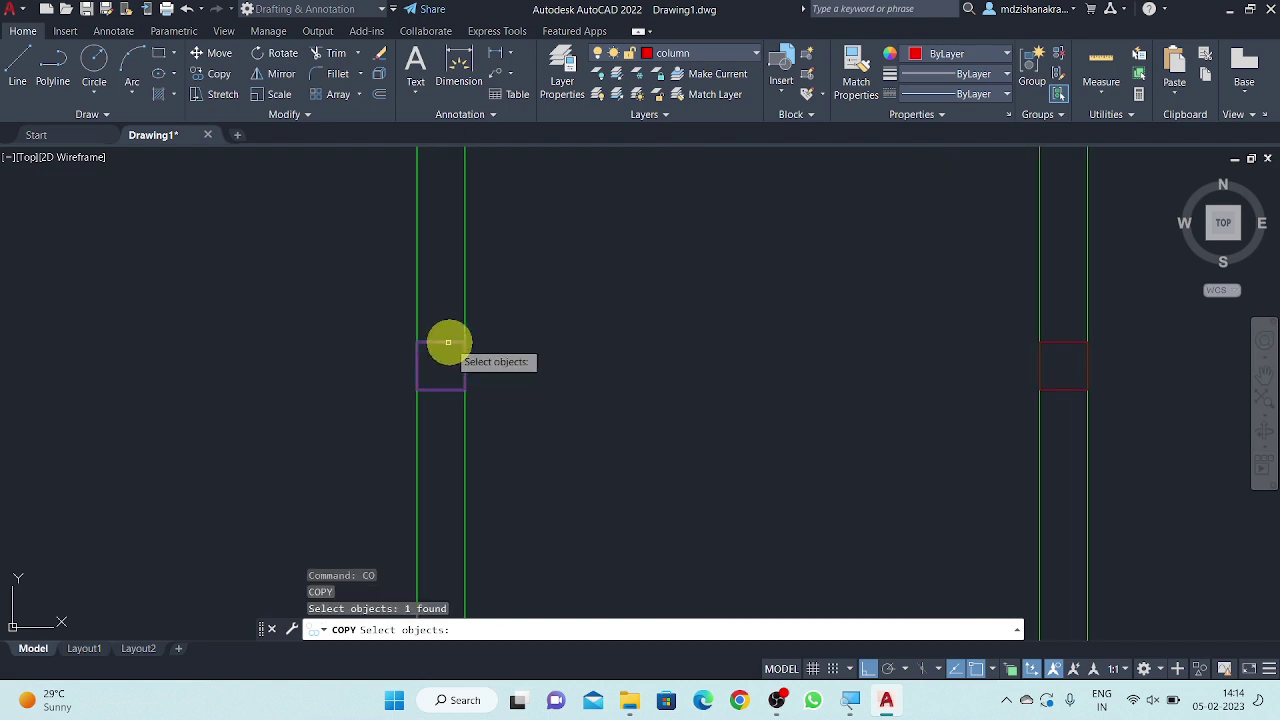
pyautogui.scroll(-2, 737, 439)
pyautogui.scroll(-2, 737, 439)
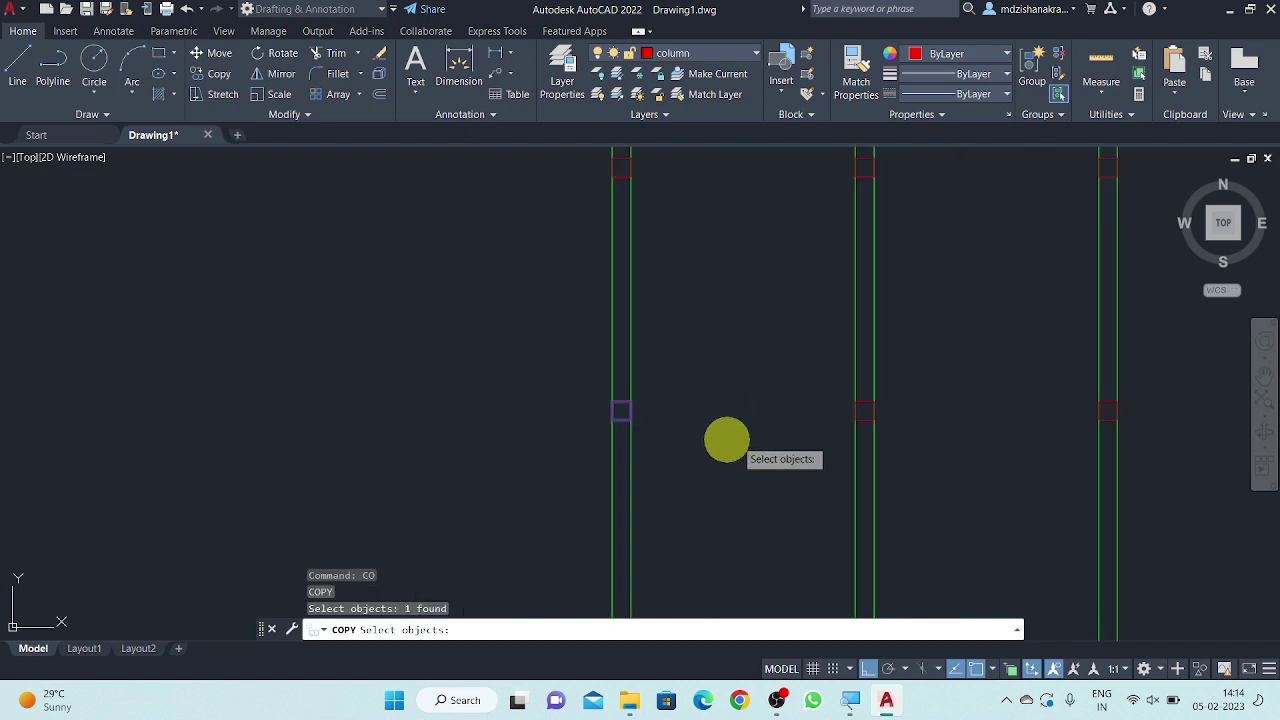
pyautogui.keyDown('shift'); pyautogui.moveTo(726, 437); pyautogui.dragTo(537, 437, button='middle'); pyautogui.keyUp('shift')
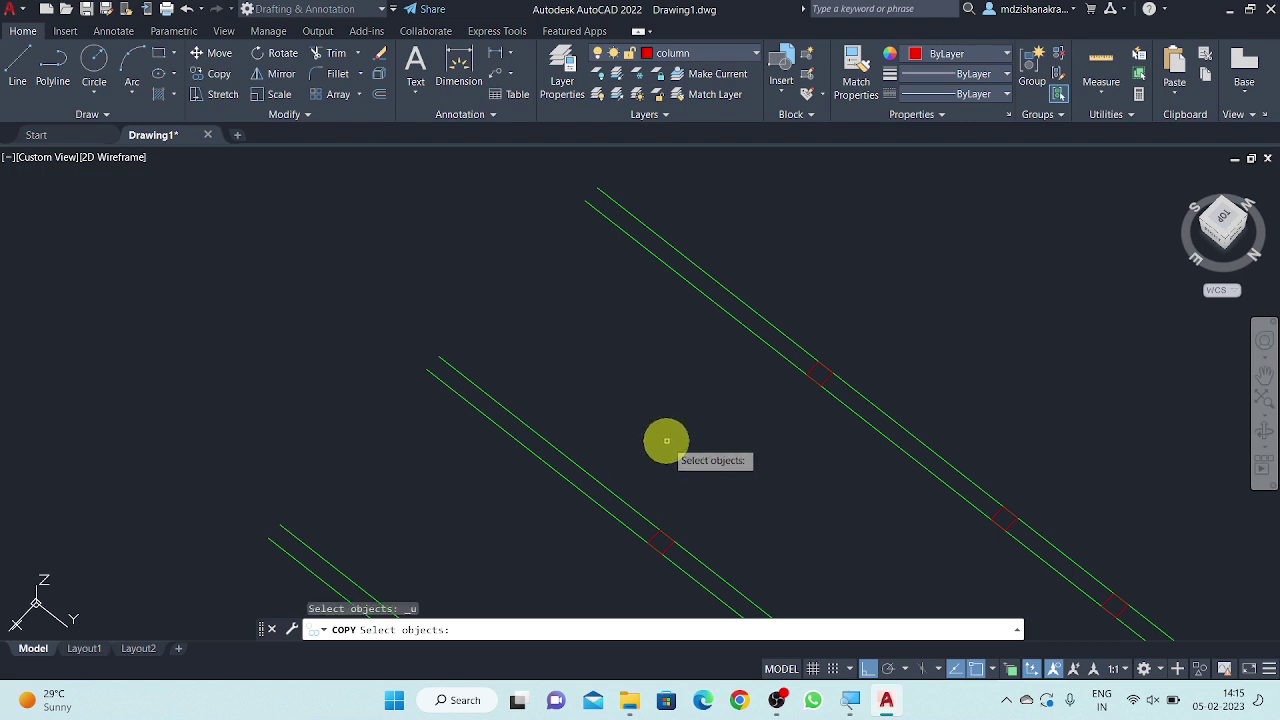
pyautogui.press('Escape')
pyautogui.press('Escape')
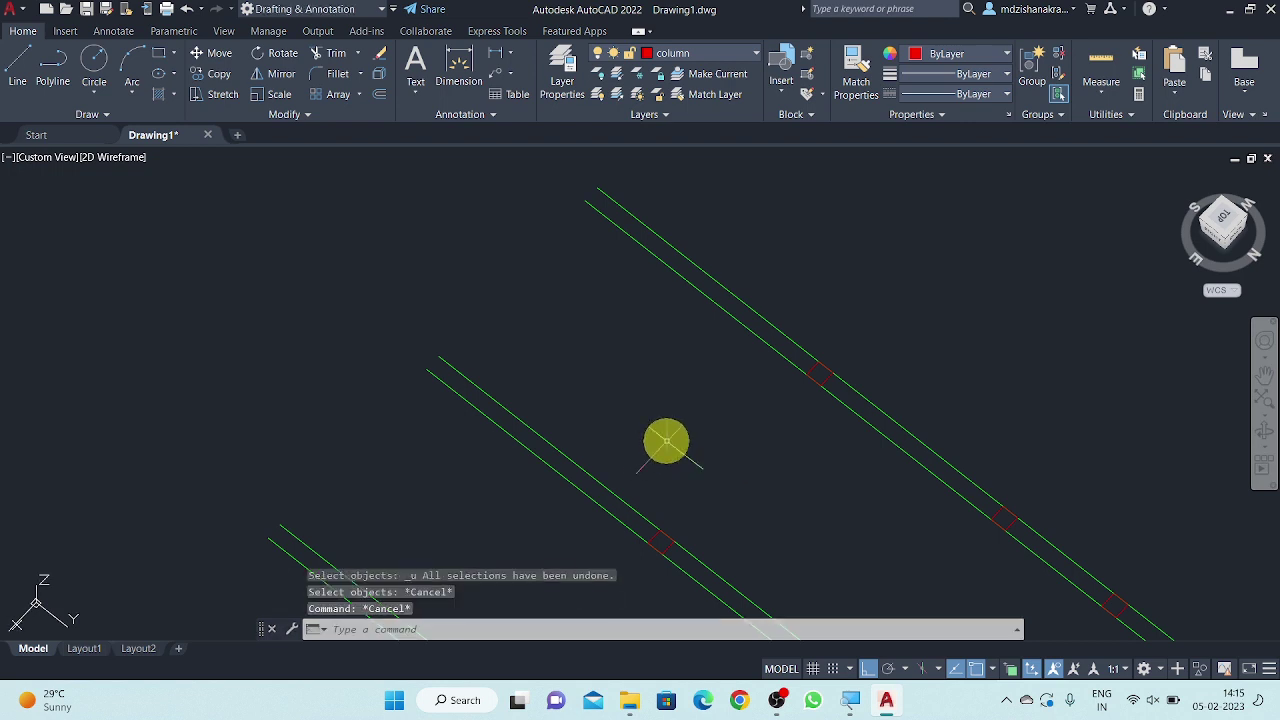
pyautogui.press('Escape')
pyautogui.press('Escape')
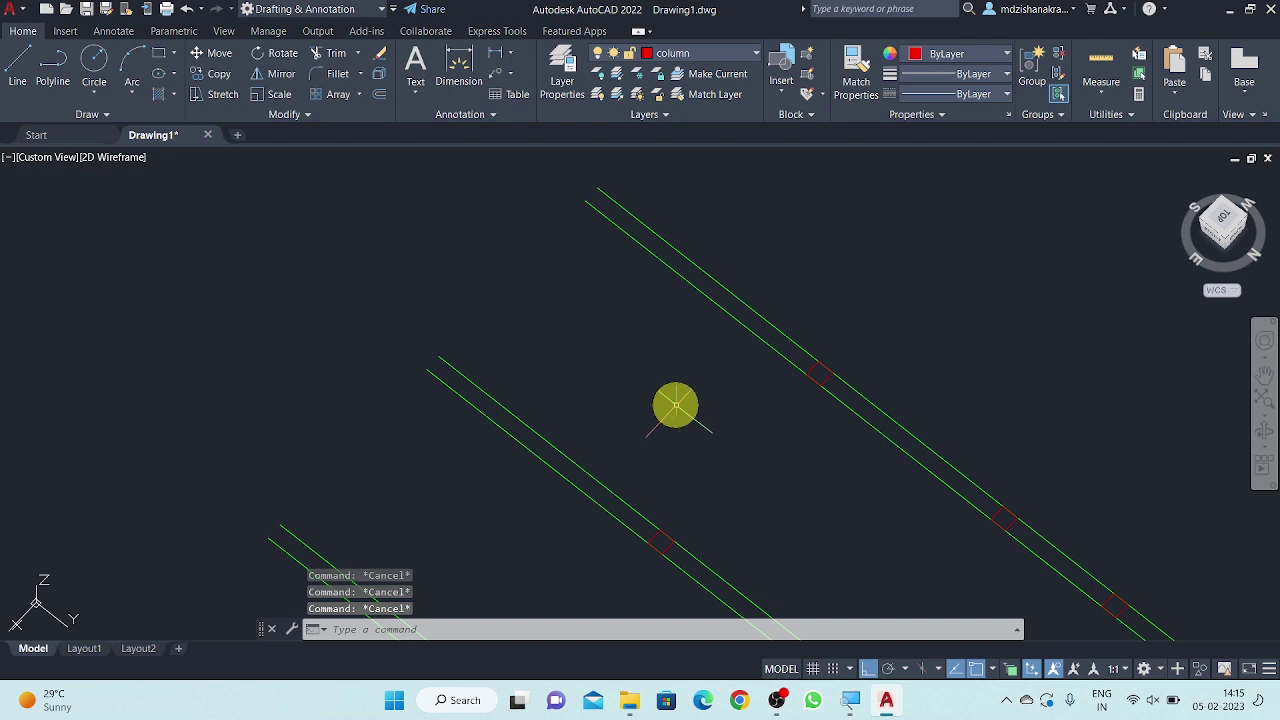
# - Undo back to the flat Top plan view
pyautogui.hotkey('ctrl', 'z')
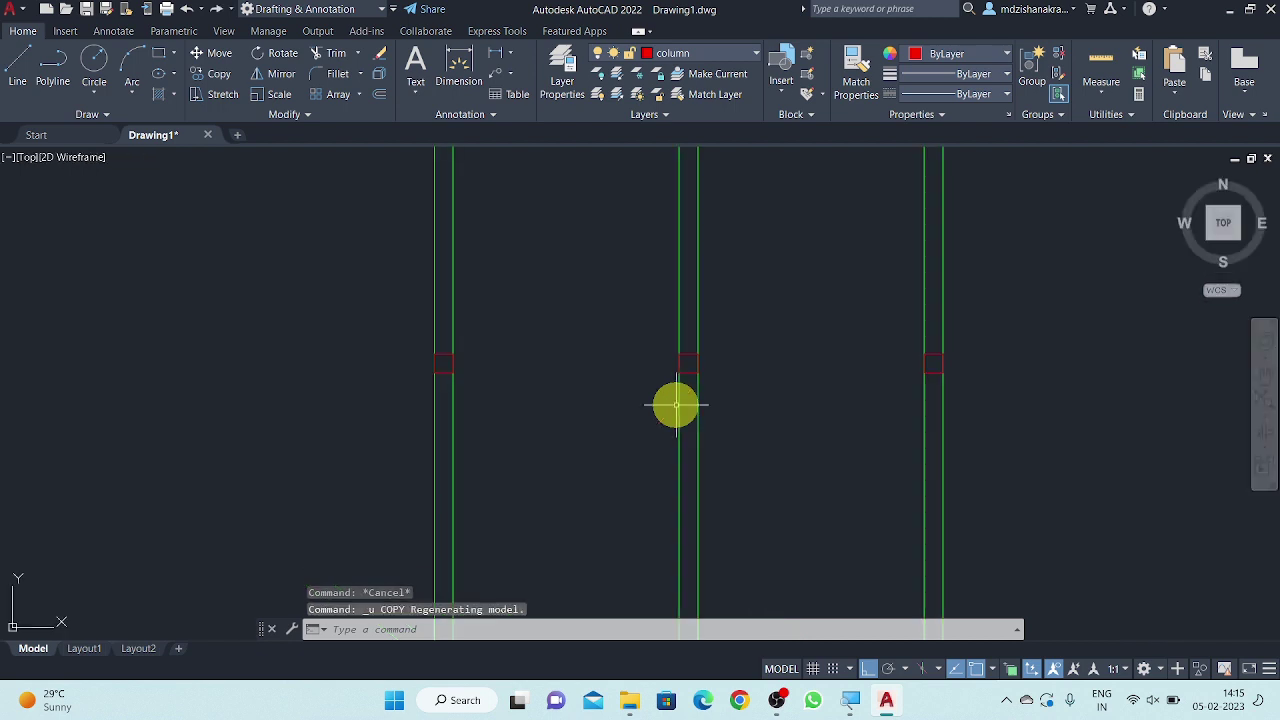
pyautogui.scroll(-2, 494, 416)
pyautogui.moveTo(497, 423); pyautogui.dragTo(470, 430, button='middle')
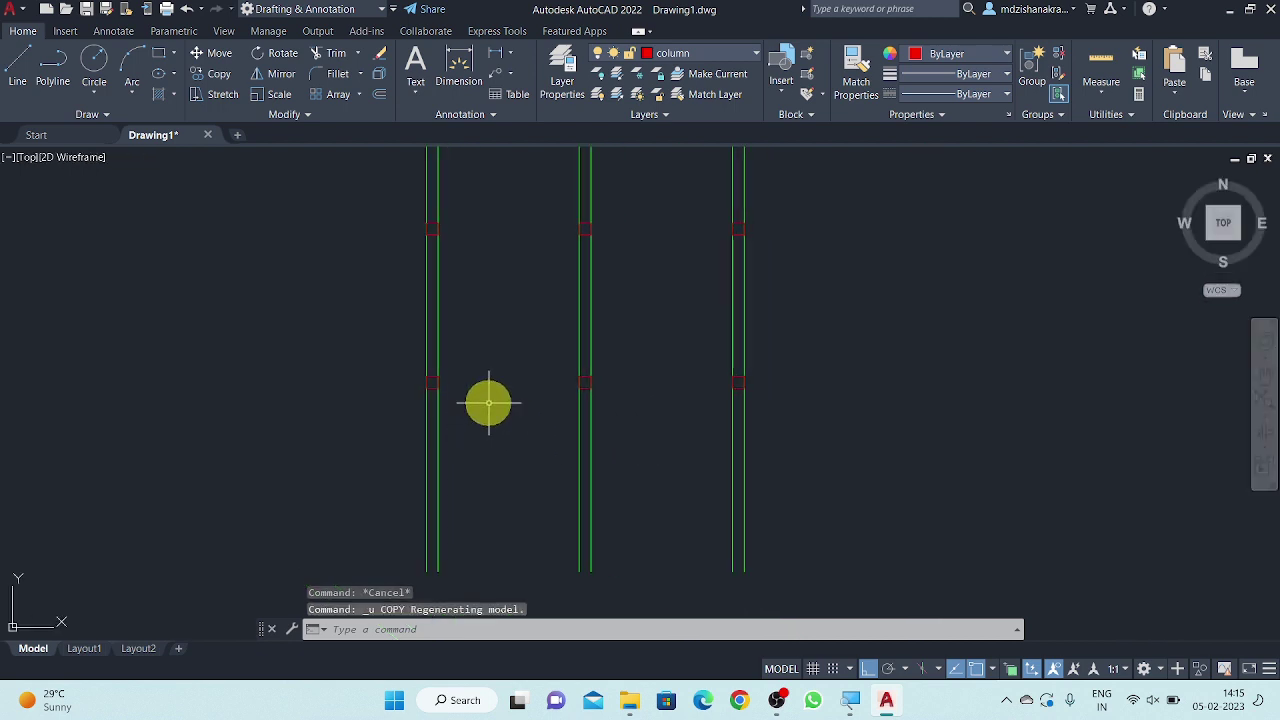
pyautogui.scroll(-2, 489, 405)
pyautogui.scroll(3, 511, 381)
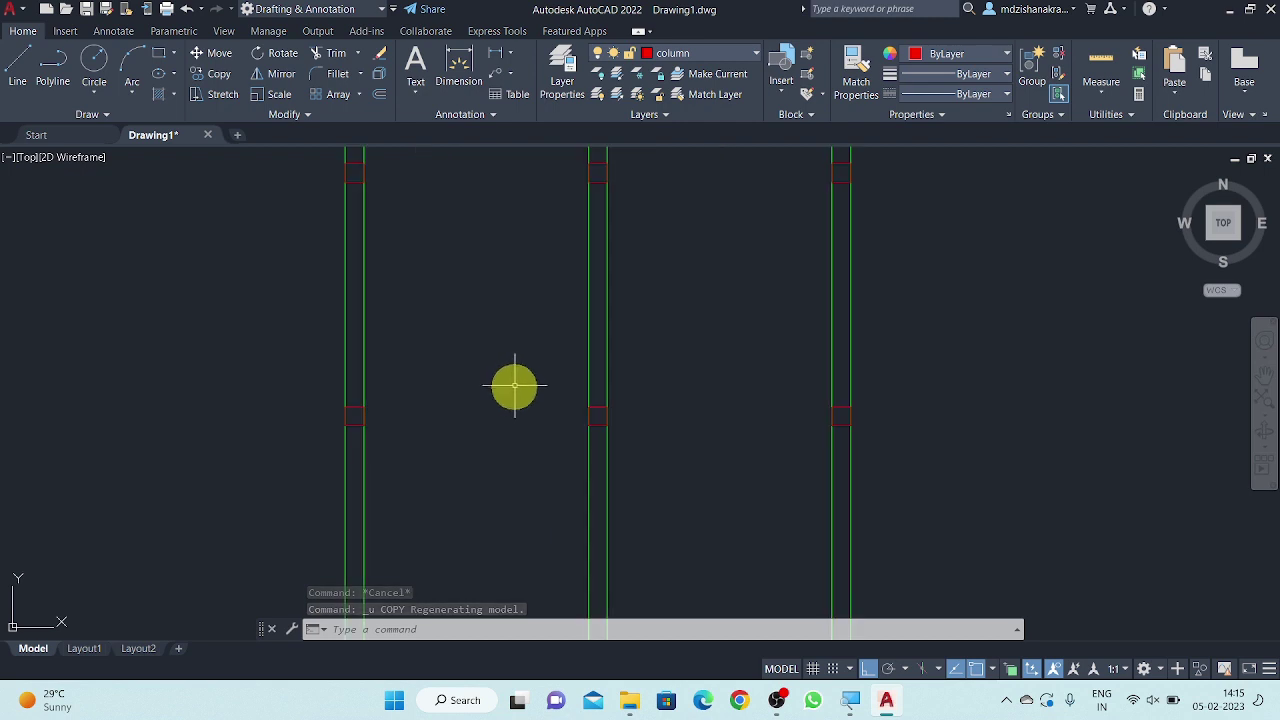
pyautogui.scroll(4, 329, 424)
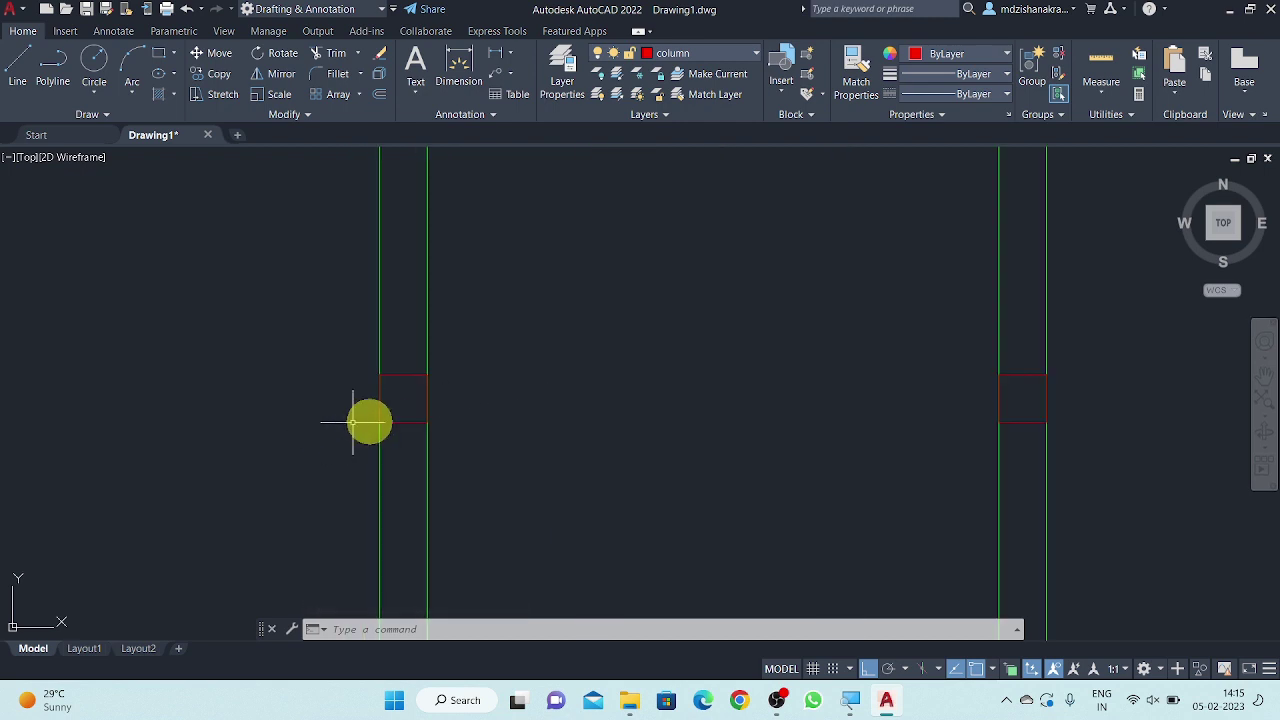
# - Select the middle and right lower column squares for copying
pyautogui.click(408, 376)
pyautogui.scroll(-3, 843, 417)
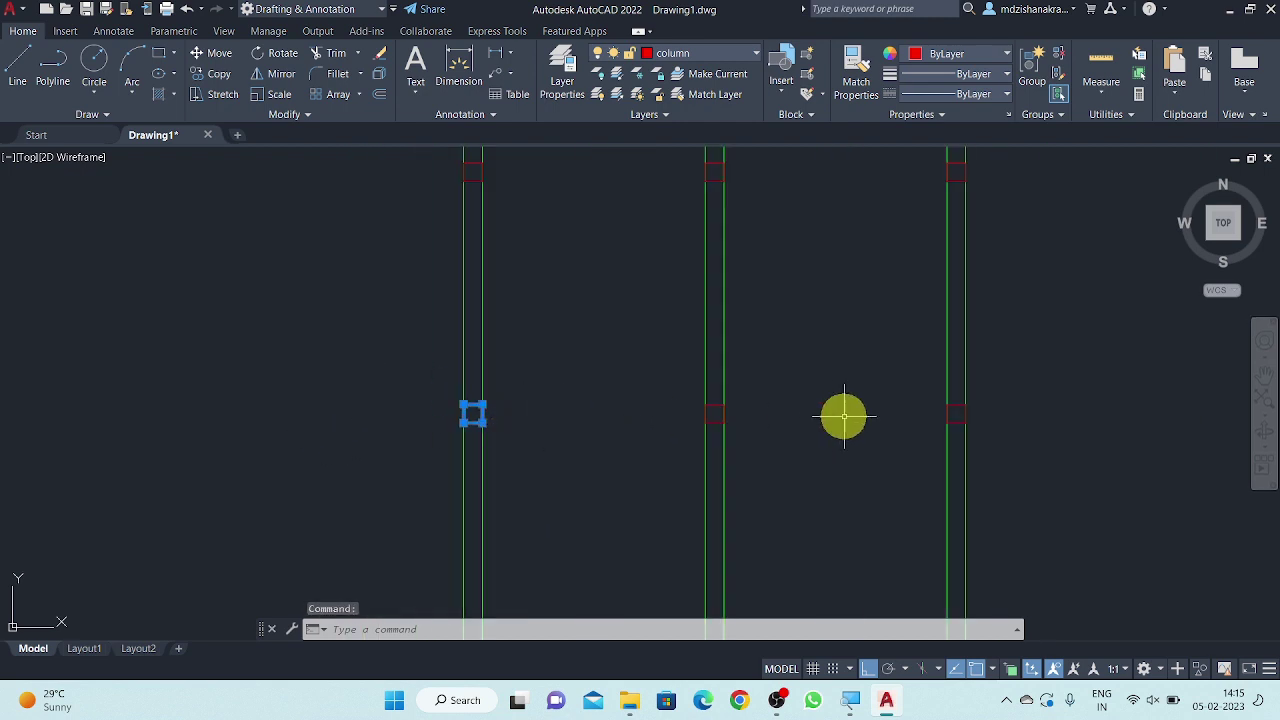
pyautogui.scroll(3, 743, 423)
pyautogui.scroll(3, 630, 368)
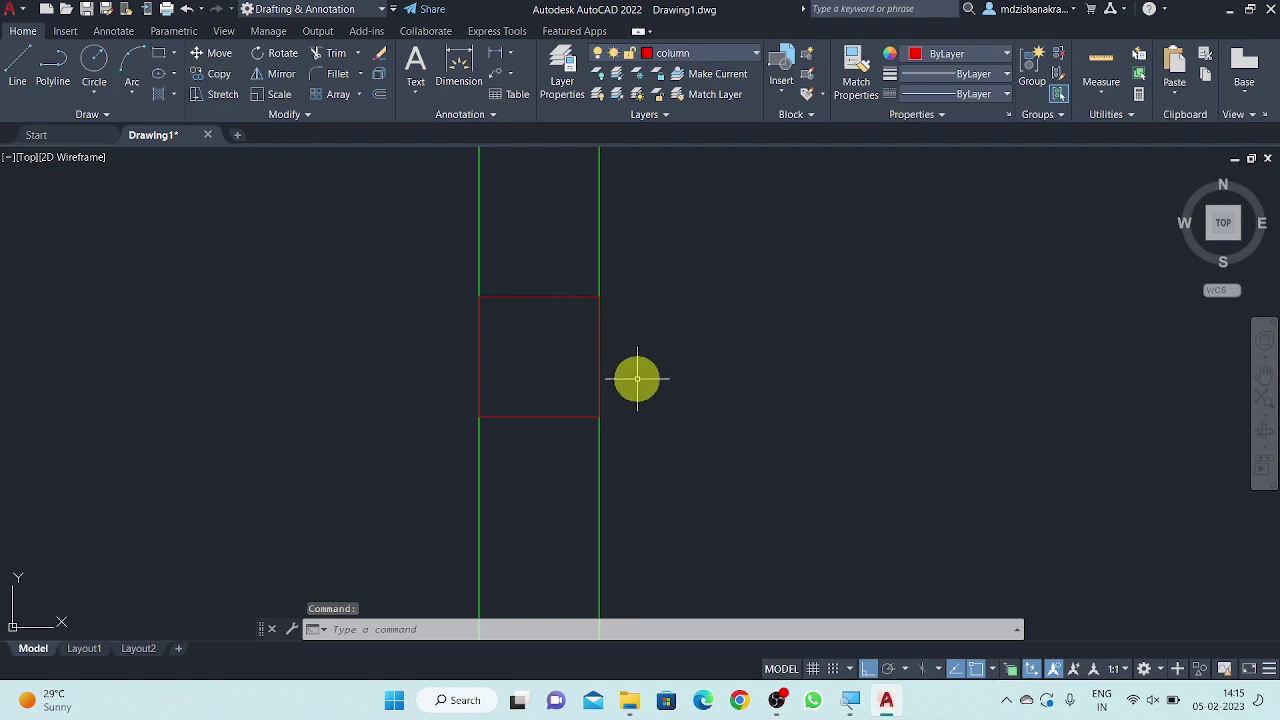
pyautogui.hotkey('ctrl', 'z')
pyautogui.press('Escape')
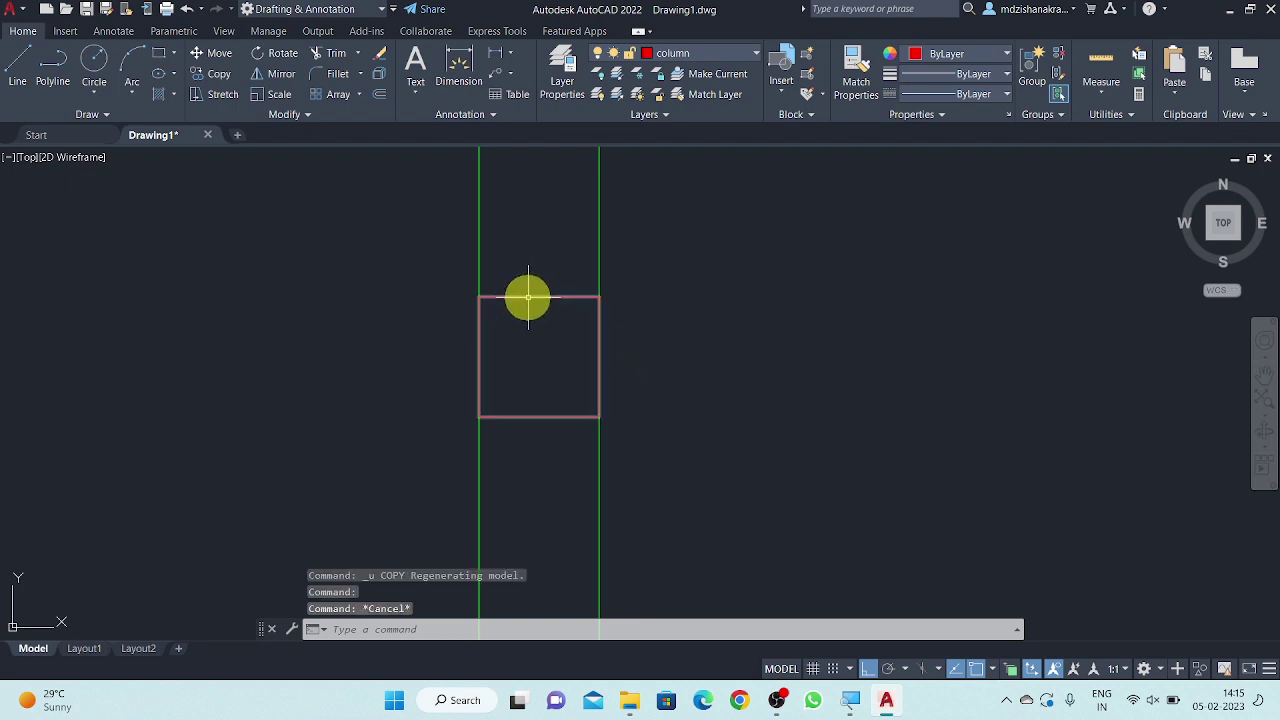
pyautogui.click(526, 296)
pyautogui.scroll(-3, 429, 360)
pyautogui.scroll(3, 820, 349)
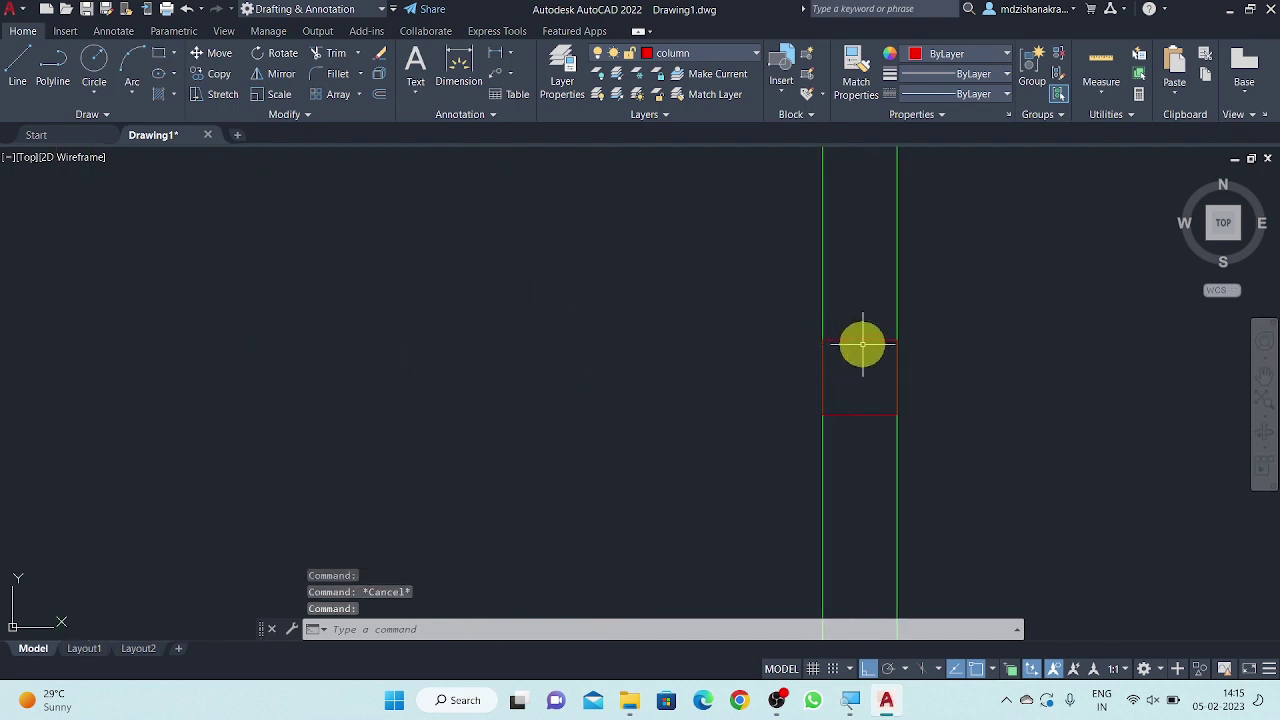
pyautogui.scroll(2, 857, 343)
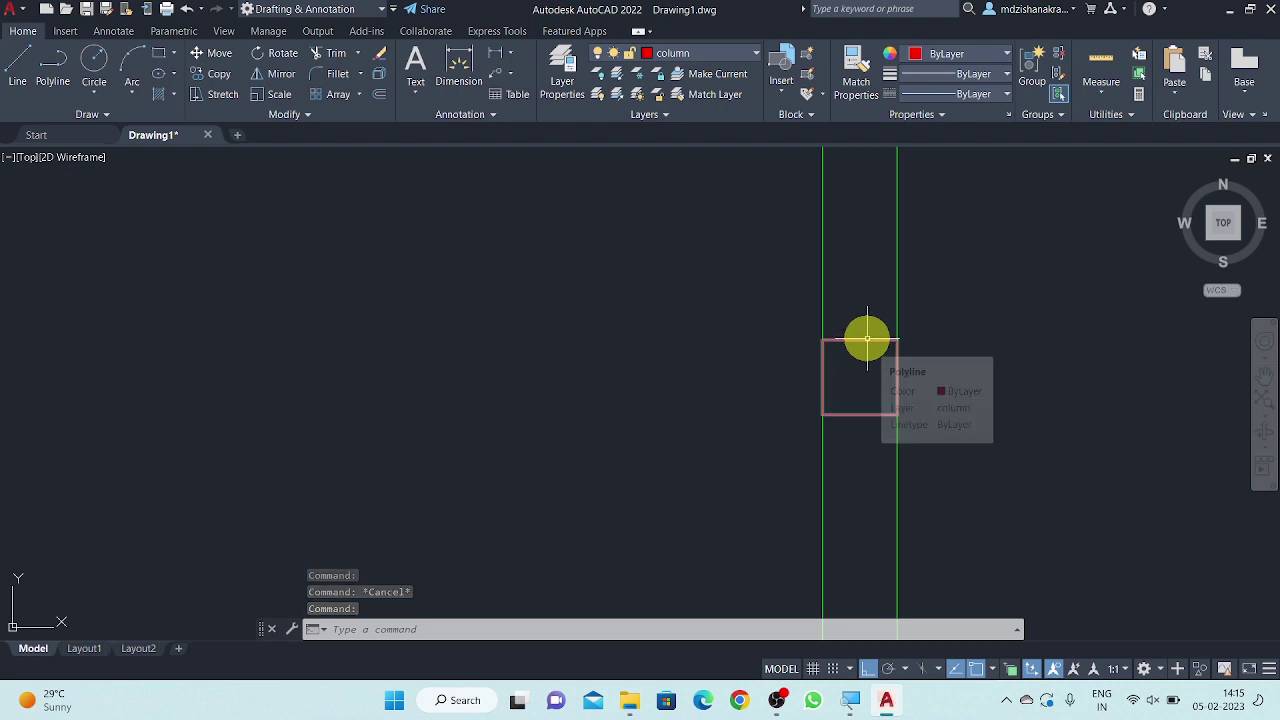
pyautogui.click(866, 337)
pyautogui.scroll(-4, 906, 312)
# - Copy the selected middle and right column squares 4'10" straight down
pyautogui.click(916, 306)
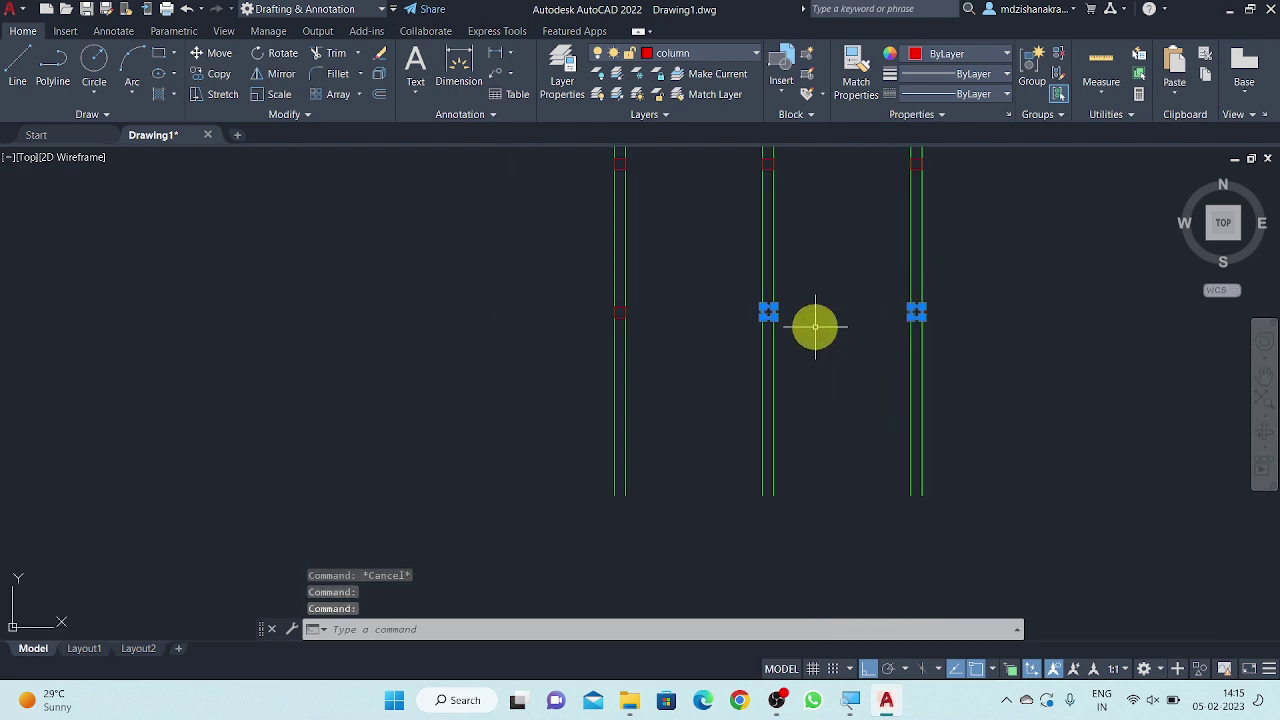
pyautogui.moveTo(814, 323); pyautogui.dragTo(709, 357, button='middle')
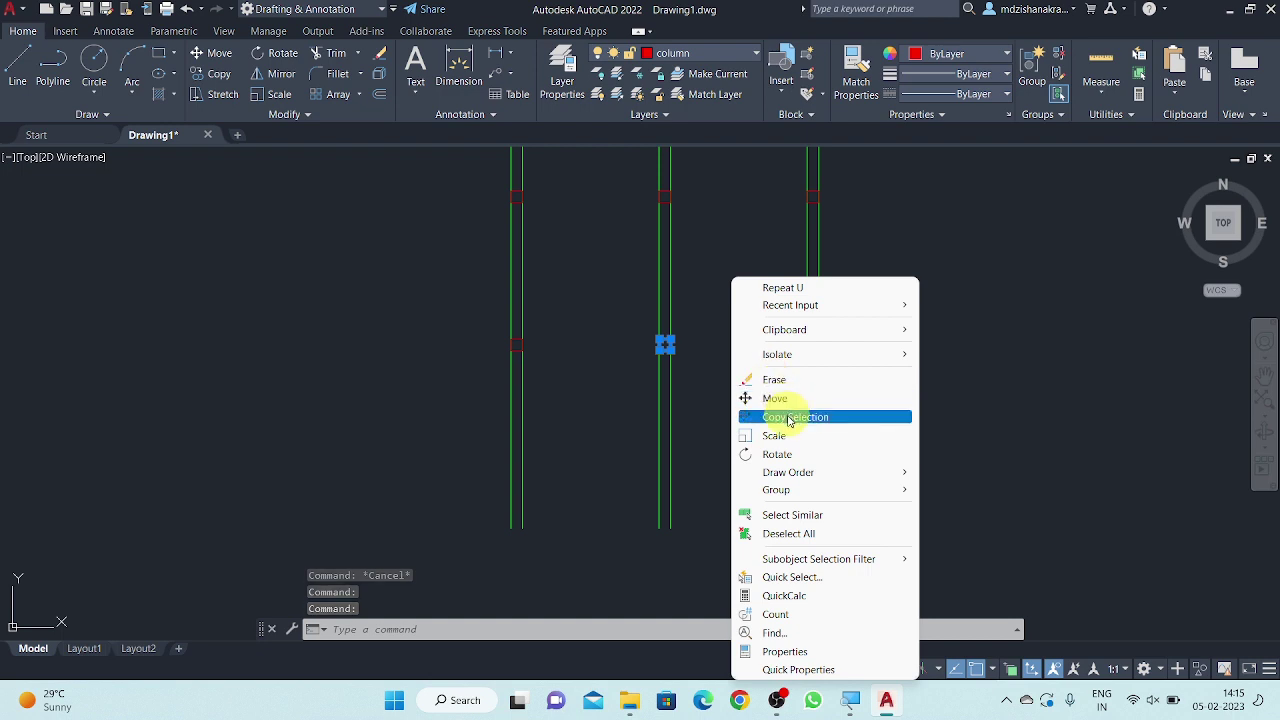
pyautogui.click(788, 417)
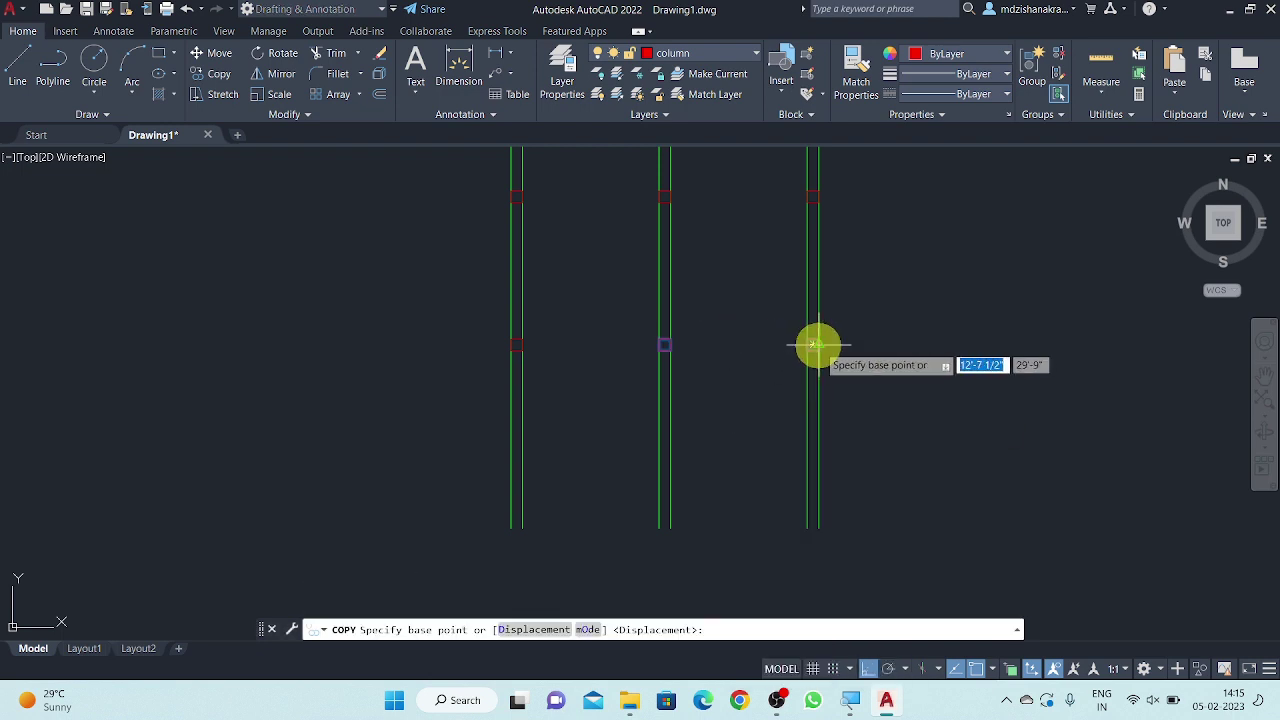
pyautogui.scroll(5, 813, 330)
pyautogui.click(812, 312)
pyautogui.scroll(-4, 810, 290)
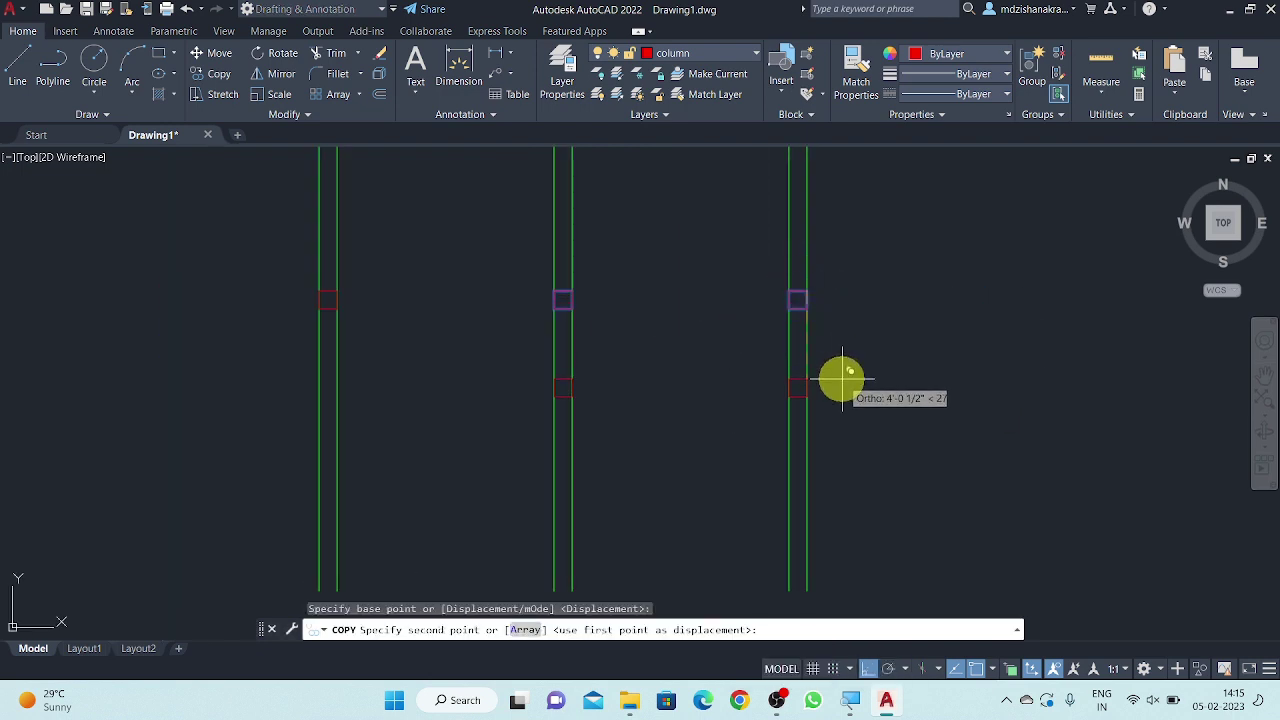
pyautogui.write('4')
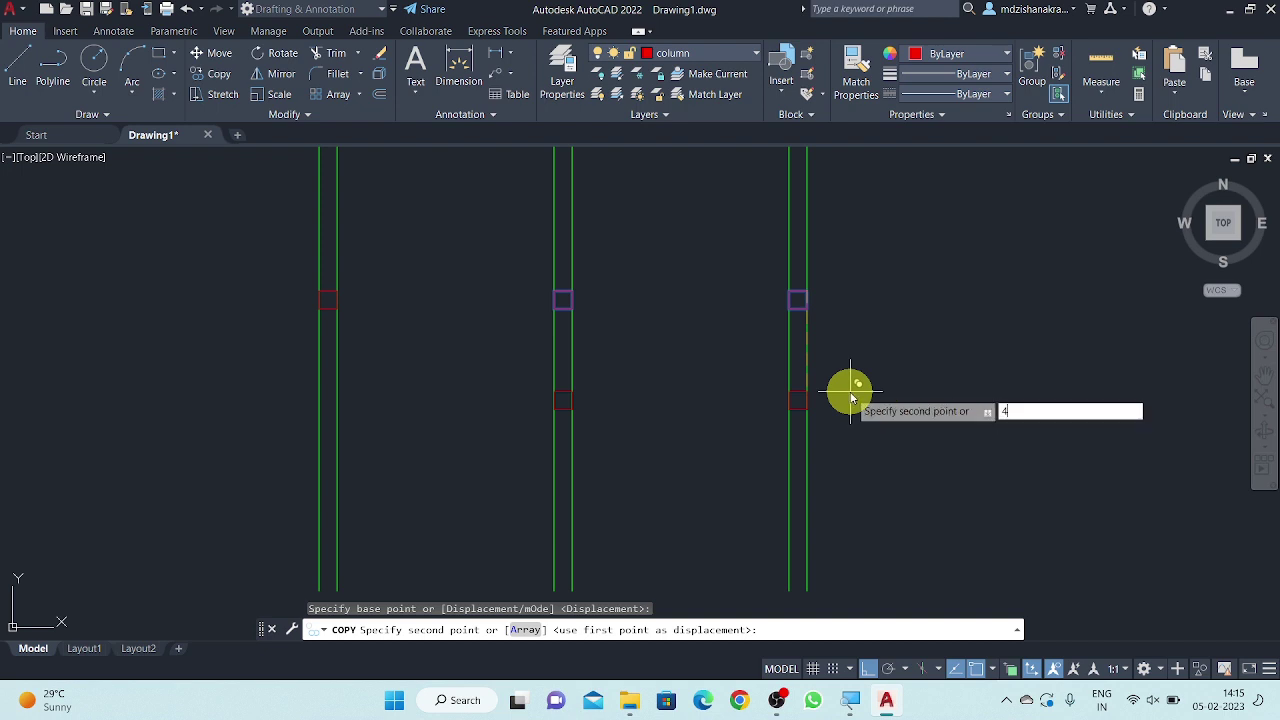
pyautogui.write("'10")
pyautogui.press('Return')
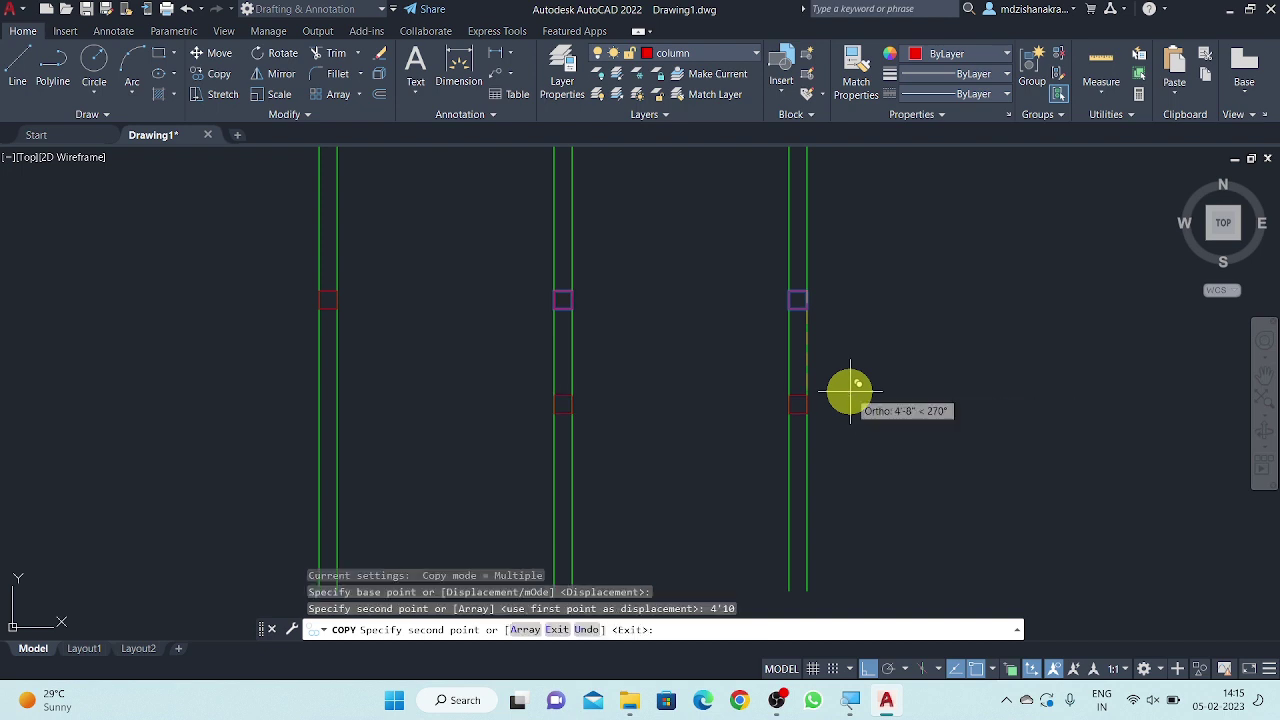
pyautogui.press('Escape')
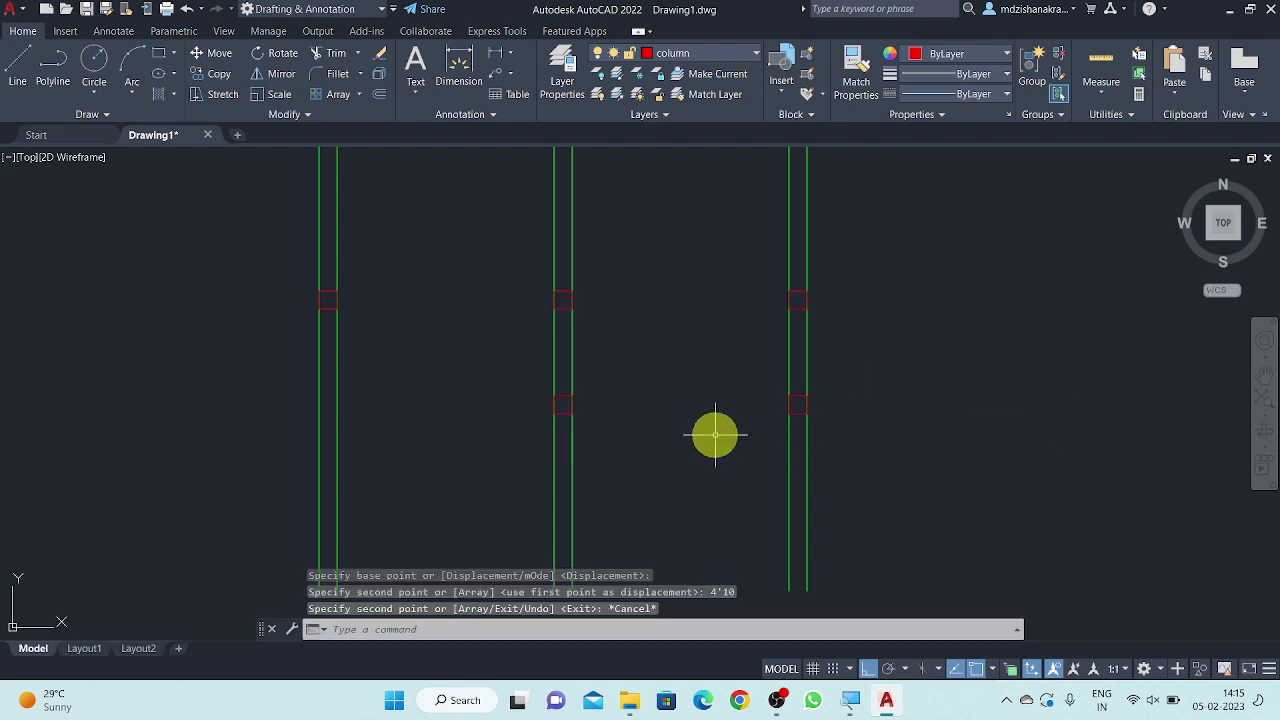
pyautogui.press('Escape')
pyautogui.press('Escape')
pyautogui.moveTo(714, 437); pyautogui.dragTo(715, 431, button='middle')
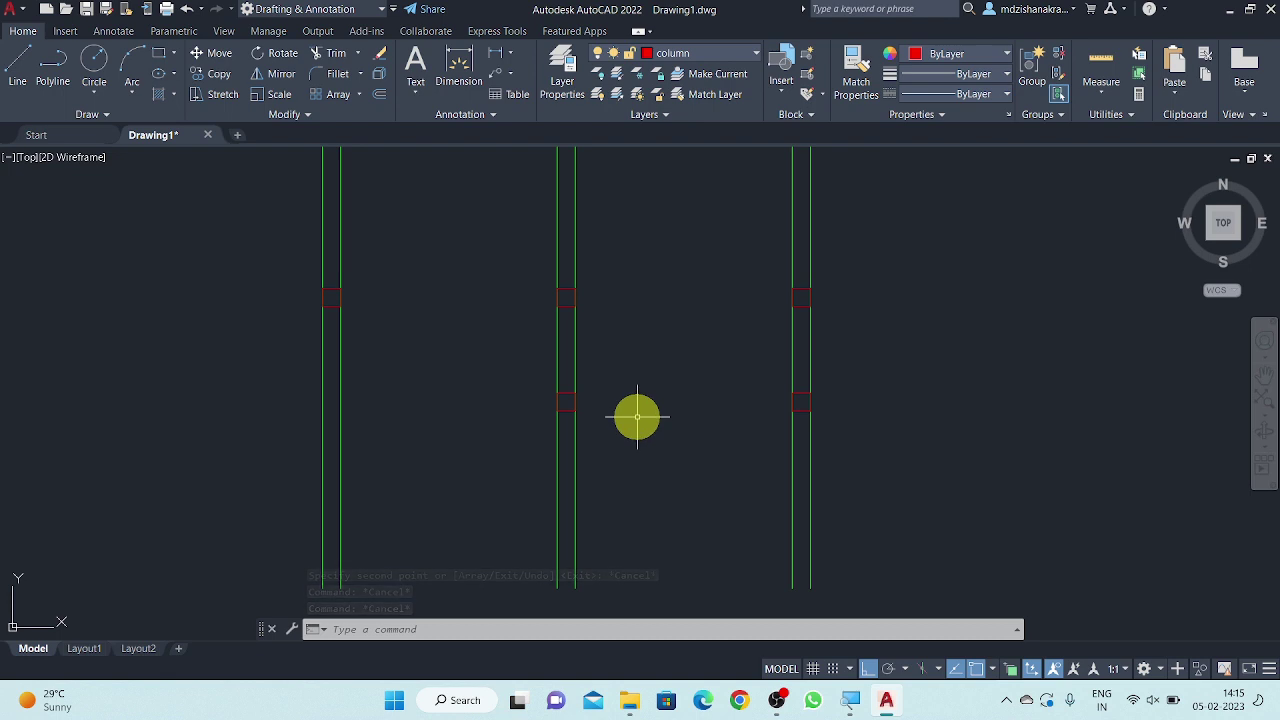
# - Make wall the current layer in the Layer list
pyautogui.scroll(-4, 637, 416)
pyautogui.scroll(-2, 637, 416)
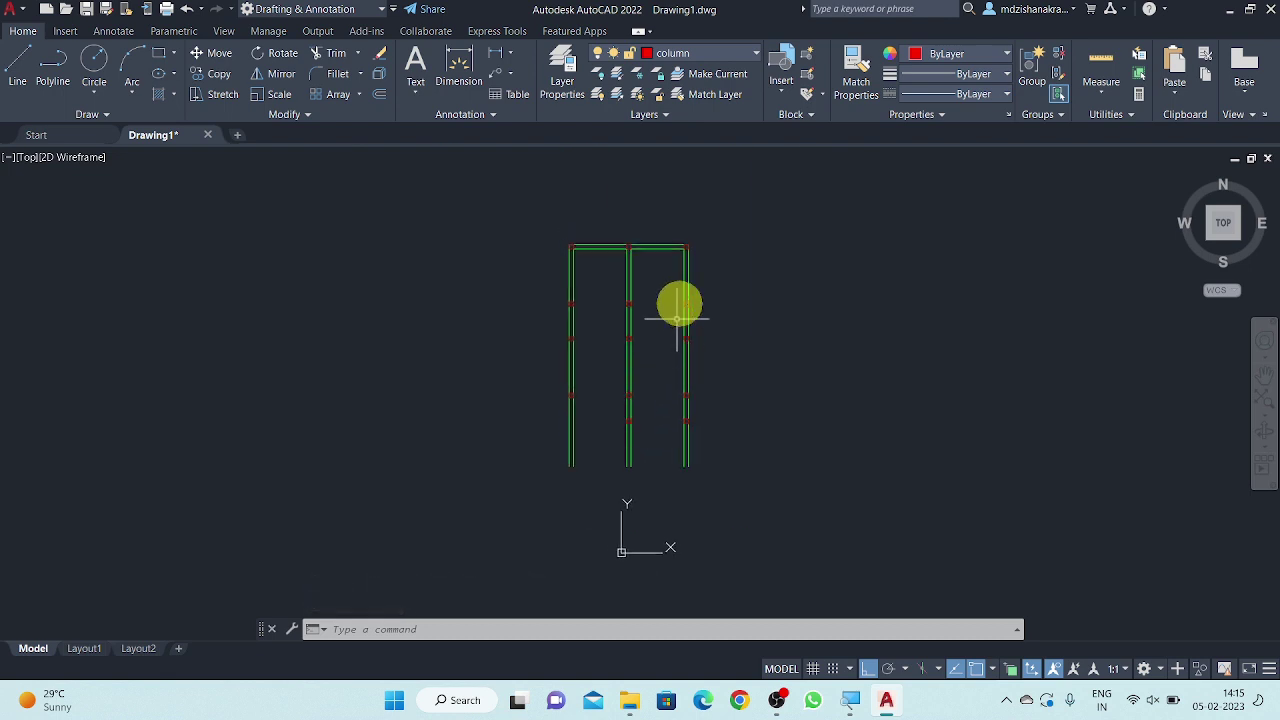
pyautogui.scroll(4, 670, 245)
pyautogui.moveTo(646, 266); pyautogui.dragTo(636, 210, button='middle')
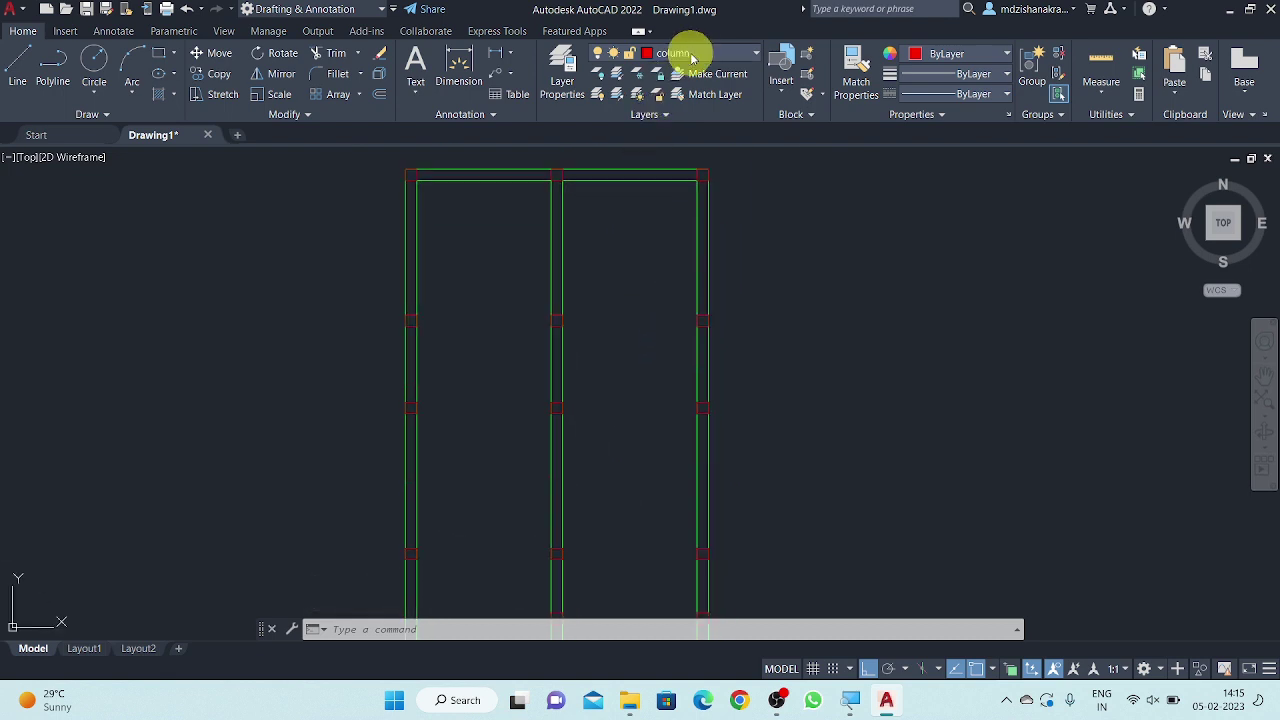
pyautogui.click(691, 55)
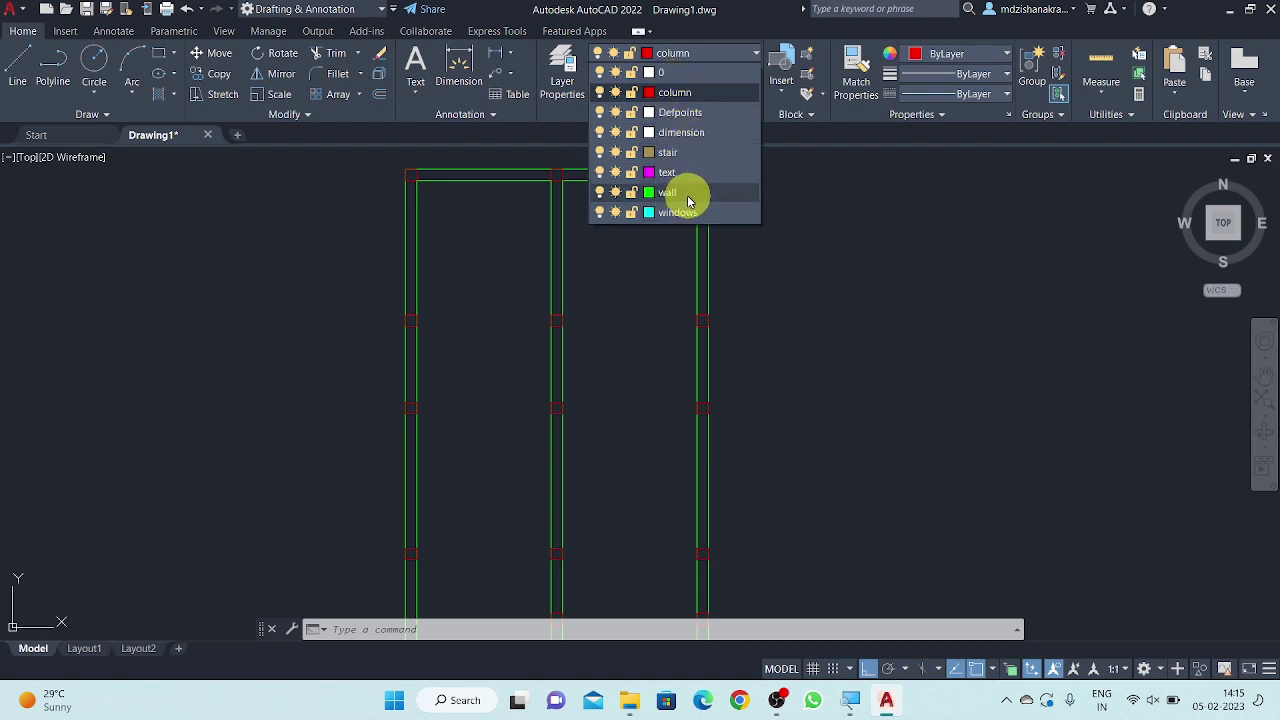
pyautogui.click(686, 197)
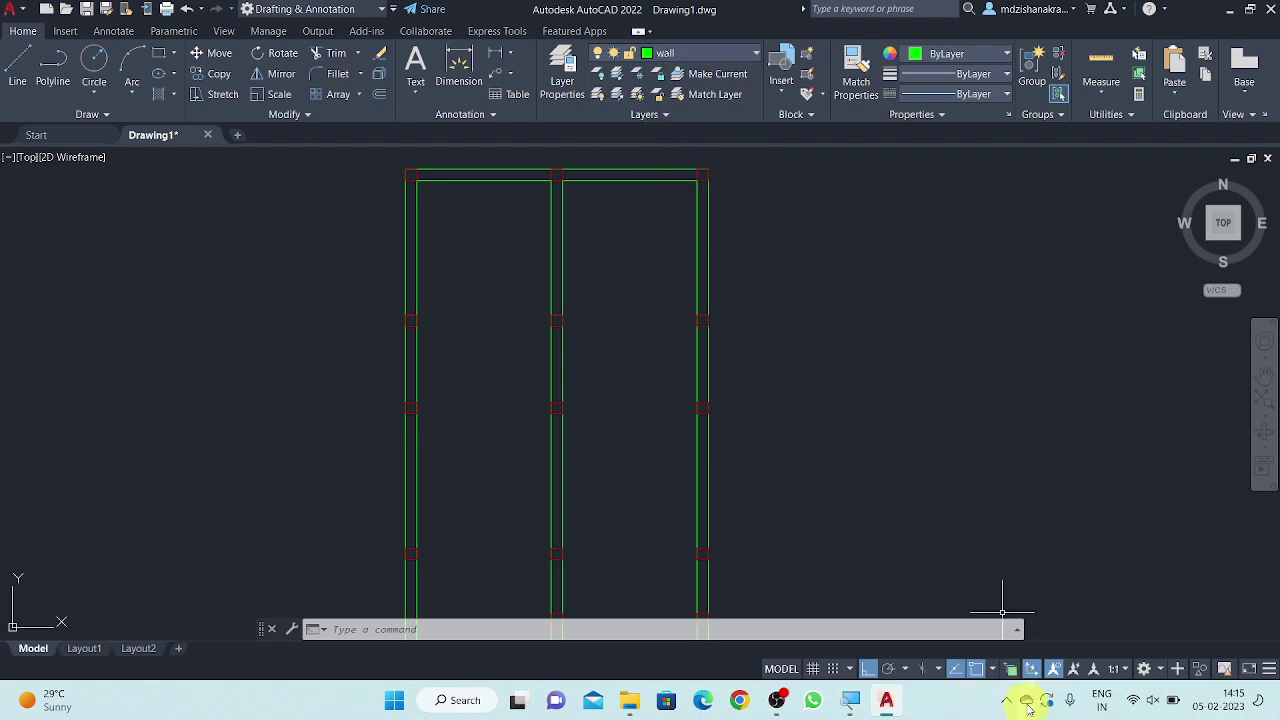
# - Switch off the Cursor Highlighter utility and raise screen brightness to 98
pyautogui.click(1006, 700)
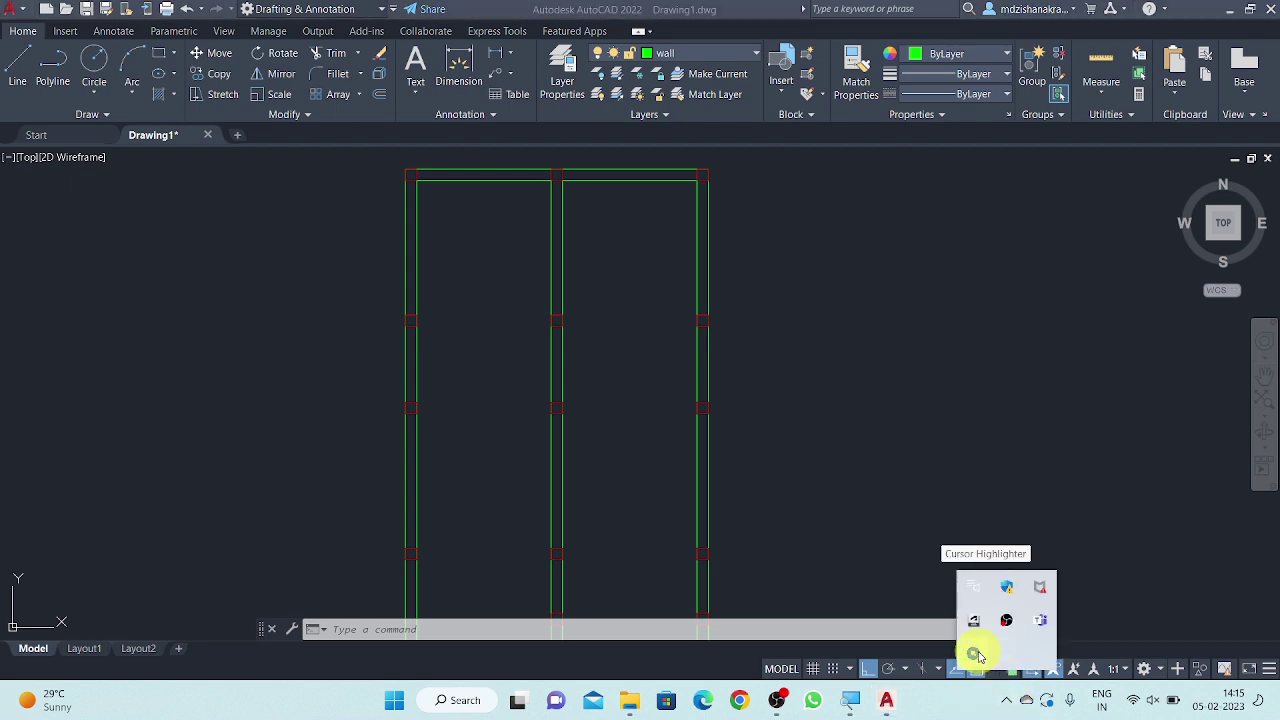
pyautogui.click(975, 654)
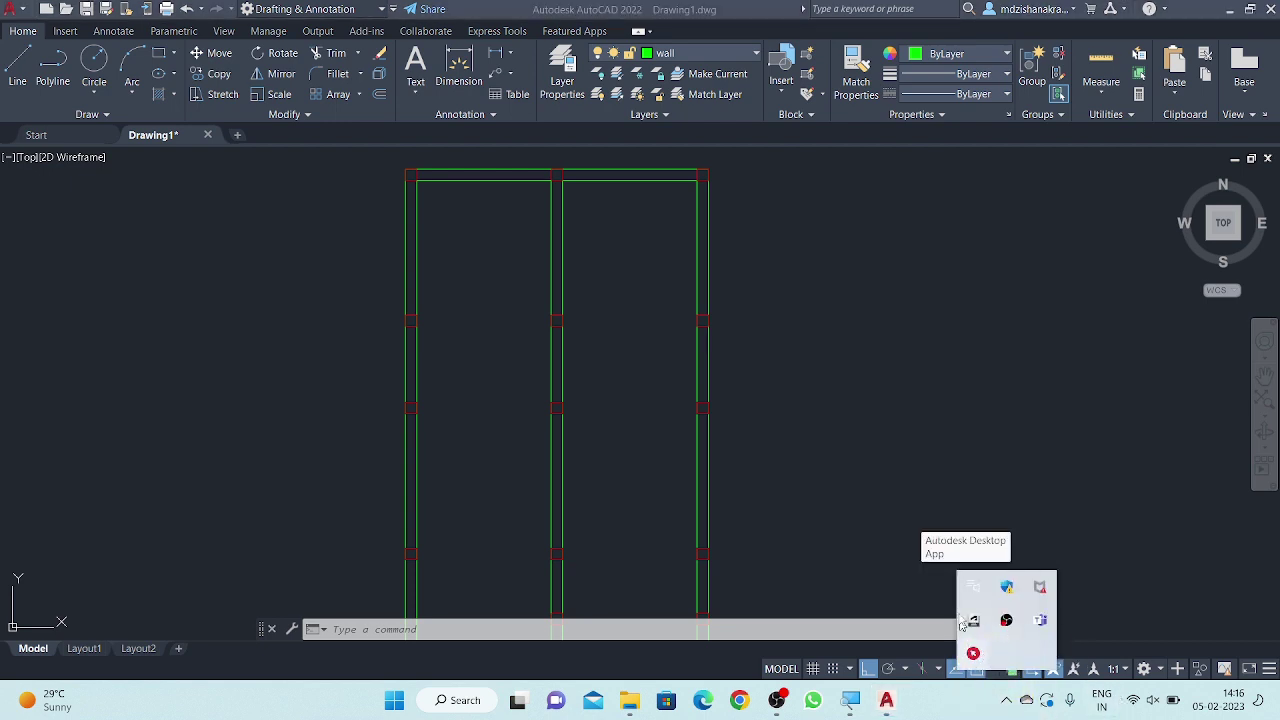
pyautogui.click(880, 449)
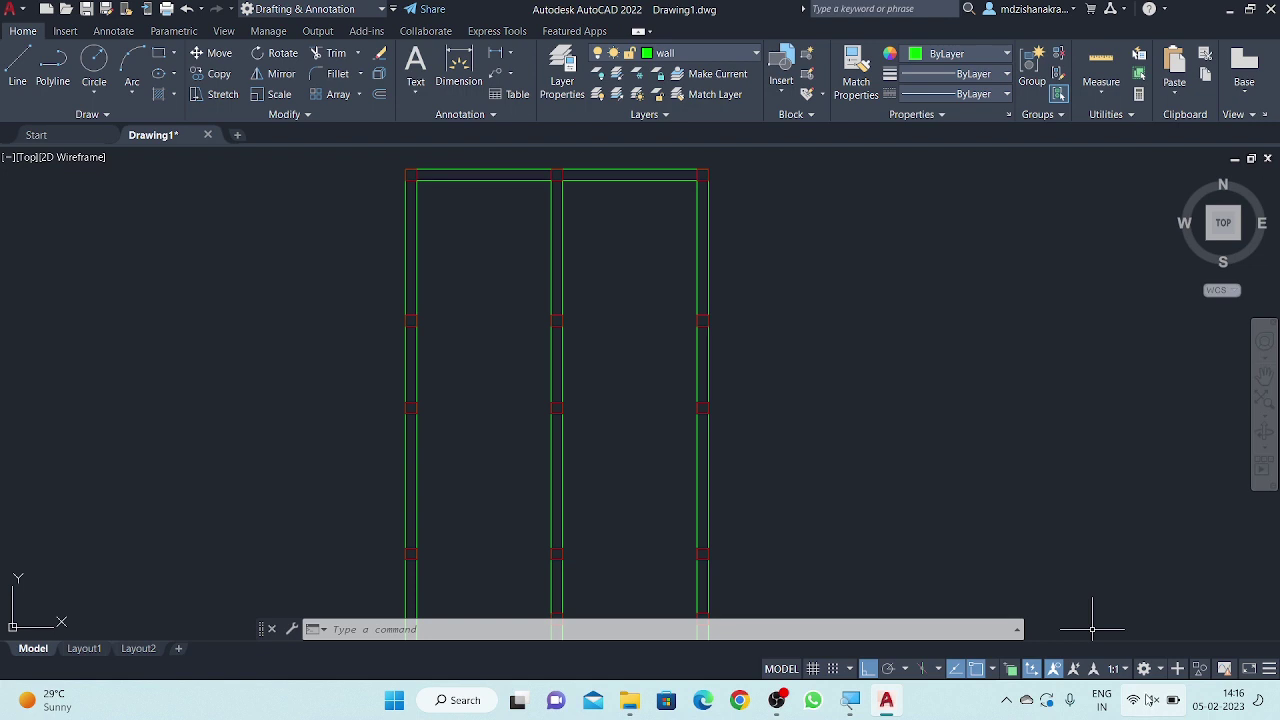
pyautogui.click(1152, 700)
pyautogui.moveTo(1151, 548); pyautogui.dragTo(1218, 548)
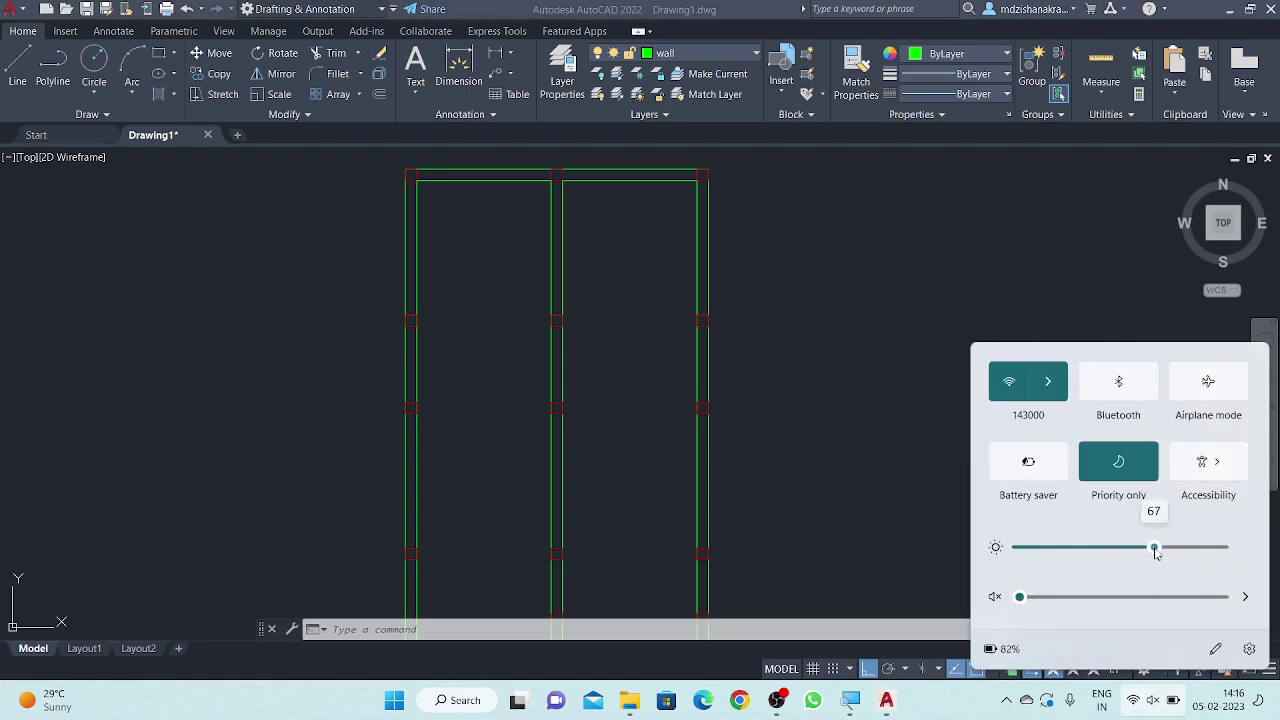
pyautogui.click(904, 310)
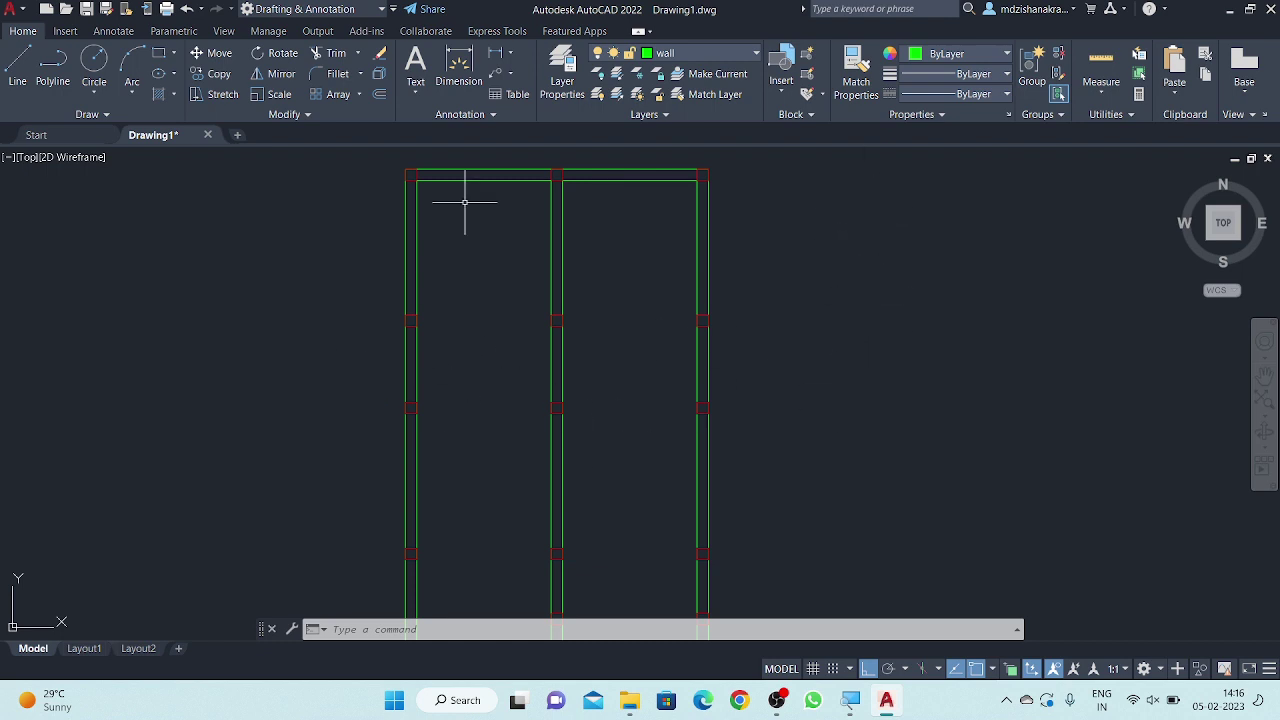
pyautogui.moveTo(542, 209); pyautogui.dragTo(542, 224, button='middle')
pyautogui.moveTo(508, 299); pyautogui.dragTo(482, 287, button='middle')
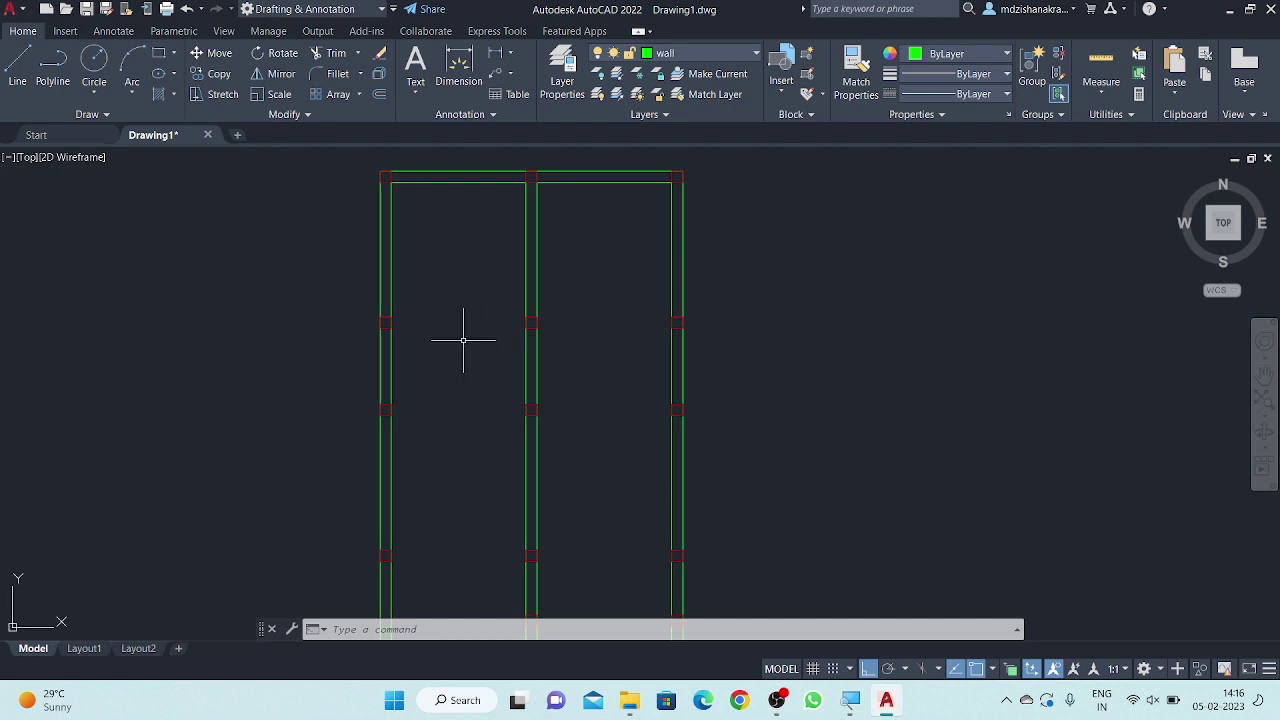
pyautogui.scroll(2, 471, 340)
pyautogui.moveTo(471, 340); pyautogui.dragTo(452, 331, button='middle')
pyautogui.scroll(-2, 474, 331)
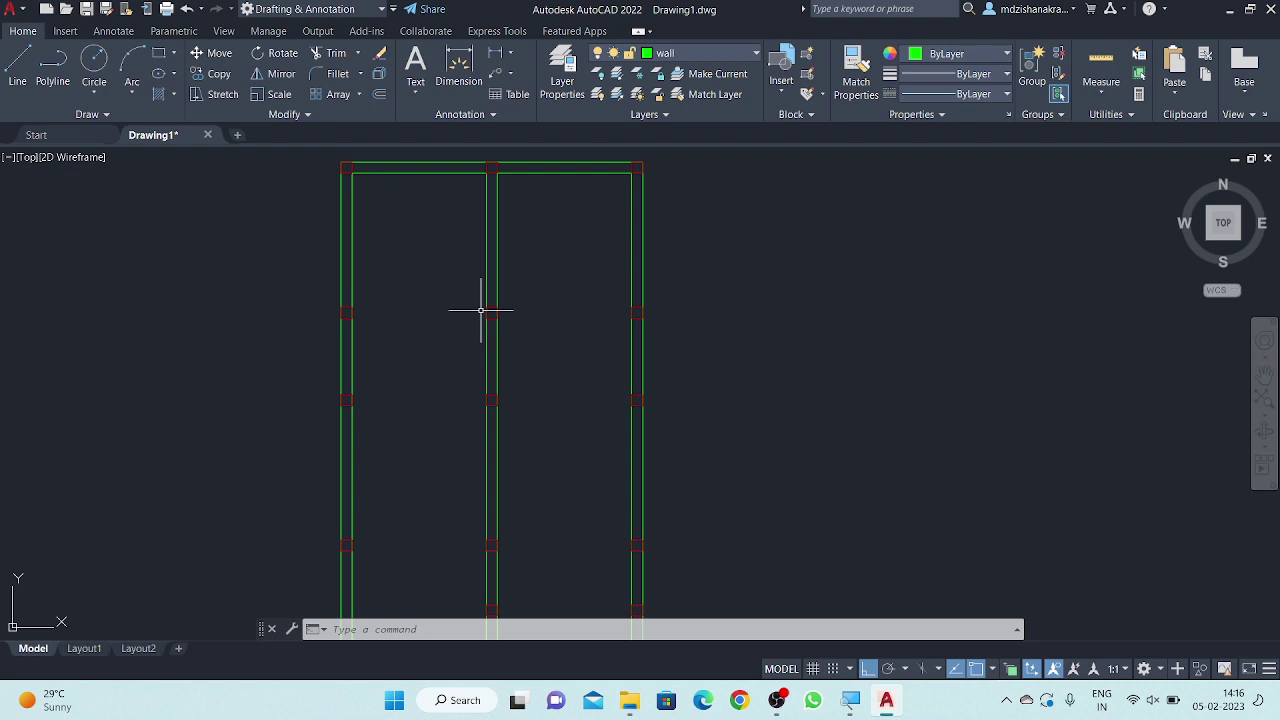
pyautogui.moveTo(563, 428); pyautogui.dragTo(555, 418, button='middle')
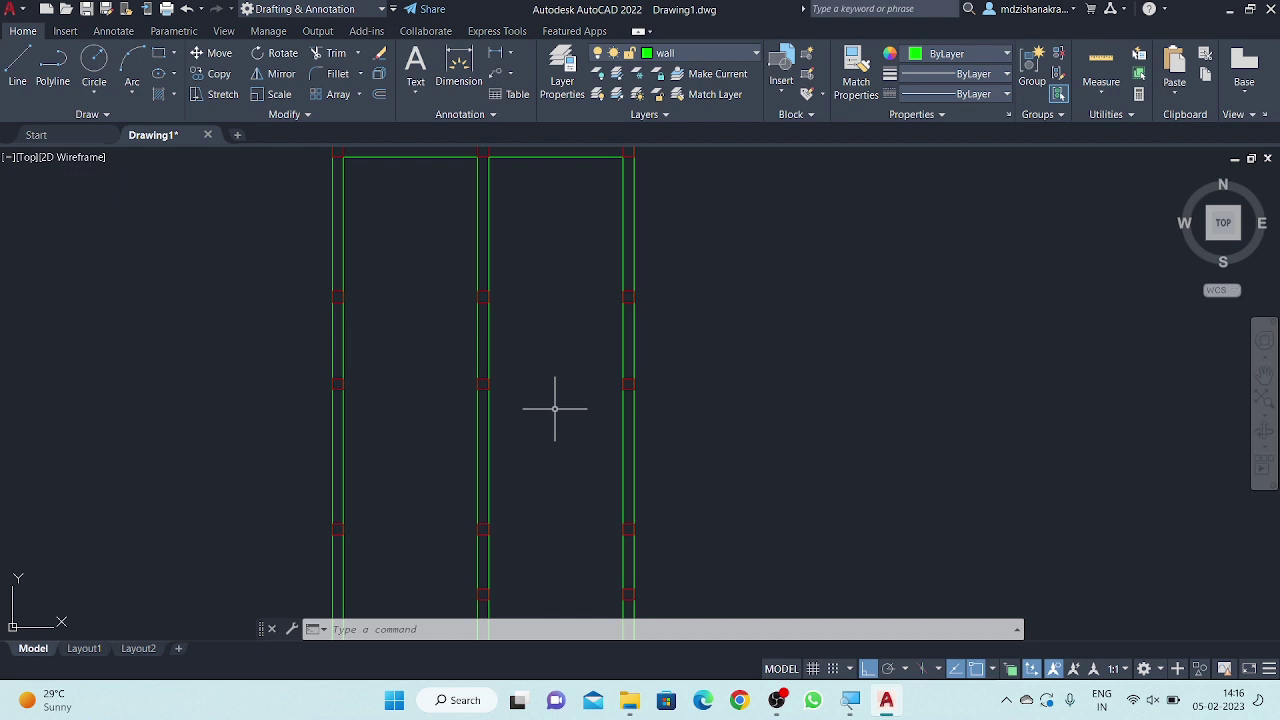
pyautogui.moveTo(571, 171); pyautogui.dragTo(586, 206, button='middle')
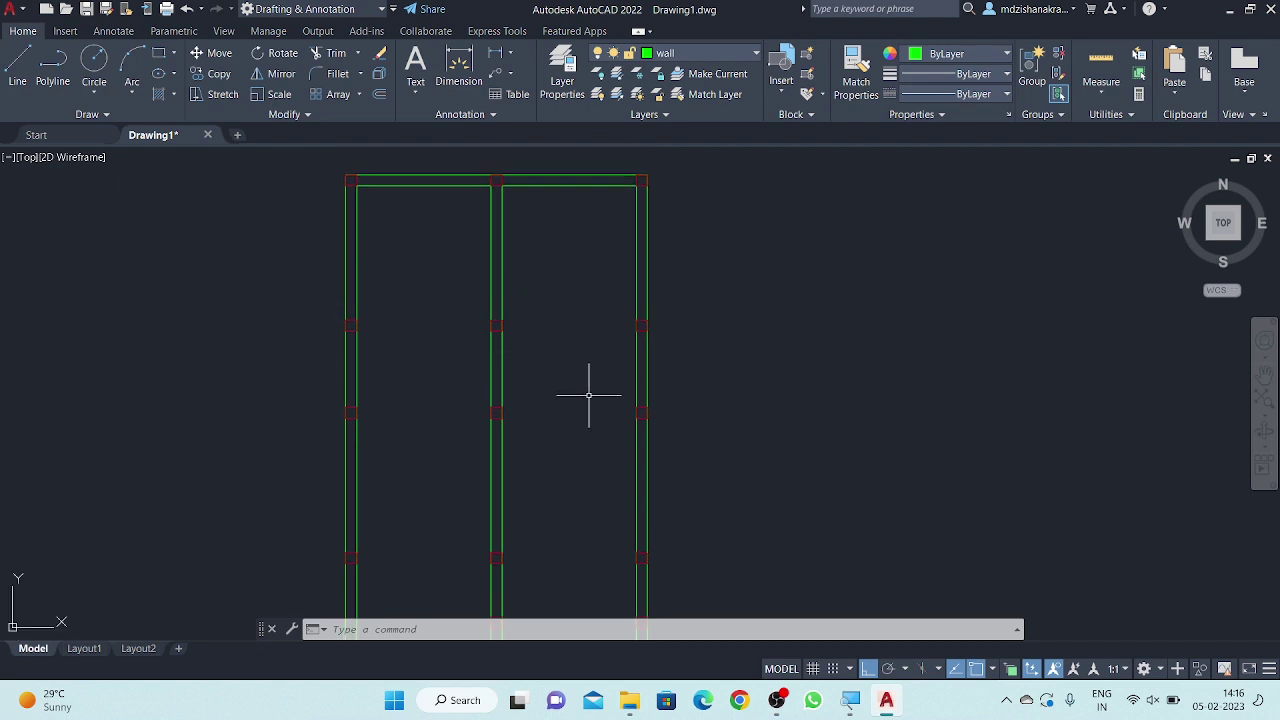
pyautogui.scroll(-2, 588, 375)
pyautogui.moveTo(598, 487); pyautogui.dragTo(600, 406, button='middle')
pyautogui.scroll(2, 604, 378)
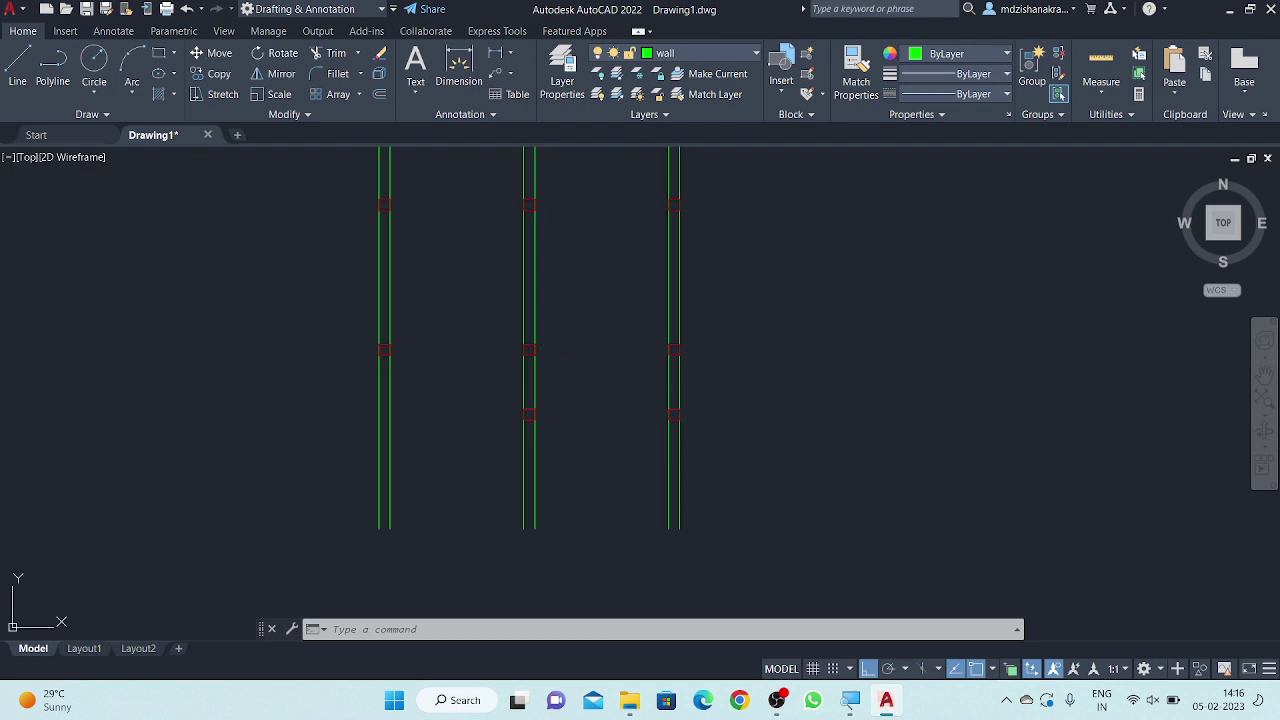
# - Draw a horizontal line from the left wall's inner corner to the middle wall
pyautogui.write('l')
pyautogui.press('Return')
pyautogui.click(384, 350)
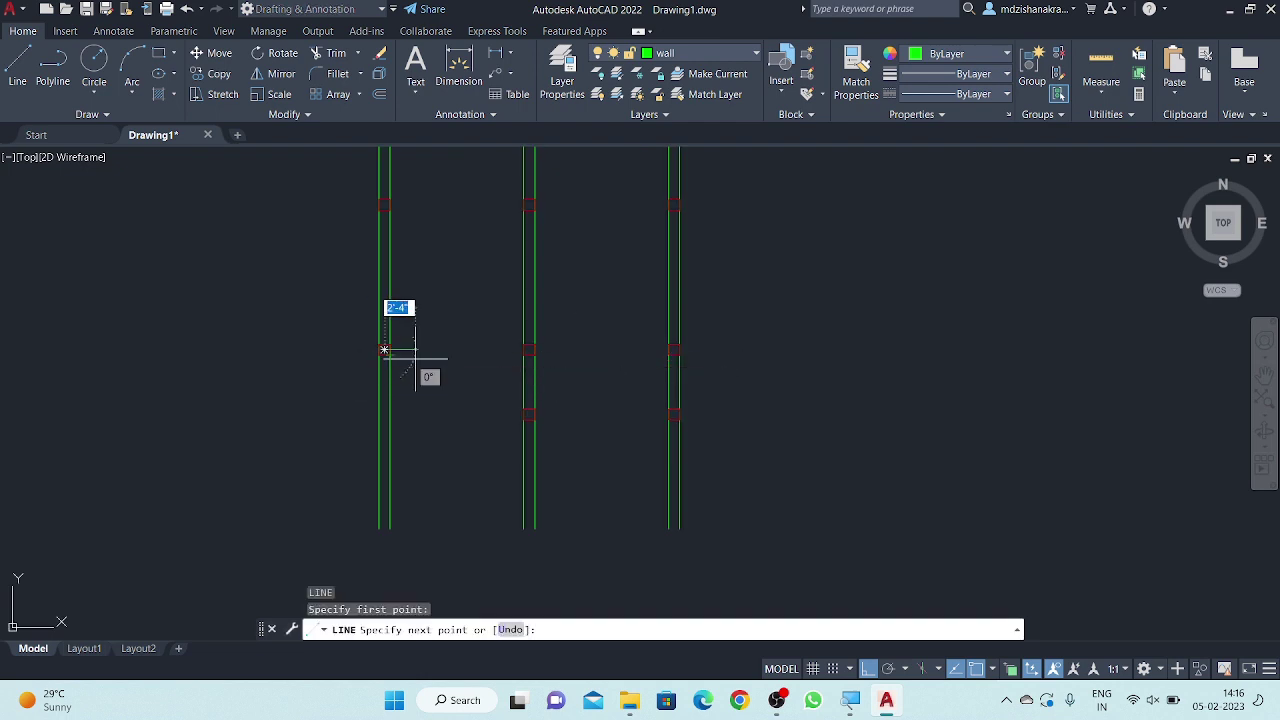
pyautogui.scroll(2, 508, 377)
pyautogui.press('Escape')
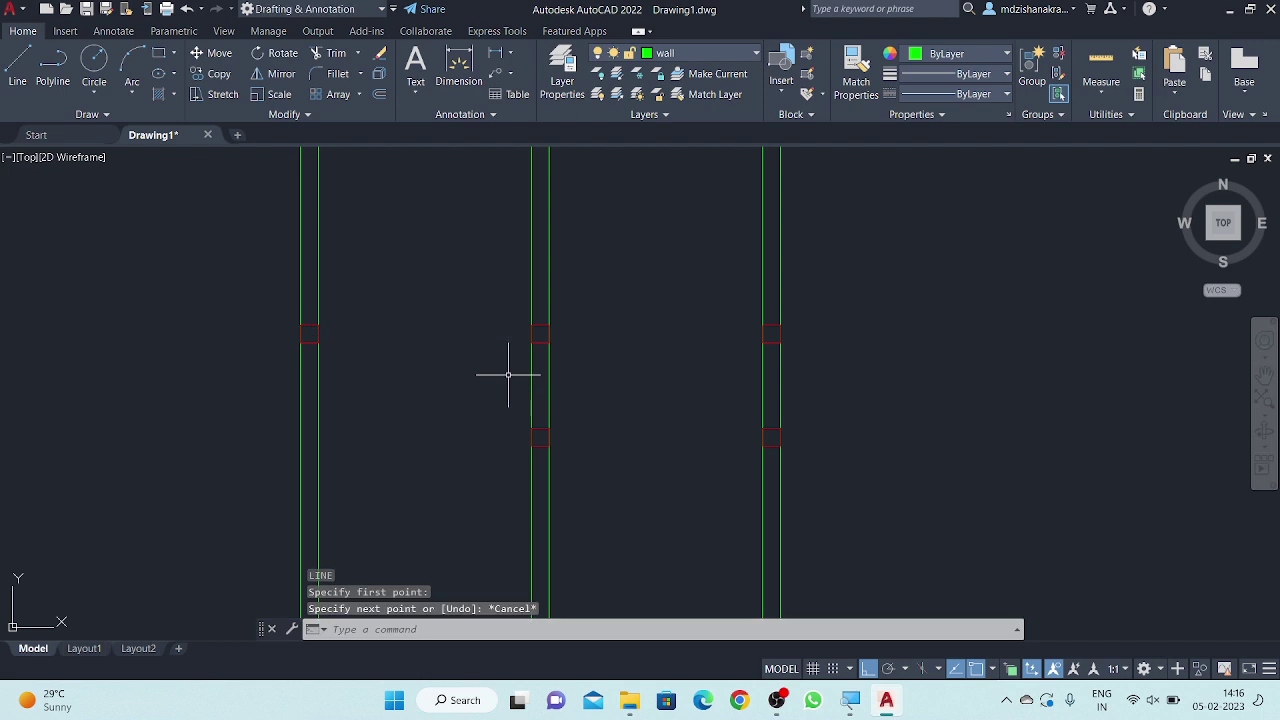
pyautogui.press('Return')
pyautogui.scroll(3, 310, 345)
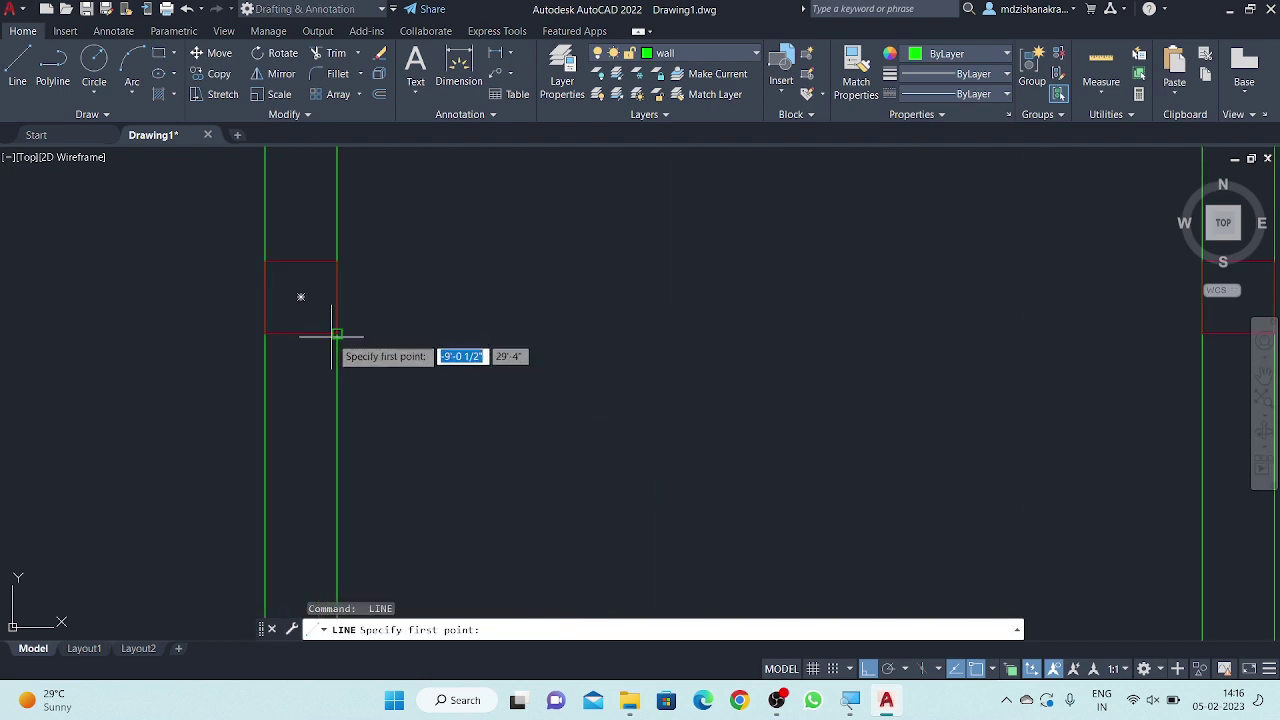
pyautogui.click(337, 333)
pyautogui.scroll(-2, 810, 335)
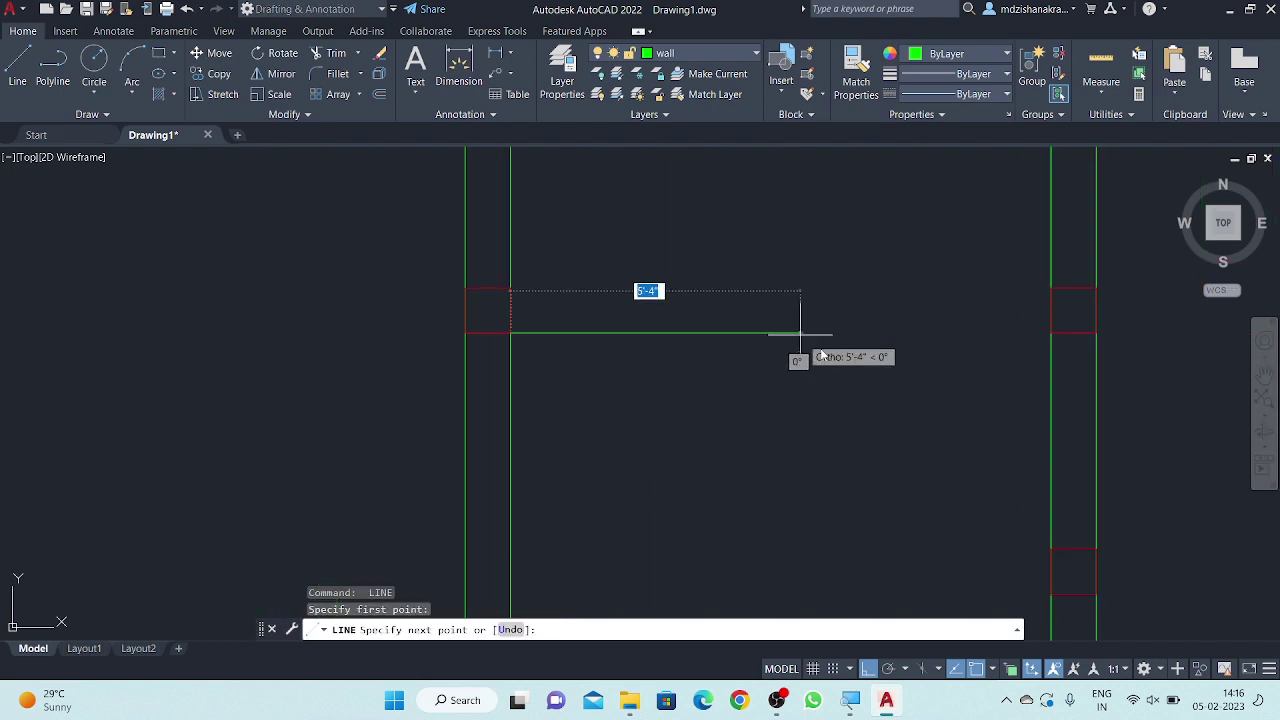
pyautogui.click(1051, 333)
pyautogui.press('Return')
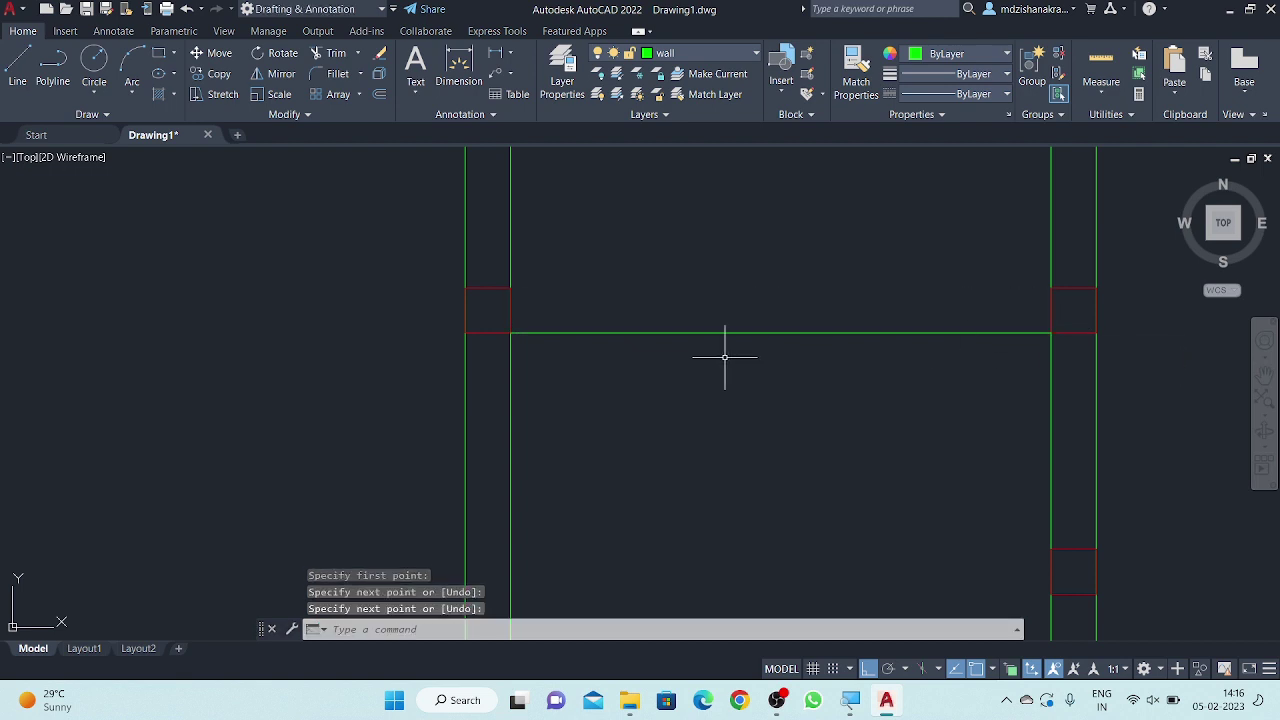
pyautogui.scroll(-1, 690, 370)
pyautogui.scroll(-2, 650, 370)
pyautogui.scroll(-1, 645, 355)
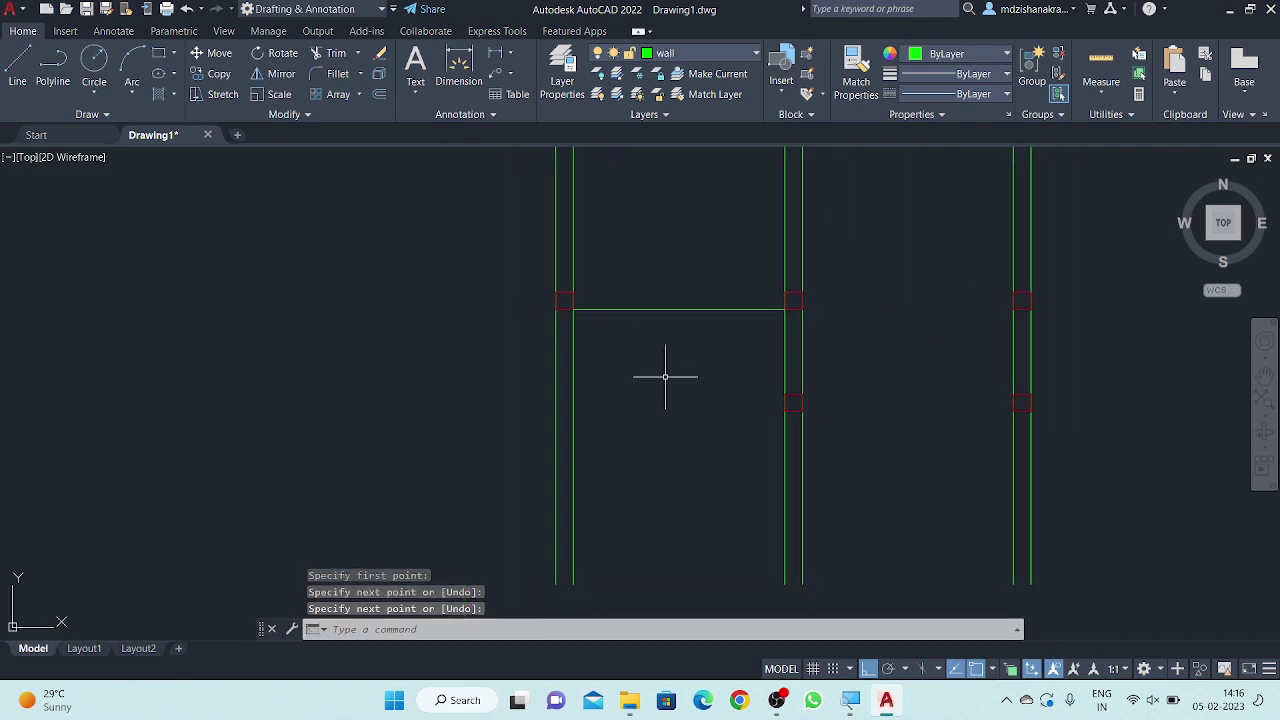
# - Offset the new cross-wall line 10 units to form its second wall line
pyautogui.scroll(2, 665, 377)
pyautogui.moveTo(660, 360); pyautogui.dragTo(599, 362, button='middle')
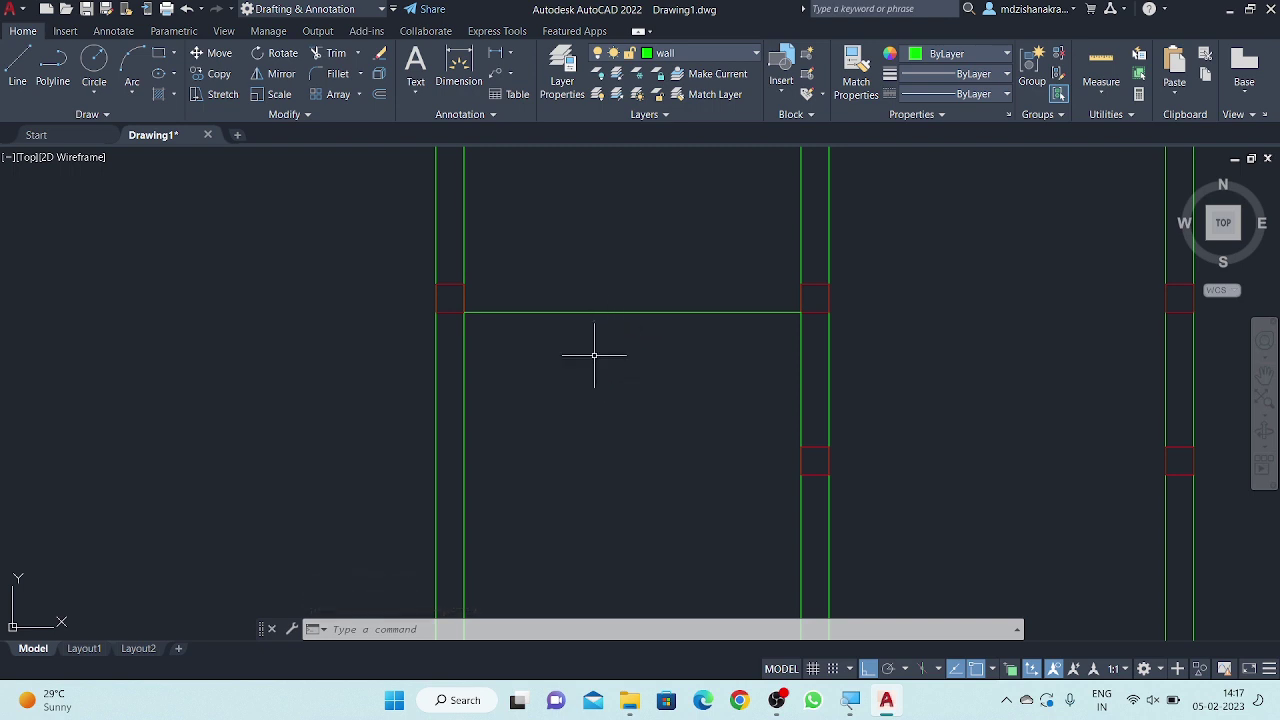
pyautogui.write('o')
pyautogui.press('Return')
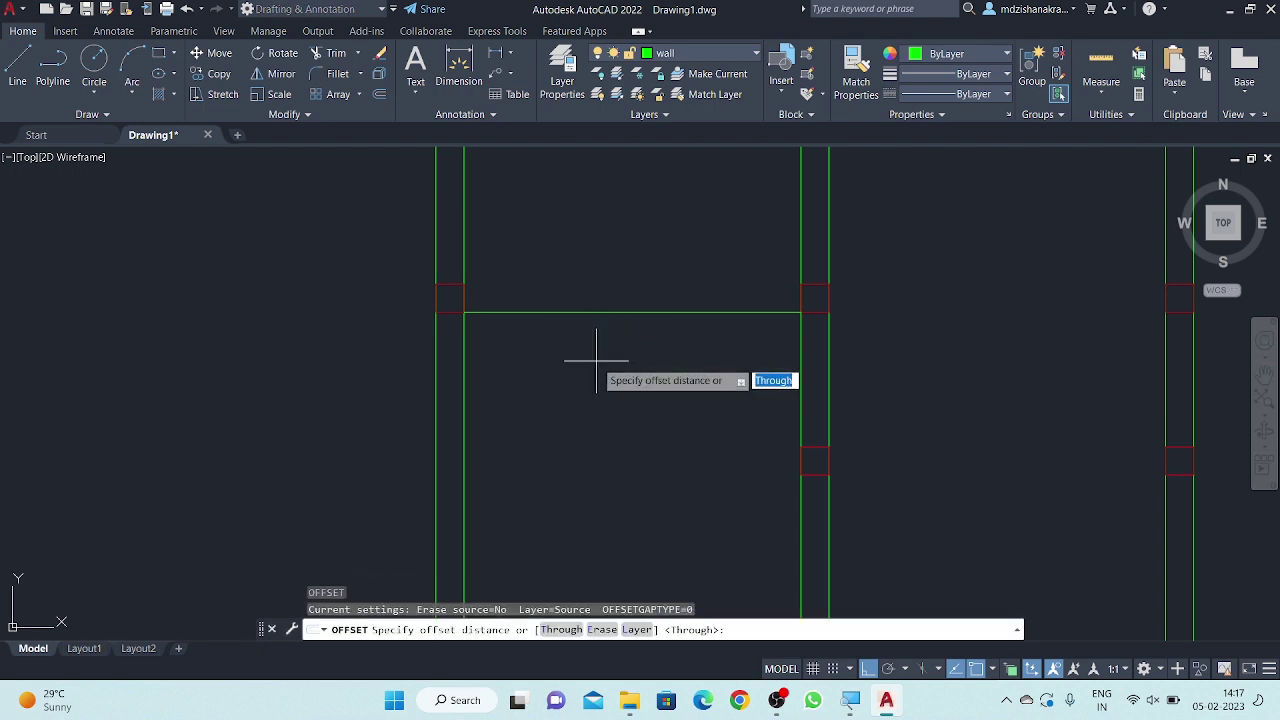
pyautogui.press('Return')
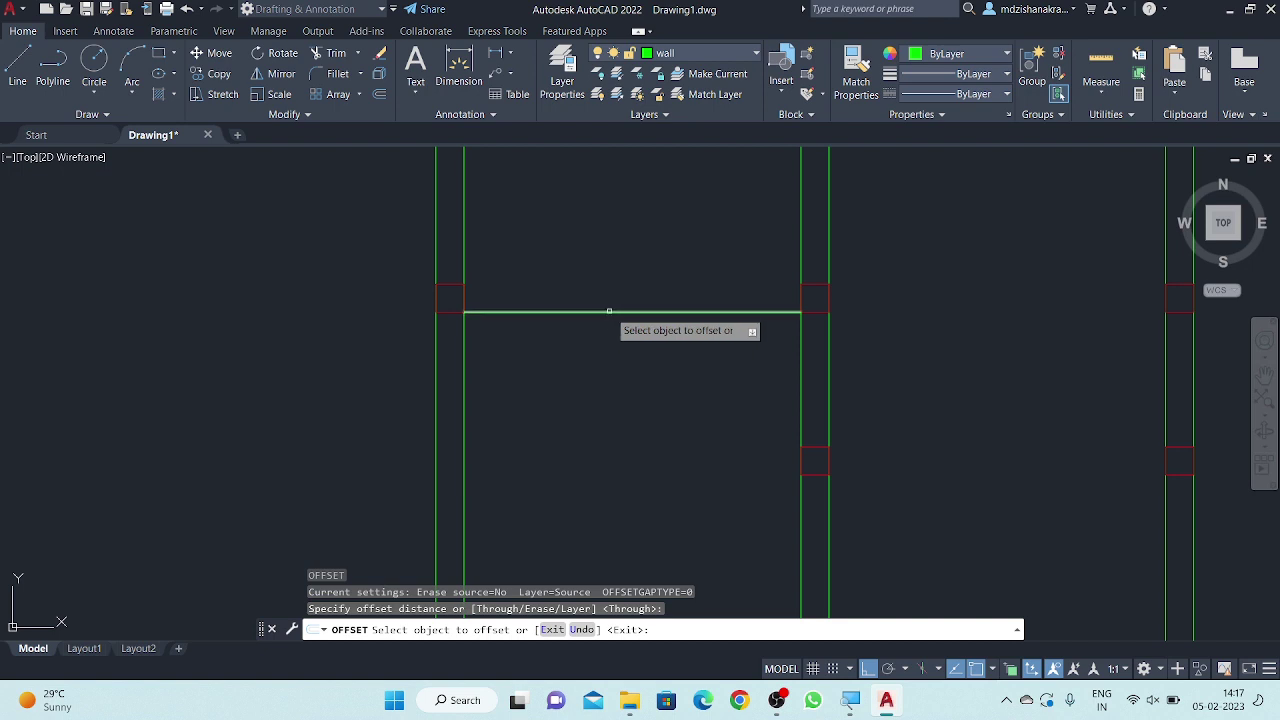
pyautogui.click(612, 313)
pyautogui.write('10')
pyautogui.press('Return')
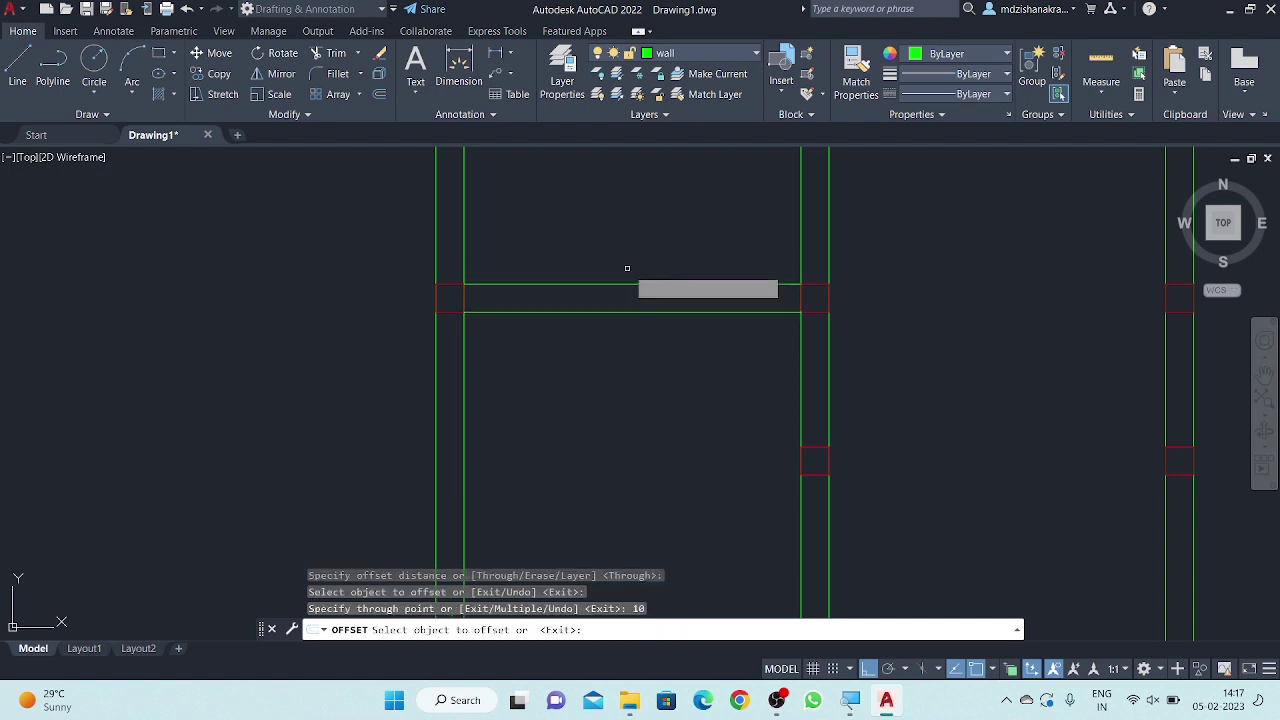
pyautogui.press('Escape')
# - Draw a line across the right bay from the middle wall corner to the right wall corner
pyautogui.moveTo(597, 390)
pyautogui.mouseDown(button='middle')
pyautogui.moveTo(500, 331)
pyautogui.moveTo(466, 357)
pyautogui.mouseUp(button='middle')
pyautogui.scroll(-2, 505, 350)
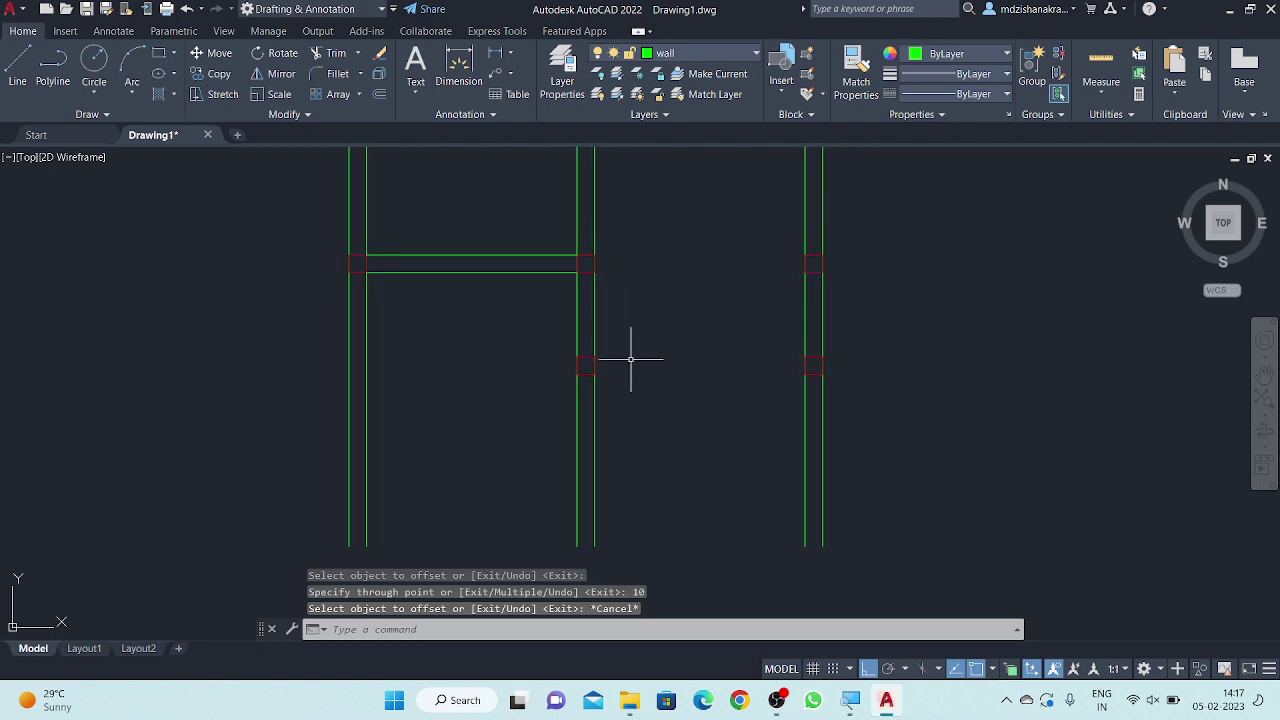
pyautogui.moveTo(626, 363); pyautogui.dragTo(594, 356, button='middle')
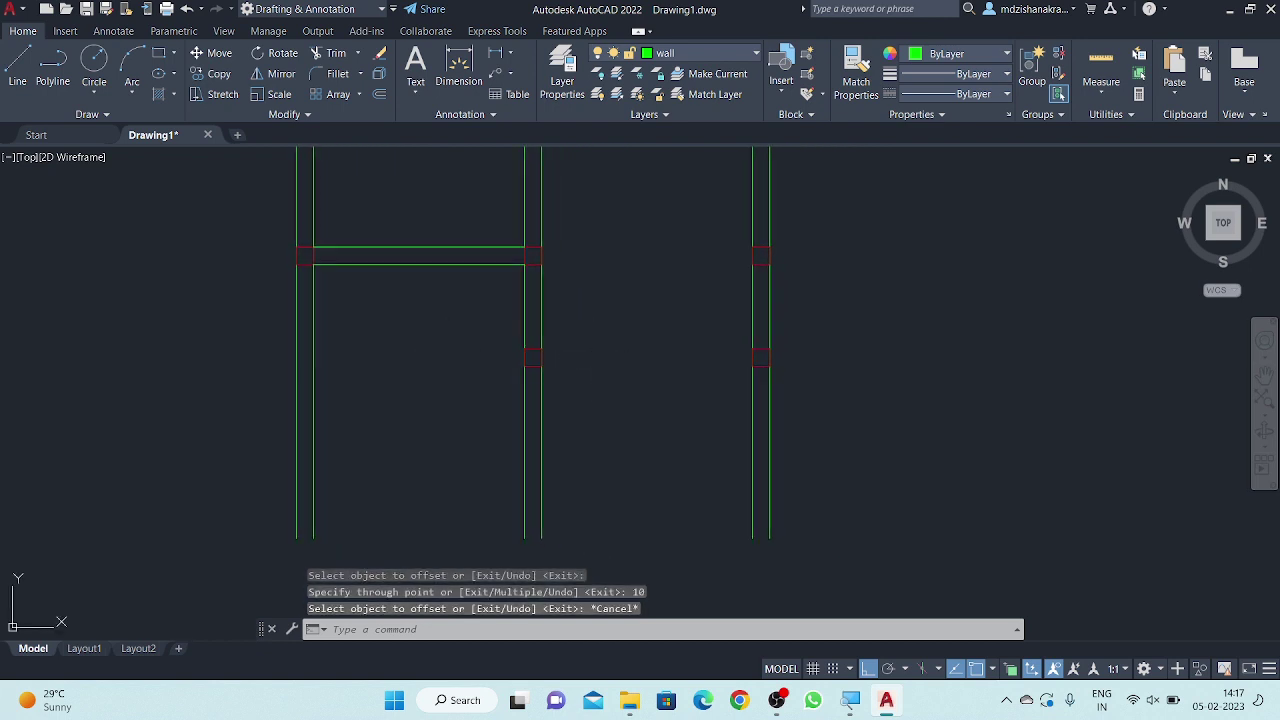
pyautogui.write('l')
pyautogui.press('Return')
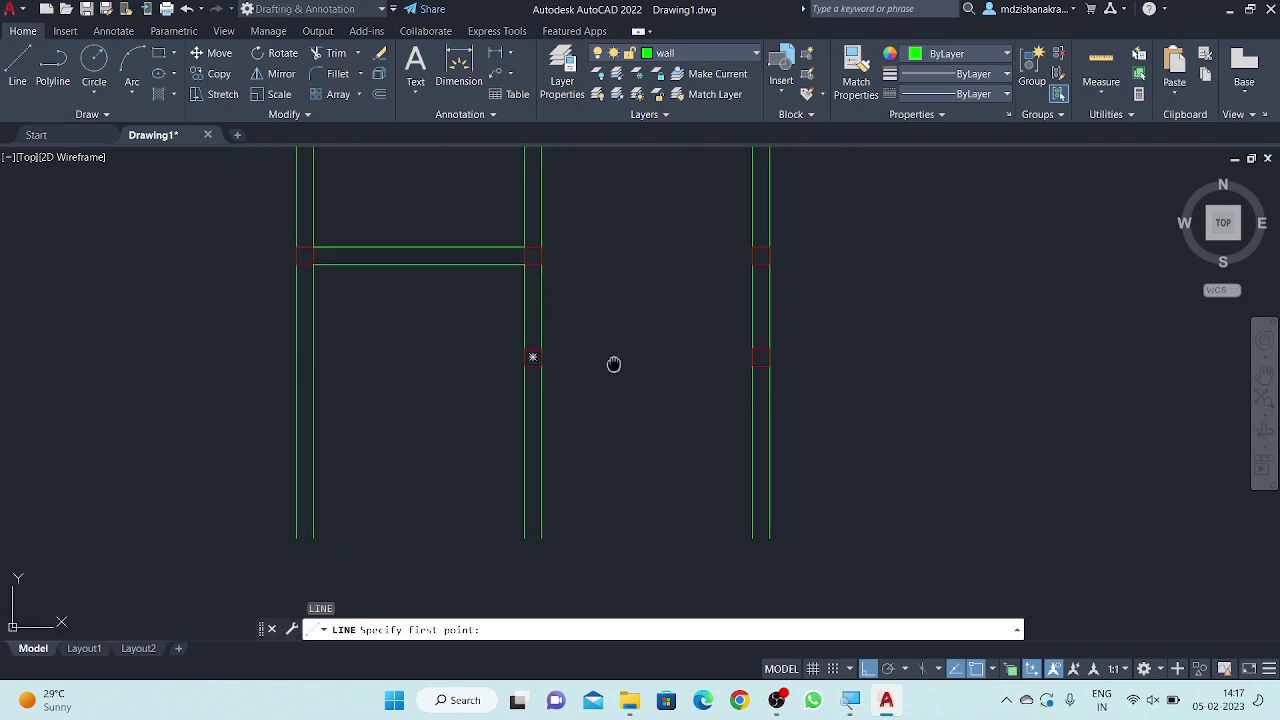
pyautogui.moveTo(611, 363); pyautogui.dragTo(586, 363, button='middle')
pyautogui.scroll(3, 511, 345)
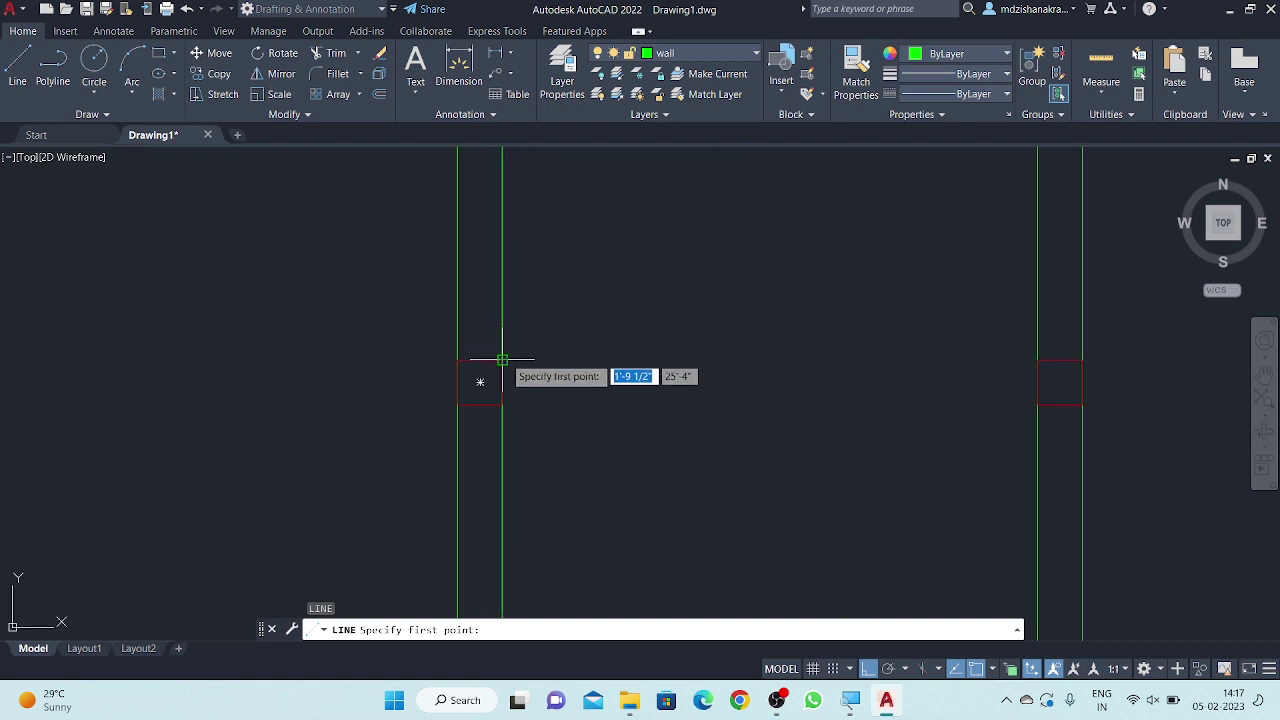
pyautogui.click(502, 359)
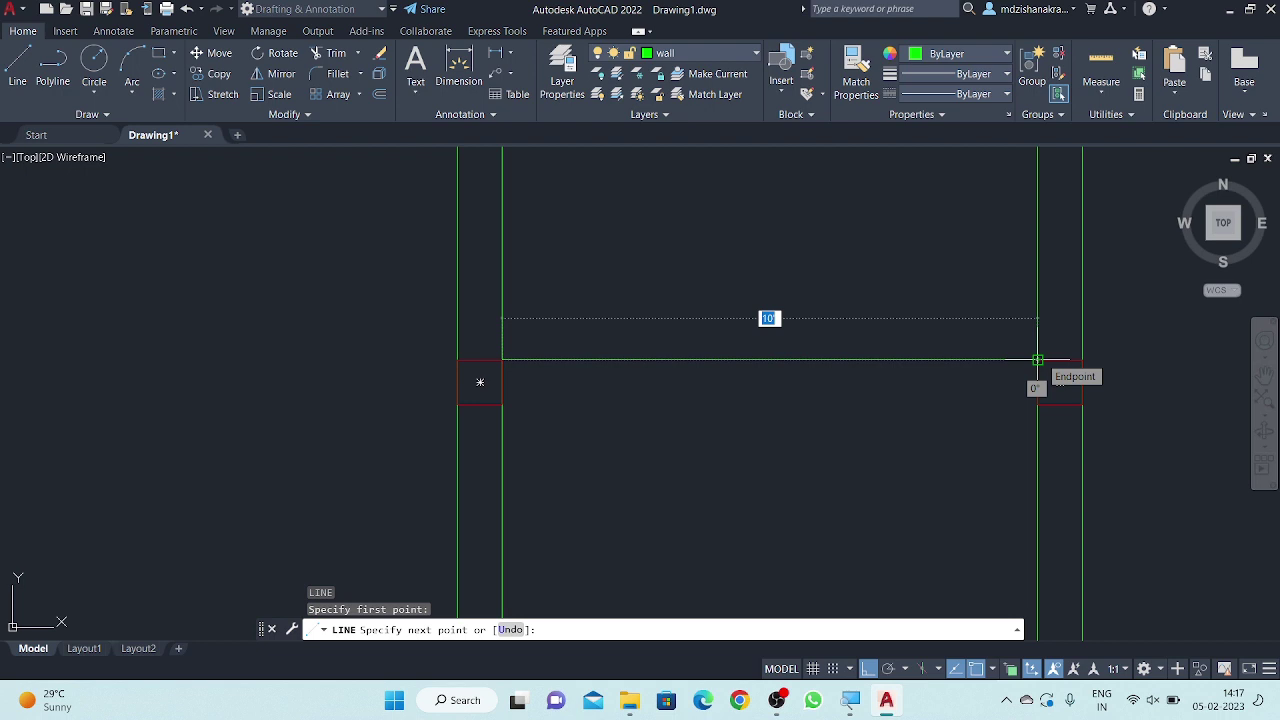
pyautogui.click(1037, 359)
pyautogui.press('Return')
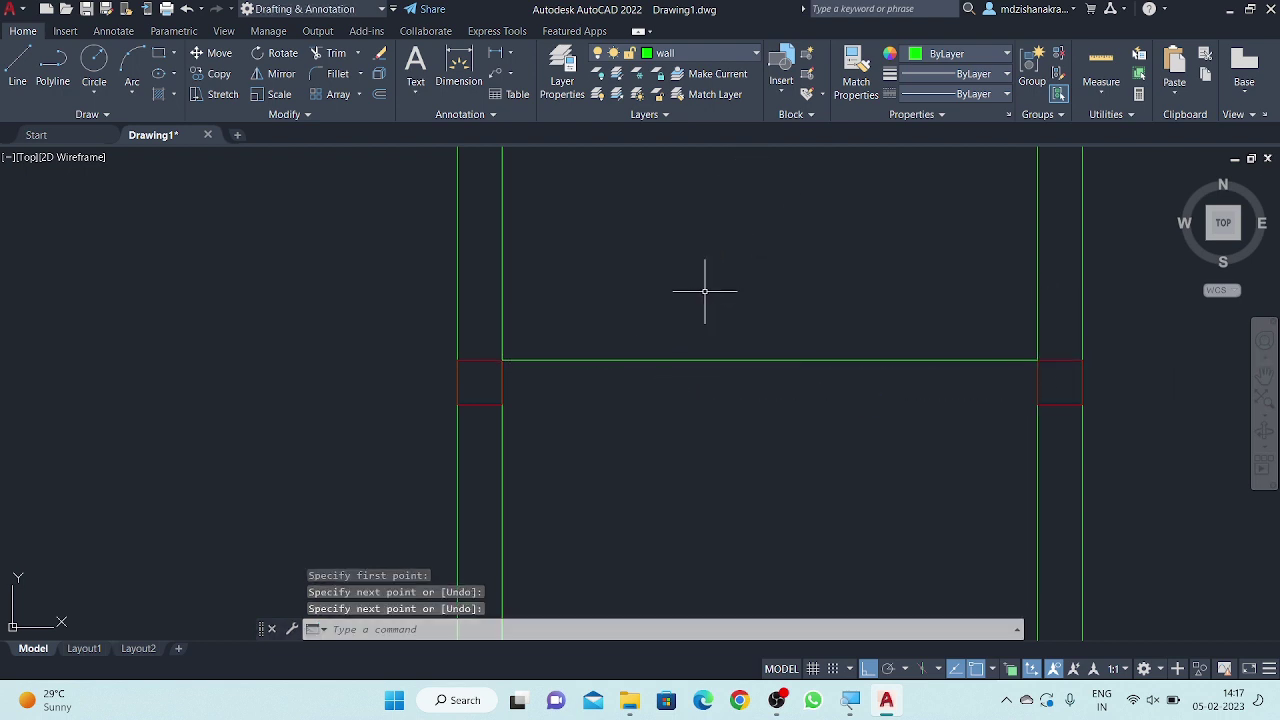
# - Offset the right-bay line by 10 to make its parallel wall line
pyautogui.write('o')
pyautogui.press('Return')
pyautogui.press('Return')
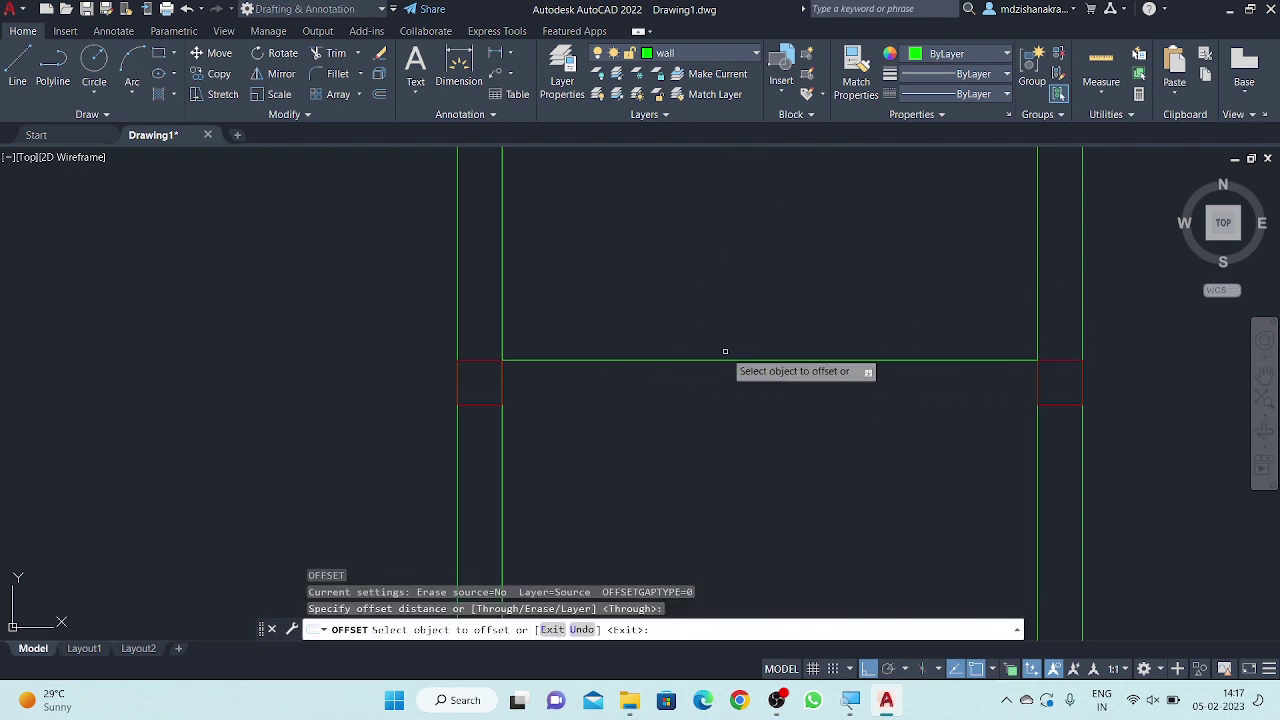
pyautogui.click(726, 359)
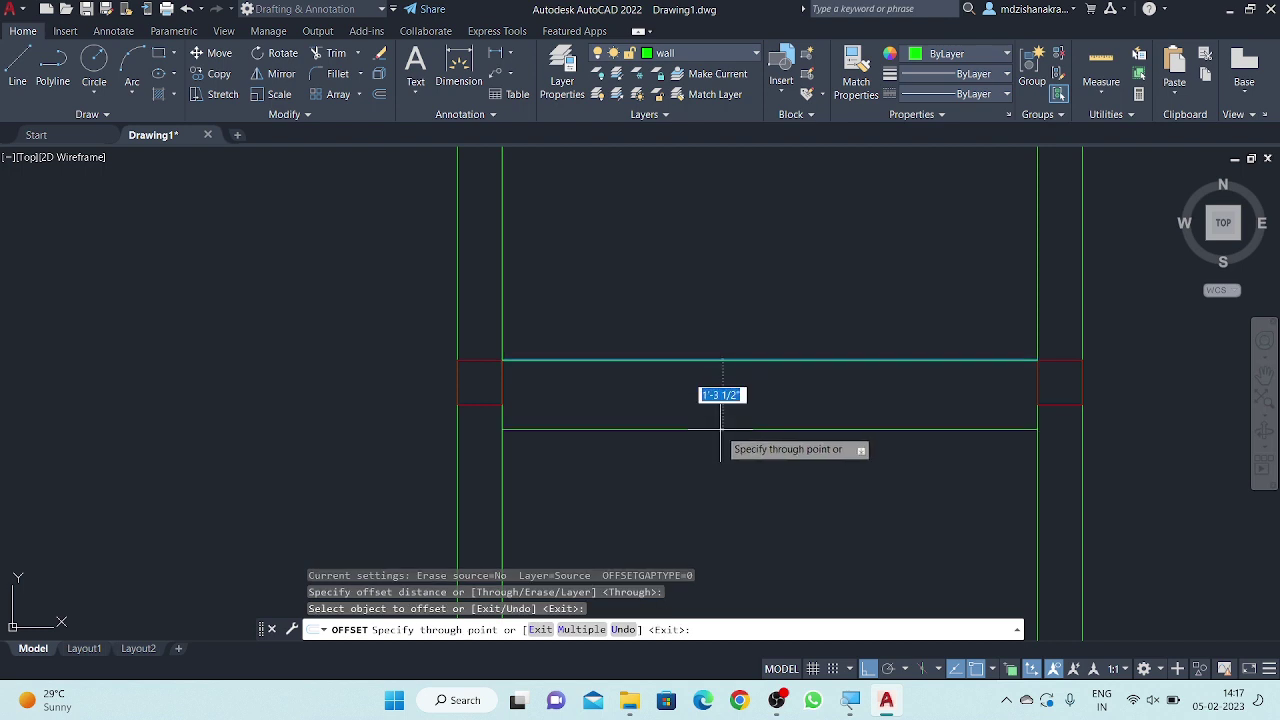
pyautogui.write('10')
pyautogui.press('Return')
pyautogui.press('Escape')
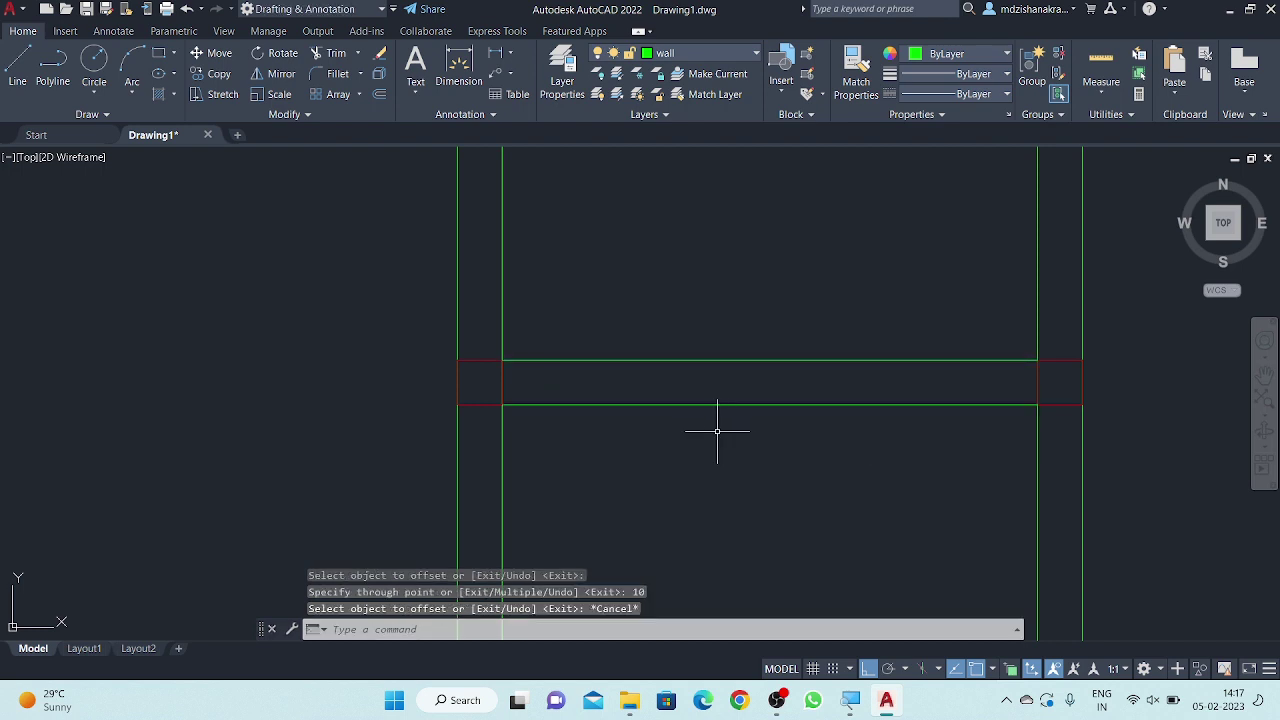
# - Draw two more lines from the middle column's corner across to the right wall
pyautogui.scroll(-4, 714, 420)
pyautogui.moveTo(705, 358); pyautogui.dragTo(691, 405, button='middle')
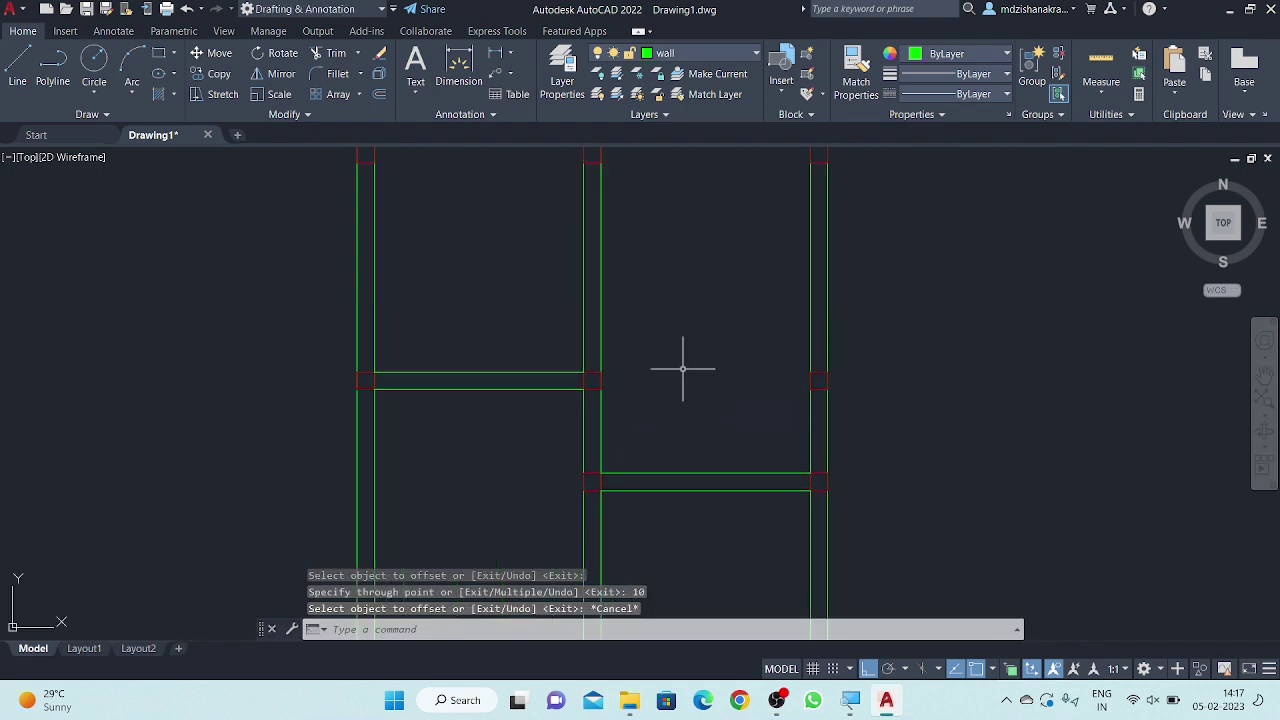
pyautogui.scroll(2, 683, 349)
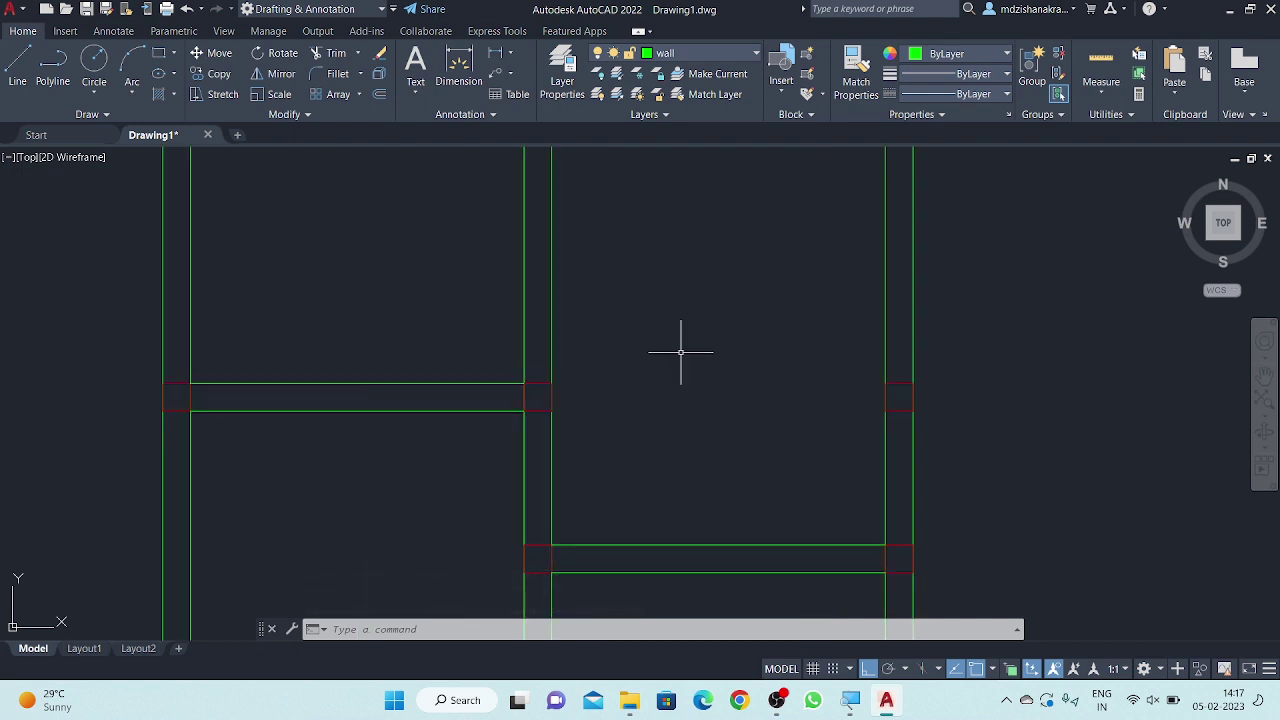
pyautogui.write('l')
pyautogui.press('Return')
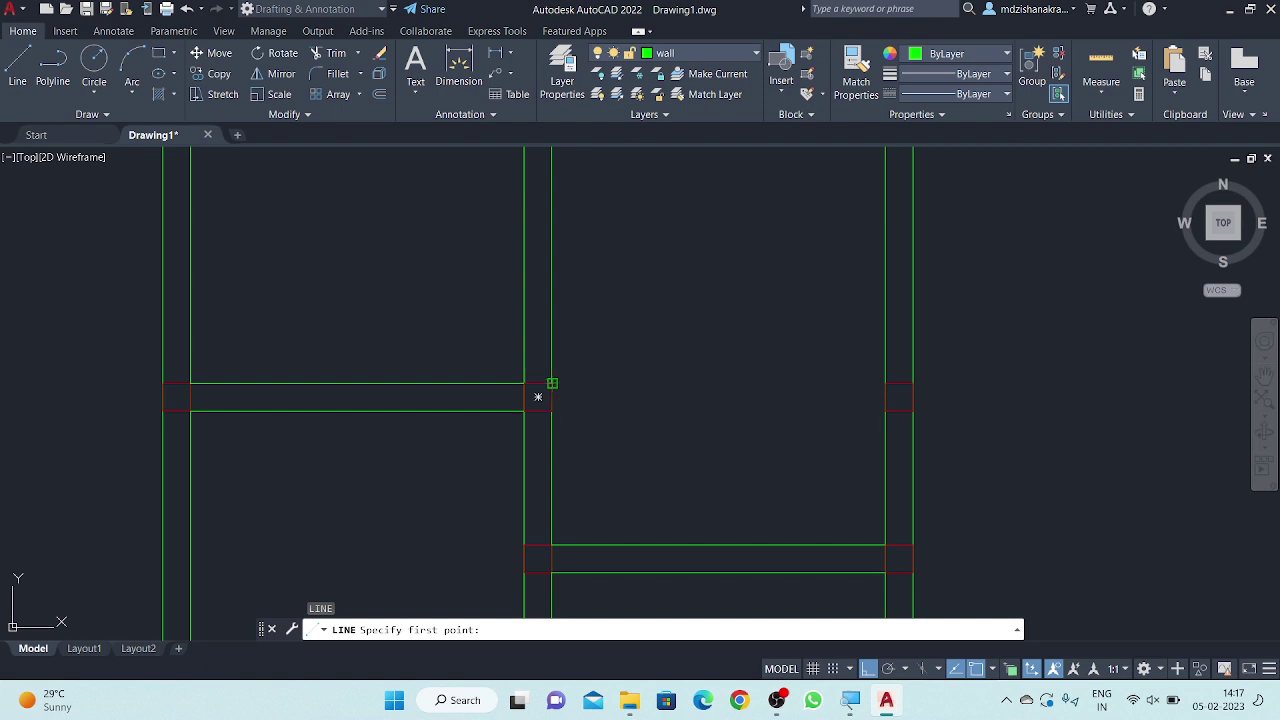
pyautogui.click(538, 397)
pyautogui.click(899, 383)
pyautogui.press('Return')
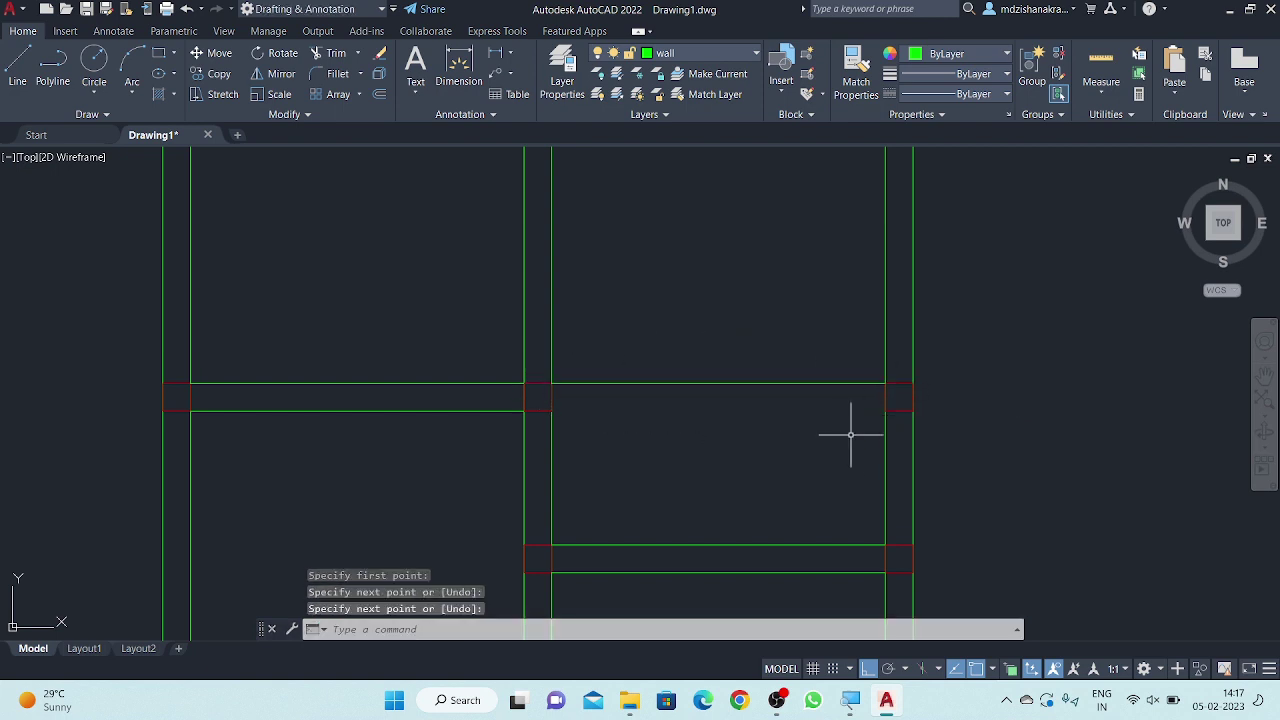
pyautogui.press('Return')
pyautogui.click(538, 397)
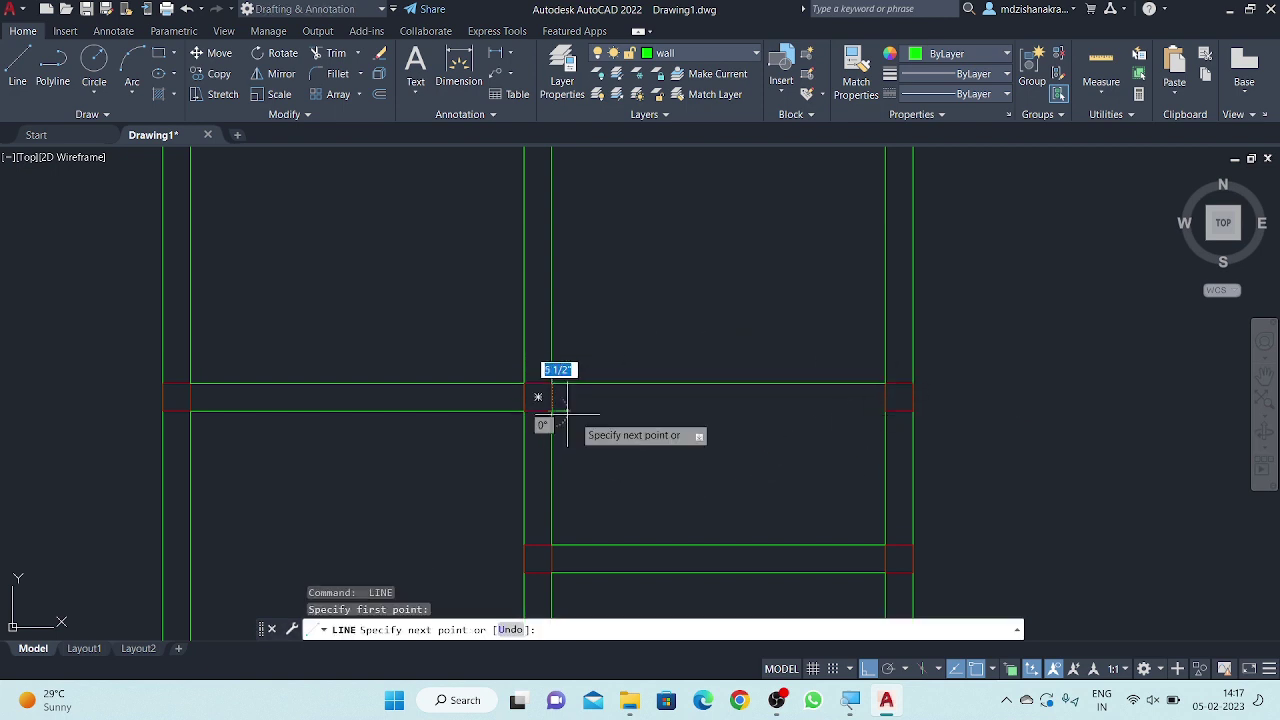
pyautogui.click(899, 397)
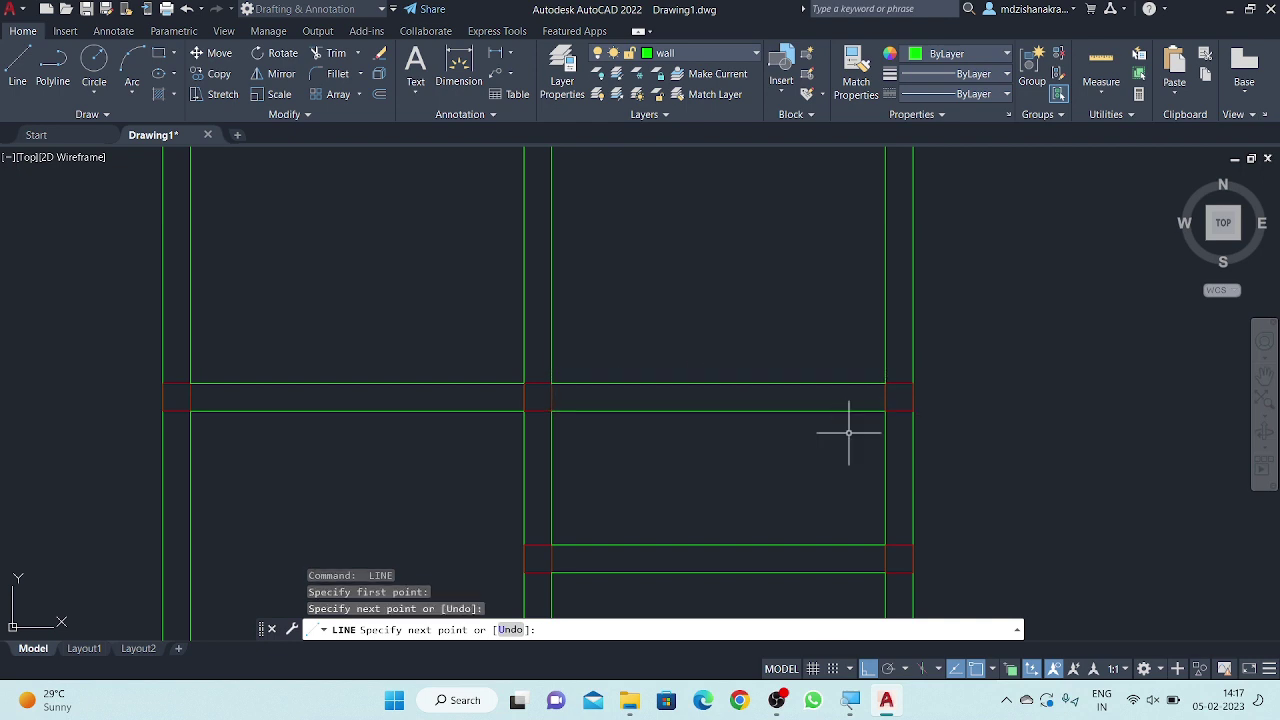
pyautogui.press('Return')
pyautogui.scroll(-5, 732, 328)
pyautogui.moveTo(729, 366); pyautogui.dragTo(706, 400, button='middle')
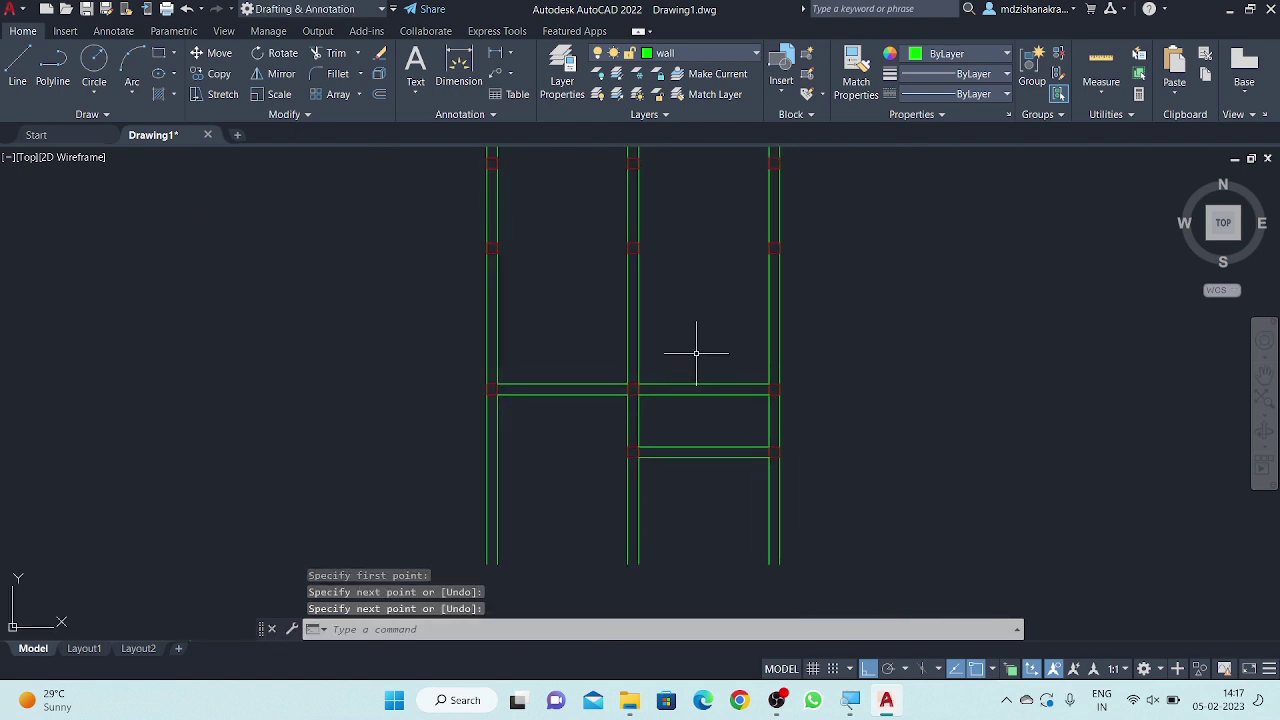
pyautogui.moveTo(700, 349); pyautogui.dragTo(674, 484, button='middle')
pyautogui.scroll(2, 680, 430)
# - Draw the upper cross-wall line from the left wall via the middle column to the right wall
pyautogui.moveTo(677, 437); pyautogui.dragTo(664, 345, button='middle')
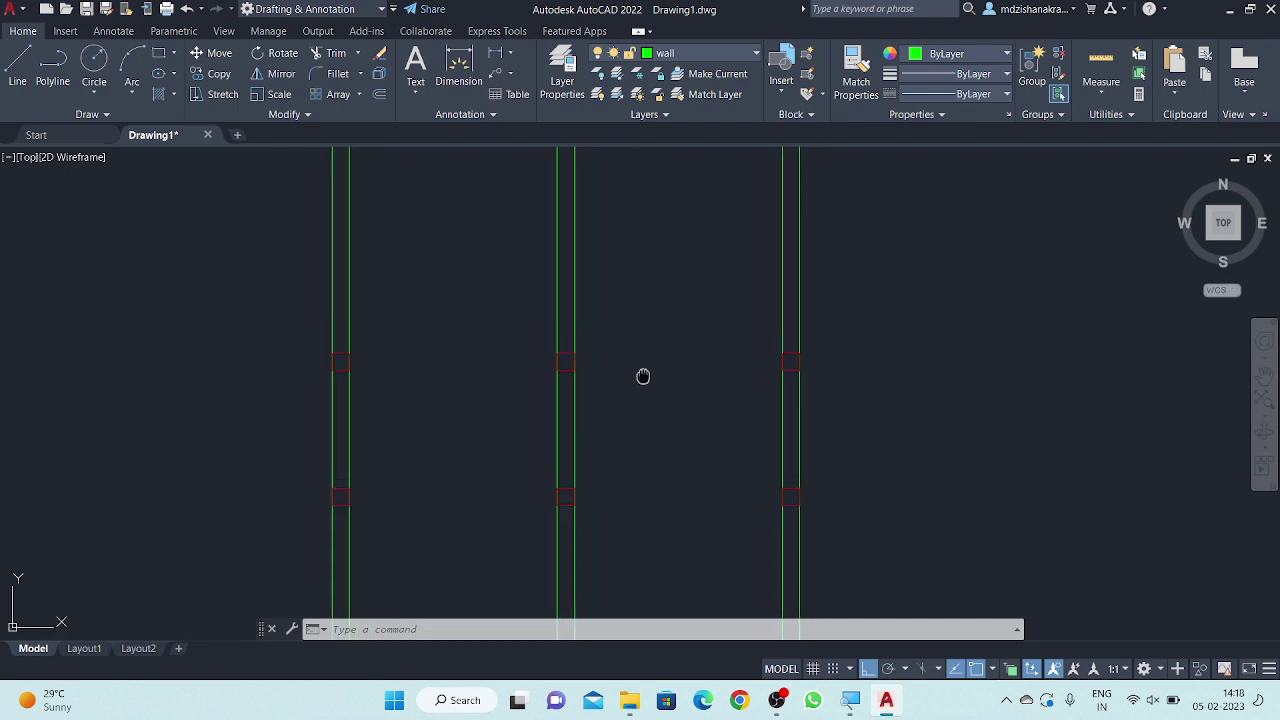
pyautogui.moveTo(643, 374)
pyautogui.mouseDown(button='middle')
pyautogui.moveTo(629, 391)
pyautogui.moveTo(625, 362)
pyautogui.mouseUp(button='middle')
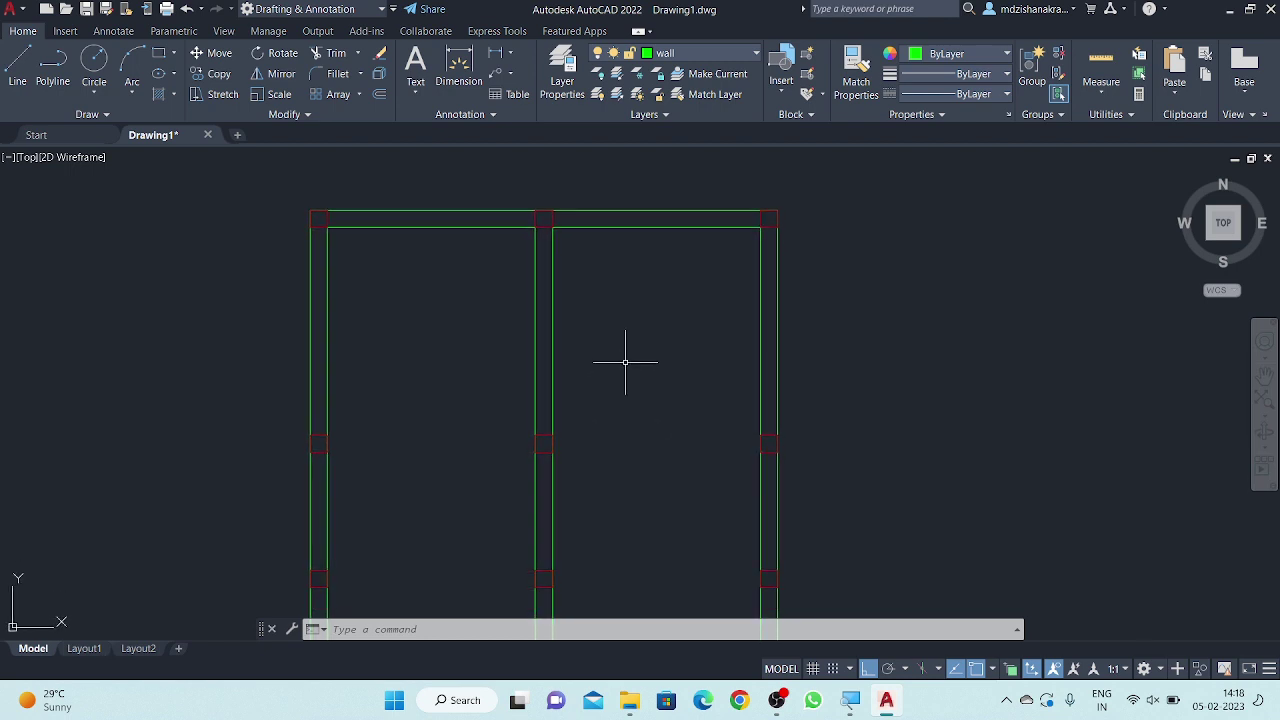
pyautogui.write('l')
pyautogui.press('Return')
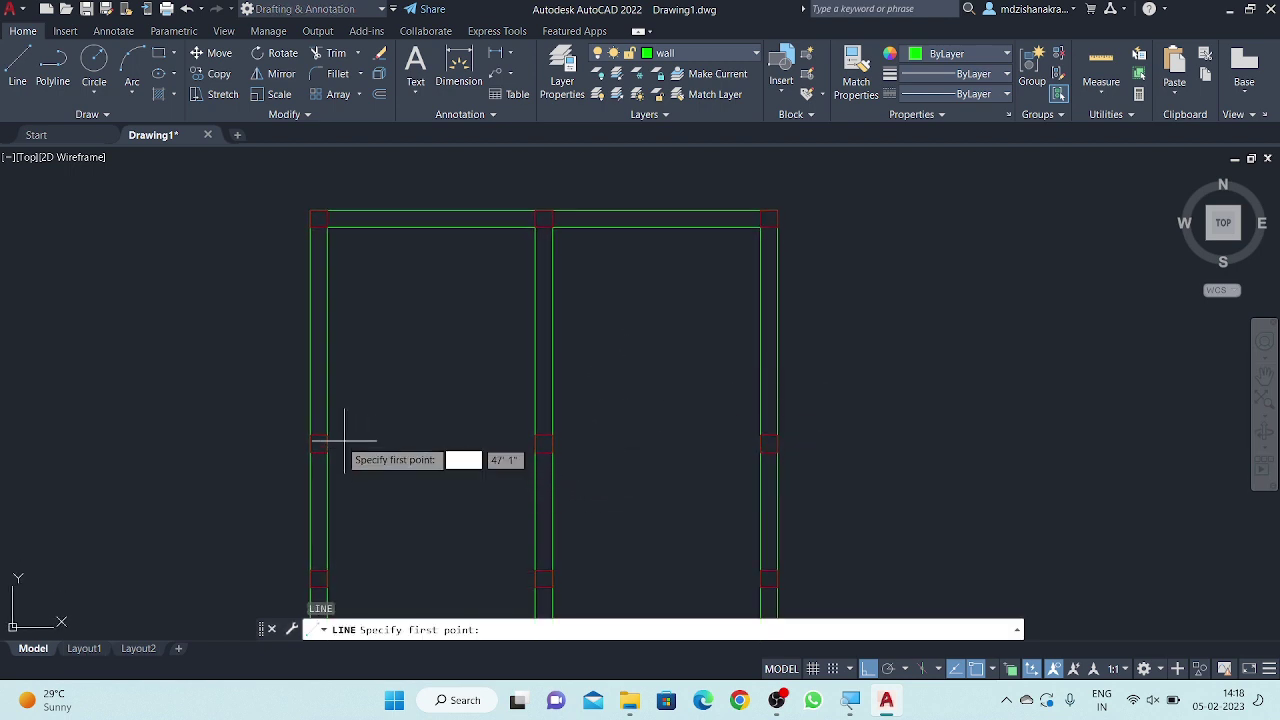
pyautogui.click(327, 436)
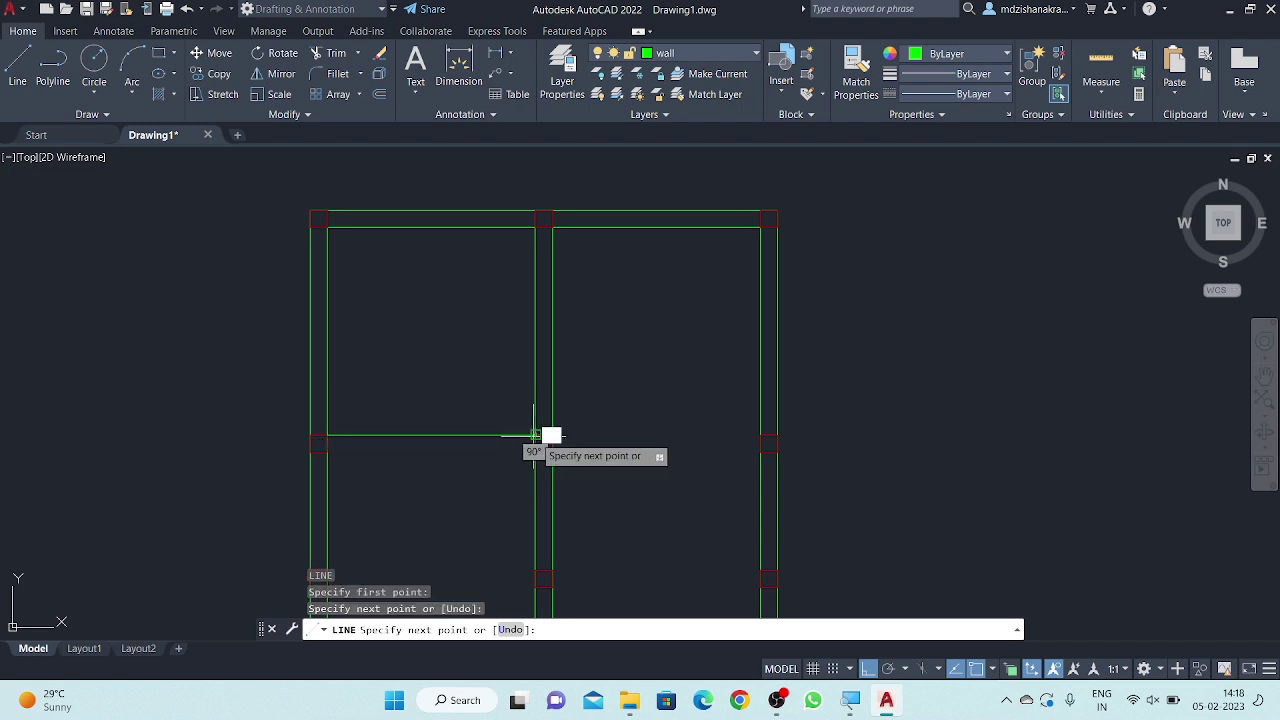
pyautogui.click(535, 435)
pyautogui.press('Return')
# - Draw the lower parallel line from the right wall via the middle column to the left wall
pyautogui.press('Return')
pyautogui.click(544, 443)
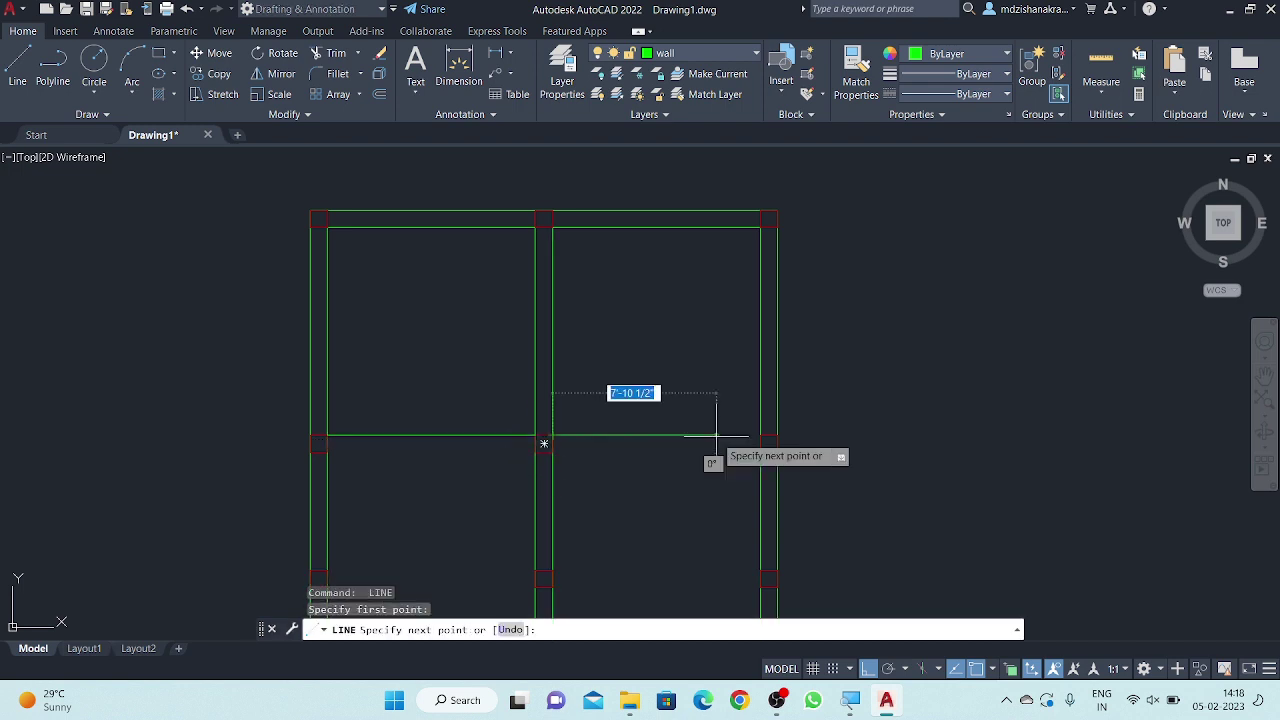
pyautogui.click(769, 443)
pyautogui.press('Return')
pyautogui.press('Return')
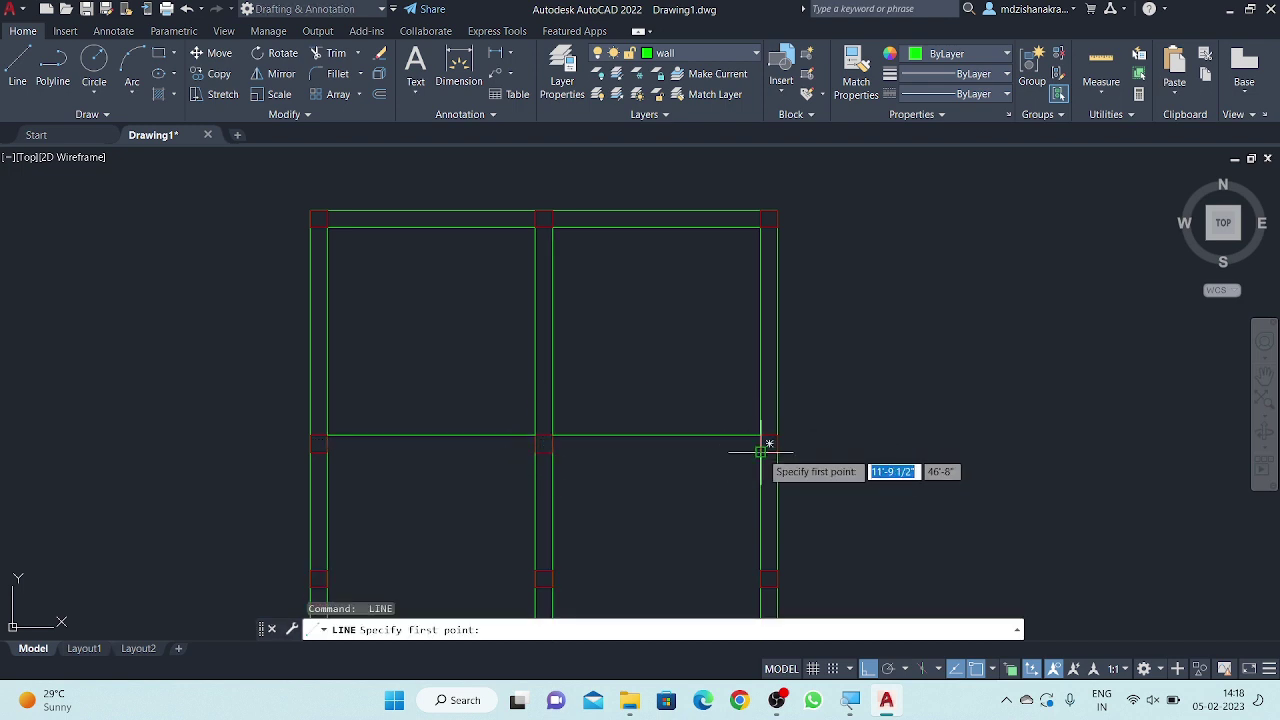
pyautogui.click(762, 450)
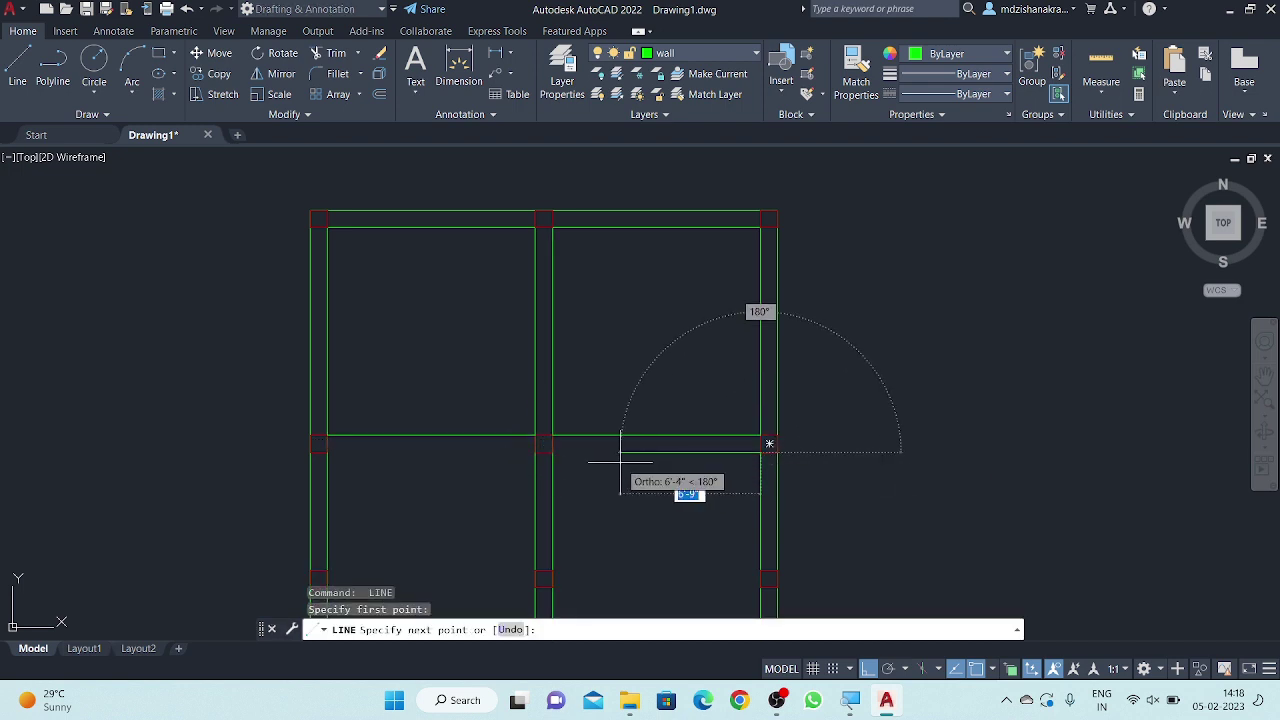
pyautogui.click(551, 451)
pyautogui.press('Return')
pyautogui.press('Return')
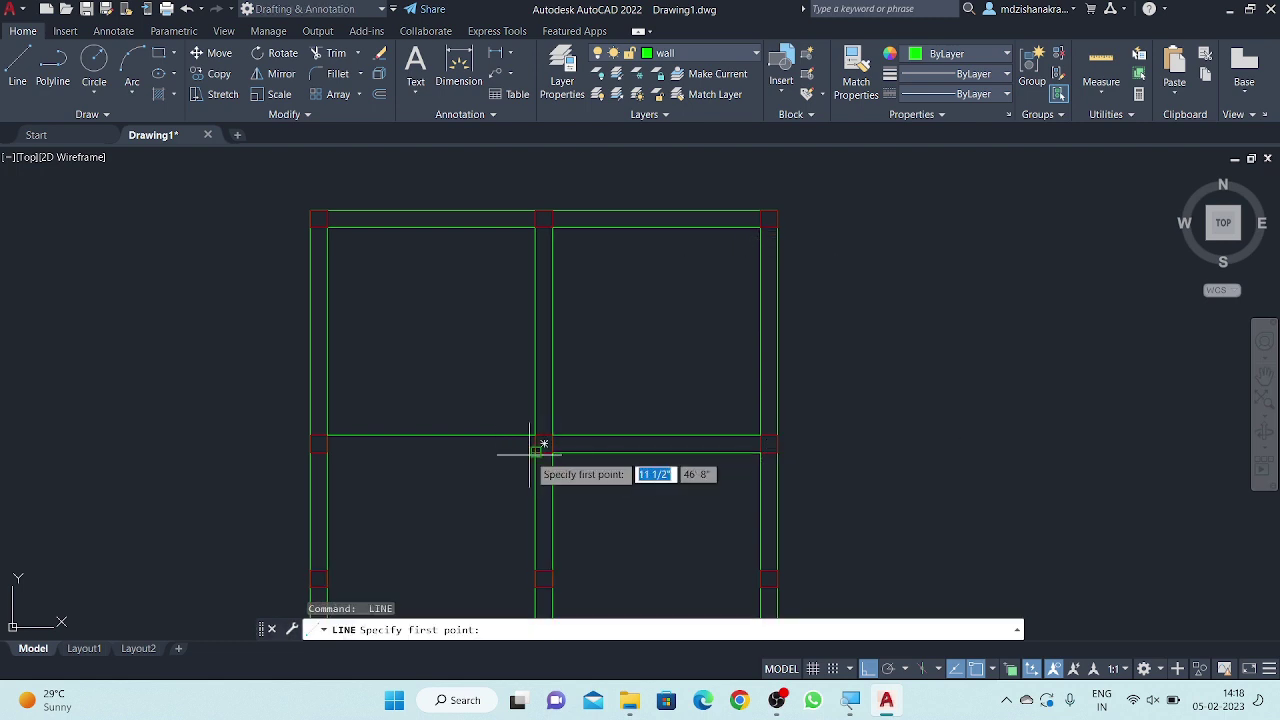
pyautogui.click(532, 450)
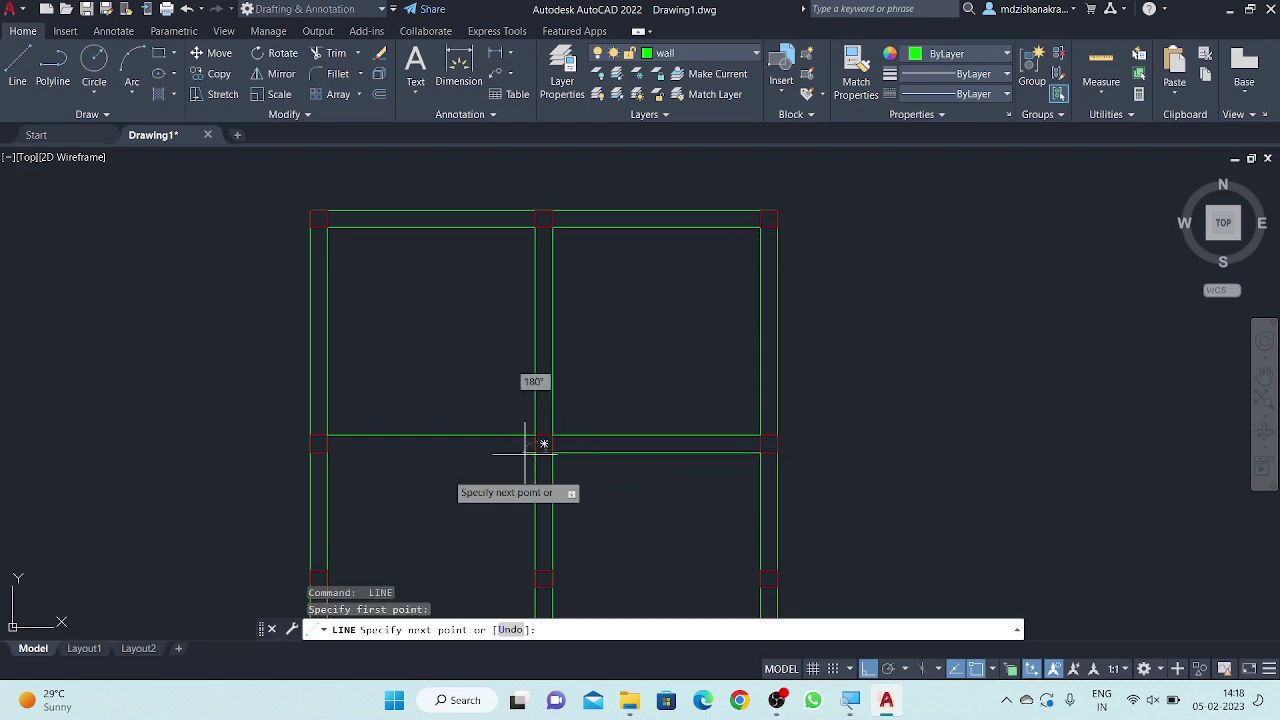
pyautogui.click(327, 451)
pyautogui.press('Return')
# - Bring the lower bays into view and start a new line with L
pyautogui.scroll(-2, 465, 318)
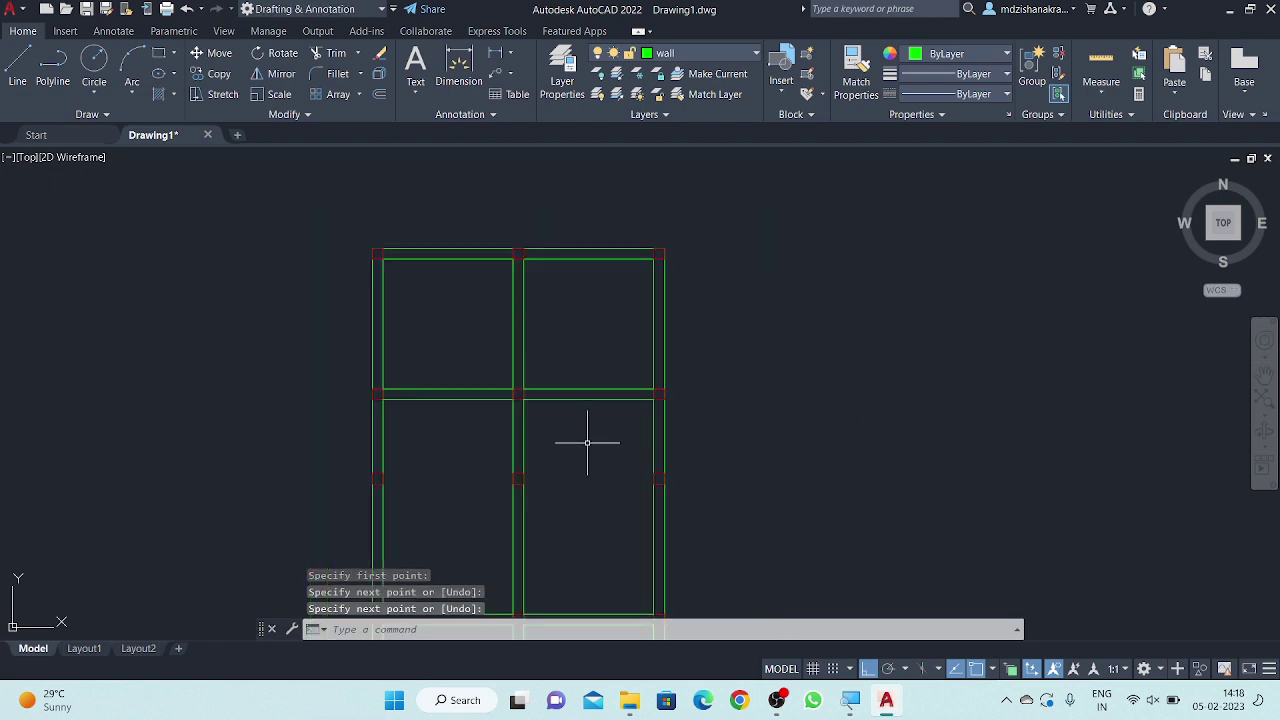
pyautogui.moveTo(586, 437); pyautogui.dragTo(581, 363, button='middle')
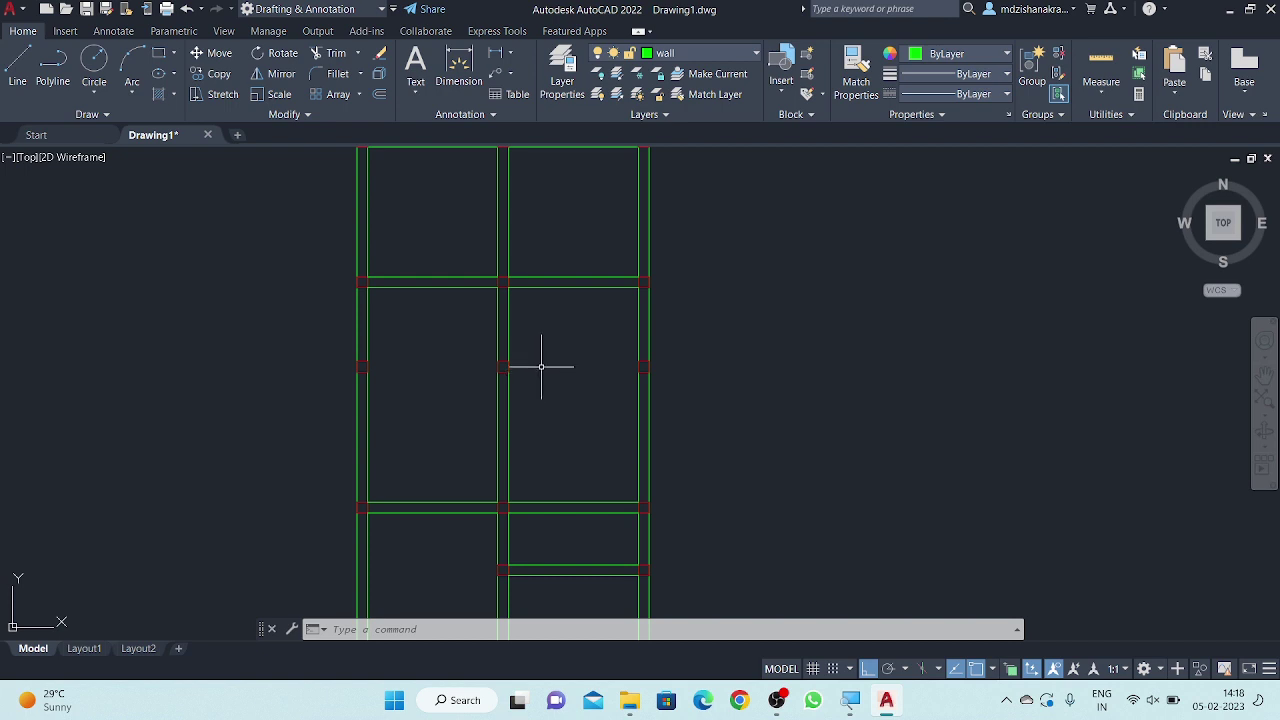
pyautogui.scroll(2, 541, 366)
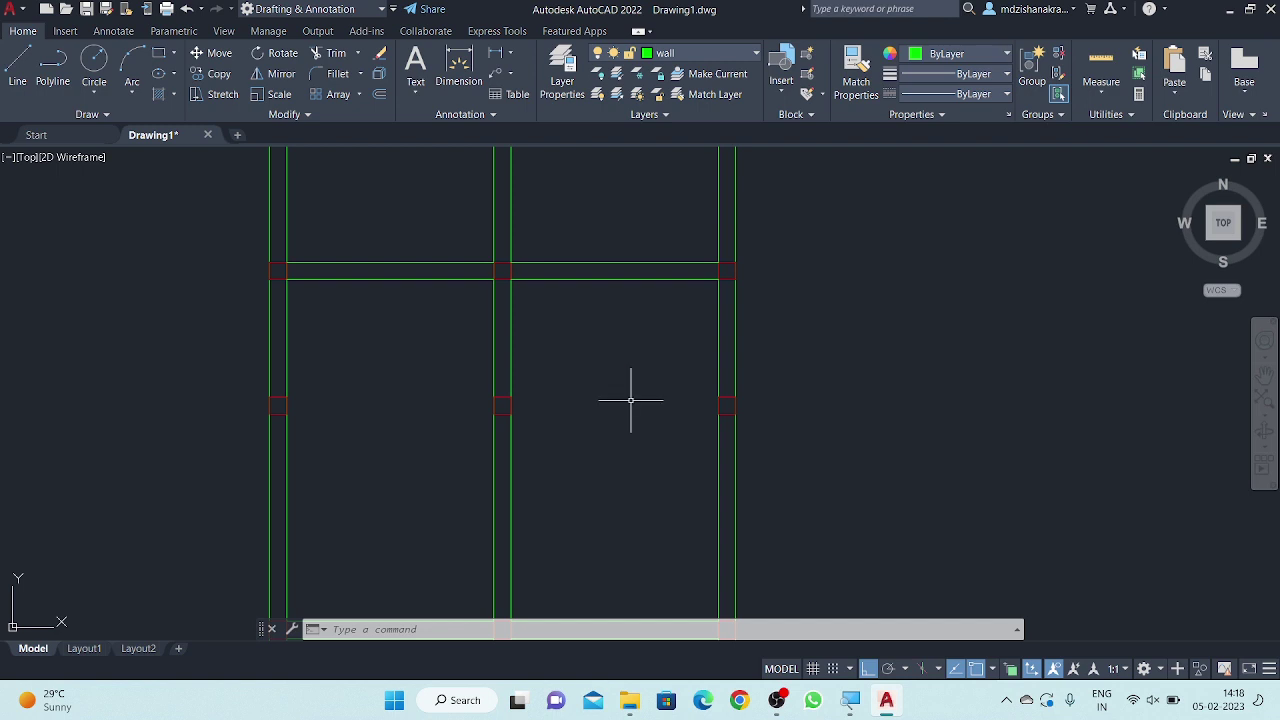
pyautogui.write('l')
pyautogui.press('Return')
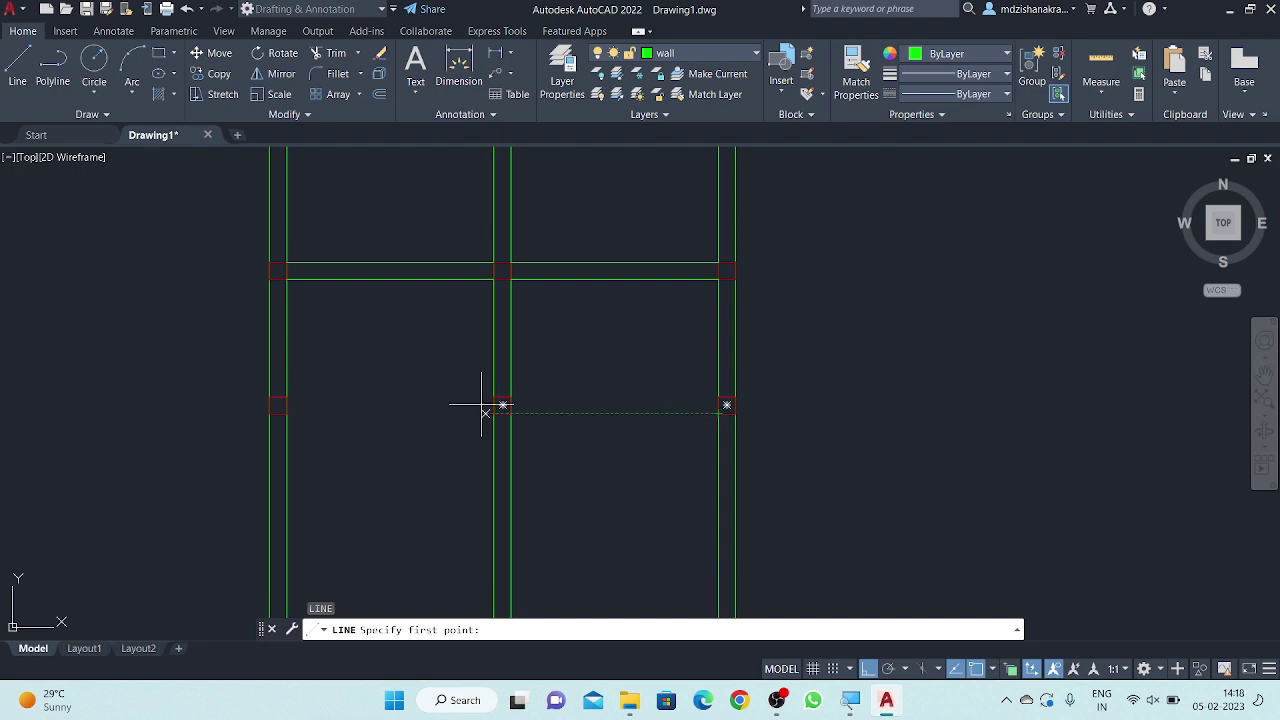
# - Draw a wall line from the right column to the middle column and offset it 5 units
pyautogui.click(718, 397)
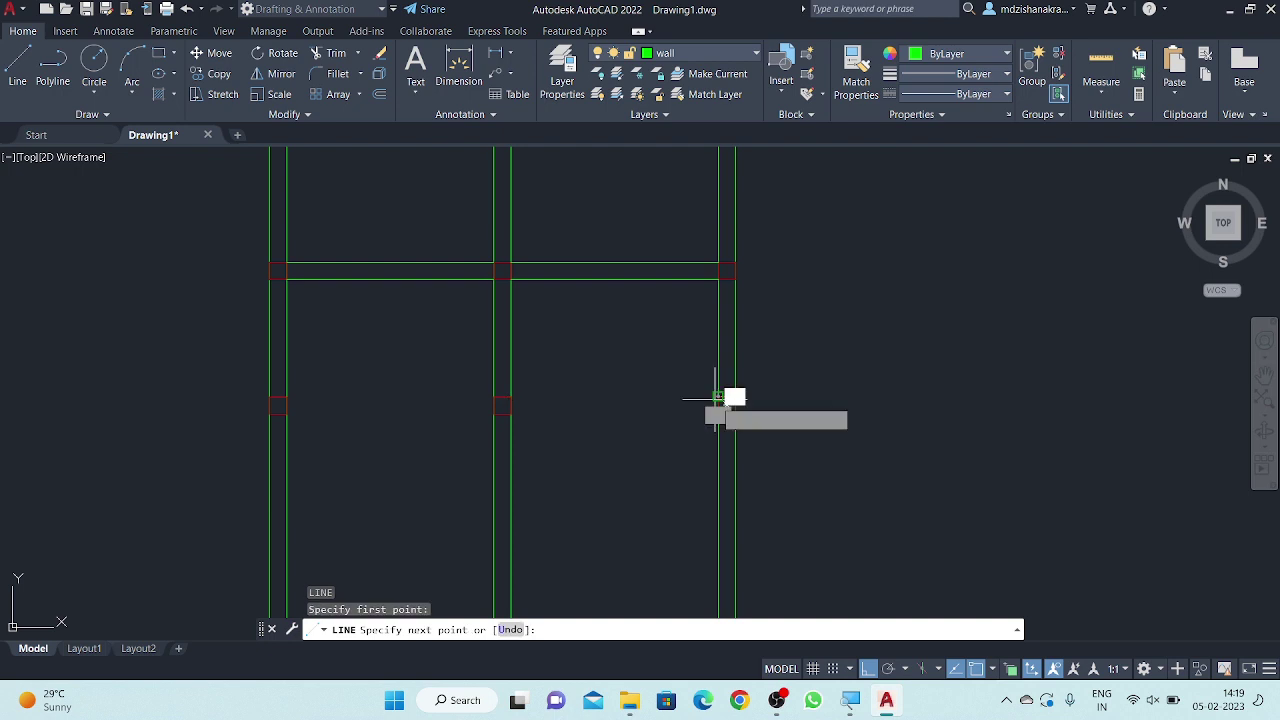
pyautogui.click(511, 397)
pyautogui.press('Return')
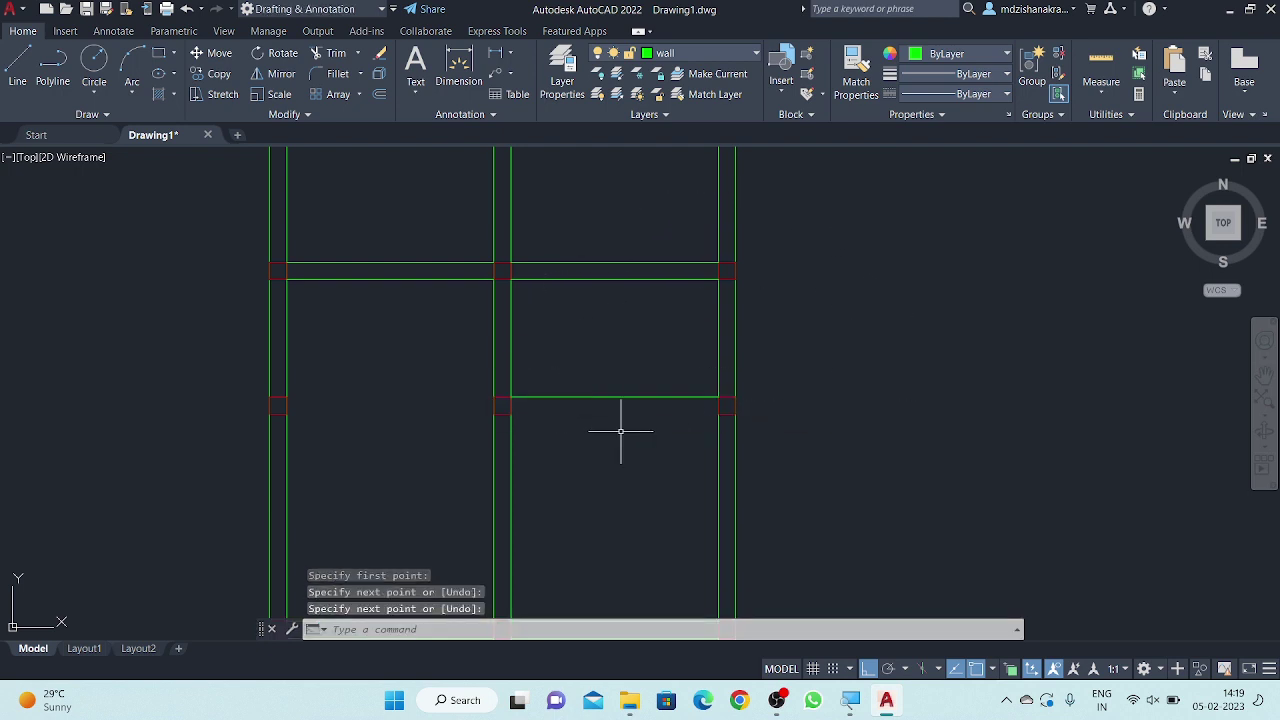
pyautogui.write('o')
pyautogui.press('Return')
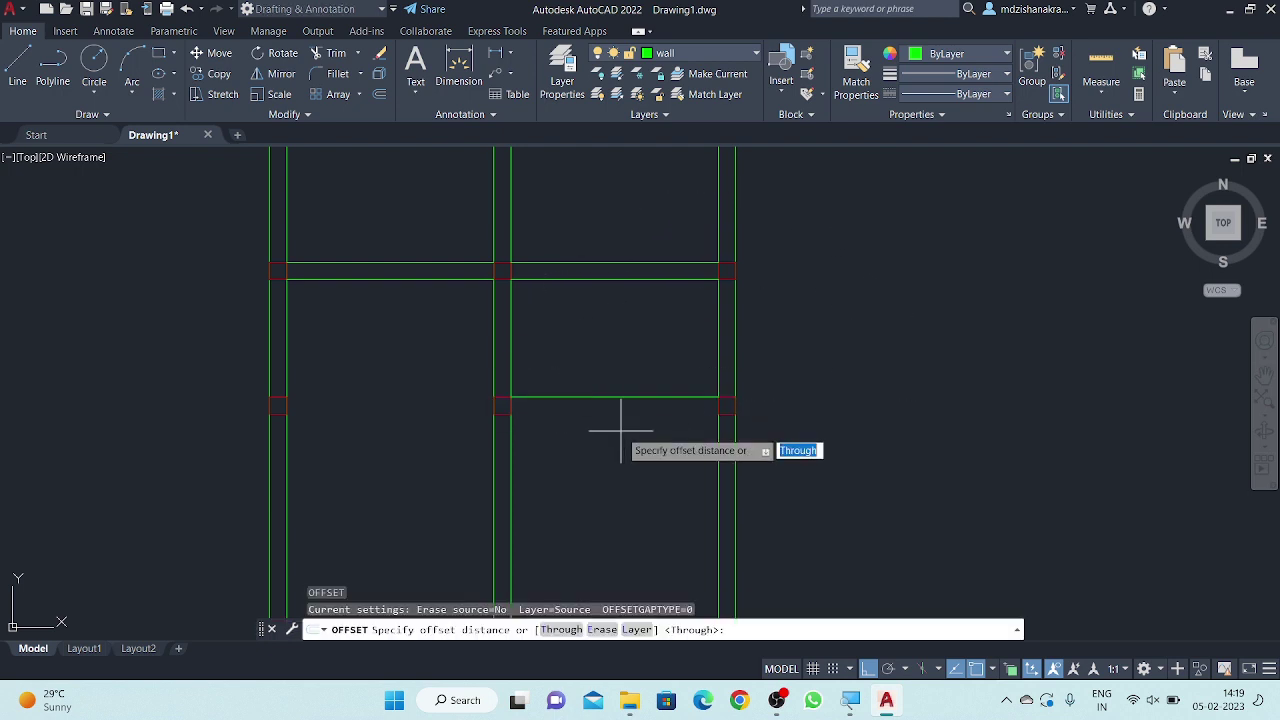
pyautogui.press('Return')
pyautogui.press('Return')
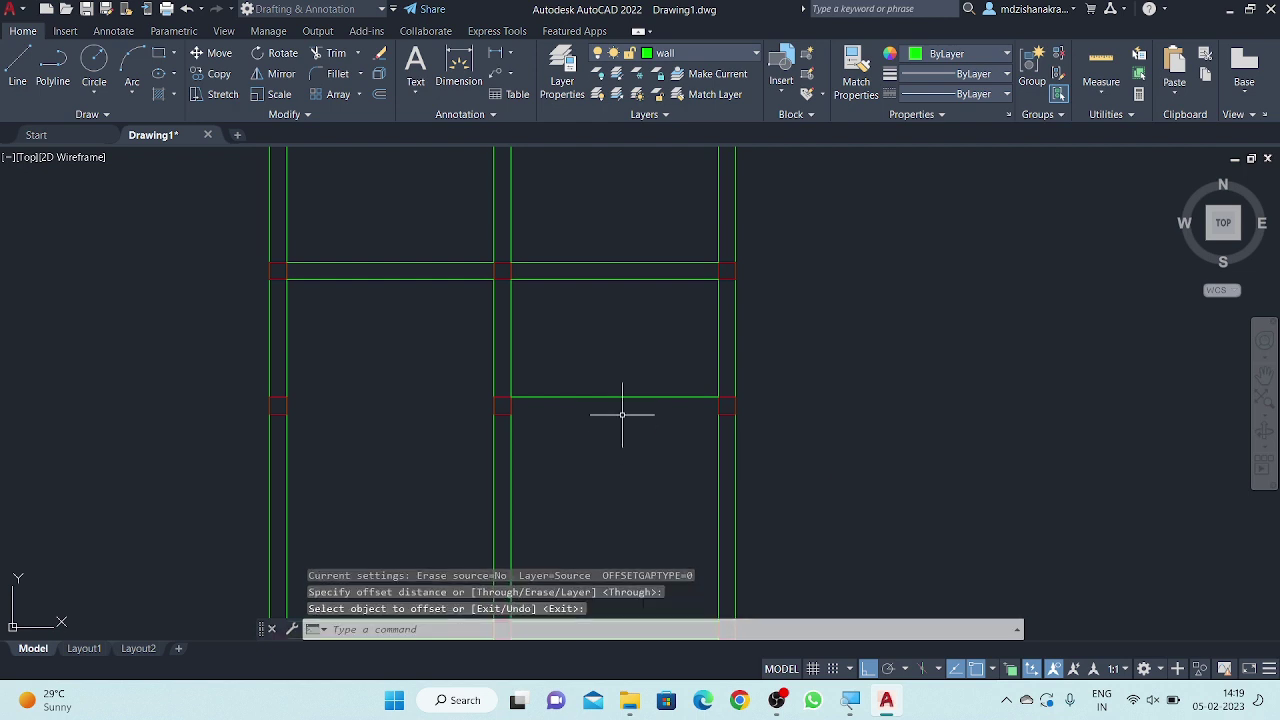
pyautogui.press('Return')
pyautogui.press('Return')
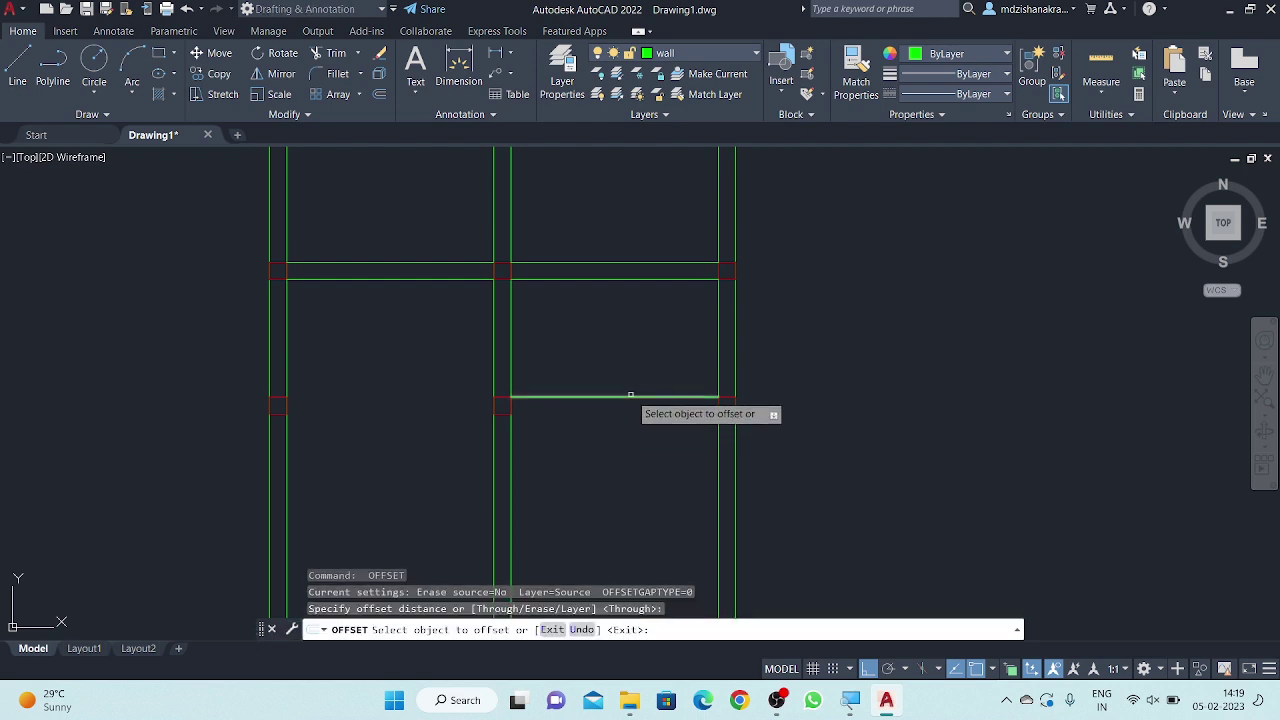
pyautogui.click(632, 397)
pyautogui.write('5')
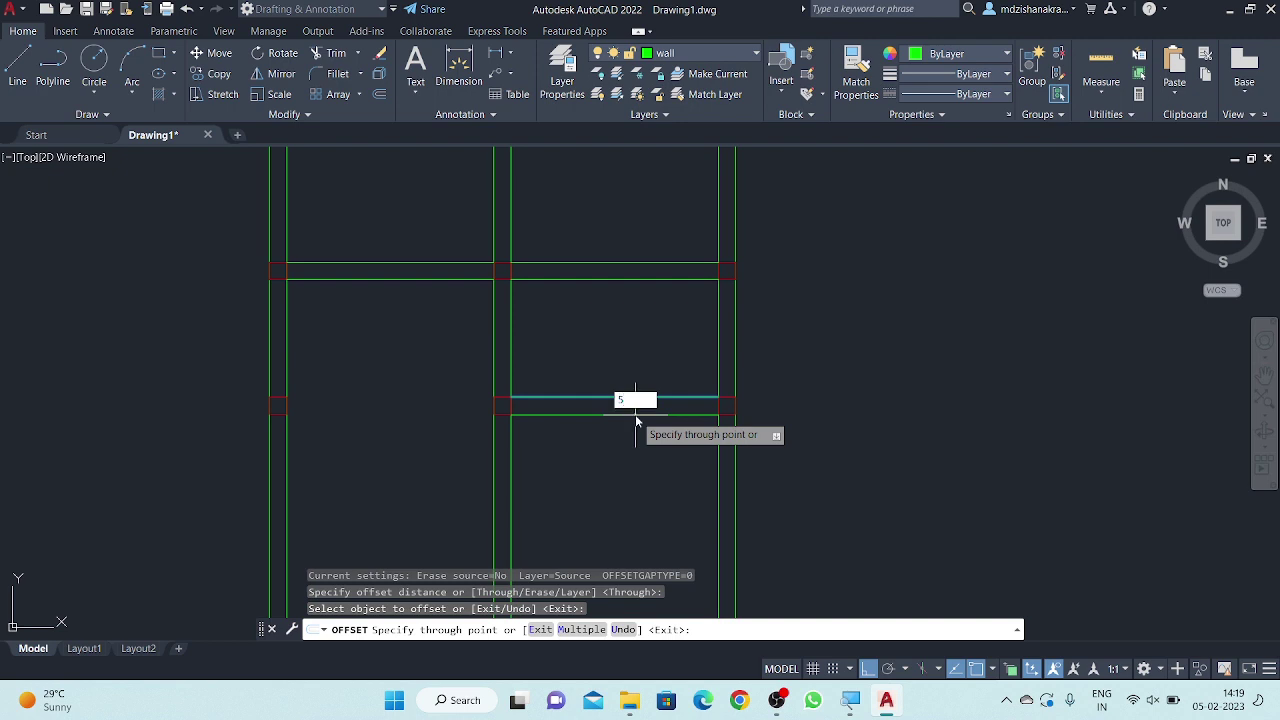
pyautogui.press('Return')
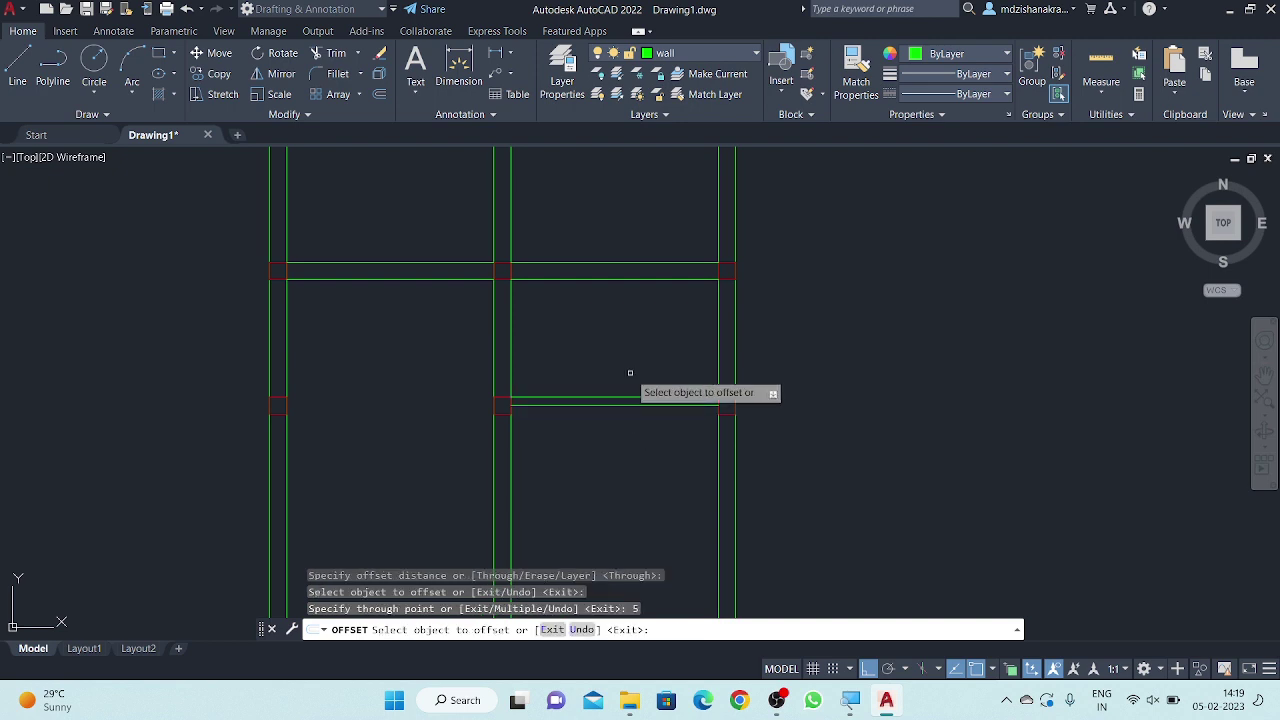
pyautogui.press('Escape')
# - Trim away the central vertical wall between the two cross walls
pyautogui.moveTo(623, 360)
pyautogui.mouseDown(button='middle')
pyautogui.moveTo(643, 360)
pyautogui.moveTo(686, 401)
pyautogui.mouseUp(button='middle')
pyautogui.write('t')
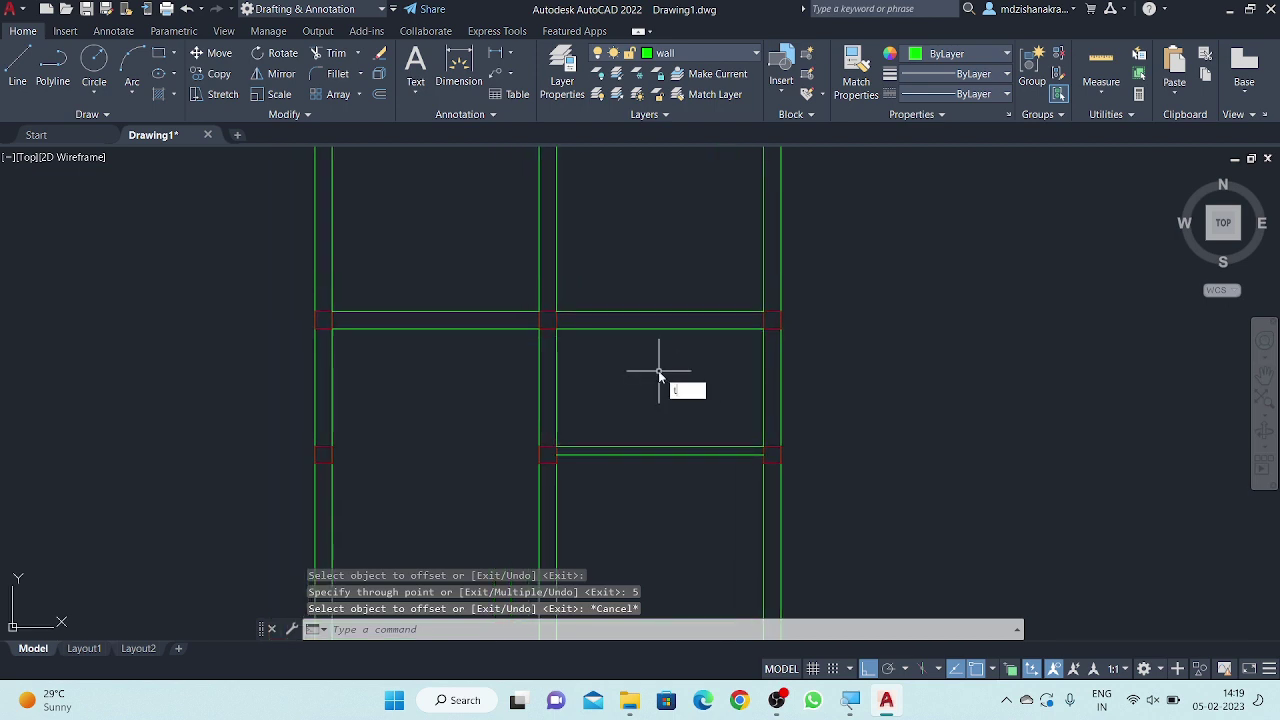
pyautogui.write('r')
pyautogui.press('Return')
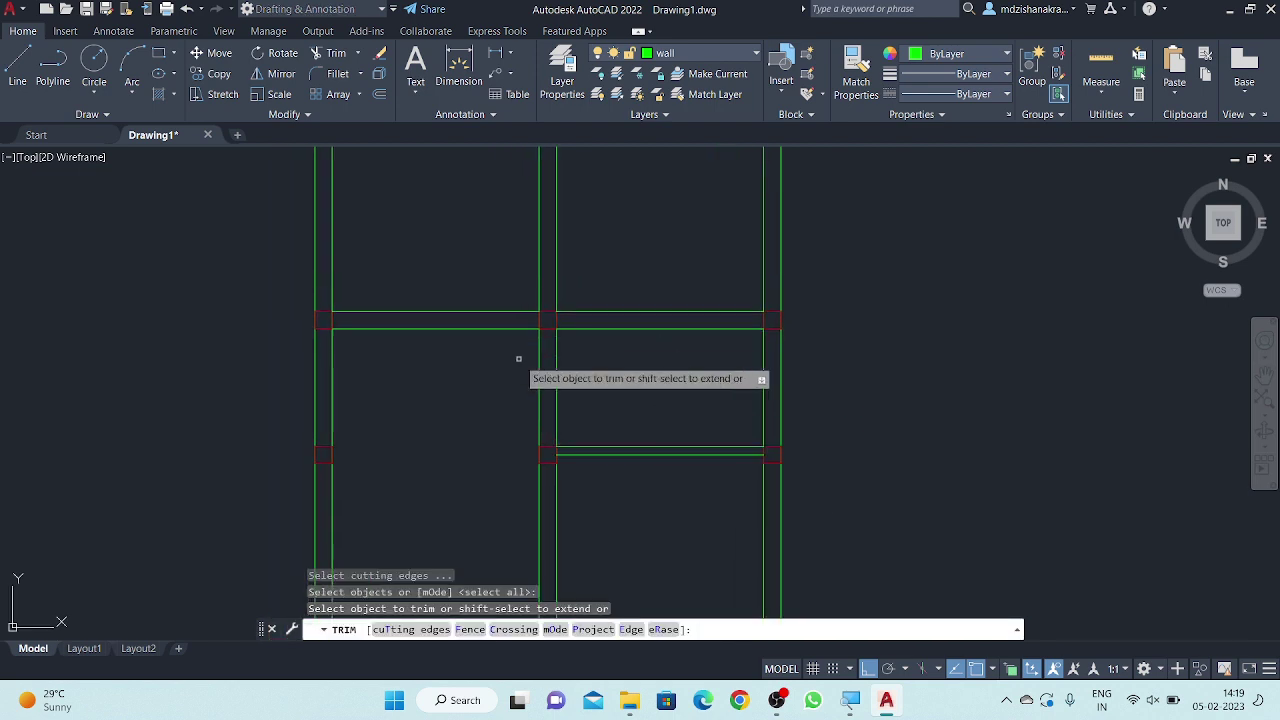
pyautogui.click(557, 364)
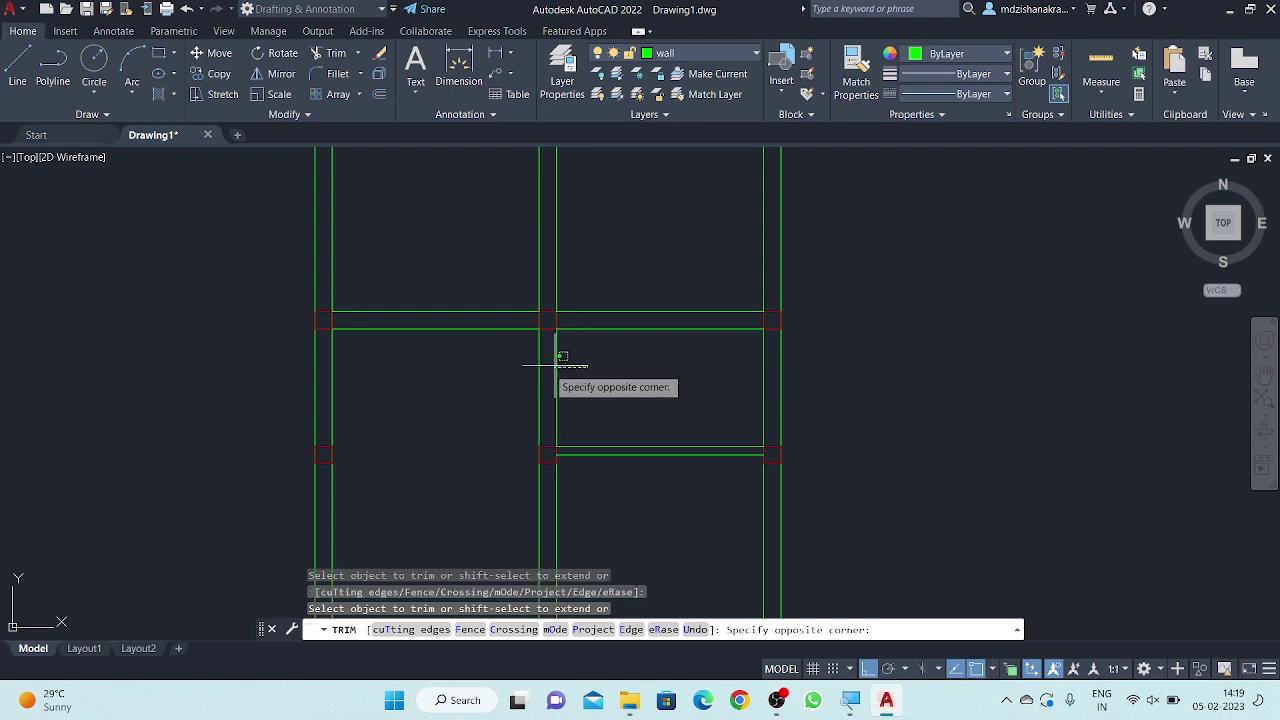
pyautogui.click(476, 388)
pyautogui.press('Escape')
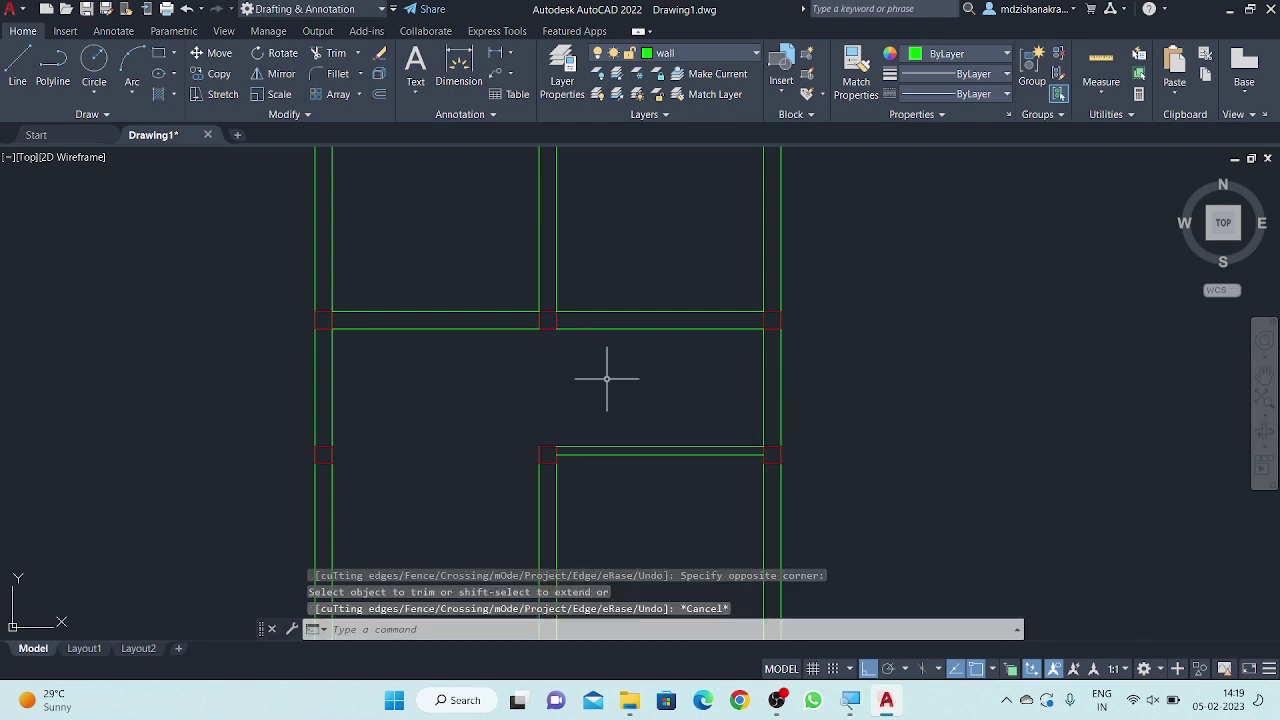
pyautogui.moveTo(606, 378)
pyautogui.mouseDown(button='middle')
pyautogui.moveTo(575, 394)
pyautogui.moveTo(549, 369)
pyautogui.mouseUp(button='middle')
pyautogui.scroll(-2, 575, 394)
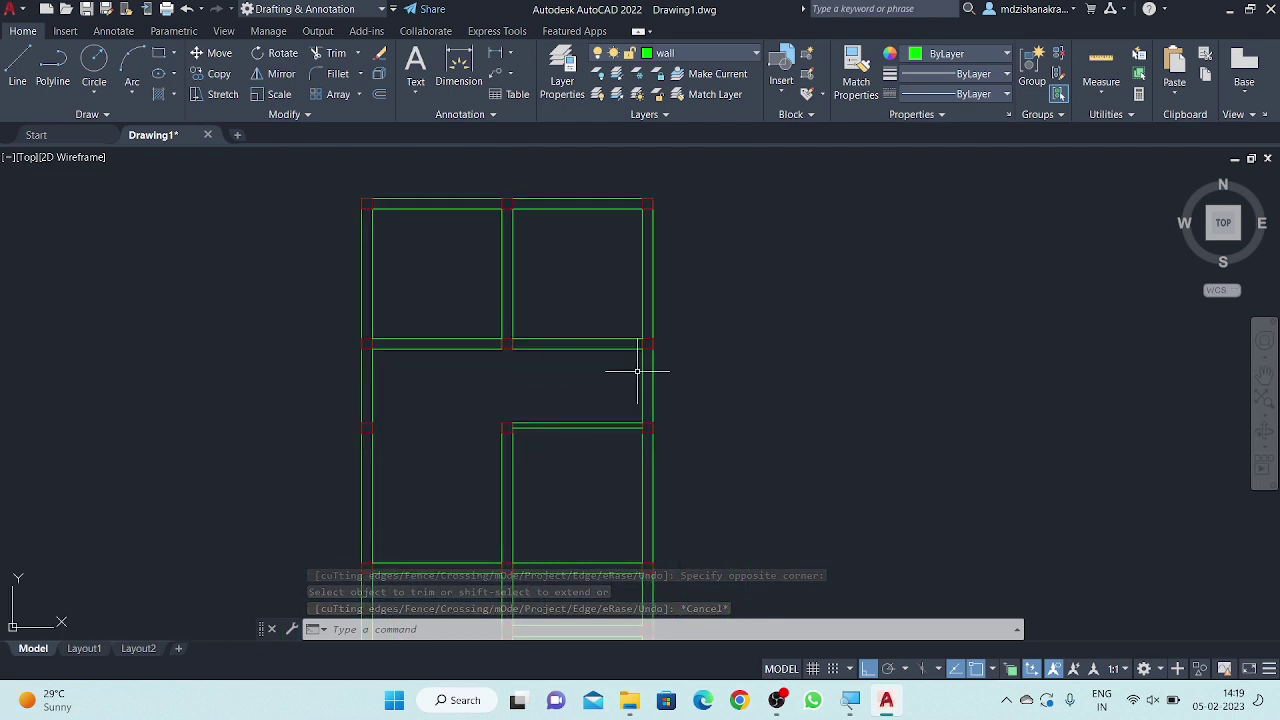
# - Offset the right inner wall line 5' toward the middle, then offset again for the second face
pyautogui.write('o')
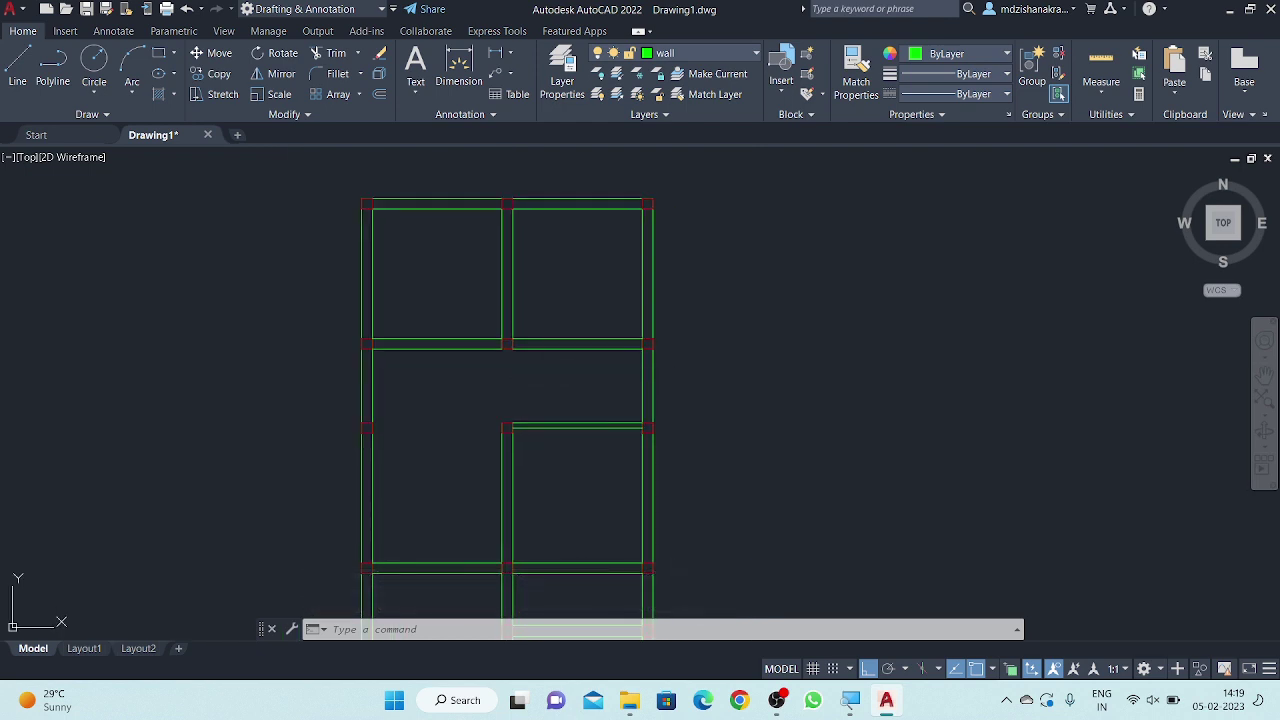
pyautogui.press('Return')
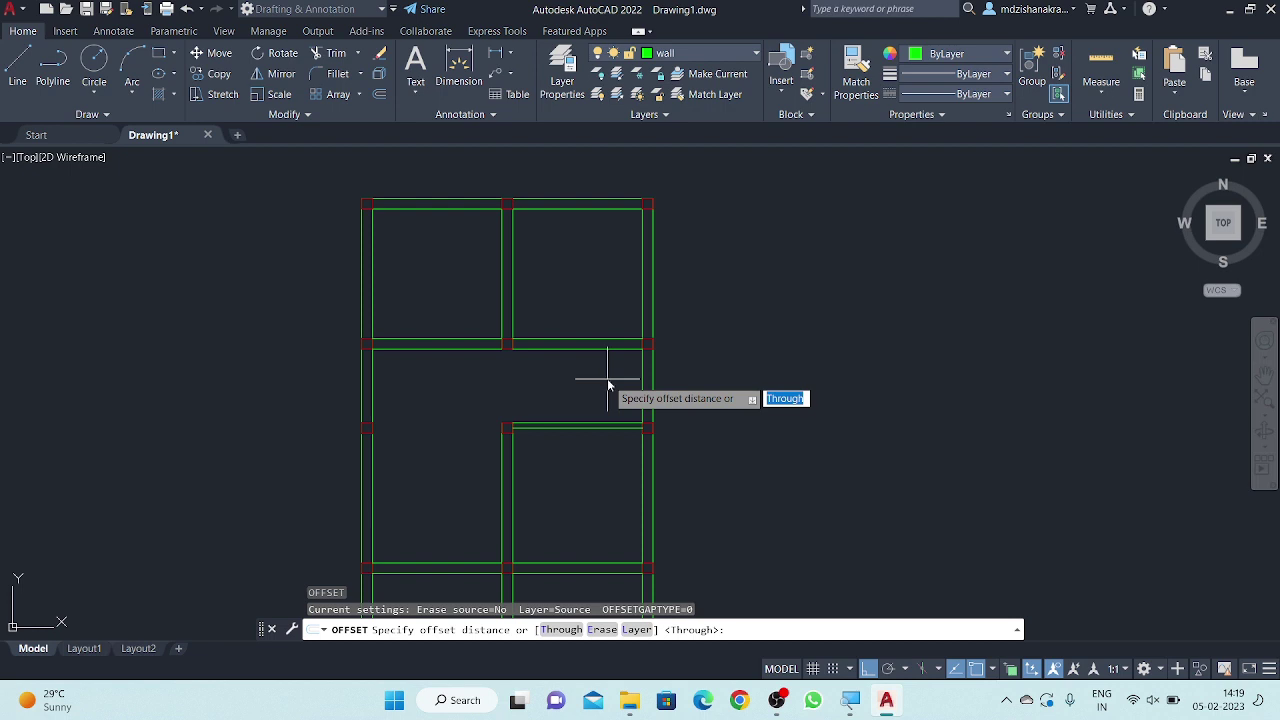
pyautogui.write("5'")
pyautogui.press('Return')
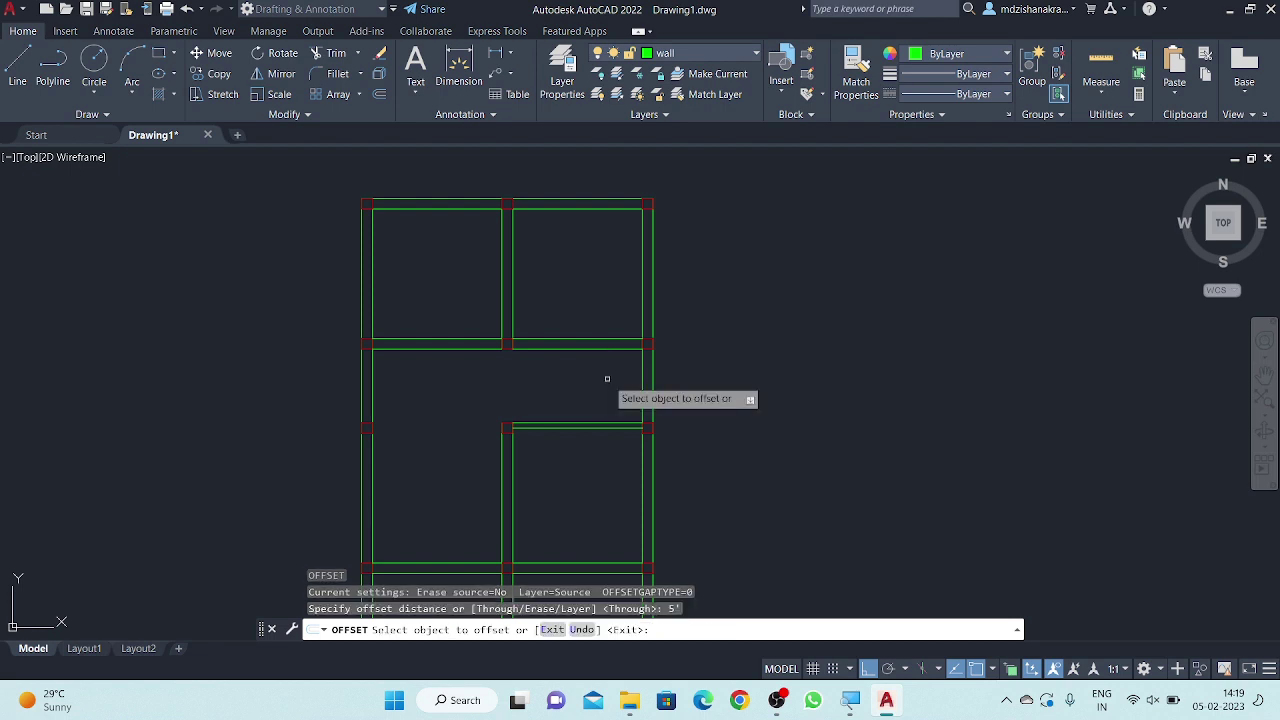
pyautogui.click(643, 410)
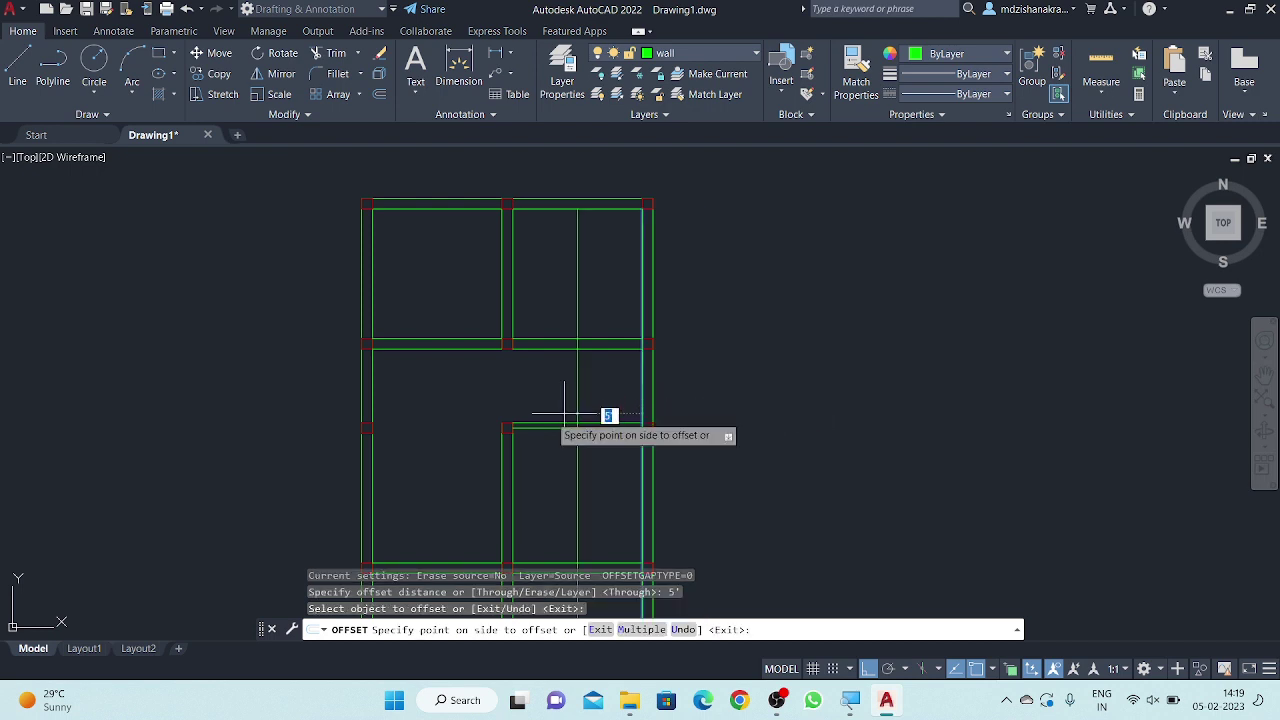
pyautogui.click(522, 405)
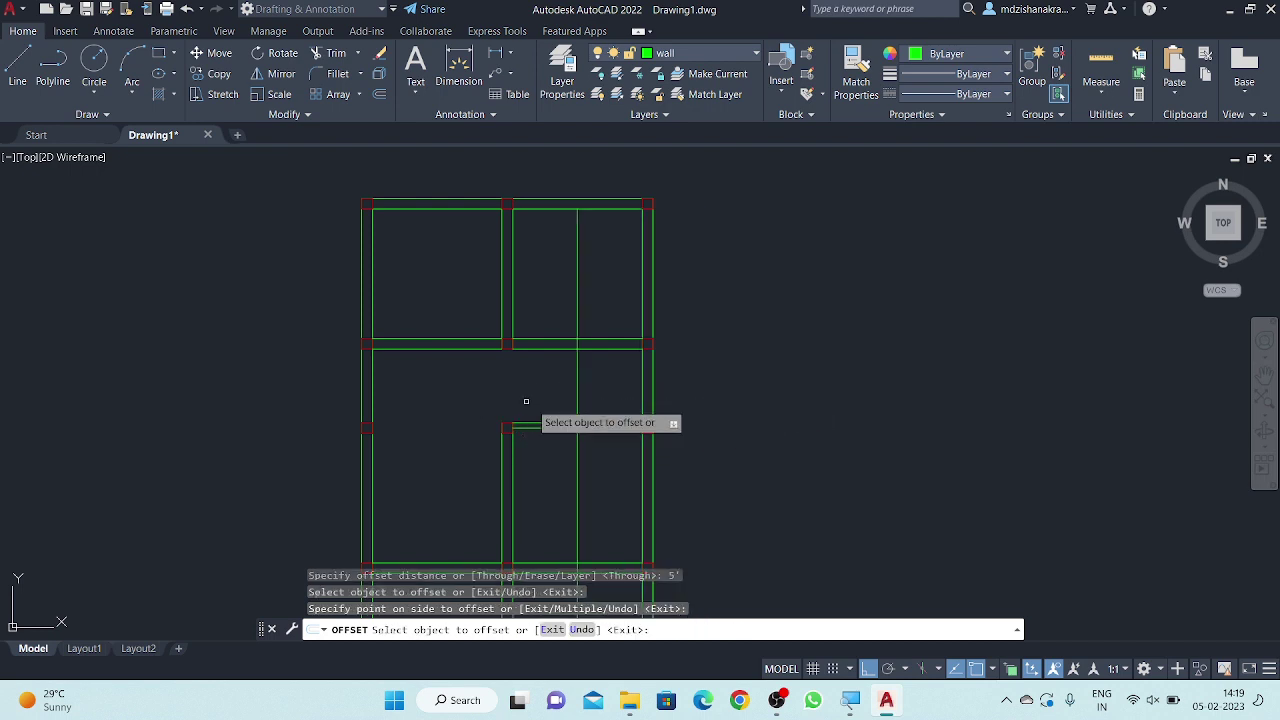
pyautogui.click(579, 388)
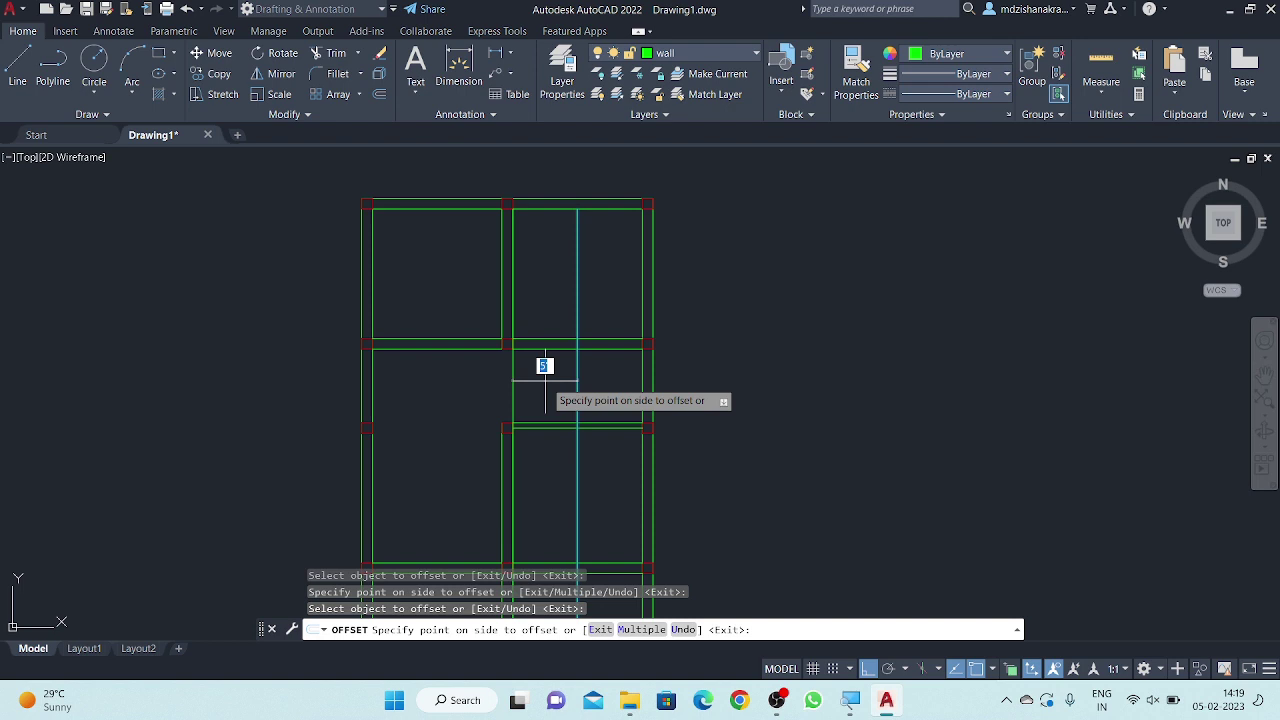
pyautogui.click(545, 383)
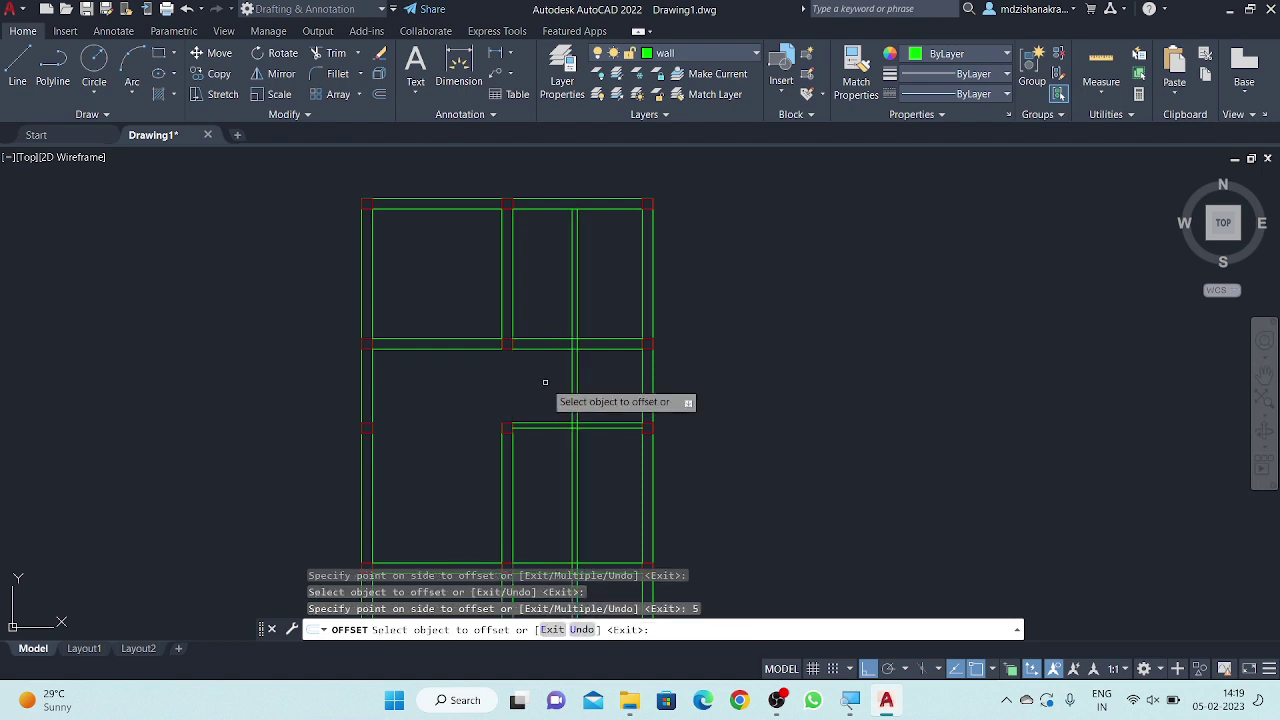
pyautogui.press('Escape')
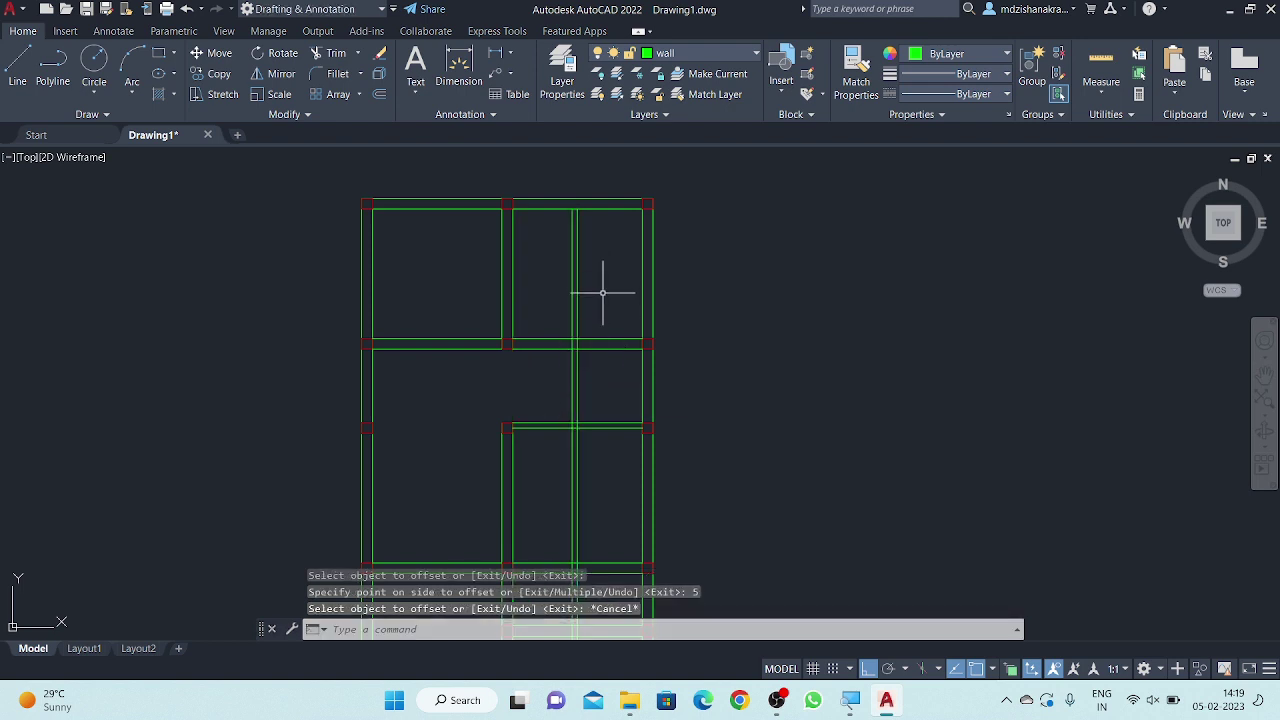
pyautogui.write('TR')
pyautogui.press('Return')
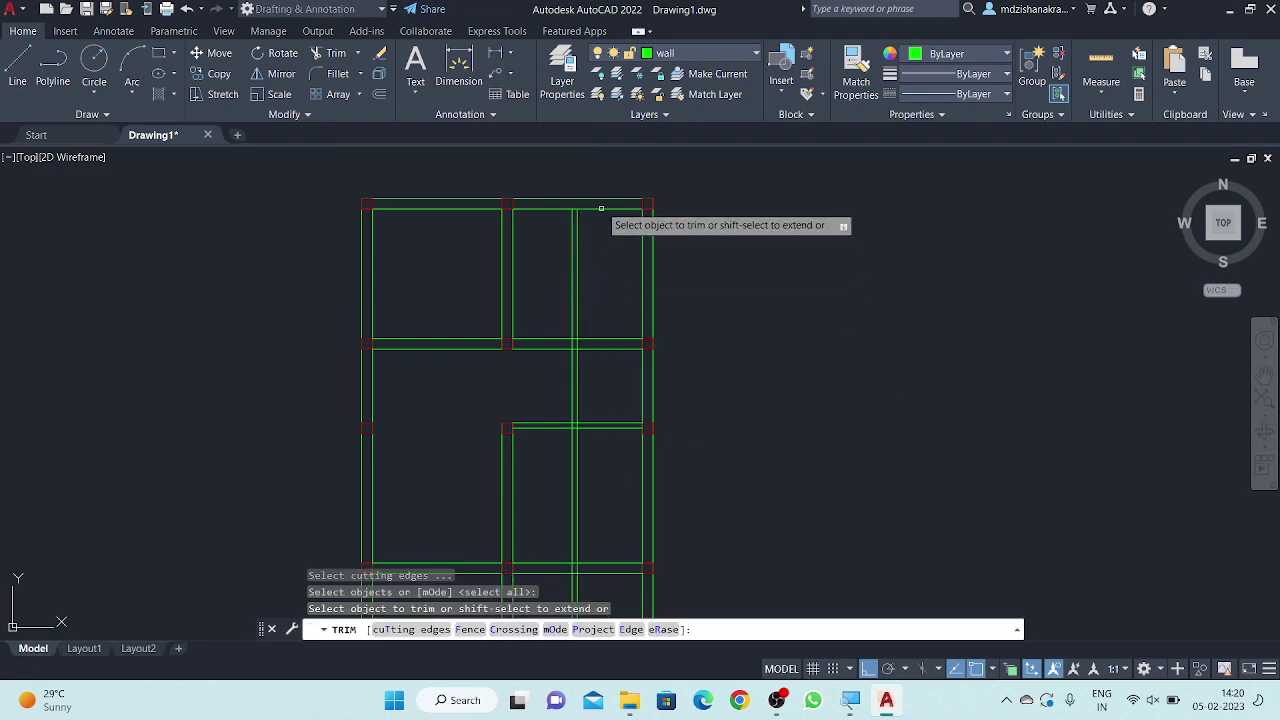
# - Trim the new vertical wall out of the top and lower rooms, leaving it in the middle room
pyautogui.click(597, 262)
pyautogui.click(549, 253)
pyautogui.scroll(5, 578, 362)
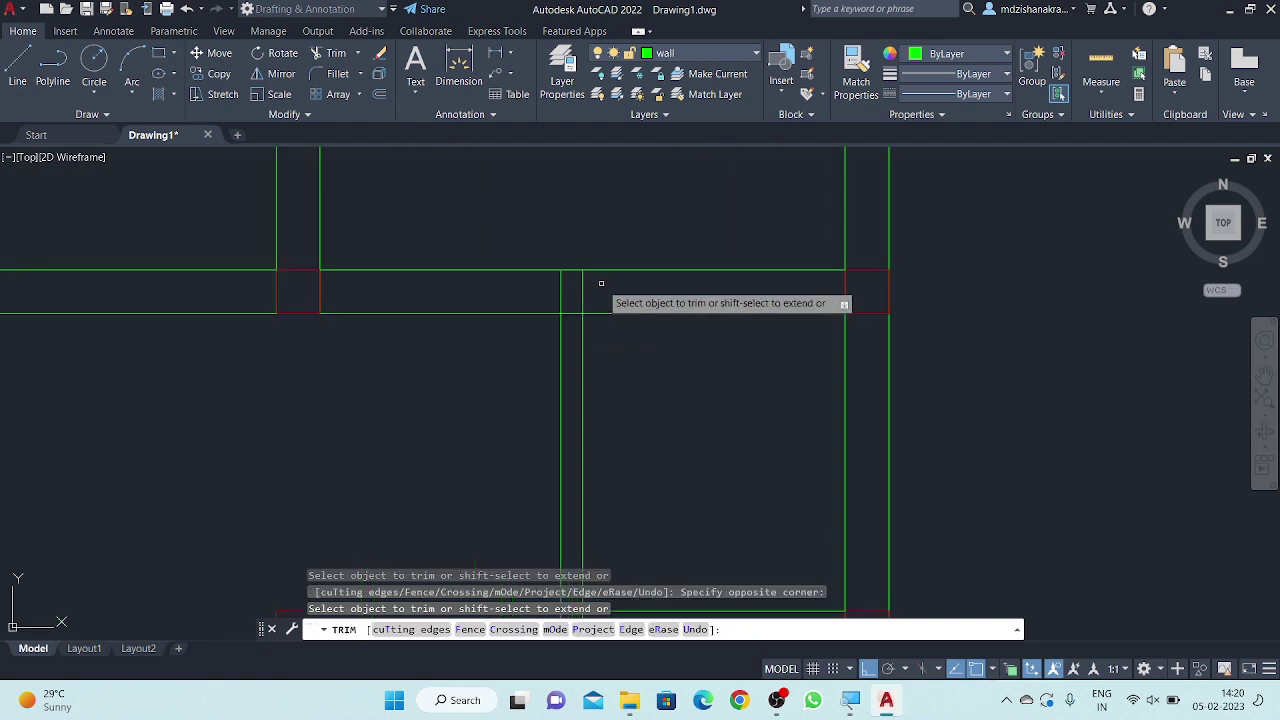
pyautogui.scroll(-1, 600, 275)
pyautogui.scroll(-1, 605, 320)
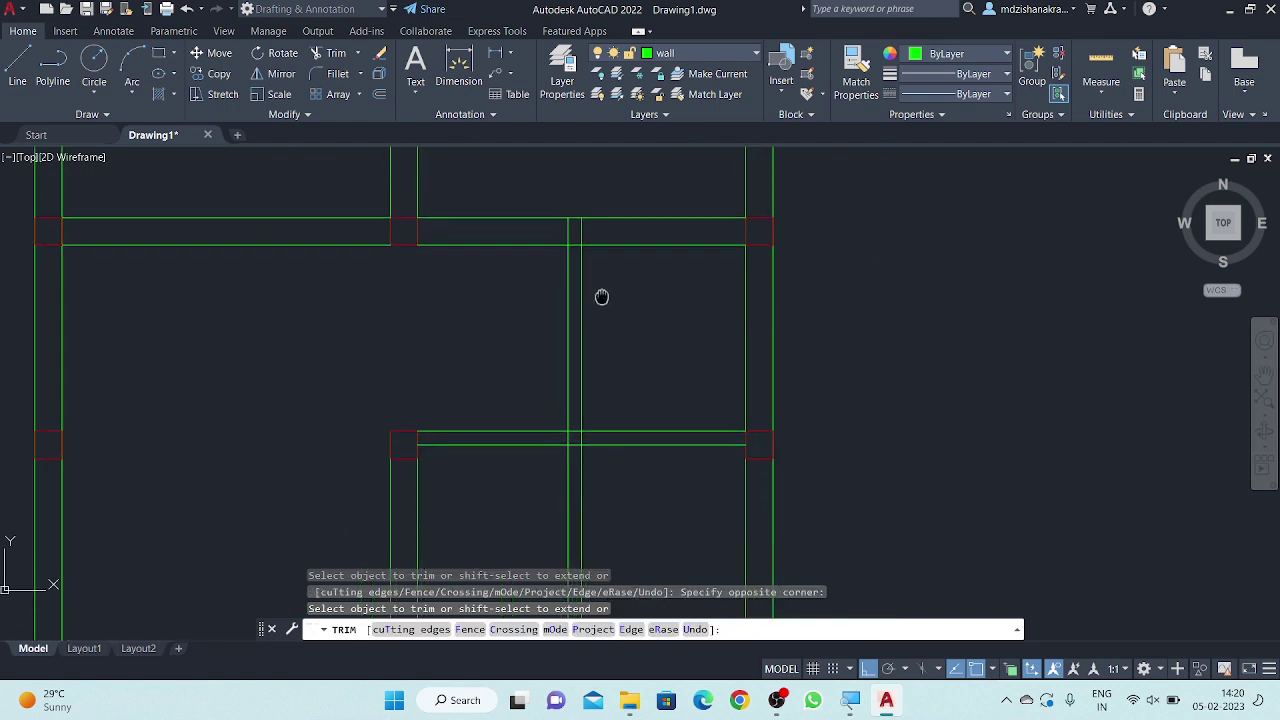
pyautogui.moveTo(636, 366); pyautogui.dragTo(628, 322, button='middle')
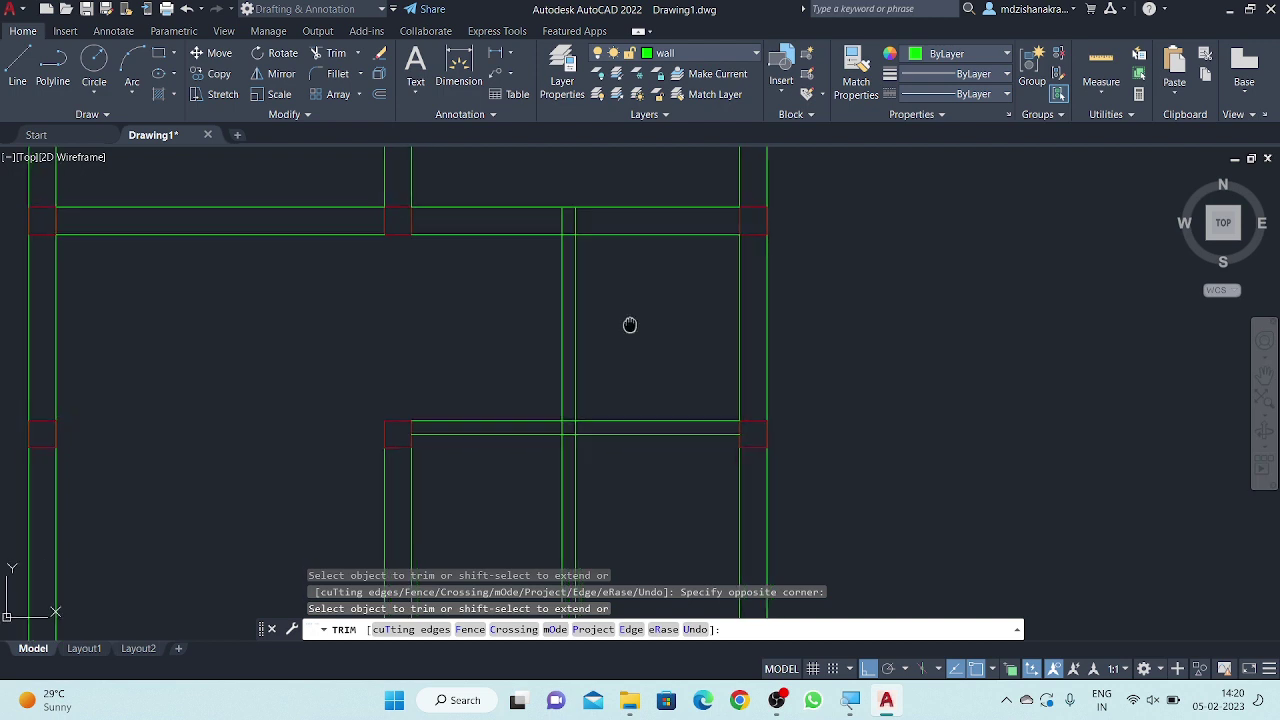
pyautogui.click(605, 478)
pyautogui.click(520, 465)
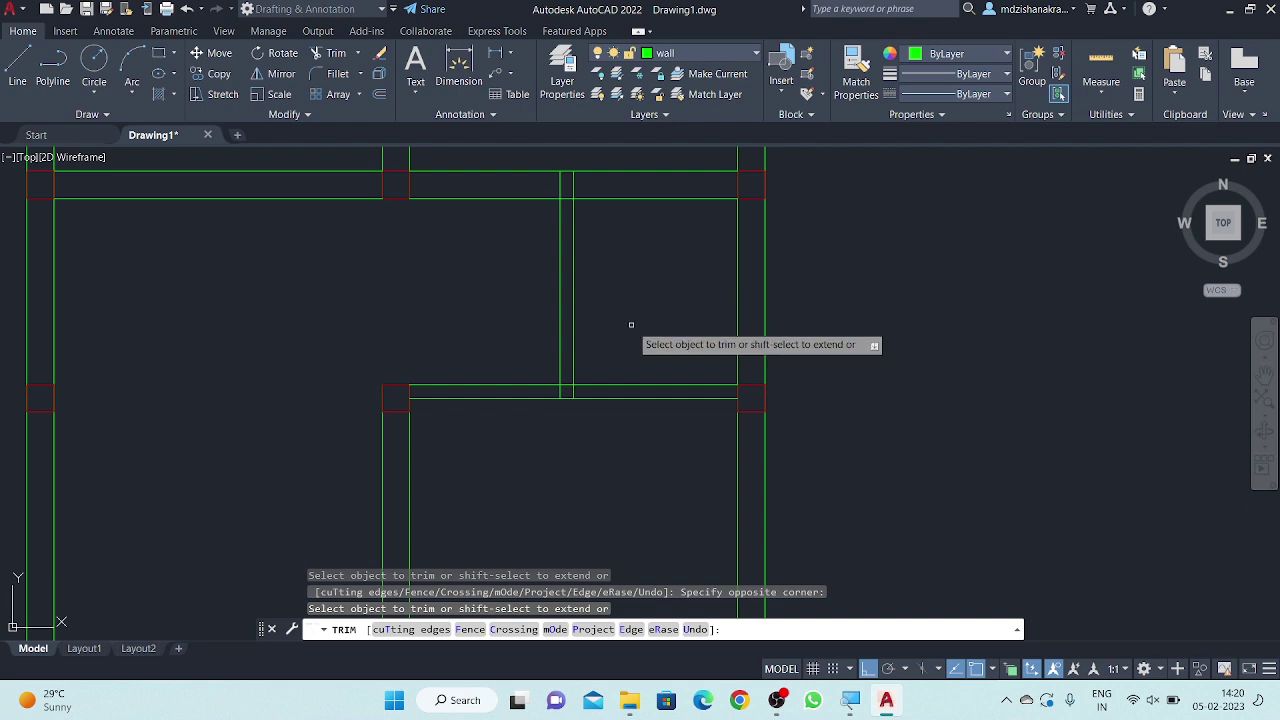
pyautogui.press('Escape')
pyautogui.moveTo(629, 314); pyautogui.dragTo(586, 389, button='middle')
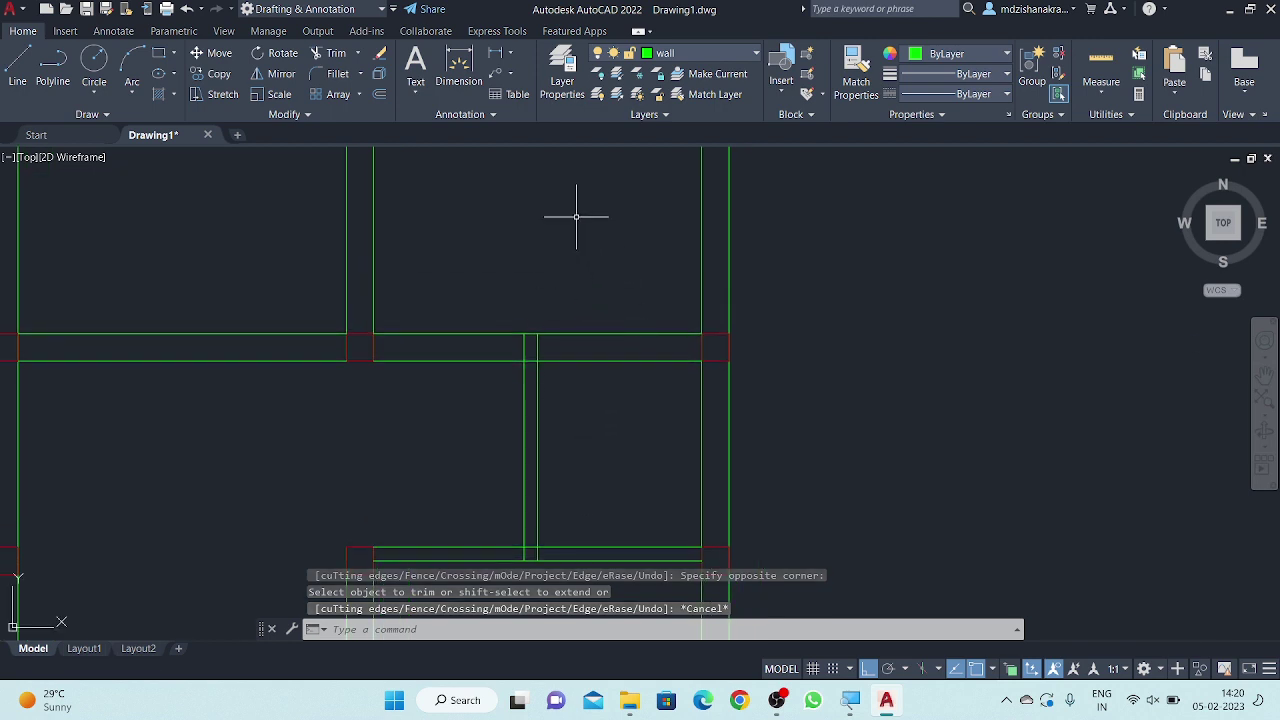
# - Erase the upper face of the wall left of the new partition
pyautogui.write('l')
pyautogui.press('Return')
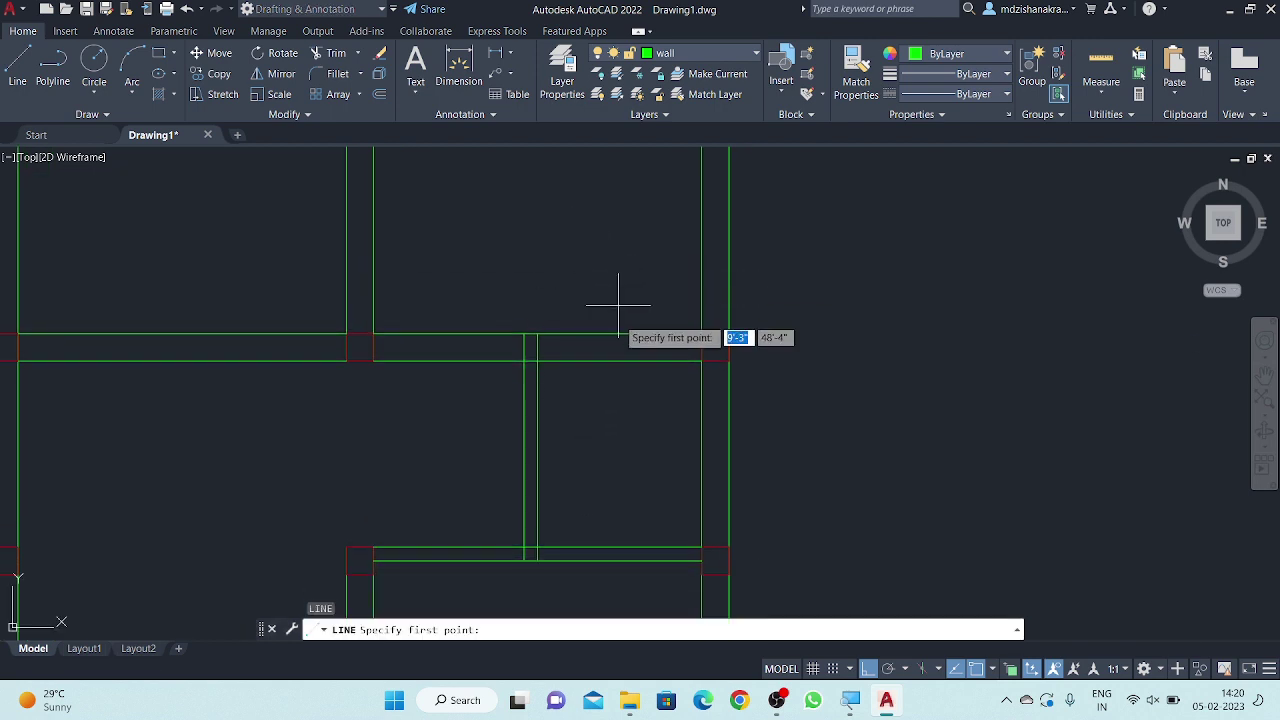
pyautogui.click(537, 333)
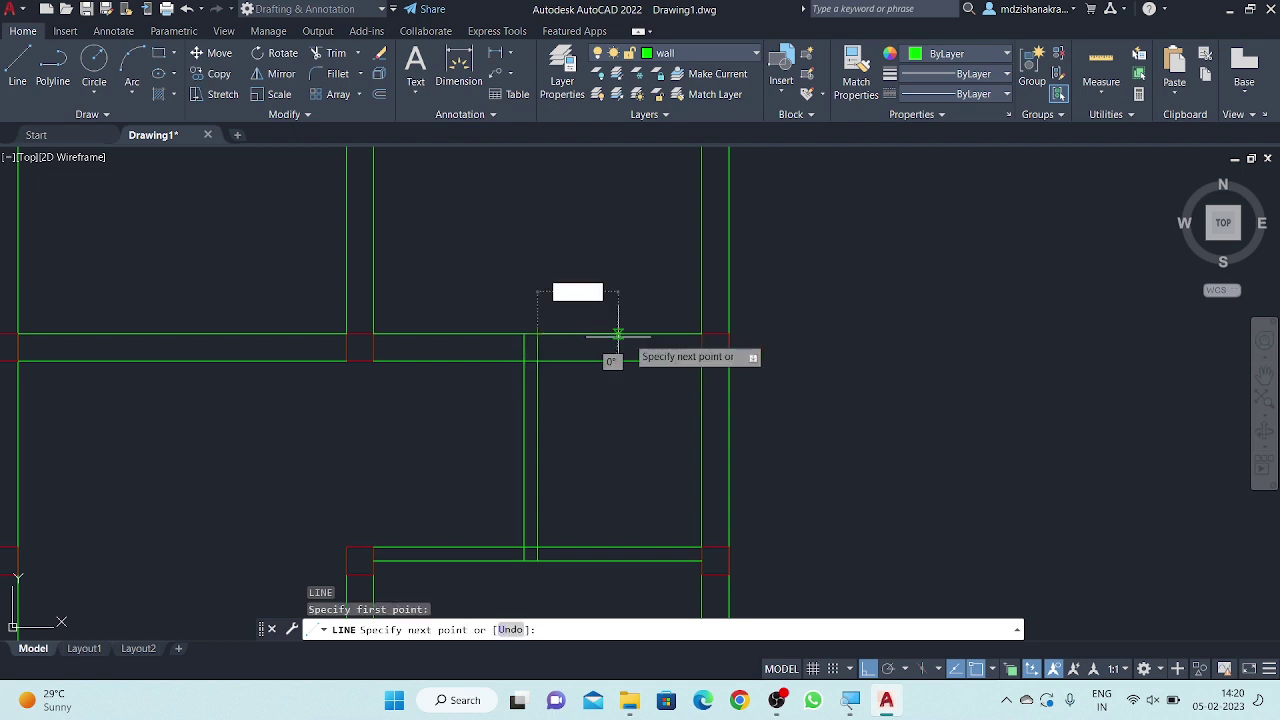
pyautogui.write('5')
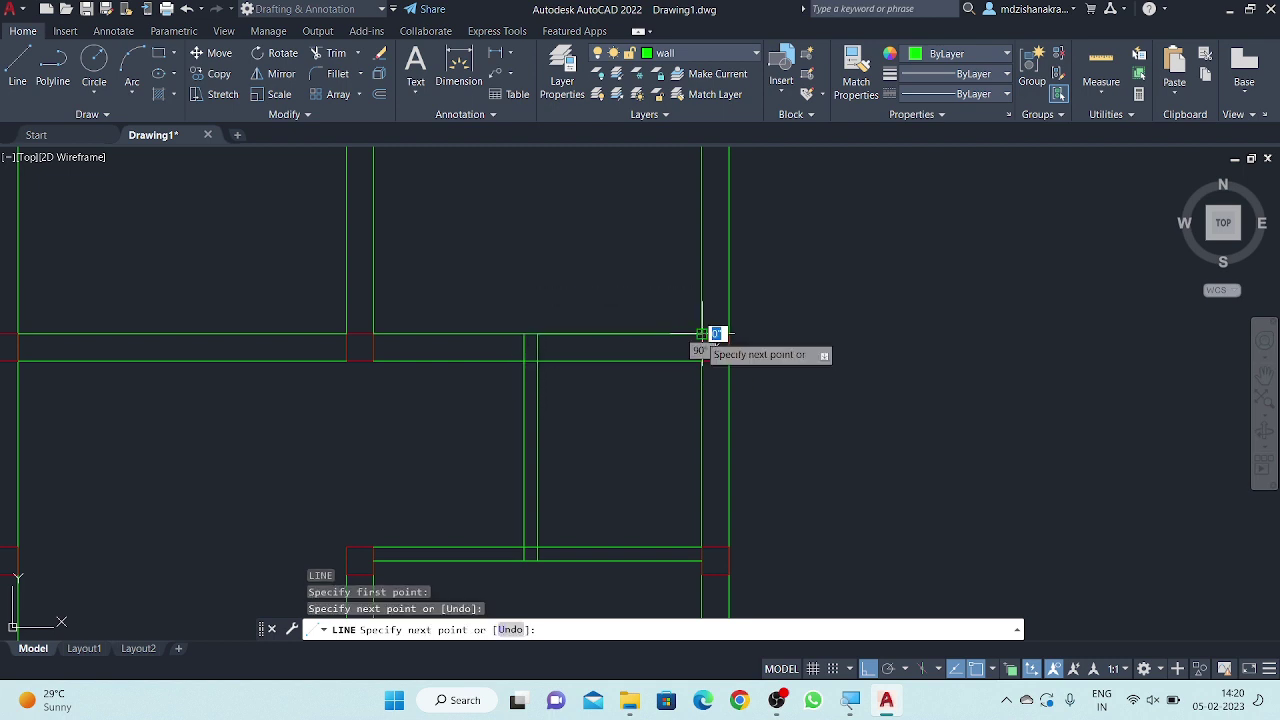
pyautogui.press('Escape')
pyautogui.click(443, 335)
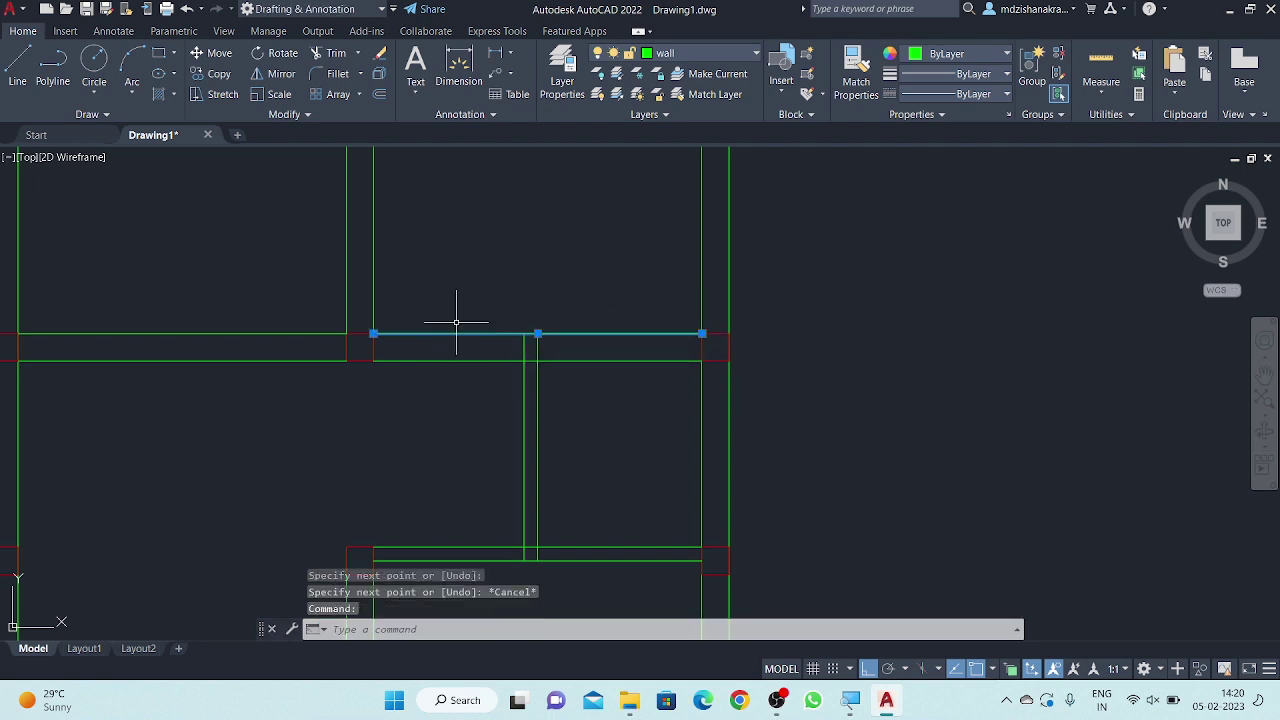
pyautogui.rightClick(502, 245)
pyautogui.click(578, 352)
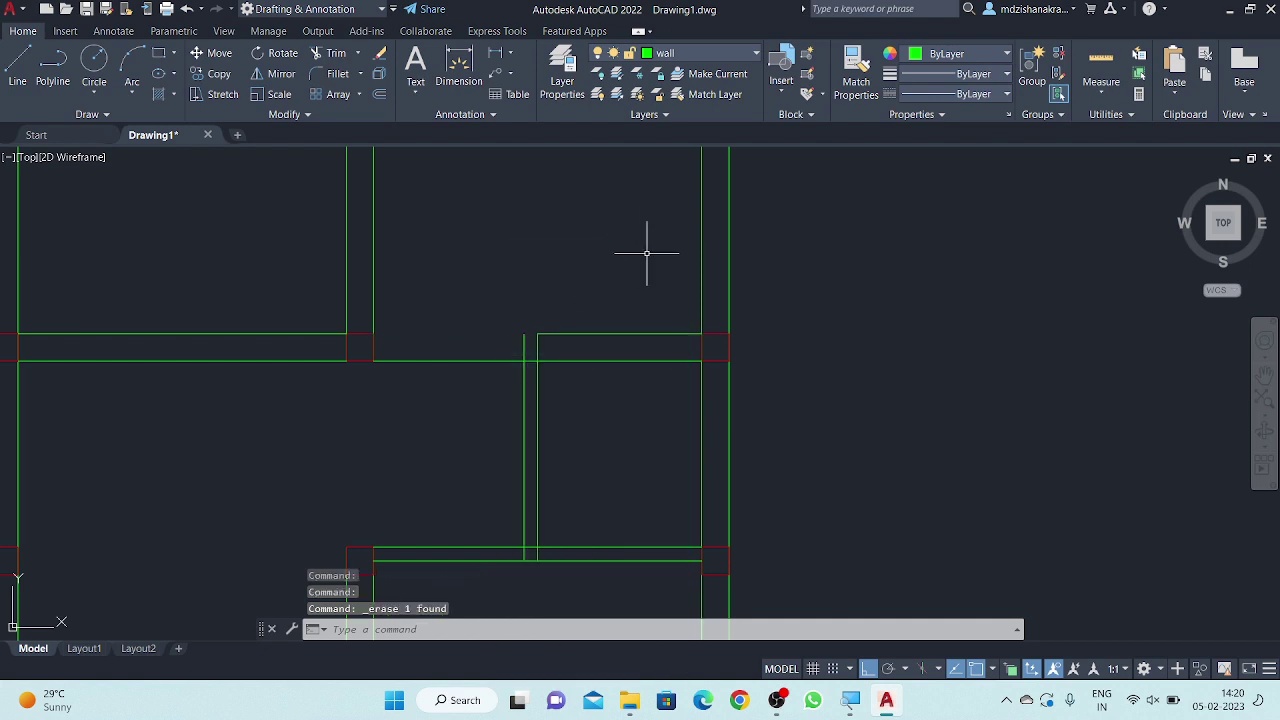
# - Draw a short vertical line from the remaining wall line's midpoint to the wall's lower face
pyautogui.write('l')
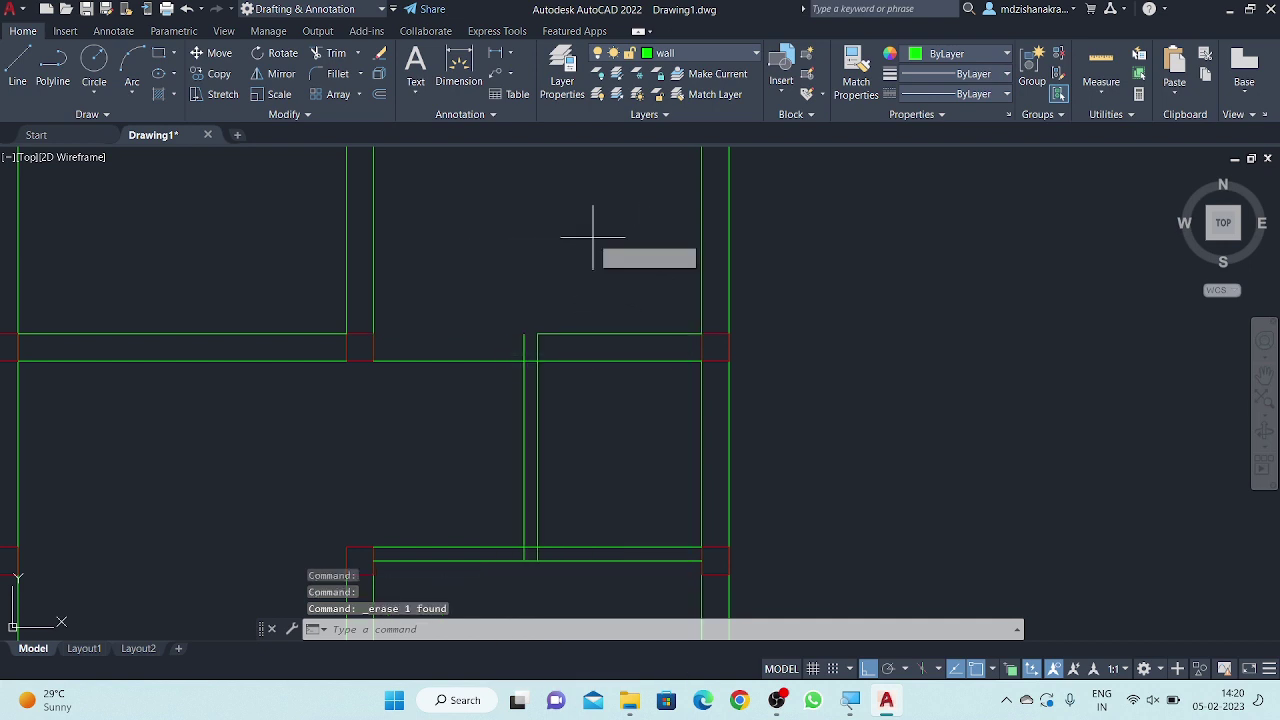
pyautogui.press('Return')
pyautogui.click(620, 333)
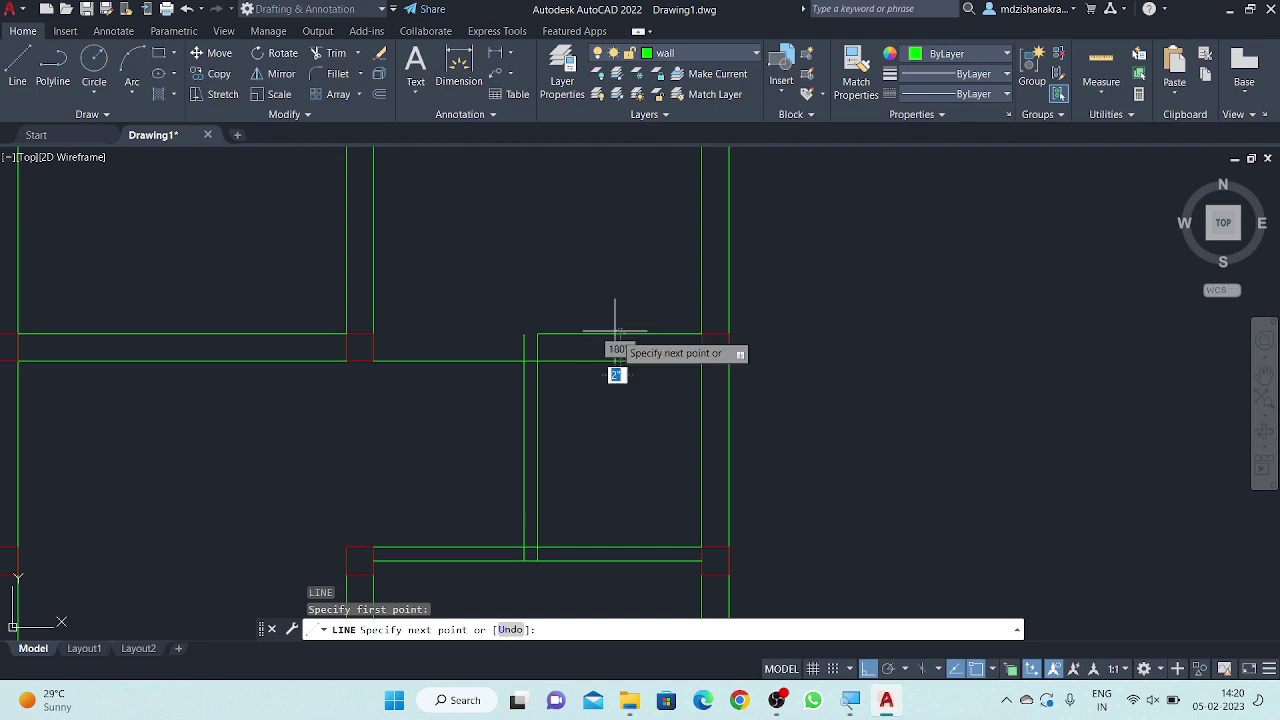
pyautogui.click(620, 361)
pyautogui.press('Return')
pyautogui.write('O')
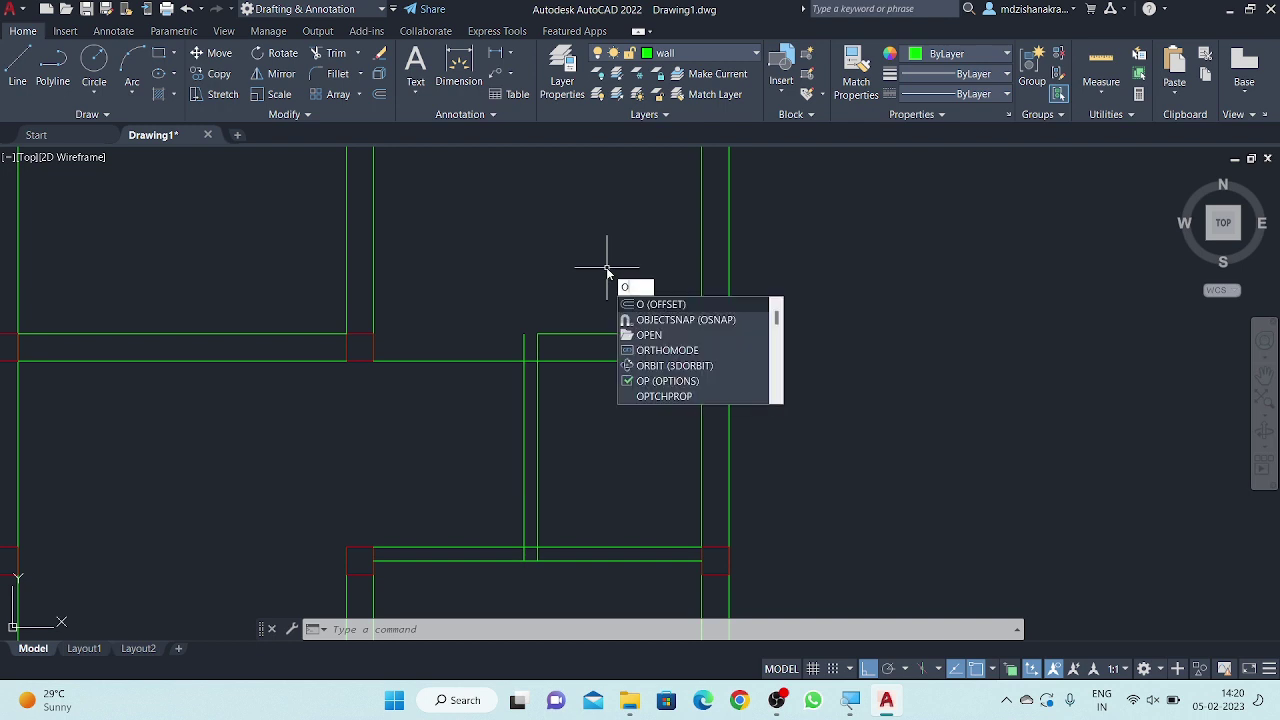
# - Offset the short wall line 15 units to each side as door jambs and erase the extra line
pyautogui.press('Return')
pyautogui.write('15')
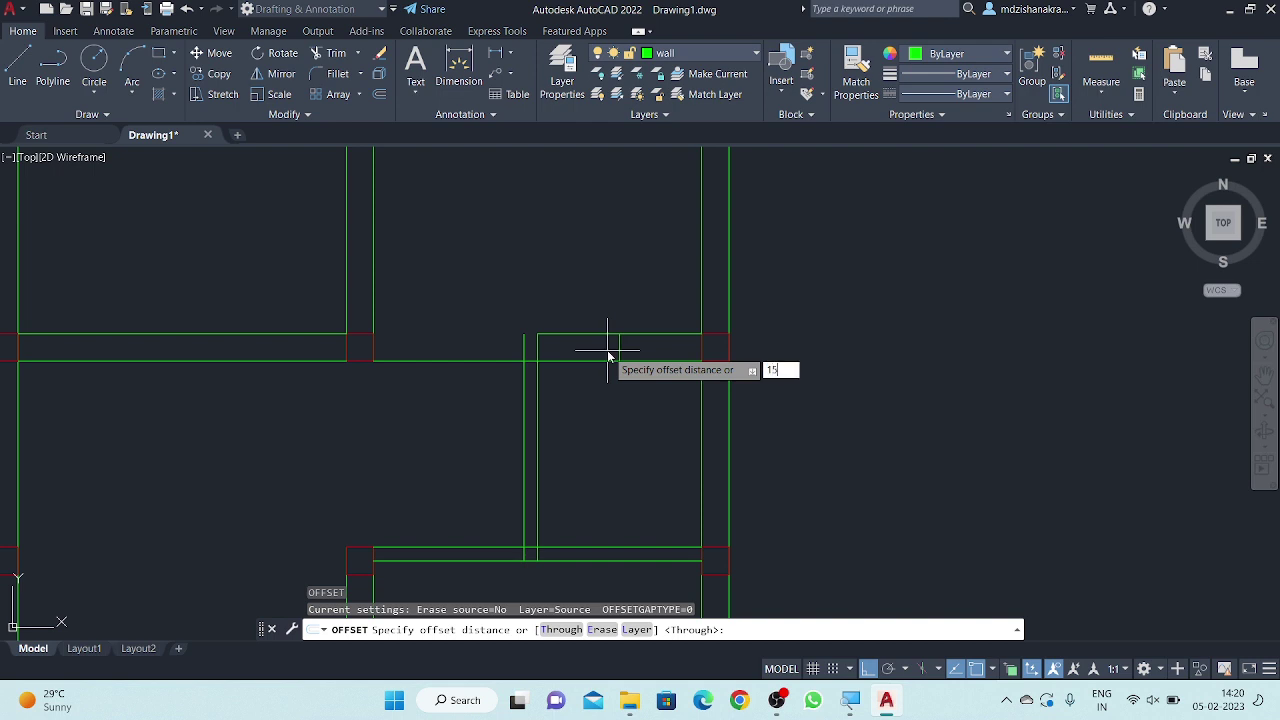
pyautogui.press('Return')
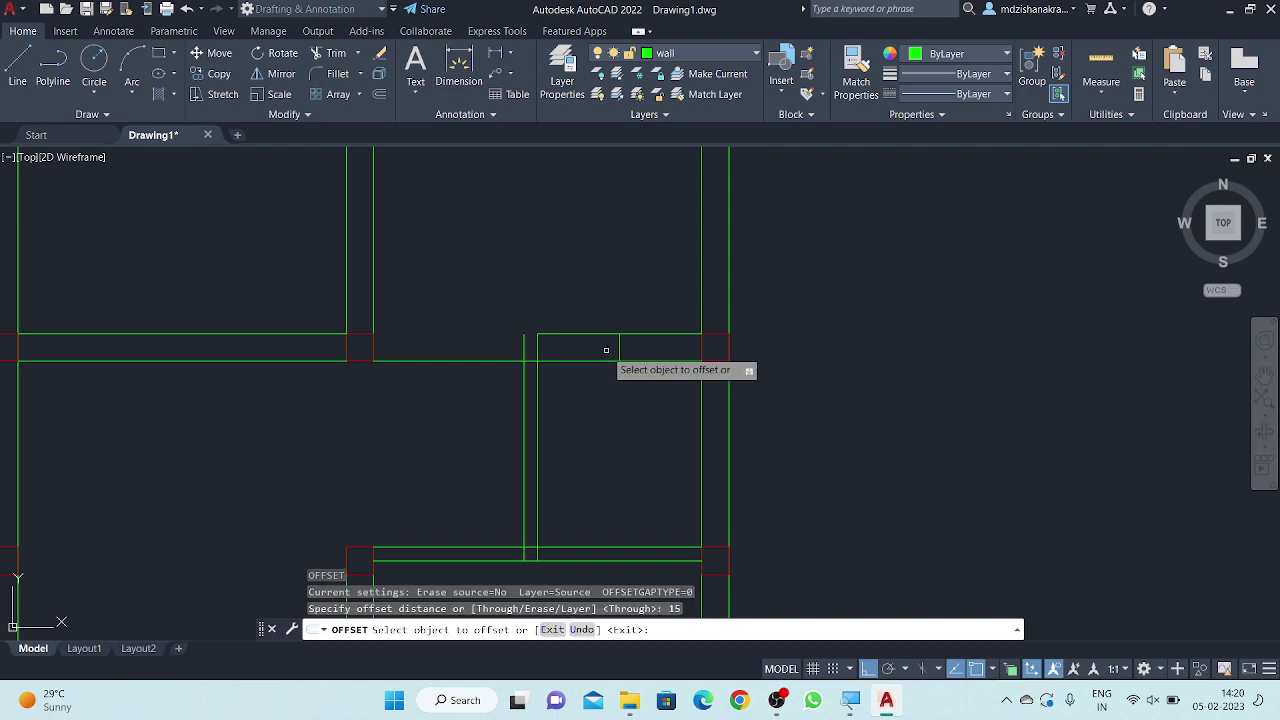
pyautogui.click(619, 350)
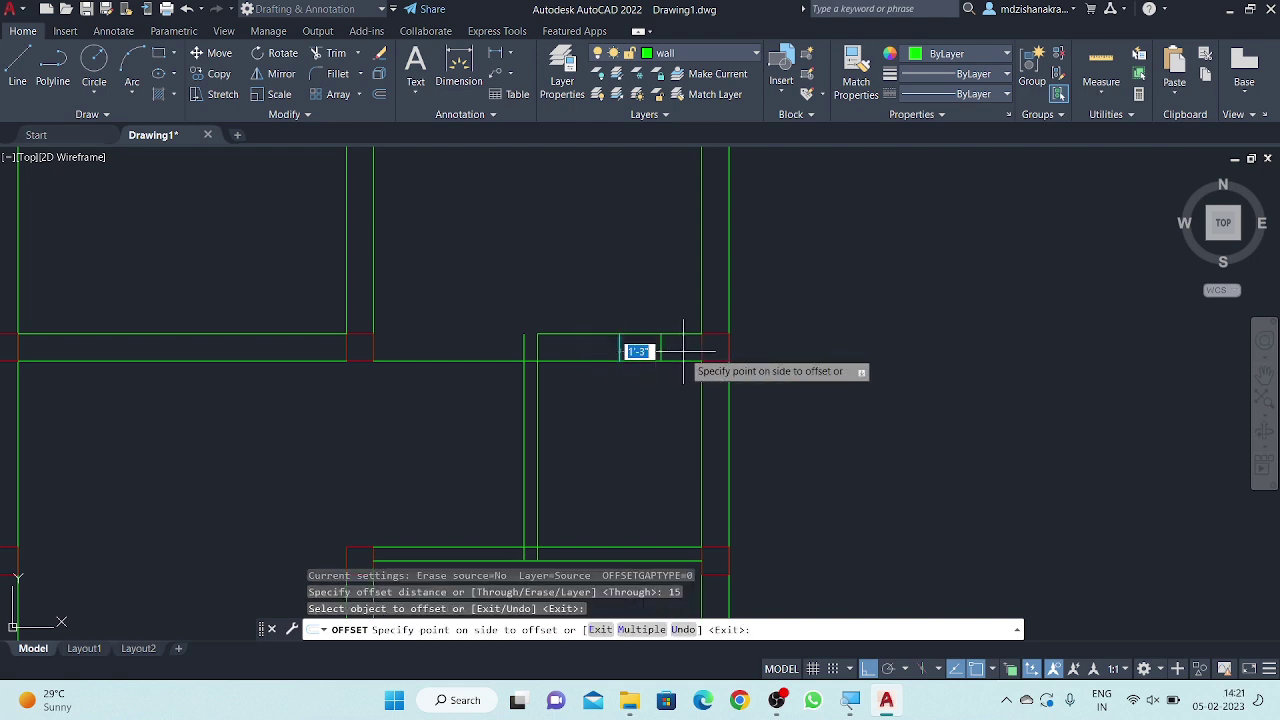
pyautogui.click(683, 351)
pyautogui.click(620, 345)
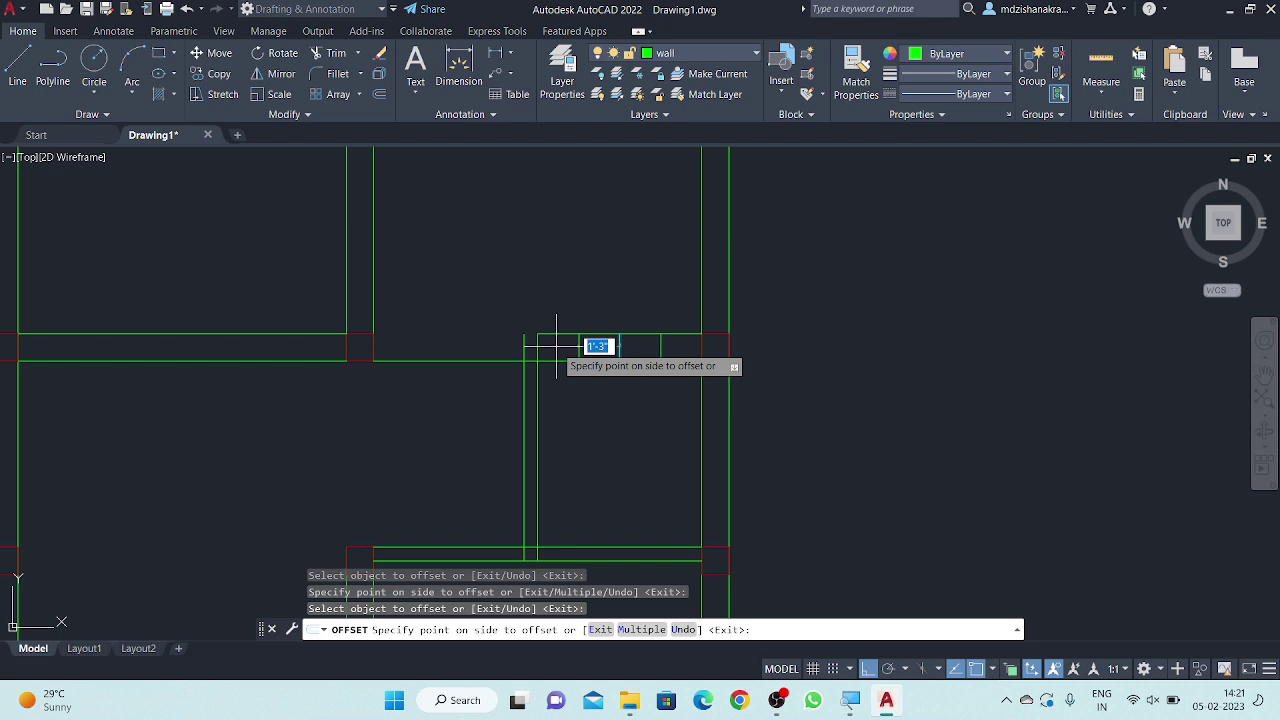
pyautogui.click(557, 346)
pyautogui.press('Escape')
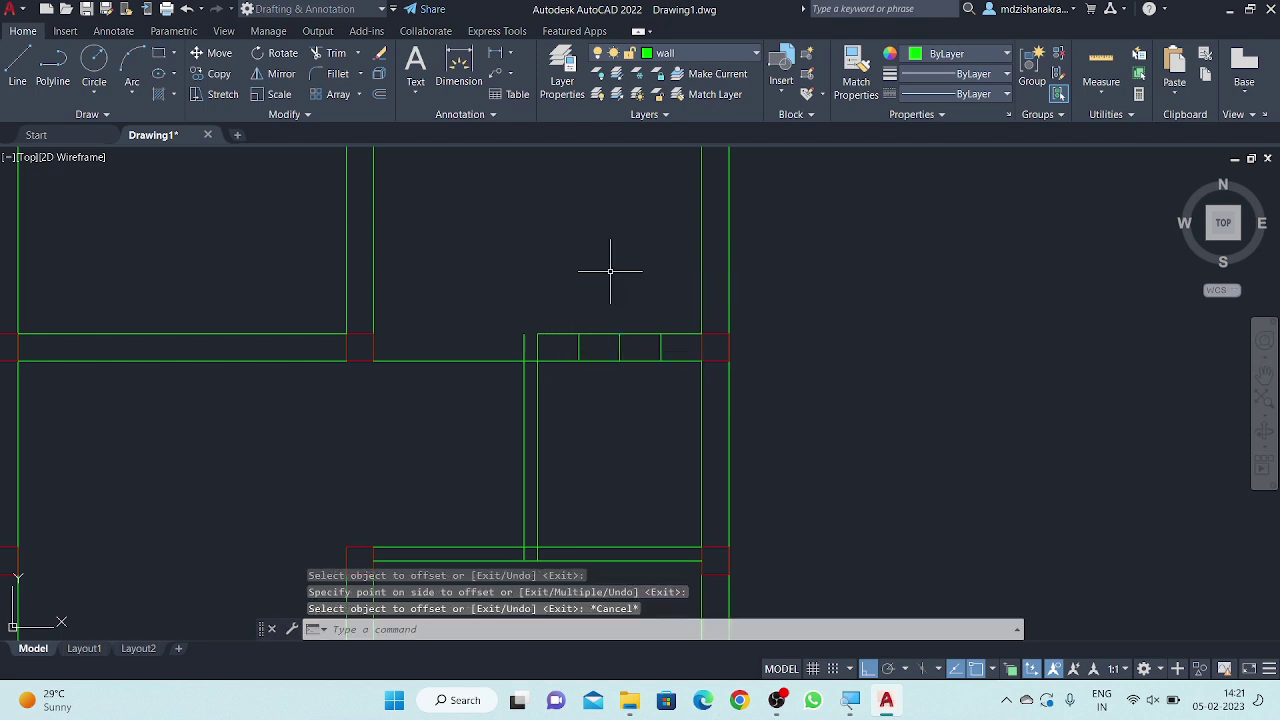
pyautogui.click(618, 347)
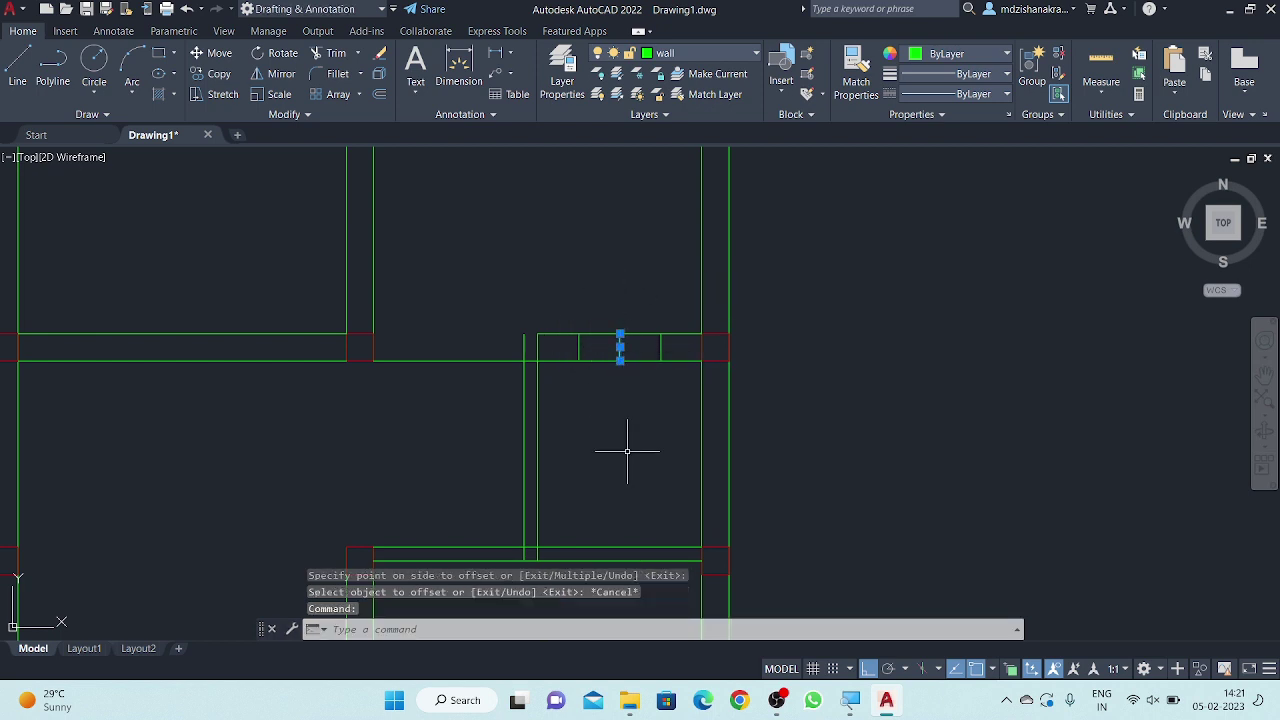
pyautogui.write('E')
pyautogui.press('Return')
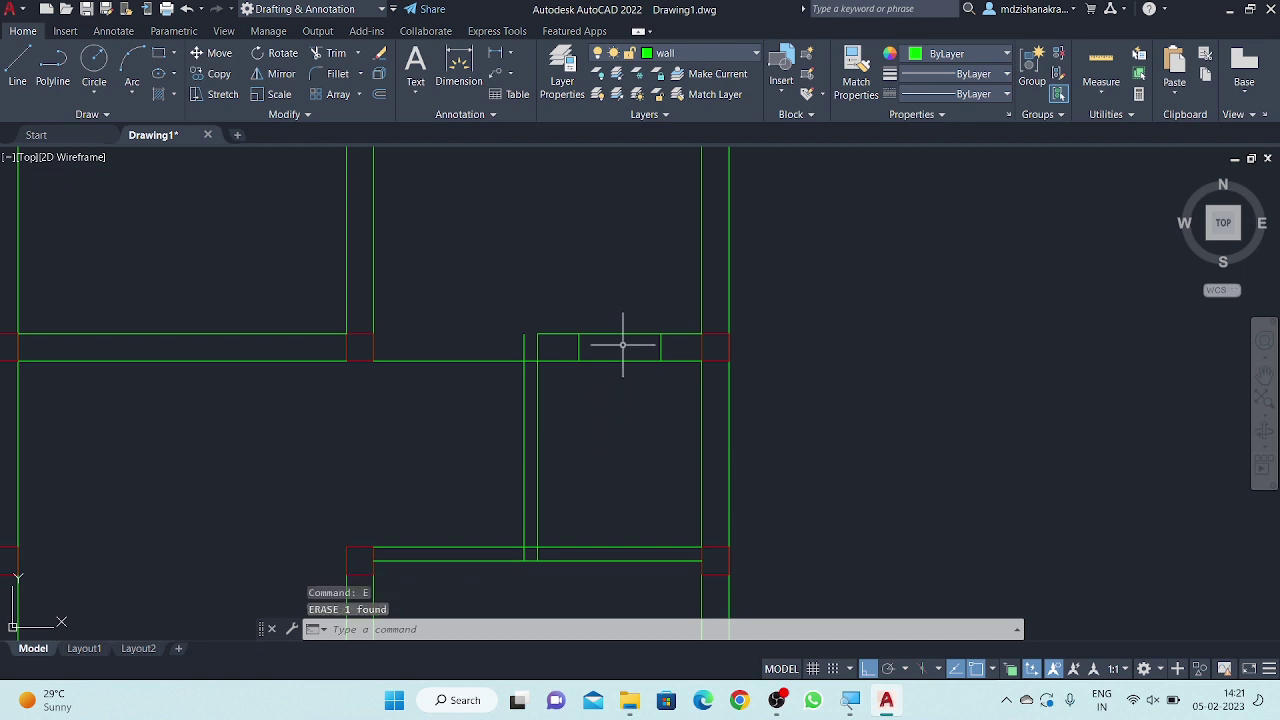
# - Trim the wall lines between the jambs to open the door gap
pyautogui.press('Return')
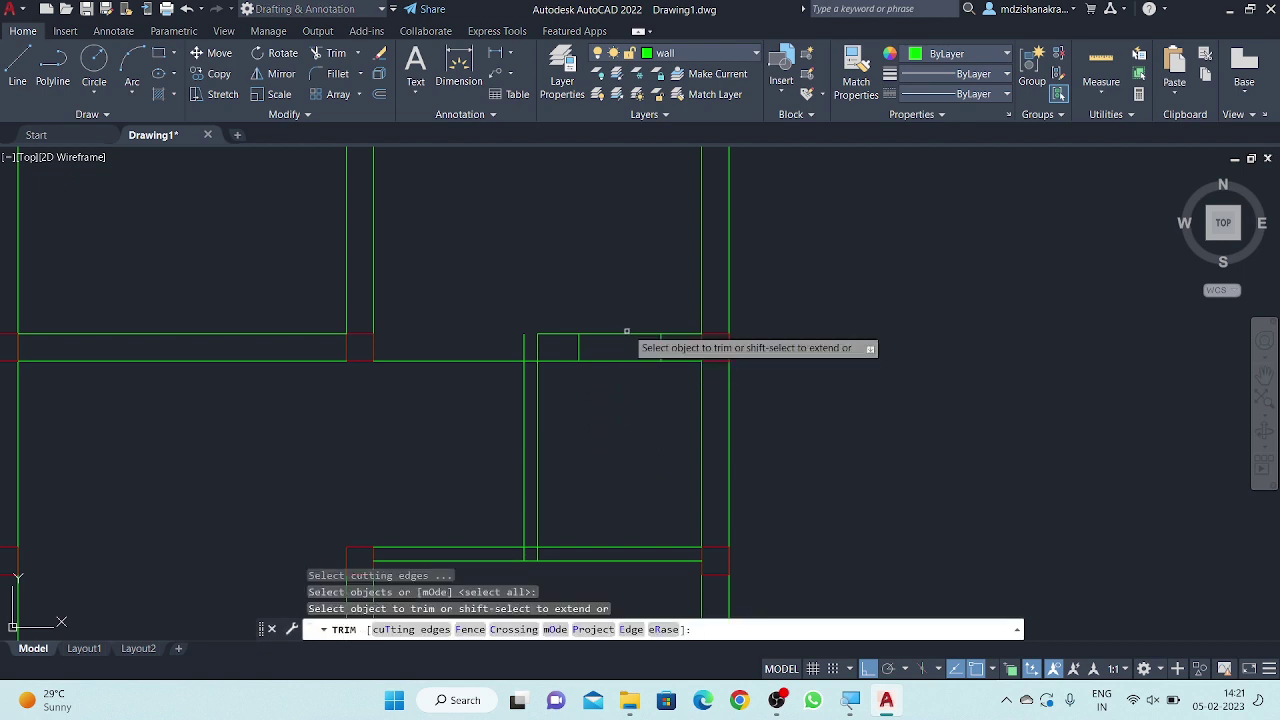
pyautogui.click(631, 322)
pyautogui.click(613, 381)
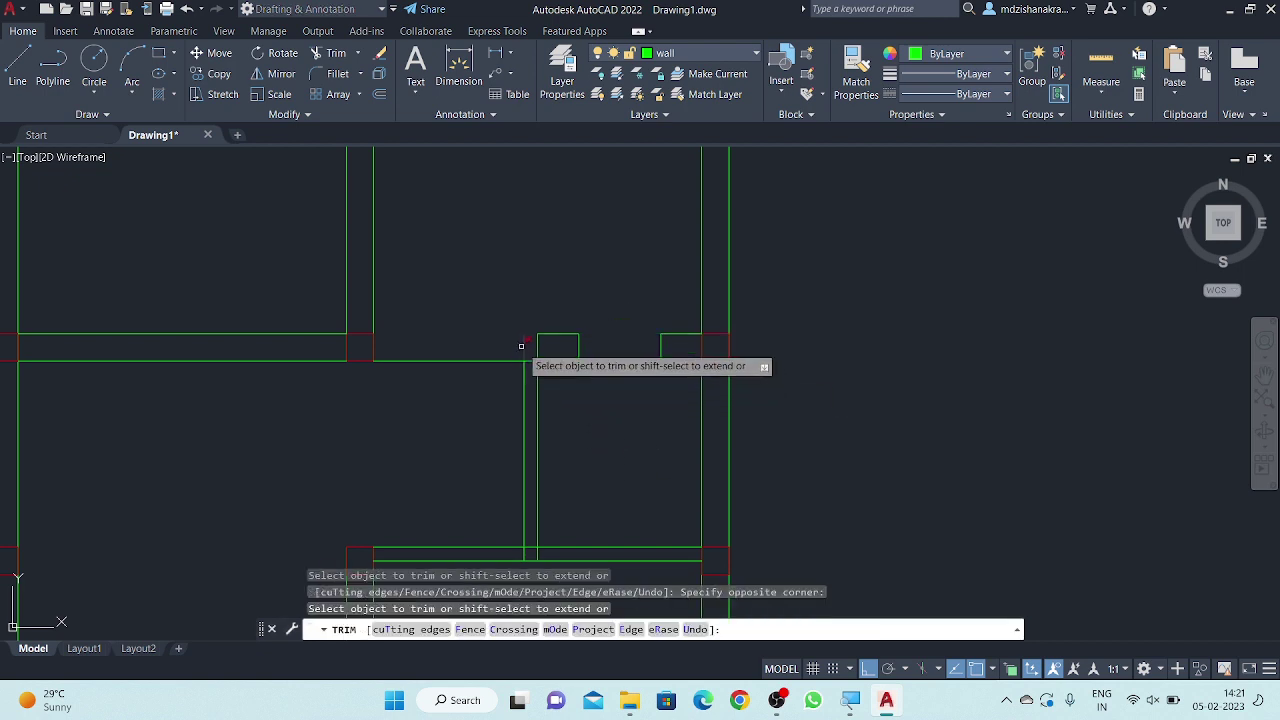
pyautogui.press('Escape')
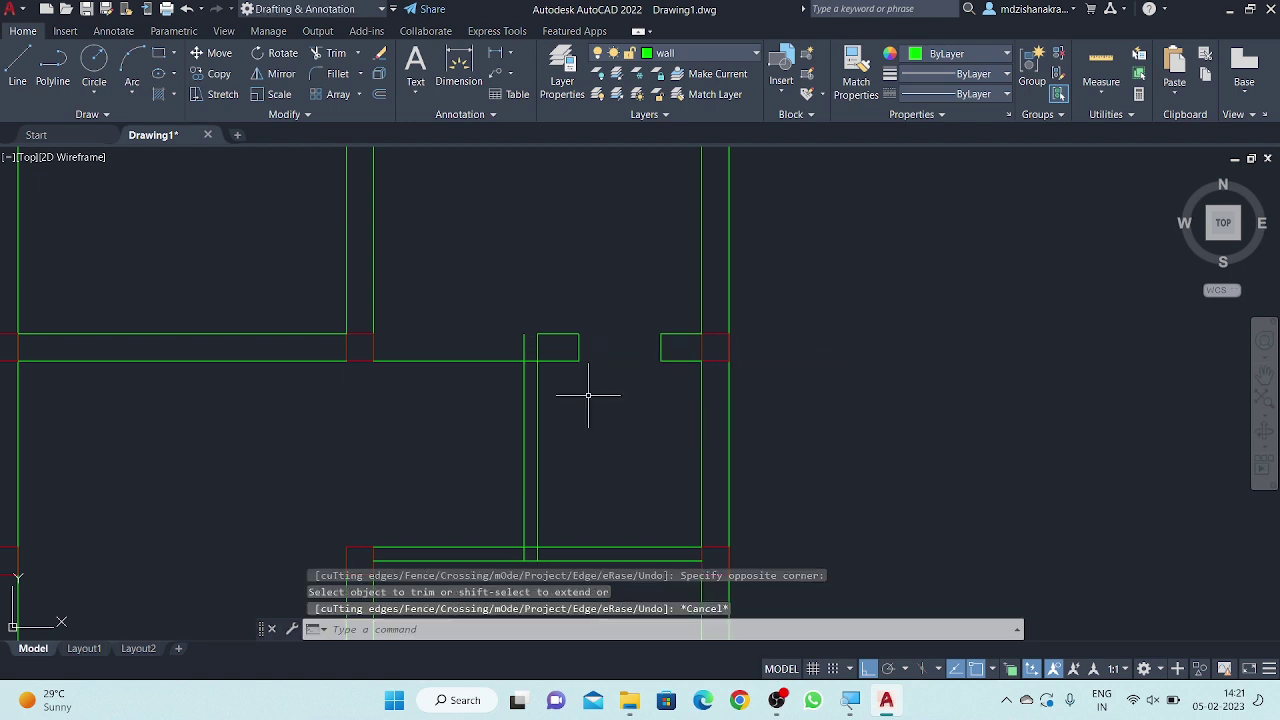
pyautogui.press('l')
pyautogui.press('Return')
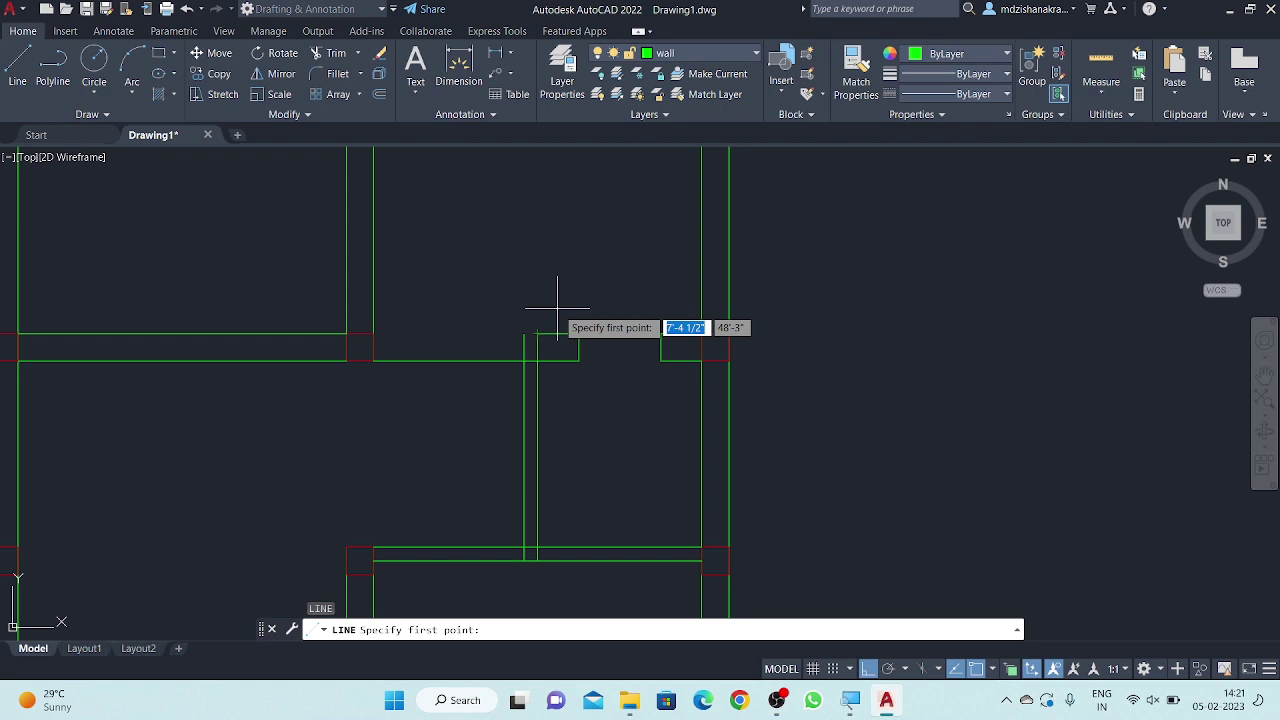
# - Draw a line from the wall corner across to the middle column's corner
pyautogui.click(538, 333)
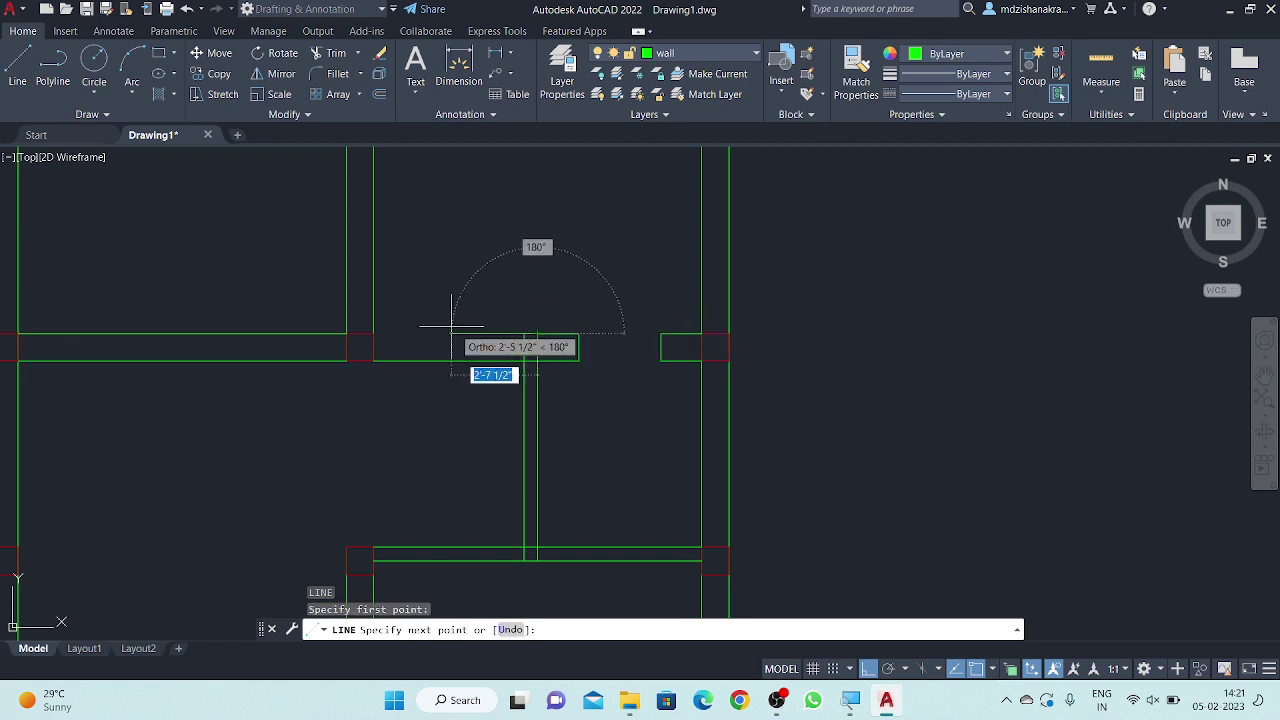
pyautogui.click(360, 347)
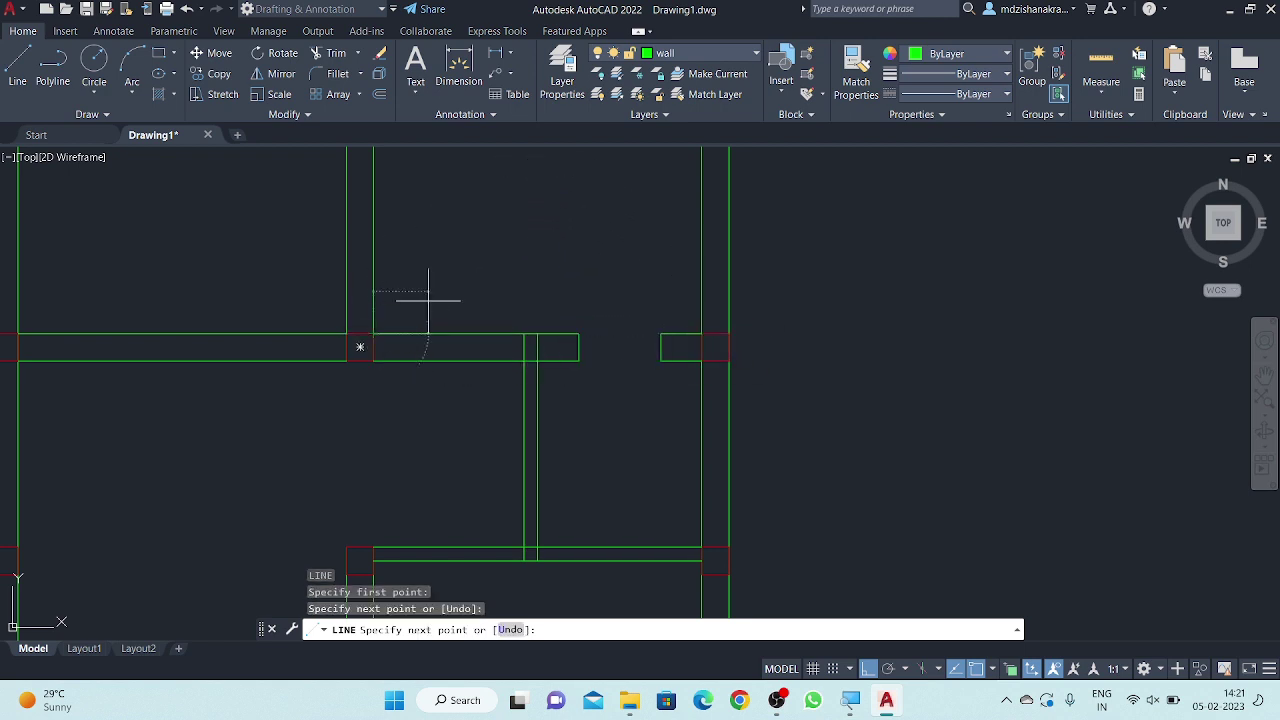
pyautogui.press('Escape')
pyautogui.moveTo(529, 272); pyautogui.dragTo(529, 229, button='middle')
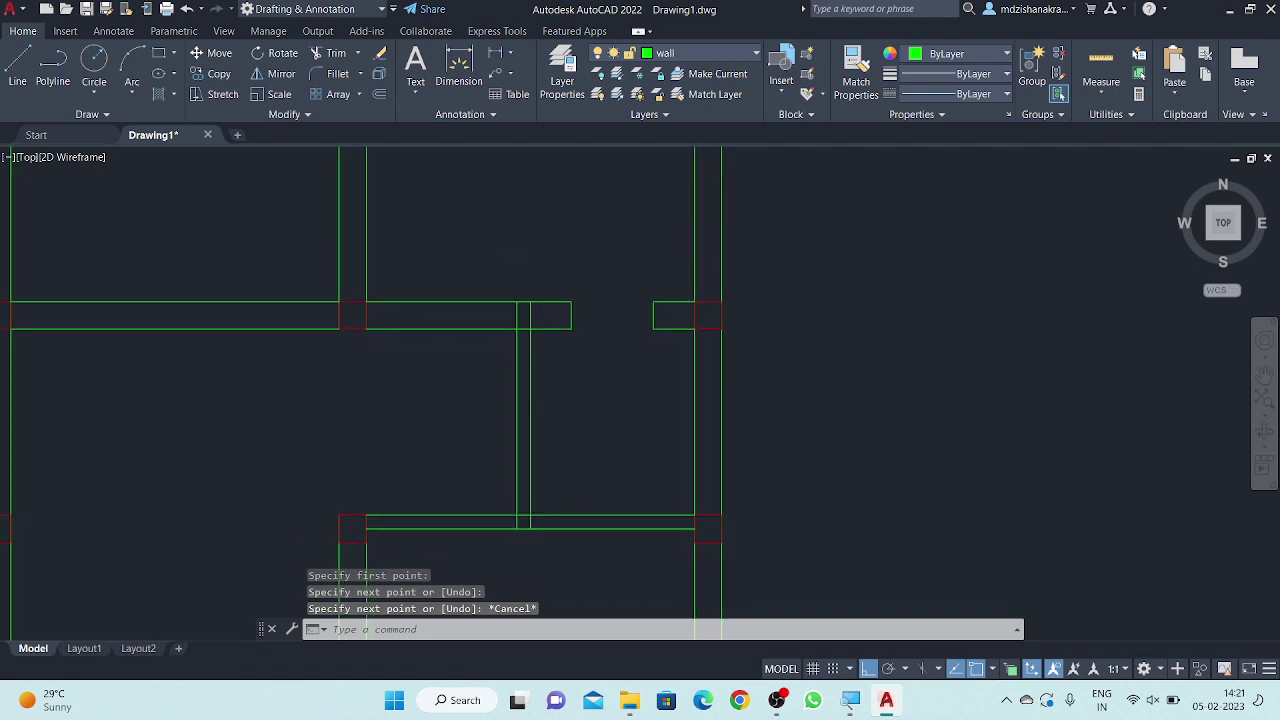
pyautogui.scroll(-2, 575, 410)
pyautogui.moveTo(586, 423)
pyautogui.mouseDown(button='middle')
pyautogui.moveTo(572, 365)
pyautogui.moveTo(586, 366)
pyautogui.mouseUp(button='middle')
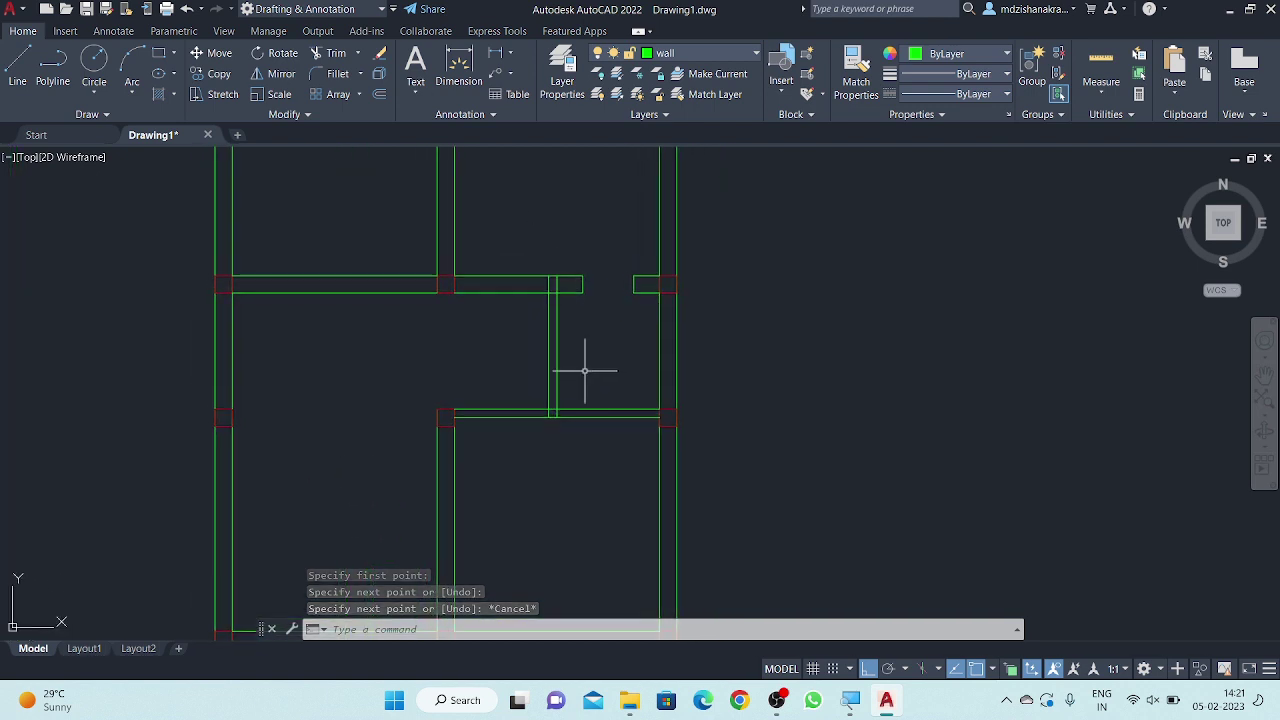
pyautogui.scroll(4, 455, 265)
pyautogui.moveTo(478, 258); pyautogui.dragTo(500, 295, button='middle')
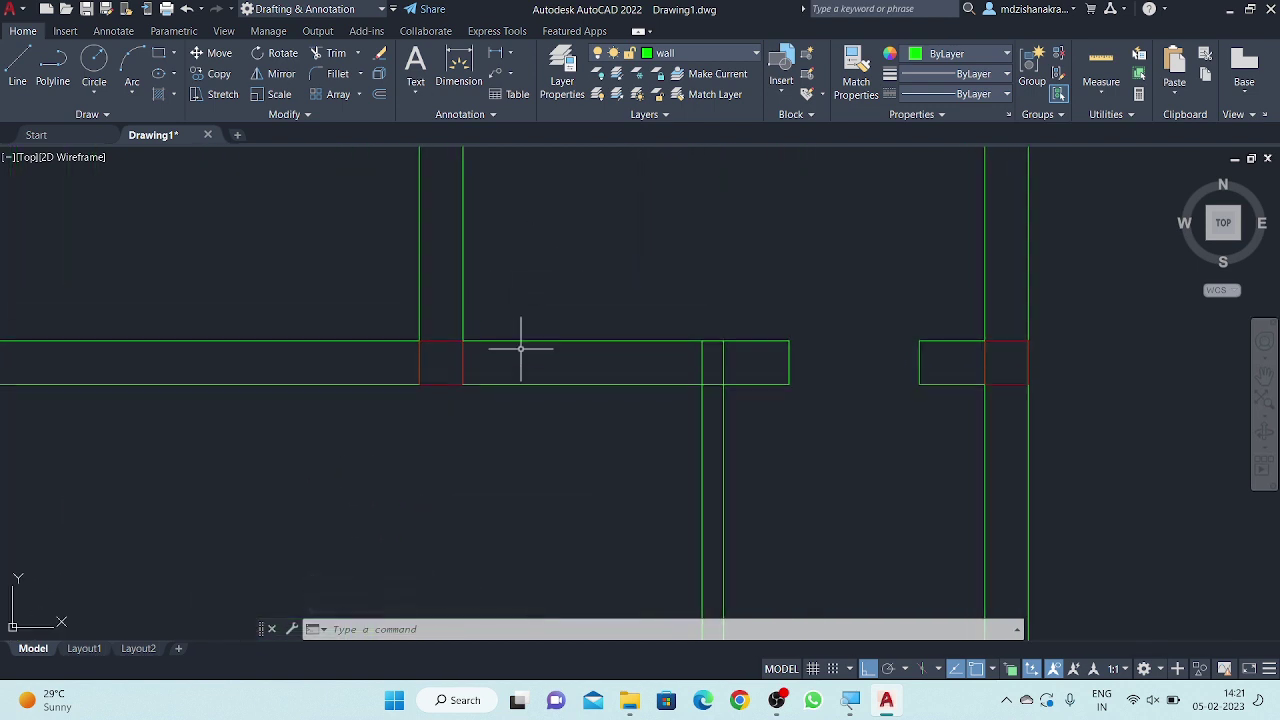
# - Erase the two upper wall lines between the middle column and the cross wall
pyautogui.click(658, 293)
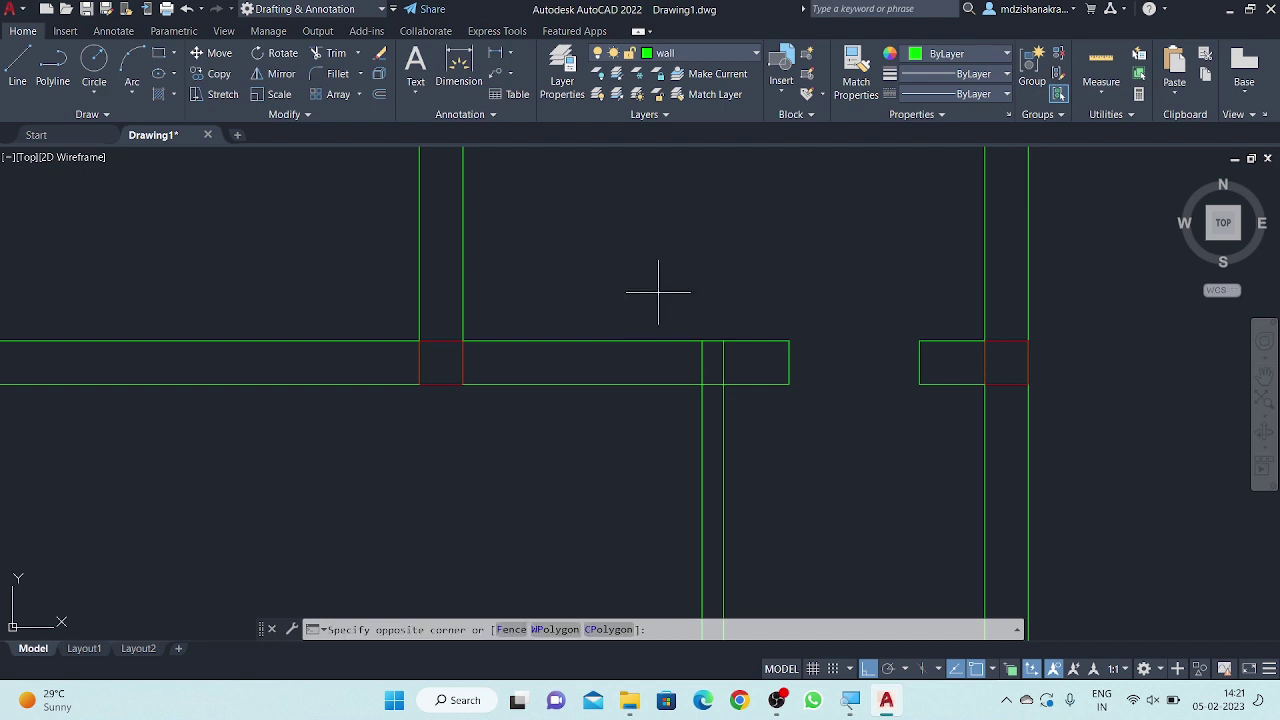
pyautogui.click(572, 433)
pyautogui.rightClick(592, 246)
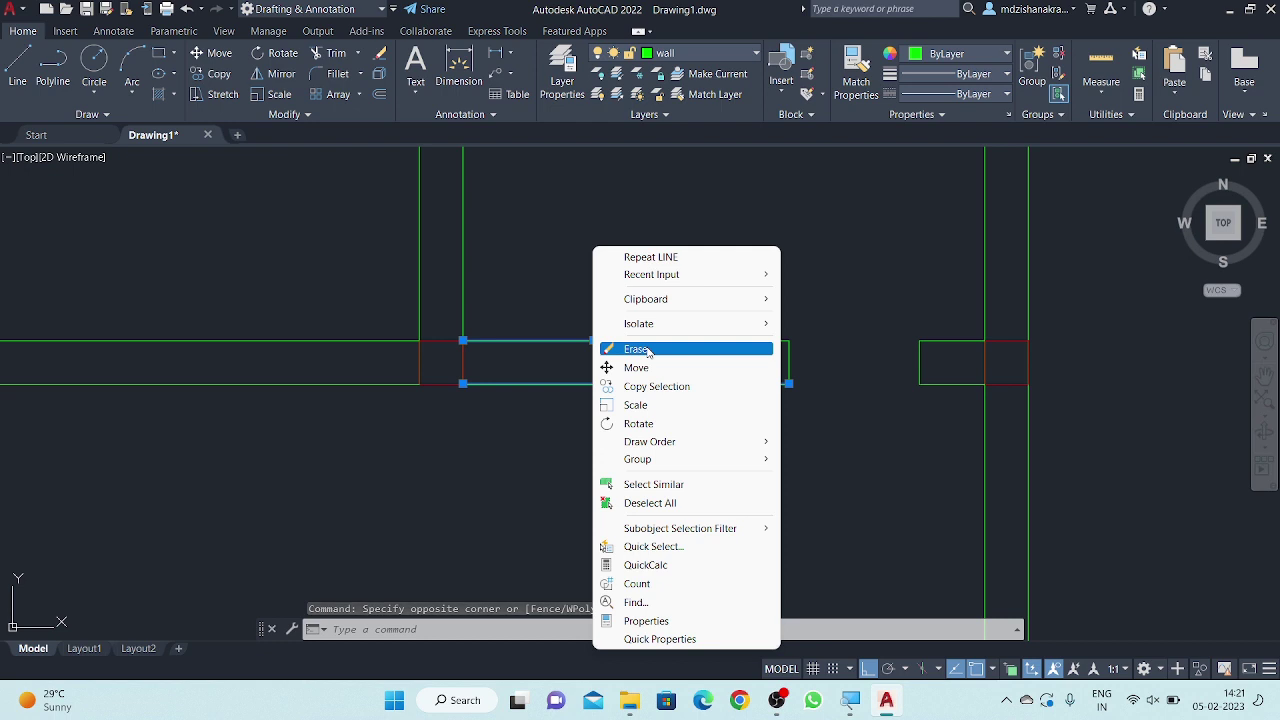
pyautogui.click(648, 349)
pyautogui.scroll(-2, 633, 242)
pyautogui.moveTo(606, 314); pyautogui.dragTo(620, 336, button='middle')
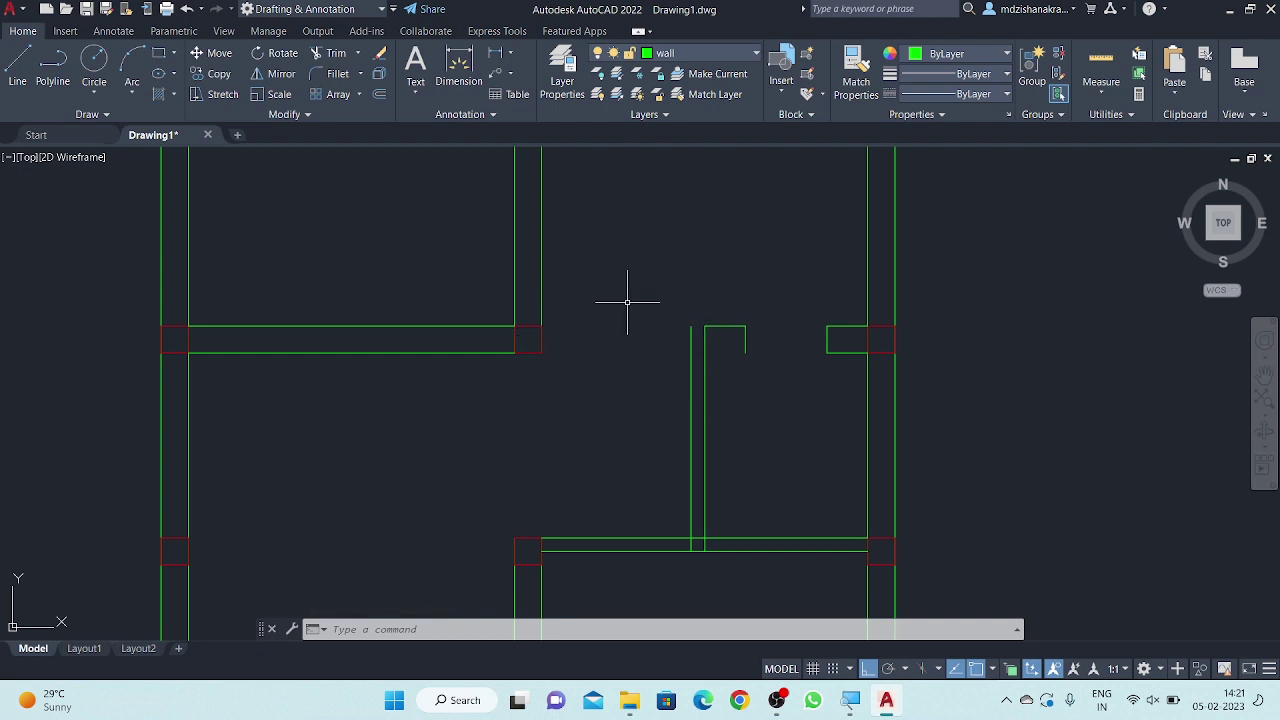
# - Draw a line closing the bottom of the door jamb
pyautogui.write('l')
pyautogui.press('Return')
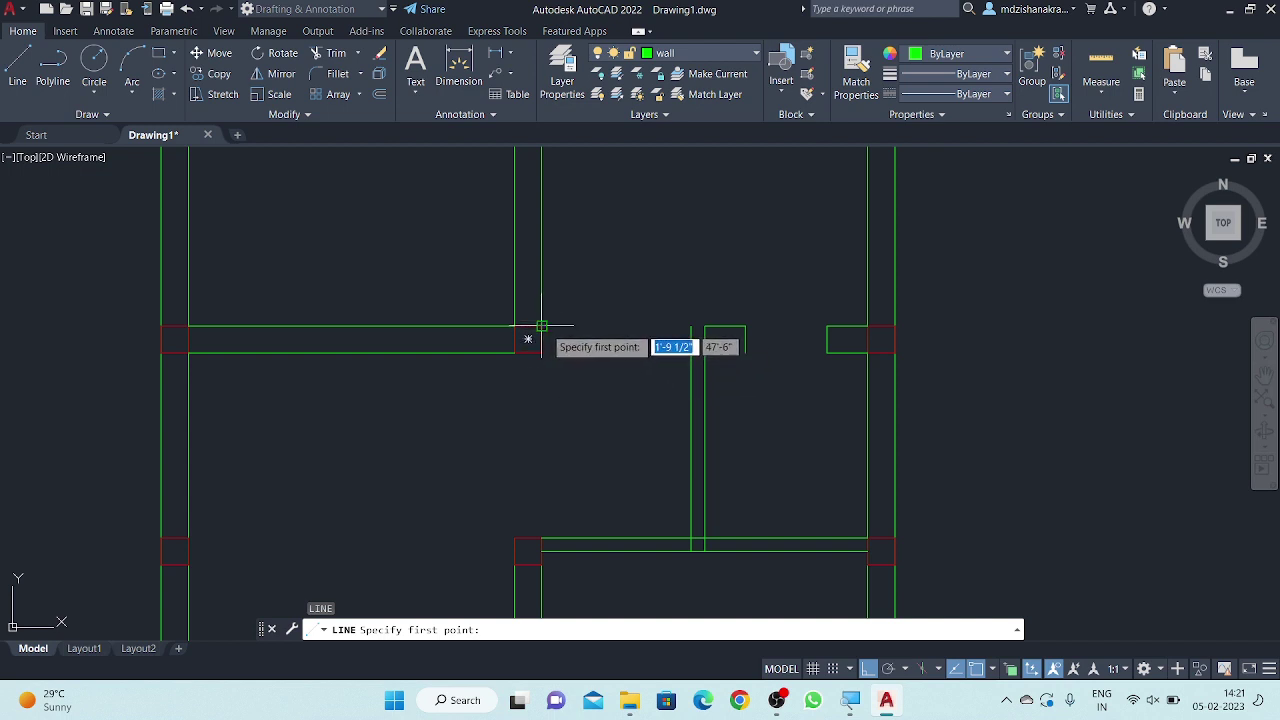
pyautogui.click(745, 352)
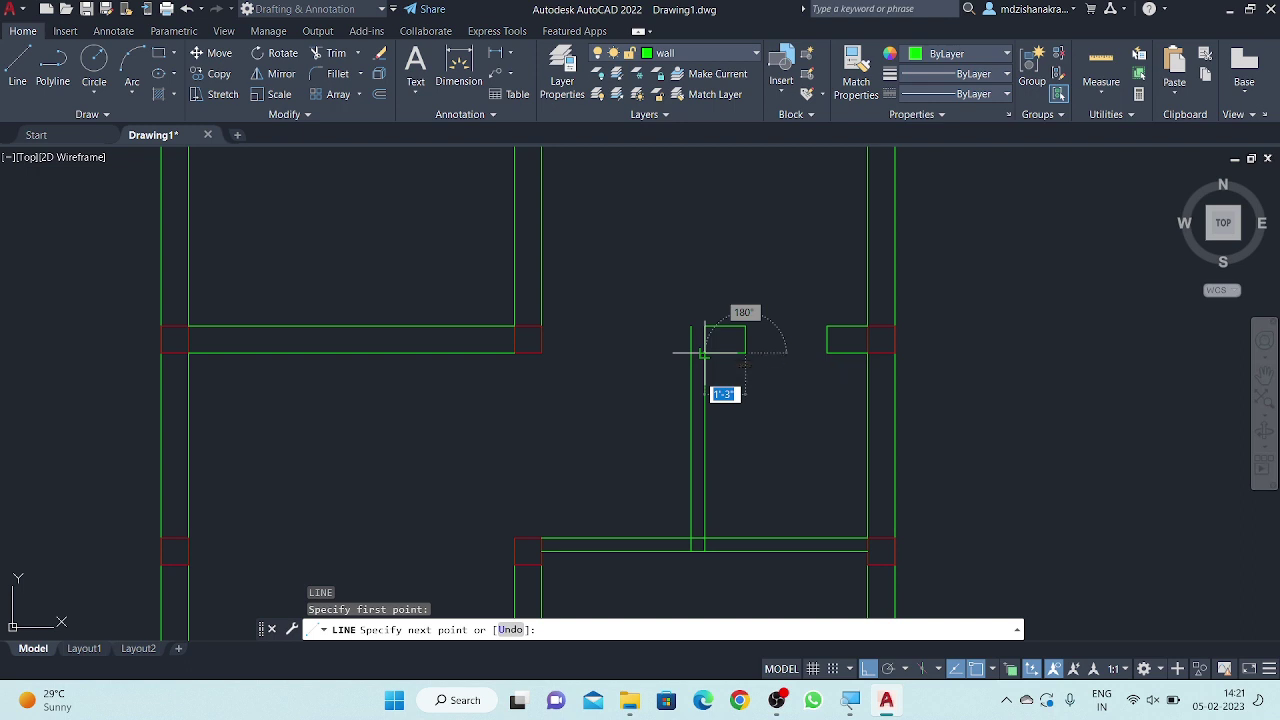
pyautogui.click(691, 352)
pyautogui.press('Escape')
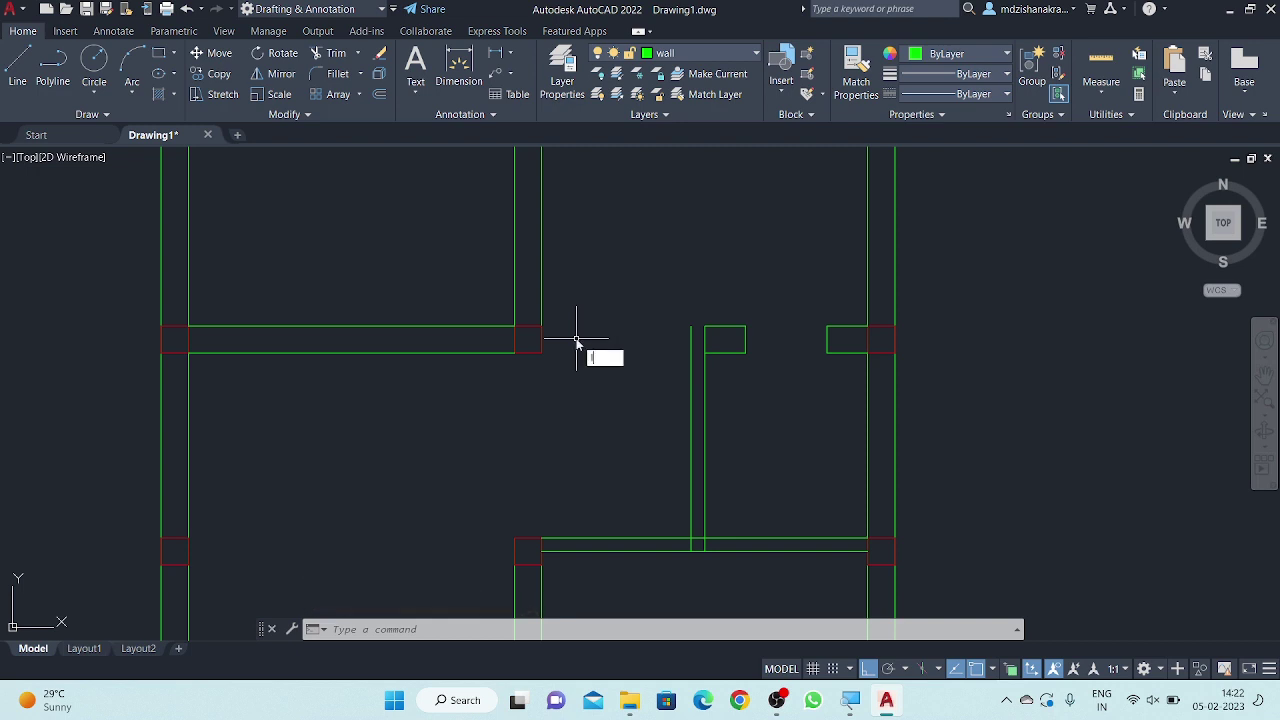
# - Draw the wall line from the middle column's corner across to the cross wall
pyautogui.press('Return')
pyautogui.write('l')
pyautogui.press('Return')
pyautogui.click(528, 339)
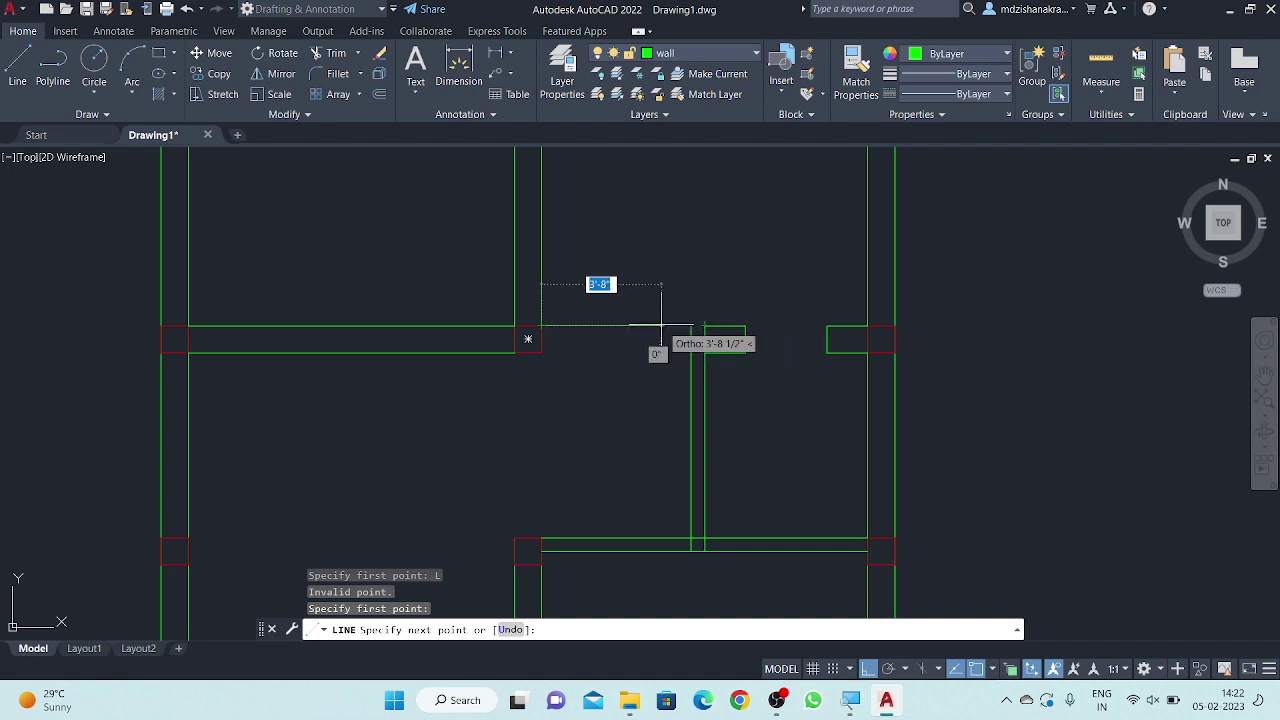
pyautogui.press('Escape')
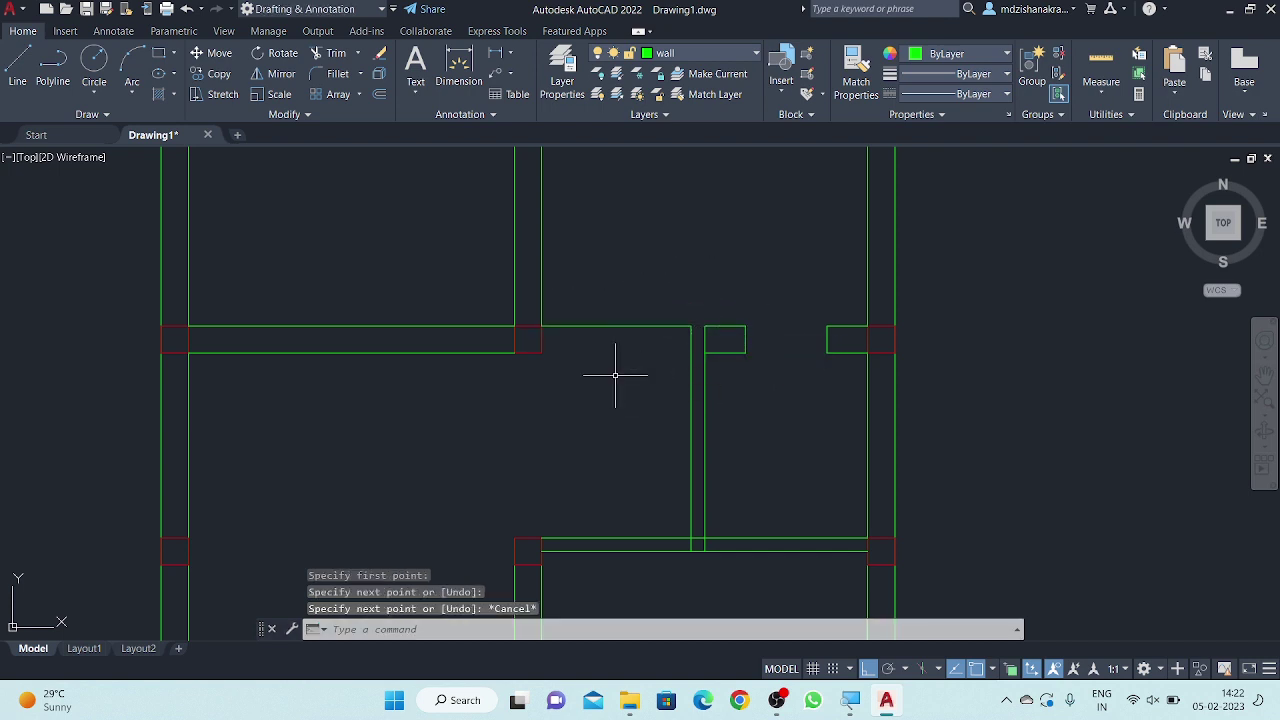
pyautogui.press('Return')
pyautogui.click(528, 339)
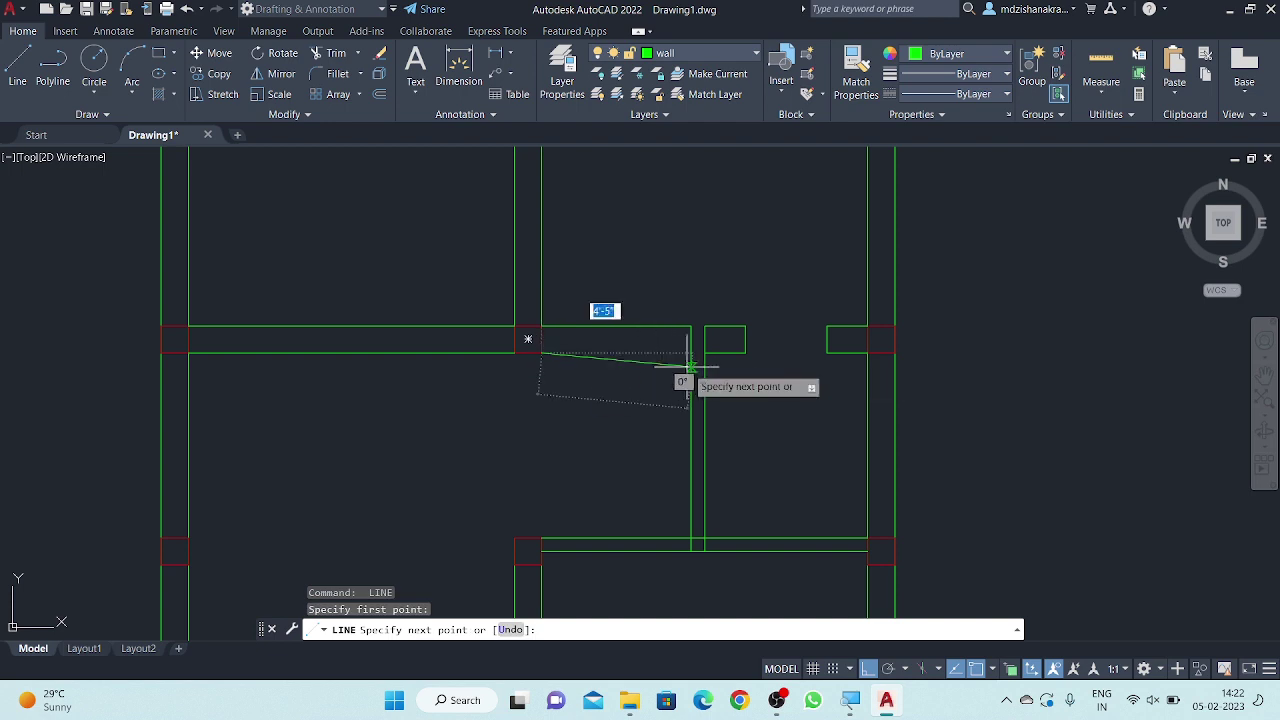
pyautogui.click(690, 339)
pyautogui.press('Return')
pyautogui.write('l')
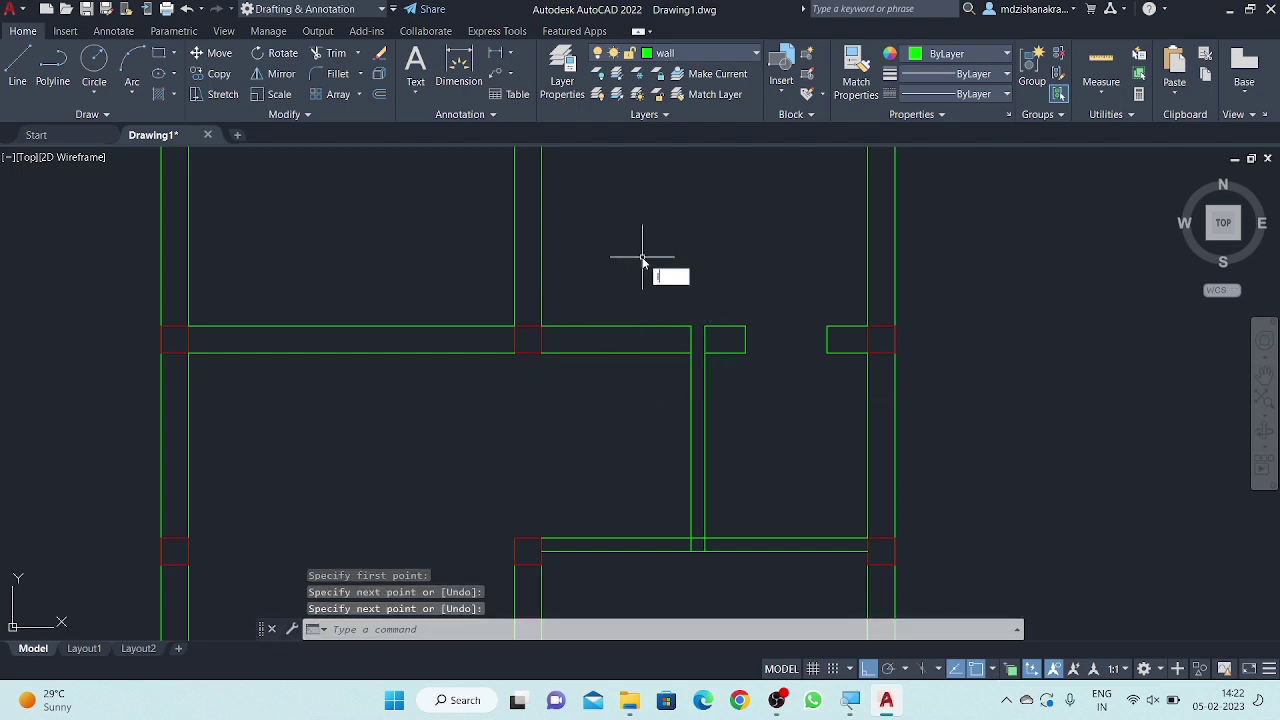
pyautogui.press('Return')
pyautogui.click(541, 326)
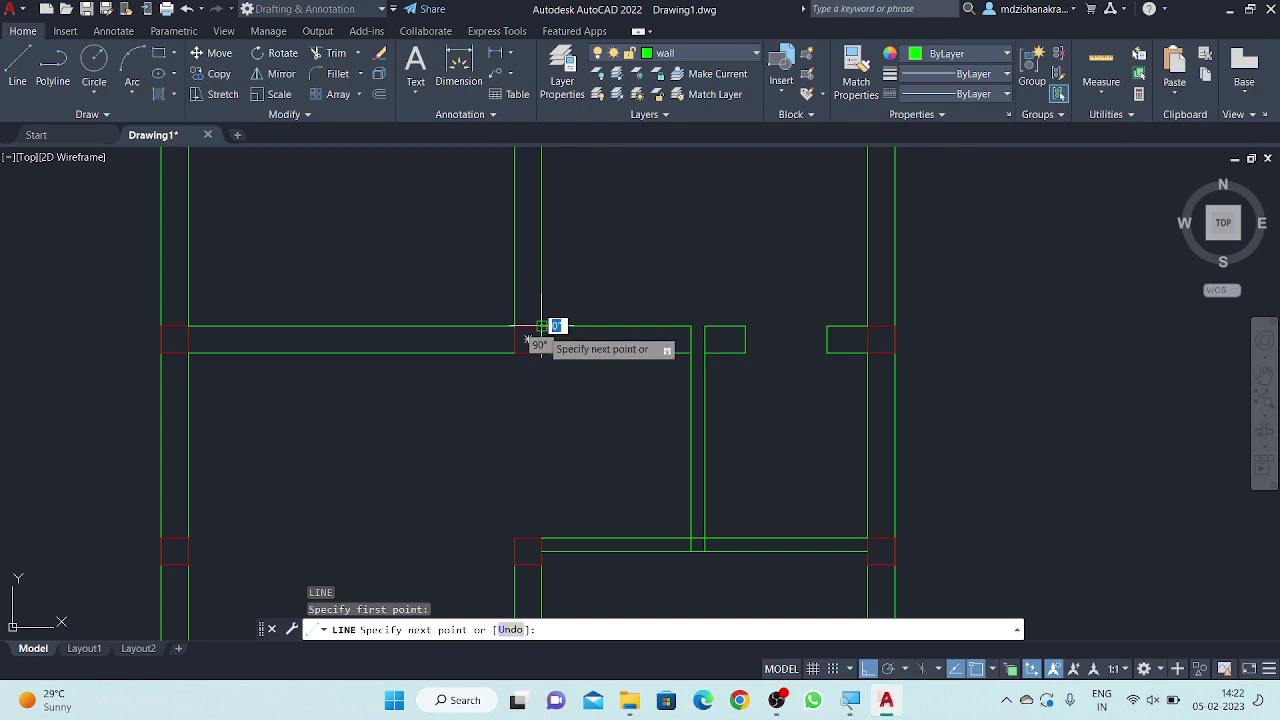
# - Move the vertical wall line 3' over
pyautogui.press('Escape')
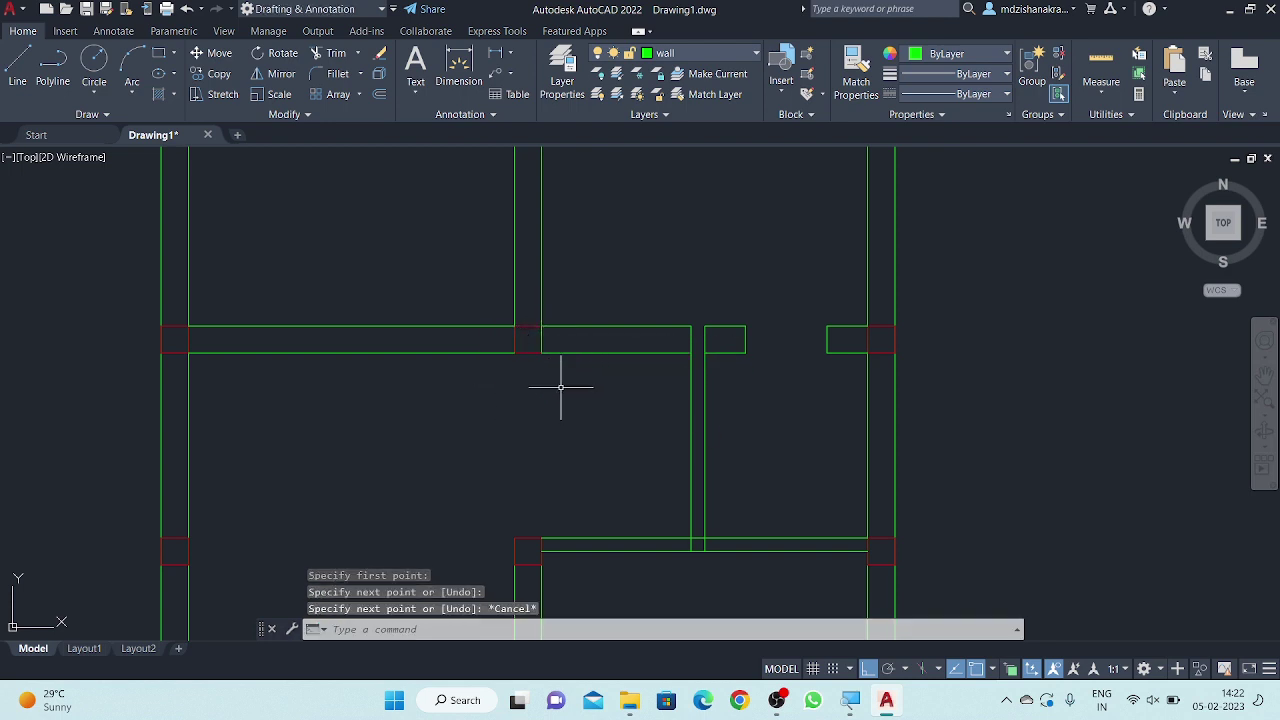
pyautogui.scroll(6, 522, 311)
pyautogui.scroll(-2, 586, 366)
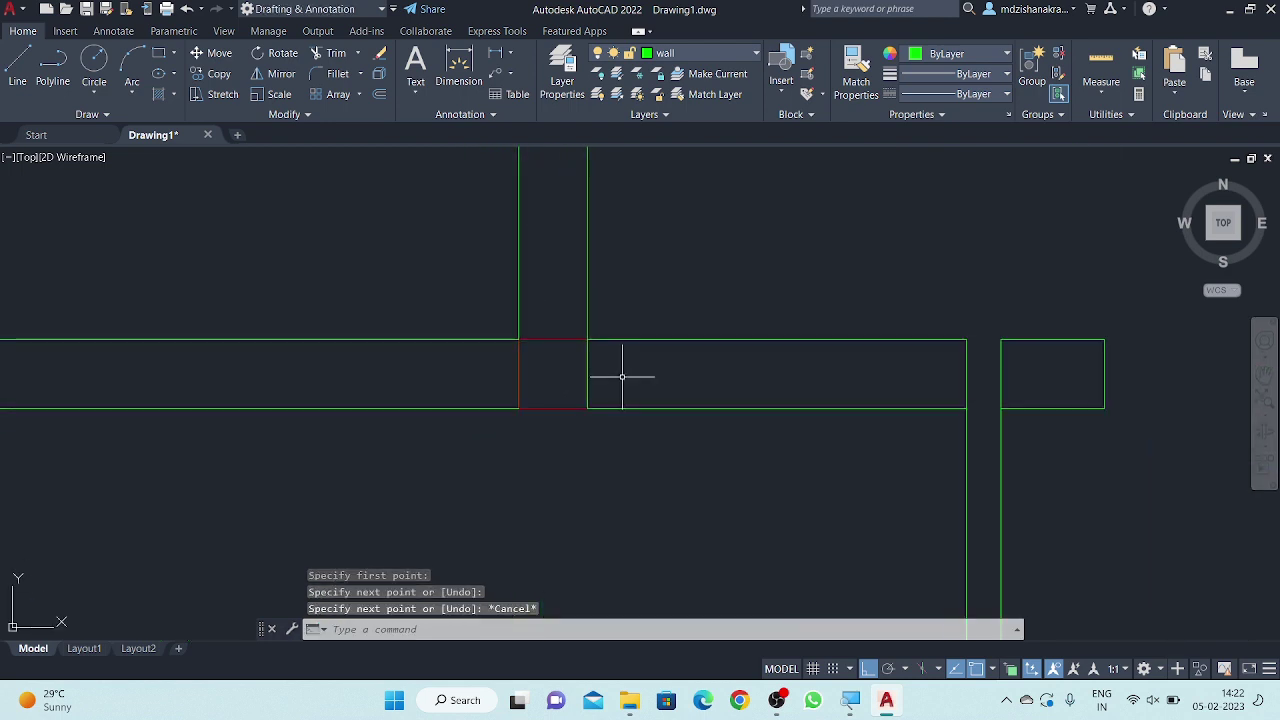
pyautogui.write('m')
pyautogui.press('Return')
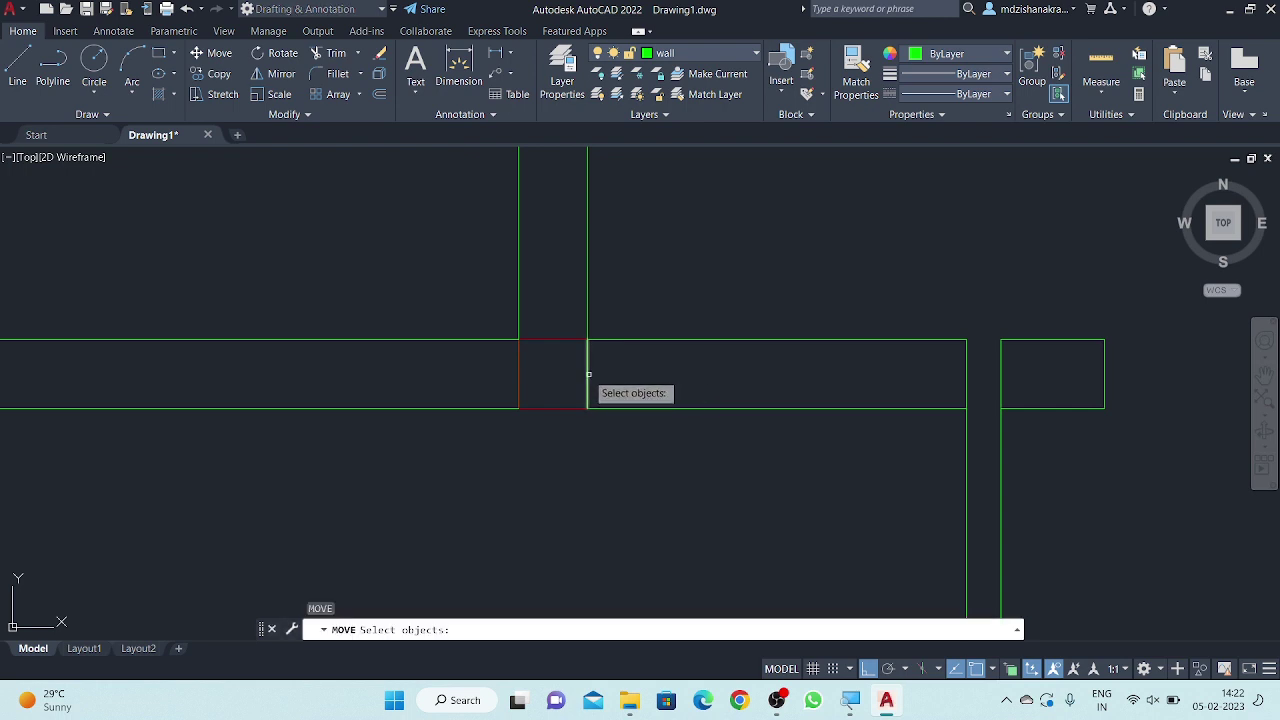
pyautogui.click(589, 373)
pyautogui.press('Return')
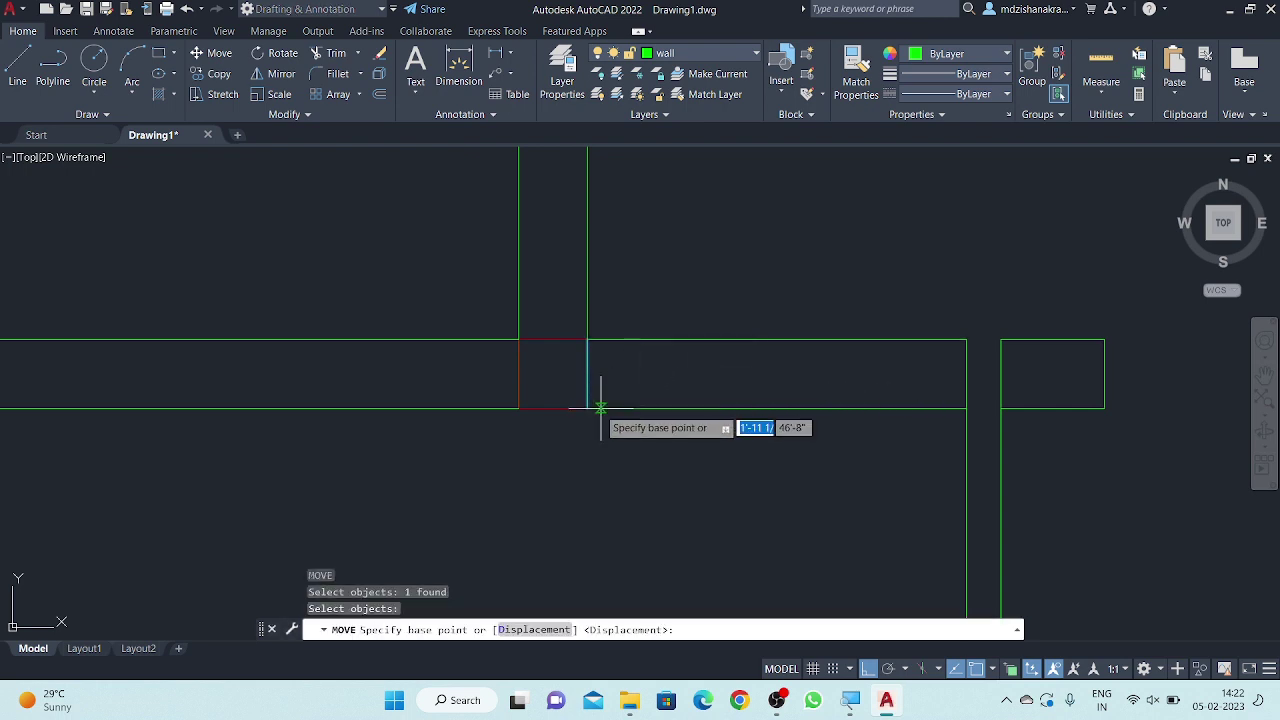
pyautogui.click(587, 380)
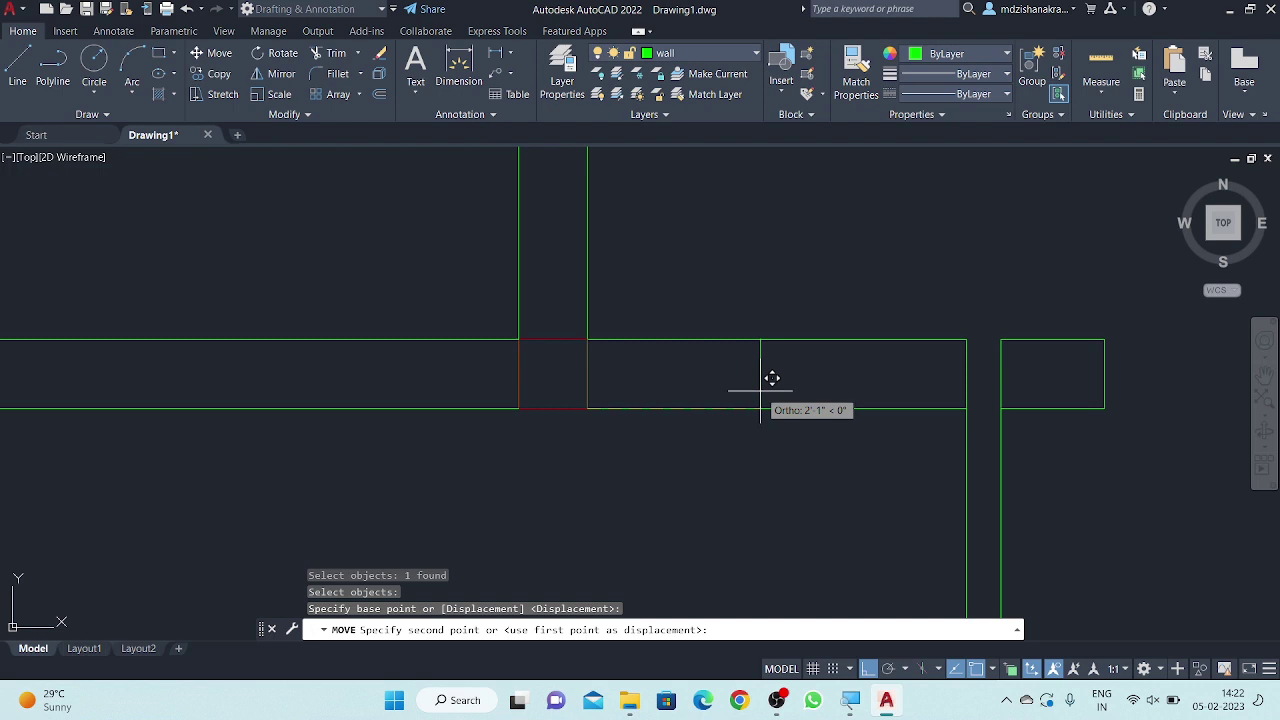
pyautogui.write("3'")
pyautogui.press('Return')
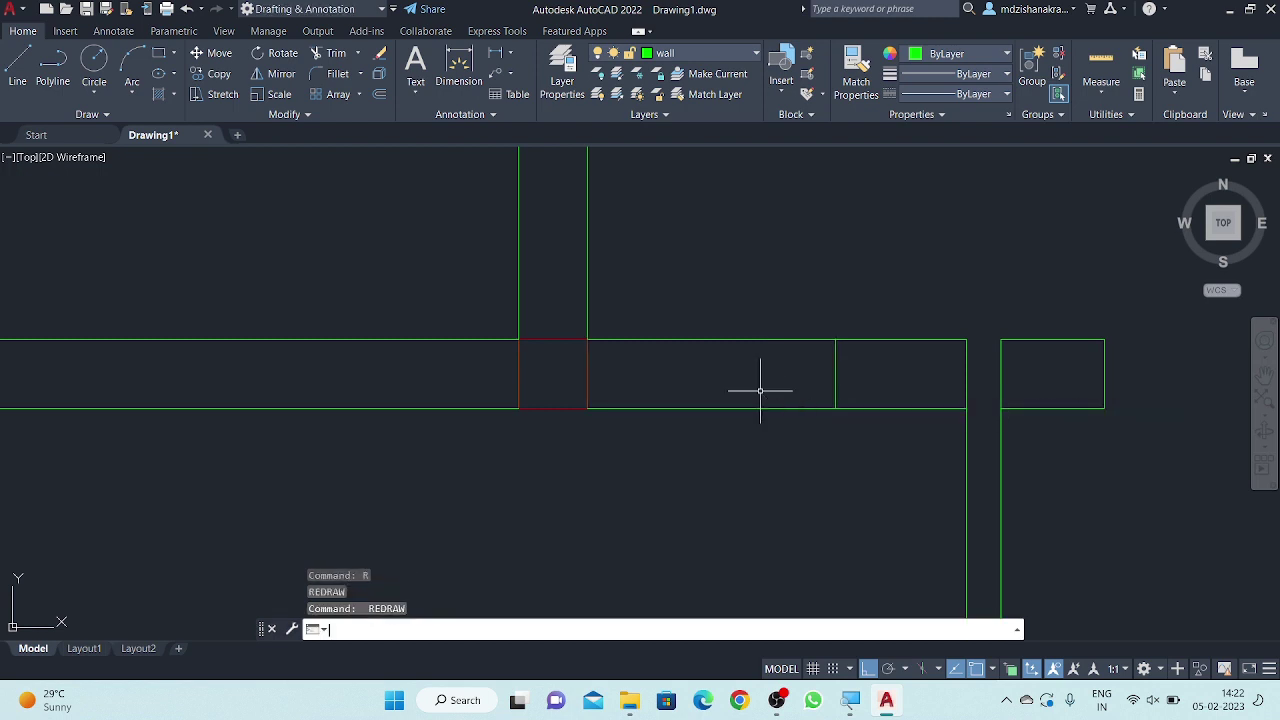
# - Trim the wall lines to cut the door opening
pyautogui.click(749, 317)
pyautogui.press('Escape')
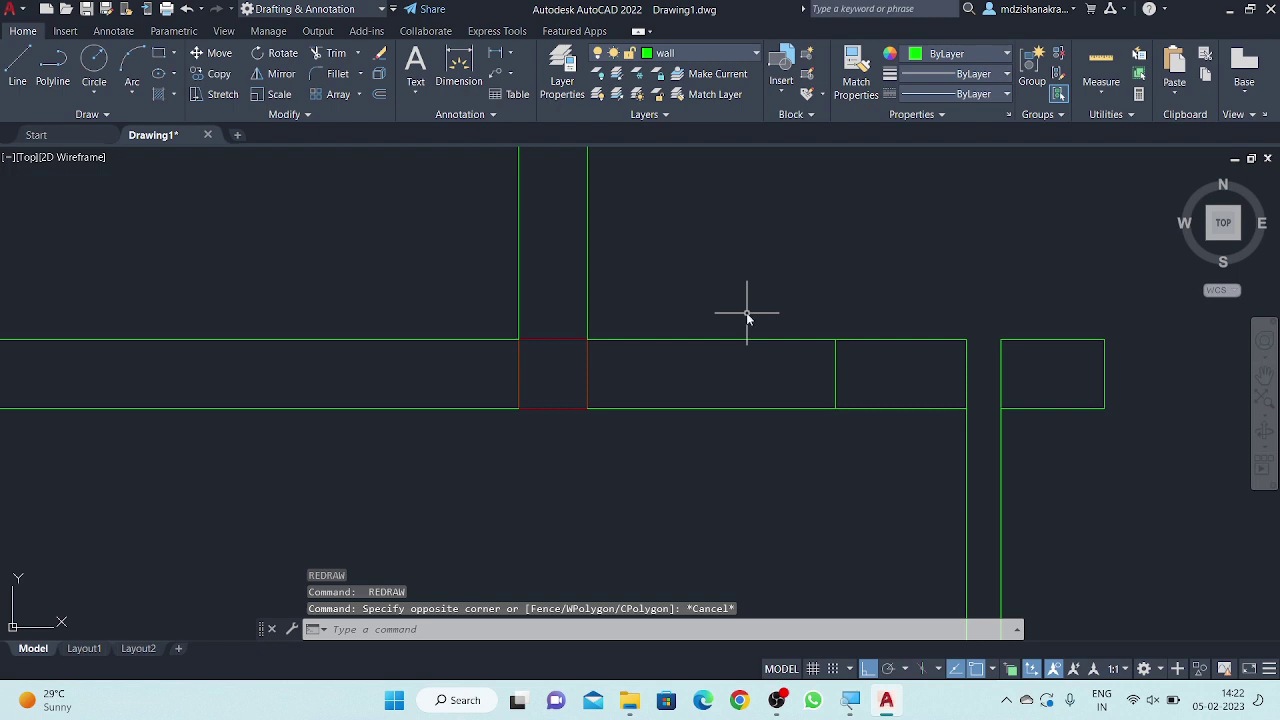
pyautogui.write('tr')
pyautogui.press('Return')
pyautogui.press('Return')
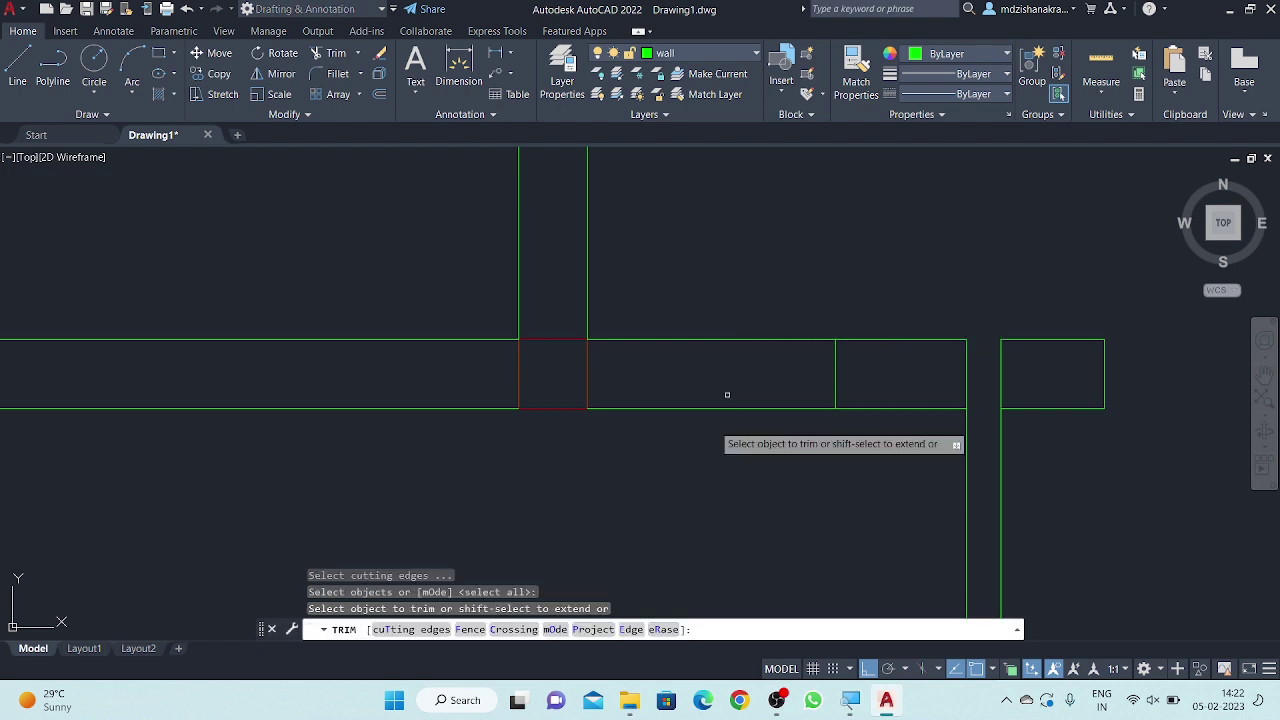
pyautogui.click(716, 312)
pyautogui.click(694, 428)
pyautogui.press('Escape')
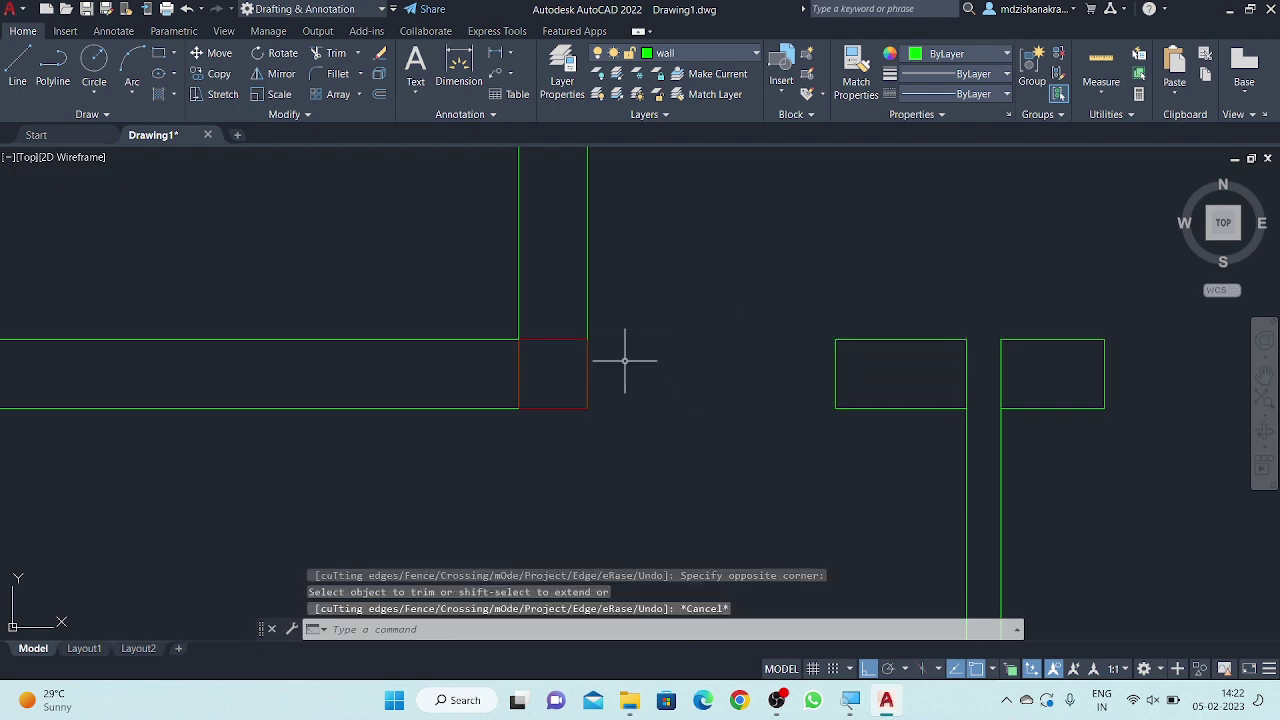
# - Join the top lines of the left and right rectangles into one line
pyautogui.scroll(-3, 625, 360)
pyautogui.scroll(3, 707, 296)
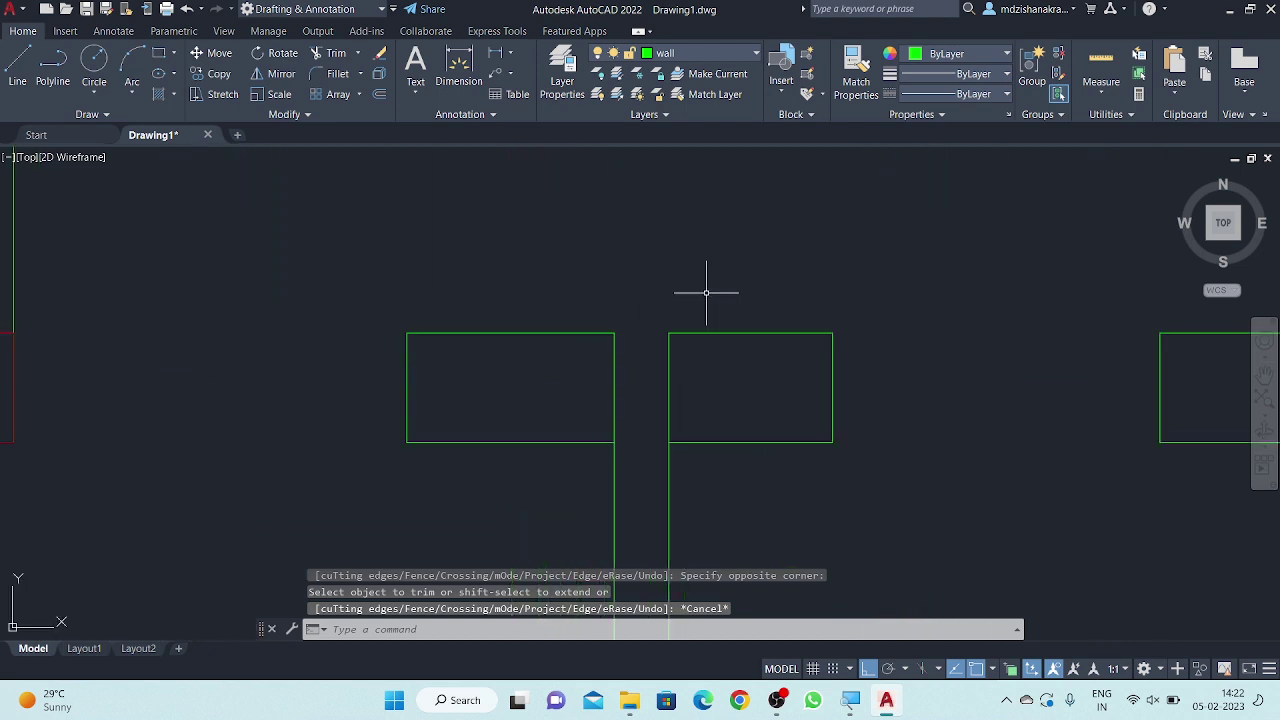
pyautogui.moveTo(706, 293); pyautogui.dragTo(702, 289, button='middle')
pyautogui.write('JOIN')
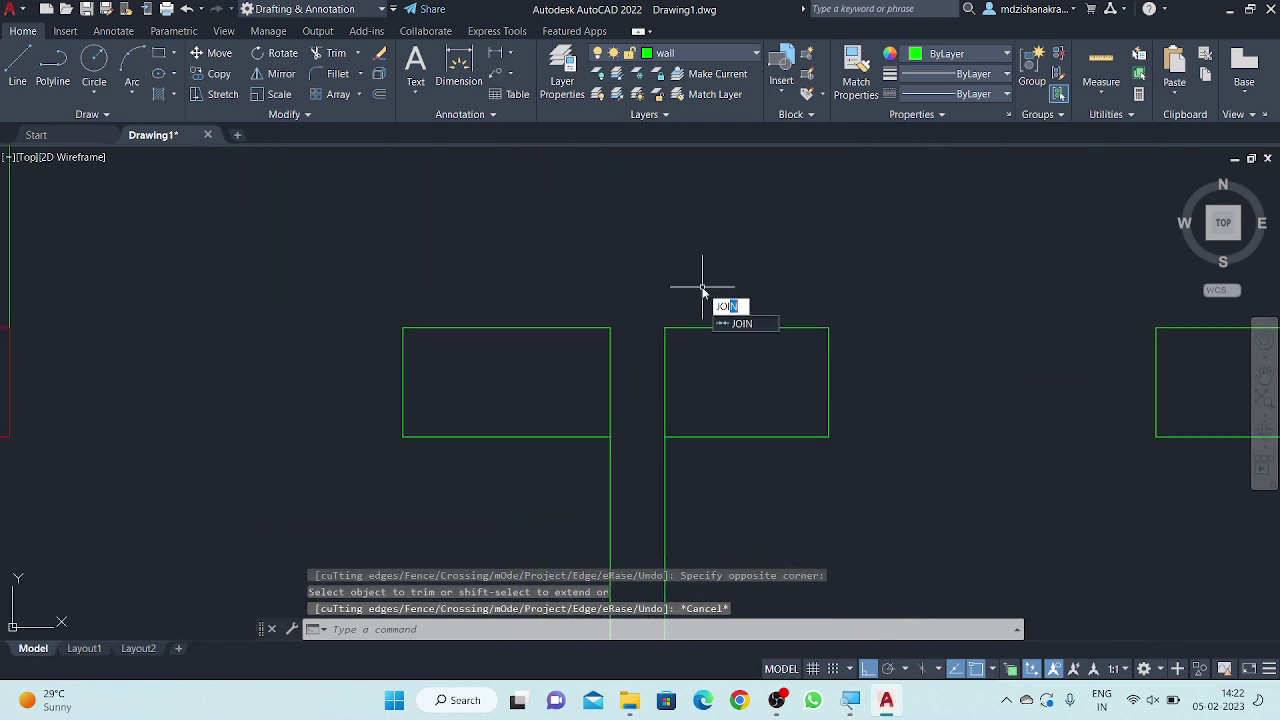
pyautogui.press('Return')
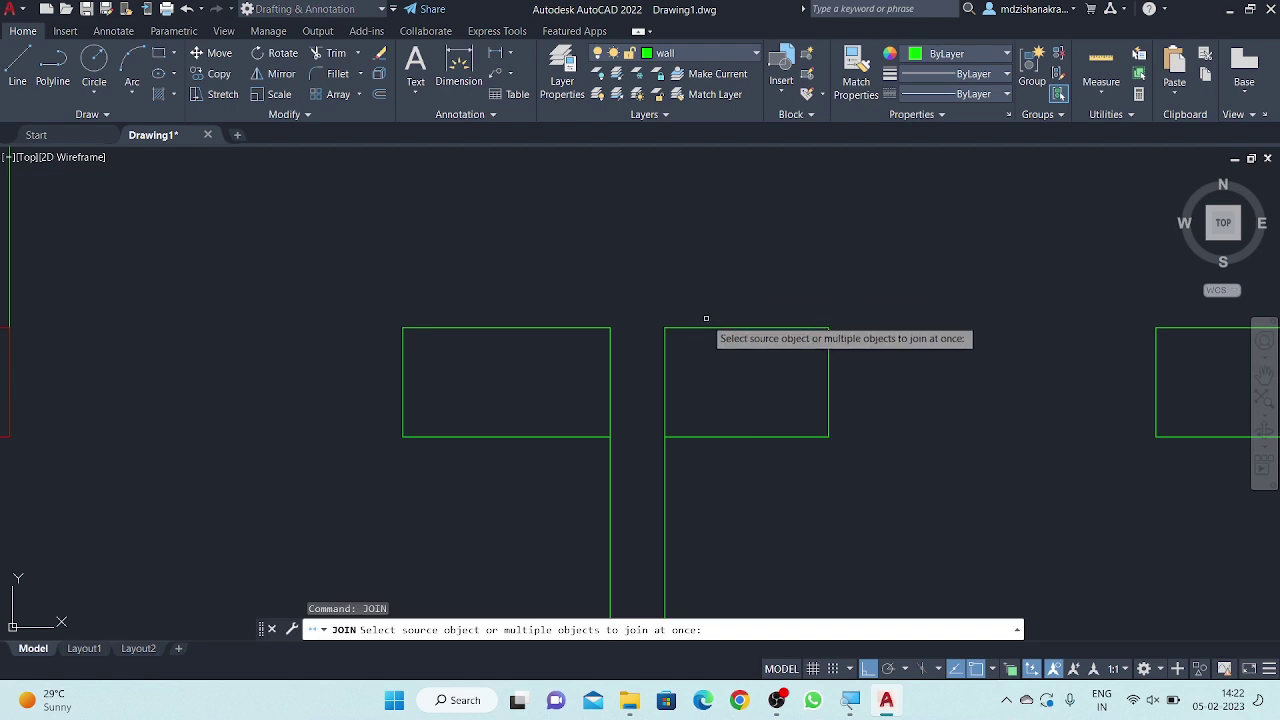
pyautogui.click(701, 327)
pyautogui.click(576, 329)
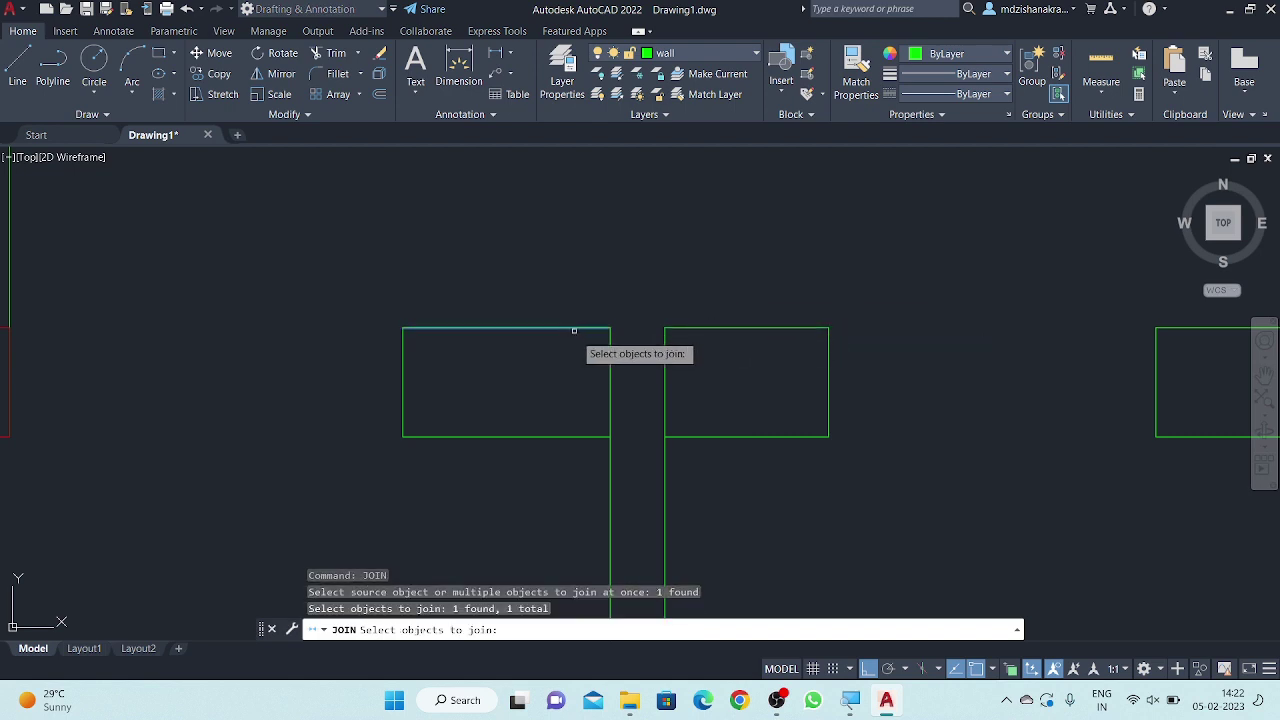
pyautogui.press('Return')
pyautogui.click(694, 327)
pyautogui.press('Return')
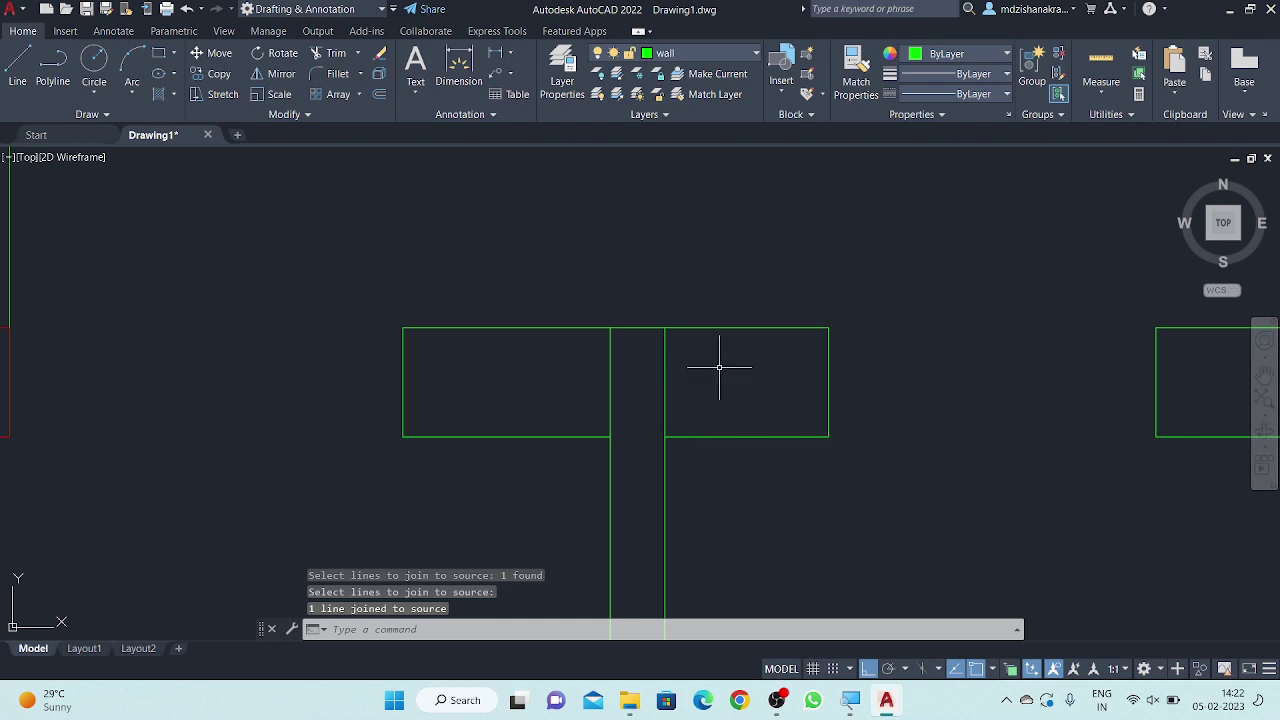
# - Trim the cross wall's vertical lines inside the upper wall to form a clean T-junction
pyautogui.click(686, 365)
pyautogui.press('Escape')
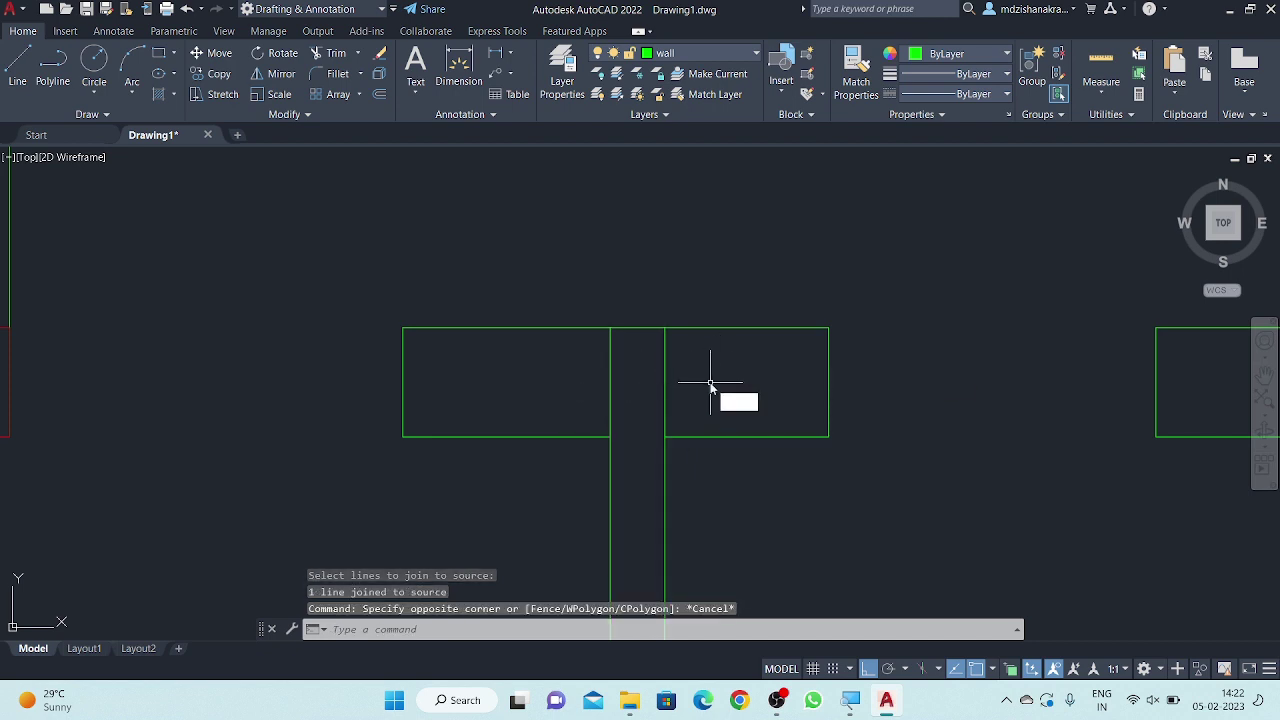
pyautogui.write('tr')
pyautogui.press('Return')
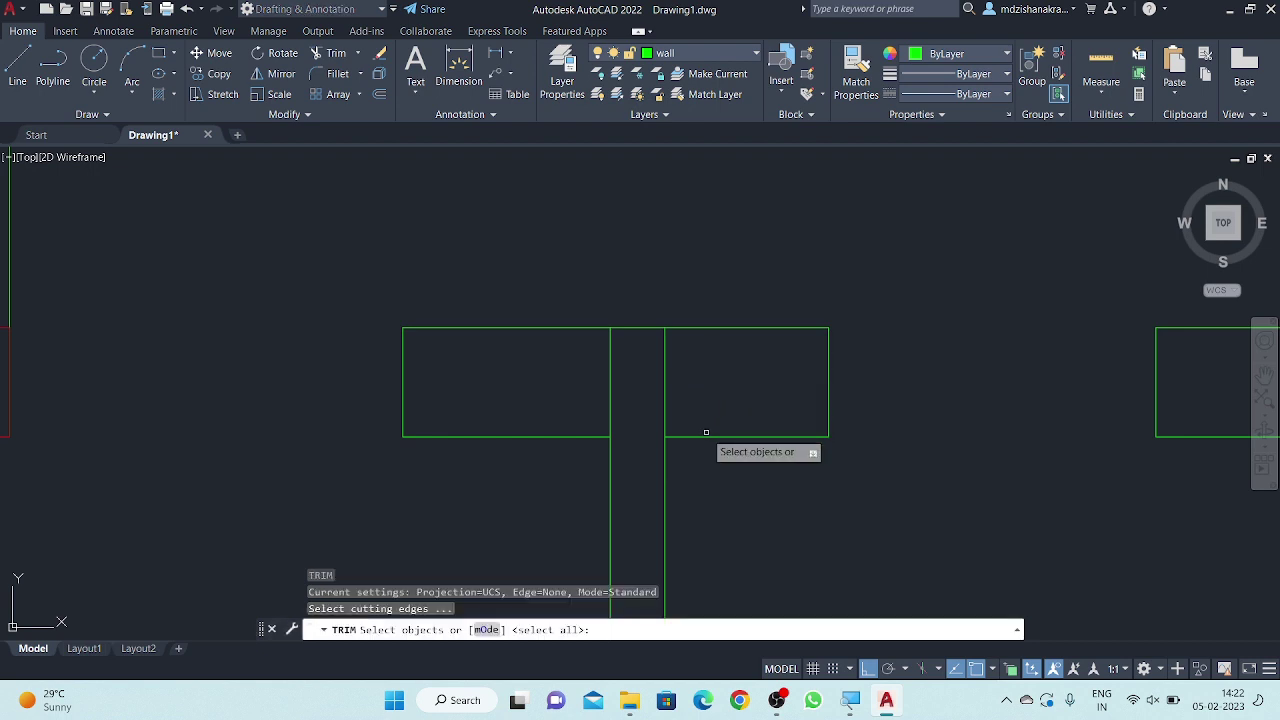
pyautogui.click(704, 474)
pyautogui.click(482, 505)
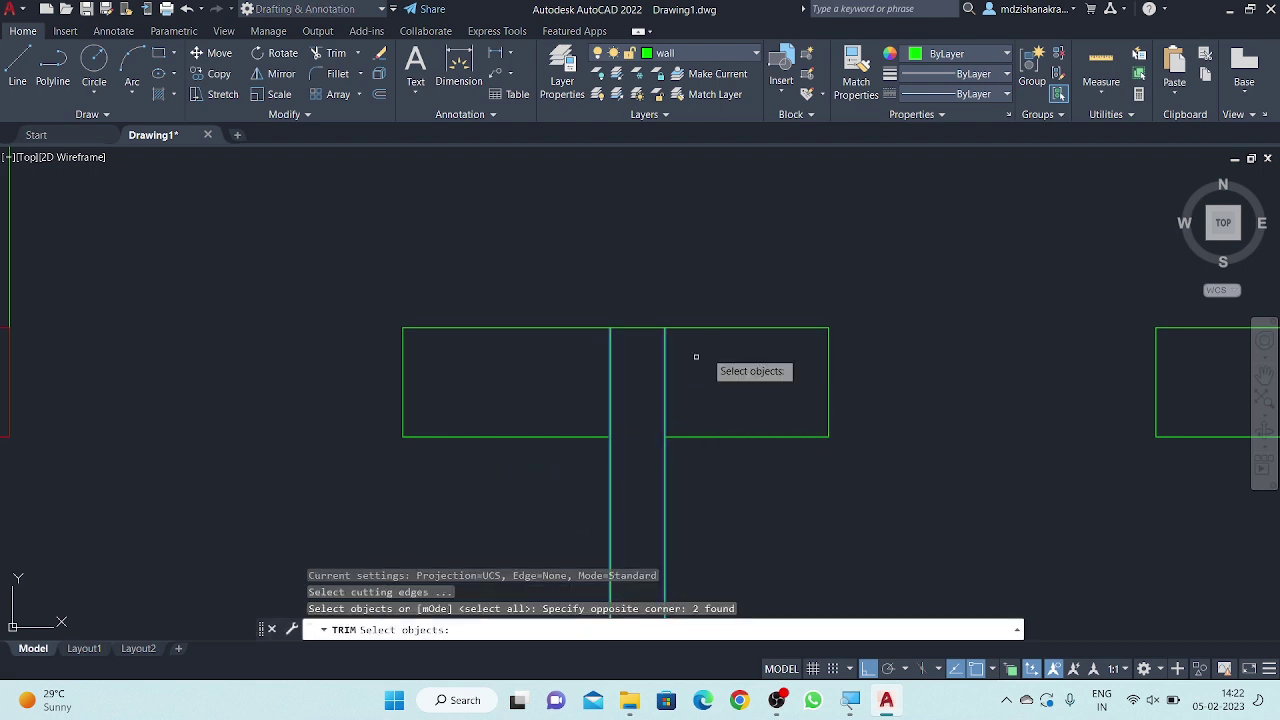
pyautogui.press('Return')
pyautogui.press('Escape')
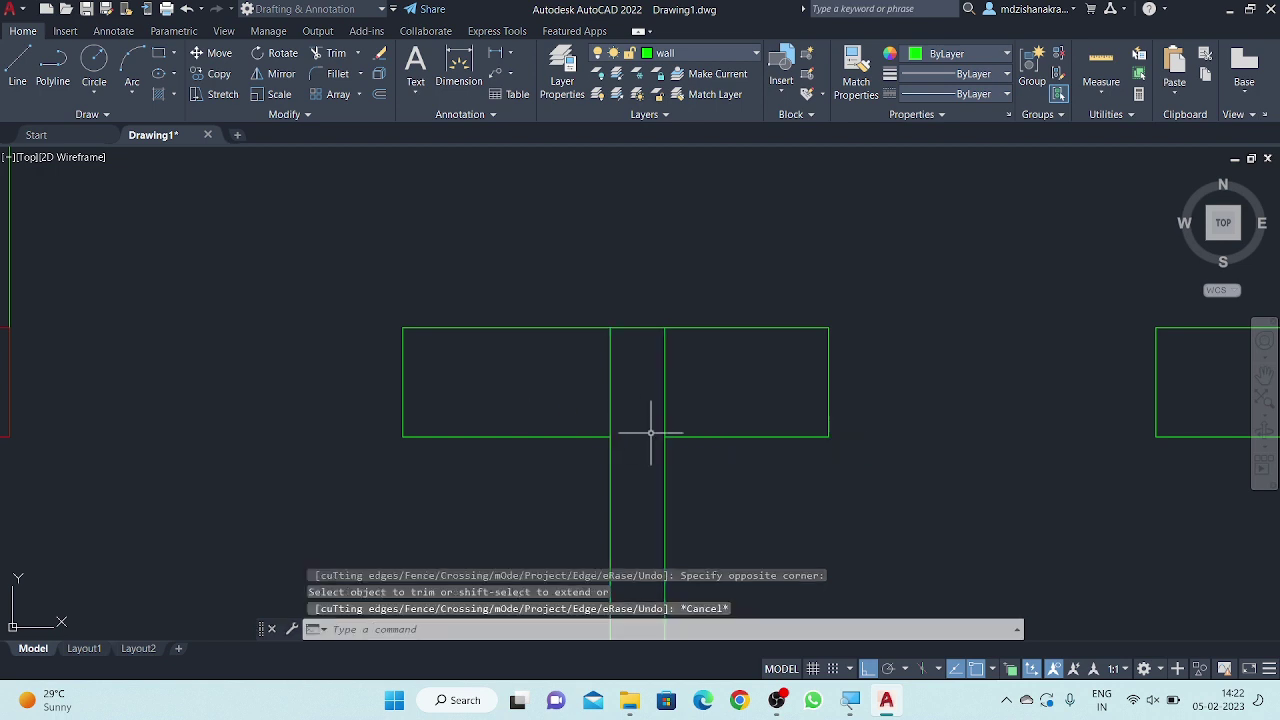
pyautogui.write('tr')
pyautogui.press('Return')
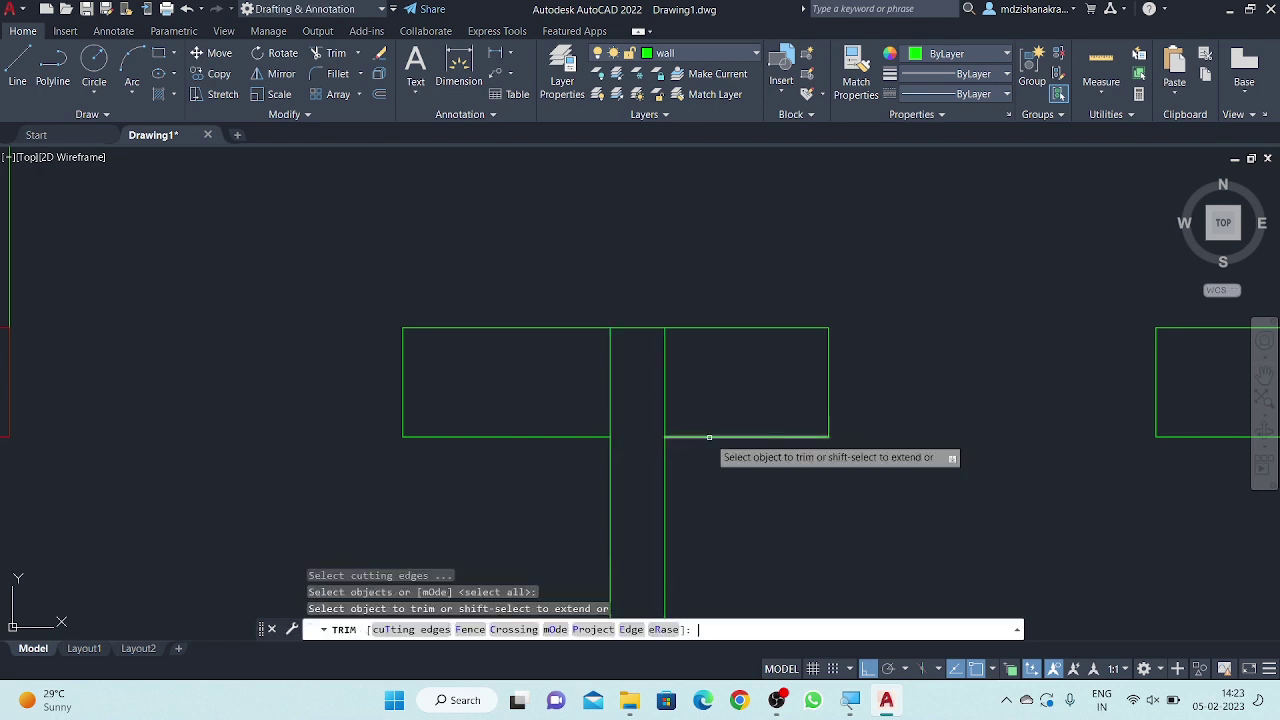
pyautogui.click(700, 380)
pyautogui.click(490, 394)
pyautogui.press('Escape')
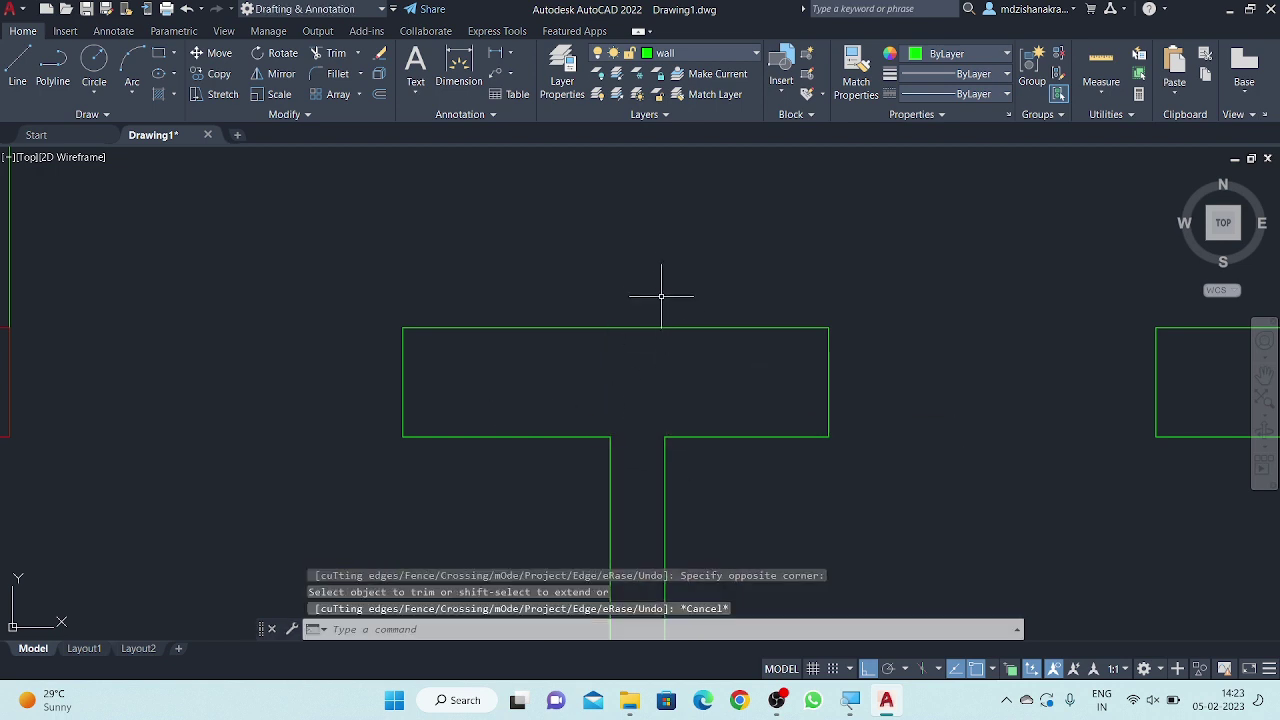
pyautogui.scroll(-2, 670, 330)
pyautogui.scroll(-1, 660, 370)
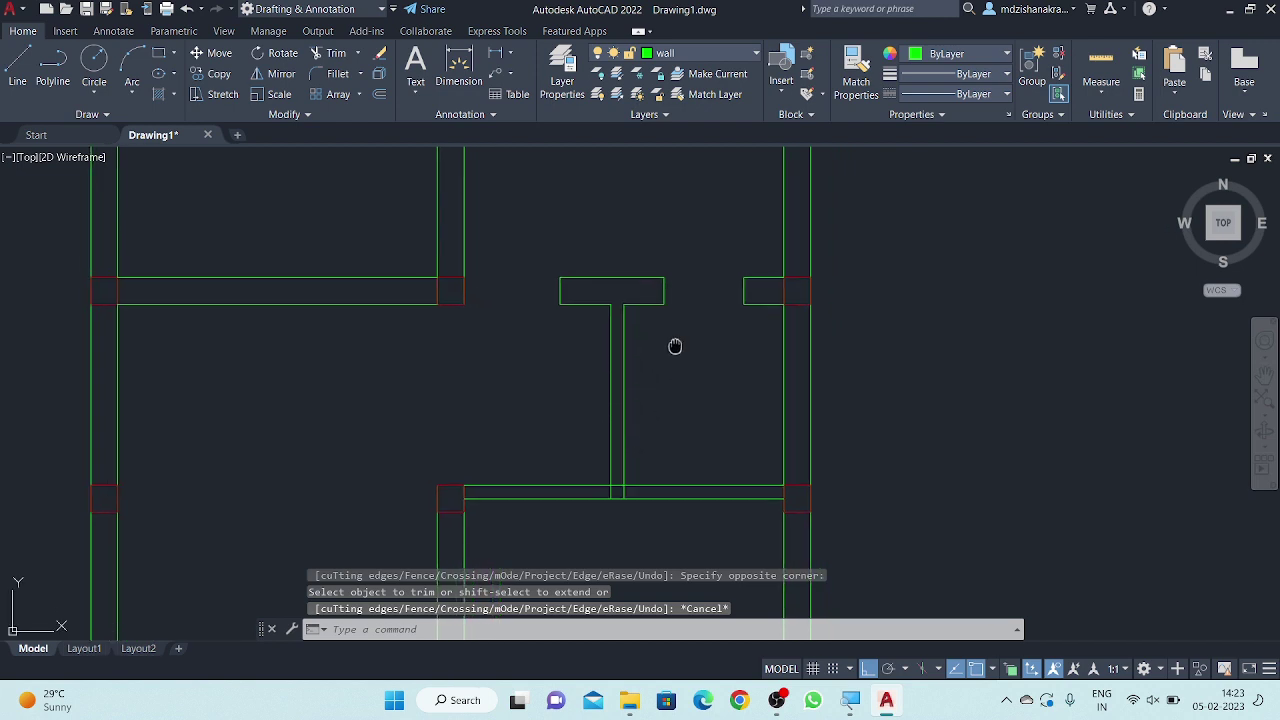
# - Draw a vertical line straight down from the red column's corner across the wall
pyautogui.scroll(-2, 586, 263)
pyautogui.moveTo(513, 393); pyautogui.dragTo(579, 348, button='middle')
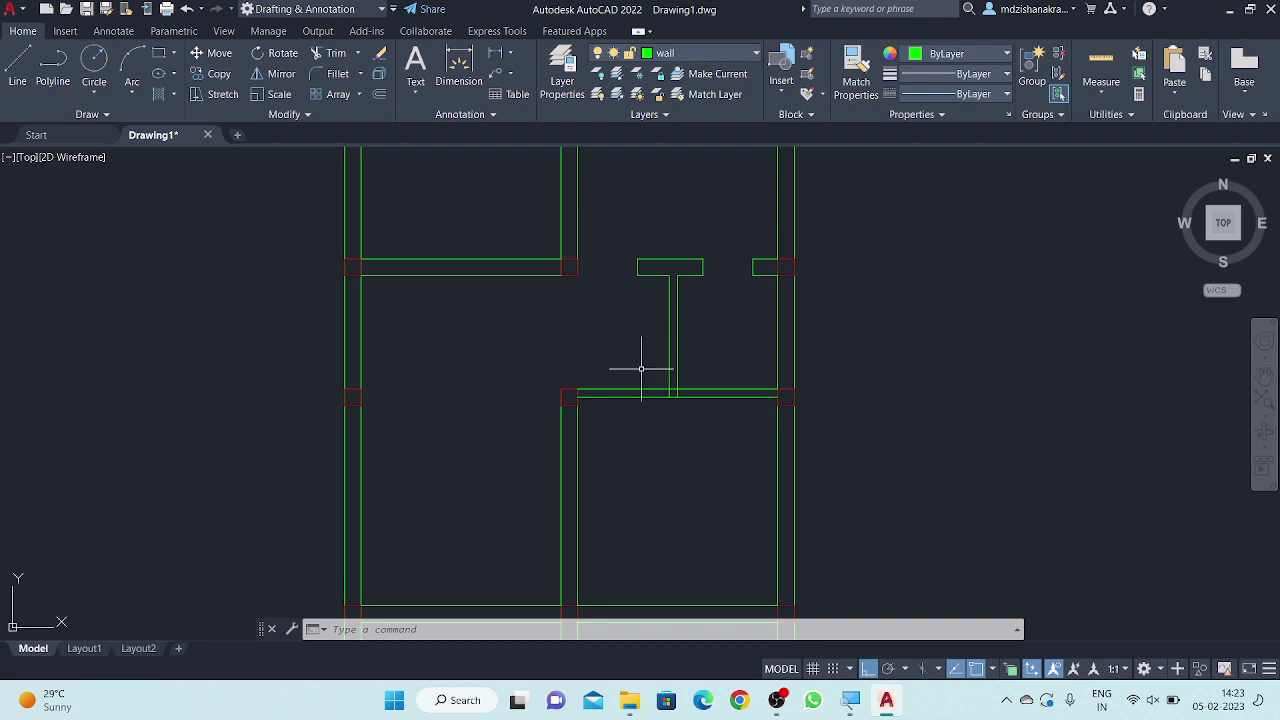
pyautogui.scroll(2, 641, 368)
pyautogui.moveTo(629, 312); pyautogui.dragTo(659, 319, button='middle')
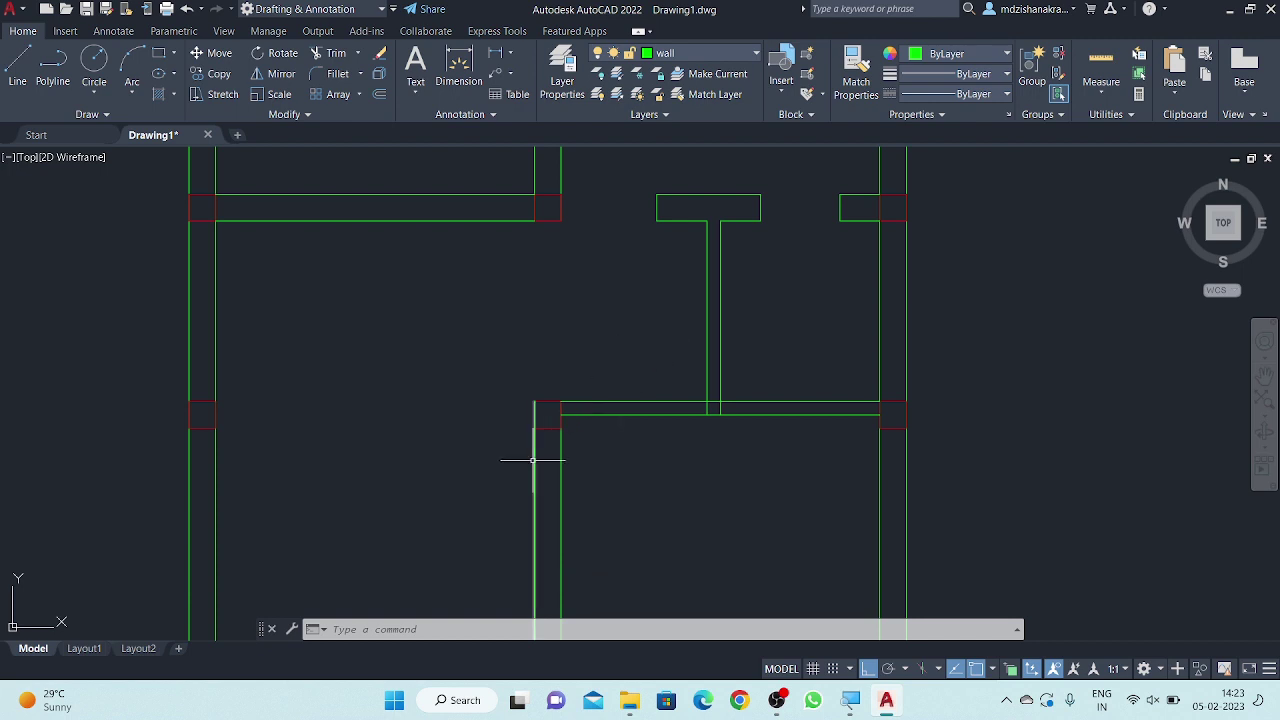
pyautogui.scroll(4, 507, 410)
pyautogui.moveTo(586, 298); pyautogui.dragTo(593, 308, button='middle')
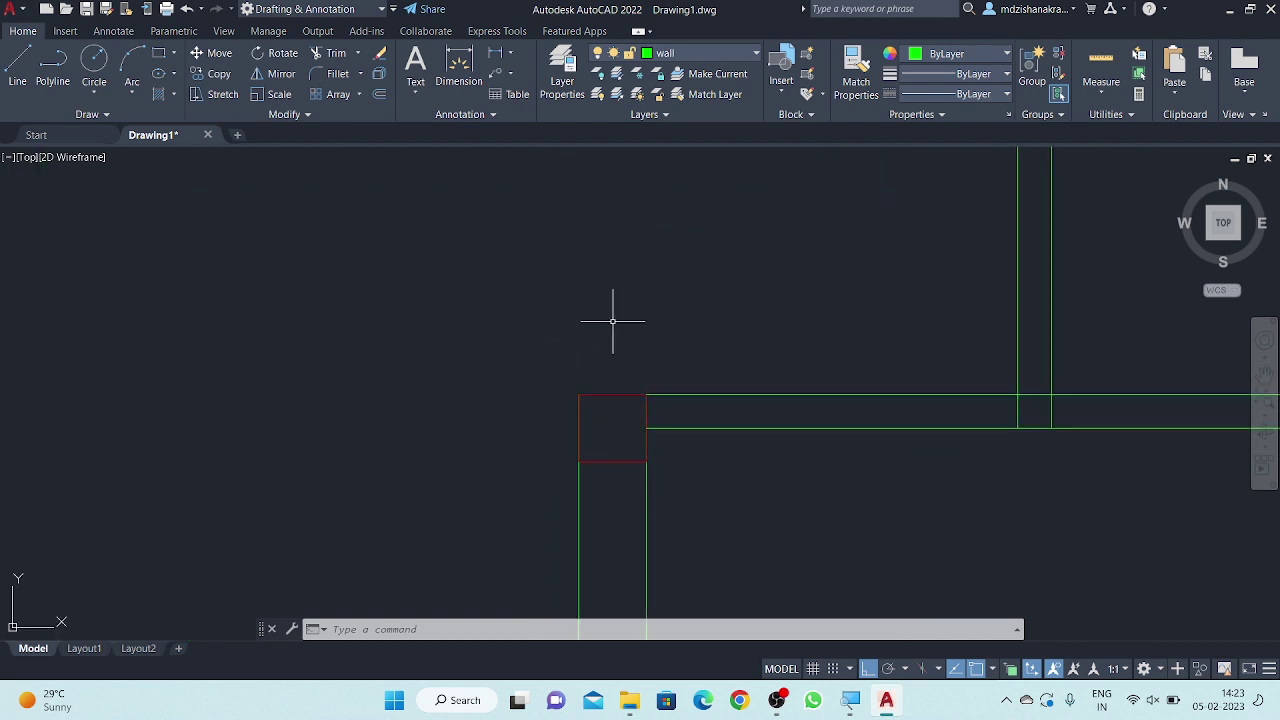
pyautogui.write('l')
pyautogui.press('Return')
pyautogui.scroll(4, 640, 380)
pyautogui.scroll(2, 664, 403)
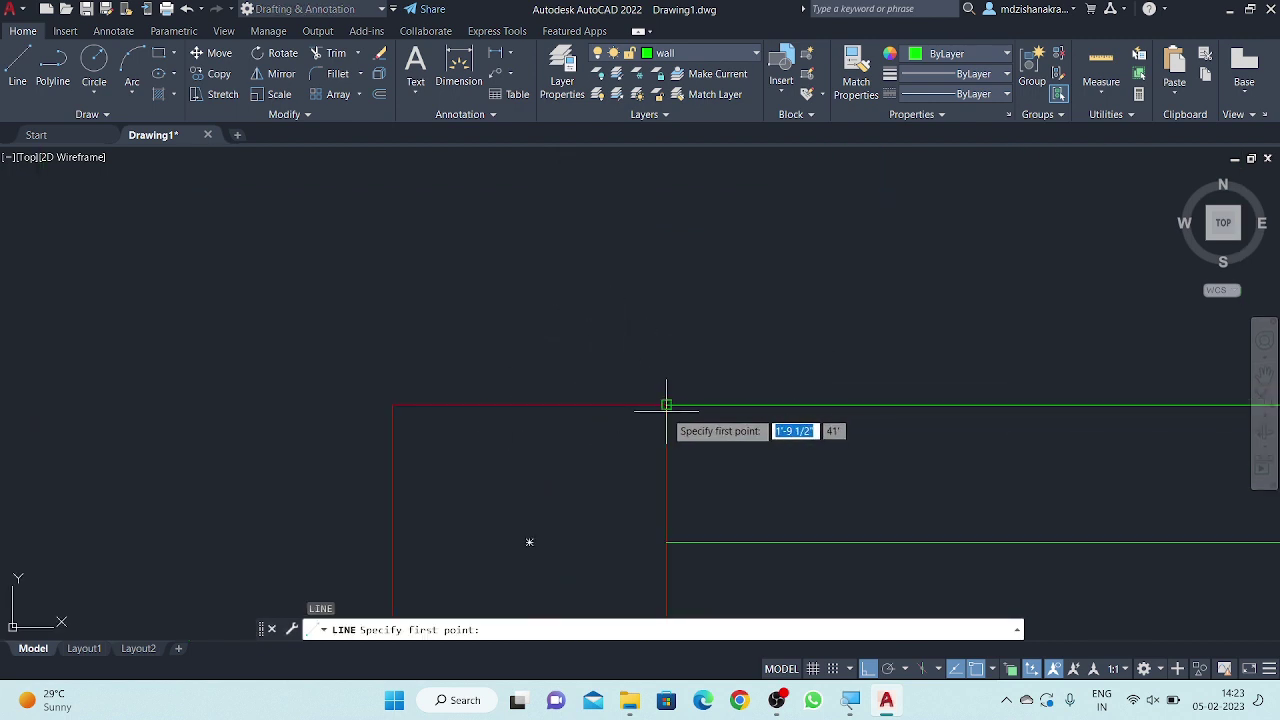
pyautogui.click(666, 405)
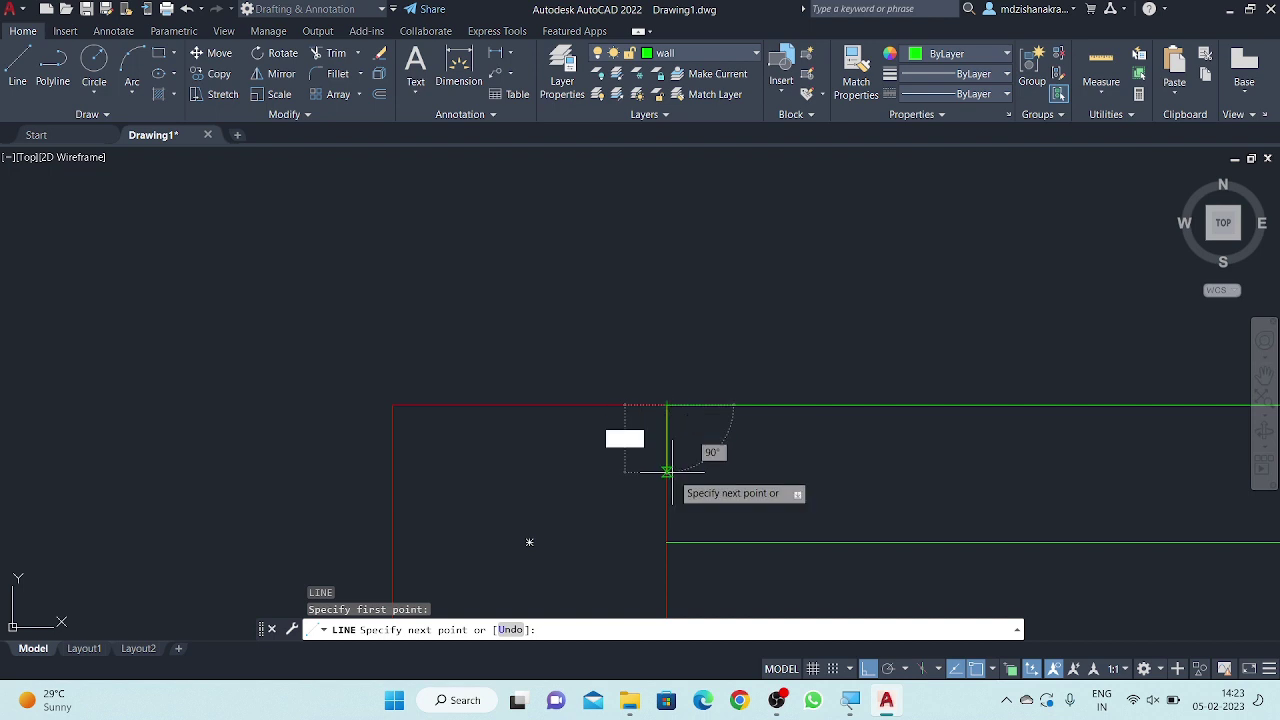
pyautogui.click(666, 542)
pyautogui.press('Escape')
# - Move the new line 3' along the wall from the column's top-right corner
pyautogui.scroll(-2, 634, 266)
pyautogui.moveTo(634, 266); pyautogui.dragTo(613, 276, button='middle')
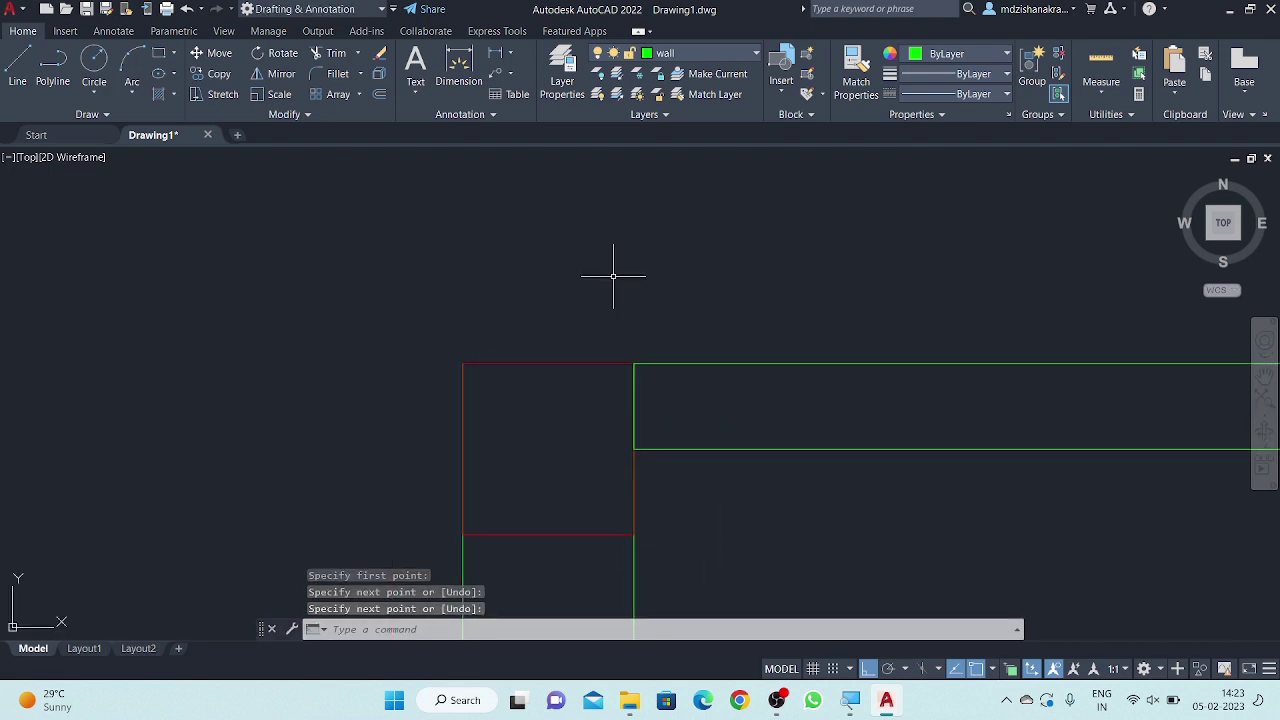
pyautogui.write('m')
pyautogui.press('Return')
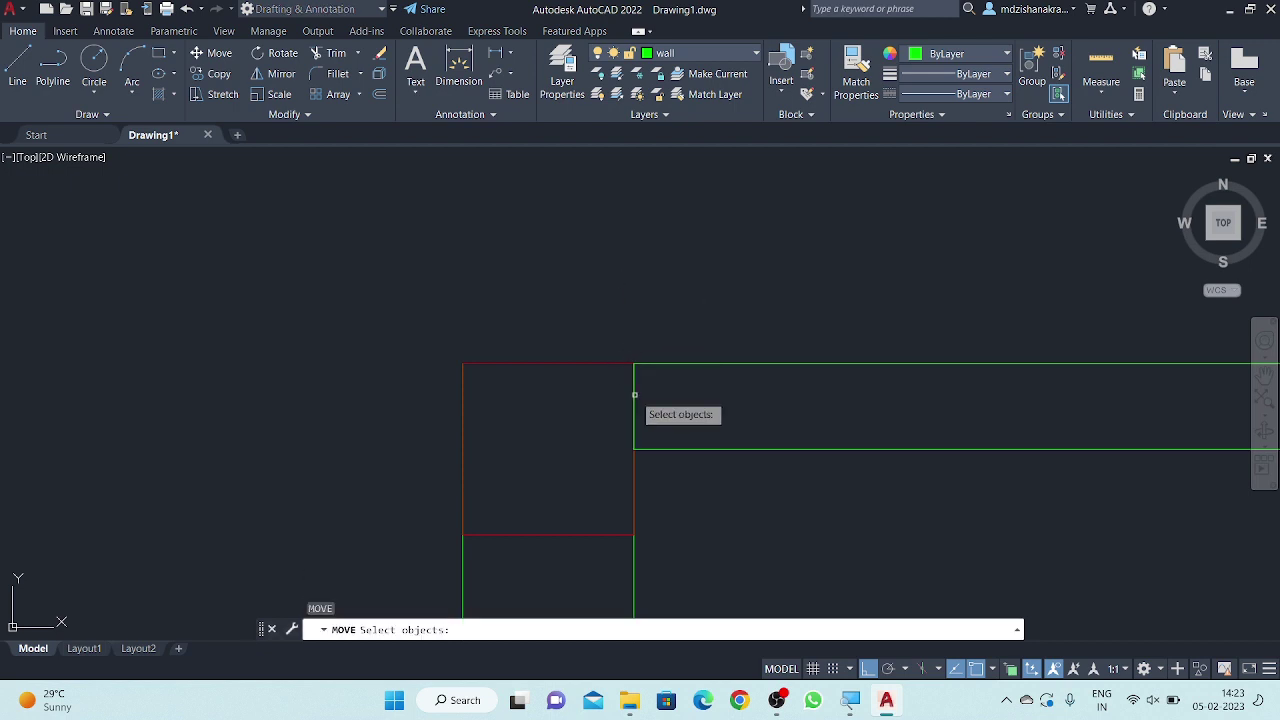
pyautogui.click(634, 395)
pyautogui.press('Return')
pyautogui.click(634, 364)
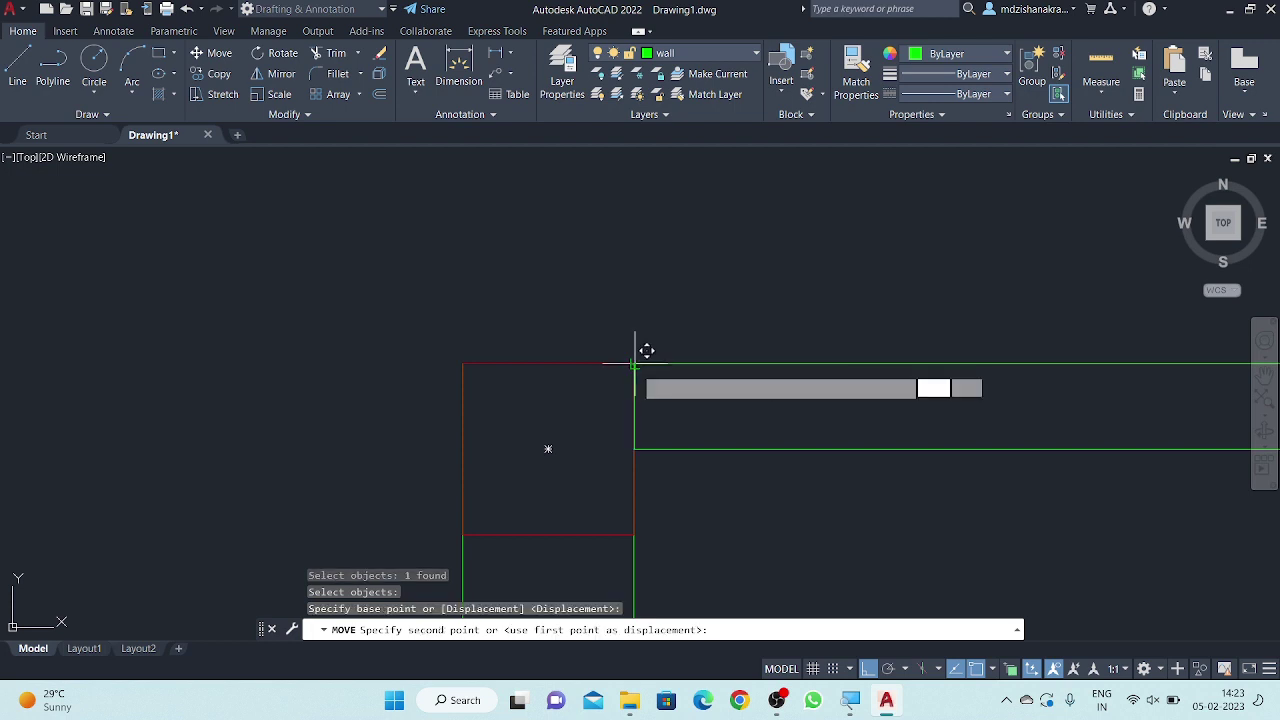
pyautogui.write("3'")
pyautogui.press('Return')
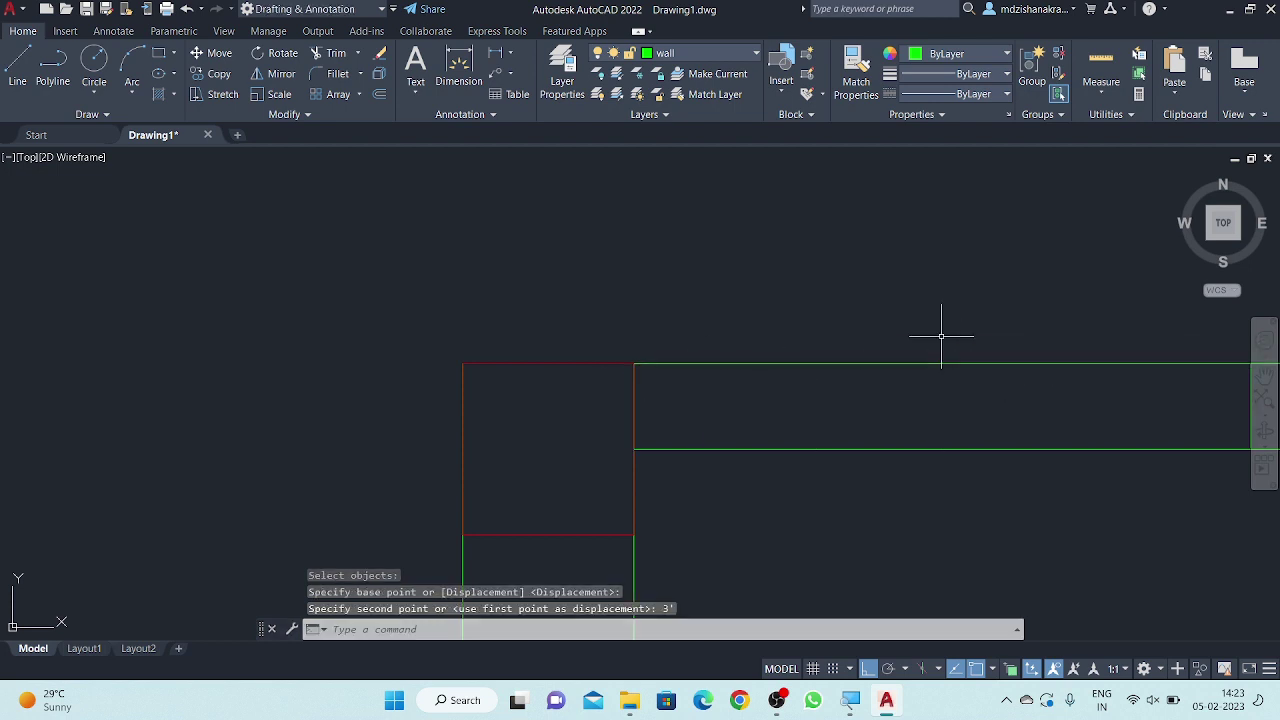
# - Trim the wall segment beside the column to open a 3' gap
pyautogui.scroll(-3, 704, 362)
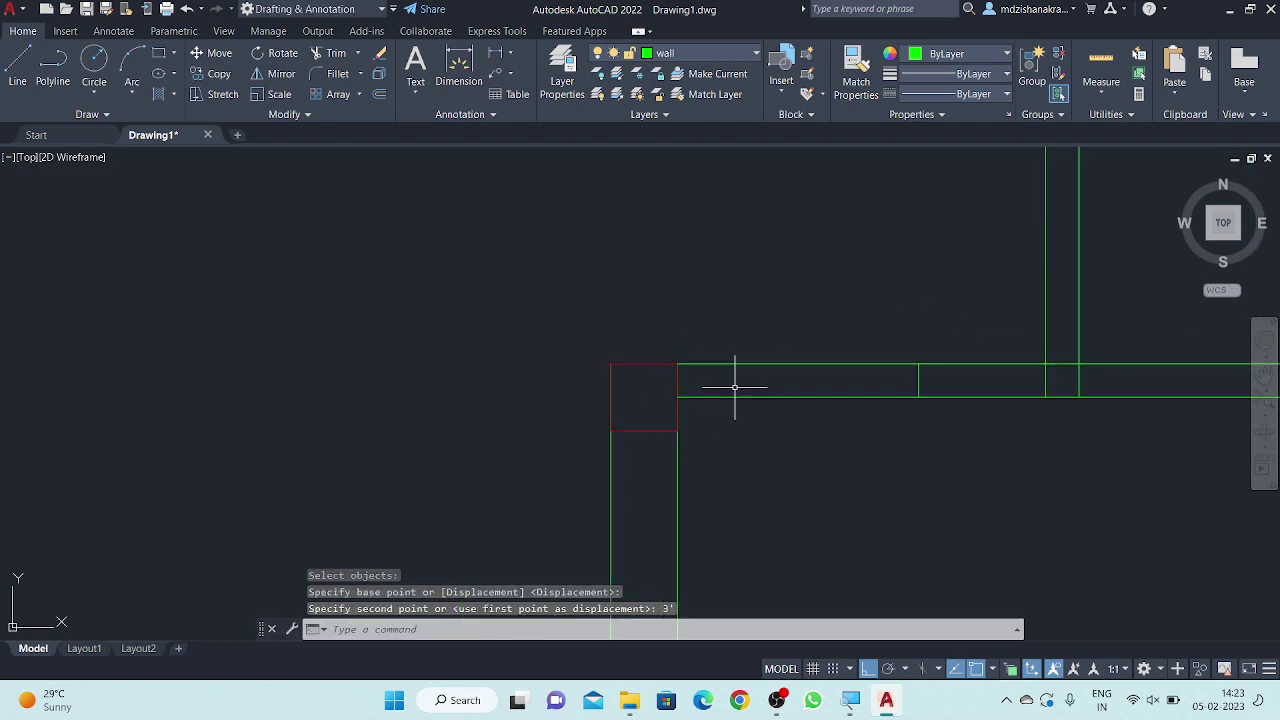
pyautogui.write('TR')
pyautogui.press('Return')
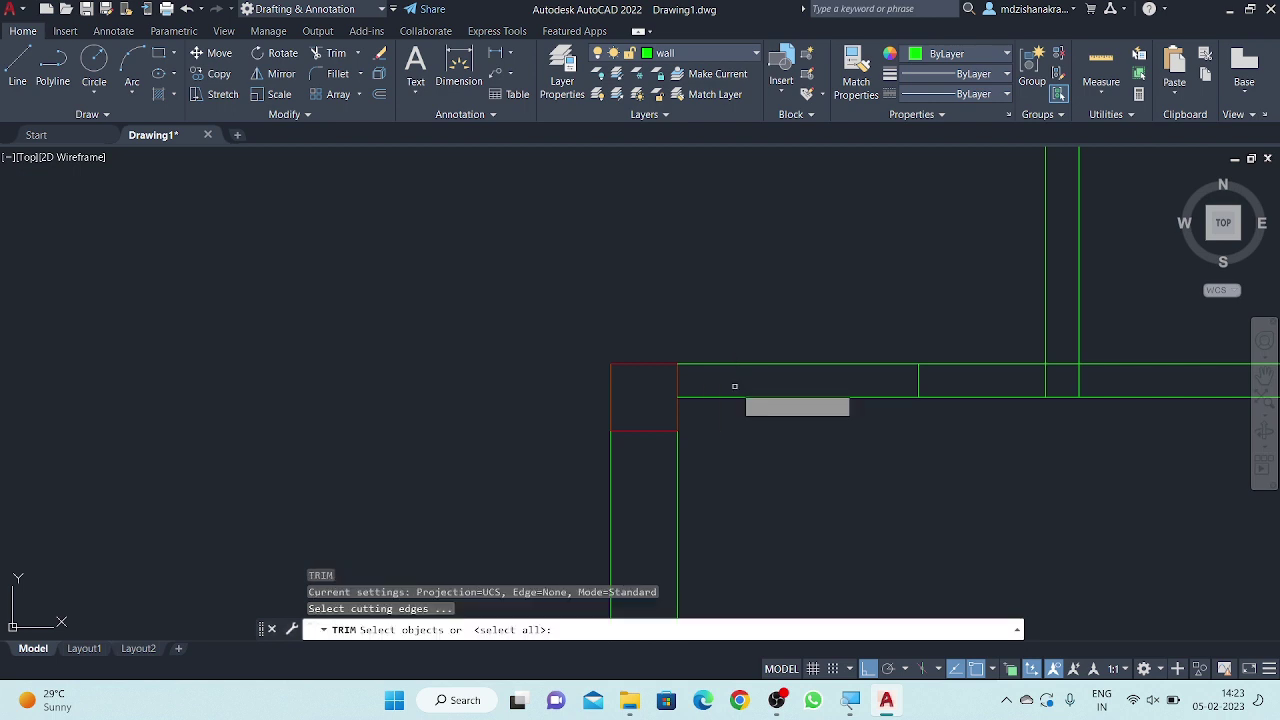
pyautogui.click(761, 328)
pyautogui.click(761, 480)
pyautogui.press('Escape')
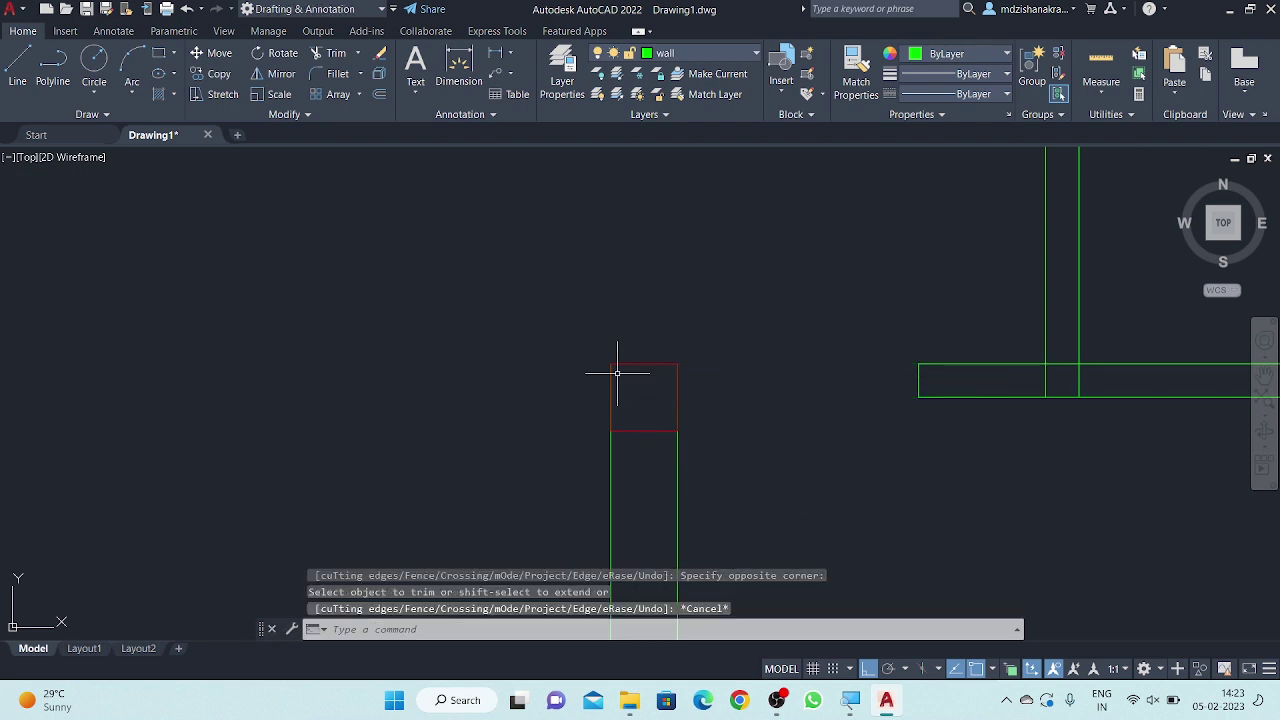
# - Zoom in on the cross-wall junction and start the FILLET command
pyautogui.scroll(-3, 720, 390)
pyautogui.scroll(2, 829, 408)
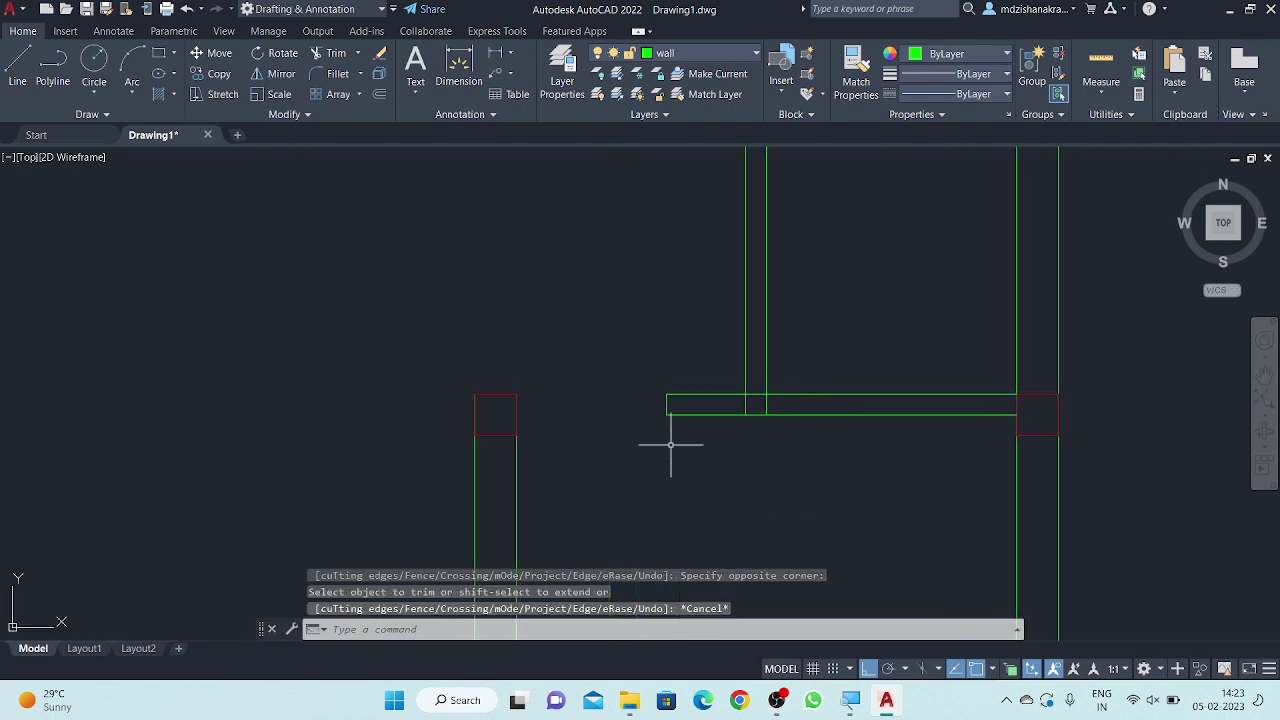
pyautogui.scroll(2, 671, 445)
pyautogui.moveTo(671, 448); pyautogui.dragTo(638, 490, button='middle')
pyautogui.write('f')
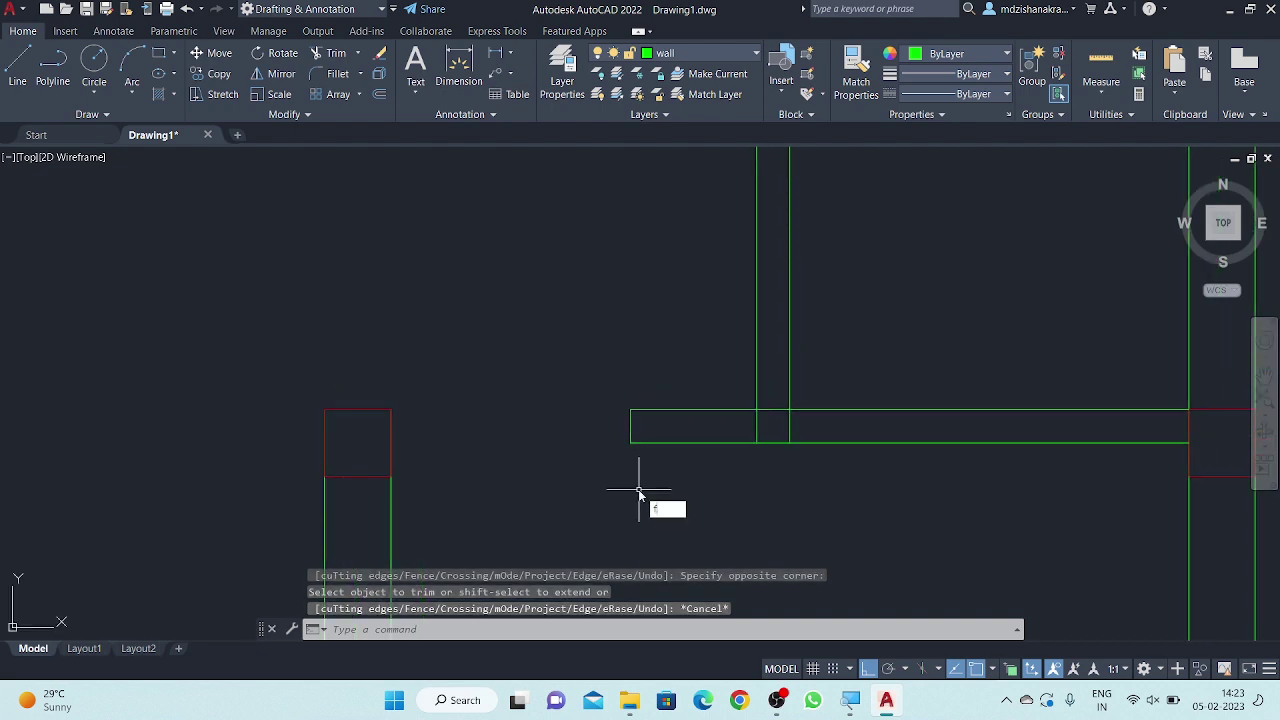
pyautogui.press('Return')
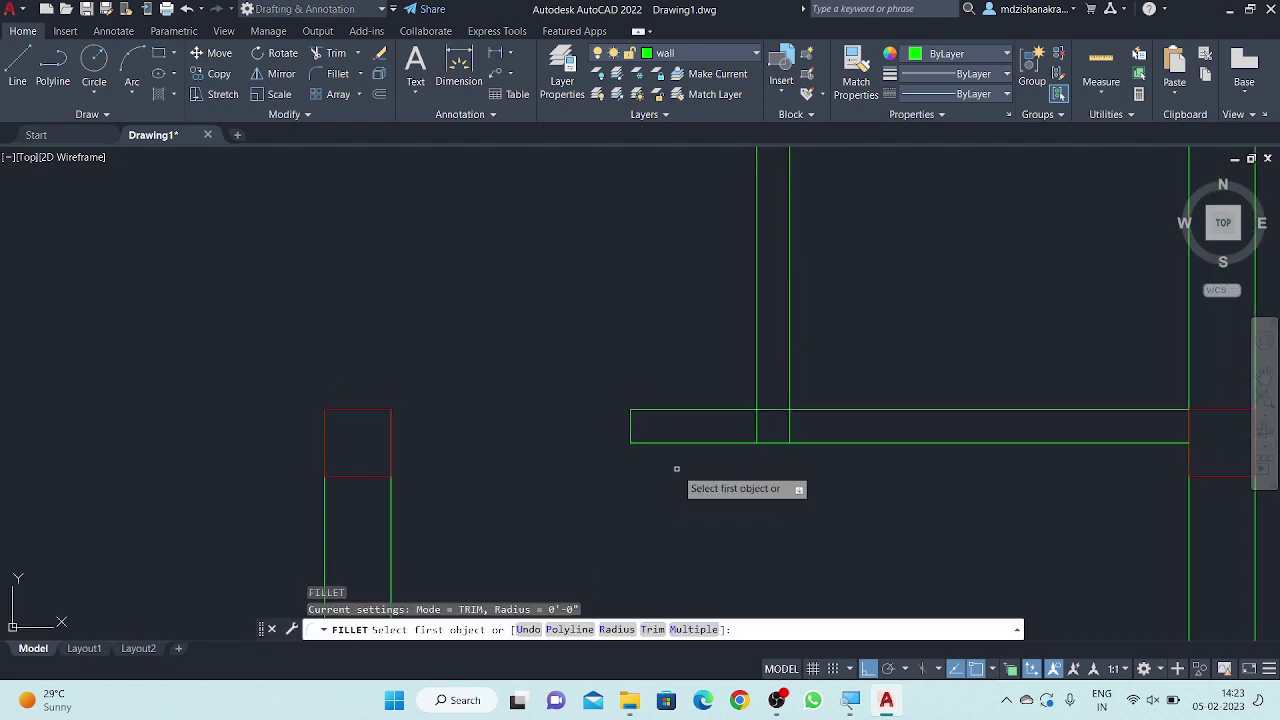
pyautogui.press('Escape')
pyautogui.press('Escape')
pyautogui.press('Escape')
pyautogui.write('F')
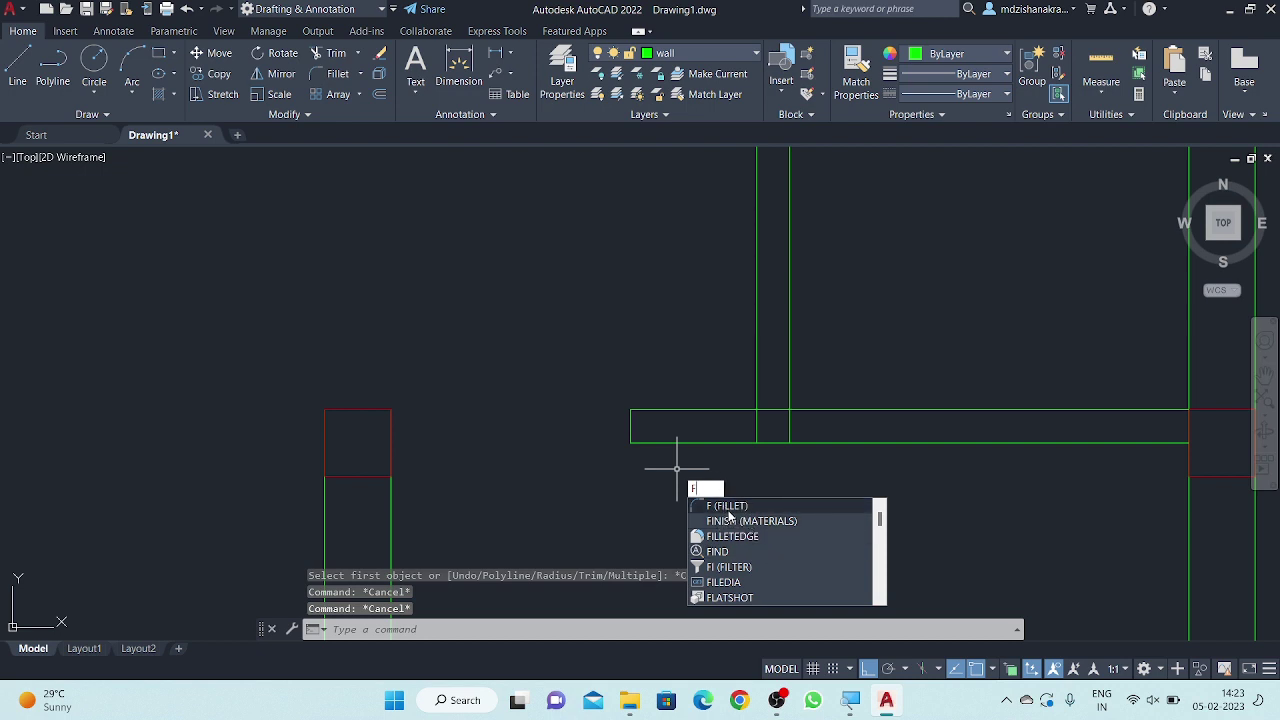
pyautogui.click(727, 508)
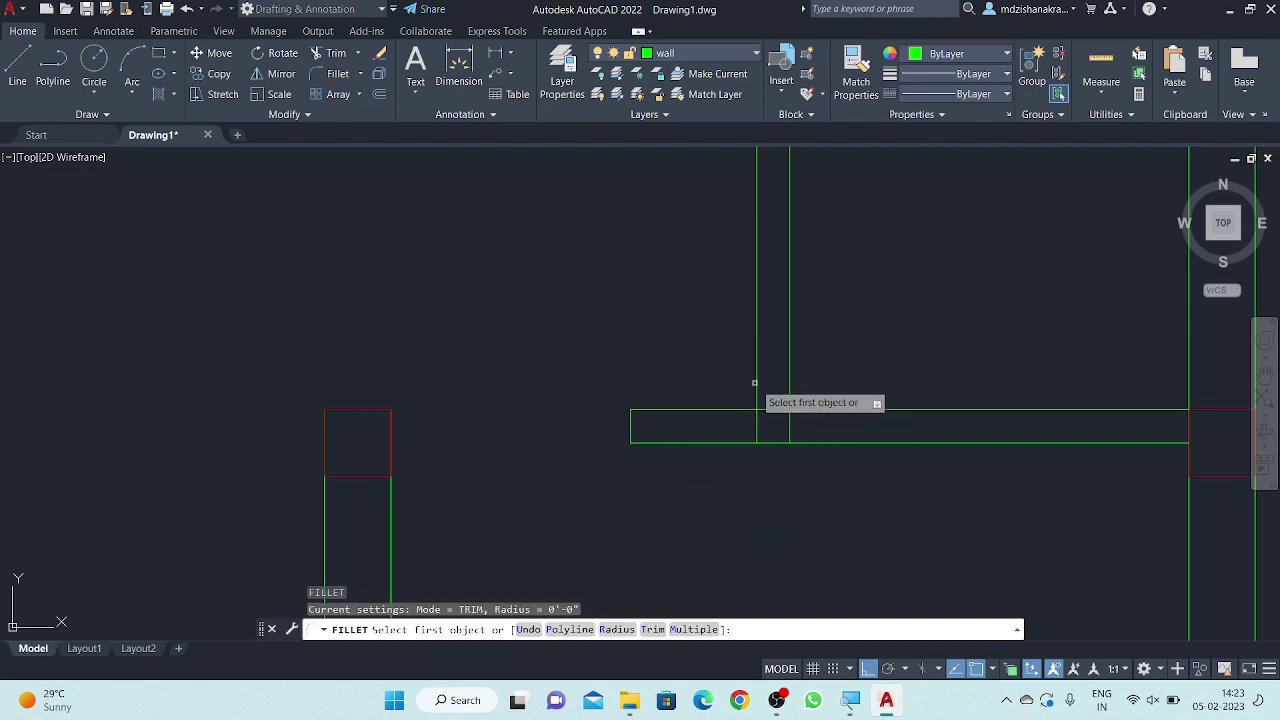
pyautogui.click(757, 384)
pyautogui.click(729, 409)
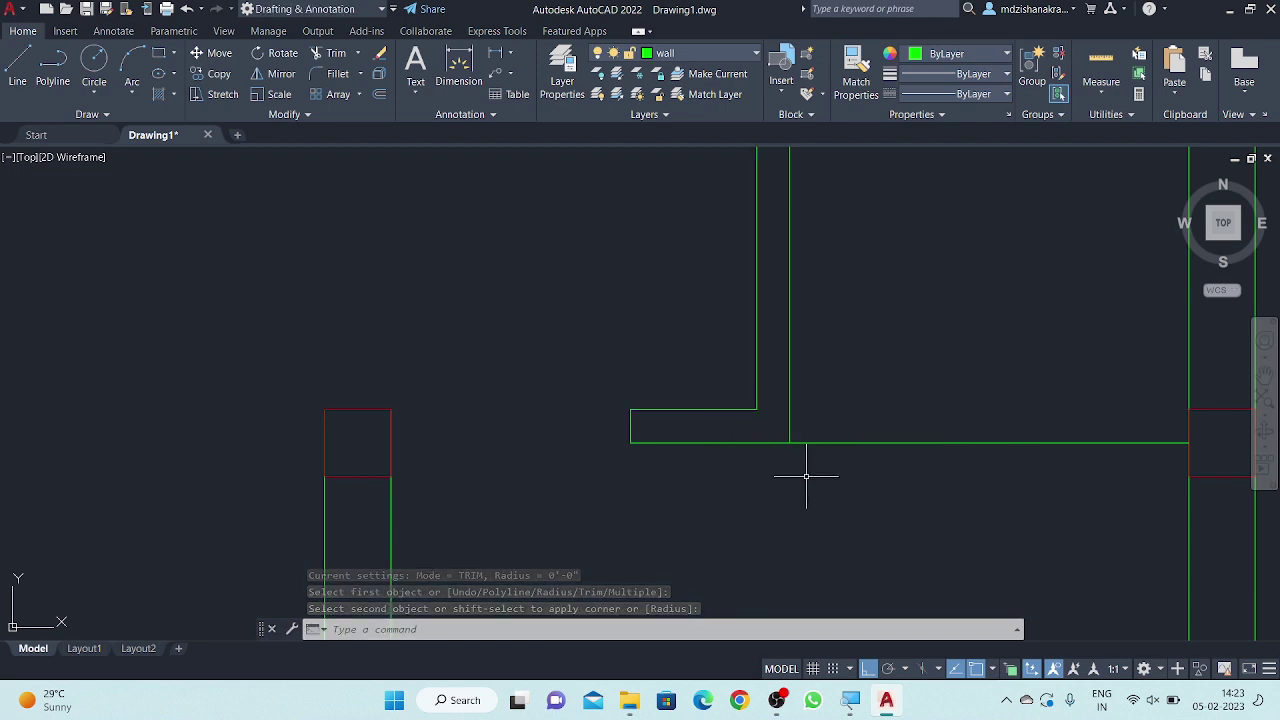
pyautogui.hotkey('ctrl', 'z')
pyautogui.write('TR')
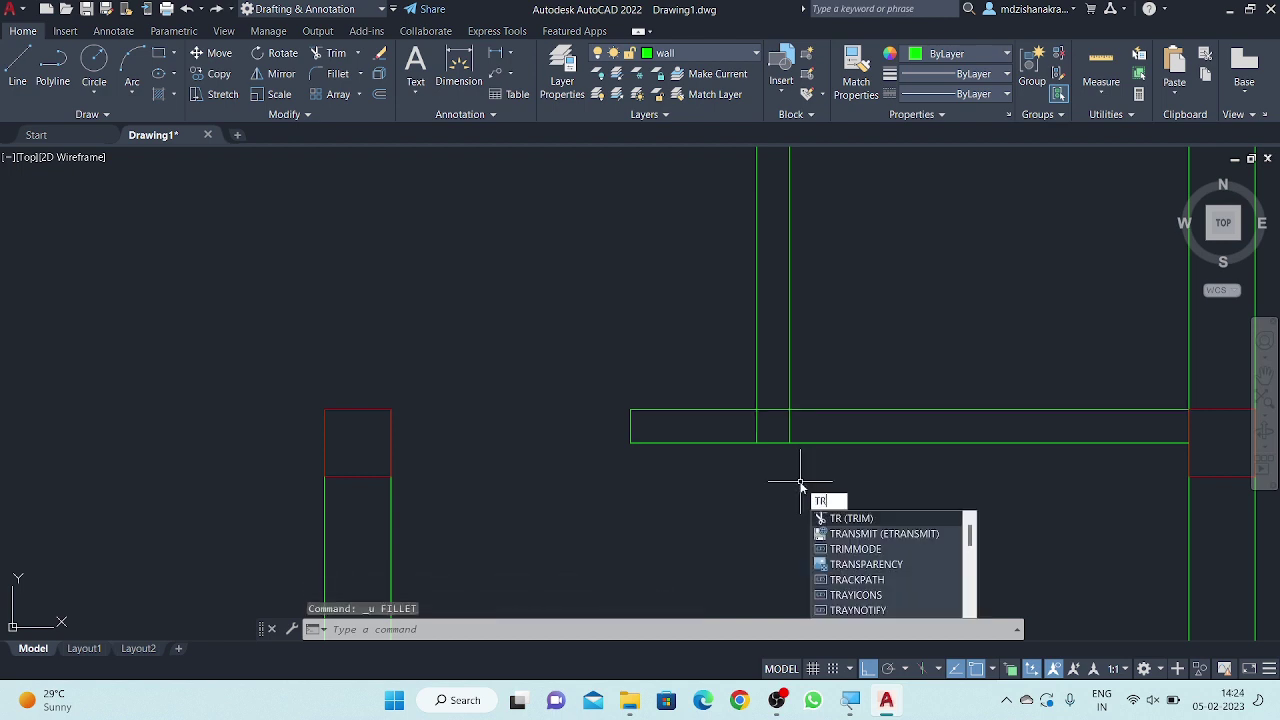
pyautogui.press('Return')
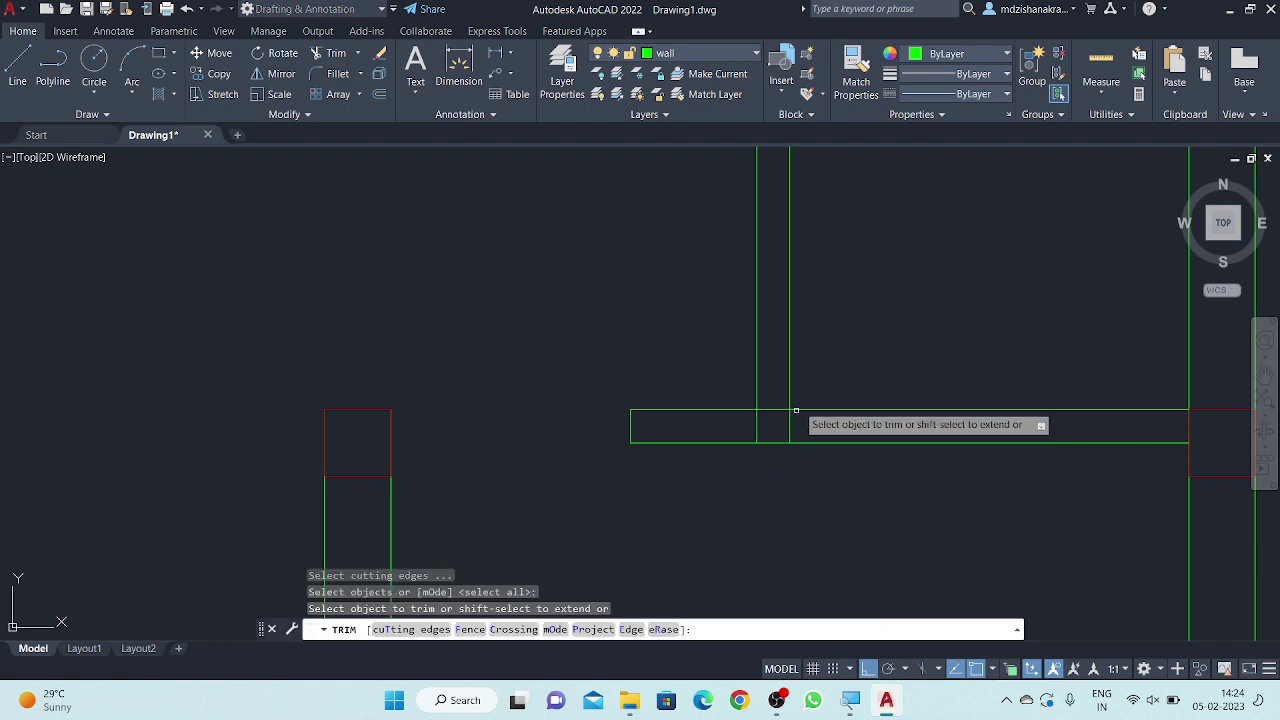
pyautogui.click(810, 372)
pyautogui.click(811, 372)
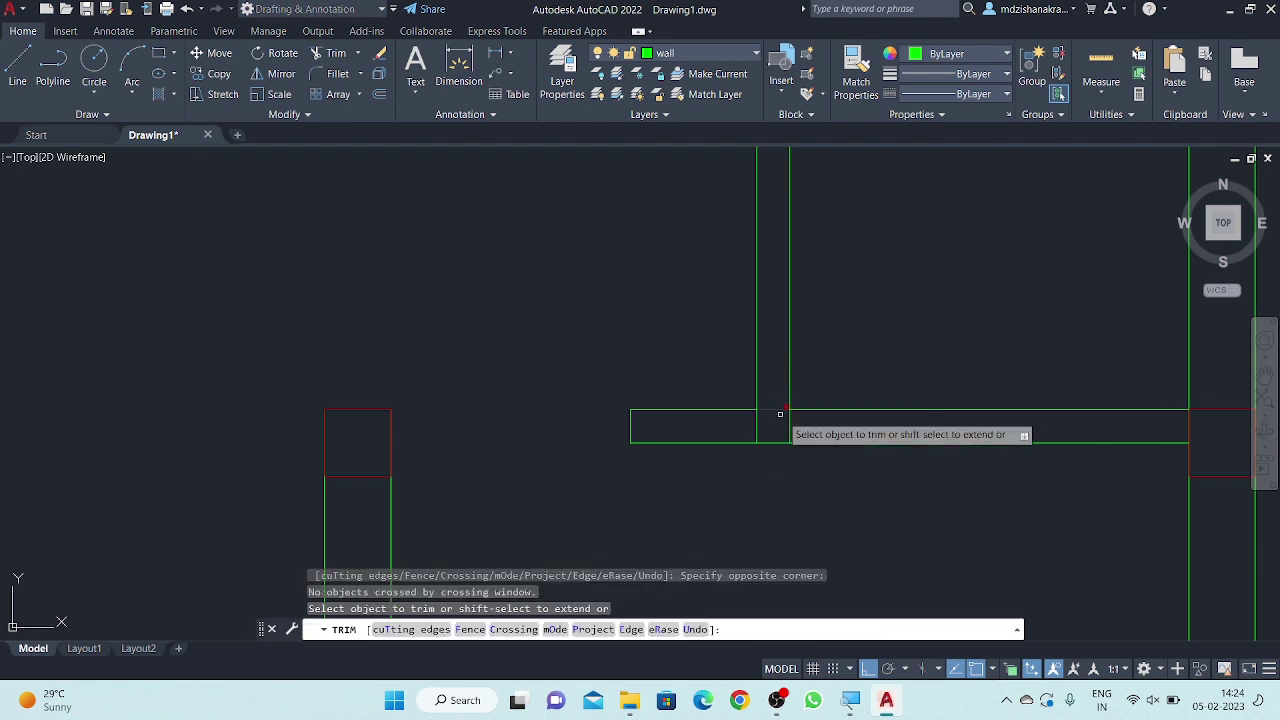
pyautogui.click(804, 432)
pyautogui.press('Return')
pyautogui.click(771, 410)
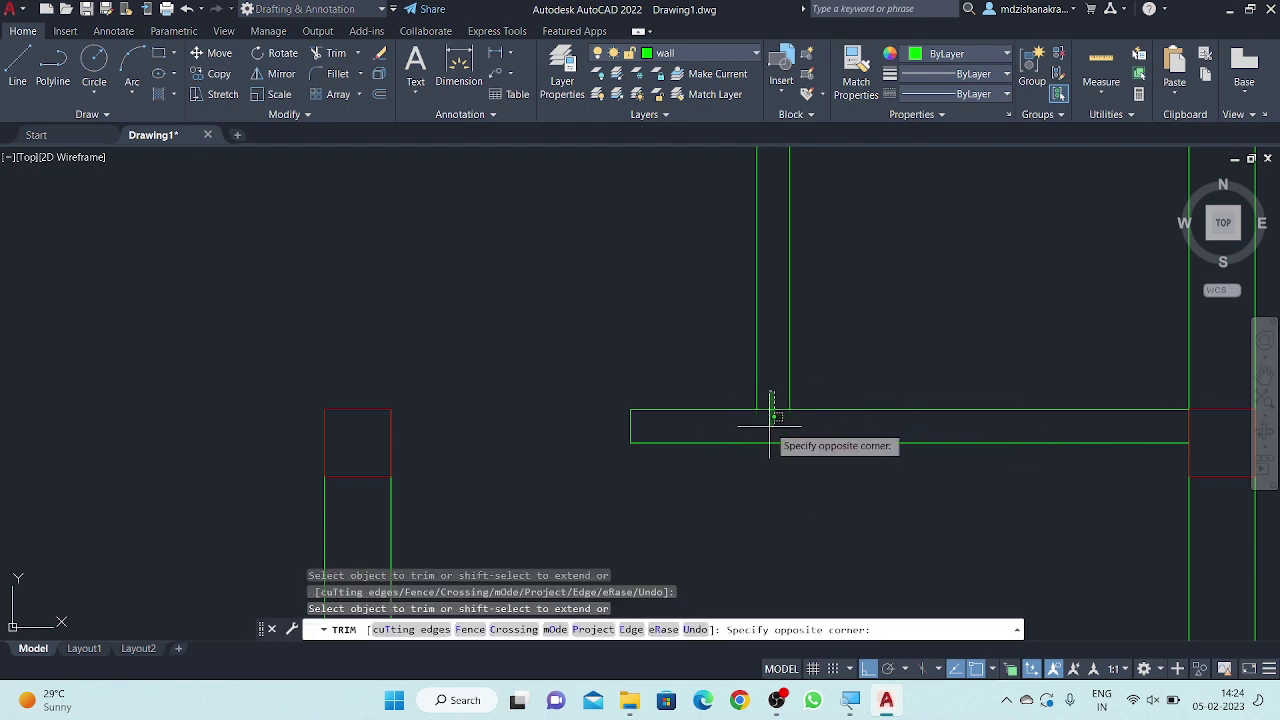
pyautogui.press('Escape')
pyautogui.scroll(-3, 718, 393)
# - Draw a short line across the wall thickness at the corner beside the left column
pyautogui.scroll(-2, 756, 444)
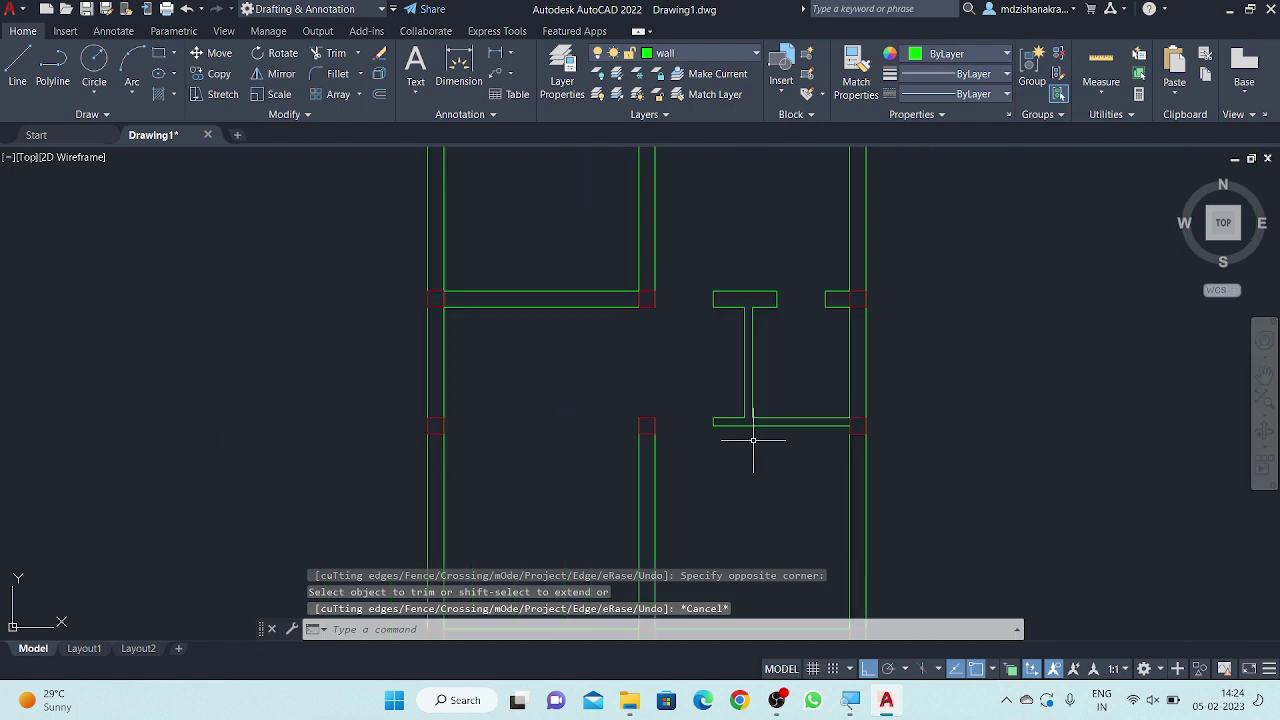
pyautogui.moveTo(762, 447); pyautogui.dragTo(856, 474, button='middle')
pyautogui.moveTo(740, 376)
pyautogui.mouseDown(button='middle')
pyautogui.moveTo(786, 417)
pyautogui.moveTo(743, 400)
pyautogui.mouseUp(button='middle')
pyautogui.scroll(3, 580, 377)
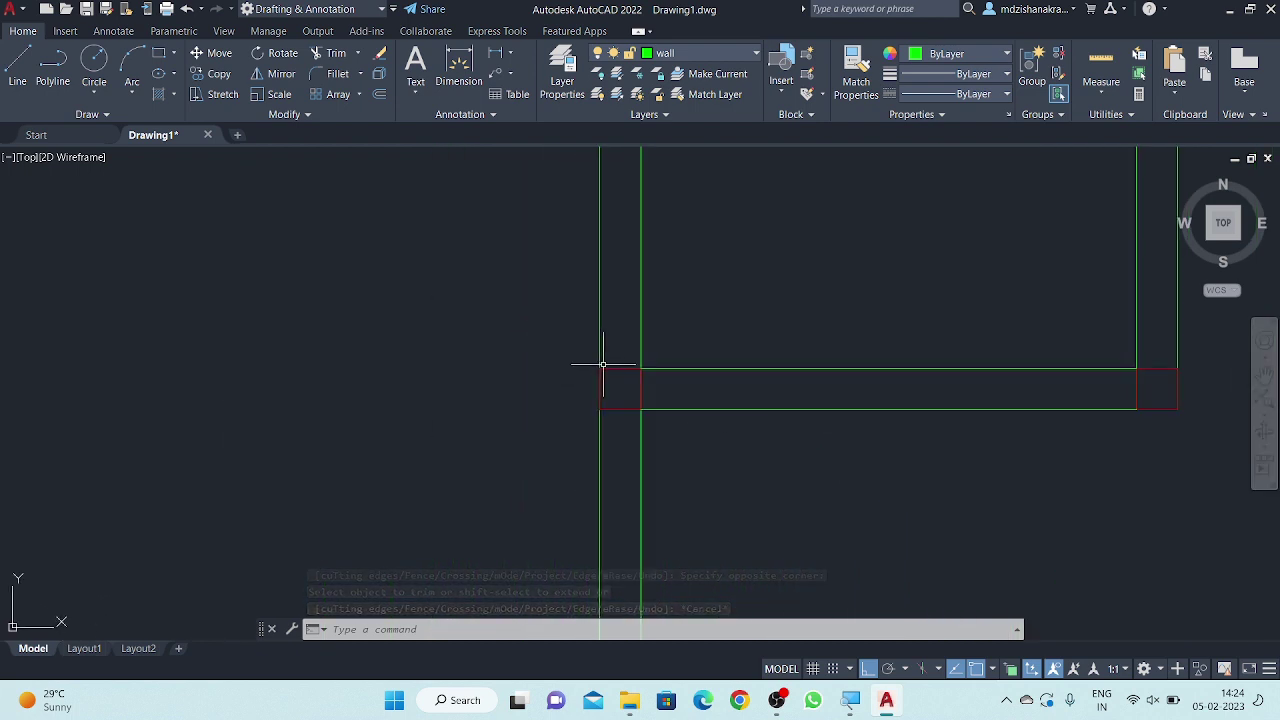
pyautogui.scroll(2, 600, 365)
pyautogui.scroll(-3, 557, 365)
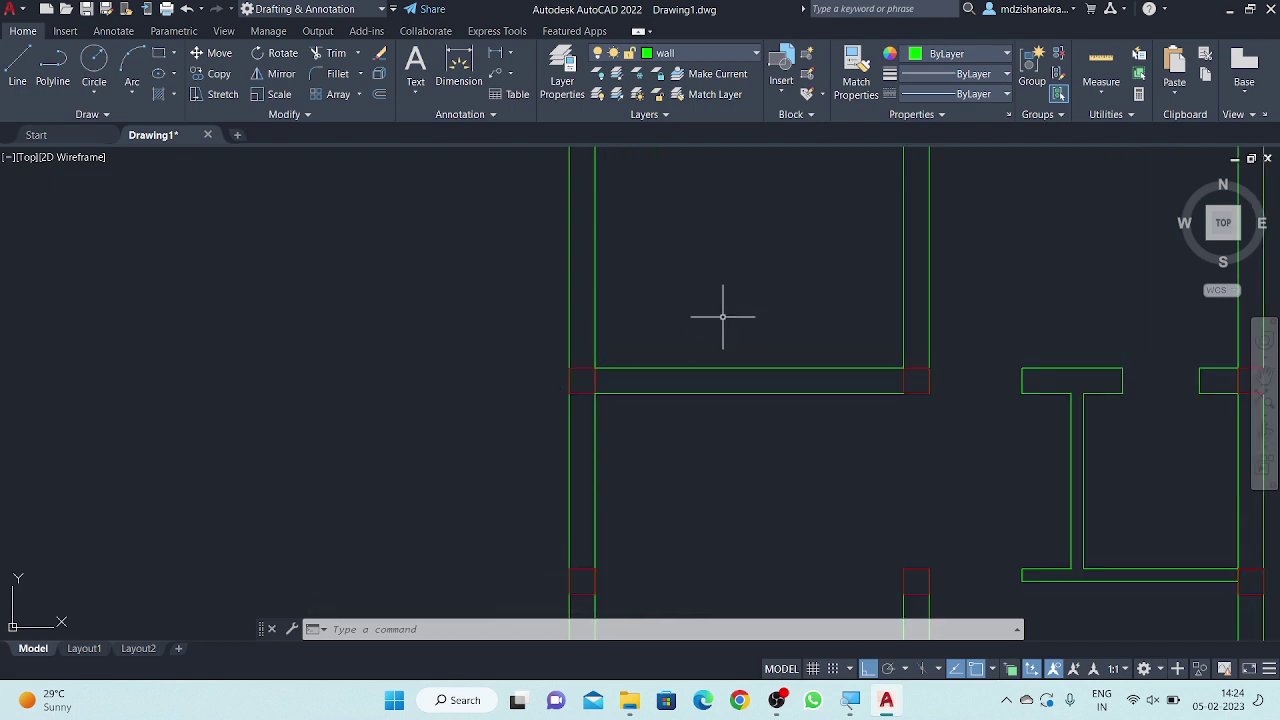
pyautogui.press('l')
pyautogui.press('Return')
pyautogui.click(583, 380)
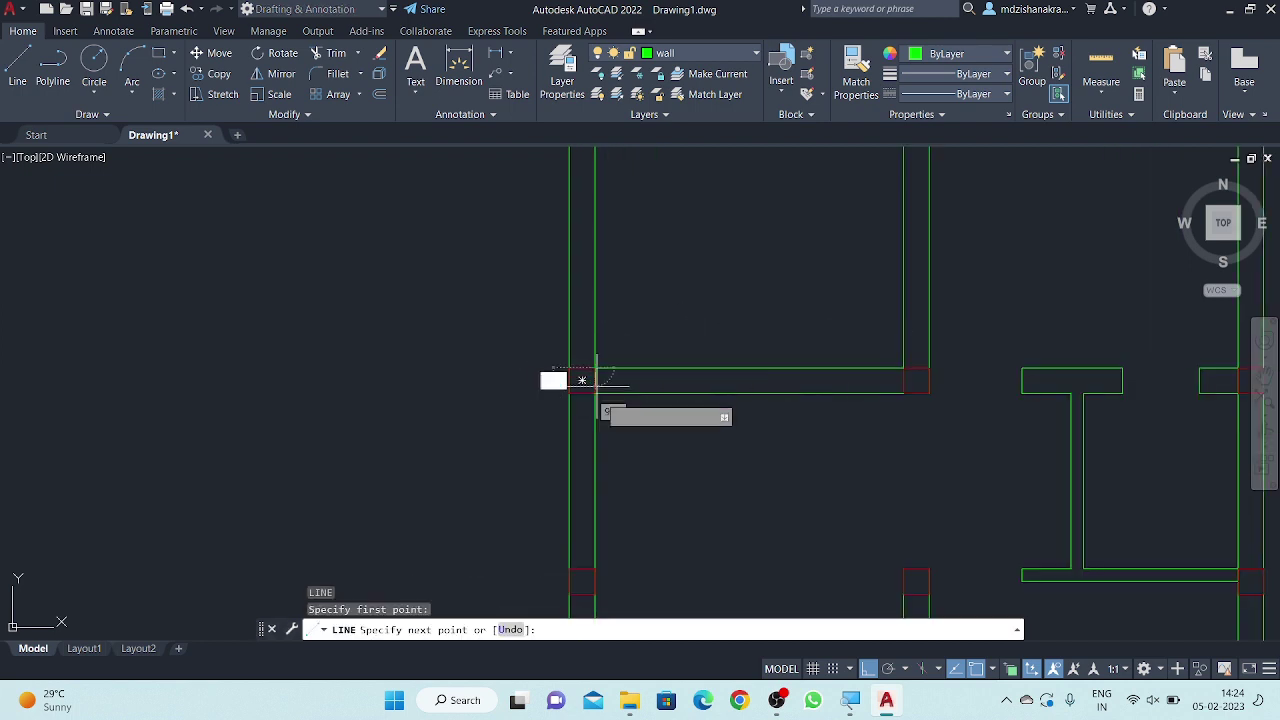
pyautogui.click(583, 373)
pyautogui.press('Escape')
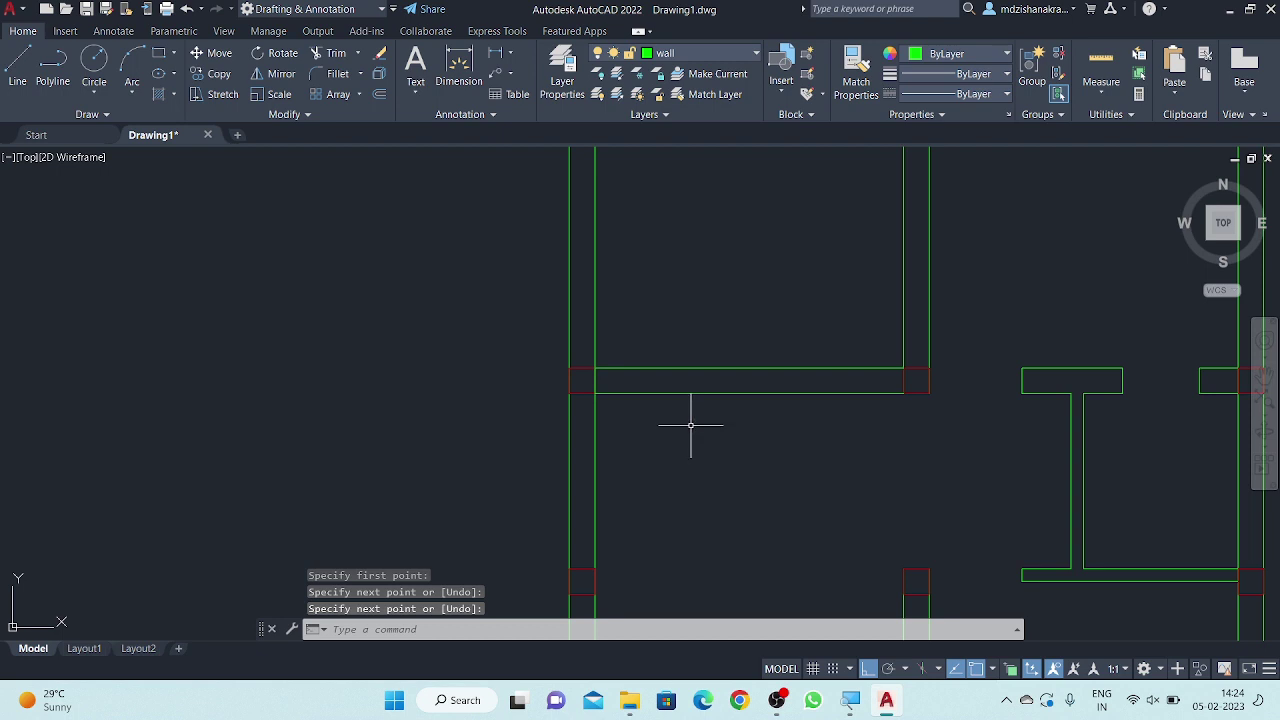
# - Move the short line 3' along the wall from the wall corner
pyautogui.press('m')
pyautogui.press('Return')
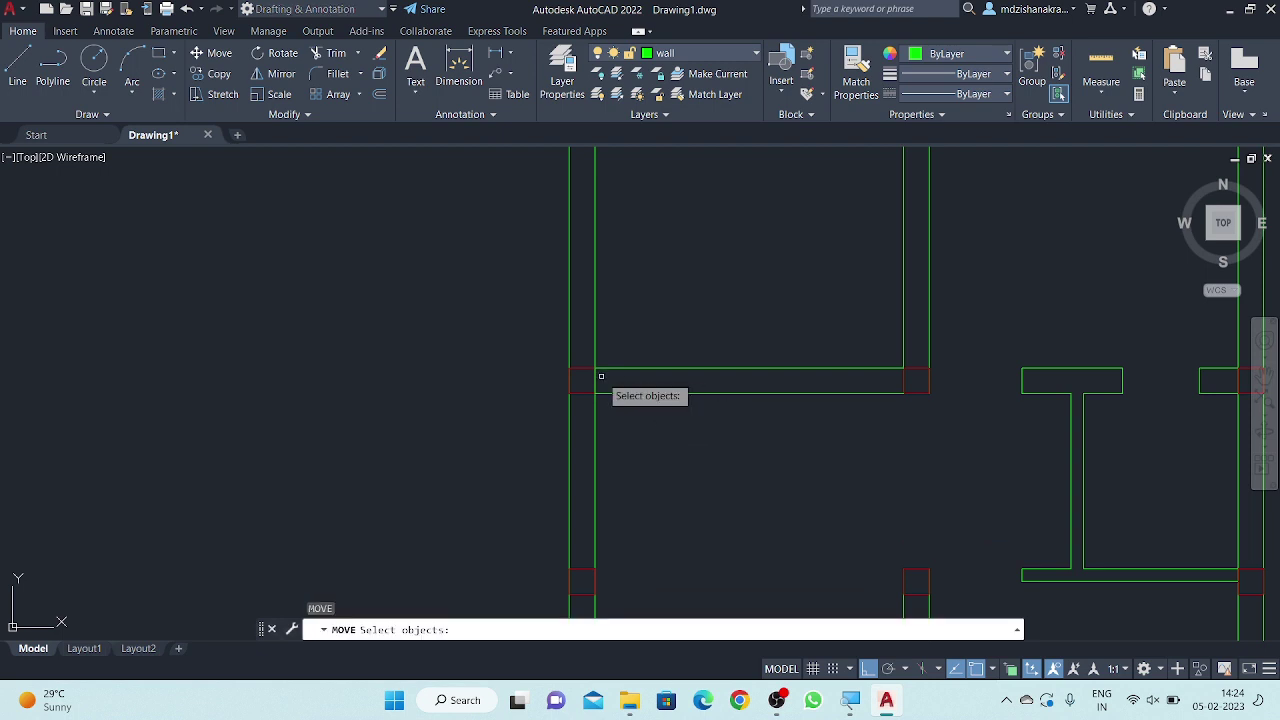
pyautogui.click(597, 377)
pyautogui.press('Return')
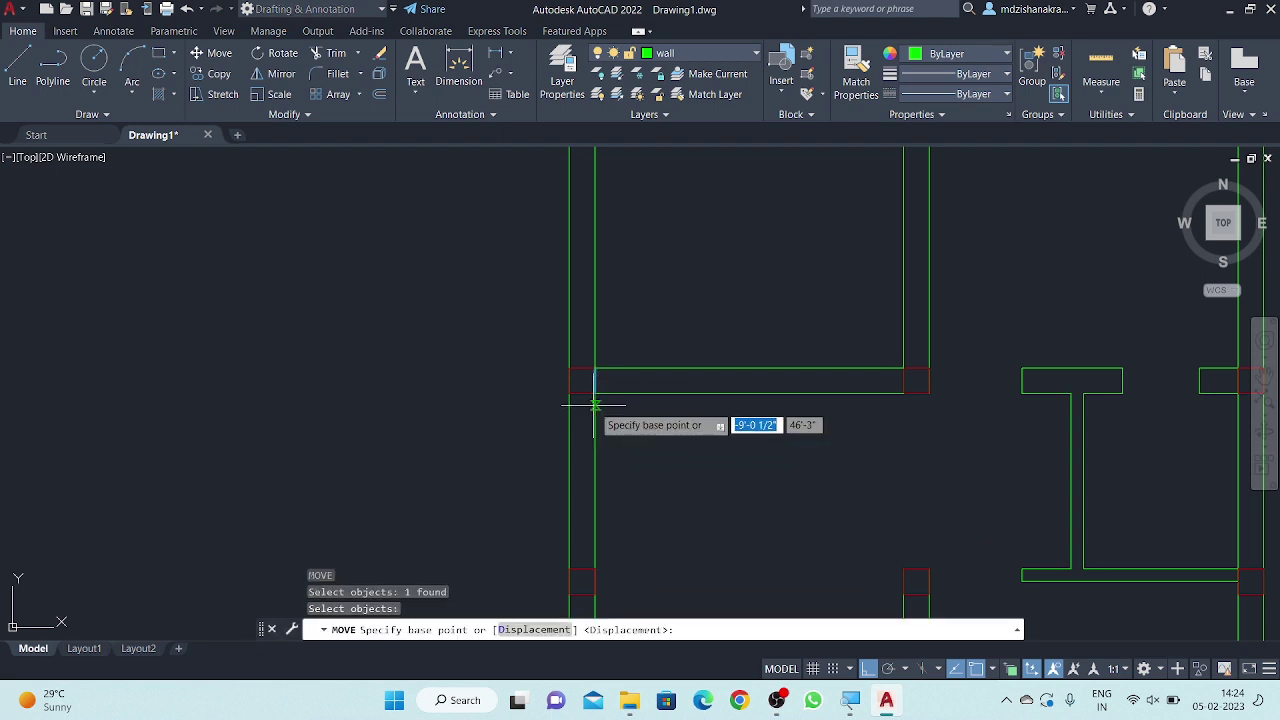
pyautogui.click(582, 380)
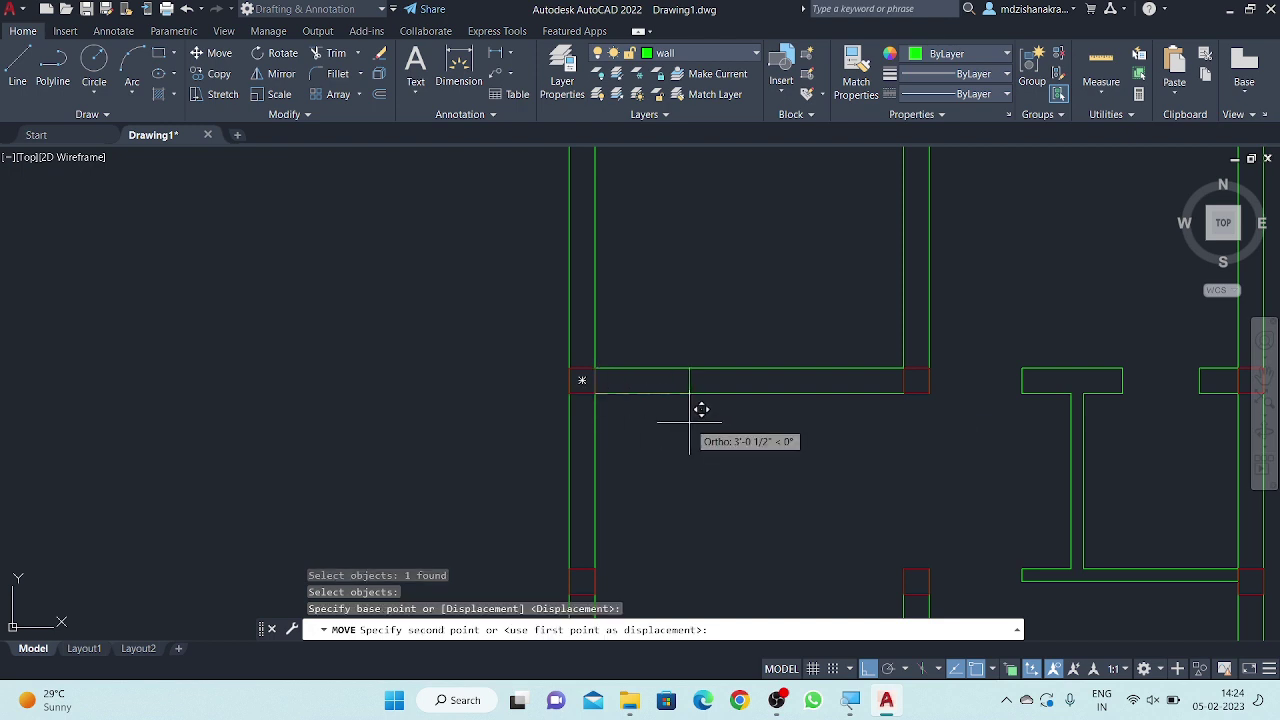
pyautogui.write("3'")
pyautogui.press('Return')
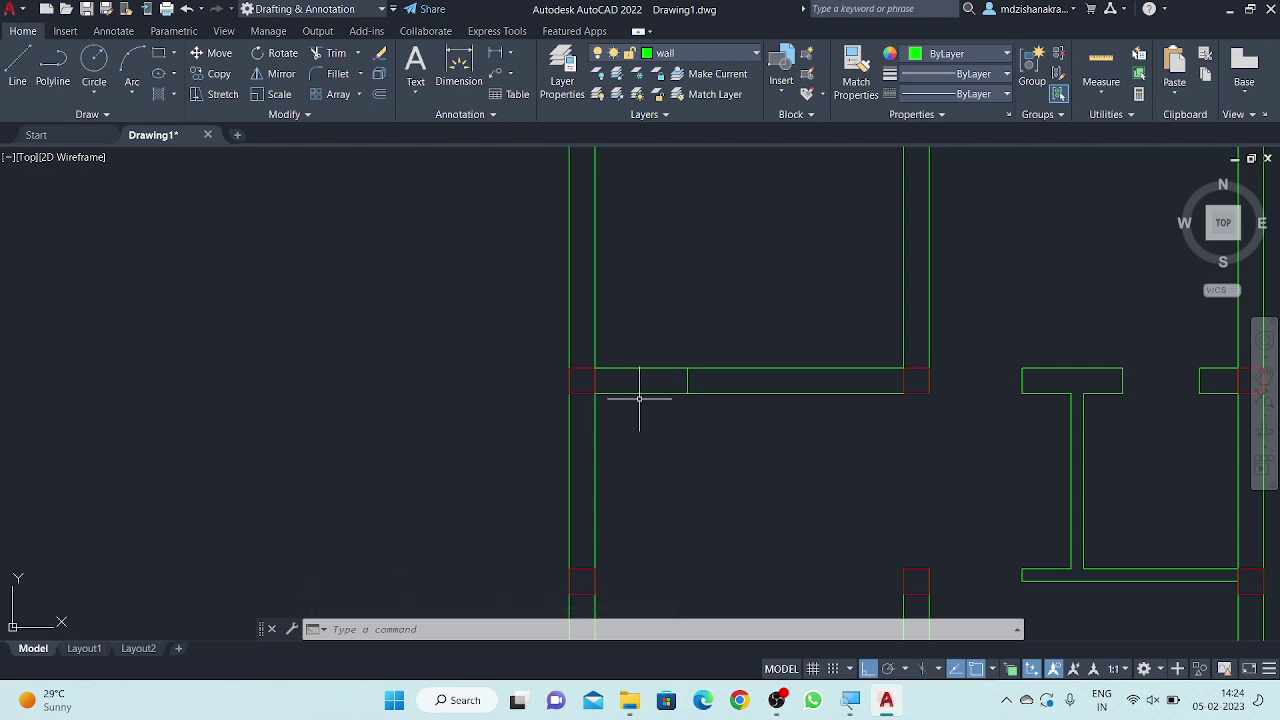
# - Trim out the wall piece between the column and the moved line for the door
pyautogui.scroll(-2, 713, 339)
pyautogui.scroll(-4, 743, 451)
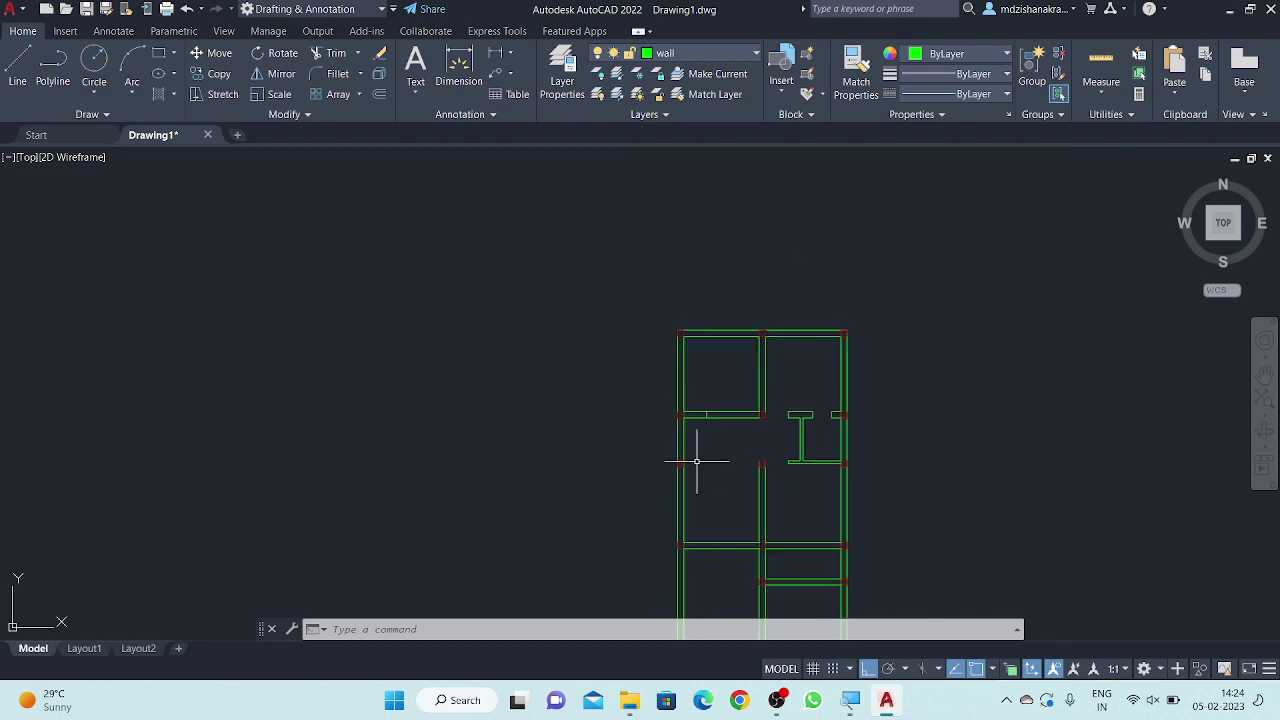
pyautogui.moveTo(695, 489); pyautogui.dragTo(619, 409, button='middle')
pyautogui.scroll(6, 615, 321)
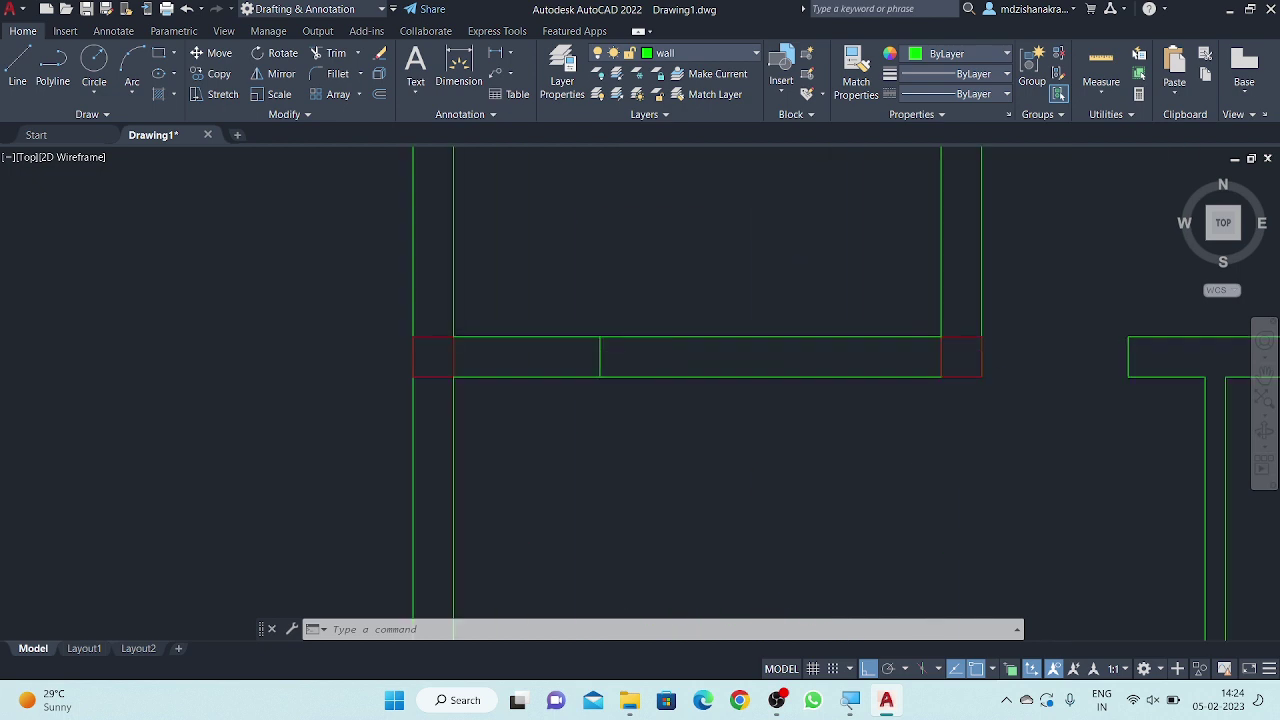
pyautogui.scroll(4, 586, 363)
pyautogui.moveTo(586, 363); pyautogui.dragTo(687, 390, button='middle')
pyautogui.moveTo(567, 380); pyautogui.dragTo(667, 386, button='middle')
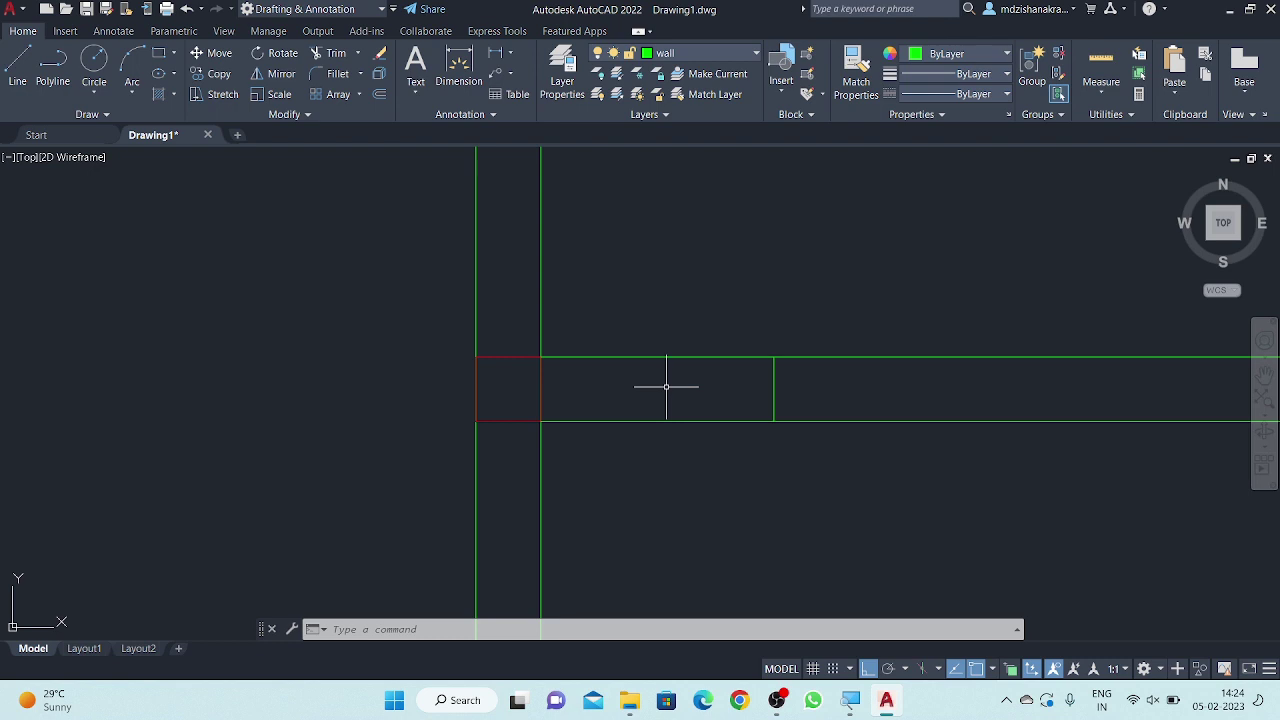
pyautogui.write('TR')
pyautogui.press('Return')
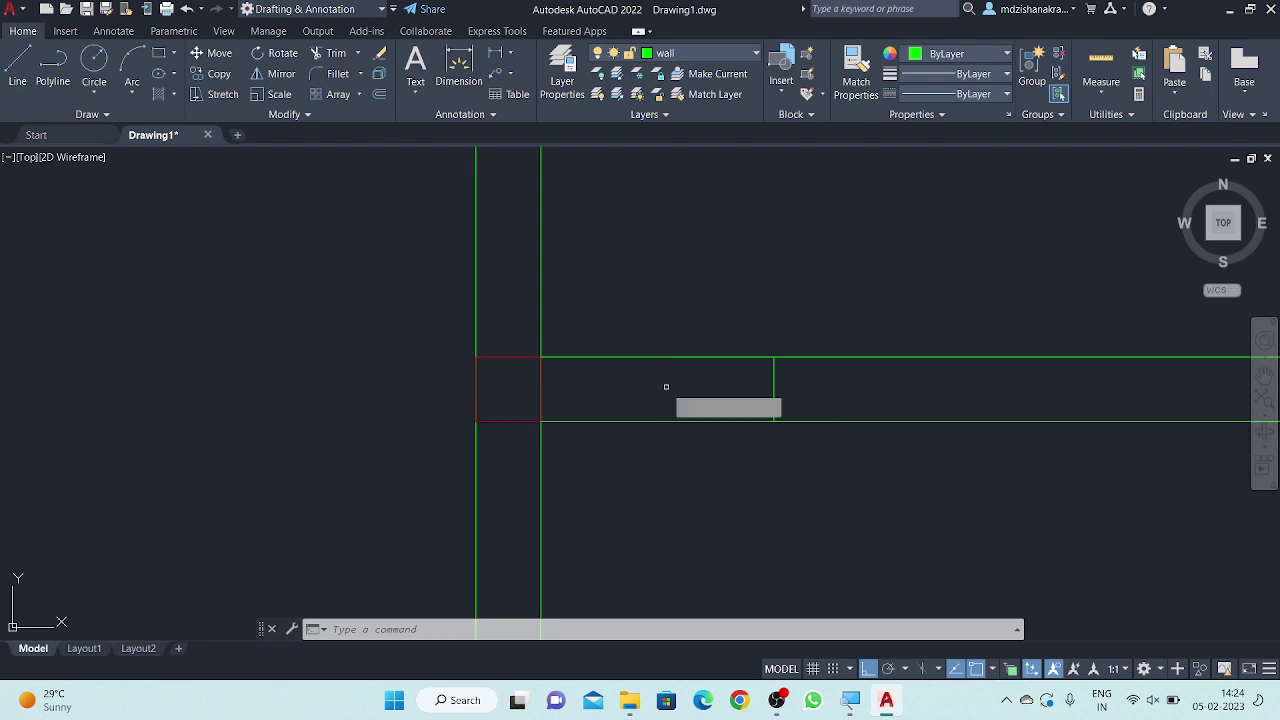
pyautogui.click(660, 284)
pyautogui.click(631, 518)
pyautogui.press('Escape')
pyautogui.scroll(-3, 577, 323)
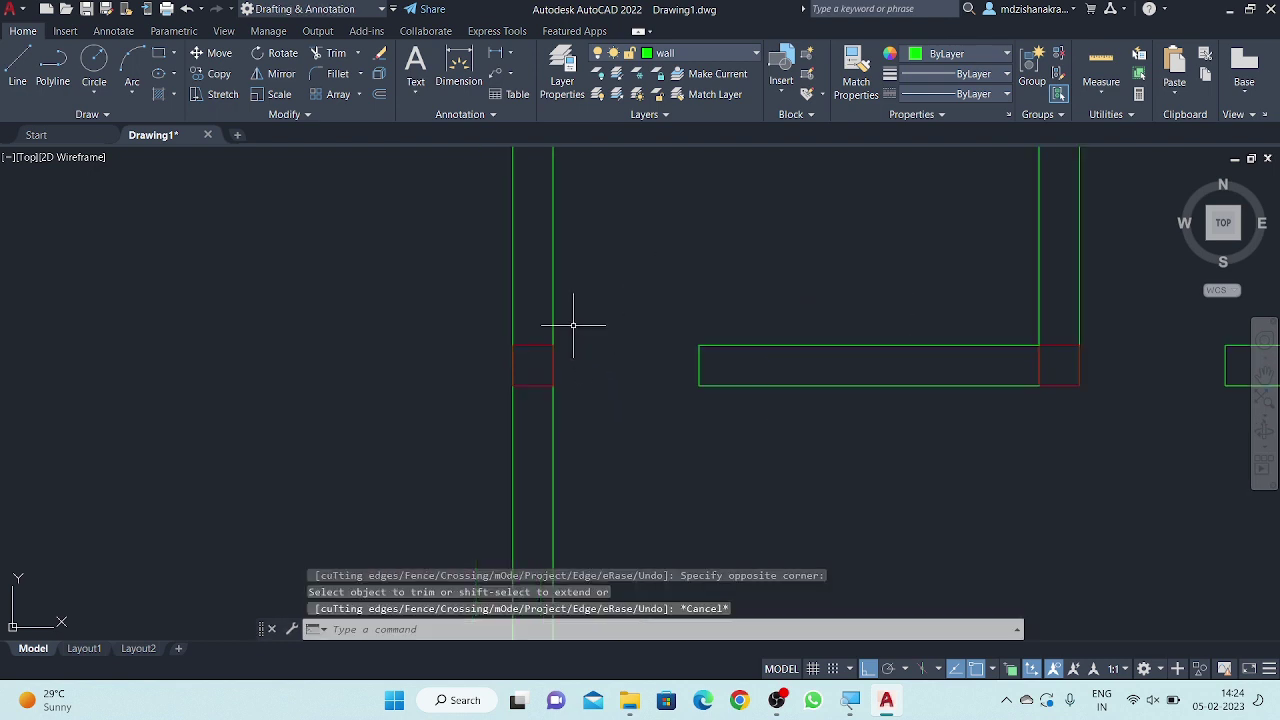
pyautogui.scroll(-3, 573, 350)
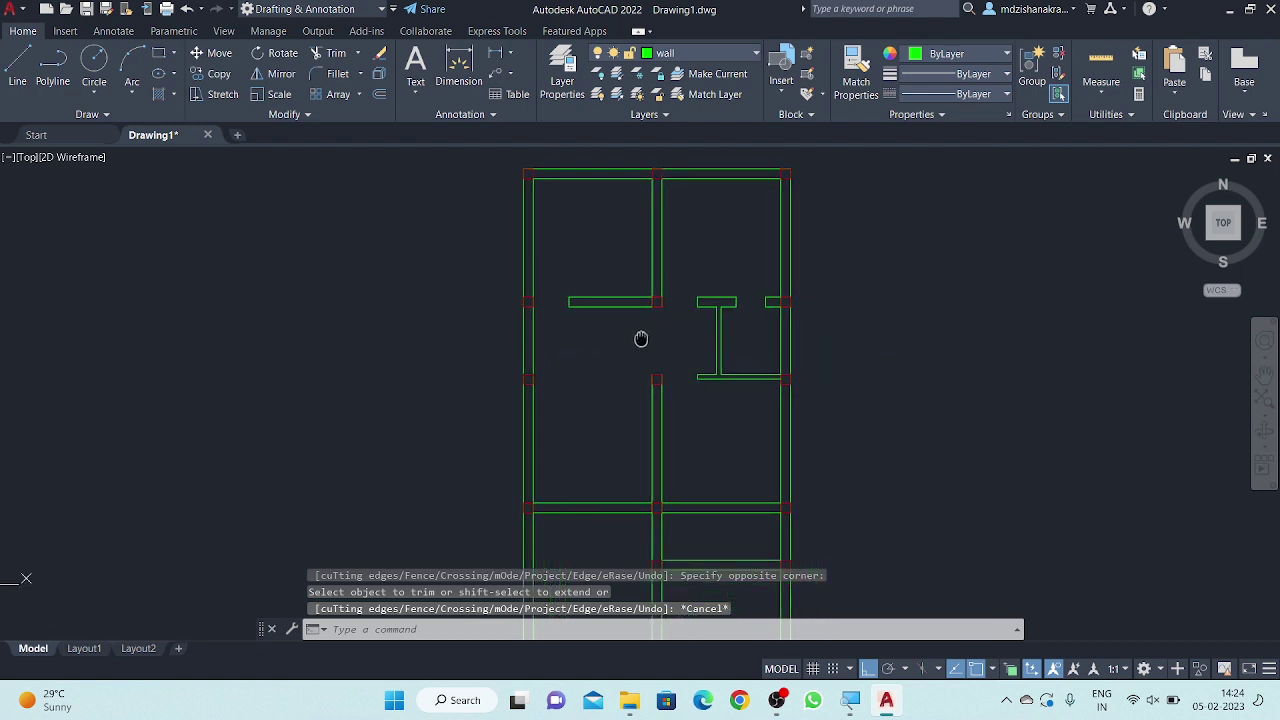
# - Draw a vertical jamb line along the red column's right edge
pyautogui.moveTo(677, 381); pyautogui.dragTo(628, 318, button='middle')
pyautogui.moveTo(663, 457); pyautogui.dragTo(666, 337, button='middle')
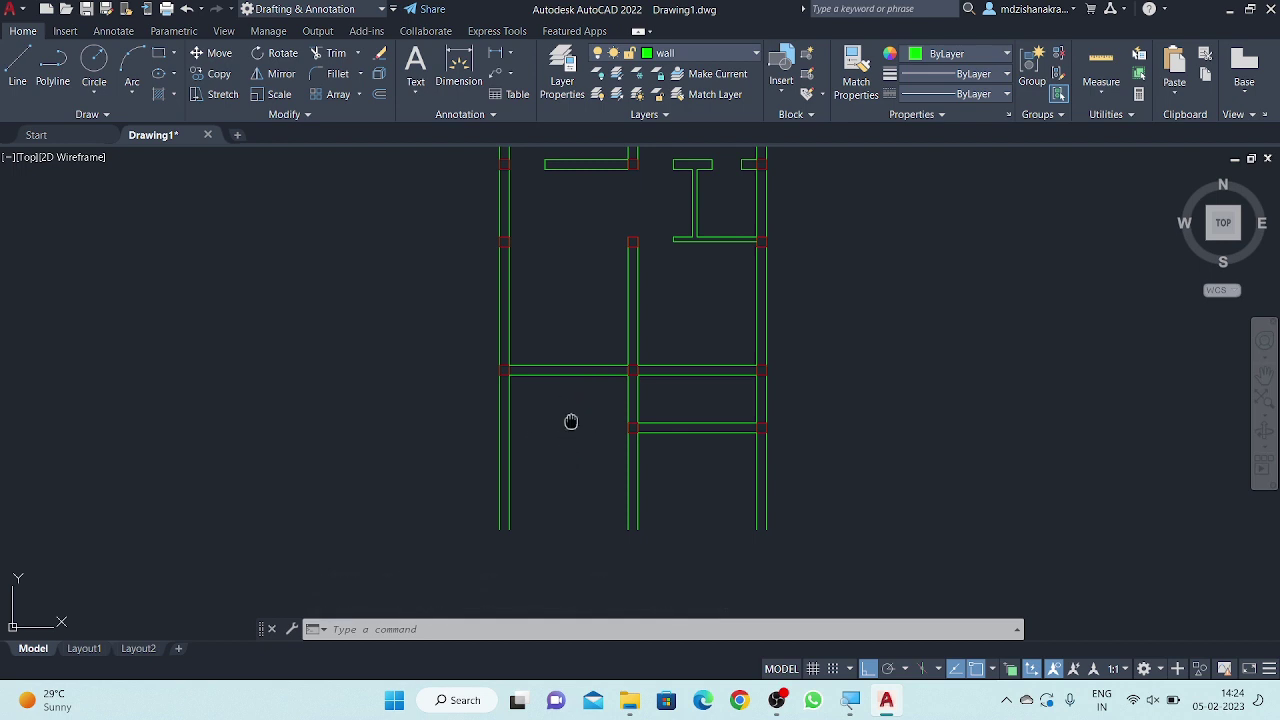
pyautogui.moveTo(571, 421); pyautogui.dragTo(630, 370, button='middle')
pyautogui.scroll(2, 580, 271)
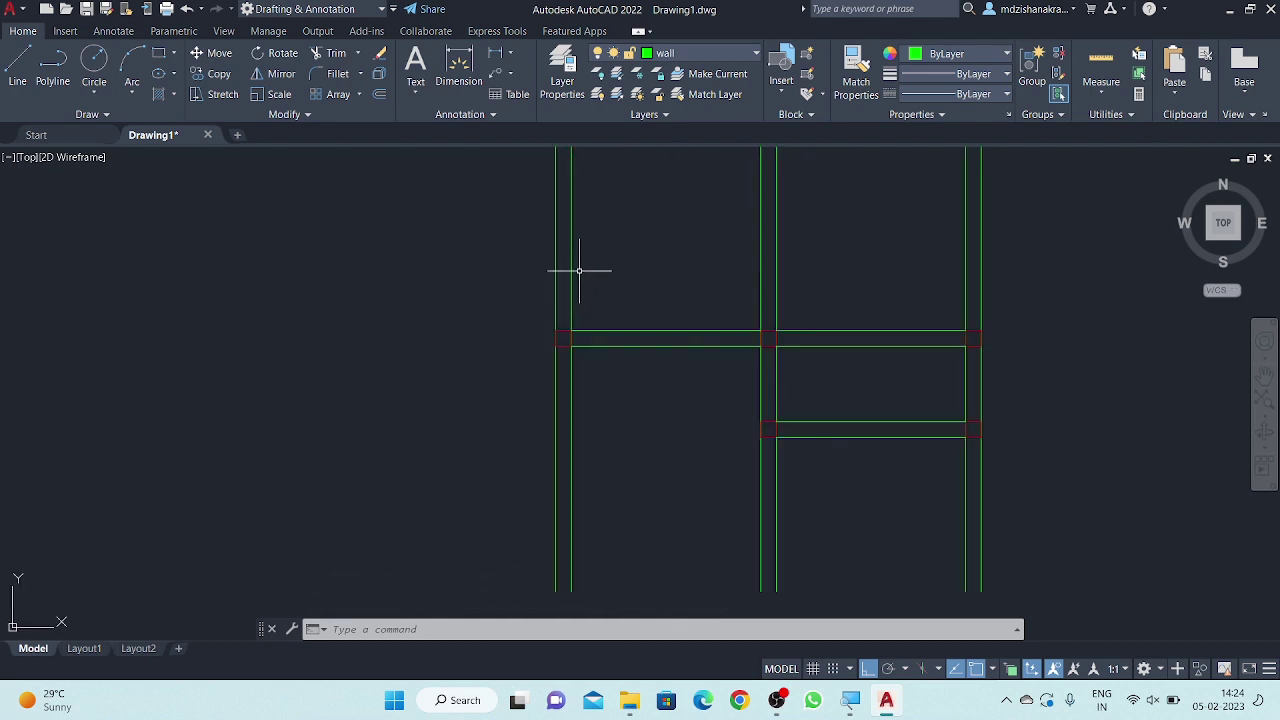
pyautogui.scroll(4, 583, 268)
pyautogui.scroll(-1, 622, 312)
pyautogui.scroll(-1, 636, 313)
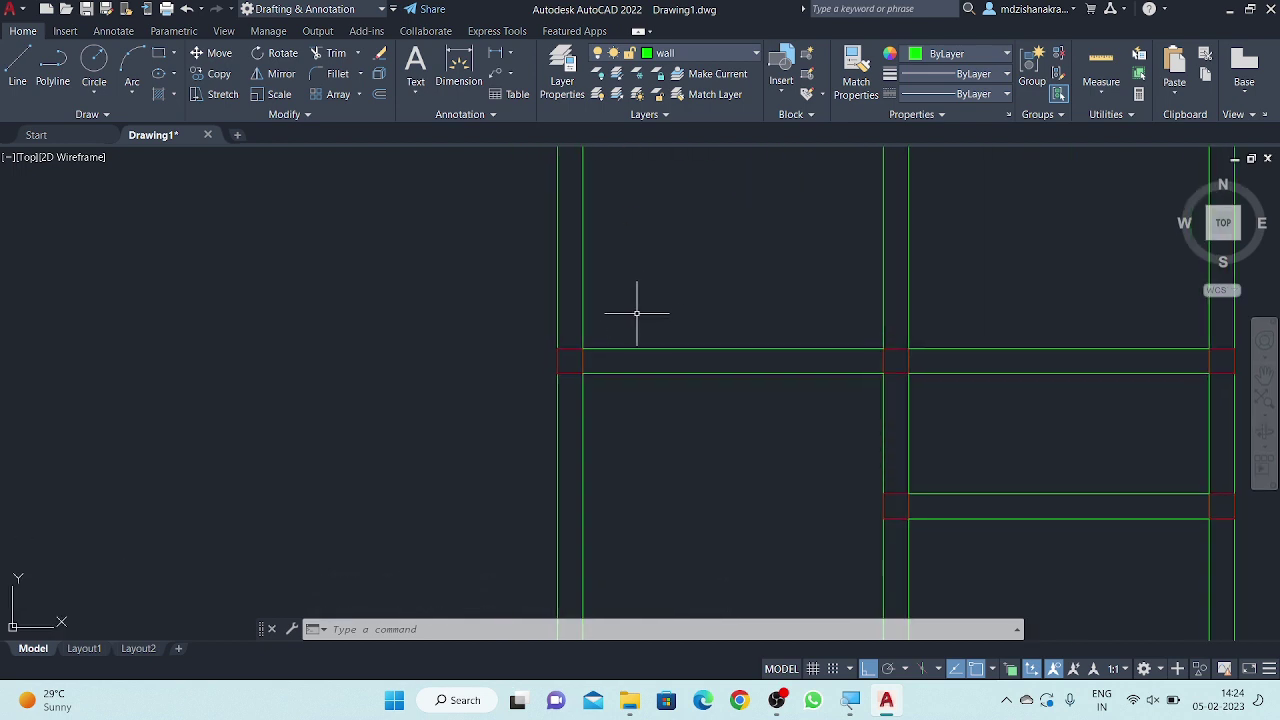
pyautogui.scroll(2, 635, 314)
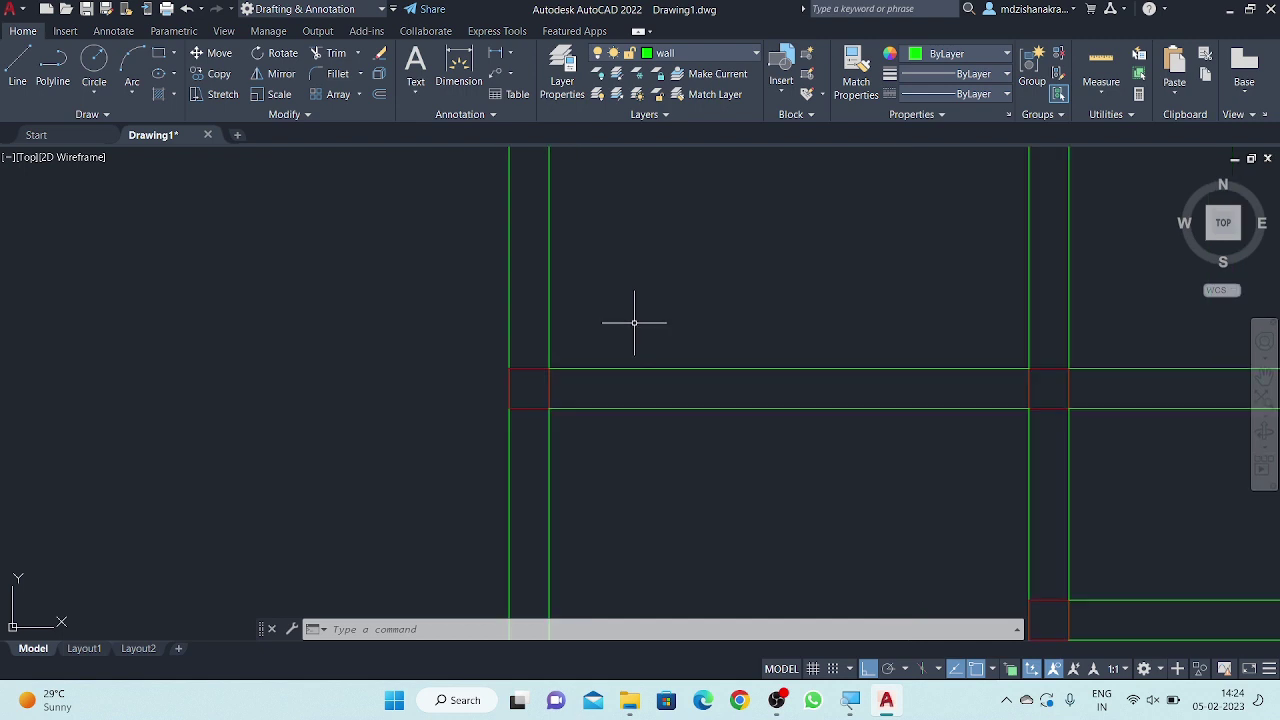
pyautogui.scroll(2, 634, 322)
pyautogui.moveTo(588, 331); pyautogui.dragTo(617, 332, button='middle')
pyautogui.write('L')
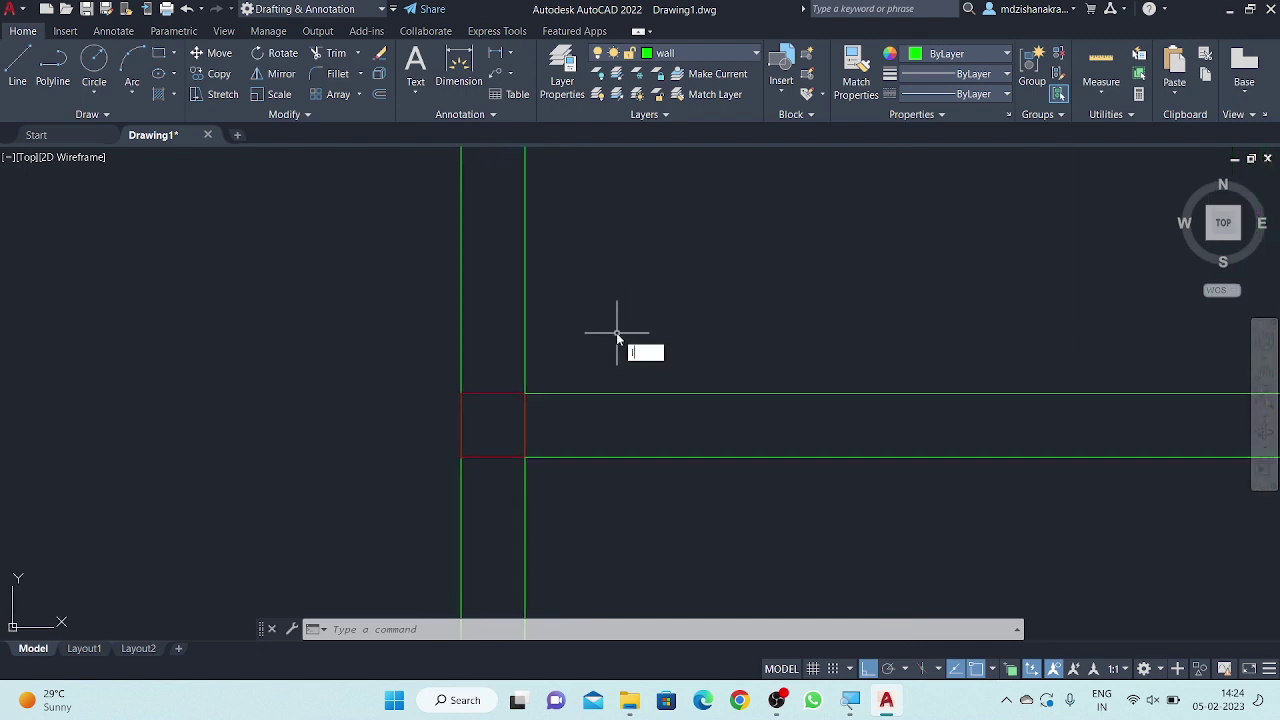
pyautogui.press('Return')
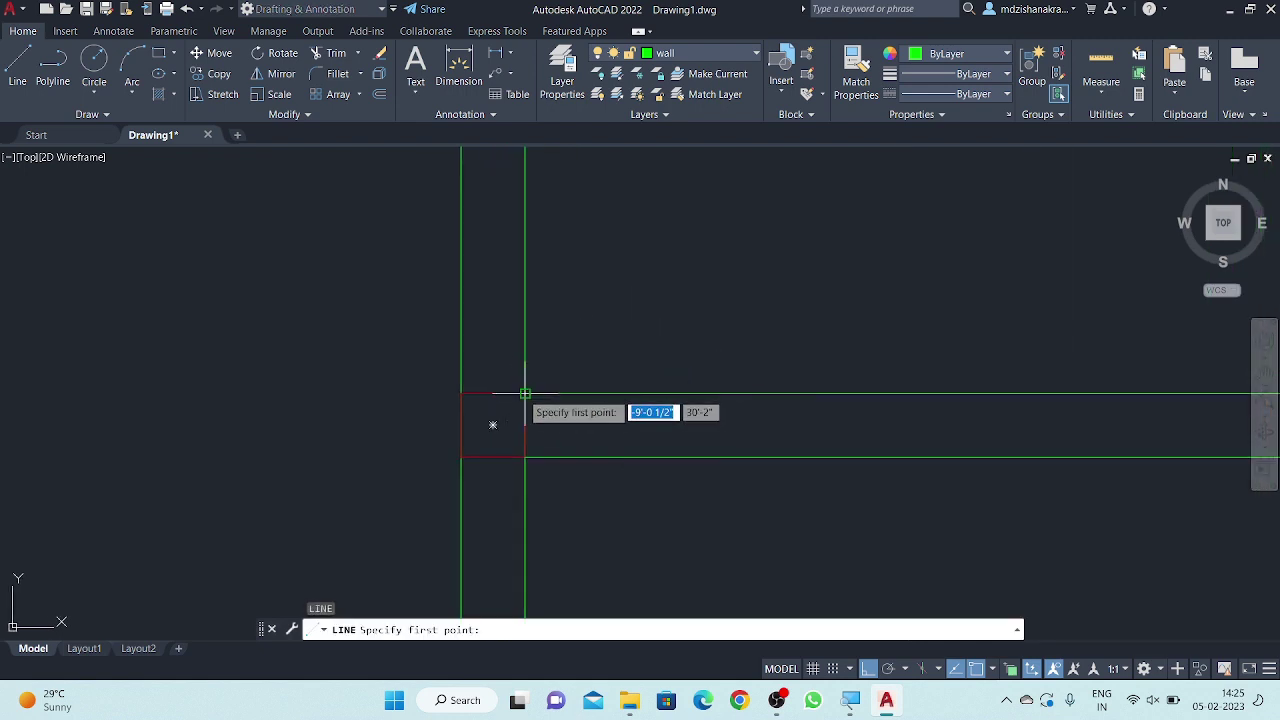
pyautogui.click(525, 395)
pyautogui.click(525, 457)
pyautogui.press('Return')
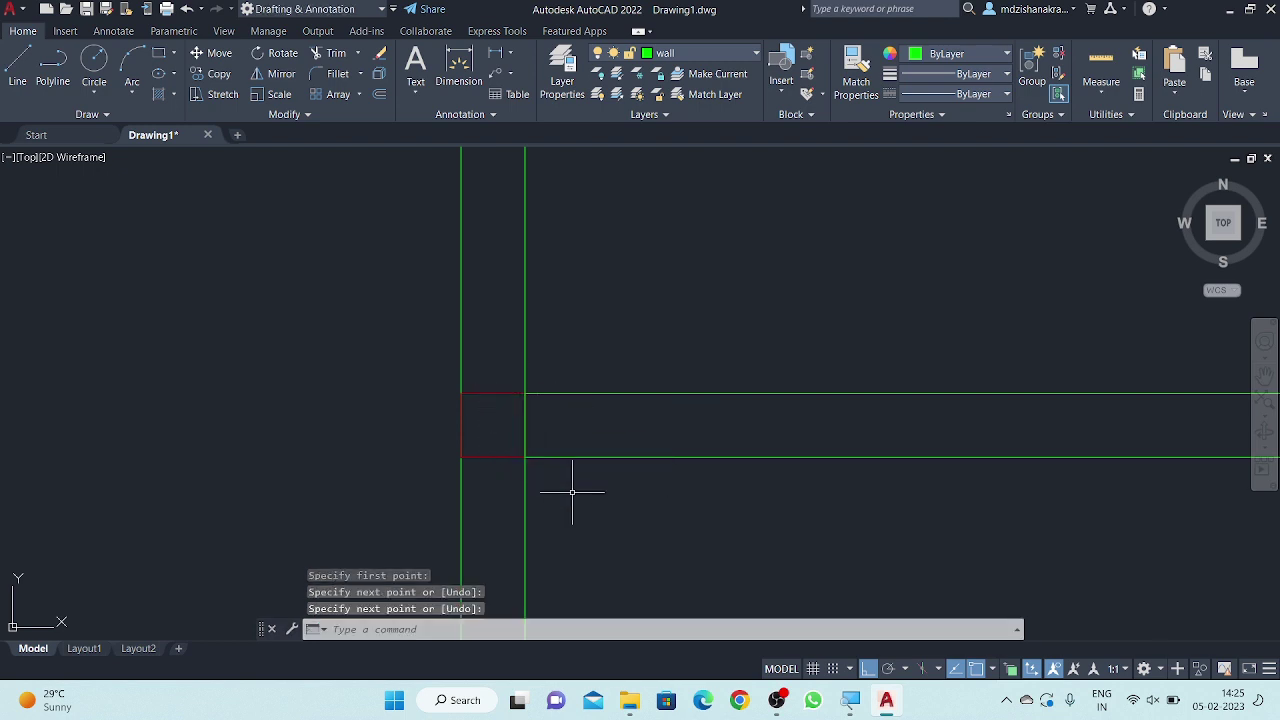
# - Move the jamb line 10 units to the right
pyautogui.write('m')
pyautogui.press('Return')
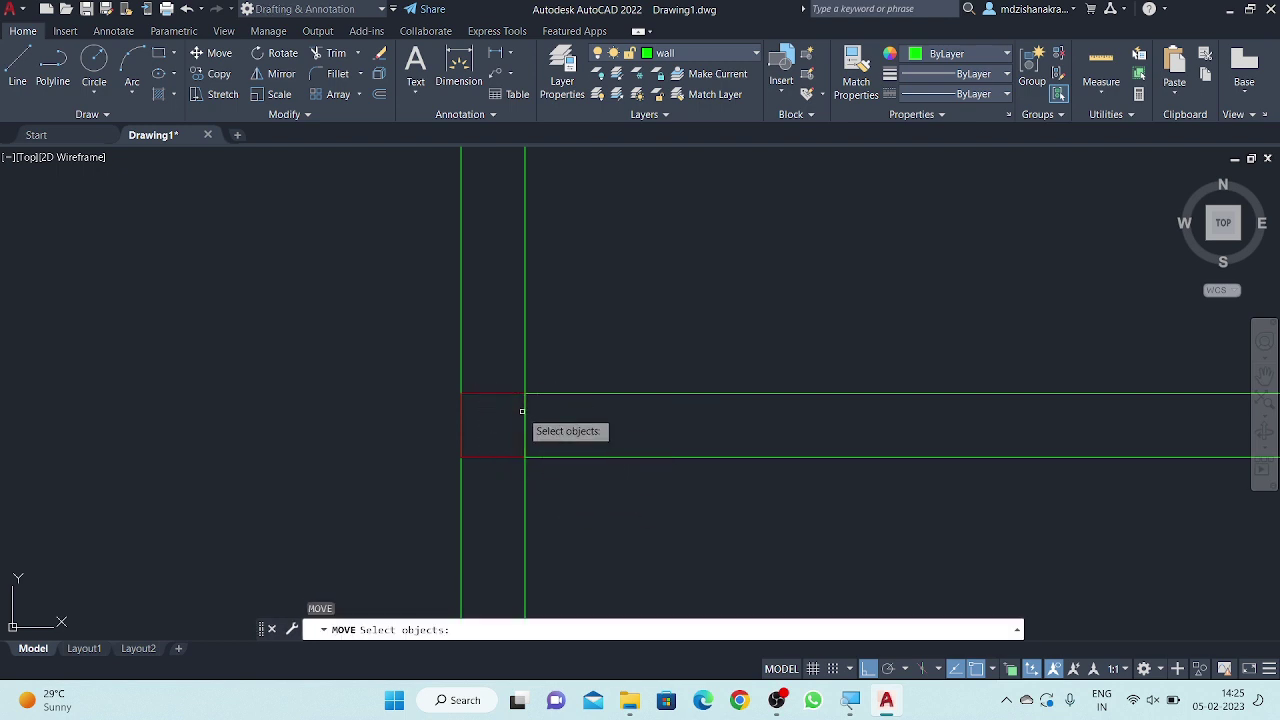
pyautogui.click(522, 412)
pyautogui.press('Return')
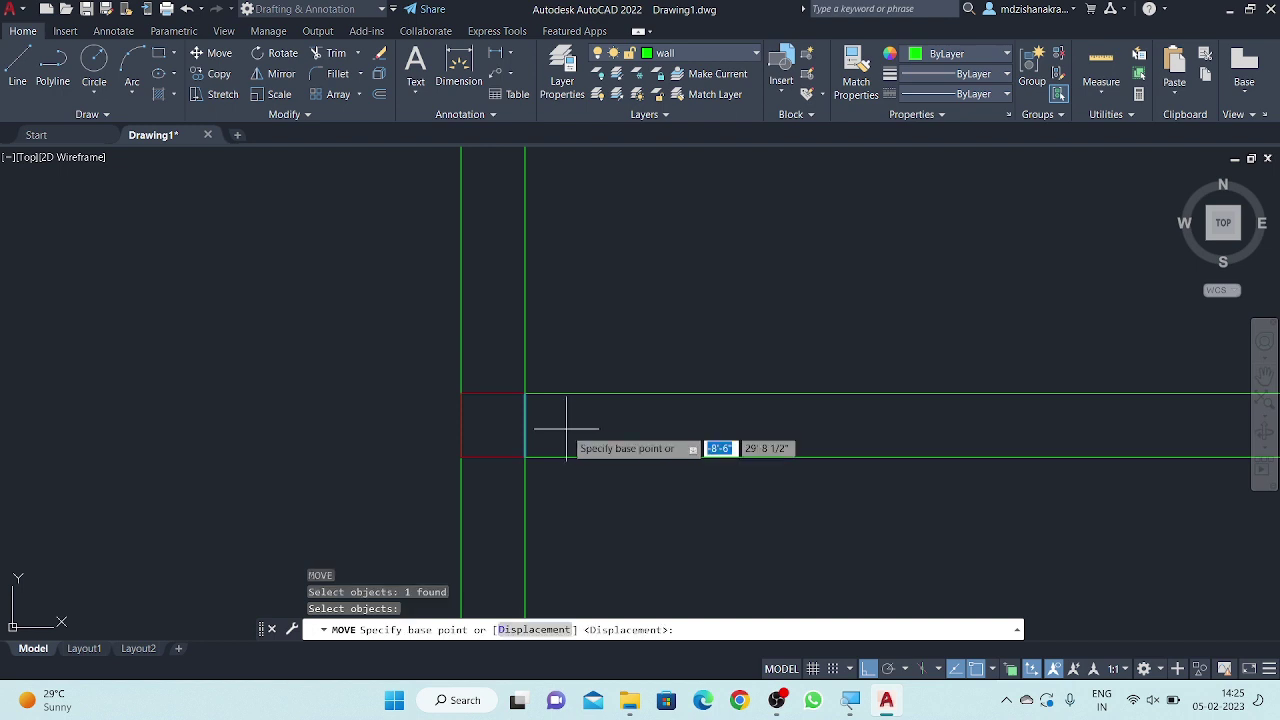
pyautogui.click(563, 427)
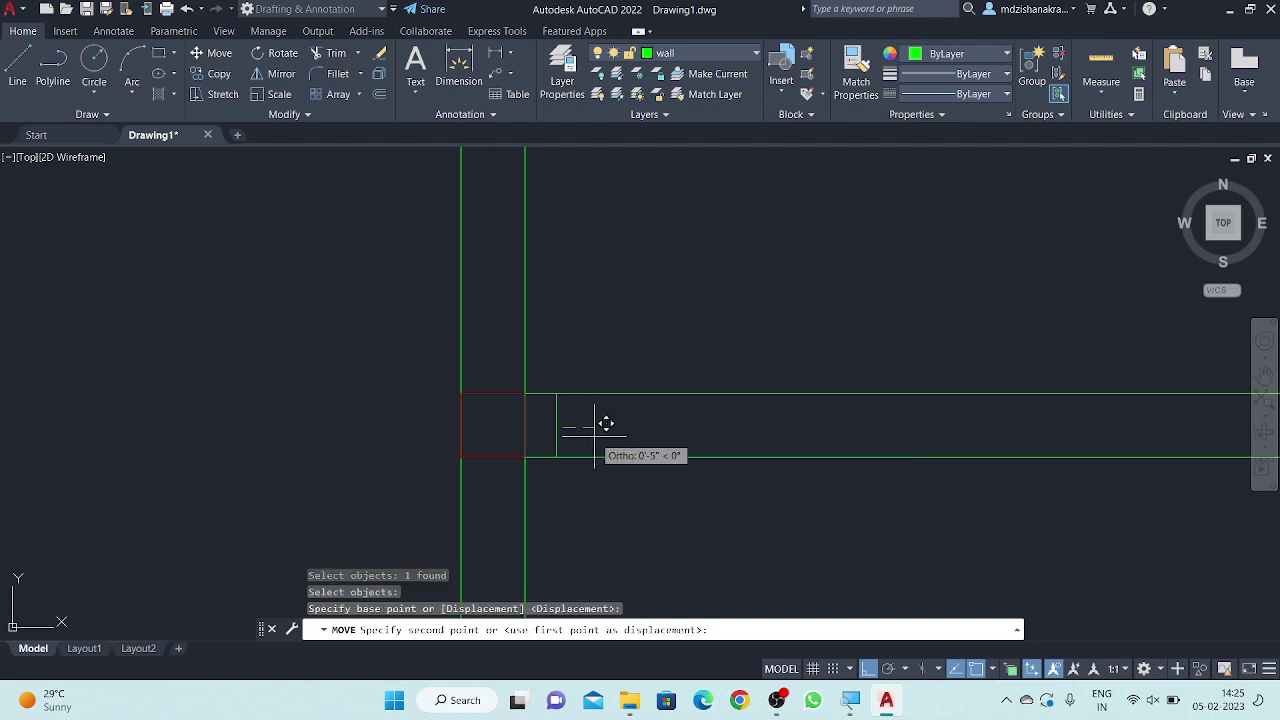
pyautogui.write('10')
pyautogui.press('Return')
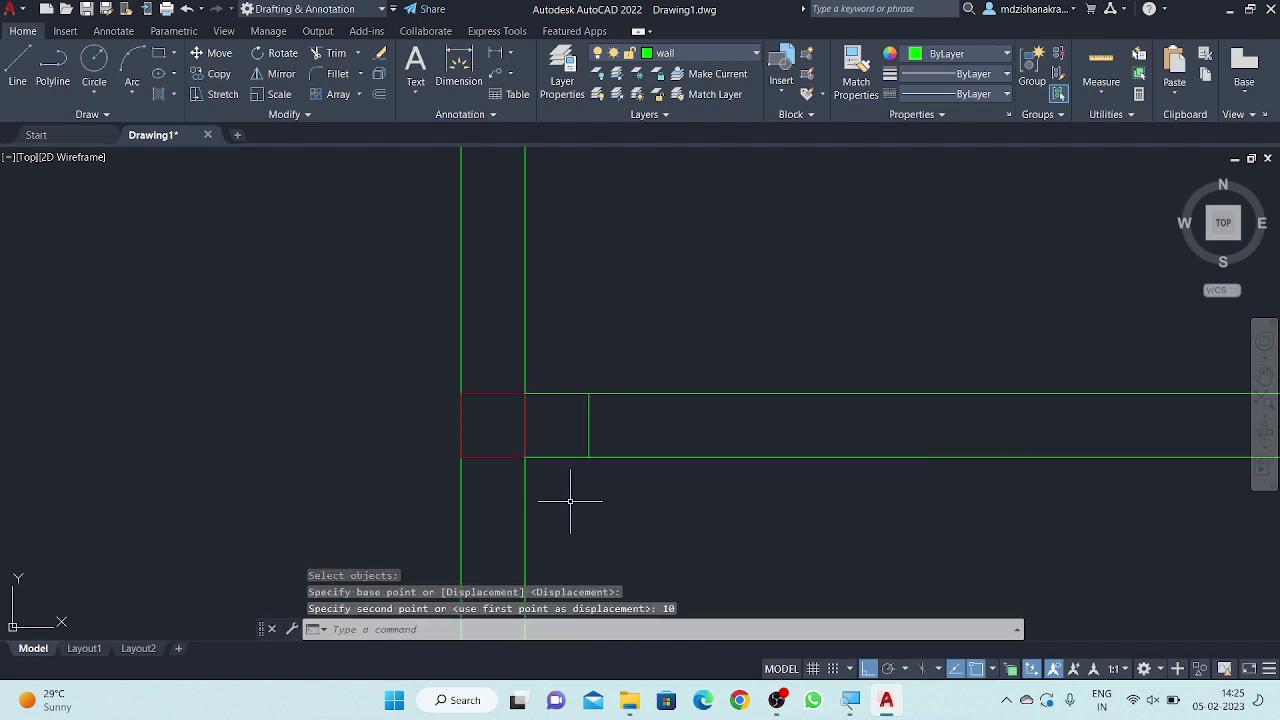
# - Offset the jamb line 4' to create the second door jamb
pyautogui.scroll(-3, 543, 543)
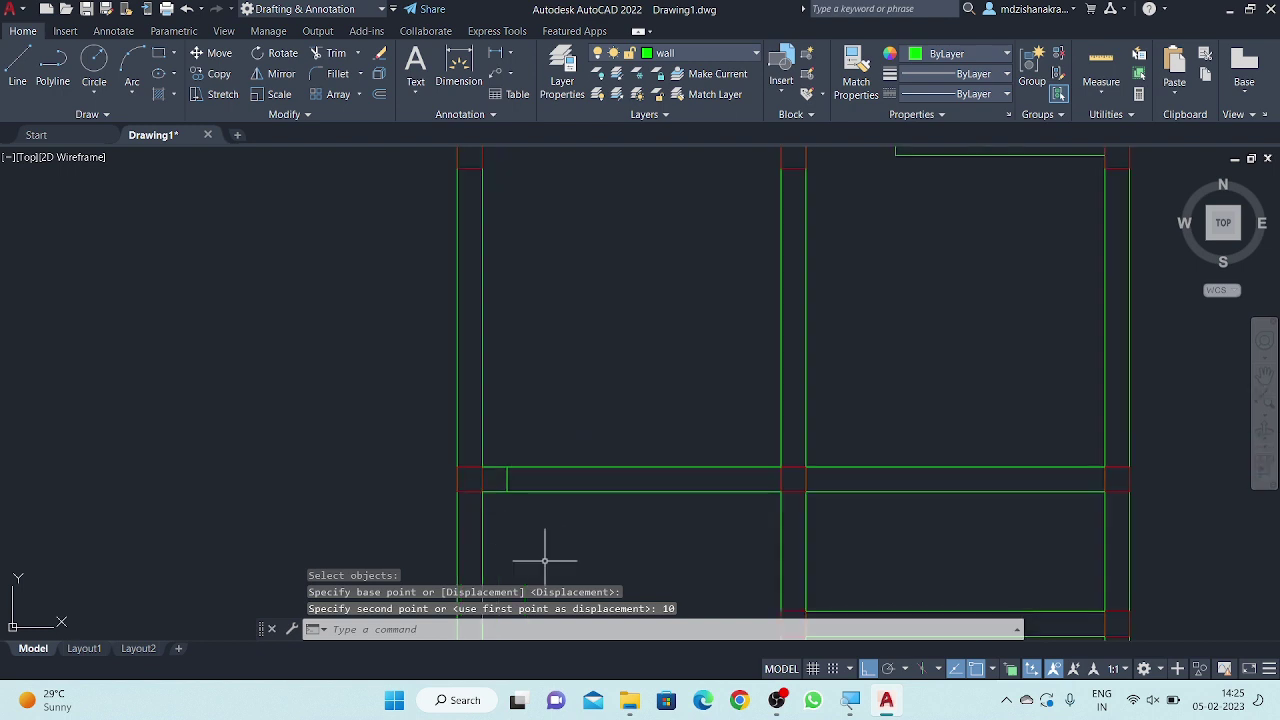
pyautogui.scroll(3, 506, 514)
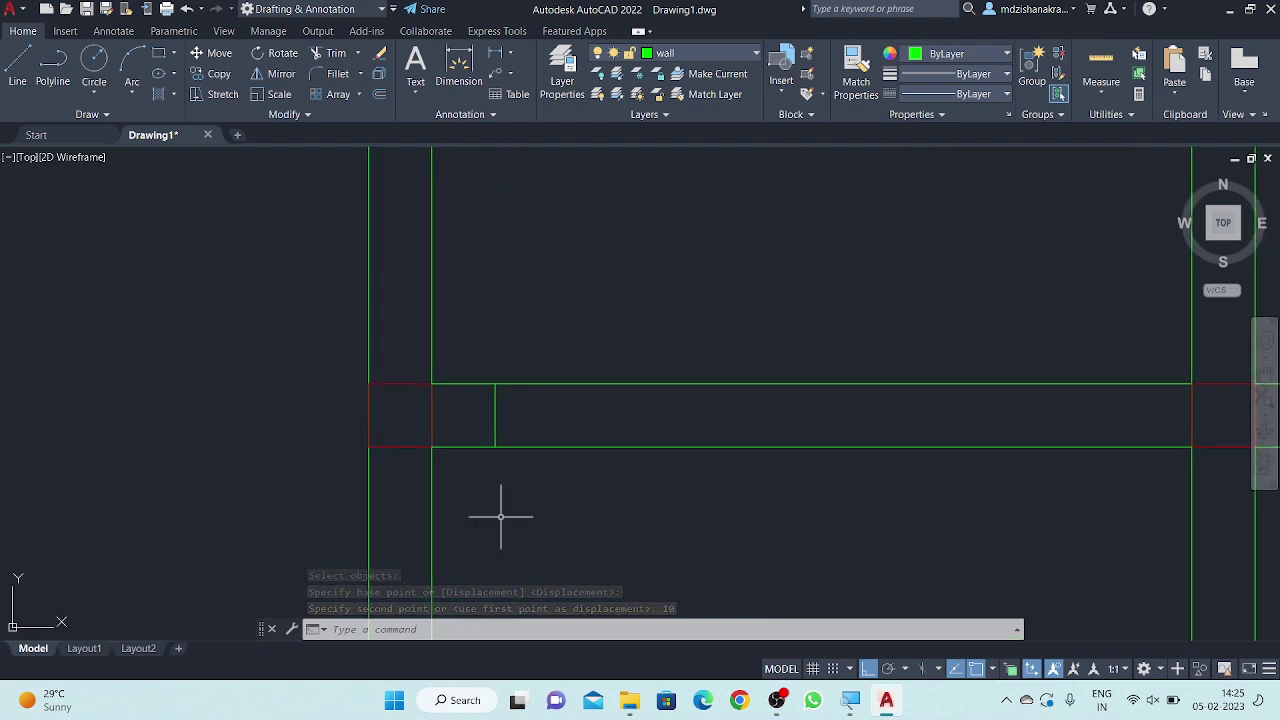
pyautogui.write('o')
pyautogui.press('Return')
pyautogui.press('Return')
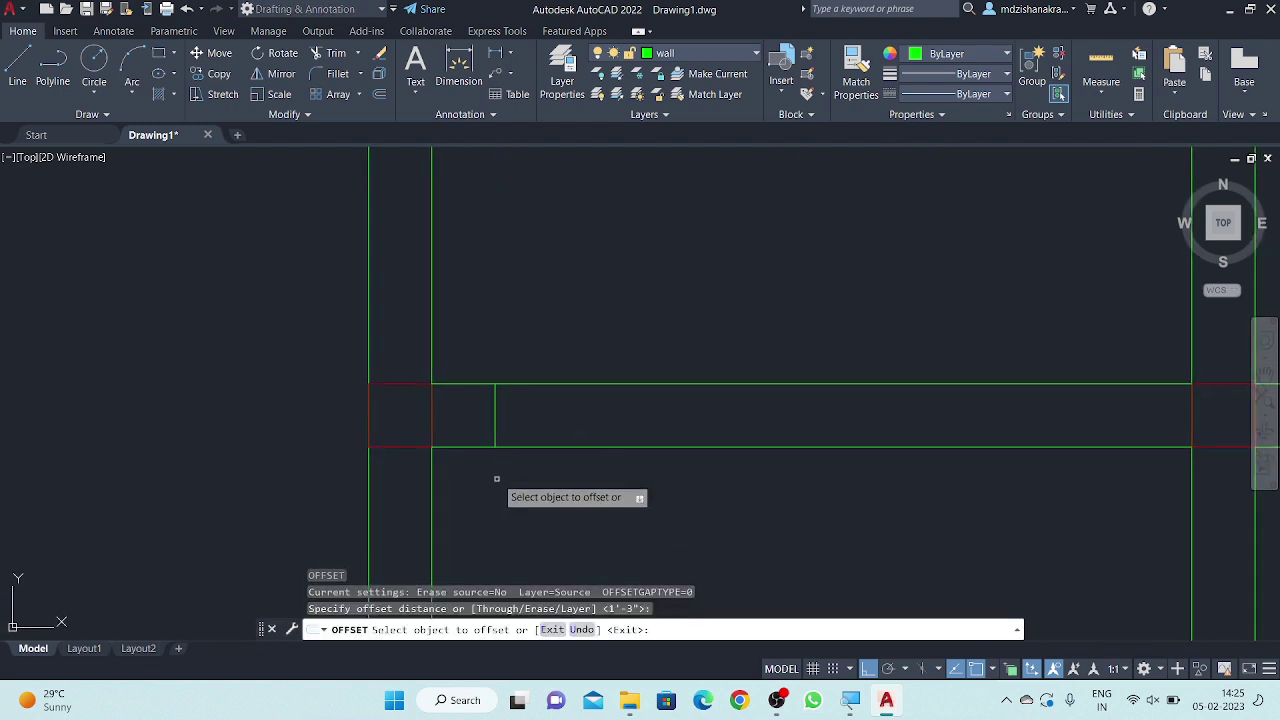
pyautogui.click(495, 420)
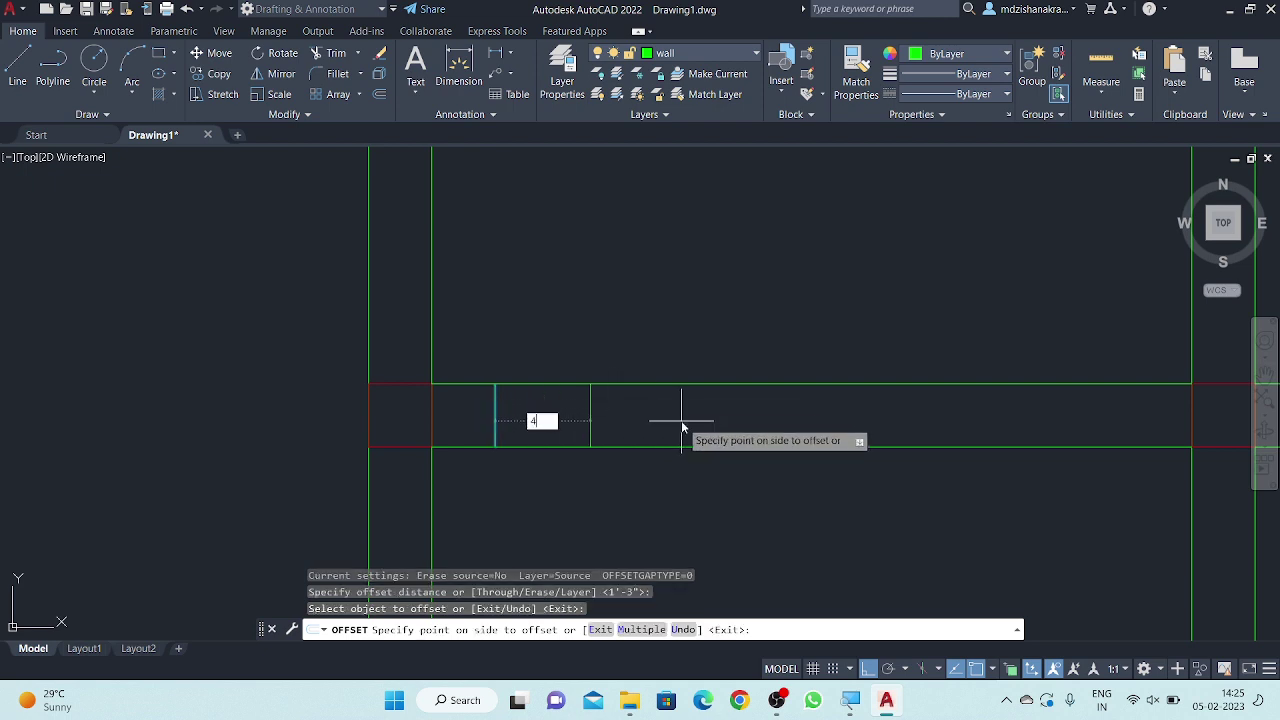
pyautogui.write("'")
pyautogui.press('Return')
pyautogui.press('Escape')
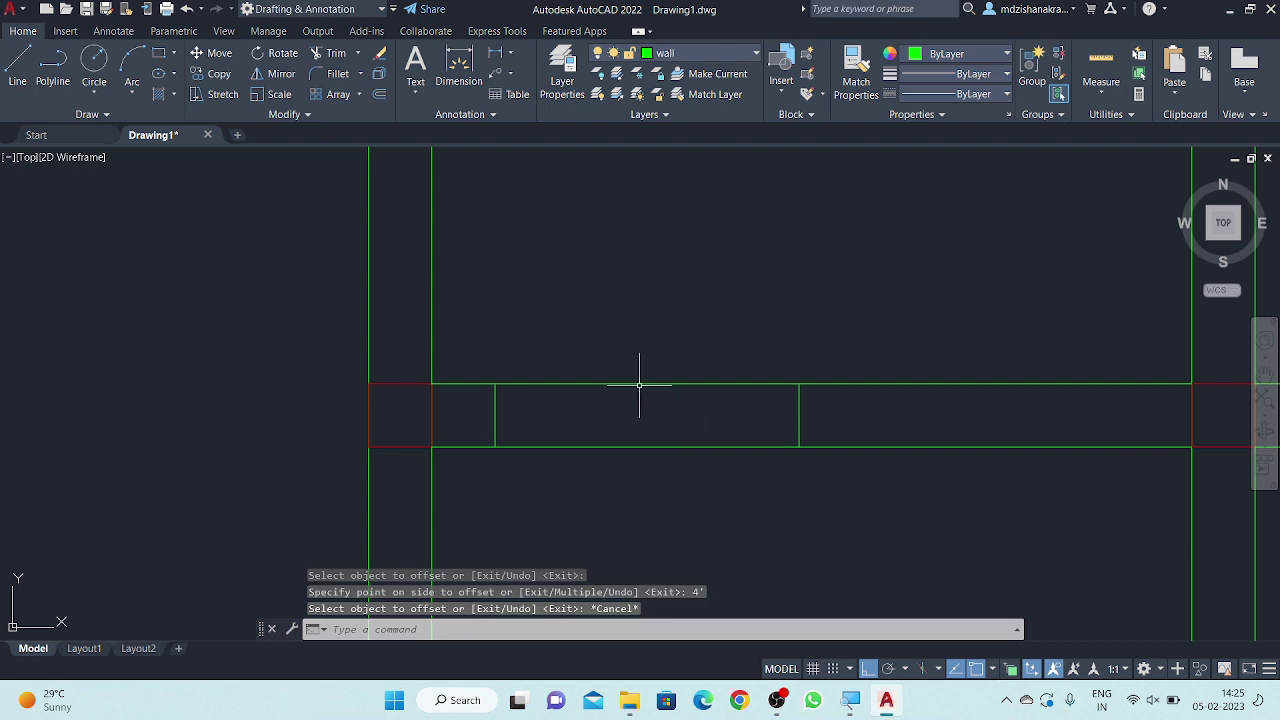
pyautogui.write('TR')
# - Trim the double wall lines between the two jambs, leaving a 4' gap
pyautogui.press('Return')
pyautogui.click(663, 355)
pyautogui.click(596, 520)
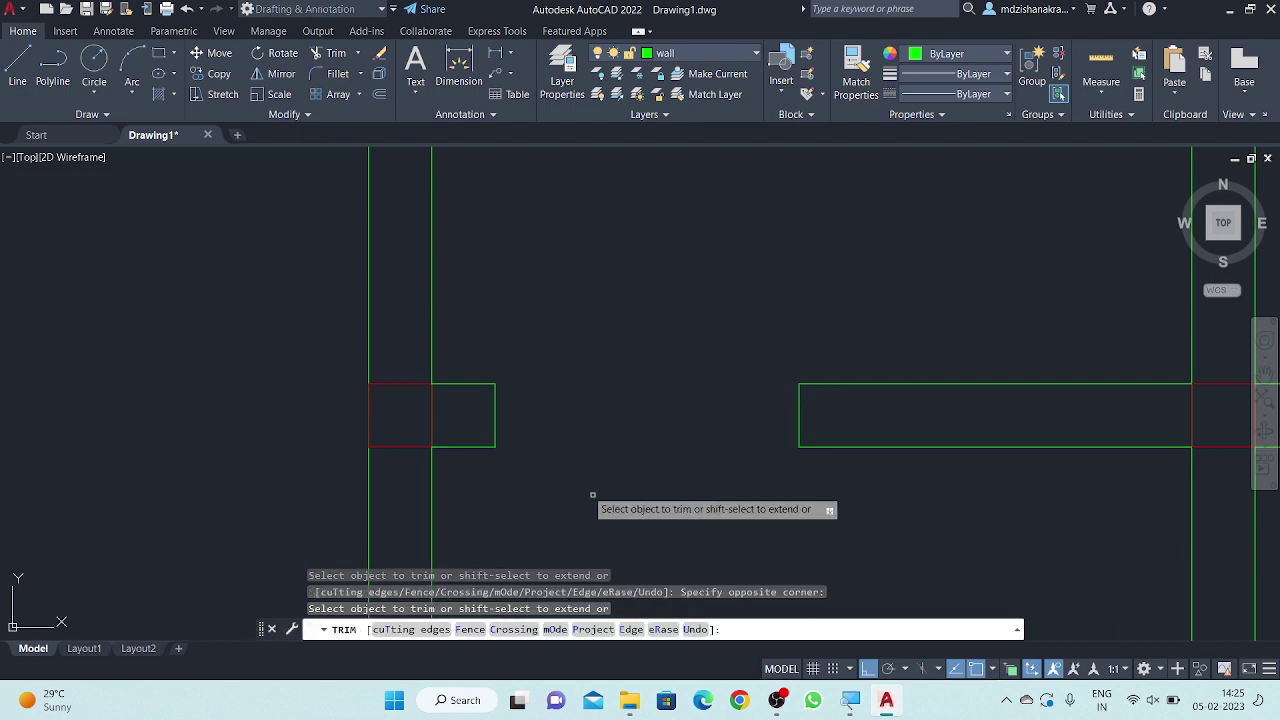
pyautogui.scroll(-4, 540, 440)
pyautogui.moveTo(531, 427); pyautogui.dragTo(486, 374, button='middle')
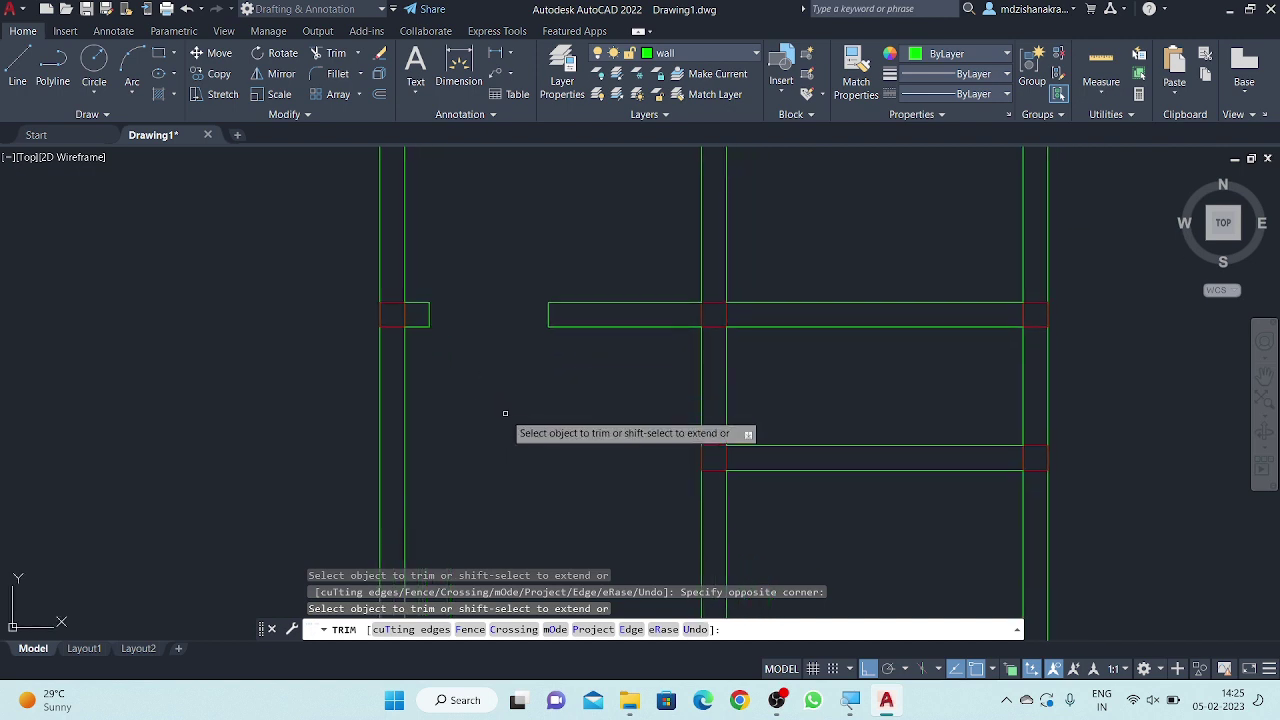
pyautogui.scroll(-4, 475, 358)
pyautogui.moveTo(489, 401); pyautogui.dragTo(491, 386, button='middle')
pyautogui.press('Escape')
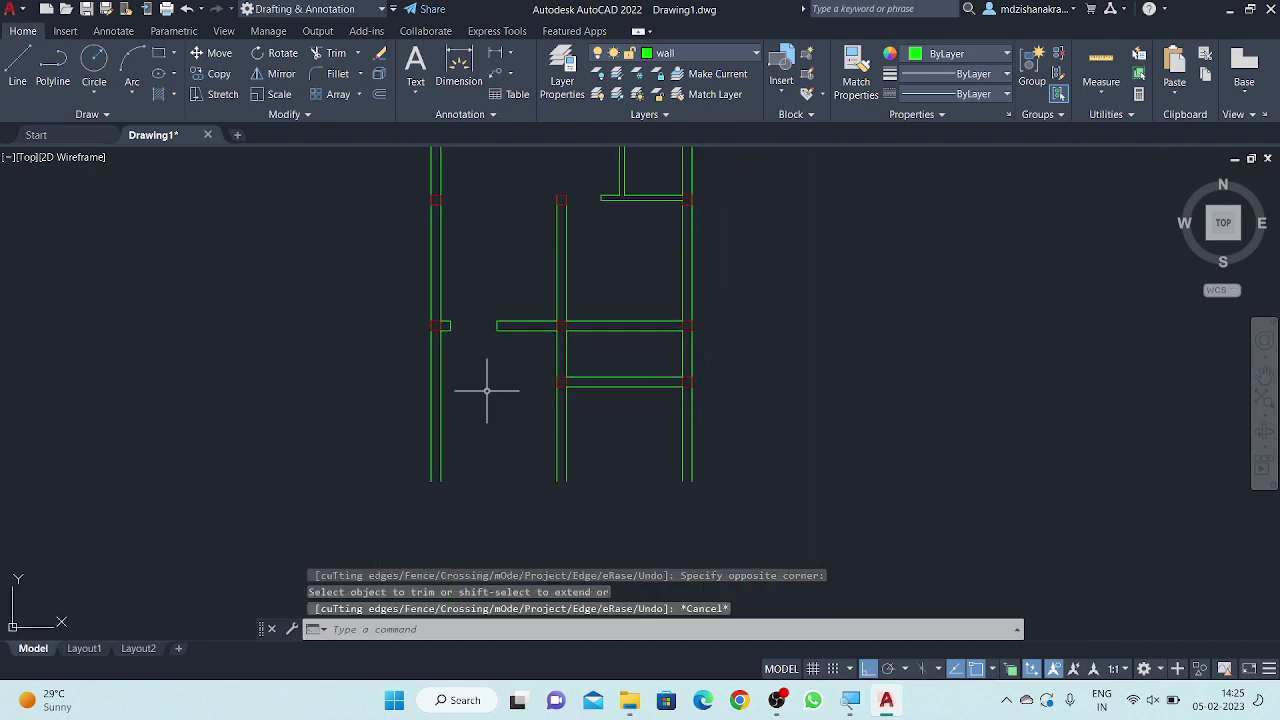
pyautogui.scroll(2, 628, 357)
pyautogui.moveTo(626, 355); pyautogui.dragTo(626, 349, button='middle')
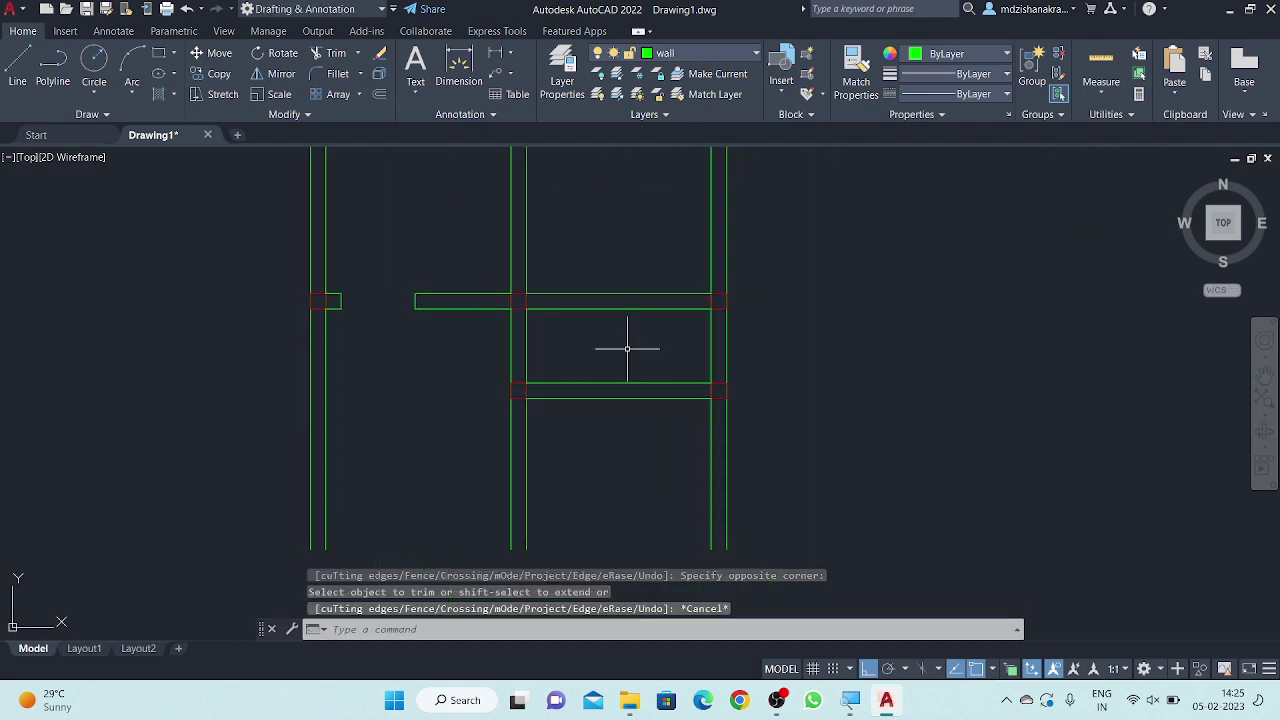
# - Draw a vertical line from the upper wall's inner face to the lower wall's inner face
pyautogui.scroll(2, 609, 320)
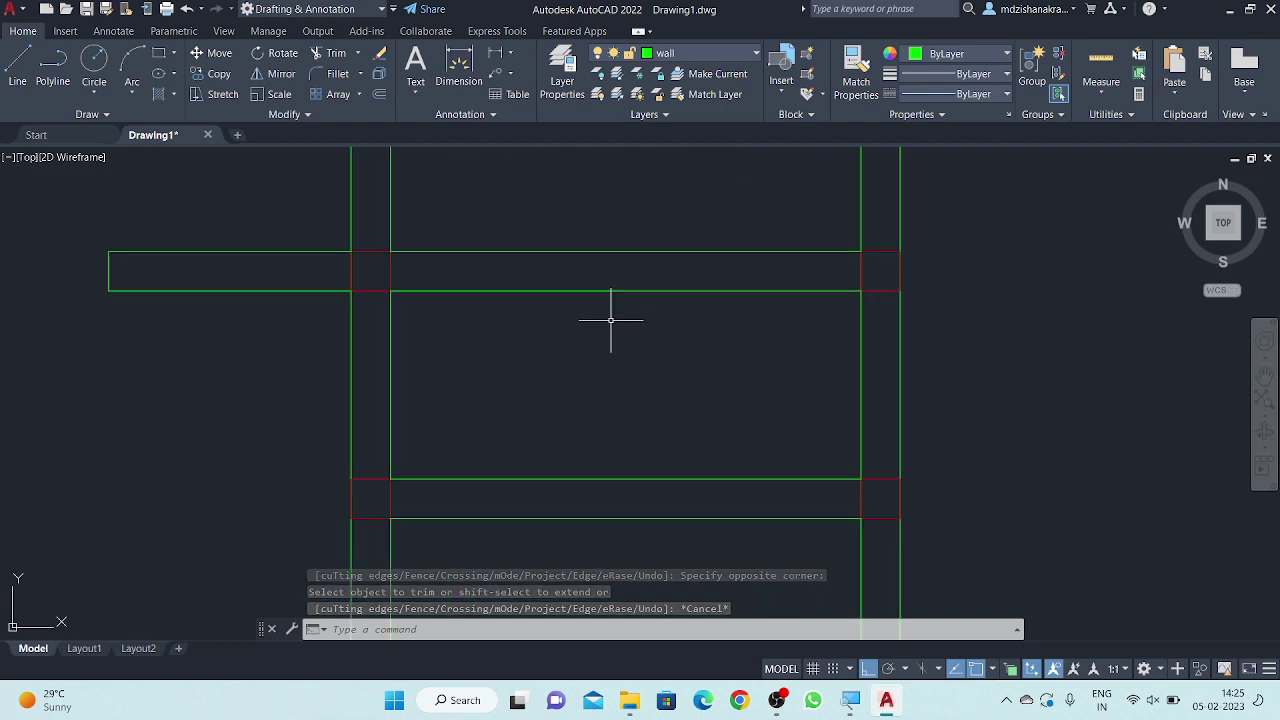
pyautogui.scroll(1, 634, 297)
pyautogui.scroll(1, 667, 281)
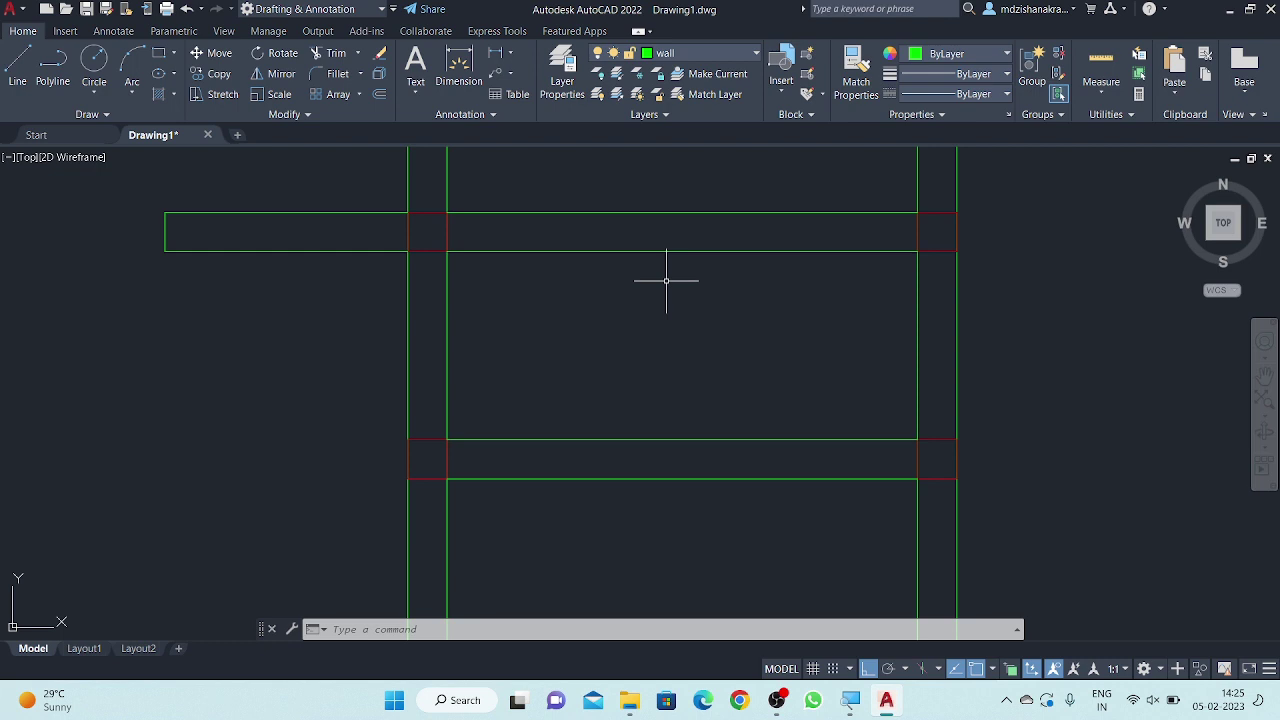
pyautogui.write('l')
pyautogui.press('Return')
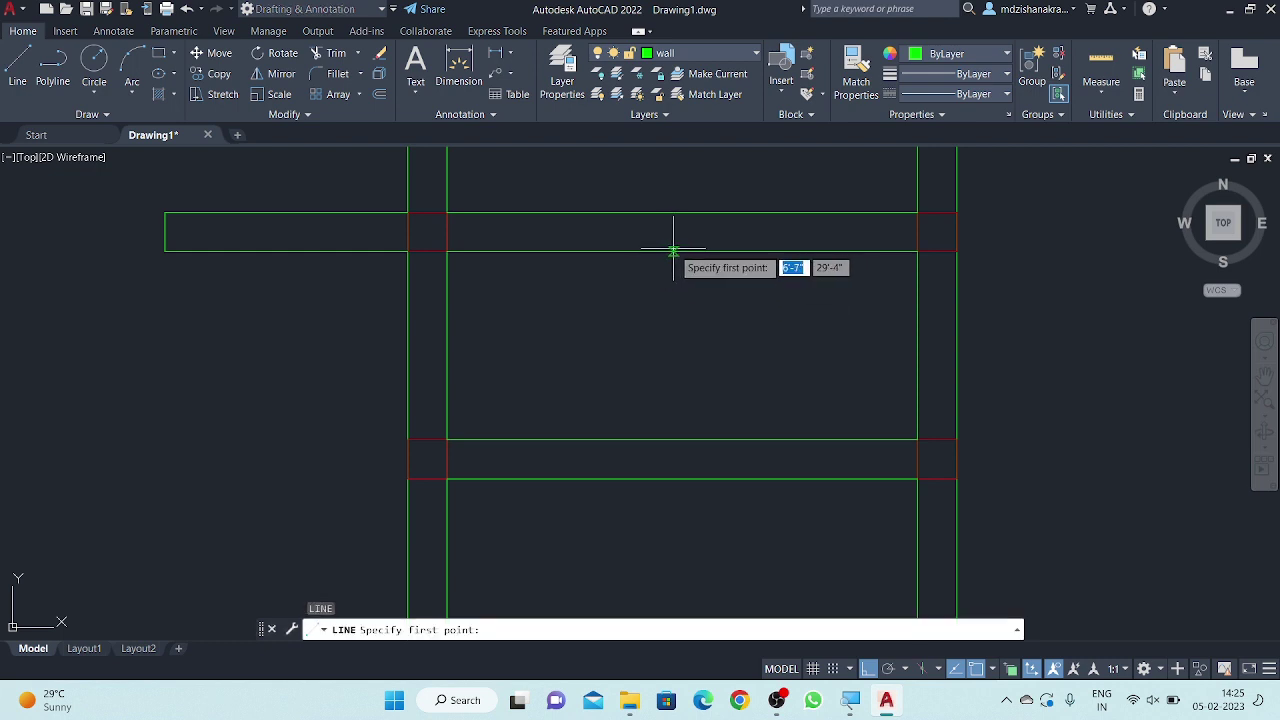
pyautogui.click(682, 251)
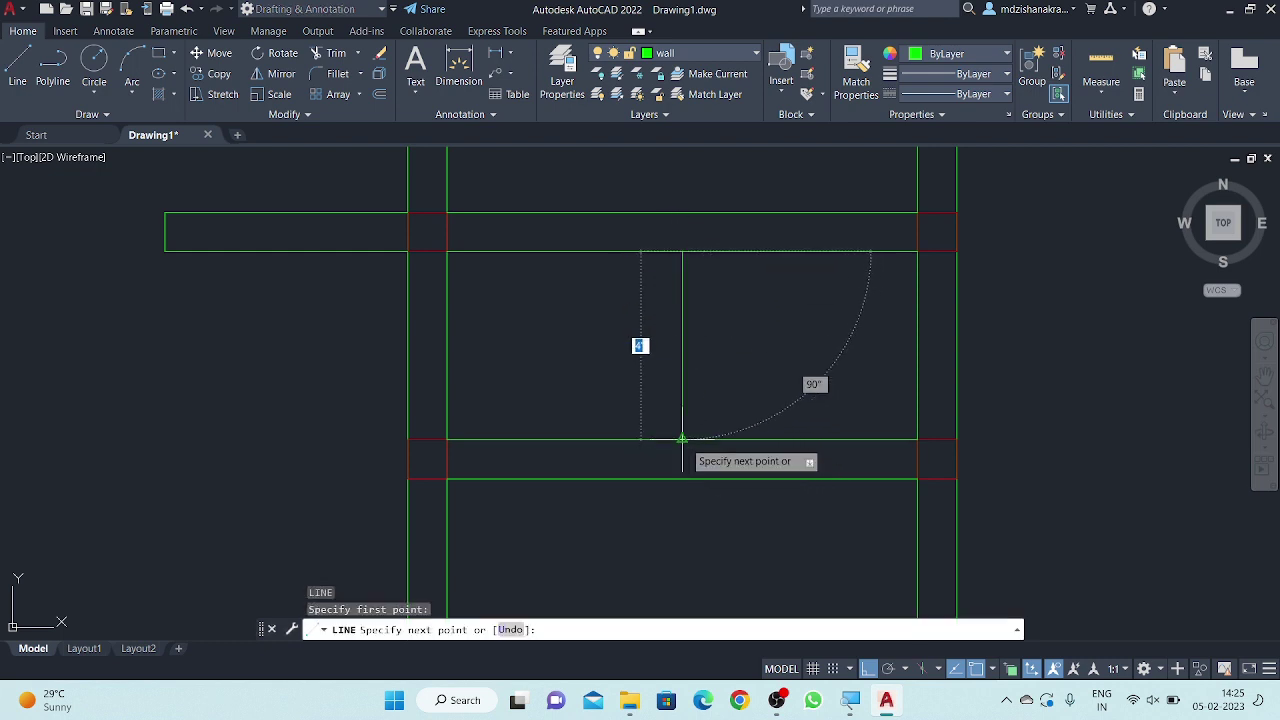
pyautogui.click(682, 439)
pyautogui.press('Return')
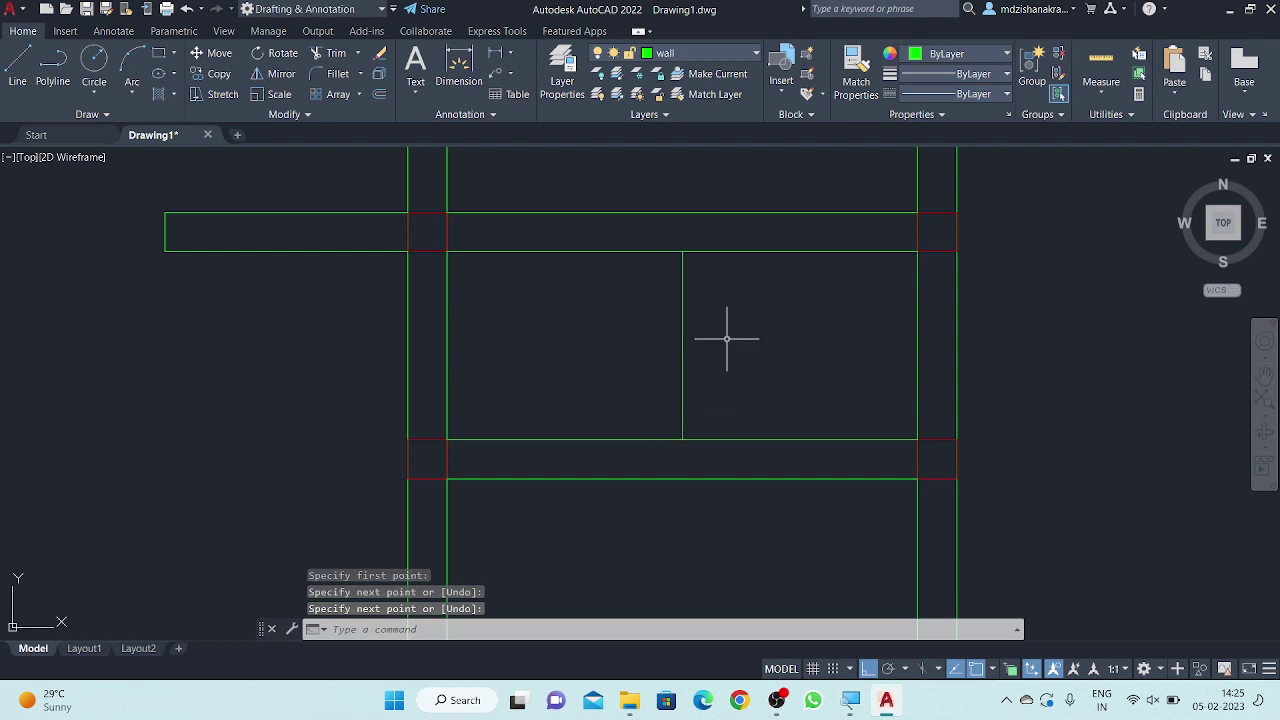
# - Offset the partition line by 4'-0", selecting it as the source
pyautogui.write('o')
pyautogui.press('Return')
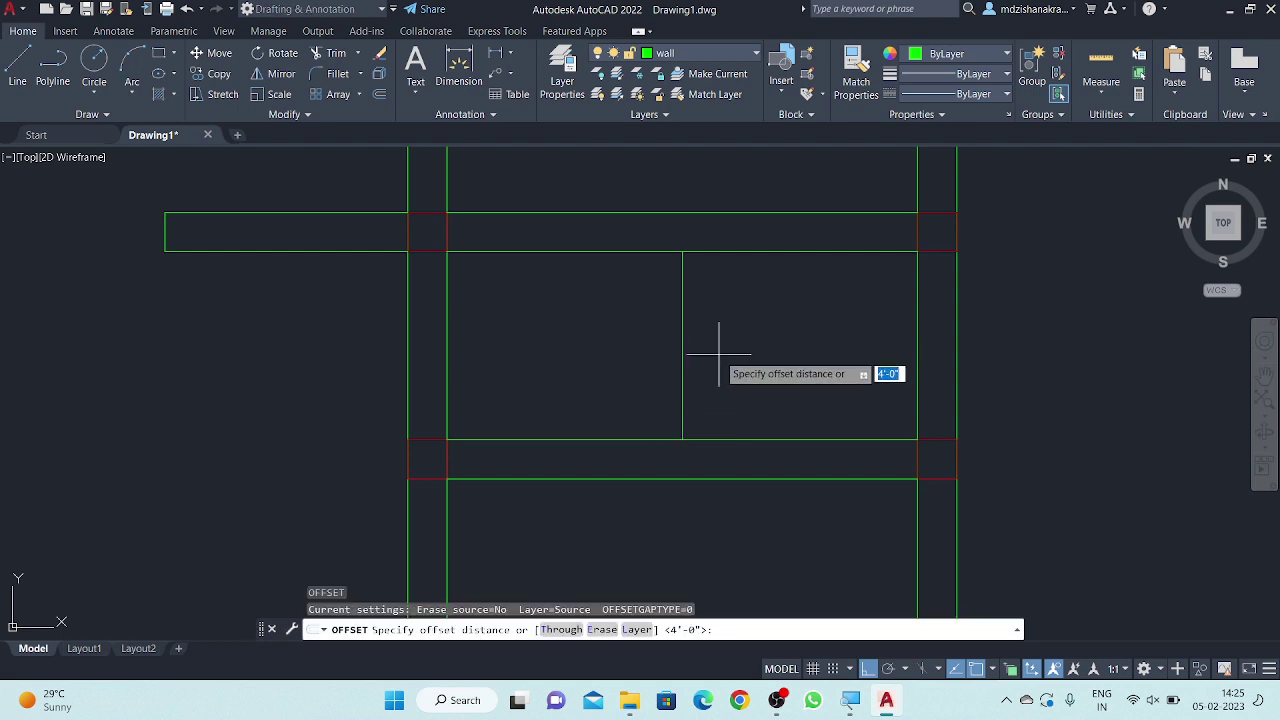
pyautogui.press('Return')
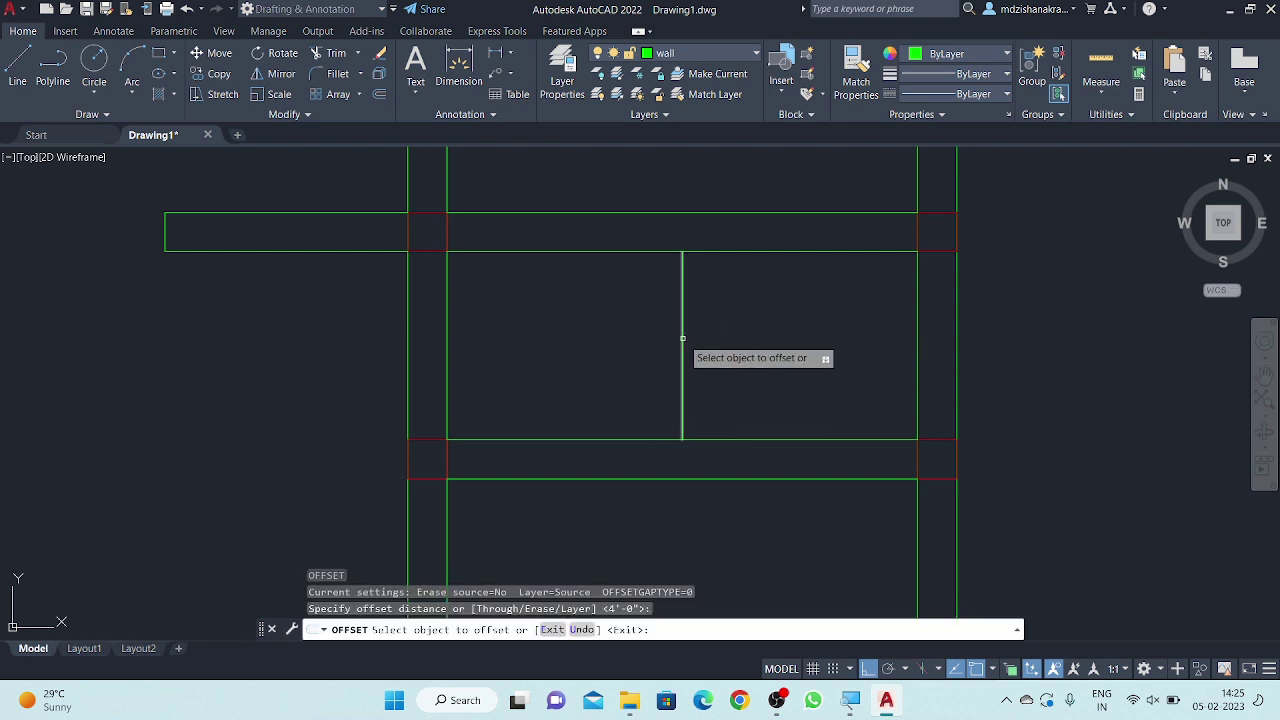
pyautogui.click(682, 338)
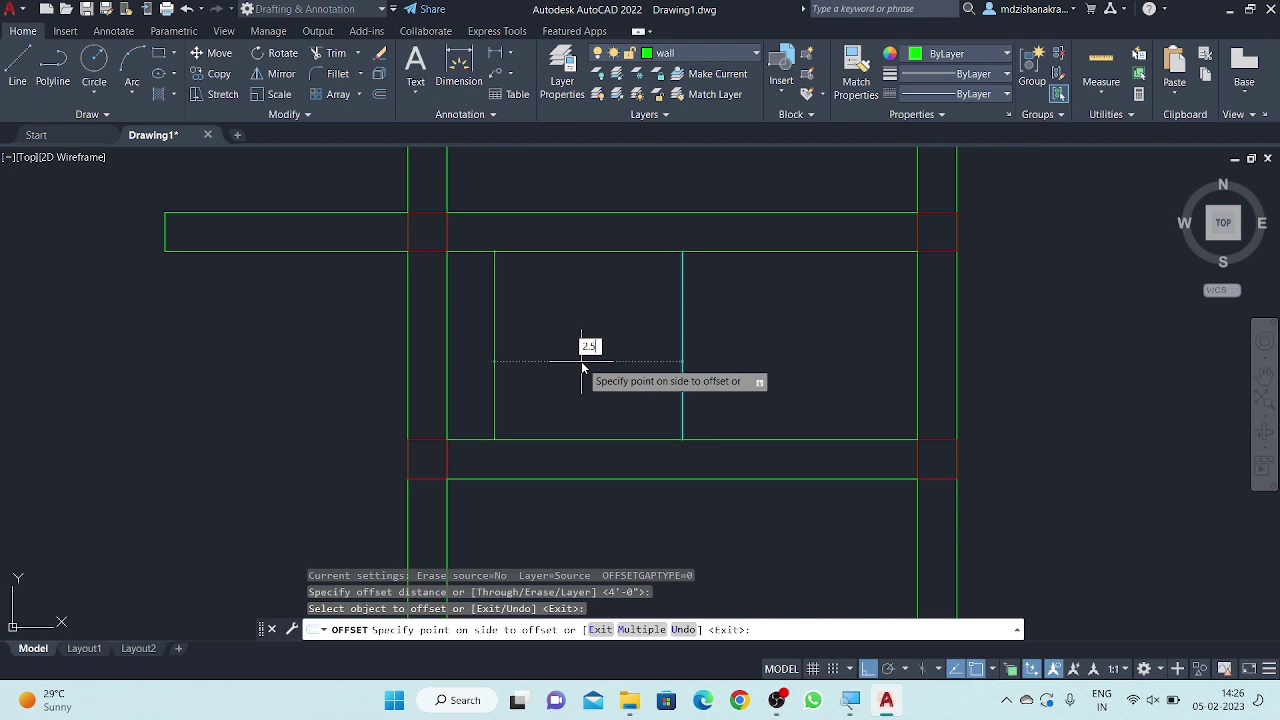
# - Offset the partition line 2.5 to both the left and the right
pyautogui.press('Return')
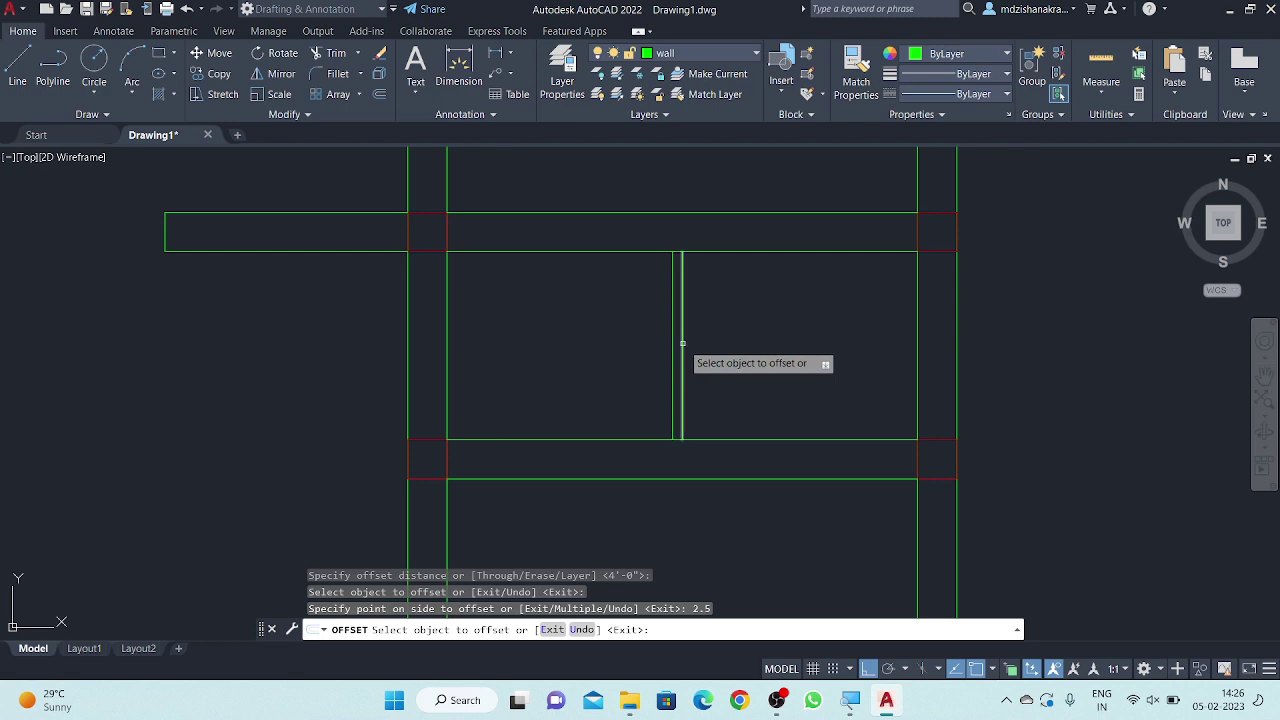
pyautogui.click(681, 343)
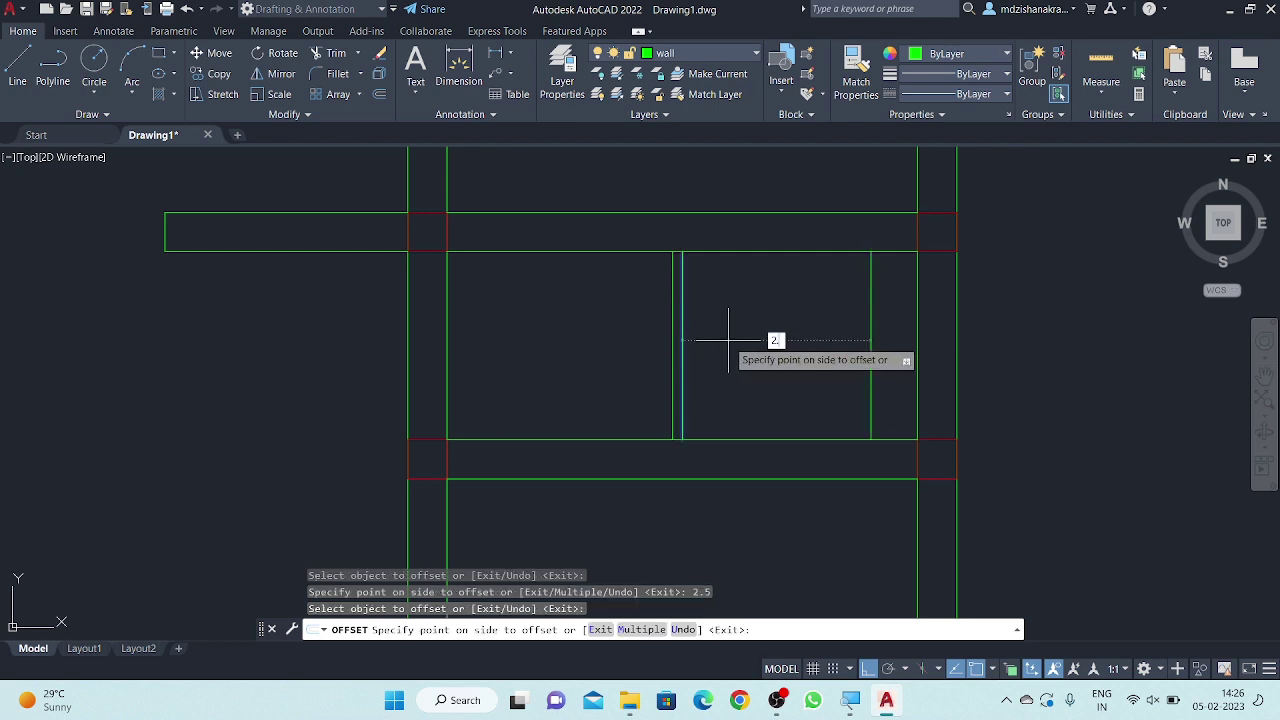
pyautogui.click(728, 346)
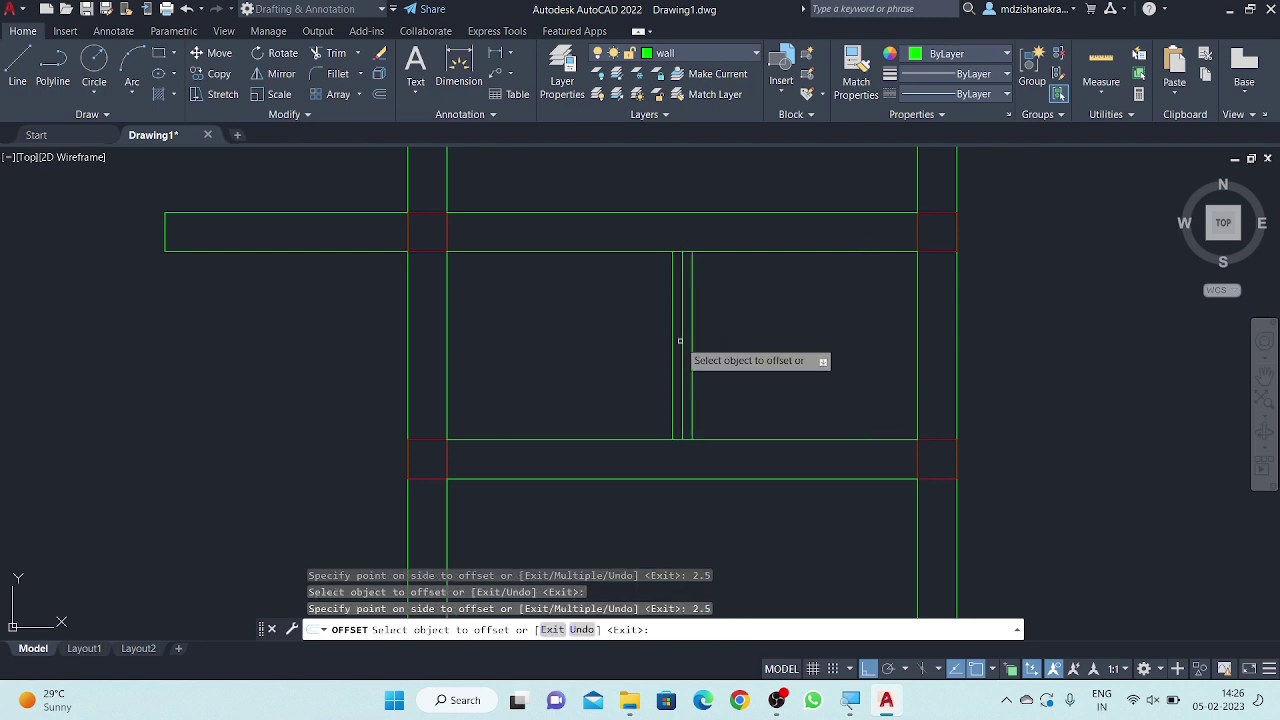
pyautogui.press('Escape')
# - Erase the original middle partition line, leaving a double-line wall
pyautogui.click(681, 340)
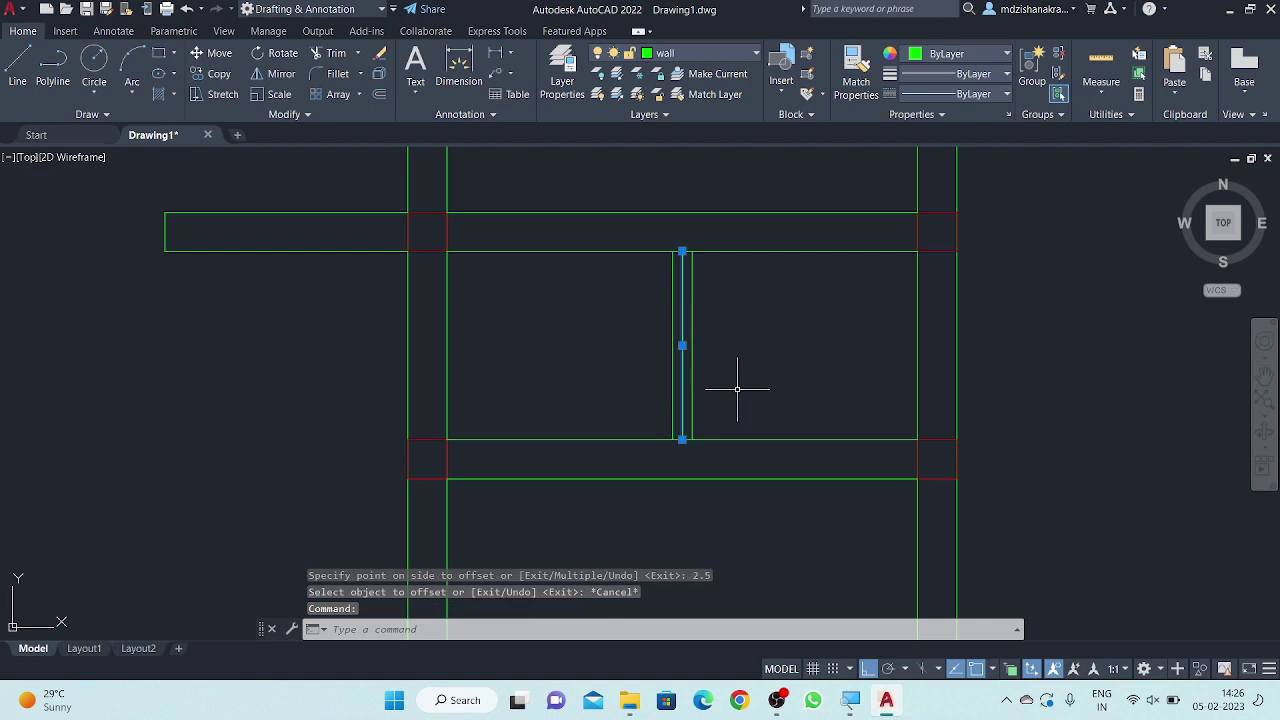
pyautogui.write('e')
pyautogui.press('Return')
pyautogui.scroll(-6, 760, 440)
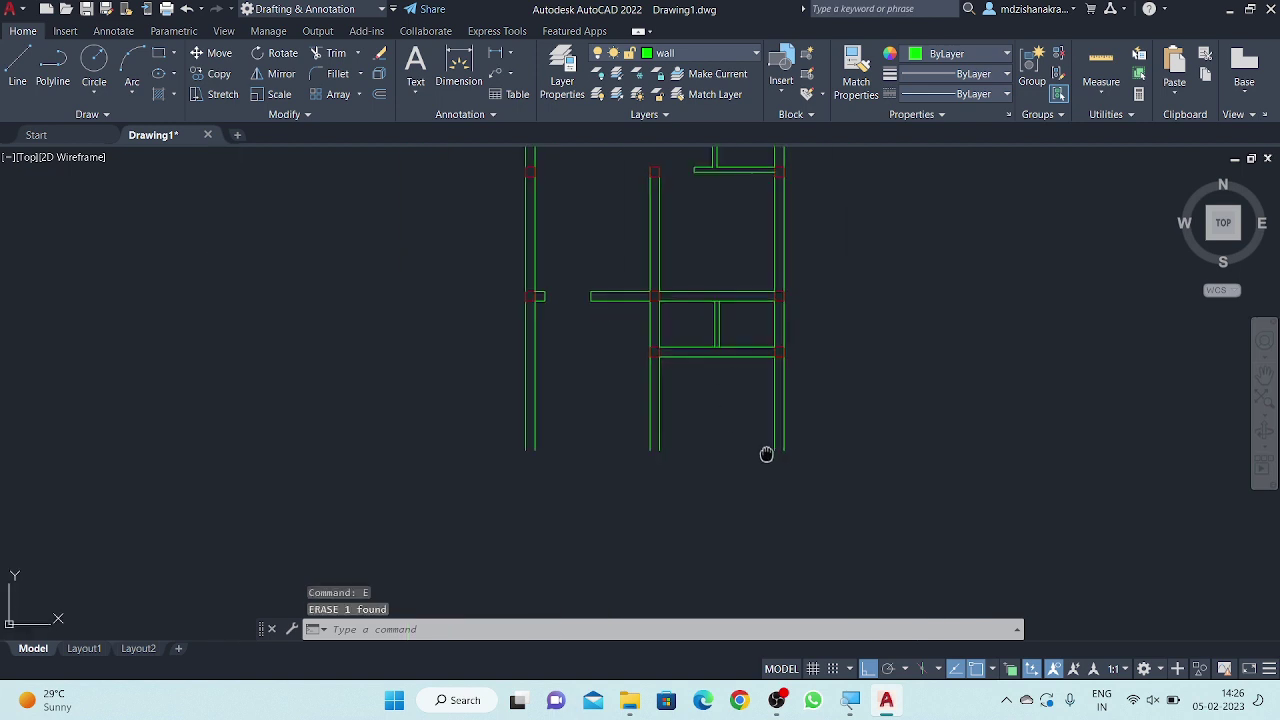
pyautogui.scroll(2, 700, 252)
pyautogui.scroll(2, 741, 356)
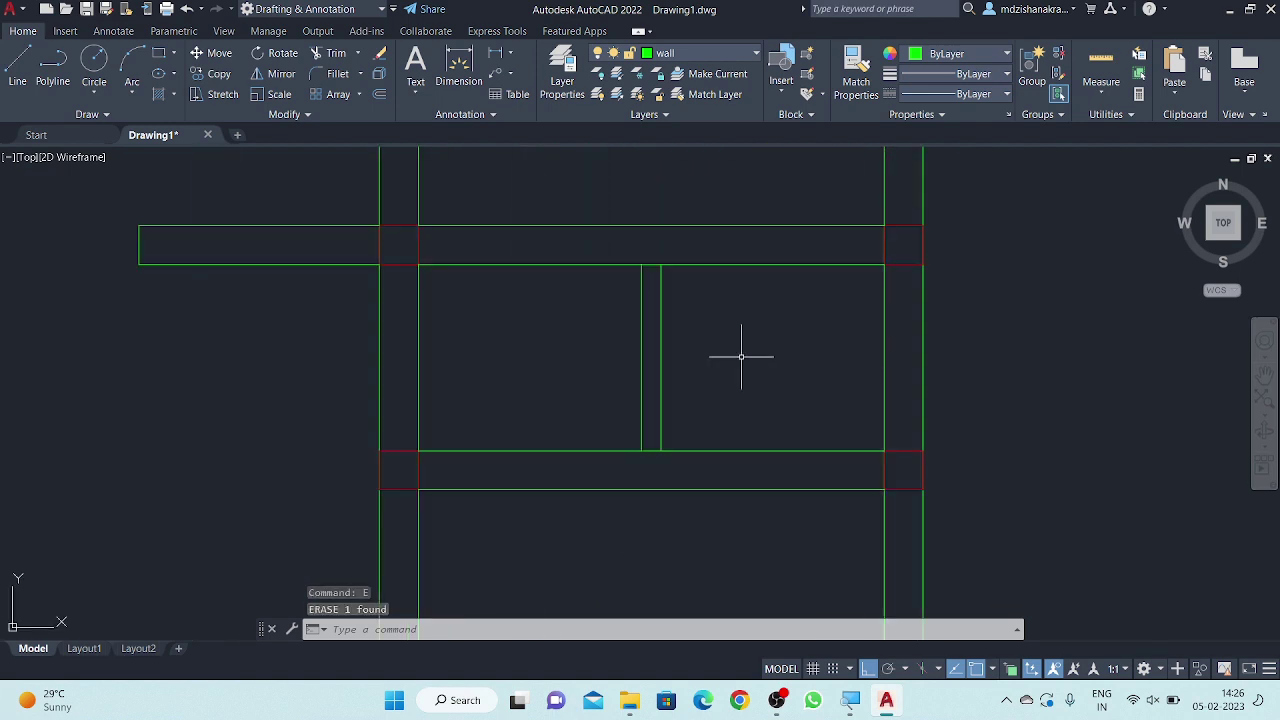
pyautogui.moveTo(741, 357); pyautogui.dragTo(719, 376, button='middle')
pyautogui.moveTo(669, 340); pyautogui.dragTo(678, 366, button='middle')
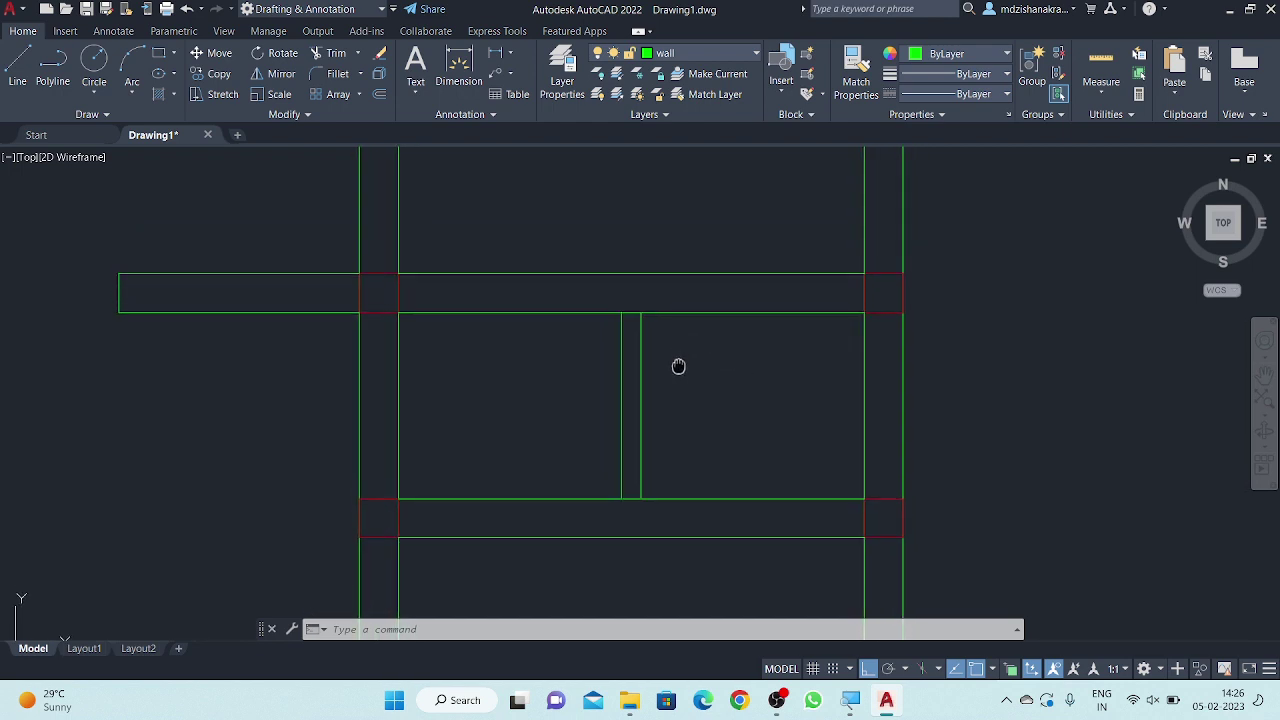
pyautogui.scroll(4, 723, 328)
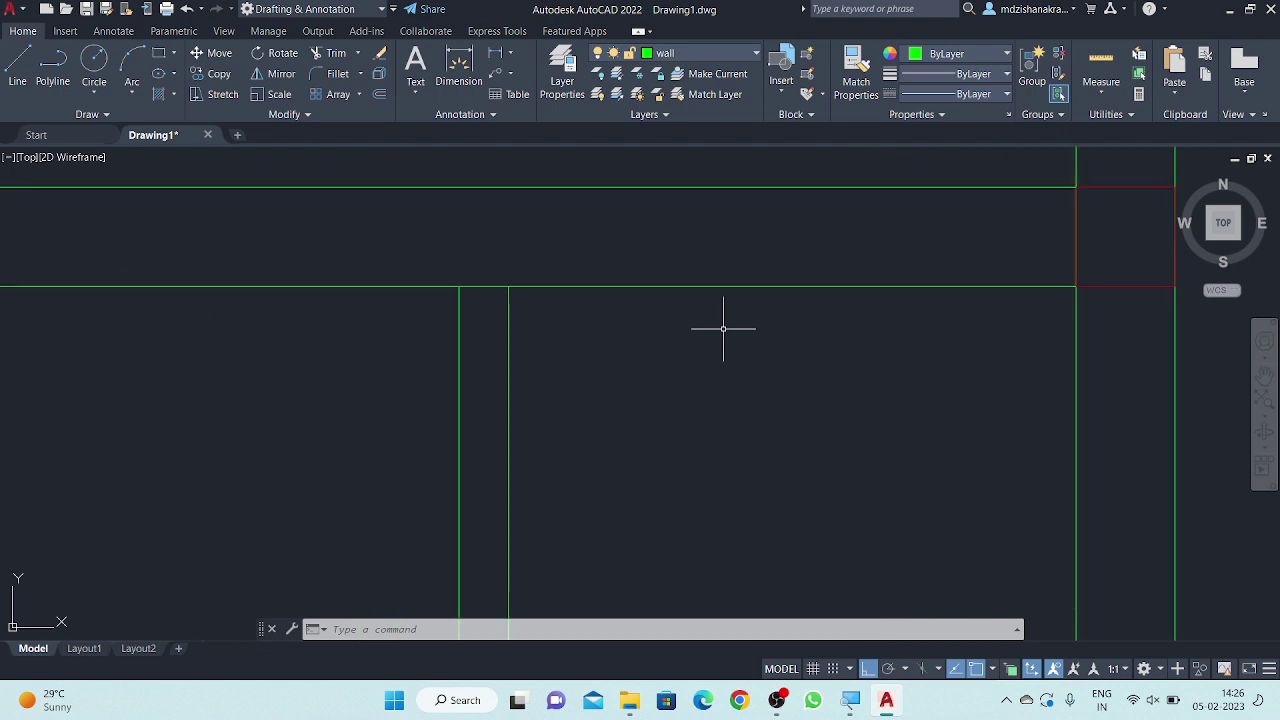
pyautogui.moveTo(726, 326); pyautogui.dragTo(714, 346, button='middle')
pyautogui.scroll(-2, 714, 346)
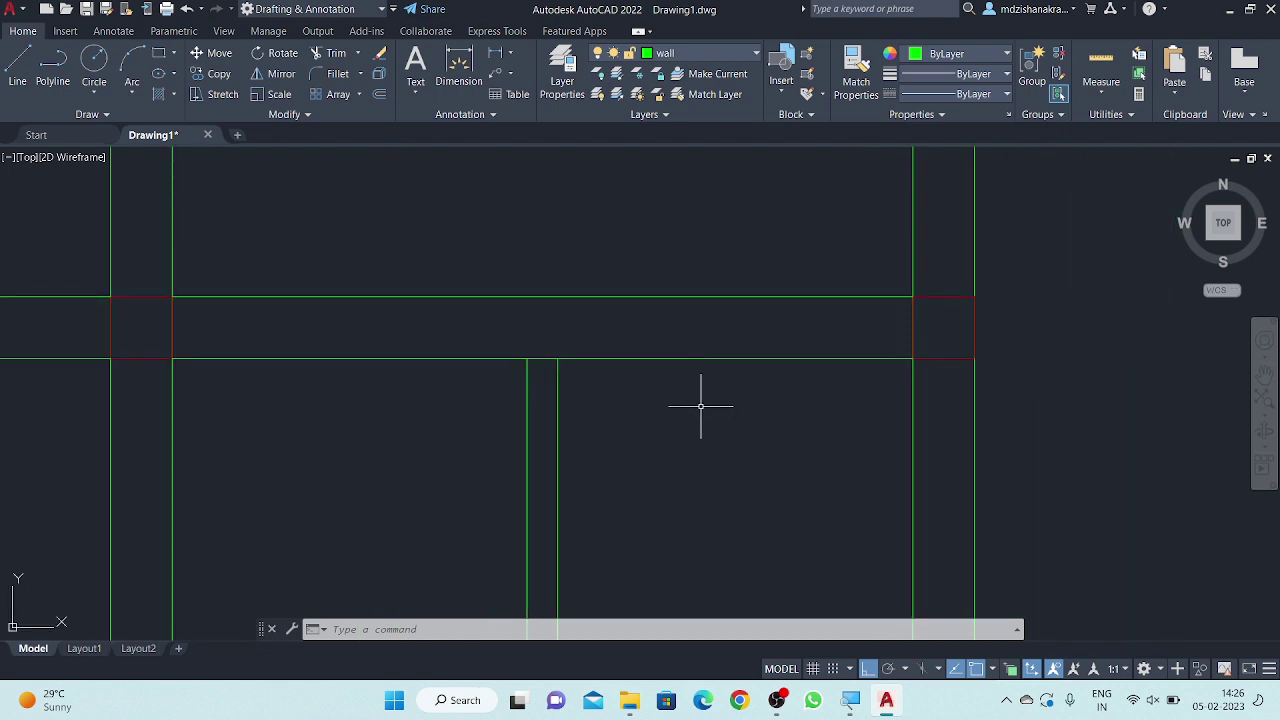
# - Draw a line from the partition's top corner to the column corner
pyautogui.write('l')
pyautogui.press('Return')
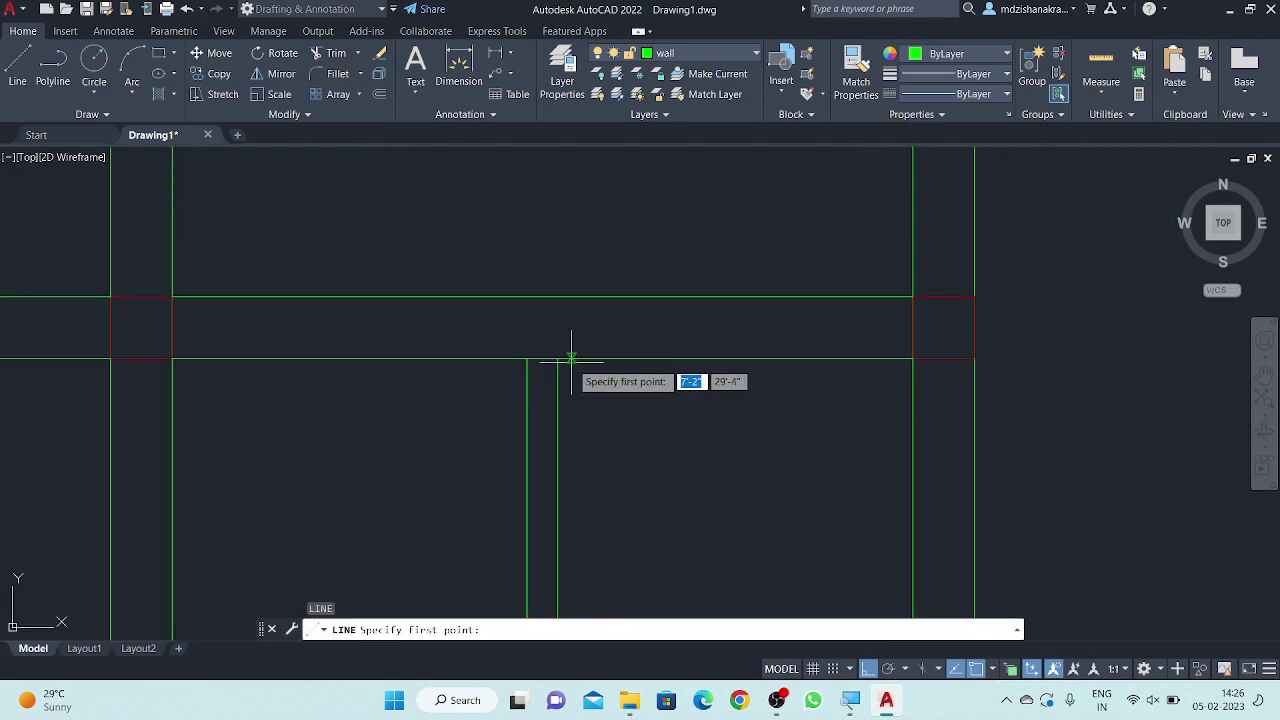
pyautogui.click(558, 357)
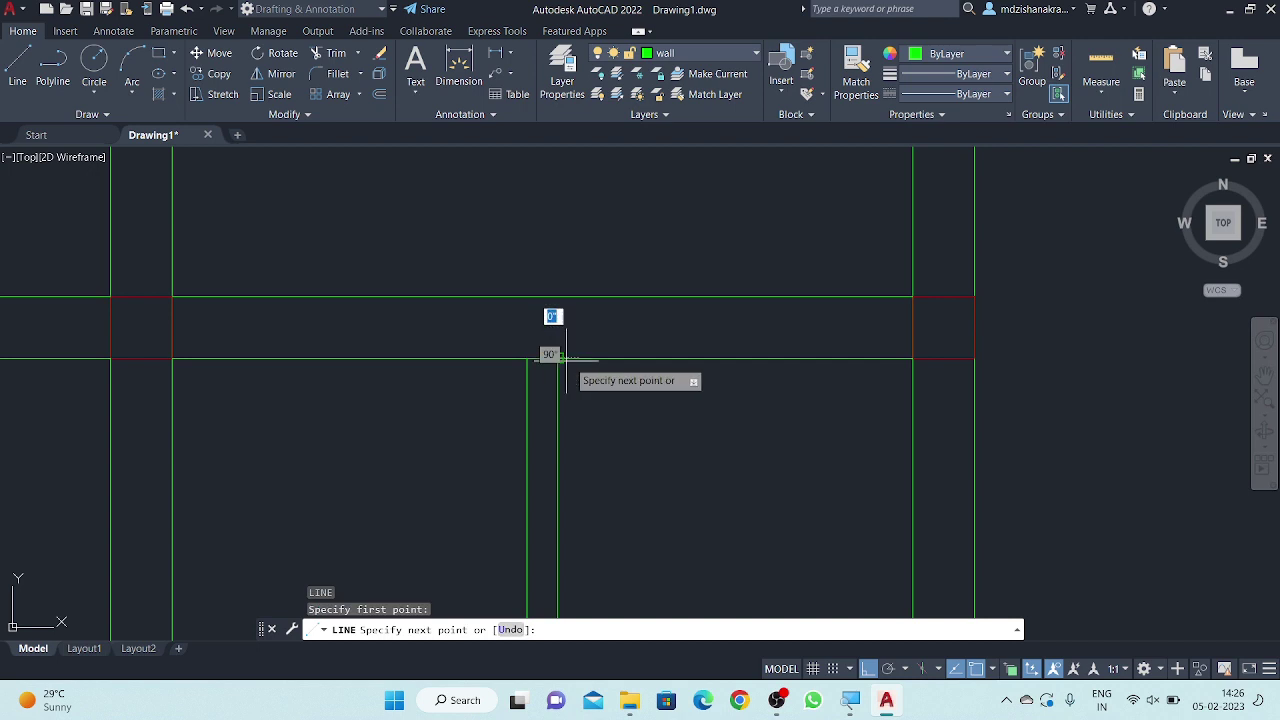
pyautogui.click(912, 357)
pyautogui.press('Return')
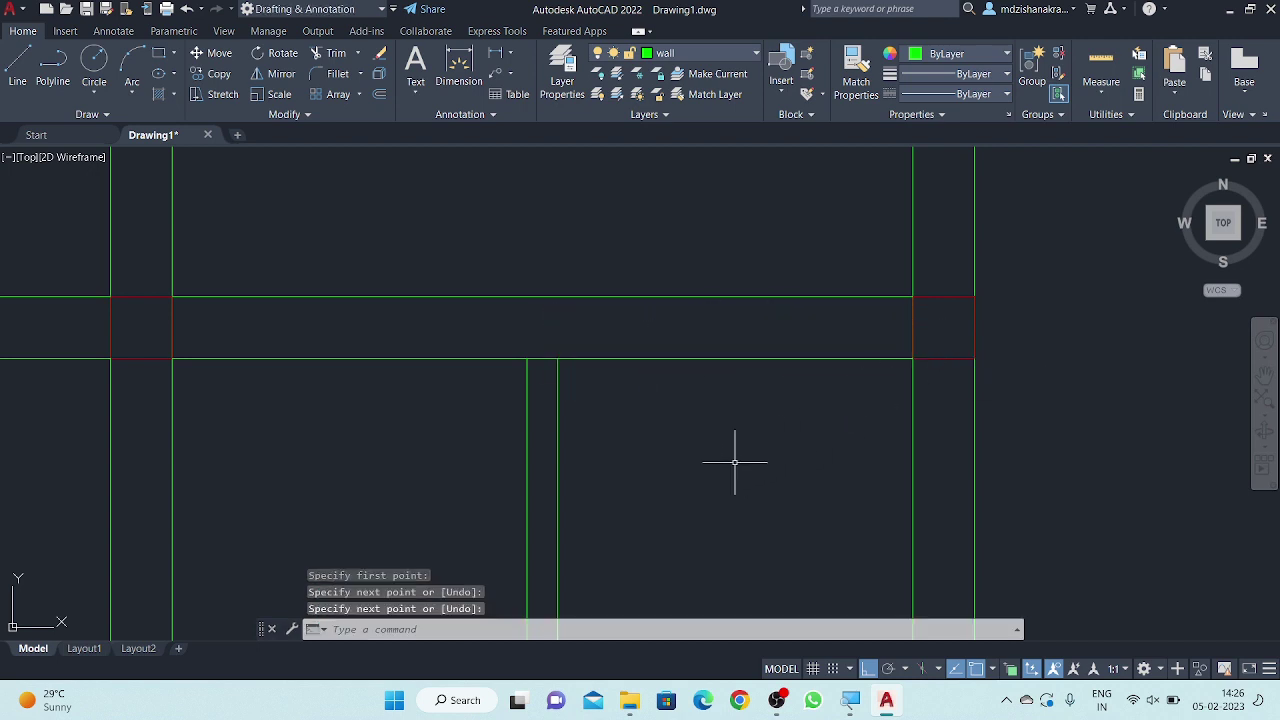
# - Draw a vertical centre line across the top wall from its lower to upper edge
pyautogui.write('l')
pyautogui.press('Return')
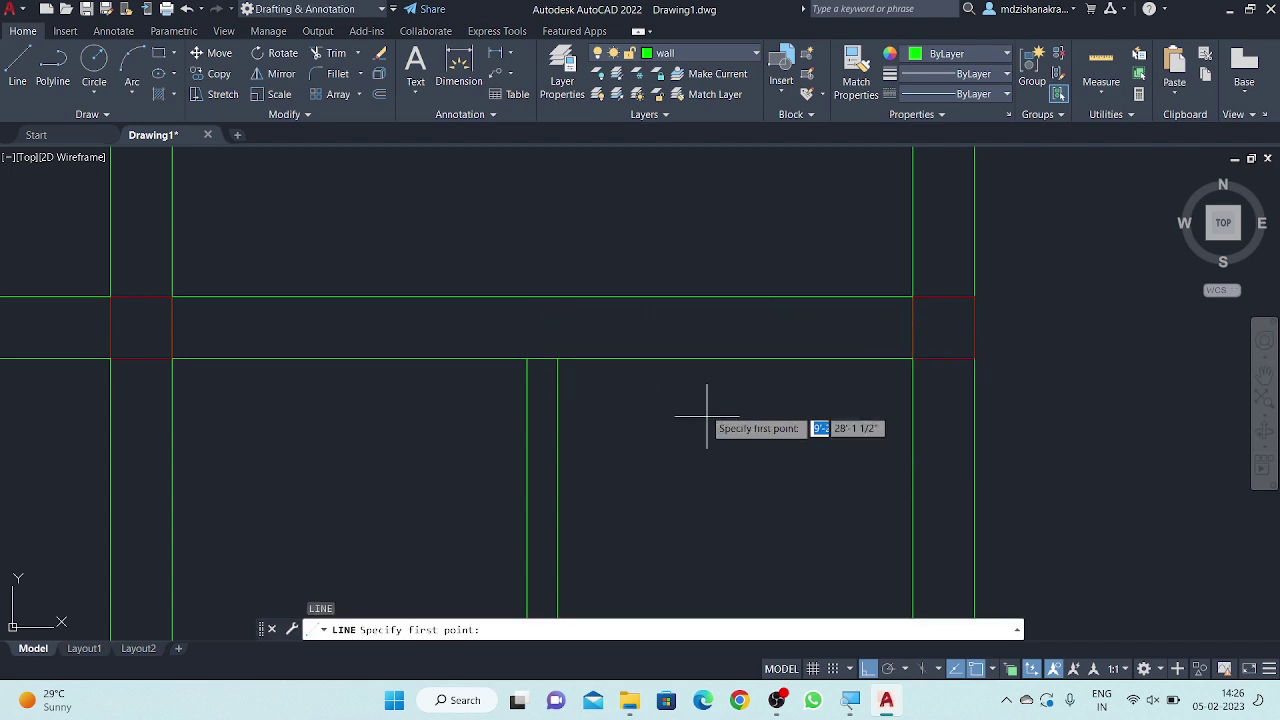
pyautogui.click(735, 358)
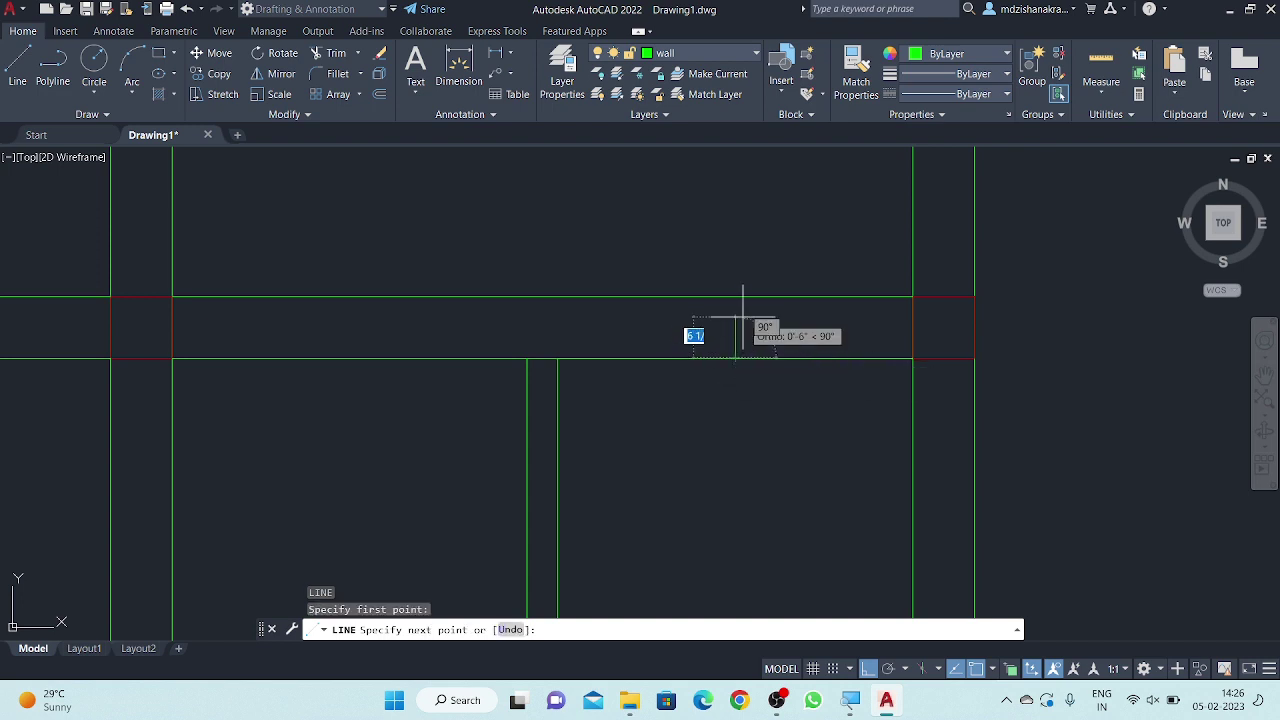
pyautogui.click(735, 296)
pyautogui.press('Escape')
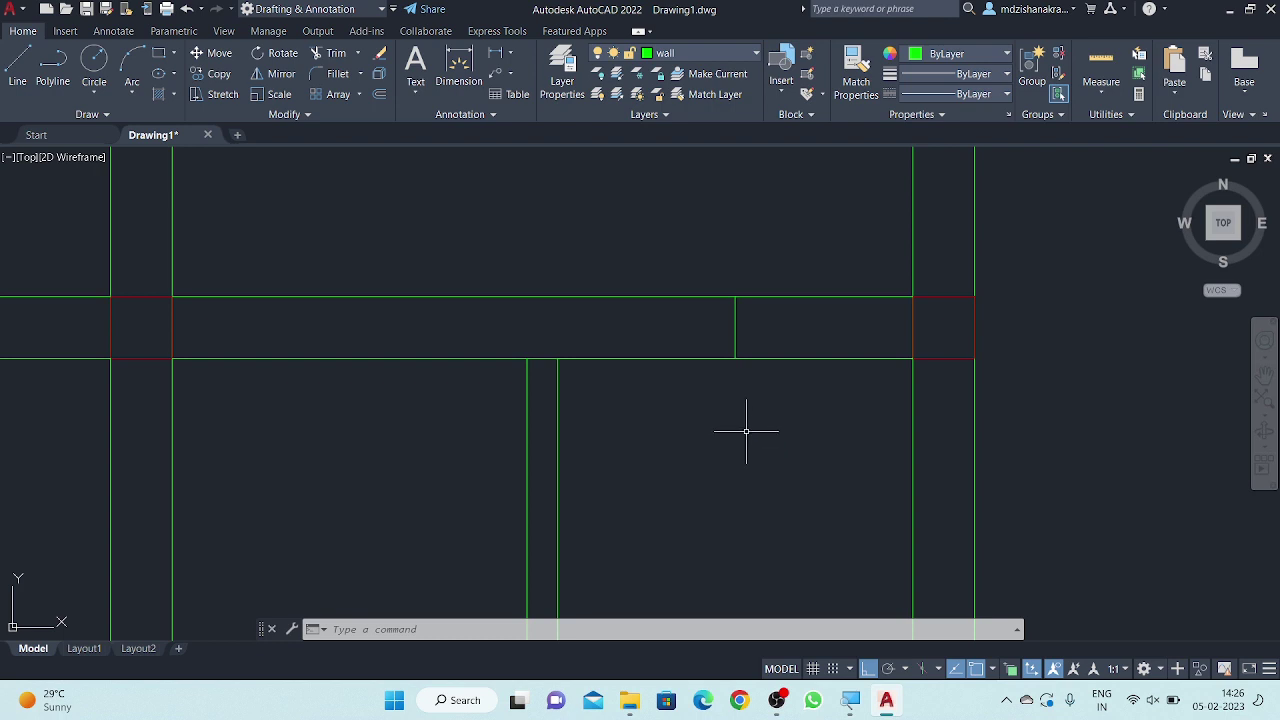
# - Offset the centre cross line 15 to the right and 15 to the left
pyautogui.write('o')
pyautogui.press('Return')
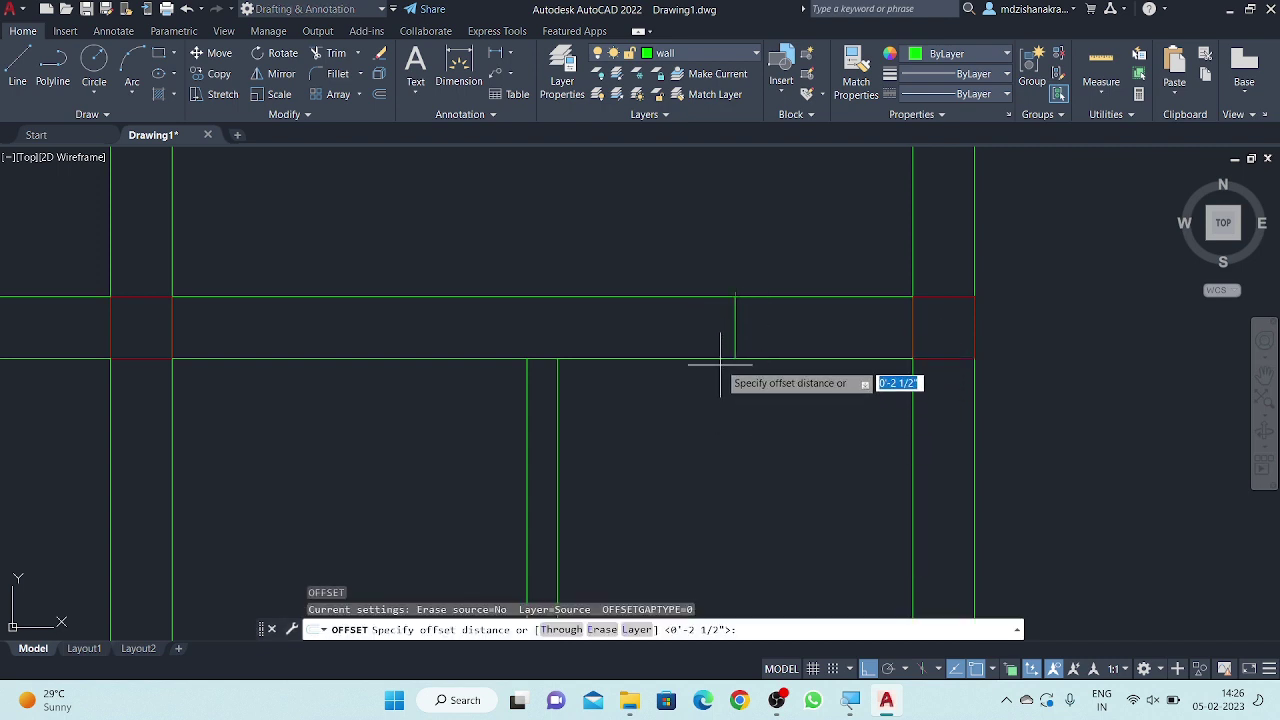
pyautogui.press('Return')
pyautogui.click(735, 303)
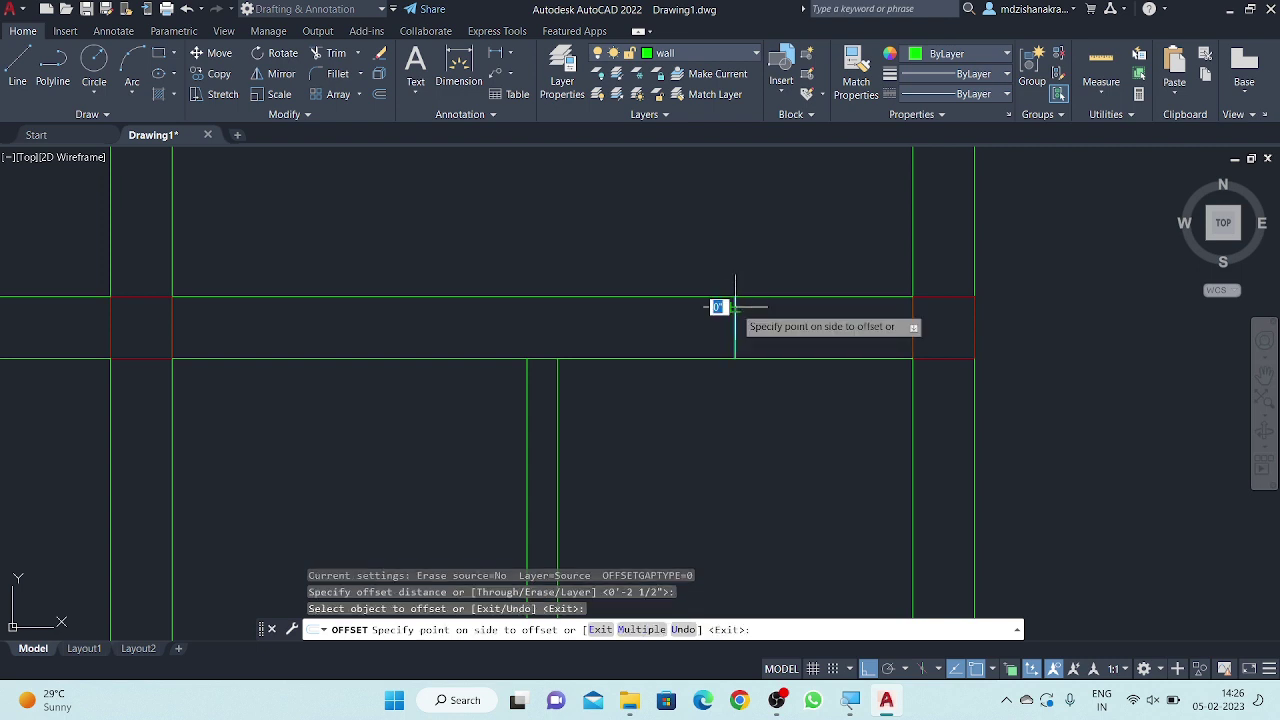
pyautogui.press('Return')
pyautogui.press('Return')
pyautogui.press('Return')
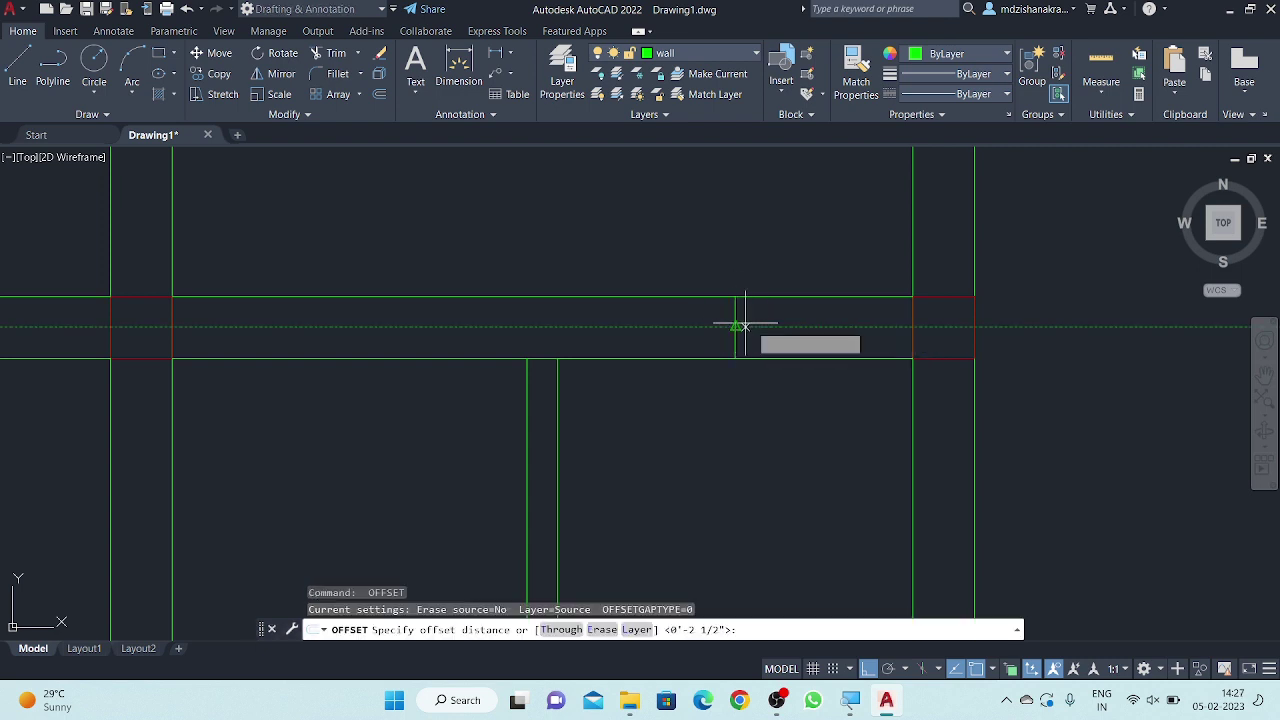
pyautogui.click(736, 318)
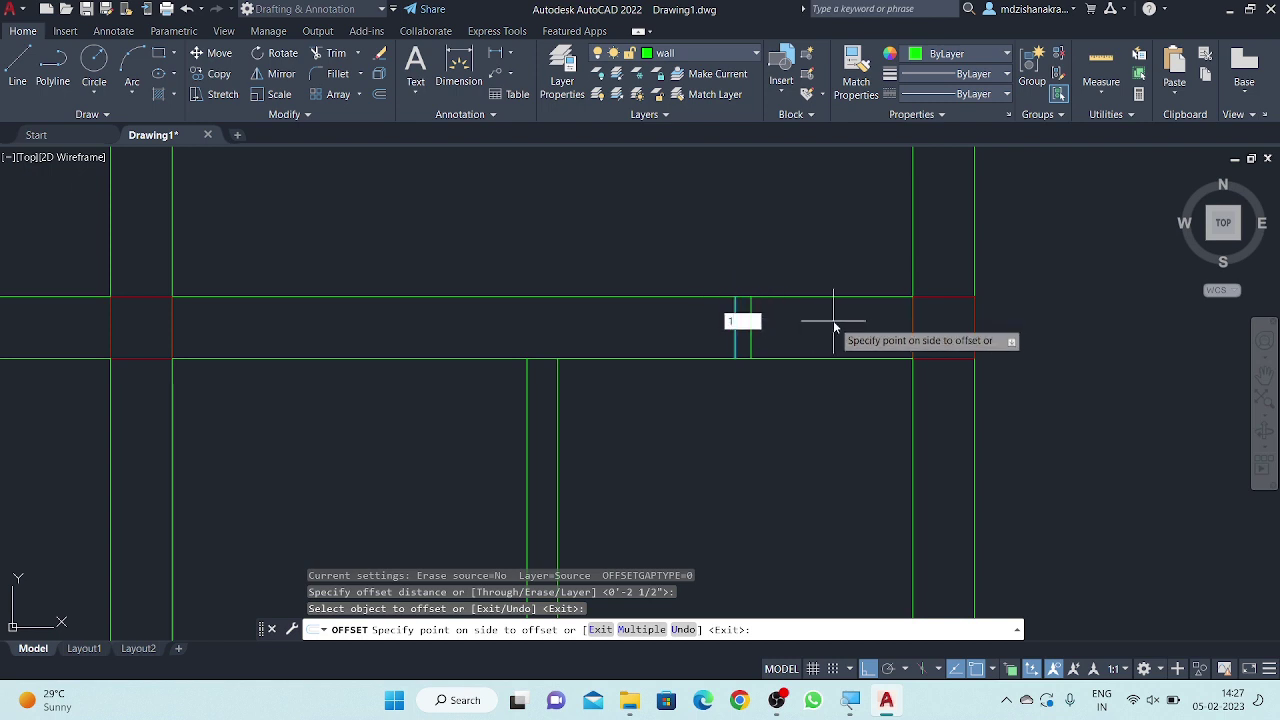
pyautogui.write('5')
pyautogui.press('Return')
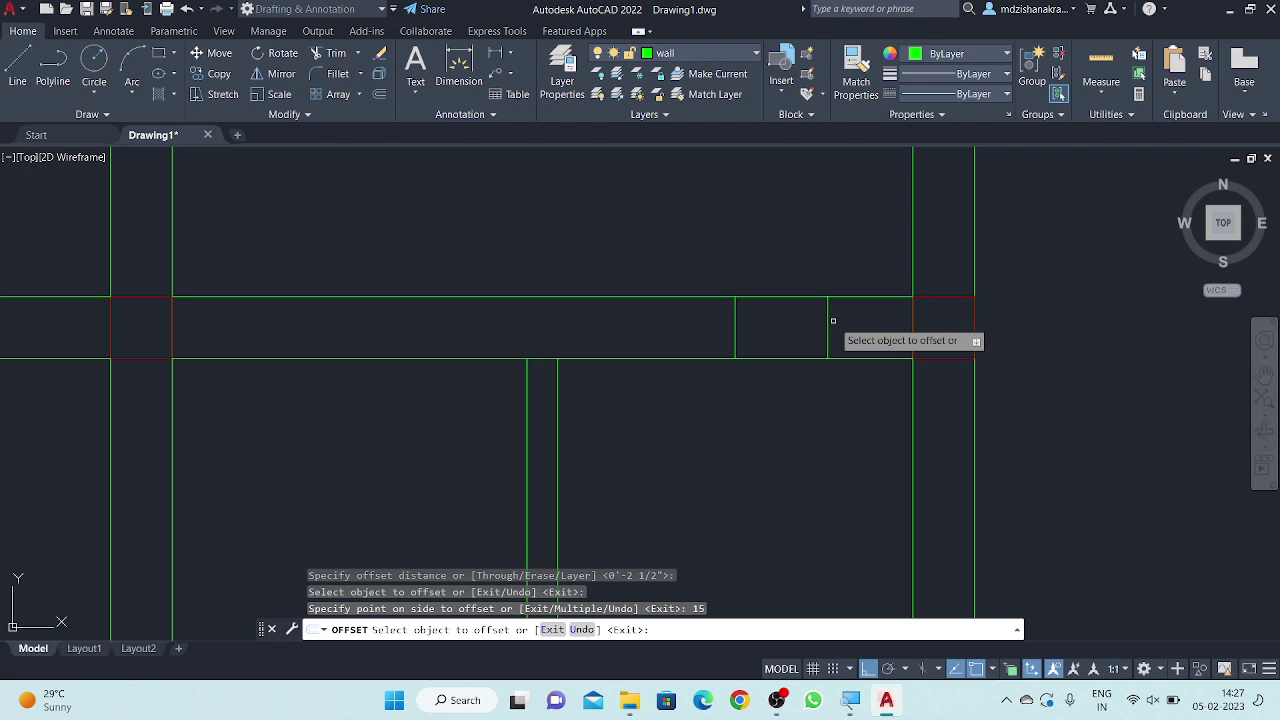
pyautogui.click(735, 322)
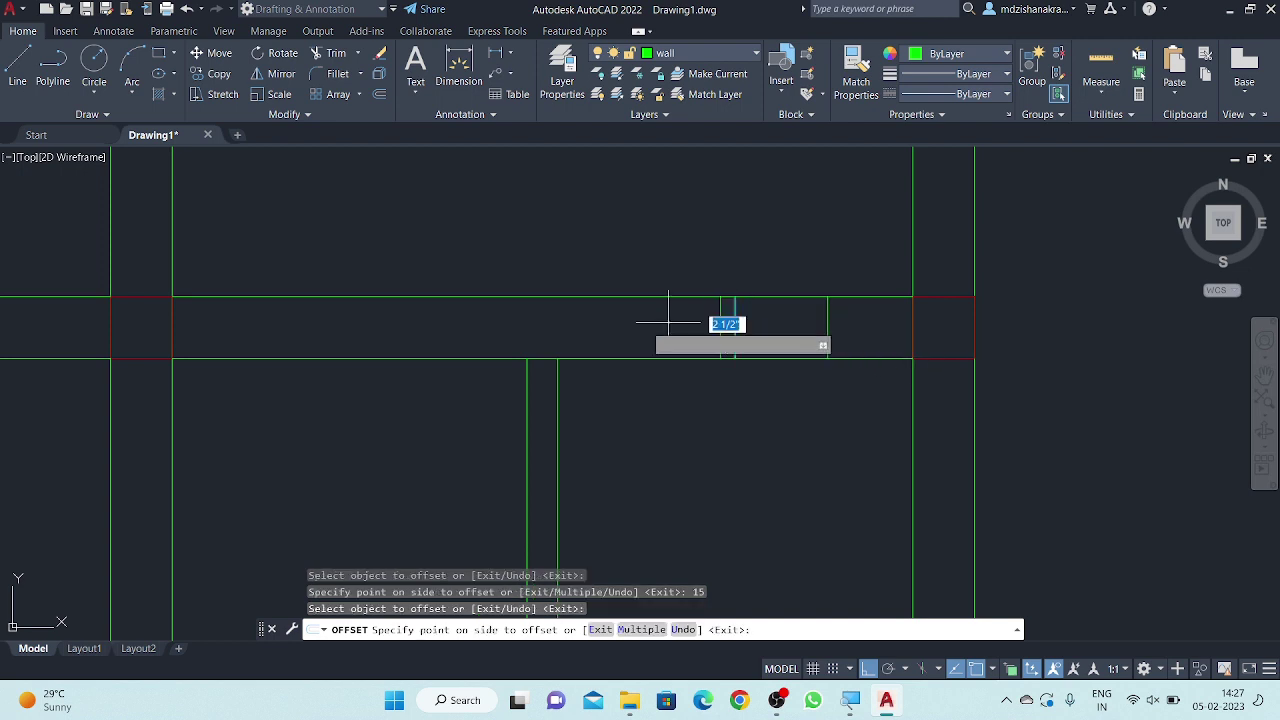
pyautogui.write('1')
pyautogui.click(626, 327)
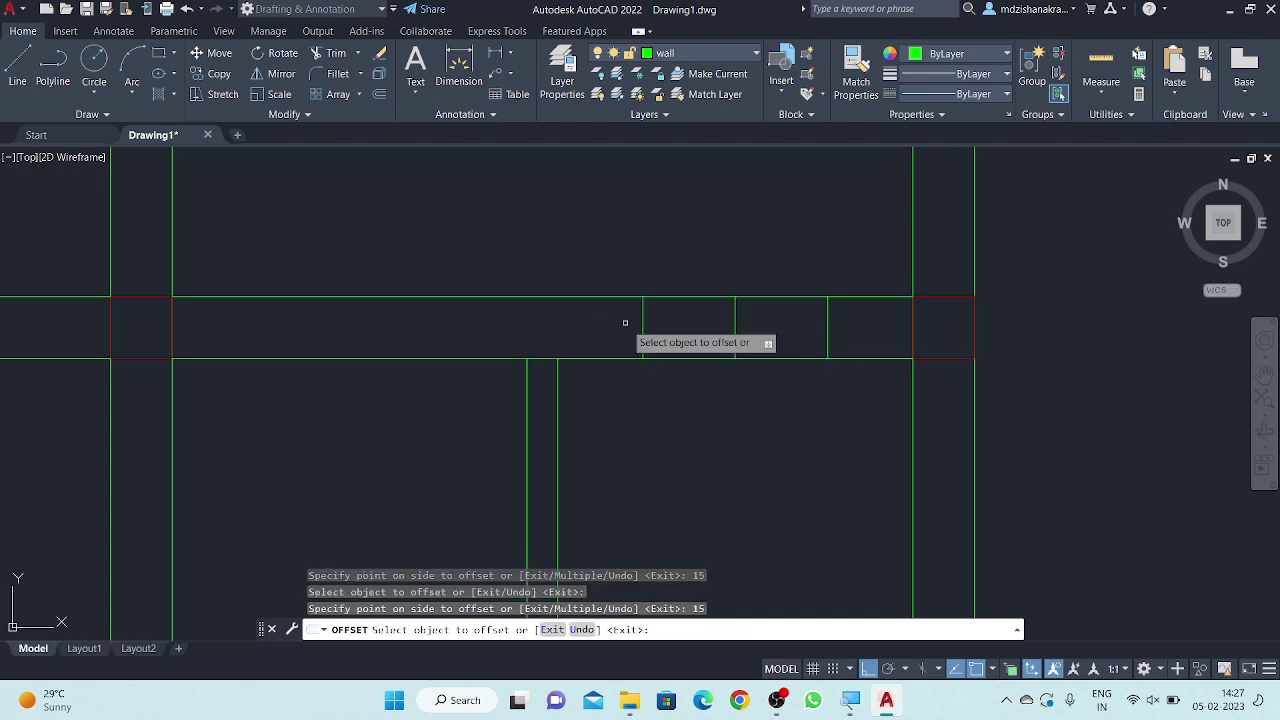
pyautogui.press('Escape')
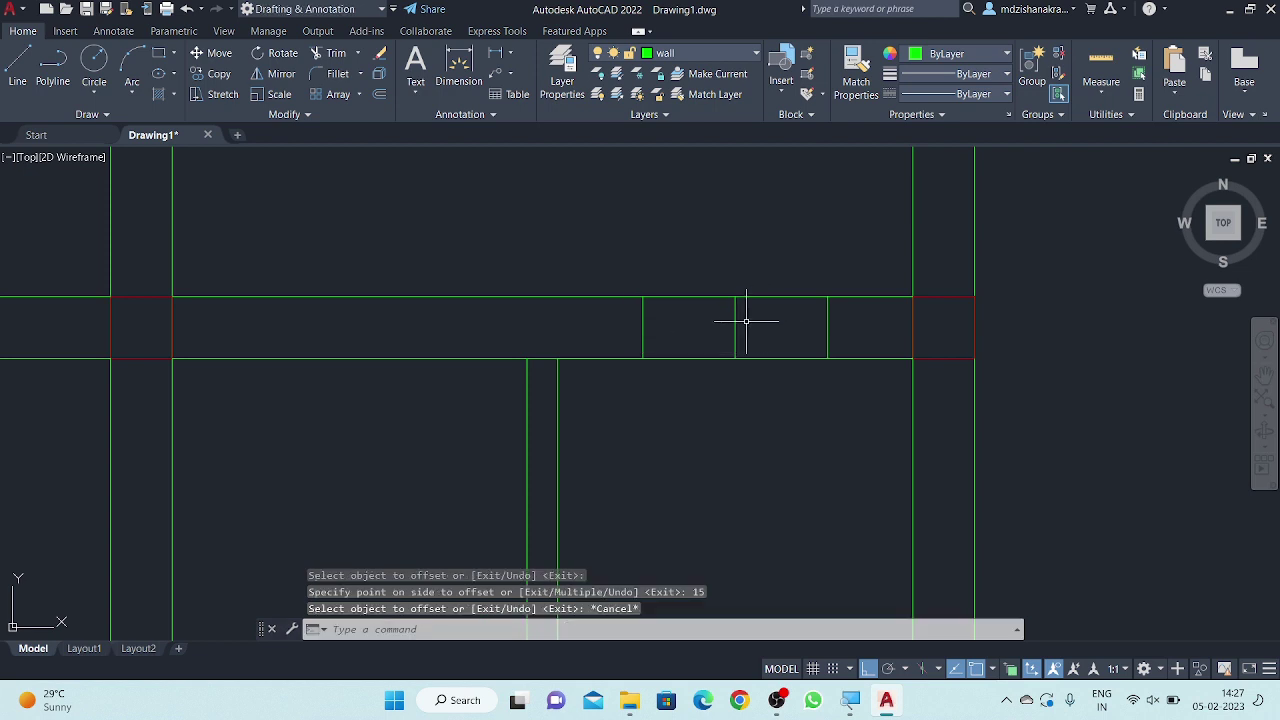
# - Erase the centre cross line between the two offsets
pyautogui.click(736, 326)
pyautogui.write('e')
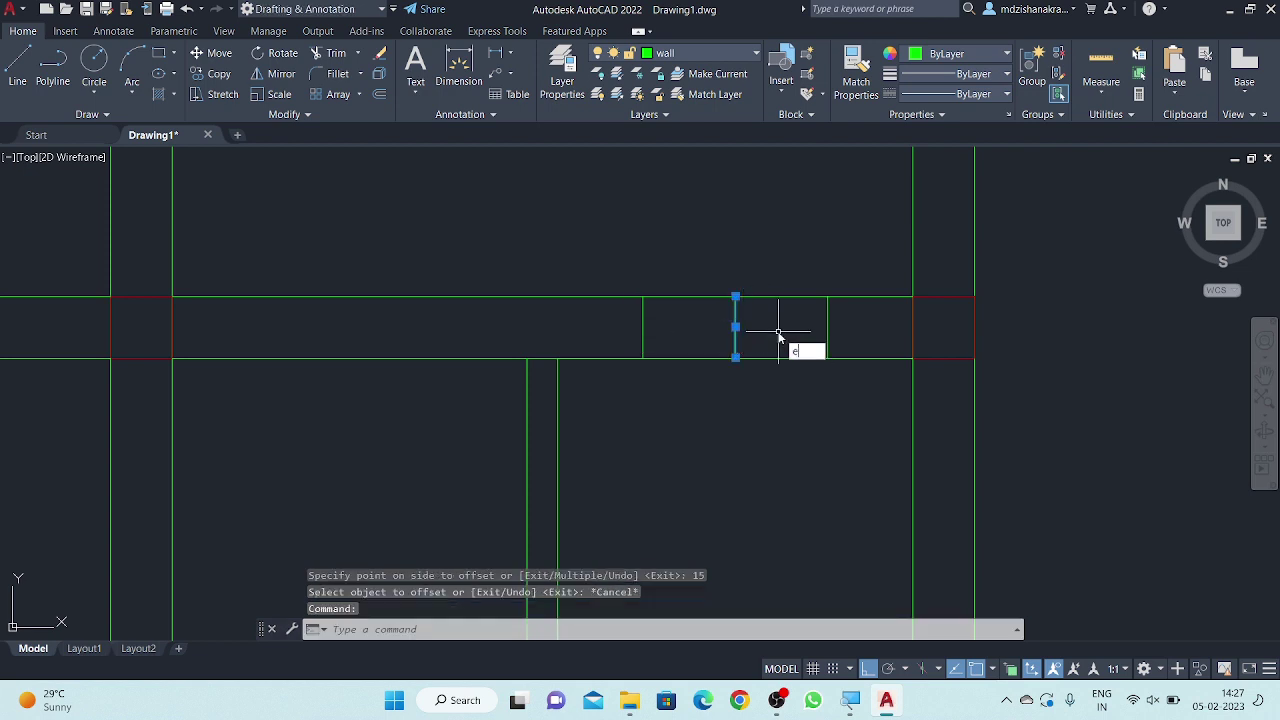
pyautogui.press('Return')
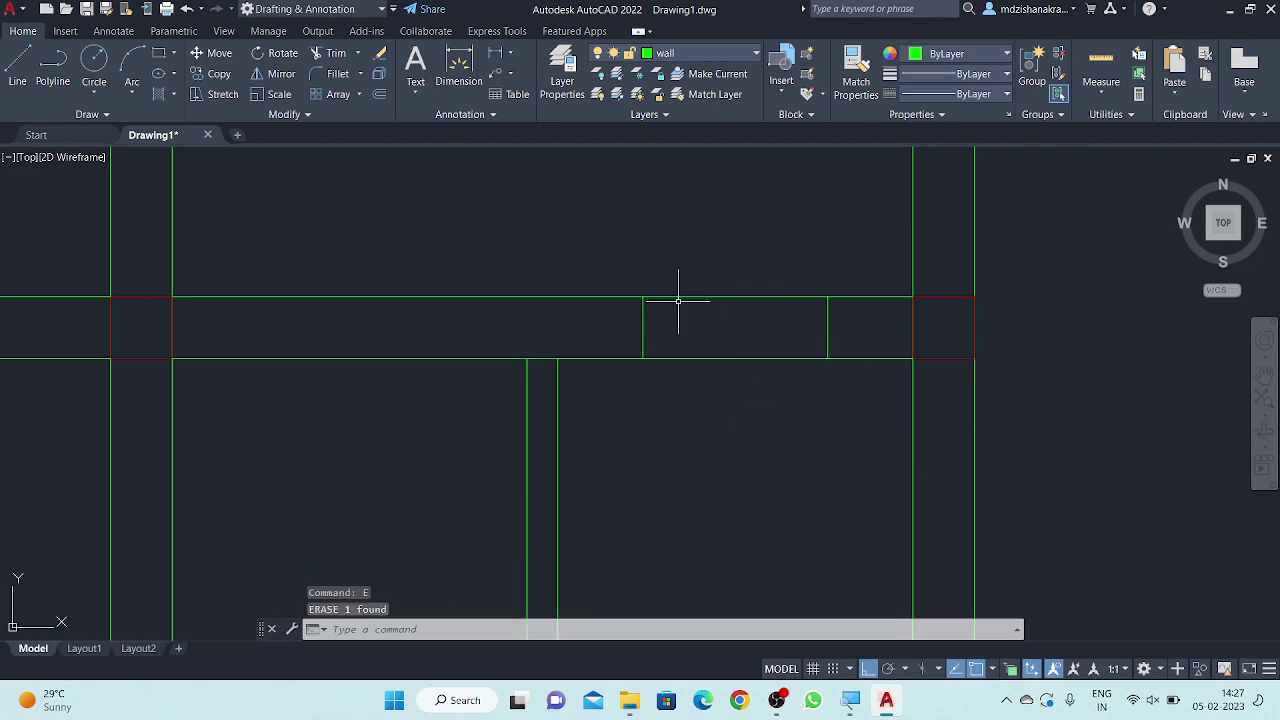
pyautogui.scroll(-4, 680, 340)
# - Trim the top wall lines between the two cross lines
pyautogui.write('tr')
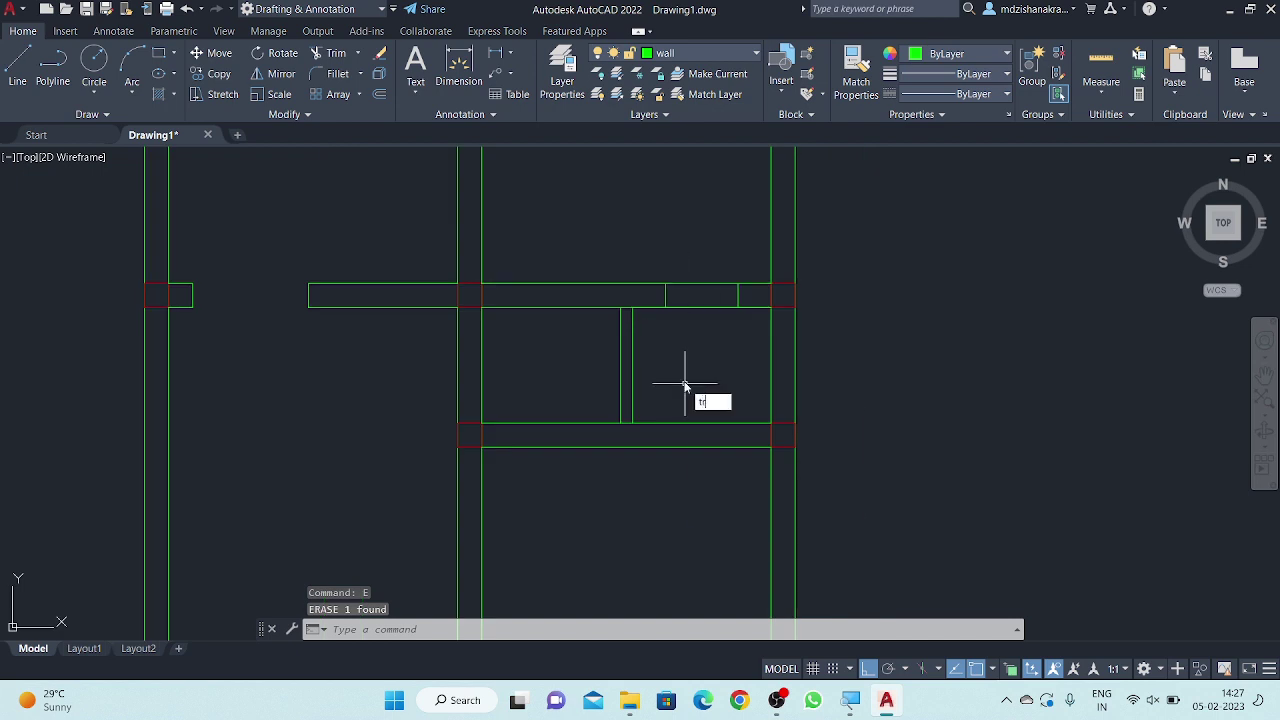
pyautogui.press('Return')
pyautogui.moveTo(693, 265); pyautogui.dragTo(695, 340)
pyautogui.press('Escape')
# - Erase the leftover short wall edge in the top opening
pyautogui.scroll(2, 620, 310)
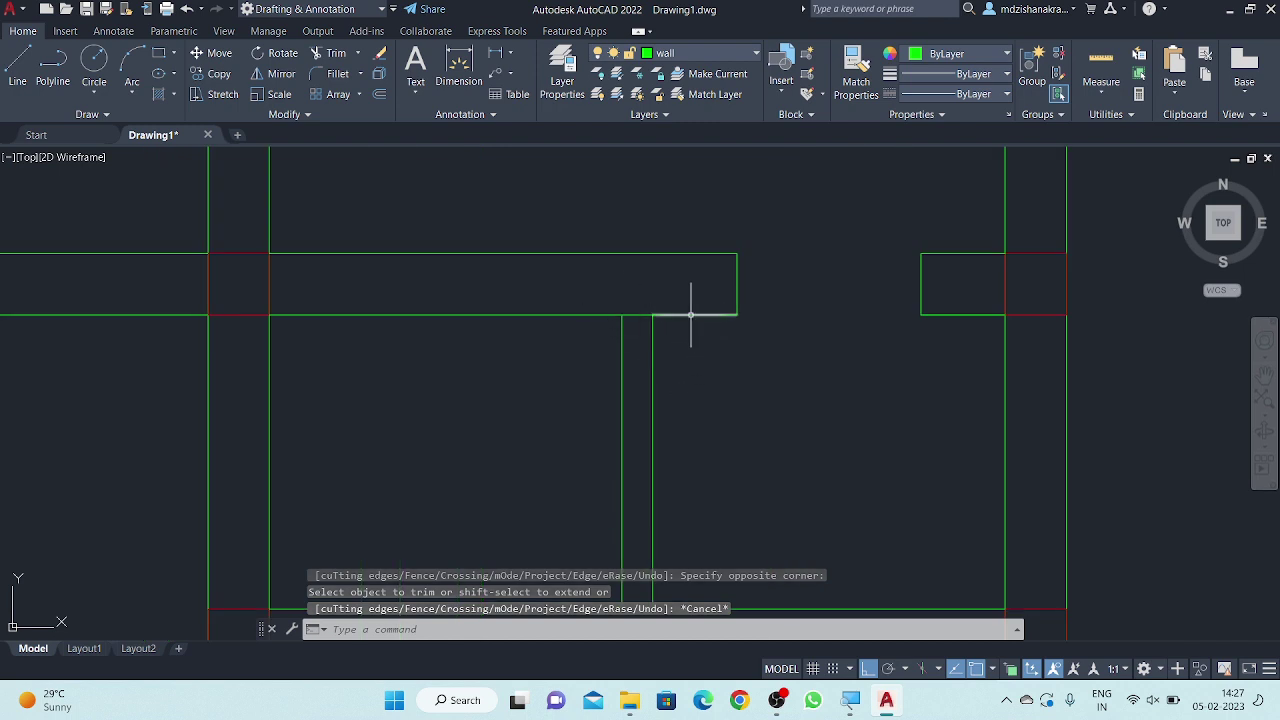
pyautogui.click(692, 315)
pyautogui.write('e')
pyautogui.press('Return')
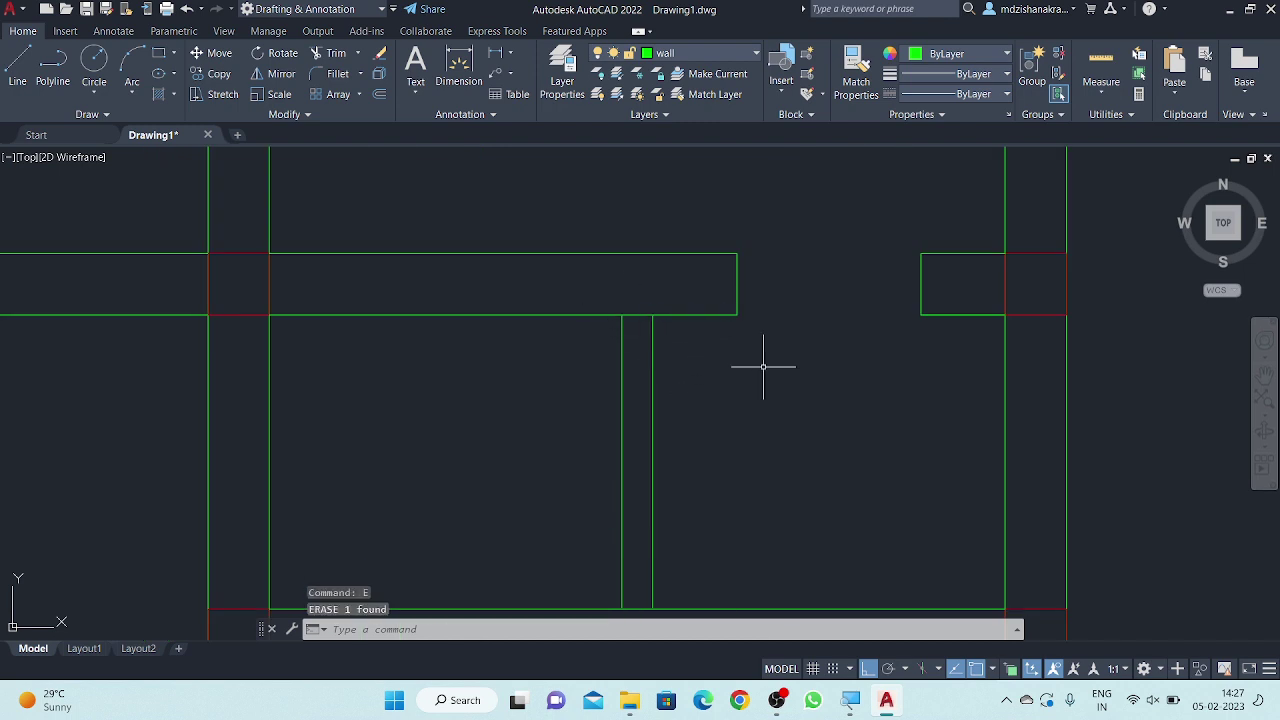
pyautogui.click(960, 315)
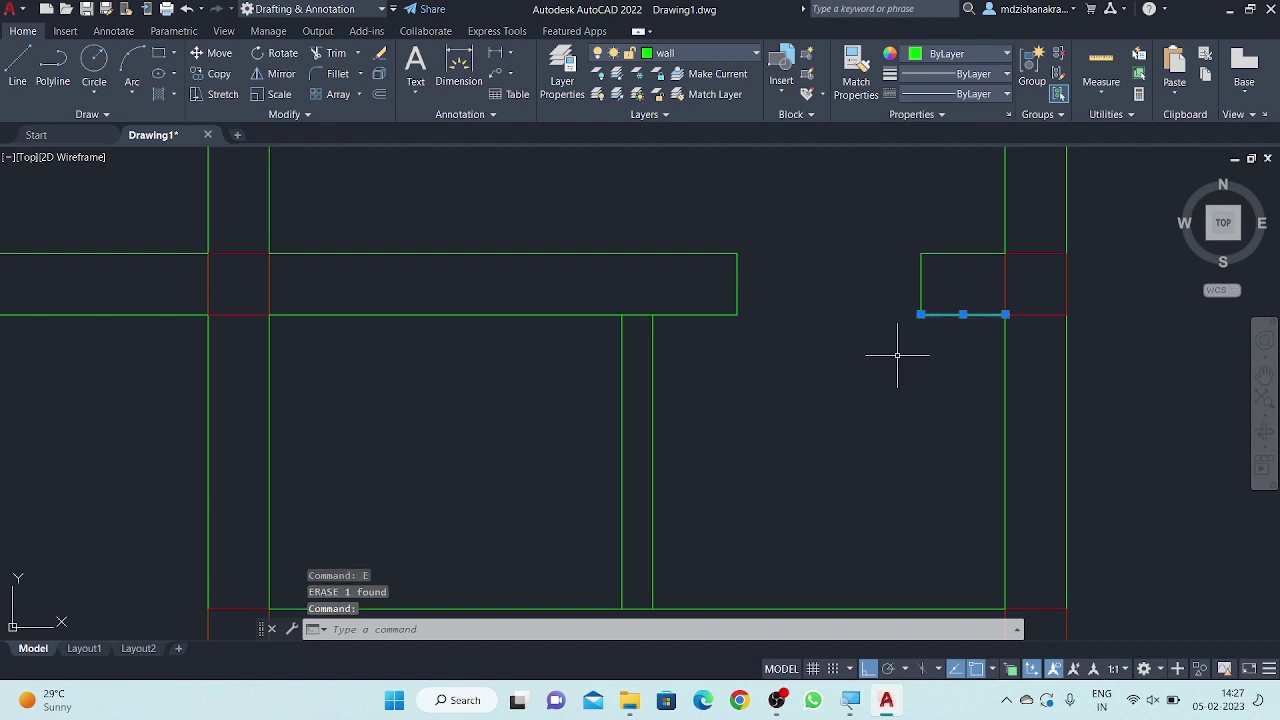
pyautogui.press('Escape')
pyautogui.scroll(-1, 740, 368)
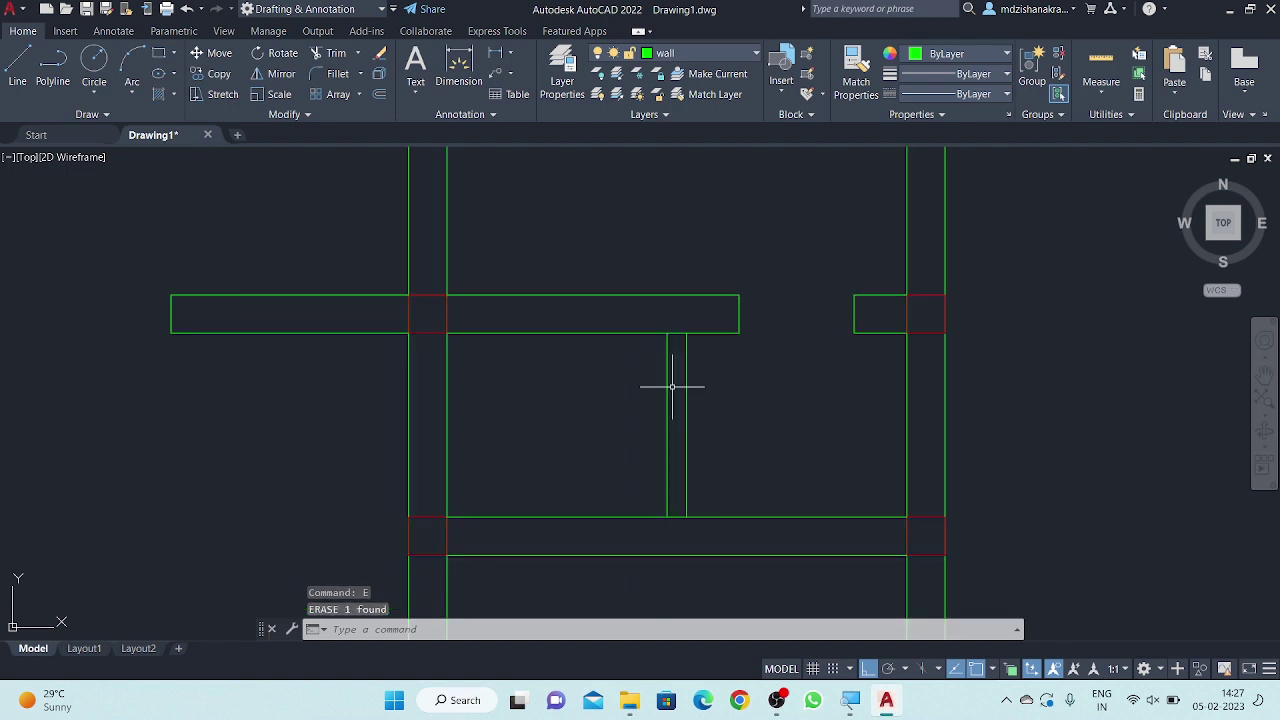
pyautogui.scroll(1, 672, 387)
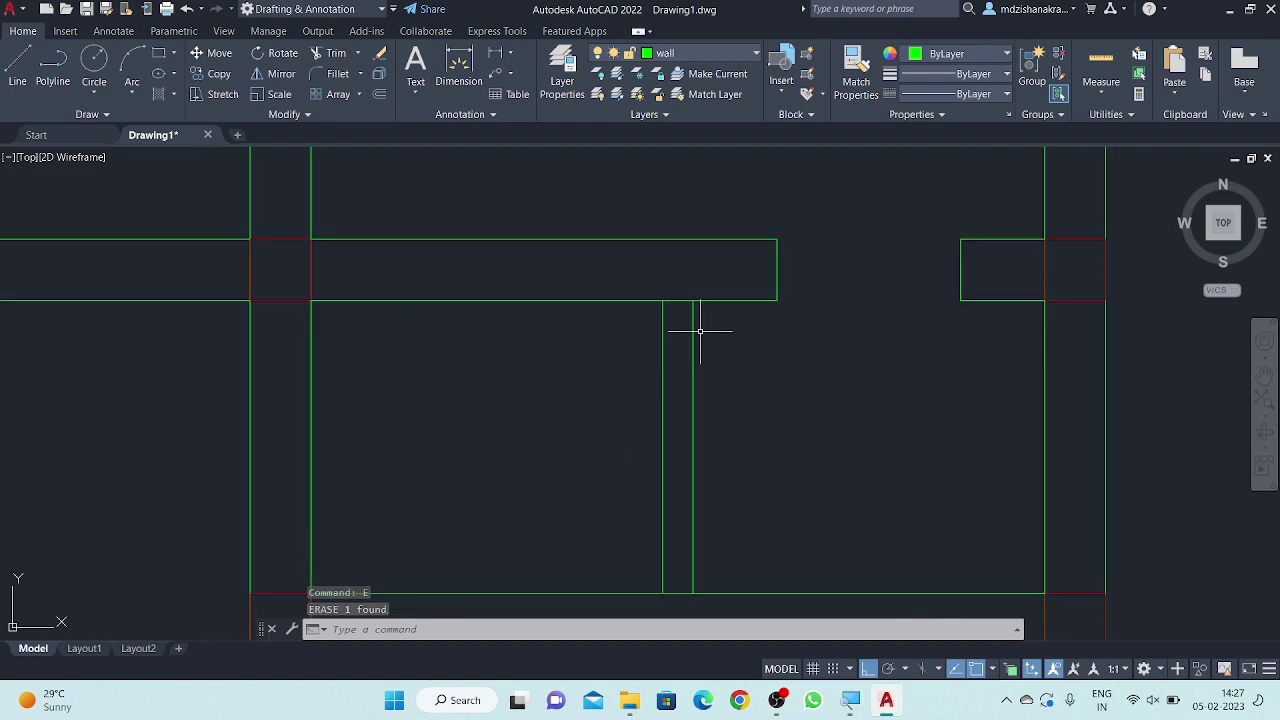
# - Trim the remaining top wall segment at the opening
pyautogui.write('f')
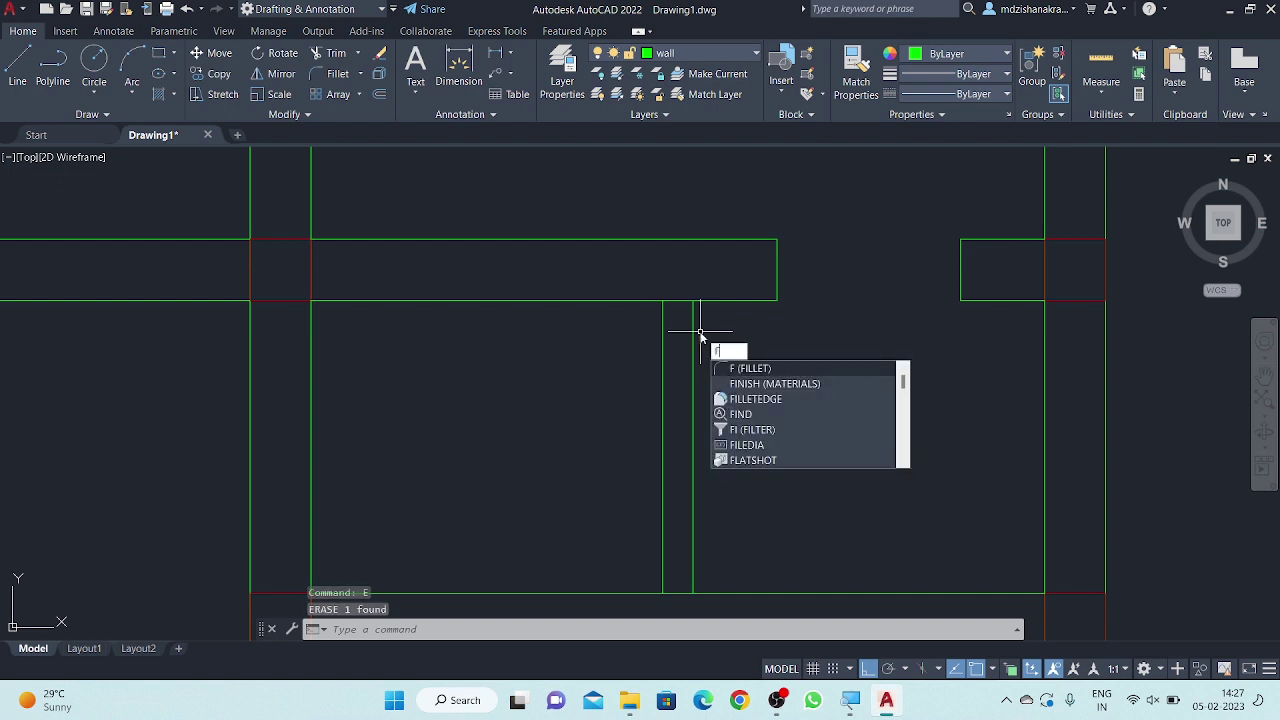
pyautogui.press('Return')
pyautogui.click(712, 300)
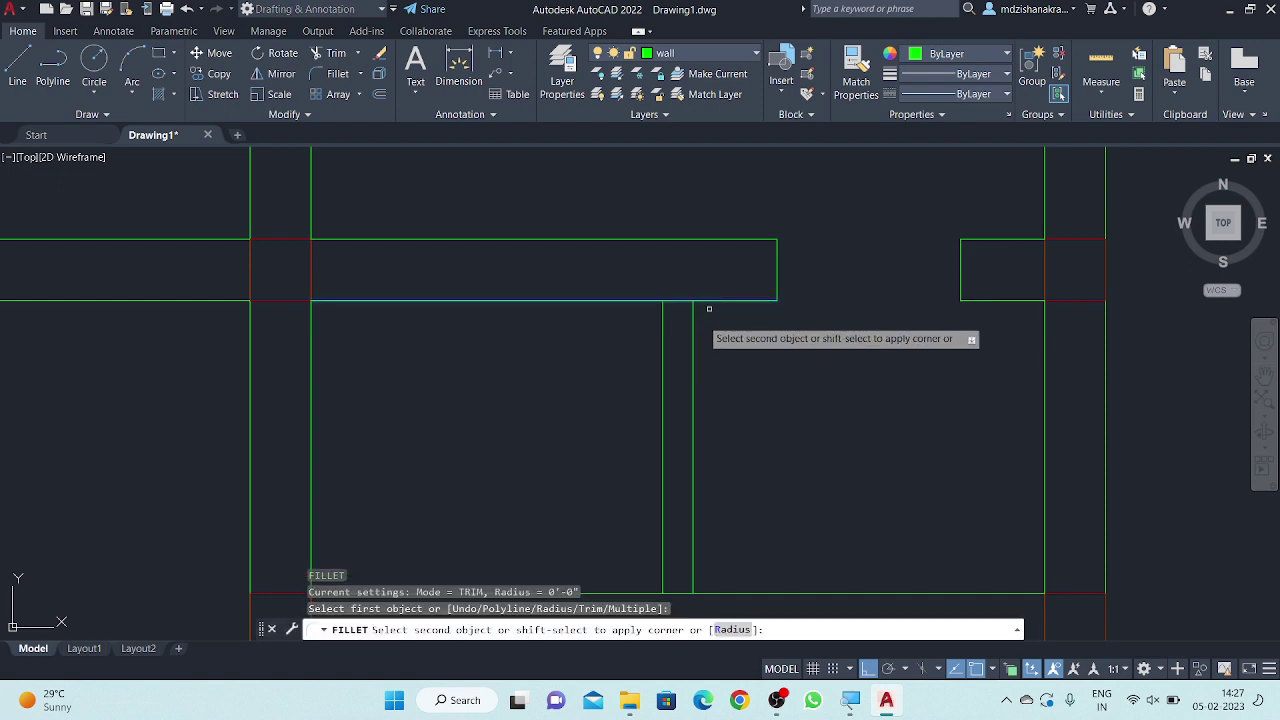
pyautogui.press('Escape')
pyautogui.press('Escape')
pyautogui.press('Escape')
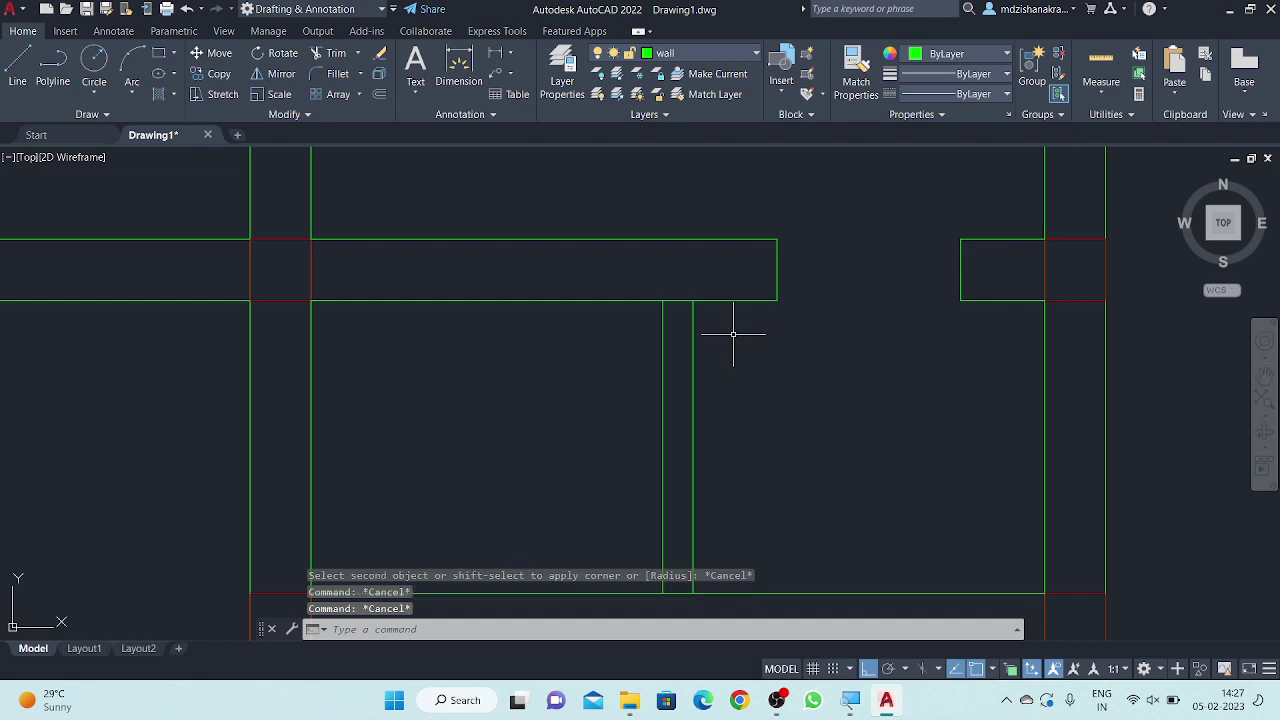
pyautogui.write('tr')
pyautogui.press('Return')
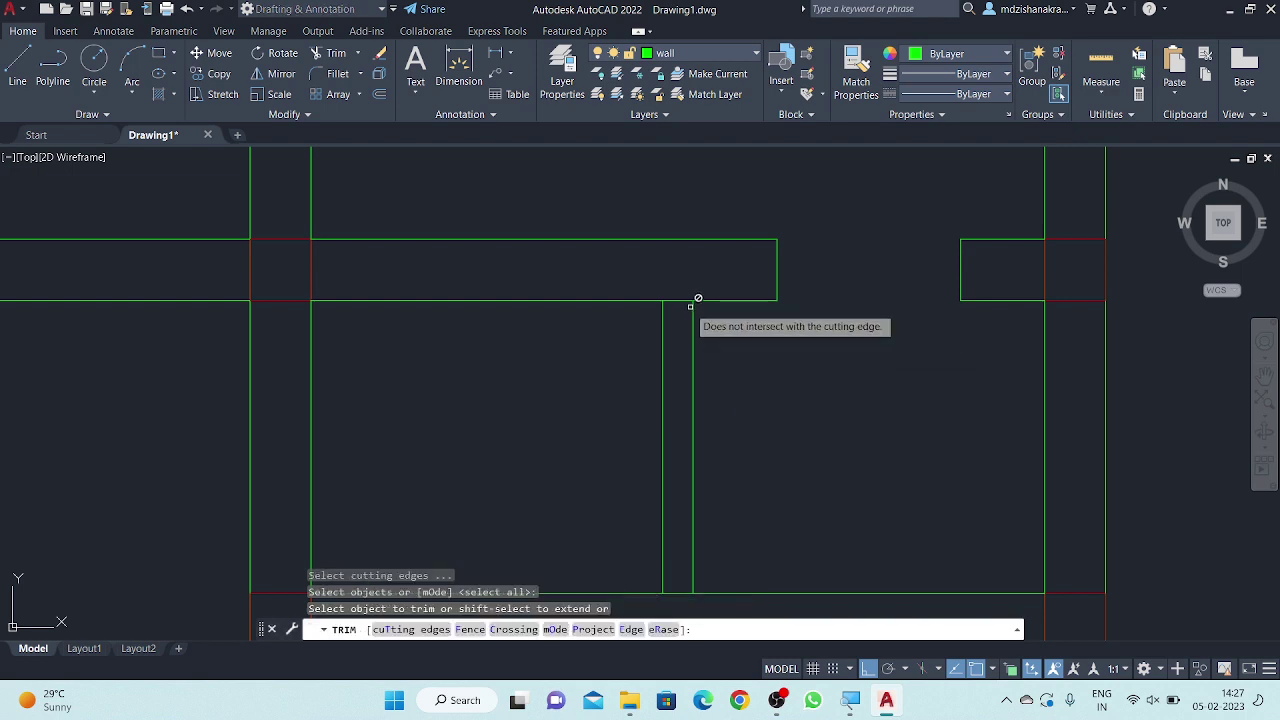
pyautogui.click(677, 300)
pyautogui.press('Escape')
# - Trim the inner and outer left and right wall lines below the bottom wall
pyautogui.scroll(-2, 743, 320)
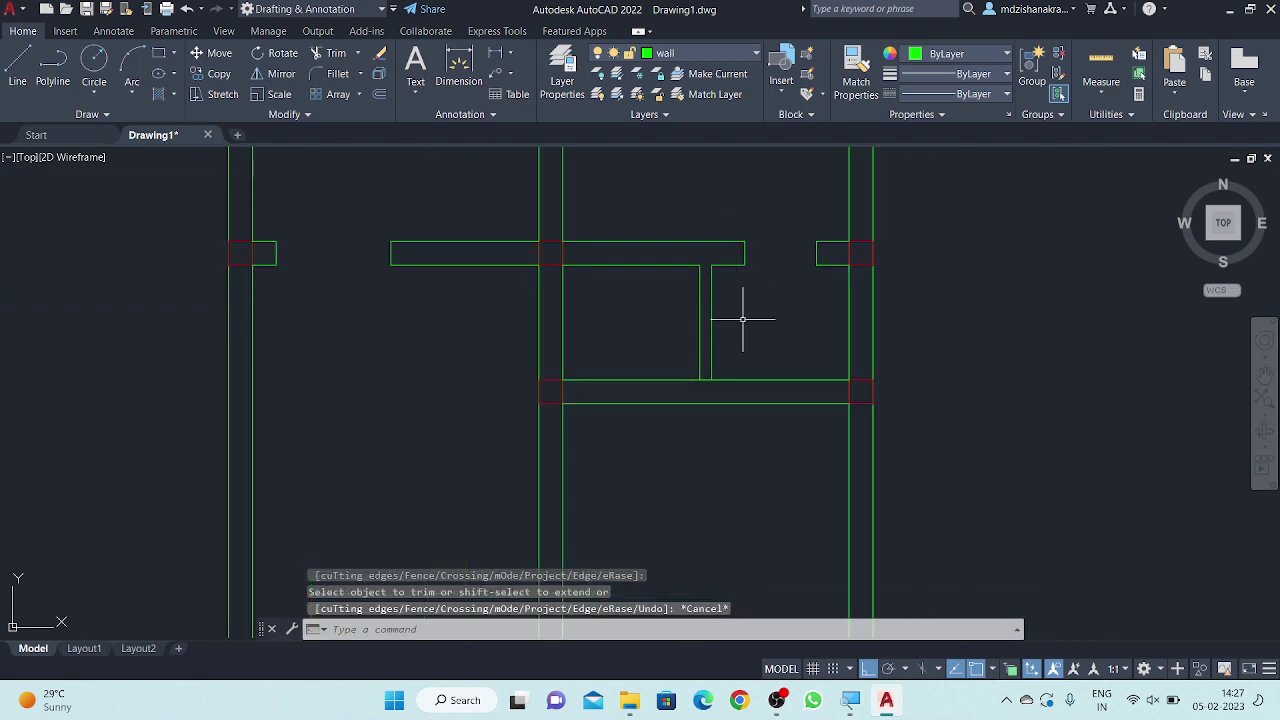
pyautogui.moveTo(743, 399); pyautogui.dragTo(741, 341, button='middle')
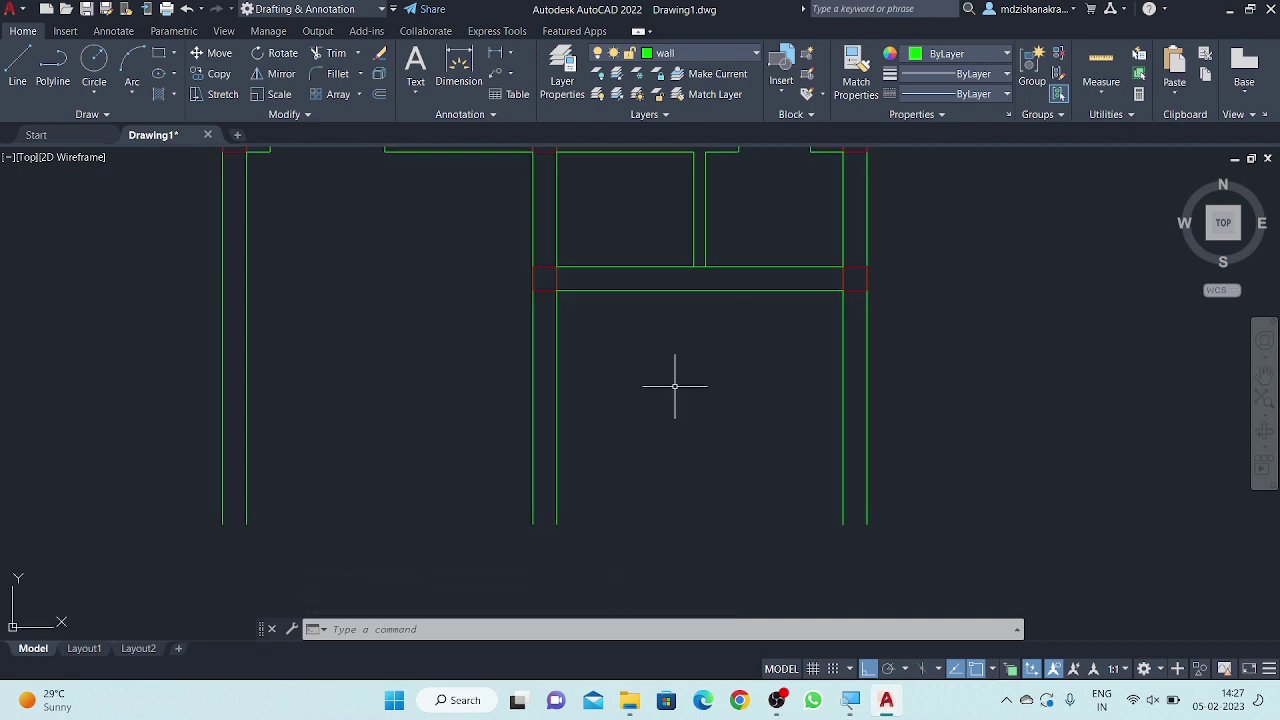
pyautogui.scroll(-2, 638, 368)
pyautogui.scroll(2, 602, 320)
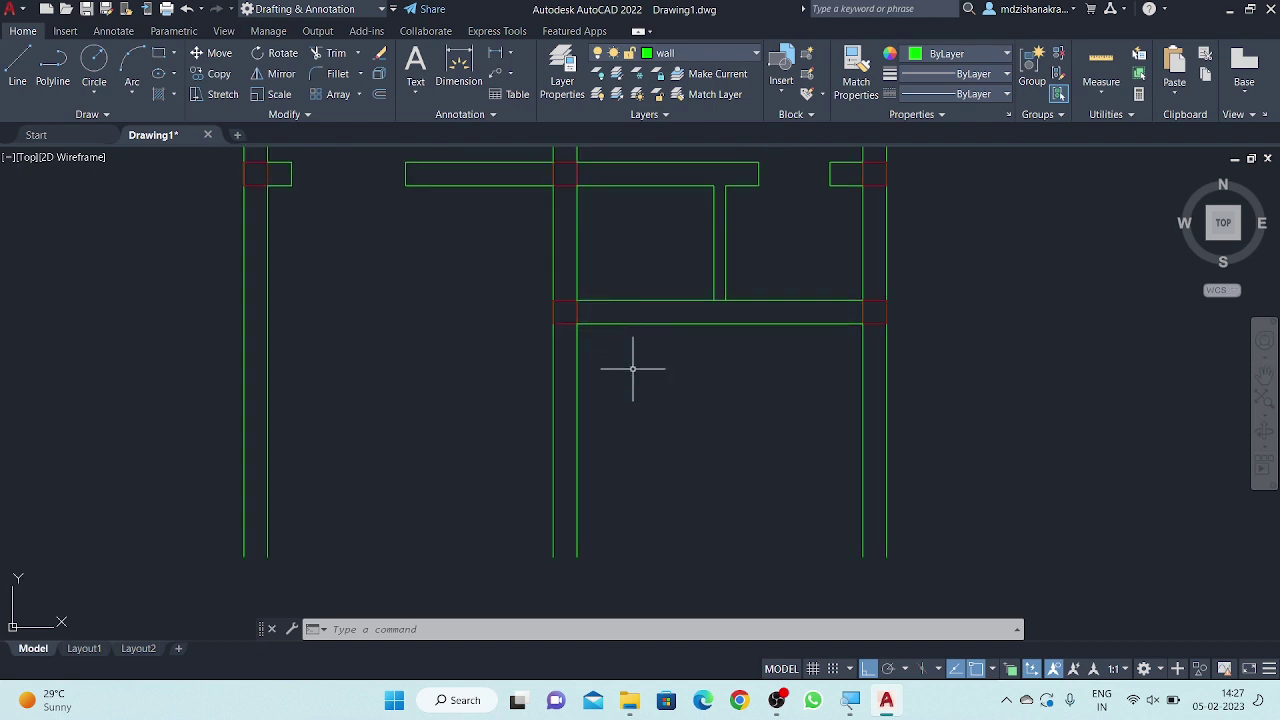
pyautogui.moveTo(629, 364); pyautogui.dragTo(651, 415, button='middle')
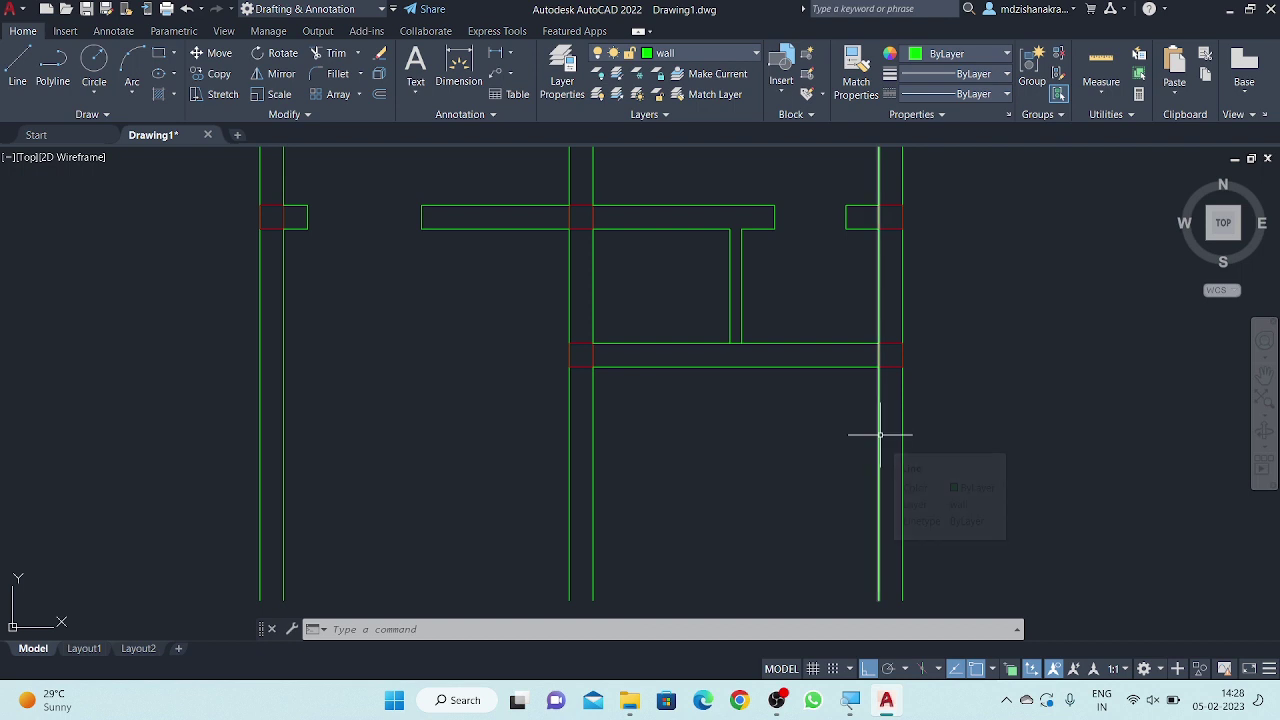
pyautogui.write('TR')
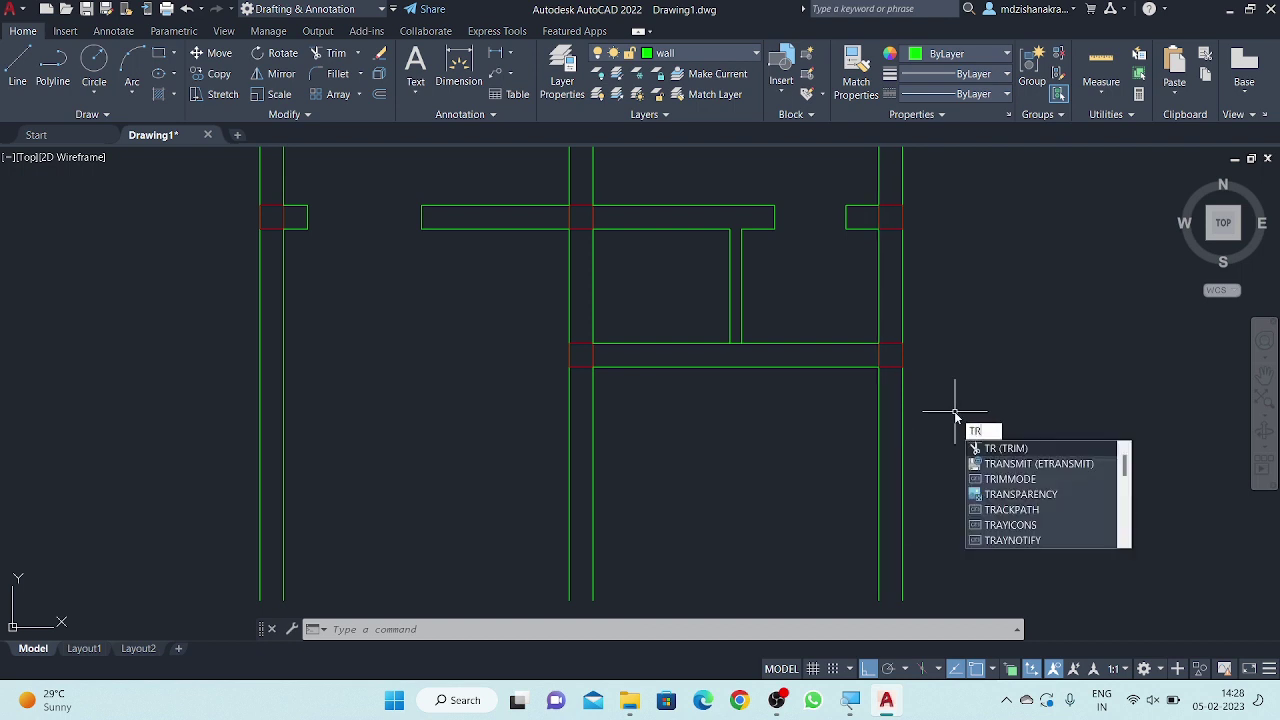
pyautogui.press('Return')
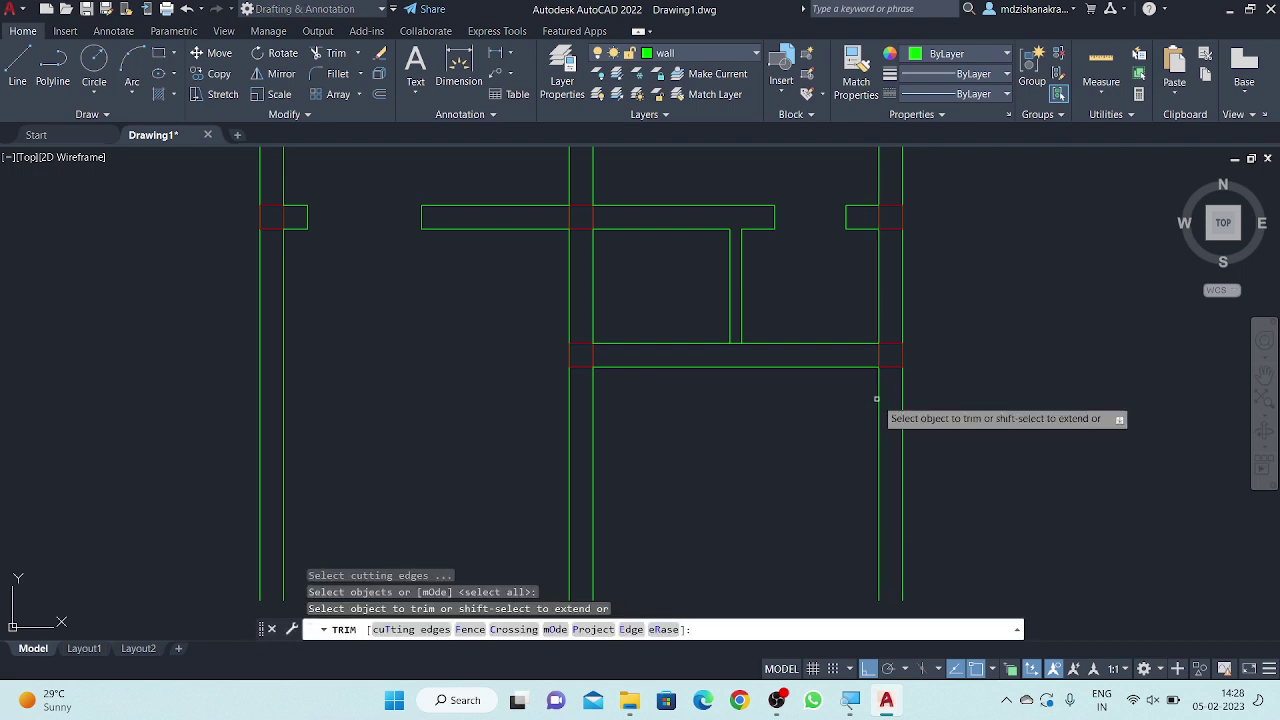
pyautogui.click(879, 396)
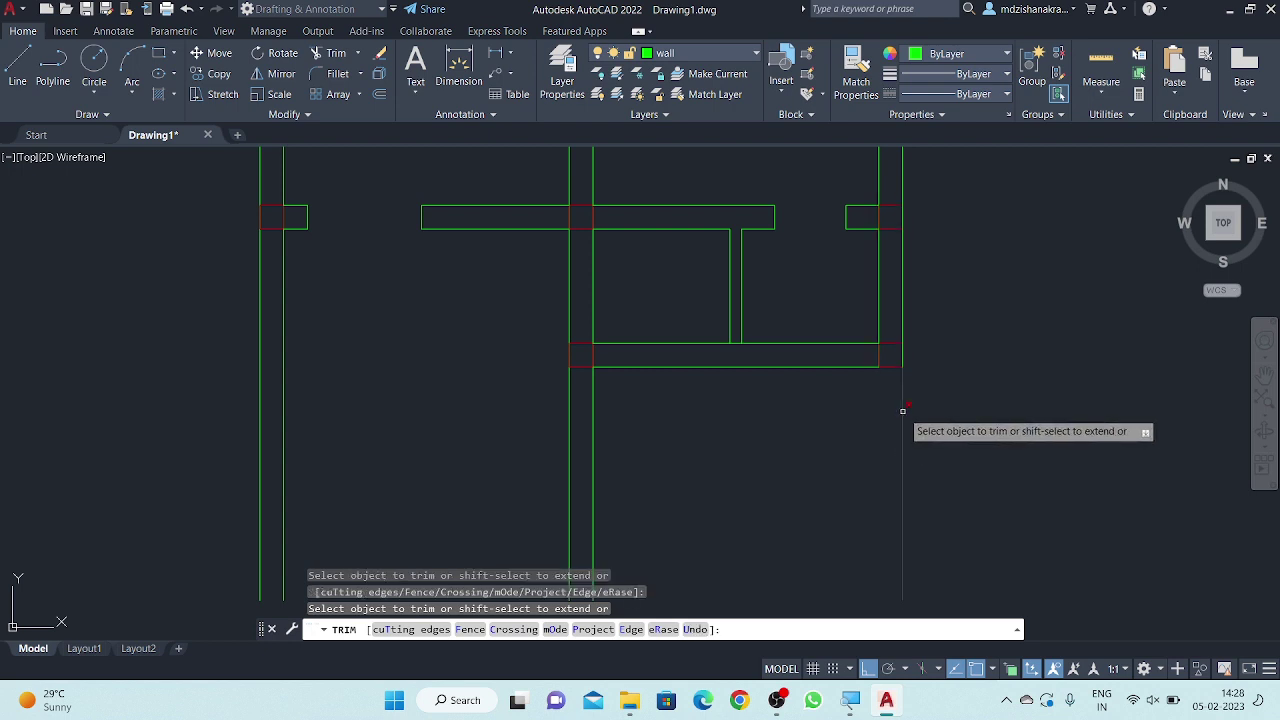
pyautogui.click(903, 410)
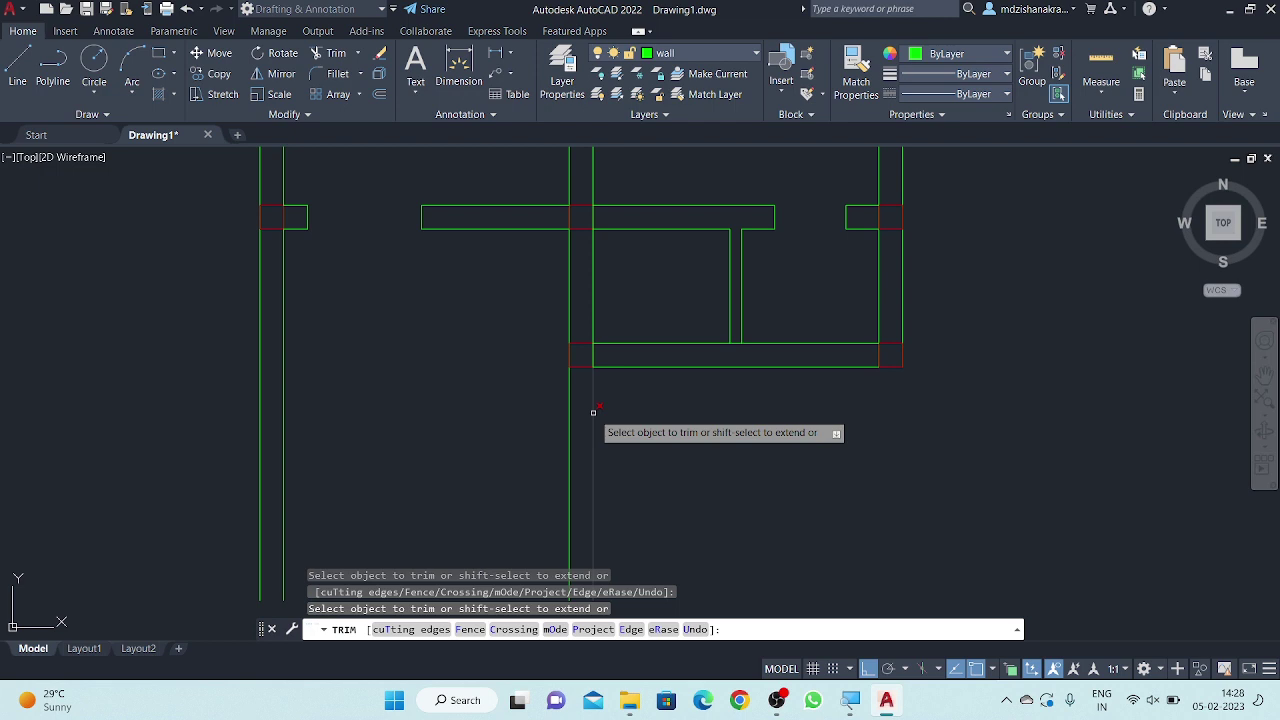
pyautogui.click(593, 412)
pyautogui.click(570, 420)
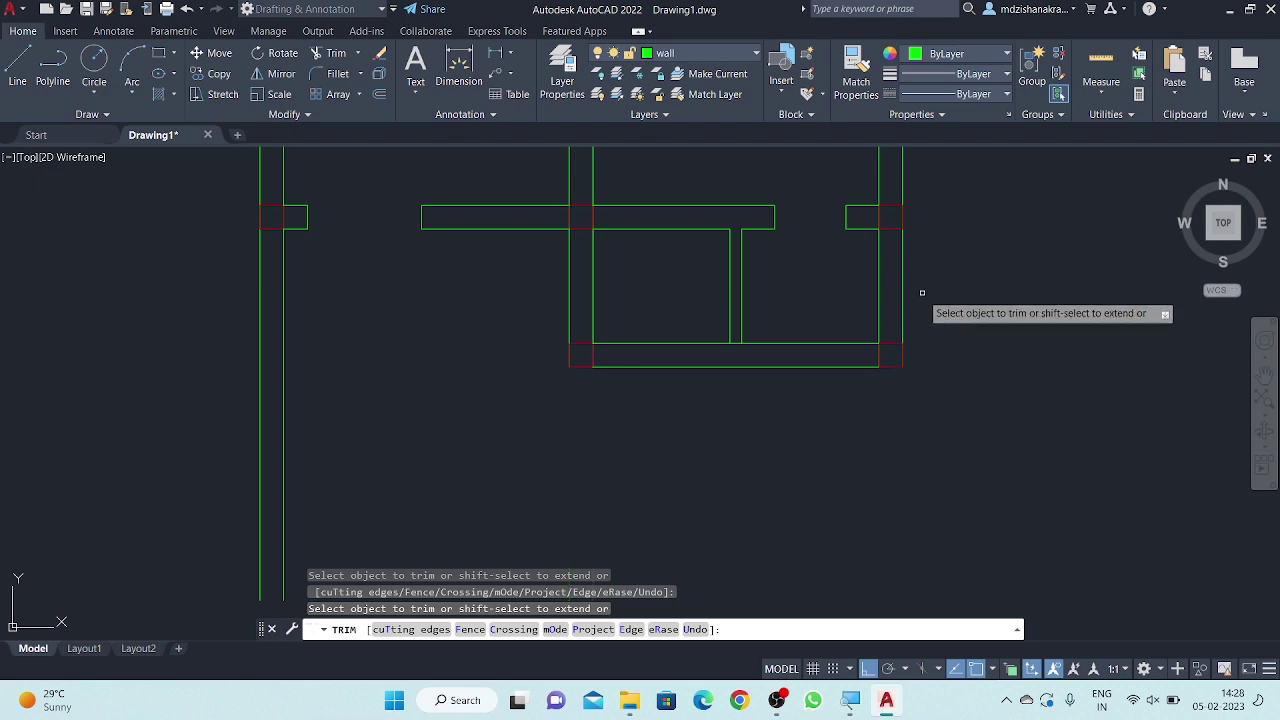
pyautogui.press('Escape')
pyautogui.press('Escape')
pyautogui.press('Escape')
# - Cancel a further trim on the left walls and settle the view on the lower room
pyautogui.scroll(-4, 937, 337)
pyautogui.moveTo(863, 420); pyautogui.dragTo(841, 395, button='middle')
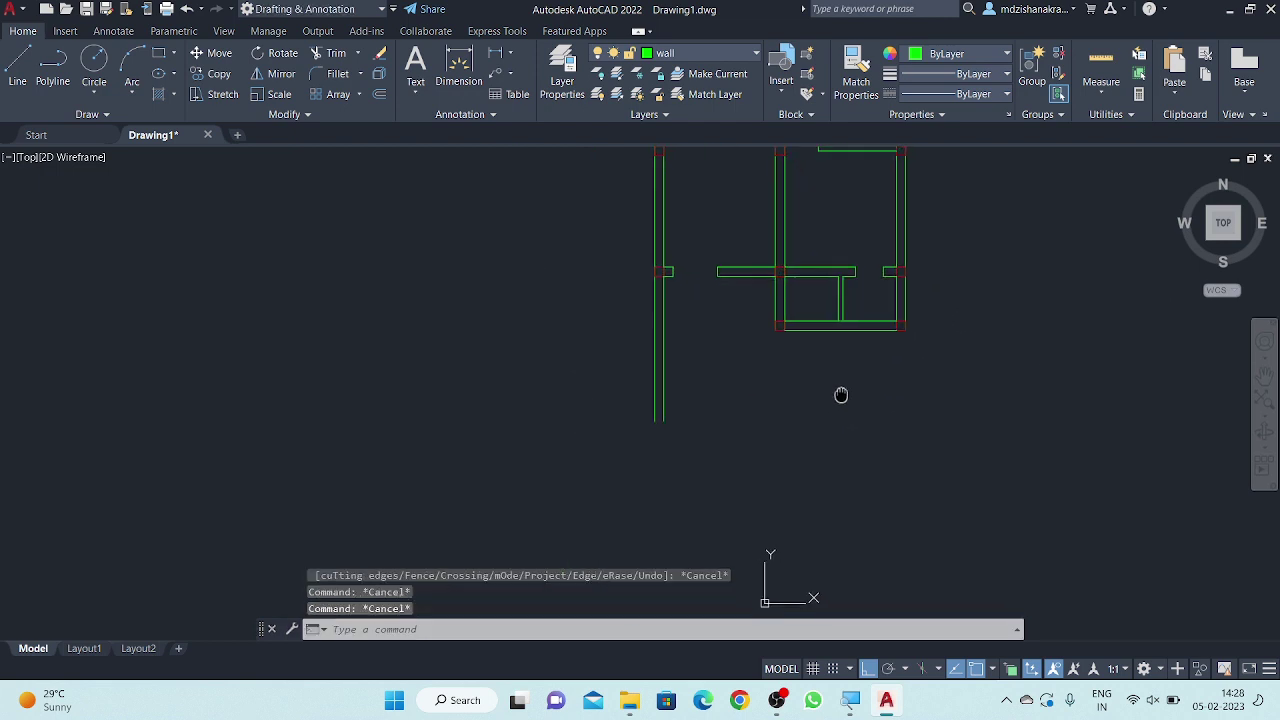
pyautogui.scroll(3, 809, 297)
pyautogui.scroll(1, 819, 322)
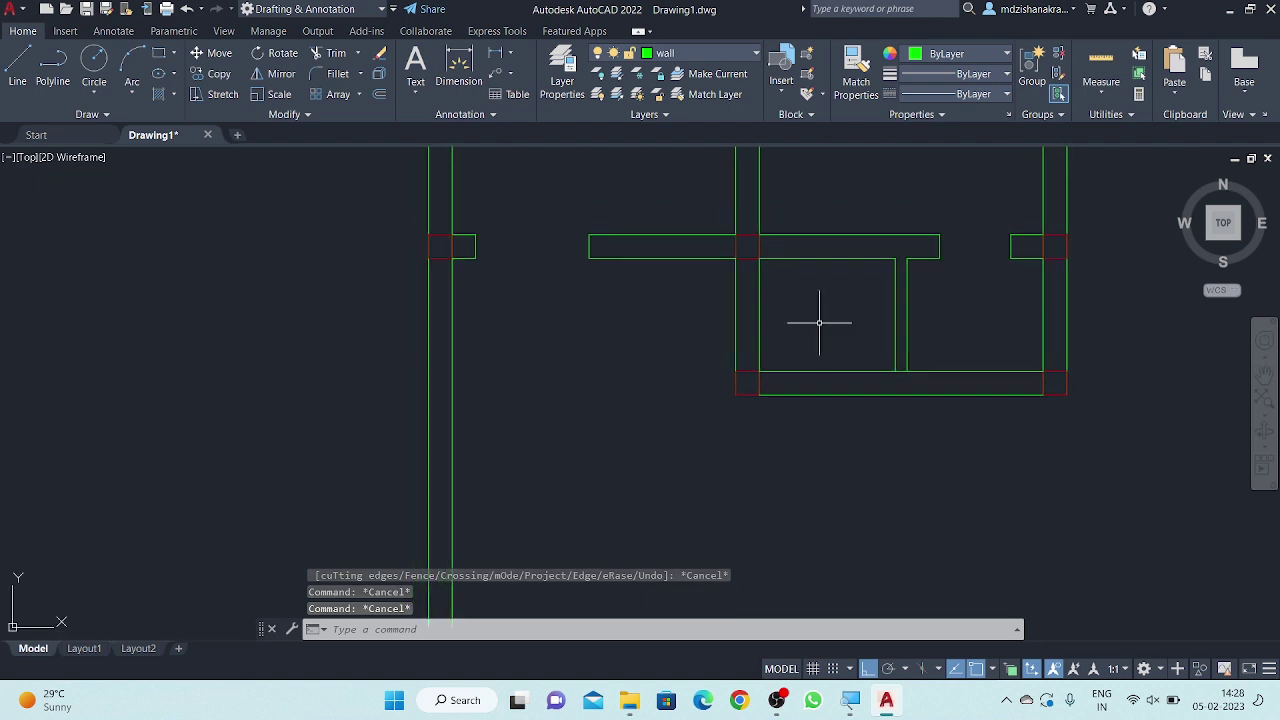
pyautogui.write('tr')
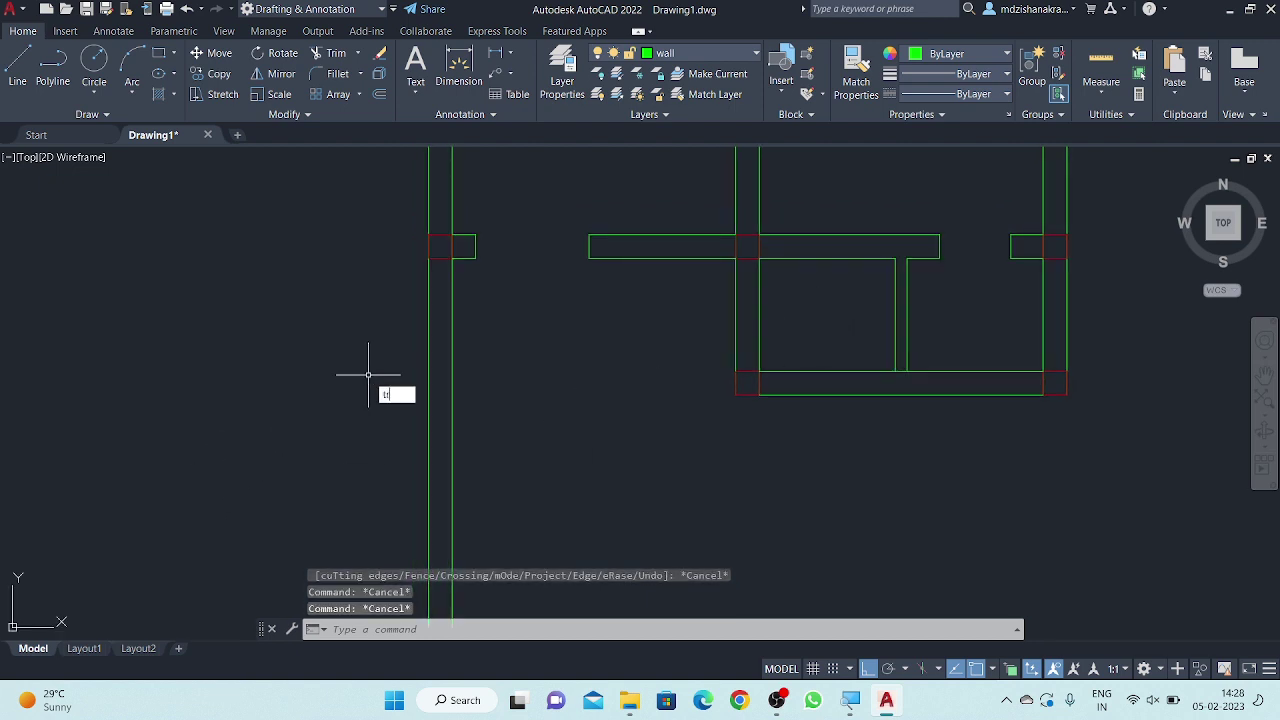
pyautogui.press('Return')
pyautogui.click(478, 362)
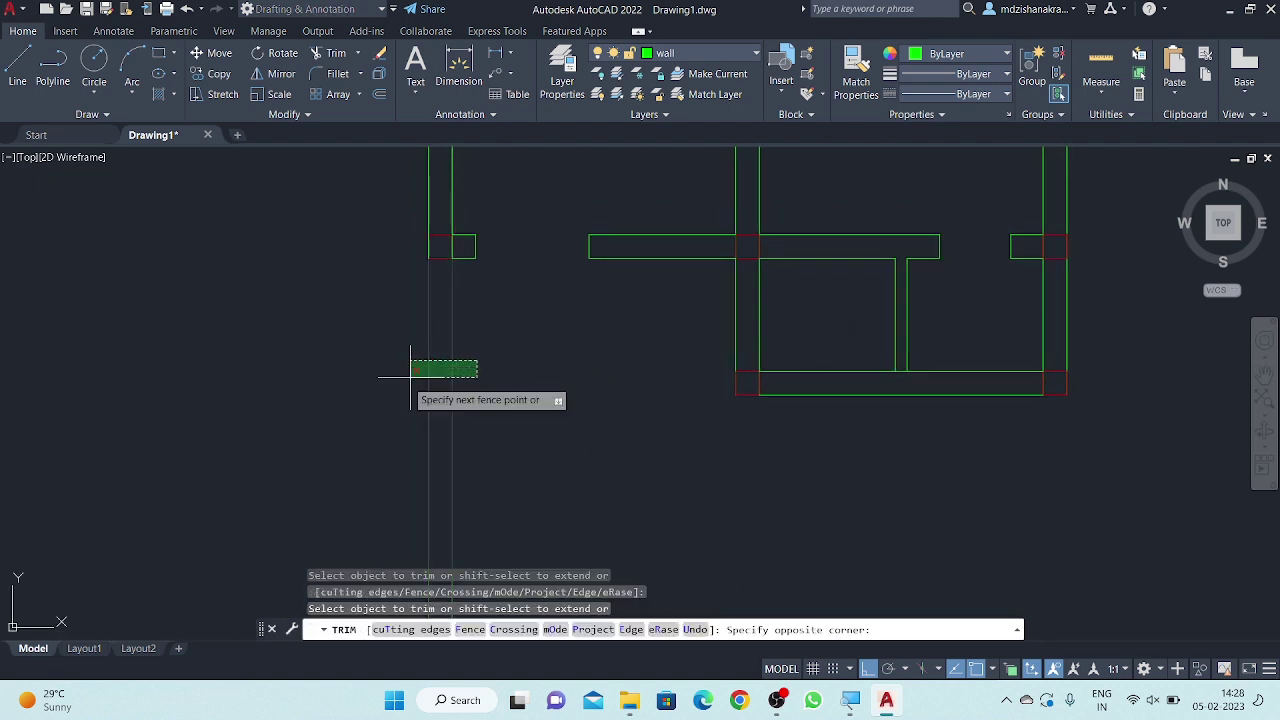
pyautogui.scroll(-3, 495, 450)
pyautogui.press('Escape')
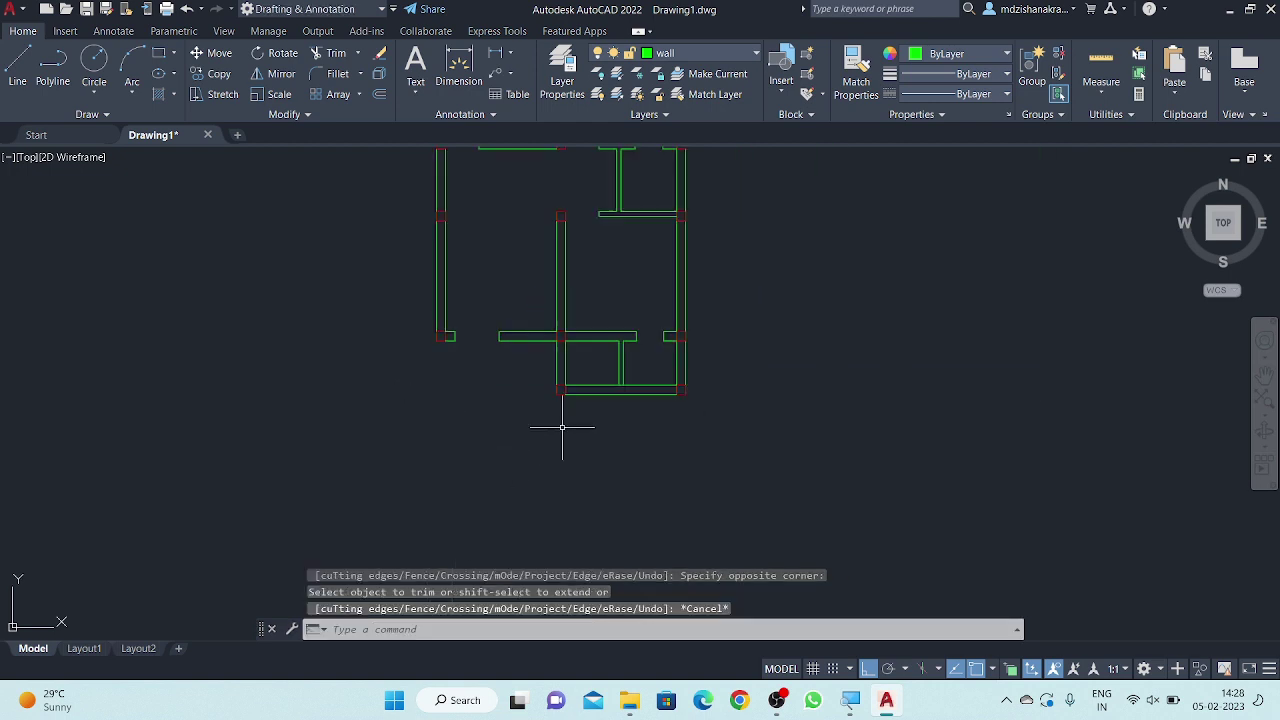
pyautogui.scroll(1, 649, 480)
pyautogui.scroll(1, 666, 491)
pyautogui.scroll(1, 663, 443)
pyautogui.scroll(1, 657, 490)
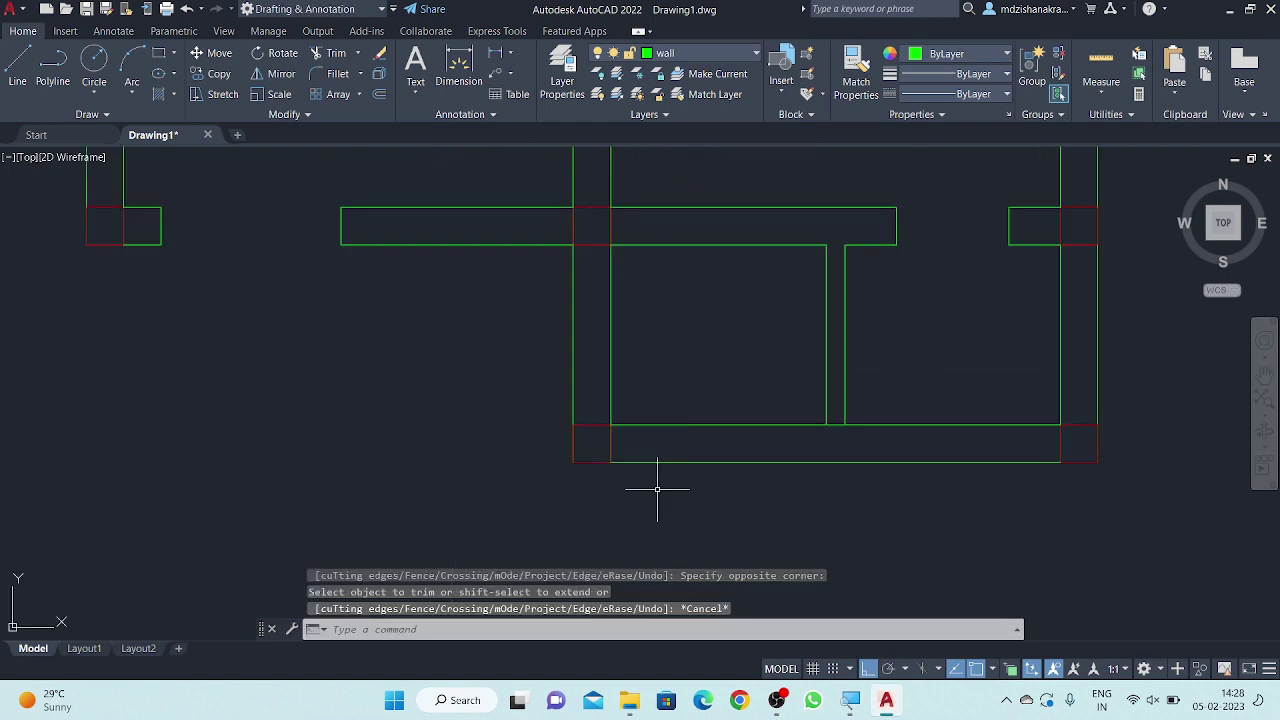
pyautogui.moveTo(657, 490); pyautogui.dragTo(635, 472, button='middle')
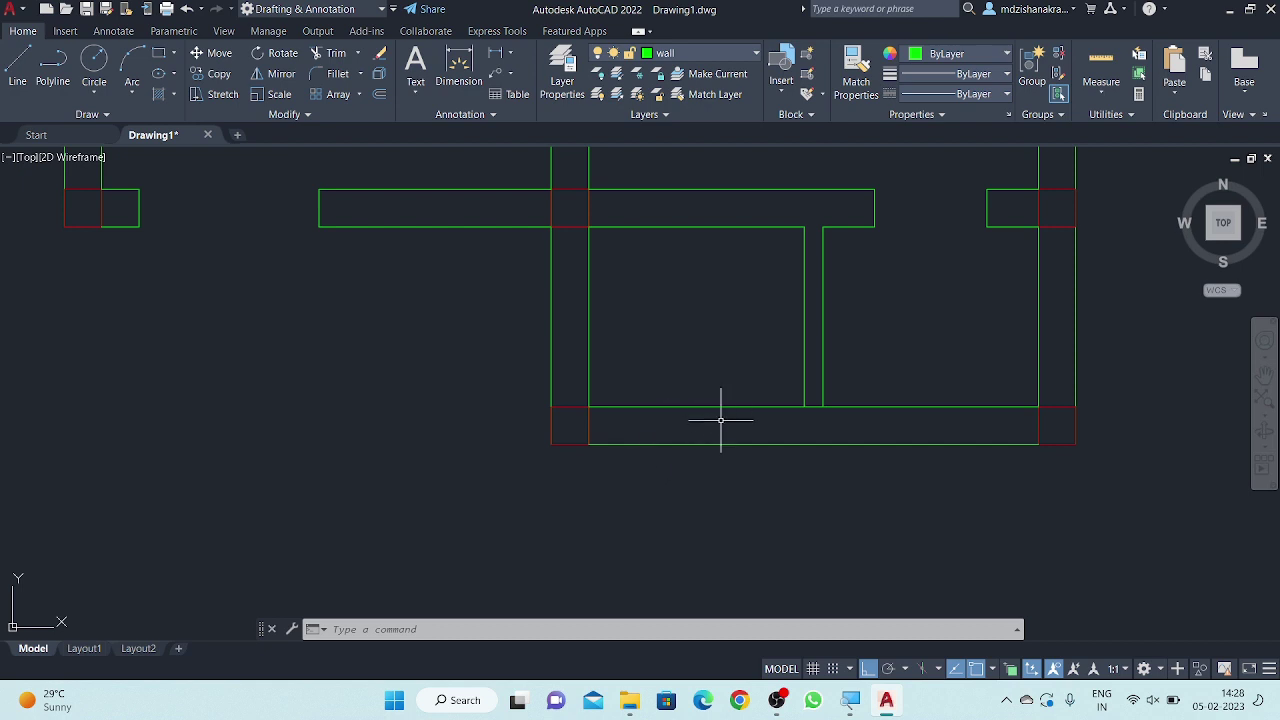
# - Draw a short vertical line across the bottom wall
pyautogui.write('l')
pyautogui.press('Return')
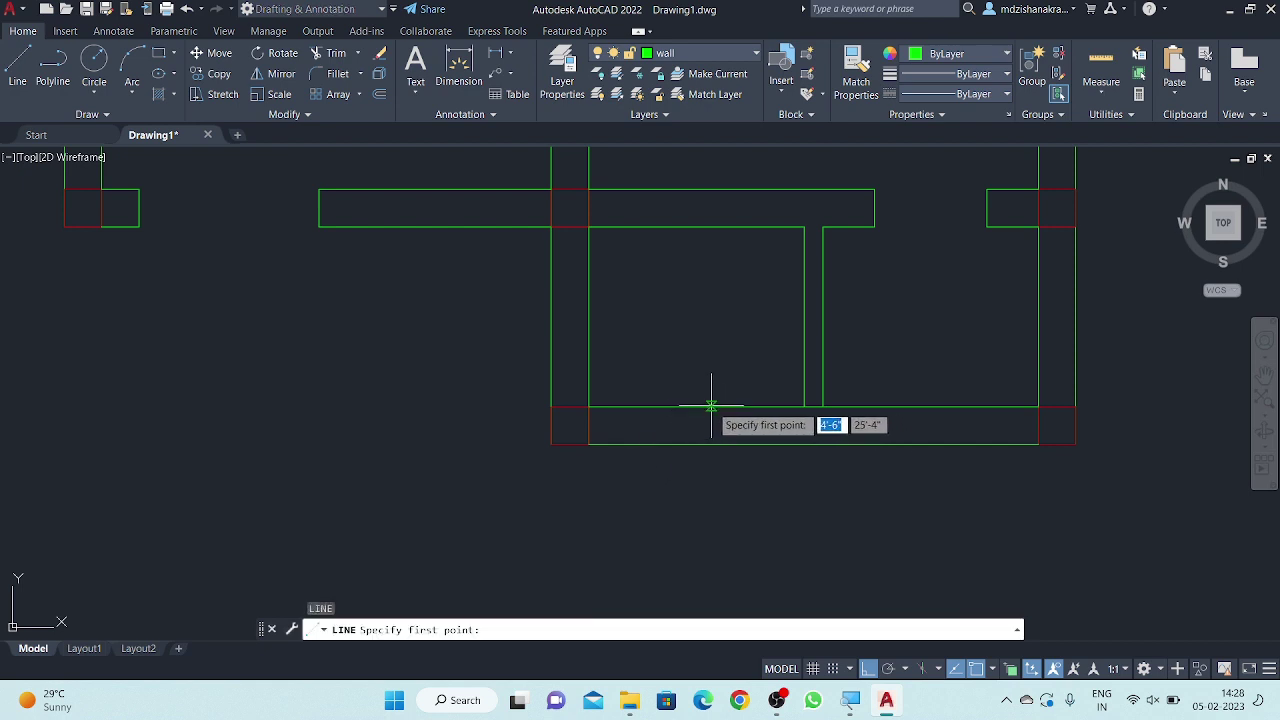
pyautogui.click(589, 407)
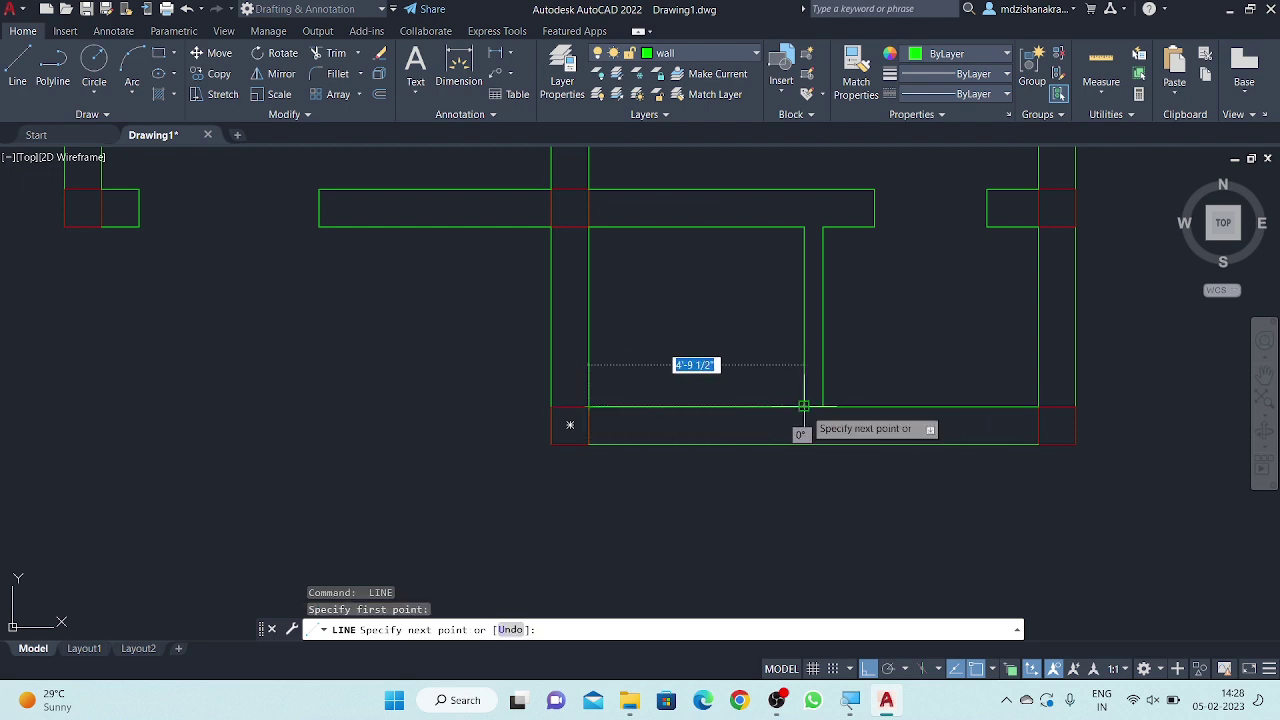
pyautogui.press('Escape')
pyautogui.press('Return')
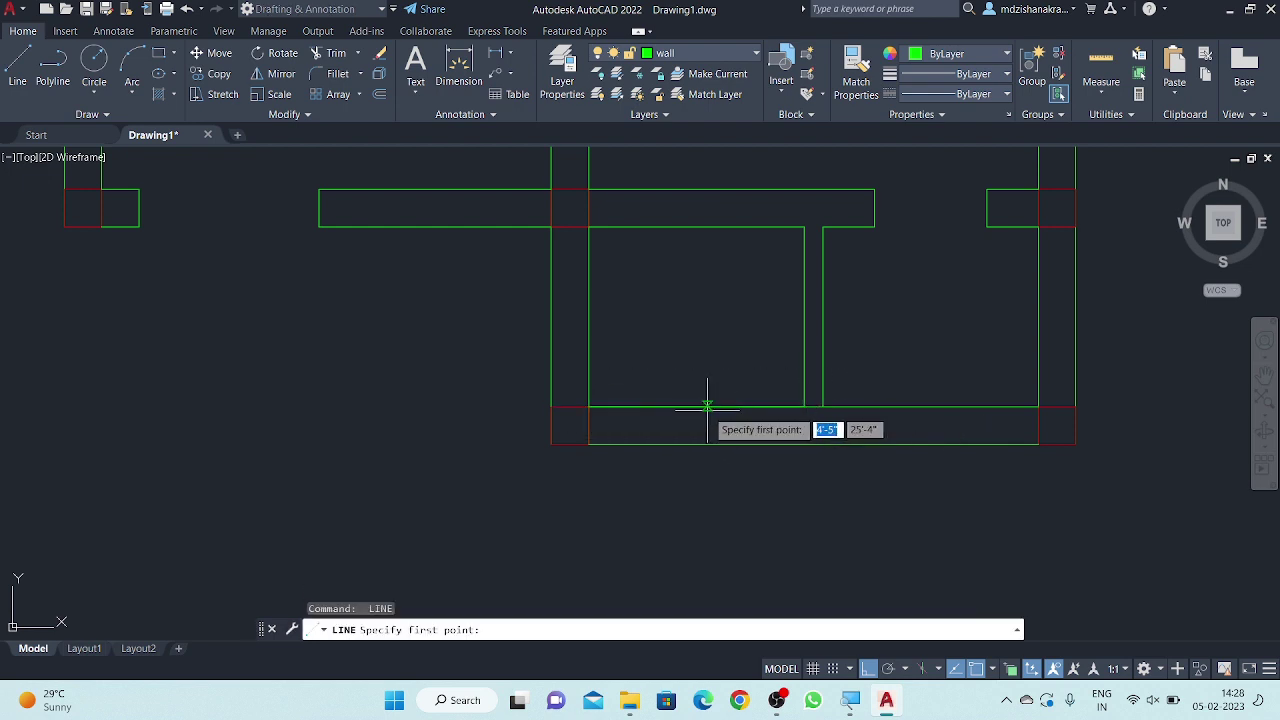
pyautogui.click(697, 444)
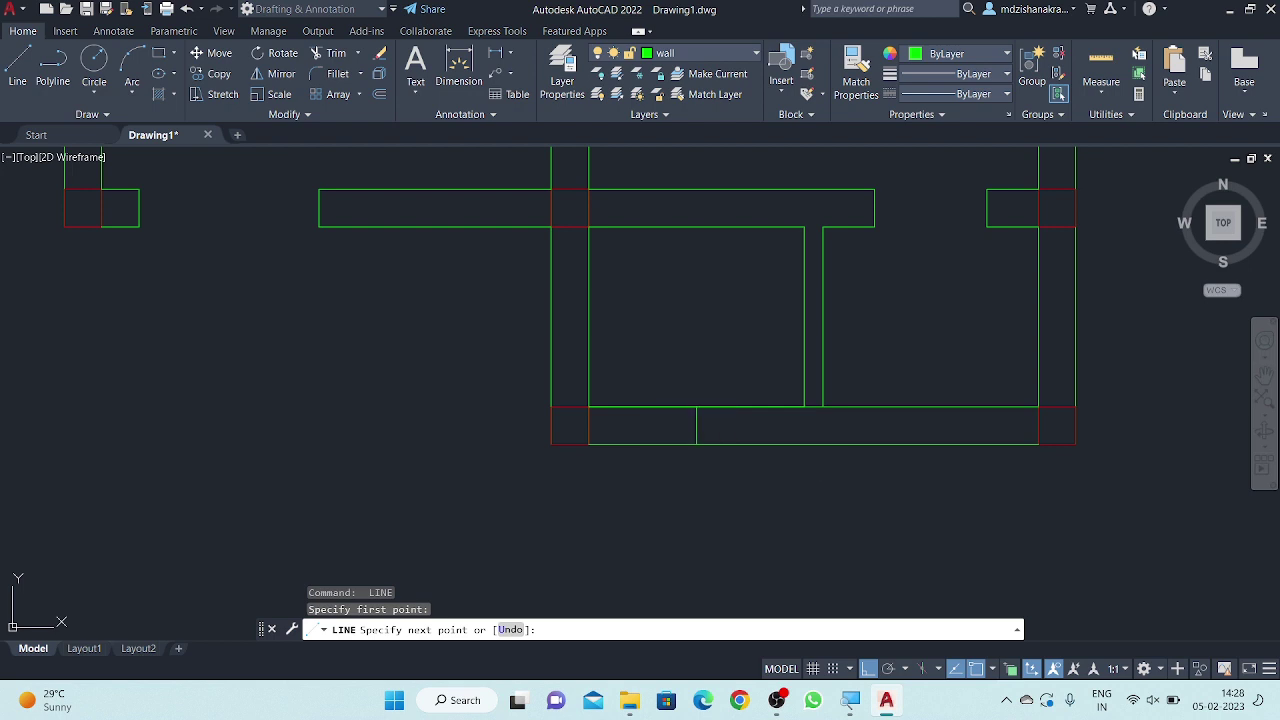
pyautogui.press('Return')
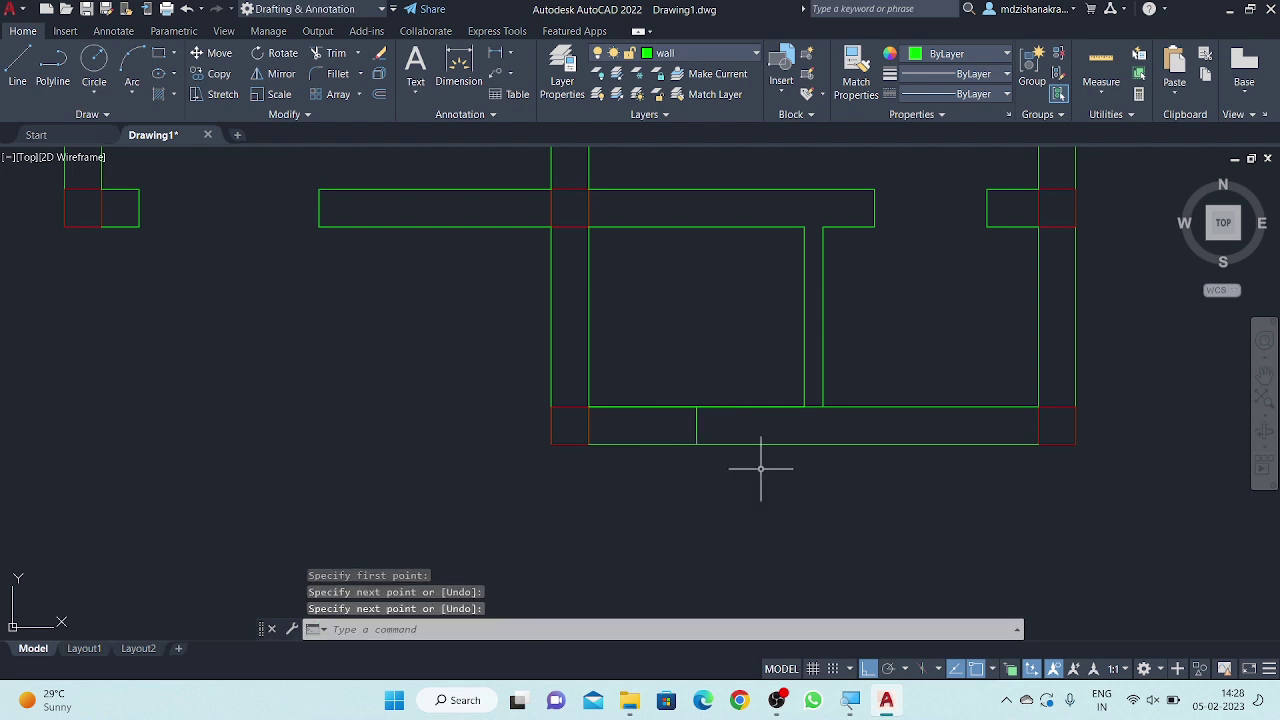
# - Offset the short line 2.5 to the right, then undo the misplaced copy
pyautogui.write('o')
pyautogui.press('Return')
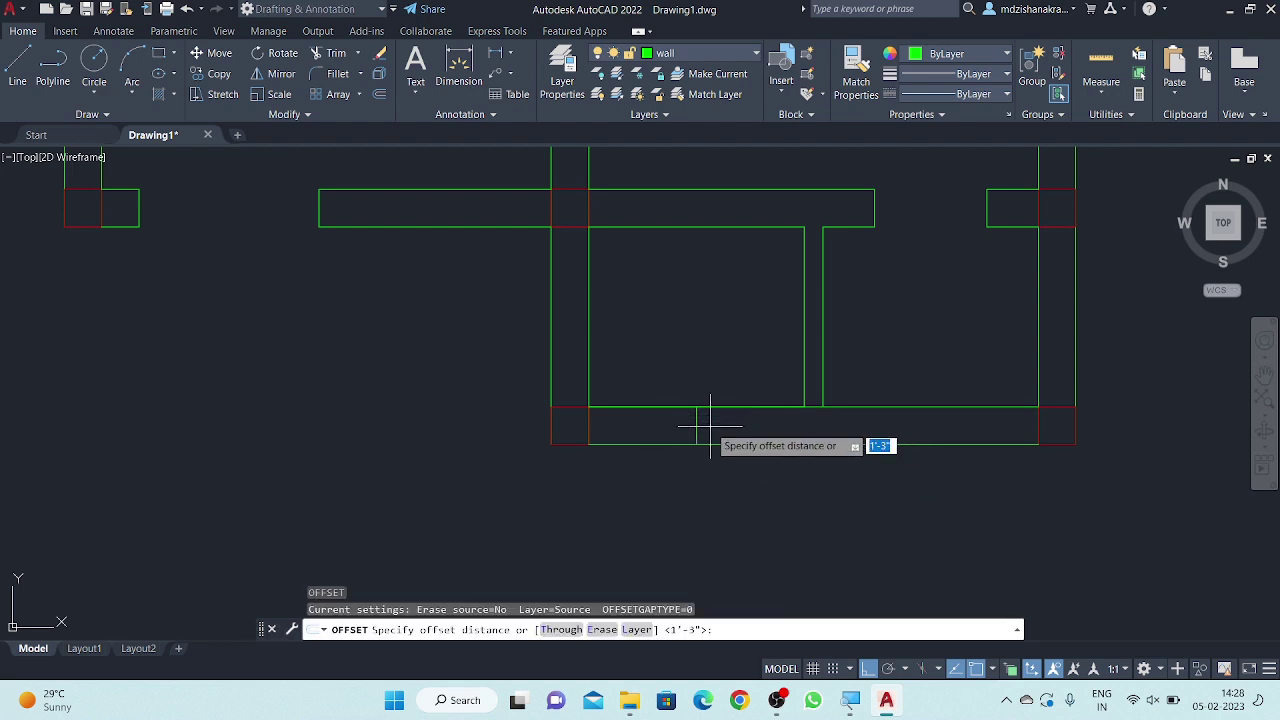
pyautogui.press('Return')
pyautogui.click(697, 428)
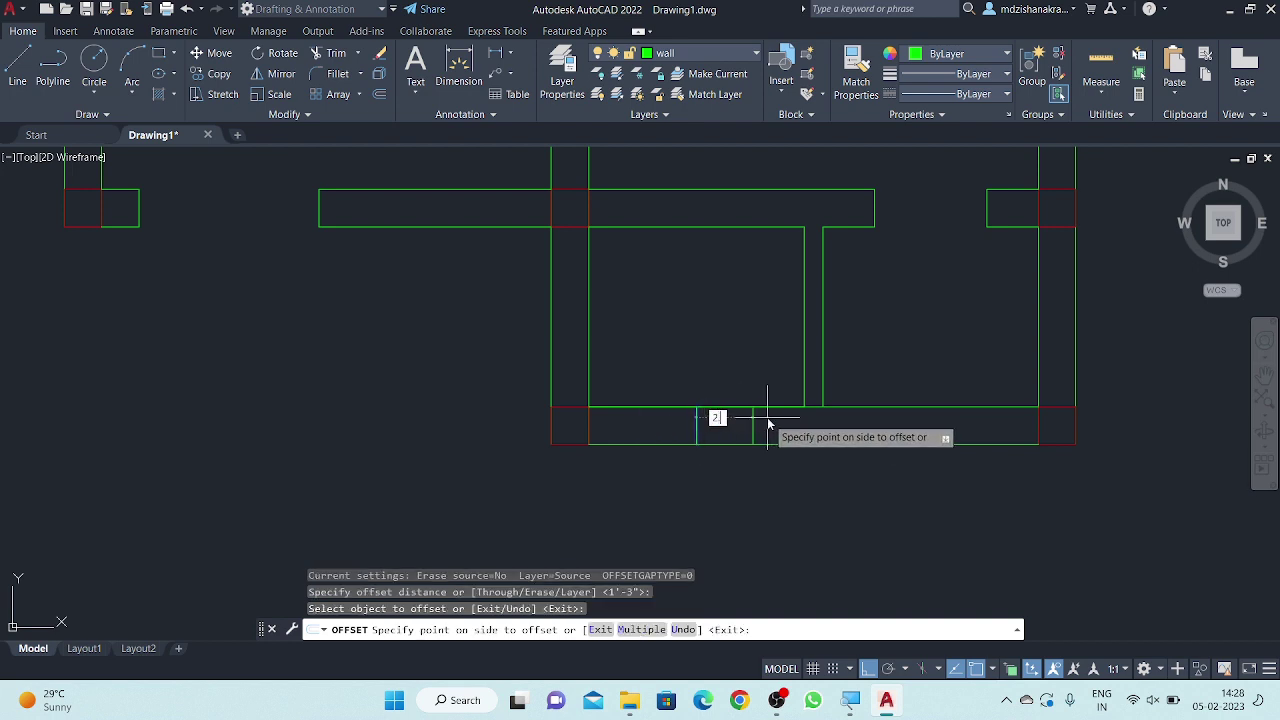
pyautogui.write('.5')
pyautogui.press('Return')
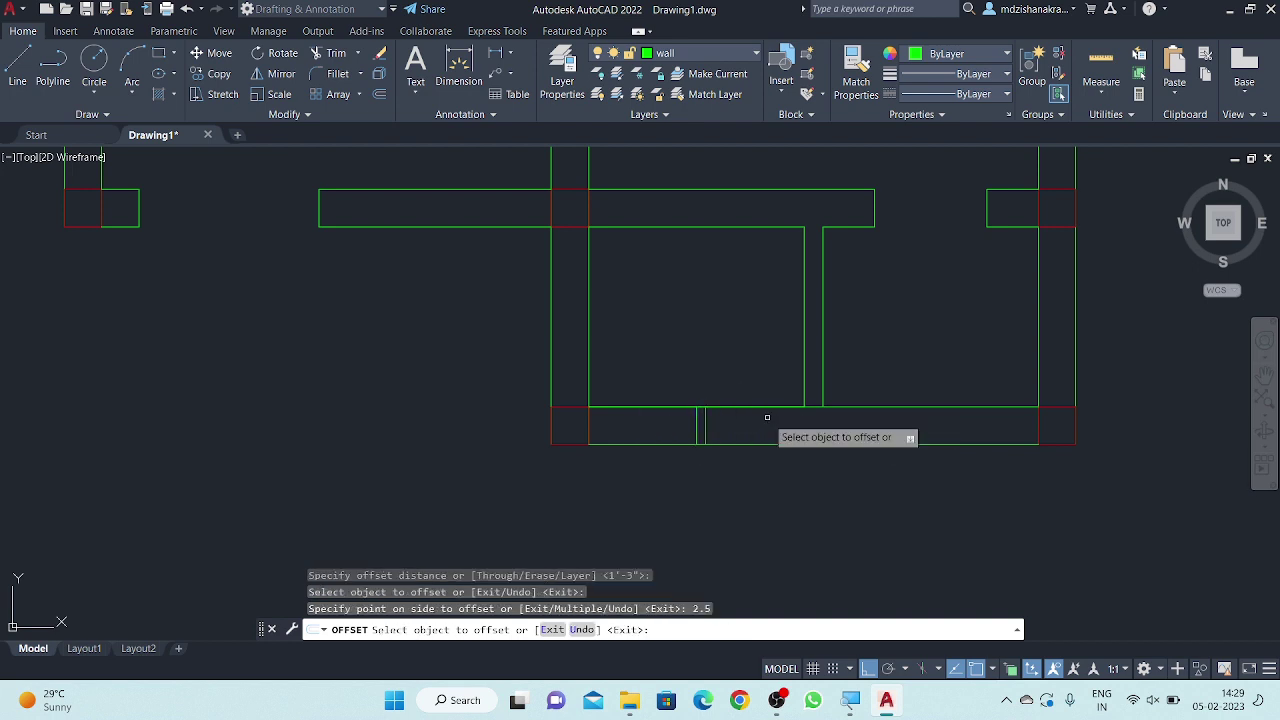
pyautogui.press('Escape')
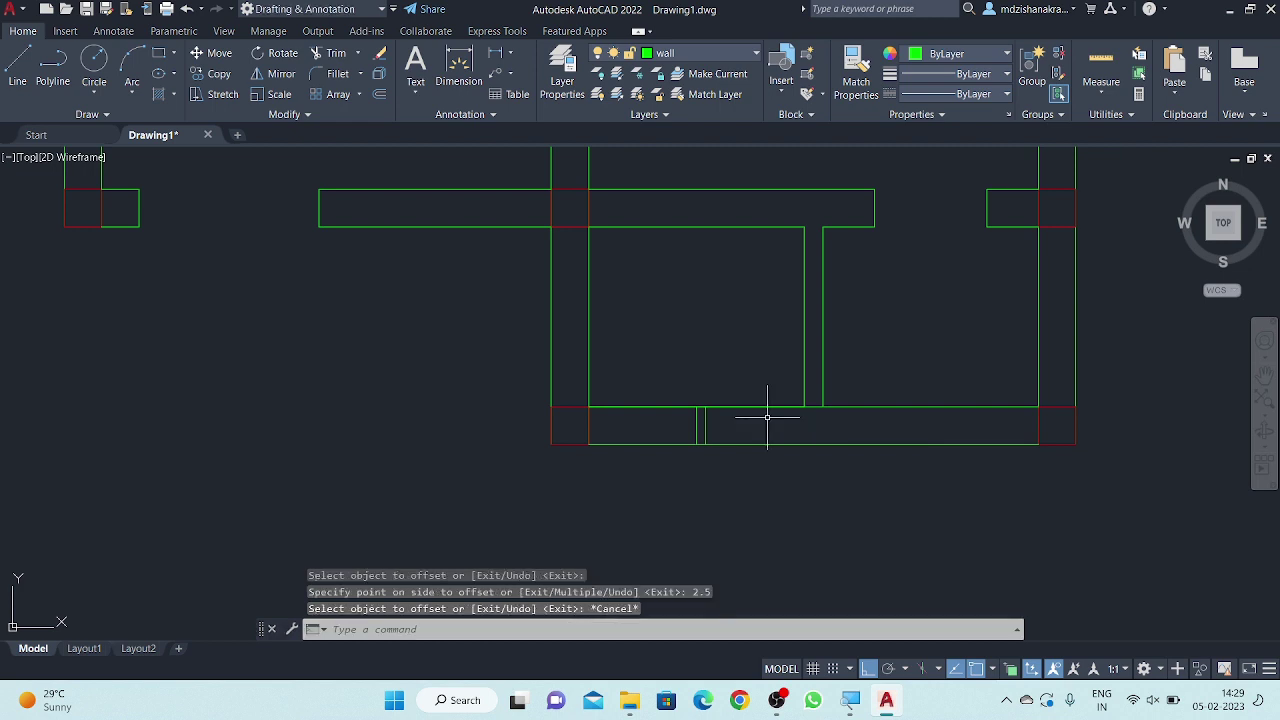
pyautogui.hotkey('ctrl', 'z')
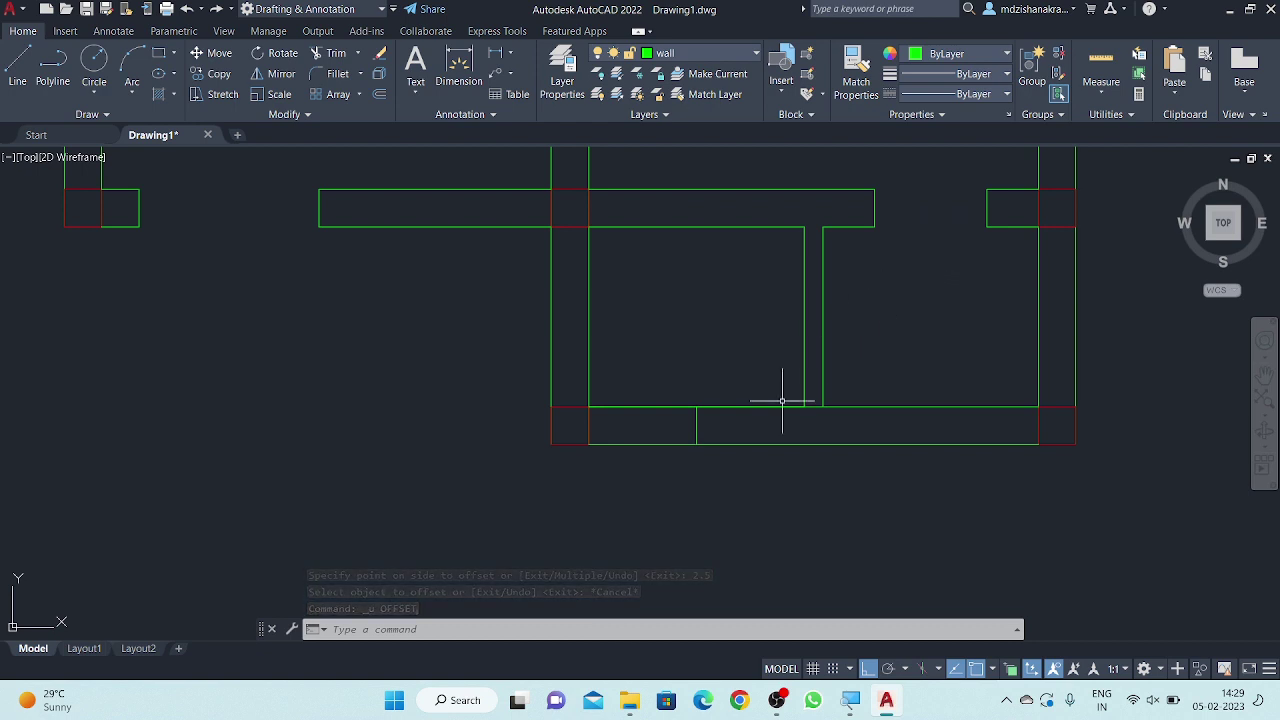
# - Offset the short line 1'-3" to each side as door jamb lines
pyautogui.write('o')
pyautogui.press('Return')
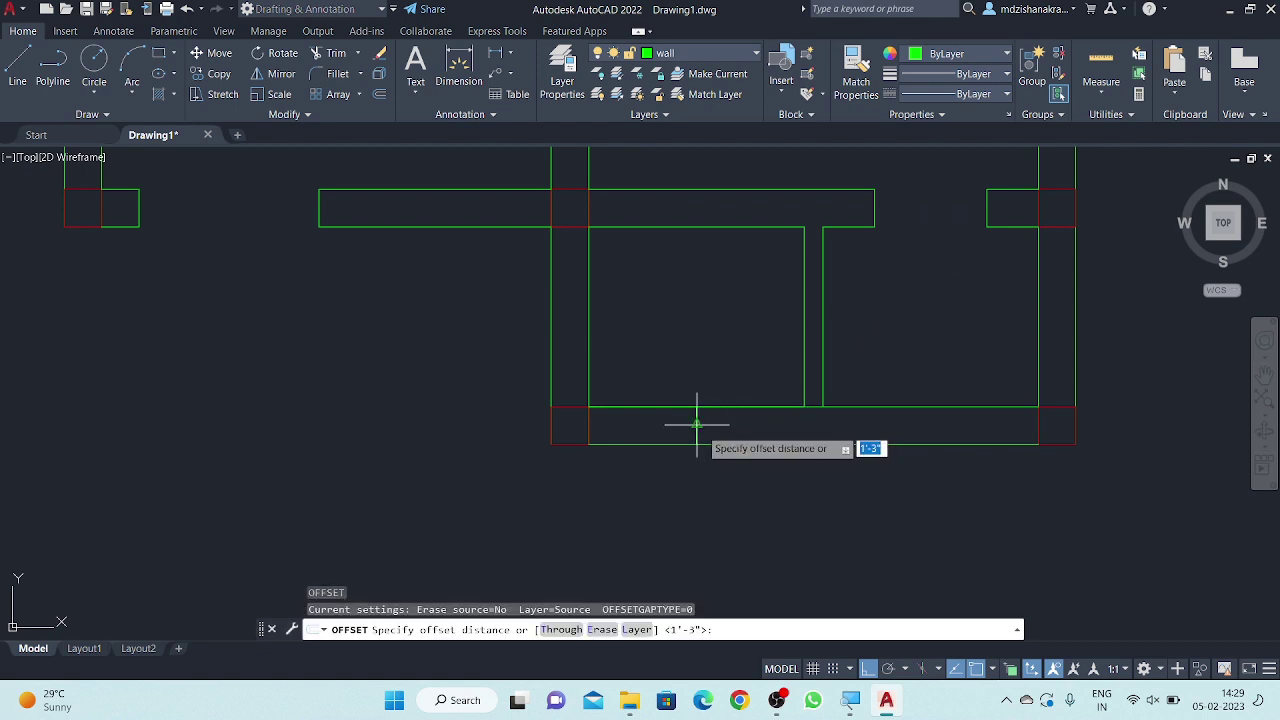
pyautogui.press('Return')
pyautogui.click(696, 429)
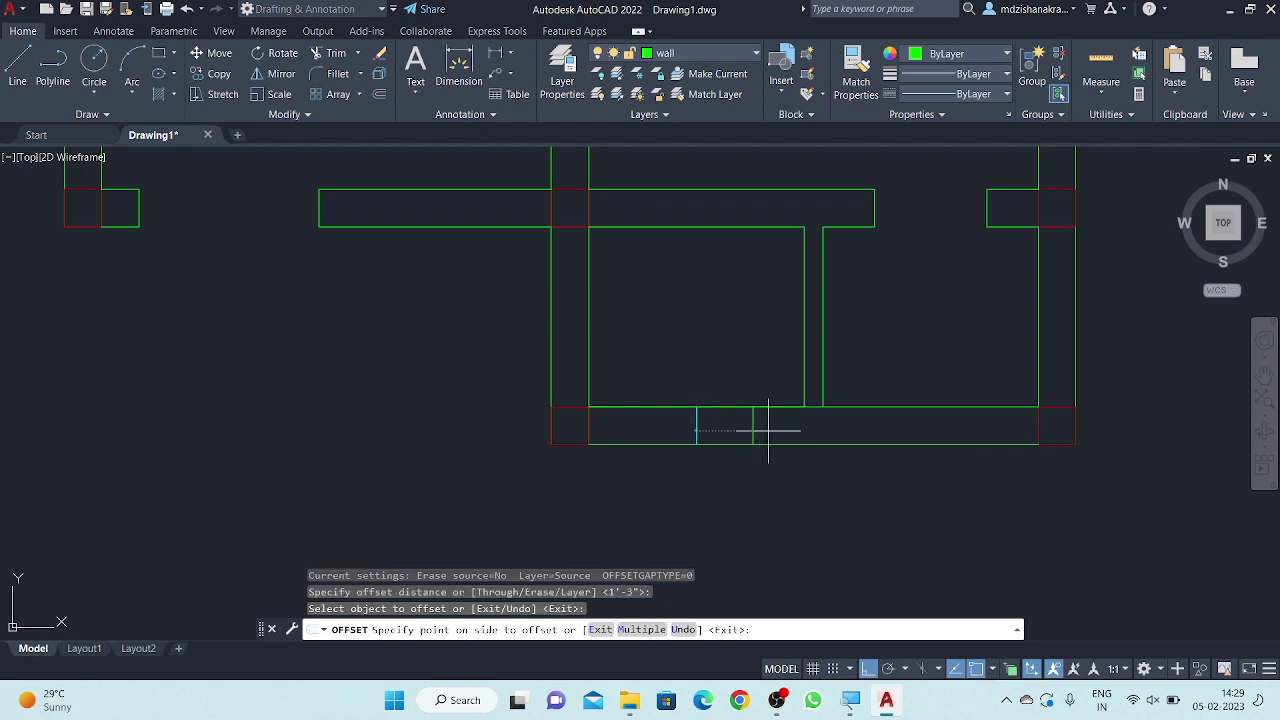
pyautogui.click(765, 430)
pyautogui.click(695, 429)
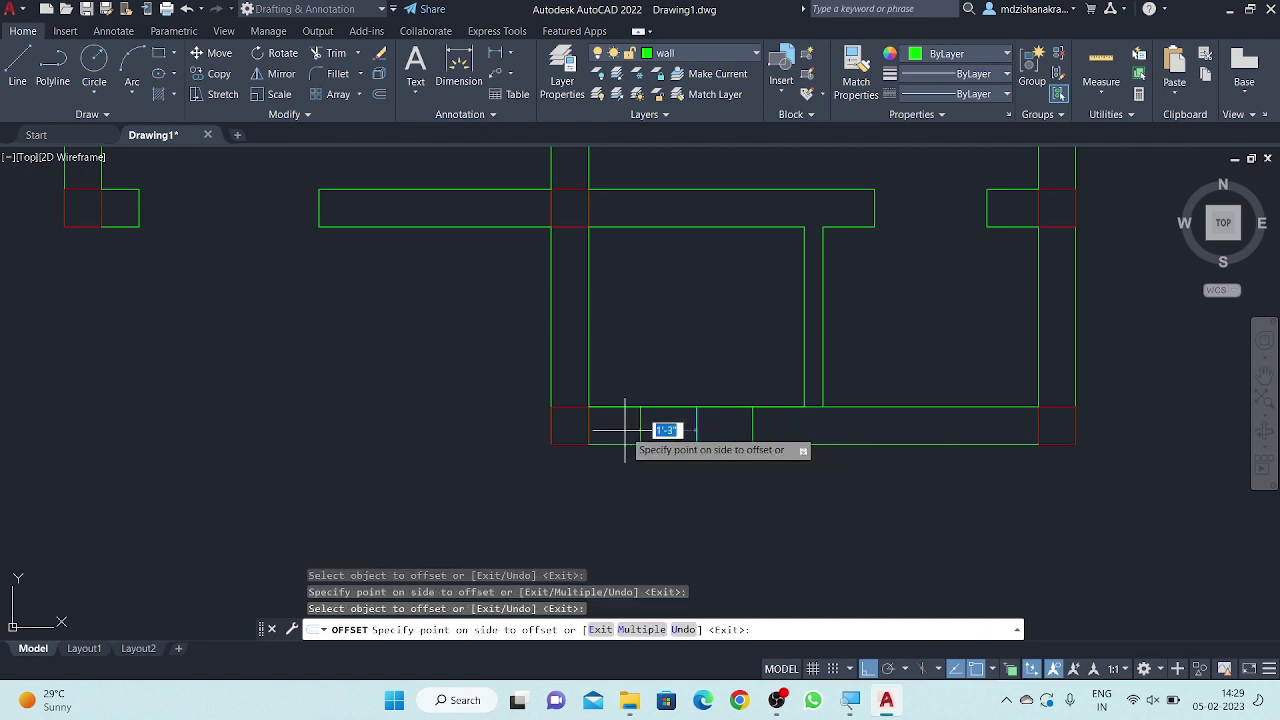
pyautogui.click(630, 430)
pyautogui.press('Escape')
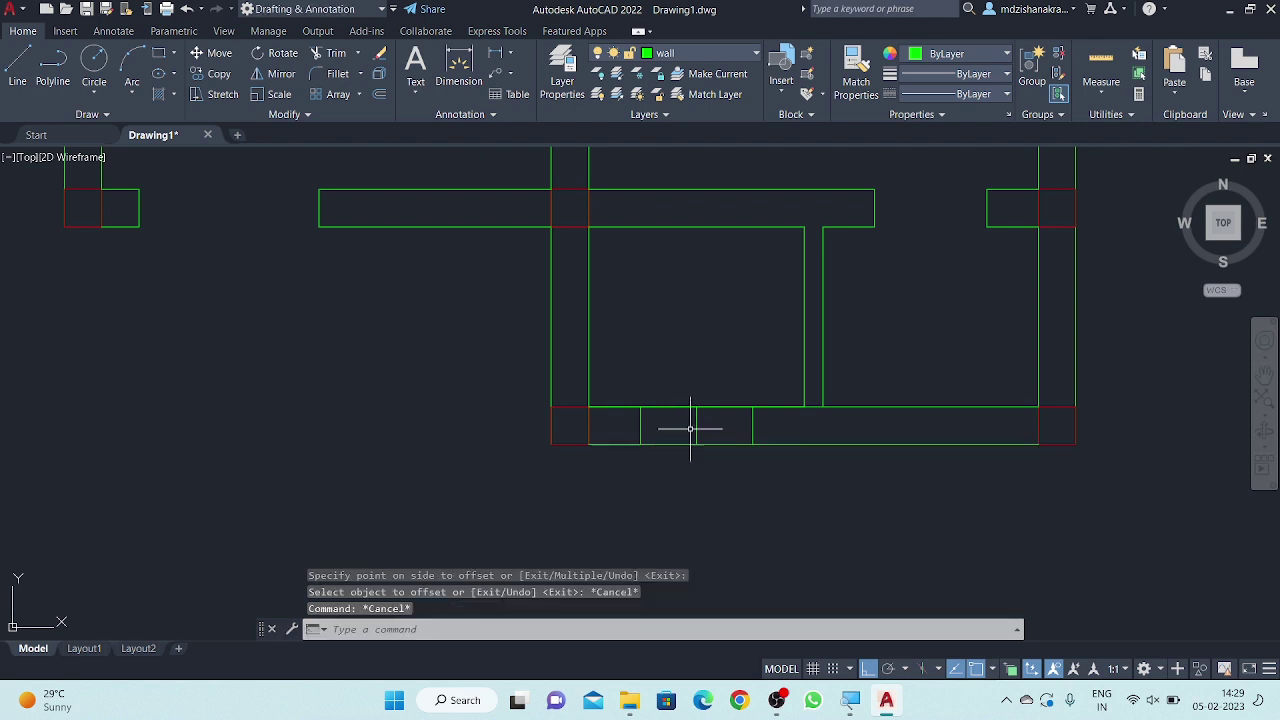
# - Delete the extra middle vertical line between the jambs
pyautogui.click(700, 432)
pyautogui.click(693, 428)
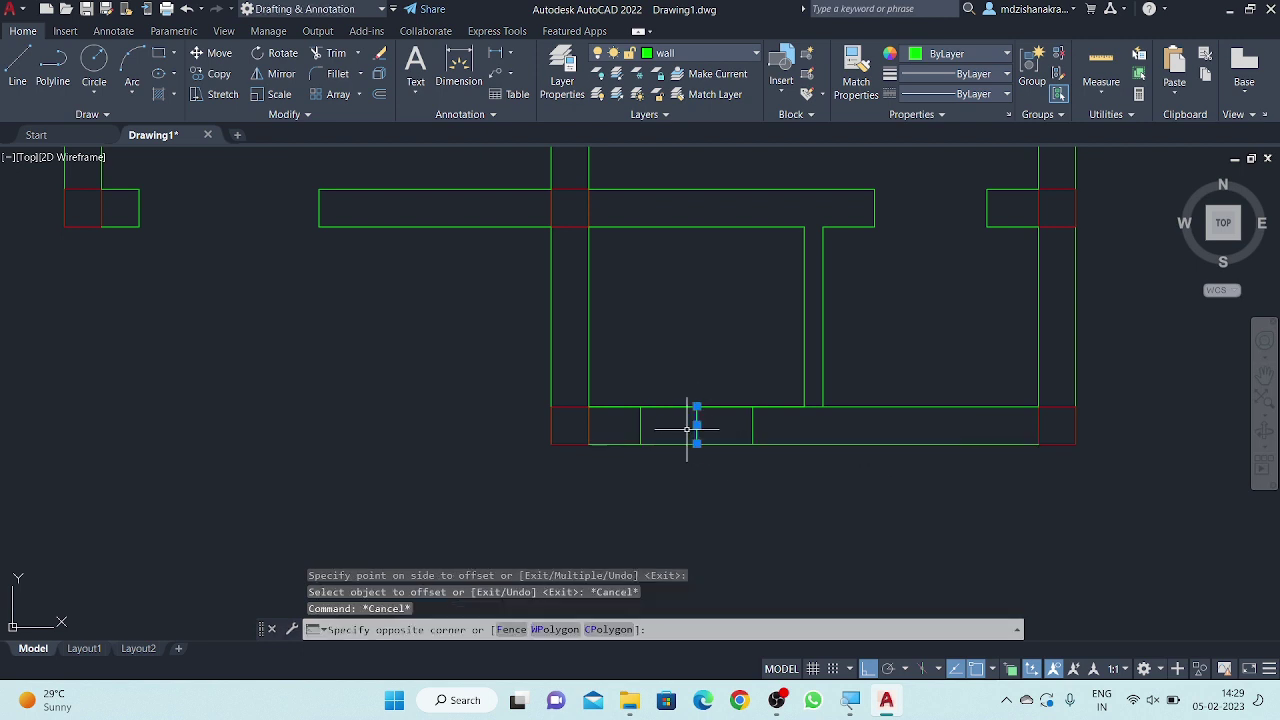
pyautogui.rightClick(716, 337)
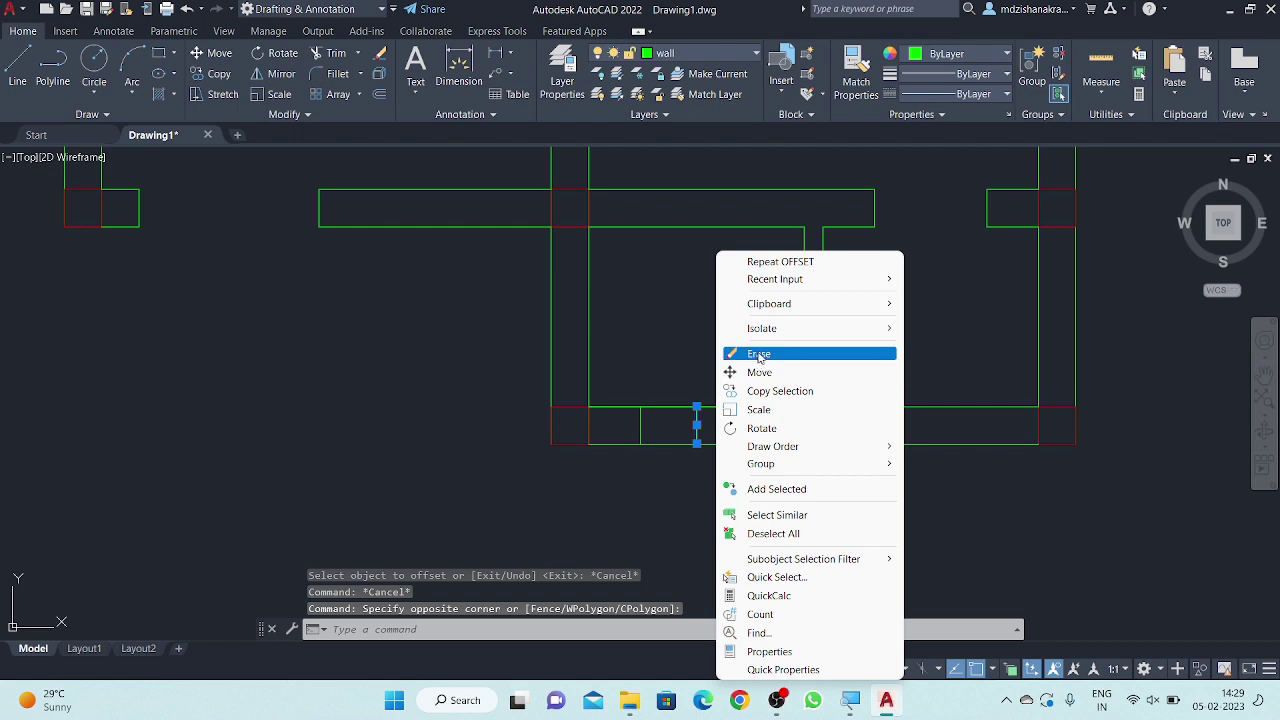
pyautogui.click(759, 354)
pyautogui.write('tr')
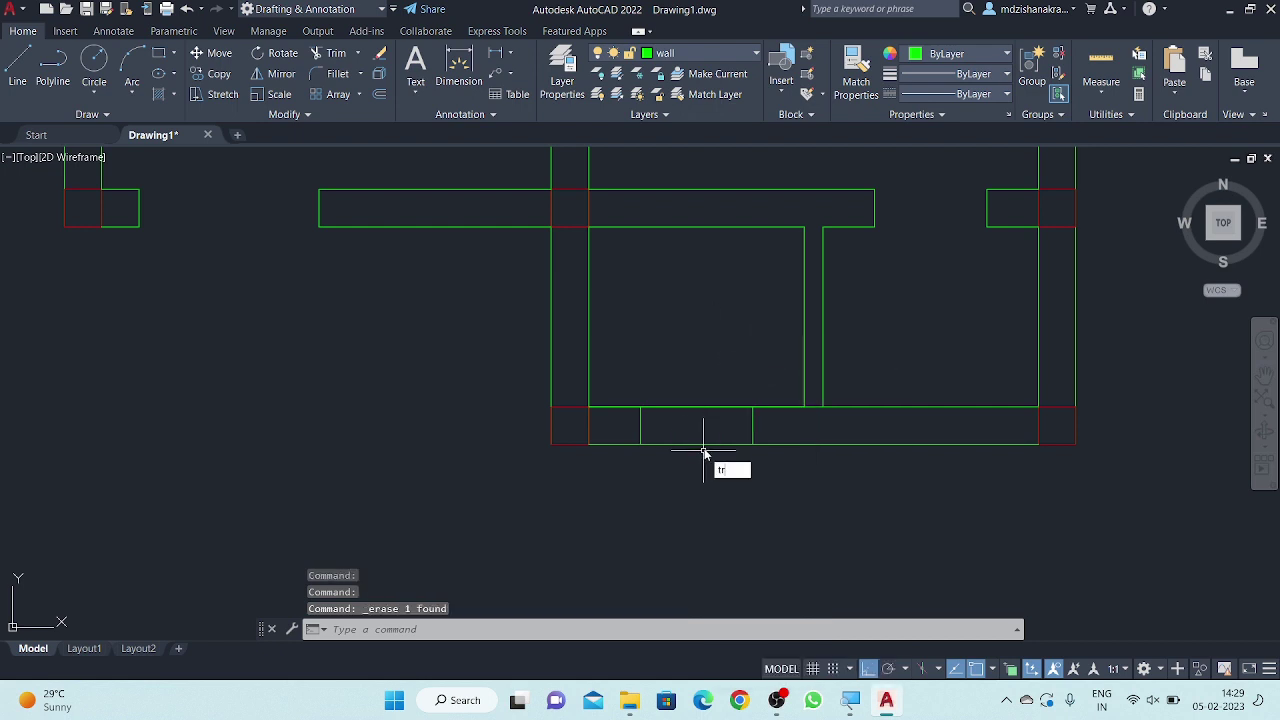
# - Trim the bottom wall lines inside the door gap
pyautogui.press('Return')
pyautogui.click(726, 378)
pyautogui.click(683, 486)
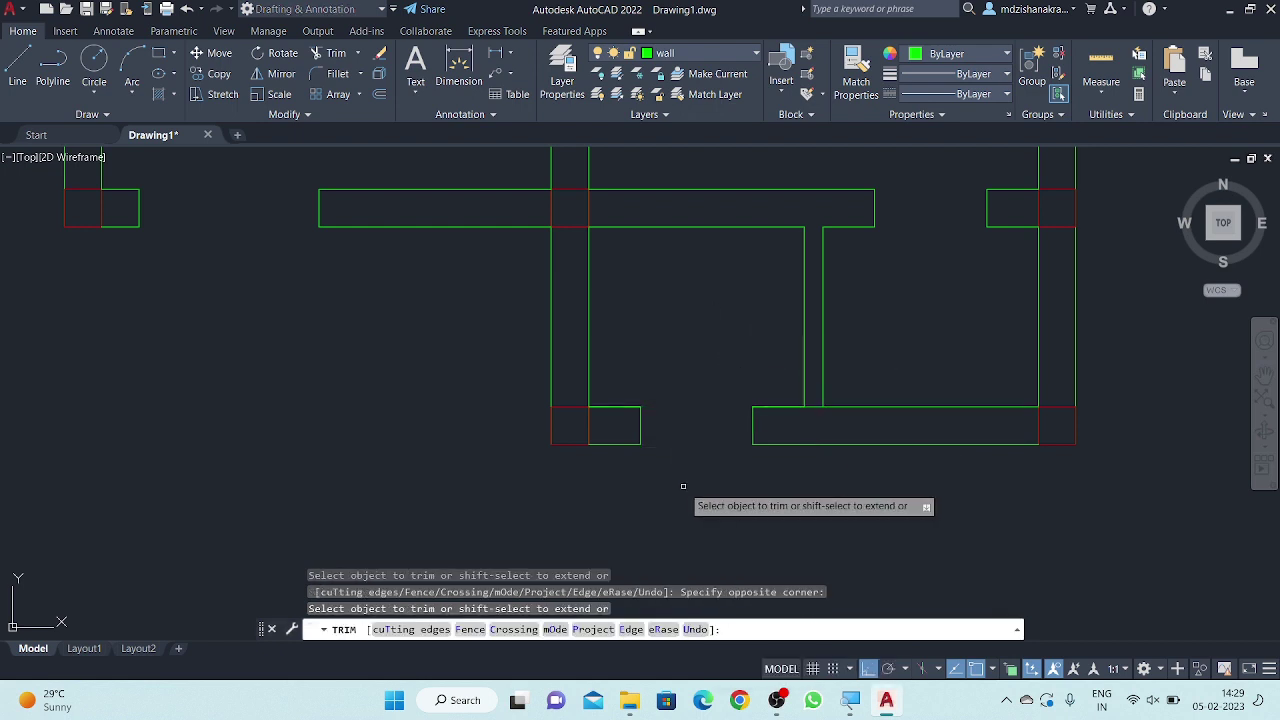
pyautogui.press('Escape')
pyautogui.scroll(-2, 666, 423)
pyautogui.moveTo(689, 466); pyautogui.dragTo(679, 418, button='middle')
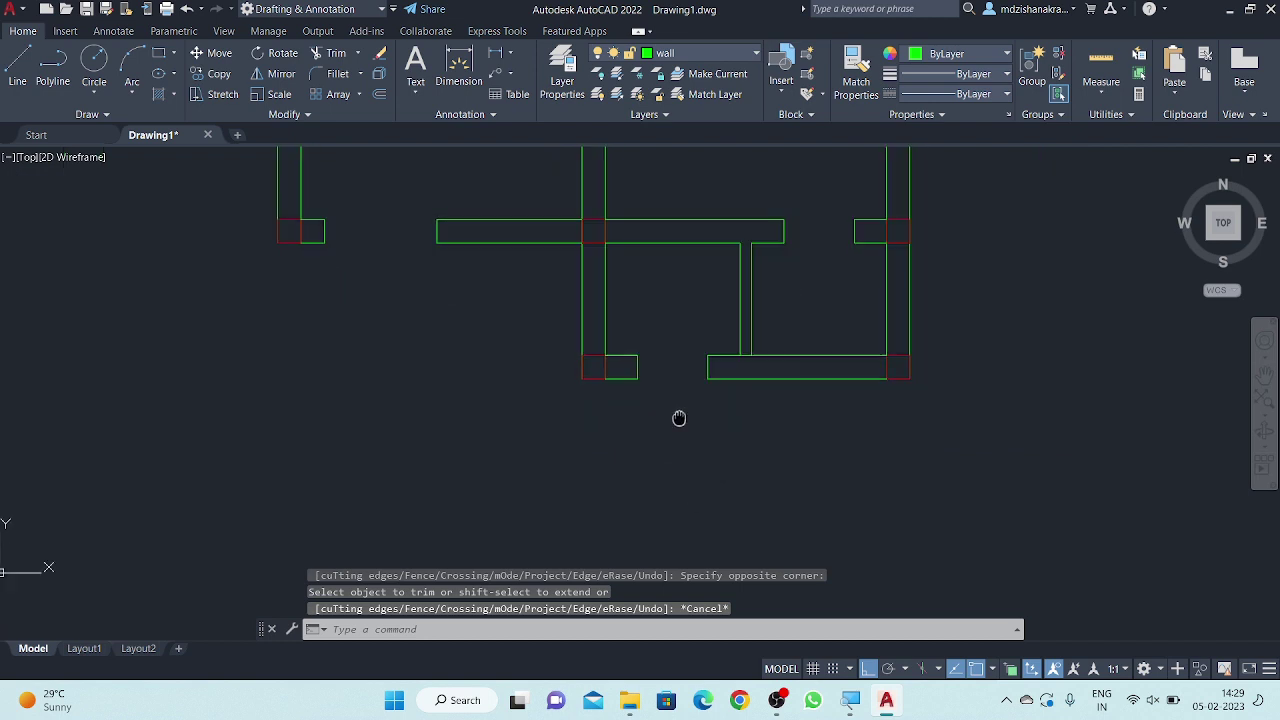
pyautogui.scroll(-2, 687, 386)
pyautogui.scroll(5, 726, 365)
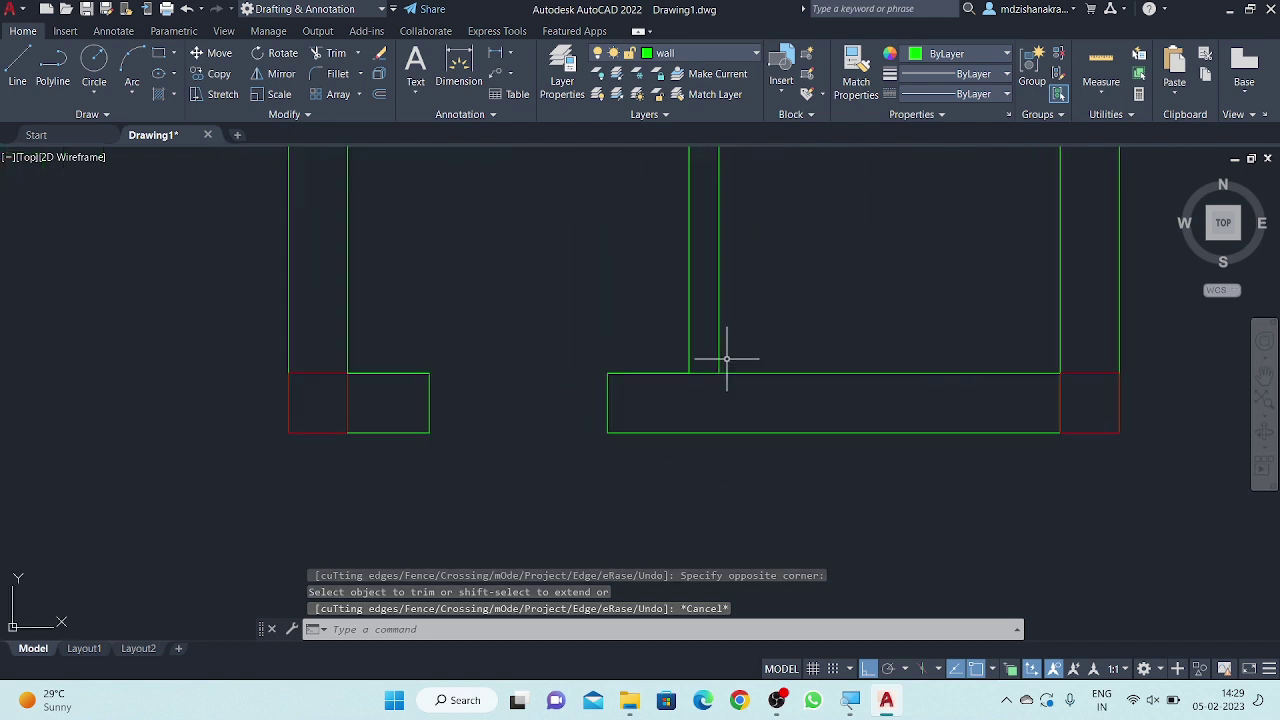
# - Trim the wall line where the partition joins the bottom wall
pyautogui.write('tr')
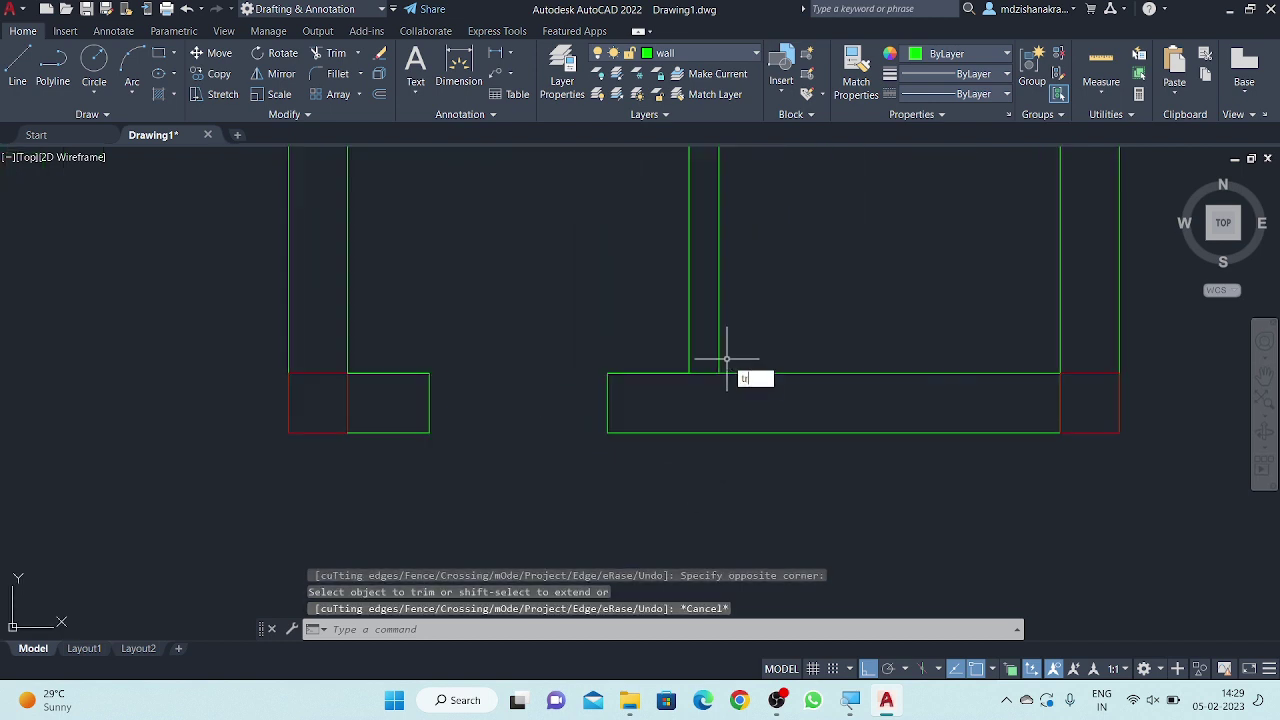
pyautogui.press('Return')
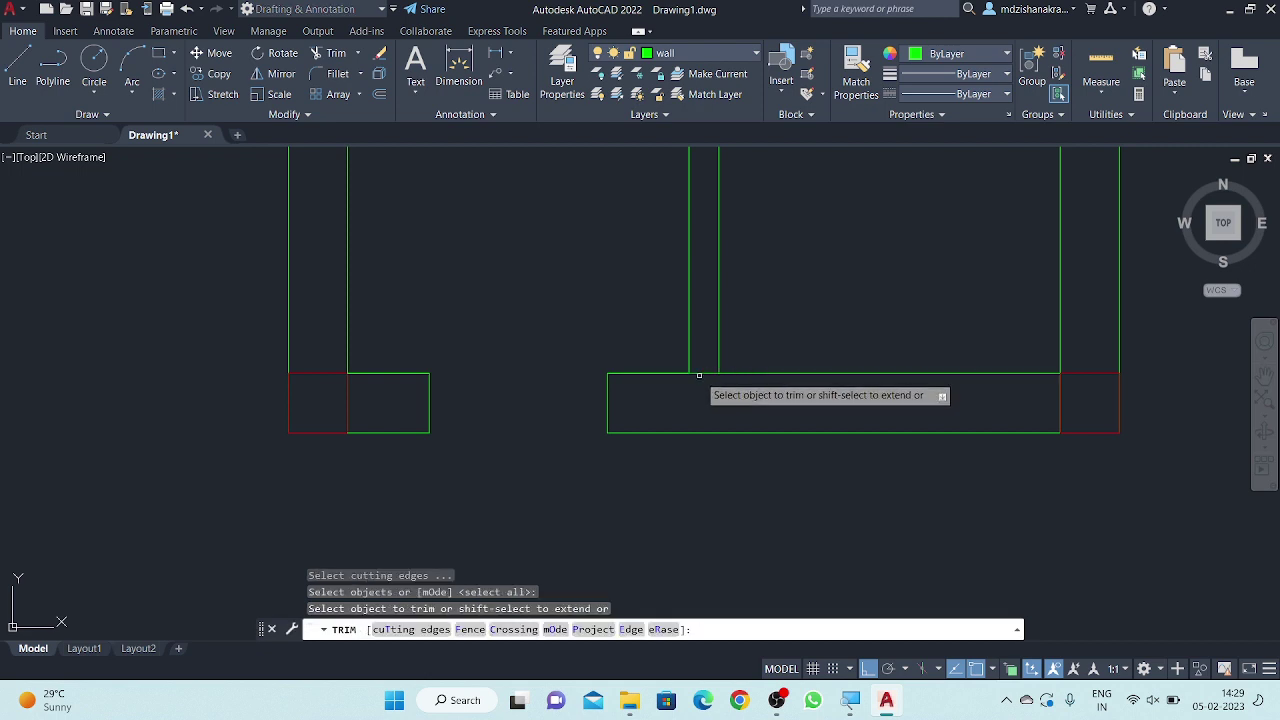
pyautogui.click(700, 374)
pyautogui.press('Escape')
pyautogui.scroll(-3, 700, 372)
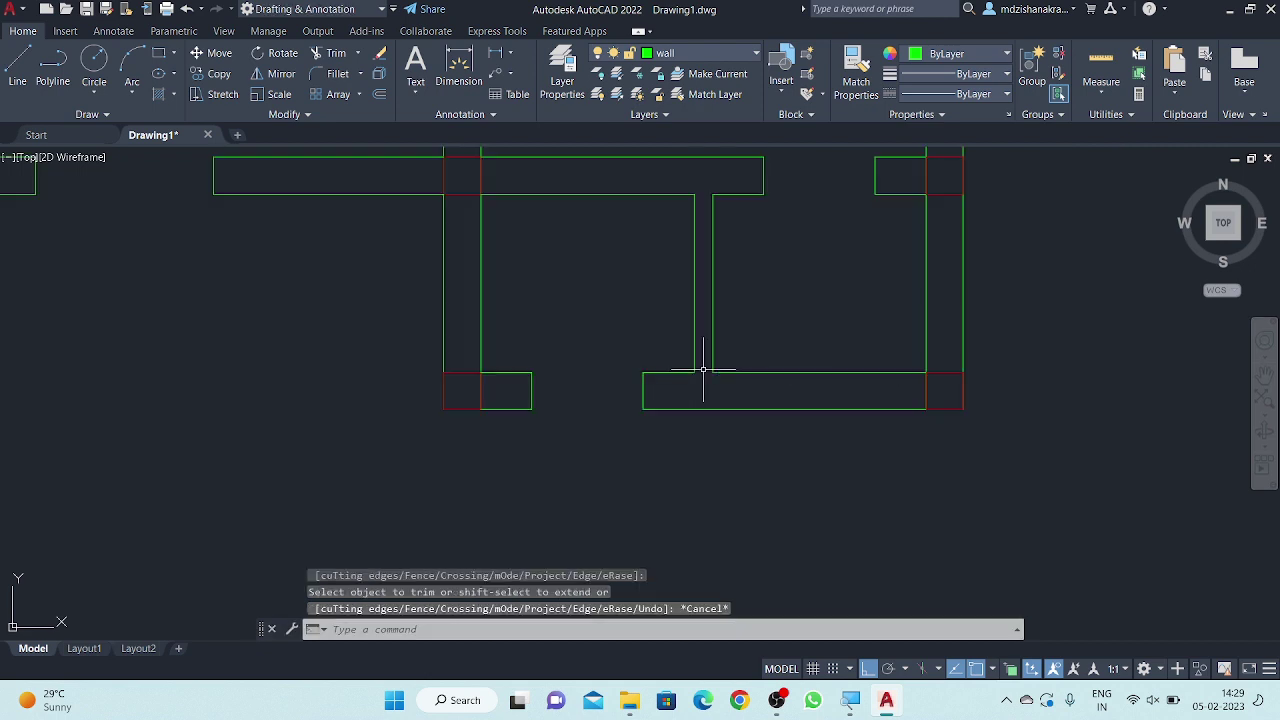
pyautogui.scroll(-1, 703, 368)
pyautogui.scroll(-2, 754, 420)
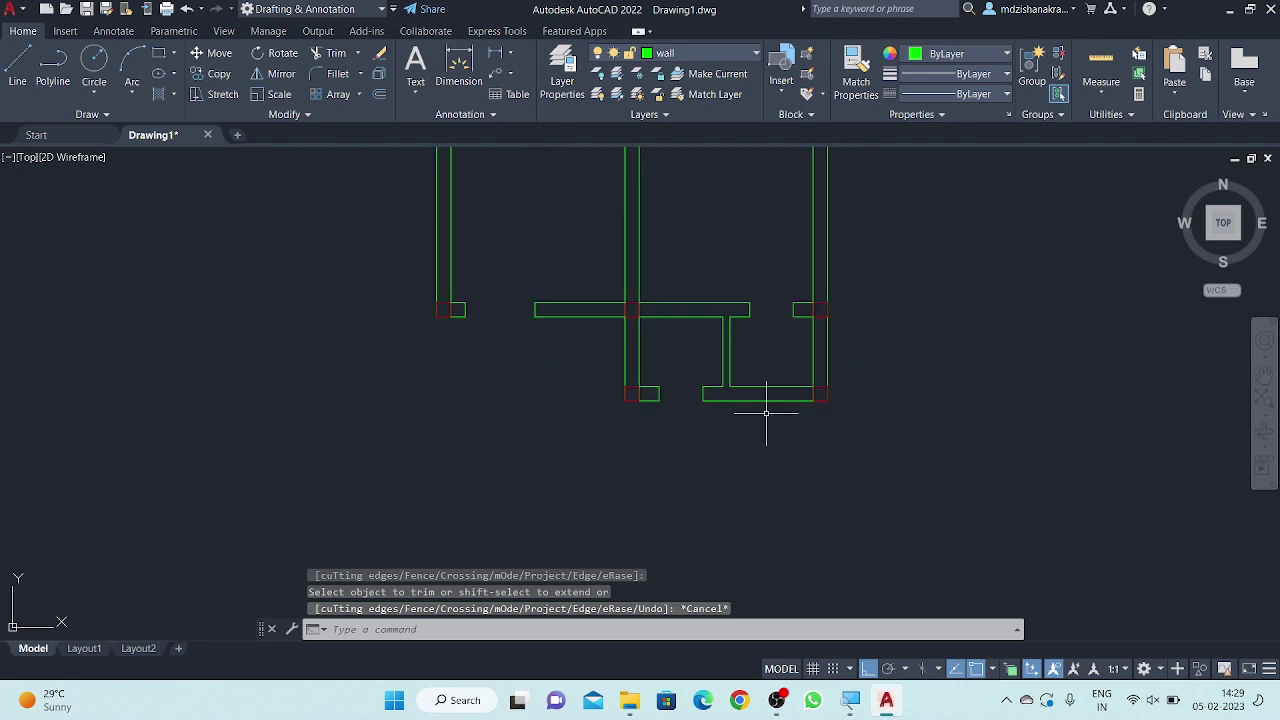
# - Make stair the current layer
pyautogui.moveTo(737, 431); pyautogui.dragTo(737, 366, button='middle')
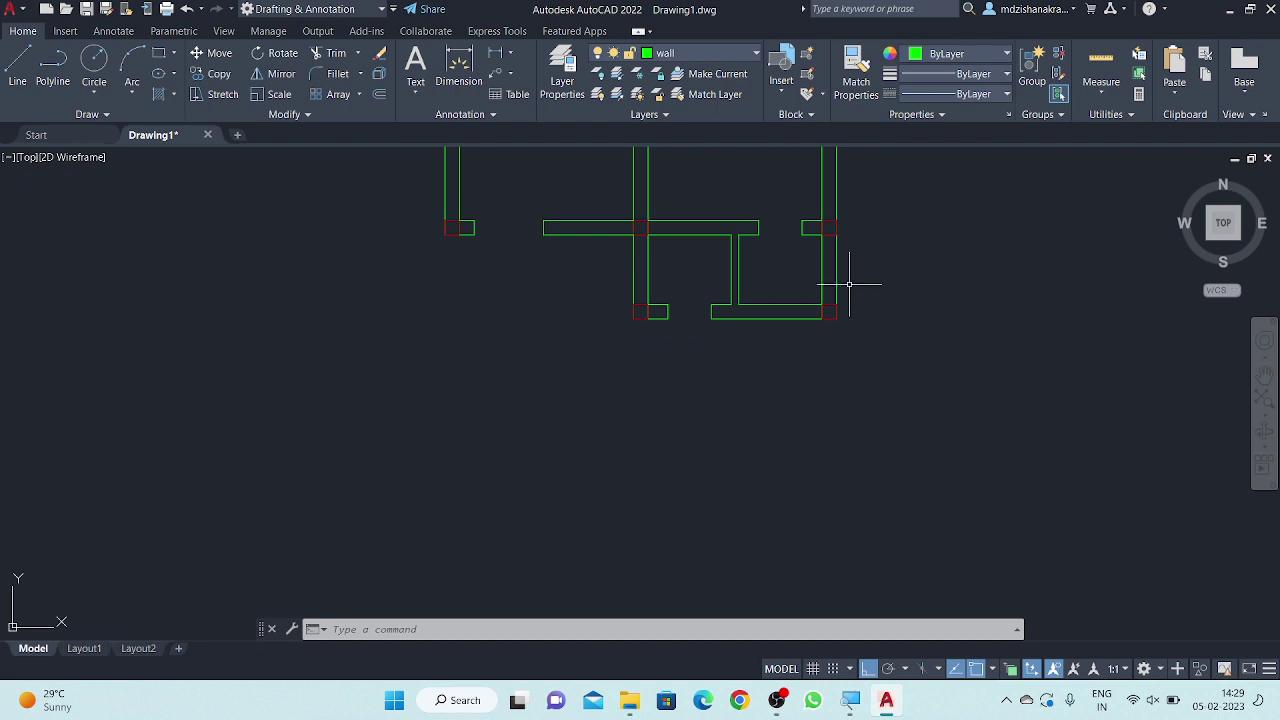
pyautogui.scroll(2, 850, 300)
pyautogui.moveTo(857, 317); pyautogui.dragTo(822, 317, button='middle')
pyautogui.scroll(-2, 822, 317)
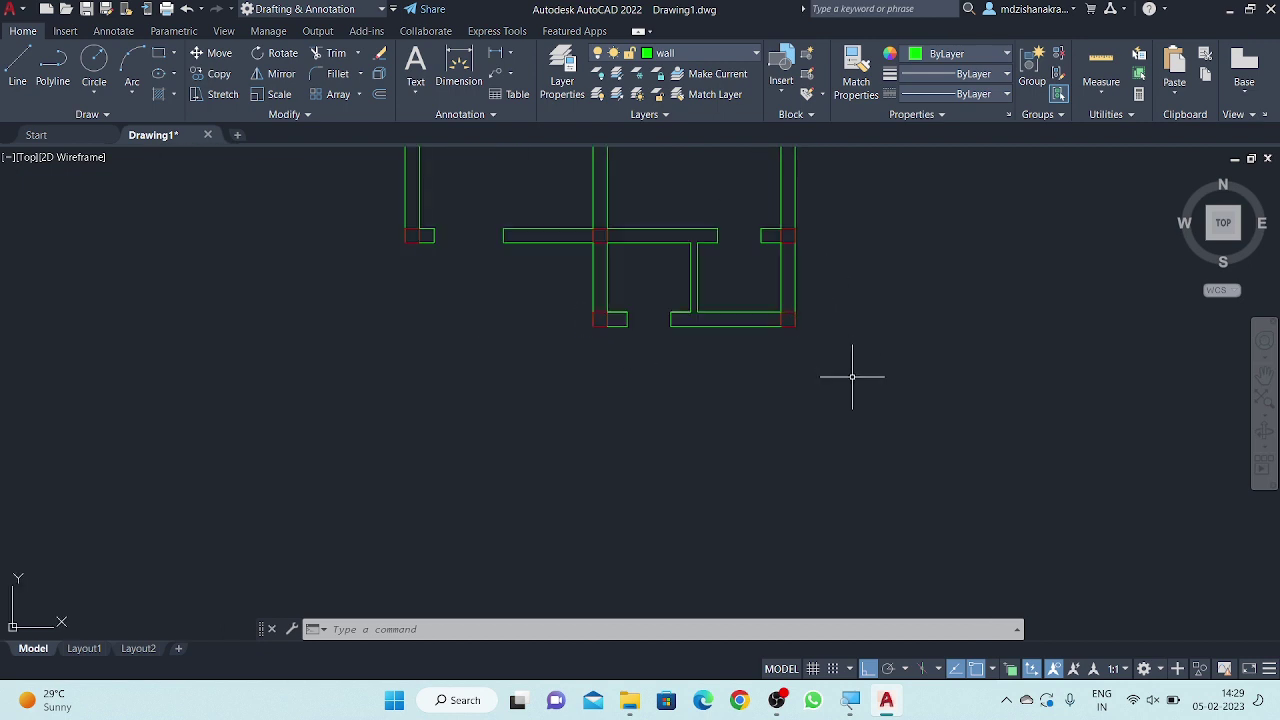
pyautogui.moveTo(851, 371); pyautogui.dragTo(812, 366, button='middle')
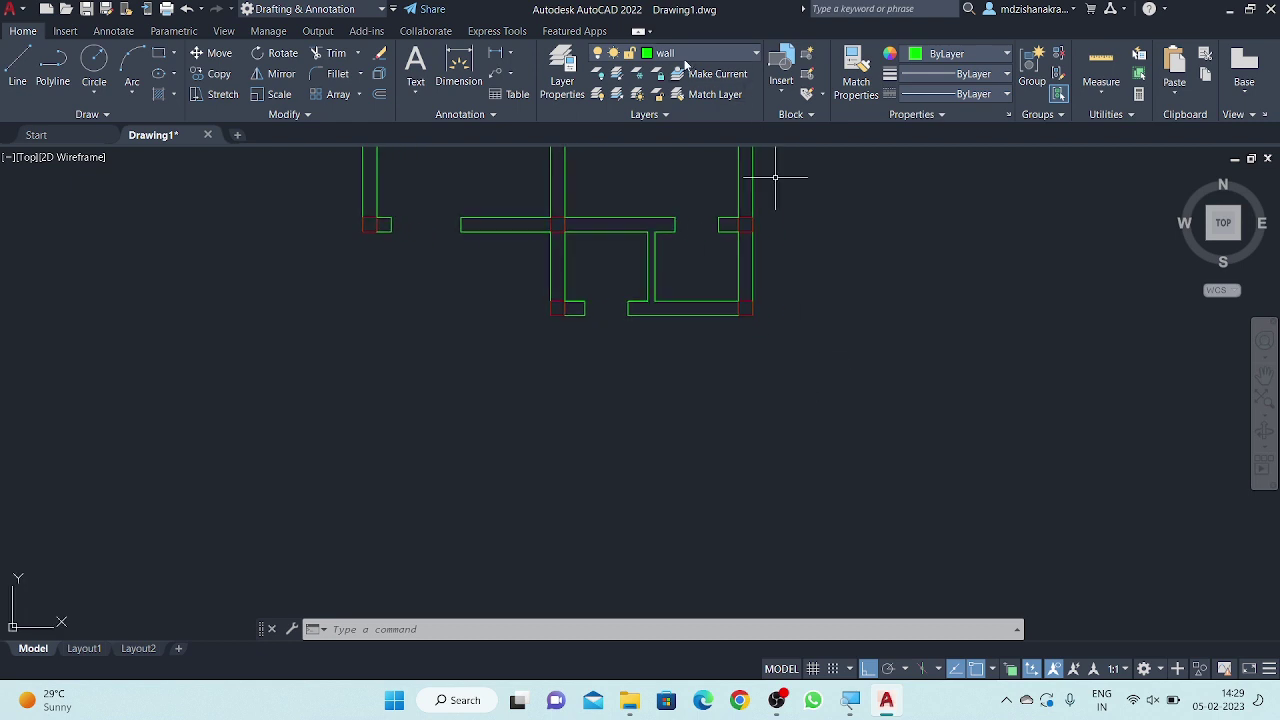
pyautogui.click(688, 56)
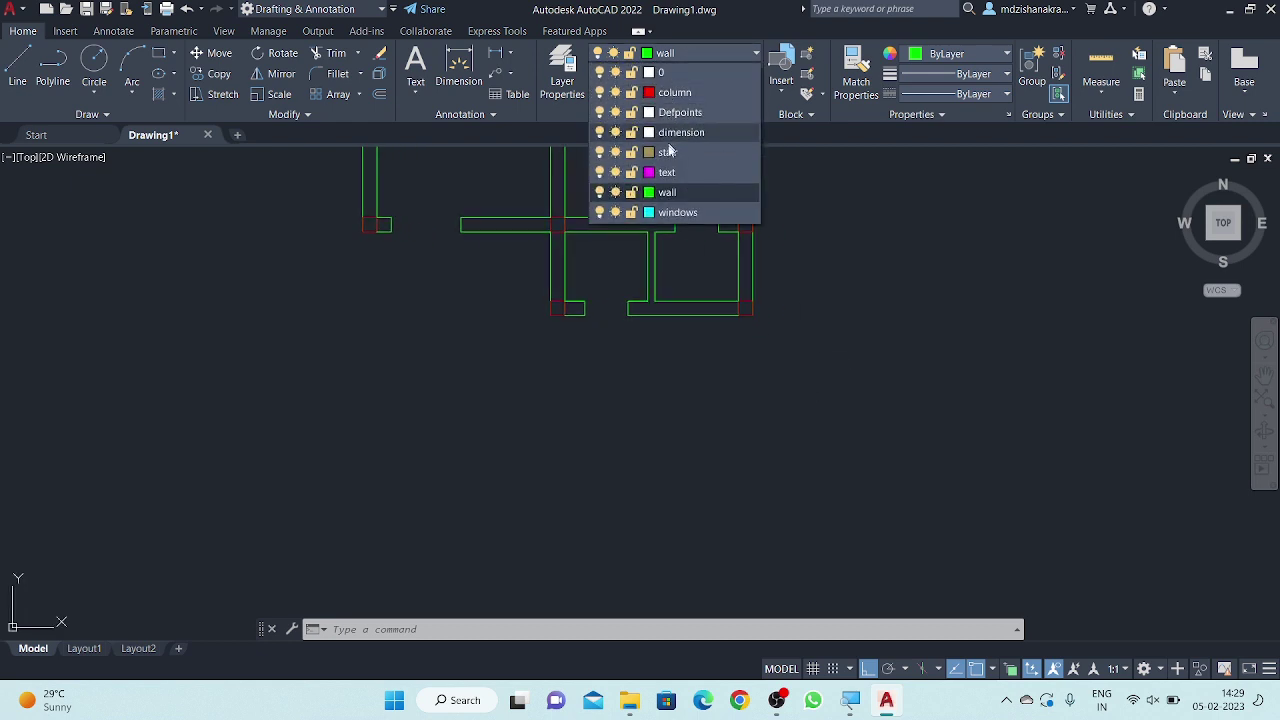
pyautogui.click(676, 153)
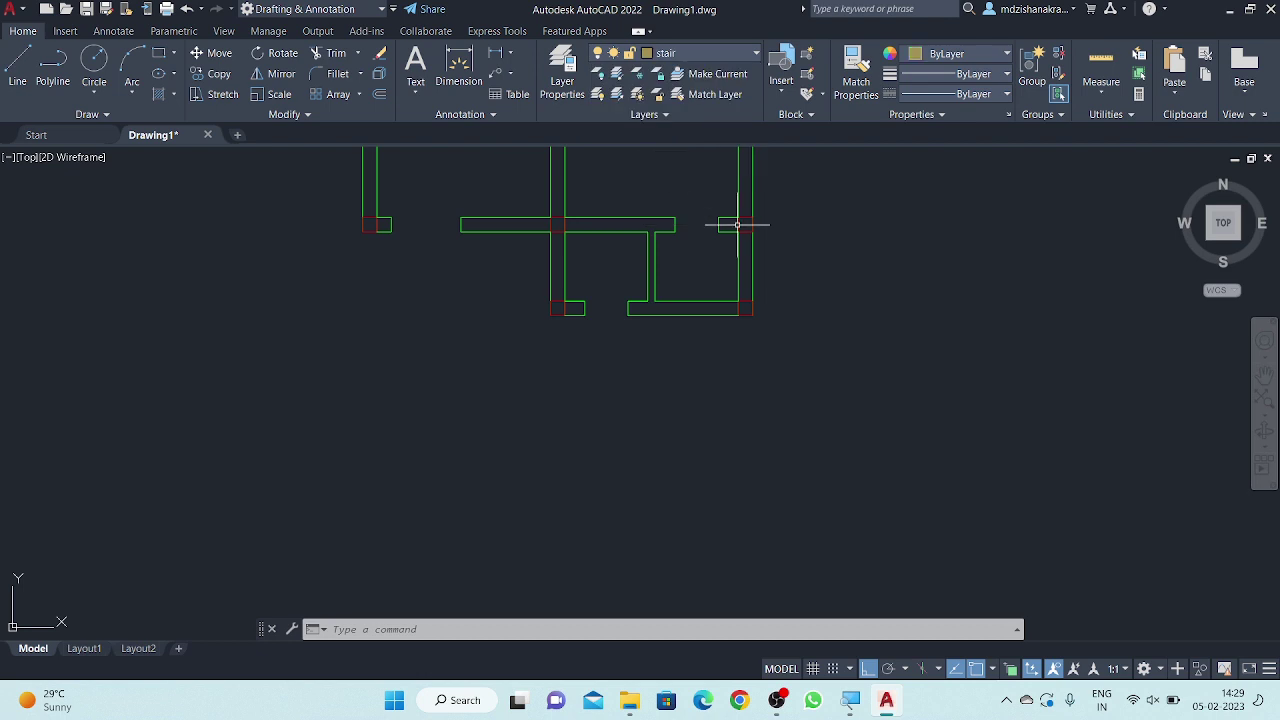
# - Draw a 6'5 vertical line straight down from the lower-right column corner
pyautogui.scroll(2, 751, 263)
pyautogui.write('l')
pyautogui.press('Return')
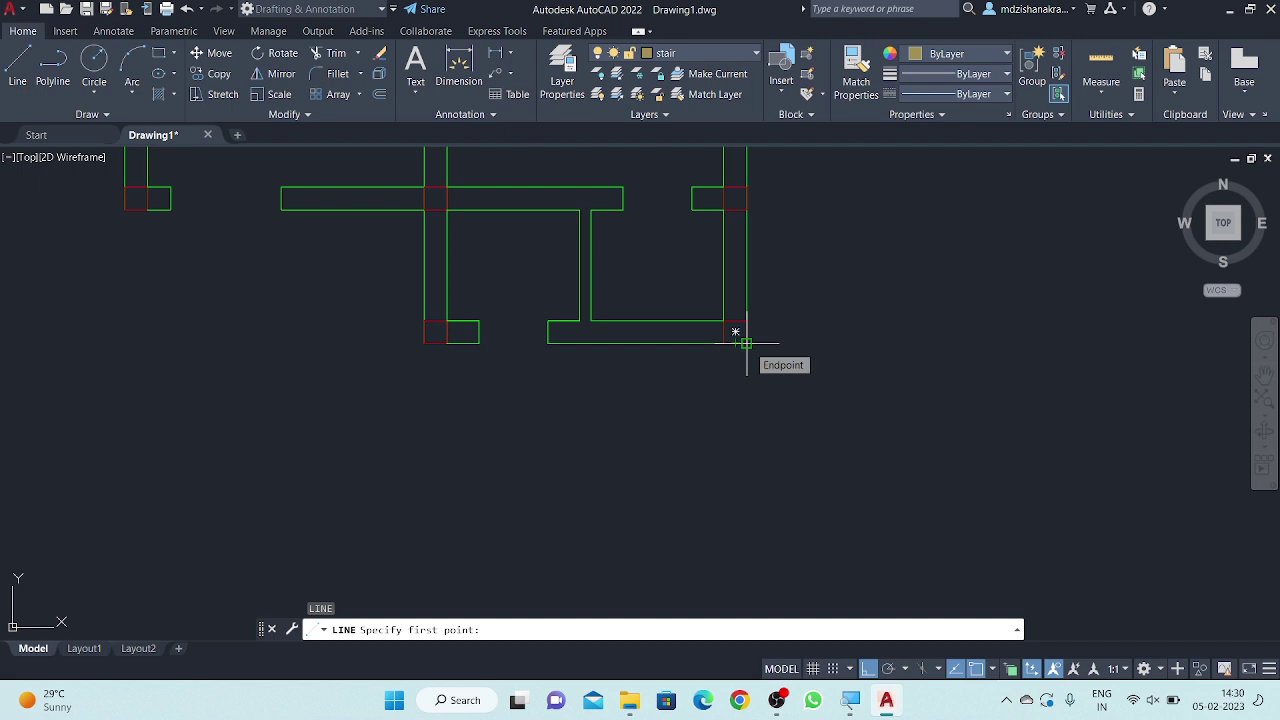
pyautogui.click(746, 343)
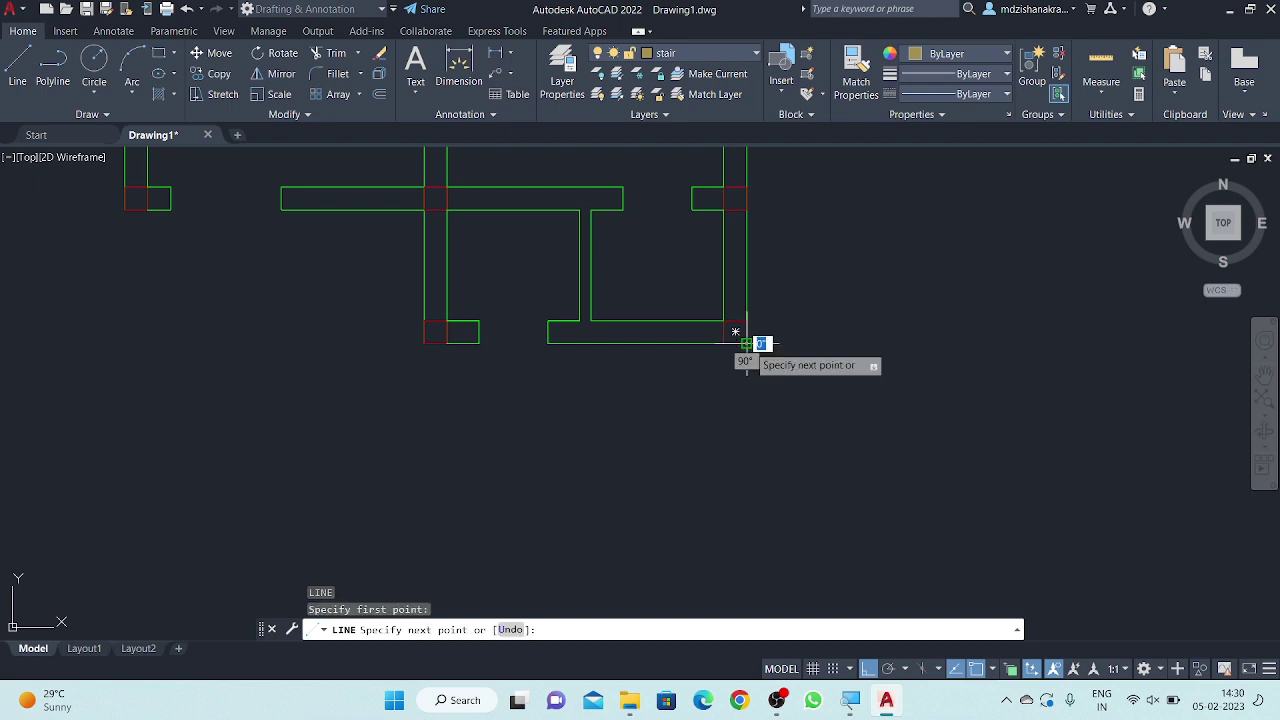
pyautogui.moveTo(751, 448); pyautogui.dragTo(727, 394, button='middle')
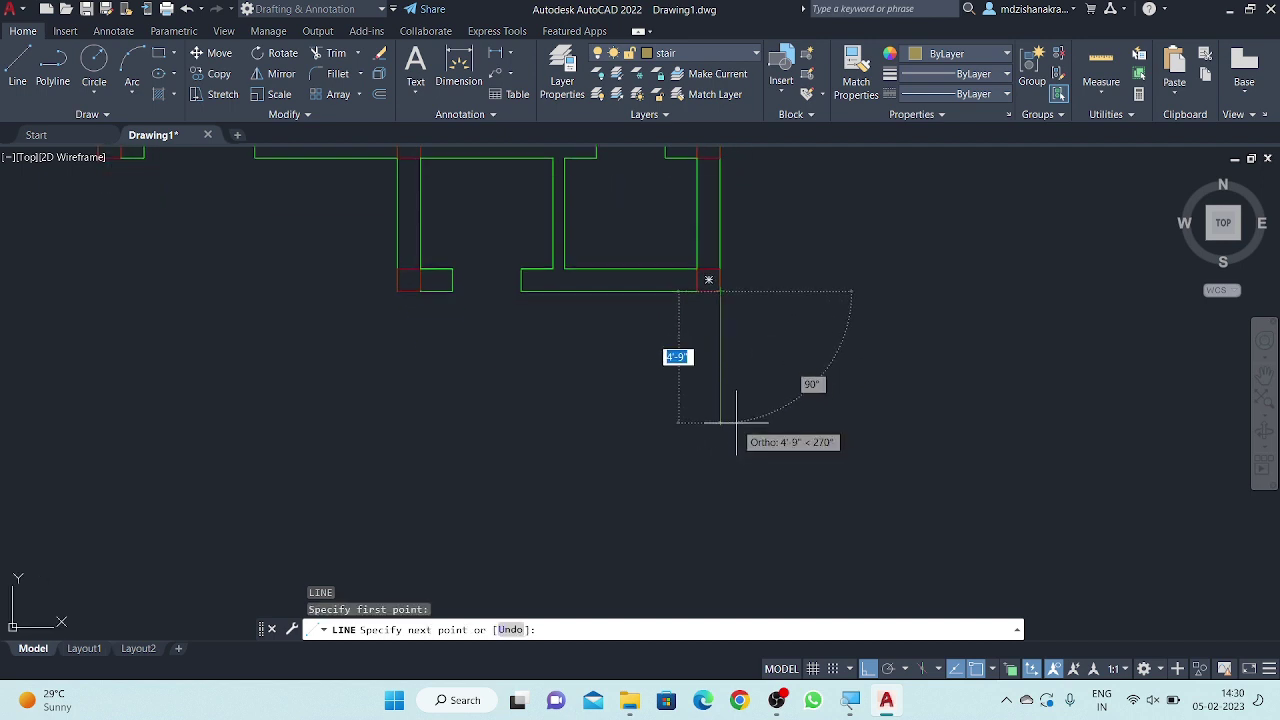
pyautogui.write("6'5")
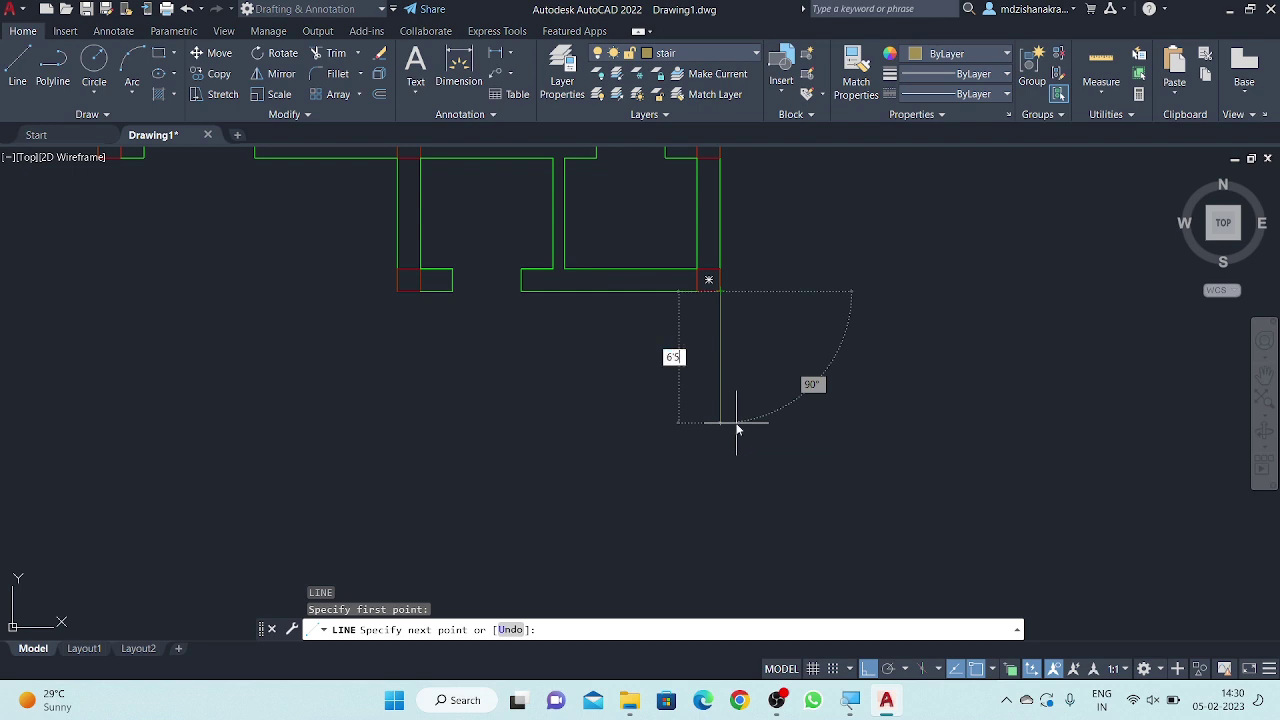
pyautogui.press('Return')
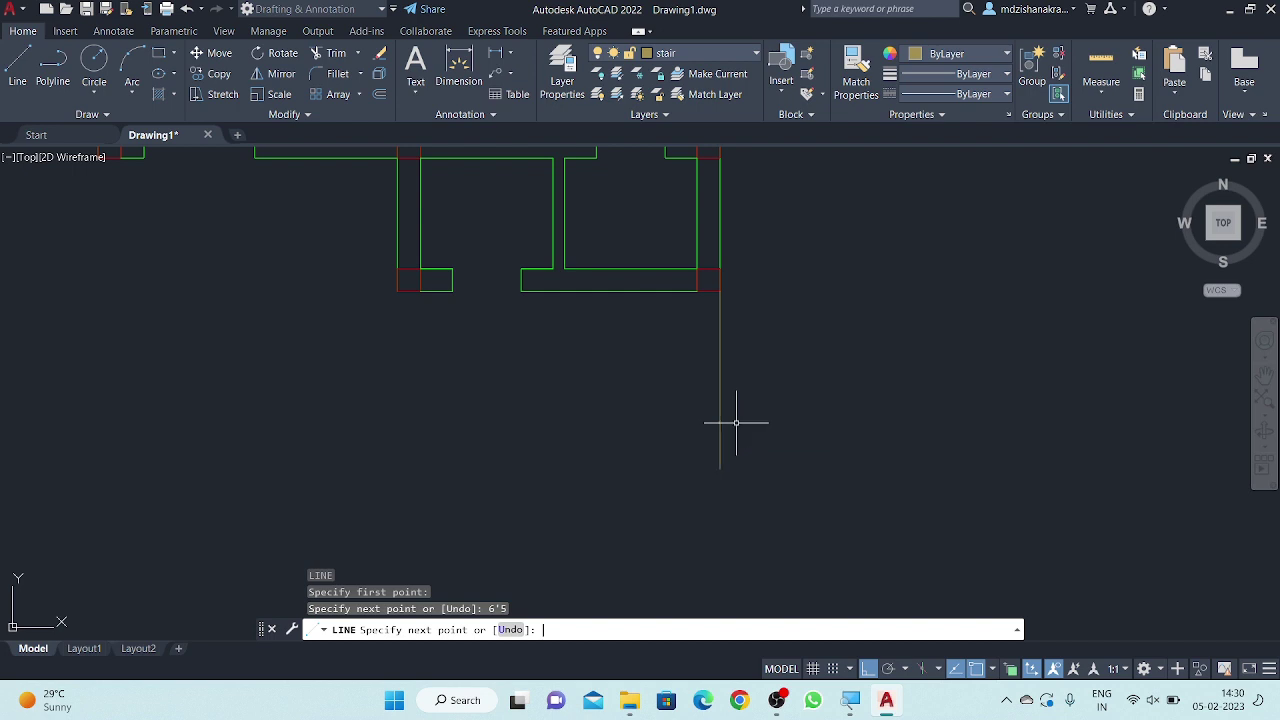
pyautogui.press('Return')
pyautogui.moveTo(811, 347); pyautogui.dragTo(815, 326, button='middle')
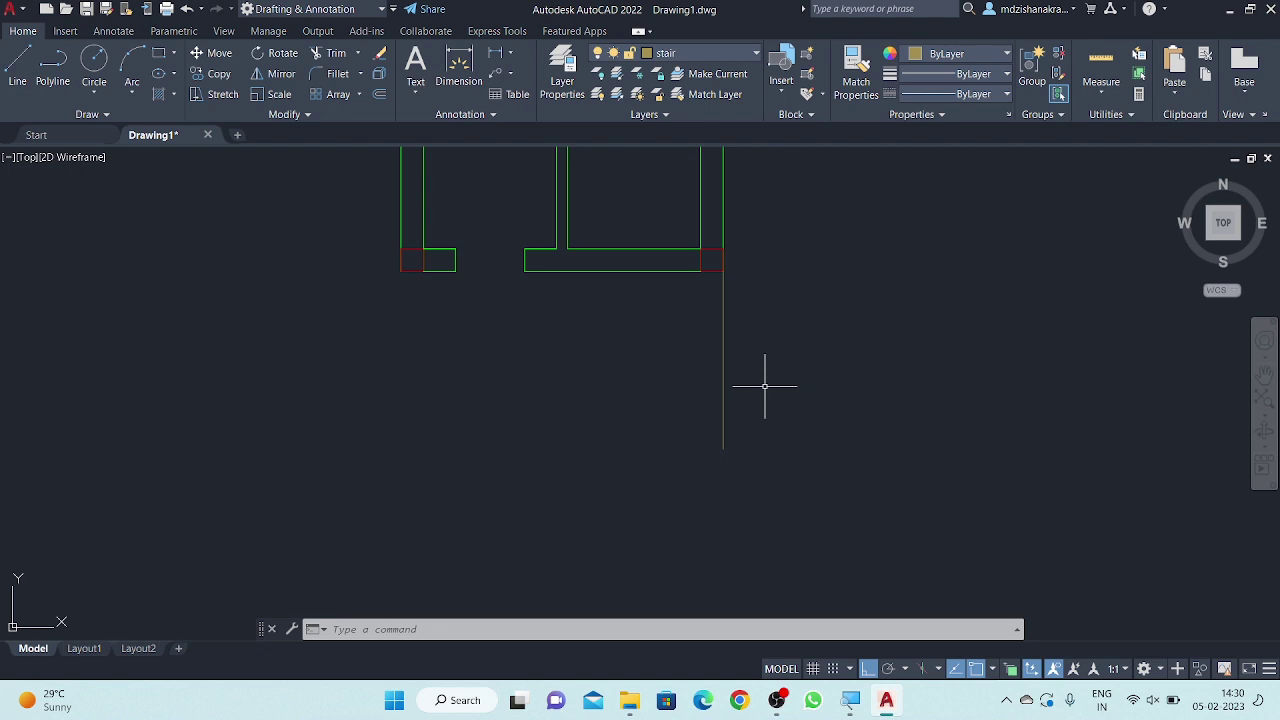
# - Offset the new stair line 3' to the left to make a parallel second line
pyautogui.write('o')
pyautogui.press('Return')
pyautogui.press('Return')
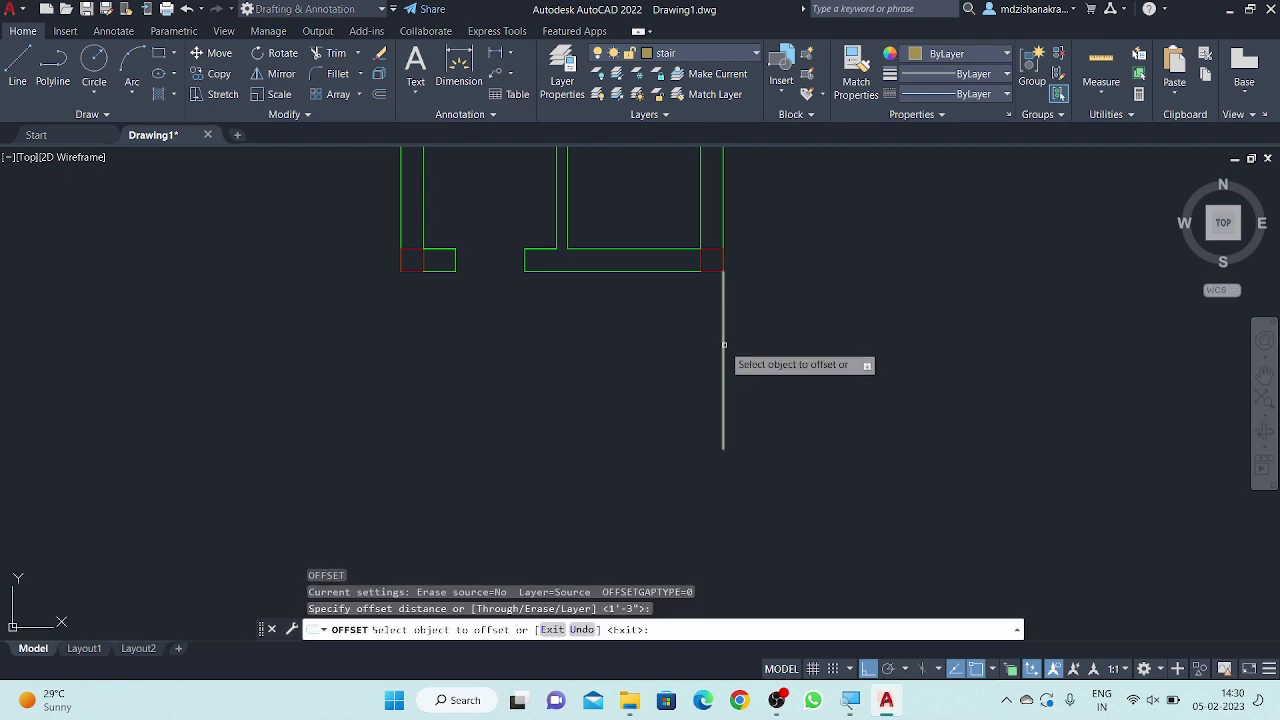
pyautogui.click(723, 345)
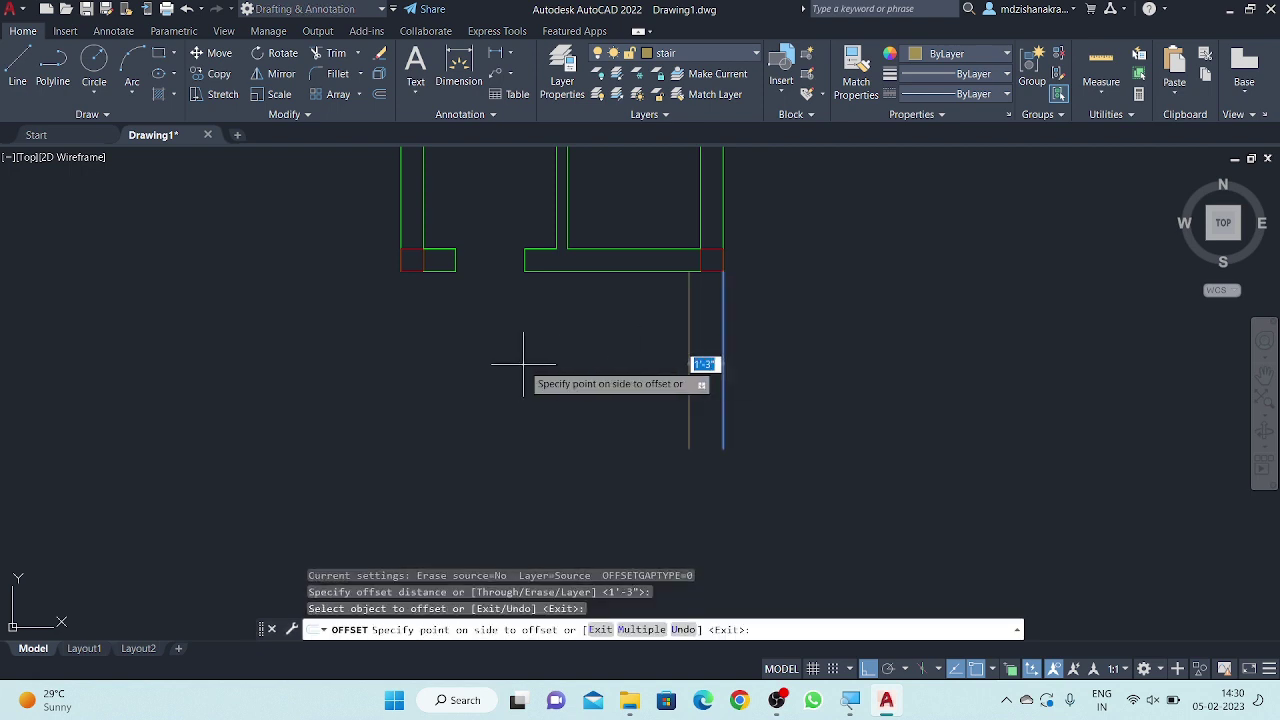
pyautogui.write("3'")
pyautogui.press('Return')
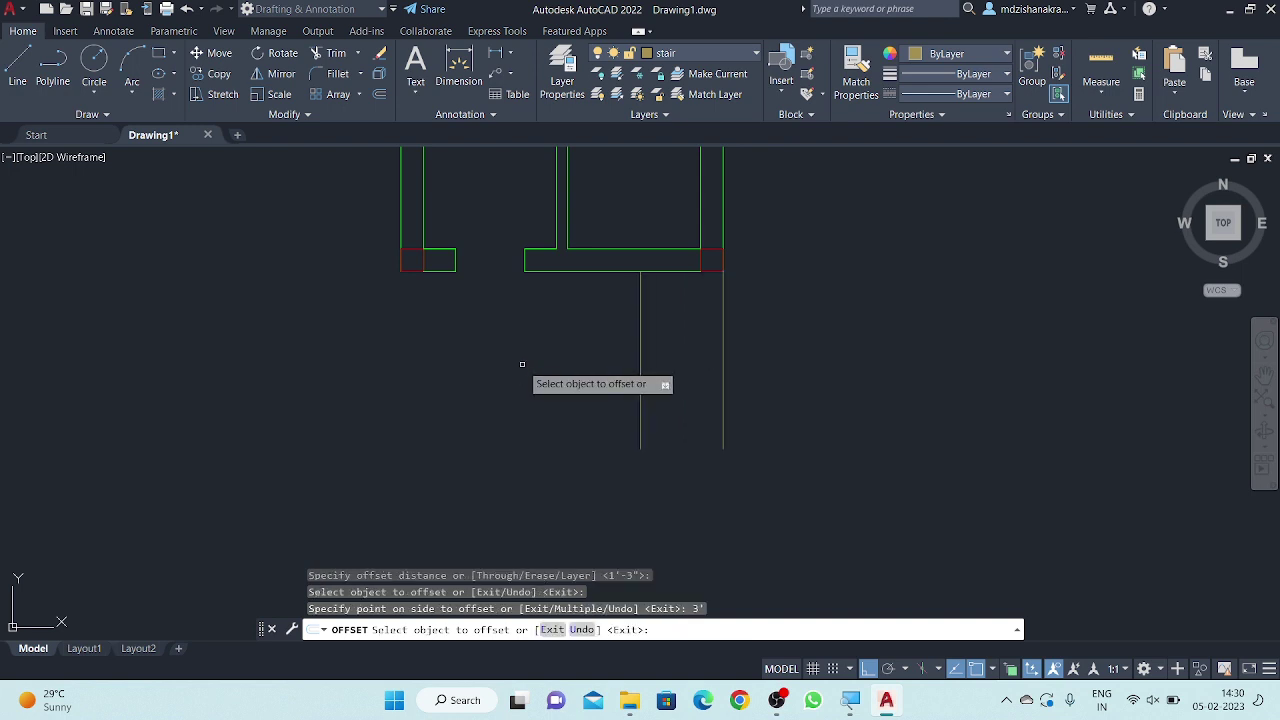
pyautogui.press('Escape')
pyautogui.press('Escape')
pyautogui.press('Escape')
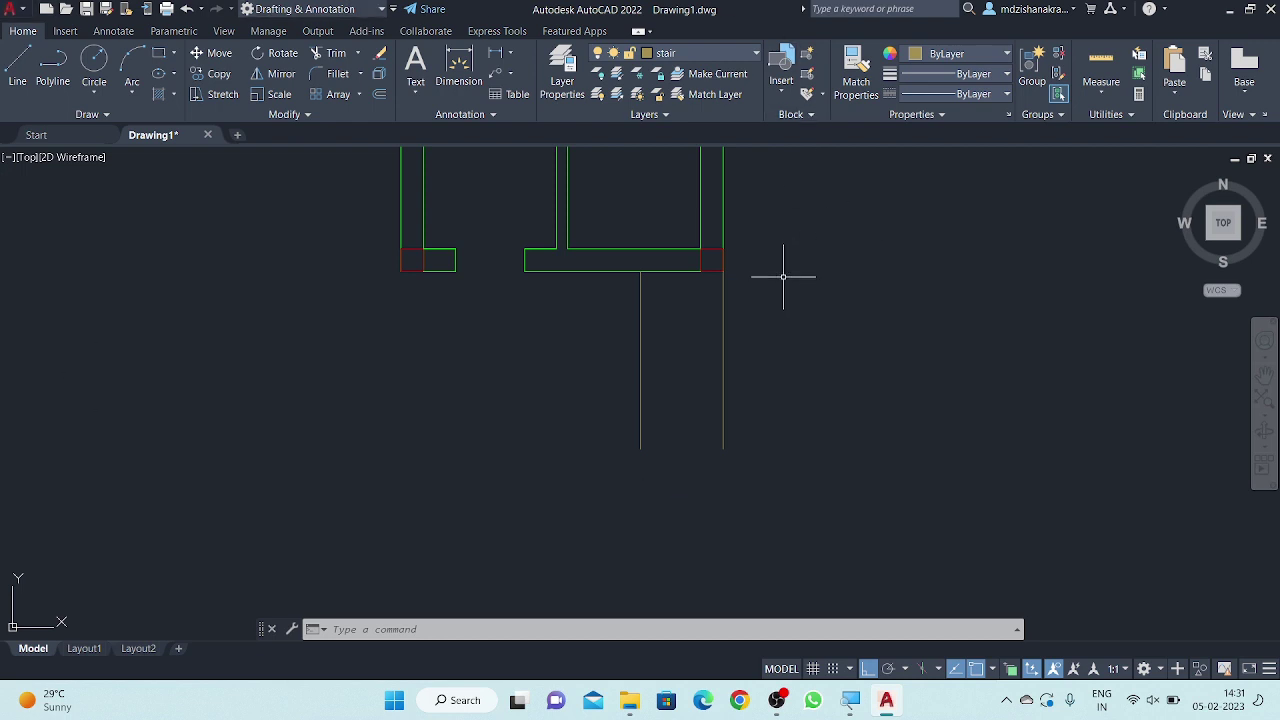
# - Start a 10" offset of the left stair line in Multiple mode
pyautogui.write('O')
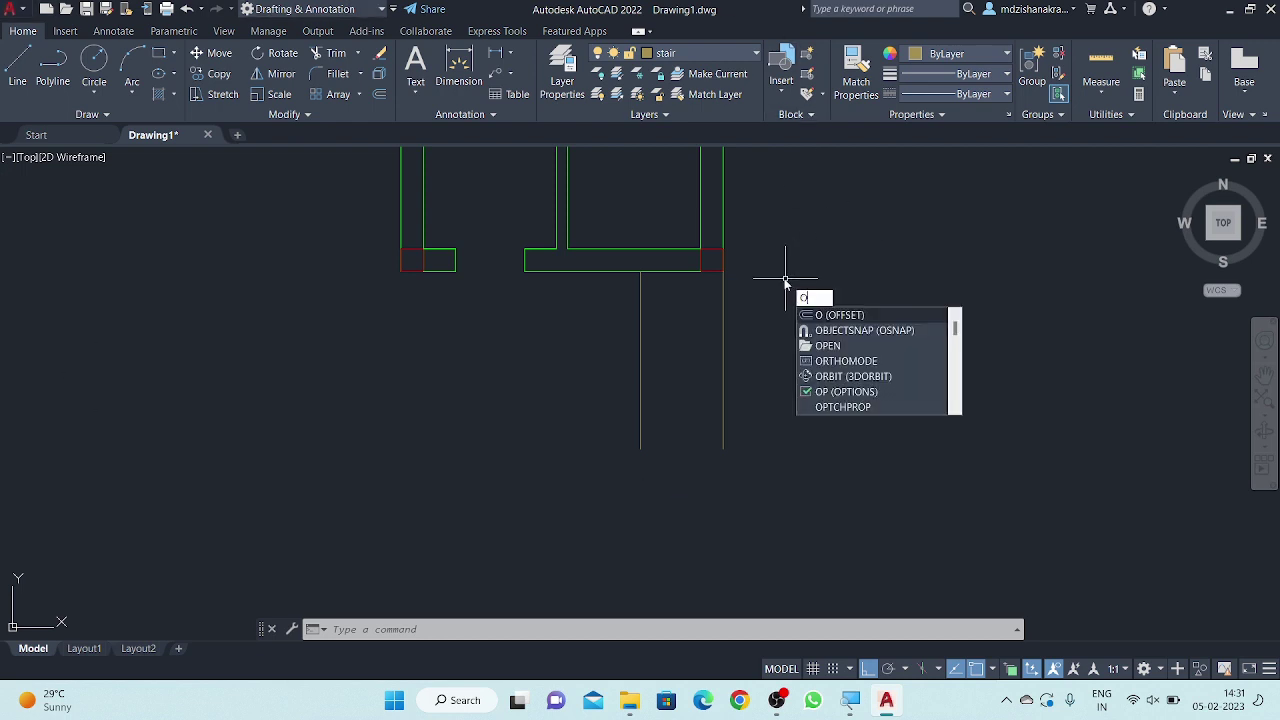
pyautogui.press('Return')
pyautogui.write('10')
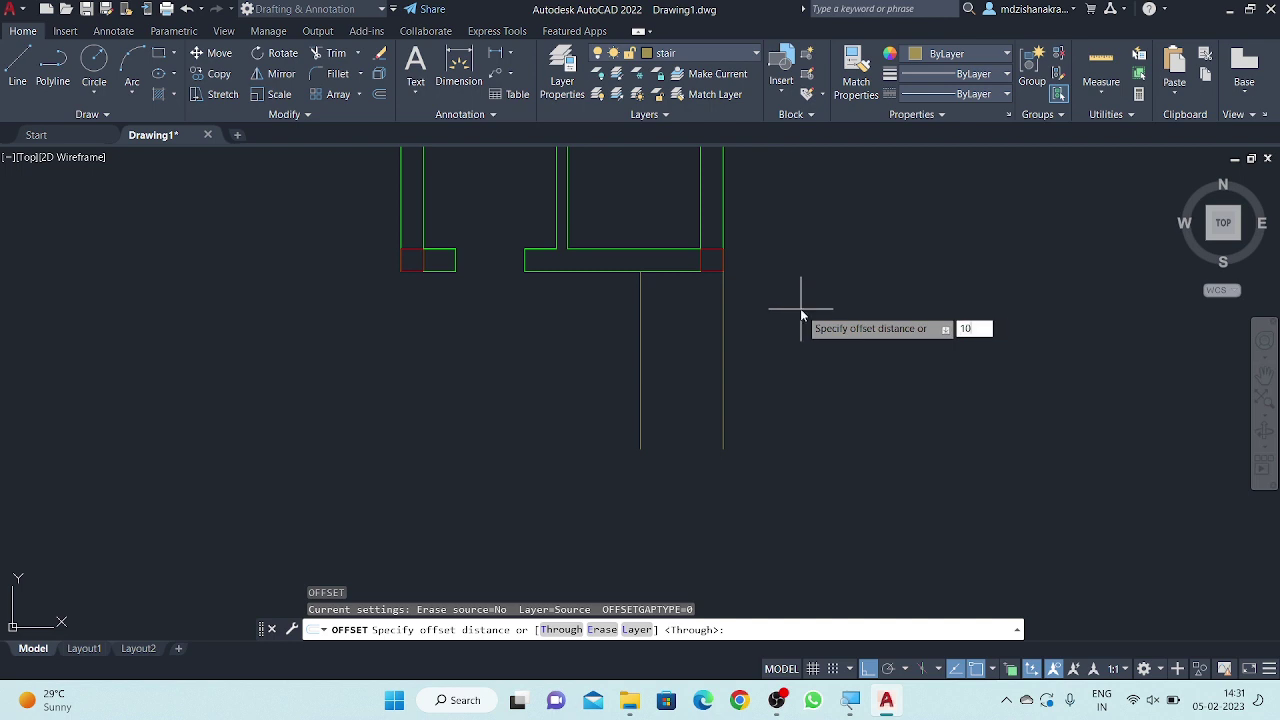
pyautogui.press('Return')
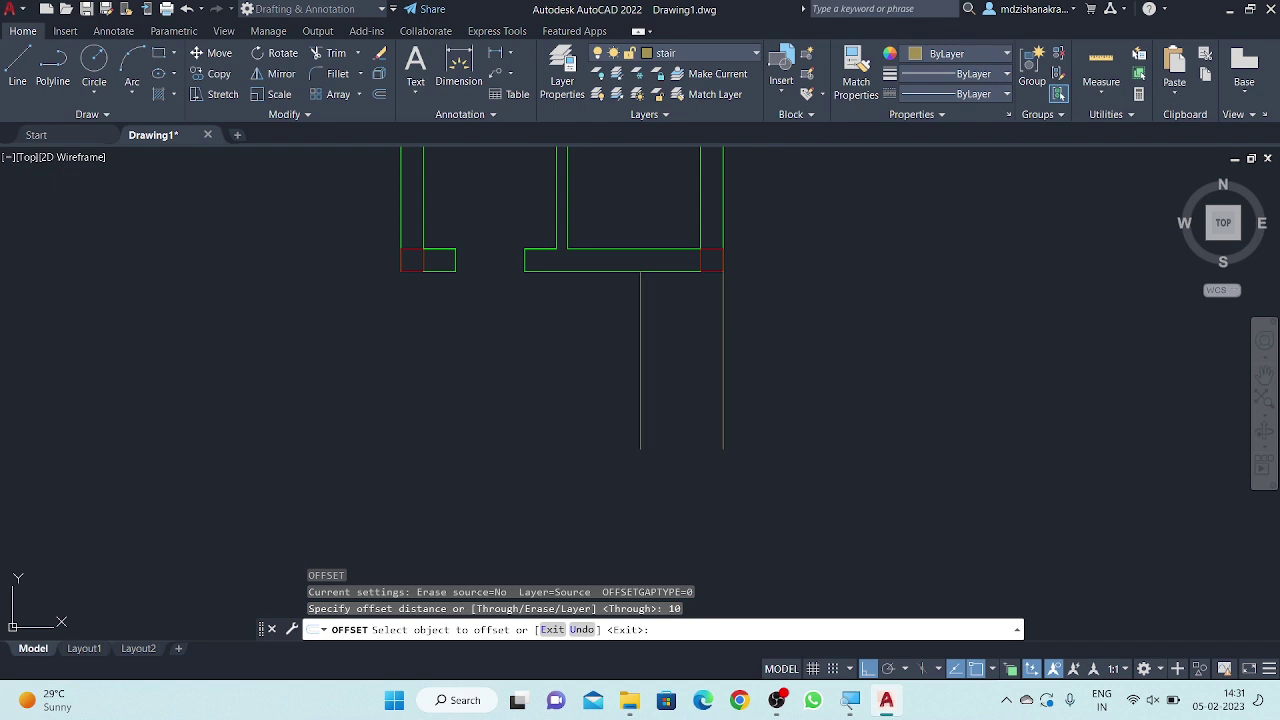
pyautogui.click(640, 345)
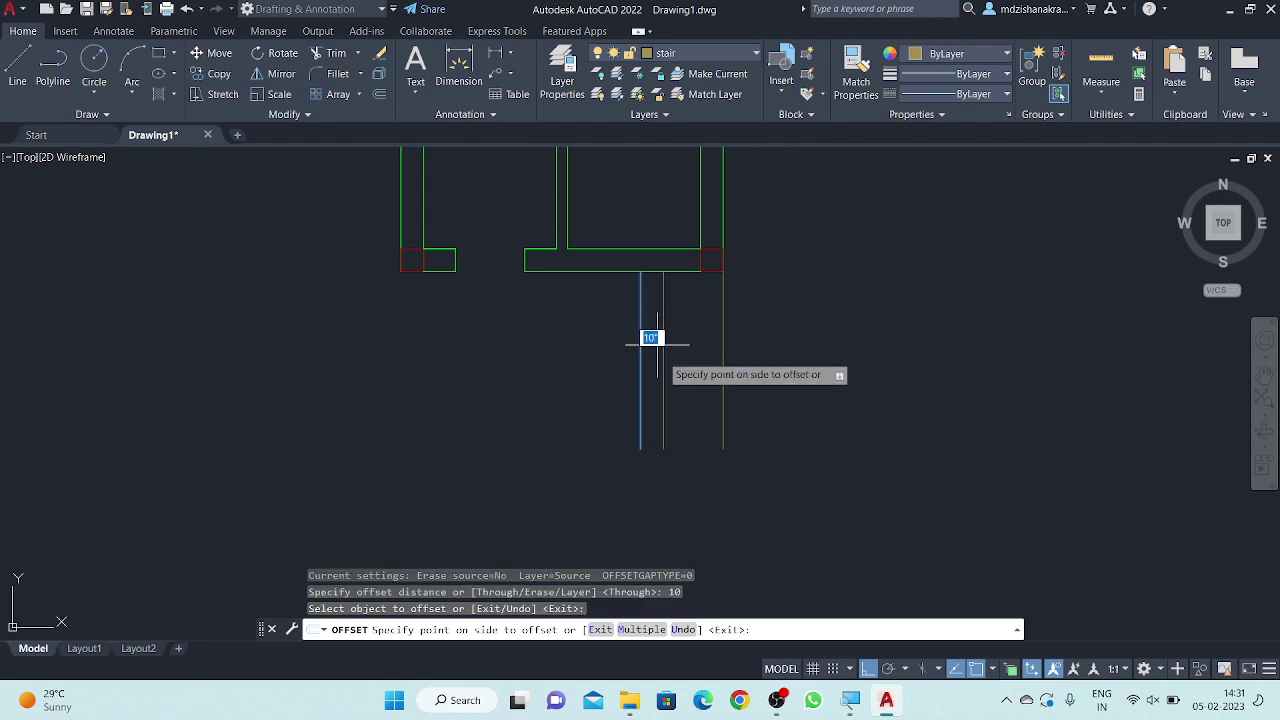
pyautogui.click(640, 630)
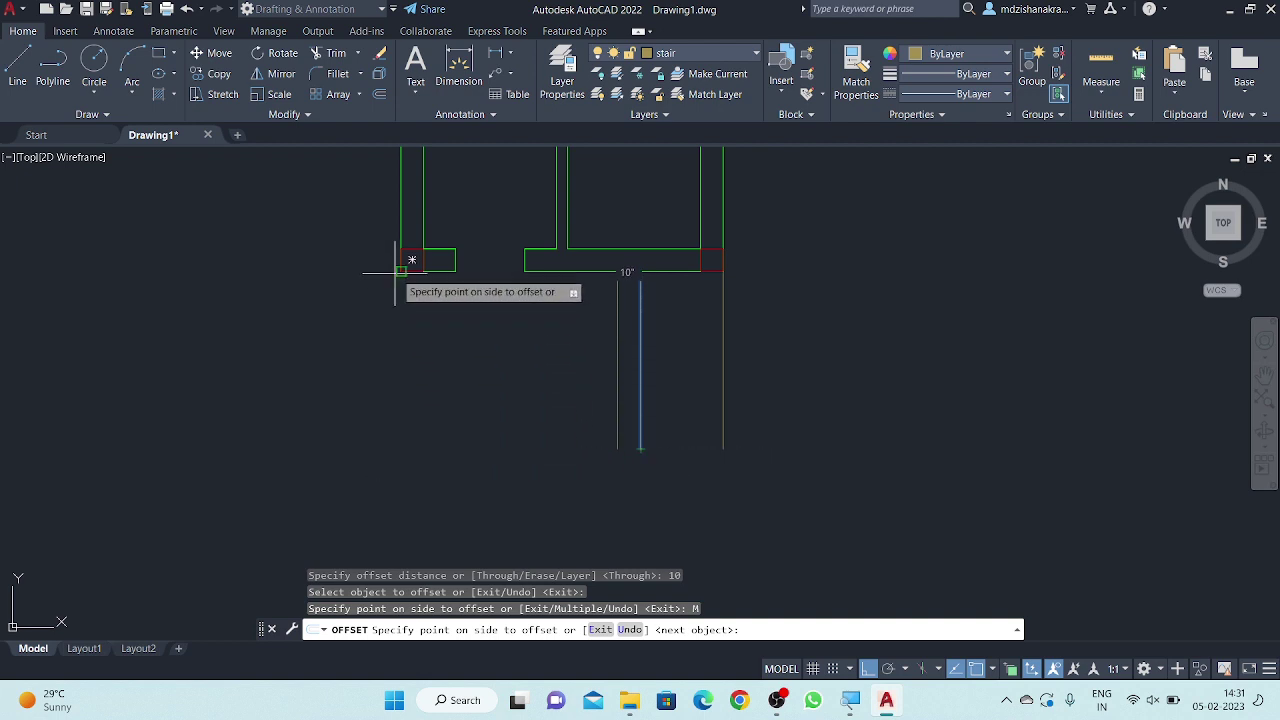
# - Add ten tread lines leftward at 10" spacing across the stair area
pyautogui.click(386, 444)
pyautogui.click(384, 443)
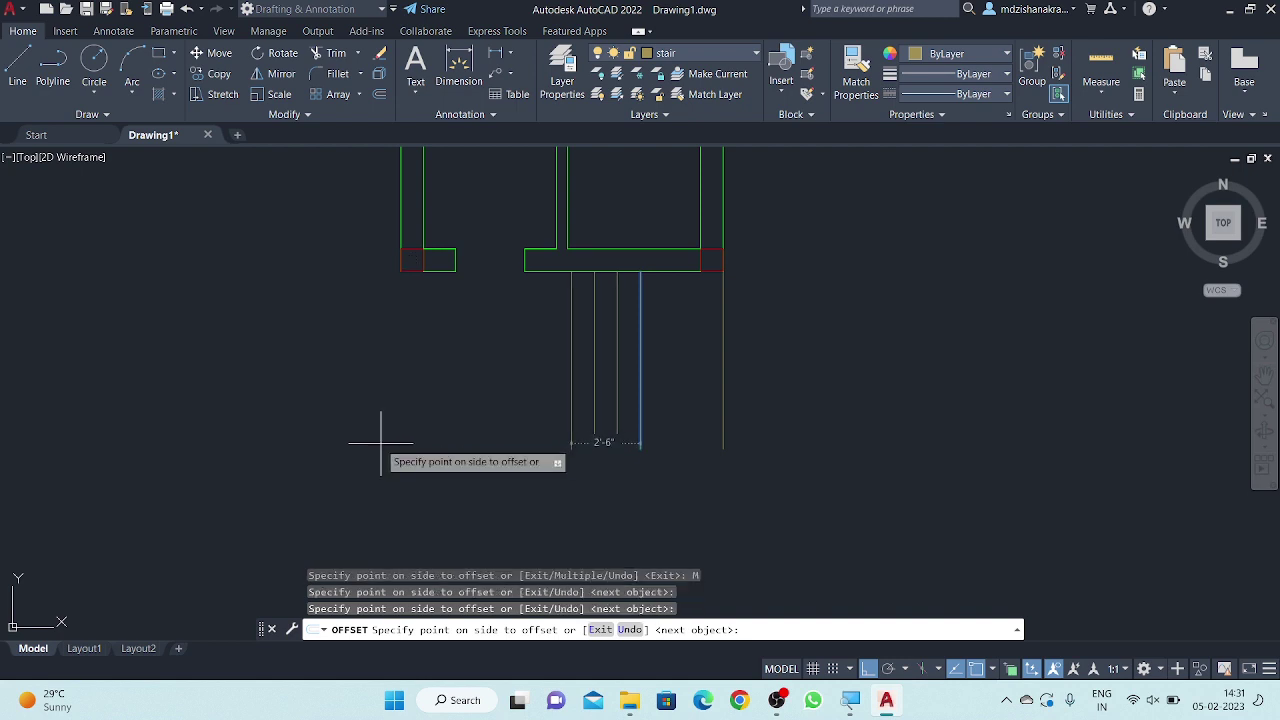
pyautogui.click(370, 441)
pyautogui.click(363, 440)
pyautogui.click(358, 440)
pyautogui.click(347, 440)
pyautogui.click(341, 440)
pyautogui.click(337, 440)
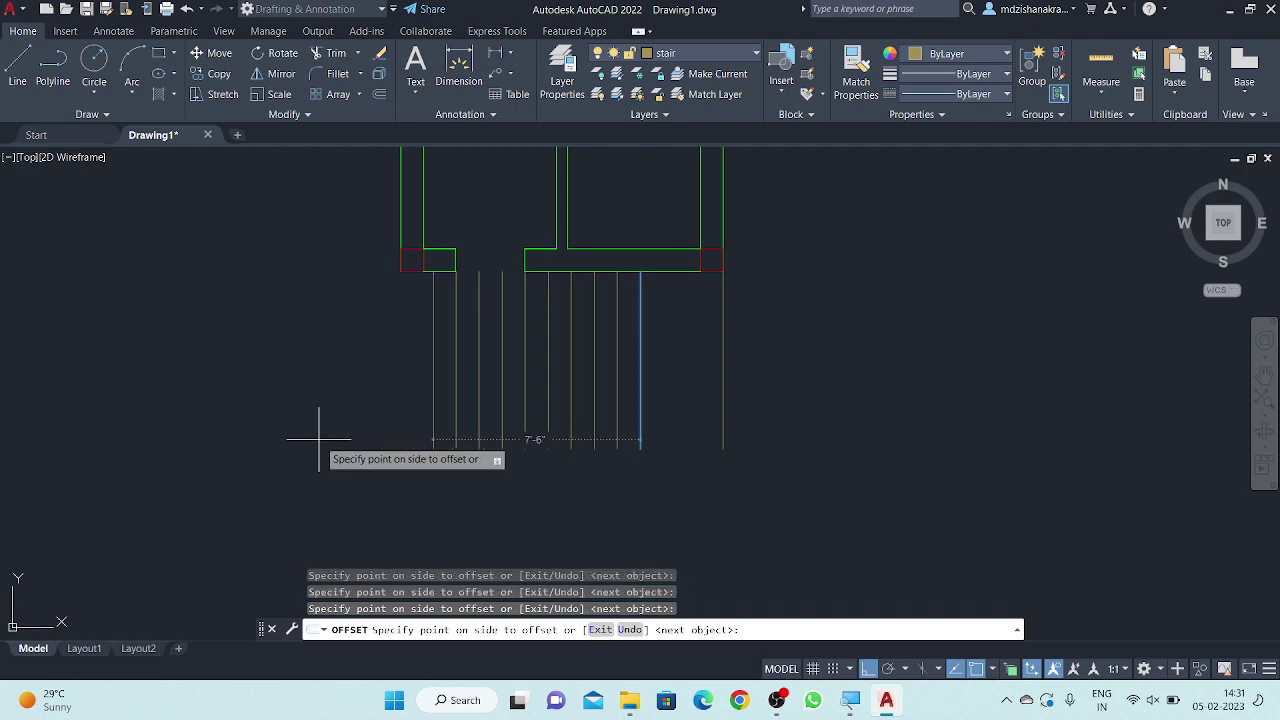
pyautogui.click(305, 439)
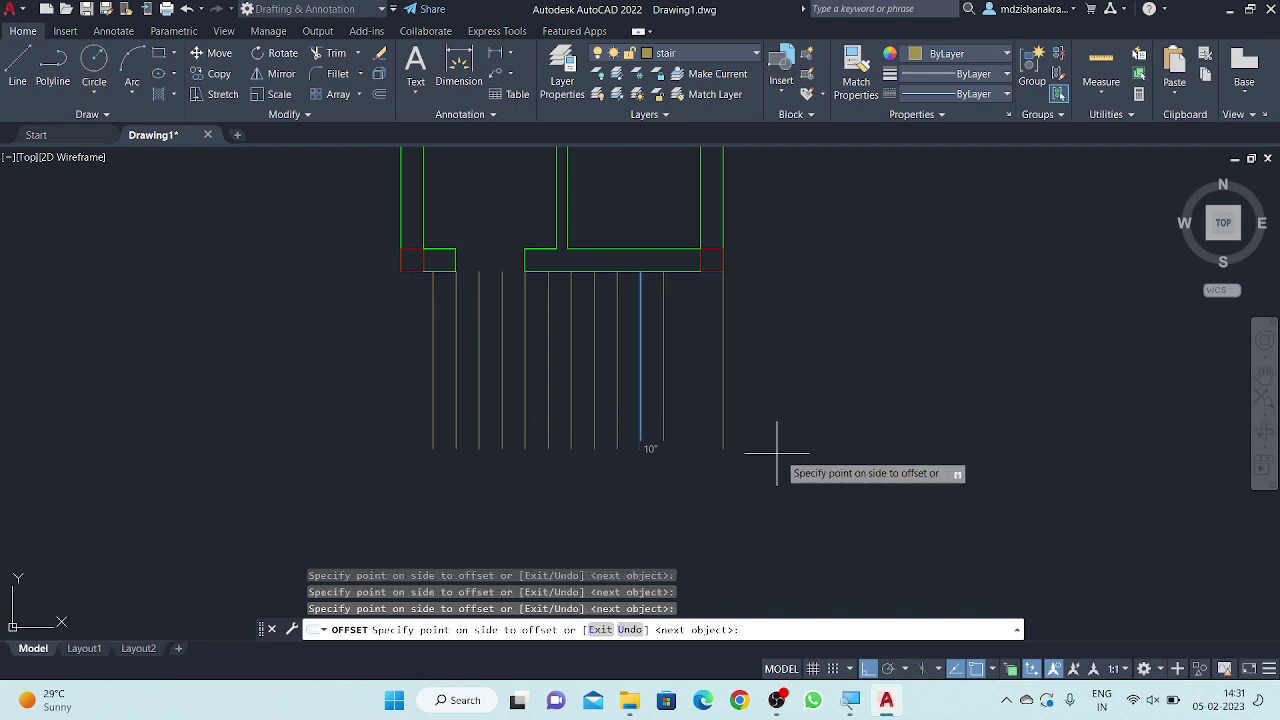
pyautogui.click(300, 443)
pyautogui.press('Return')
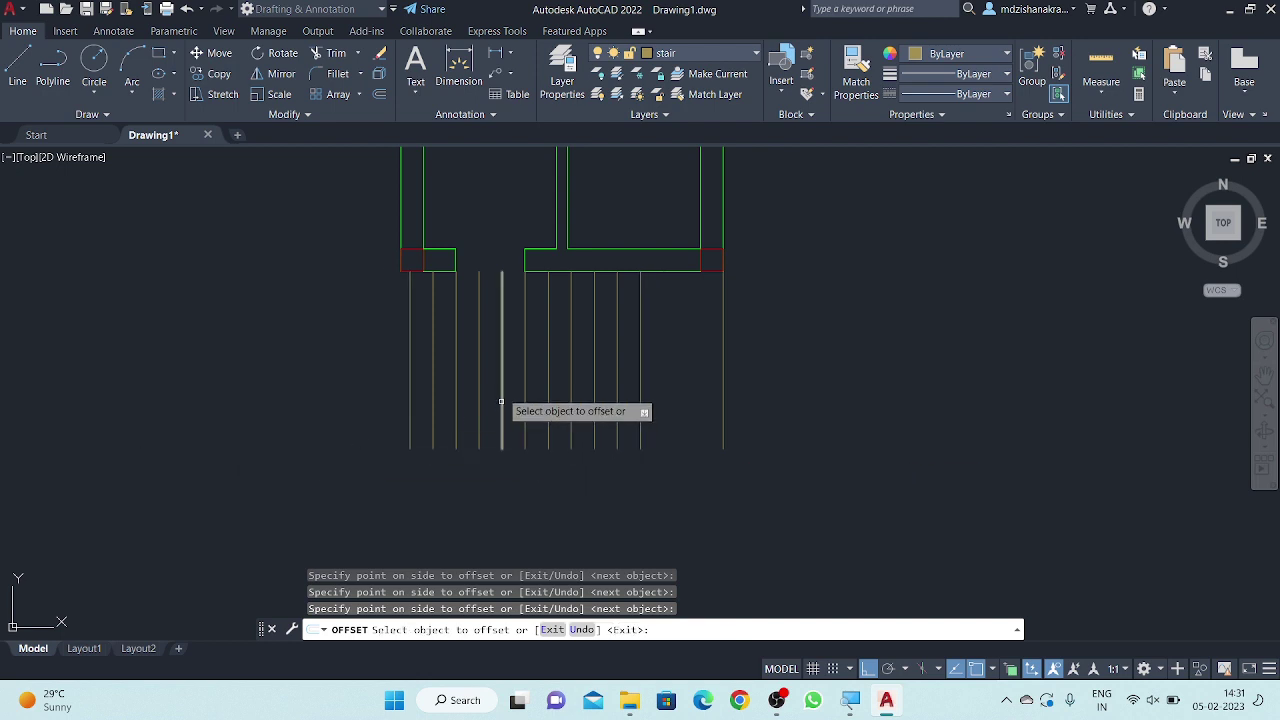
pyautogui.press('Escape')
pyautogui.press('Escape')
pyautogui.press('Escape')
pyautogui.press('Escape')
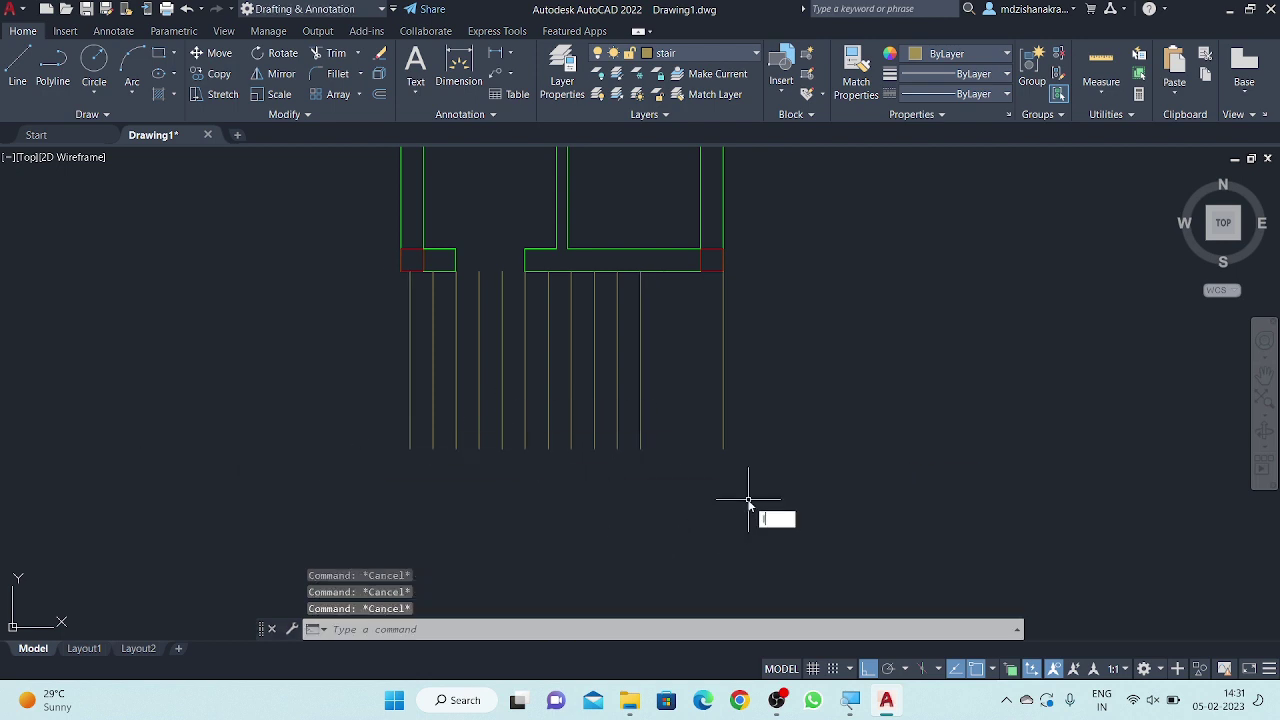
pyautogui.write('l')
pyautogui.press('Return')
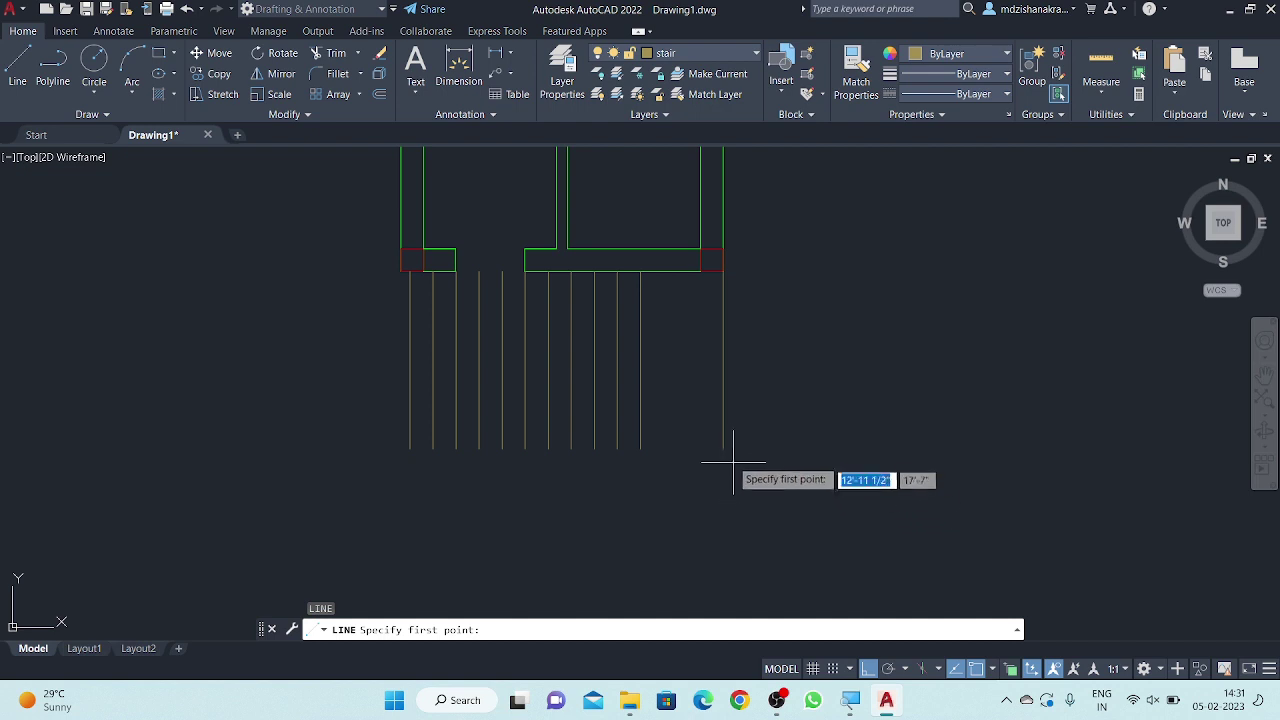
# - Draw a horizontal line joining the bottom ends of the outer tread lines
pyautogui.click(723, 449)
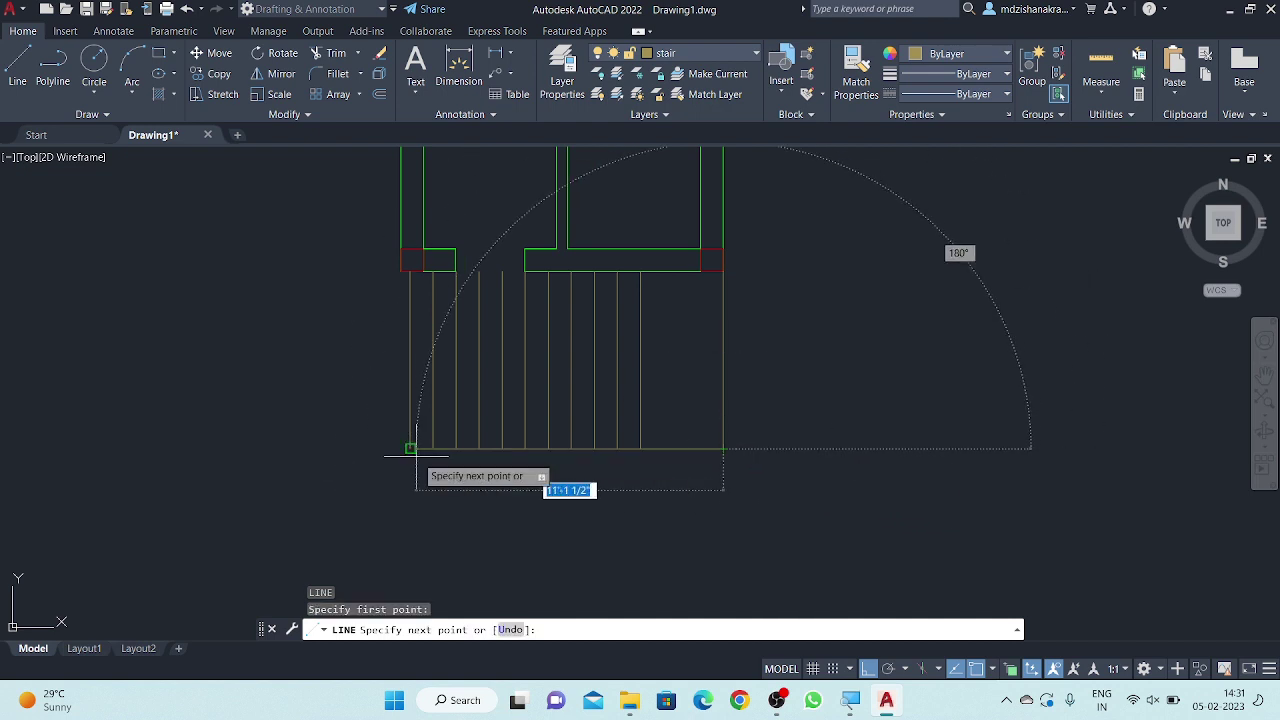
pyautogui.click(414, 451)
pyautogui.press('Return')
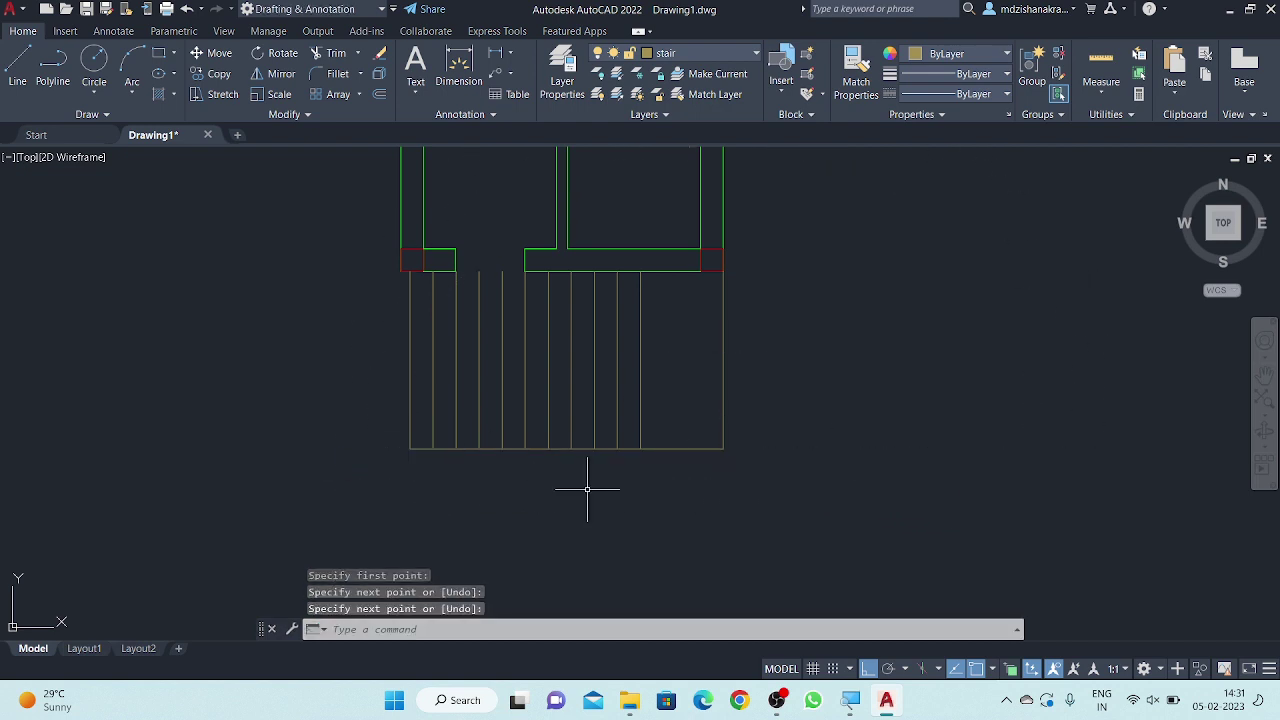
pyautogui.scroll(-2, 586, 486)
pyautogui.scroll(2, 515, 329)
pyautogui.scroll(2, 515, 329)
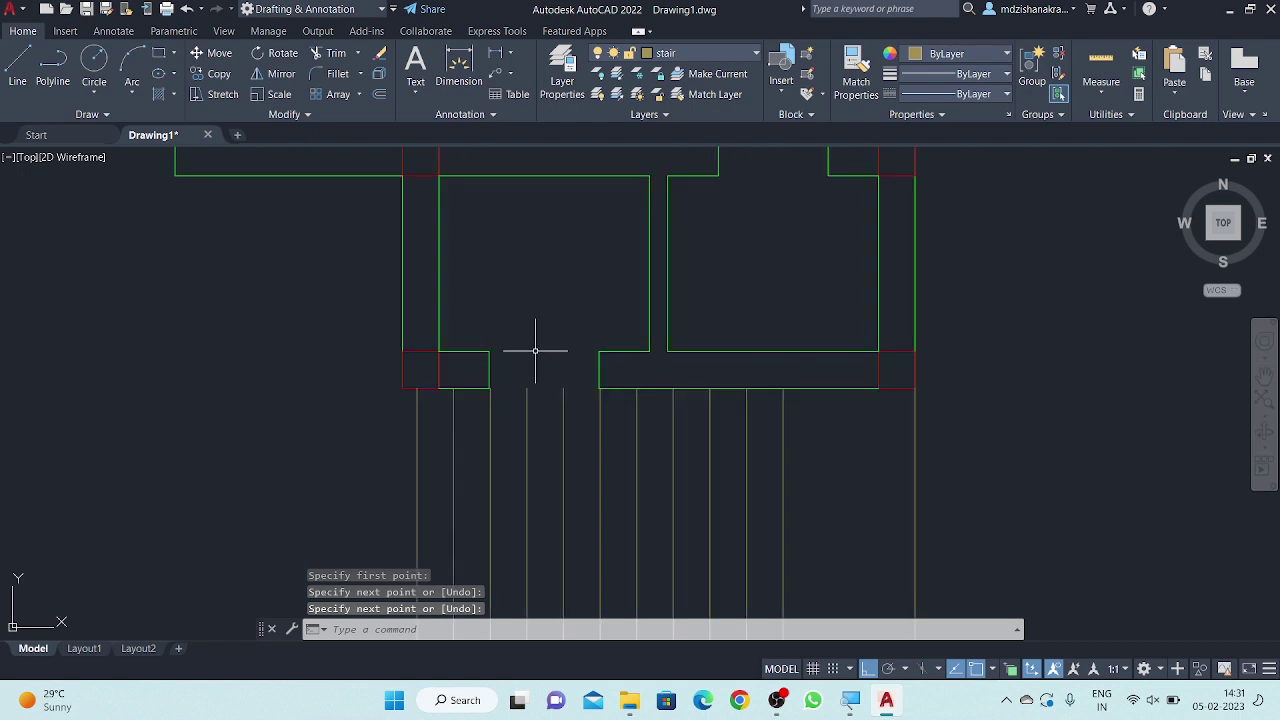
# - Draw a line along the wall face between the left and right column corners
pyautogui.press('Return')
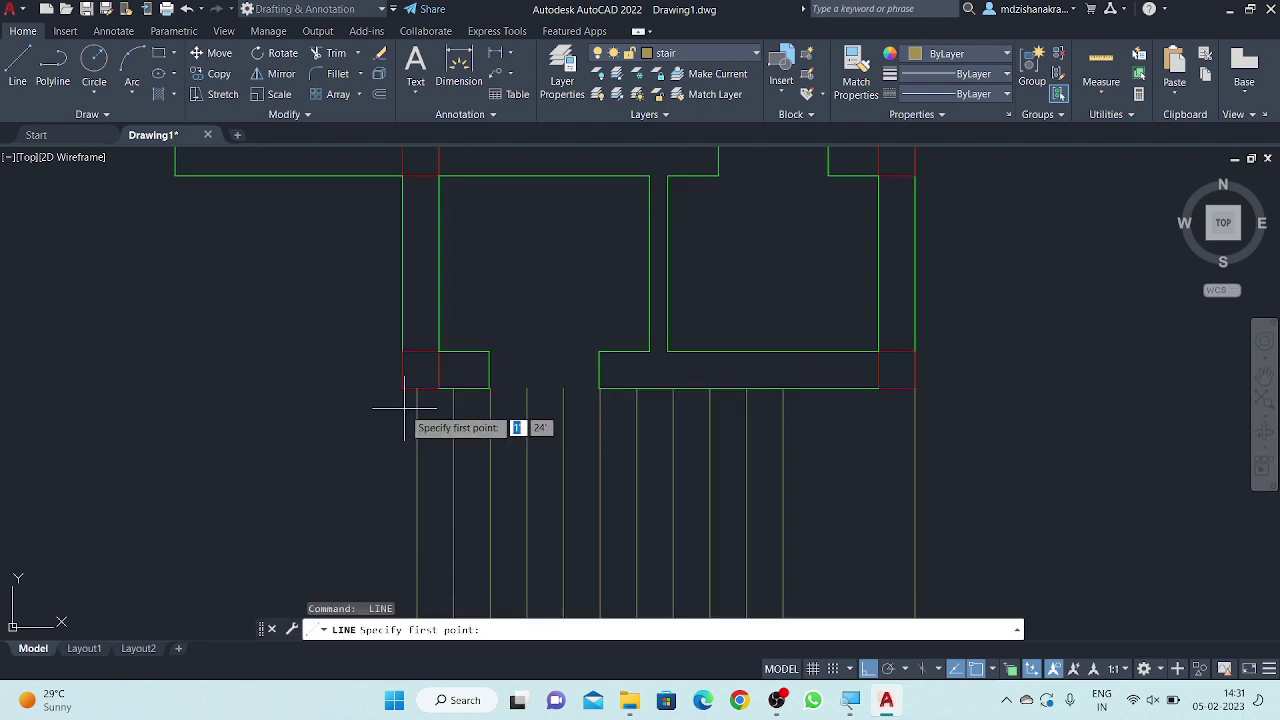
pyautogui.click(417, 388)
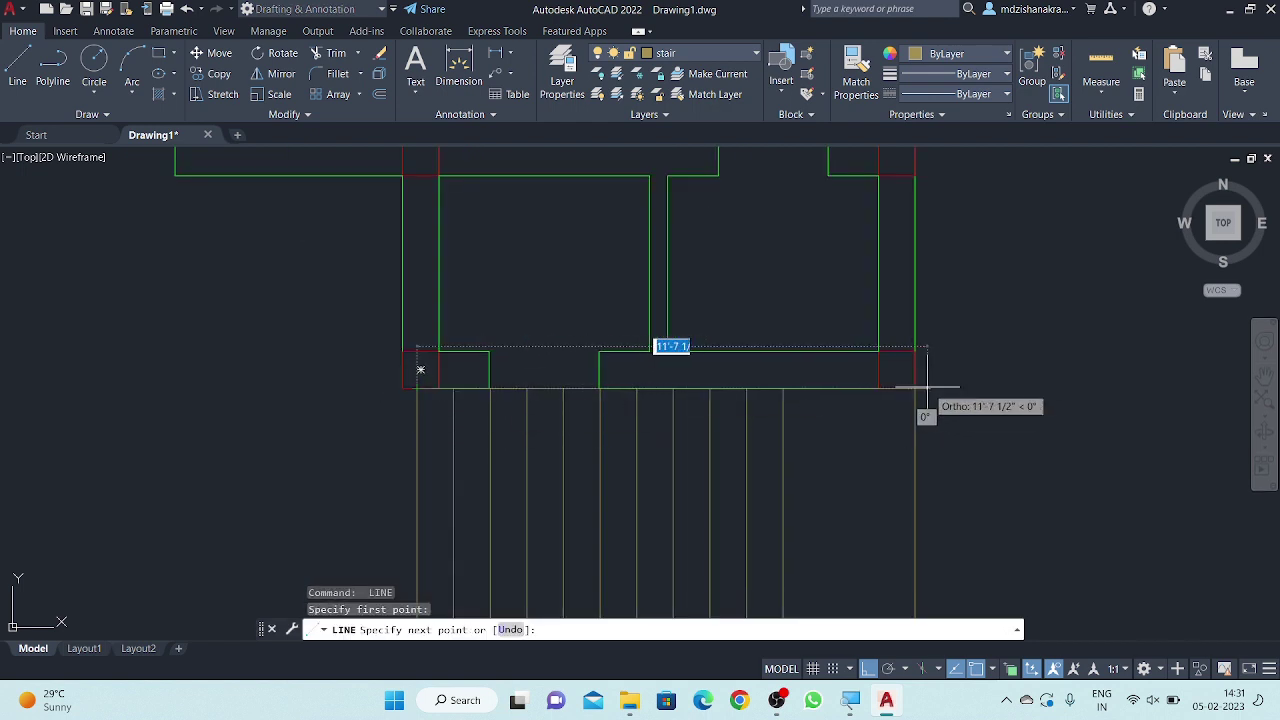
pyautogui.click(915, 388)
pyautogui.press('Return')
pyautogui.scroll(-4, 971, 363)
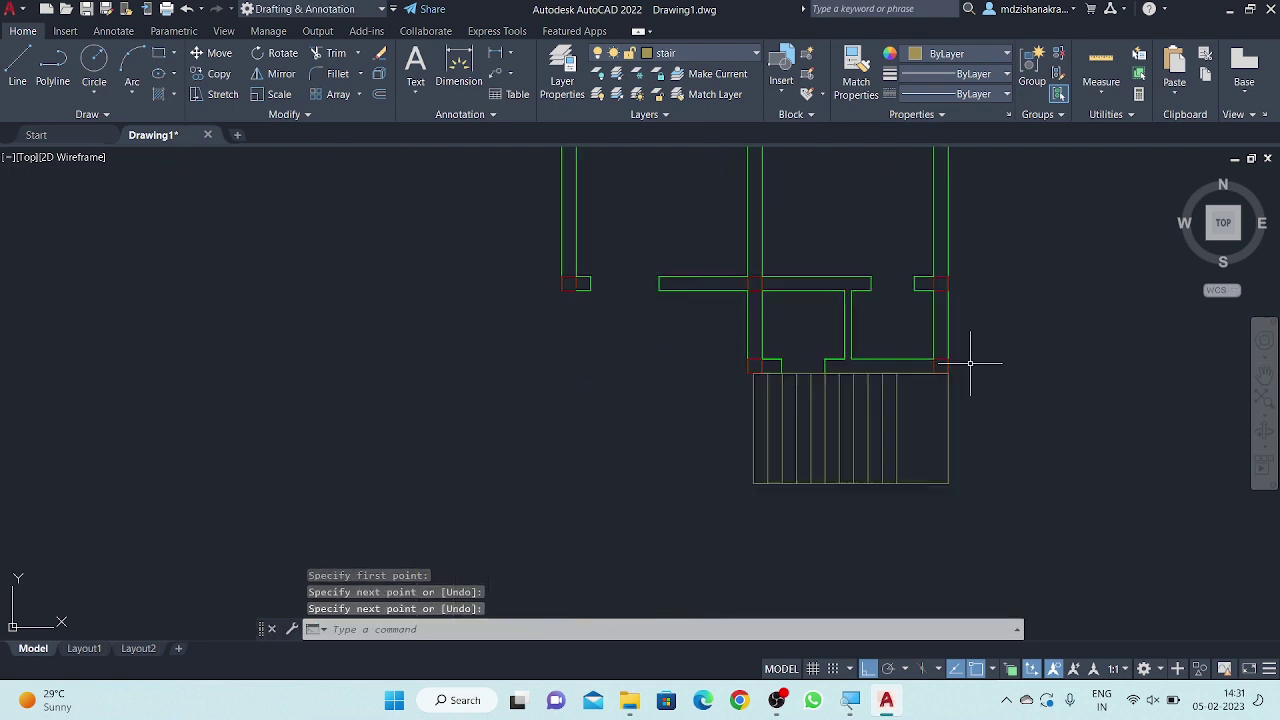
pyautogui.moveTo(979, 441); pyautogui.dragTo(949, 435, button='middle')
pyautogui.moveTo(848, 571); pyautogui.dragTo(808, 517, button='middle')
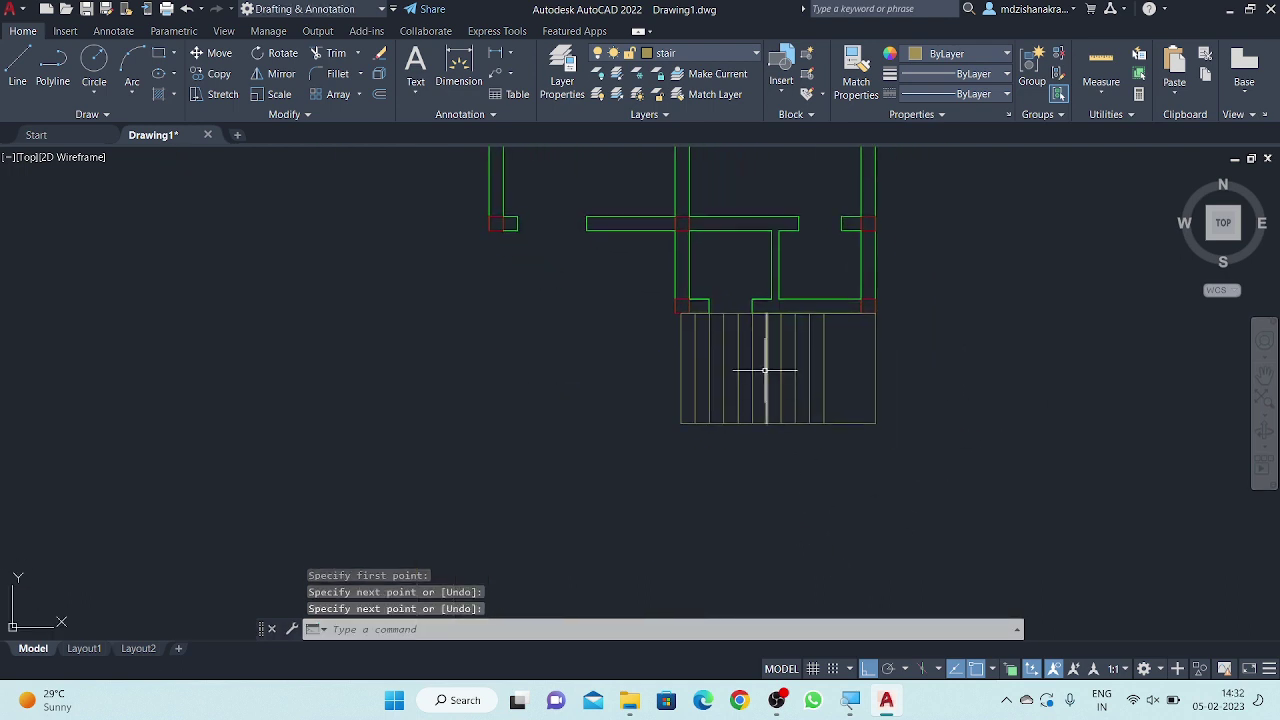
pyautogui.moveTo(538, 301); pyautogui.dragTo(566, 400, button='middle')
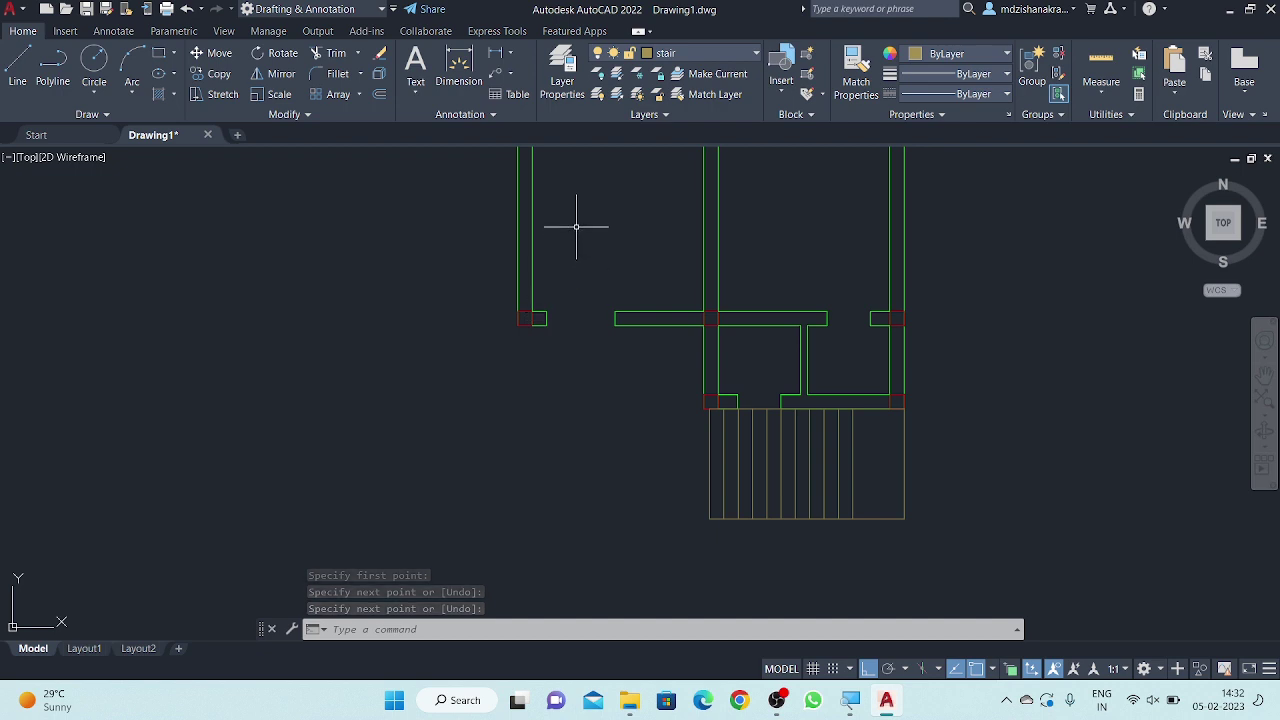
pyautogui.moveTo(580, 220); pyautogui.dragTo(567, 260, button='middle')
pyautogui.scroll(-2, 567, 260)
pyautogui.scroll(3, 587, 408)
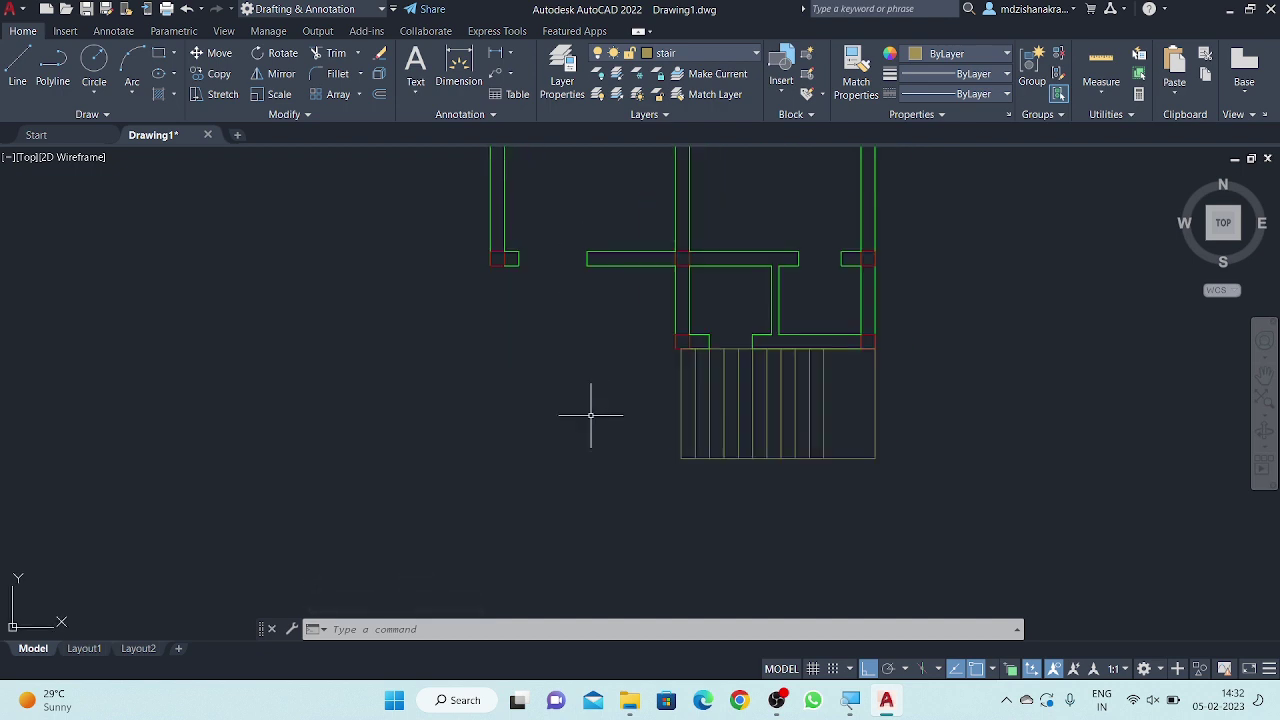
pyautogui.scroll(2, 587, 408)
pyautogui.moveTo(587, 408); pyautogui.dragTo(531, 410, button='middle')
# - Draw a horizontal landing line across the tread lines
pyautogui.write('l')
pyautogui.press('Return')
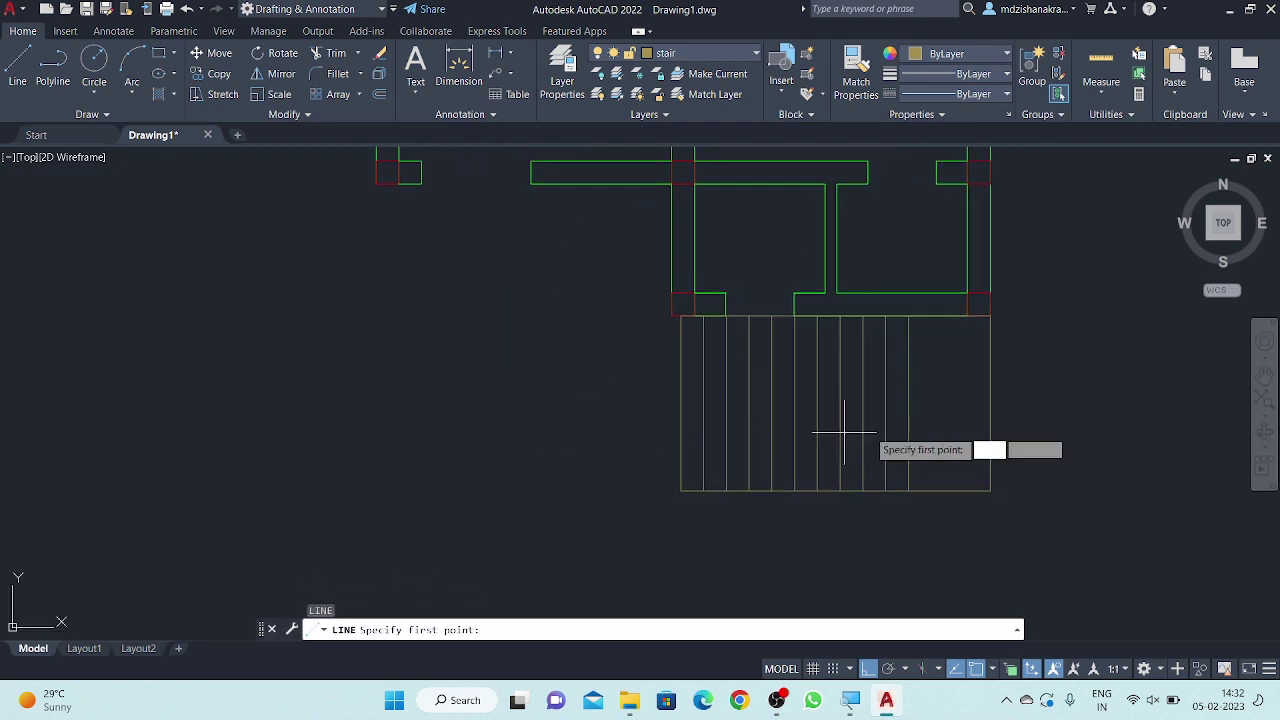
pyautogui.click(908, 403)
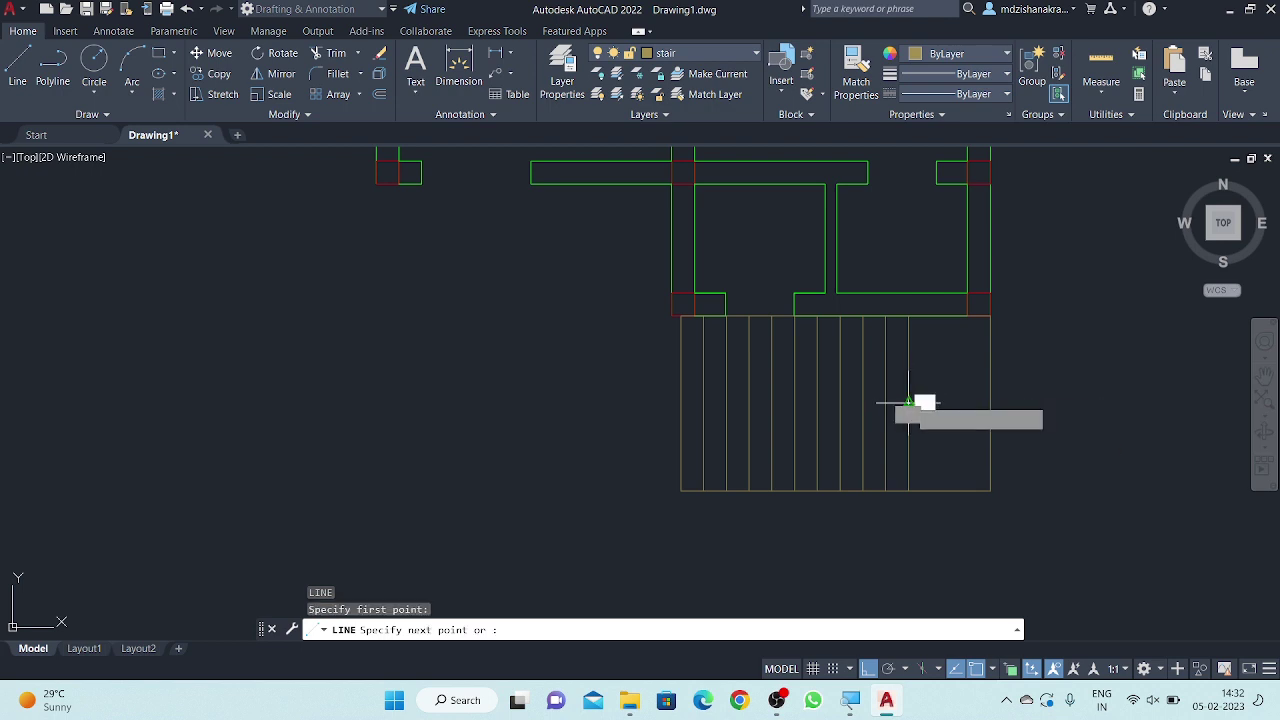
pyautogui.click(680, 403)
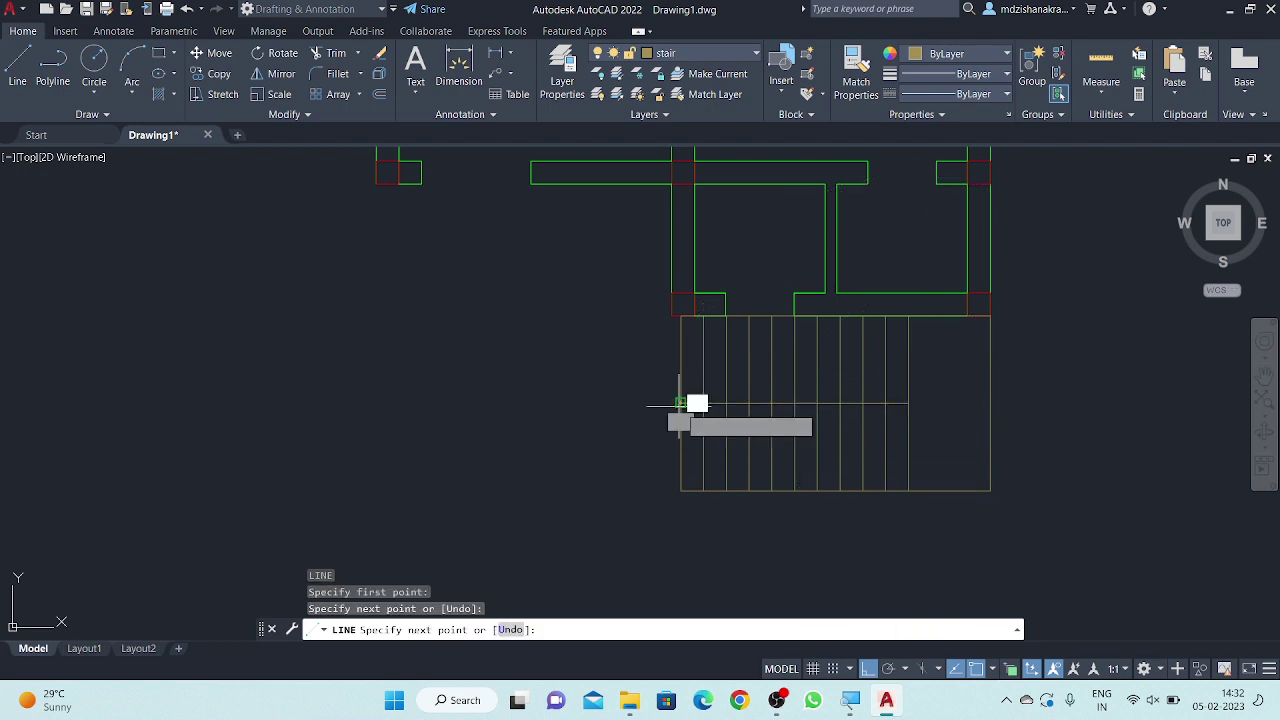
pyautogui.press('Return')
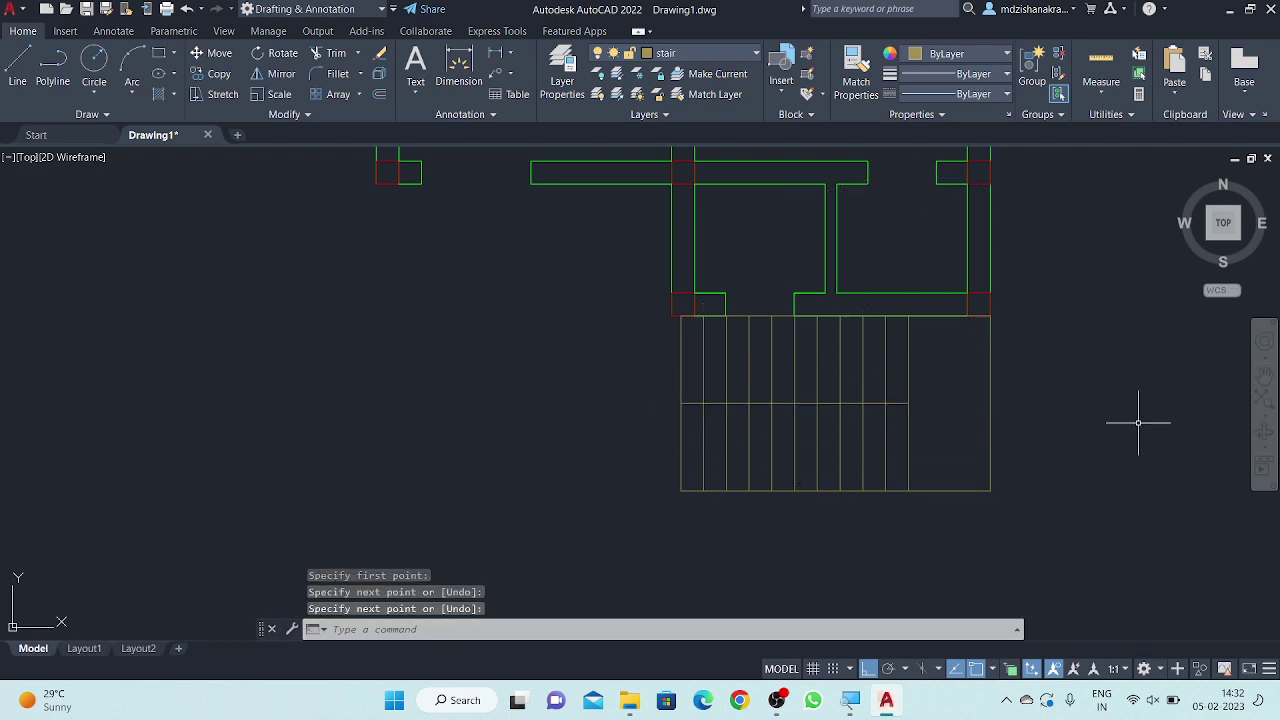
pyautogui.scroll(2, 763, 386)
pyautogui.scroll(4, 1080, 320)
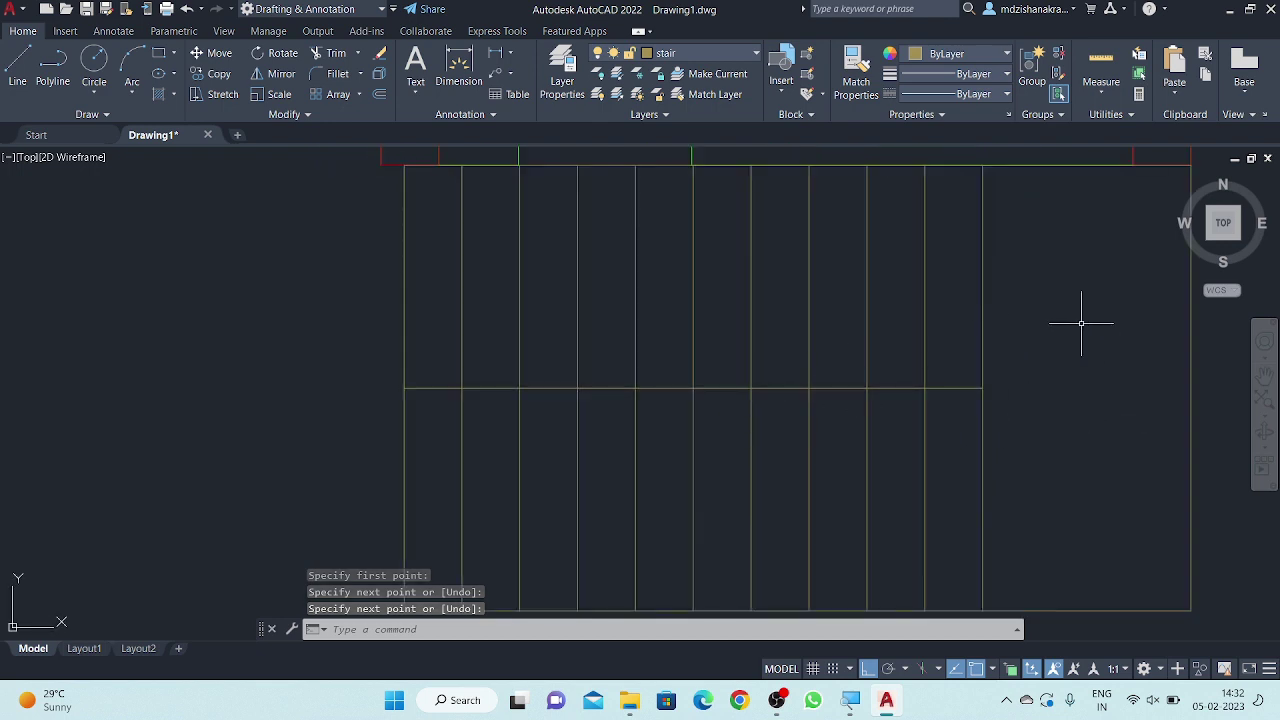
pyautogui.scroll(-4, 1081, 322)
pyautogui.moveTo(1081, 322); pyautogui.dragTo(1053, 328, button='middle')
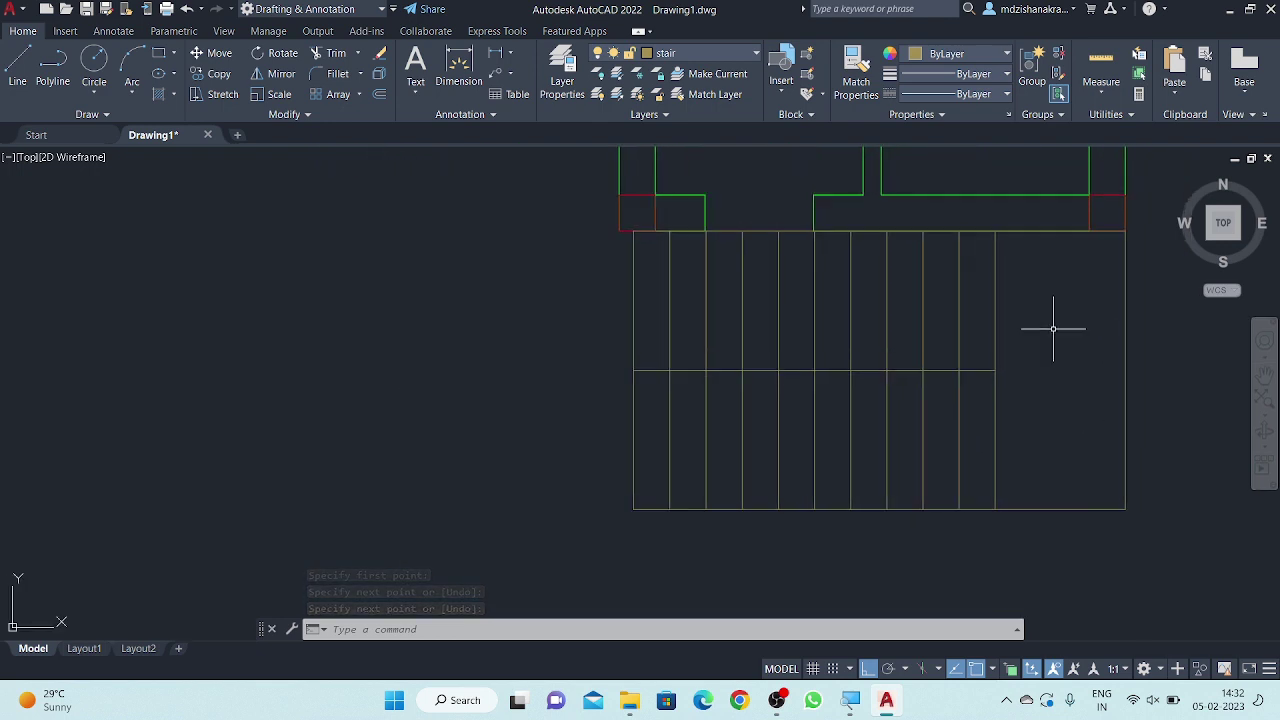
# - Offset the landing line 2.5 below to form the landing band and erase the extra copy
pyautogui.write('o')
pyautogui.press('Return')
pyautogui.press('Return')
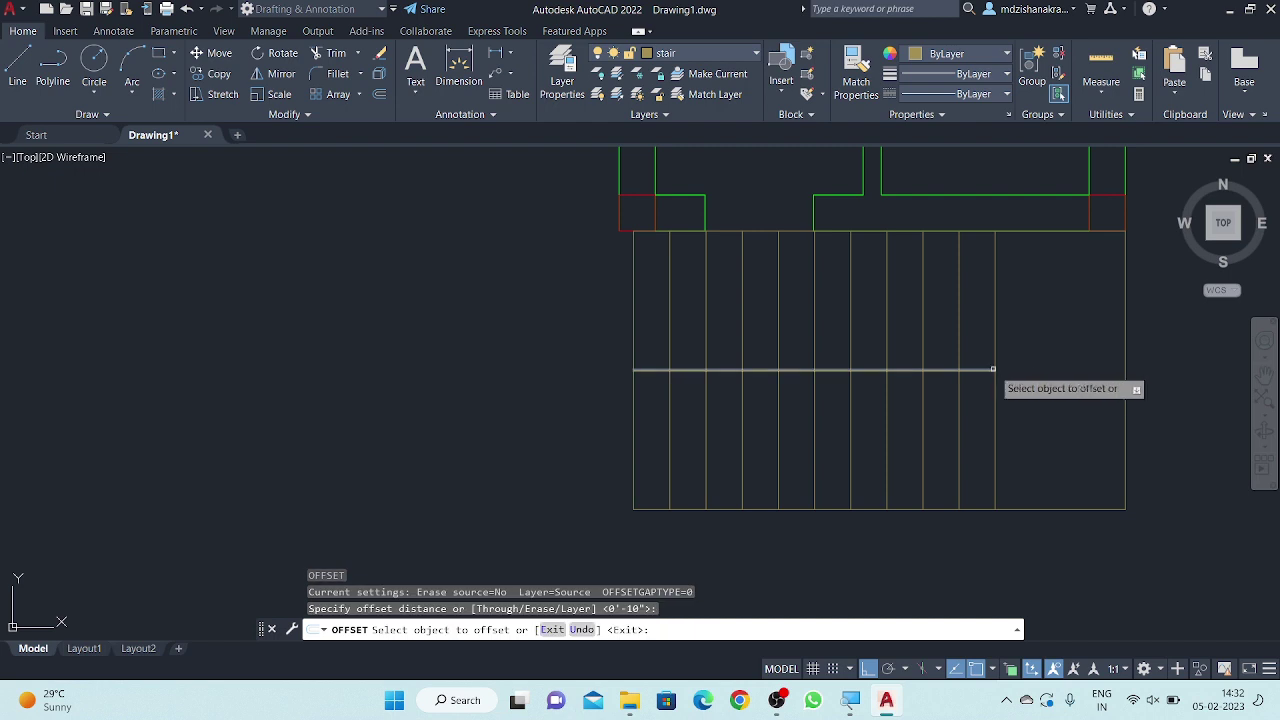
pyautogui.click(988, 370)
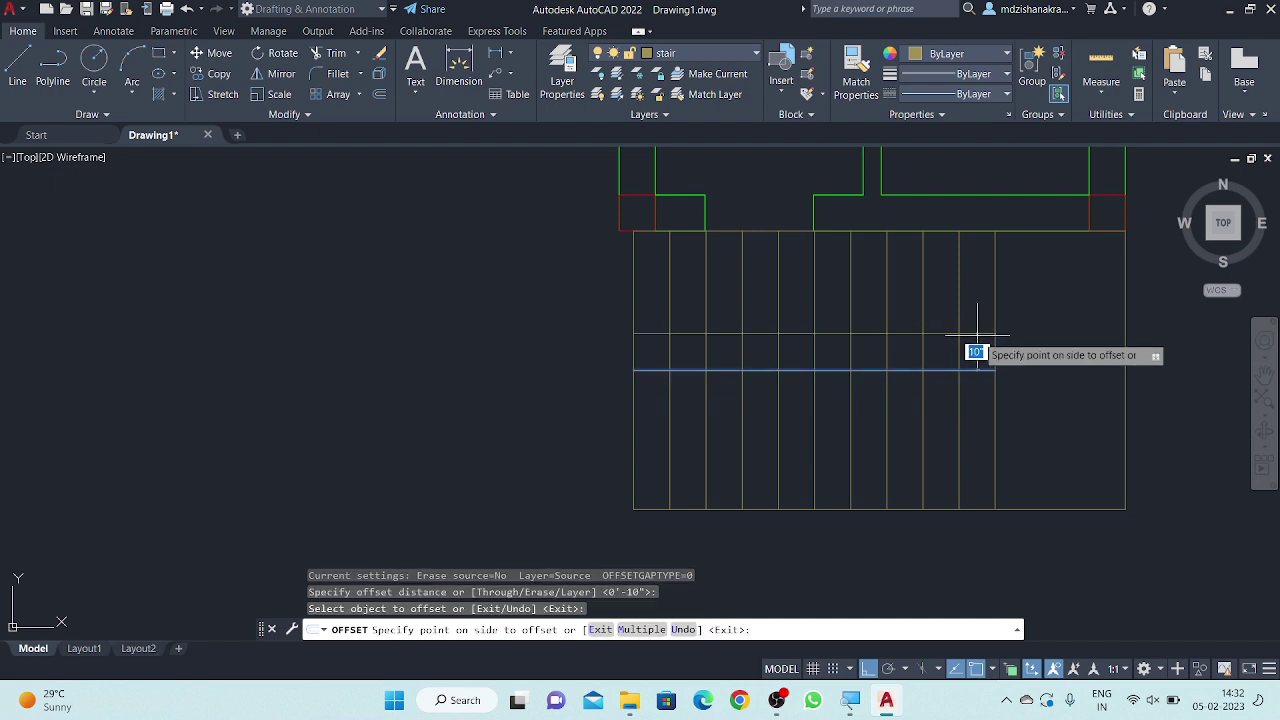
pyautogui.write('5')
pyautogui.press('Return')
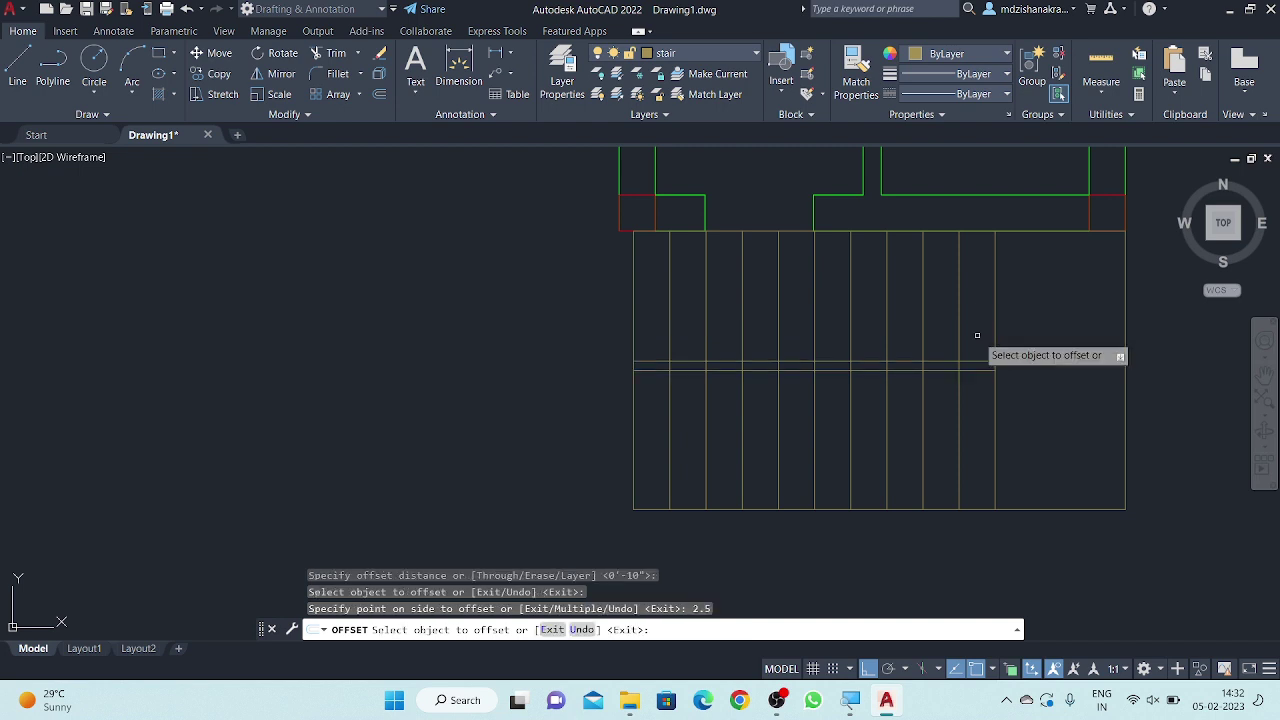
pyautogui.click(976, 370)
pyautogui.write('2.5')
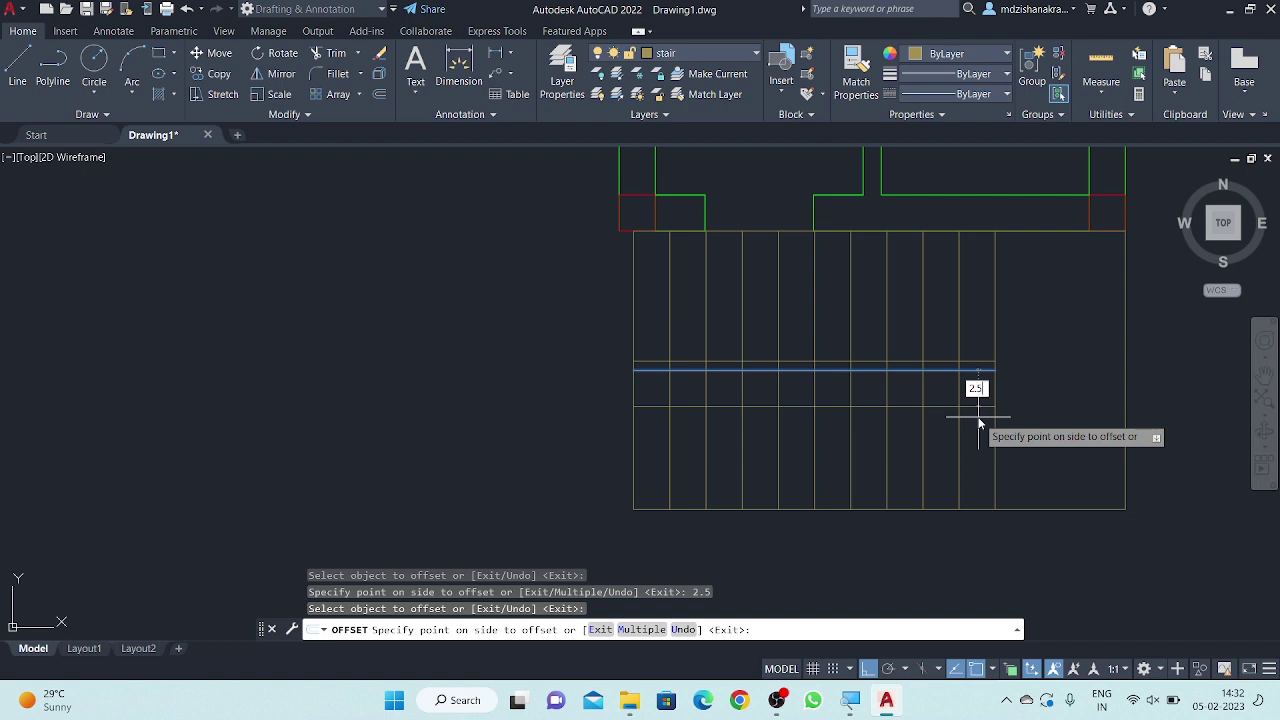
pyautogui.click(978, 417)
pyautogui.press('Escape')
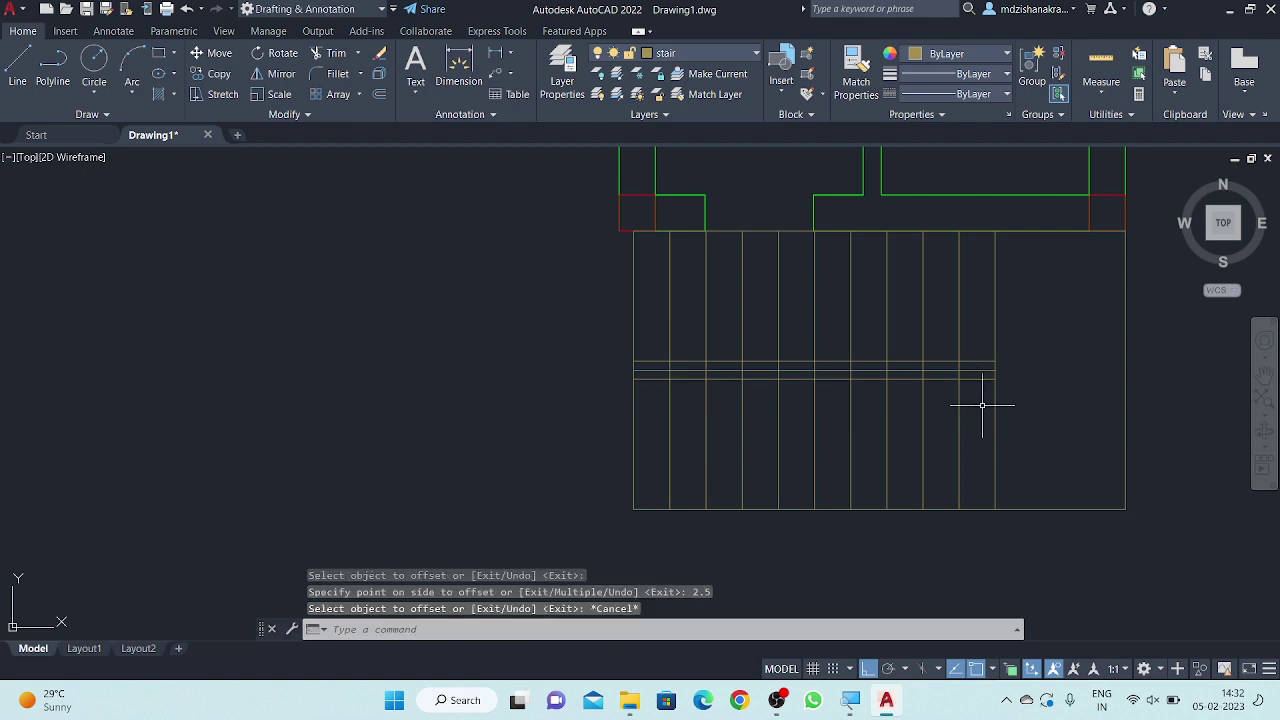
pyautogui.click(976, 370)
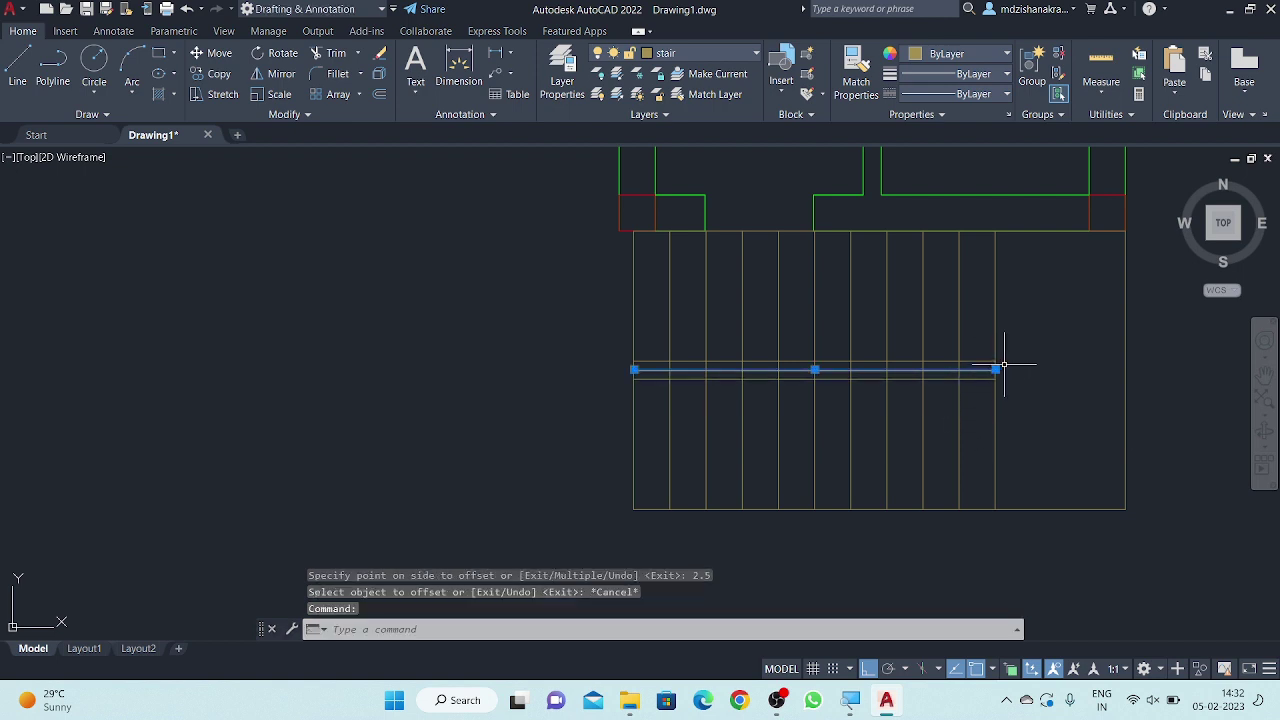
pyautogui.press('e')
pyautogui.press('Return')
pyautogui.scroll(-3, 1008, 367)
pyautogui.scroll(3, 986, 414)
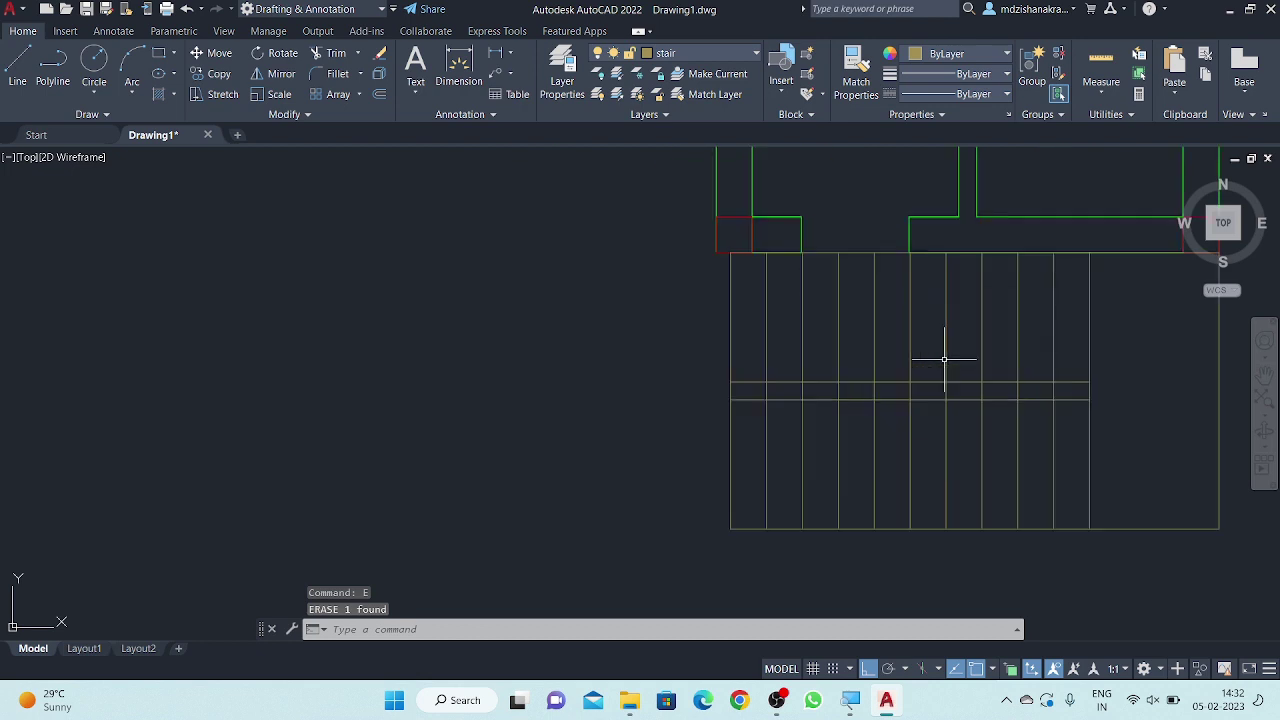
pyautogui.scroll(2, 943, 357)
pyautogui.scroll(2, 943, 357)
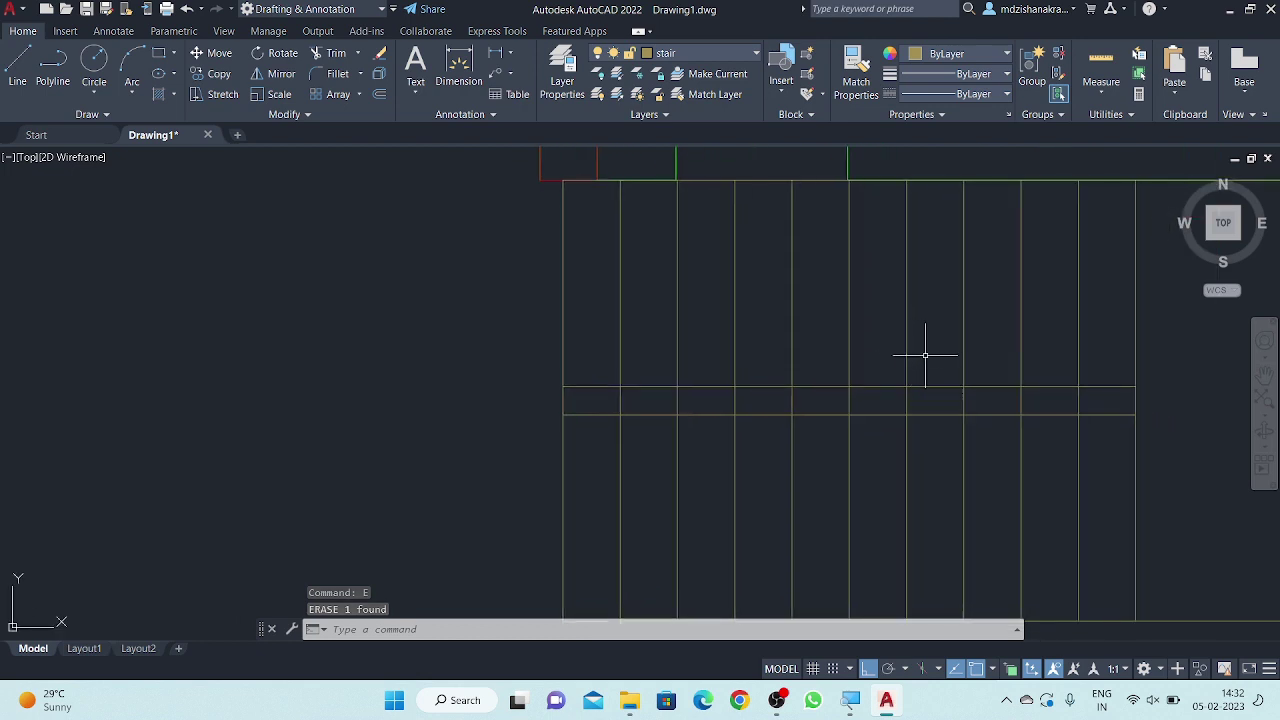
pyautogui.moveTo(997, 351); pyautogui.dragTo(977, 345, button='middle')
# - Trim the tread lines inside the landing band with a fence selection
pyautogui.write('T')
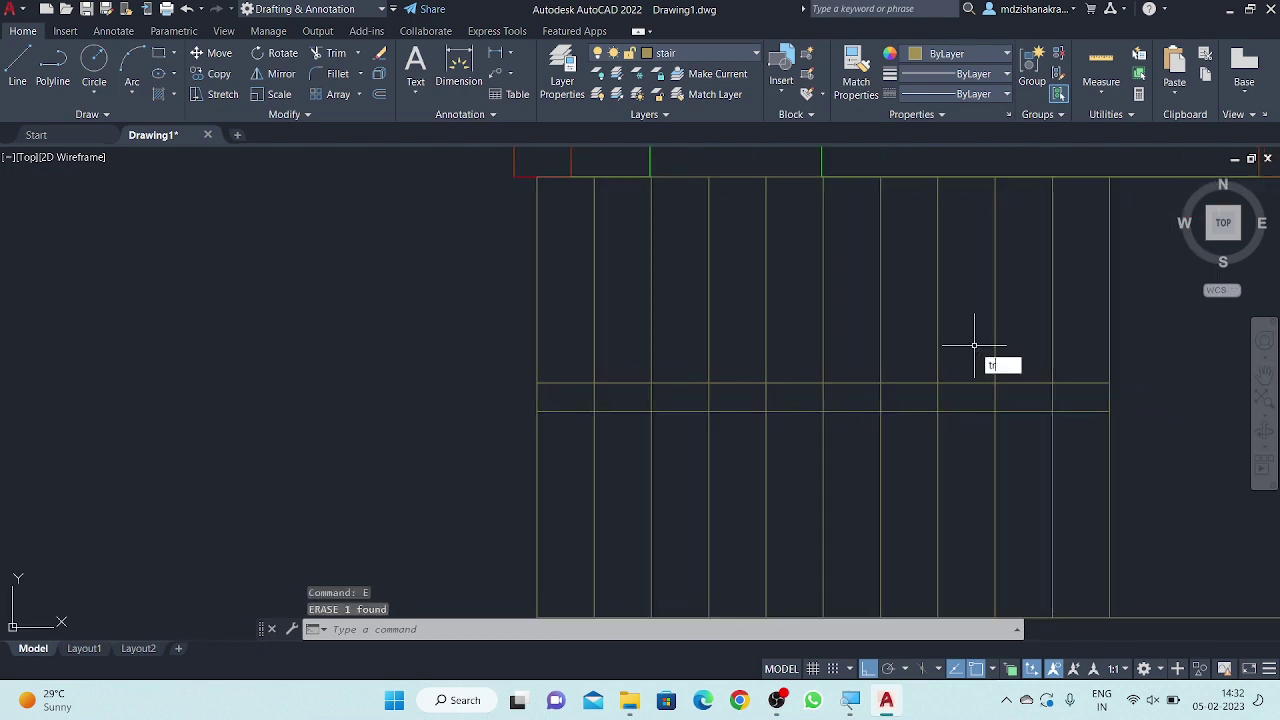
pyautogui.write('R')
pyautogui.press('Return')
pyautogui.press('Return')
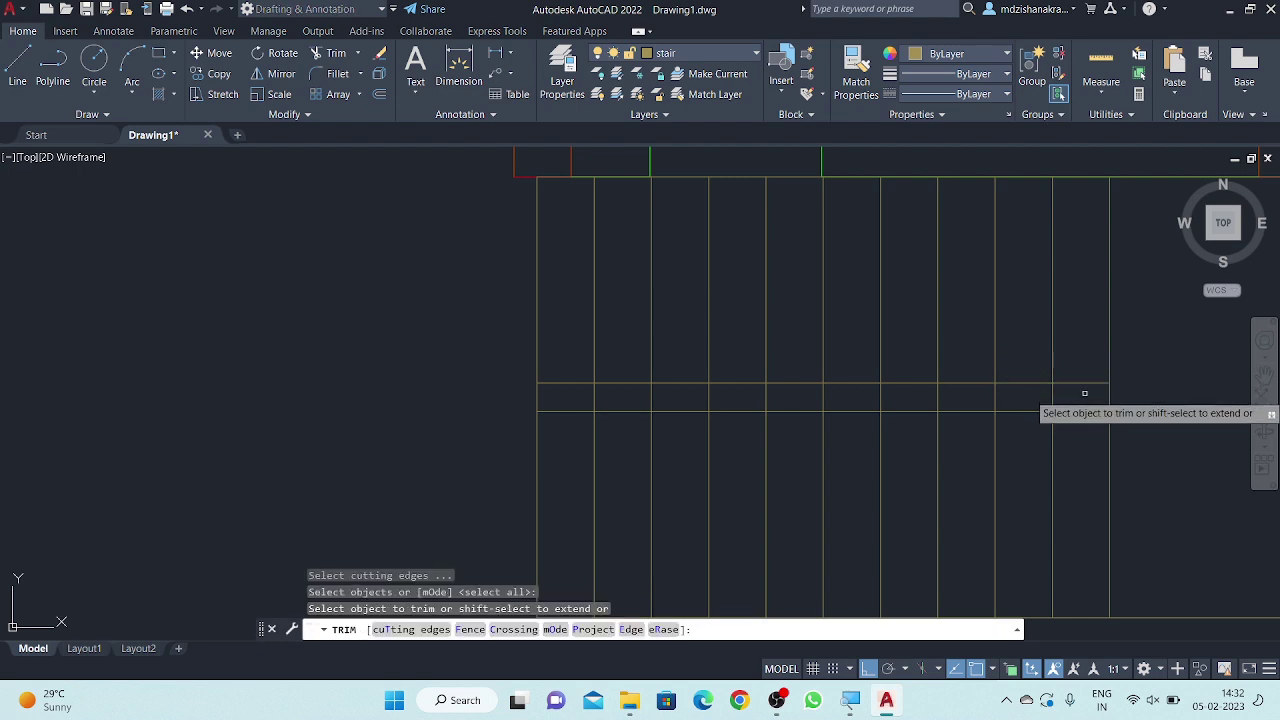
pyautogui.click(1088, 387)
pyautogui.moveTo(1088, 387); pyautogui.dragTo(566, 396)
pyautogui.press('space')
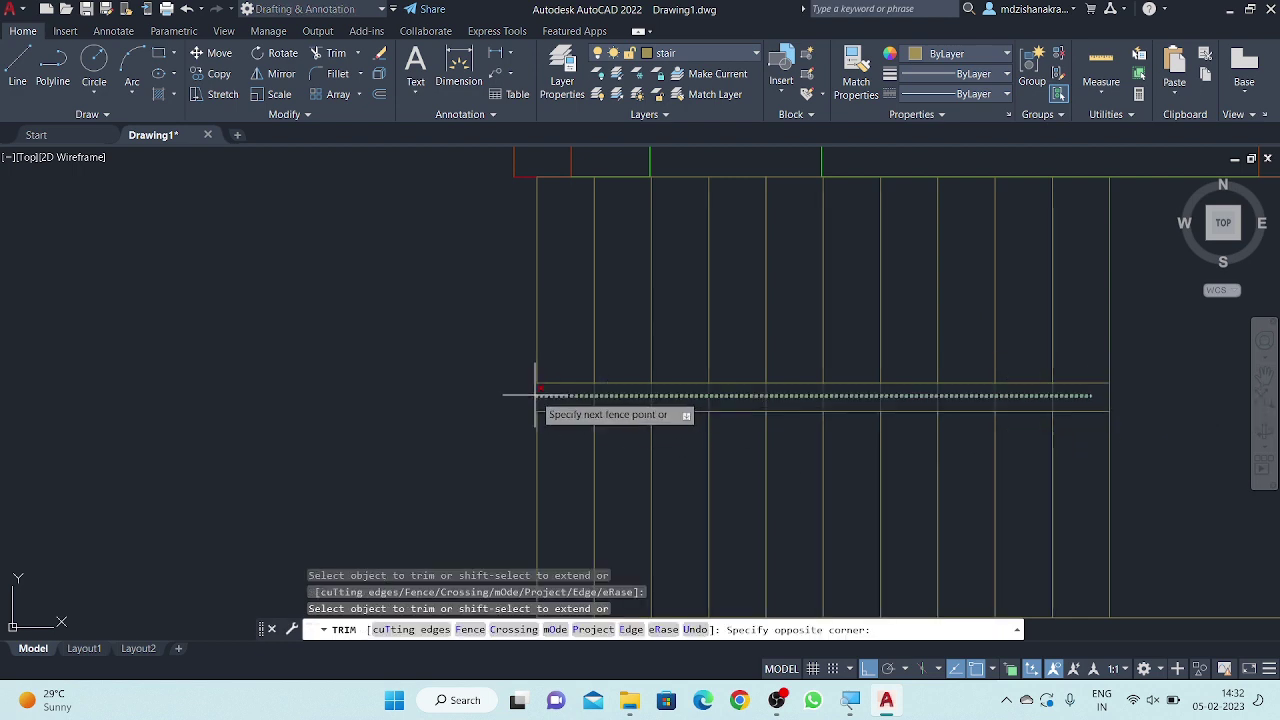
pyautogui.press('Return')
pyautogui.press('Escape')
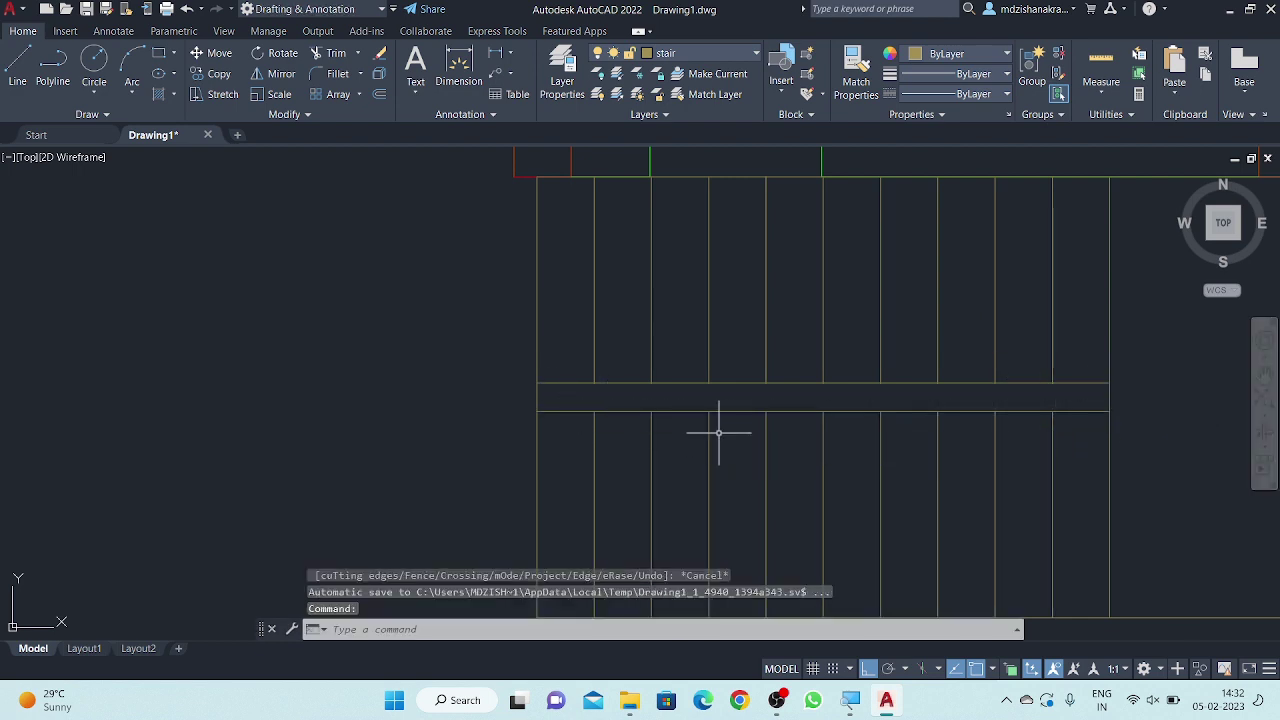
pyautogui.scroll(-5, 714, 428)
pyautogui.scroll(1, 800, 410)
pyautogui.scroll(1, 855, 409)
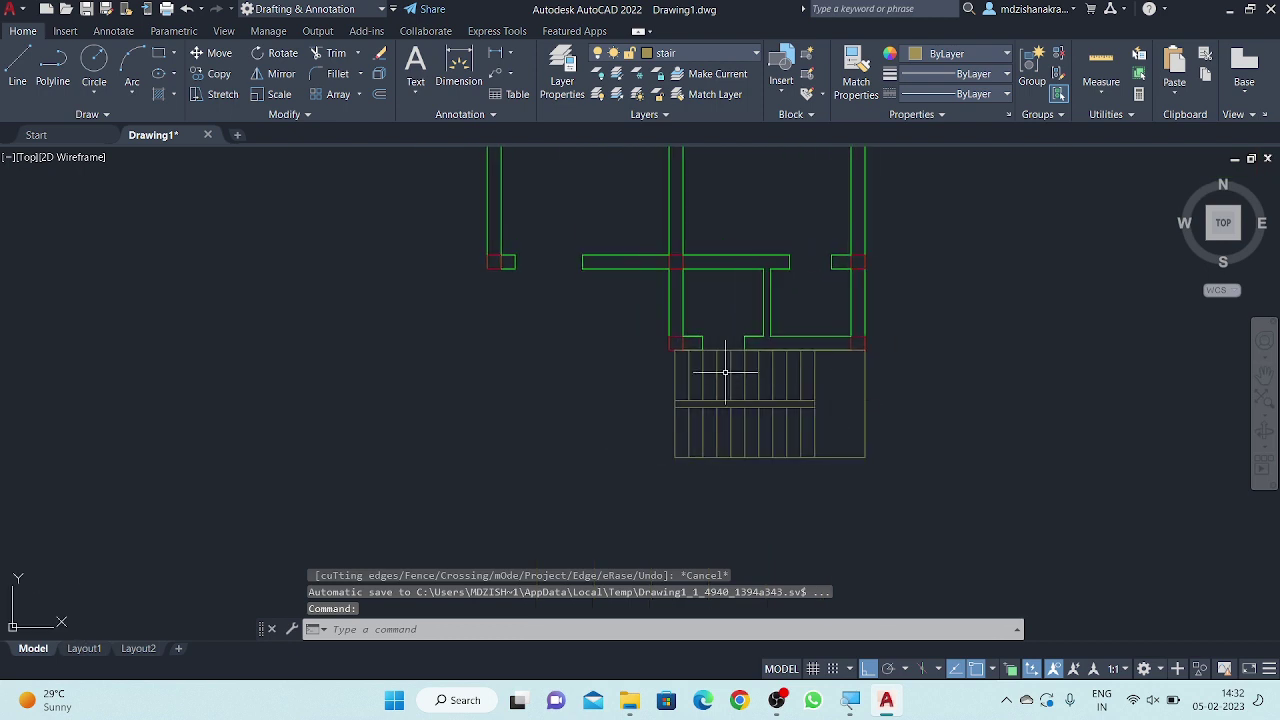
pyautogui.scroll(1, 710, 356)
pyautogui.moveTo(537, 424); pyautogui.dragTo(545, 427, button='middle')
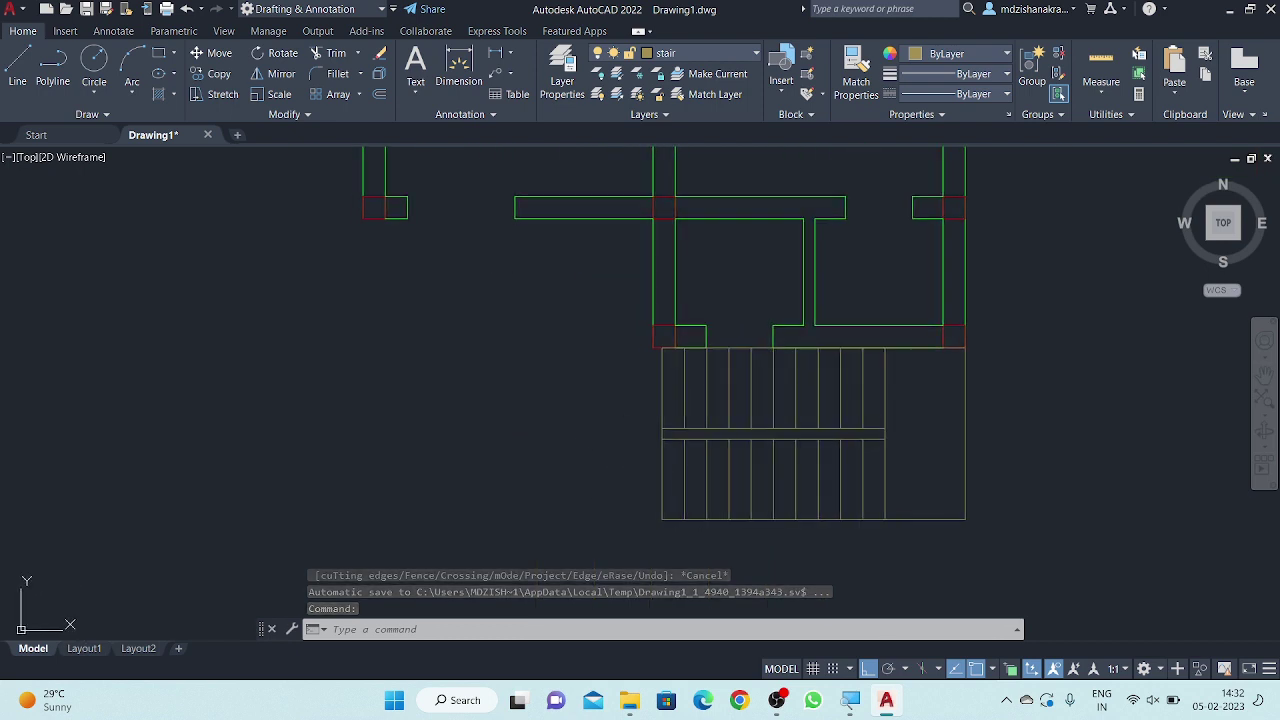
pyautogui.write('l')
pyautogui.press('Return')
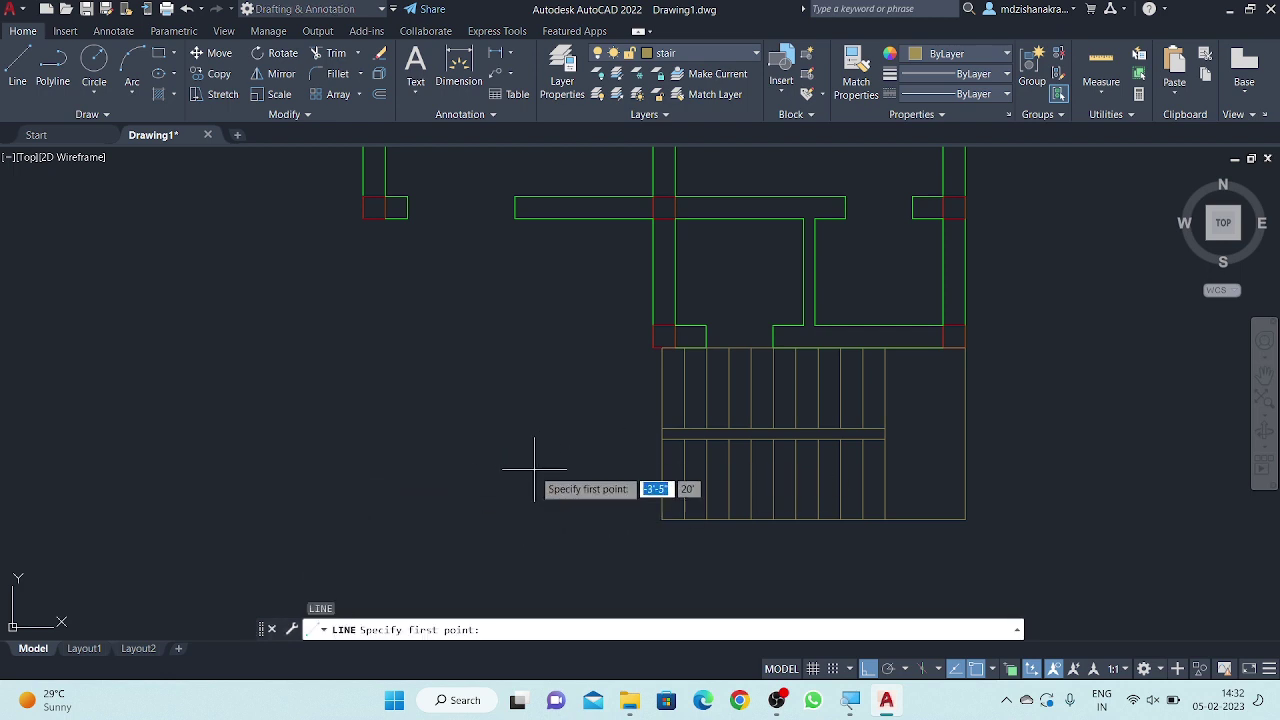
# - Draw a 6-unit line and a 10-unit horizontal line left of the stair
pyautogui.click(510, 506)
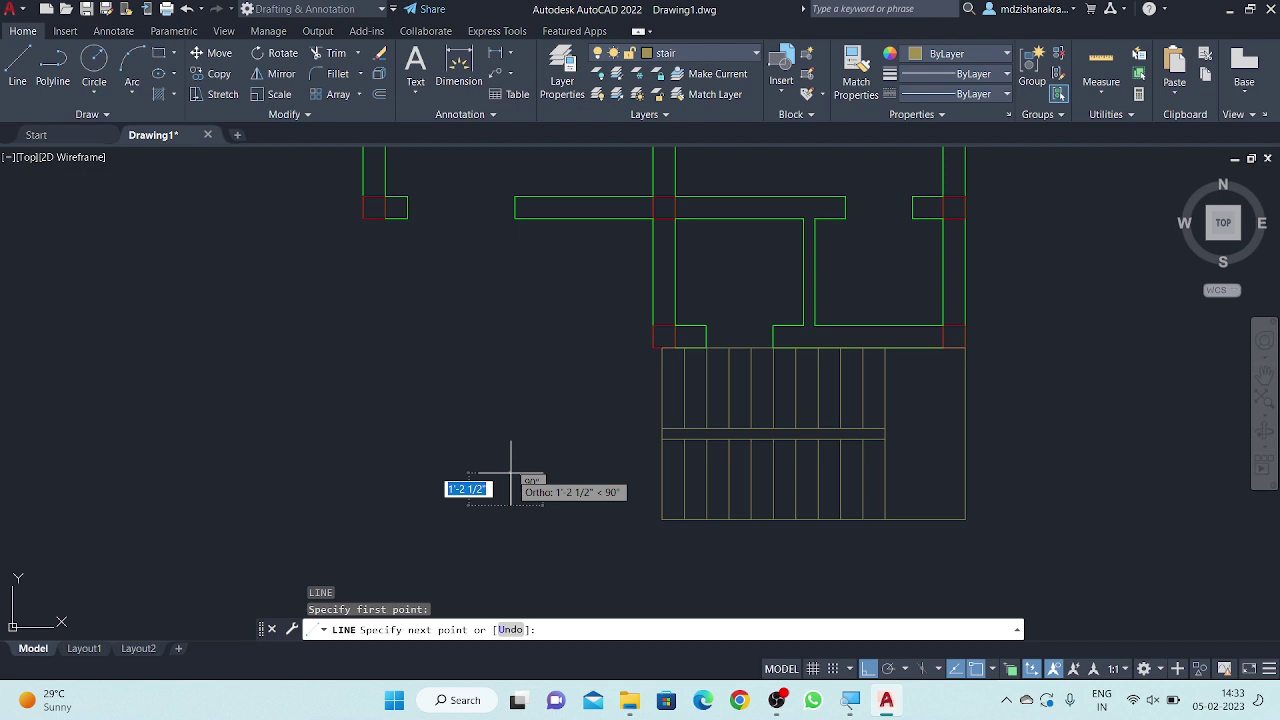
pyautogui.write('6')
pyautogui.press('Return')
pyautogui.press('Return')
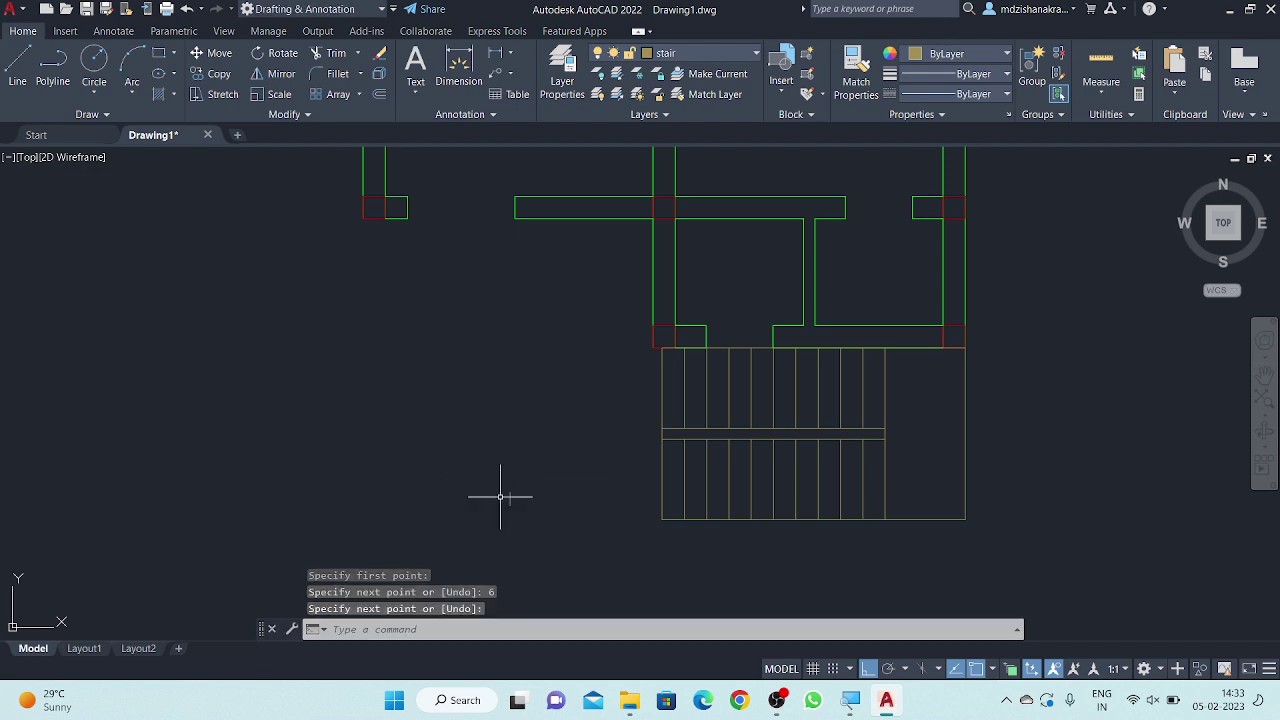
pyautogui.scroll(1, 500, 497)
pyautogui.scroll(1, 509, 500)
pyautogui.scroll(1, 505, 493)
pyautogui.scroll(1, 500, 486)
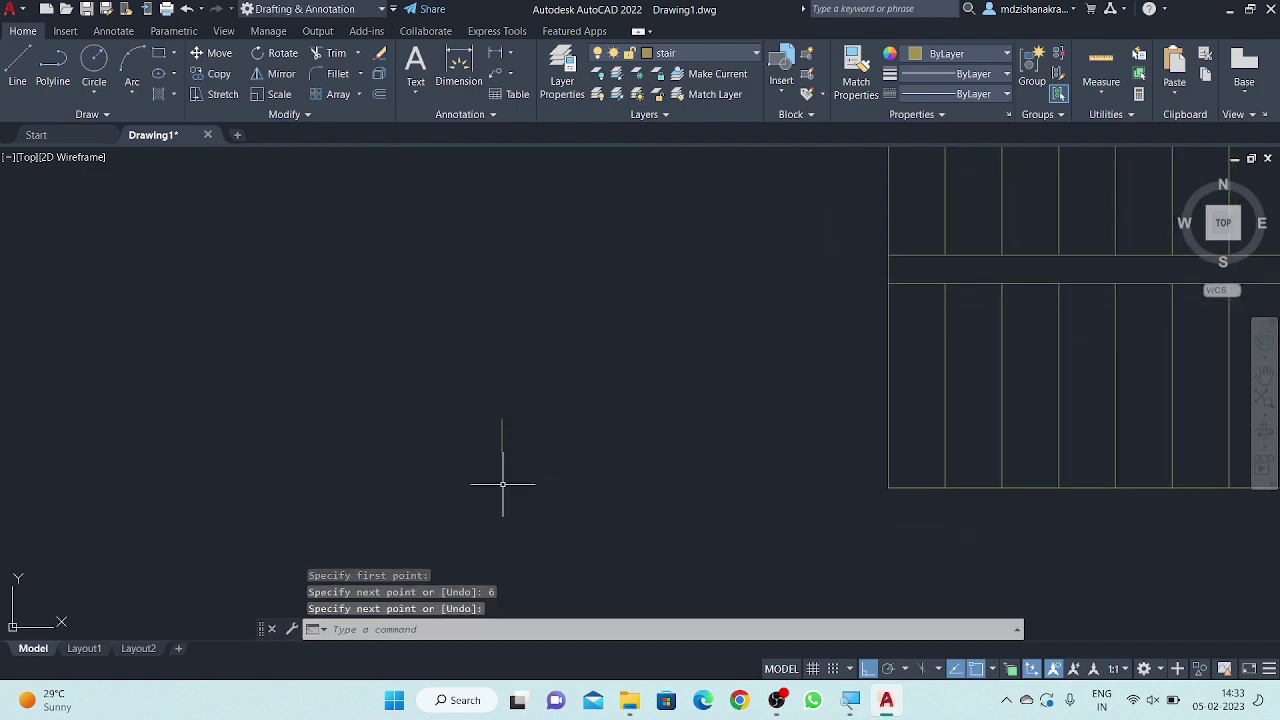
pyautogui.press('Return')
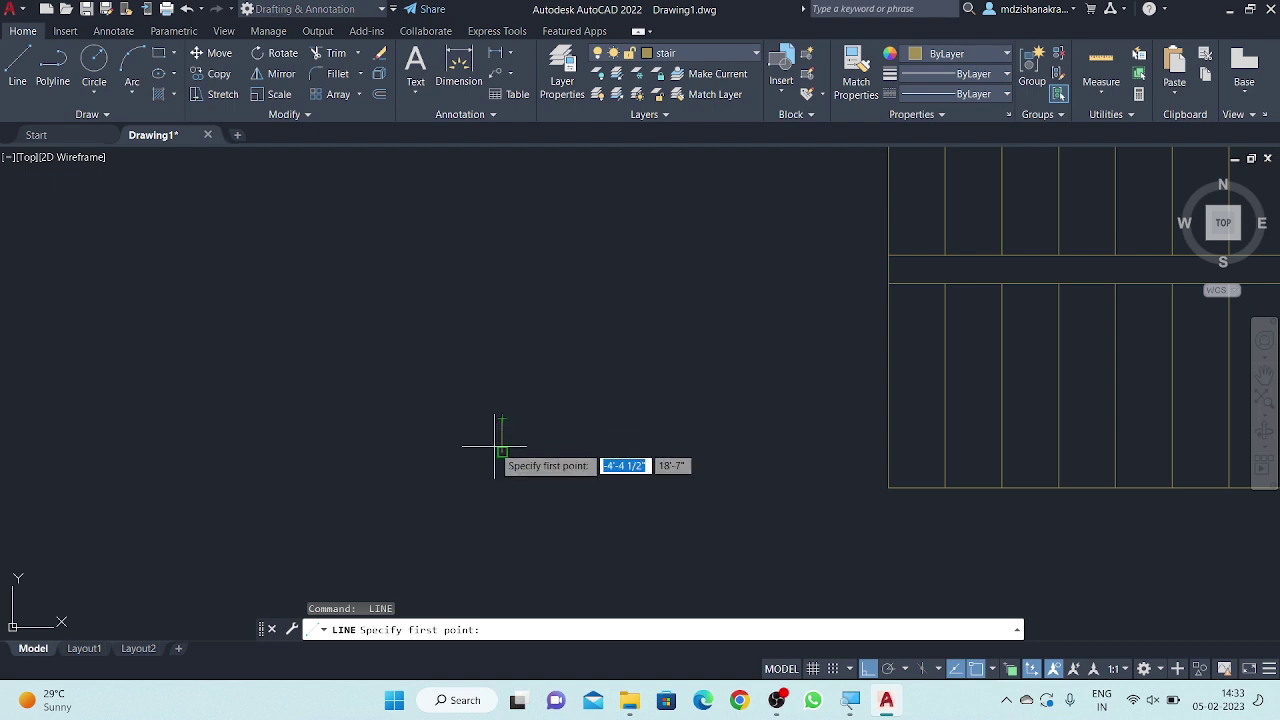
pyautogui.click(502, 435)
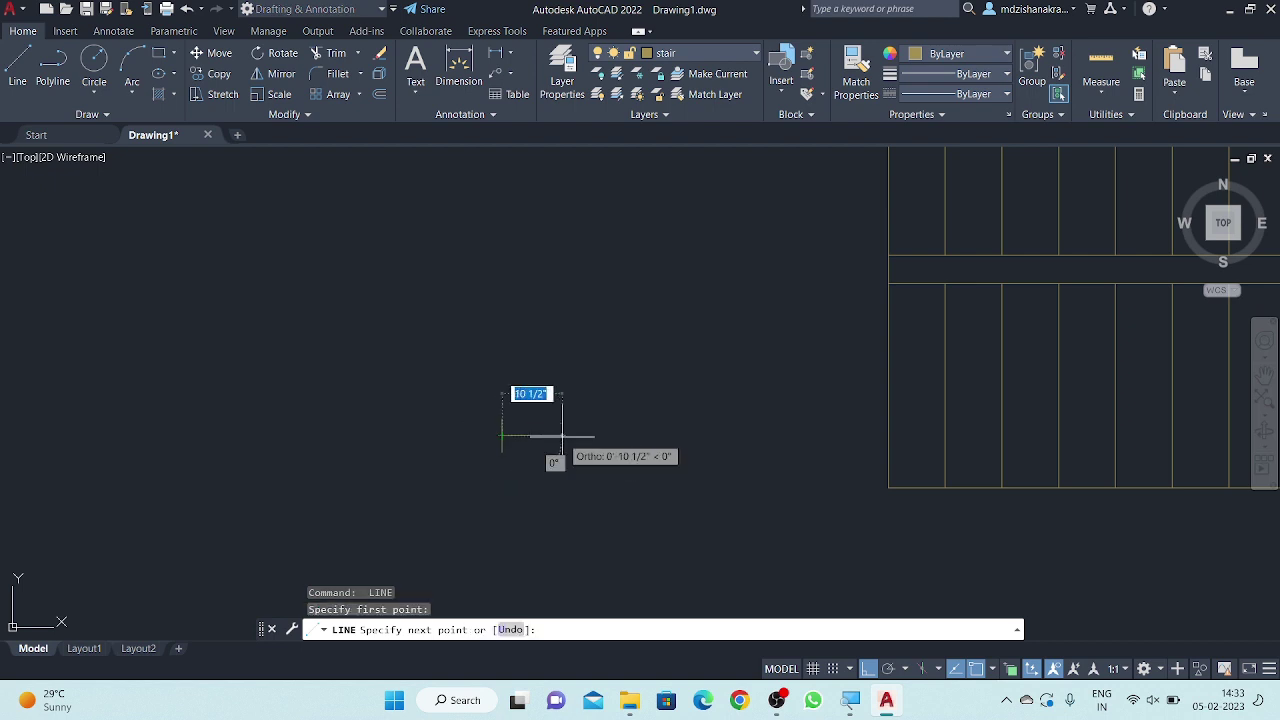
pyautogui.write('10')
pyautogui.press('Return')
pyautogui.press('Return')
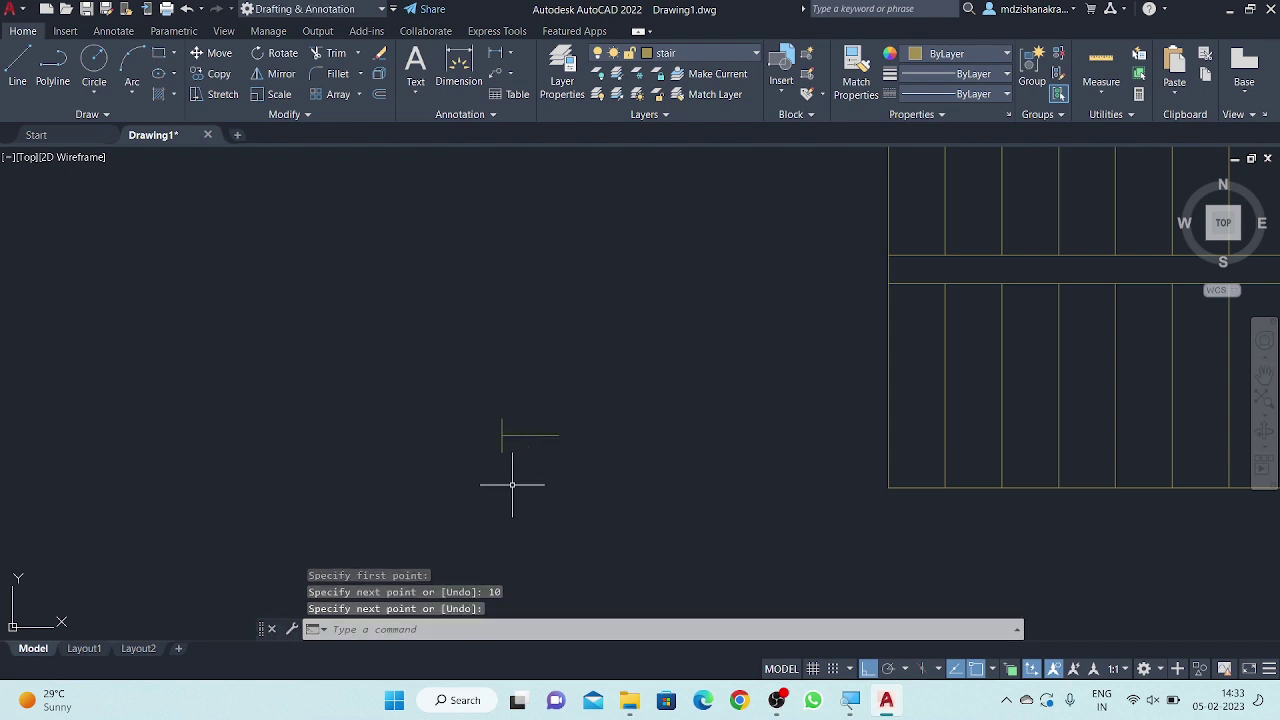
pyautogui.moveTo(521, 486); pyautogui.dragTo(540, 454, button='middle')
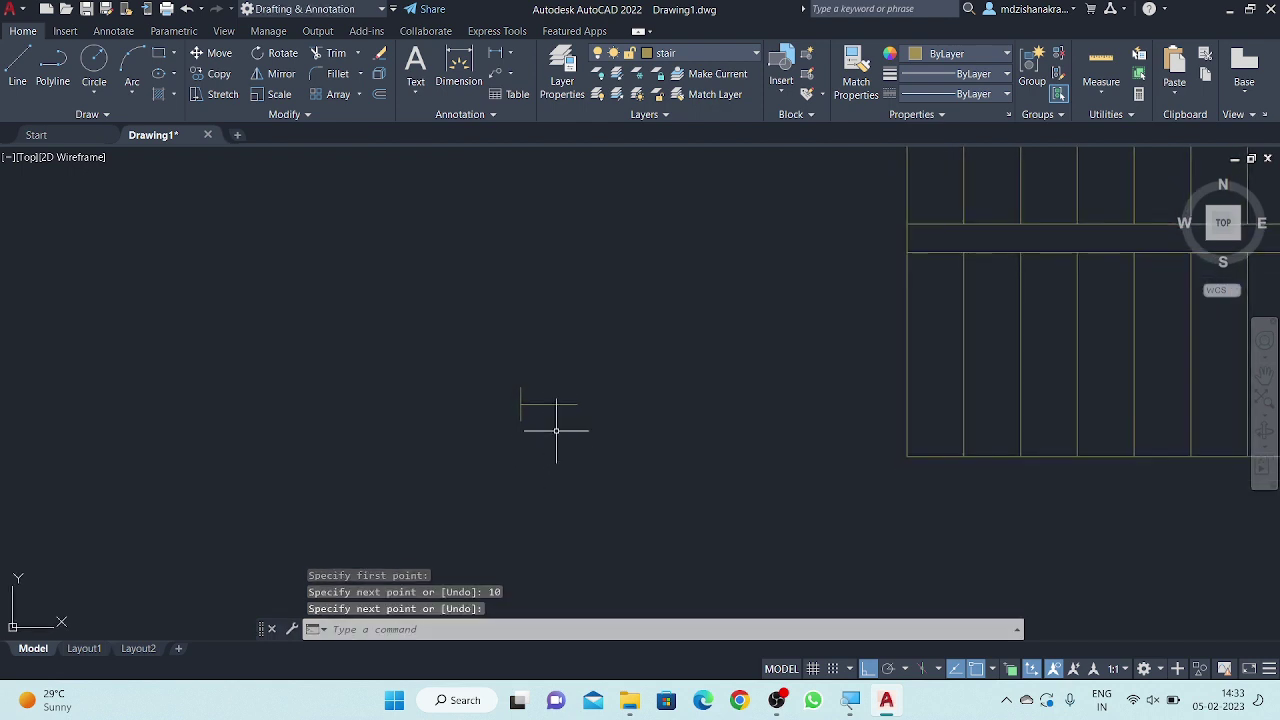
# - Draw two slanted edges meeting at a tip to form the triangular arrowhead
pyautogui.press('Return')
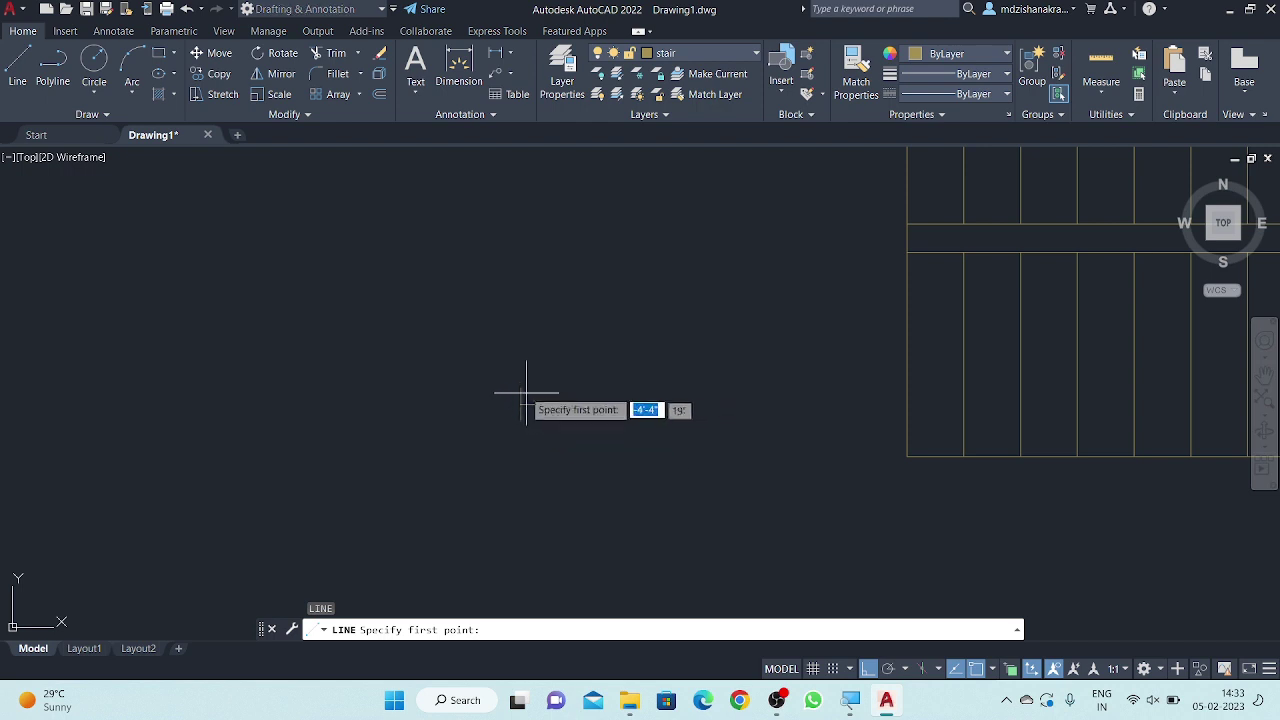
pyautogui.click(521, 387)
pyautogui.click(577, 404)
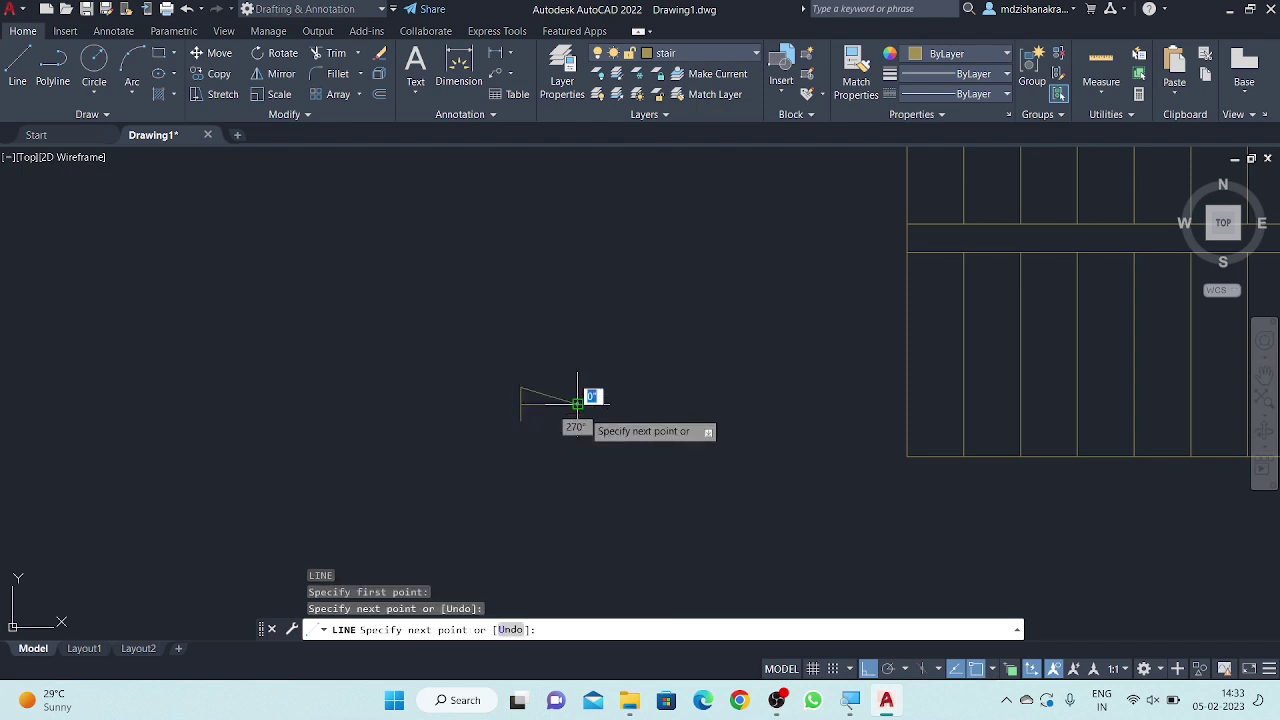
pyautogui.press('Return')
pyautogui.press('Return')
pyautogui.click(577, 404)
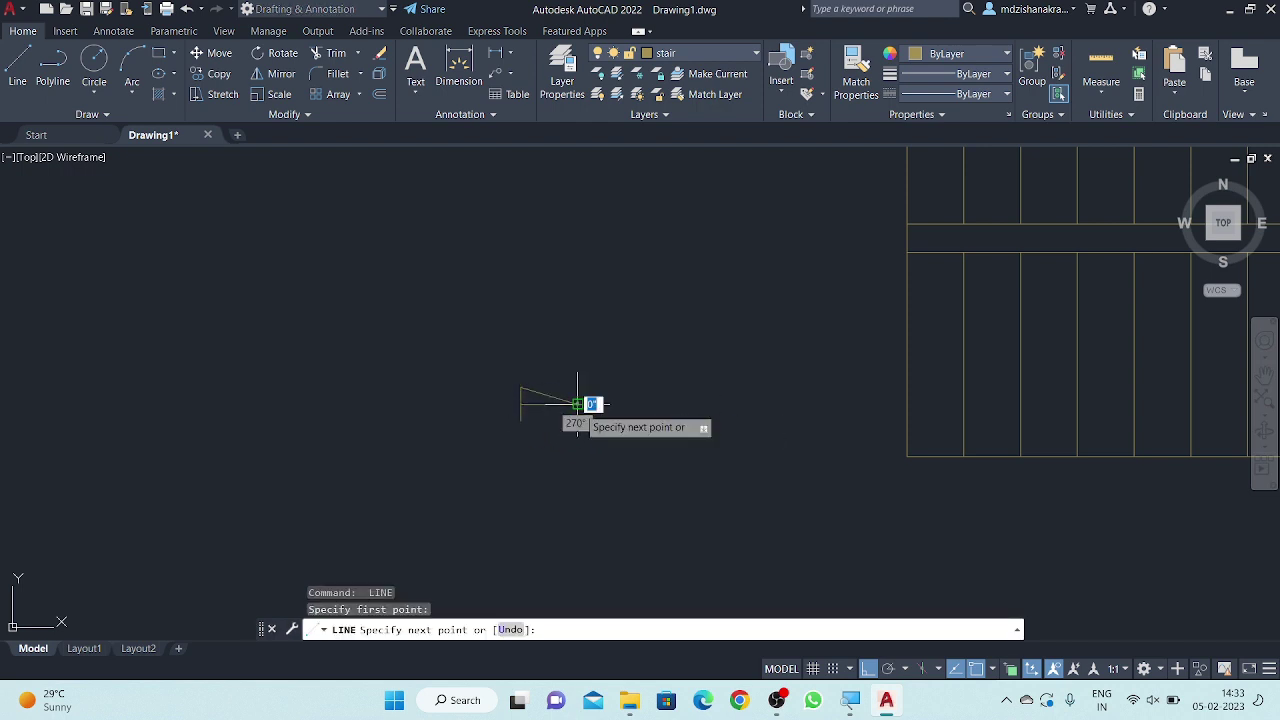
pyautogui.click(521, 420)
pyautogui.press('Return')
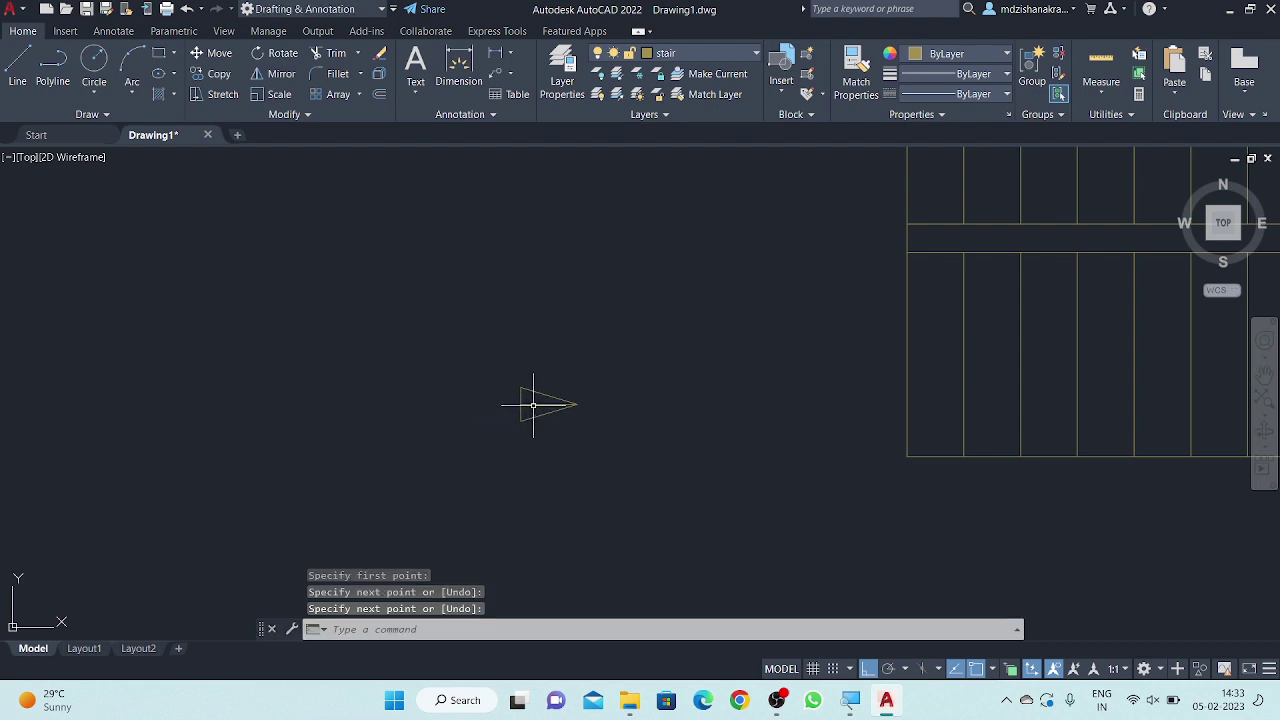
# - Erase the stray horizontal line running through the arrowhead
pyautogui.click(533, 405)
pyautogui.rightClick(596, 365)
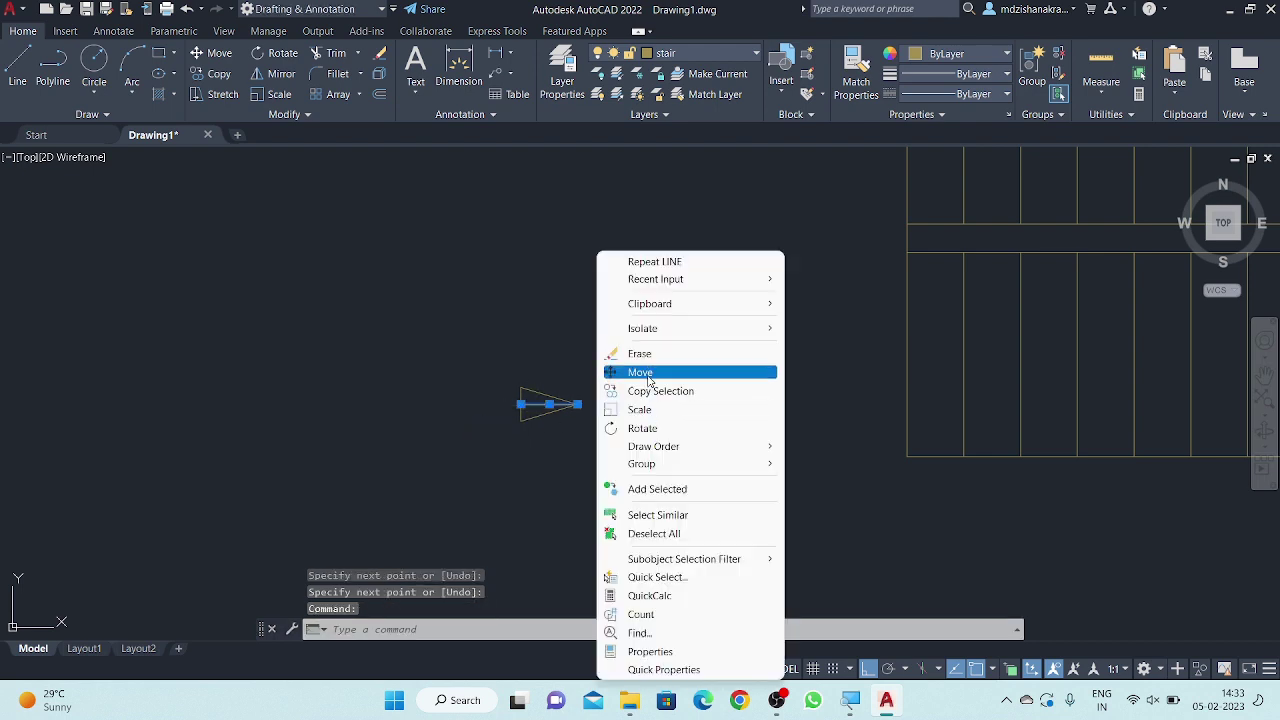
pyautogui.click(640, 354)
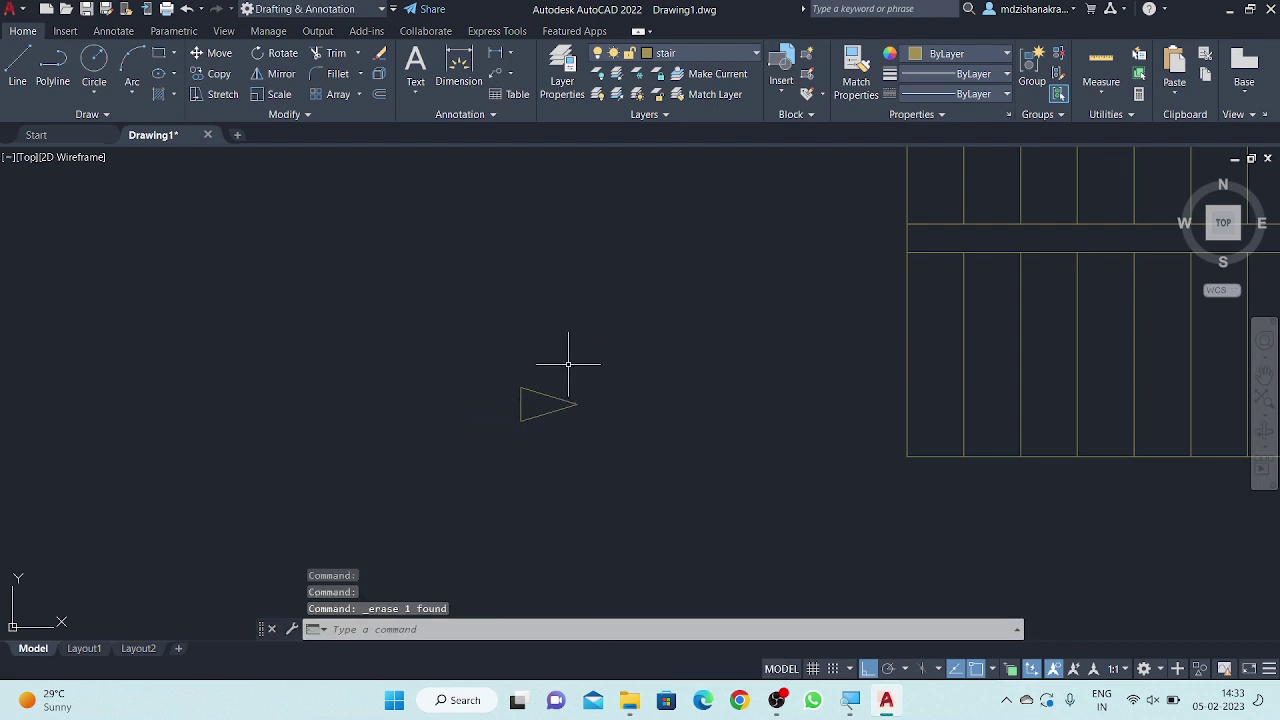
pyautogui.scroll(-3, 605, 345)
pyautogui.scroll(4, 503, 309)
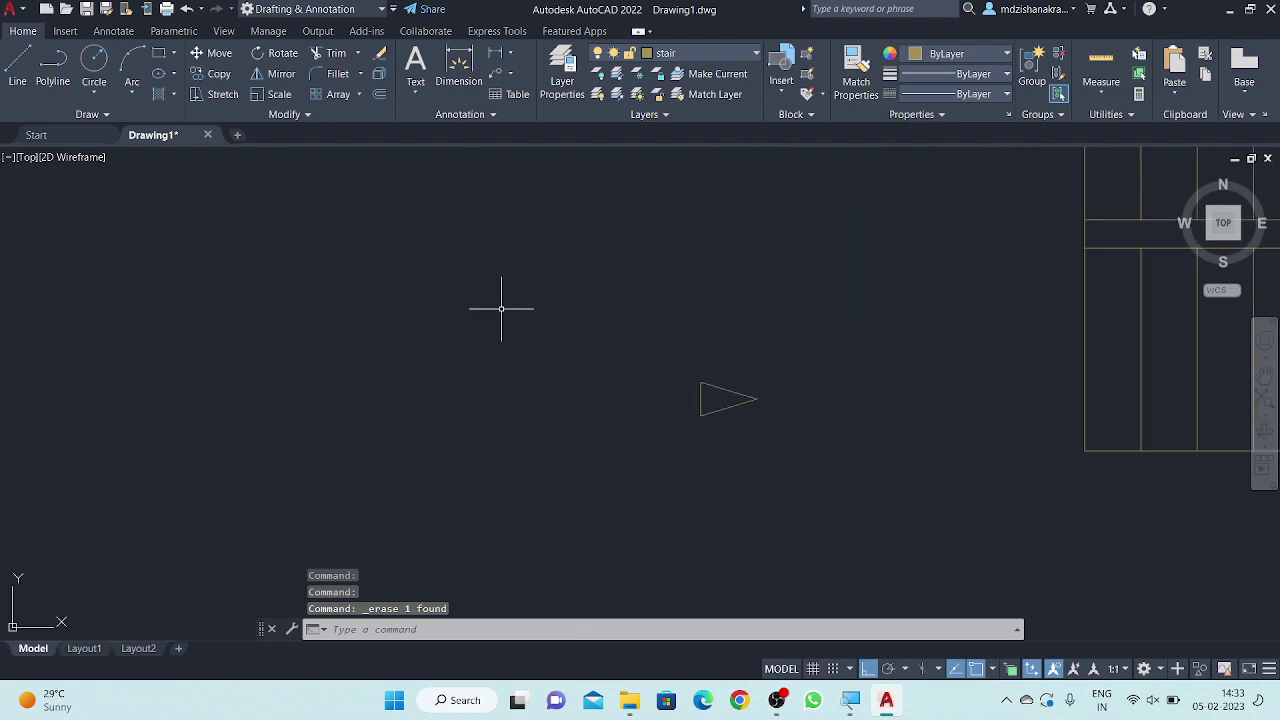
pyautogui.scroll(-2, 520, 310)
pyautogui.moveTo(530, 320); pyautogui.dragTo(528, 334, button='middle')
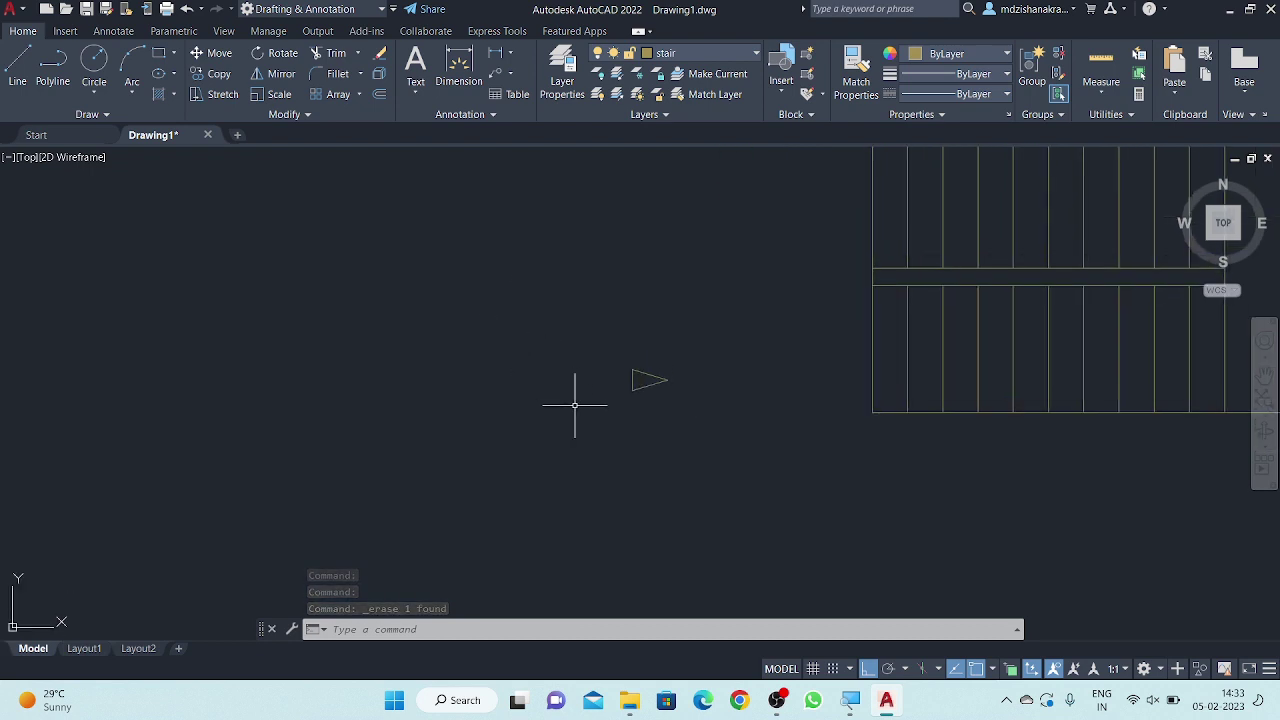
# - Draw a long shaft (about 7'3") leftward from the arrowhead and select the whole arrow
pyautogui.write('l')
pyautogui.press('Return')
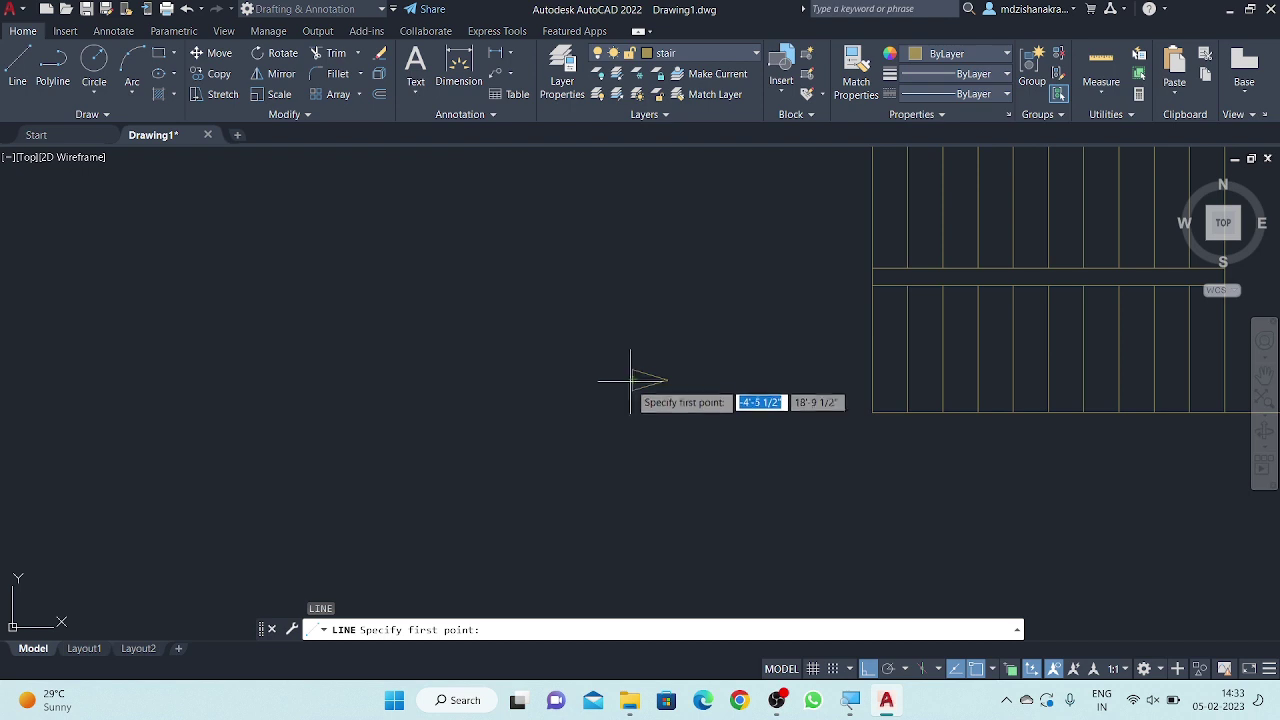
pyautogui.scroll(5, 628, 370)
pyautogui.click(628, 364)
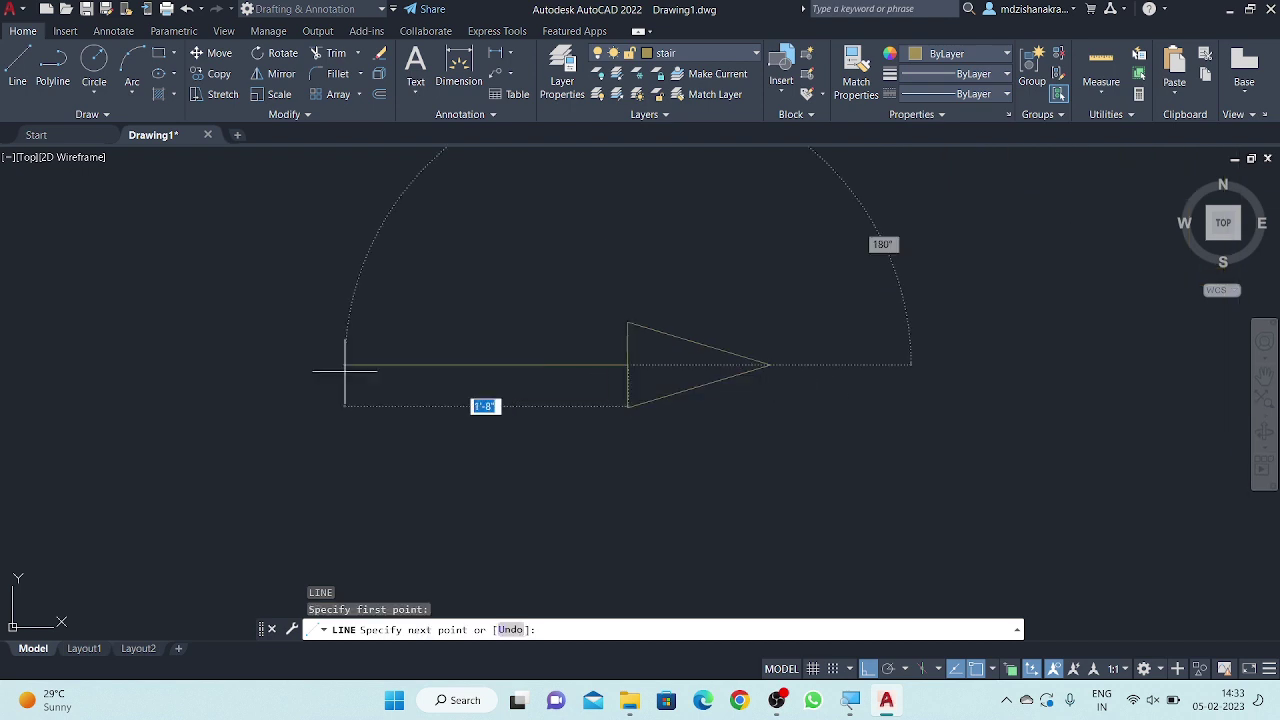
pyautogui.scroll(-3, 170, 375)
pyautogui.scroll(-2, 160, 378)
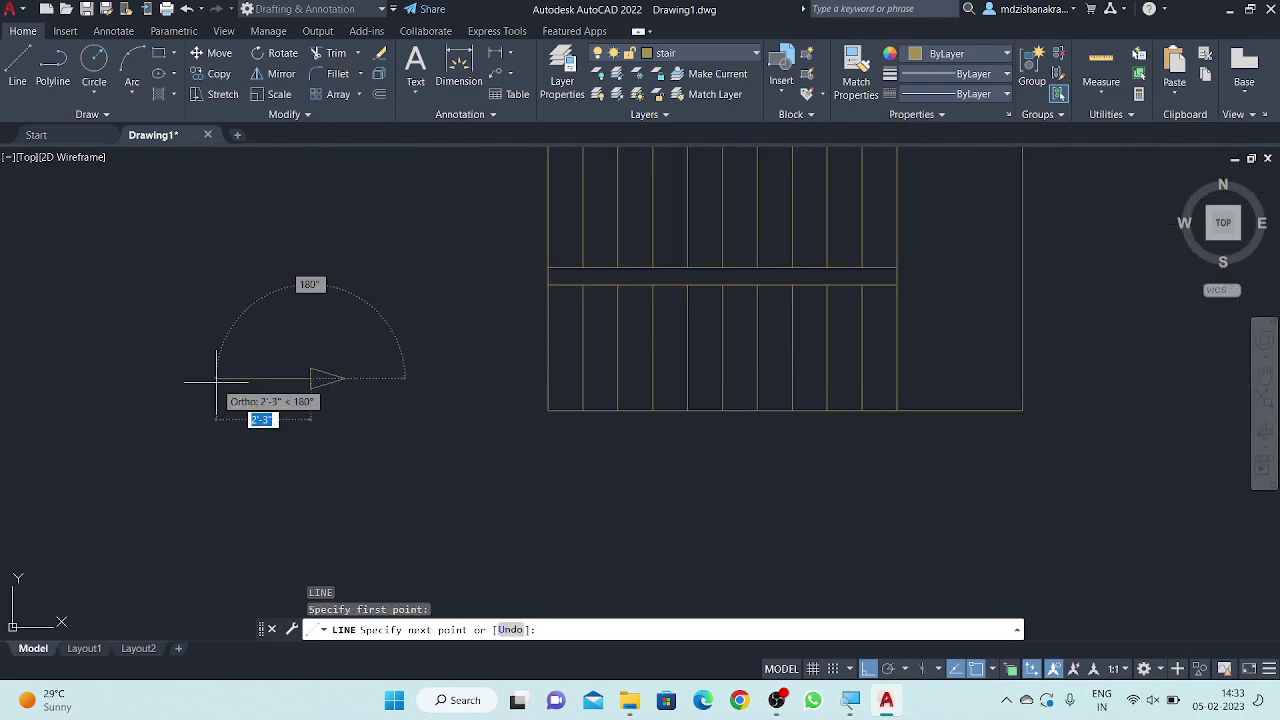
pyautogui.click(151, 381)
pyautogui.press('Return')
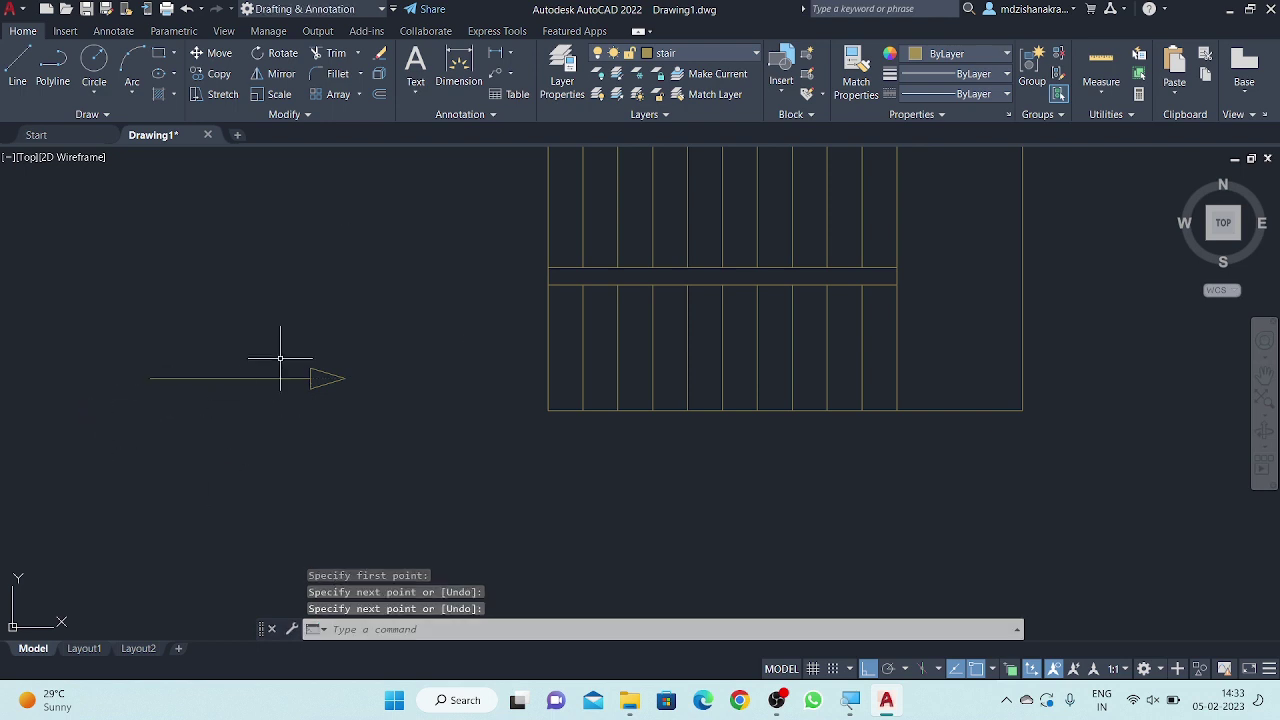
pyautogui.click(400, 294)
pyautogui.click(120, 408)
pyautogui.rightClick(138, 269)
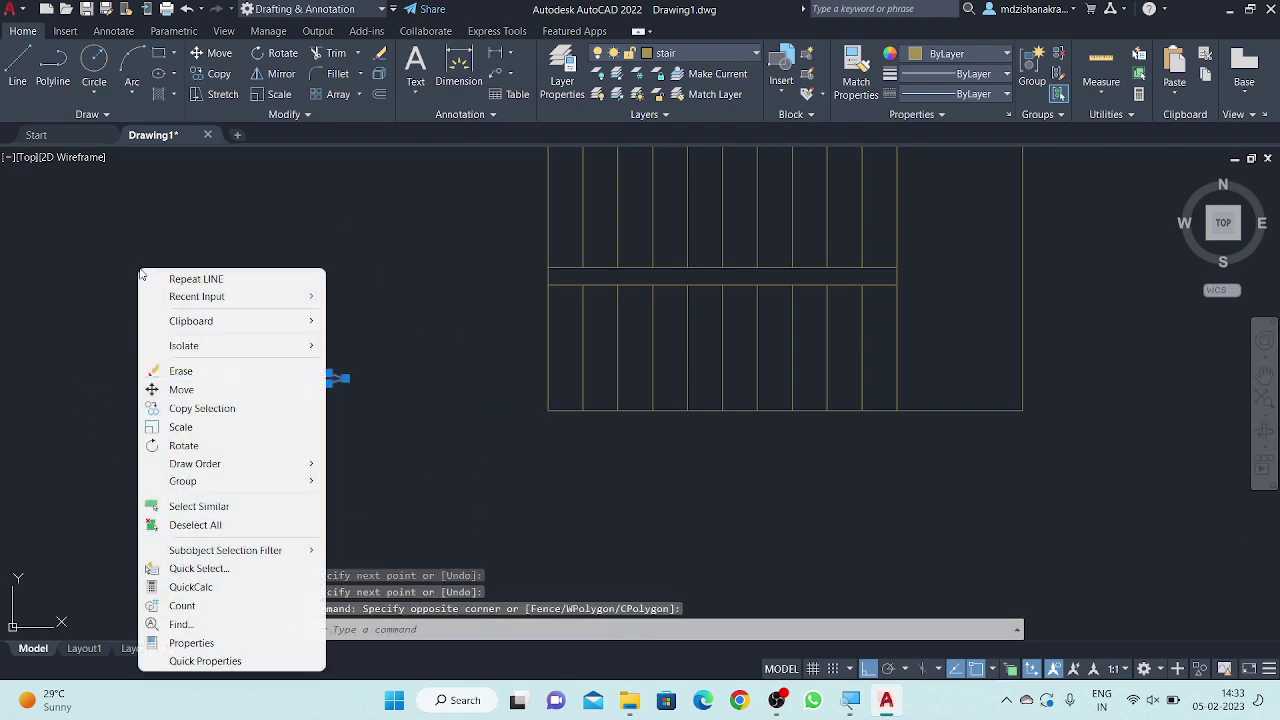
# - With Ortho off, move the arrow by its midpoint into the stair's lower flight
pyautogui.click(215, 390)
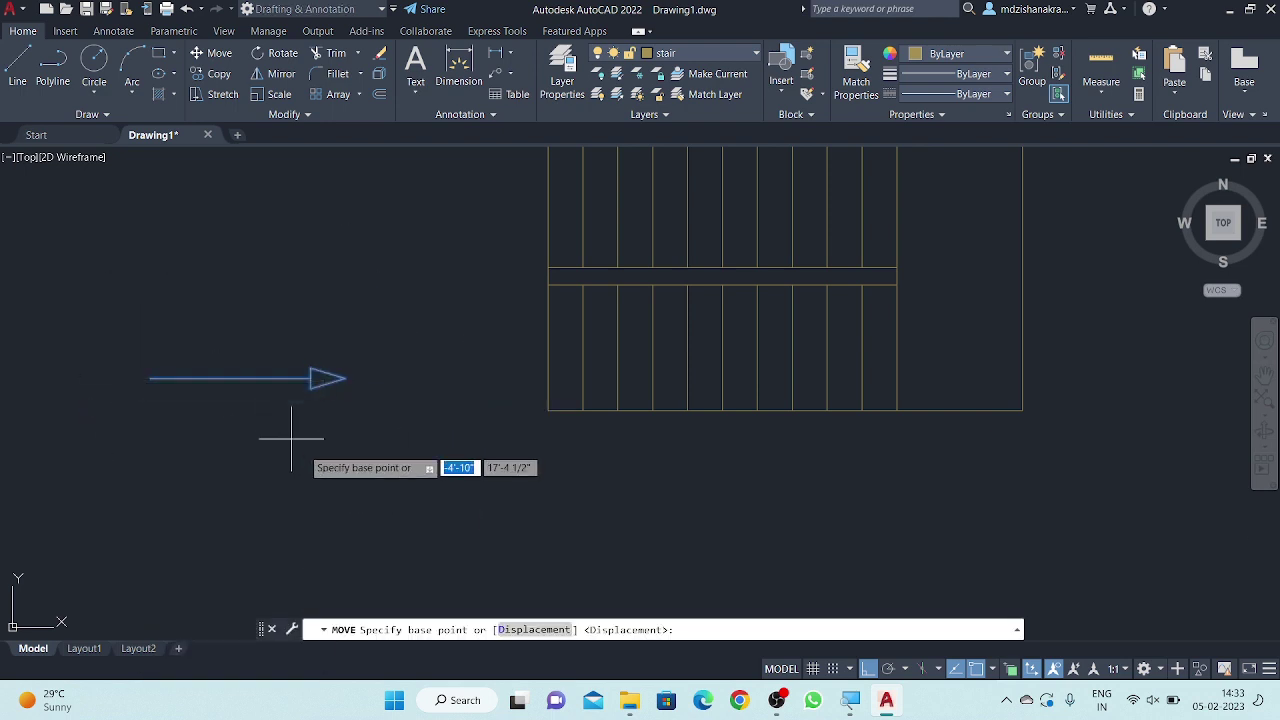
pyautogui.click(867, 674)
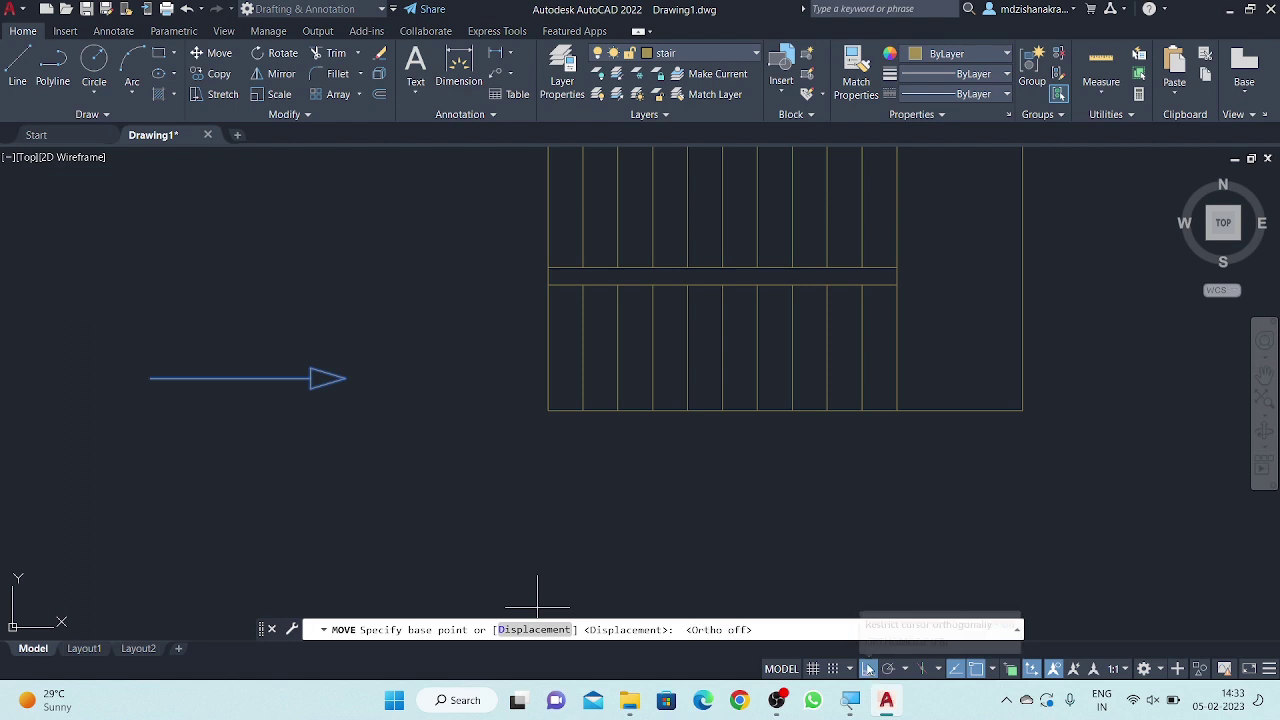
pyautogui.click(230, 378)
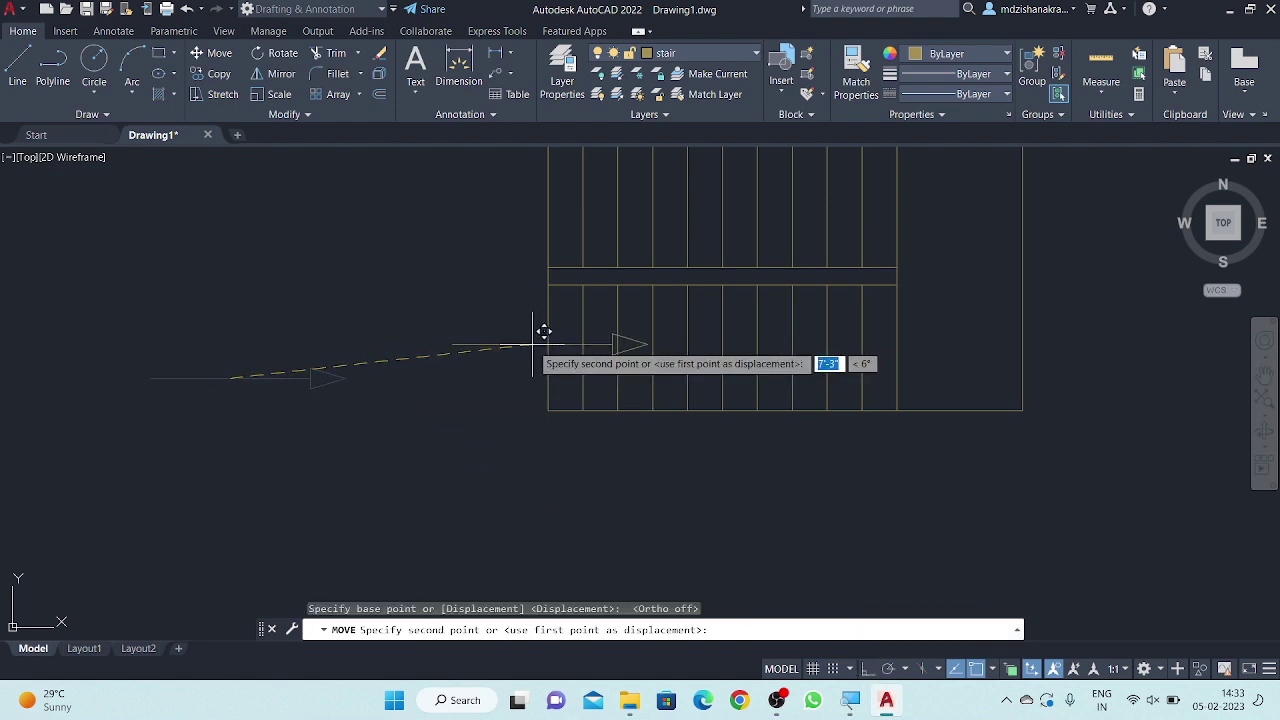
pyautogui.click(607, 329)
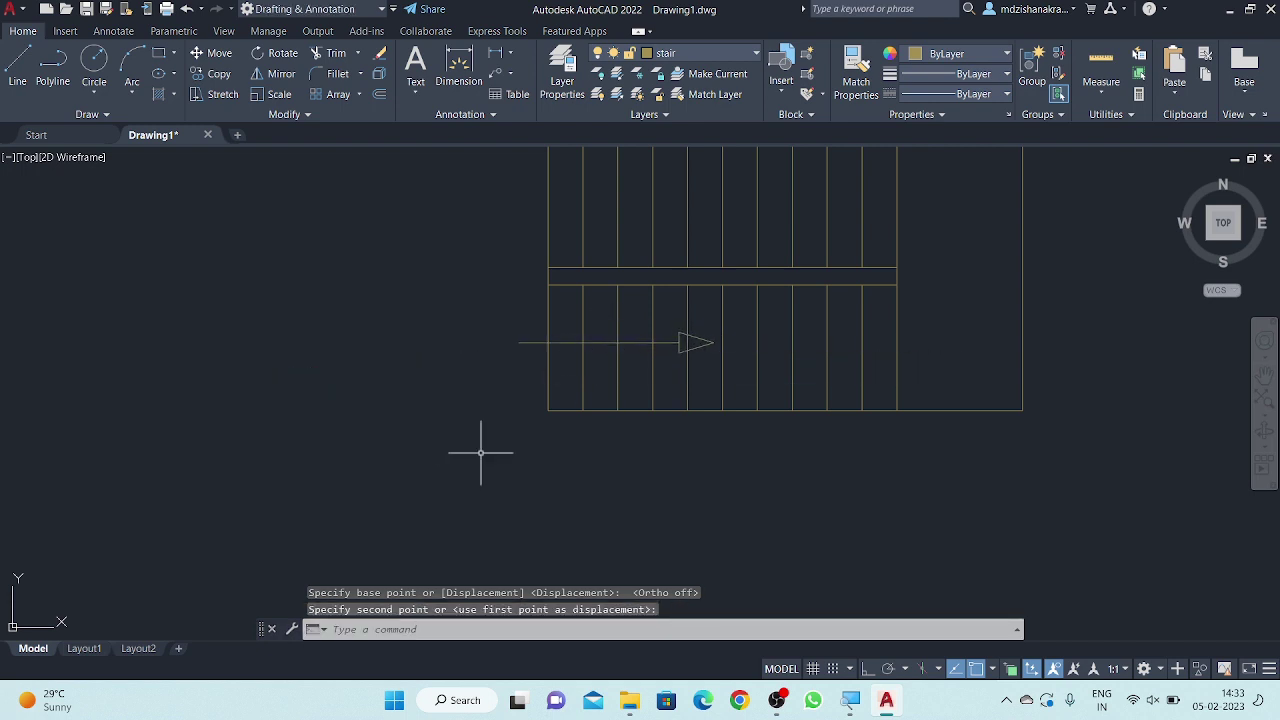
pyautogui.scroll(-2, 475, 434)
pyautogui.scroll(-2, 475, 434)
pyautogui.scroll(2, 517, 437)
pyautogui.scroll(2, 521, 437)
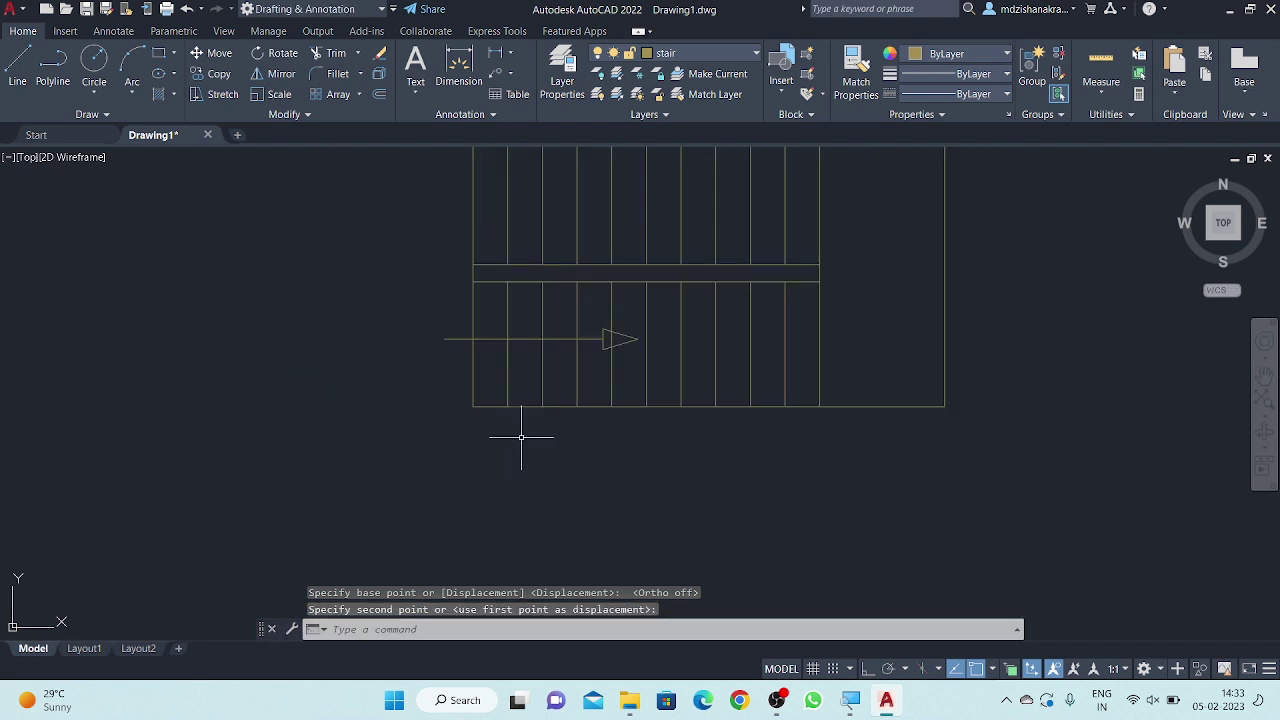
pyautogui.scroll(-2, 536, 457)
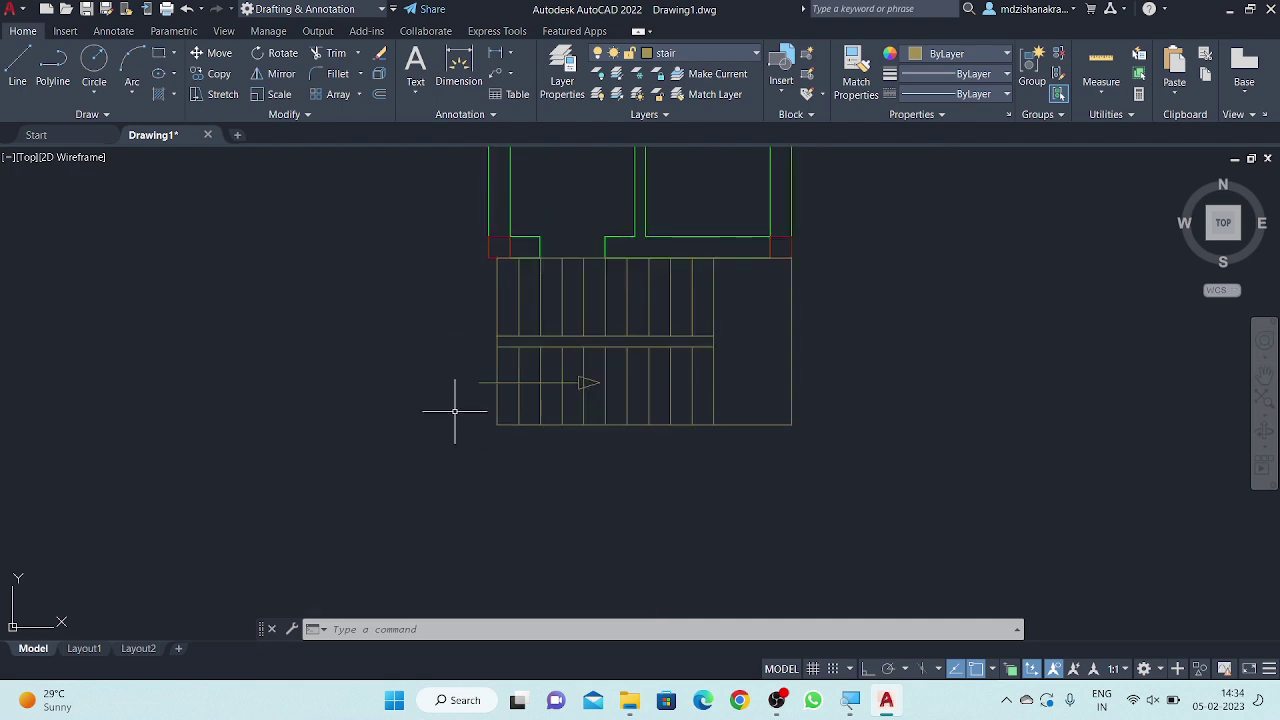
pyautogui.scroll(2, 454, 410)
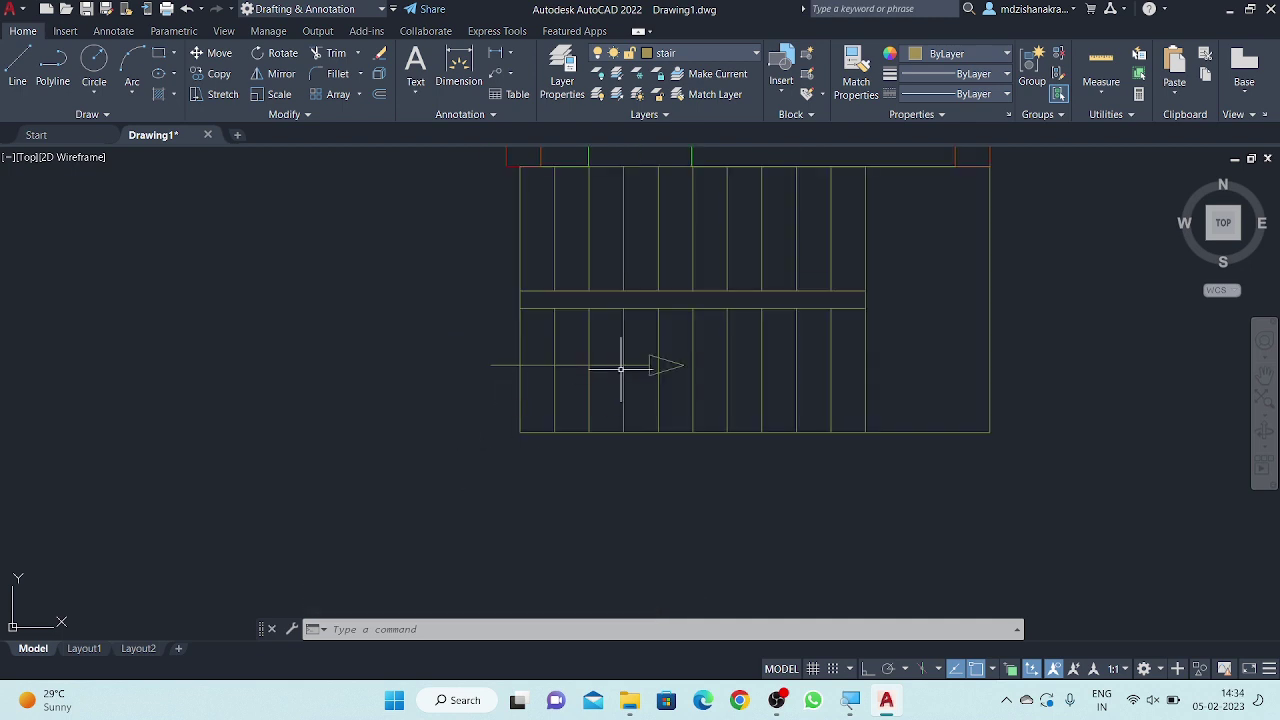
# - Turn Ortho back on and zoom around to check the arrow's placement
pyautogui.click(867, 669)
pyautogui.scroll(2, 651, 372)
pyautogui.scroll(2, 630, 370)
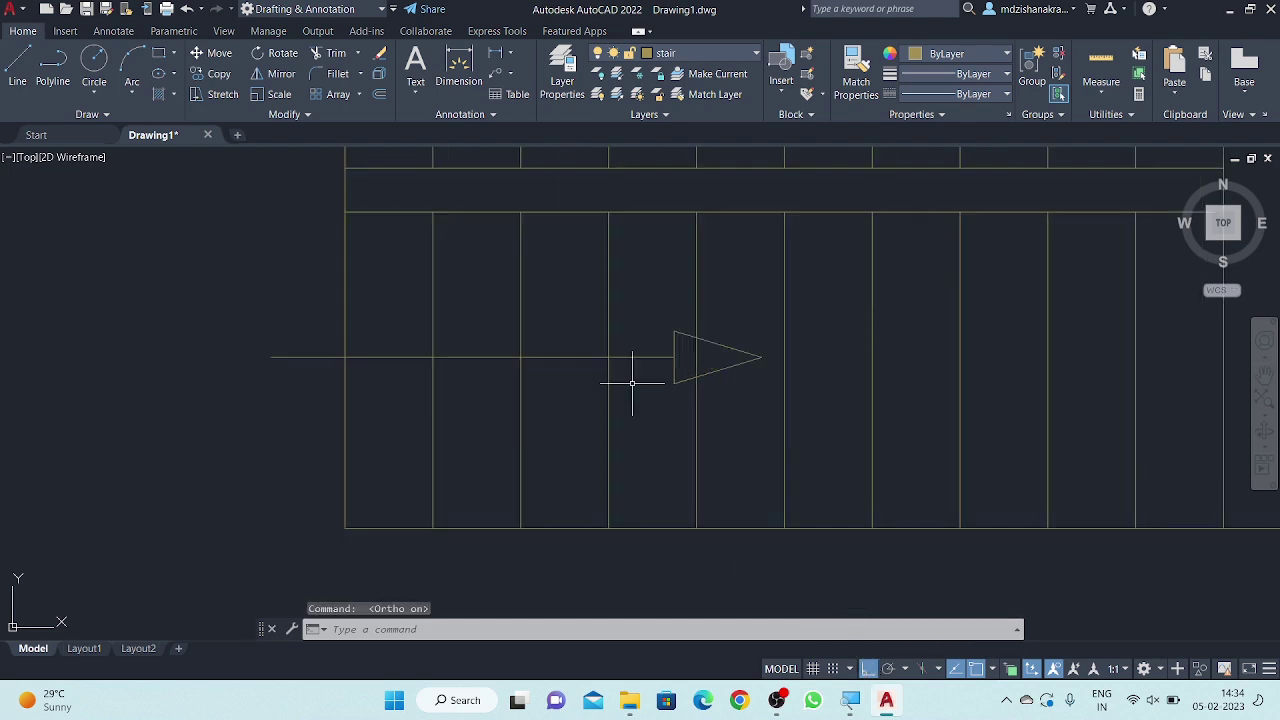
pyautogui.scroll(-2, 632, 389)
pyautogui.scroll(2, 632, 389)
pyautogui.scroll(-2, 632, 389)
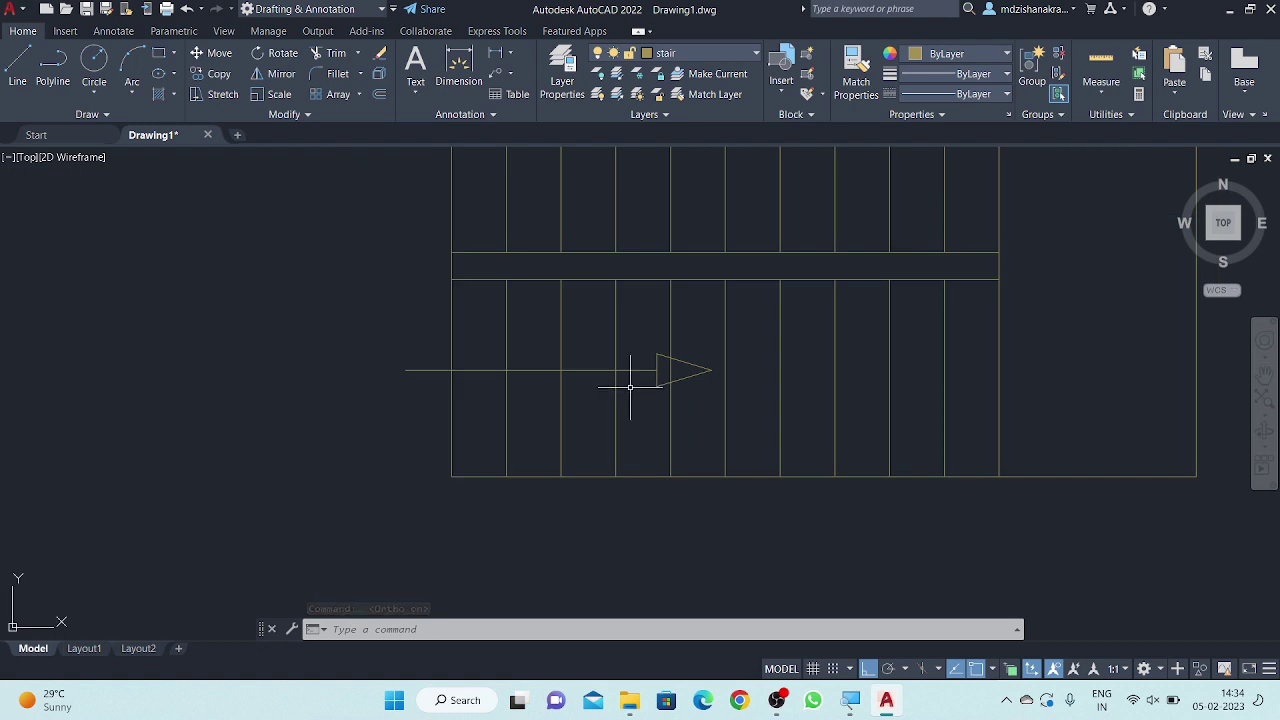
pyautogui.scroll(2, 647, 372)
pyautogui.scroll(-2, 644, 423)
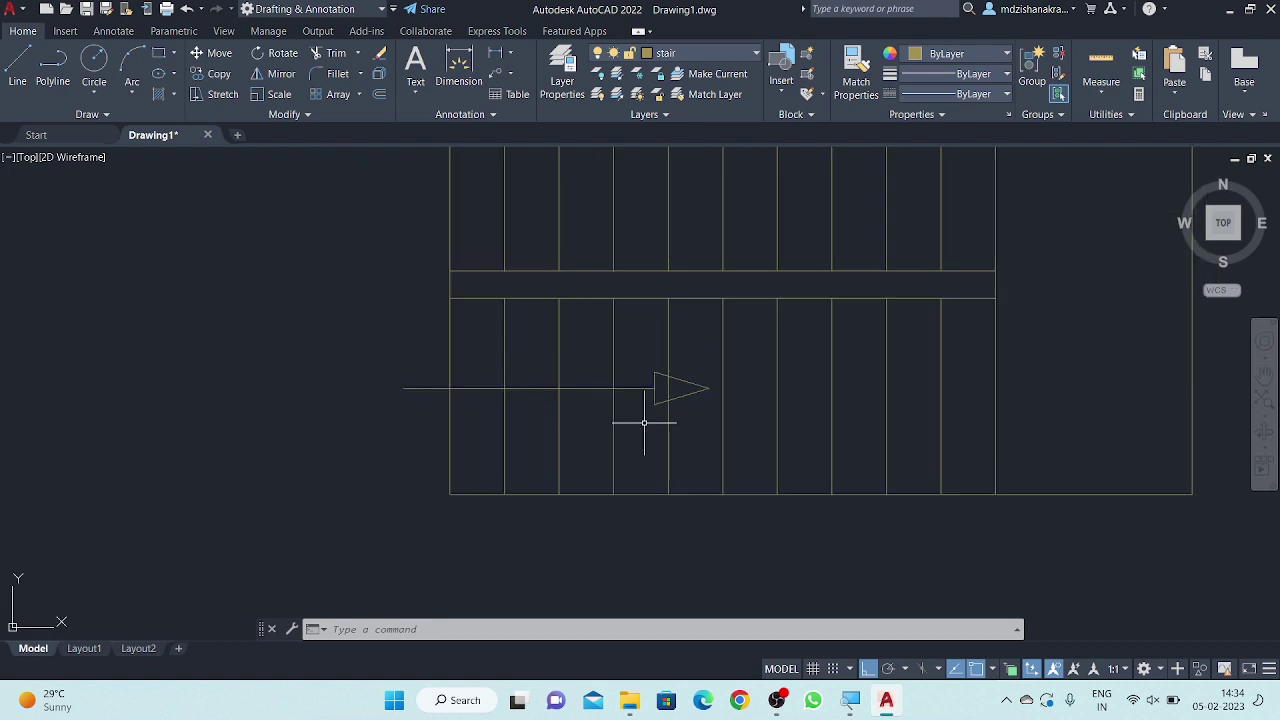
# - Copy the stair arrow to a spot below the stair
pyautogui.click(660, 358)
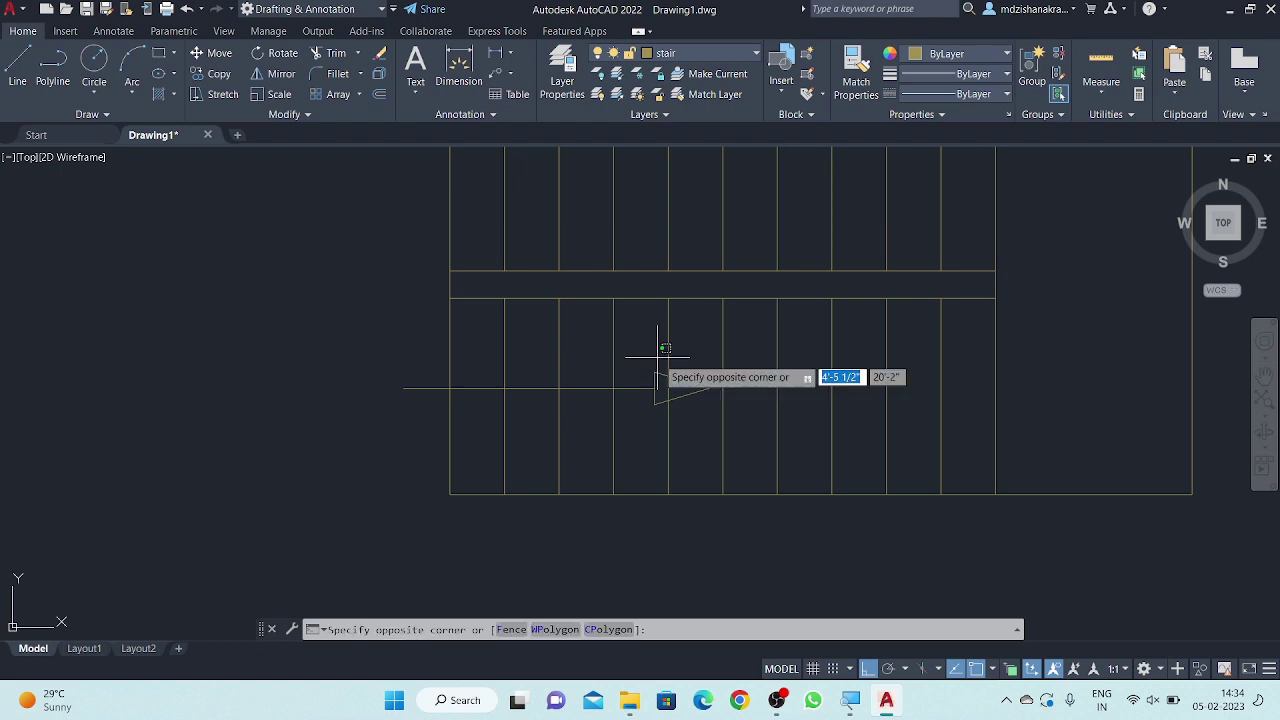
pyautogui.click(634, 416)
pyautogui.rightClick(243, 346)
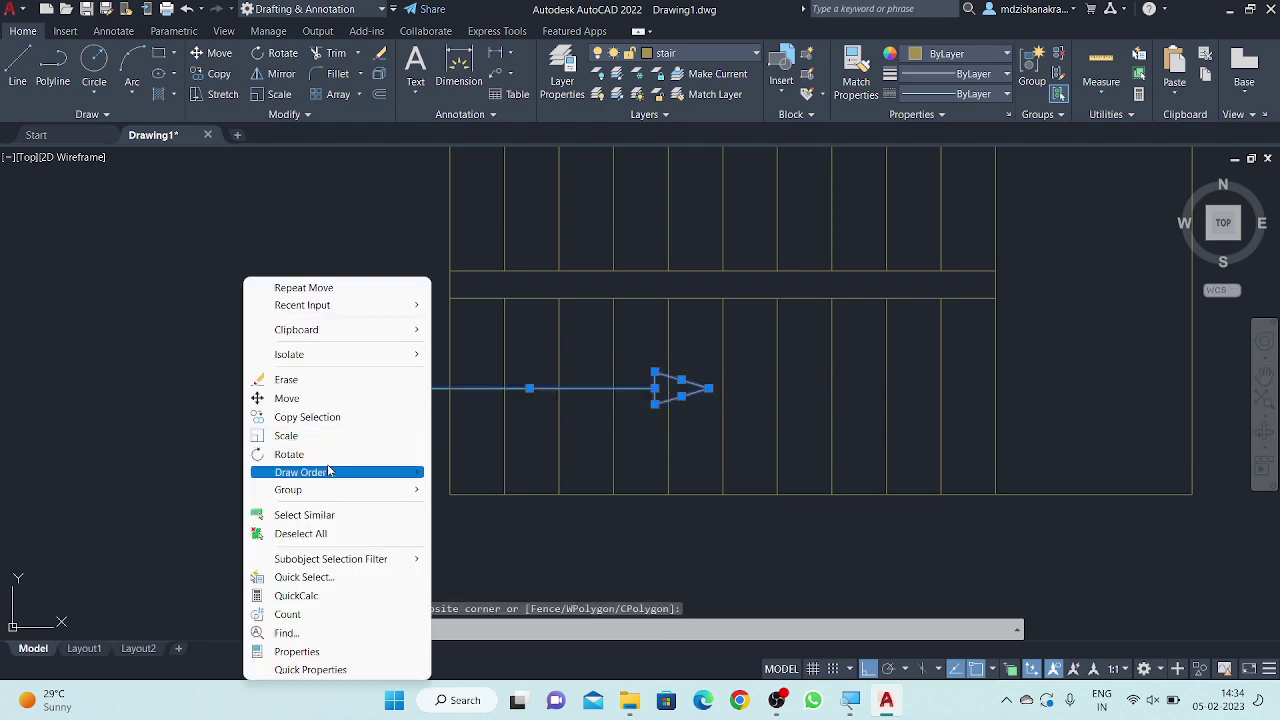
pyautogui.click(290, 414)
pyautogui.click(331, 330)
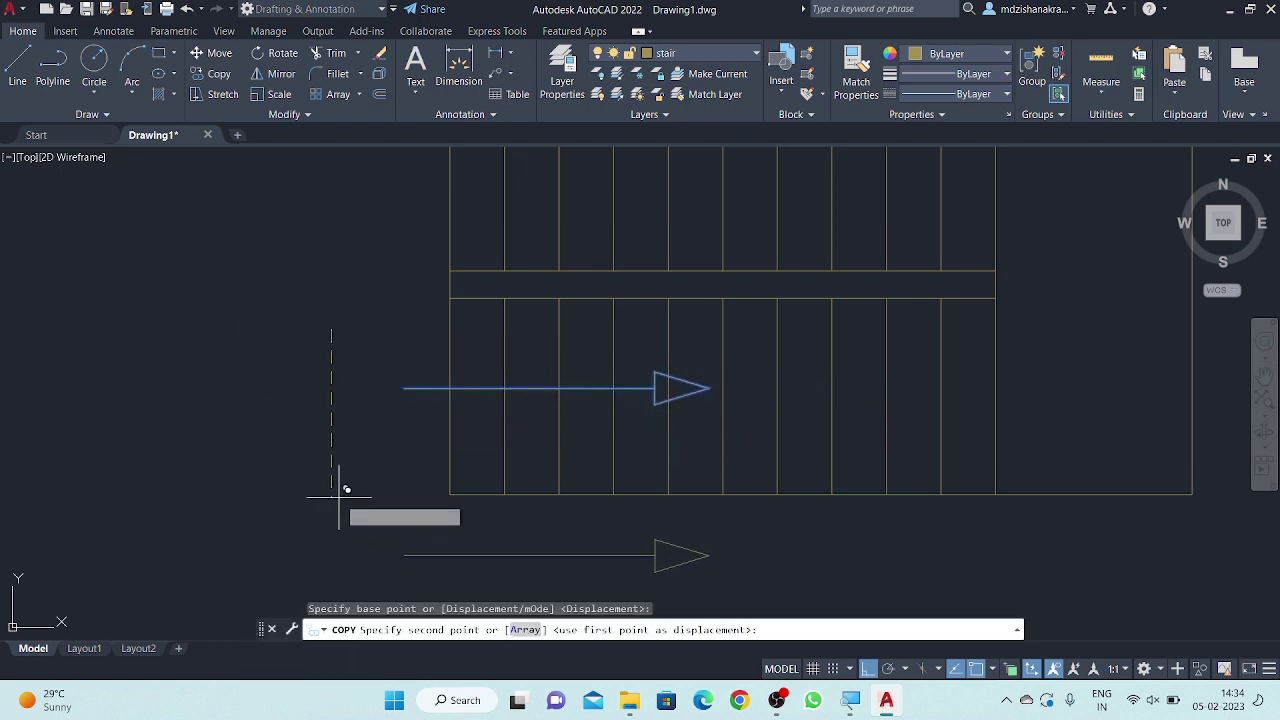
pyautogui.scroll(-3, 334, 433)
pyautogui.click(333, 490)
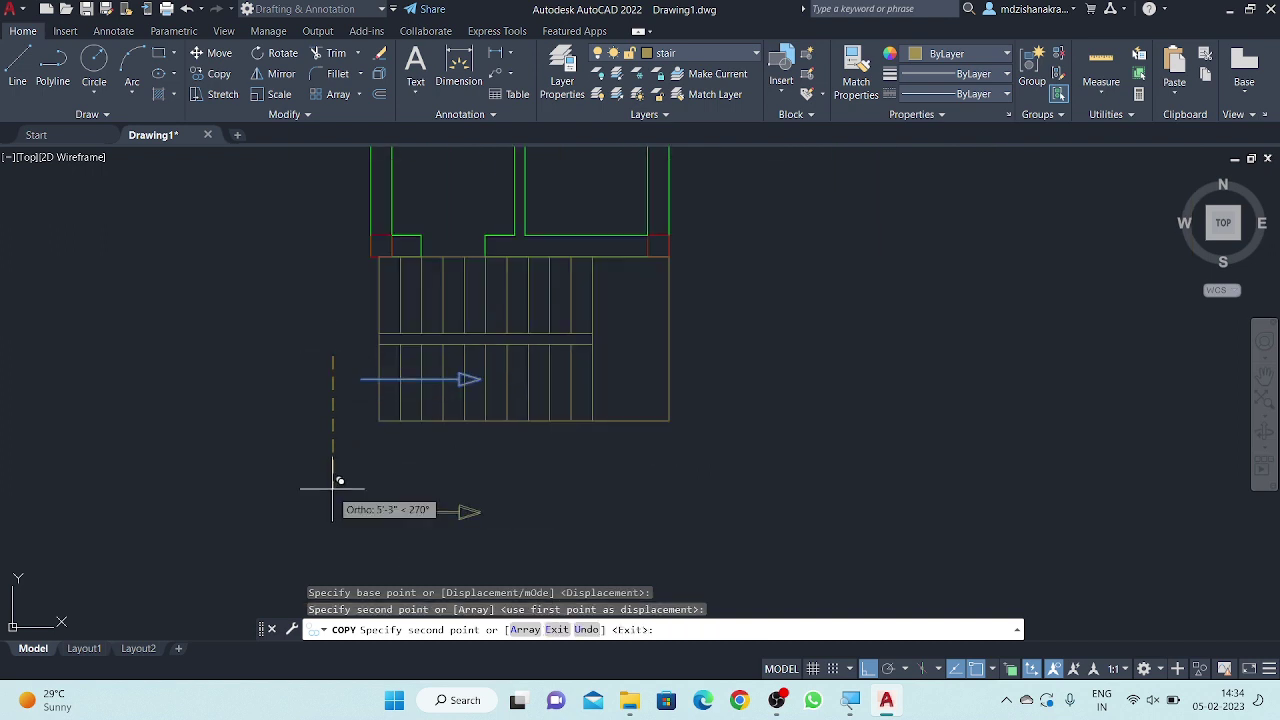
pyautogui.press('Escape')
# - Rotate the copied arrow 180° so it points left
pyautogui.click(514, 477)
pyautogui.click(360, 540)
pyautogui.rightClick(145, 440)
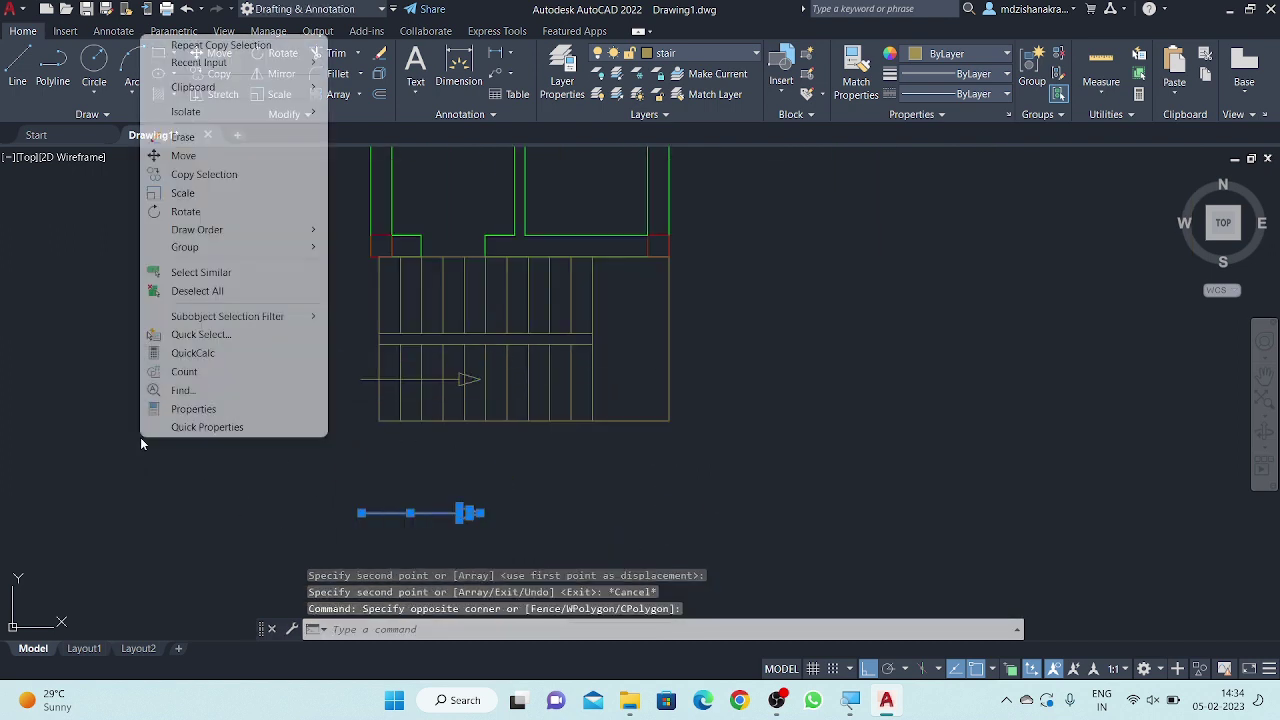
pyautogui.click(190, 212)
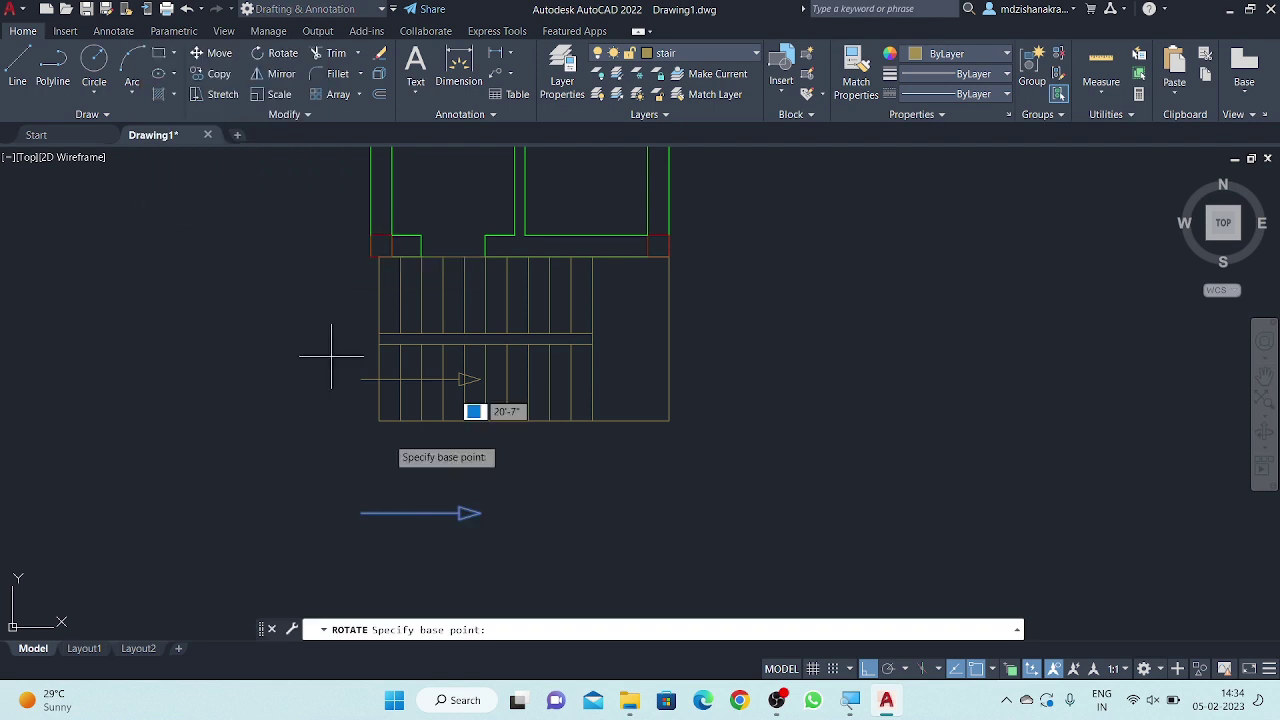
pyautogui.click(363, 513)
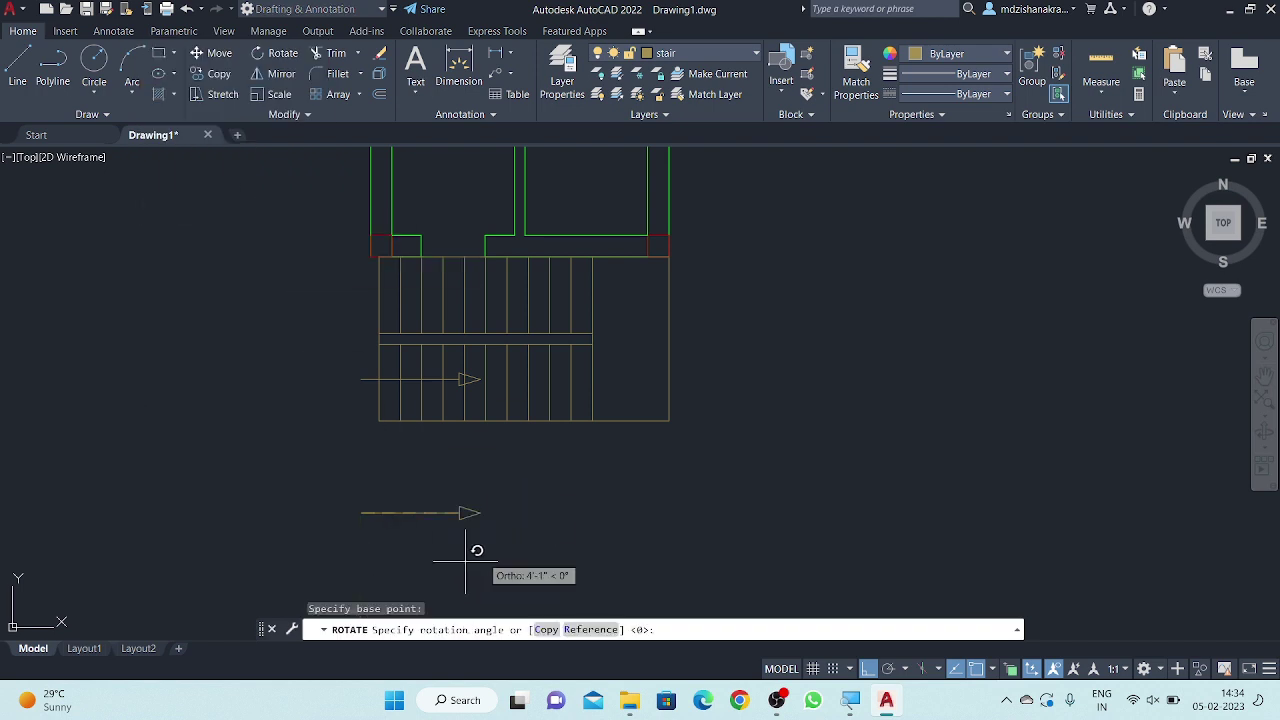
pyautogui.click(231, 448)
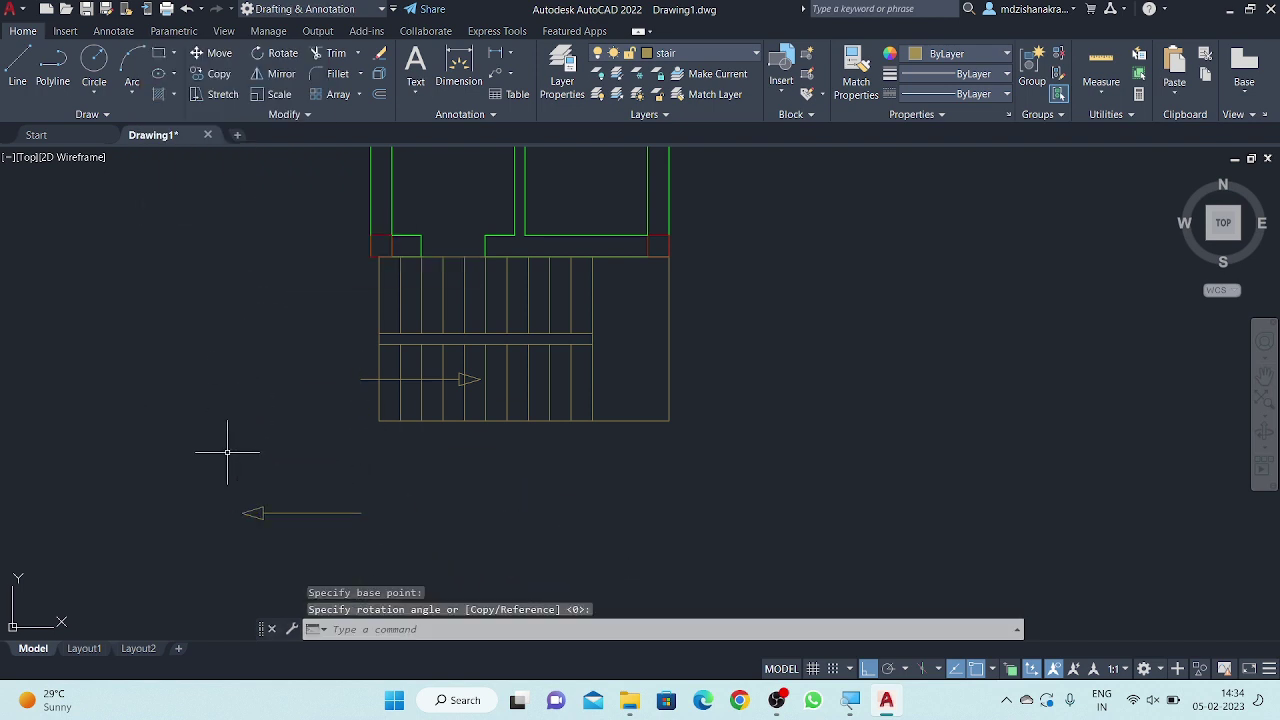
# - With Ortho off, move the left-pointing arrow onto the stair's upper flight
pyautogui.click(317, 483)
pyautogui.click(166, 580)
pyautogui.rightClick(146, 580)
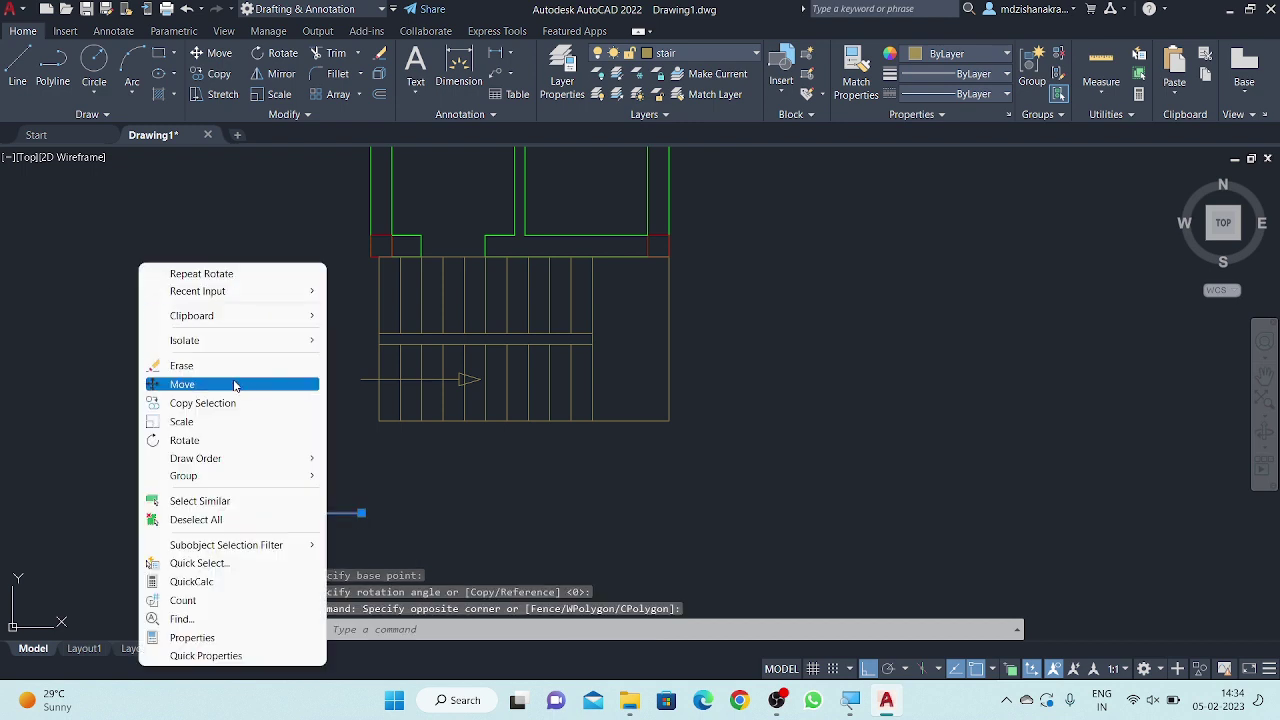
pyautogui.click(234, 384)
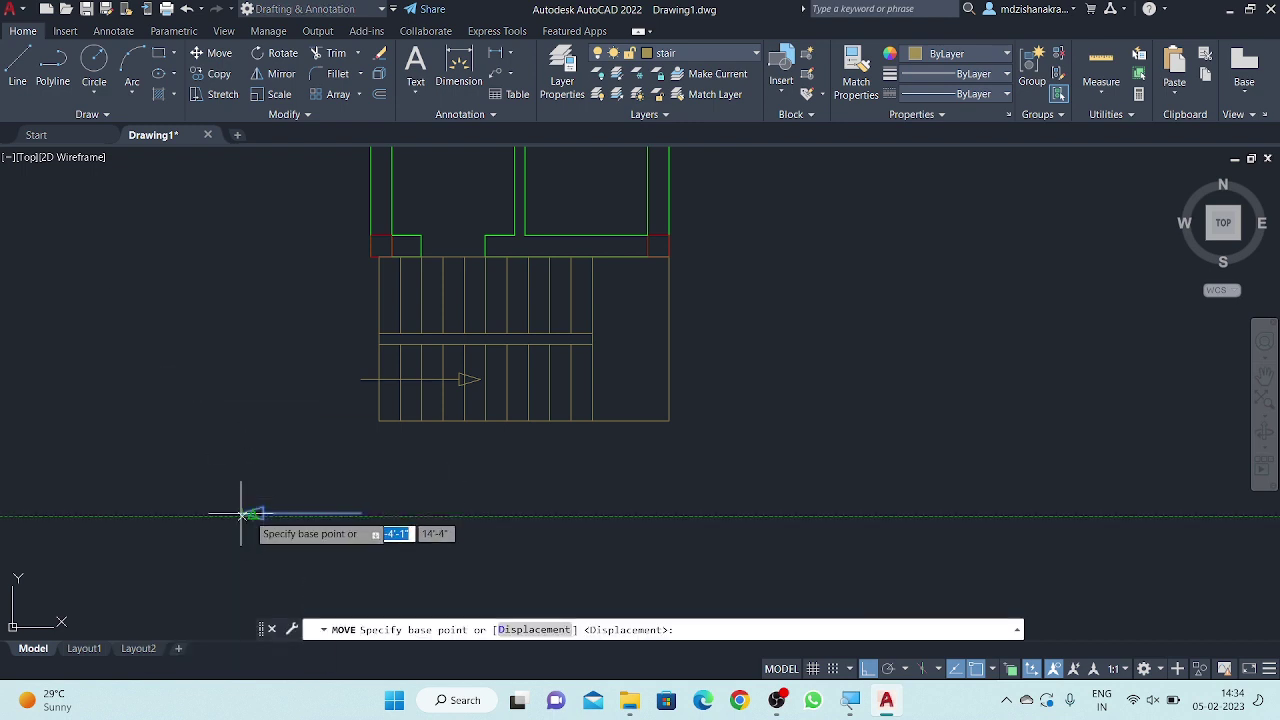
pyautogui.click(368, 515)
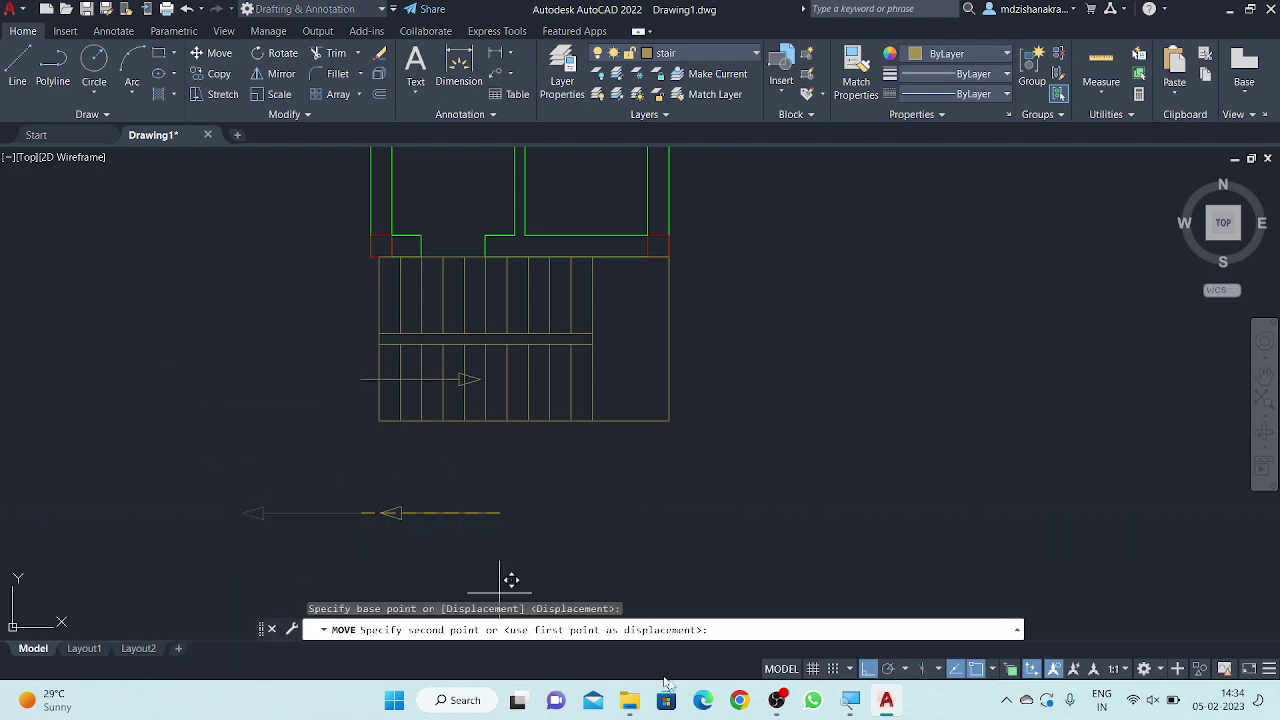
pyautogui.click(866, 669)
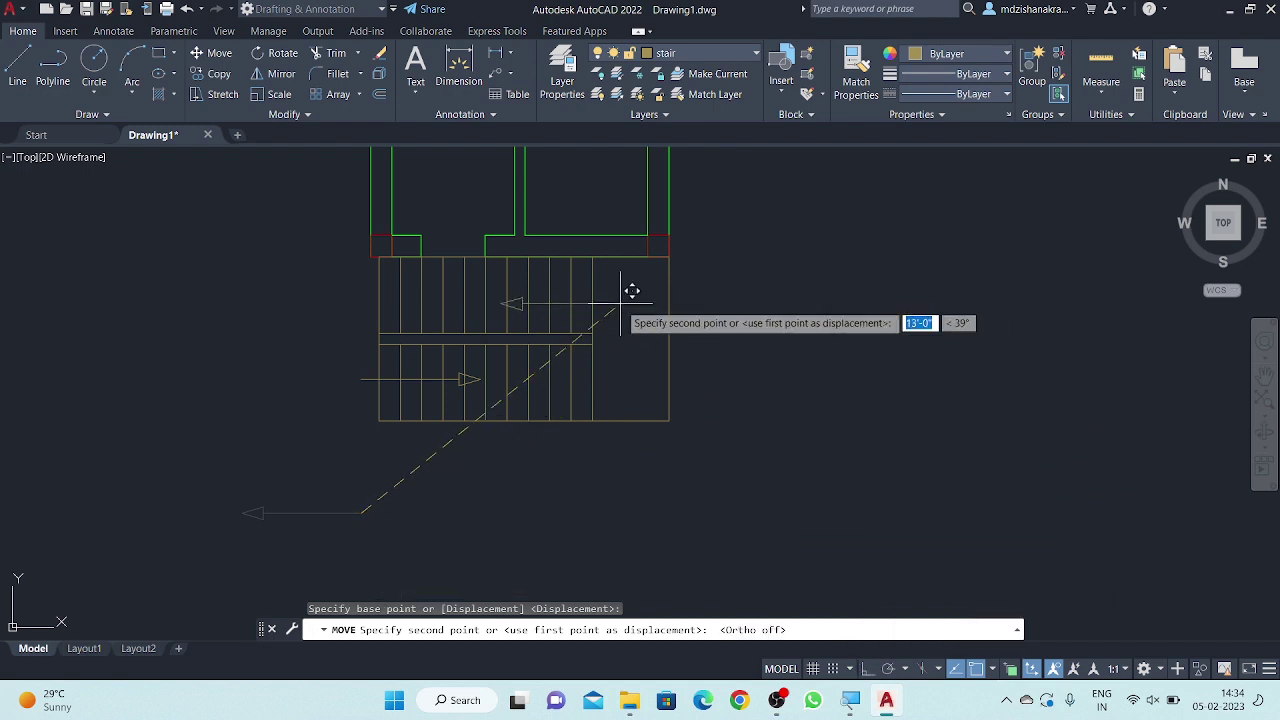
pyautogui.scroll(2, 630, 293)
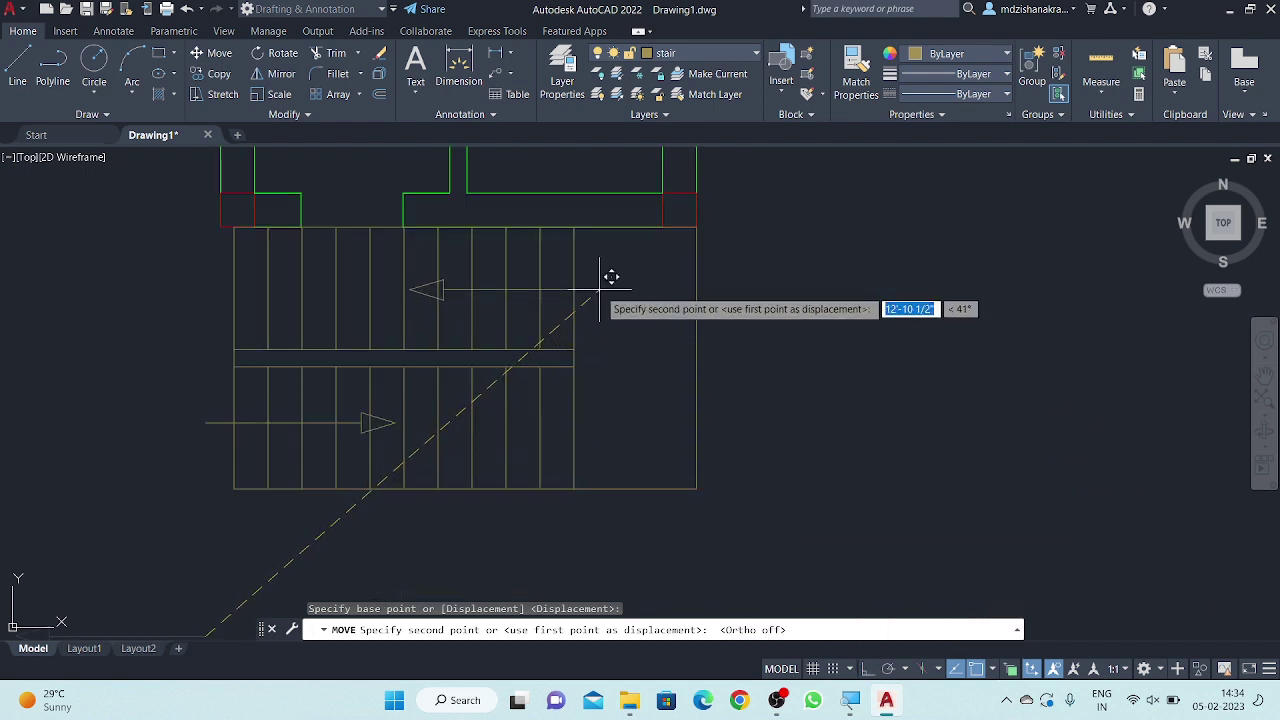
pyautogui.click(600, 290)
pyautogui.scroll(-3, 866, 280)
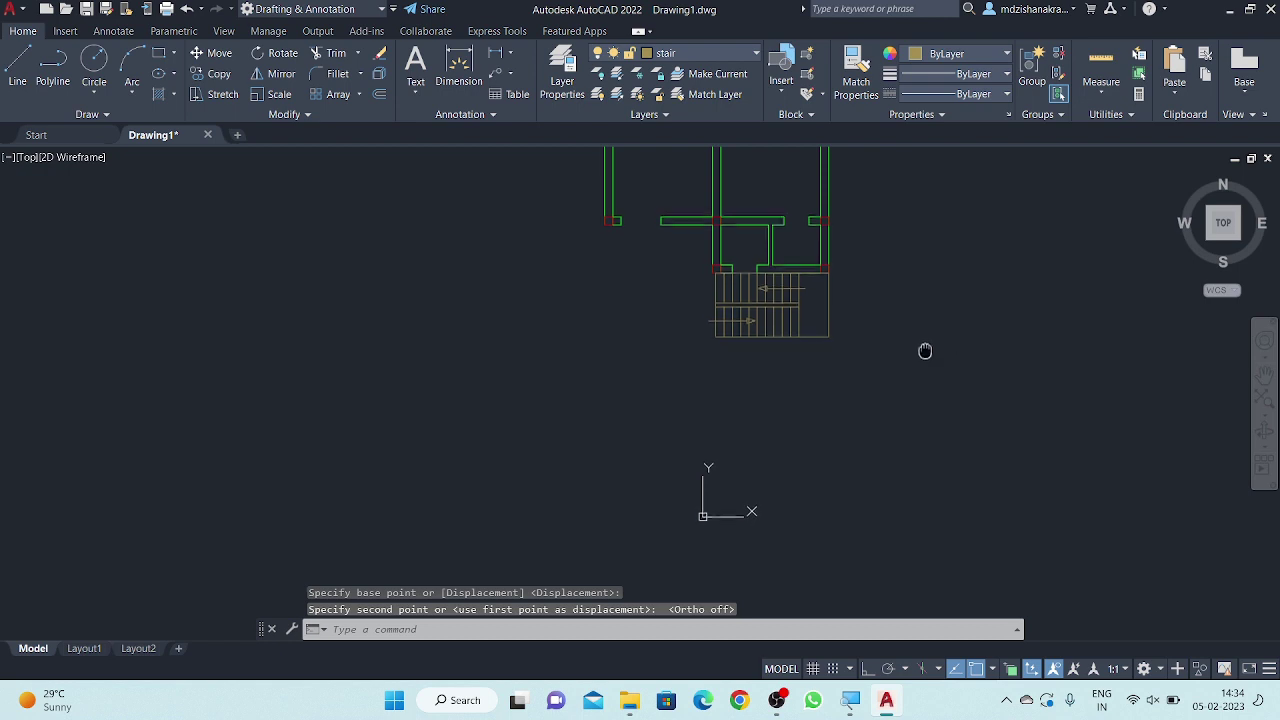
pyautogui.scroll(1, 718, 376)
pyautogui.scroll(2, 663, 331)
# - Draw a line from the left wall corner to the middle column corner
pyautogui.scroll(2, 660, 348)
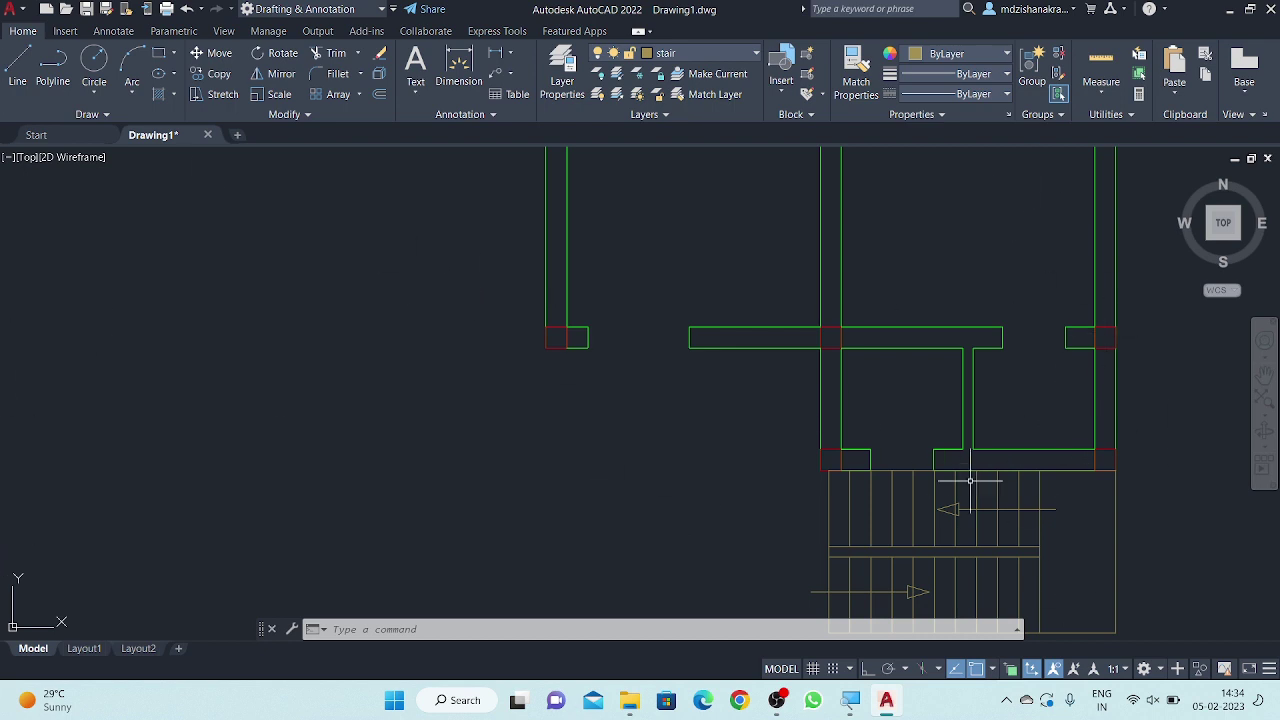
pyautogui.moveTo(595, 396); pyautogui.dragTo(549, 381, button='middle')
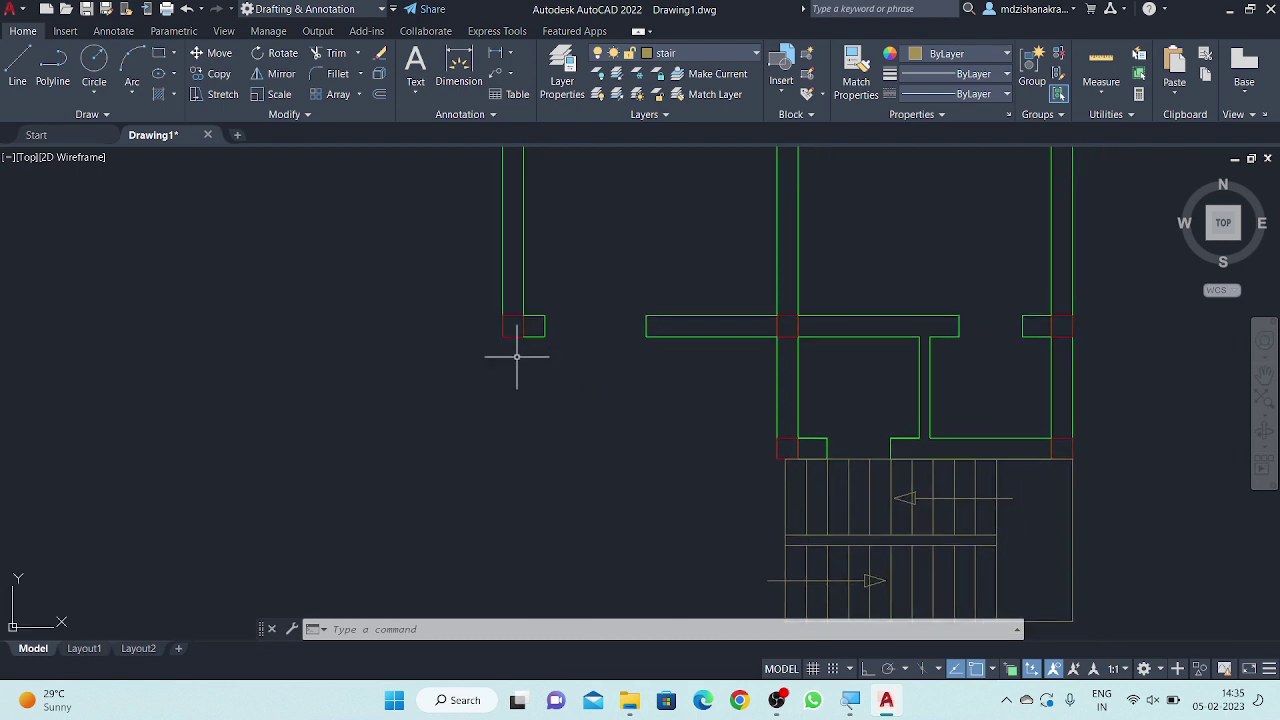
pyautogui.write('l')
pyautogui.press('Return')
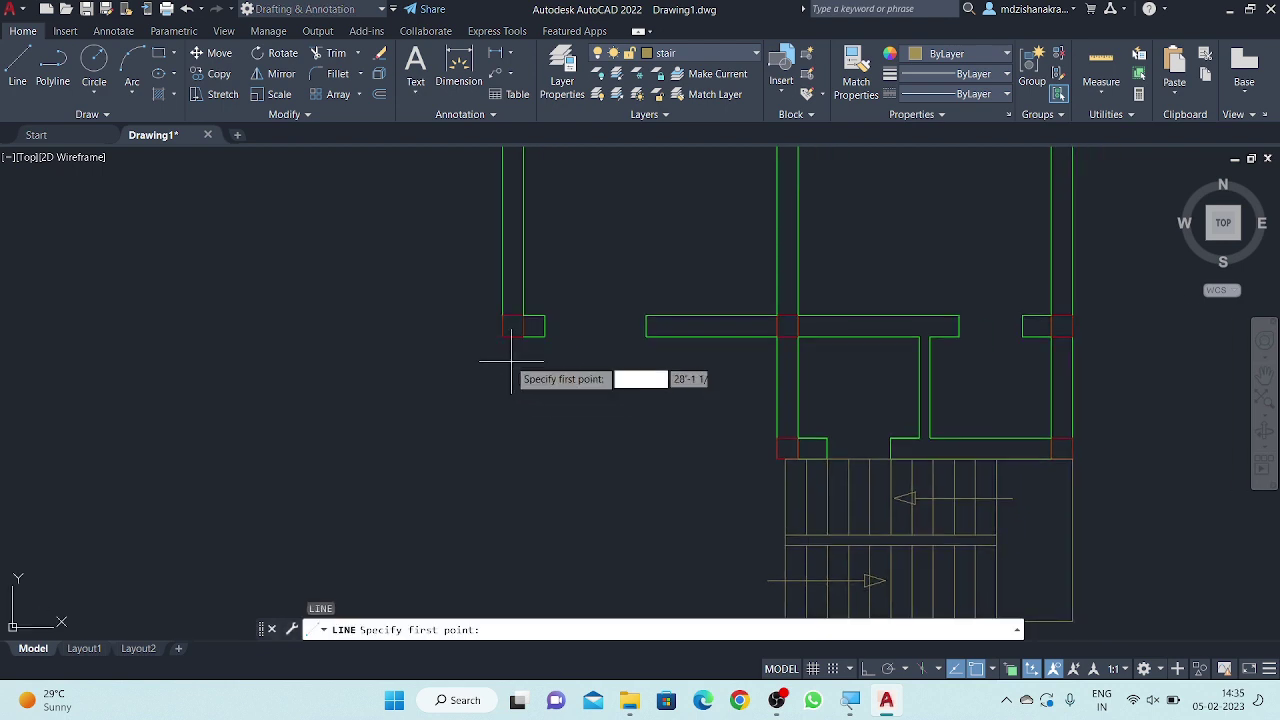
pyautogui.click(512, 326)
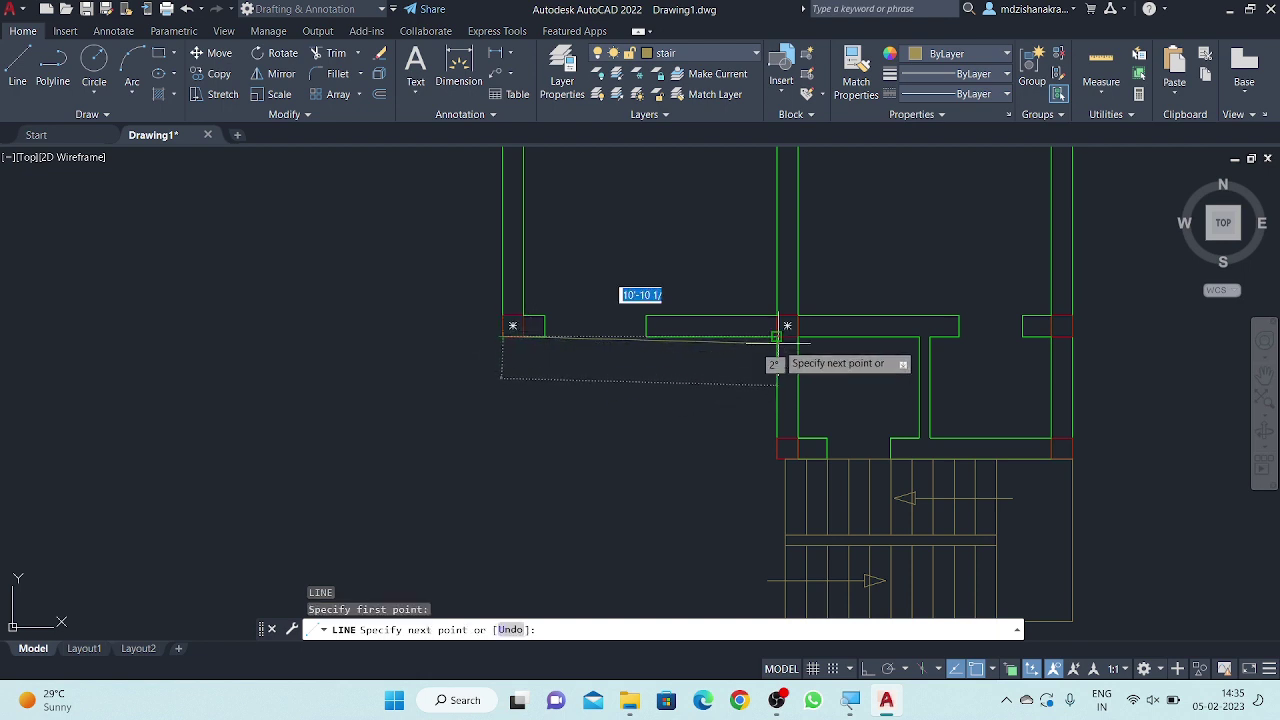
pyautogui.click(777, 336)
pyautogui.press('Return')
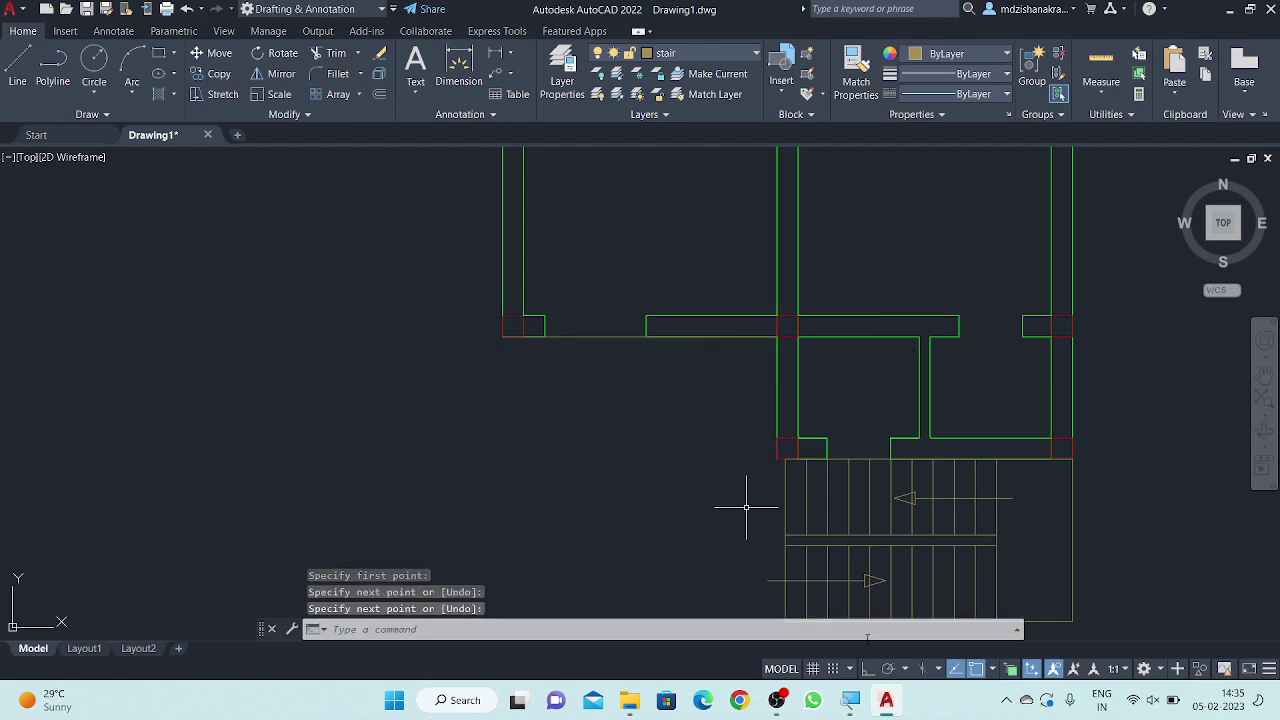
# - Turn Ortho on and offset the line twice, 10 apart, below it
pyautogui.click(867, 671)
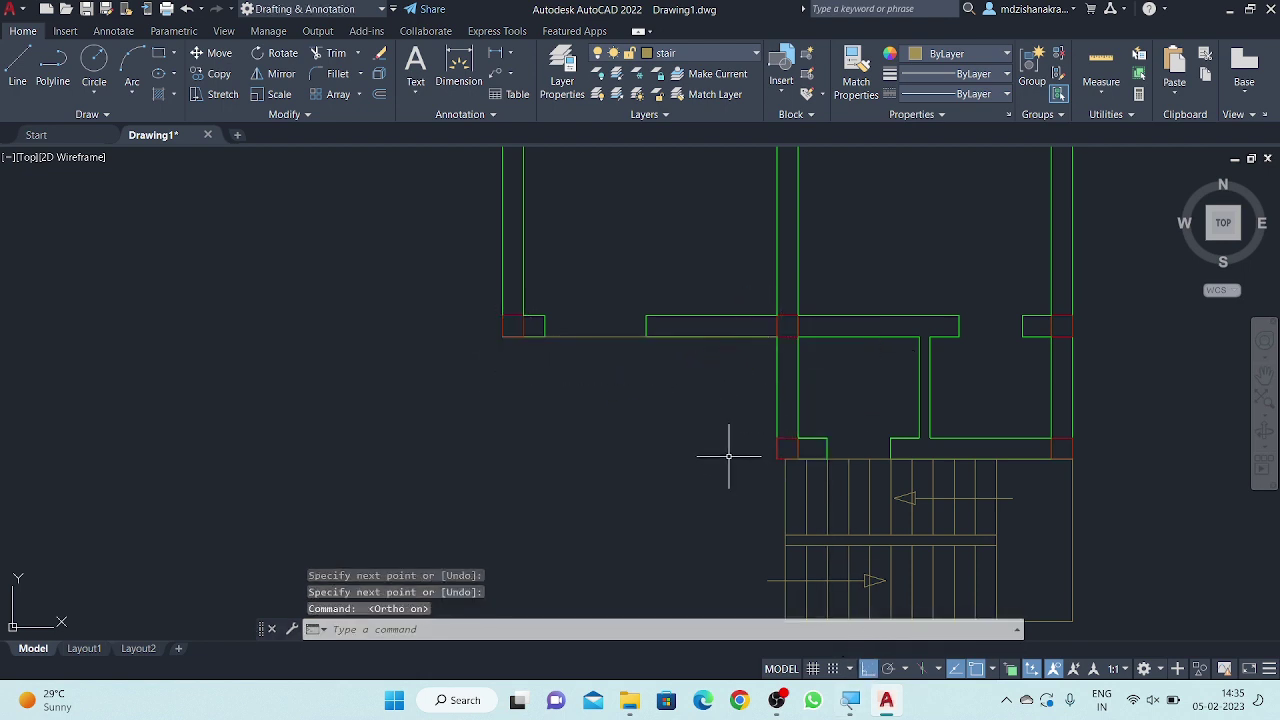
pyautogui.write('o')
pyautogui.press('Return')
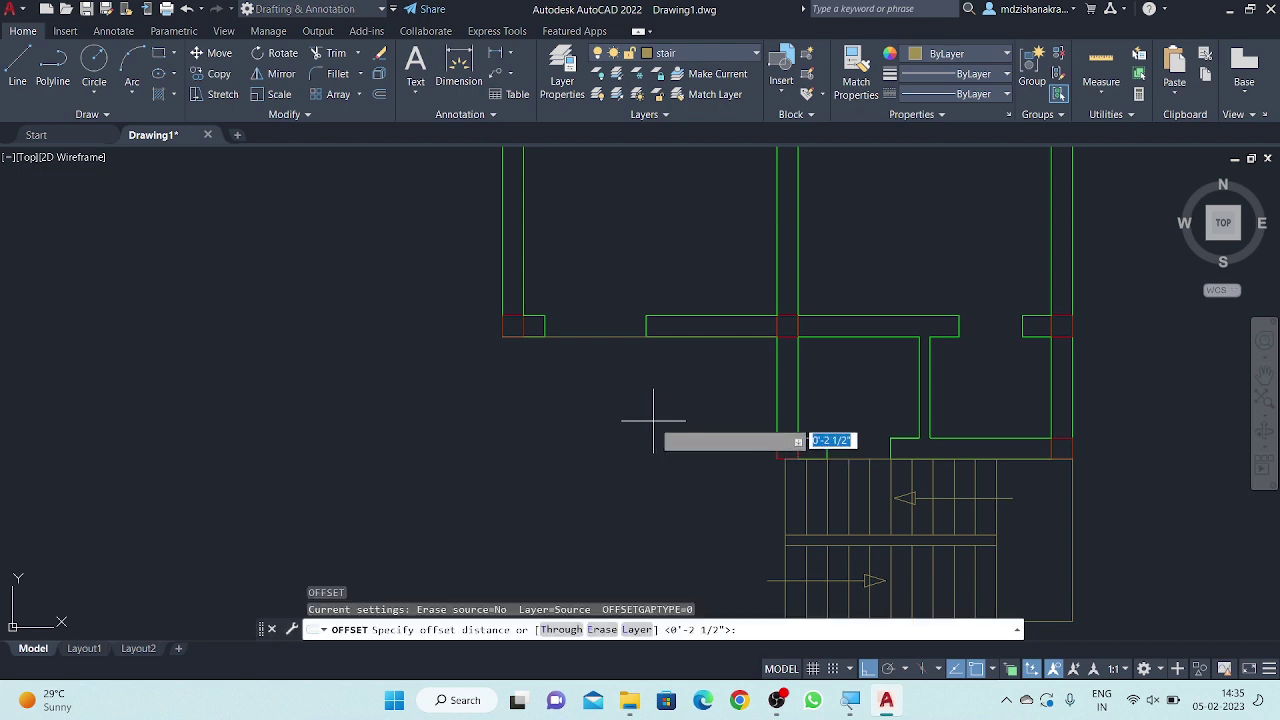
pyautogui.press('Return')
pyautogui.click(576, 339)
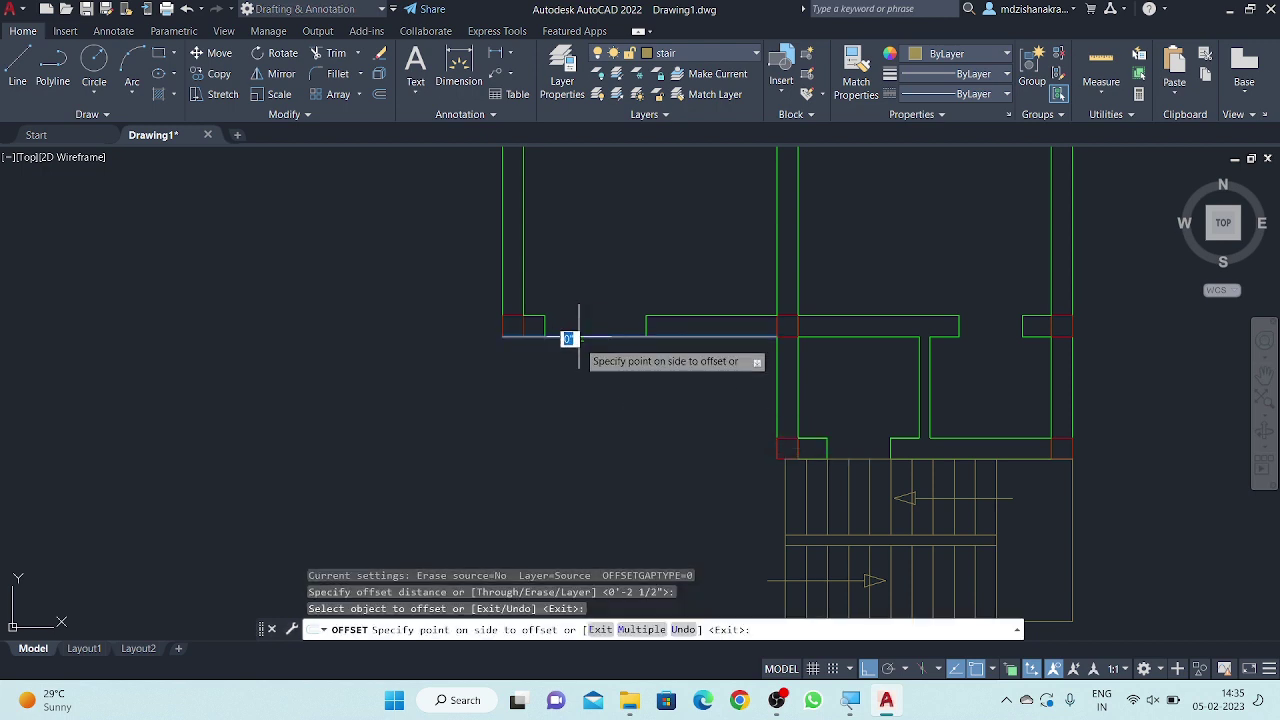
pyautogui.write('10')
pyautogui.press('Return')
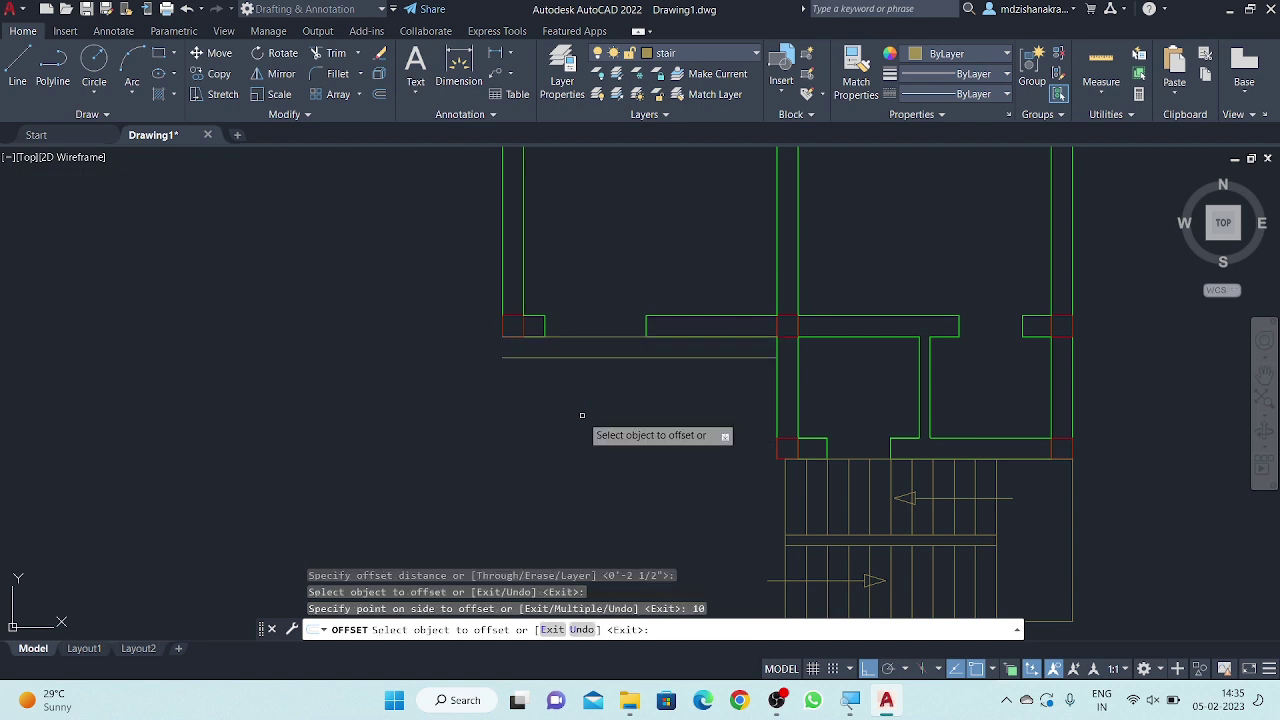
pyautogui.click(595, 357)
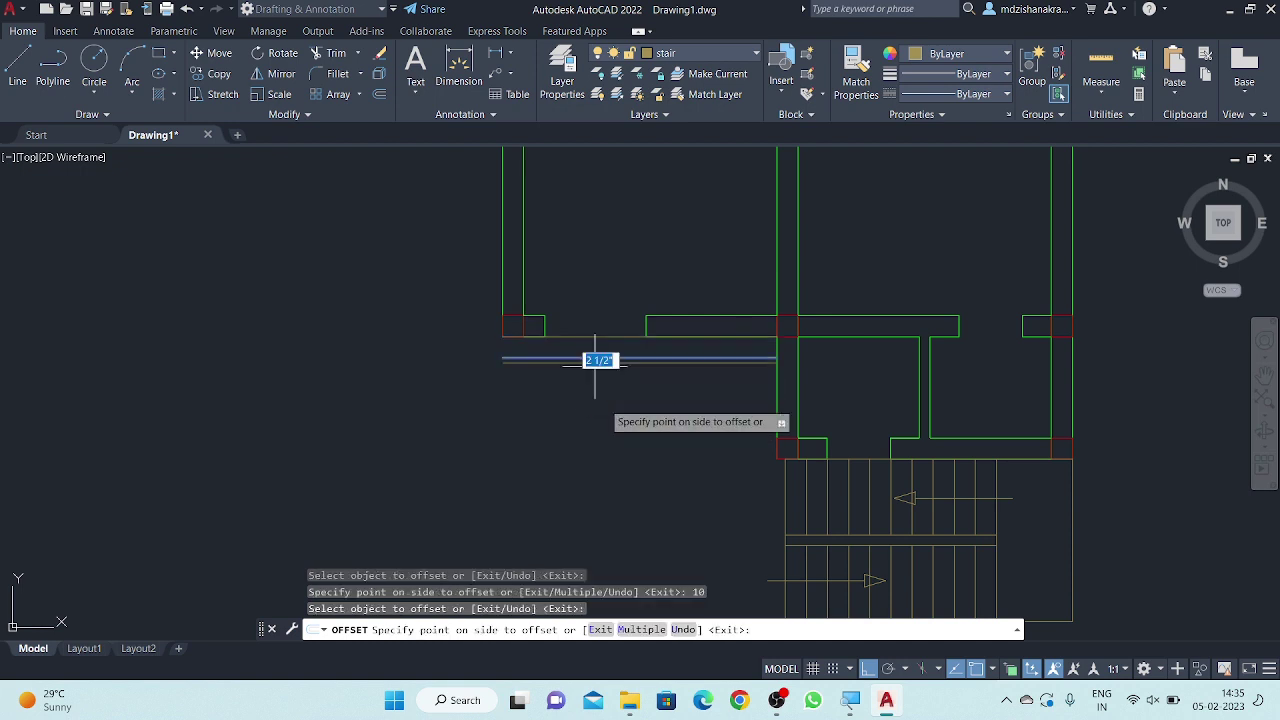
pyautogui.click(613, 437)
pyautogui.press('Escape')
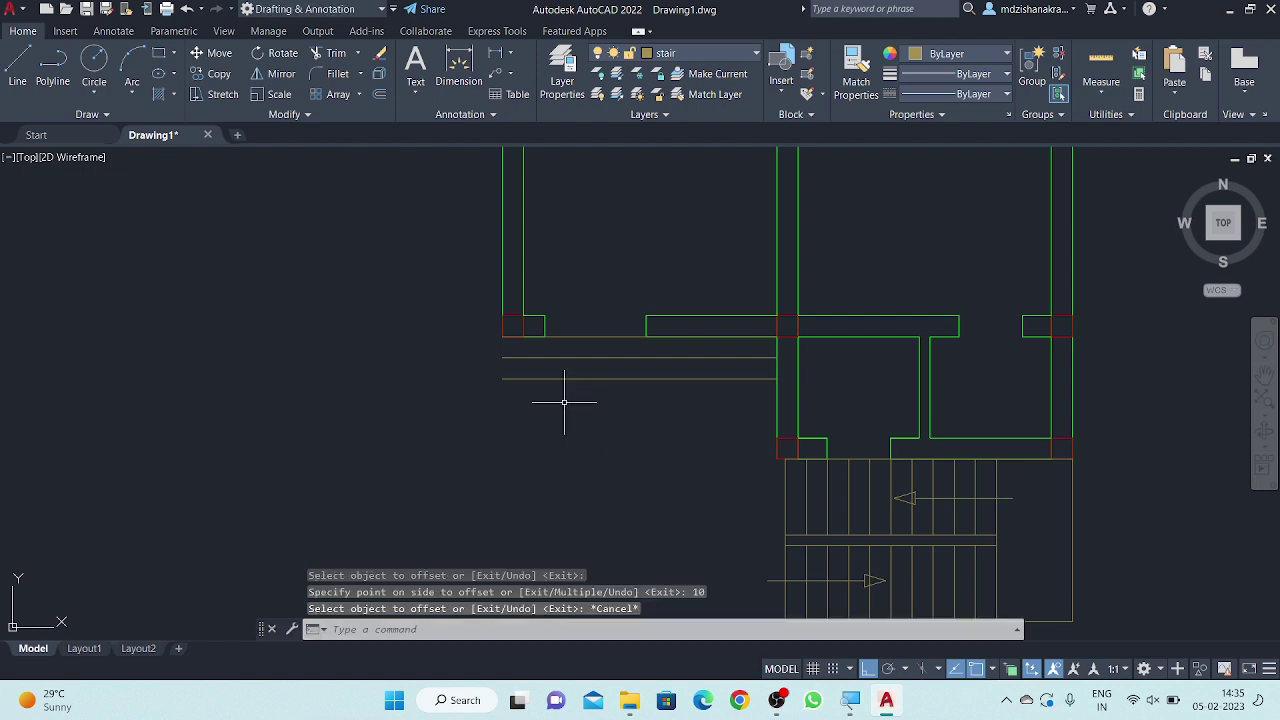
# - Close the ledge's left end with a vertical line down to the lowest ledge line
pyautogui.press('l')
pyautogui.press('Return')
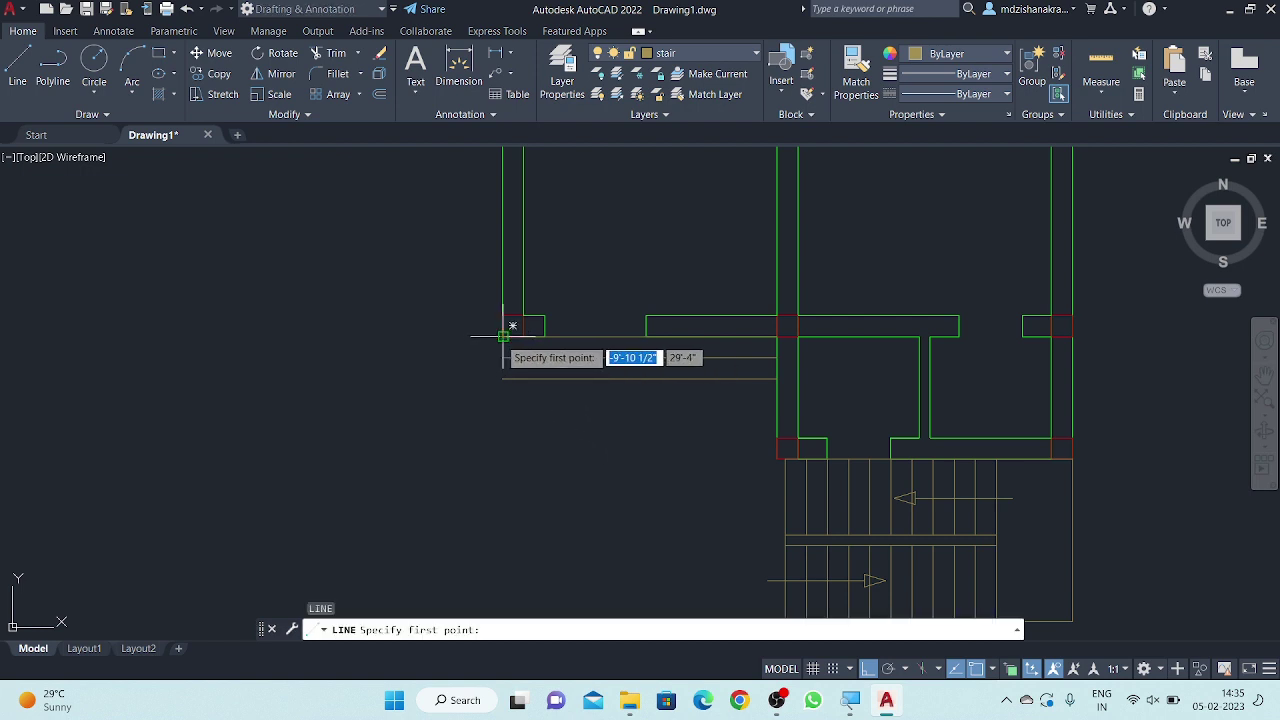
pyautogui.click(506, 326)
pyautogui.click(504, 378)
pyautogui.press('Return')
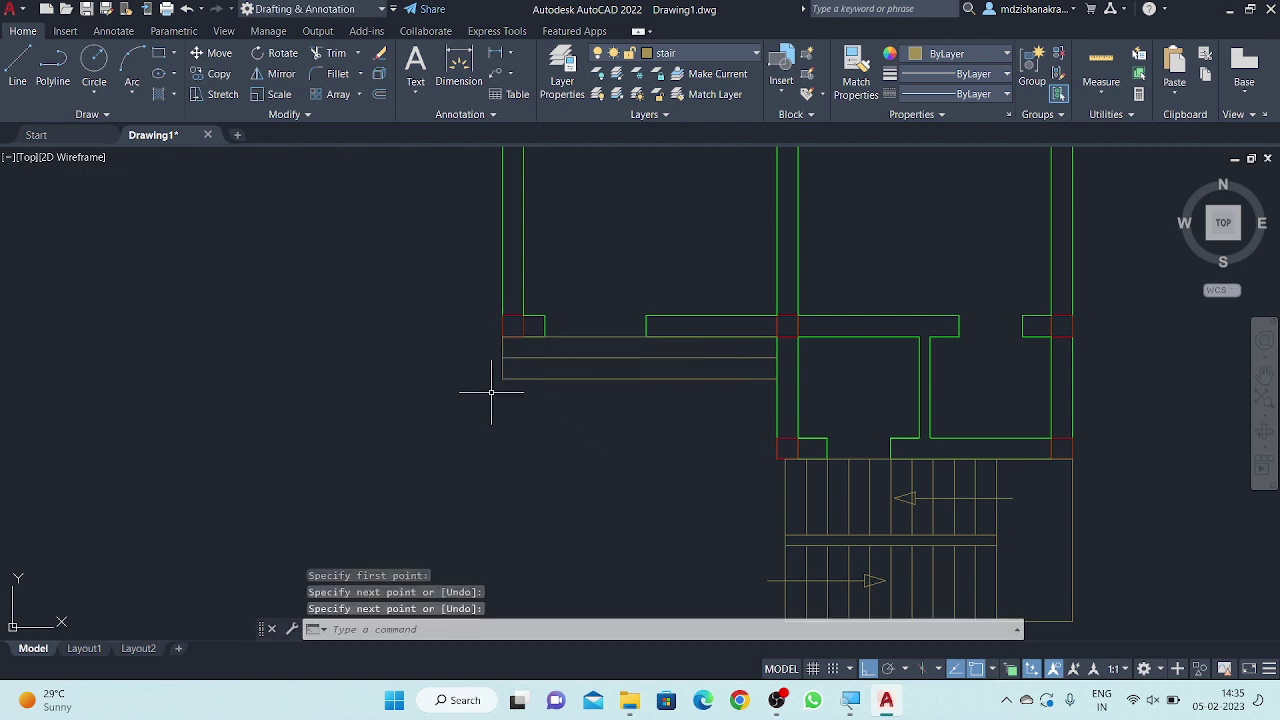
pyautogui.scroll(-2, 494, 400)
pyautogui.moveTo(541, 447)
pyautogui.mouseDown(button='middle')
pyautogui.moveTo(537, 435)
pyautogui.moveTo(557, 517)
pyautogui.mouseUp(button='middle')
pyautogui.scroll(-2, 544, 450)
pyautogui.moveTo(562, 361); pyautogui.dragTo(564, 381, button='middle')
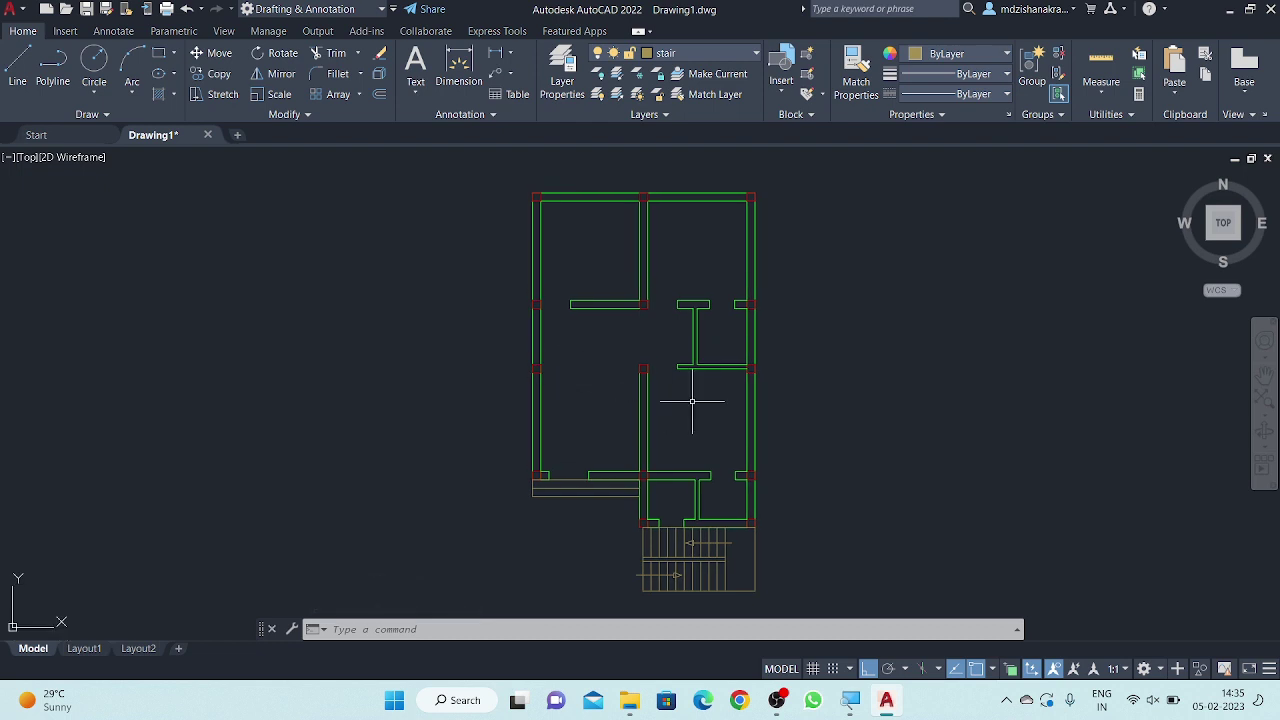
pyautogui.moveTo(730, 401); pyautogui.dragTo(703, 399, button='middle')
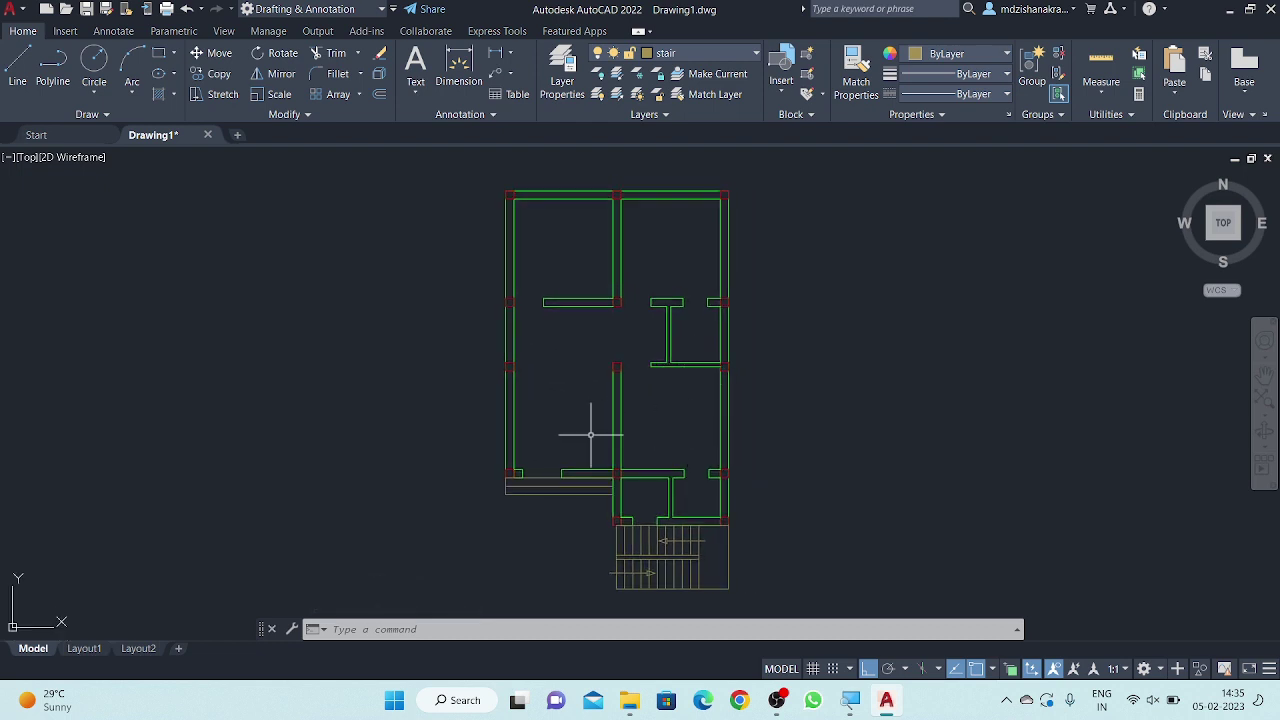
pyautogui.scroll(3, 597, 165)
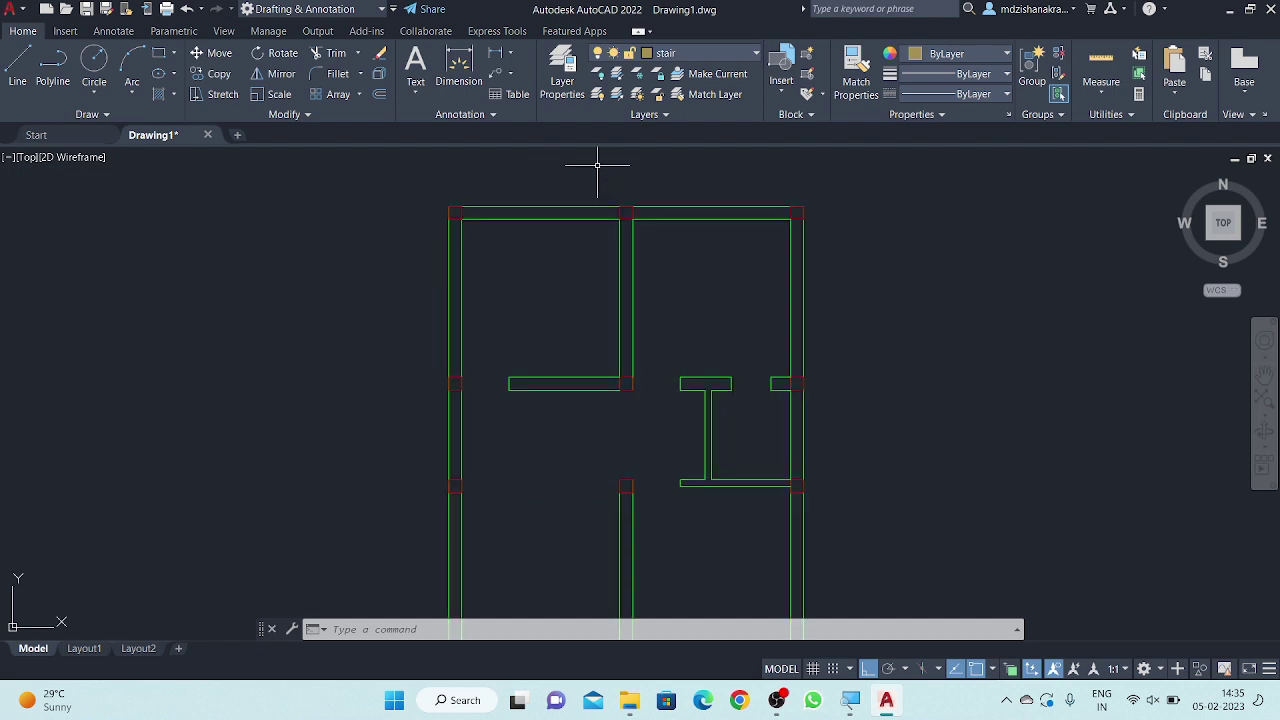
pyautogui.click(686, 206)
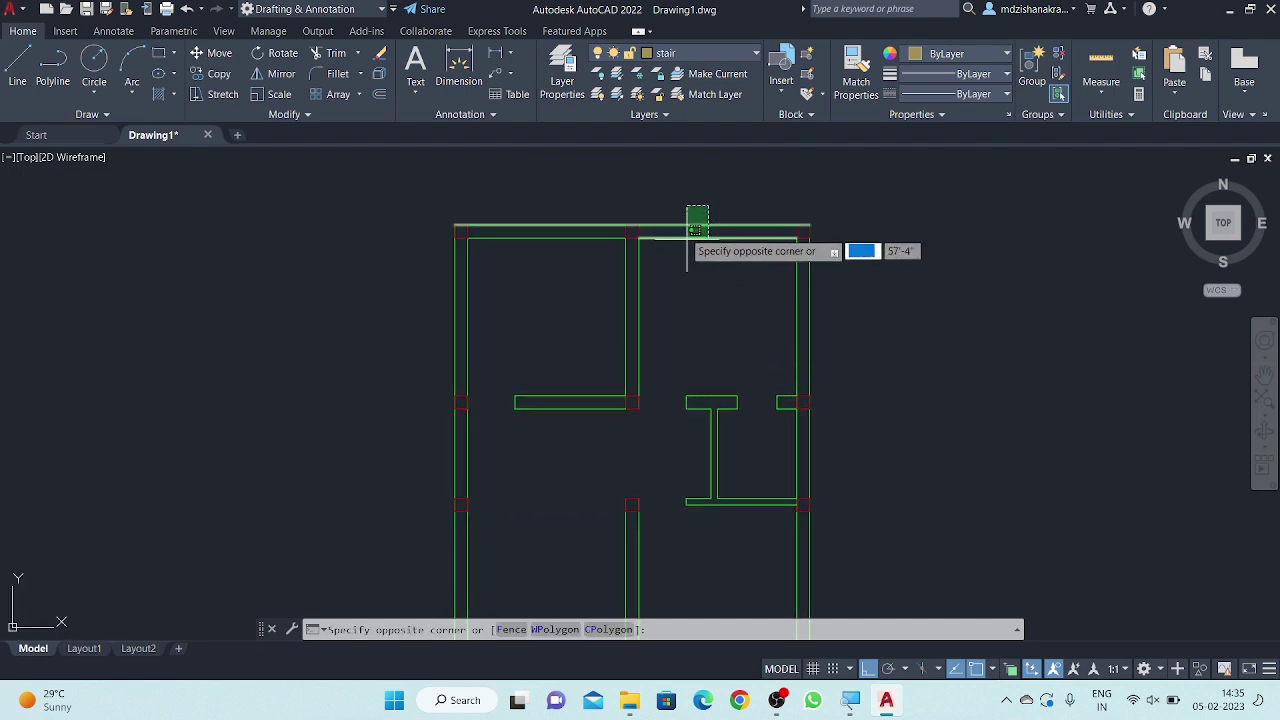
pyautogui.press('Escape')
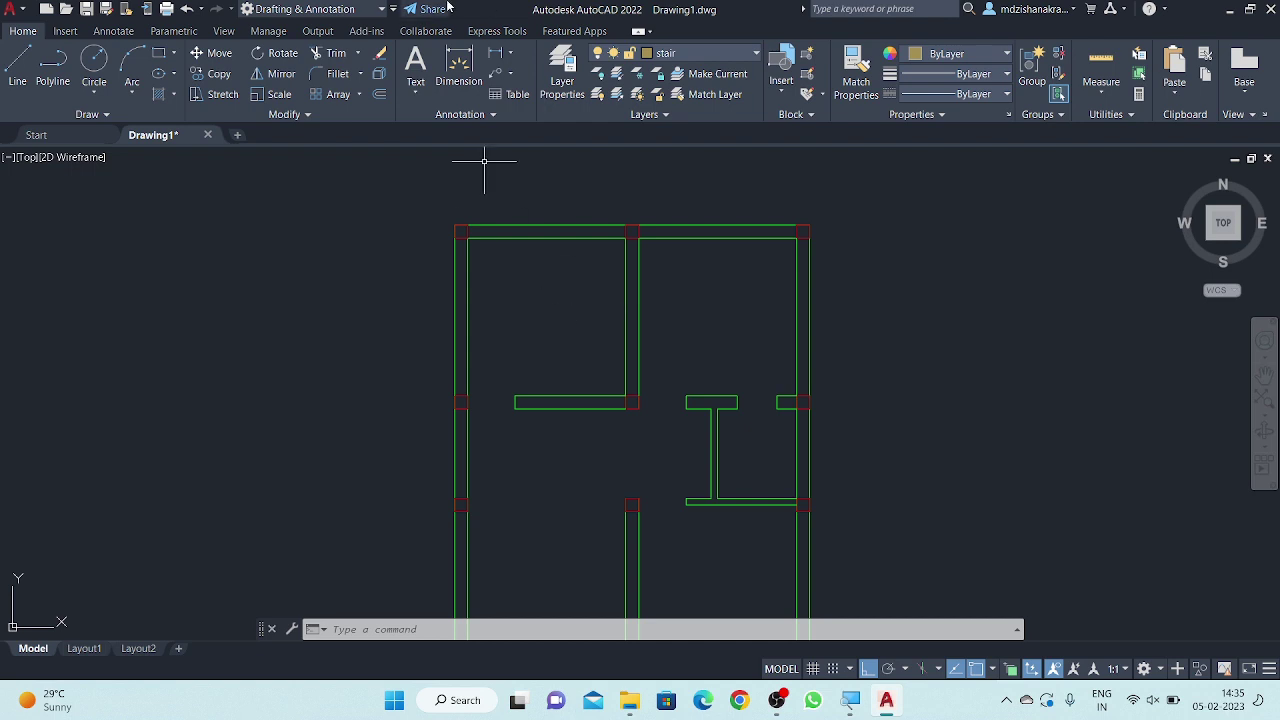
pyautogui.scroll(4, 485, 217)
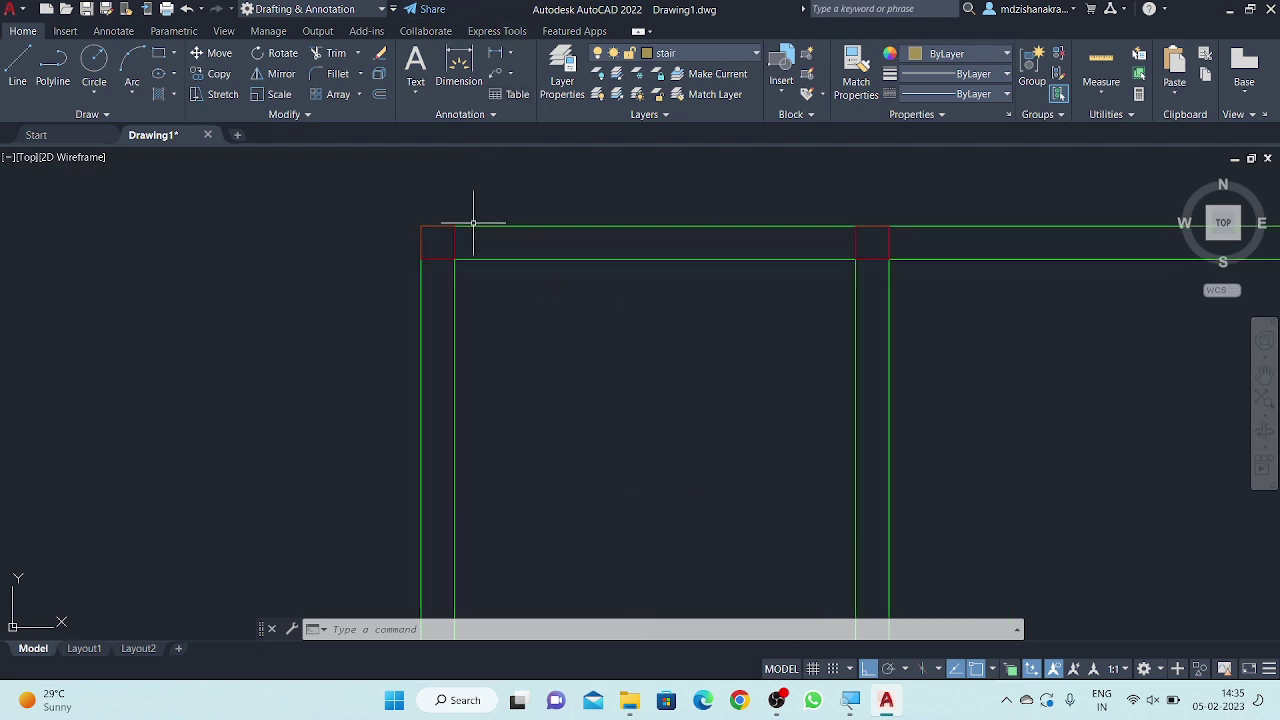
pyautogui.scroll(6, 465, 221)
pyautogui.scroll(4, 430, 220)
pyautogui.scroll(-6, 406, 220)
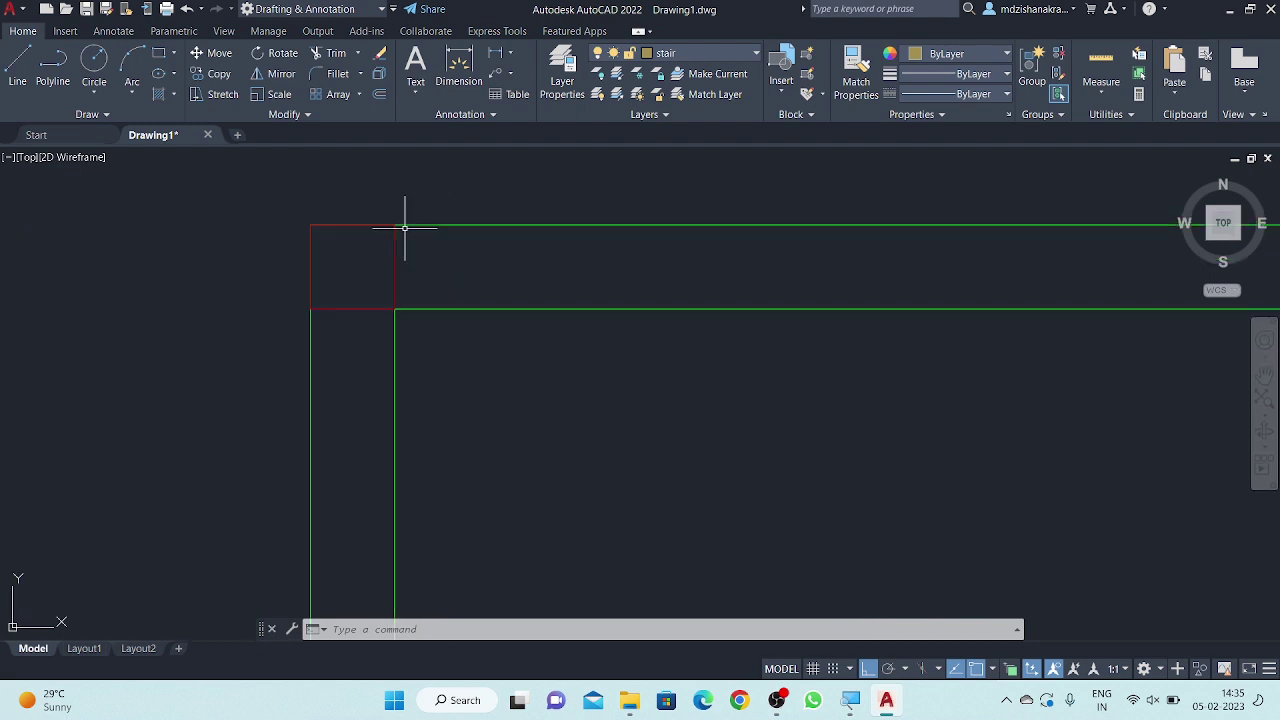
pyautogui.scroll(-2, 406, 225)
pyautogui.scroll(-3, 560, 315)
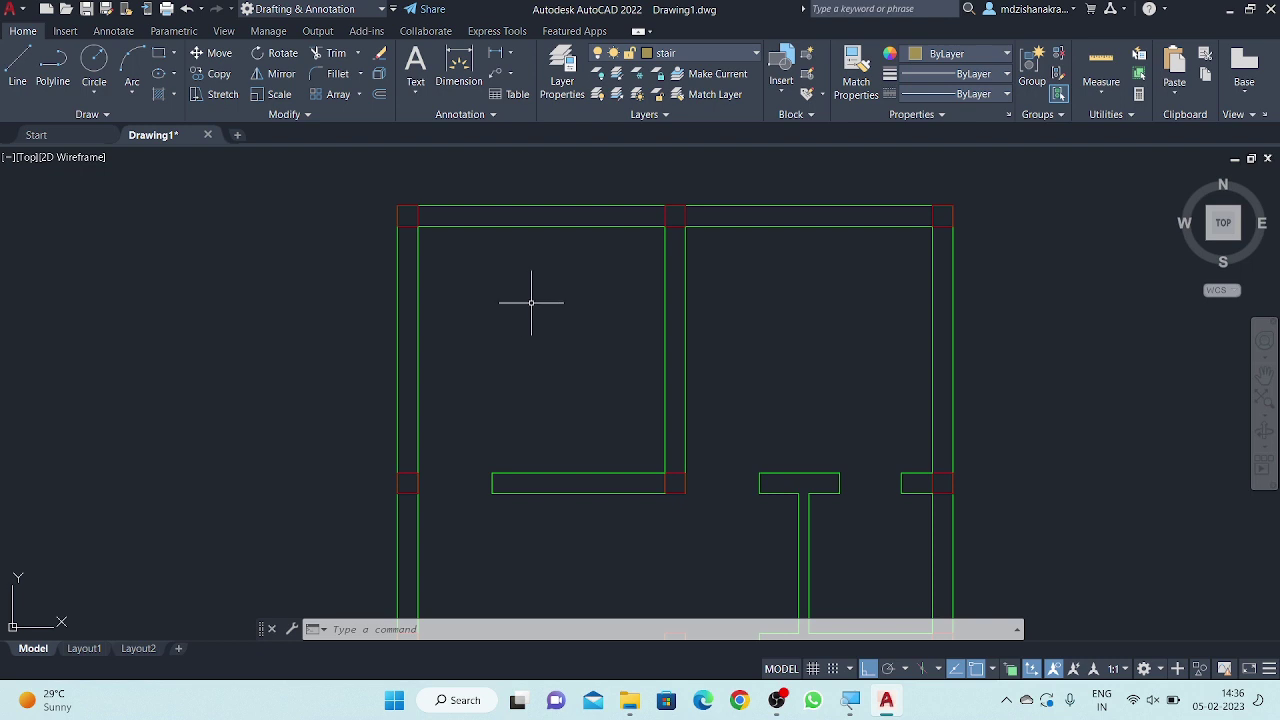
pyautogui.moveTo(714, 277); pyautogui.dragTo(580, 333, button='middle')
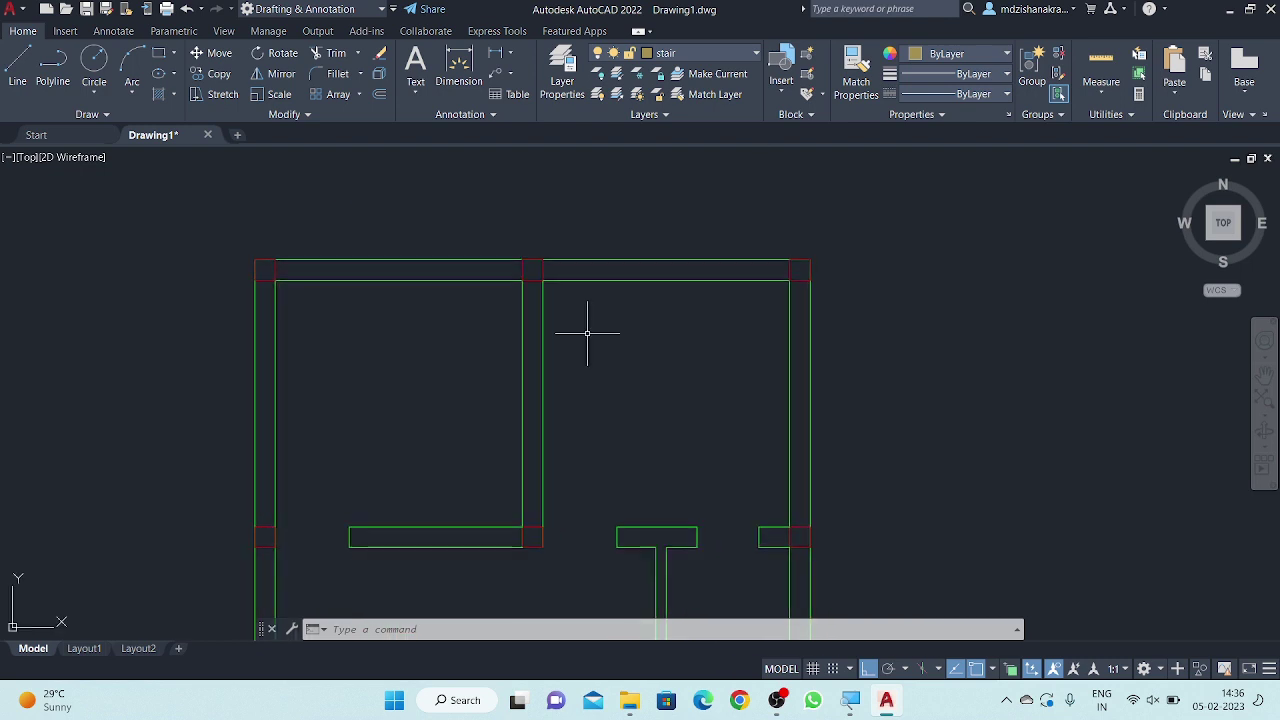
pyautogui.write('l')
pyautogui.press('Return')
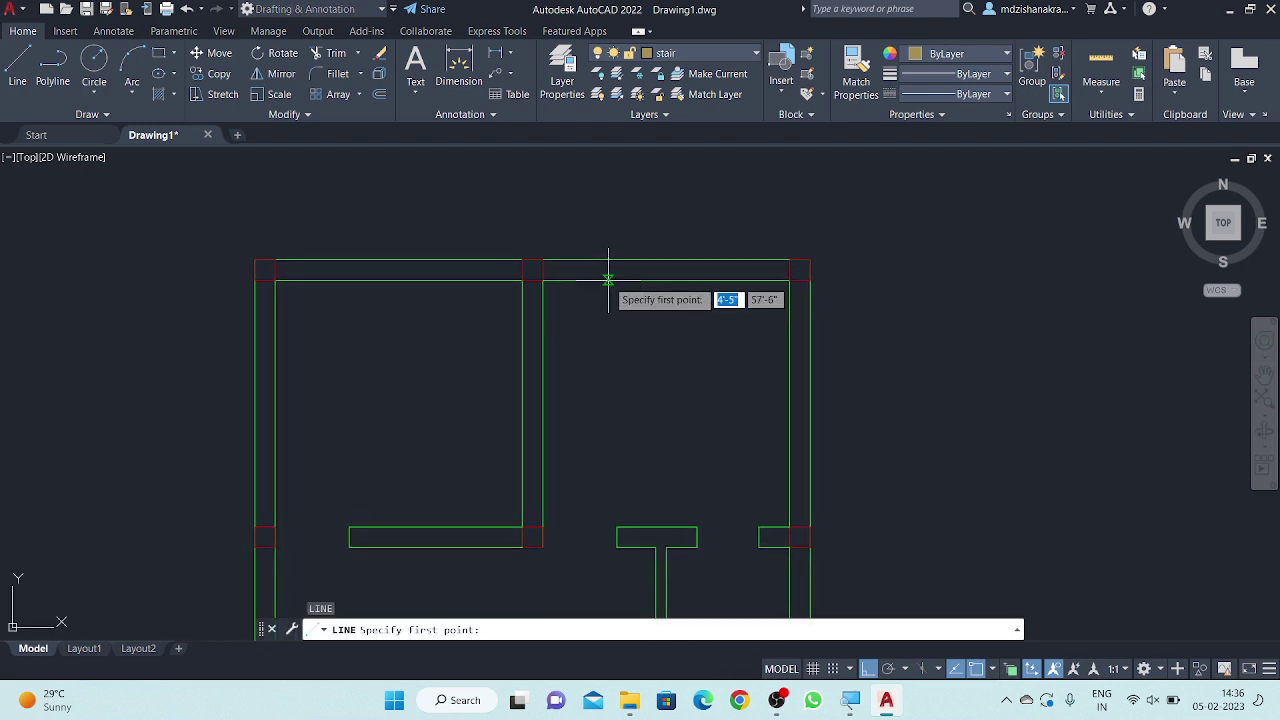
pyautogui.press('Escape')
pyautogui.press('Escape')
pyautogui.press('Escape')
pyautogui.press('Escape')
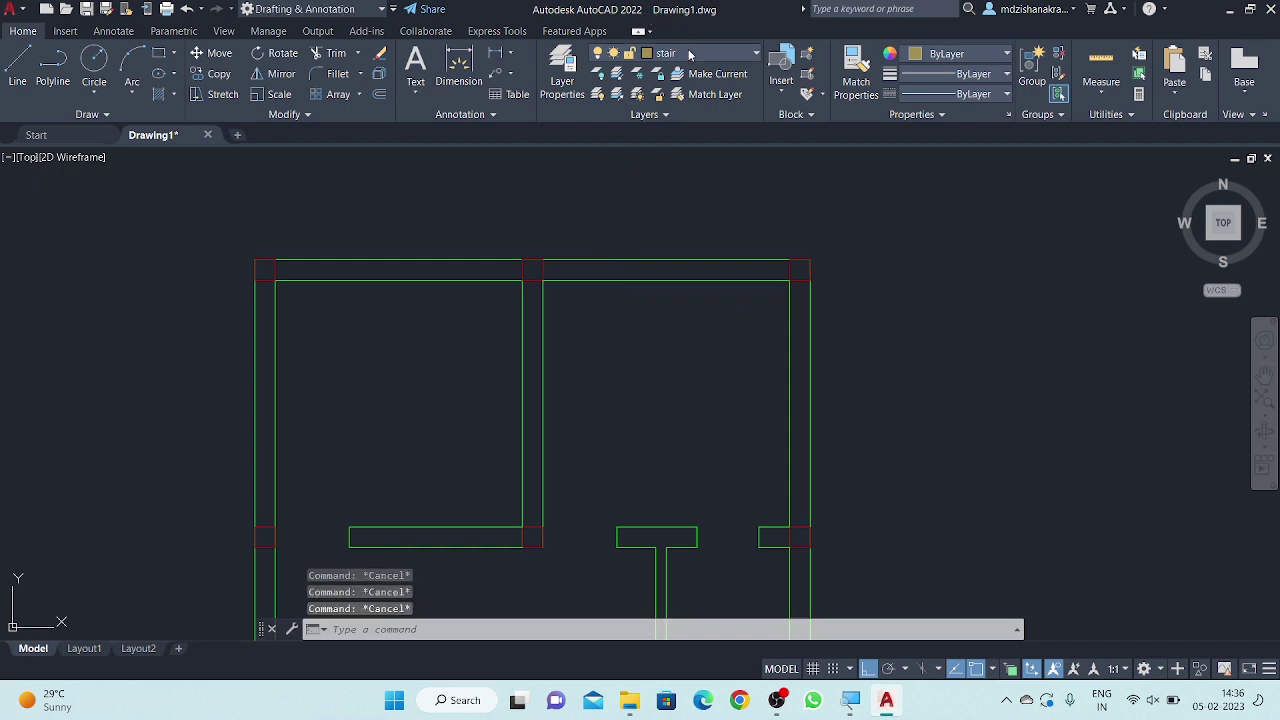
# - Make windows the current layer and draw a vertical jamb line across the top wall
pyautogui.click(689, 55)
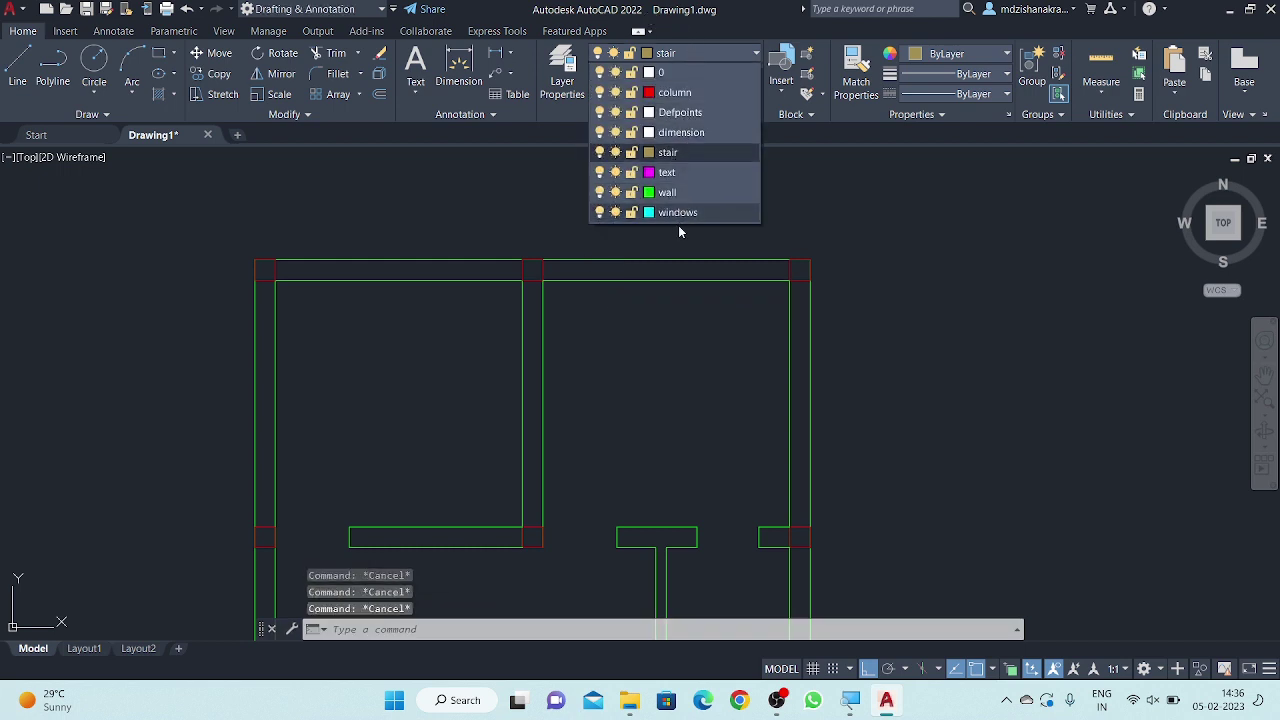
pyautogui.click(678, 212)
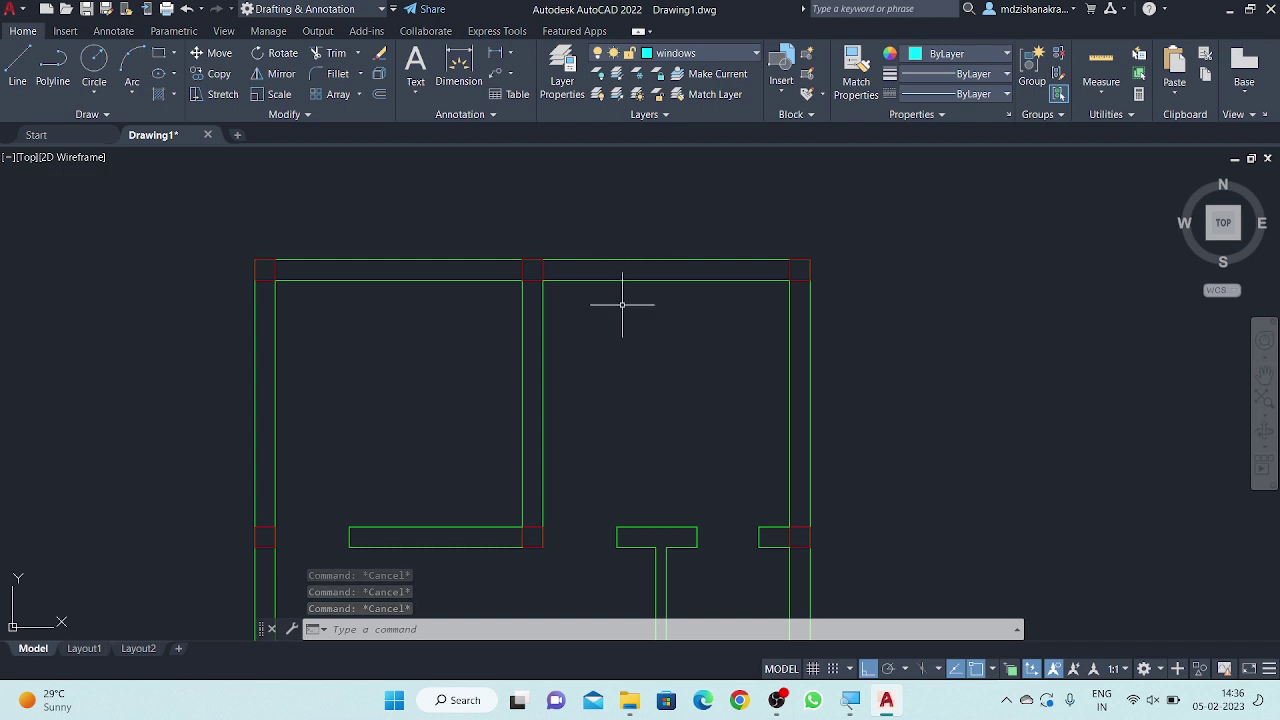
pyautogui.press('l')
pyautogui.press('Return')
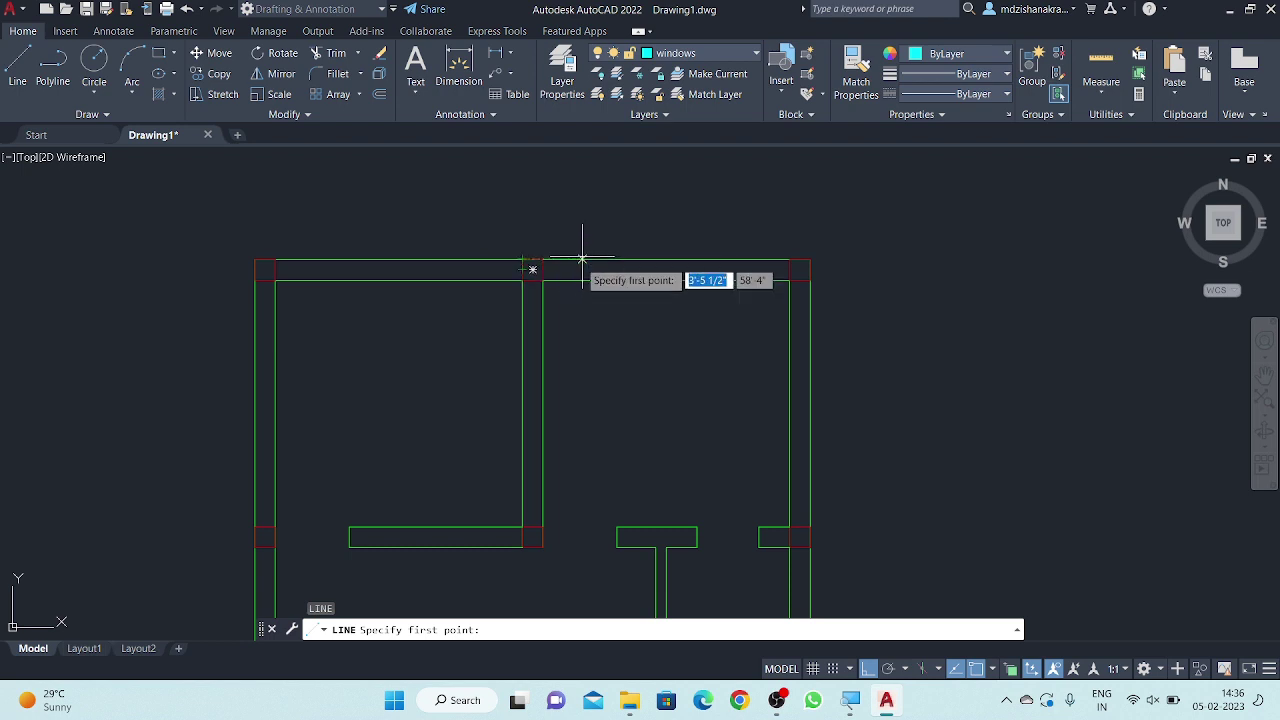
pyautogui.click(531, 267)
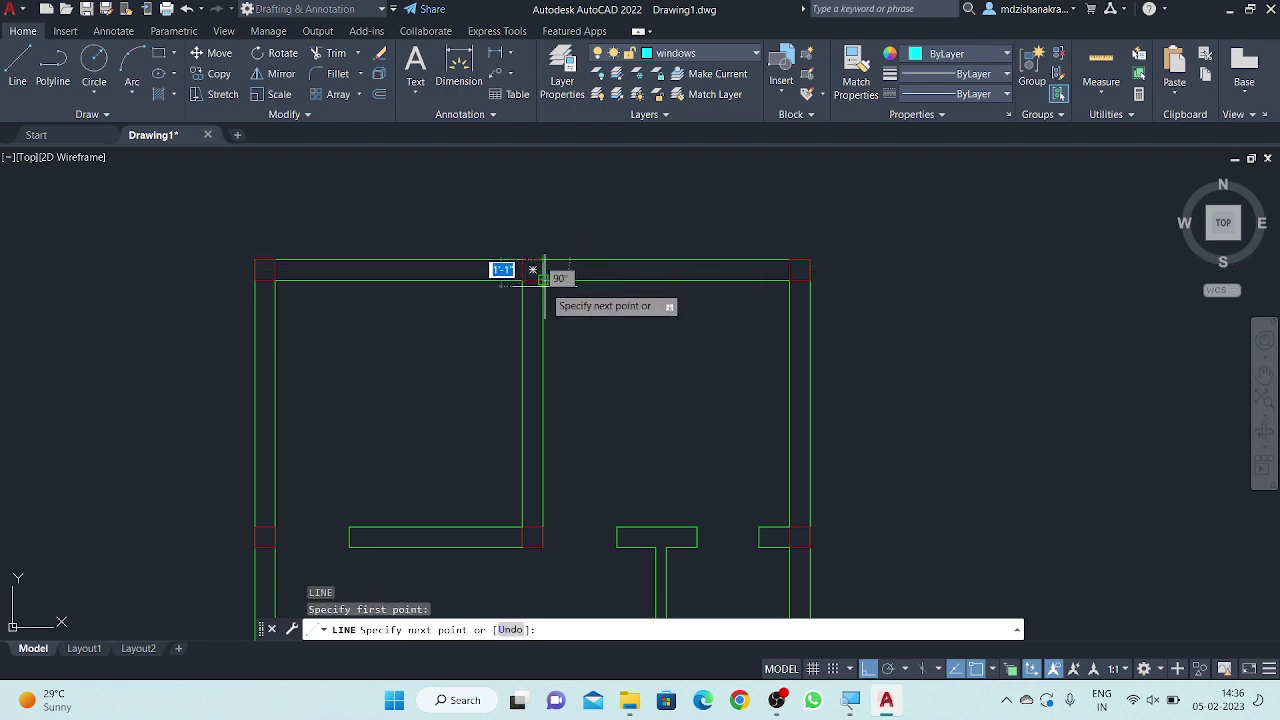
pyautogui.click(545, 278)
pyautogui.press('Return')
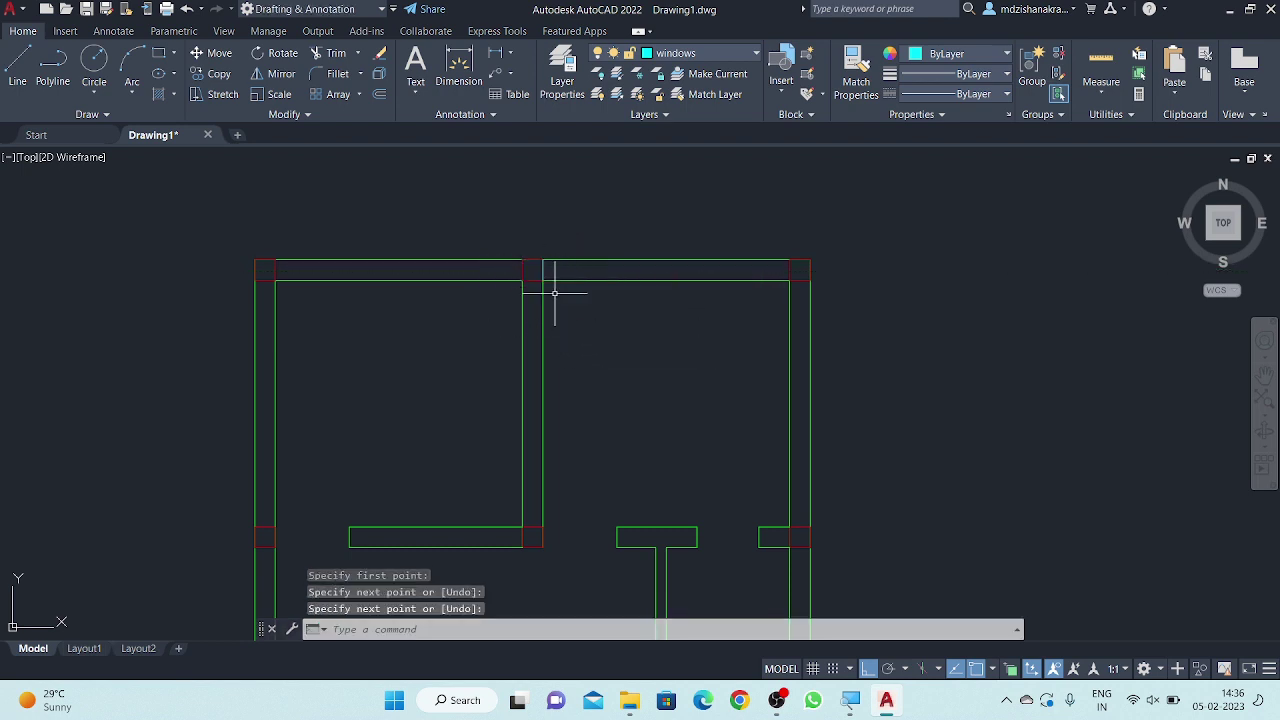
# - Move the jamb line 10 units to the right
pyautogui.scroll(5, 546, 267)
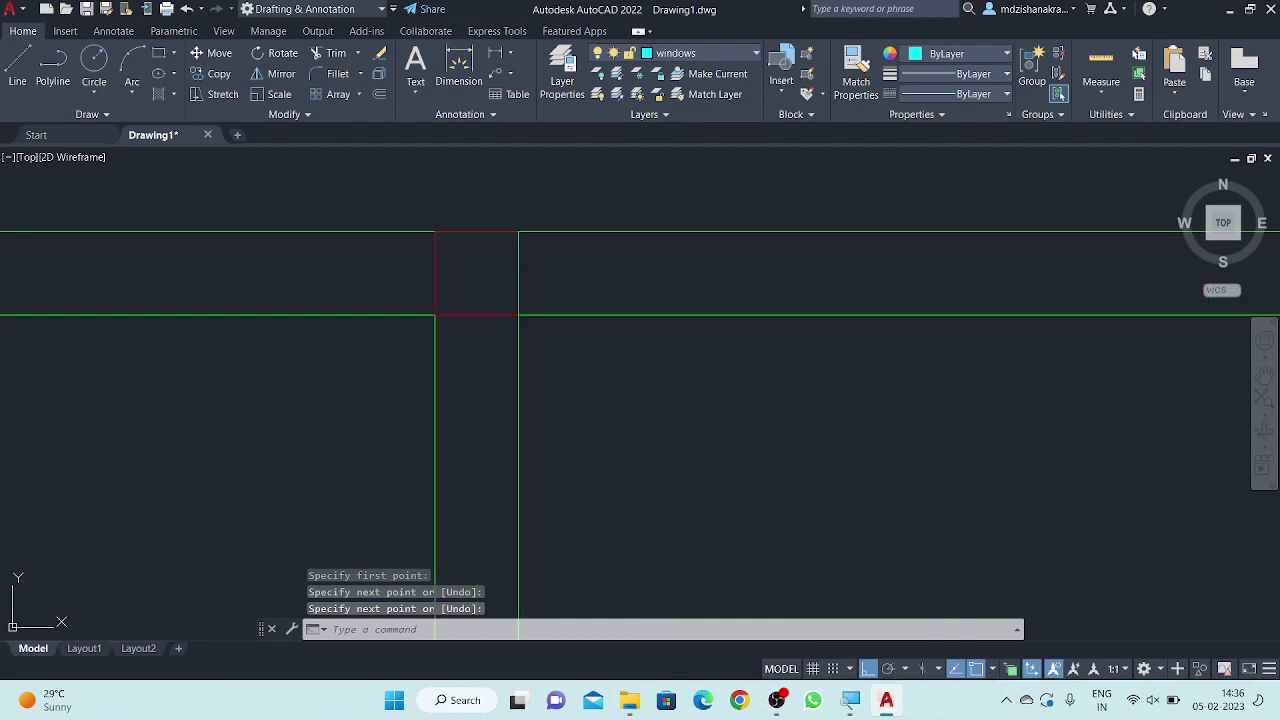
pyautogui.write('m')
pyautogui.press('Return')
pyautogui.click(519, 264)
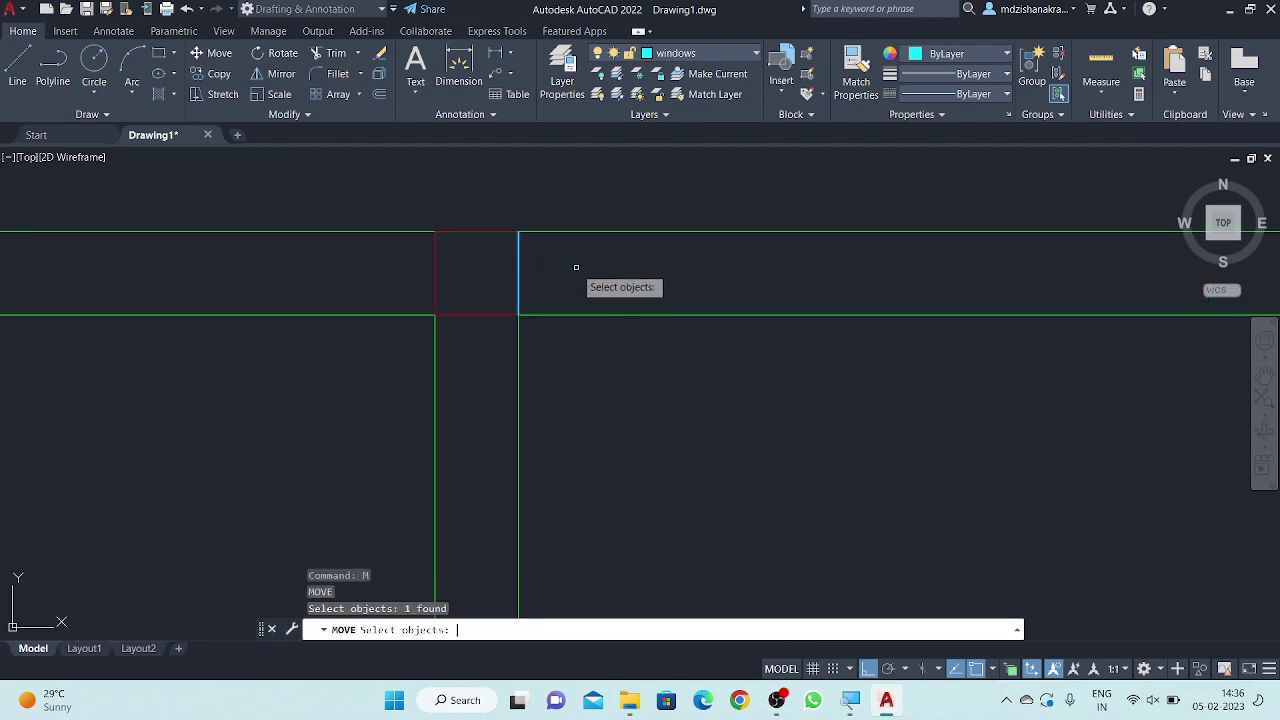
pyautogui.press('Return')
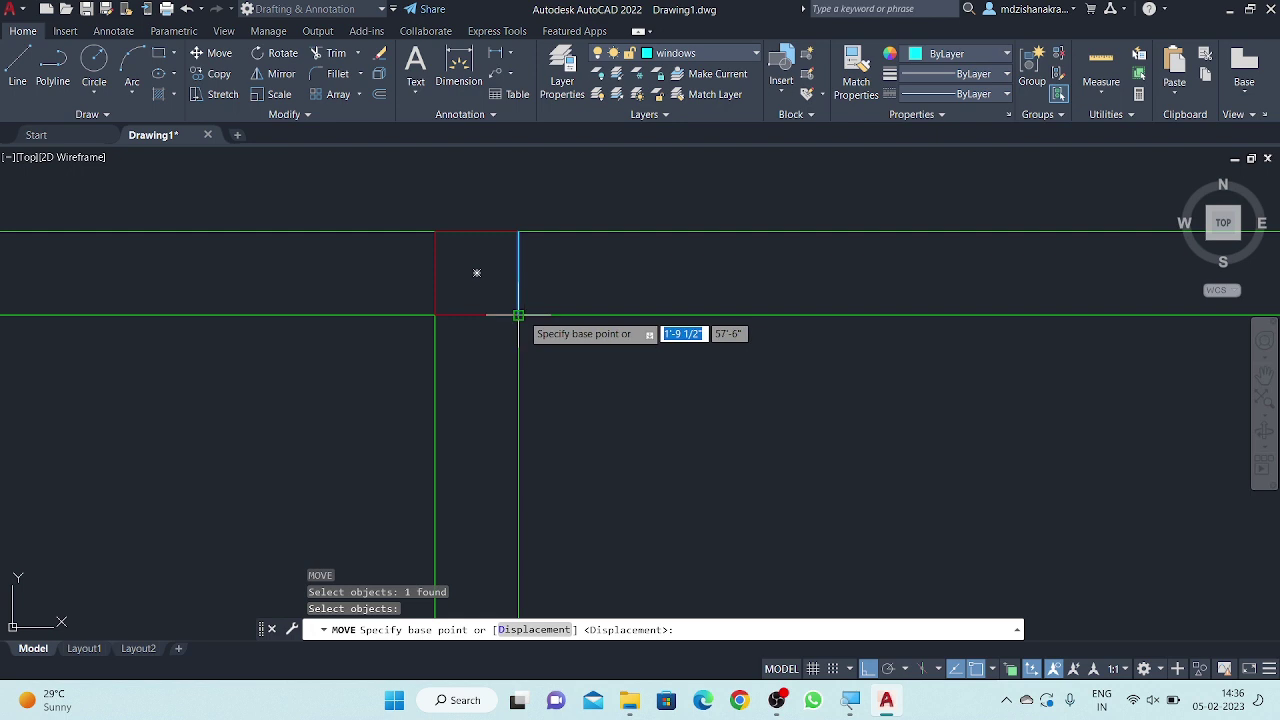
pyautogui.click(518, 315)
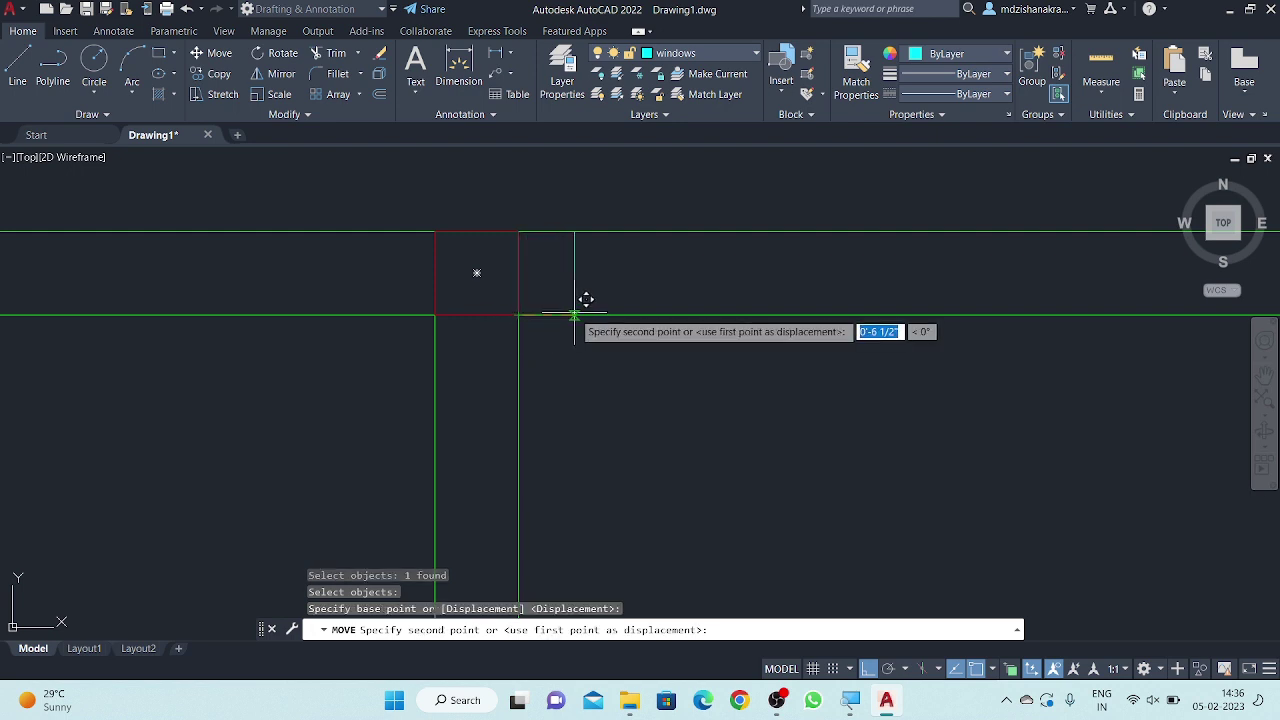
pyautogui.write('10')
pyautogui.press('Return')
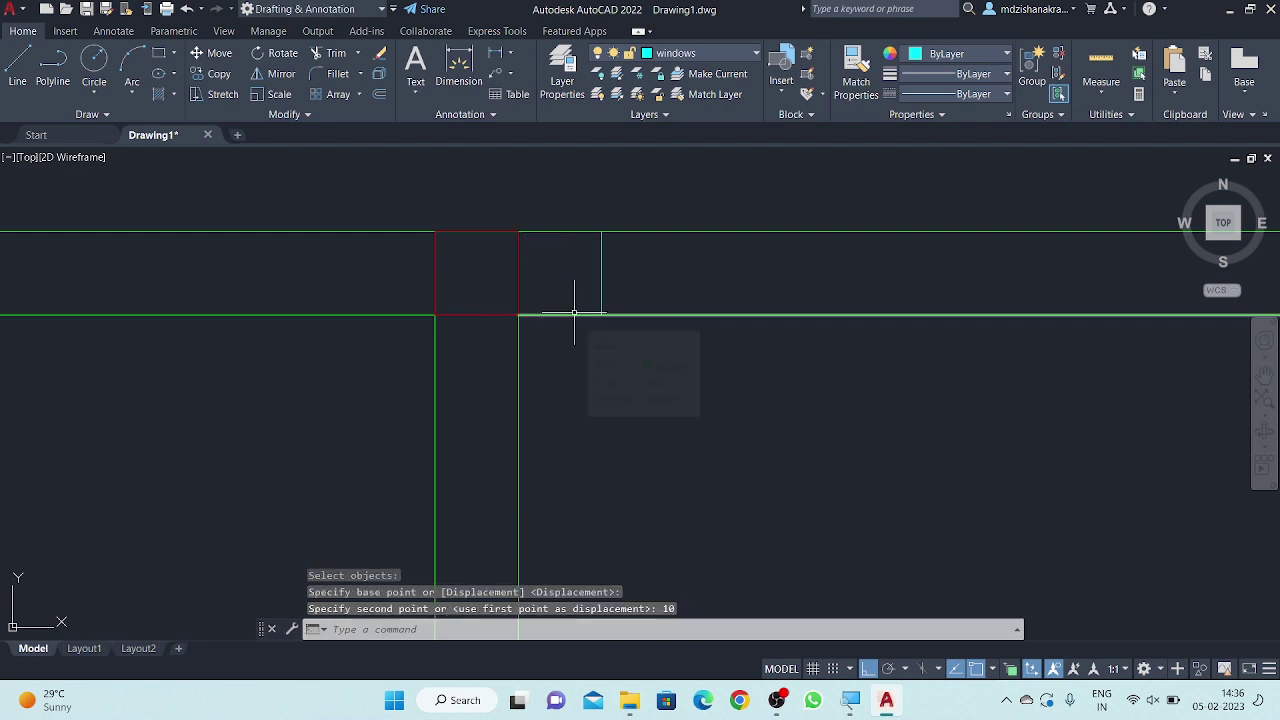
# - Recentre the view on the jamb line and select it to check it
pyautogui.scroll(-3, 706, 258)
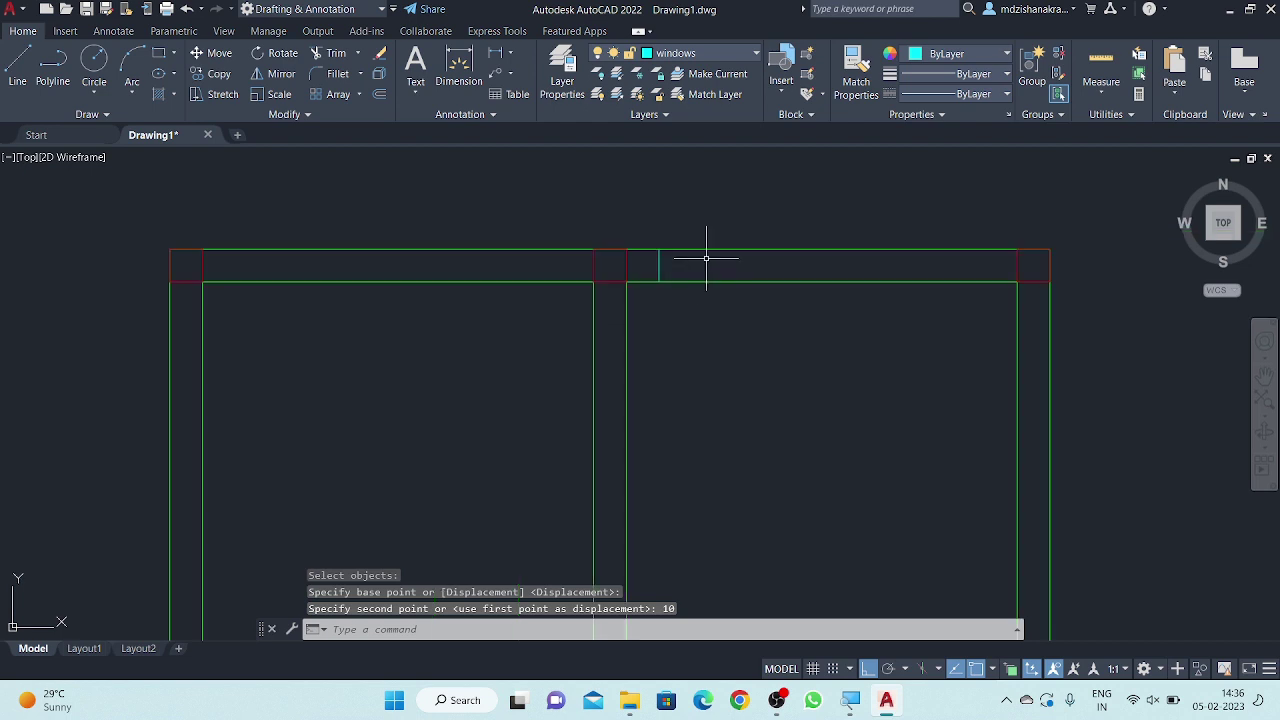
pyautogui.scroll(4, 651, 283)
pyautogui.moveTo(651, 252); pyautogui.dragTo(632, 270, button='middle')
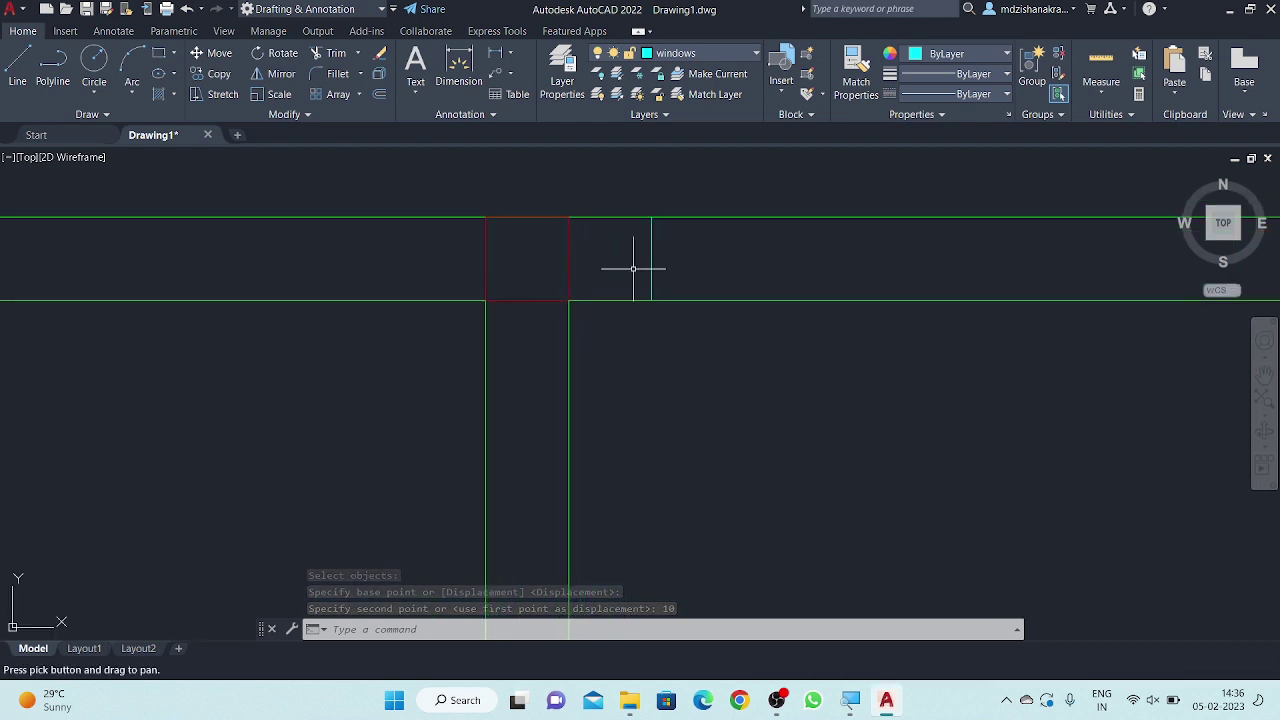
pyautogui.click(686, 257)
pyautogui.click(628, 275)
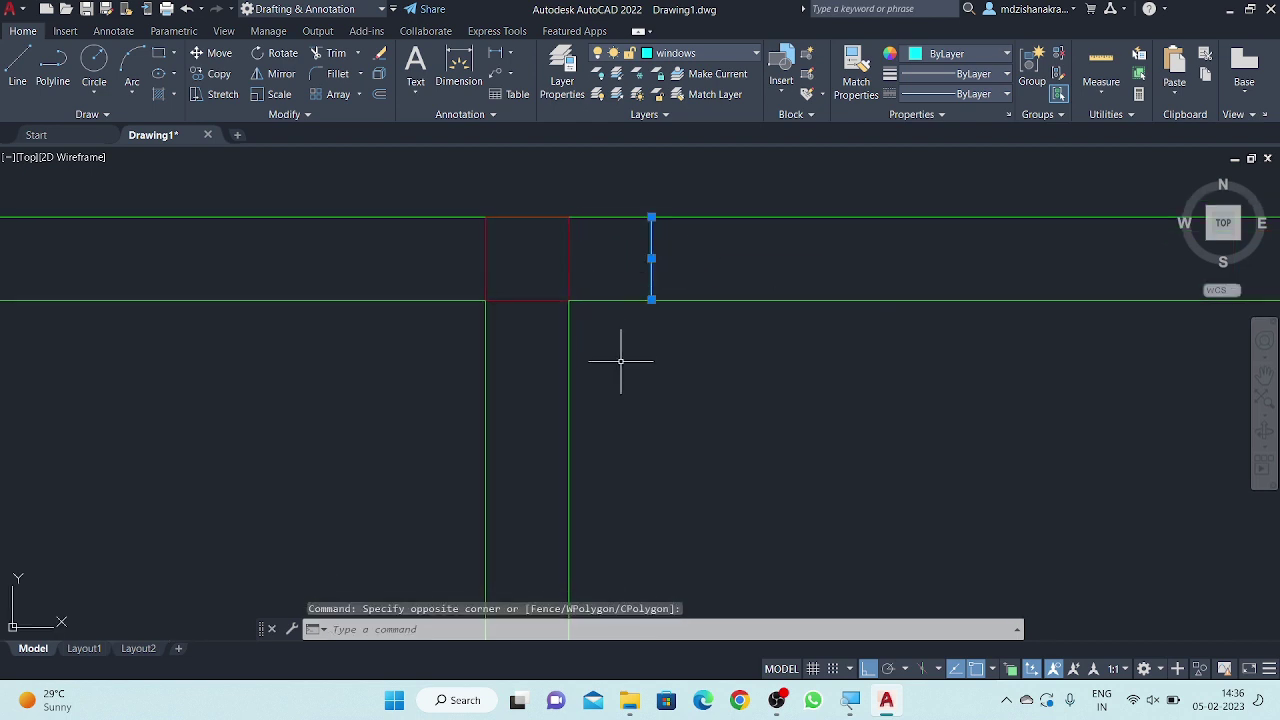
pyautogui.rightClick(643, 397)
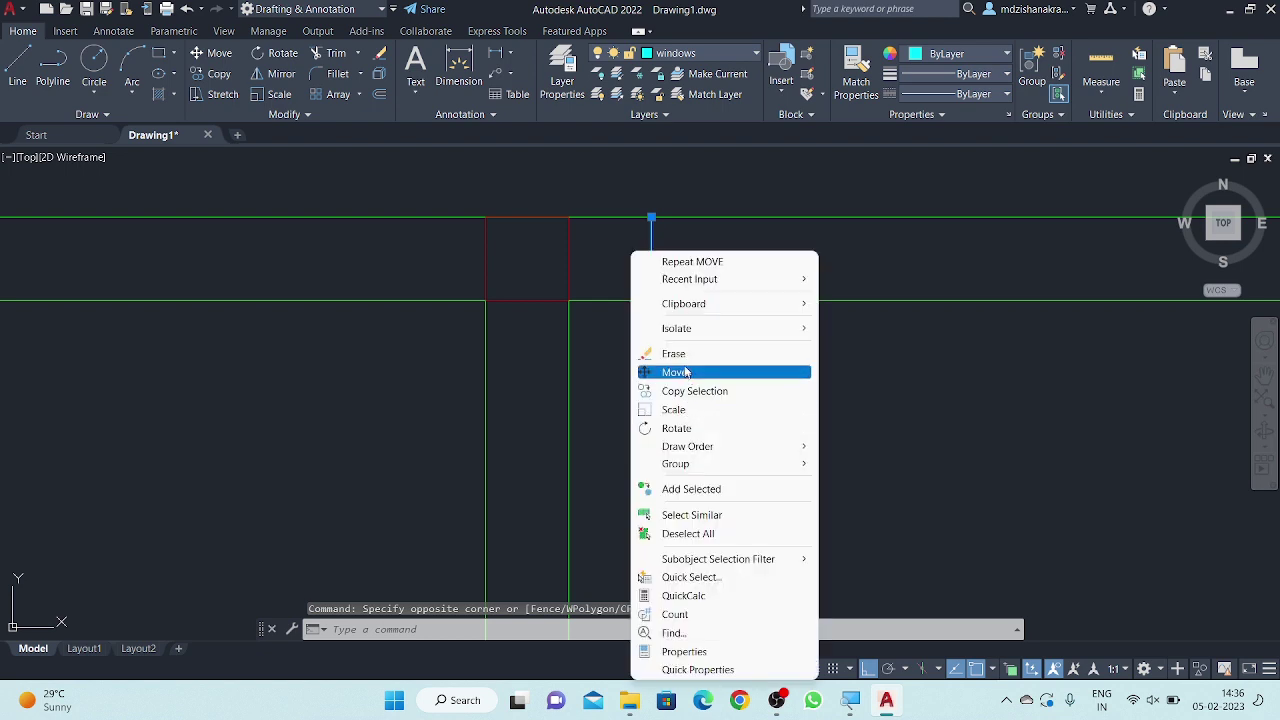
pyautogui.press('Escape')
pyautogui.press('Escape')
pyautogui.press('Escape')
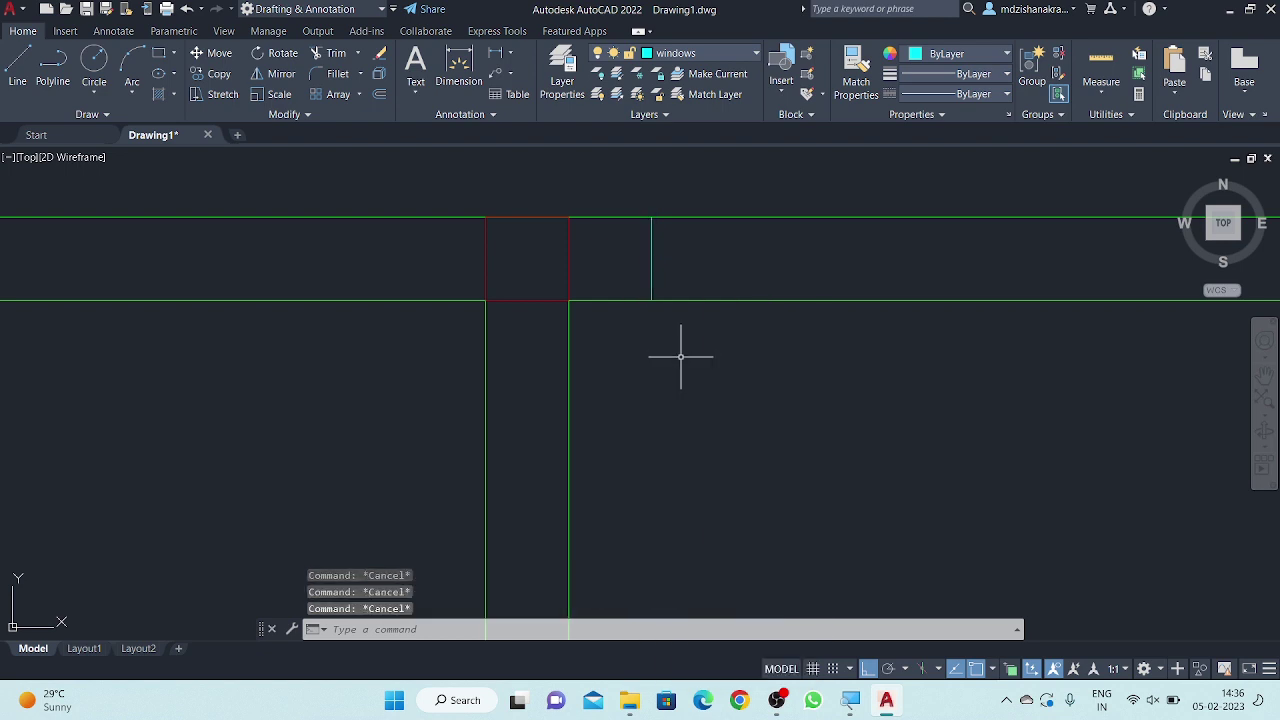
# - Offset the jamb line twice using the default distance
pyautogui.write('o')
pyautogui.press('Return')
pyautogui.press('Return')
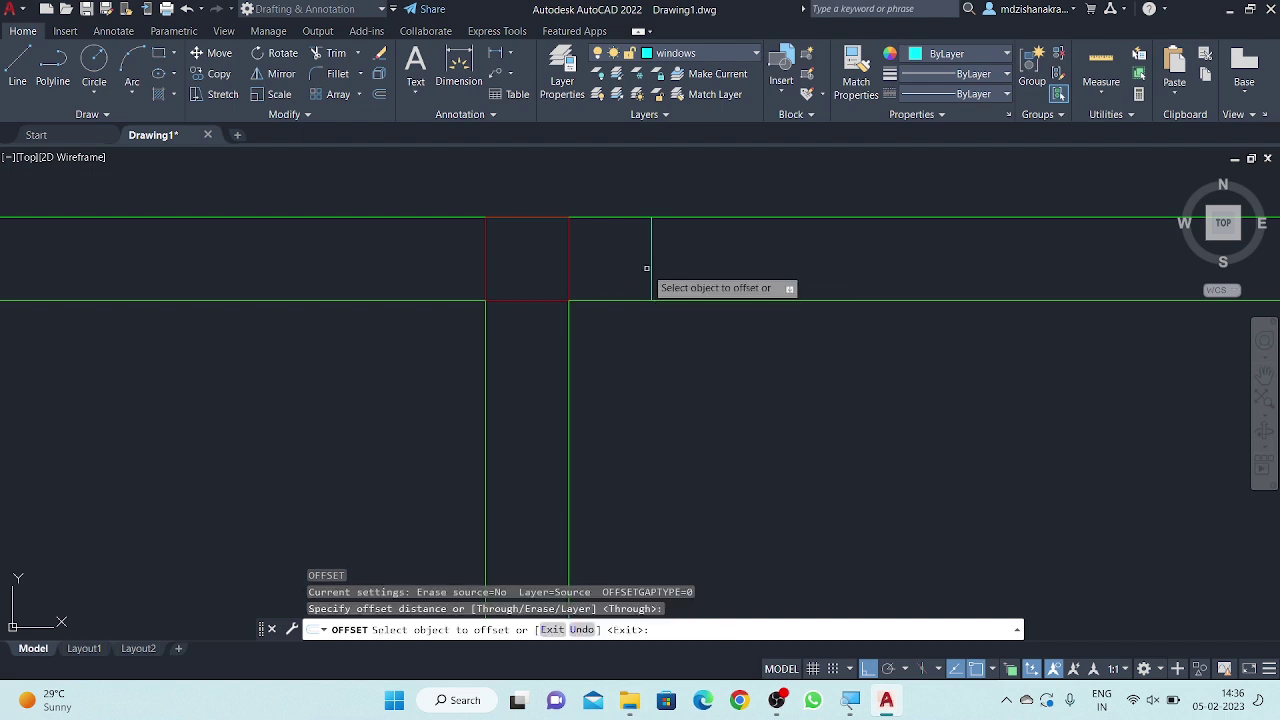
pyautogui.click(651, 266)
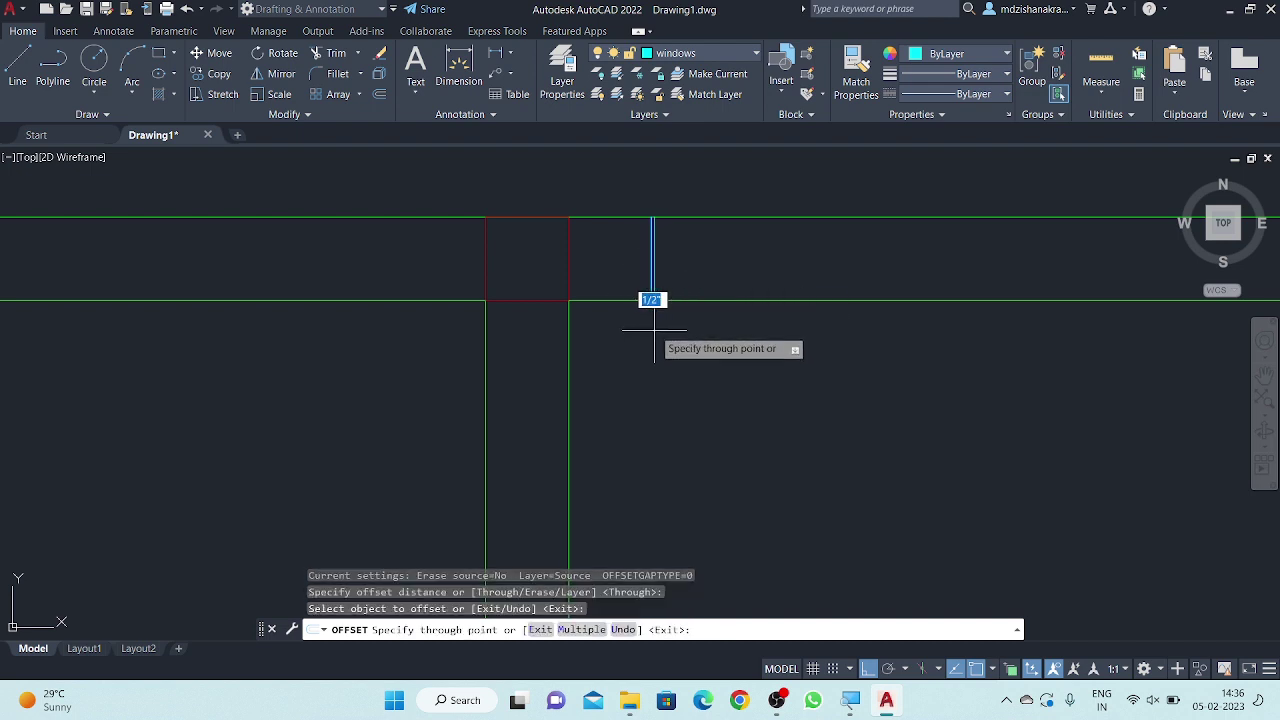
pyautogui.click(651, 299)
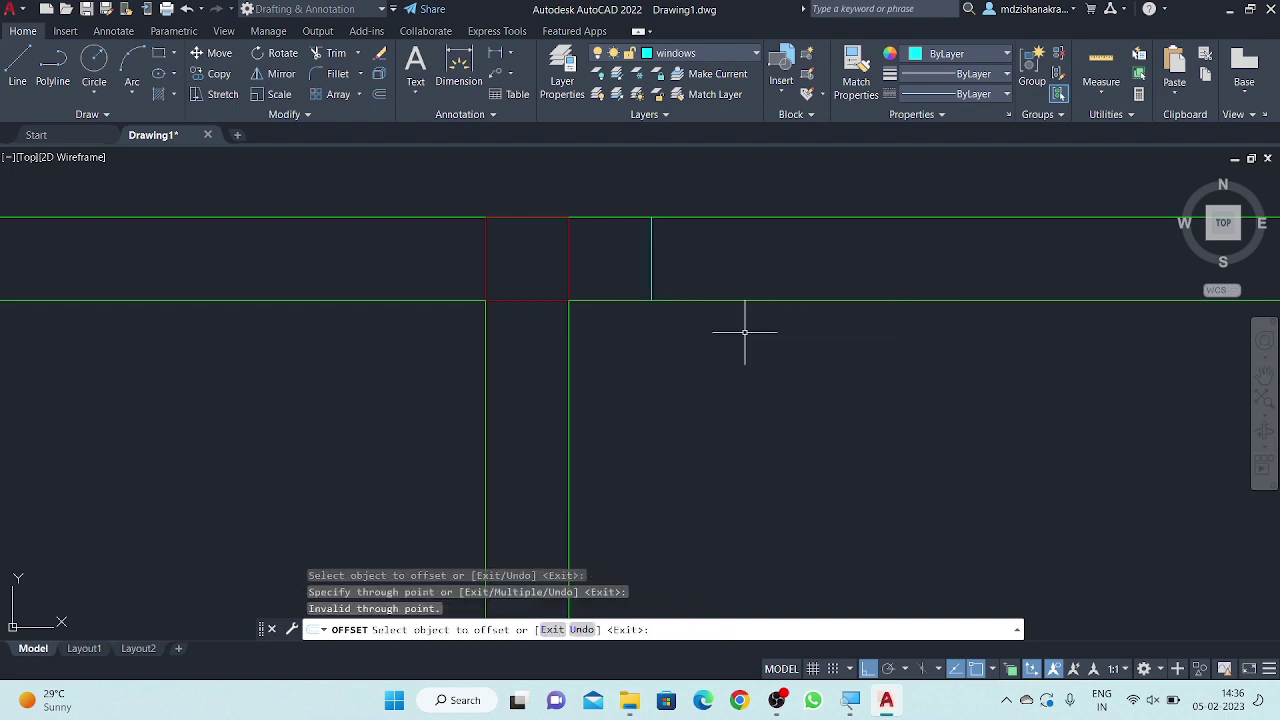
pyautogui.press('Return')
pyautogui.press('Return')
pyautogui.press('Return')
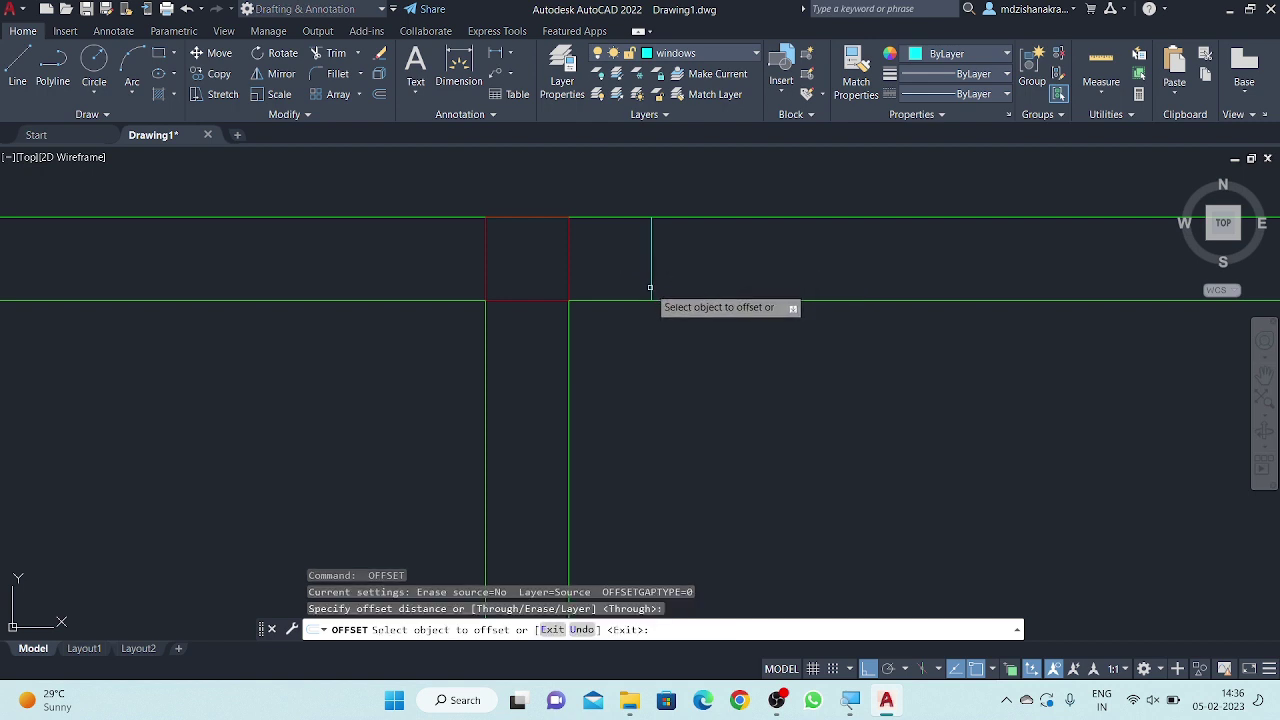
pyautogui.click(653, 274)
pyautogui.click(653, 278)
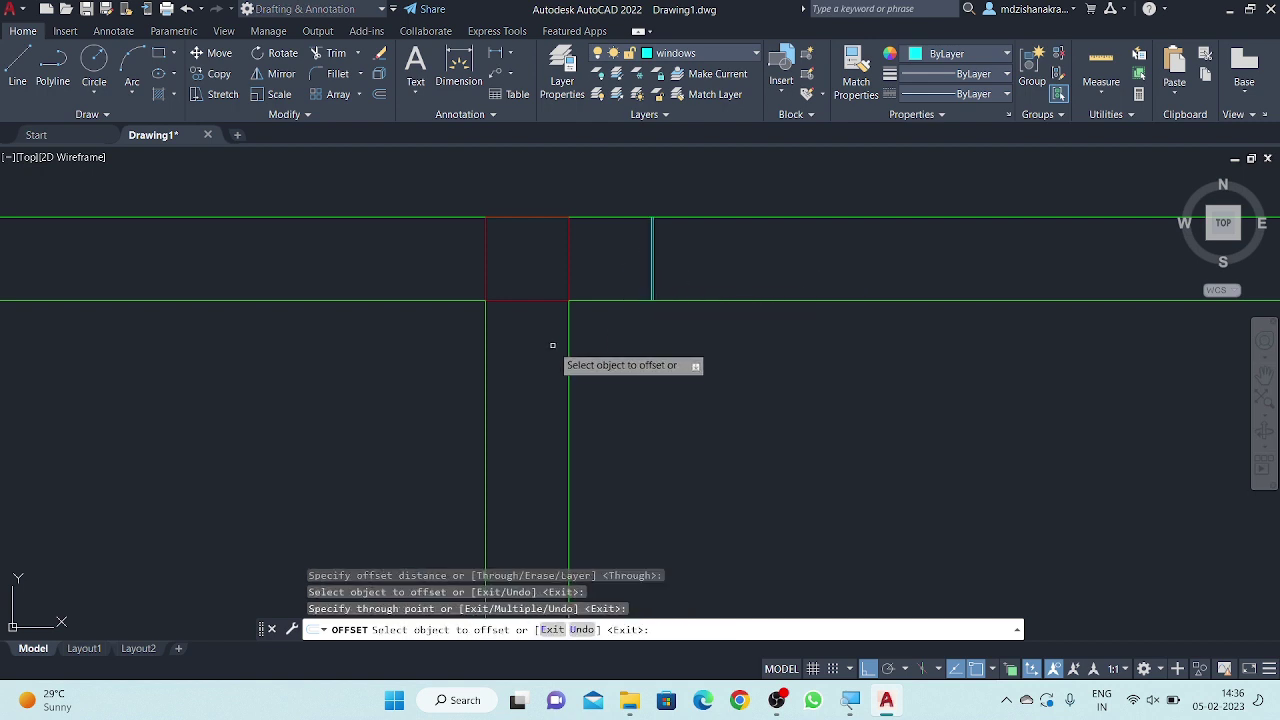
pyautogui.press('Escape')
# - Repeat the offset on the jamb line, then cancel and undo the extra copy
pyautogui.scroll(6, 654, 279)
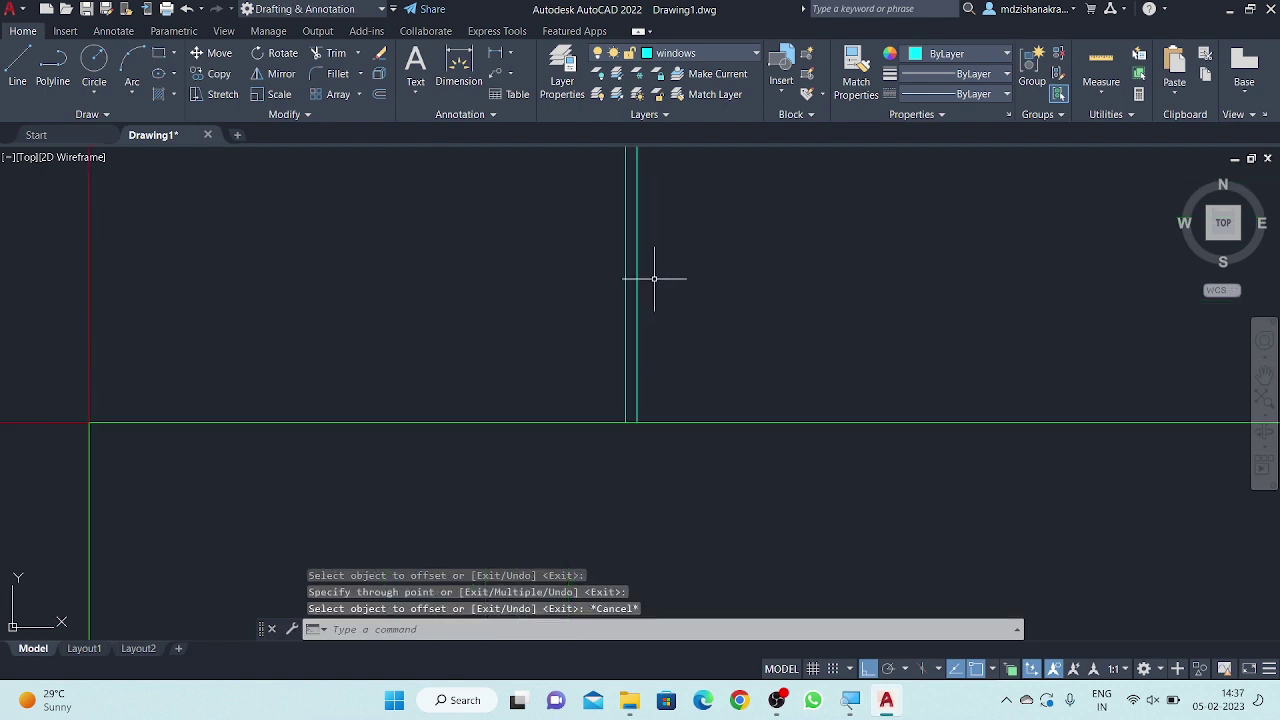
pyautogui.scroll(-3, 654, 279)
pyautogui.rightClick(666, 296)
pyautogui.click(695, 304)
pyautogui.scroll(3, 645, 279)
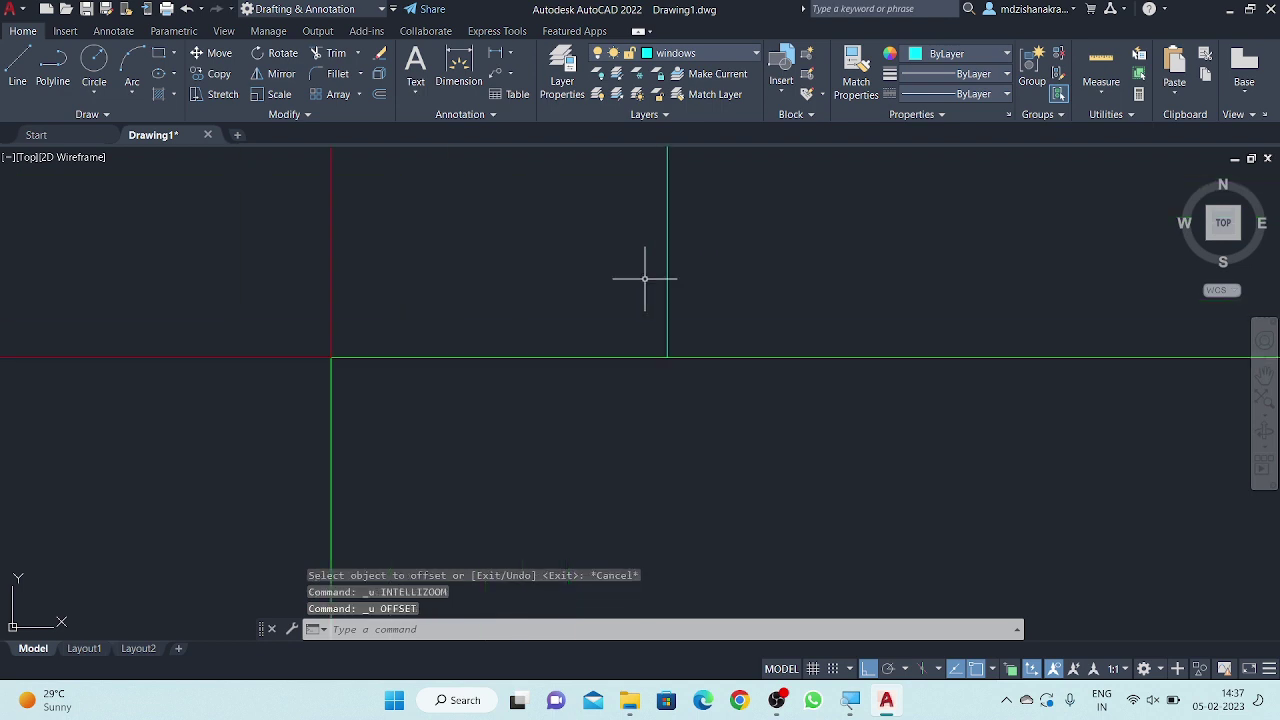
pyautogui.press('Return')
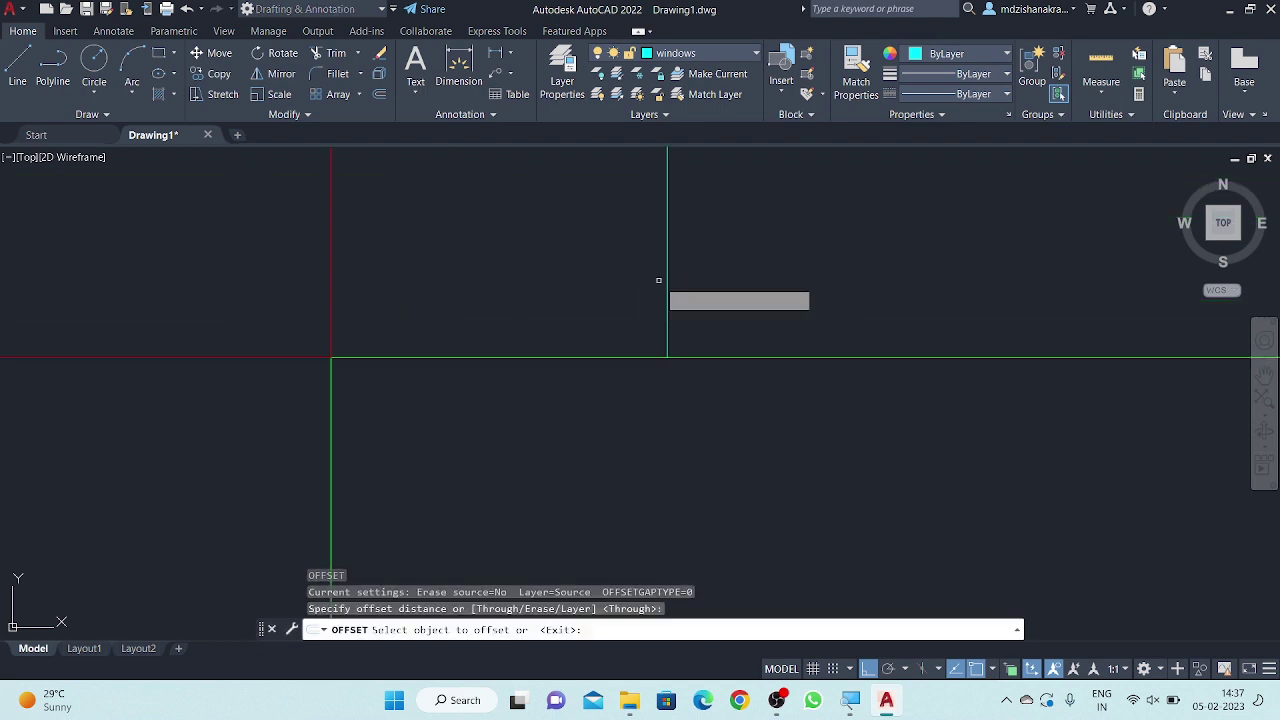
pyautogui.click(667, 281)
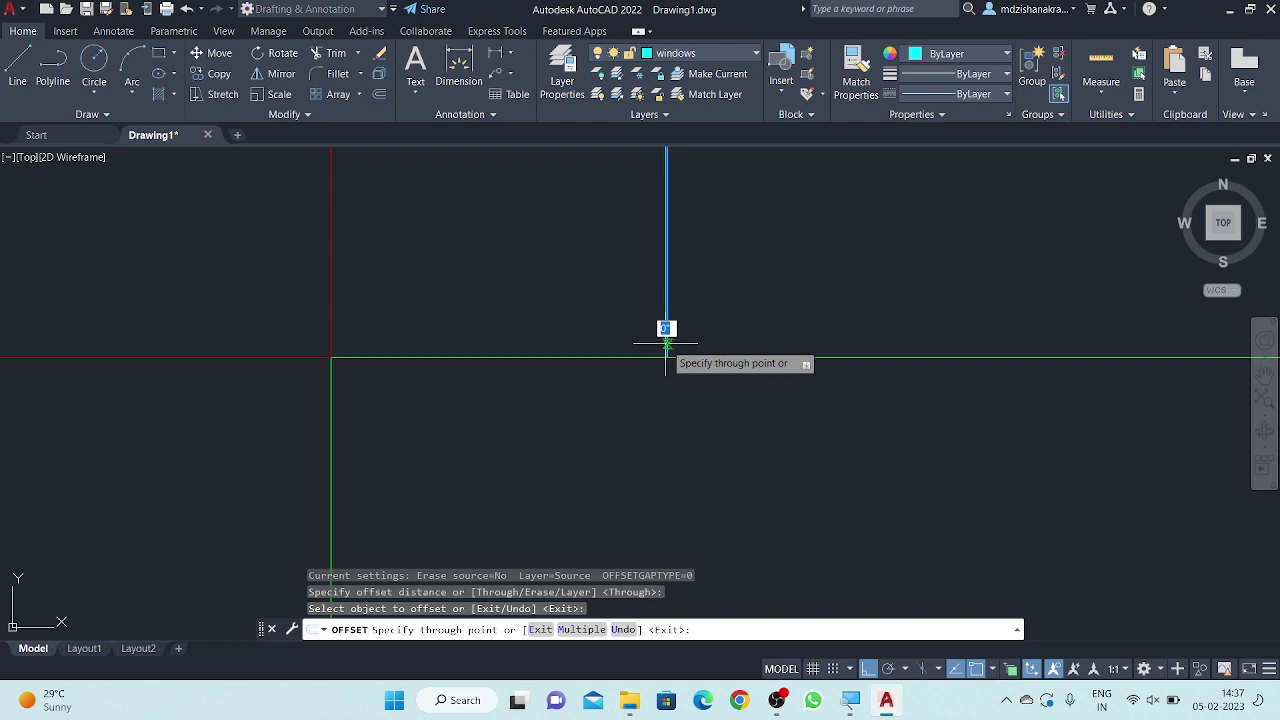
pyautogui.click(668, 353)
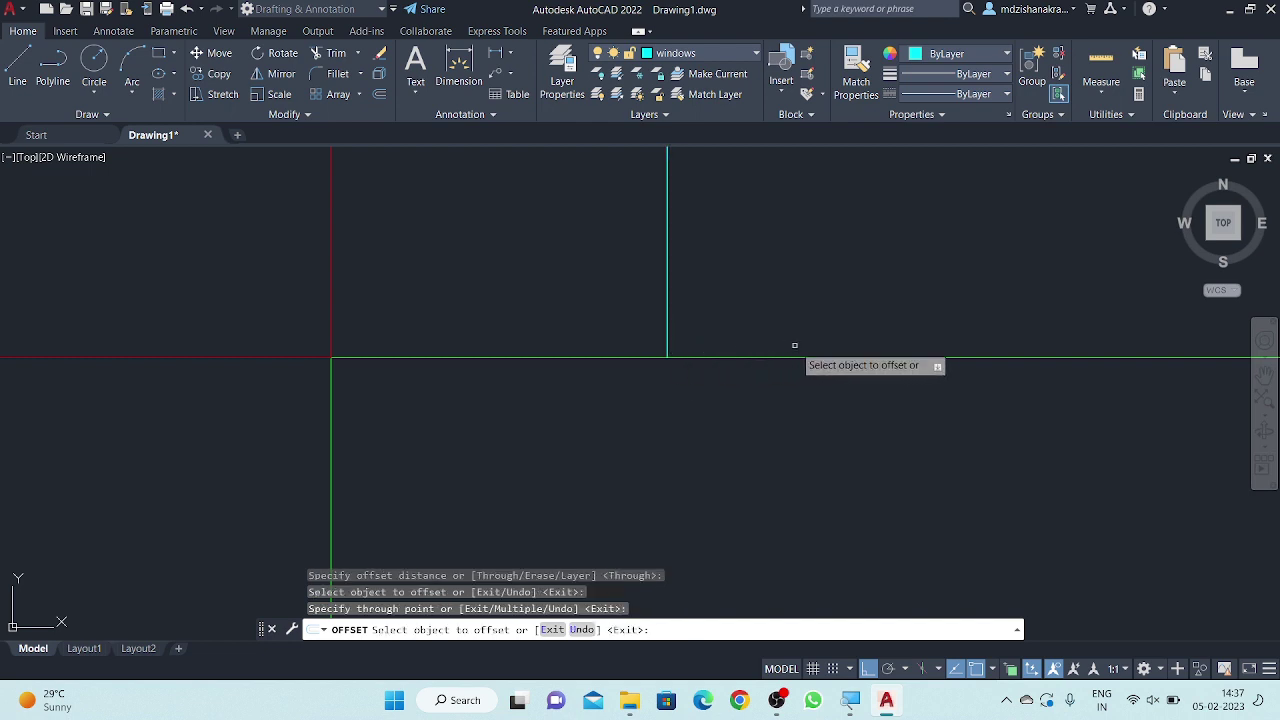
pyautogui.press('Escape')
pyautogui.press('Escape')
pyautogui.press('Escape')
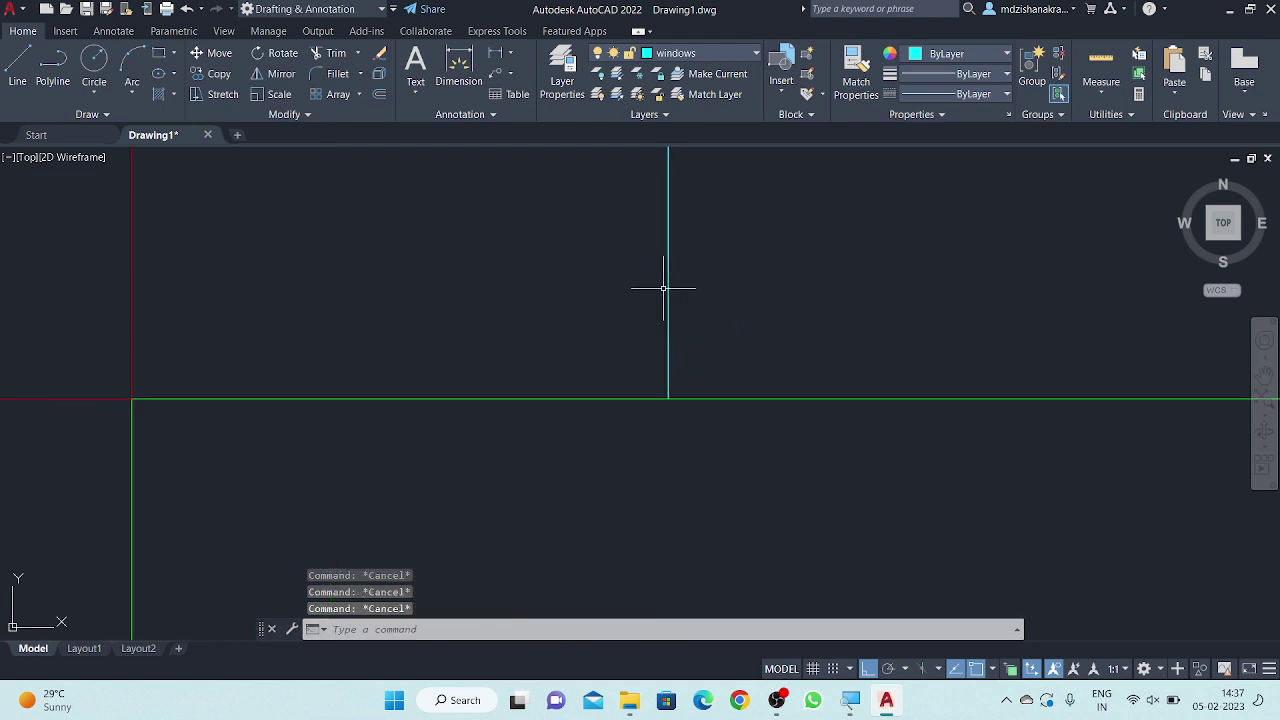
pyautogui.hotkey('ctrl', 'z')
pyautogui.hotkey('ctrl', 'z')
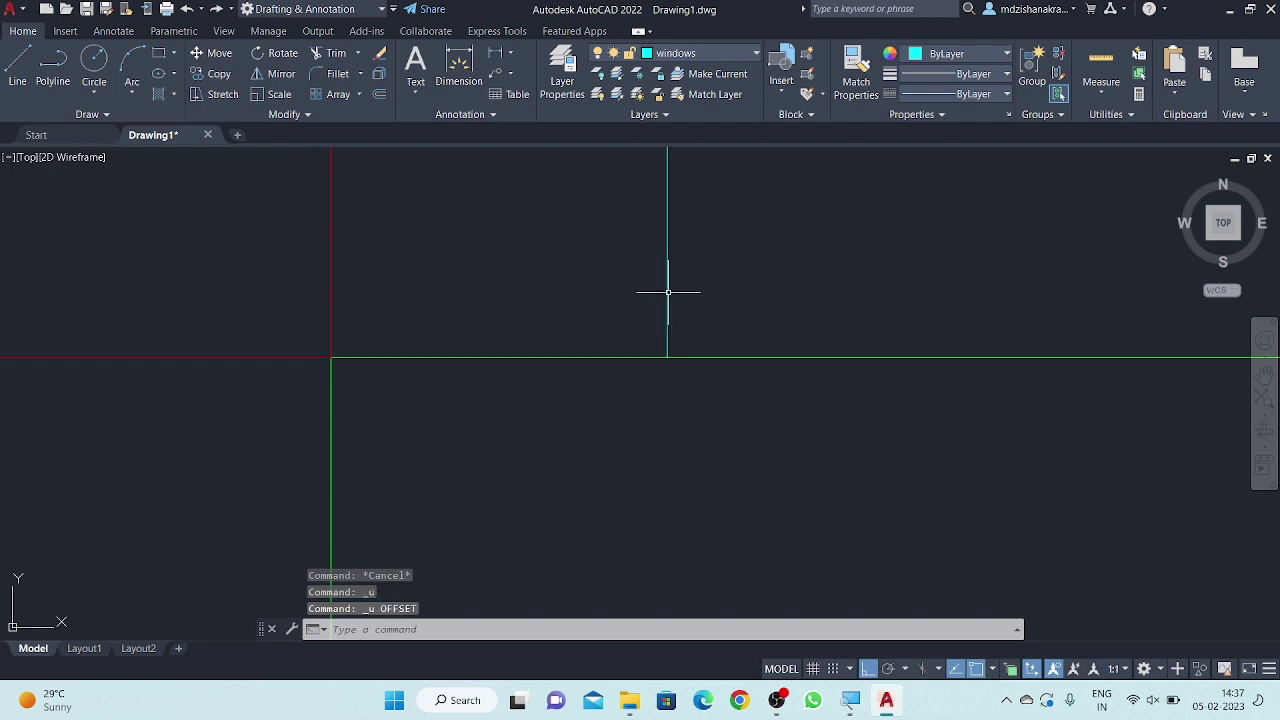
# - Select the jamb line to inspect it, then pan to show the red column
pyautogui.scroll(3, 668, 290)
pyautogui.scroll(-2, 680, 309)
pyautogui.click(713, 337)
pyautogui.click(506, 343)
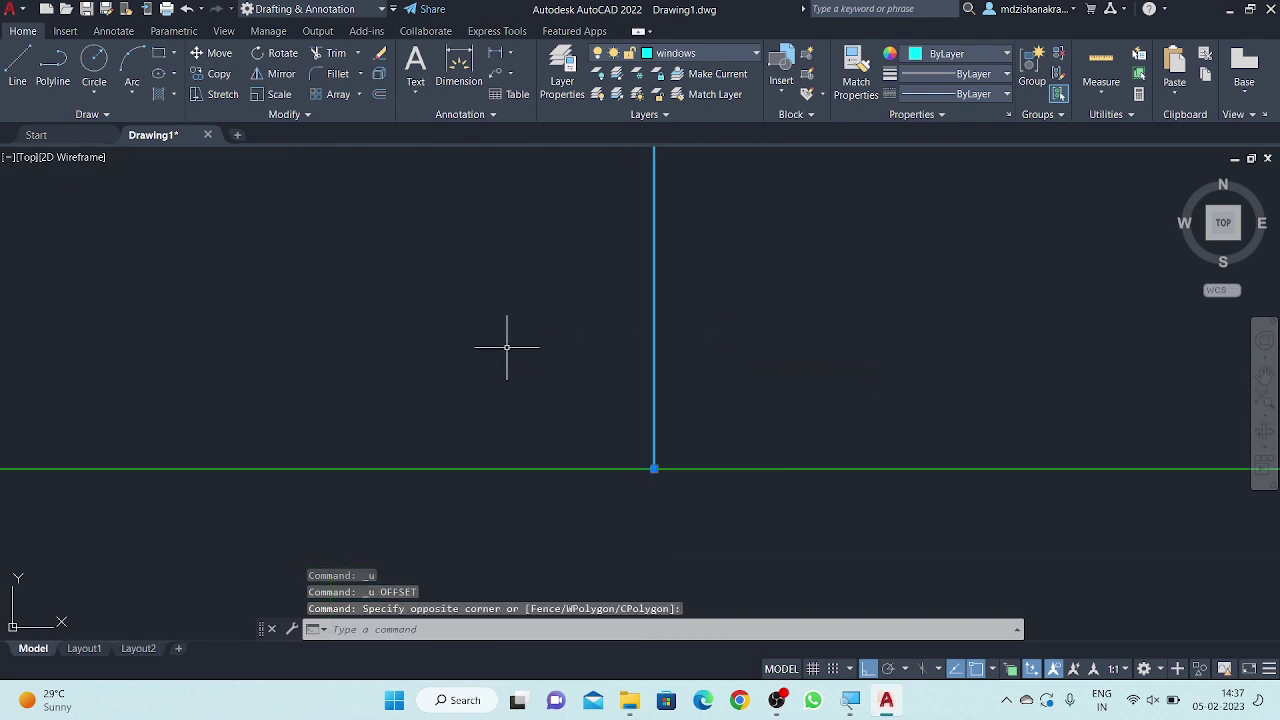
pyautogui.rightClick(461, 311)
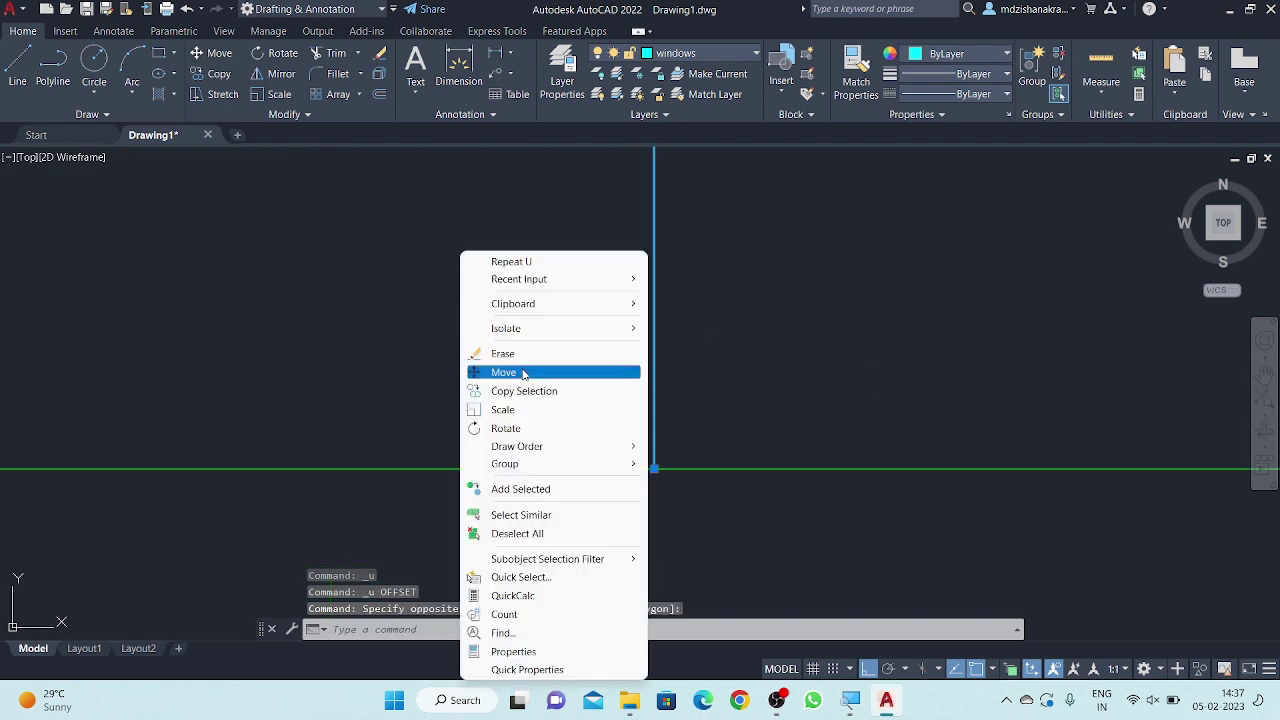
pyautogui.press('Escape')
pyautogui.press('Escape')
pyautogui.press('Escape')
pyautogui.scroll(-2, 549, 294)
pyautogui.moveTo(551, 329); pyautogui.dragTo(571, 420, button='middle')
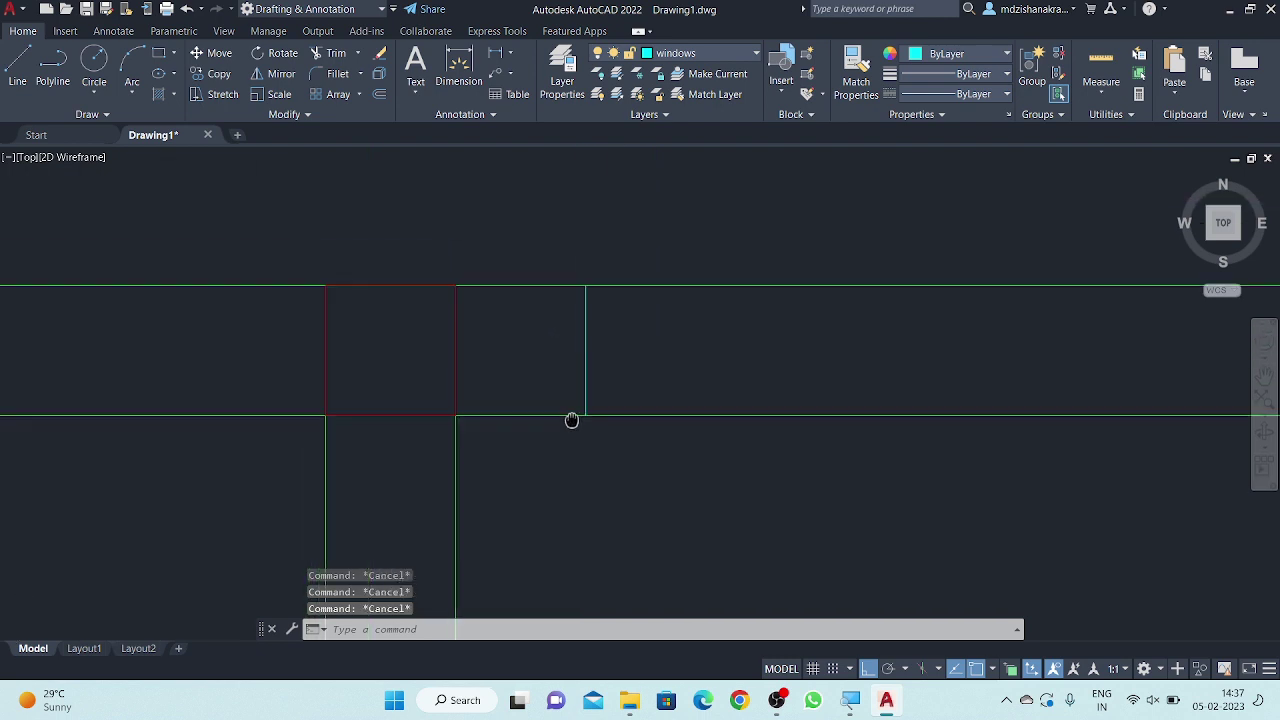
pyautogui.scroll(2, 572, 407)
# - Offset the cyan jamb line 4' to the right to create the second jamb
pyautogui.write('o')
pyautogui.press('Return')
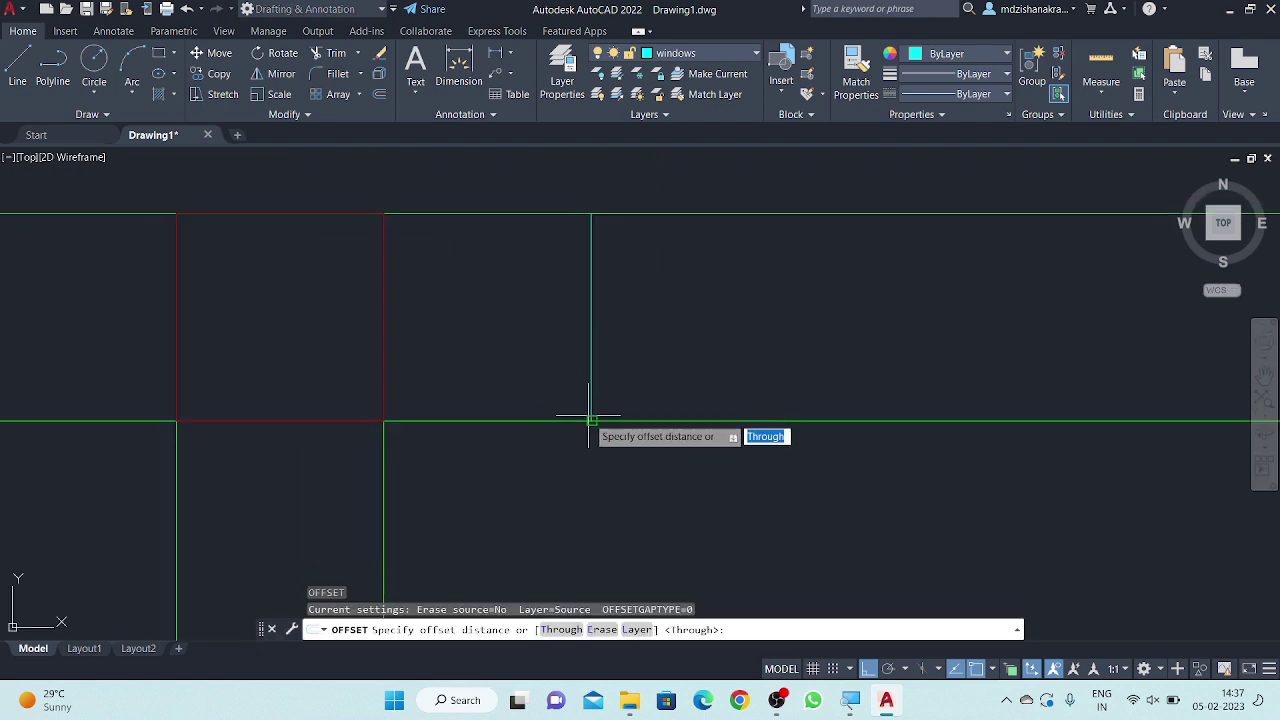
pyautogui.click(591, 420)
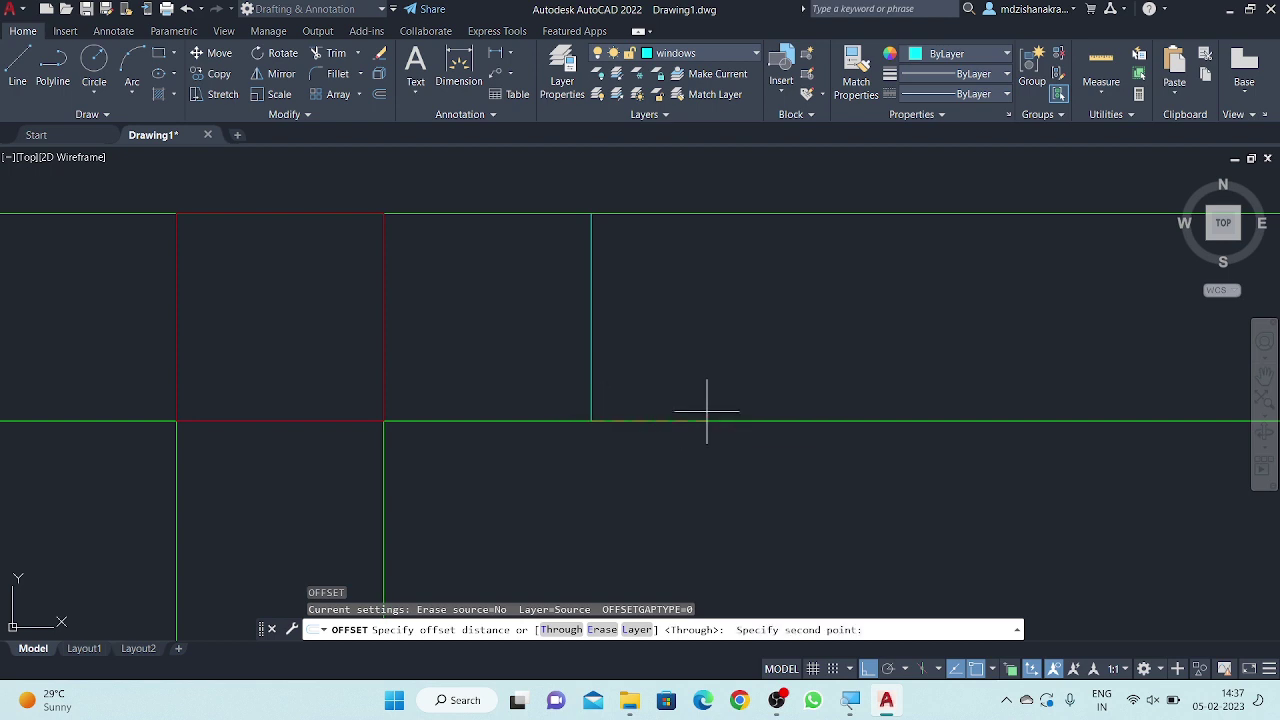
pyautogui.press('Escape')
pyautogui.press('Escape')
pyautogui.press('Escape')
pyautogui.write('O')
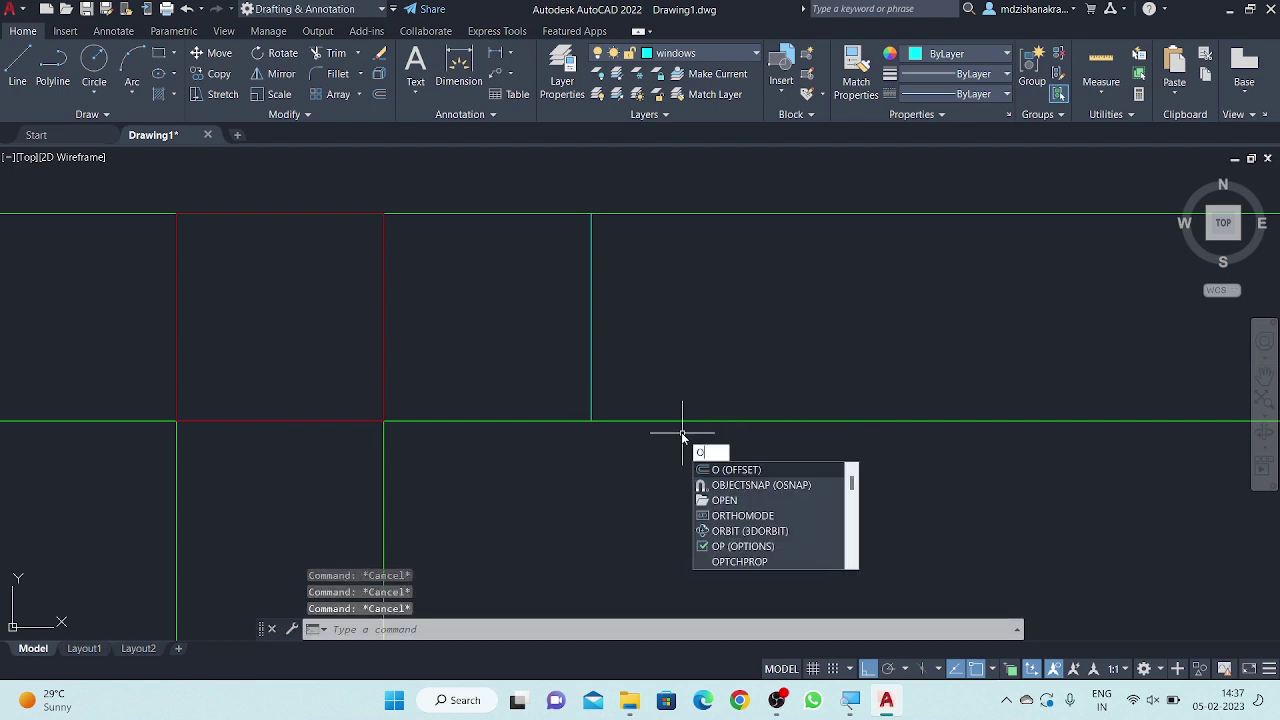
pyautogui.press('Return')
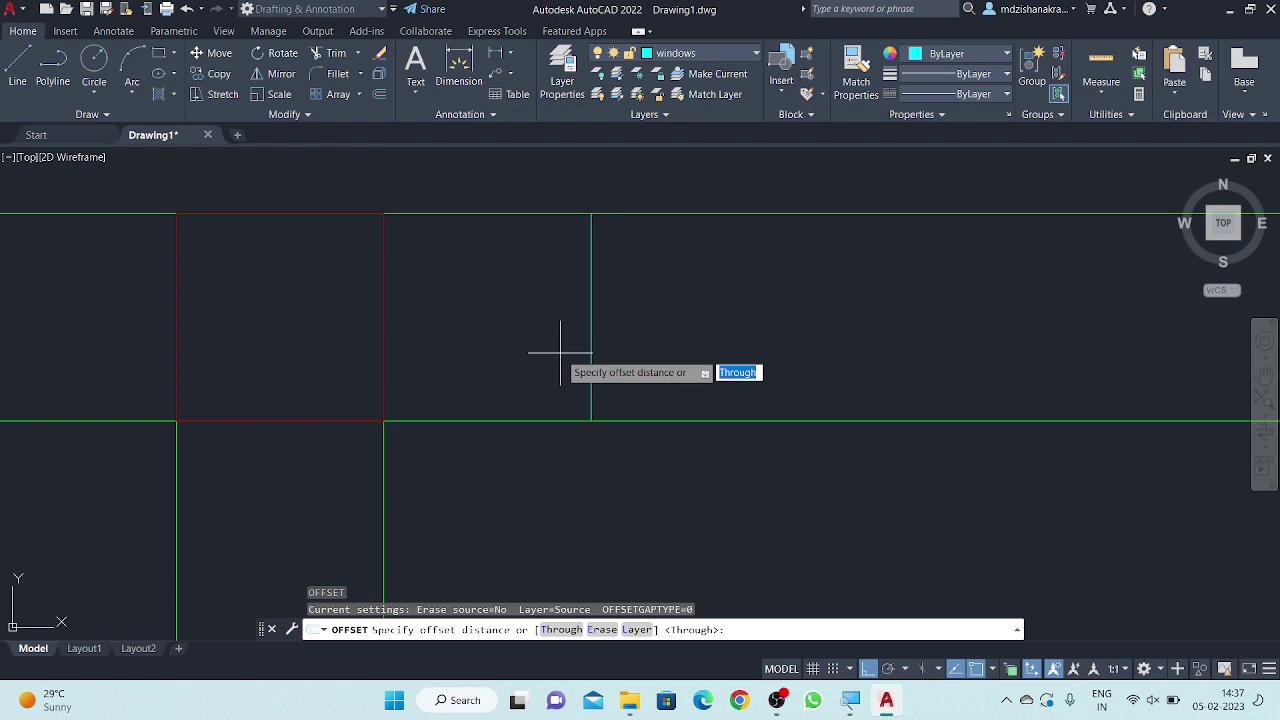
pyautogui.write("'")
pyautogui.press('Return')
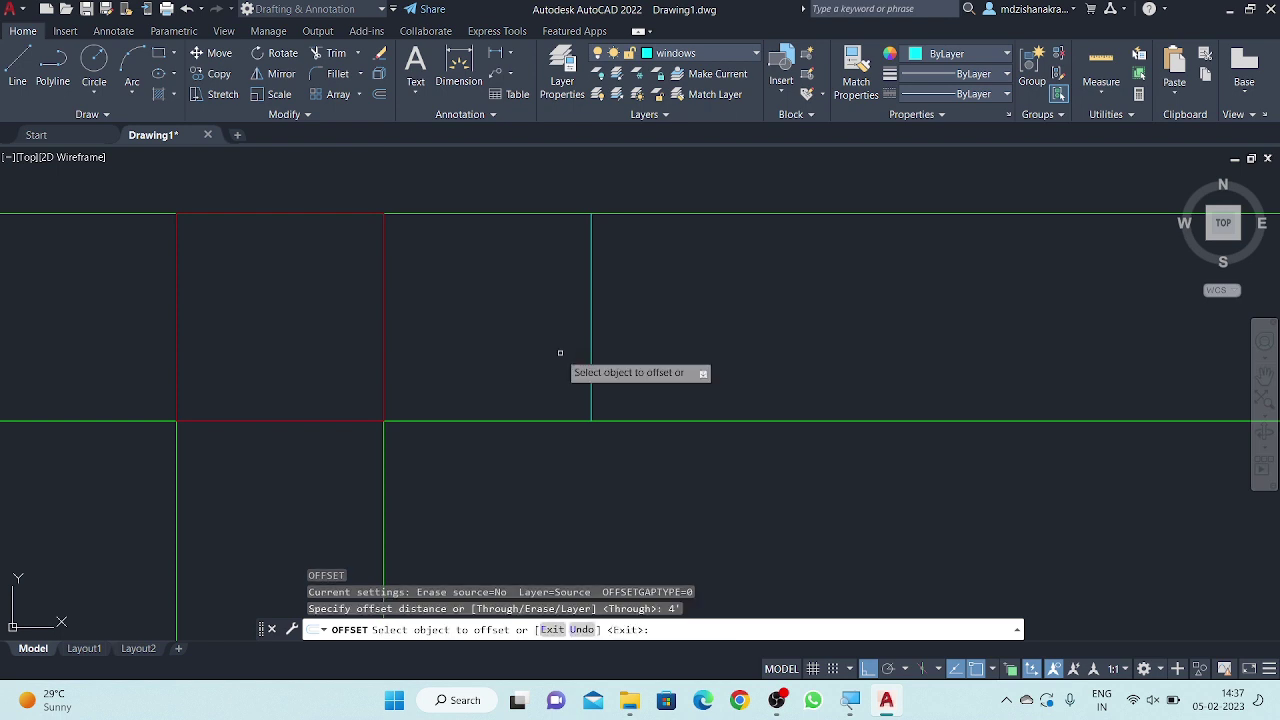
pyautogui.click(591, 262)
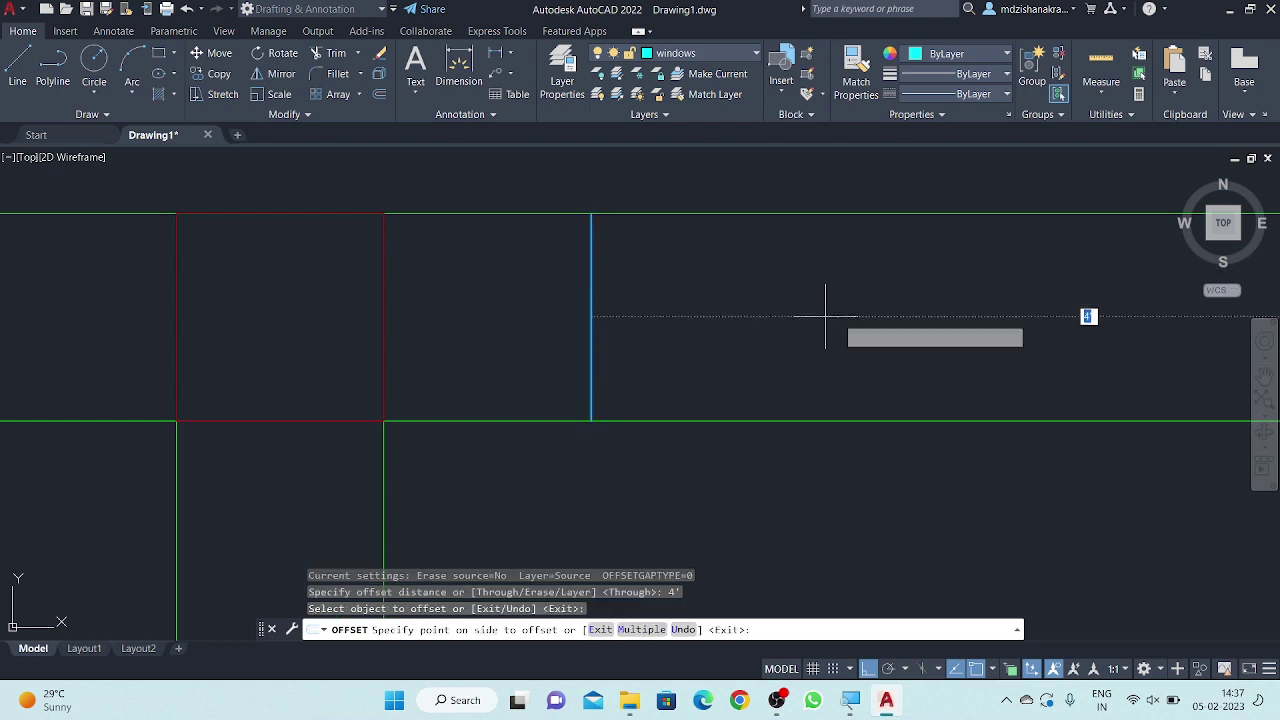
pyautogui.scroll(-5, 755, 320)
pyautogui.scroll(-3, 751, 320)
pyautogui.click(800, 295)
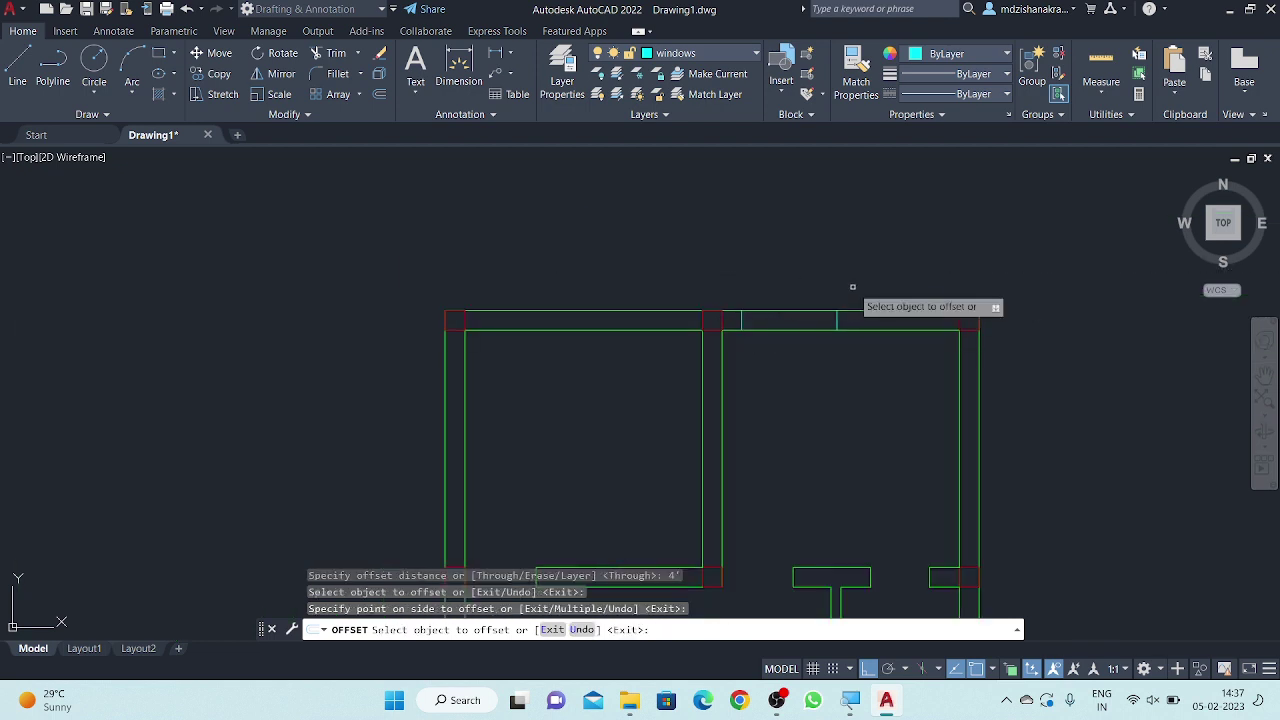
pyautogui.press('Escape')
pyautogui.scroll(2, 771, 357)
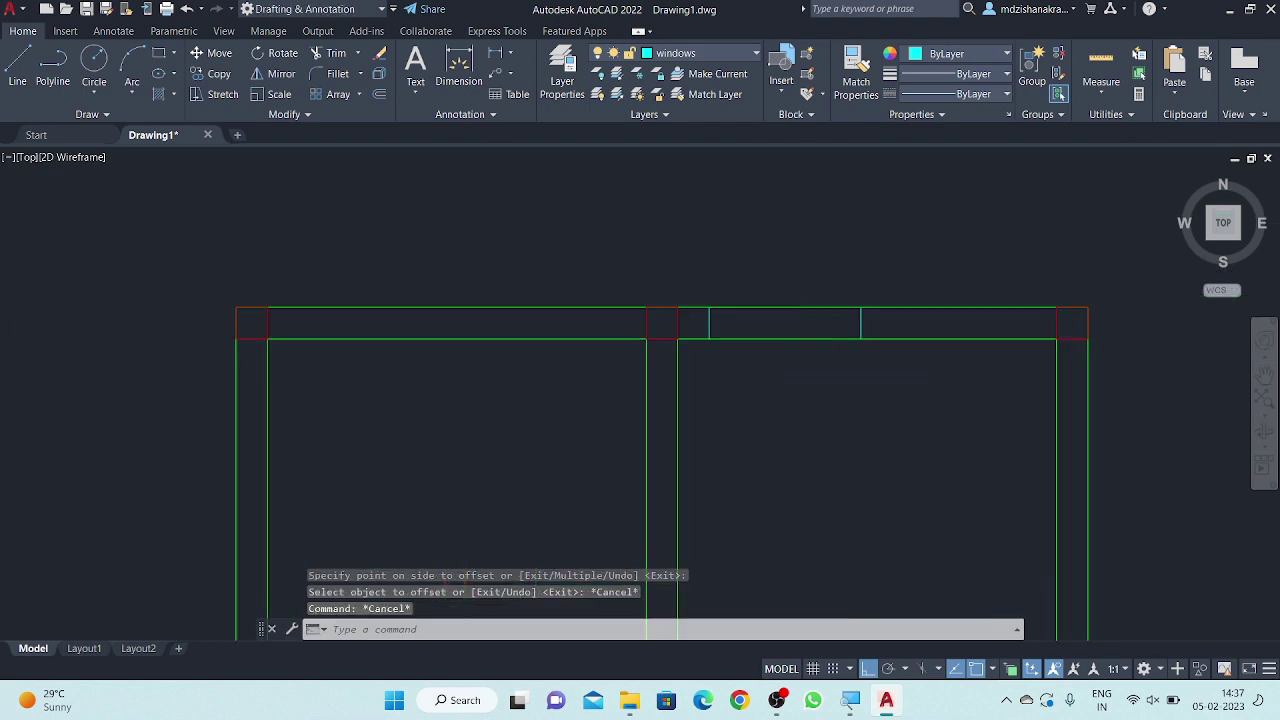
pyautogui.scroll(2, 786, 323)
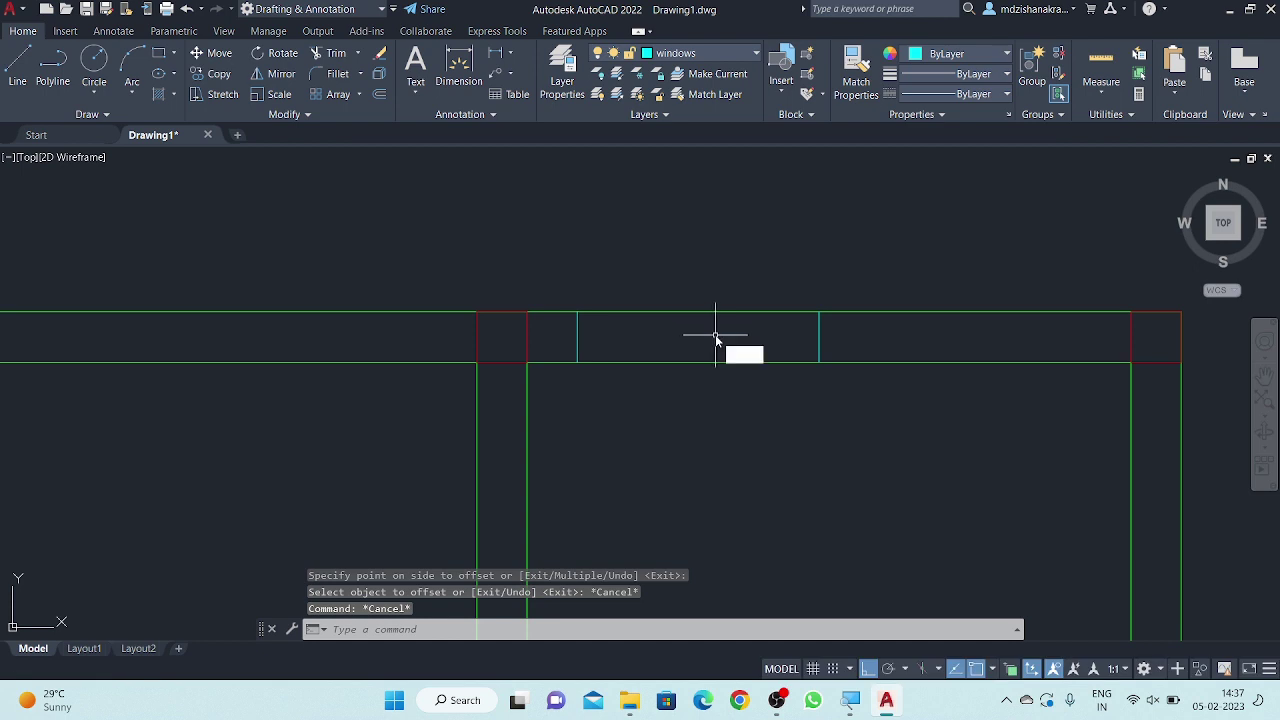
# - Start a multiline with ML, restart it after cancelling, and choose its Scale option (20.00)
pyautogui.write('ml')
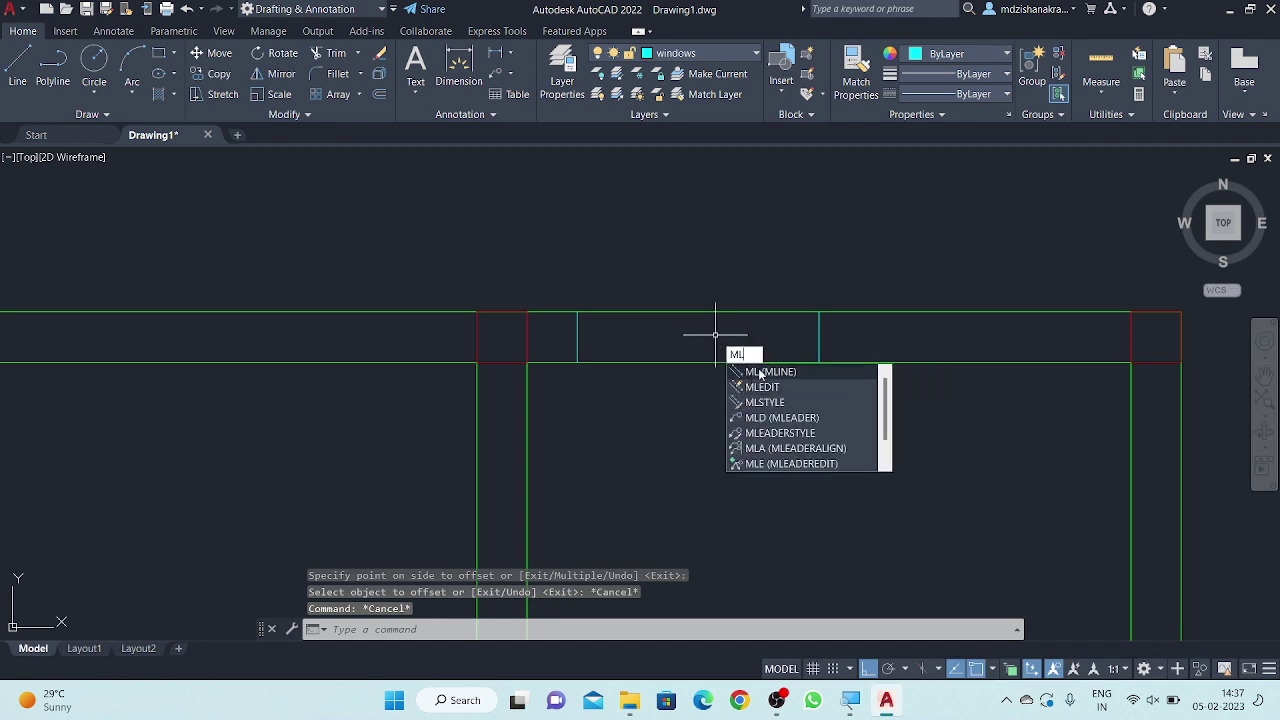
pyautogui.click(1004, 703)
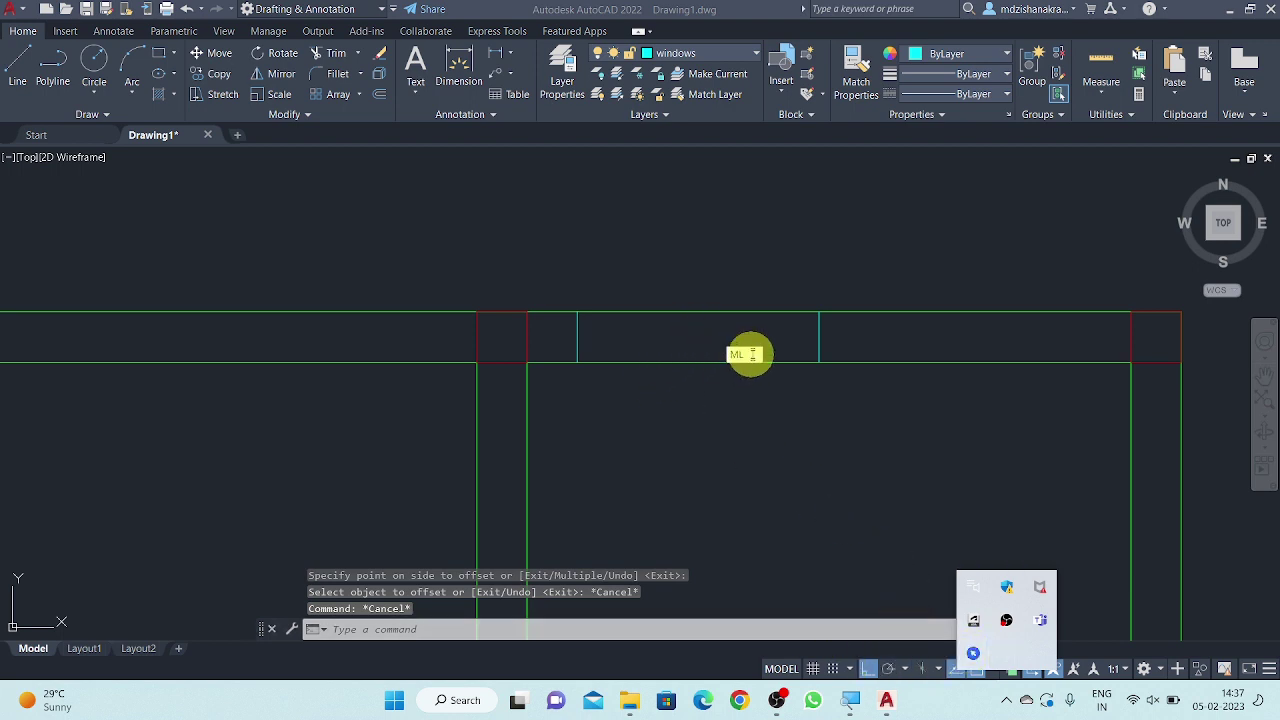
pyautogui.click(831, 478)
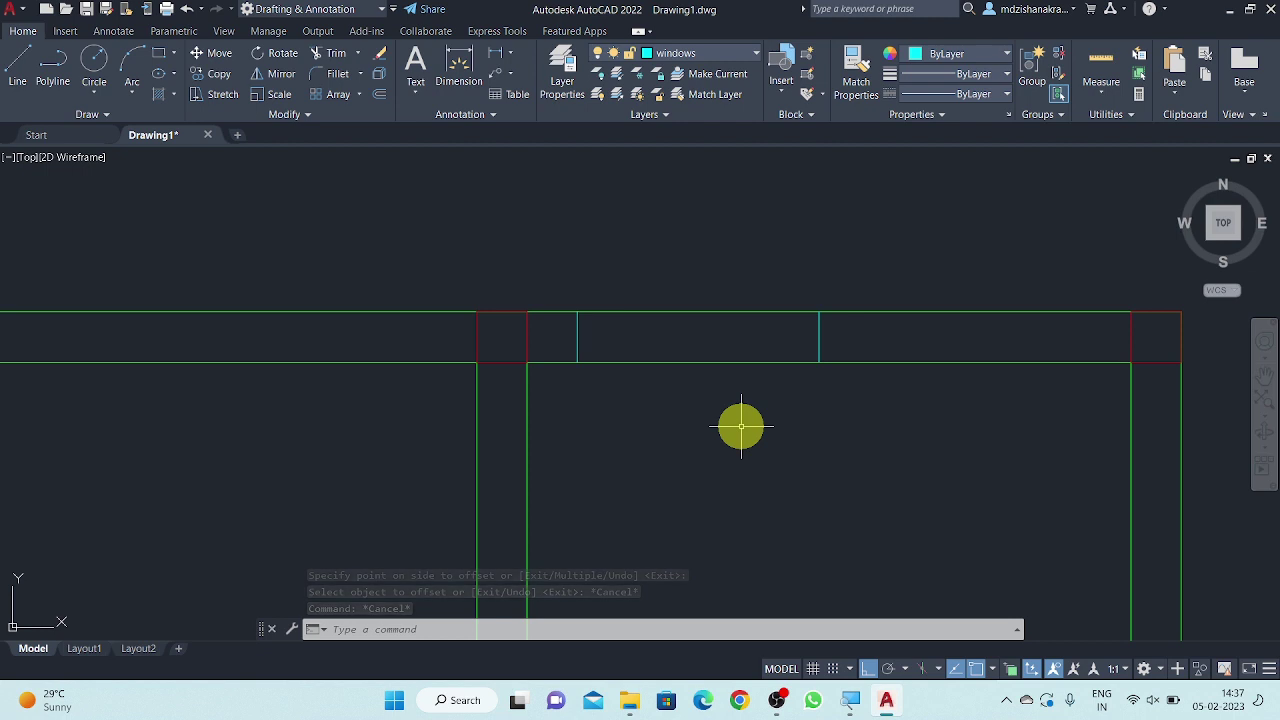
pyautogui.write('Ml')
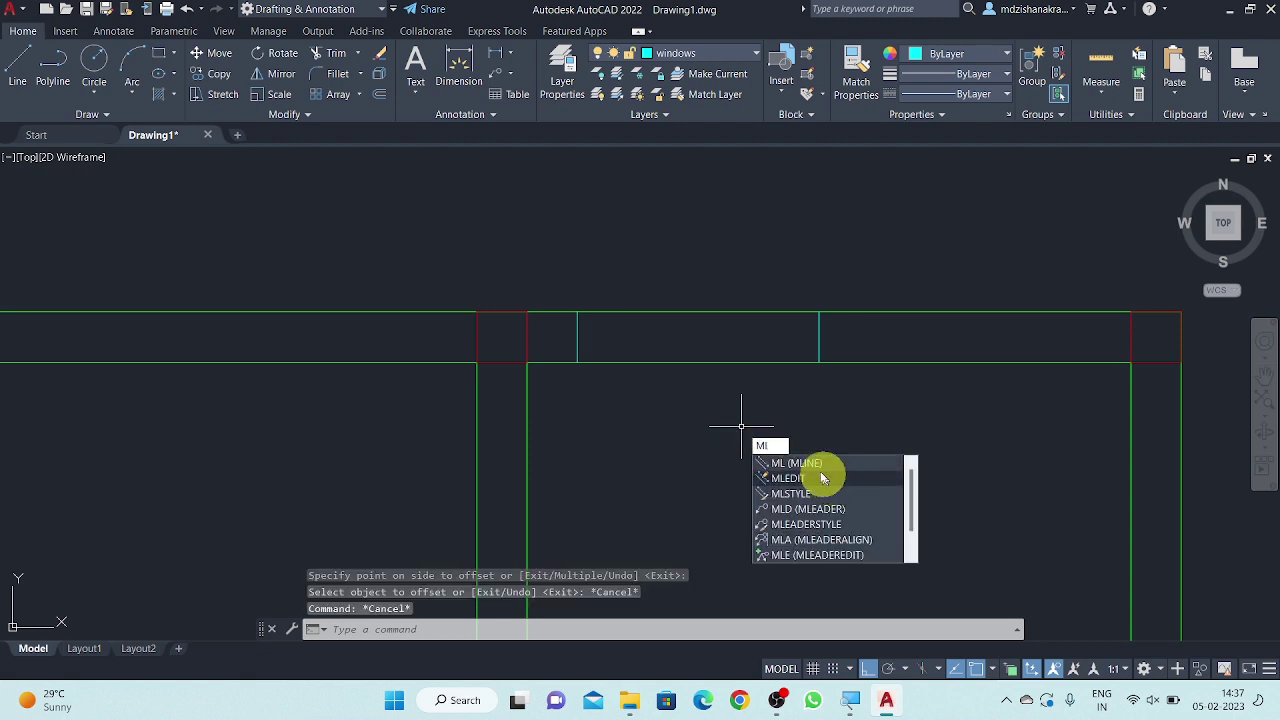
pyautogui.click(806, 463)
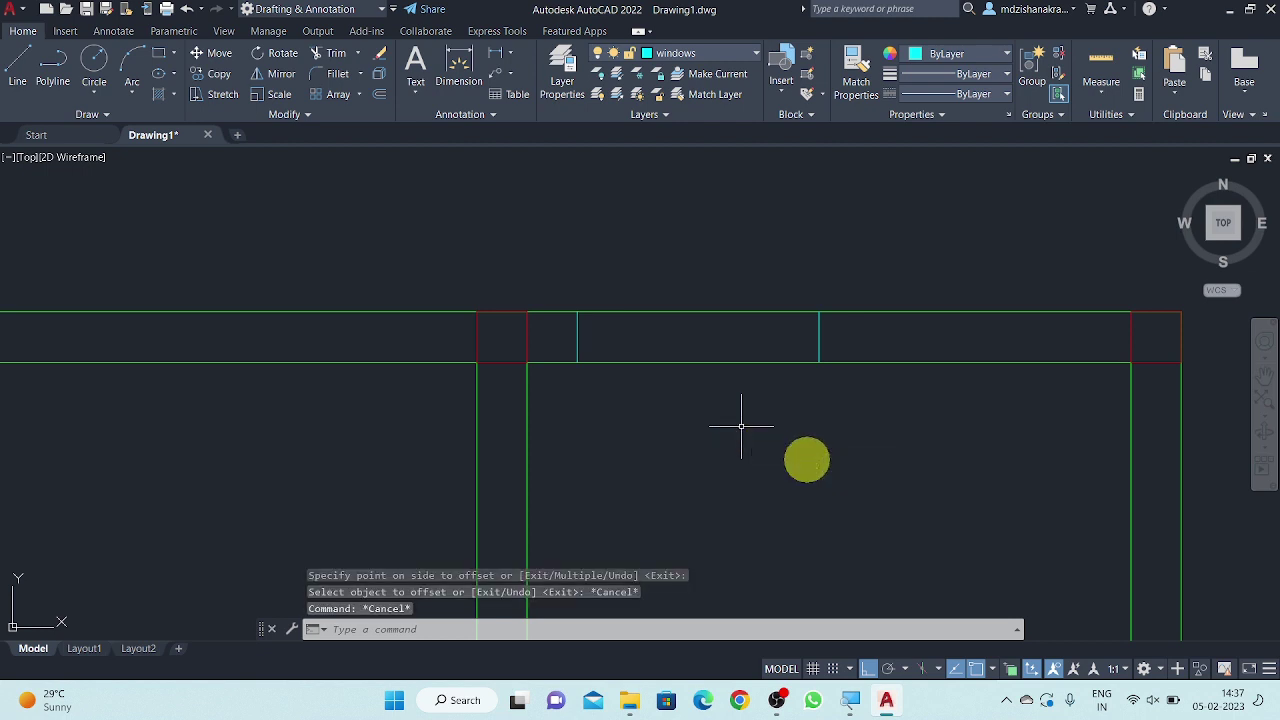
pyautogui.click(577, 336)
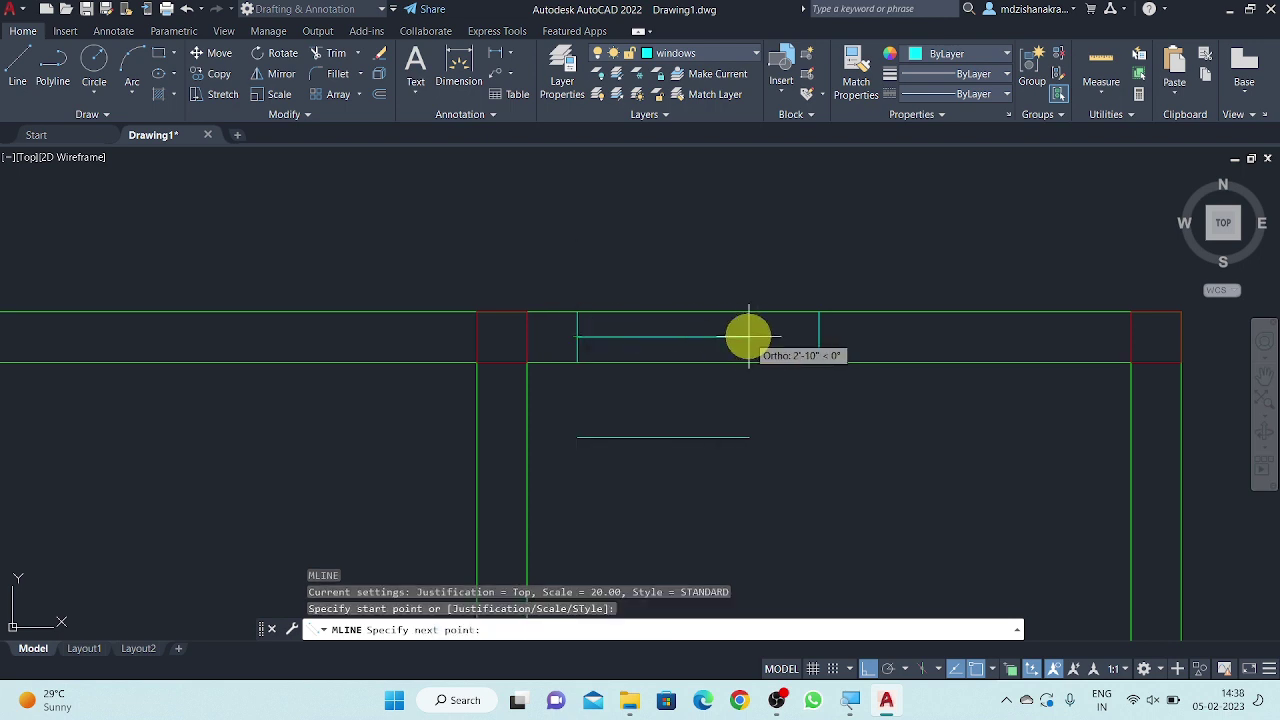
pyautogui.press('Escape')
pyautogui.press('Escape')
pyautogui.press('Escape')
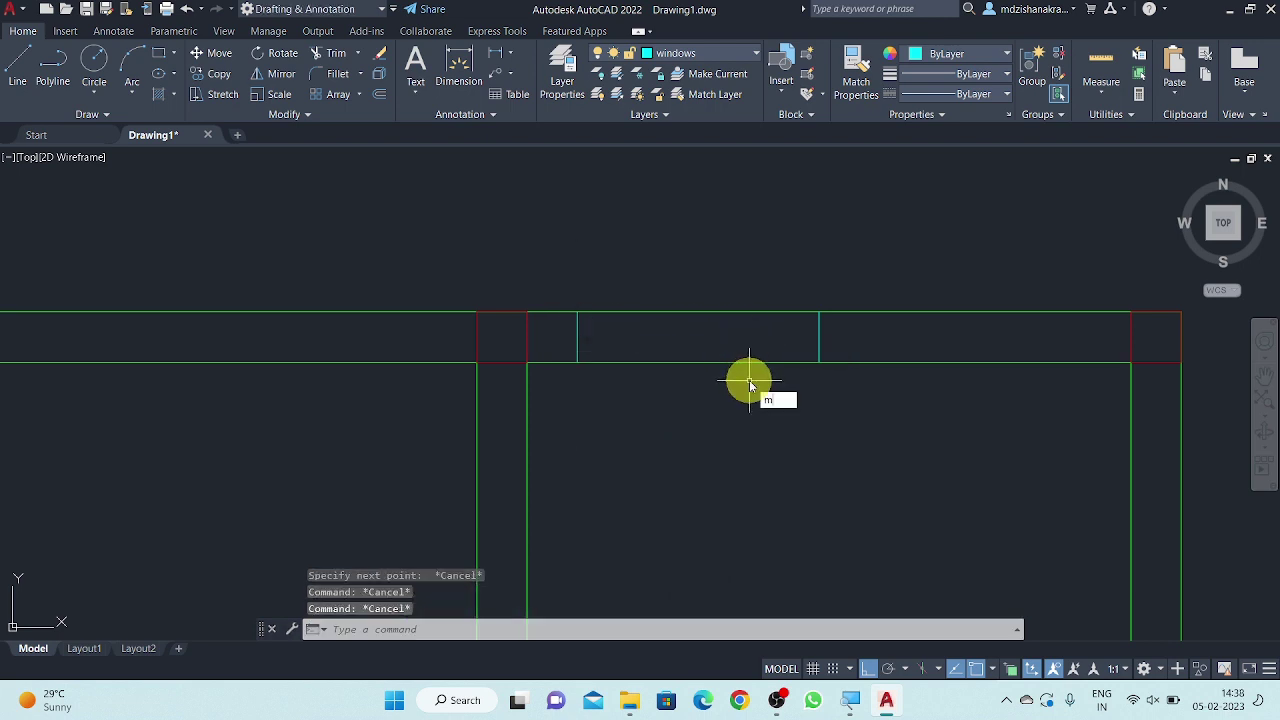
pyautogui.write('l')
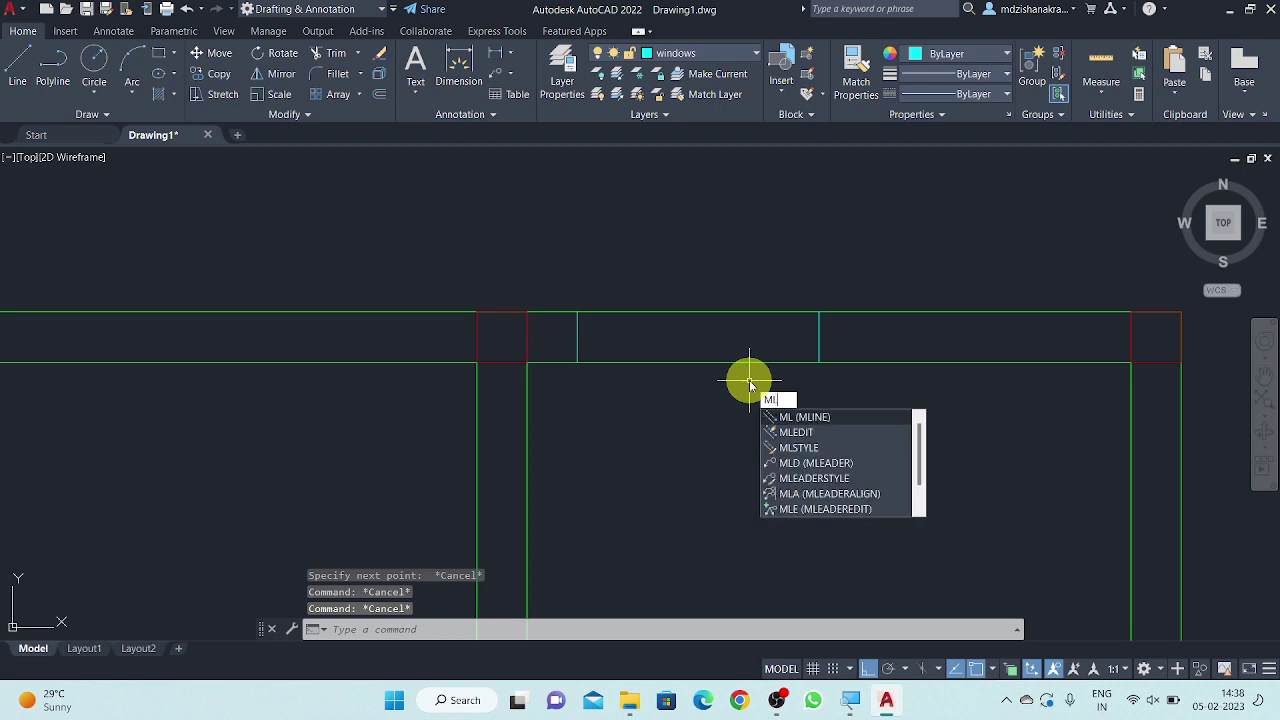
pyautogui.press('Return')
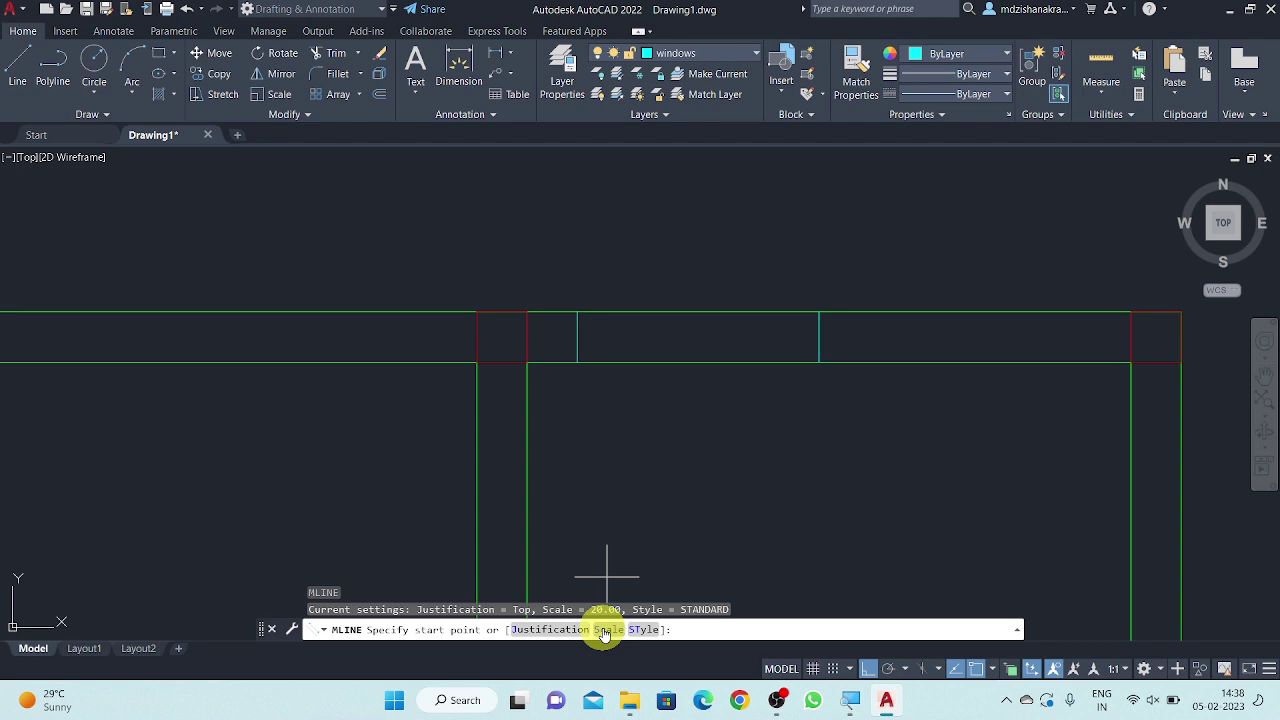
pyautogui.click(604, 630)
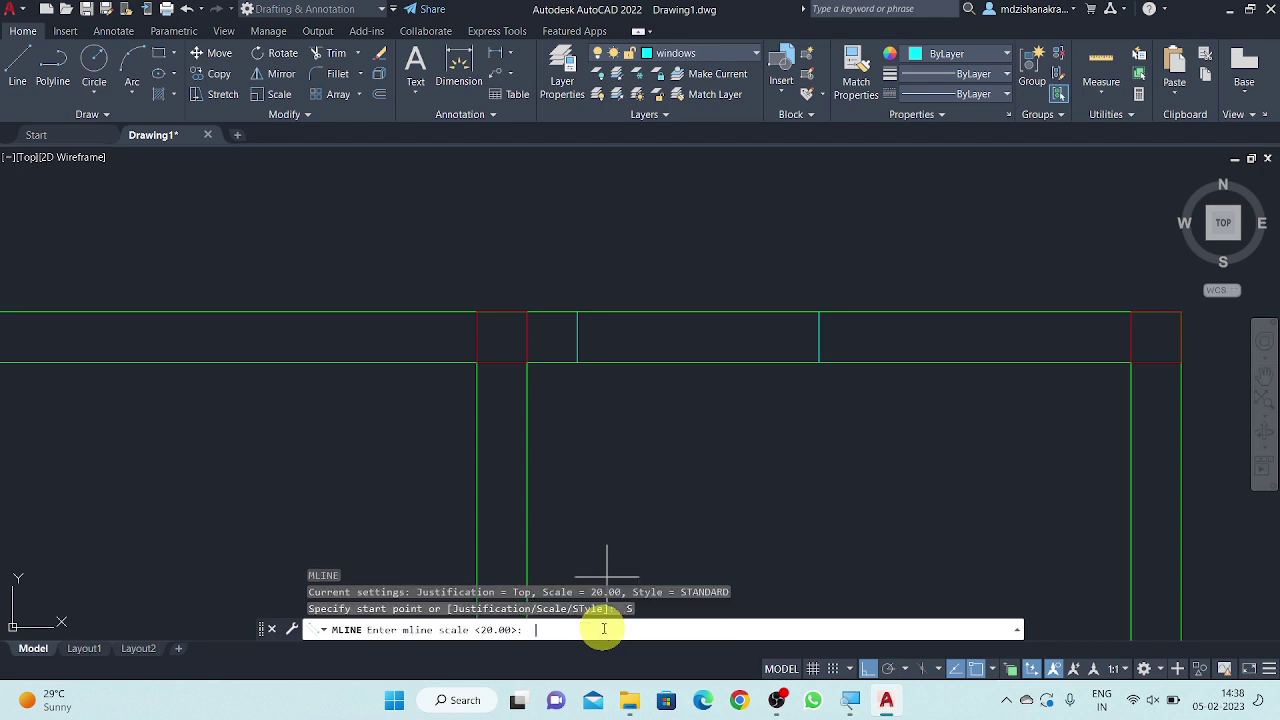
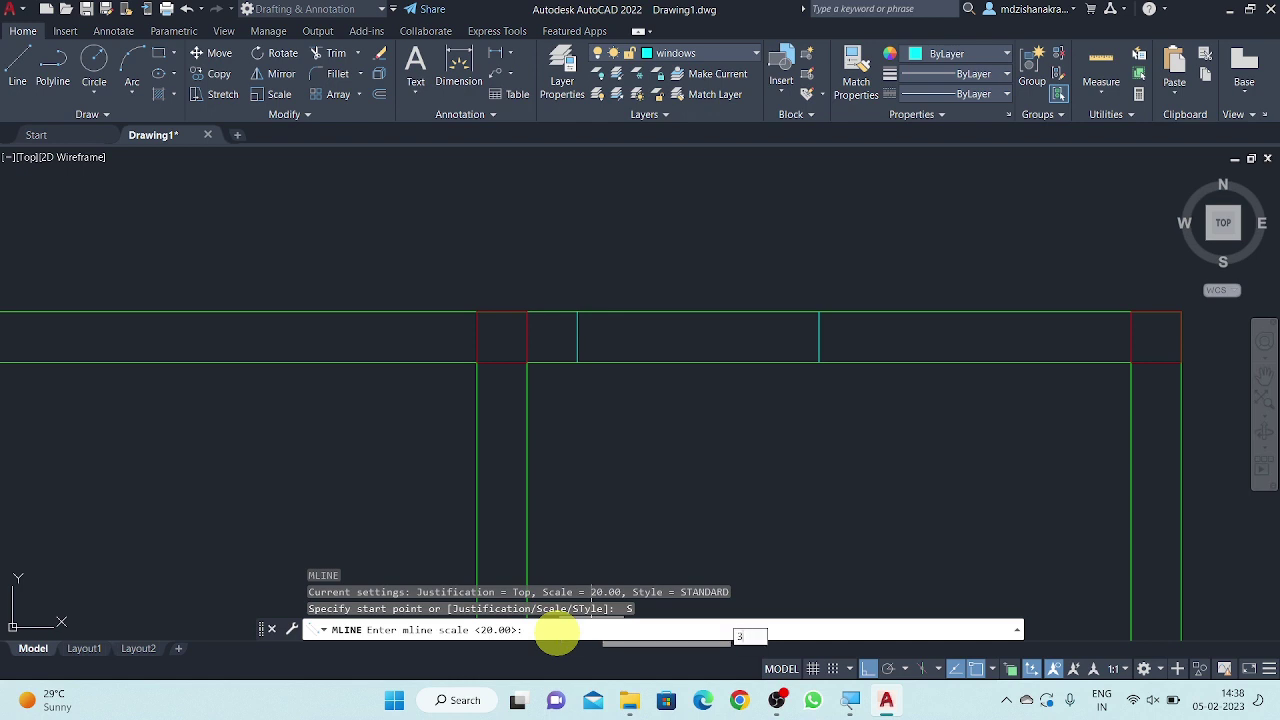
# - Set the multiline scale to 3 and its justification to Zero
pyautogui.press('Return')
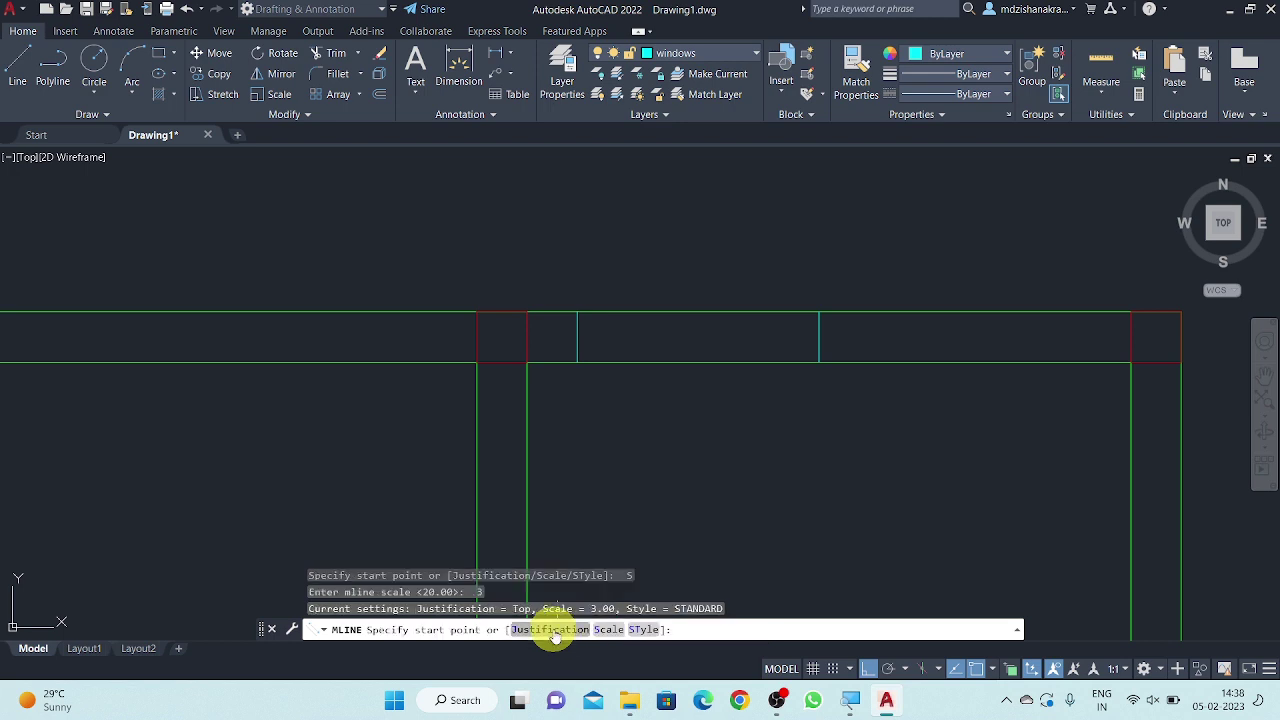
pyautogui.click(641, 629)
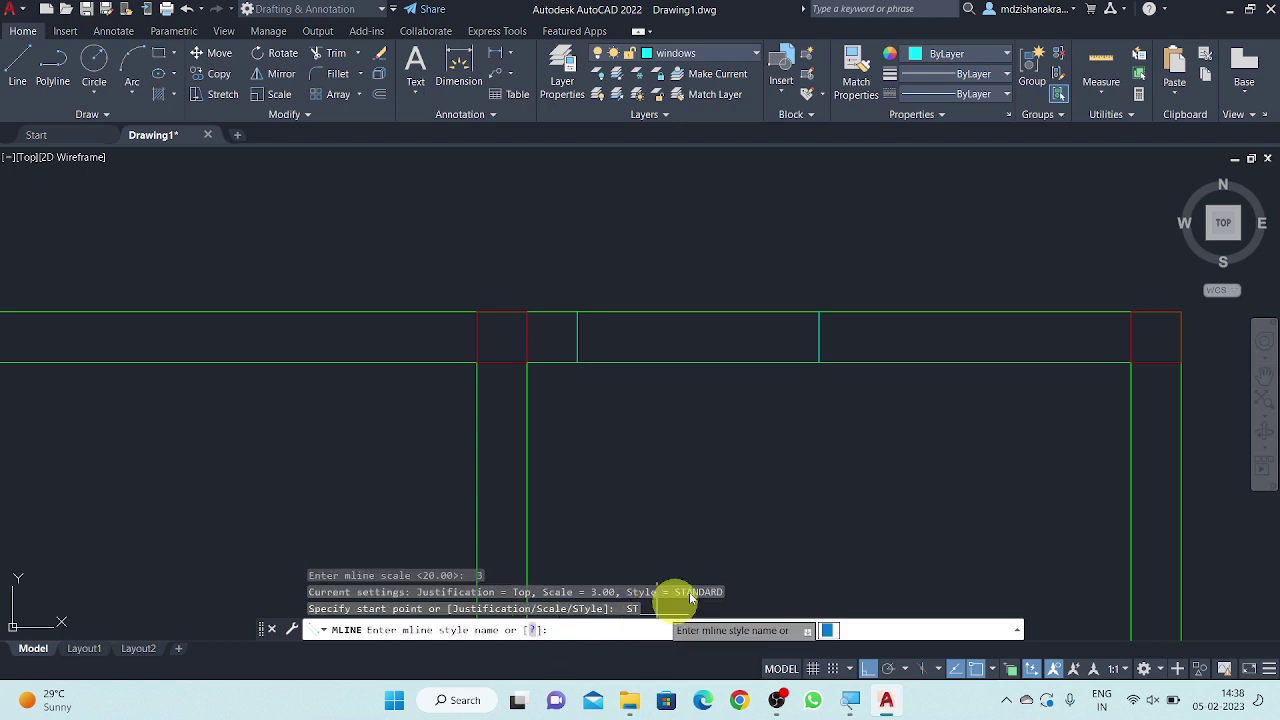
pyautogui.press('Escape')
pyautogui.write('ml')
pyautogui.press('Return')
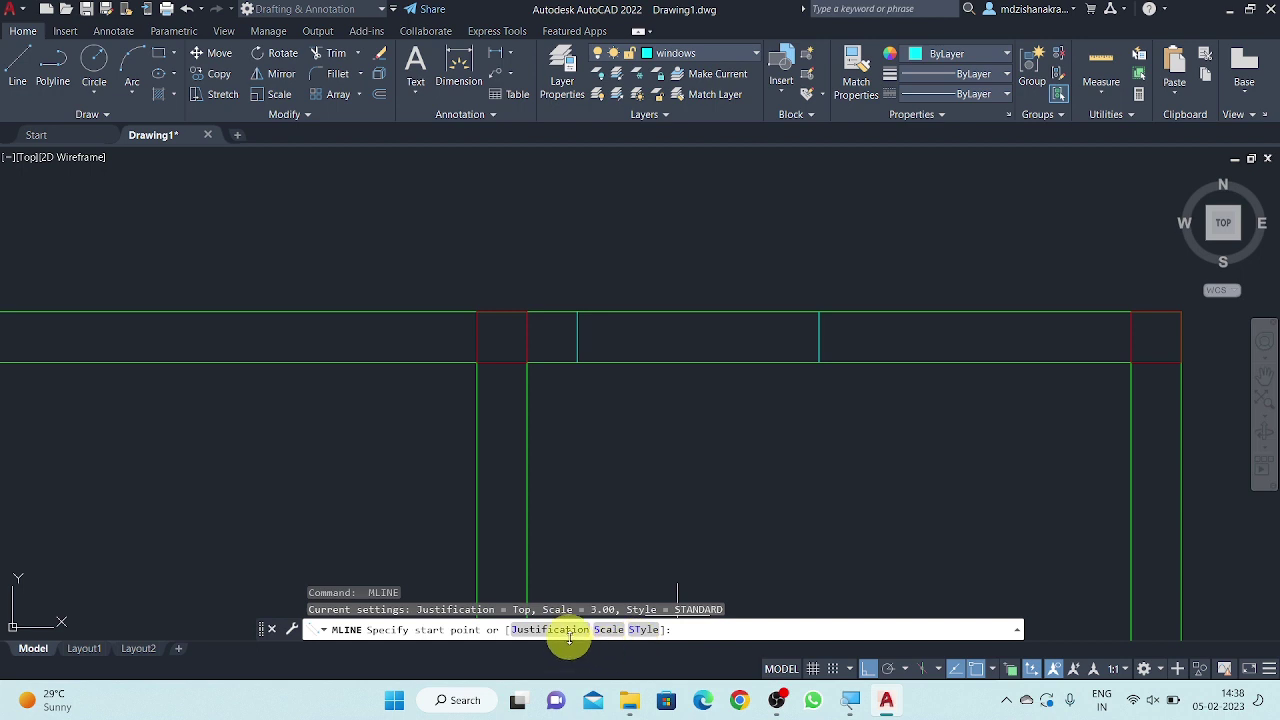
pyautogui.click(565, 632)
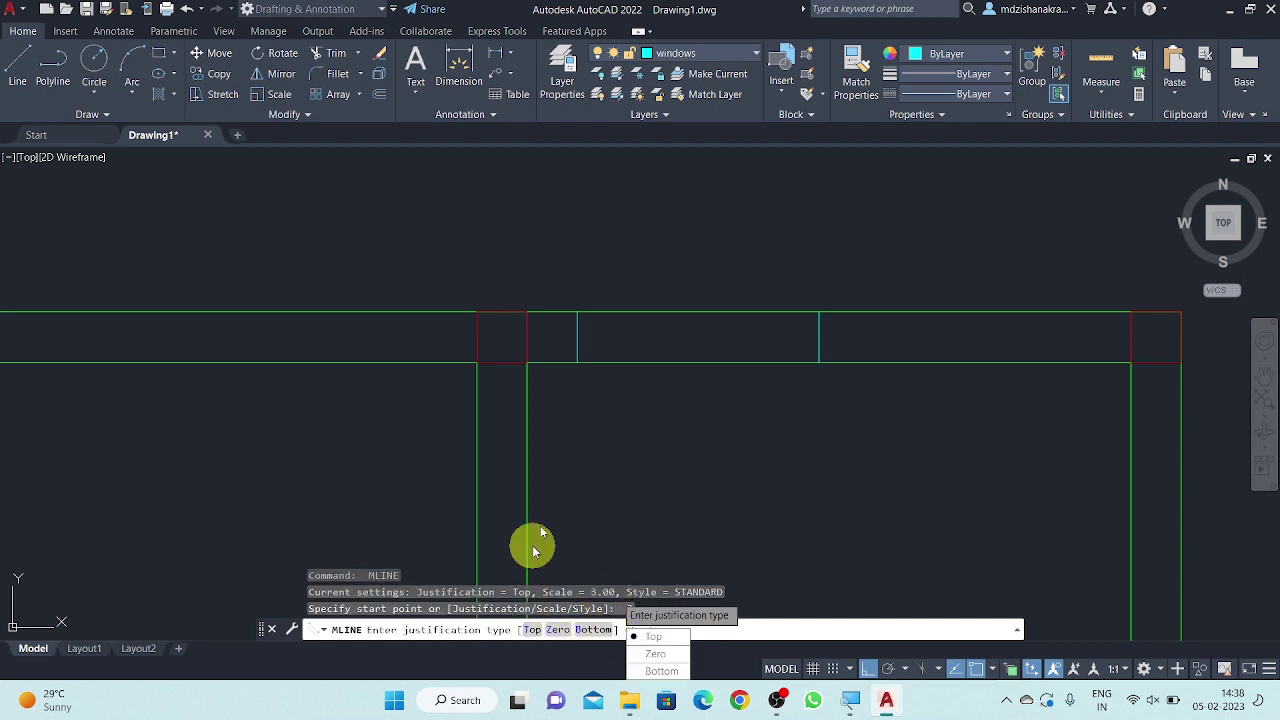
pyautogui.click(557, 631)
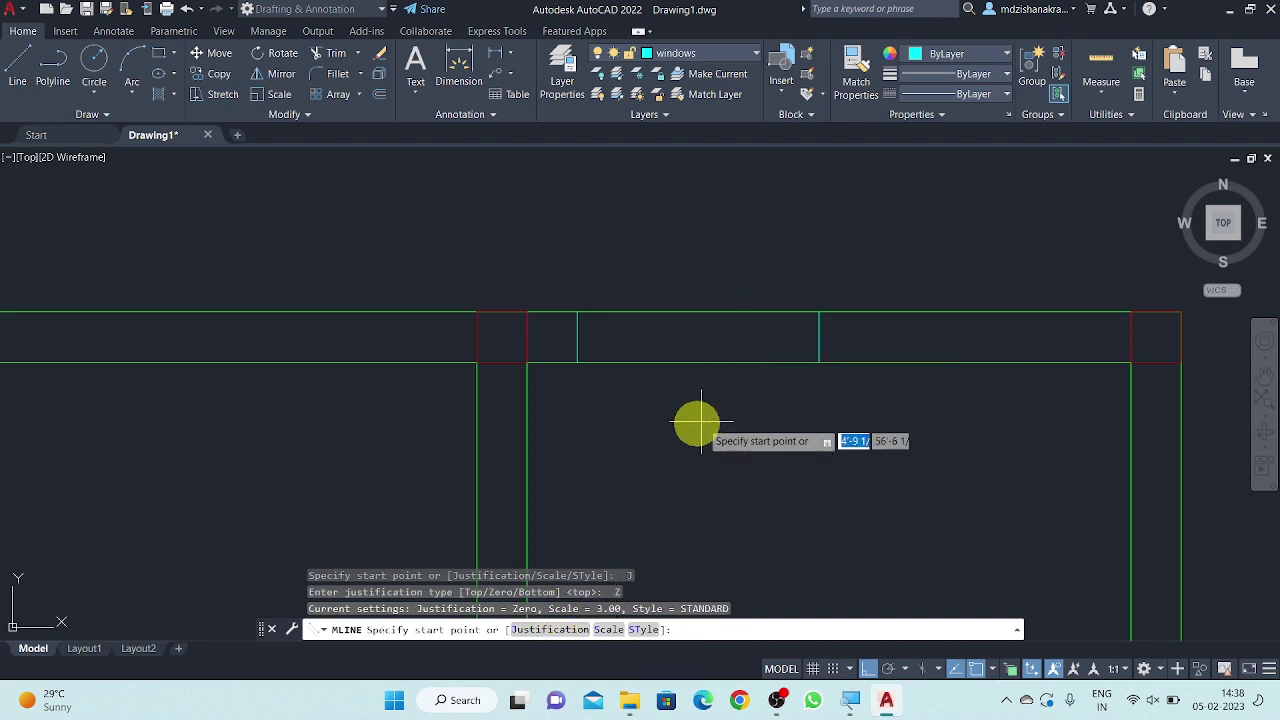
# - Draw the multiline window between the opening edges in the right room's top wall
pyautogui.click(577, 337)
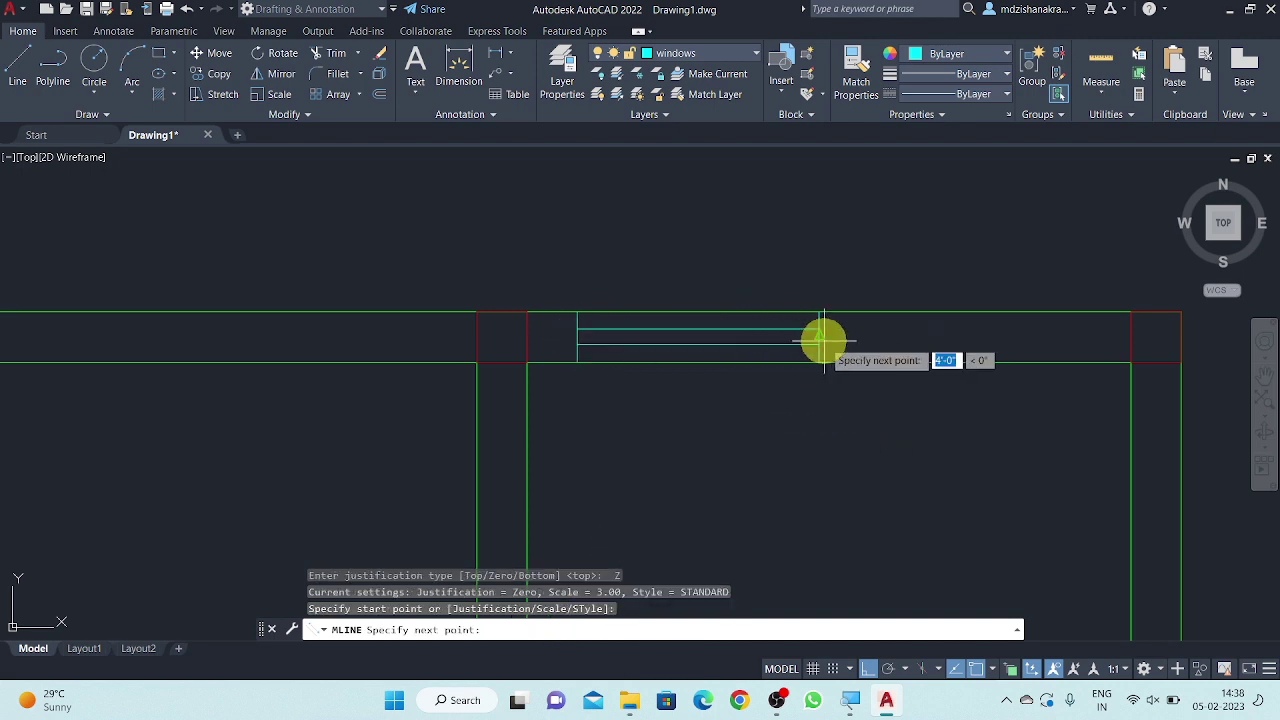
pyautogui.click(819, 337)
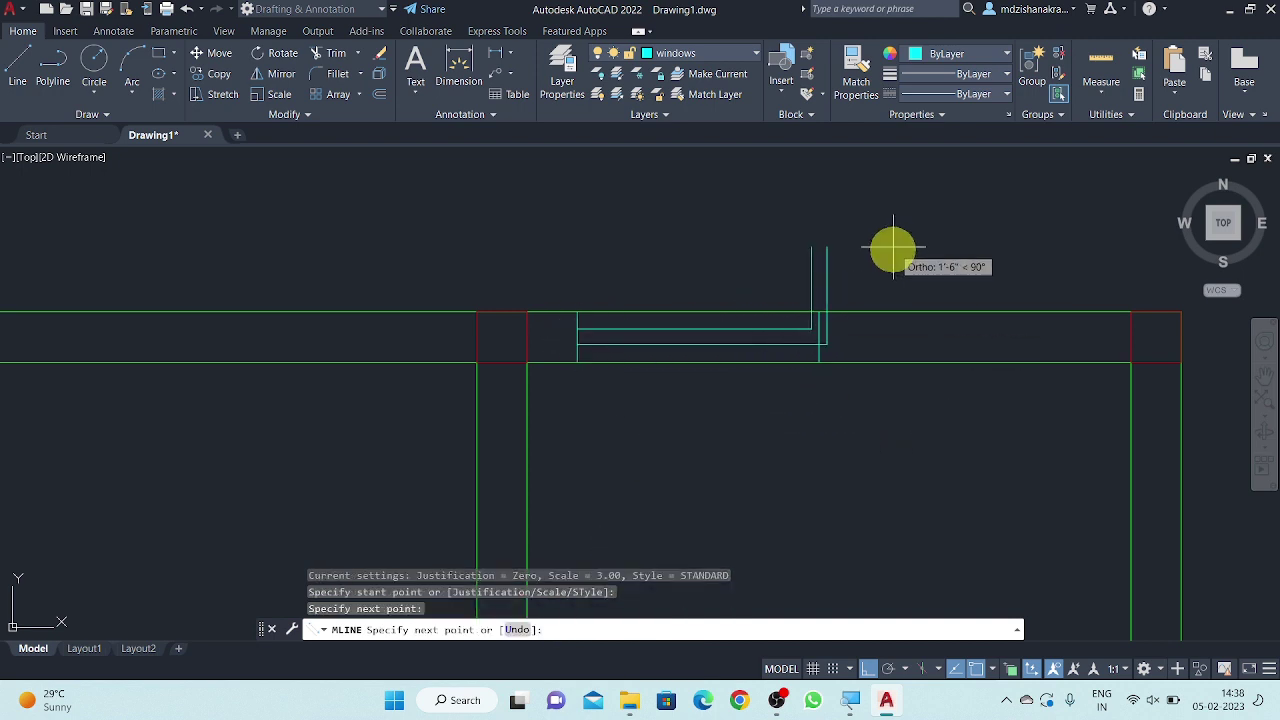
pyautogui.press('Return')
pyautogui.scroll(-4, 888, 330)
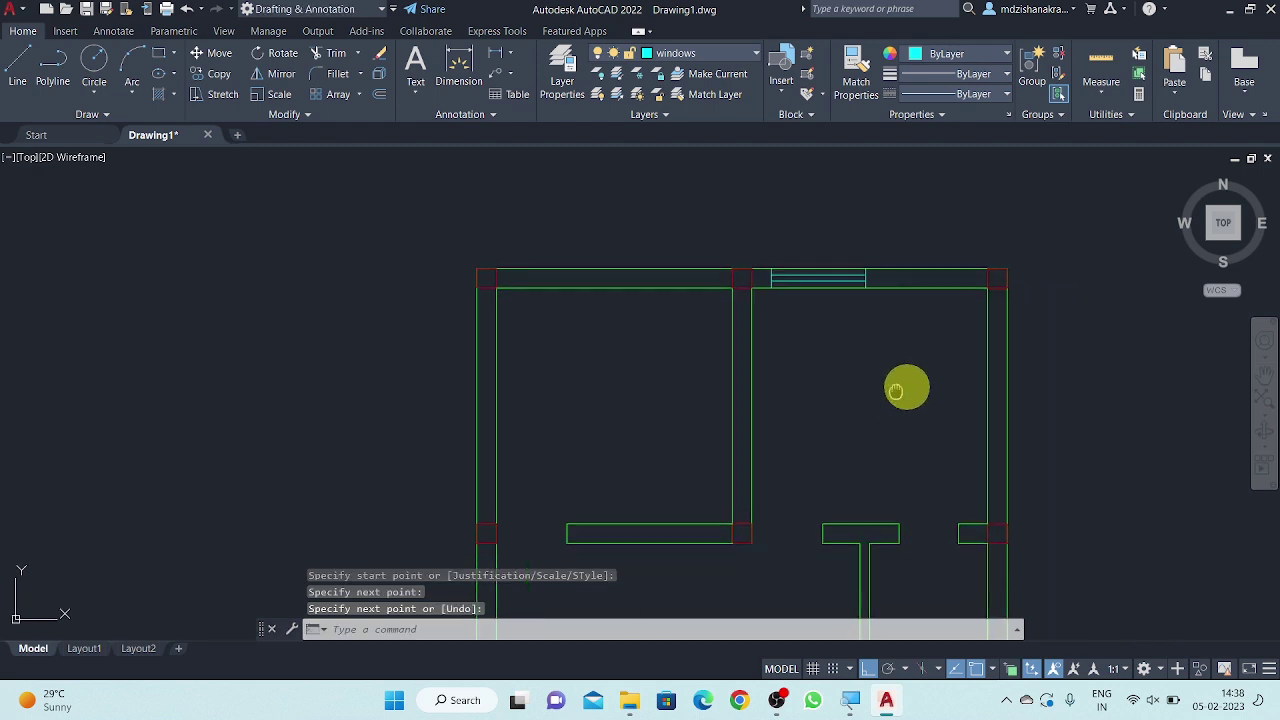
# - Draw a vertical line across the top wall at the left room's inner corner
pyautogui.scroll(2, 860, 258)
pyautogui.scroll(2, 890, 310)
pyautogui.scroll(-4, 829, 300)
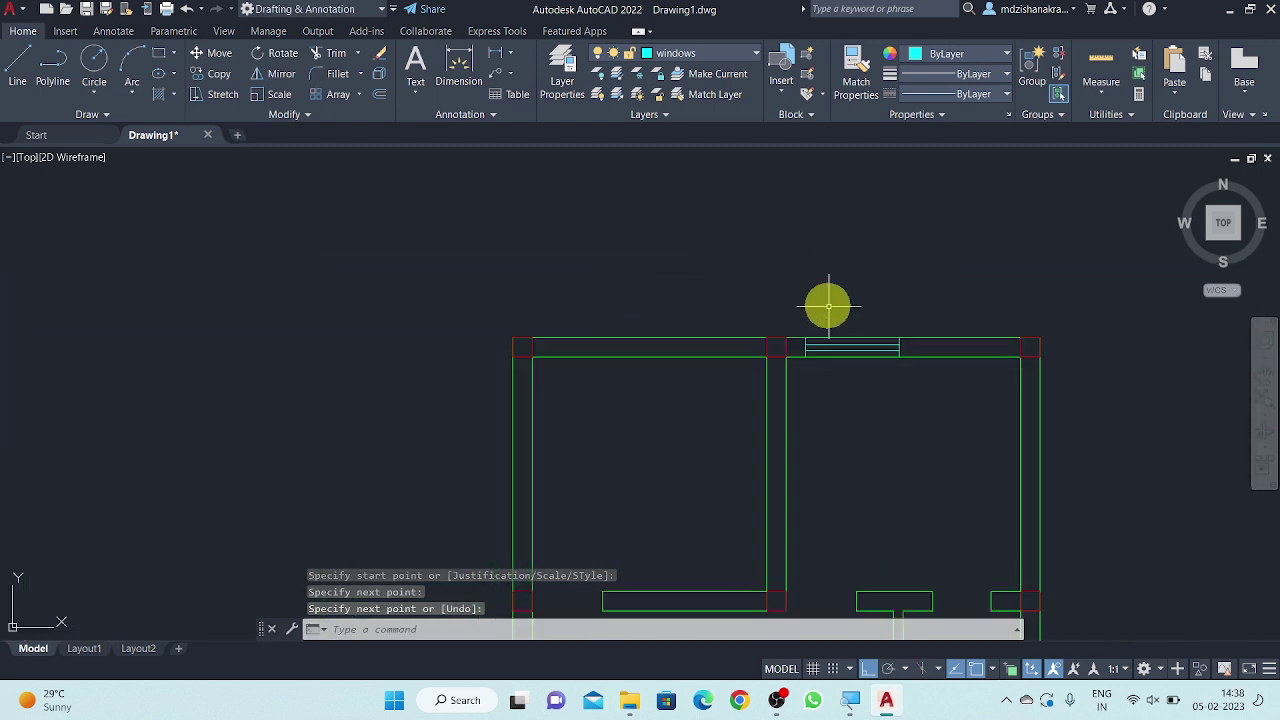
pyautogui.scroll(1, 659, 419)
pyautogui.scroll(2, 591, 343)
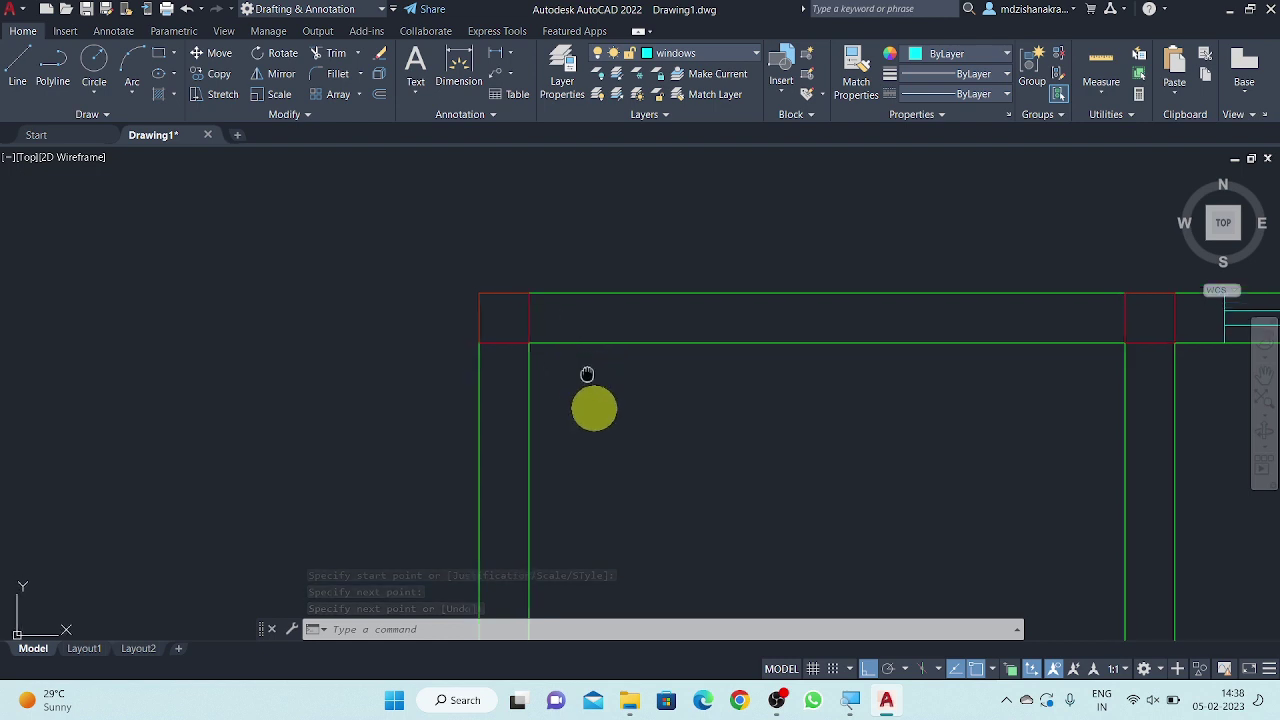
pyautogui.scroll(1, 591, 408)
pyautogui.write('l')
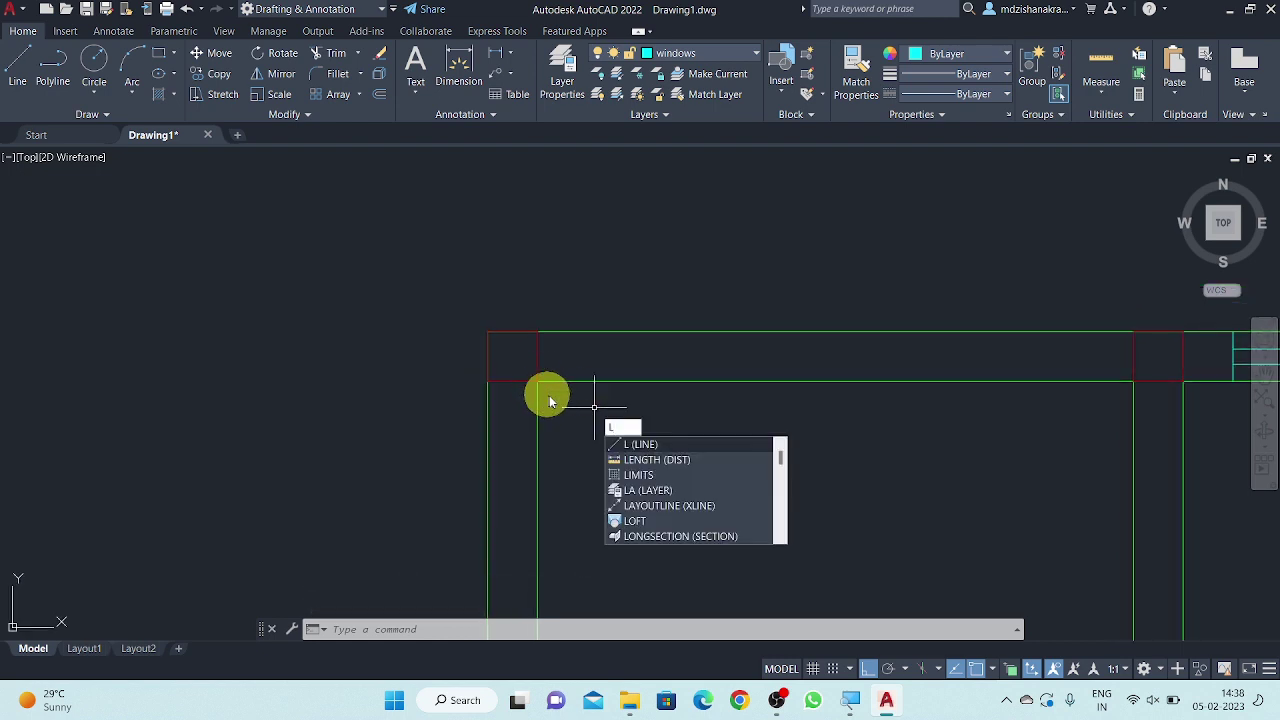
pyautogui.press('Return')
pyautogui.click(537, 380)
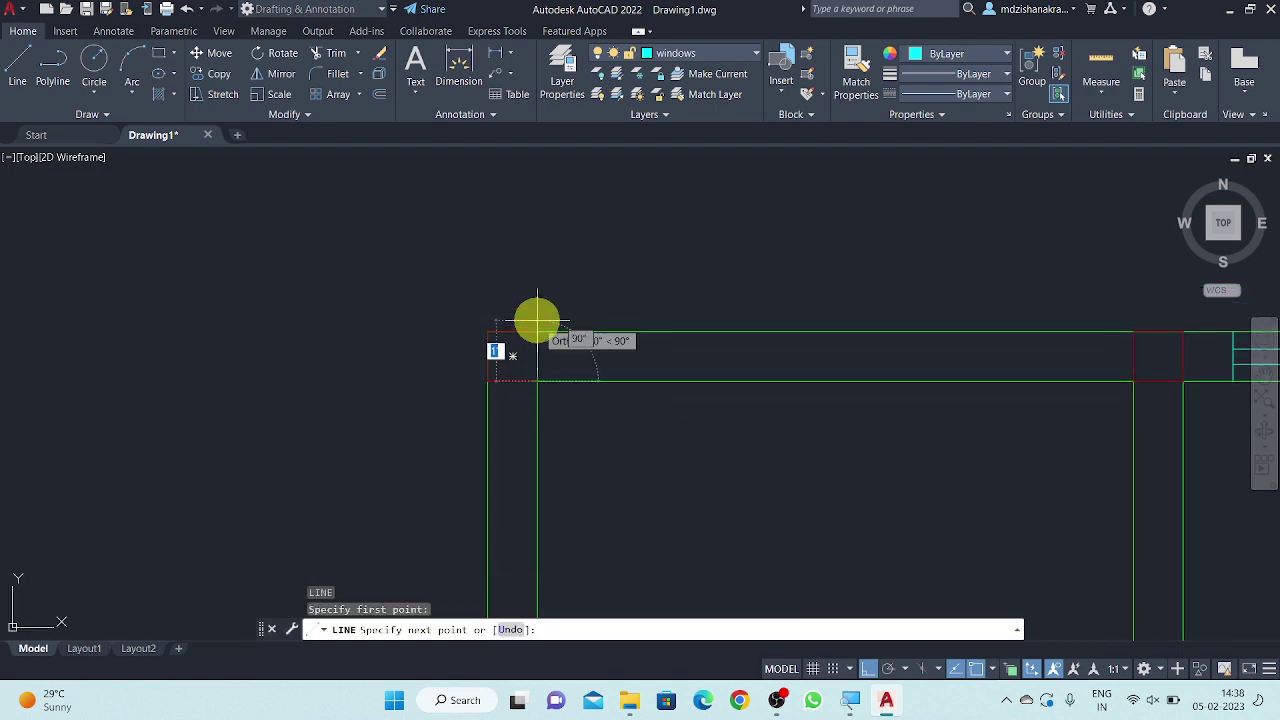
pyautogui.click(537, 331)
pyautogui.press('Return')
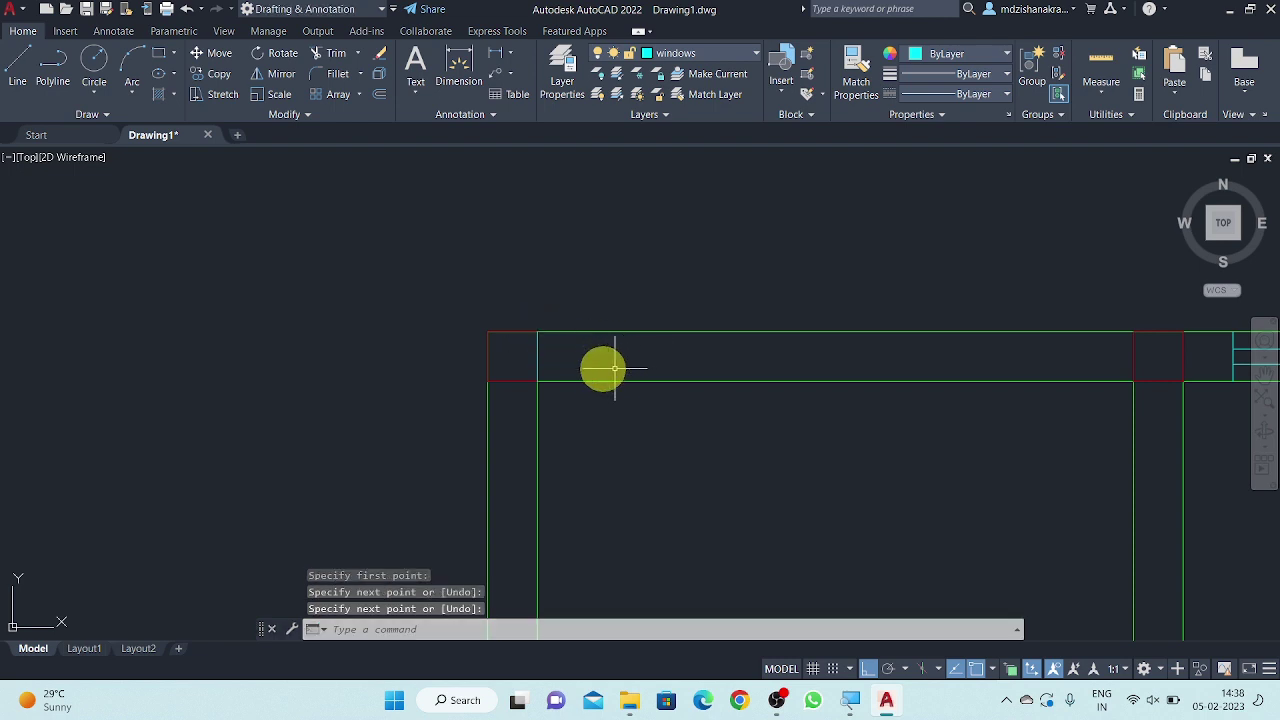
# - Move the new vertical line 10 units to the right
pyautogui.scroll(-2, 614, 369)
pyautogui.moveTo(606, 366); pyautogui.dragTo(527, 298, button='middle')
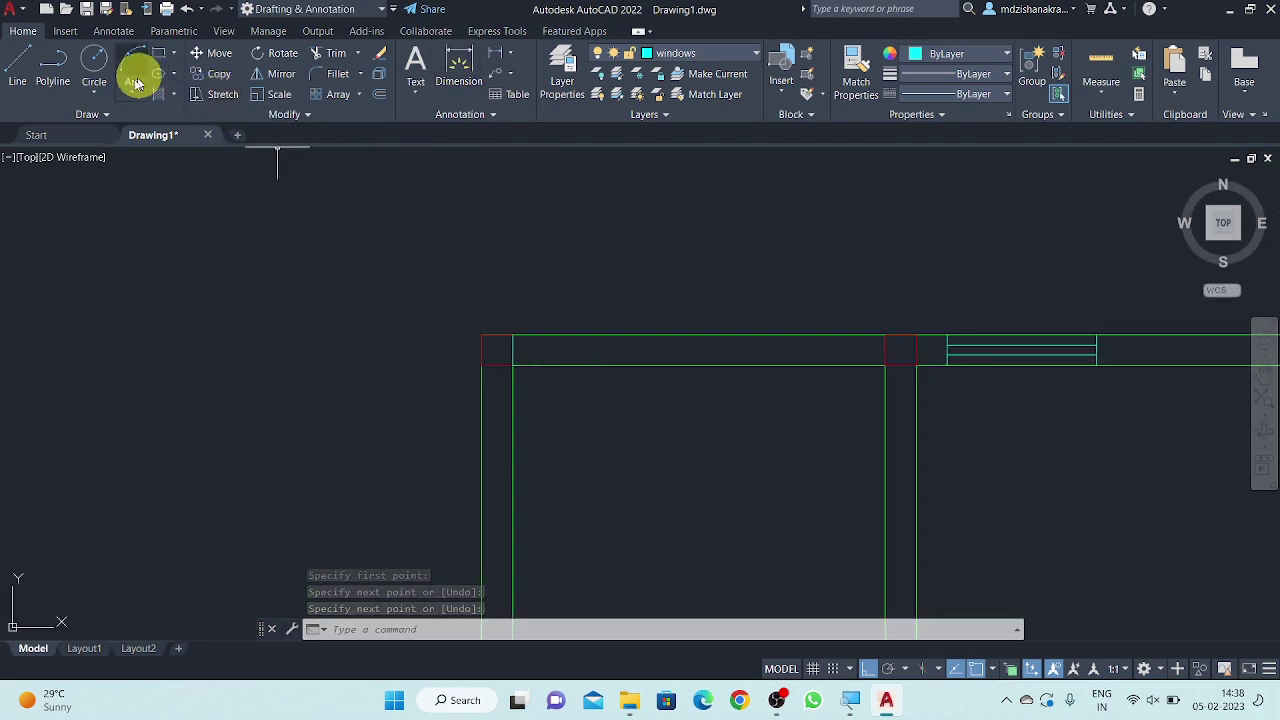
pyautogui.click(210, 60)
pyautogui.scroll(4, 500, 340)
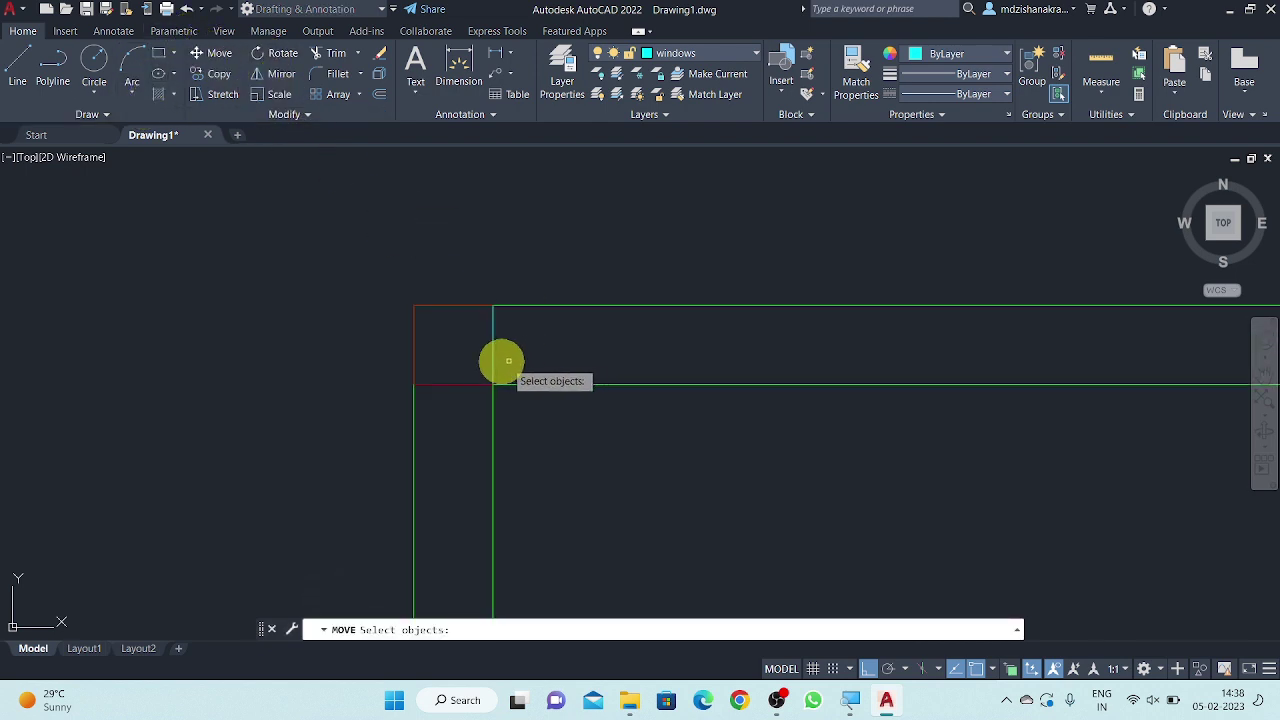
pyautogui.click(492, 340)
pyautogui.press('Return')
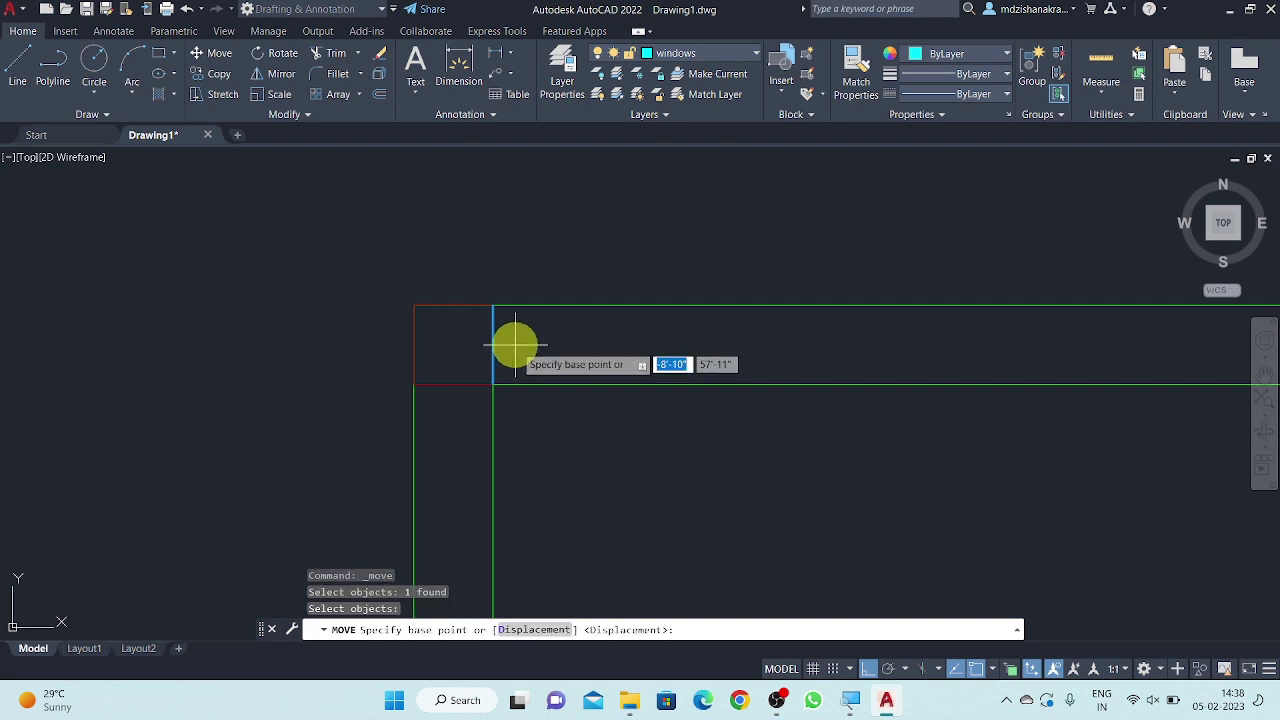
pyautogui.click(514, 346)
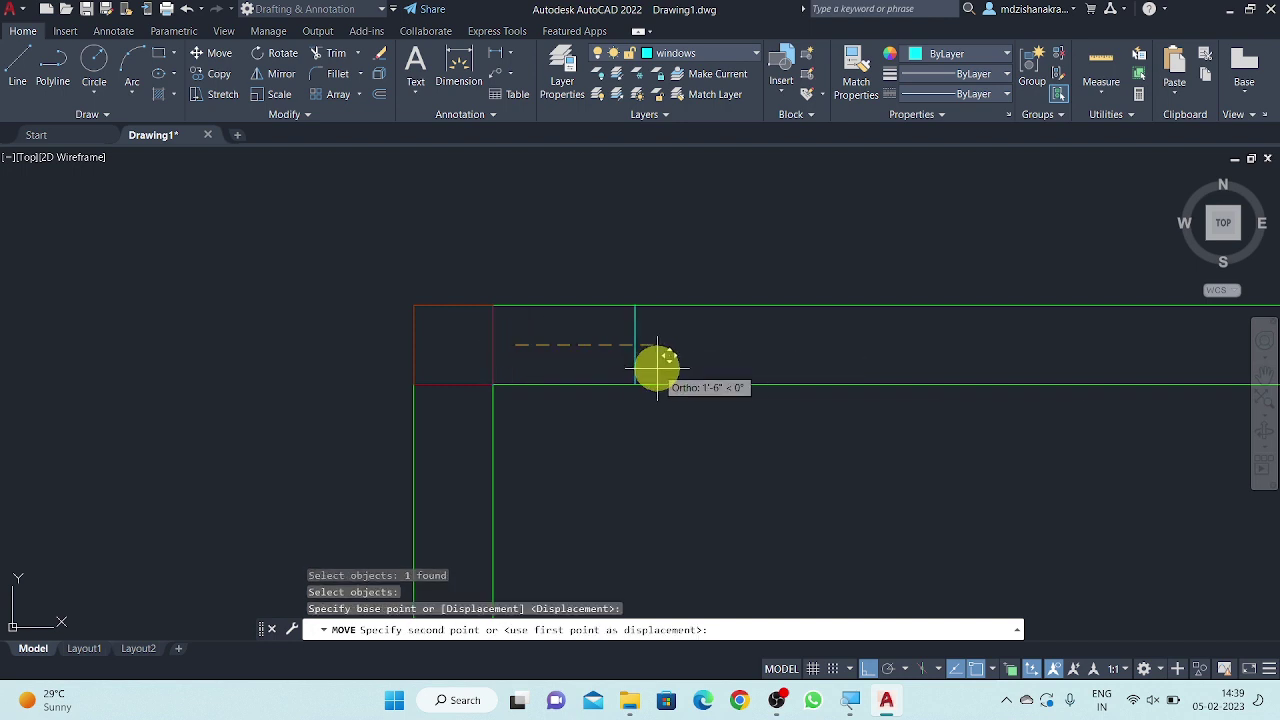
pyautogui.write('10')
pyautogui.press('Return')
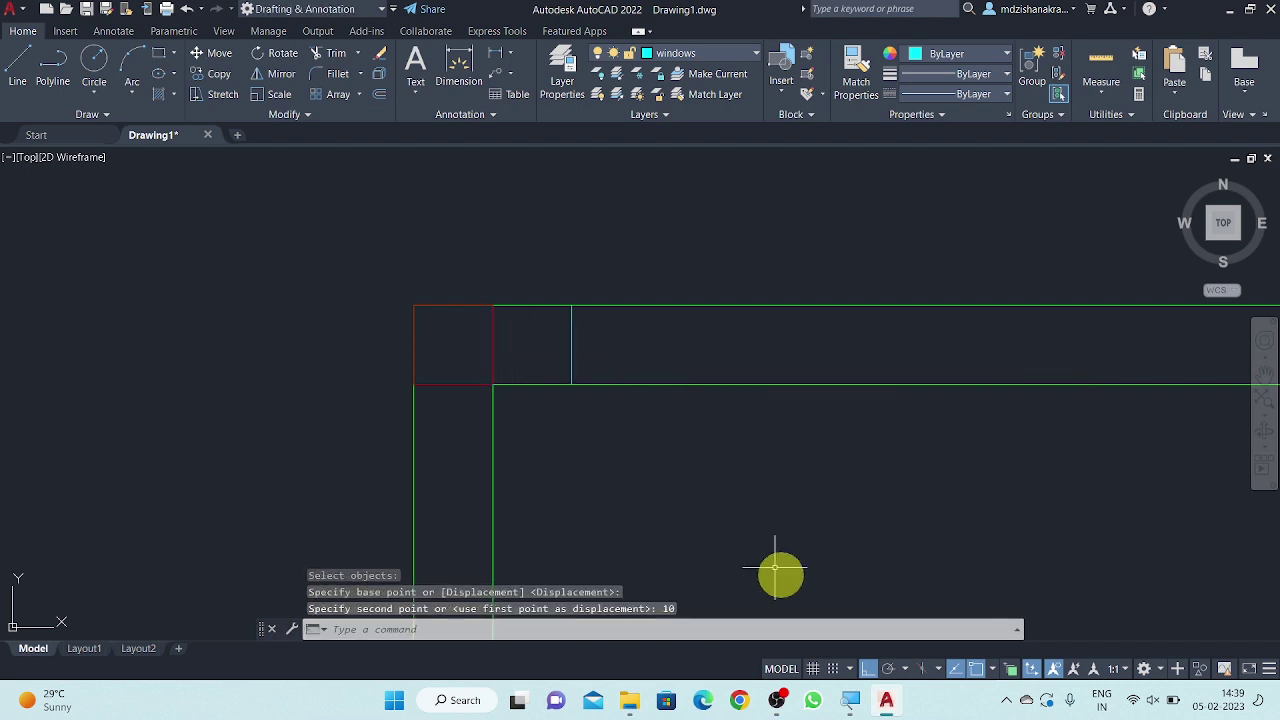
# - Start the OFFSET command (O) for the opening's second edge
pyautogui.click(1008, 701)
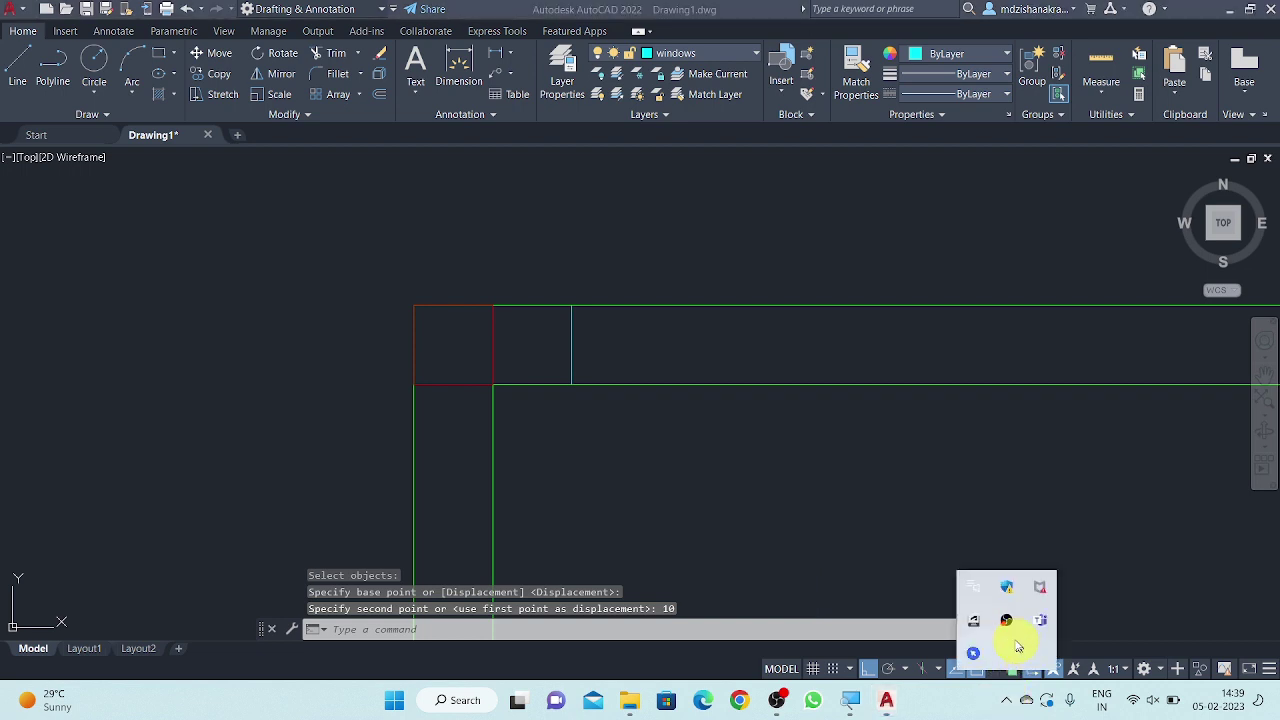
pyautogui.click(973, 653)
pyautogui.click(559, 220)
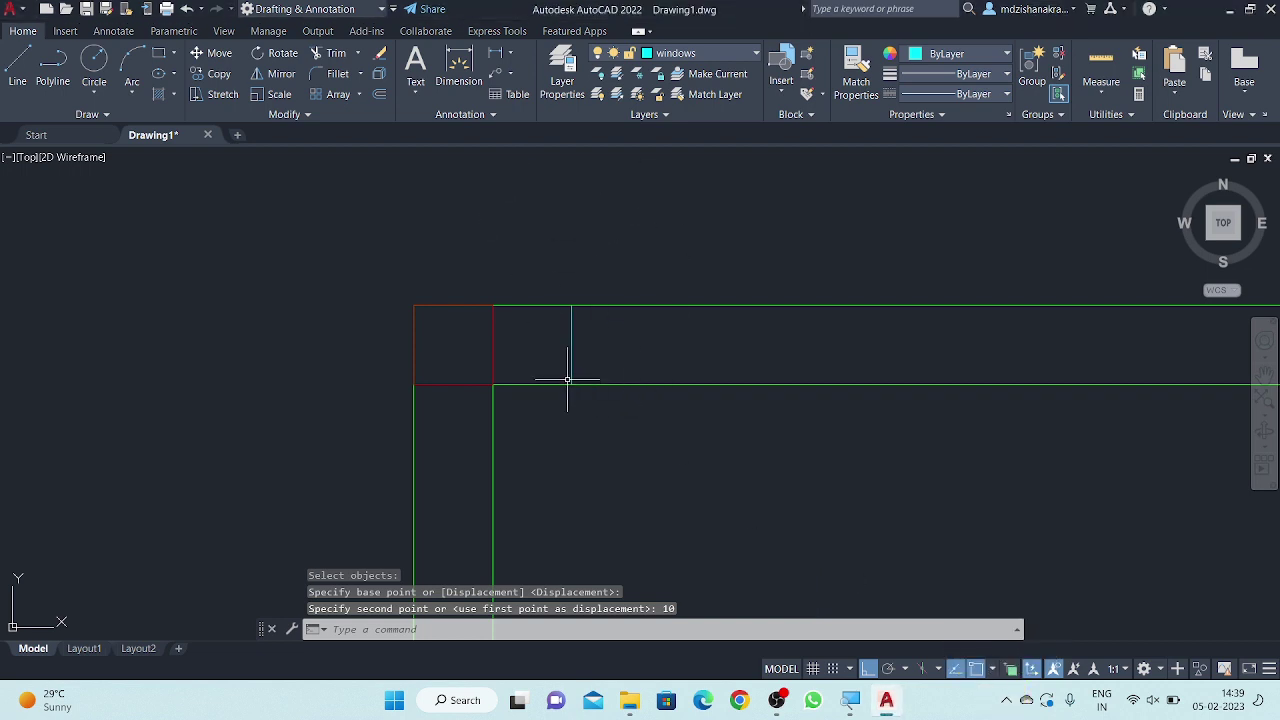
pyautogui.scroll(2, 567, 380)
pyautogui.write('o')
pyautogui.press('Return')
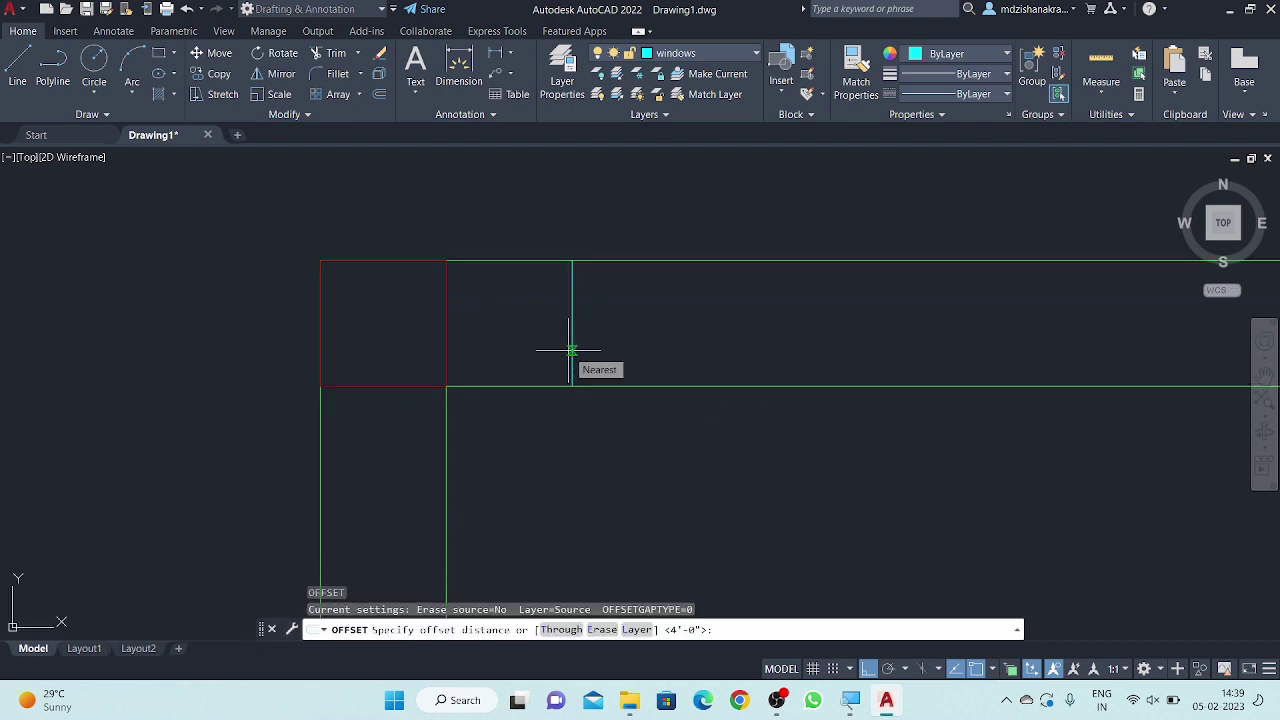
# - Offset the vertical line 4'-0" to the right to mark the opening's other edge
pyautogui.click(572, 385)
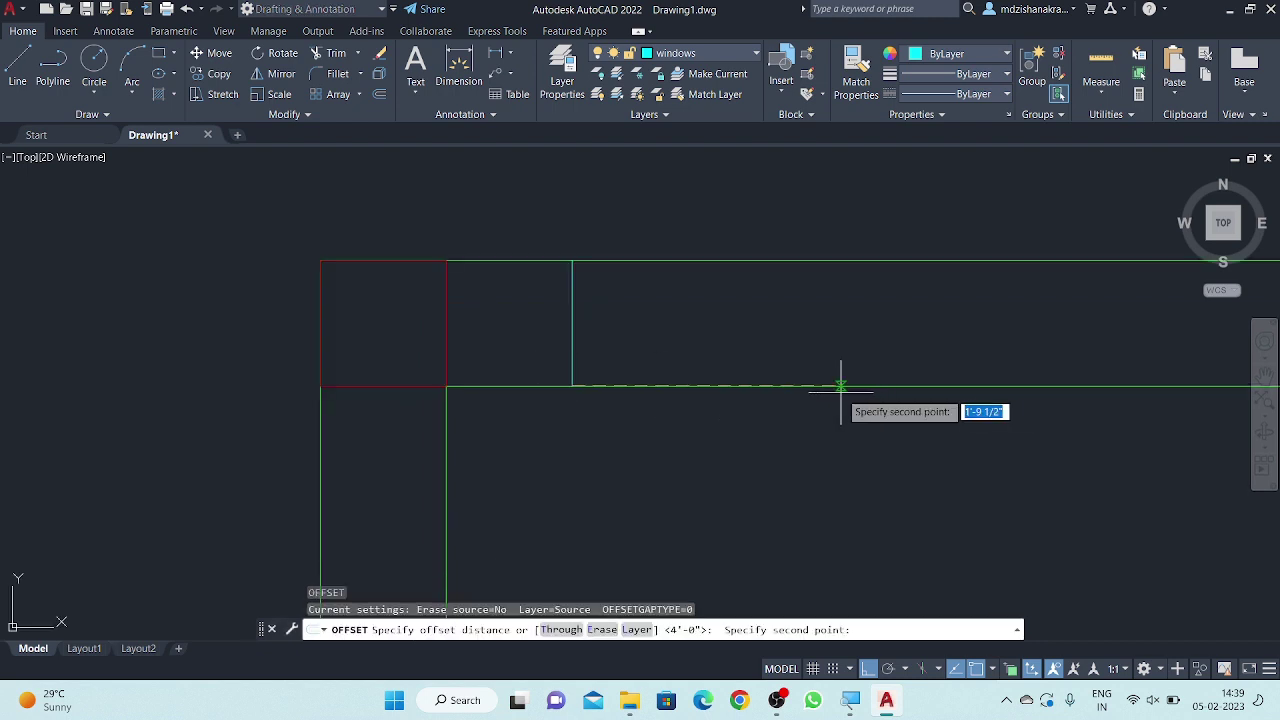
pyautogui.press('Escape')
pyautogui.press('Return')
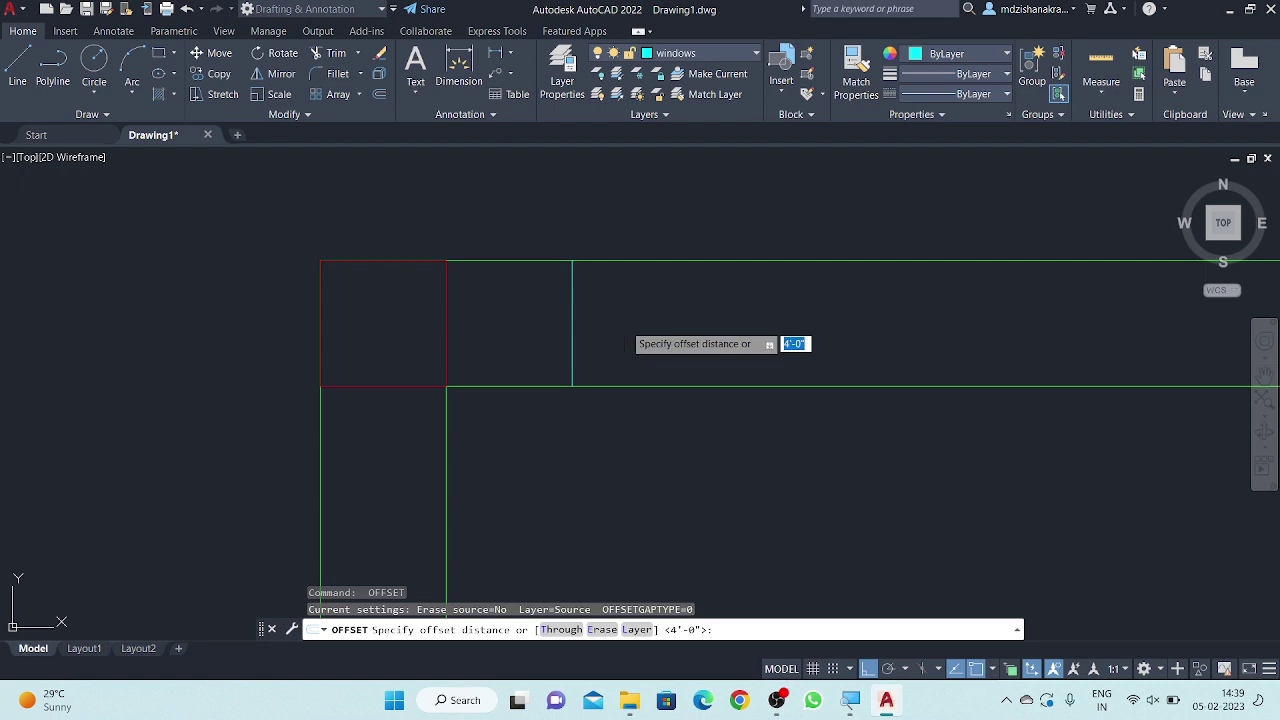
pyautogui.press('Return')
pyautogui.click(572, 322)
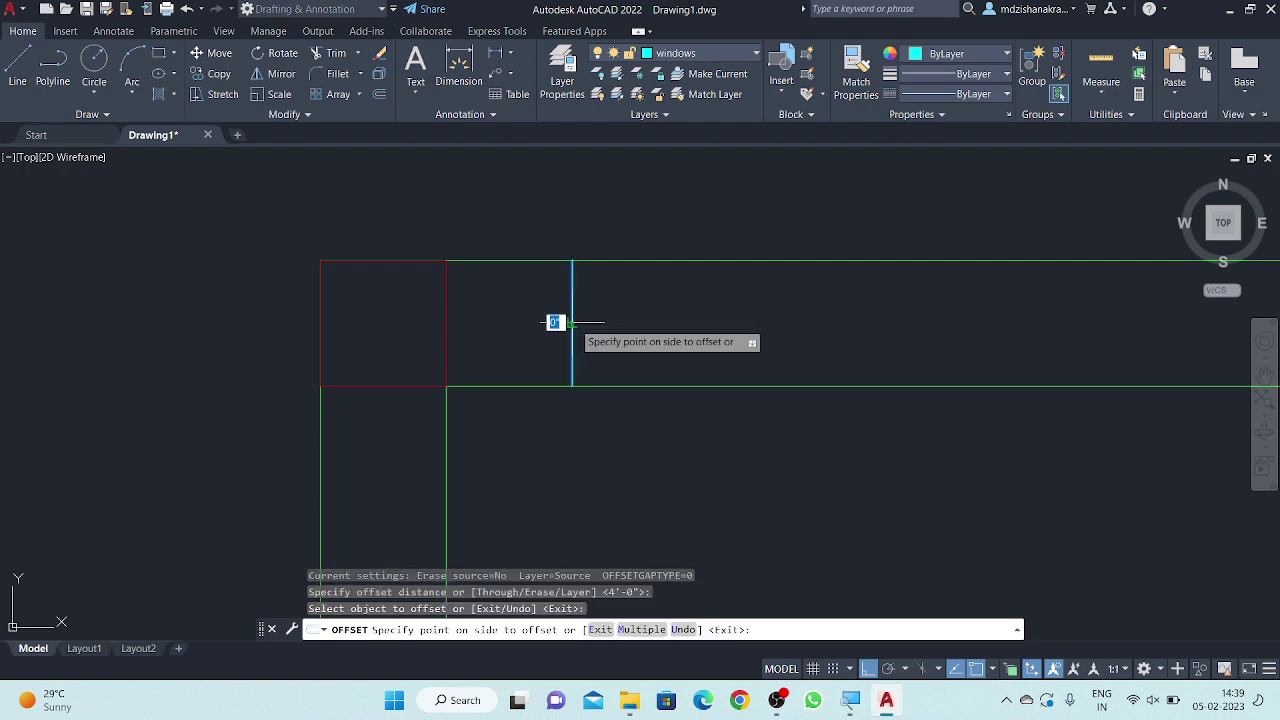
pyautogui.click(830, 315)
pyautogui.scroll(-4, 628, 315)
pyautogui.scroll(-2, 628, 315)
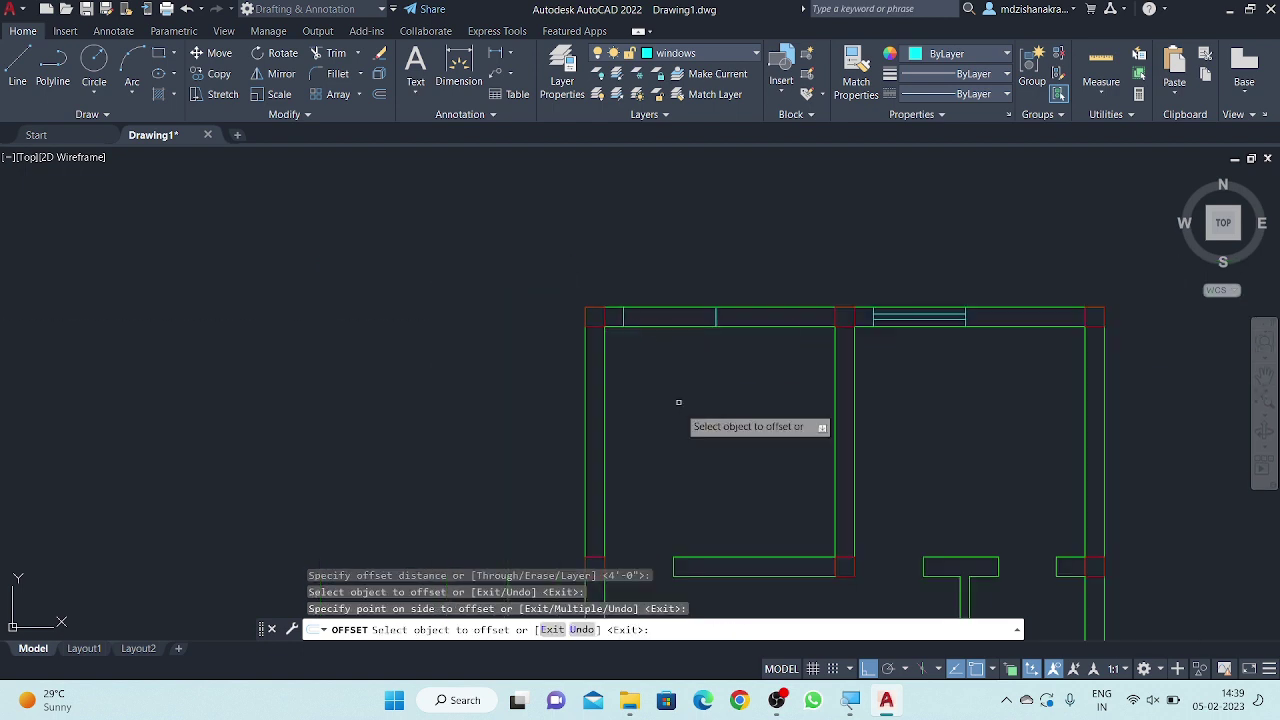
pyautogui.scroll(-2, 677, 400)
pyautogui.press('Escape')
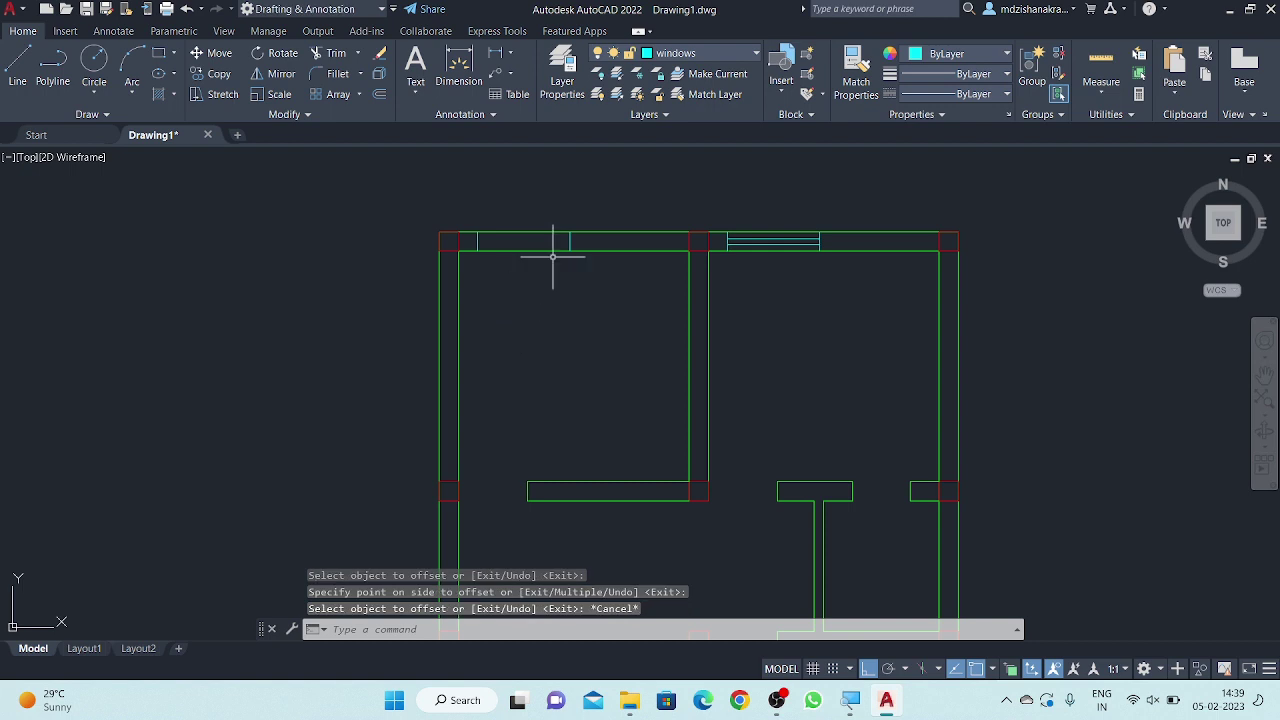
# - Draw the multiline window between the two opening lines in the left room's top wall
pyautogui.write('ml')
pyautogui.press('Return')
pyautogui.scroll(6, 488, 246)
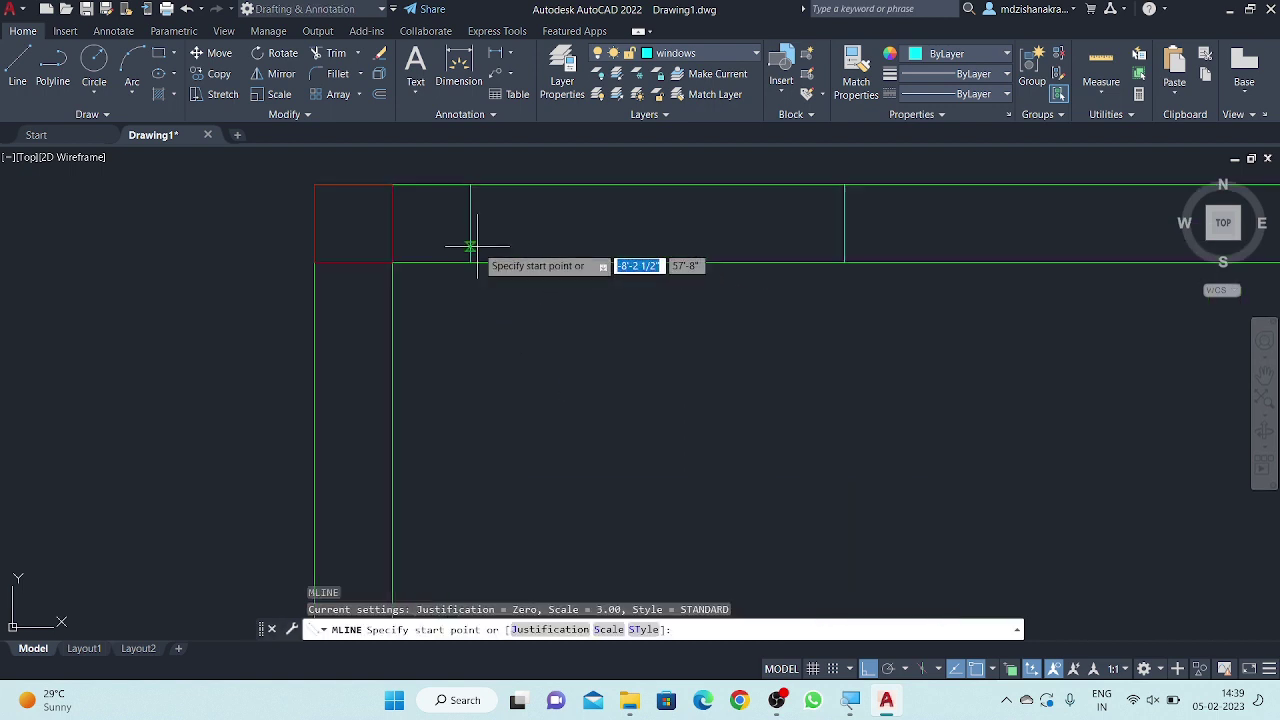
pyautogui.click(470, 222)
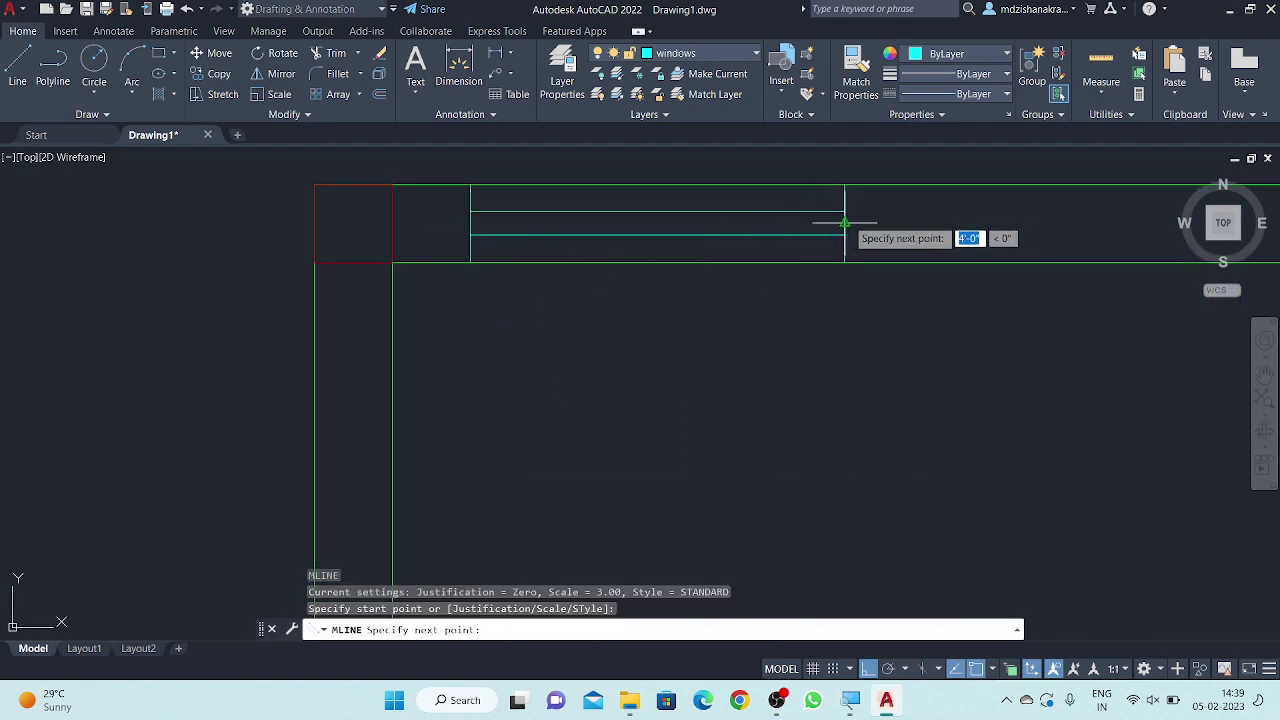
pyautogui.click(845, 222)
pyautogui.press('Return')
pyautogui.scroll(-3, 515, 308)
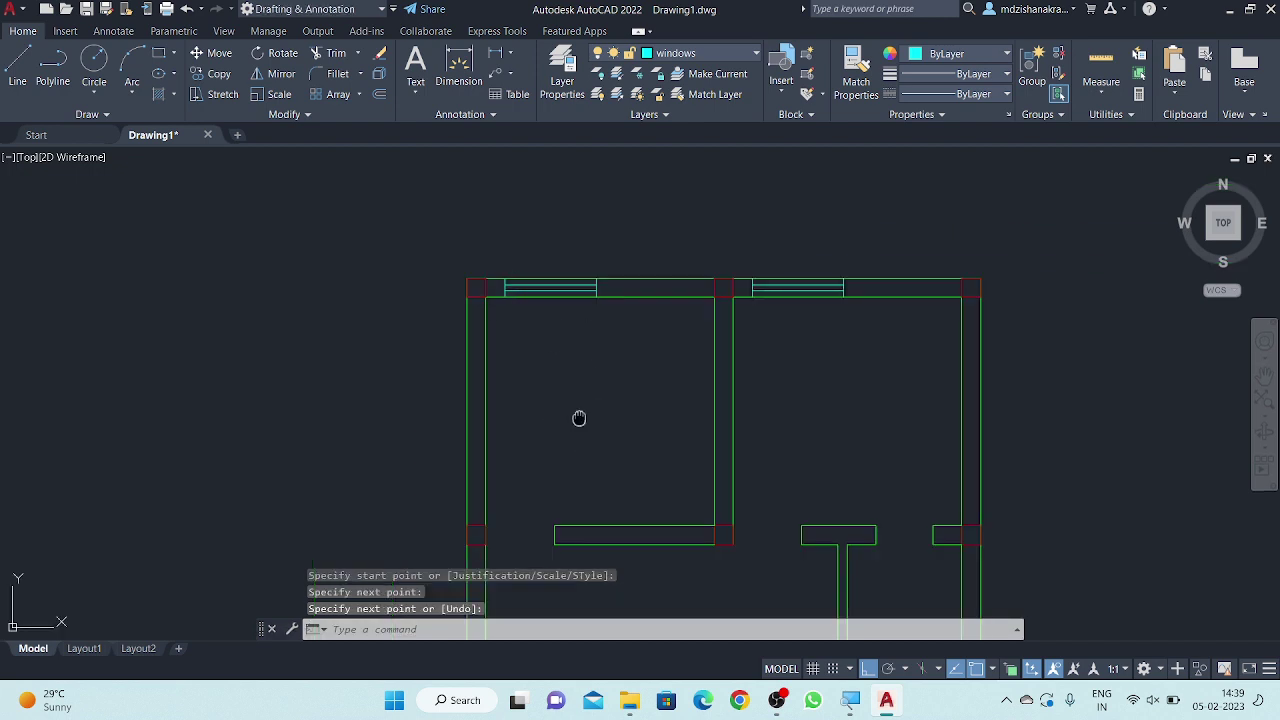
# - Pan and zoom the view in on the left room's outer wall
pyautogui.moveTo(579, 418)
pyautogui.mouseDown(button='middle')
pyautogui.moveTo(586, 322)
pyautogui.moveTo(600, 294)
pyautogui.moveTo(609, 309)
pyautogui.mouseUp(button='middle')
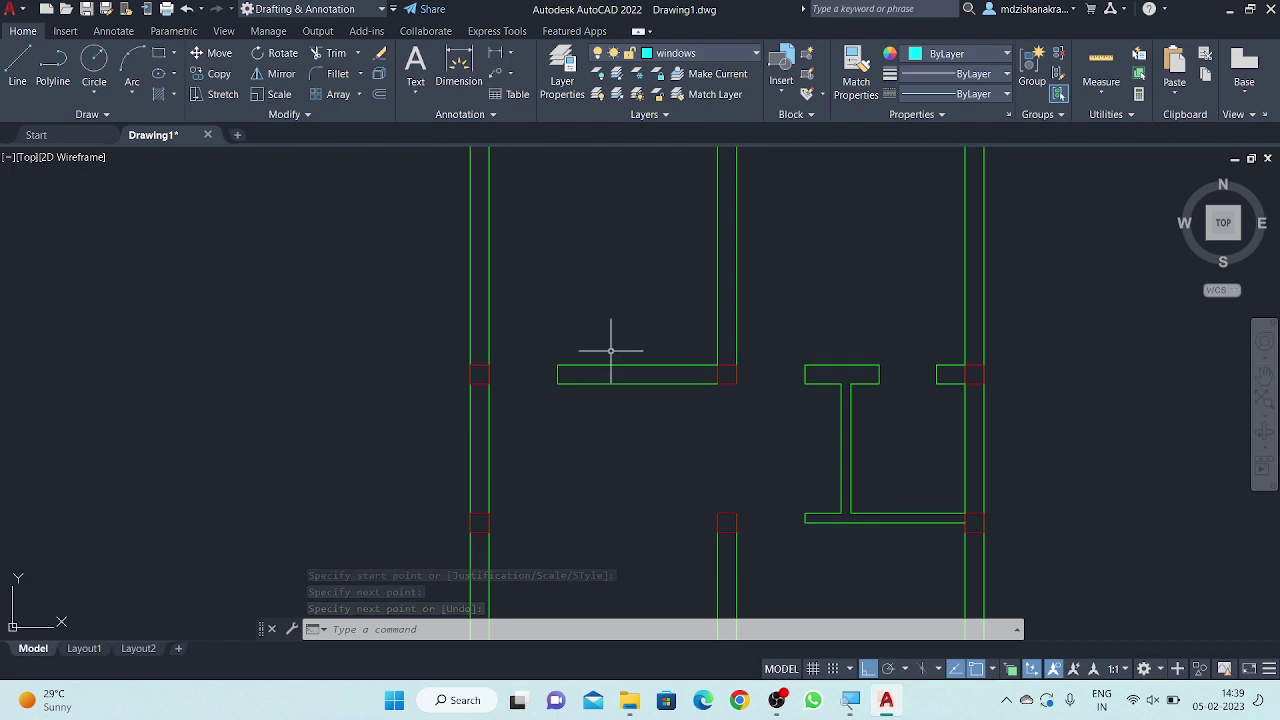
pyautogui.moveTo(614, 434); pyautogui.dragTo(609, 381, button='middle')
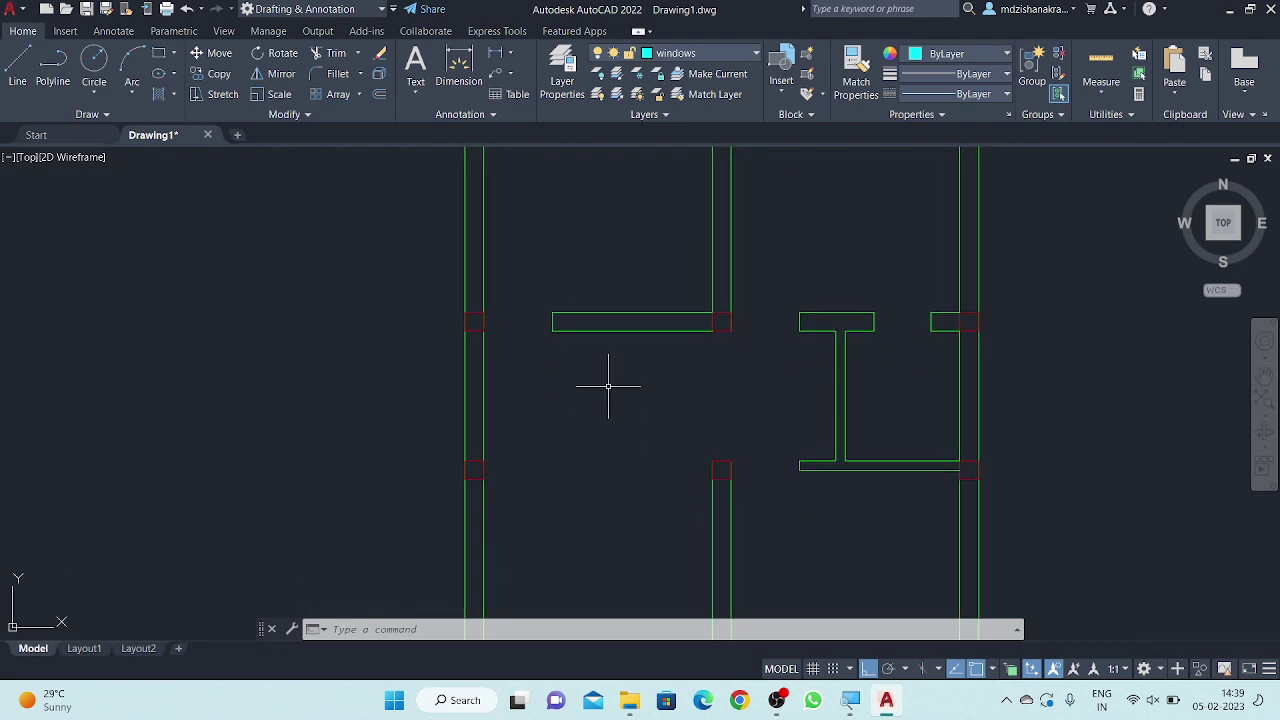
pyautogui.scroll(-2, 597, 373)
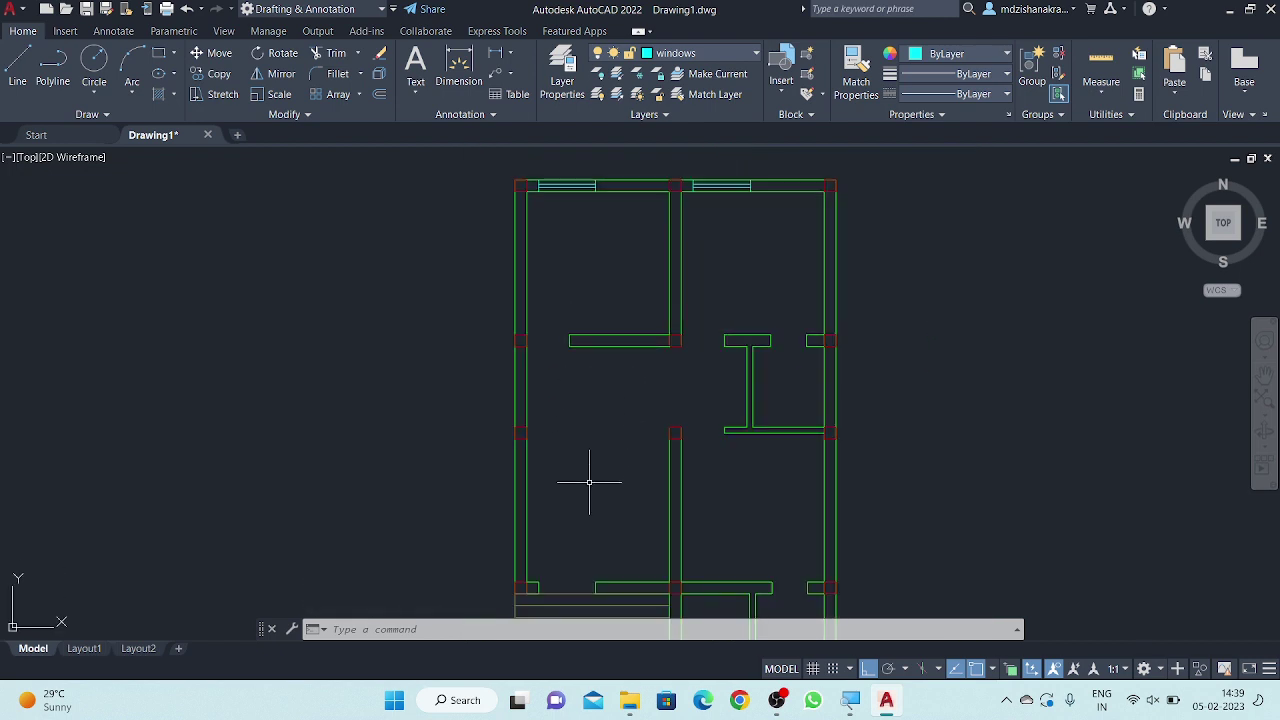
pyautogui.moveTo(589, 482); pyautogui.dragTo(587, 405, button='middle')
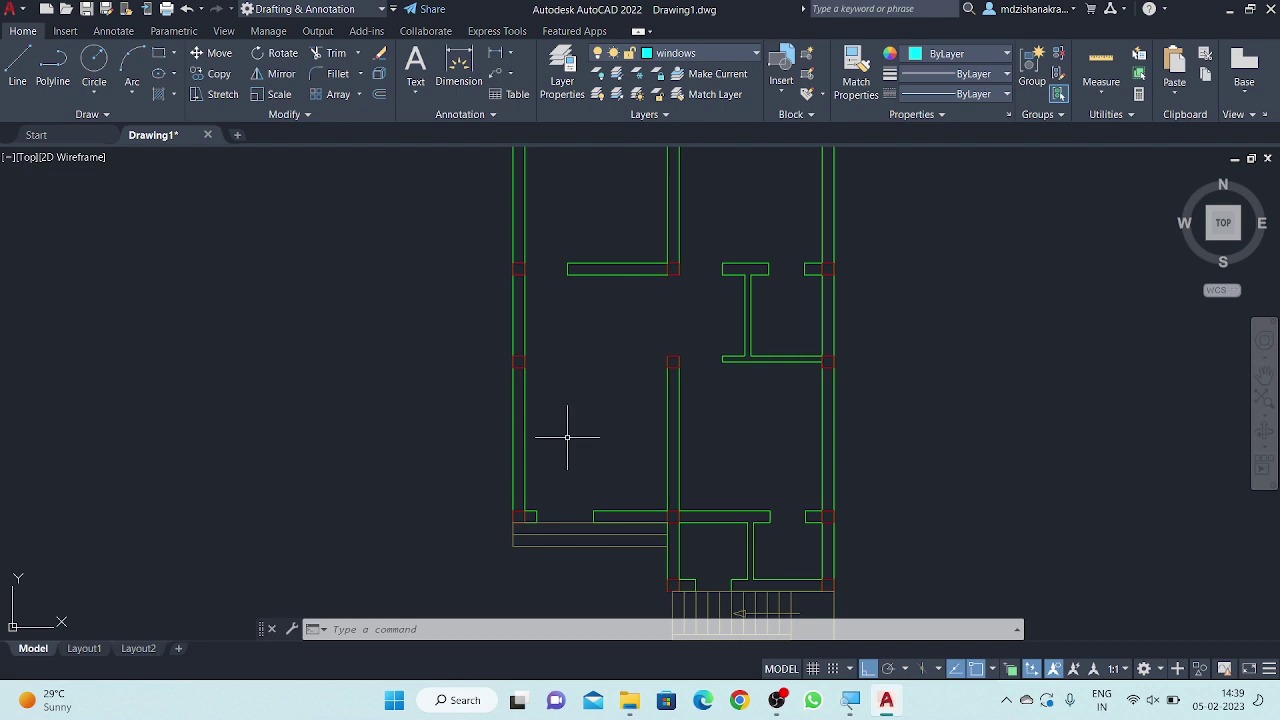
pyautogui.moveTo(567, 447); pyautogui.dragTo(554, 431, button='middle')
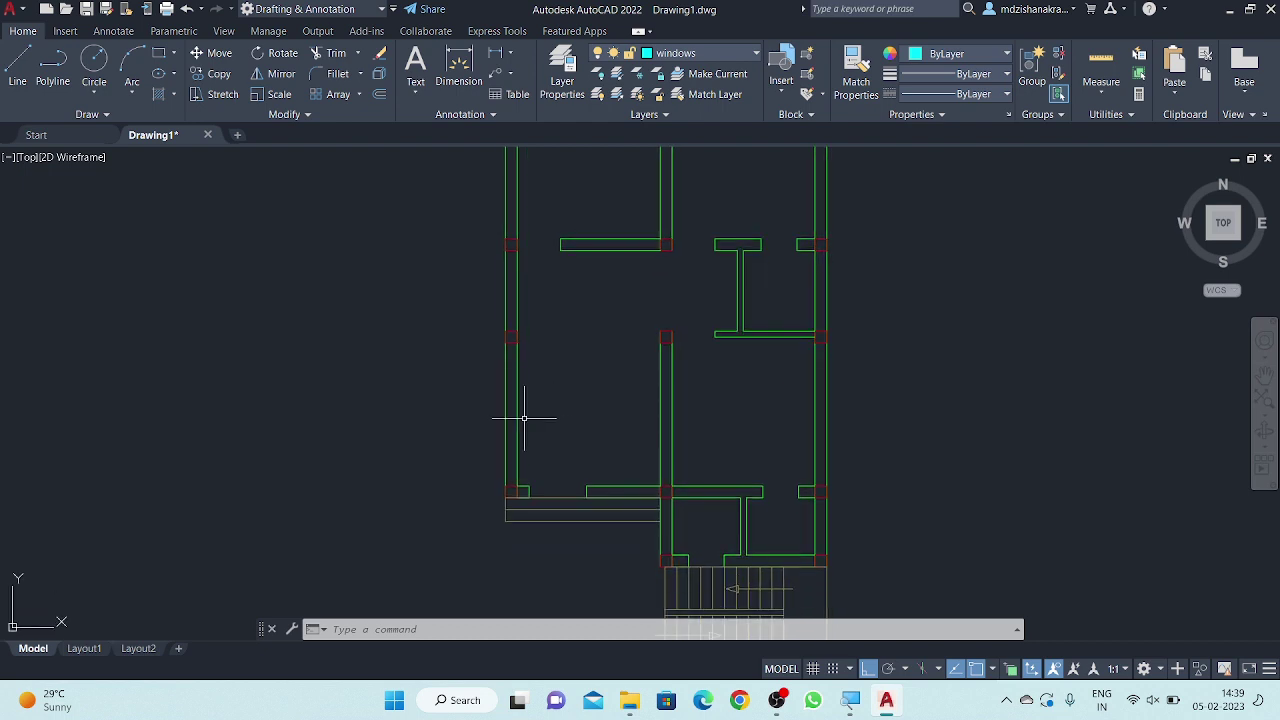
pyautogui.scroll(2, 515, 420)
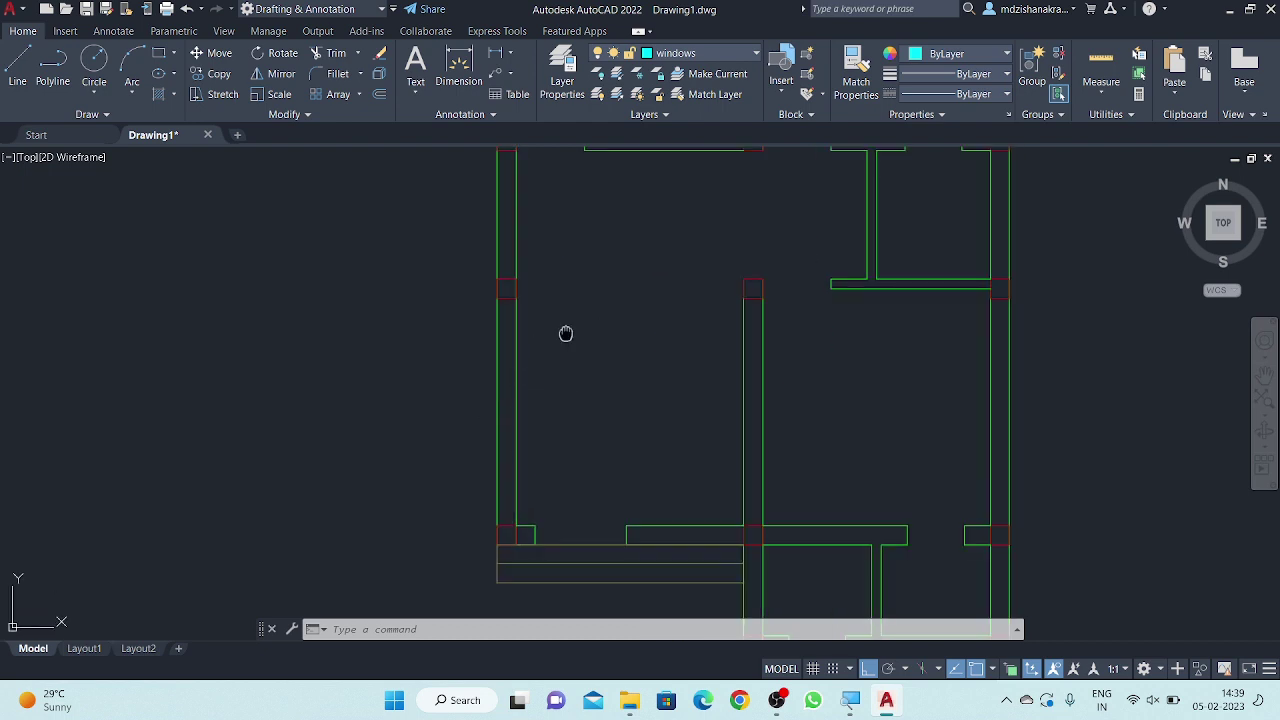
pyautogui.moveTo(566, 333); pyautogui.dragTo(563, 371, button='middle')
# - Draw a line across the left outer wall at its corner
pyautogui.write('l')
pyautogui.press('Return')
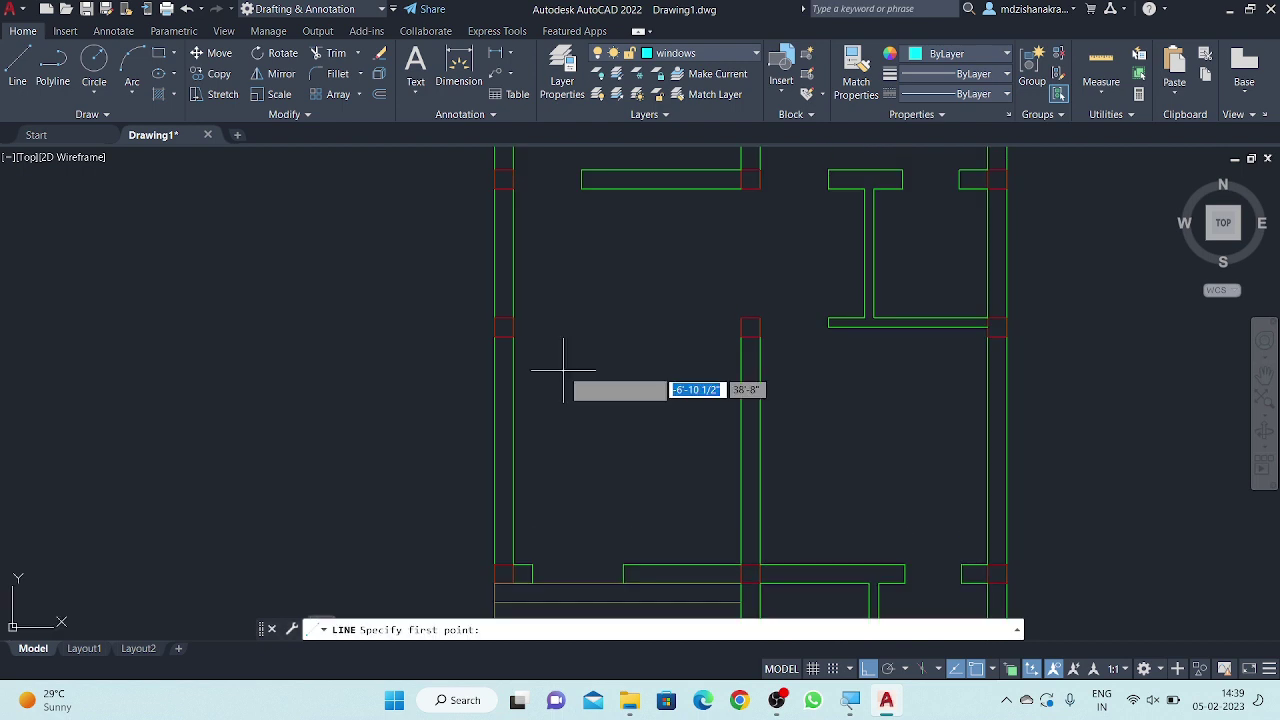
pyautogui.scroll(5, 504, 327)
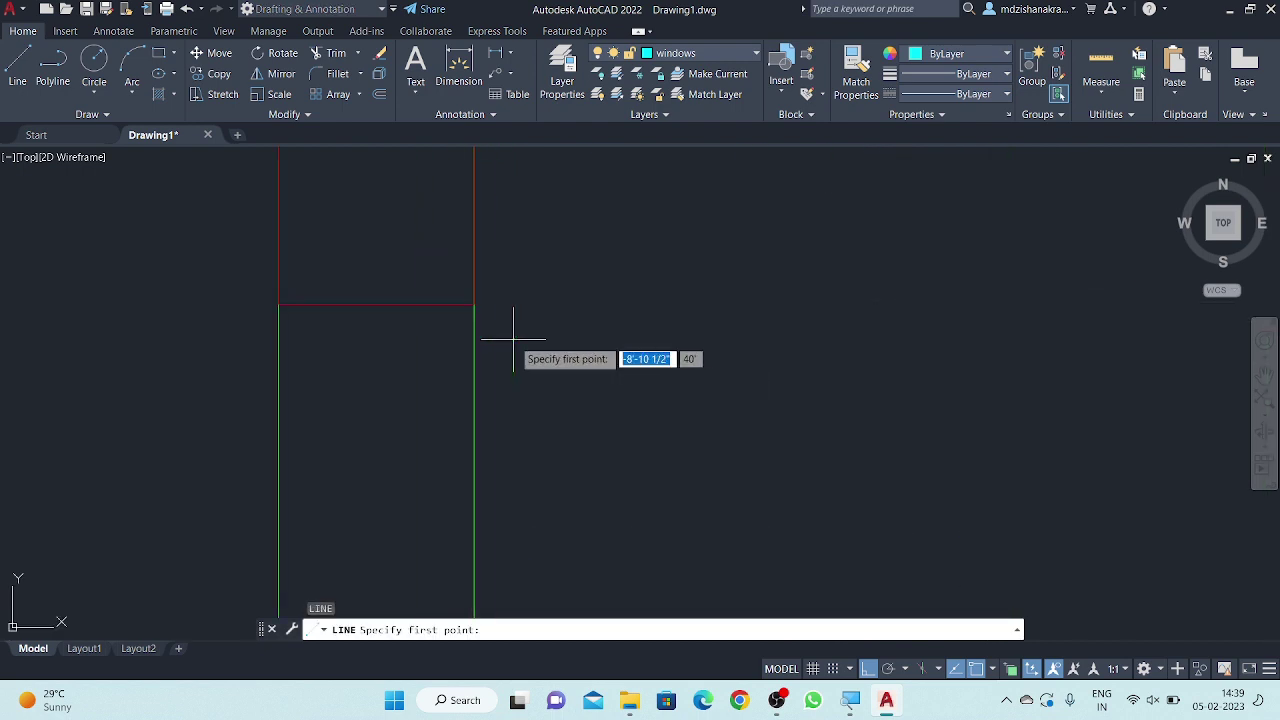
pyautogui.click(433, 302)
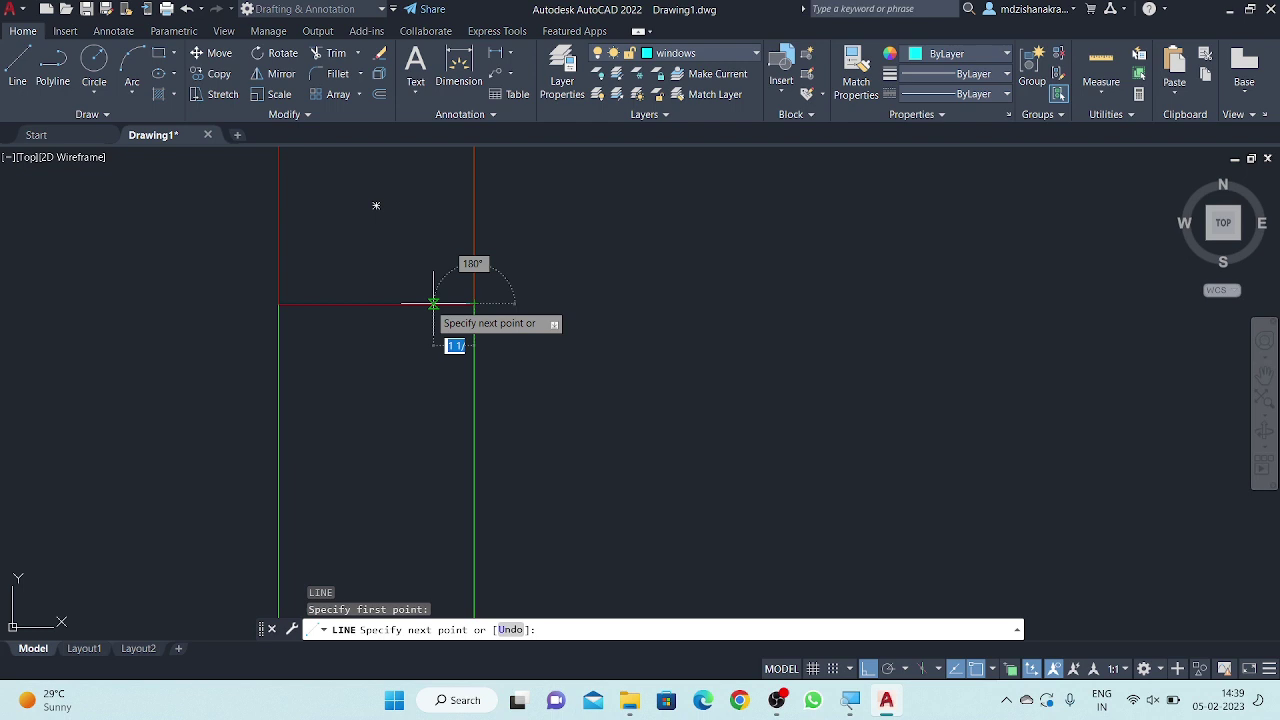
pyautogui.click(278, 304)
pyautogui.press('Return')
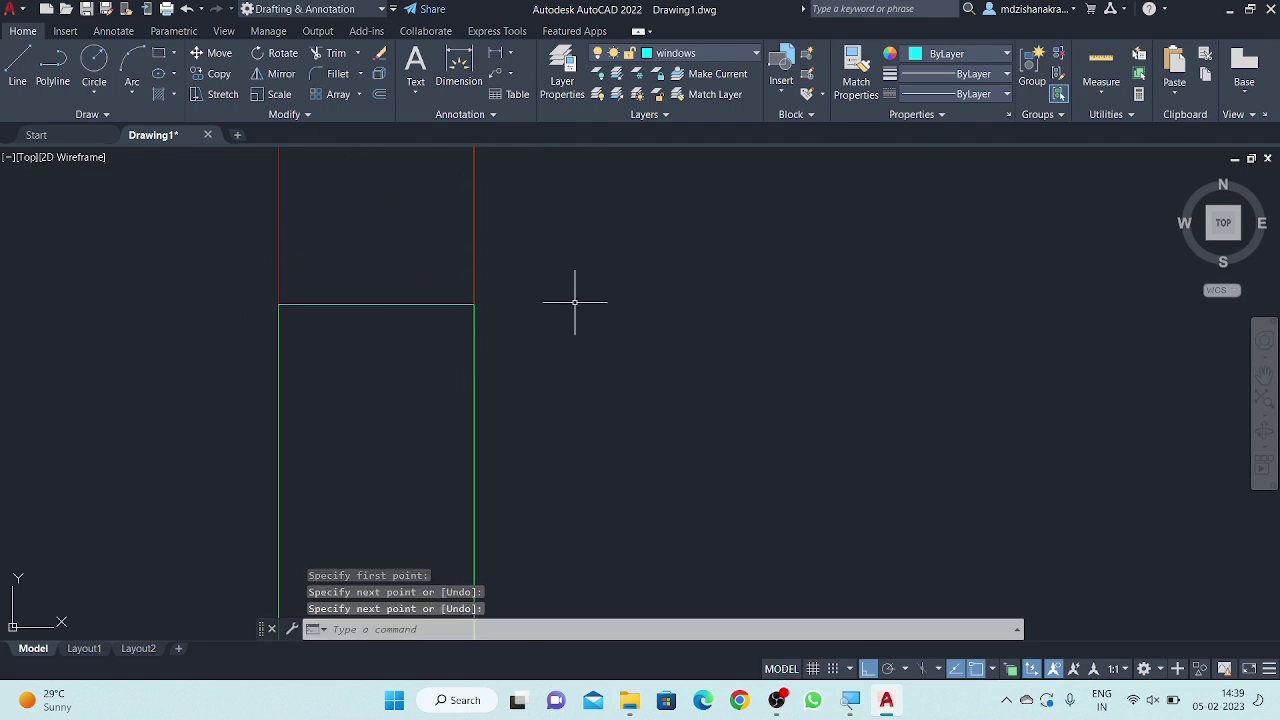
pyautogui.write('M')
# - Move the cross line 10 units down the wall
pyautogui.press('Return')
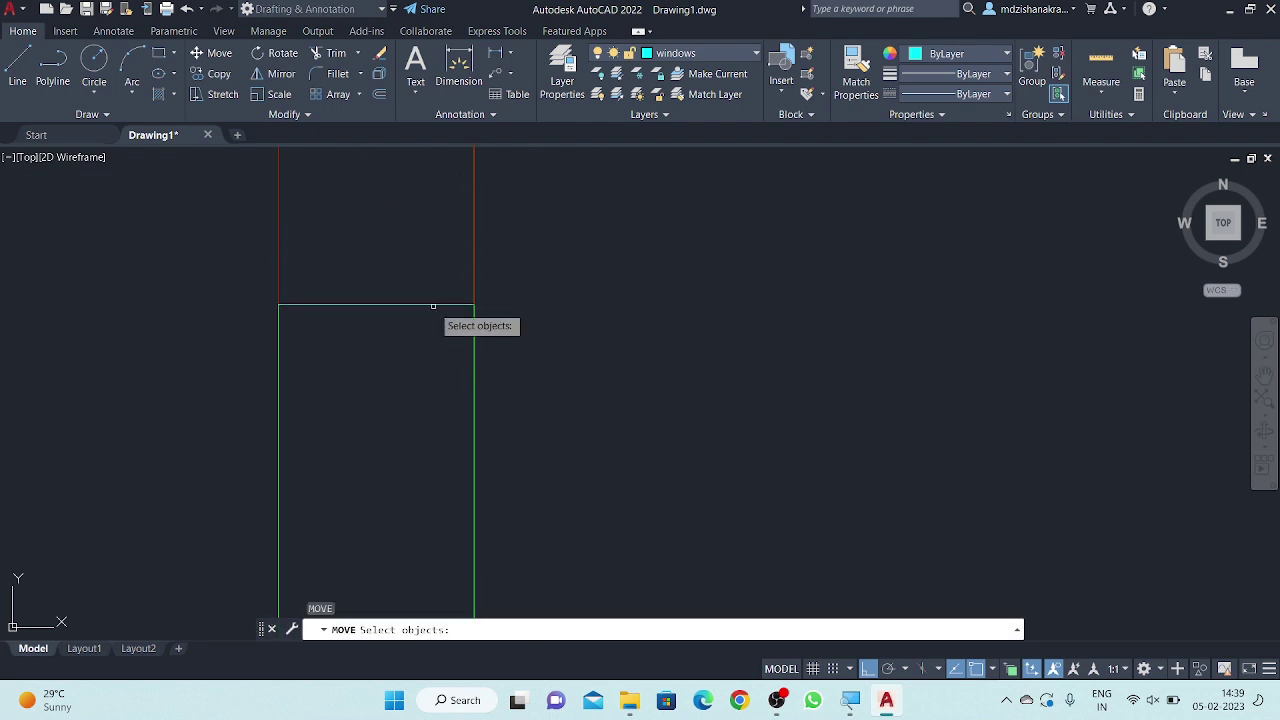
pyautogui.click(436, 290)
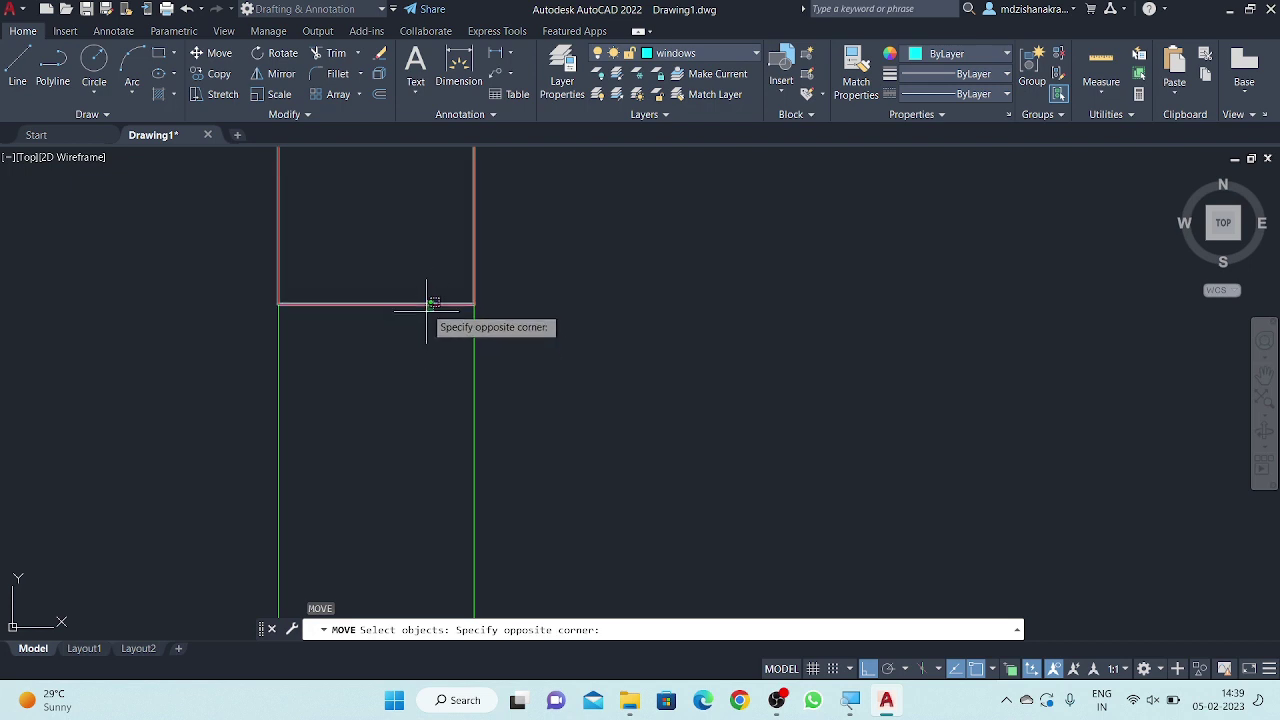
pyautogui.press('Escape')
pyautogui.click(407, 304)
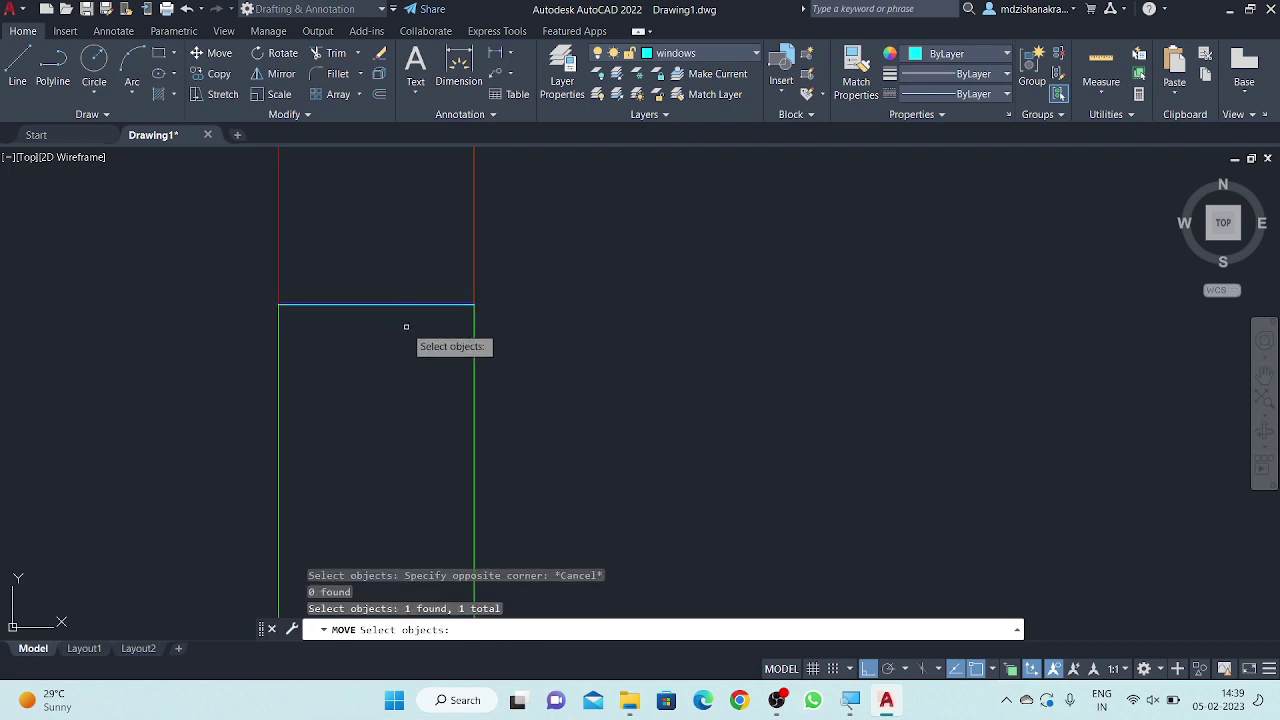
pyautogui.press('Return')
pyautogui.click(406, 326)
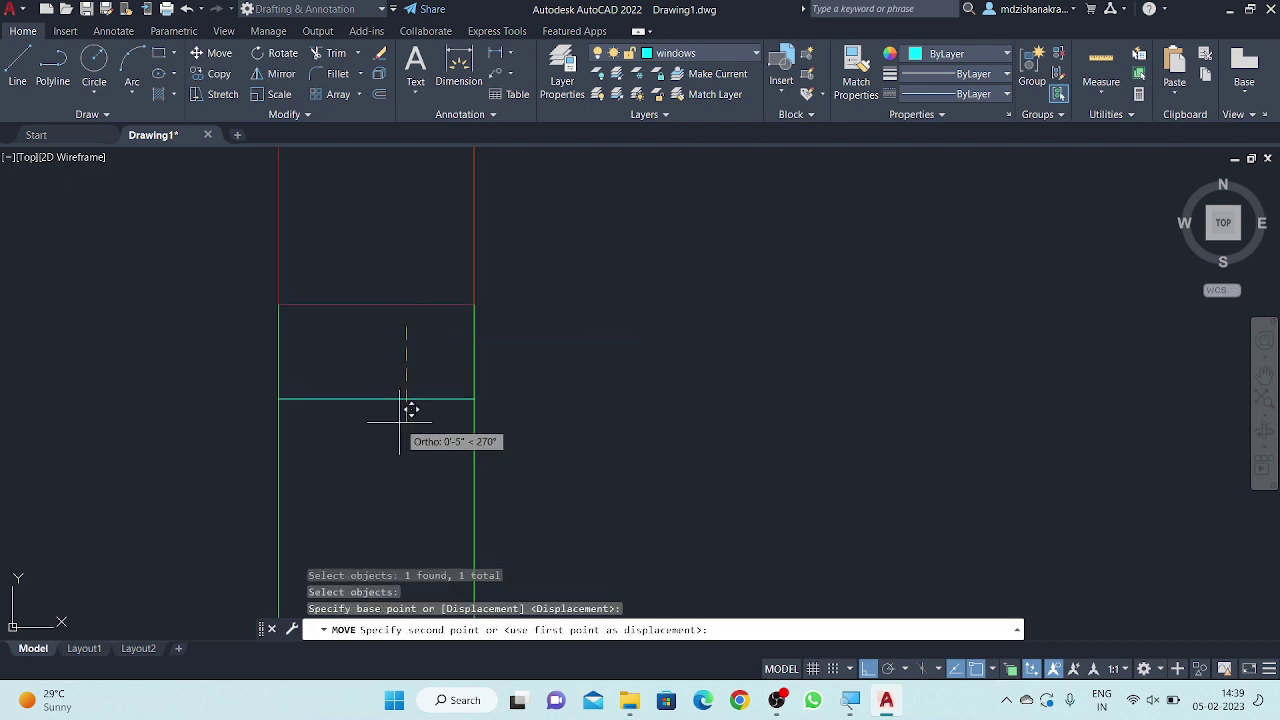
pyautogui.write('10')
pyautogui.press('Return')
pyautogui.scroll(-4, 455, 247)
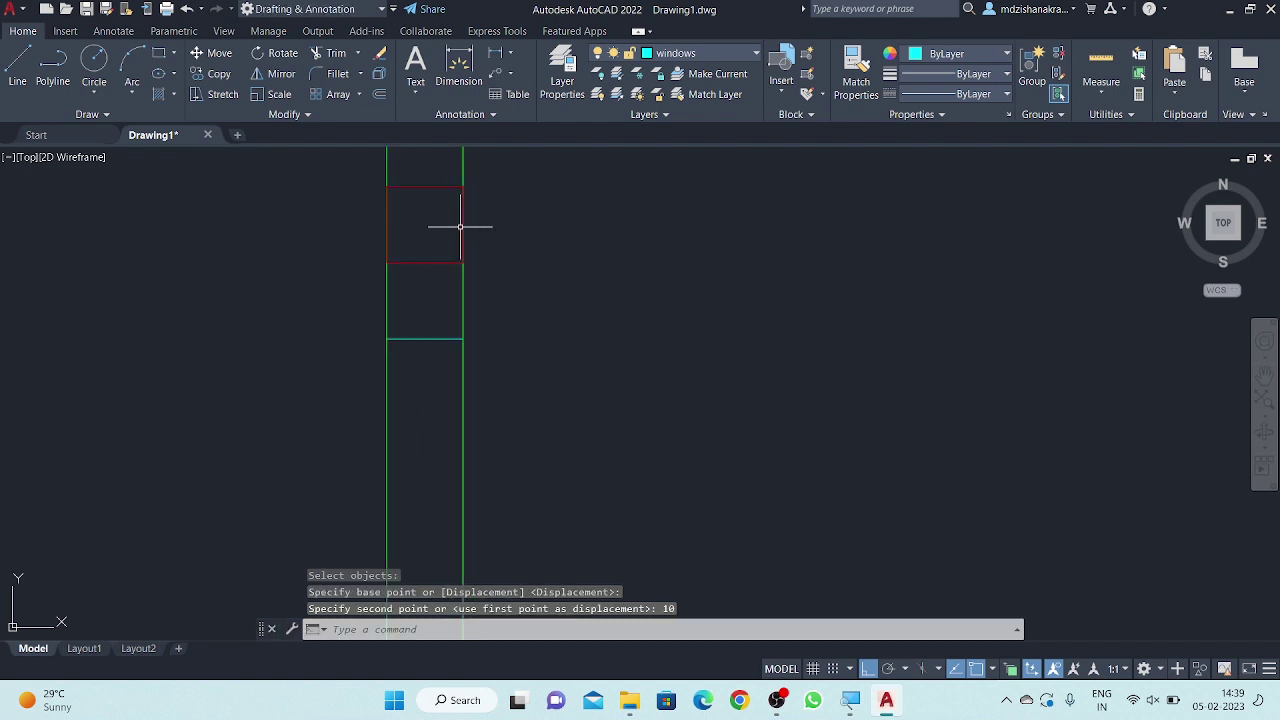
# - Offset the cross line 4'-0" further down the wall
pyautogui.write('o')
pyautogui.press('Return')
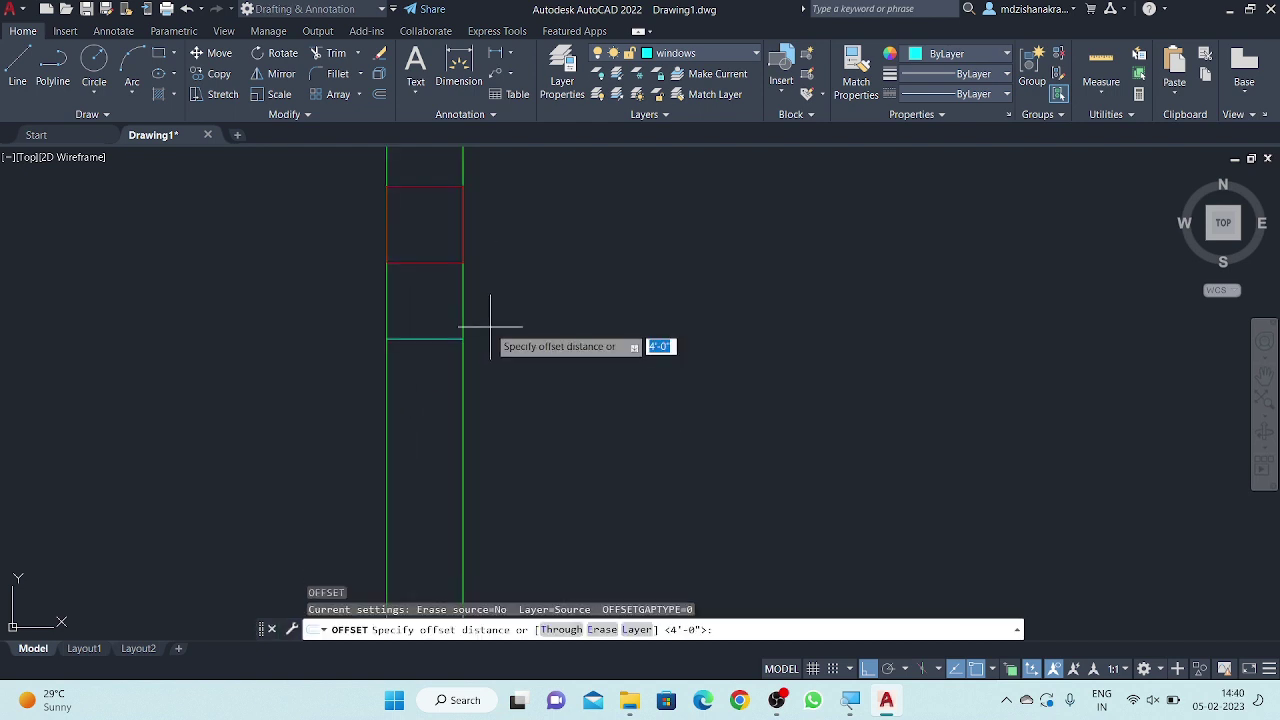
pyautogui.press('Return')
pyautogui.click(429, 339)
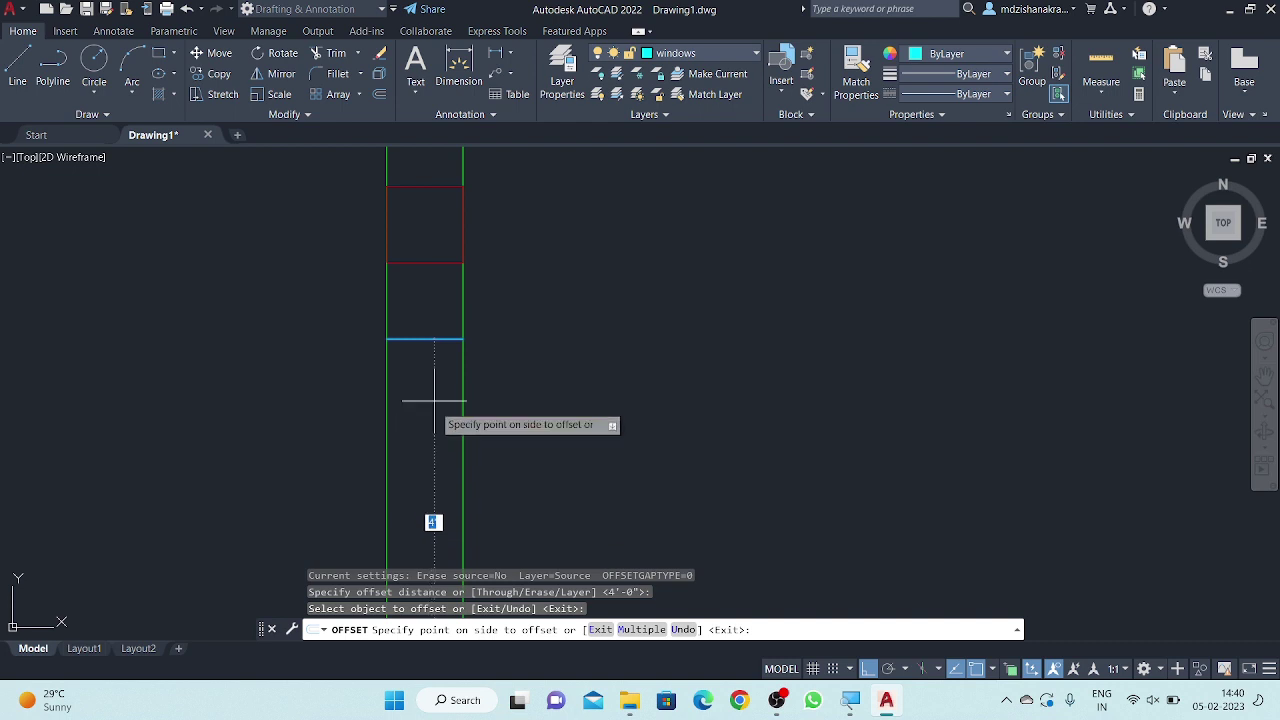
pyautogui.click(450, 320)
pyautogui.scroll(-5, 465, 290)
pyautogui.moveTo(500, 357); pyautogui.dragTo(471, 375, button='middle')
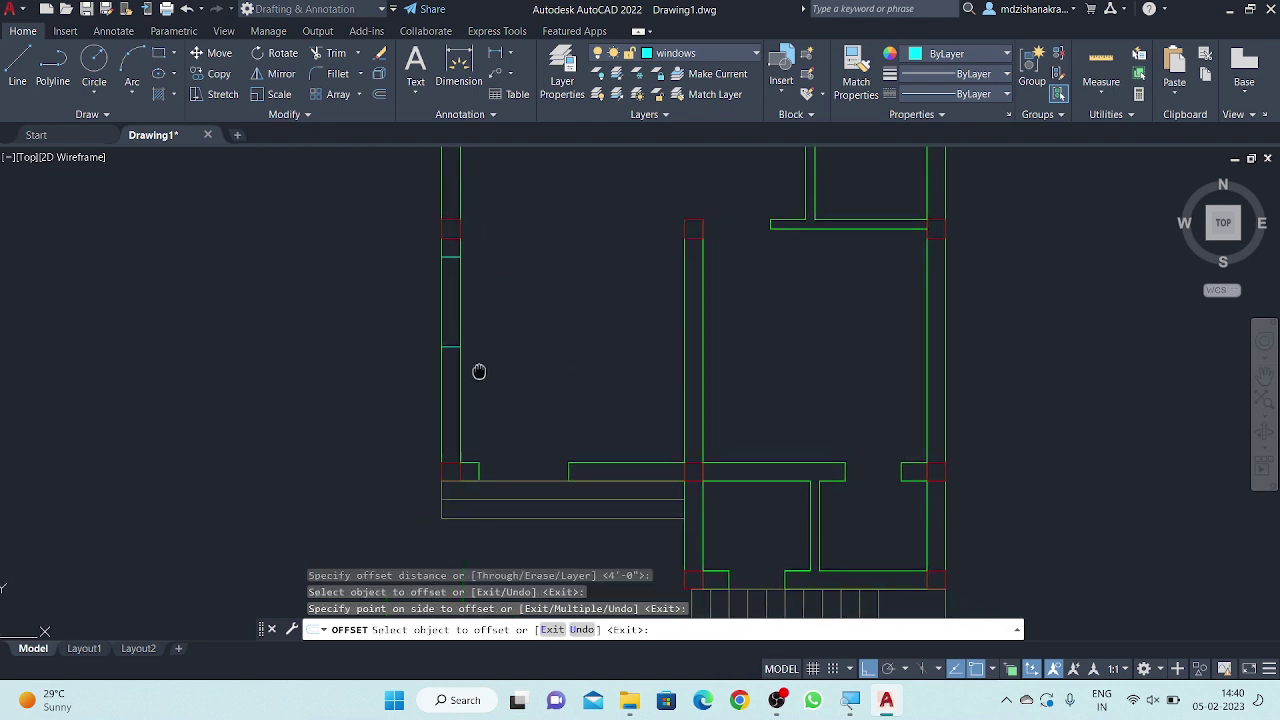
pyautogui.press('Escape')
# - Draw the multiline window between the two cross lines in the left outer wall
pyautogui.write('l')
pyautogui.press('Return')
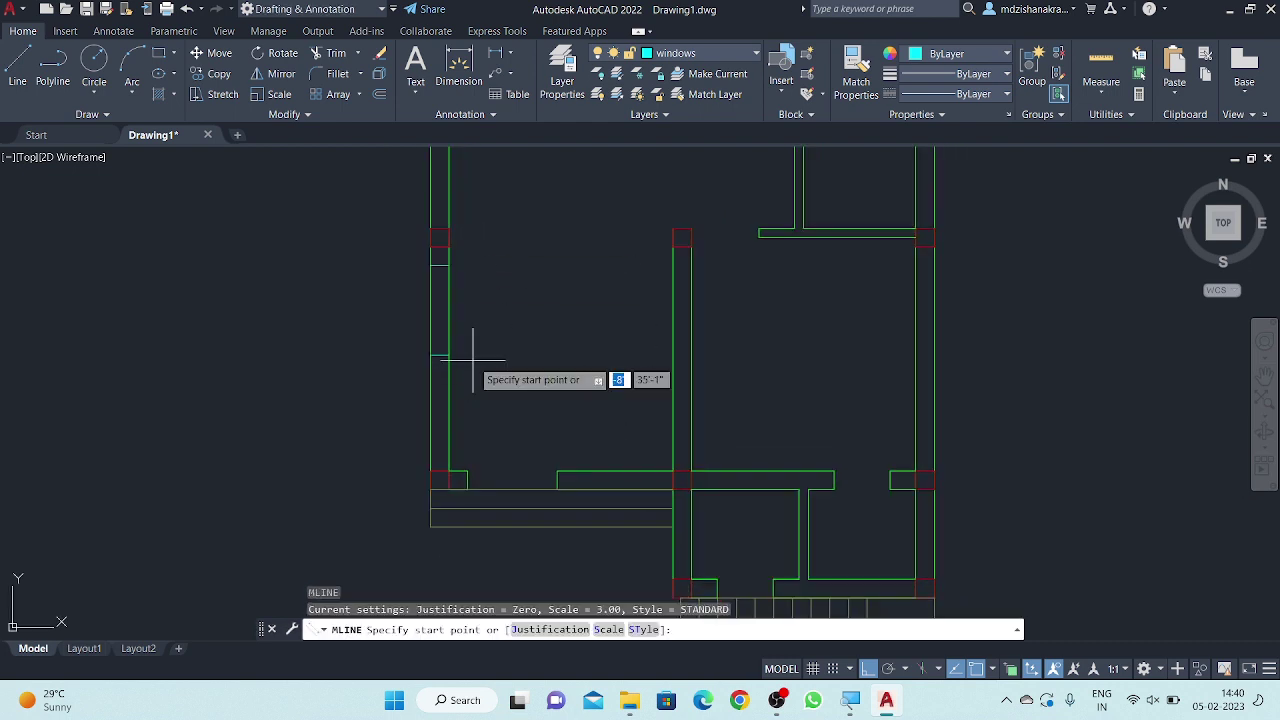
pyautogui.scroll(3, 428, 275)
pyautogui.scroll(3, 450, 278)
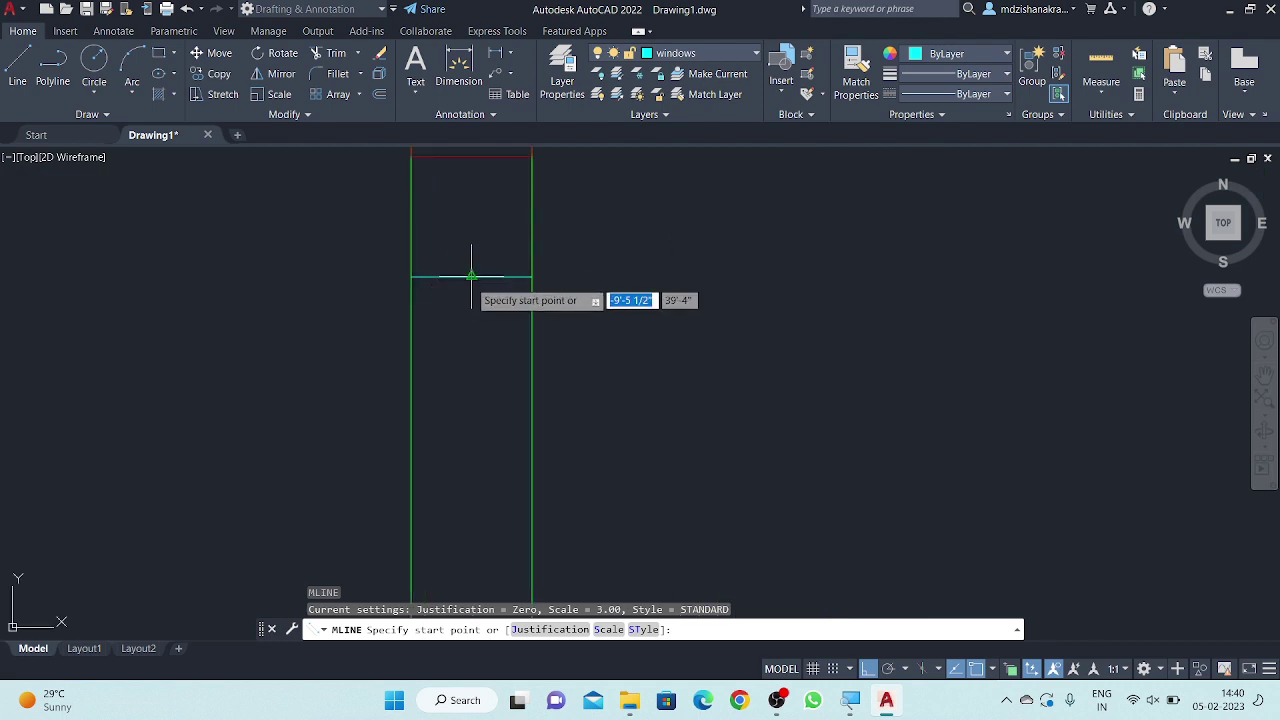
pyautogui.click(471, 276)
pyautogui.scroll(-4, 464, 302)
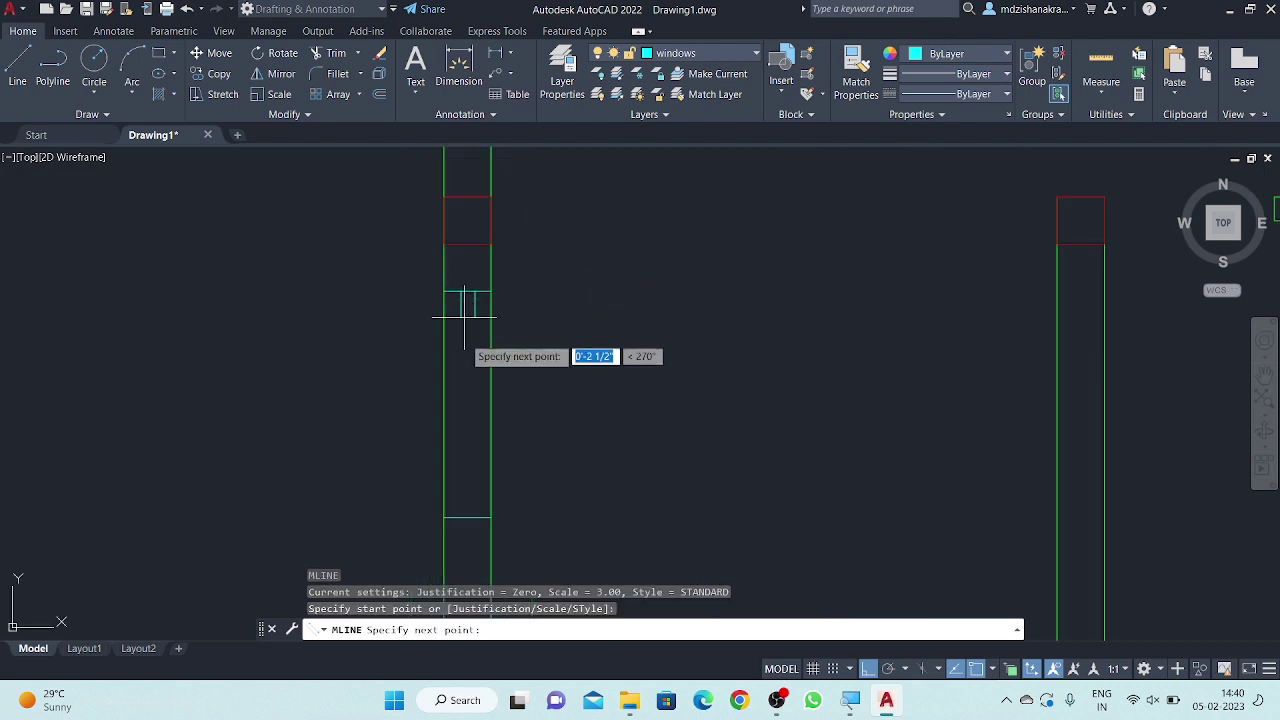
pyautogui.scroll(2, 473, 550)
pyautogui.click(457, 414)
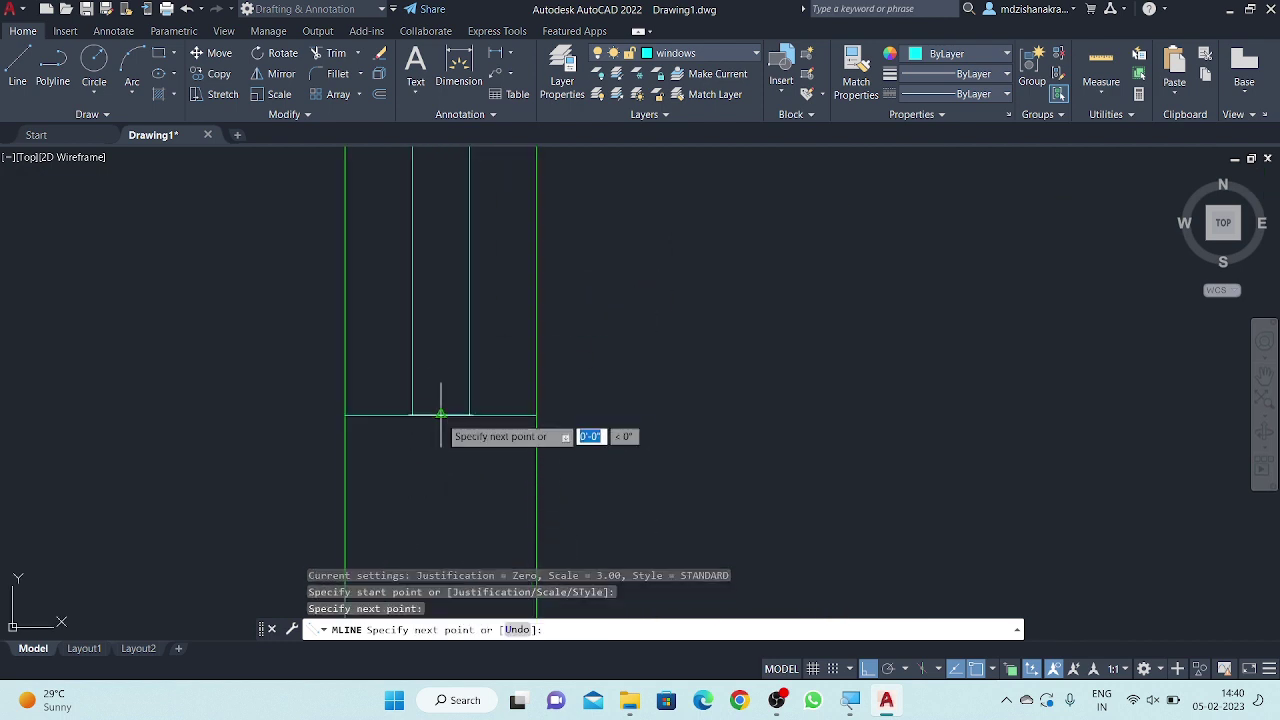
pyautogui.scroll(-1, 433, 450)
pyautogui.press('Return')
pyautogui.scroll(-2, 394, 457)
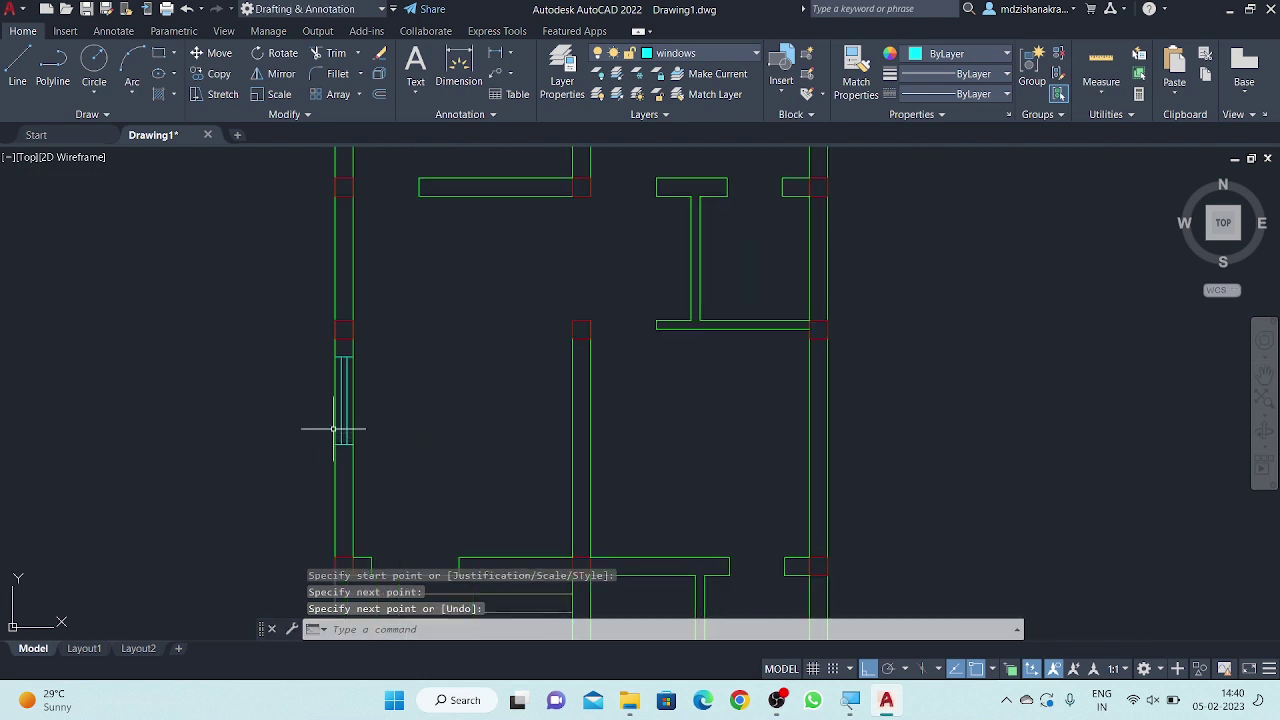
pyautogui.scroll(-2, 528, 407)
pyautogui.moveTo(560, 467); pyautogui.dragTo(530, 433, button='middle')
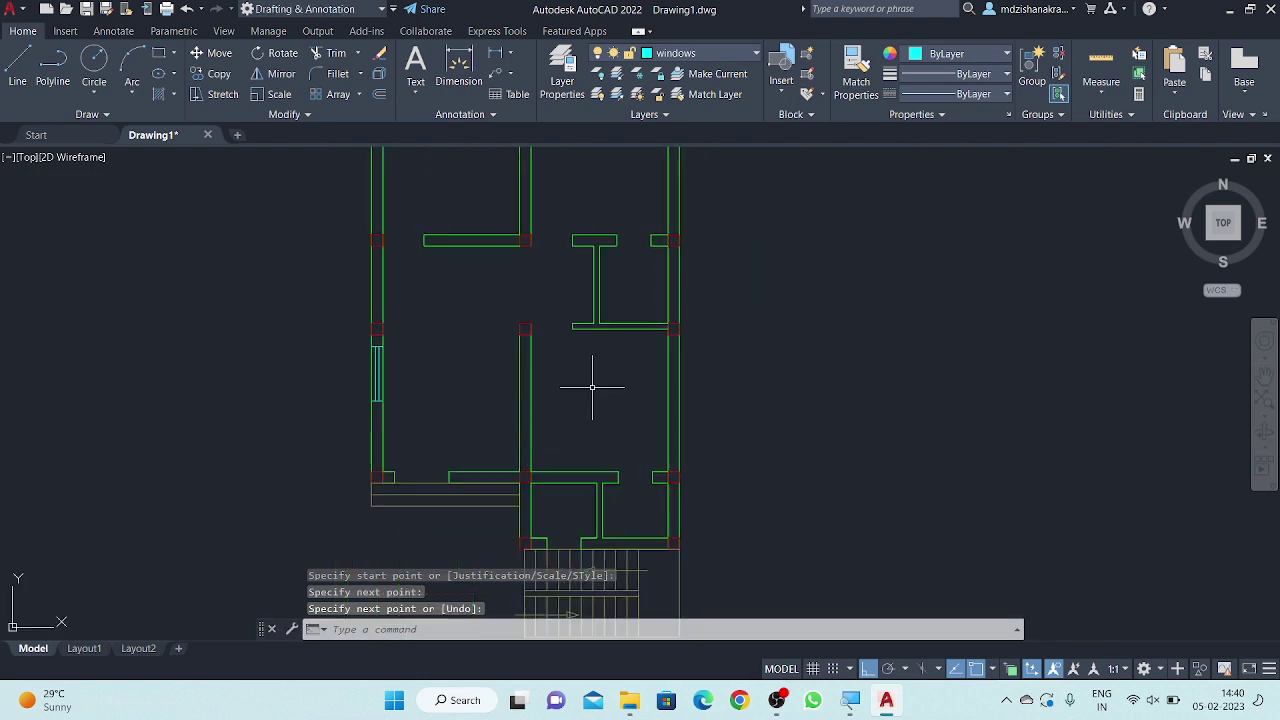
# - Draw a cut line across the small room's right wall
pyautogui.scroll(1, 592, 387)
pyautogui.scroll(1, 595, 375)
pyautogui.scroll(2, 660, 290)
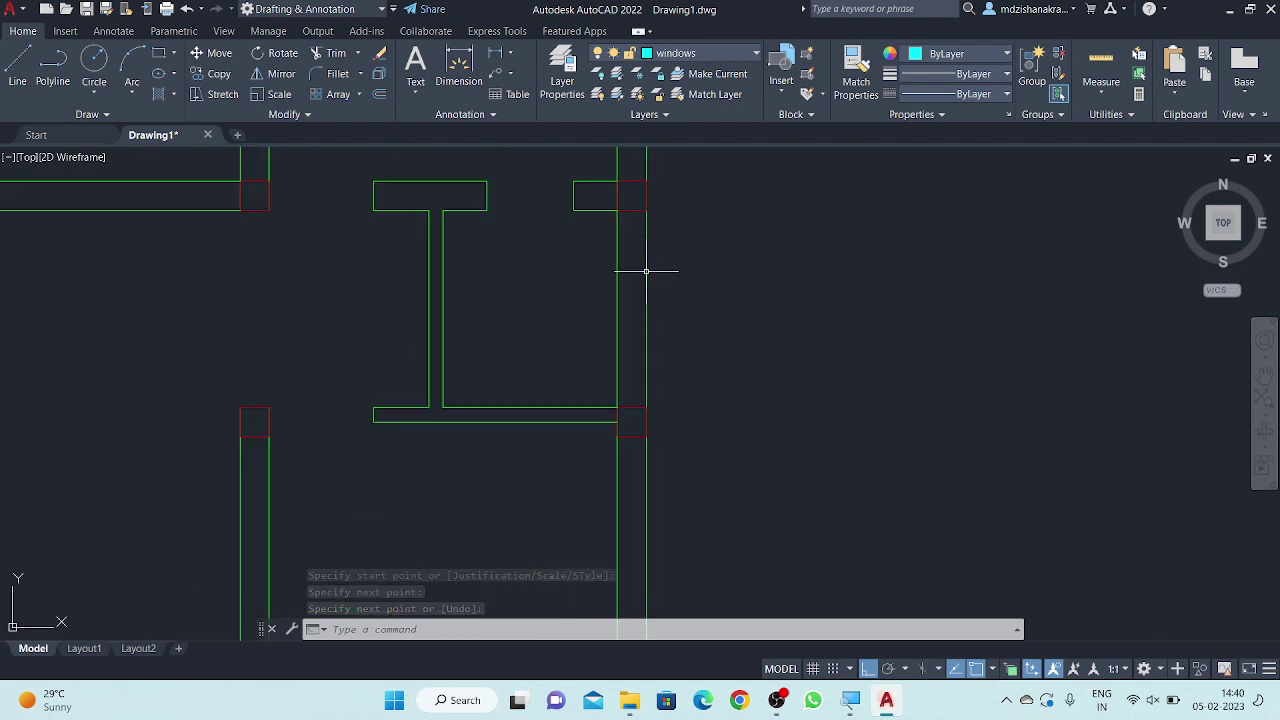
pyautogui.moveTo(646, 272); pyautogui.dragTo(633, 325, button='middle')
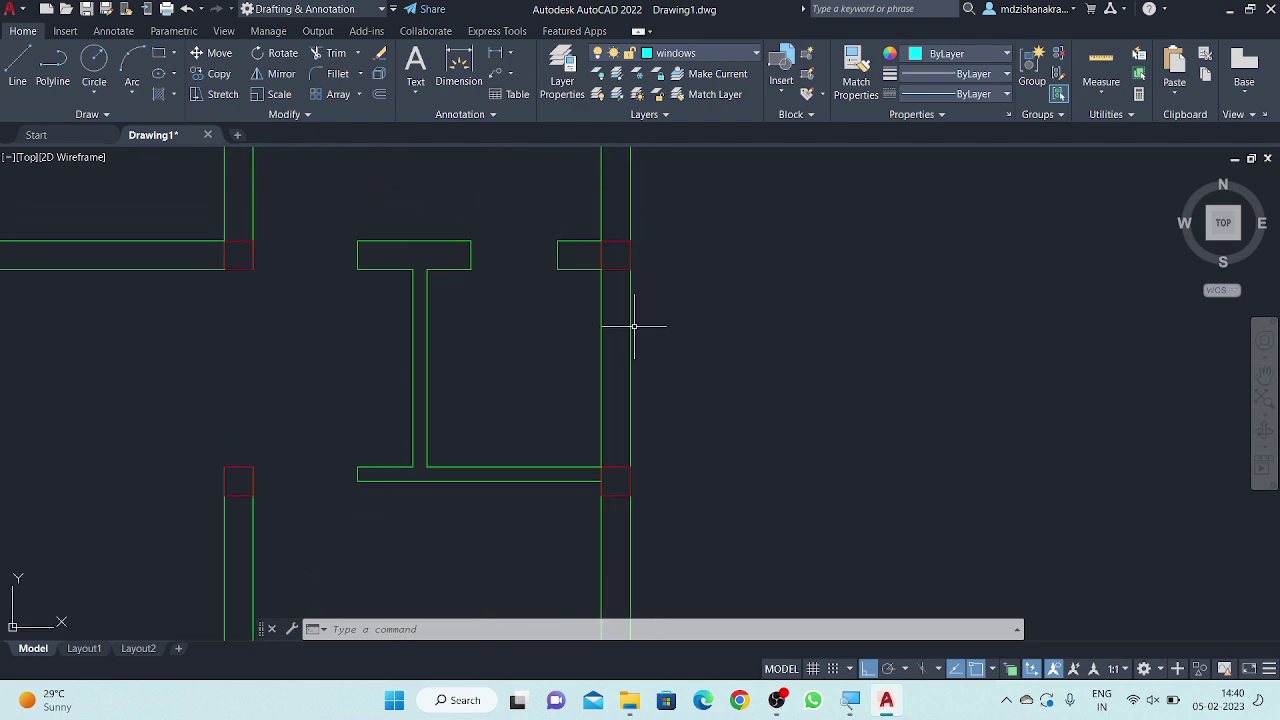
pyautogui.write('l')
pyautogui.press('Return')
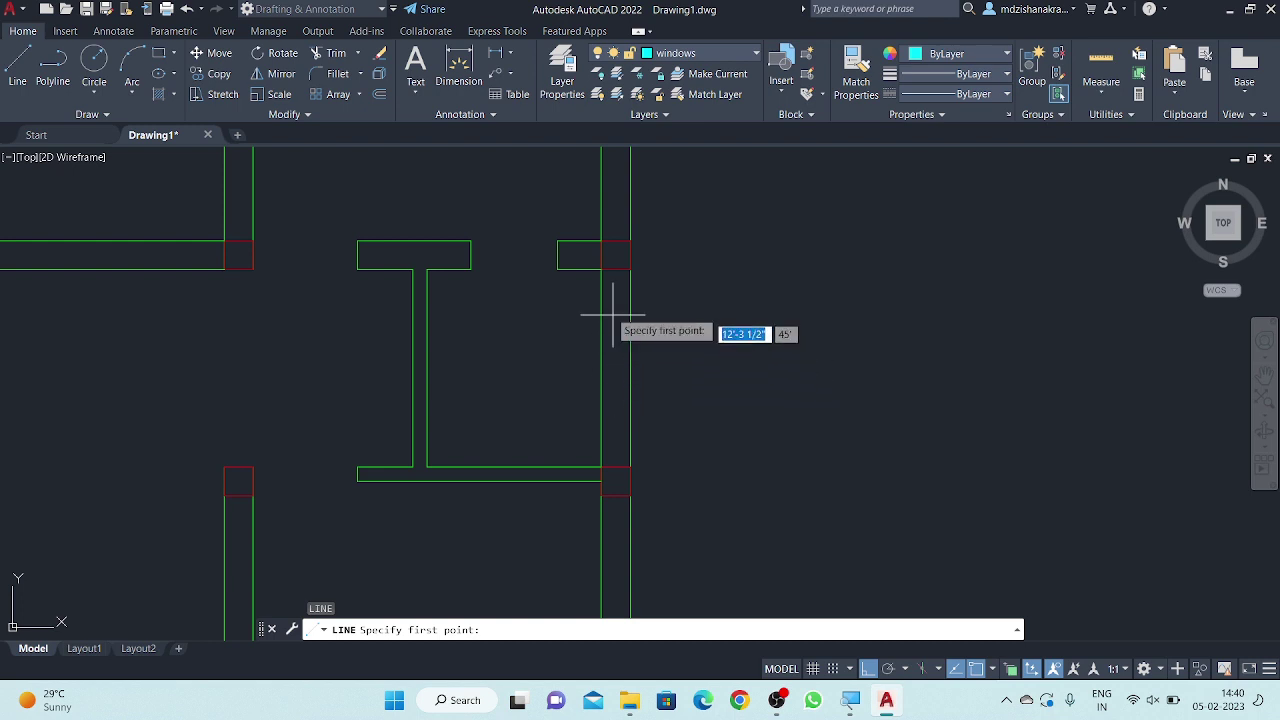
pyautogui.click(616, 255)
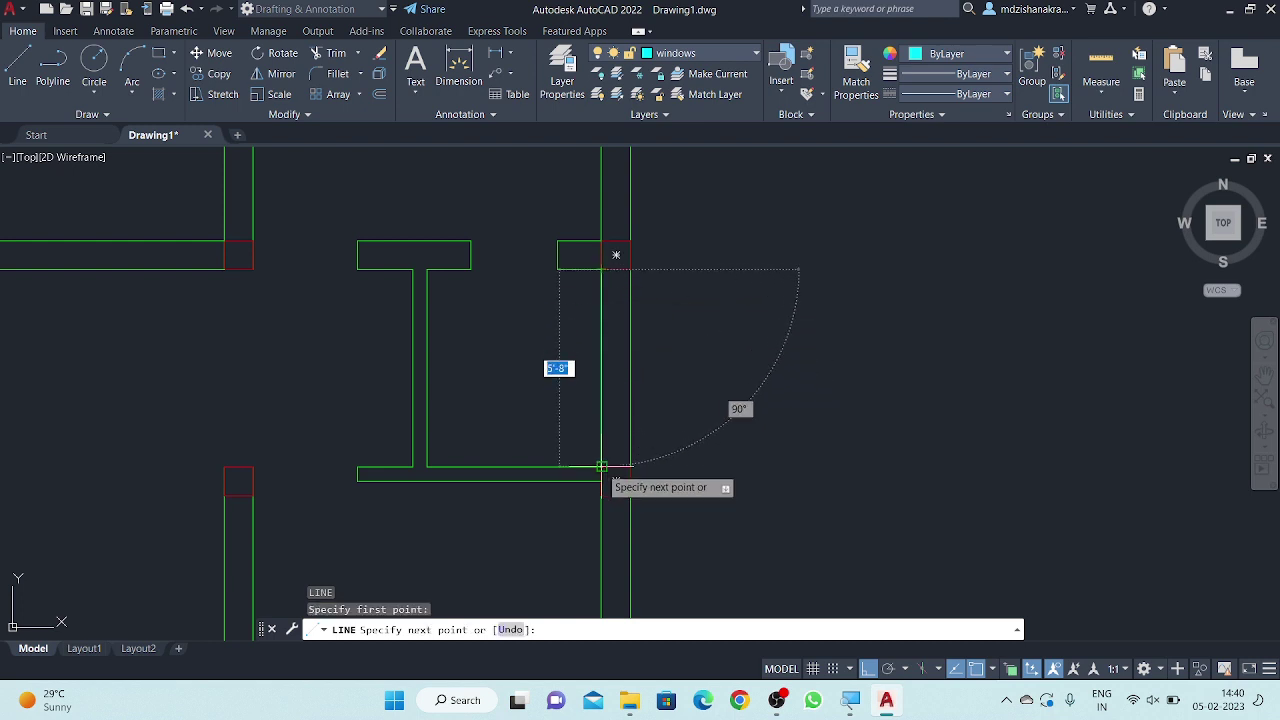
pyautogui.press('Escape')
pyautogui.press('Return')
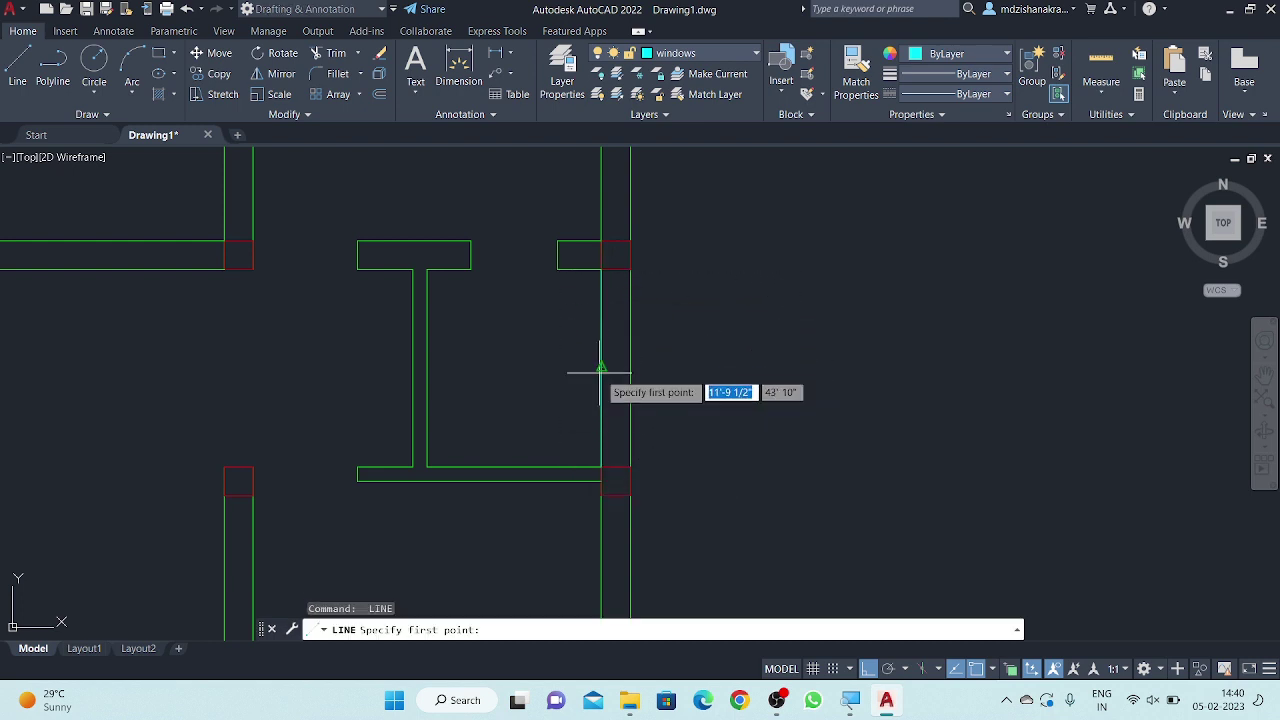
pyautogui.click(601, 366)
pyautogui.click(629, 368)
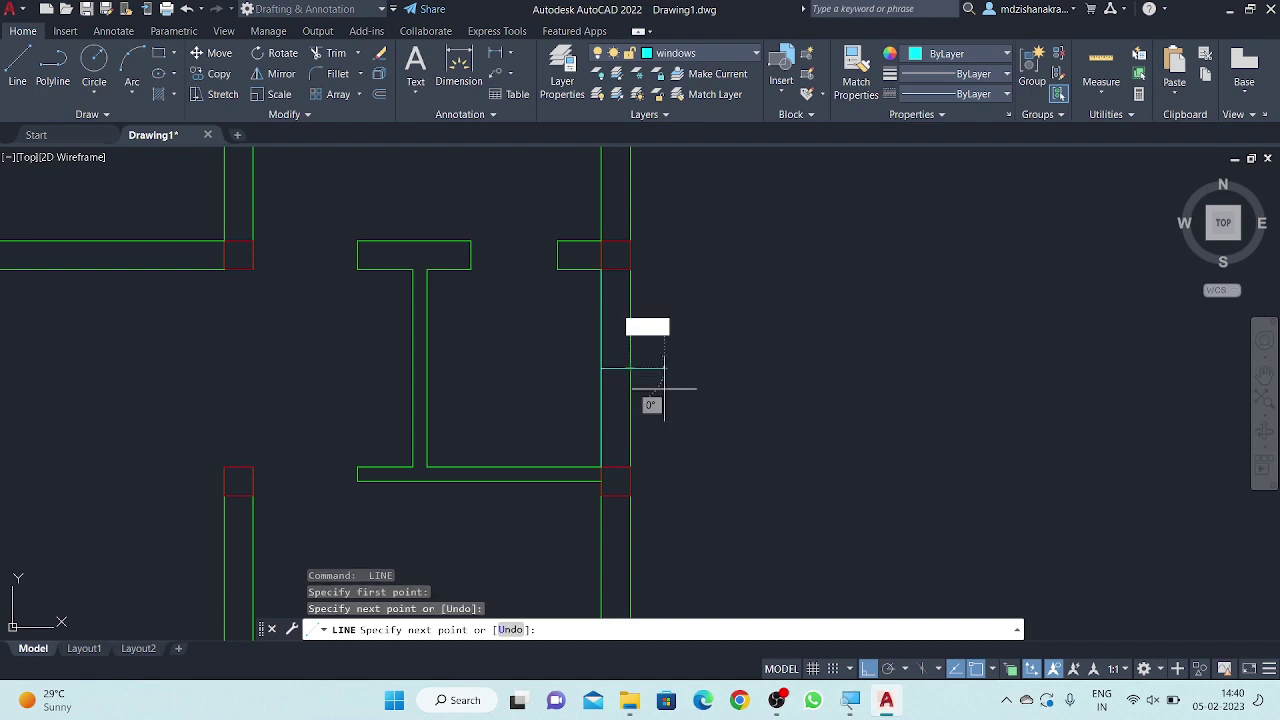
pyautogui.press('Return')
# - Offset the cut line 1'6" to create a second cut line below it
pyautogui.write('o')
pyautogui.press('Return')
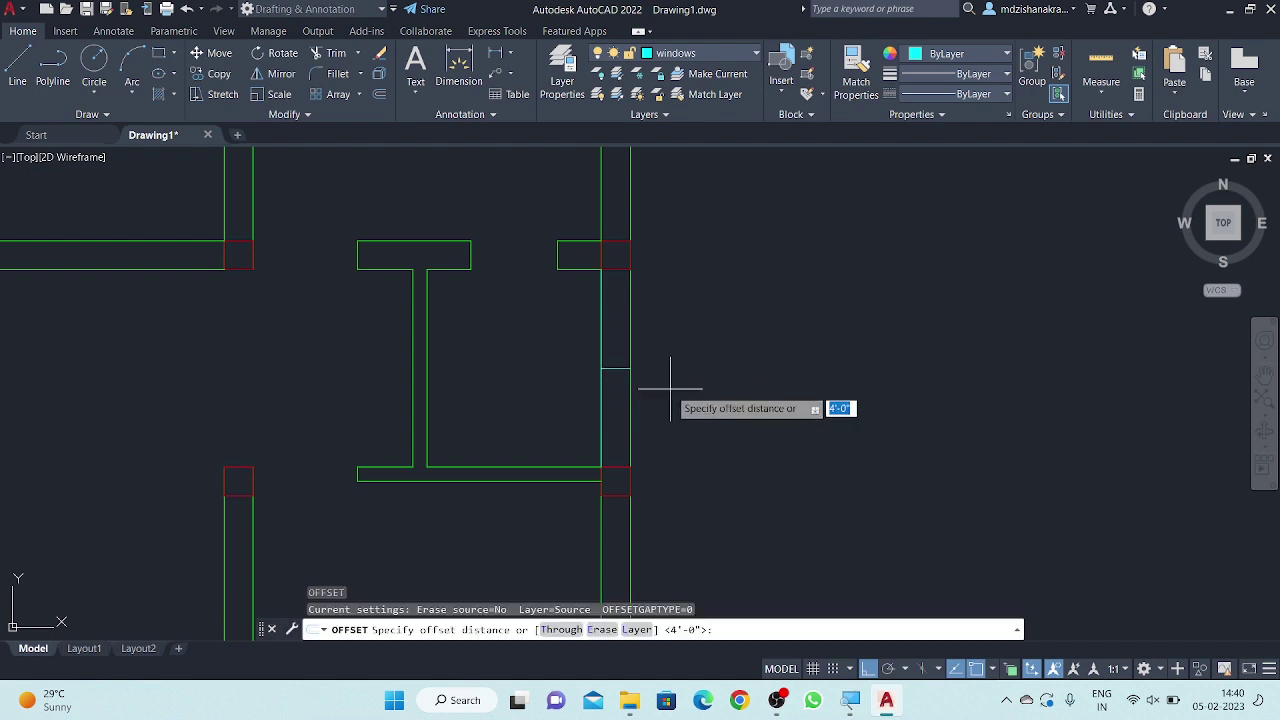
pyautogui.press('Return')
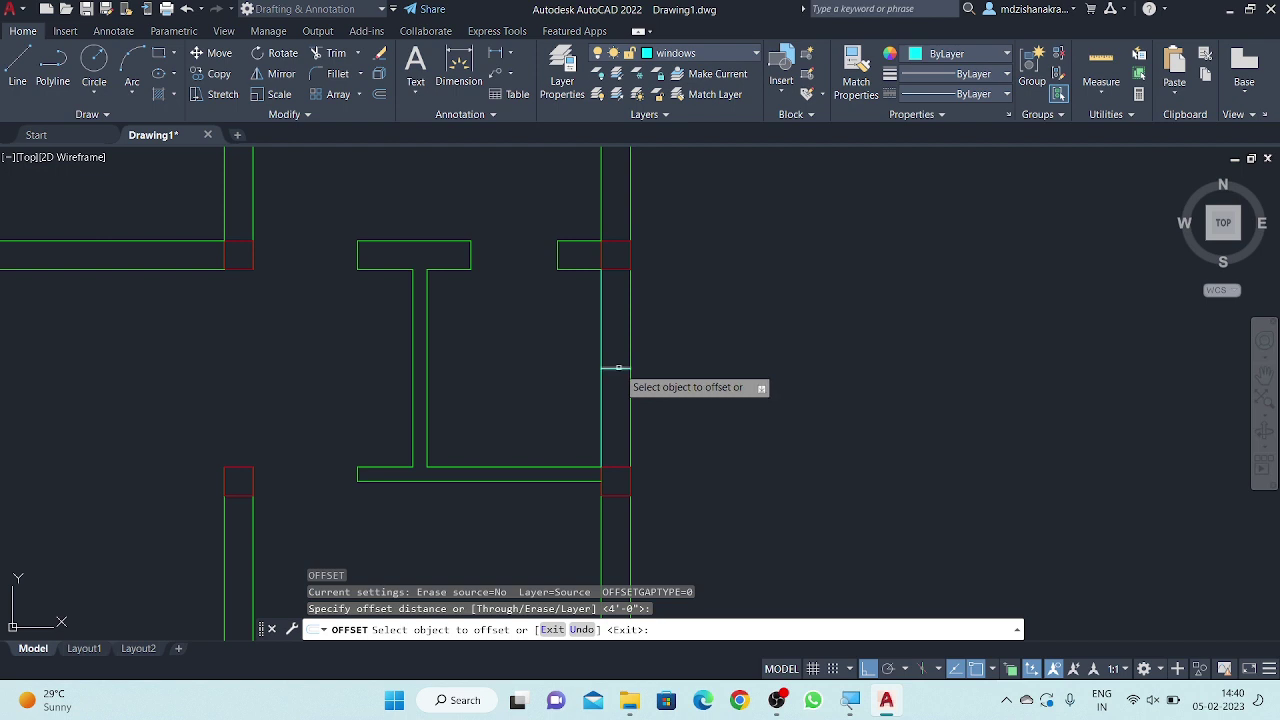
pyautogui.click(615, 368)
pyautogui.write("1'")
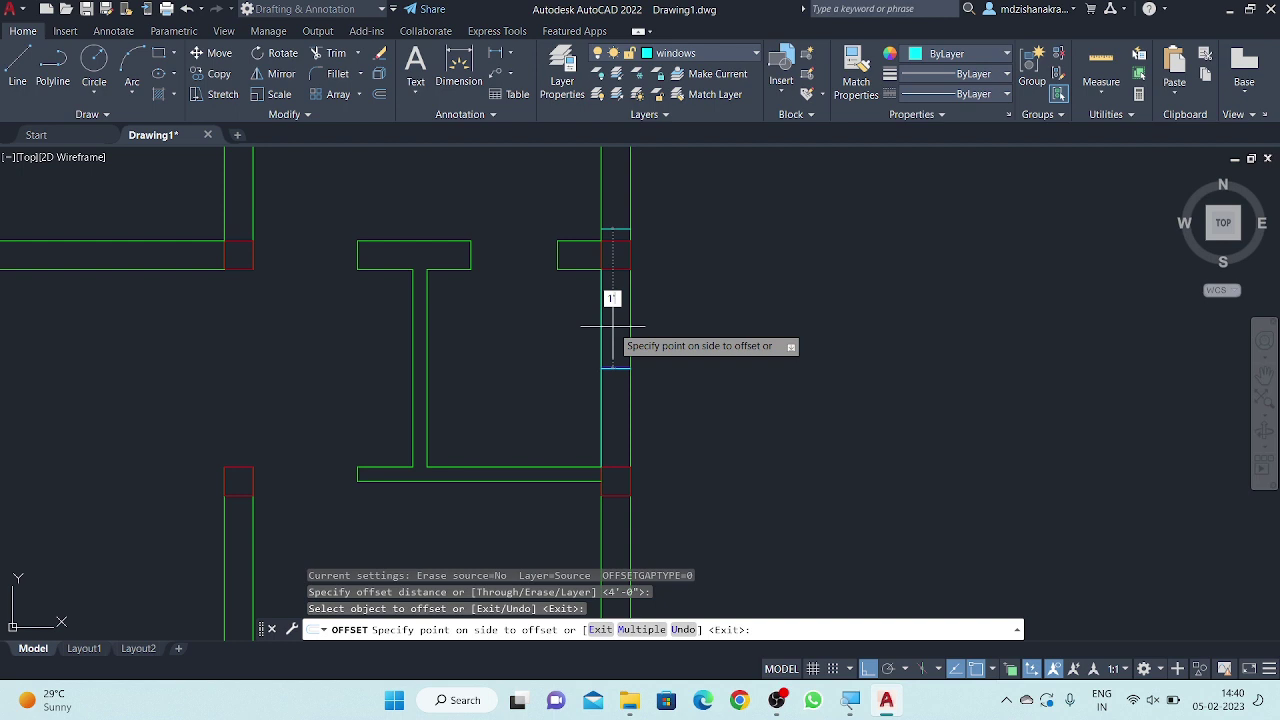
pyautogui.write('6')
pyautogui.press('Return')
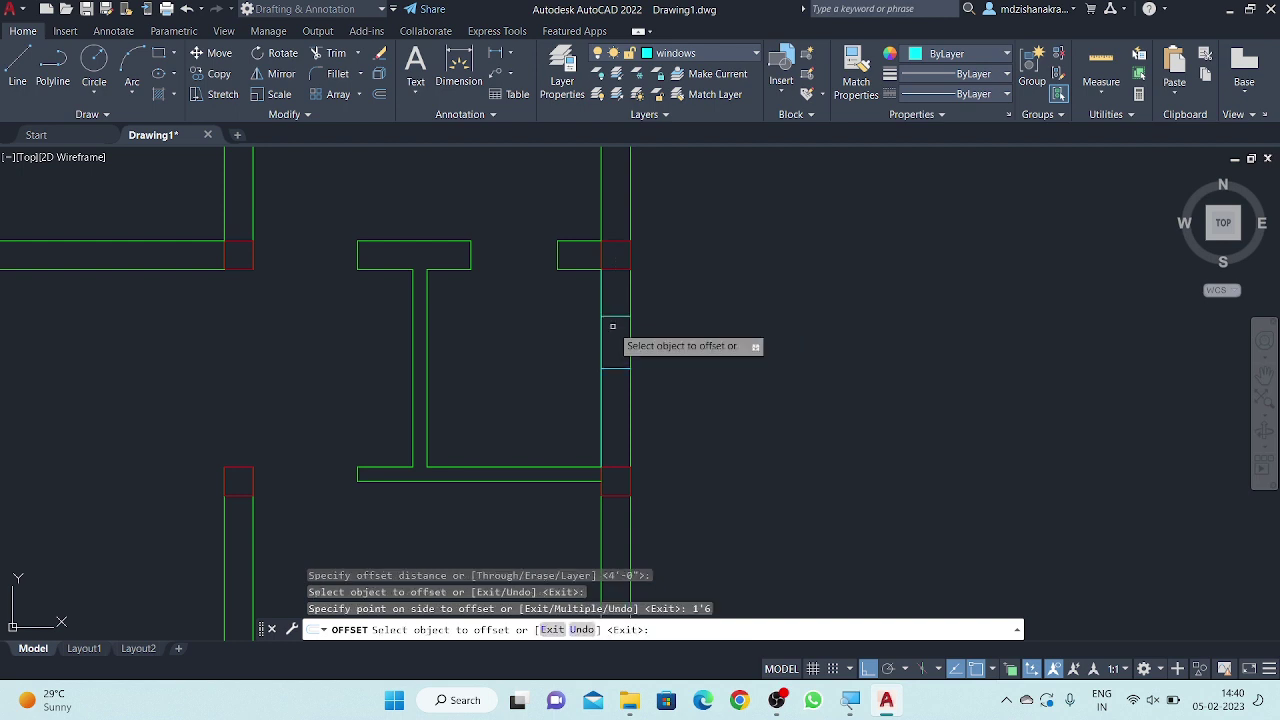
pyautogui.click(612, 368)
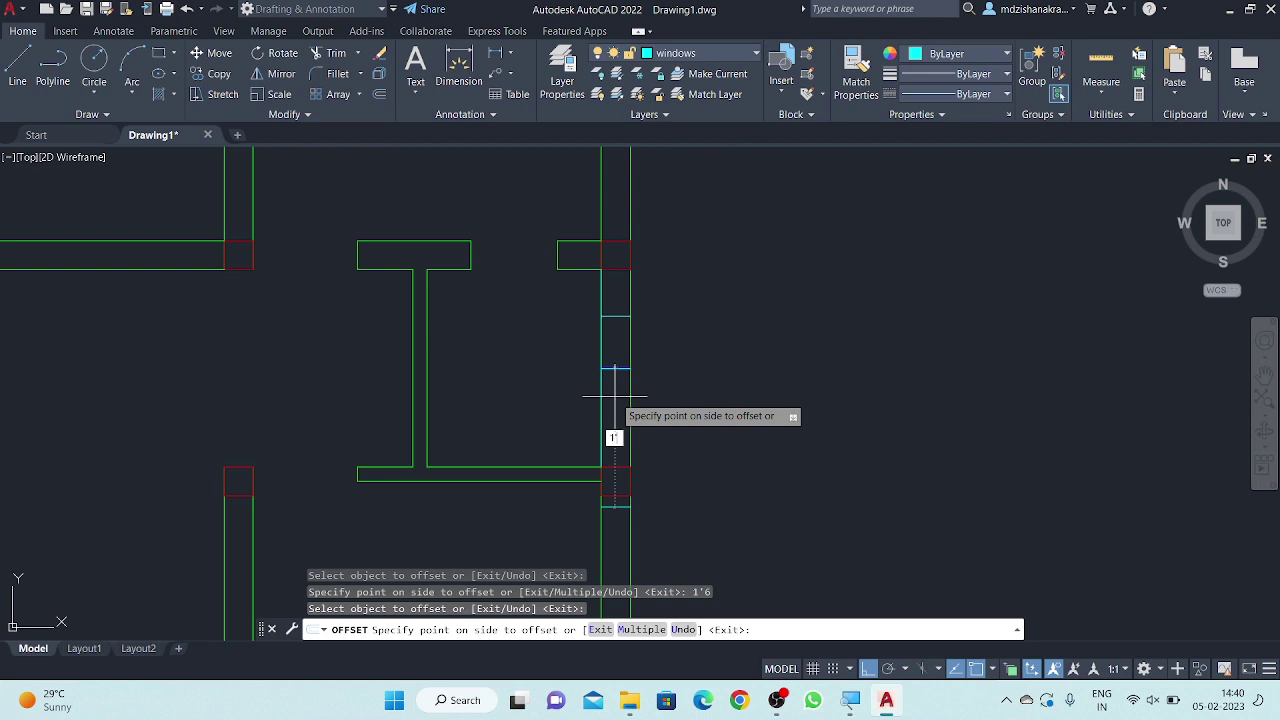
pyautogui.click(614, 397)
pyautogui.press('Return')
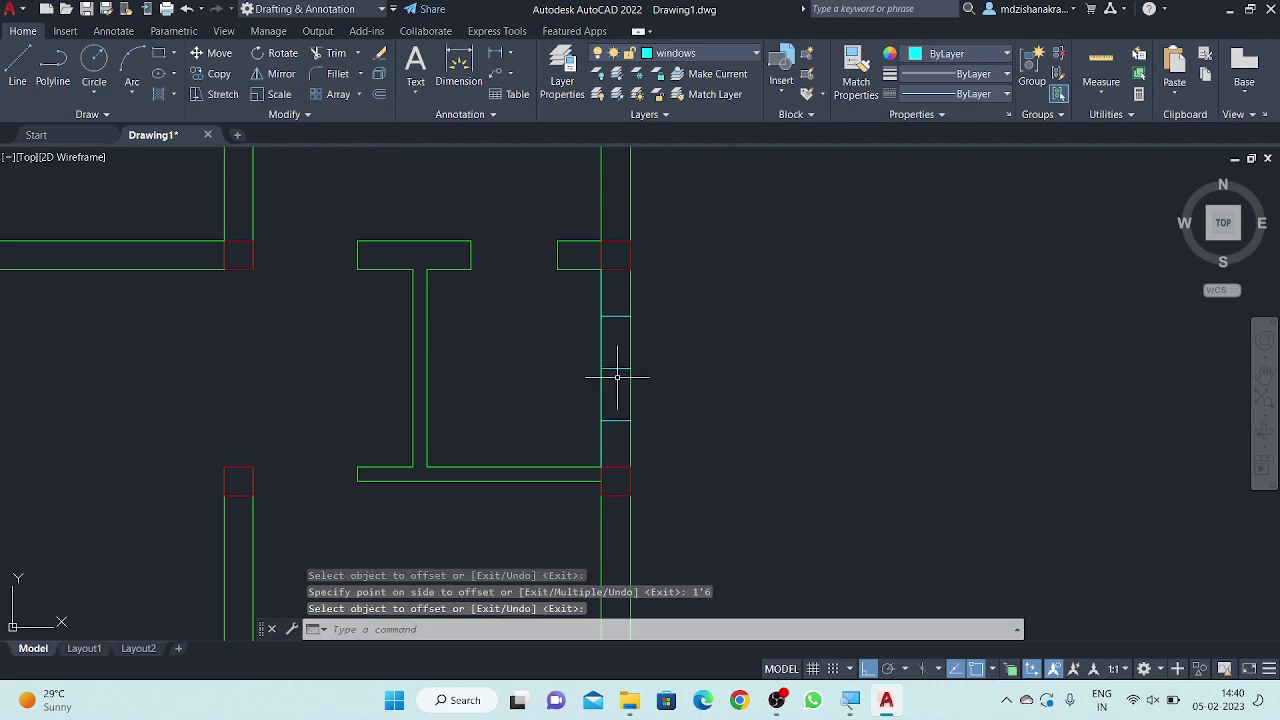
# - Erase the short leftover line and the wall segment between the cut lines
pyautogui.click(615, 368)
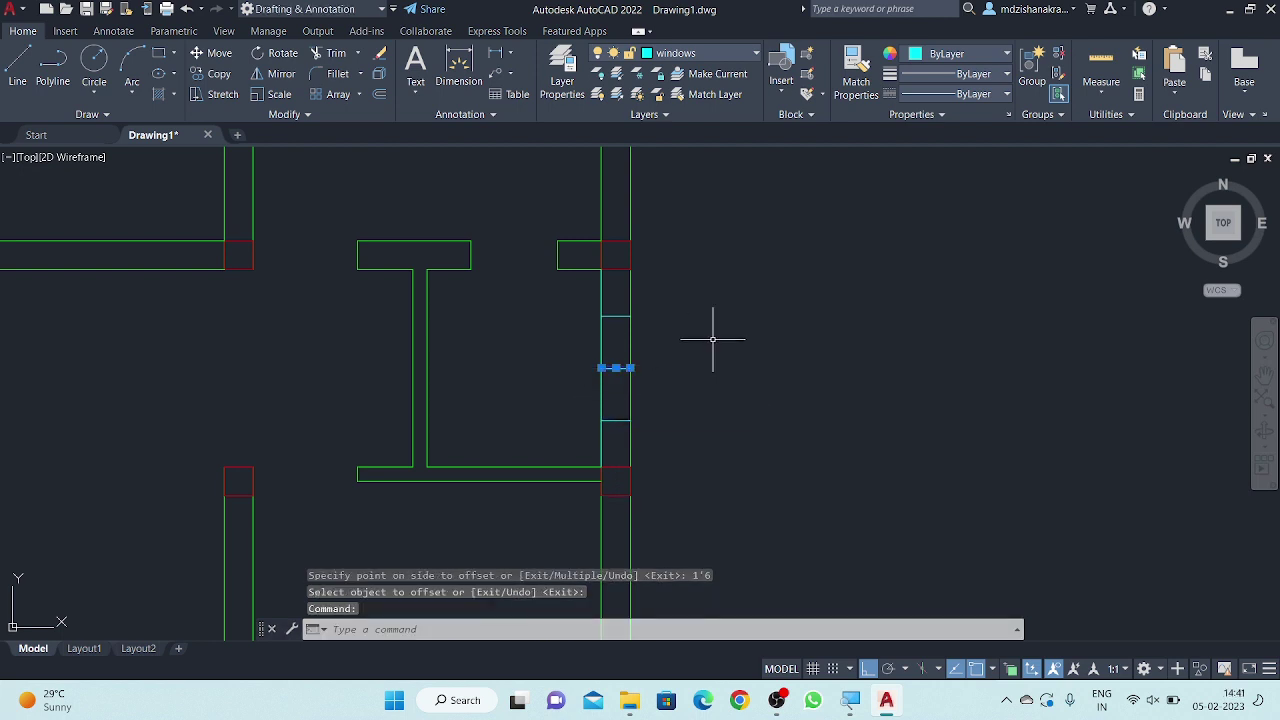
pyautogui.write('e')
pyautogui.press('Return')
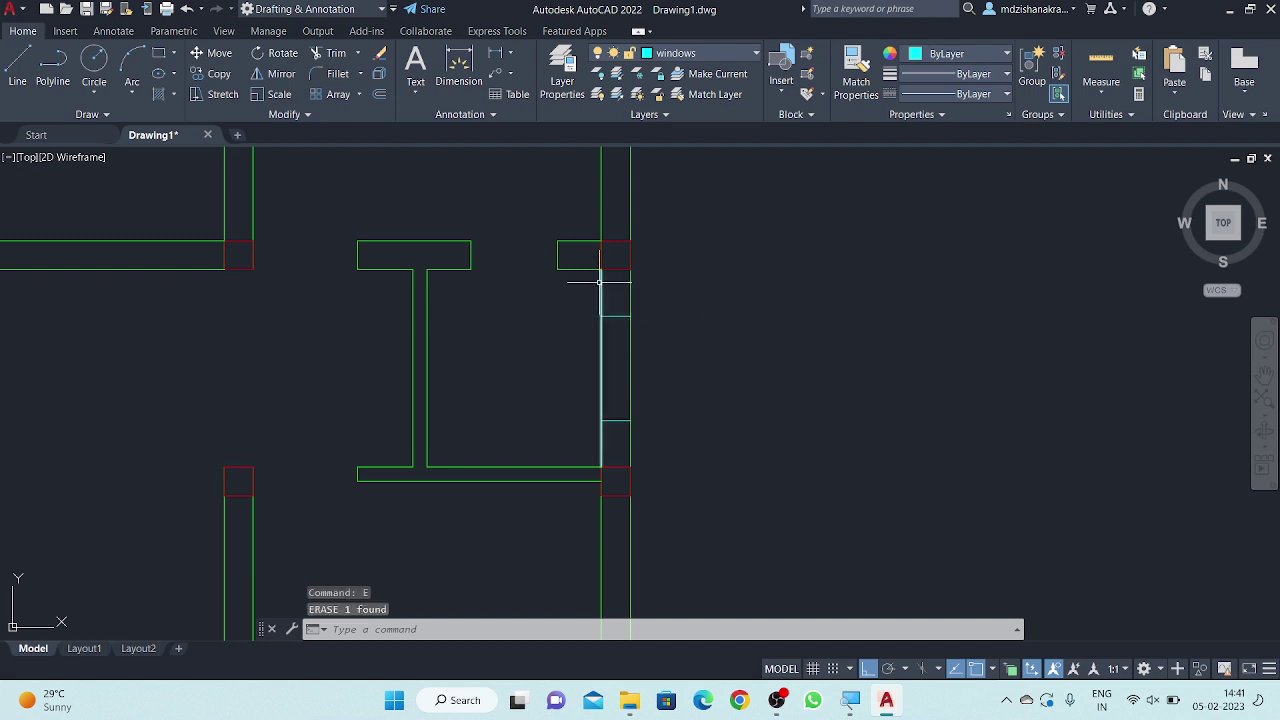
pyautogui.click(600, 282)
pyautogui.press('Return')
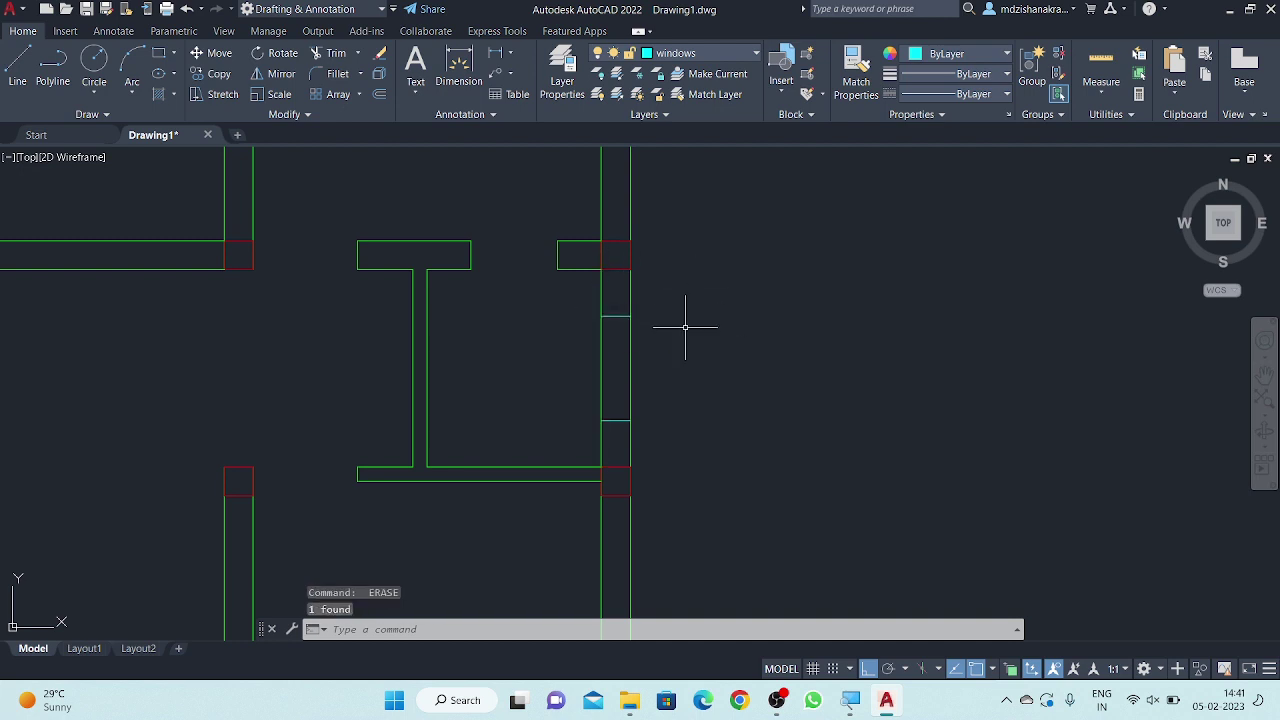
# - Draw the multiline window between the upper and lower cut lines
pyautogui.write('ml')
pyautogui.press('Return')
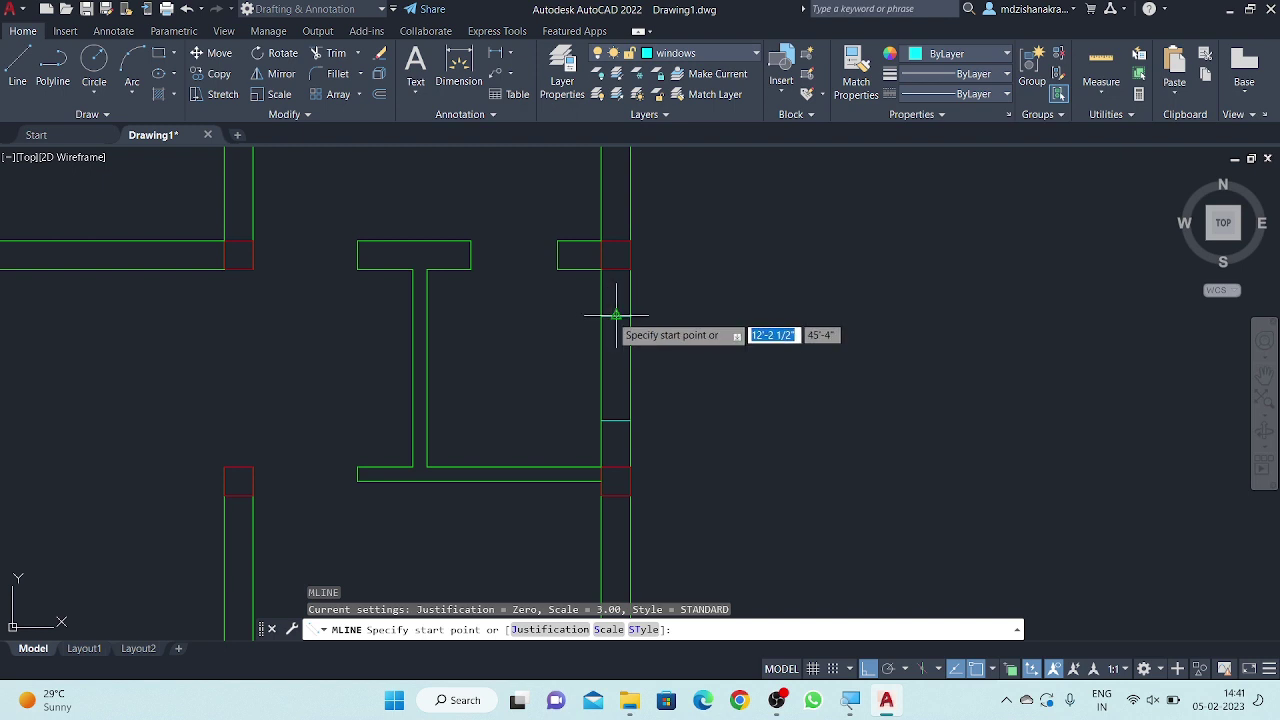
pyautogui.click(616, 316)
pyautogui.click(616, 420)
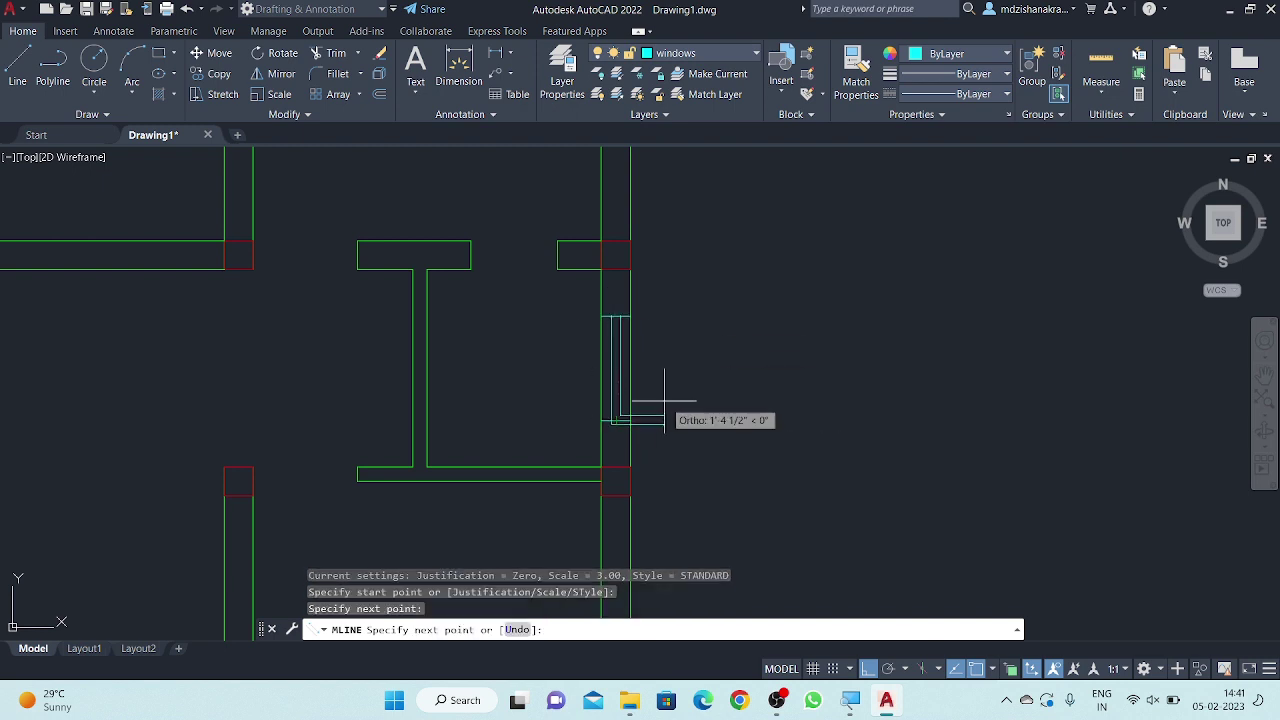
pyautogui.press('Return')
pyautogui.moveTo(711, 272)
pyautogui.mouseDown(button='middle')
pyautogui.moveTo(737, 394)
pyautogui.moveTo(758, 257)
pyautogui.mouseUp(button='middle')
pyautogui.moveTo(737, 400)
pyautogui.mouseDown(button='middle')
pyautogui.moveTo(731, 354)
pyautogui.moveTo(726, 366)
pyautogui.mouseUp(button='middle')
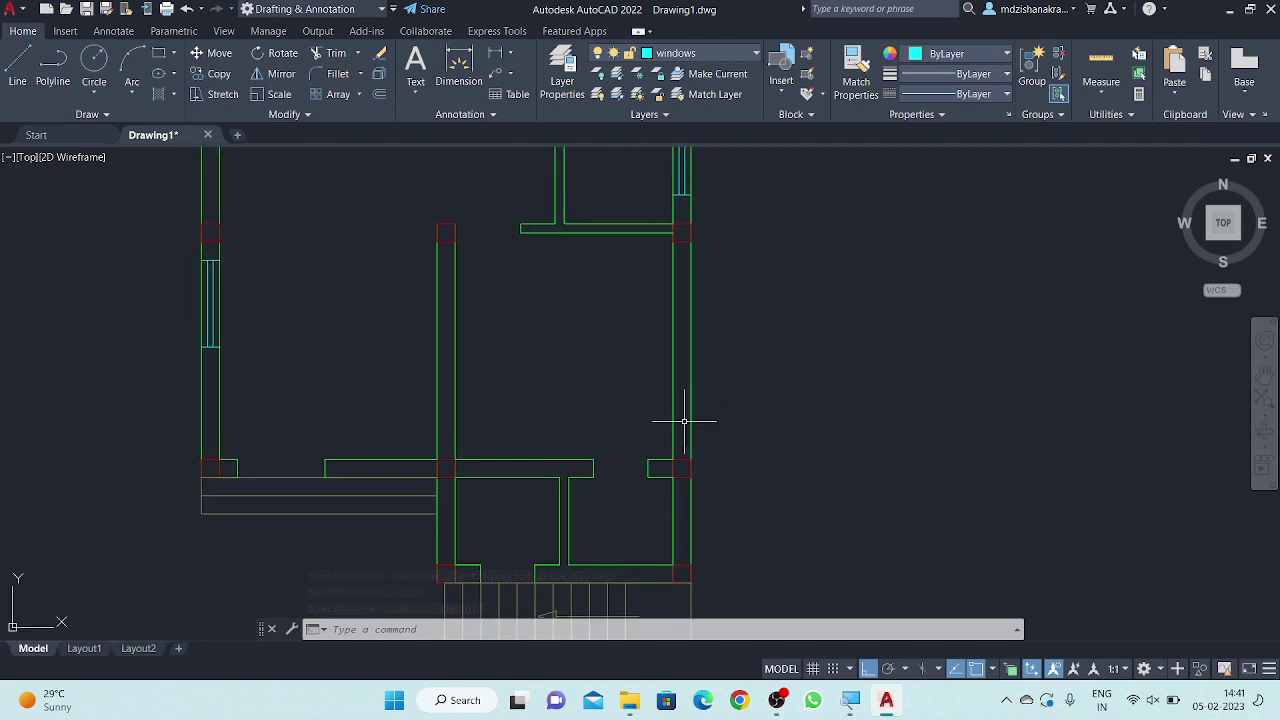
# - Draw a line across the top of the lower red column box and move it 10 up the wall
pyautogui.scroll(4, 680, 437)
pyautogui.moveTo(677, 443); pyautogui.dragTo(661, 418, button='middle')
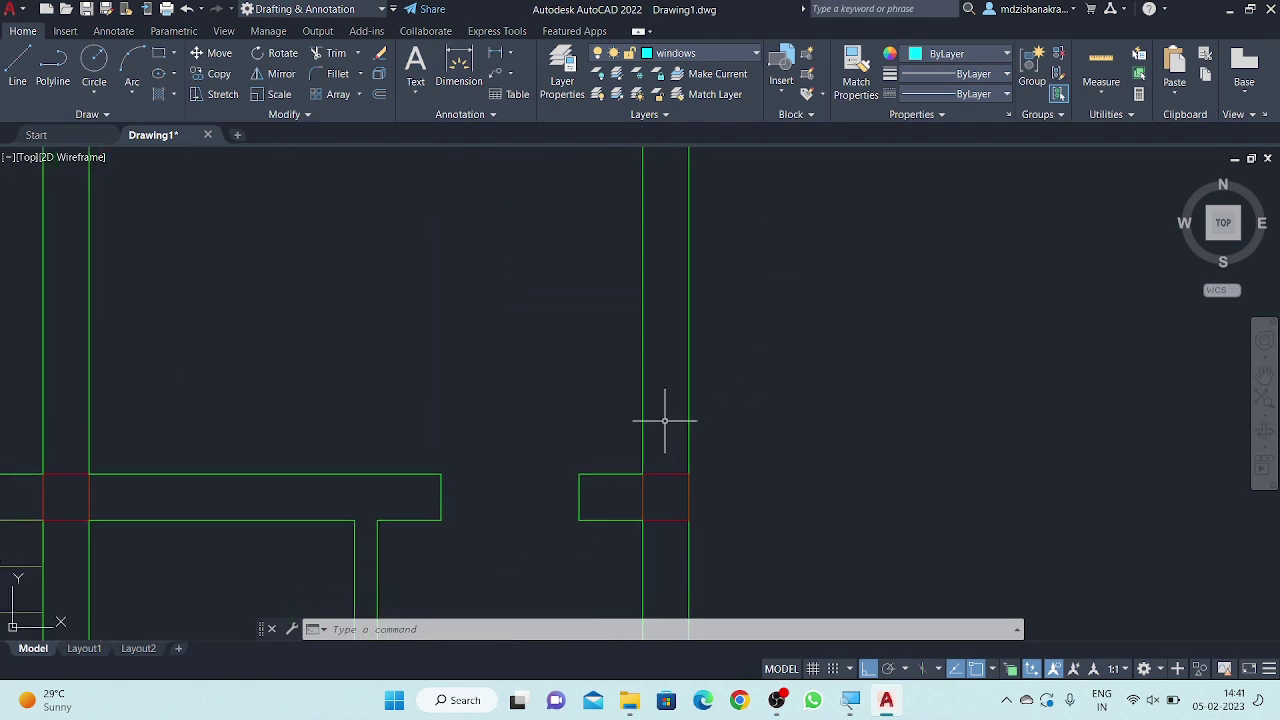
pyautogui.press('l')
pyautogui.press('Return')
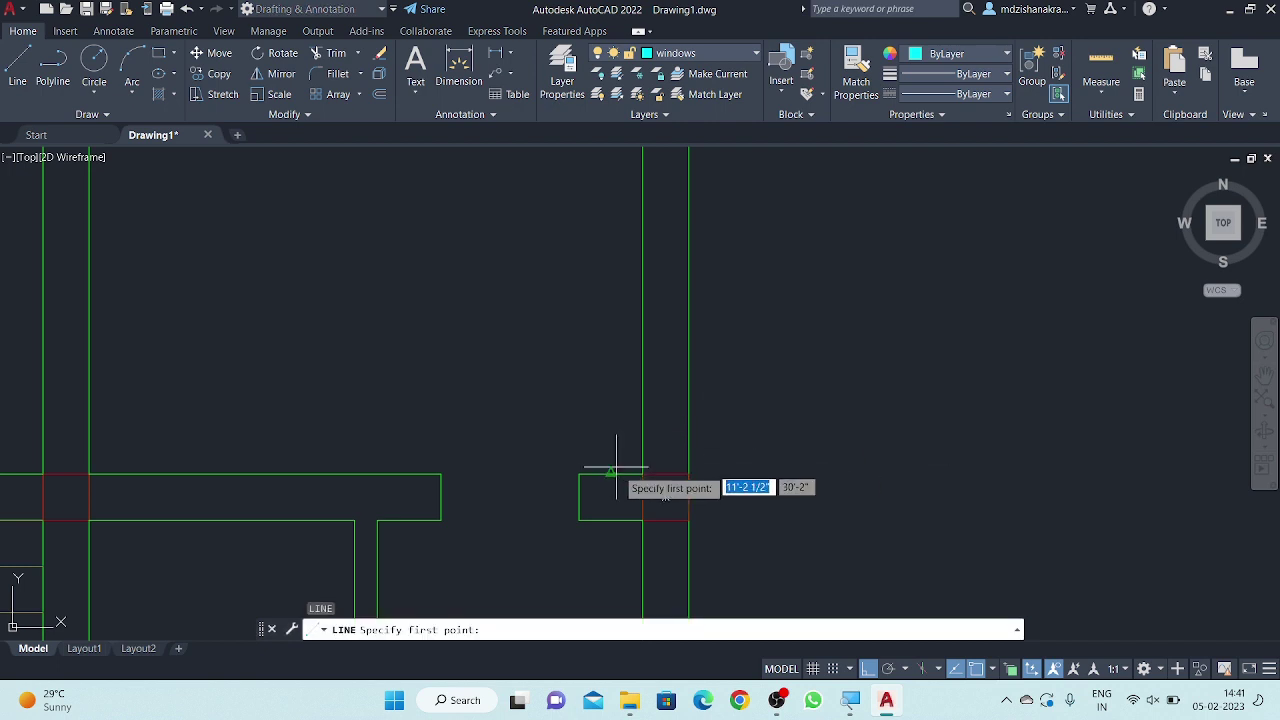
pyautogui.click(643, 473)
pyautogui.click(688, 473)
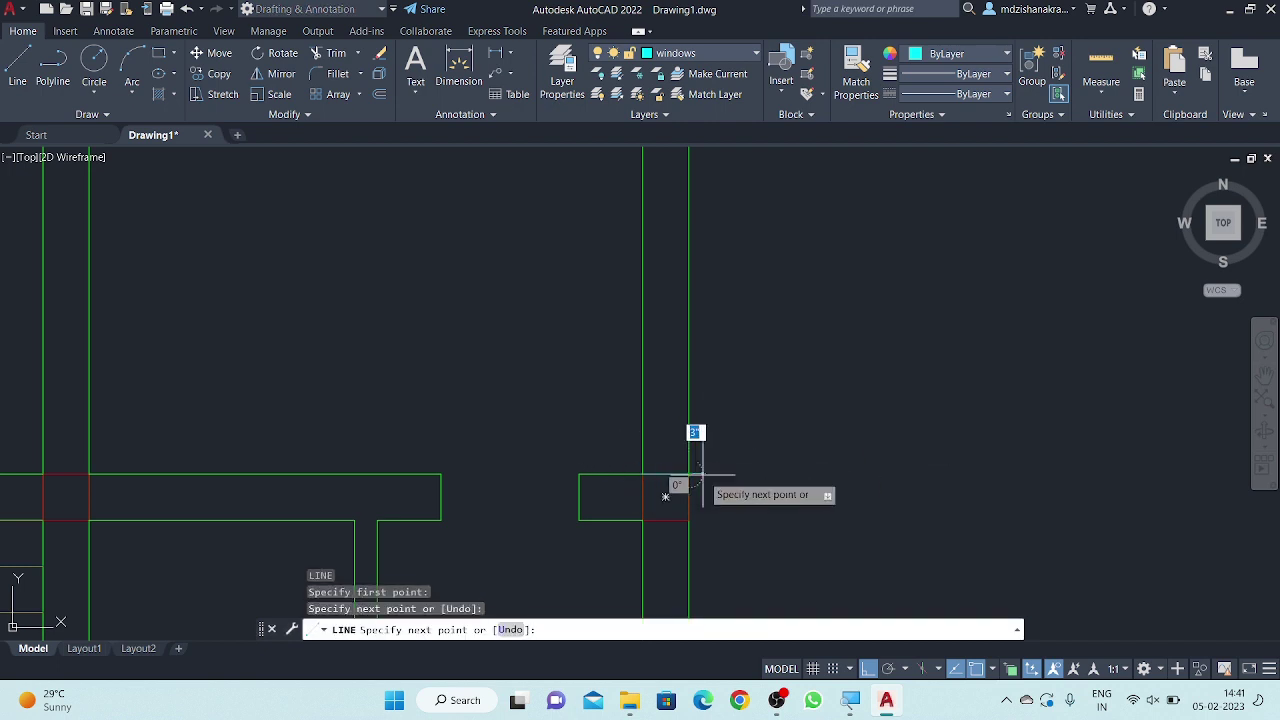
pyautogui.press('Return')
pyautogui.press('m')
pyautogui.press('Return')
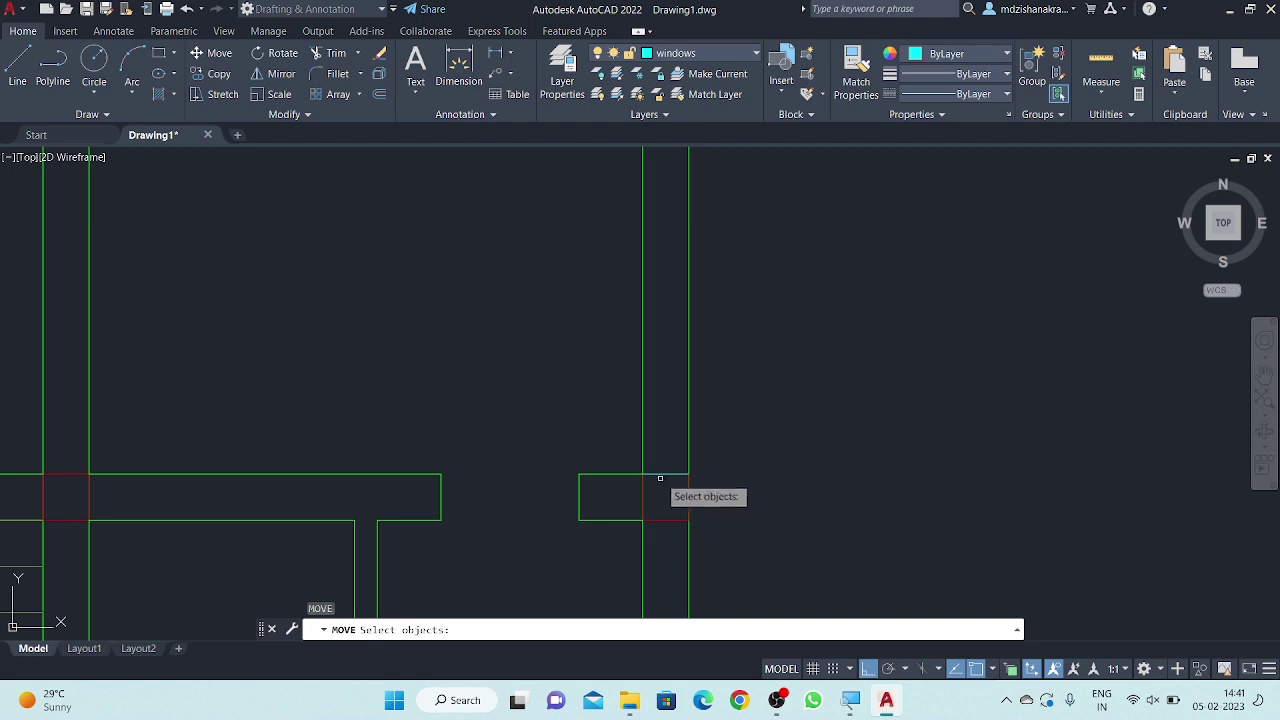
pyautogui.click(662, 473)
pyautogui.press('Return')
pyautogui.click(665, 497)
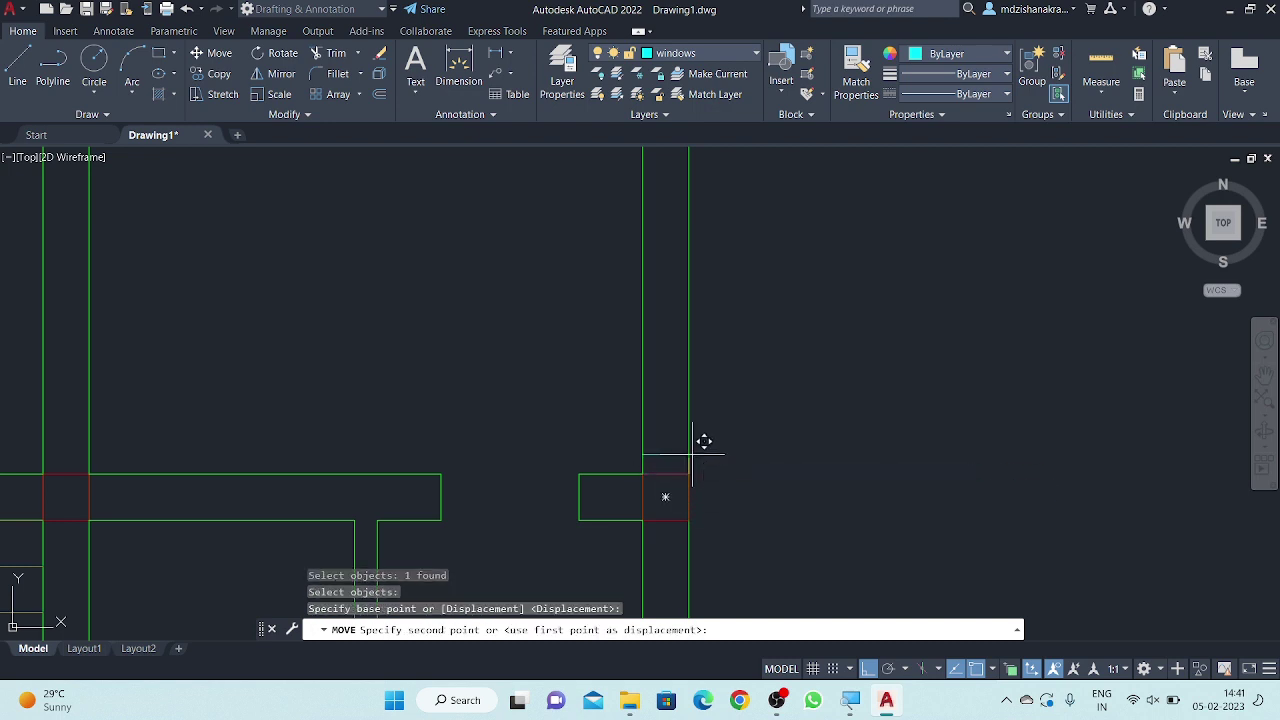
pyautogui.write('10')
pyautogui.press('Return')
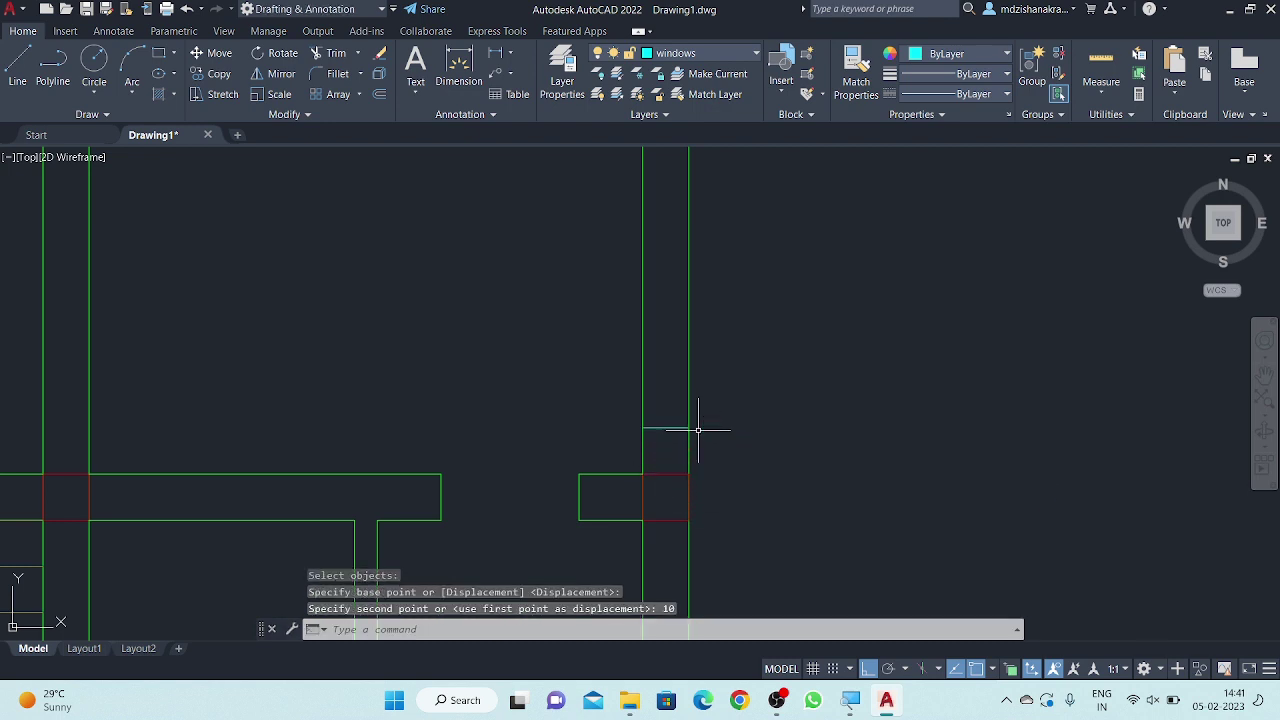
# - Offset the moved line 4' to mark the window's other cut line
pyautogui.moveTo(710, 417); pyautogui.dragTo(712, 425, button='middle')
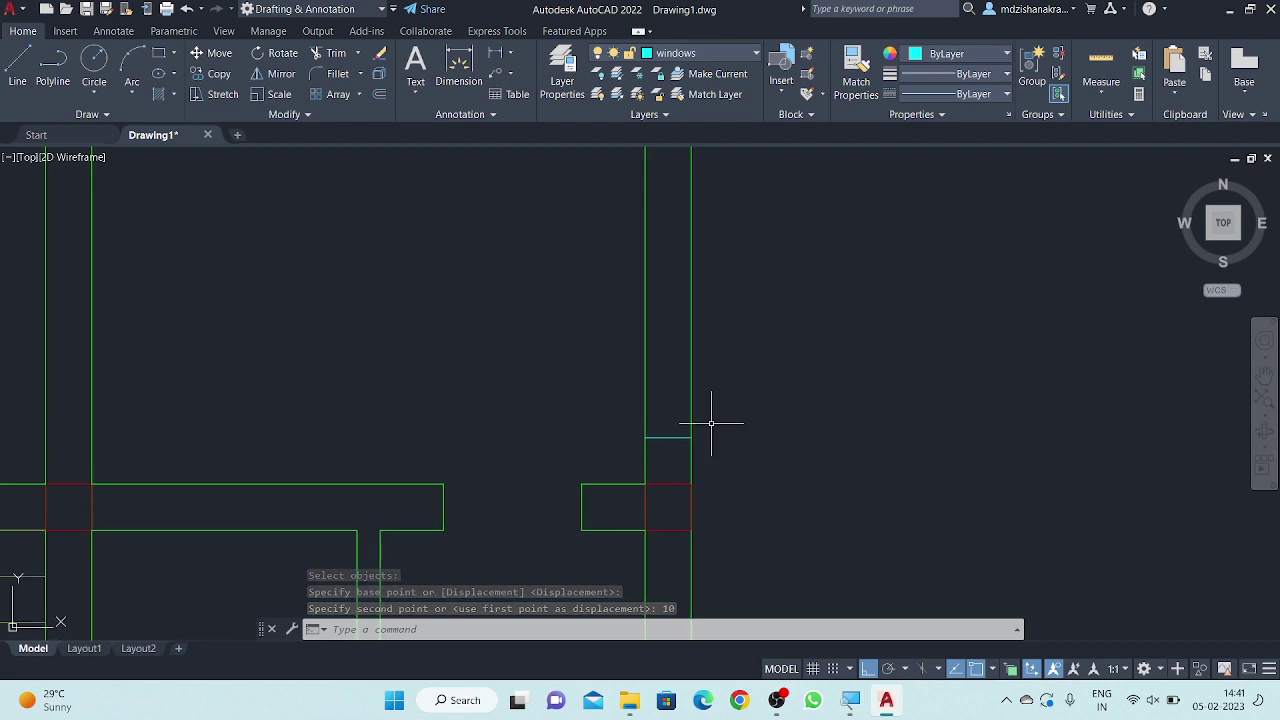
pyautogui.write('o')
pyautogui.press('Return')
pyautogui.press('Return')
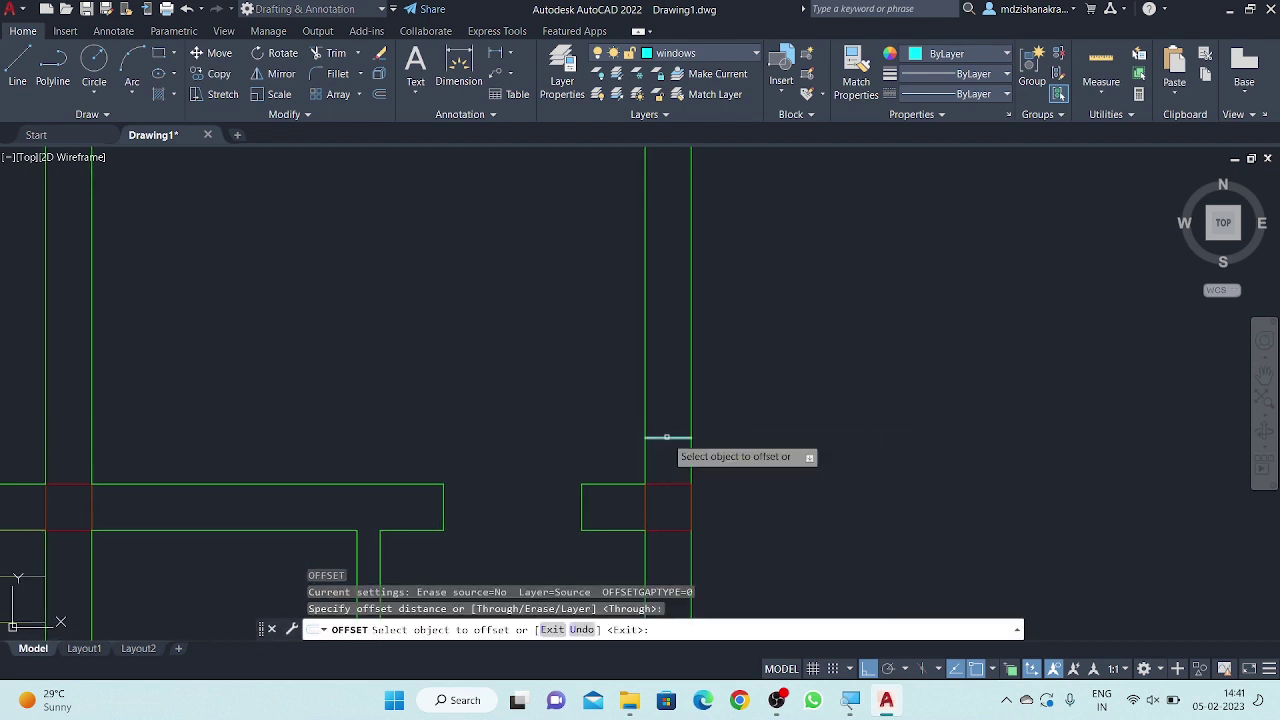
pyautogui.click(667, 437)
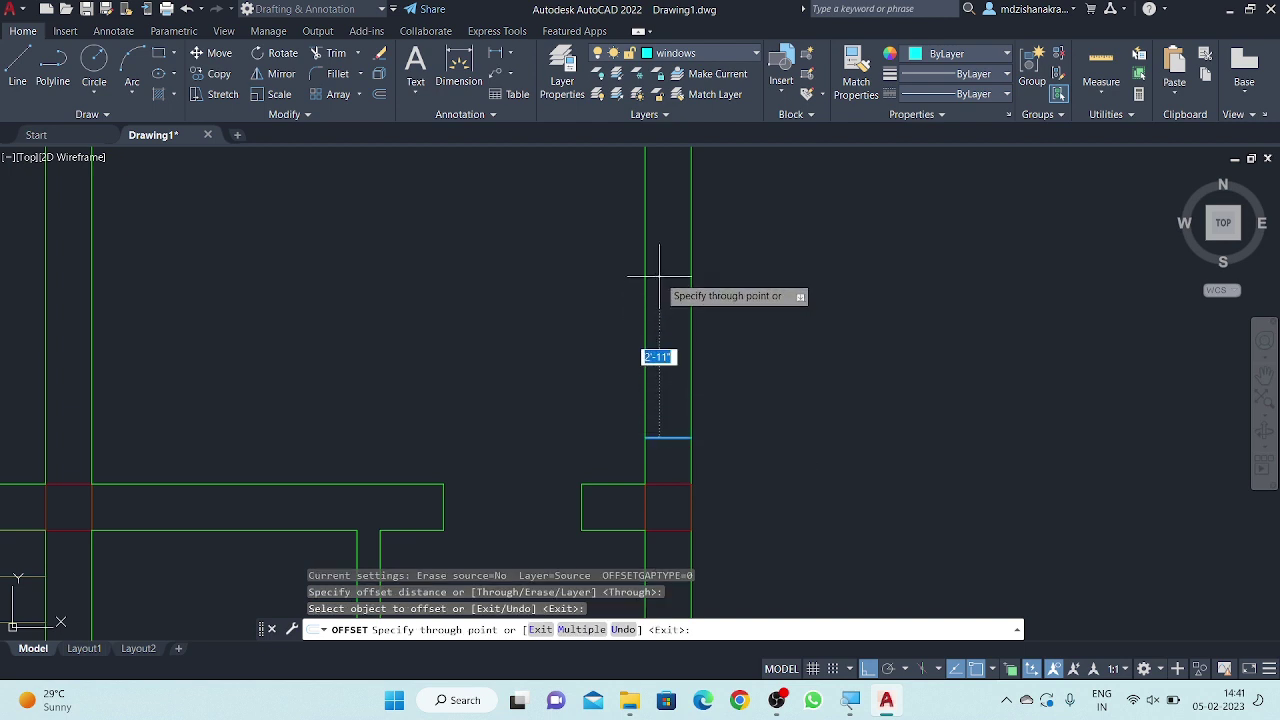
pyautogui.write("'")
pyautogui.press('Return')
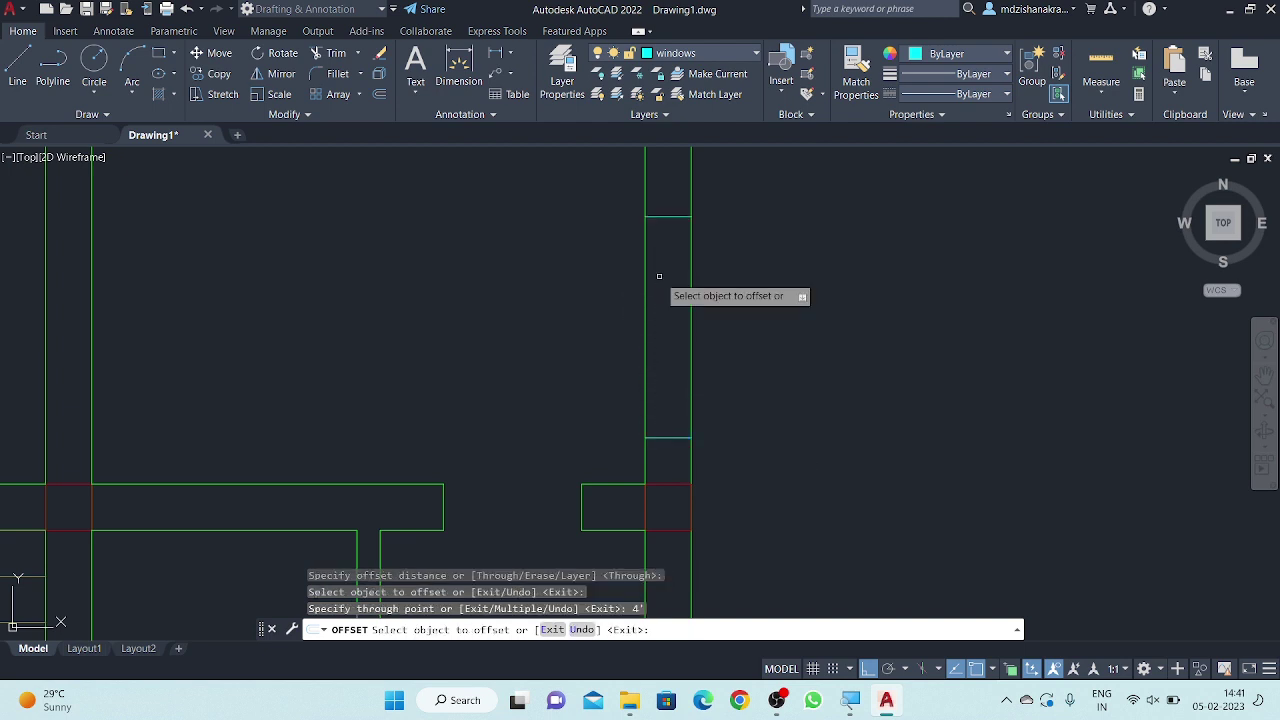
pyautogui.press('Escape')
# - Draw the multiline window between the upper and lower cut lines in the right wall
pyautogui.press('Return')
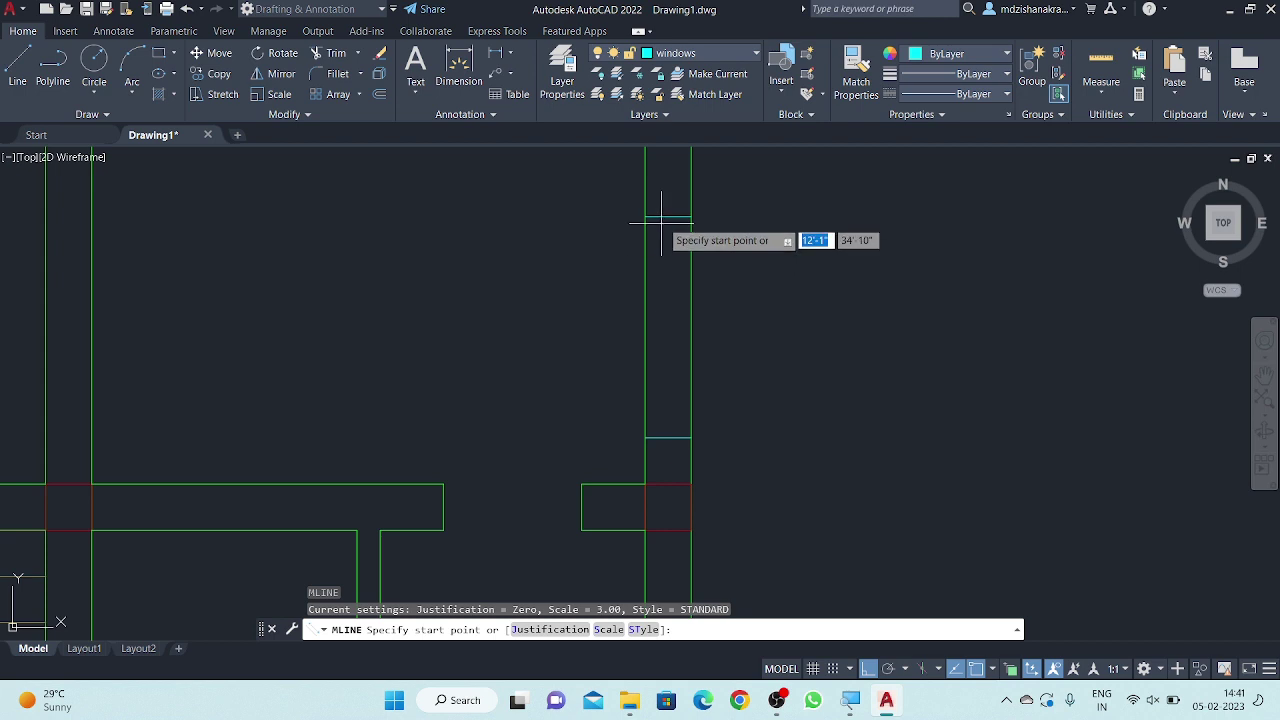
pyautogui.click(669, 216)
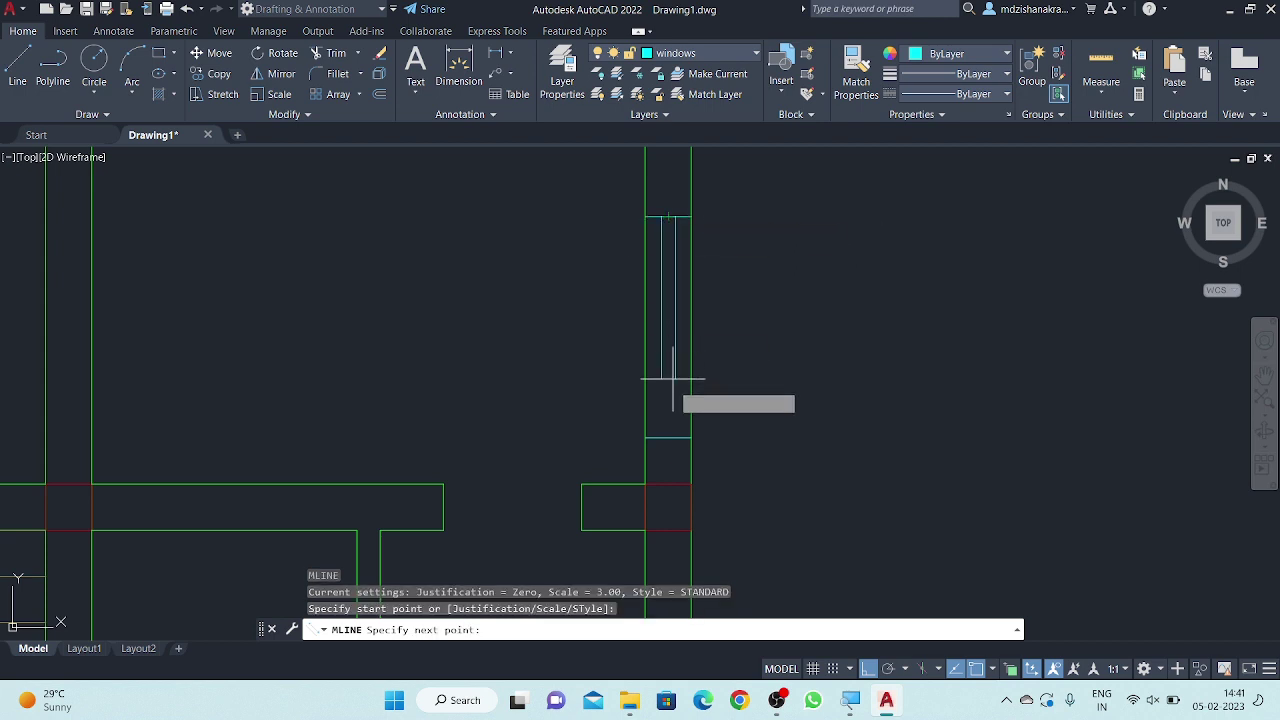
pyautogui.click(669, 437)
pyautogui.press('Return')
pyautogui.scroll(-3, 774, 315)
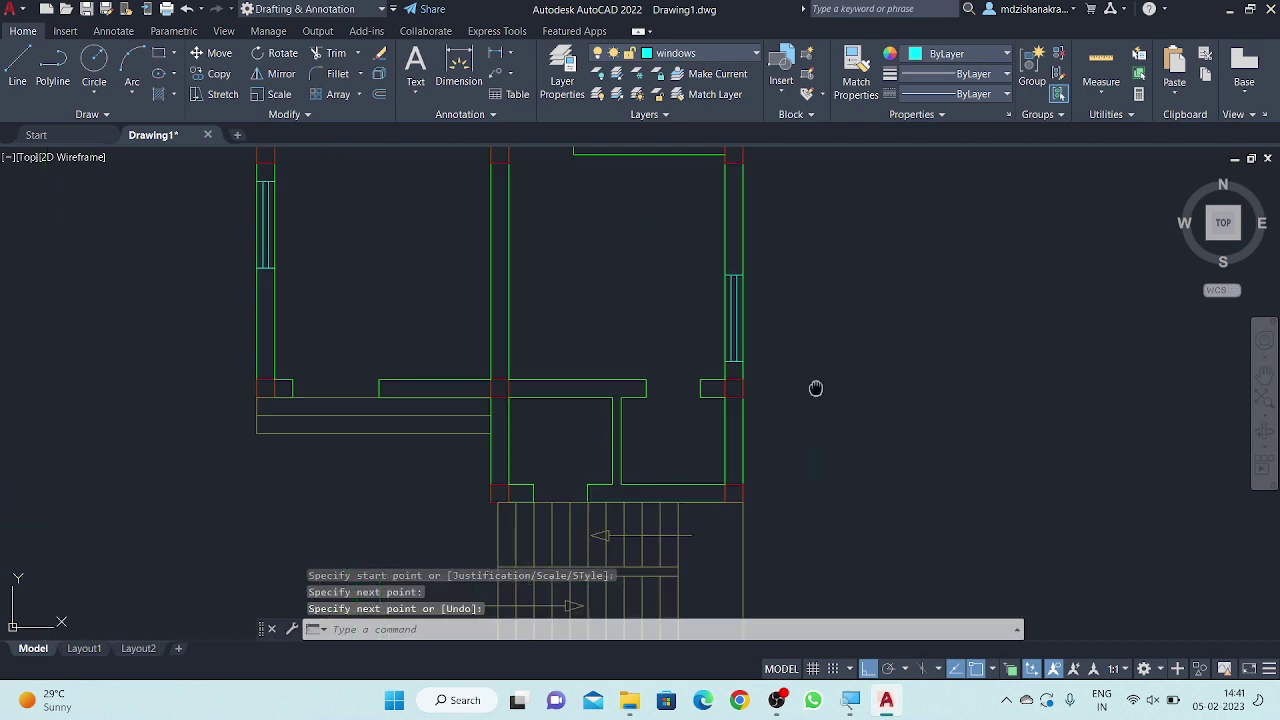
pyautogui.moveTo(816, 388); pyautogui.dragTo(832, 337, button='middle')
pyautogui.scroll(-2, 826, 346)
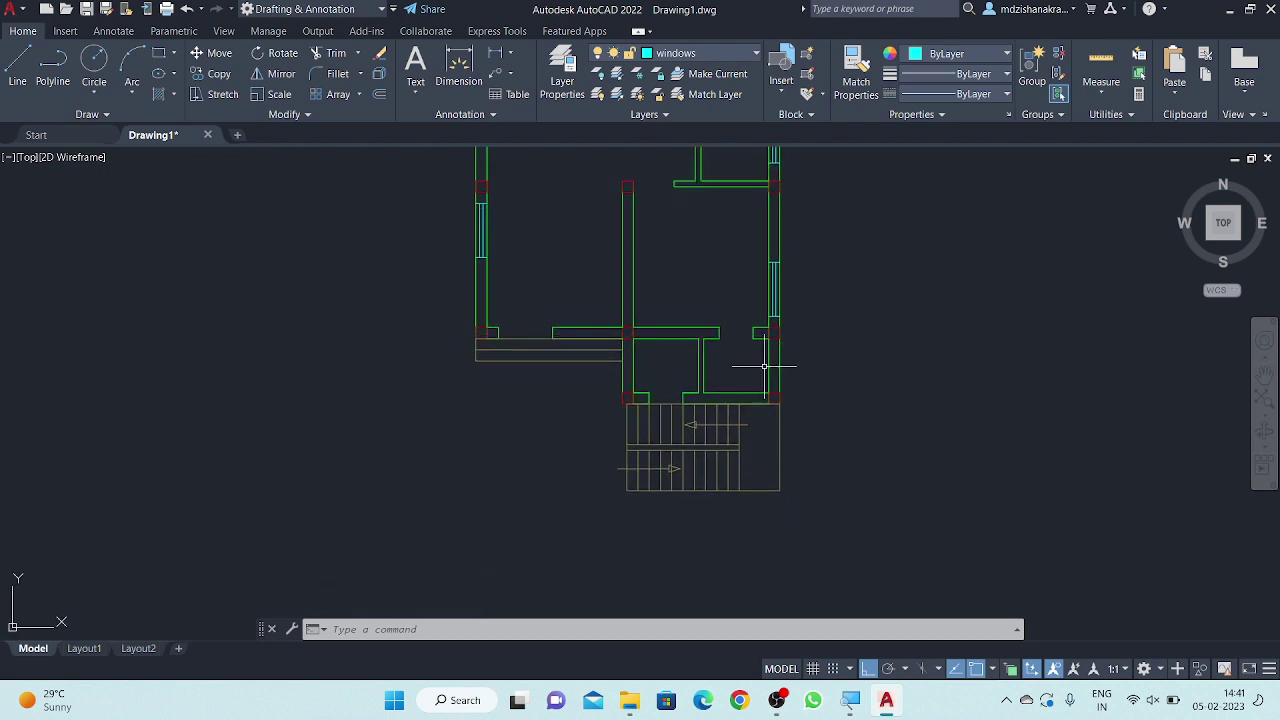
pyautogui.scroll(2, 774, 358)
pyautogui.scroll(4, 776, 357)
pyautogui.moveTo(784, 355); pyautogui.dragTo(733, 422, button='middle')
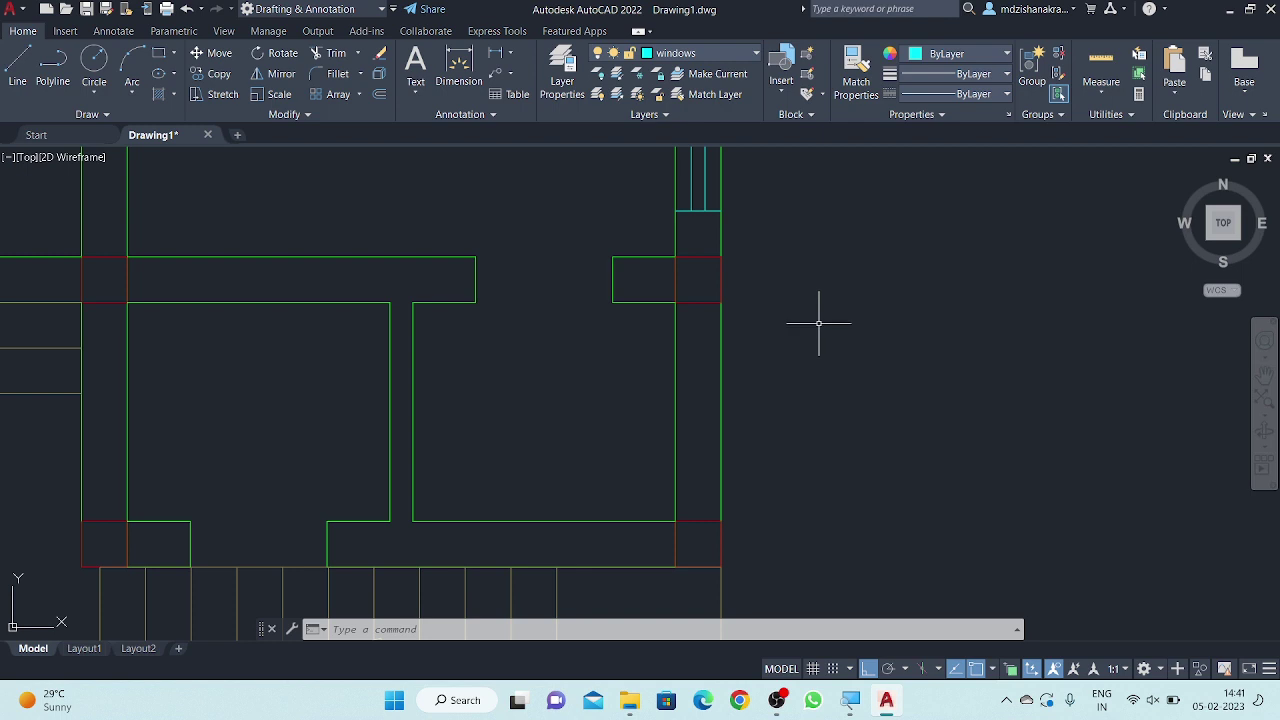
# - Draw a vertical line along the inner wall face and a cross-wall line to the outer face
pyautogui.write('l')
pyautogui.press('Return')
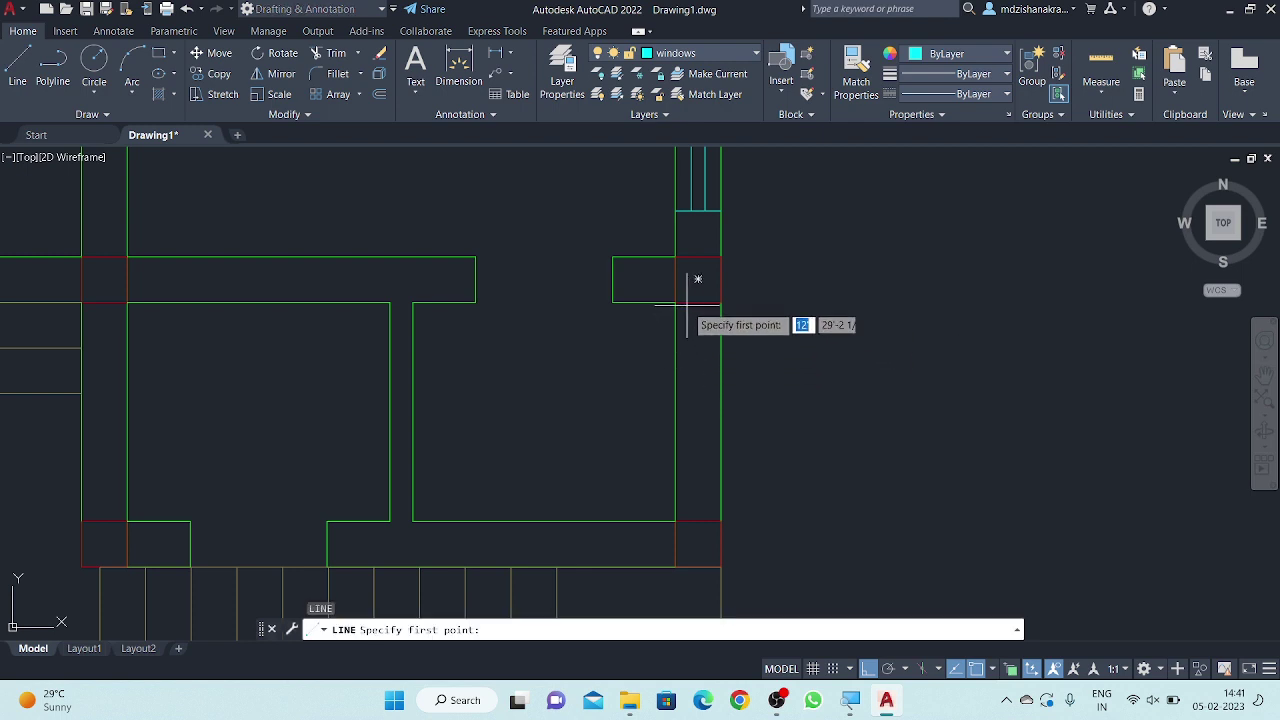
pyautogui.click(675, 301)
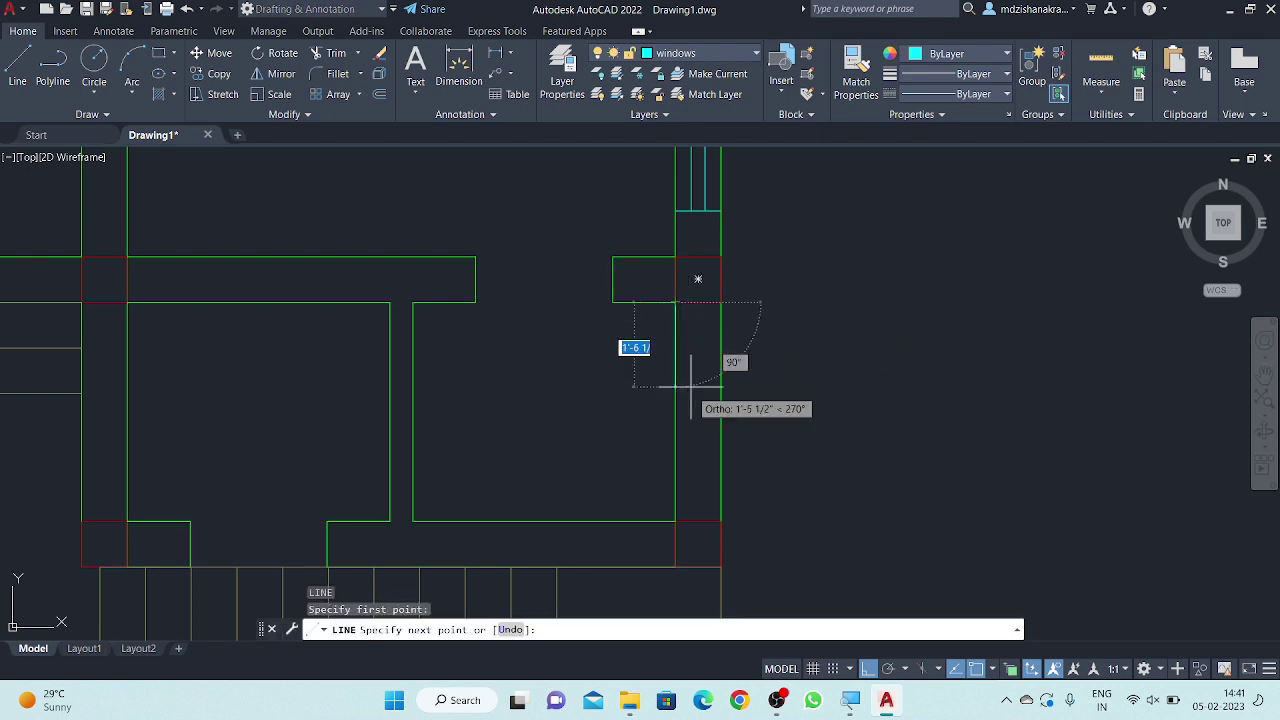
pyautogui.click(675, 521)
pyautogui.press('Return')
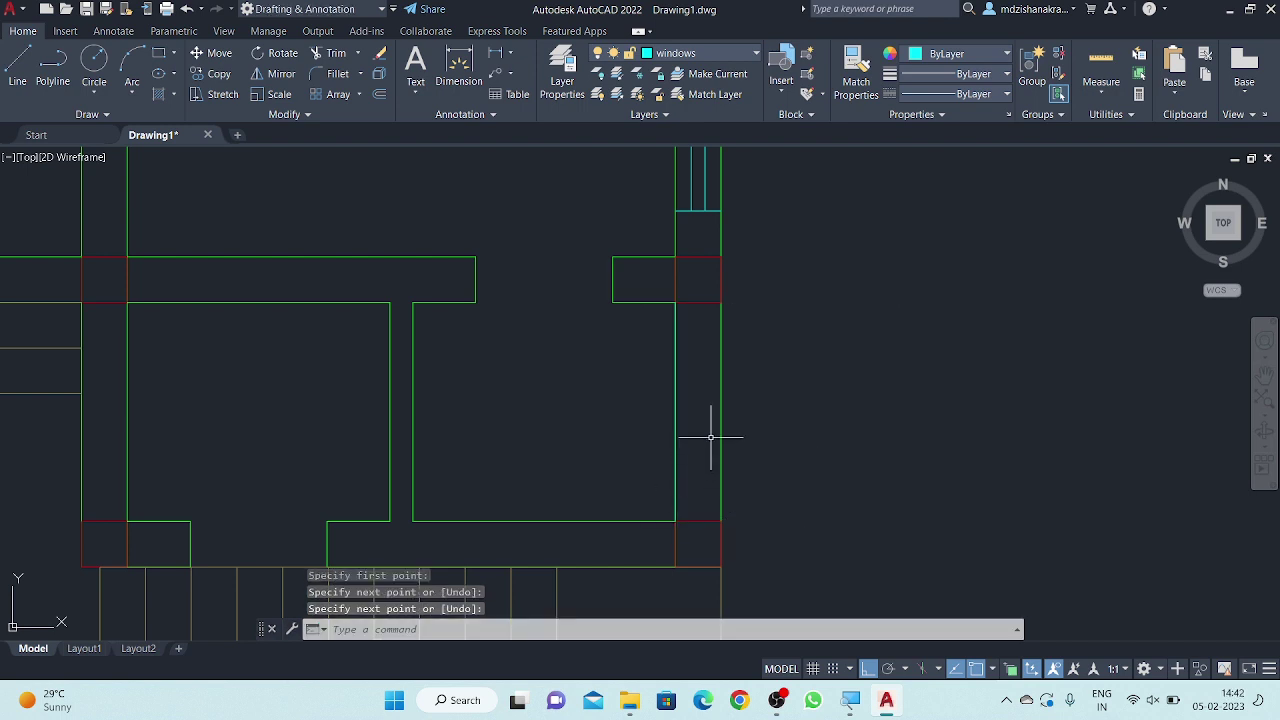
pyautogui.press('Return')
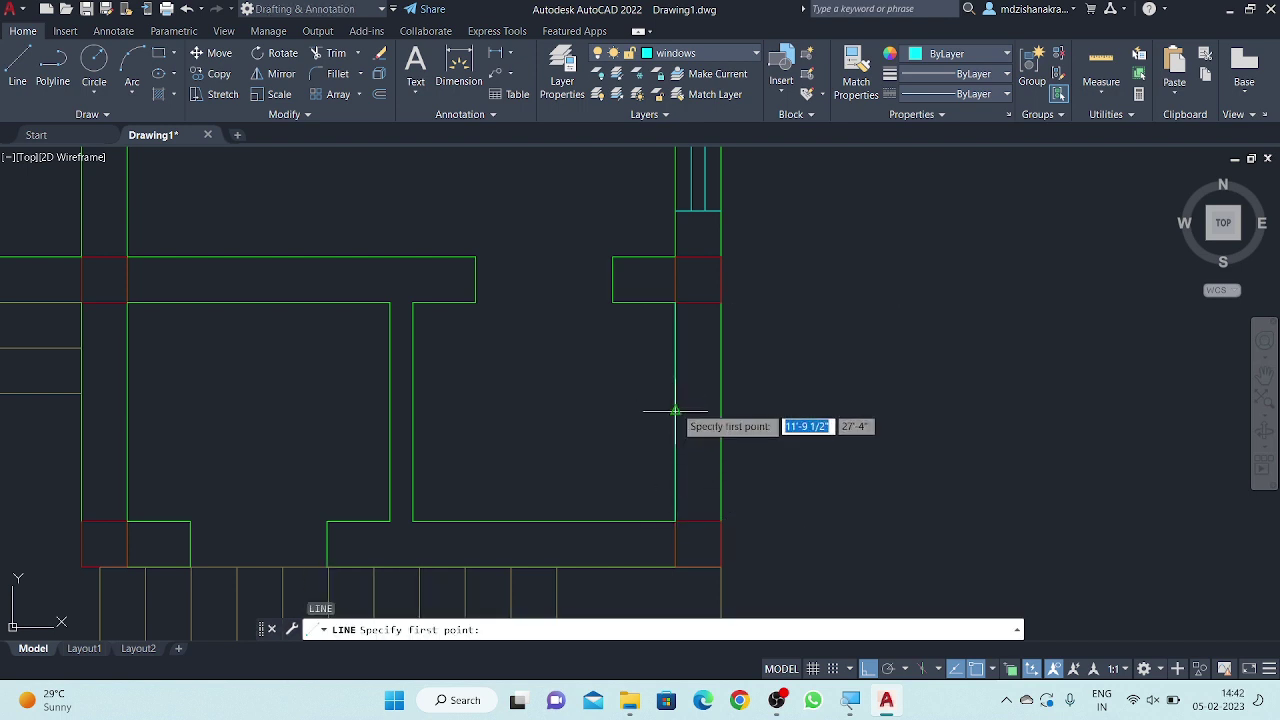
pyautogui.click(675, 412)
pyautogui.click(716, 412)
pyautogui.press('Return')
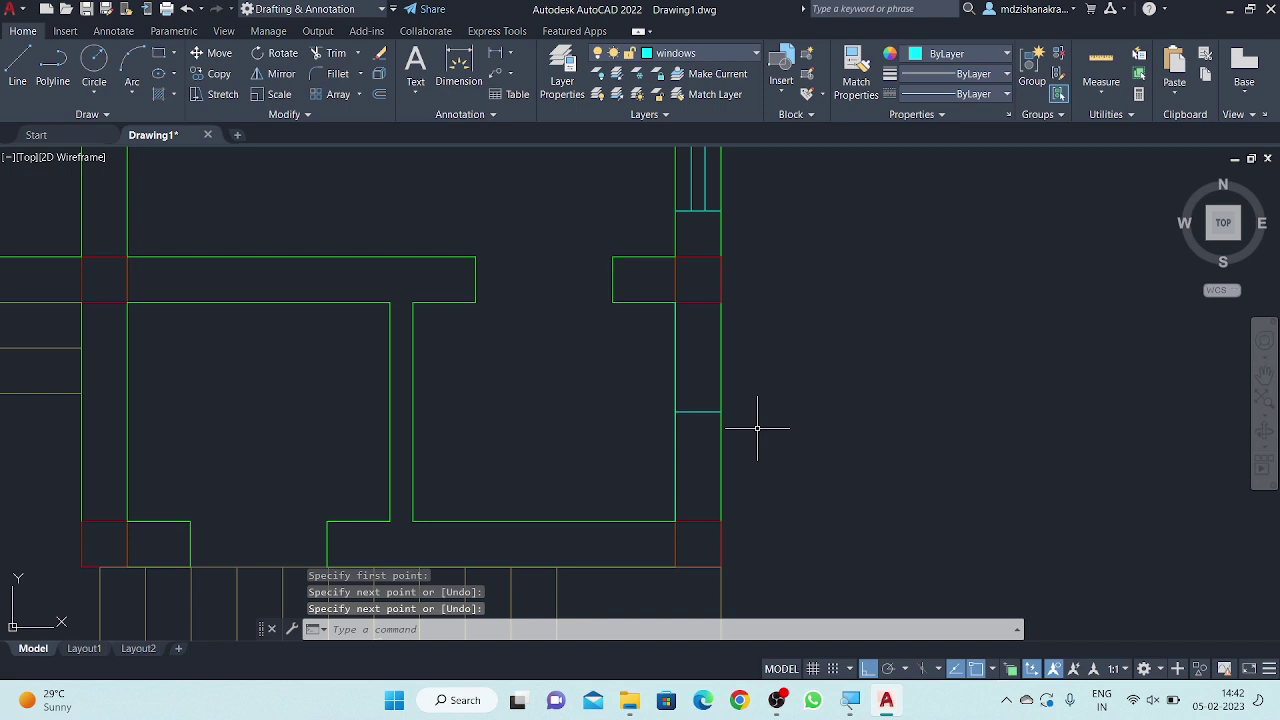
pyautogui.press('Return')
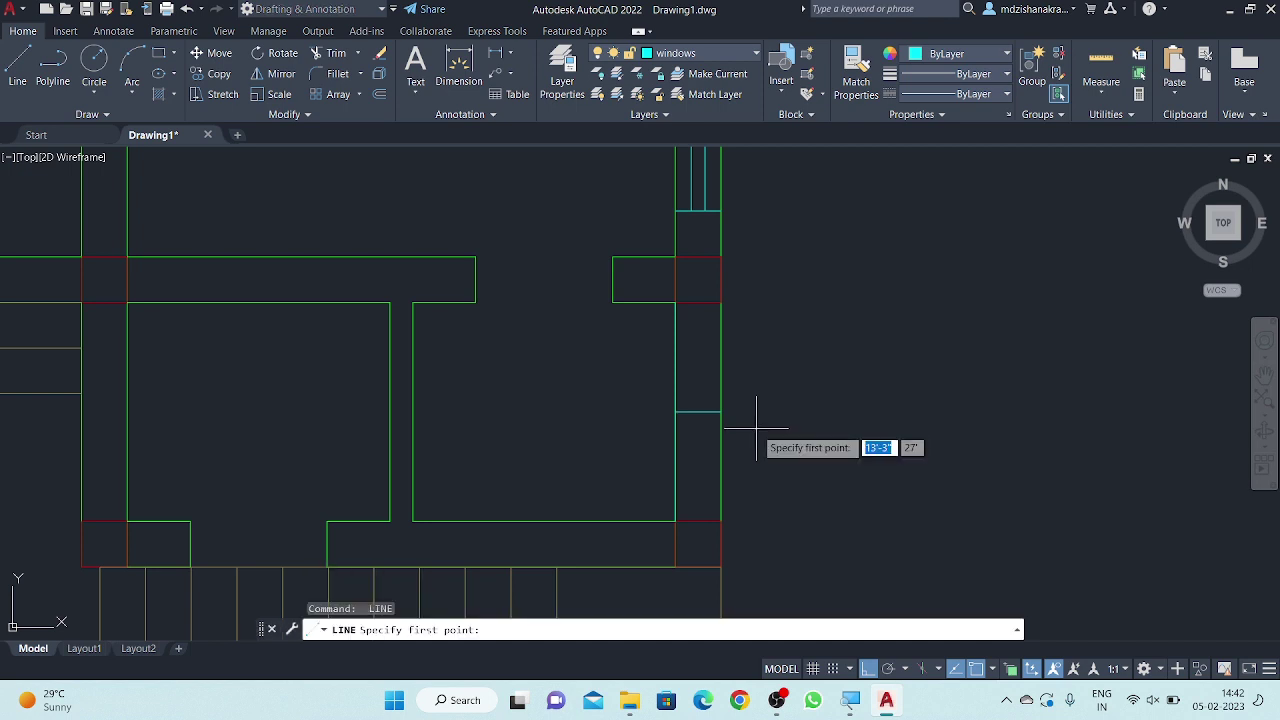
pyautogui.press('Escape')
pyautogui.write('O')
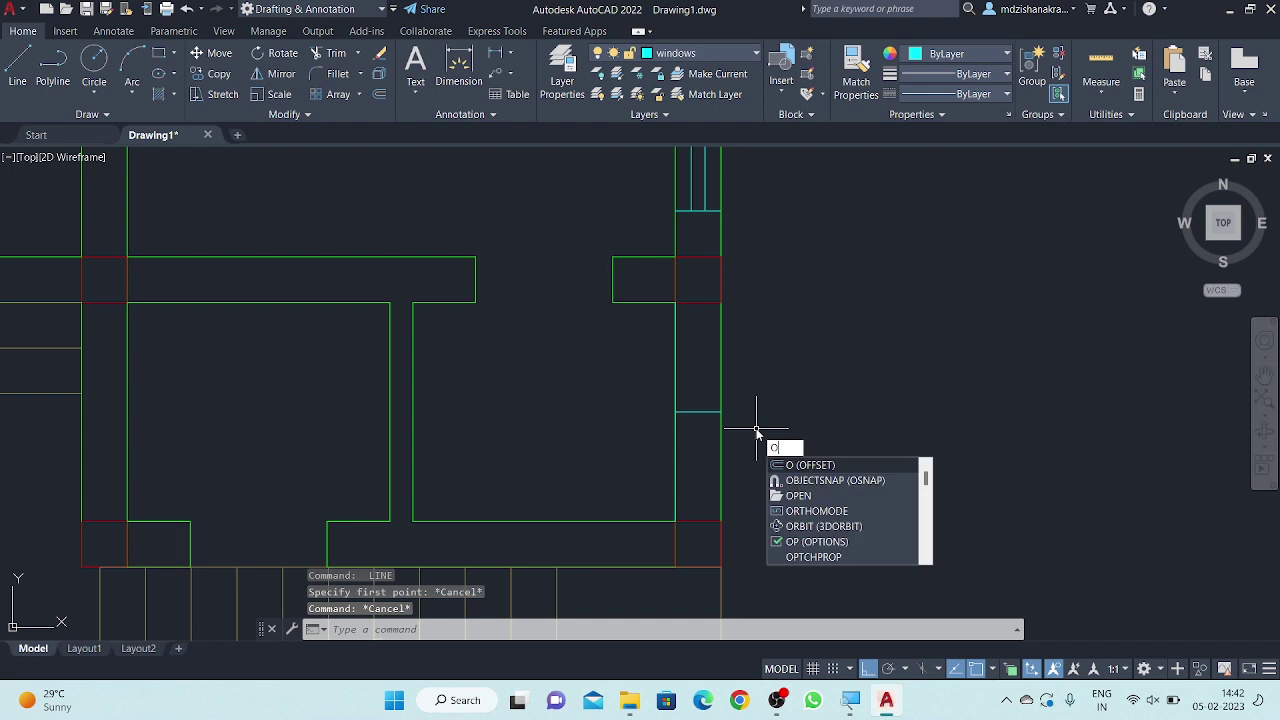
# - Offset the window edge line 18 inches to form the new opening edge
pyautogui.press('Return')
pyautogui.press('Return')
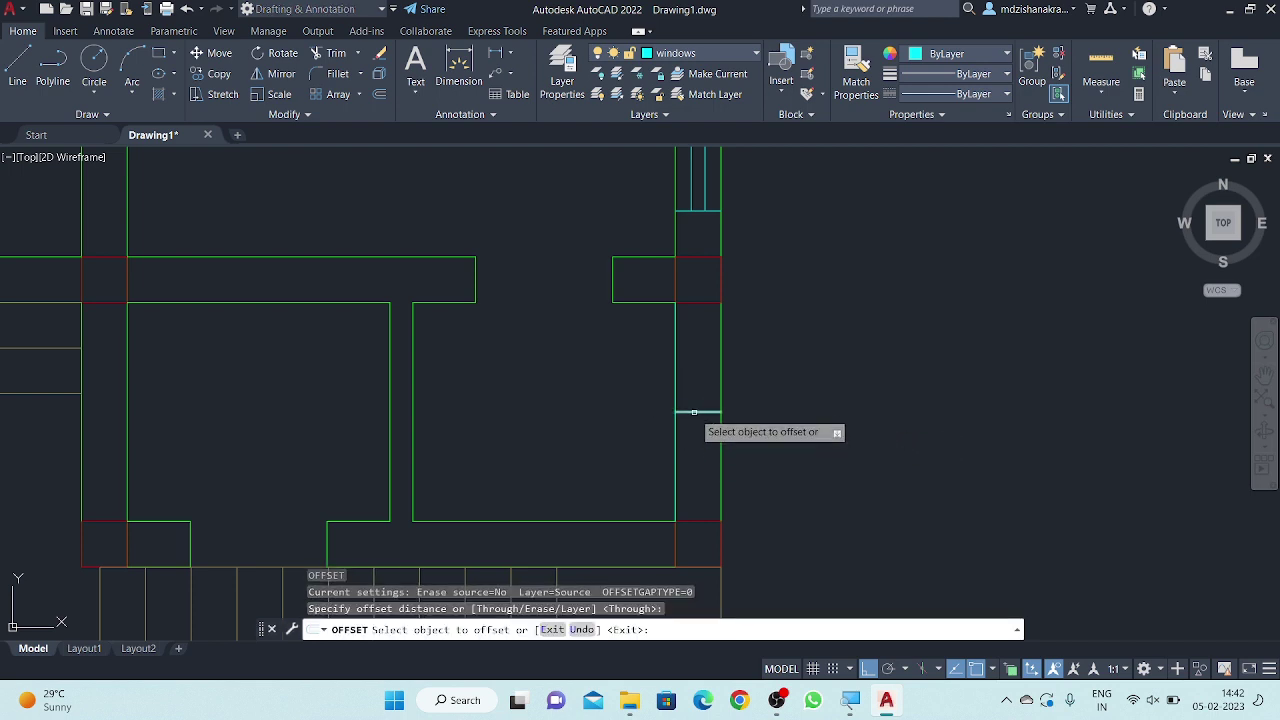
pyautogui.click(699, 412)
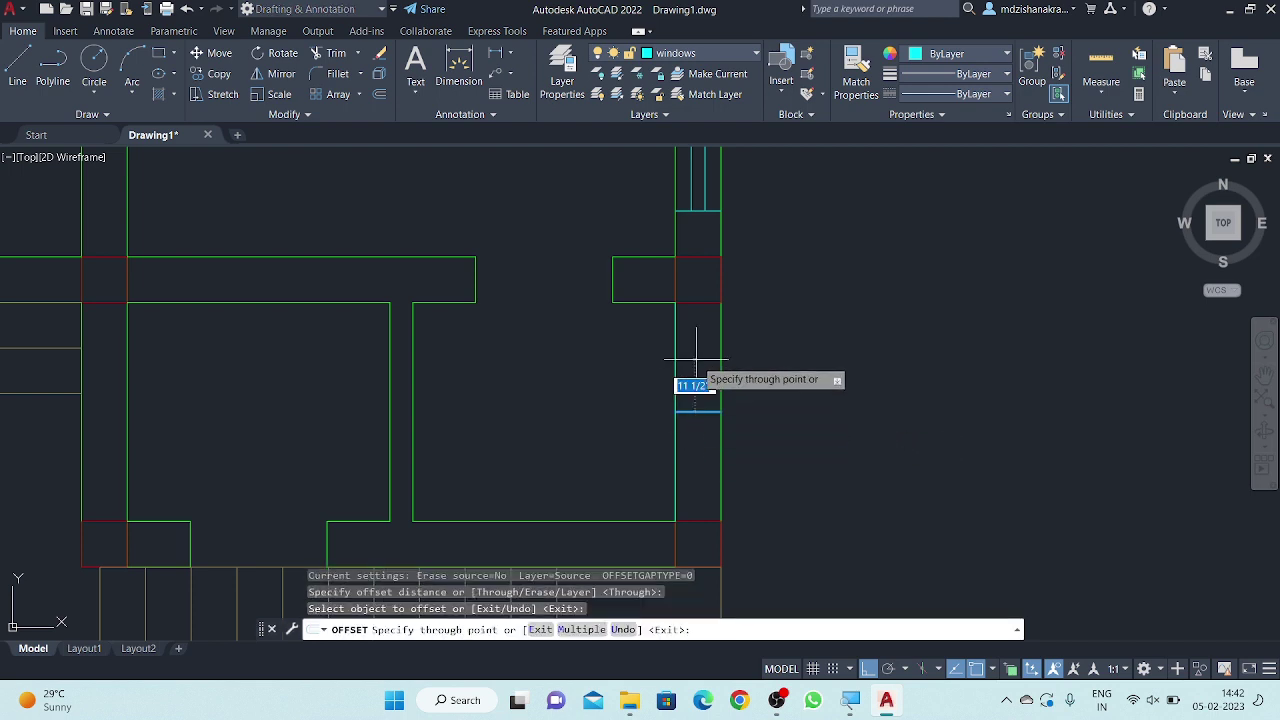
pyautogui.write('18')
pyautogui.press('Return')
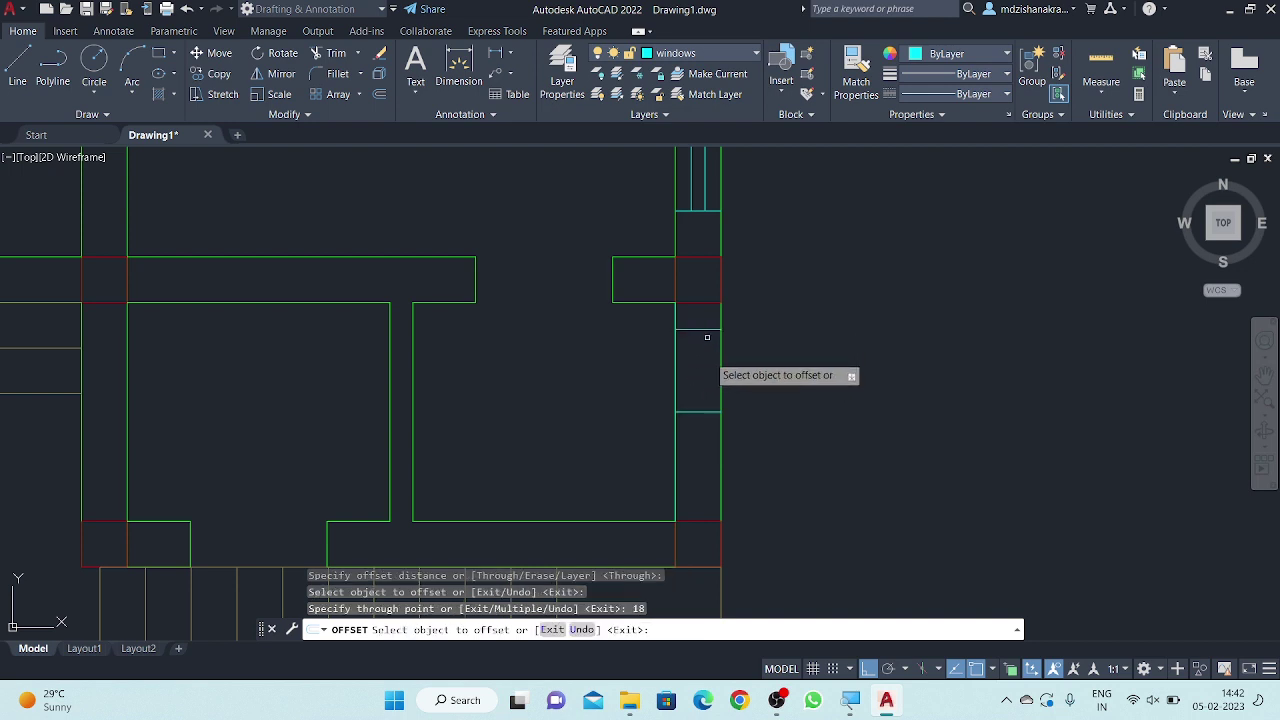
pyautogui.click(704, 411)
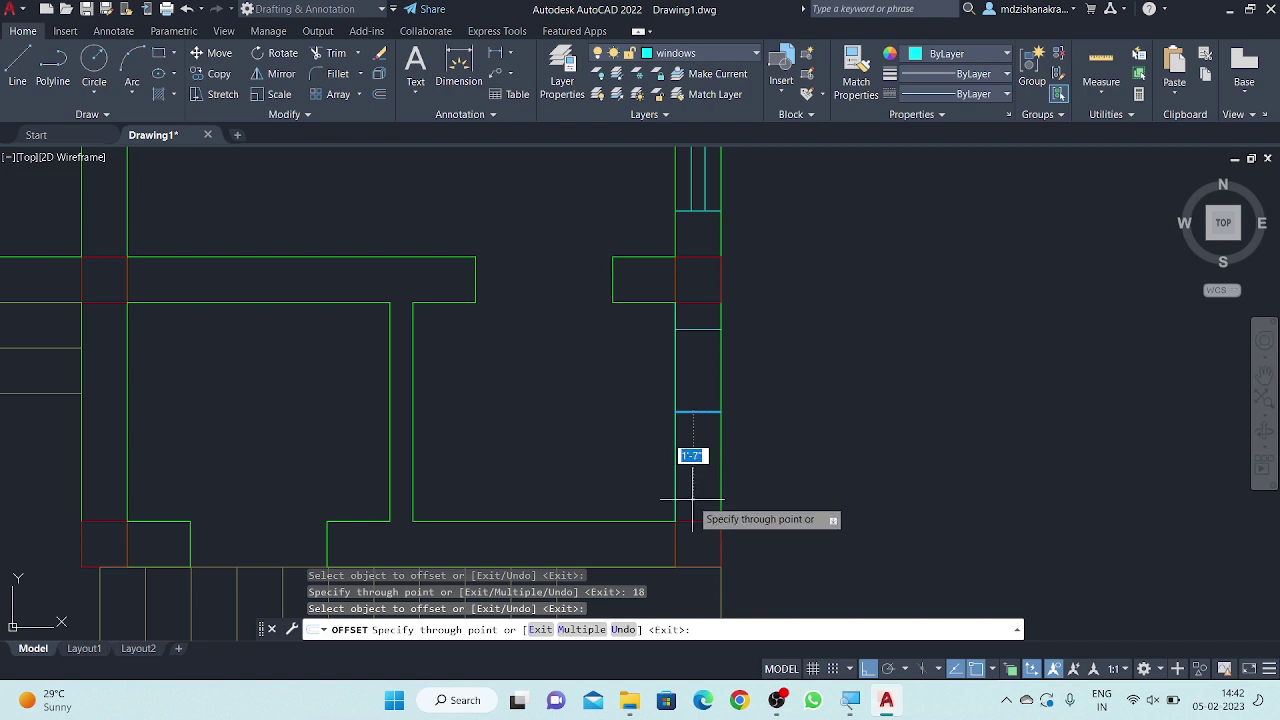
pyautogui.write('18')
pyautogui.press('Return')
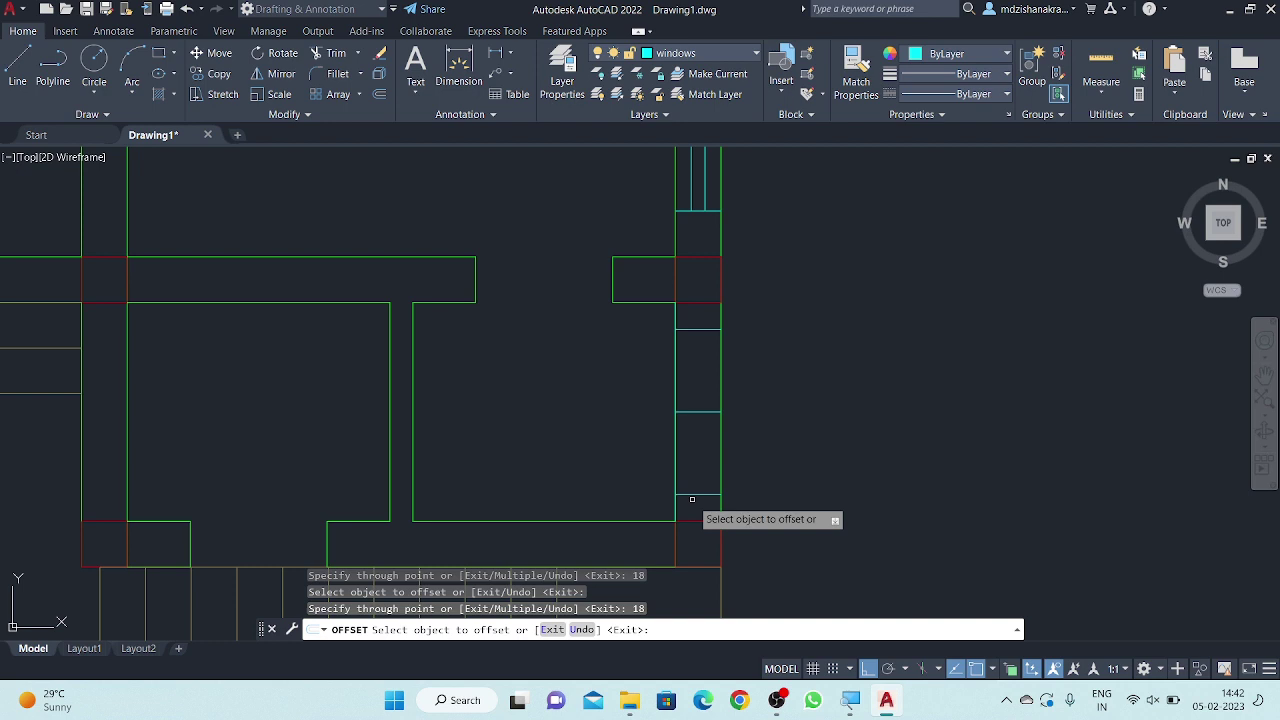
pyautogui.press('Escape')
# - Erase the old short window edge line and the vertical wall line in the opening
pyautogui.click(698, 411)
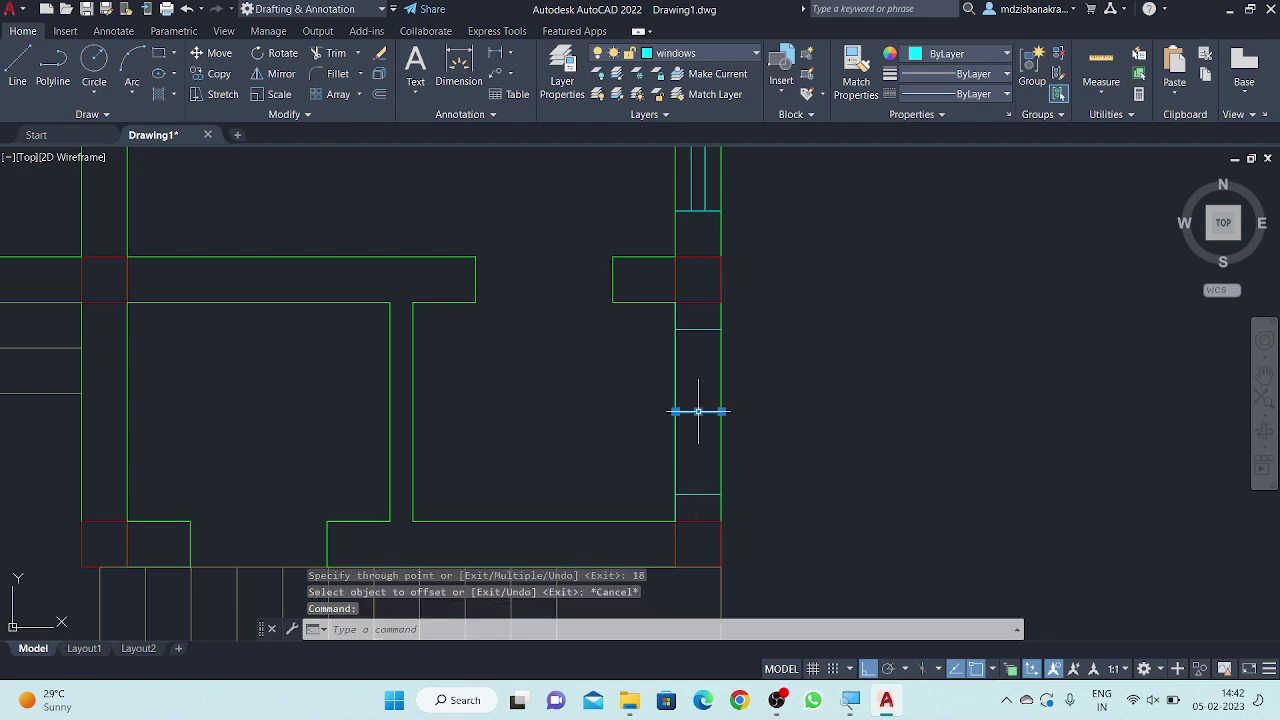
pyautogui.write('e')
pyautogui.press('Return')
pyautogui.click(678, 379)
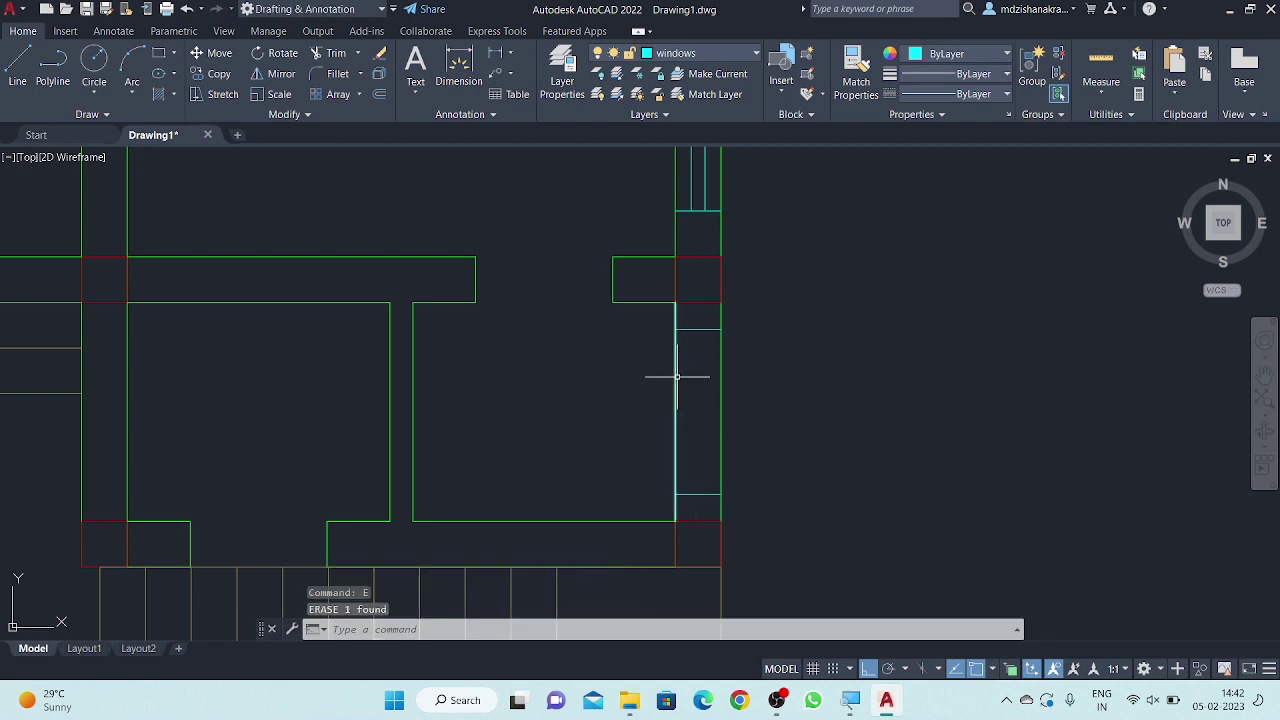
pyautogui.press('Return')
pyautogui.write('ml')
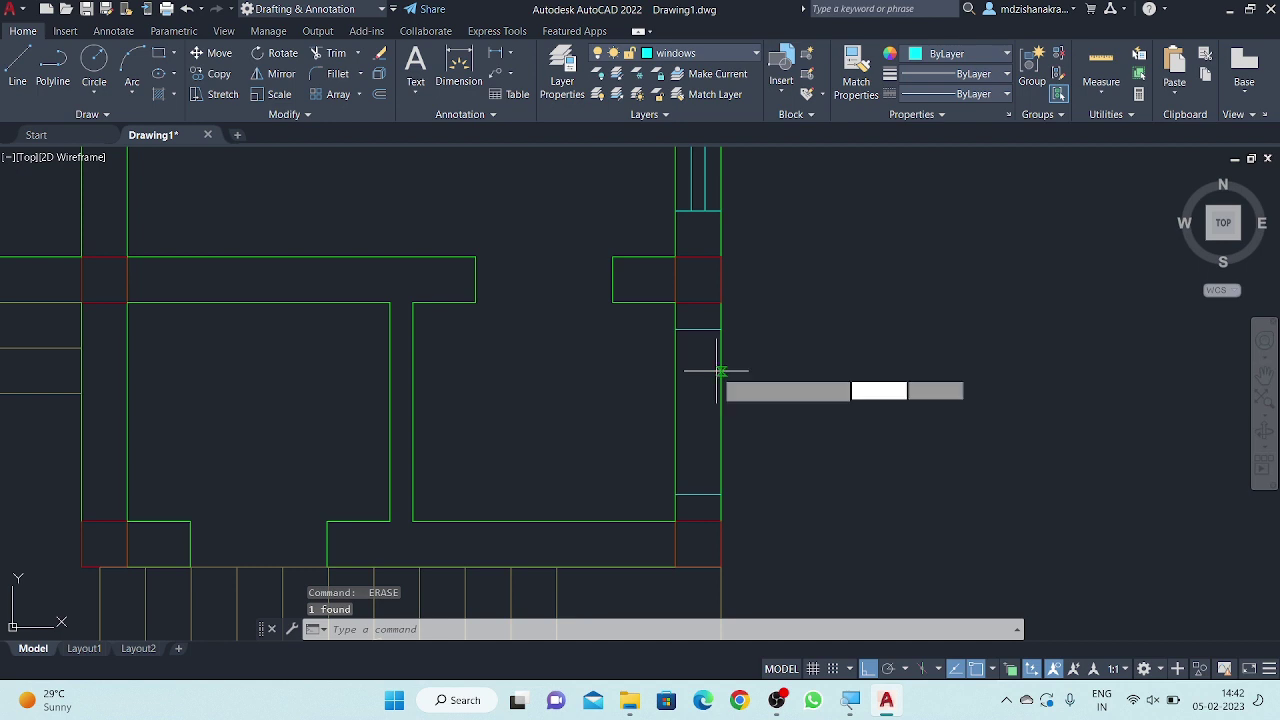
pyautogui.press('Return')
# - Draw the multiline window from the opening's top edge down to its bottom edge
pyautogui.click(692, 330)
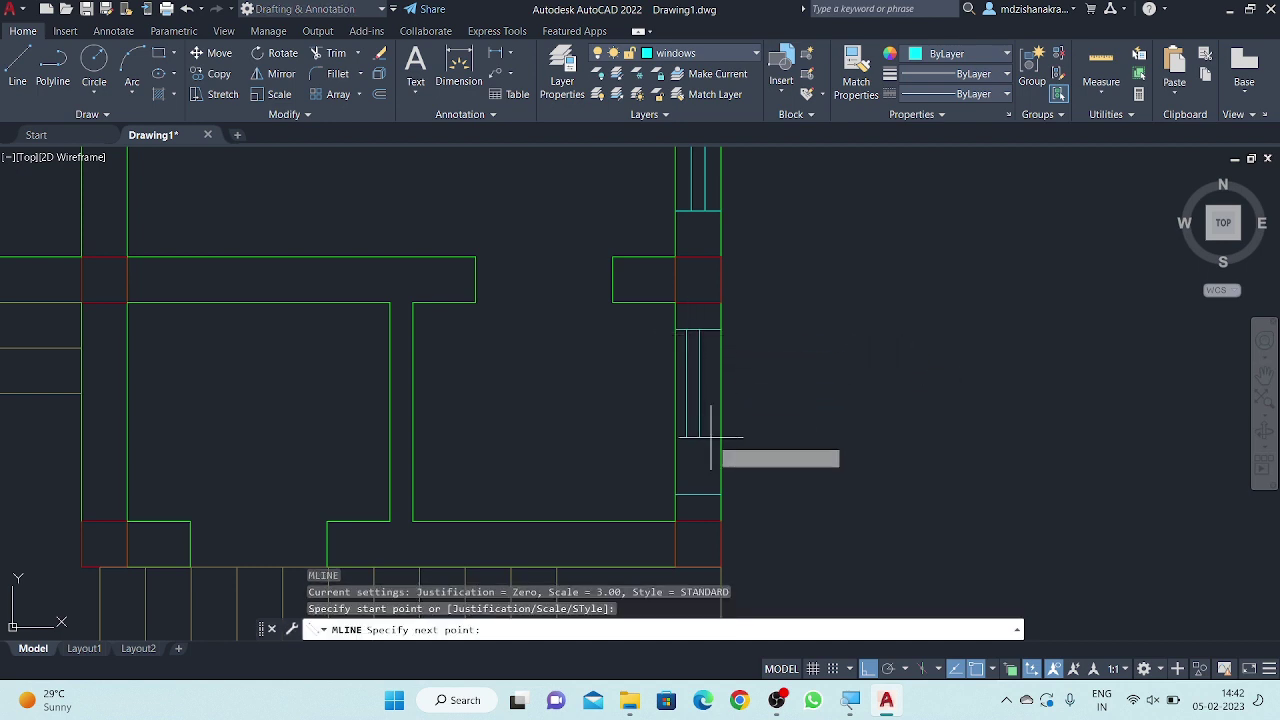
pyautogui.press('Escape')
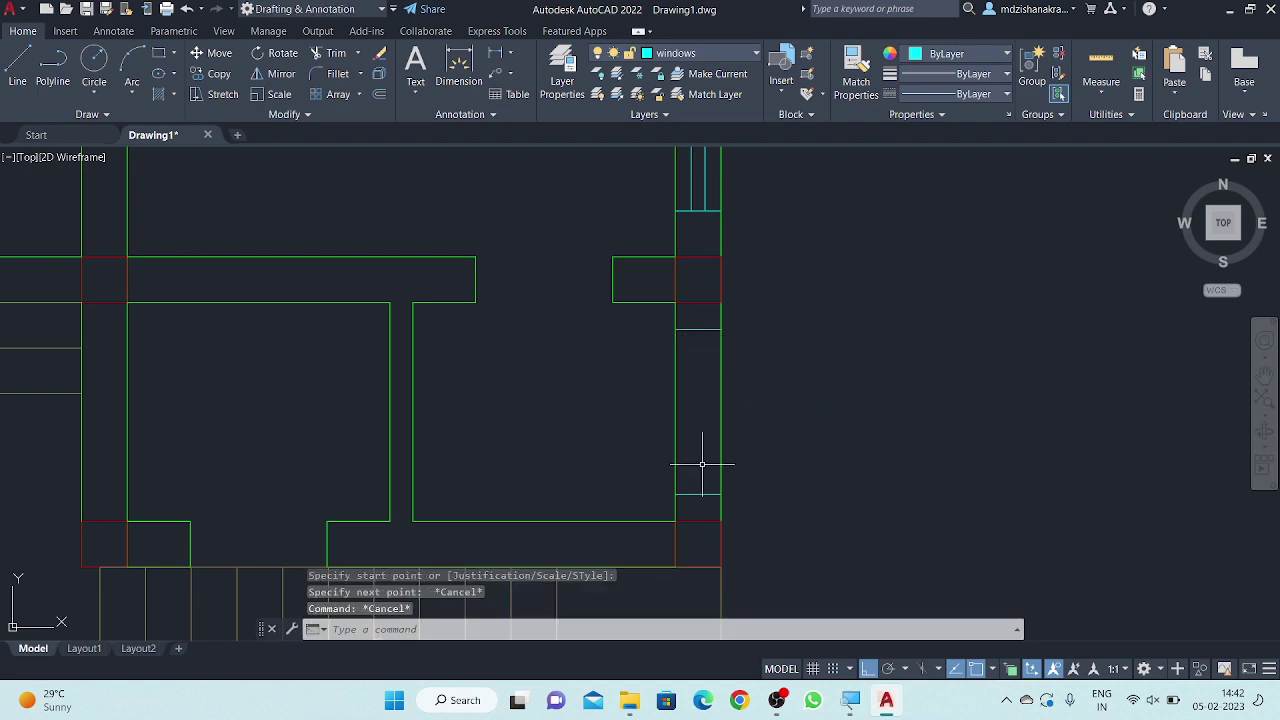
pyautogui.write('ml')
pyautogui.press('Return')
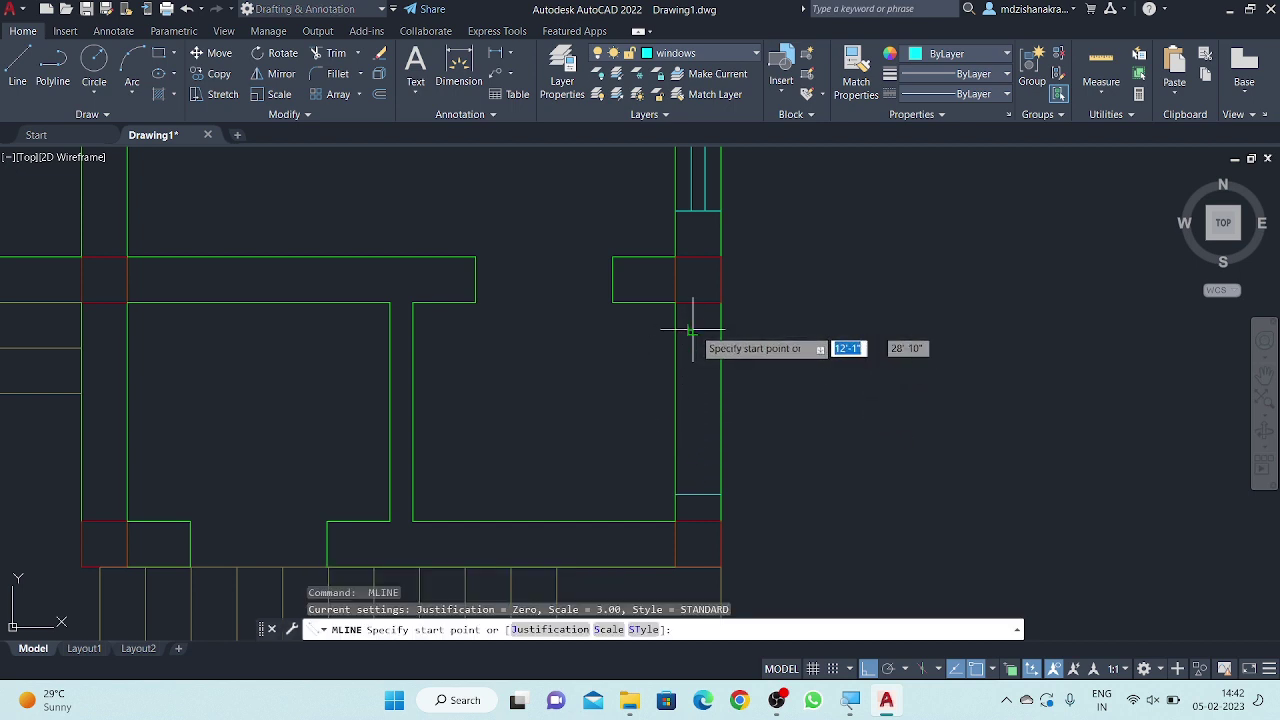
pyautogui.scroll(6, 692, 330)
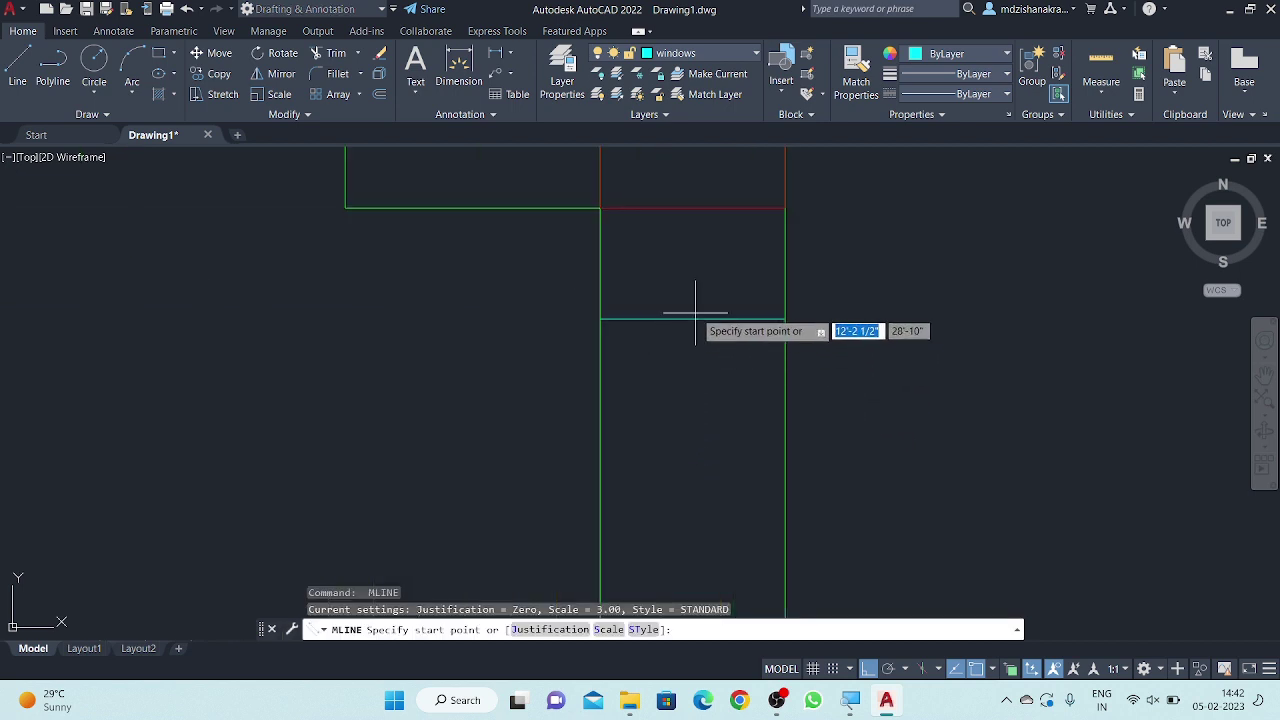
pyautogui.click(692, 318)
pyautogui.scroll(-5, 690, 370)
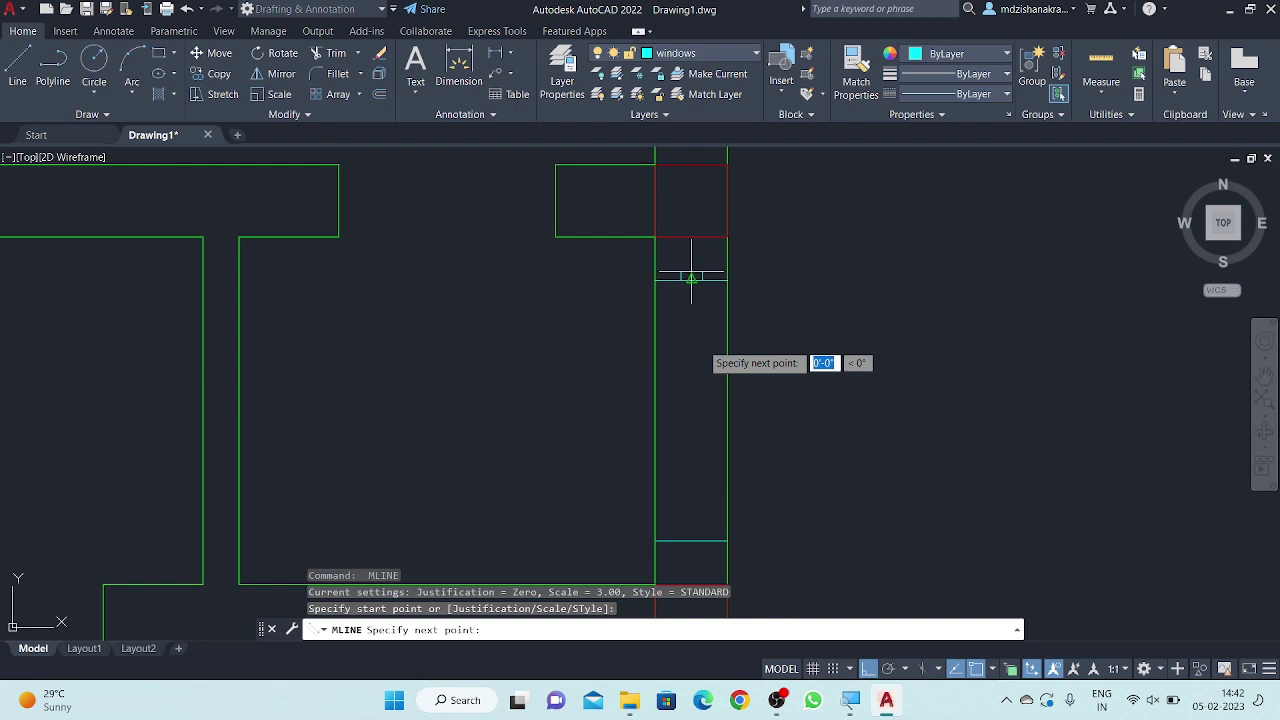
pyautogui.click(690, 540)
pyautogui.press('Escape')
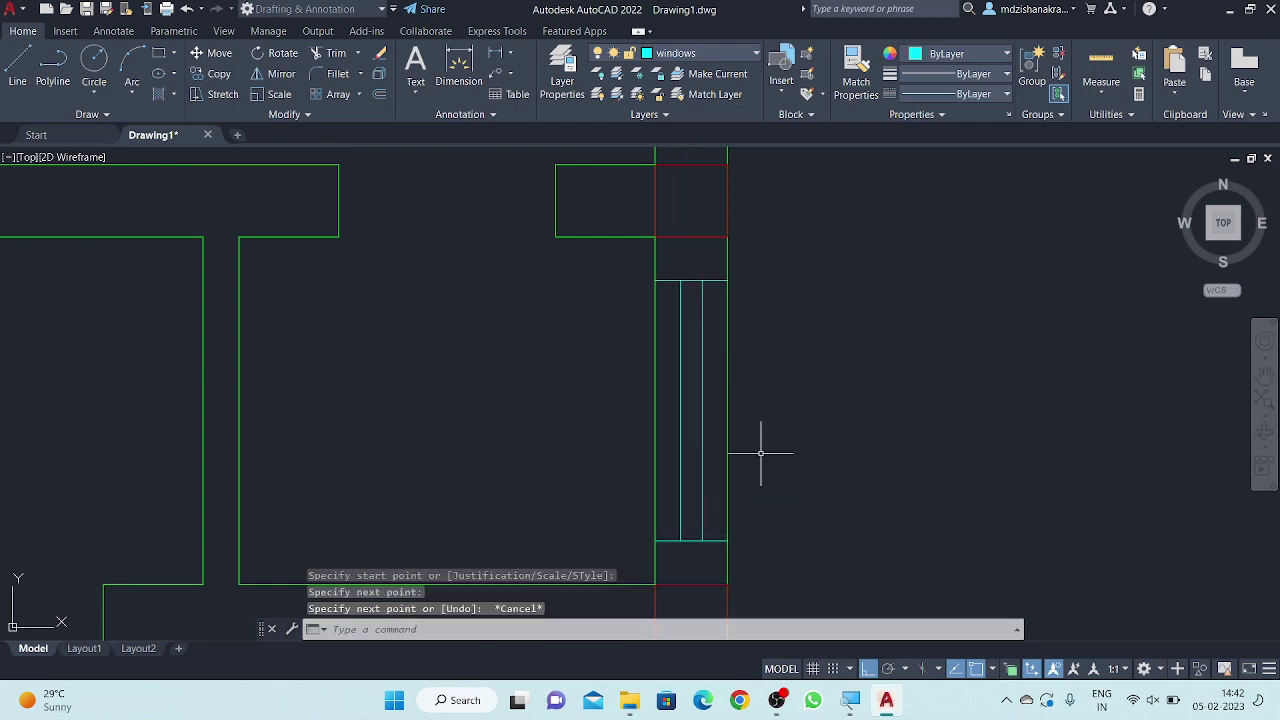
pyautogui.scroll(-5, 786, 349)
pyautogui.scroll(-2, 837, 382)
pyautogui.moveTo(818, 373)
pyautogui.mouseDown(button='middle')
pyautogui.moveTo(837, 382)
pyautogui.moveTo(846, 357)
pyautogui.moveTo(865, 383)
pyautogui.moveTo(859, 373)
pyautogui.moveTo(864, 428)
pyautogui.mouseUp(button='middle')
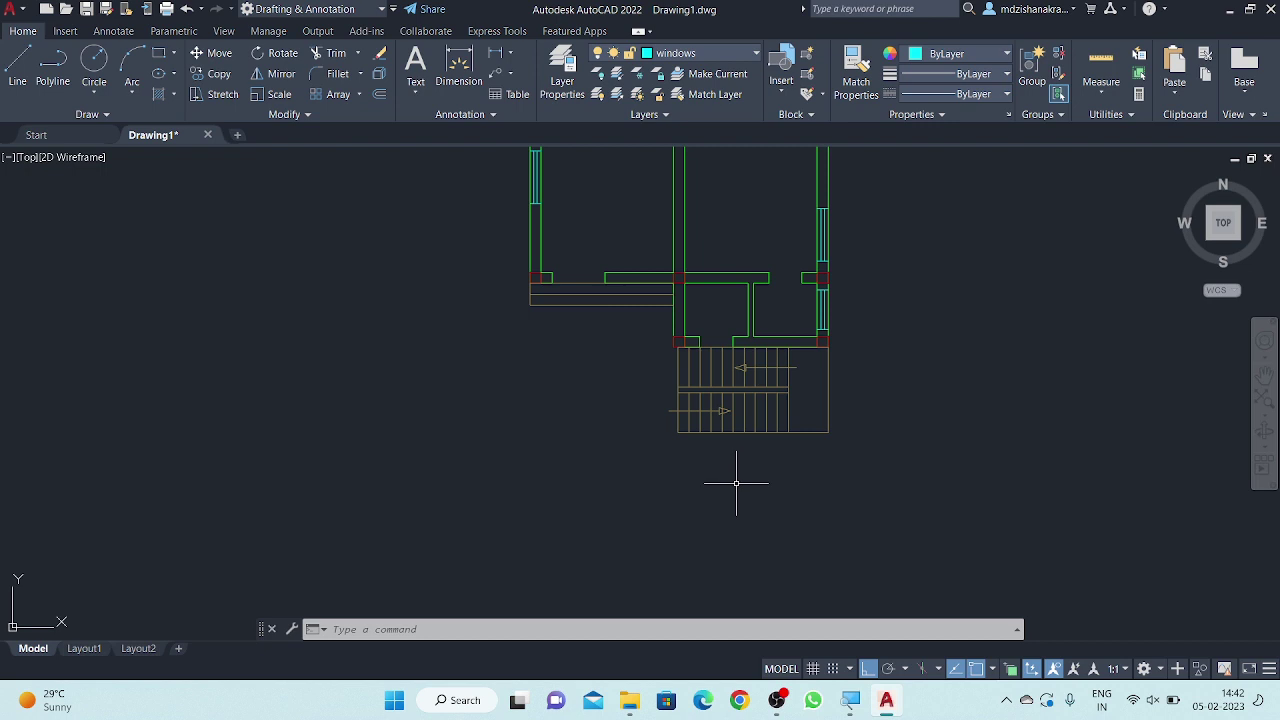
pyautogui.scroll(2, 634, 443)
# - Copy the column at the stair's upper-left corner to the staircase's lower-left corner
pyautogui.moveTo(634, 443); pyautogui.dragTo(634, 463, button='middle')
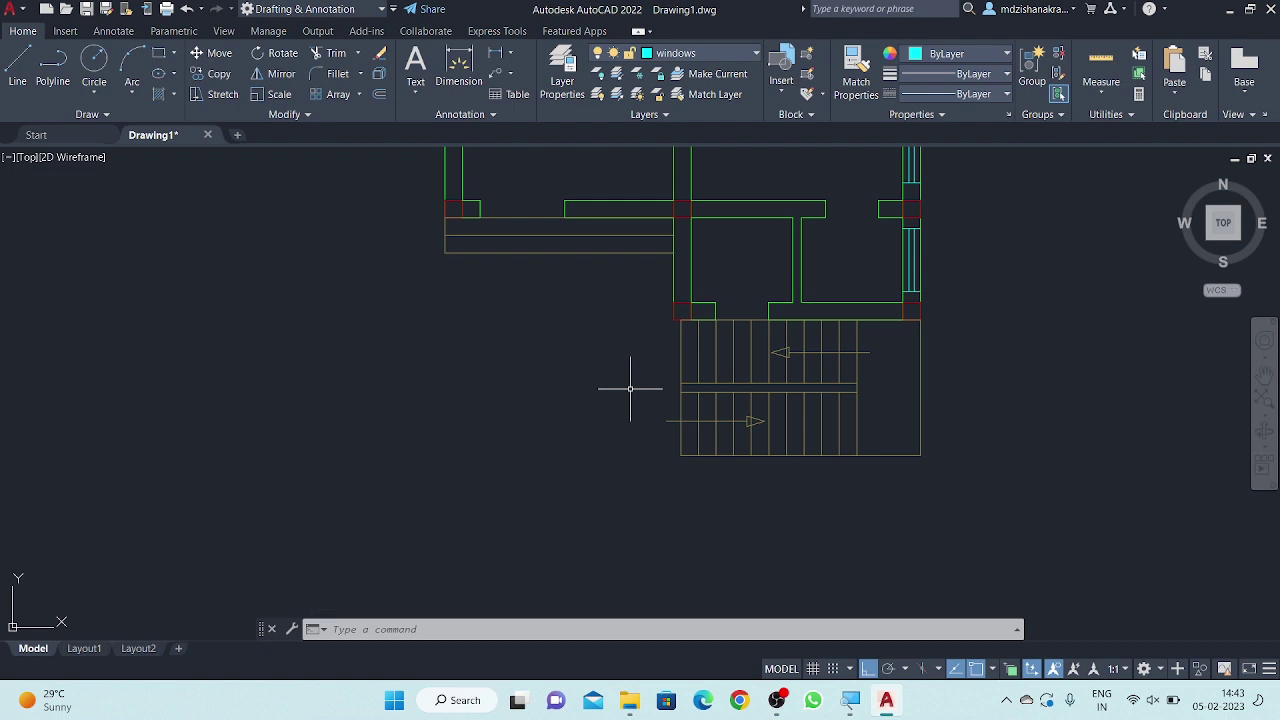
pyautogui.click(681, 310)
pyautogui.rightClick(536, 300)
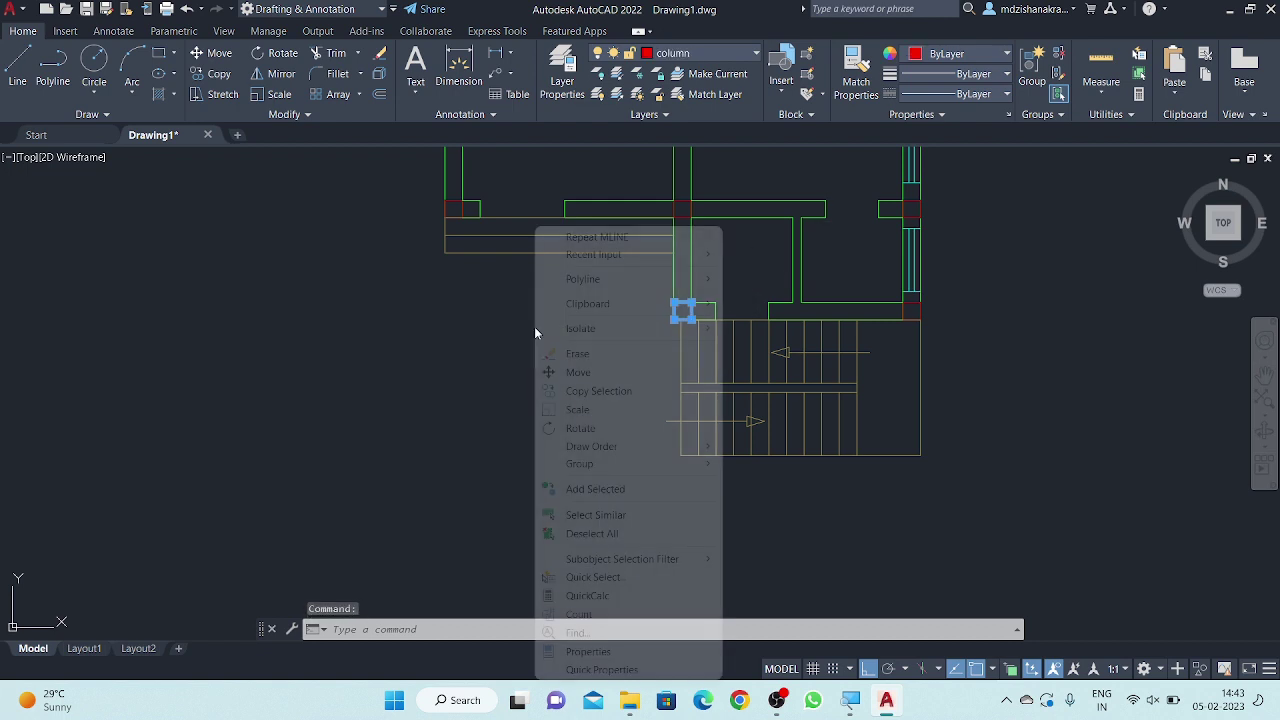
pyautogui.click(596, 391)
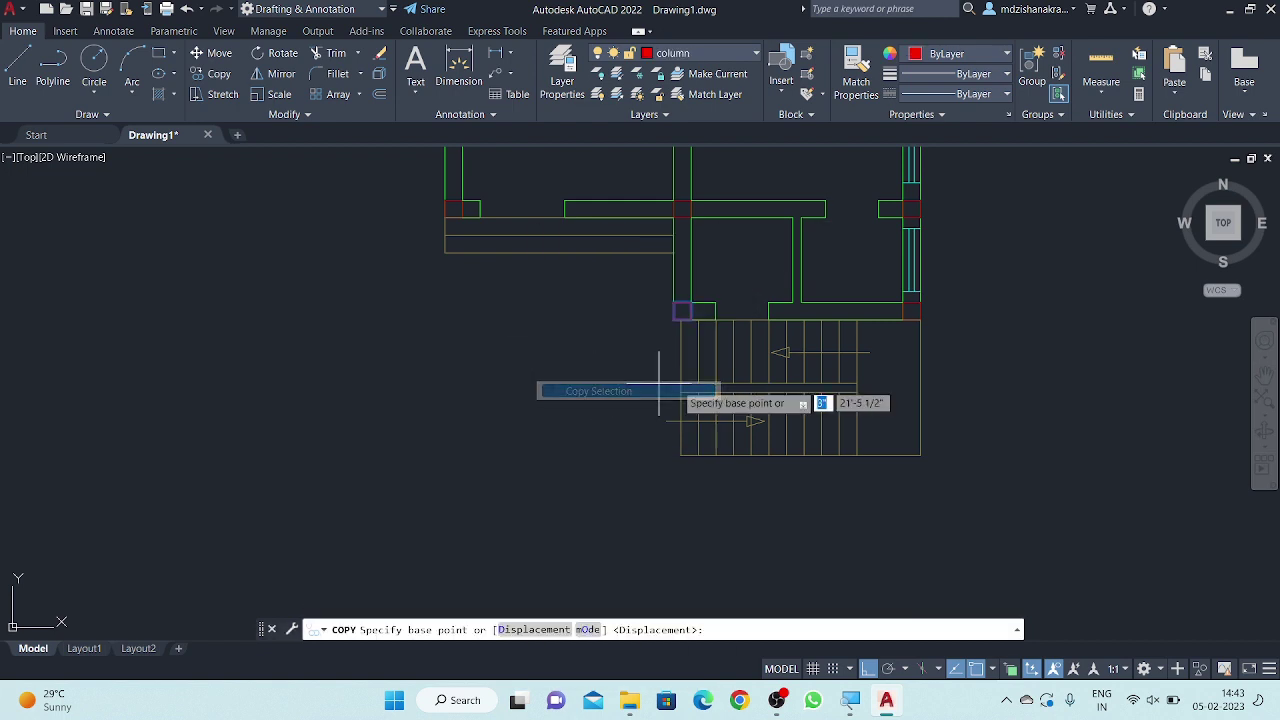
pyautogui.scroll(3, 697, 320)
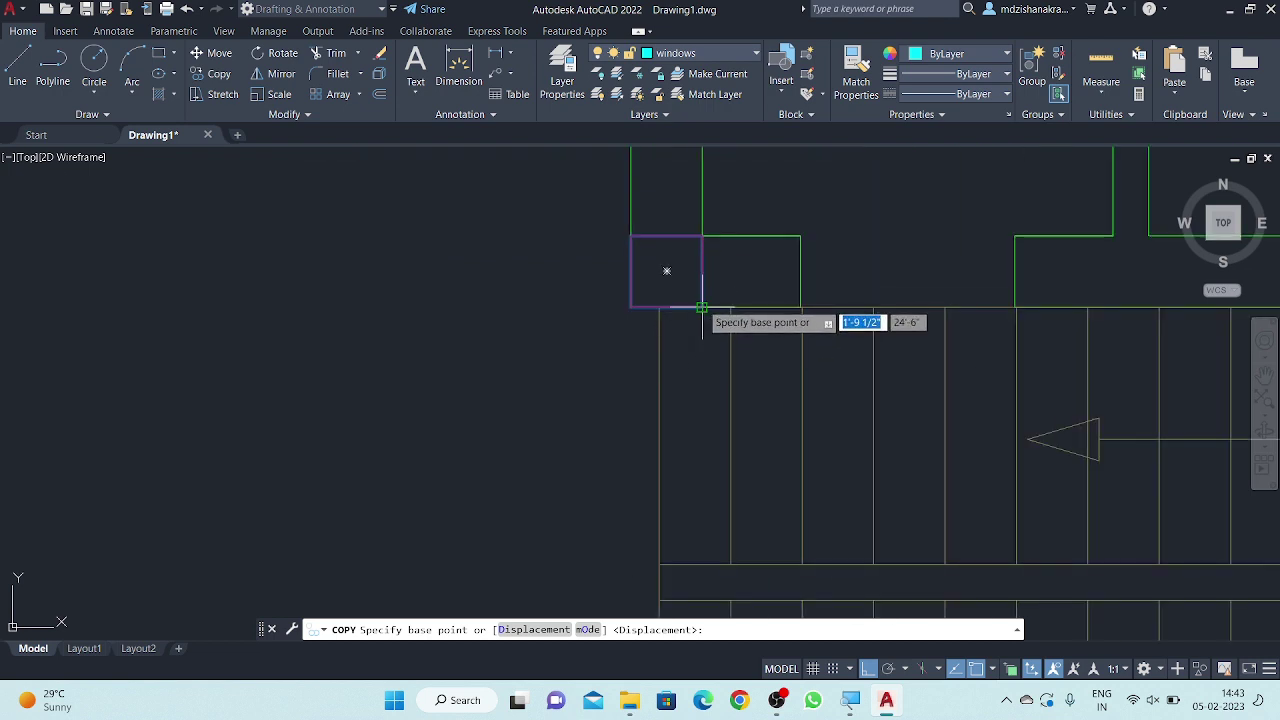
pyautogui.click(702, 236)
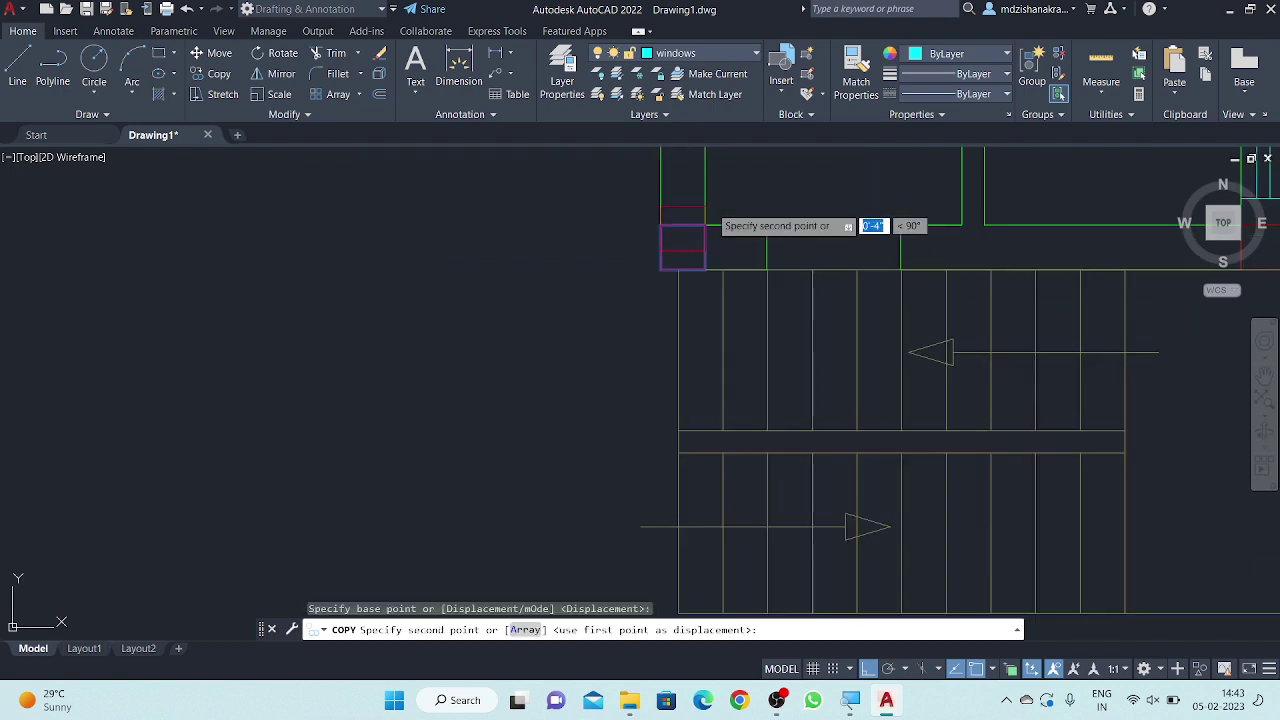
pyautogui.scroll(-3, 703, 371)
pyautogui.scroll(3, 686, 277)
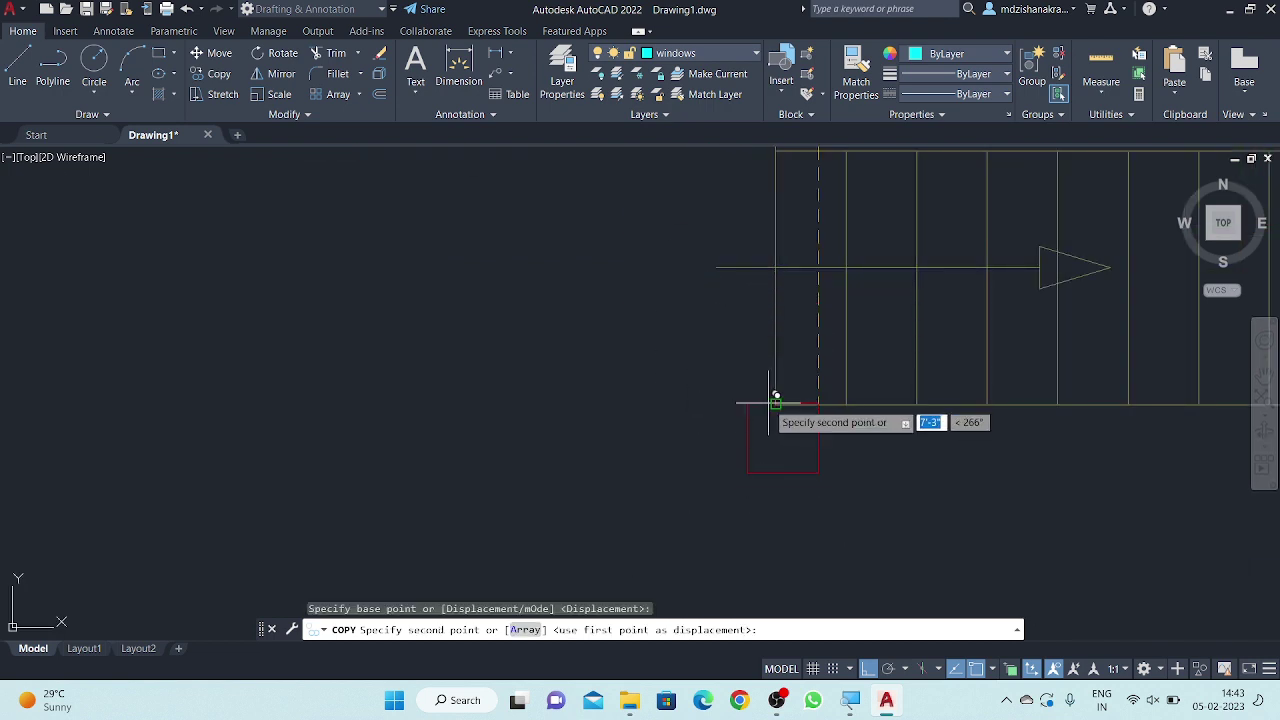
pyautogui.click(776, 405)
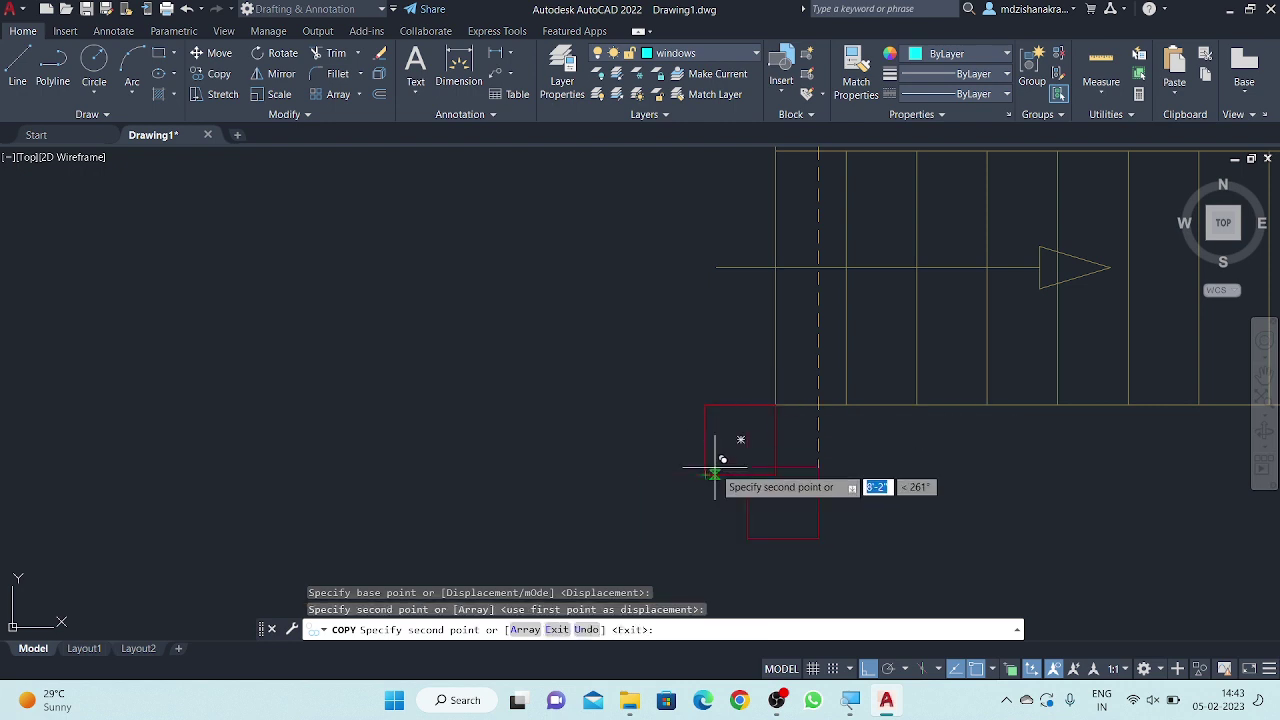
pyautogui.press('Escape')
pyautogui.scroll(-3, 752, 457)
pyautogui.scroll(-2, 790, 450)
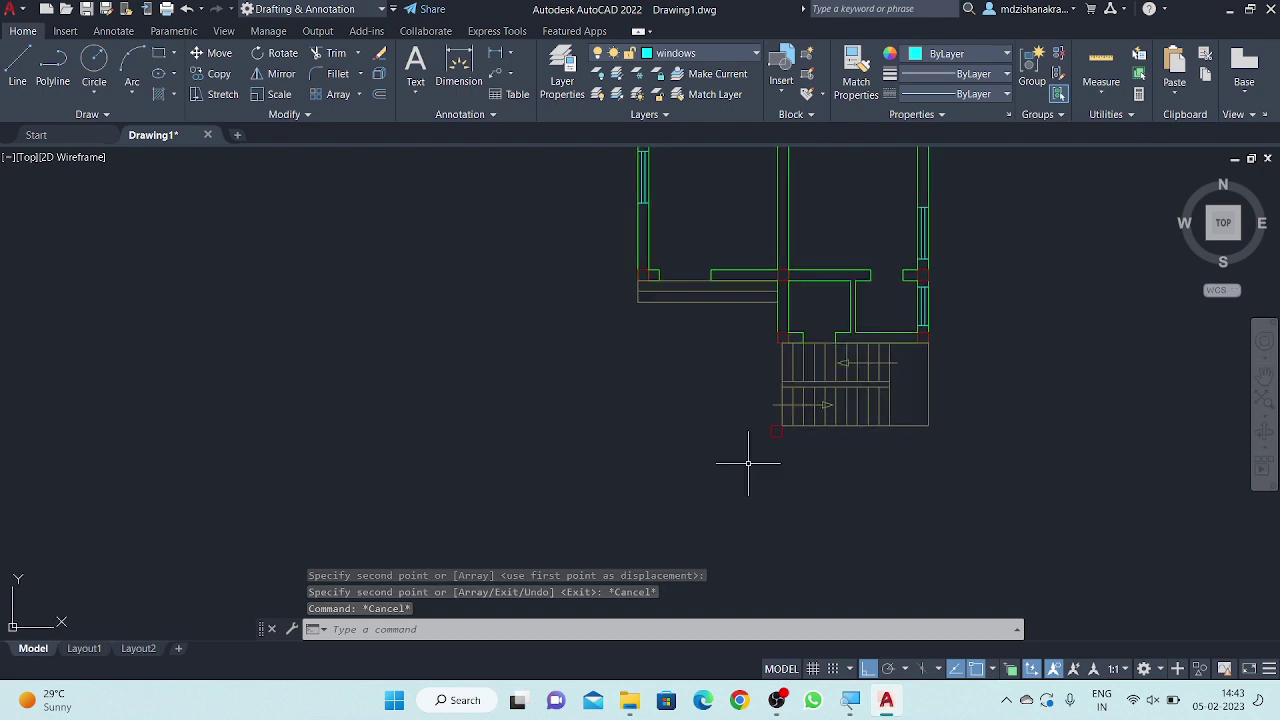
pyautogui.scroll(5, 805, 437)
pyautogui.scroll(-2, 760, 455)
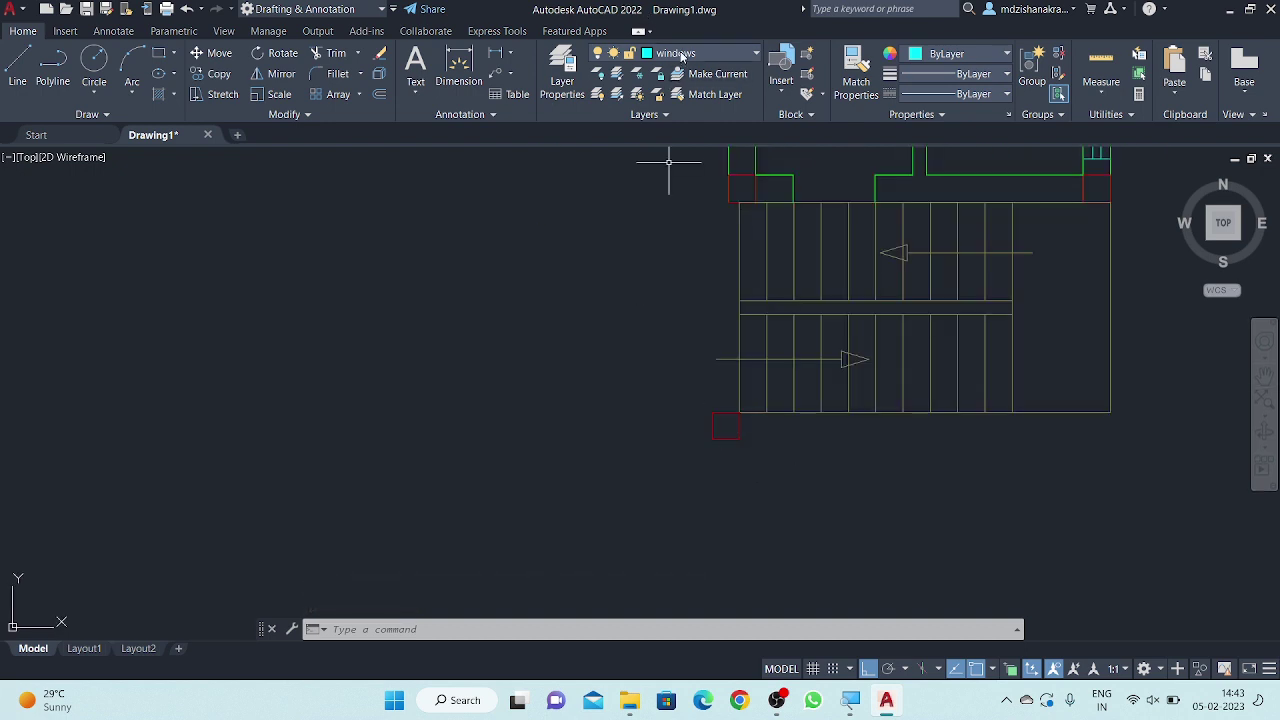
# - Make wall the current layer and start a wall line at the copied column with a 5-inch segment
pyautogui.click(684, 55)
pyautogui.click(667, 192)
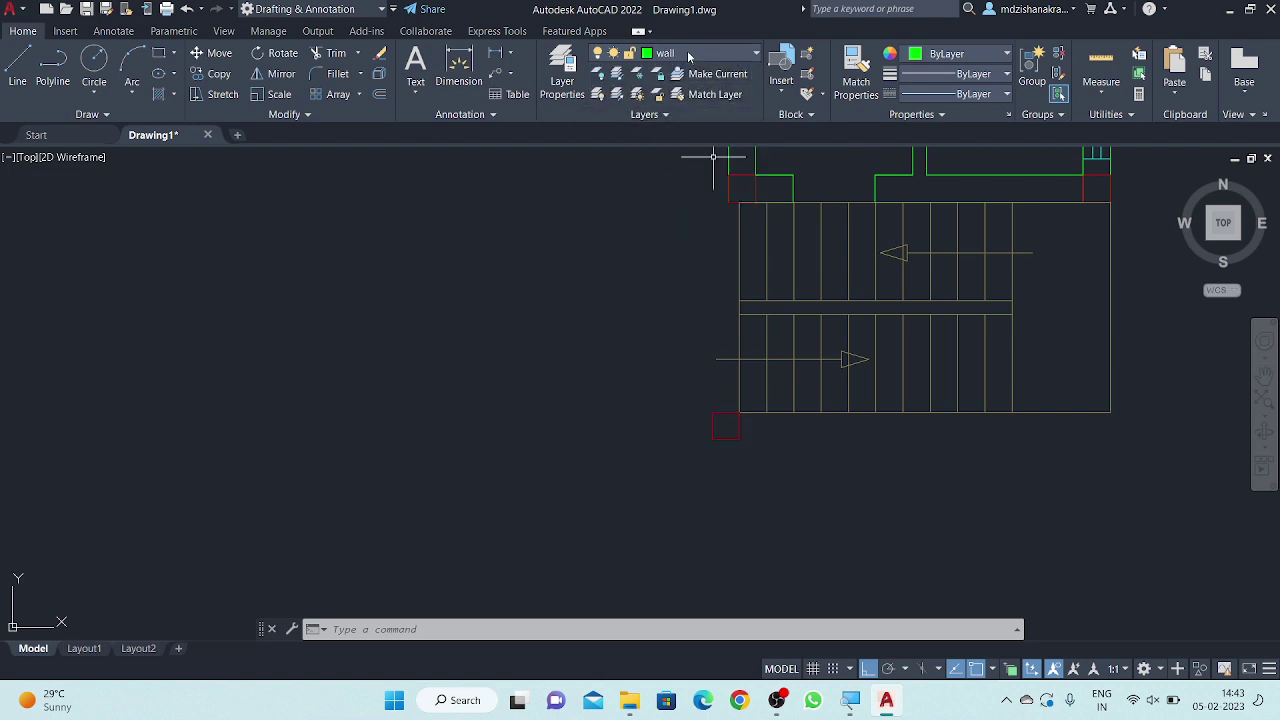
pyautogui.write('l')
pyautogui.press('Return')
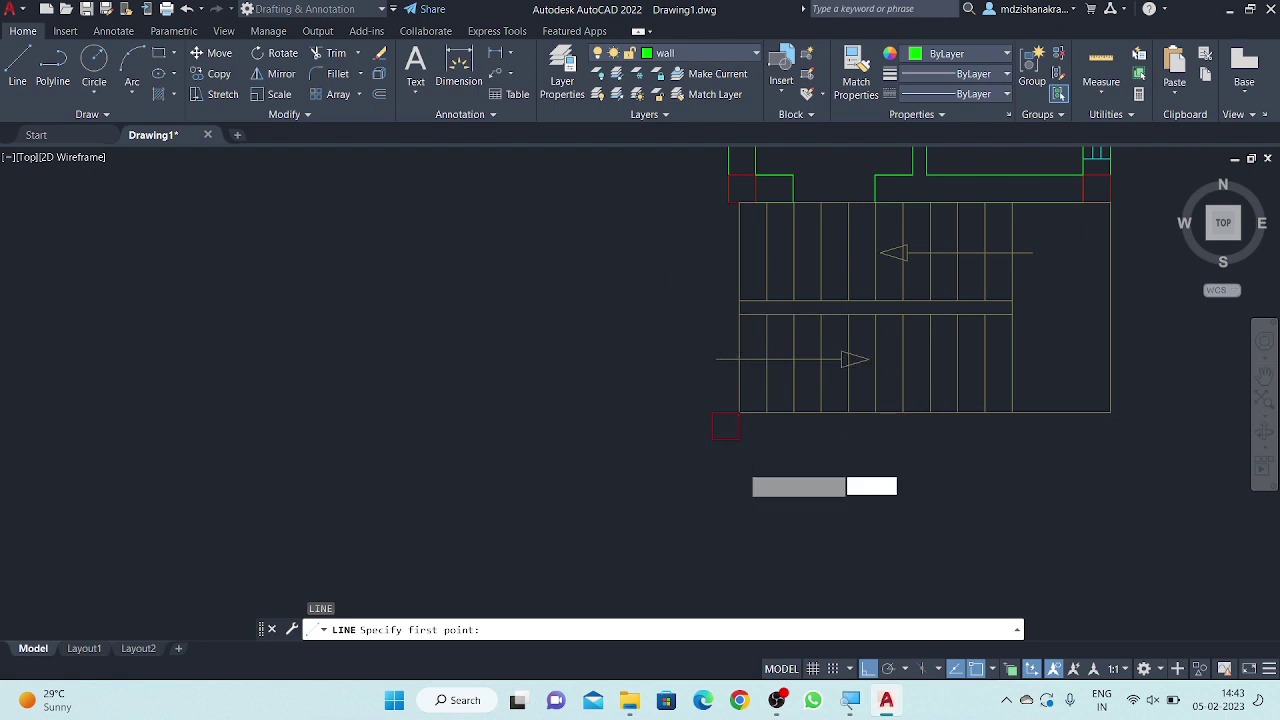
pyautogui.scroll(5, 739, 445)
pyautogui.click(723, 356)
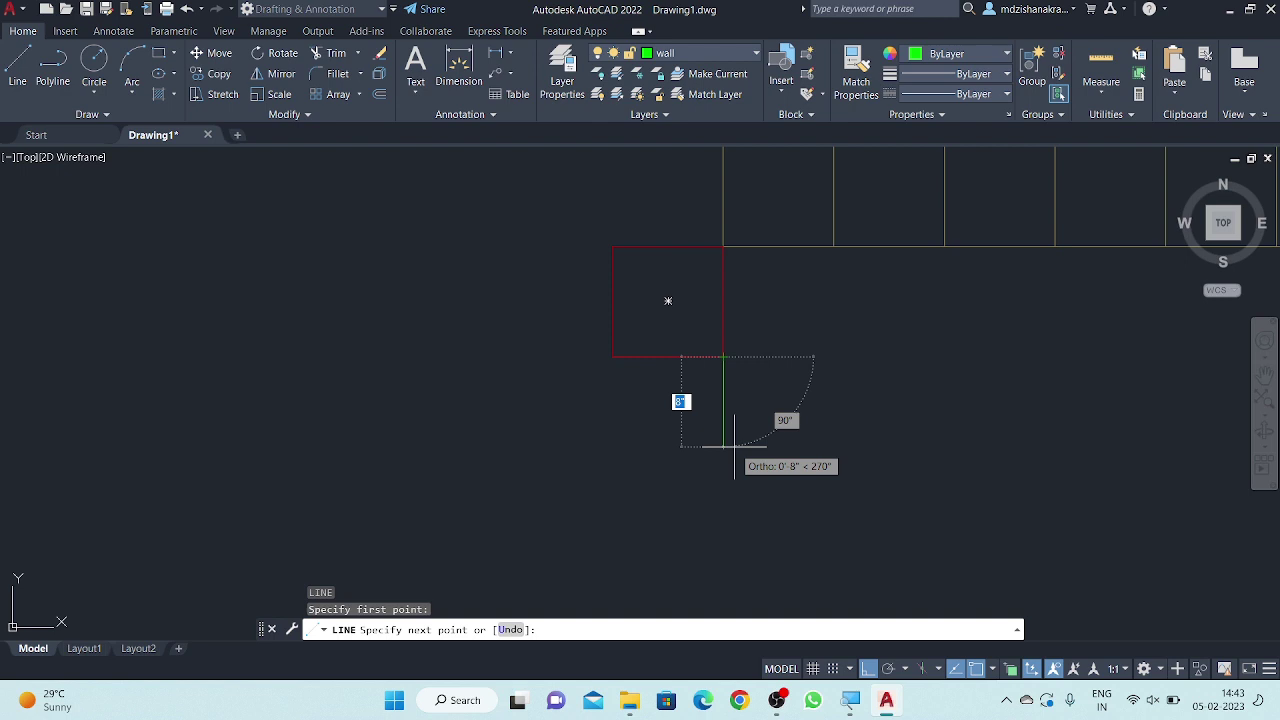
pyautogui.write('5')
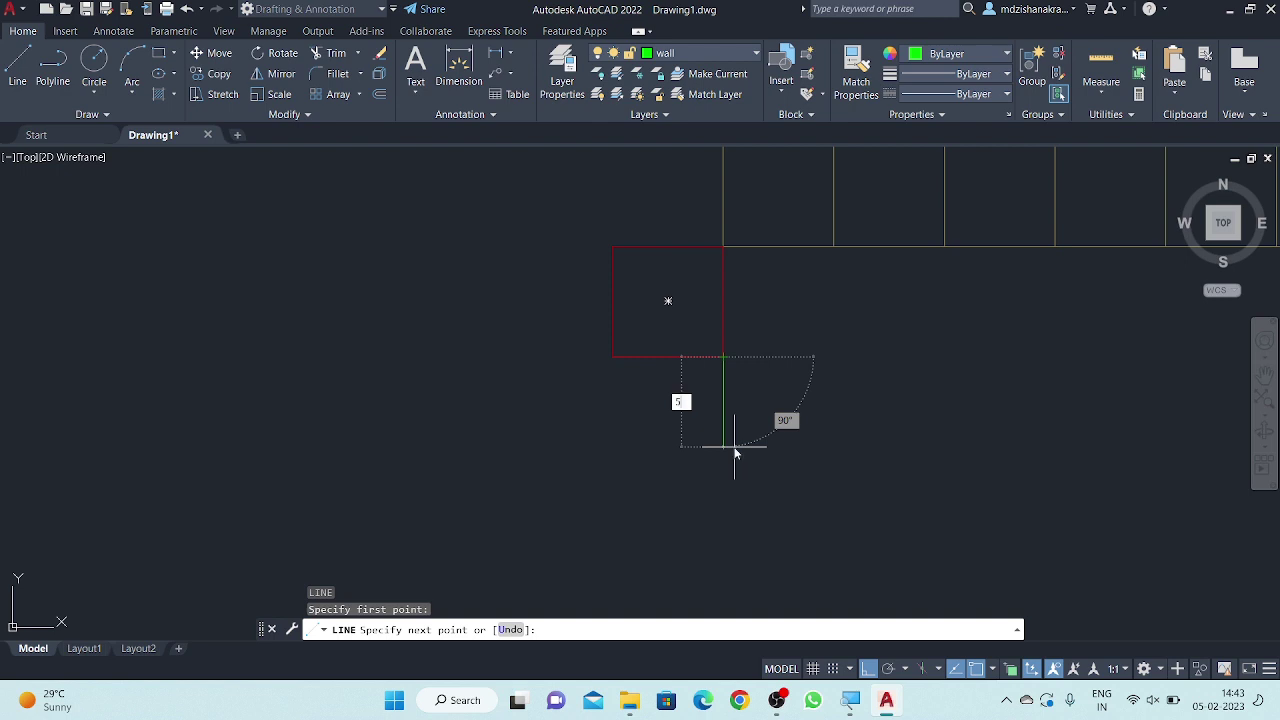
pyautogui.press('Return')
pyautogui.scroll(-4, 962, 368)
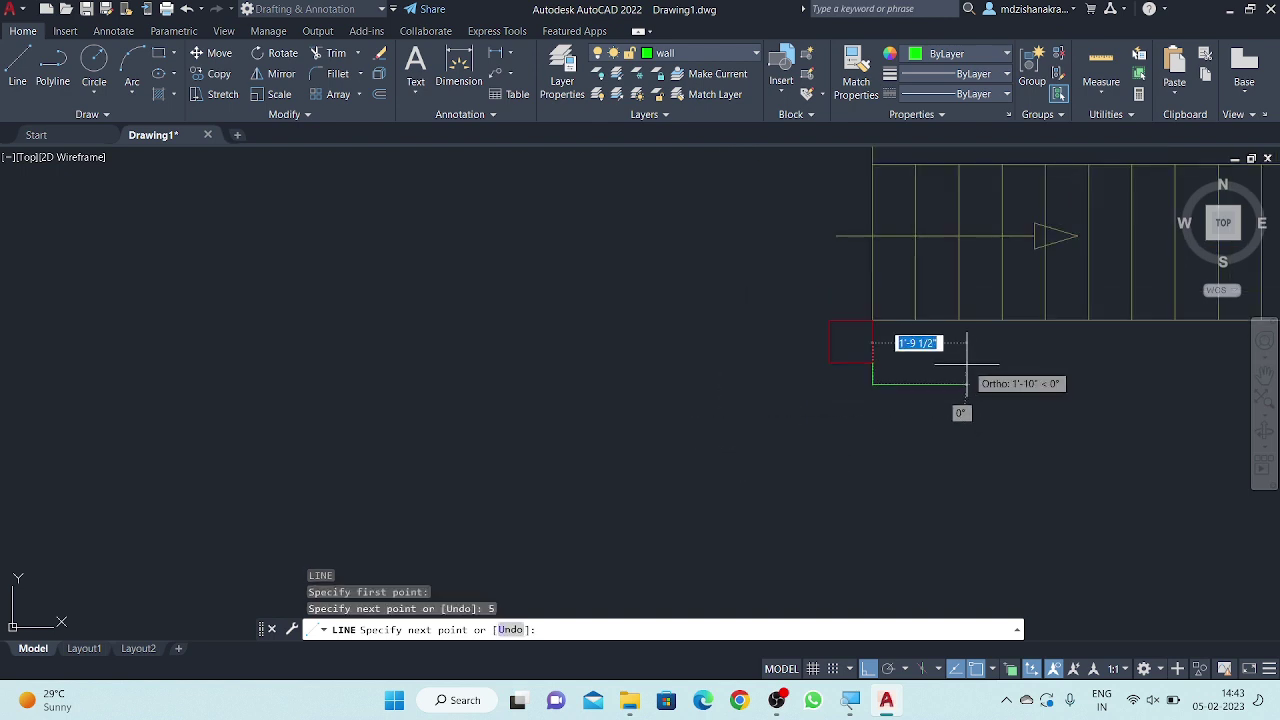
pyautogui.scroll(-3, 766, 428)
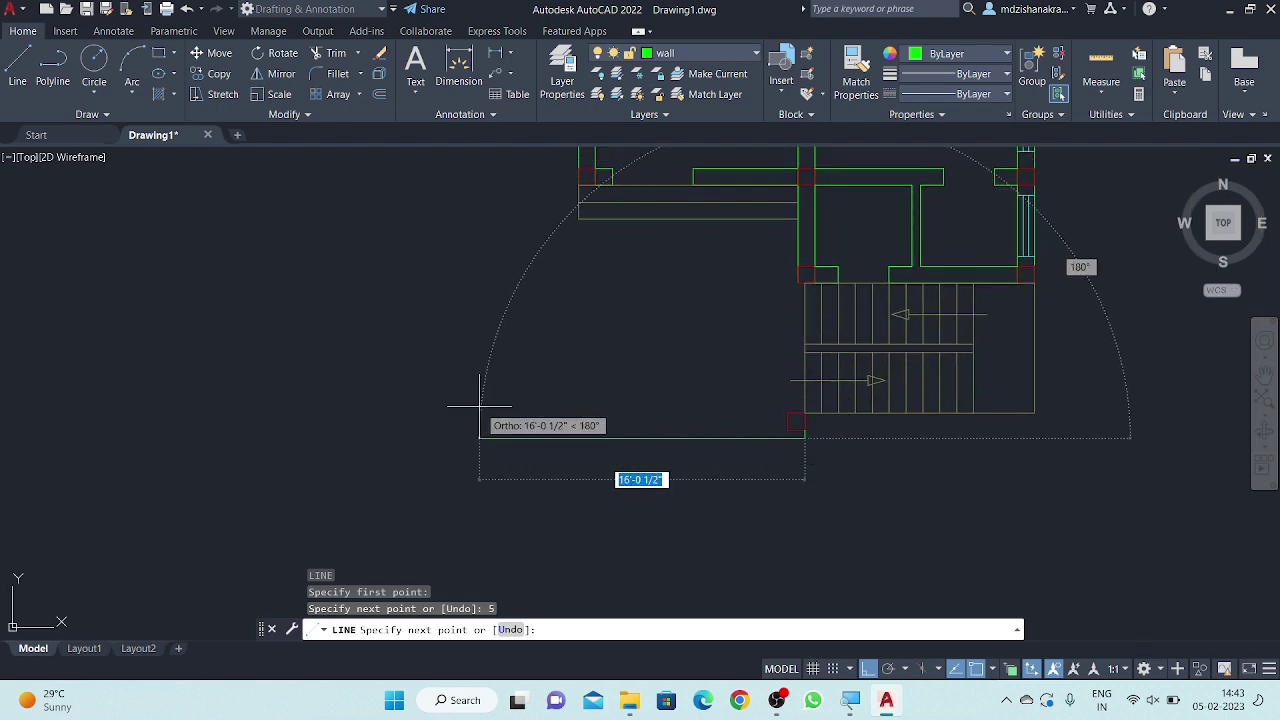
pyautogui.scroll(-1, 480, 407)
pyautogui.scroll(-1, 486, 409)
pyautogui.scroll(-1, 586, 429)
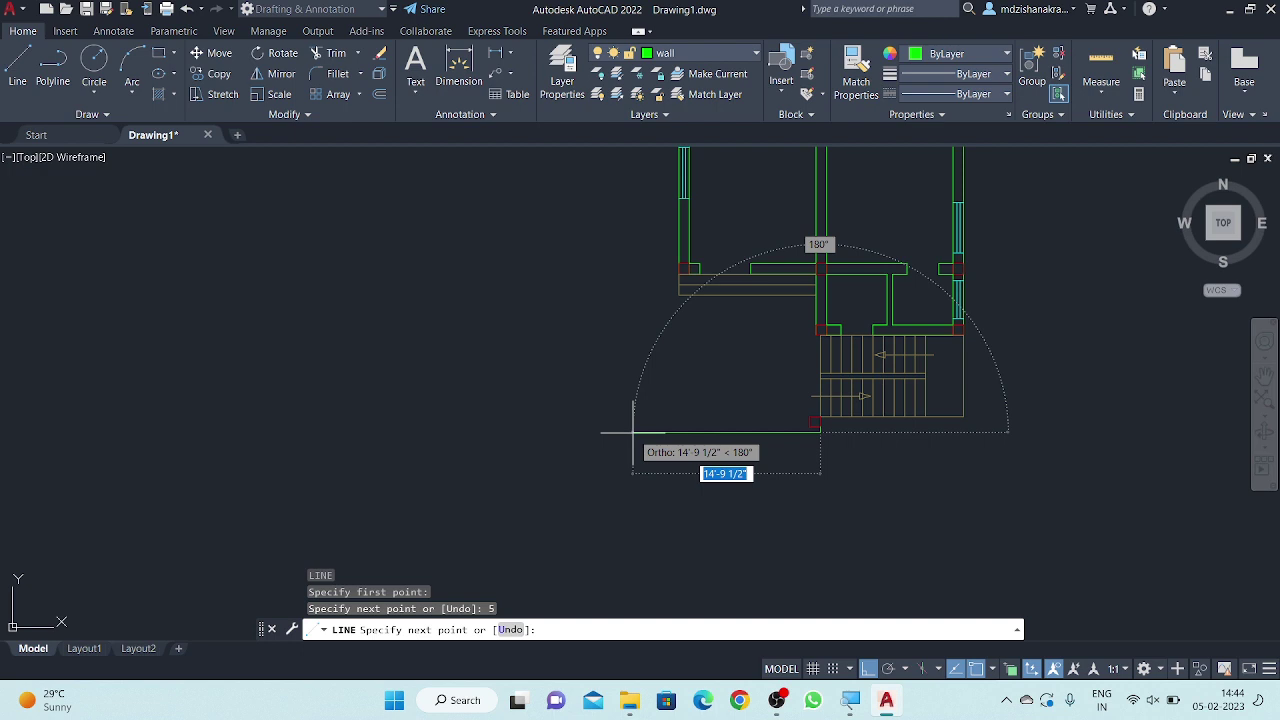
# - Continue the wall line 13' to the left, replacing the undone 12' and 15' attempts
pyautogui.write('12')
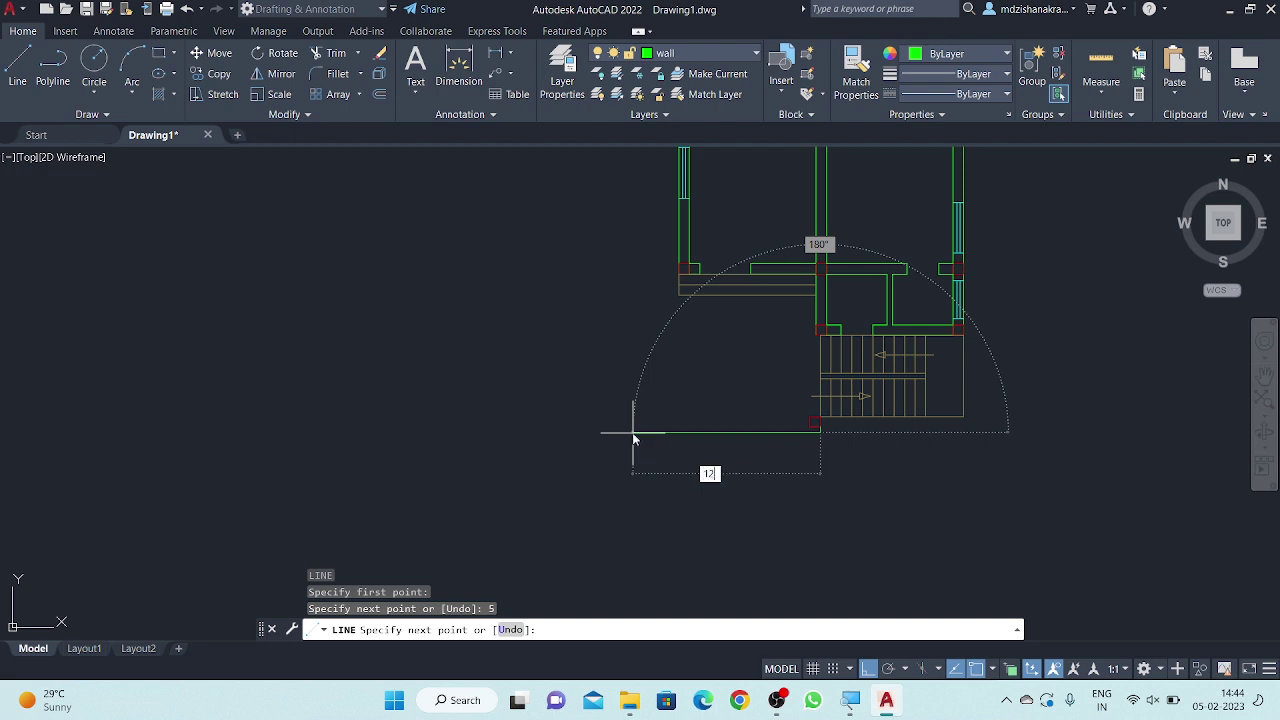
pyautogui.write("'")
pyautogui.press('Return')
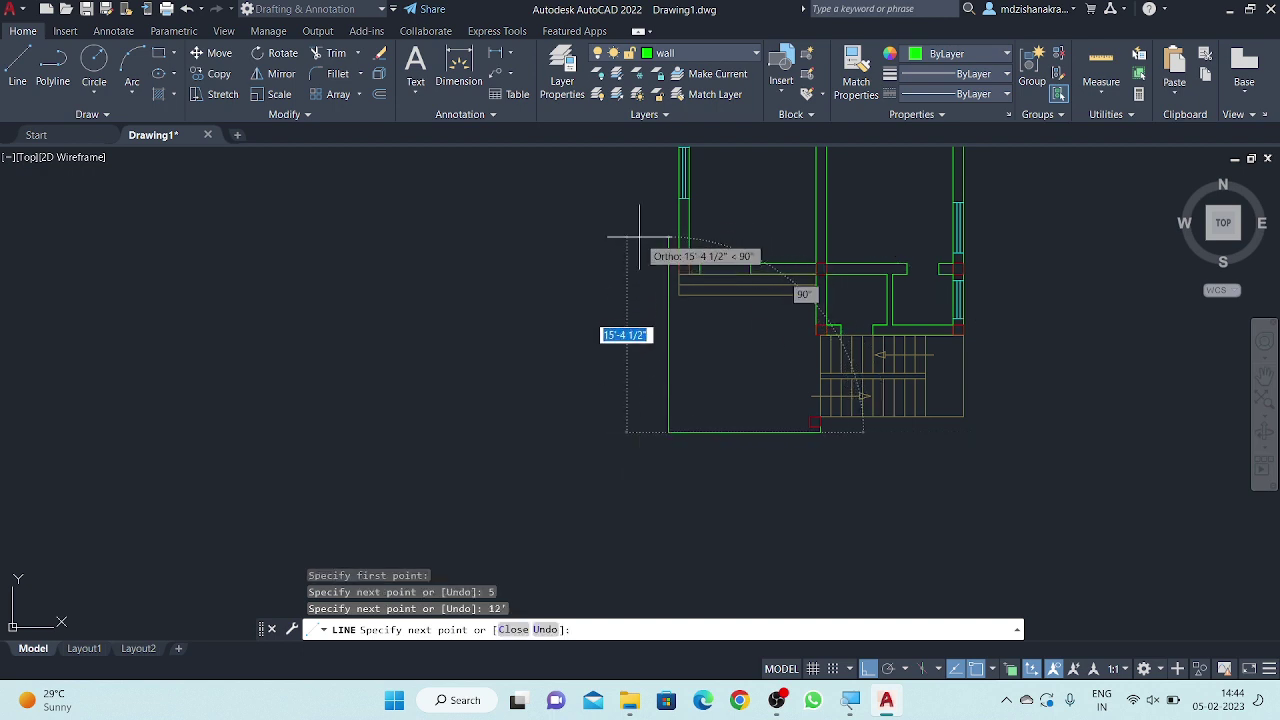
pyautogui.moveTo(638, 240); pyautogui.dragTo(618, 309, button='middle')
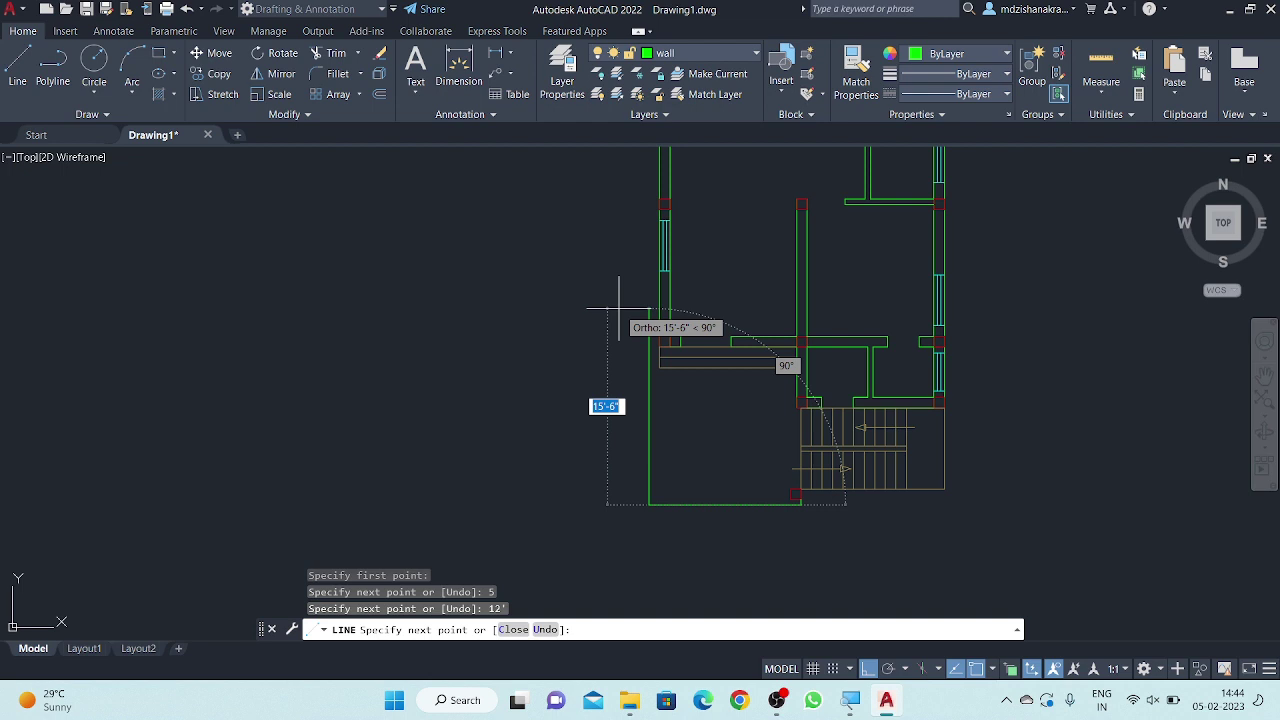
pyautogui.hotkey('ctrl', 'z')
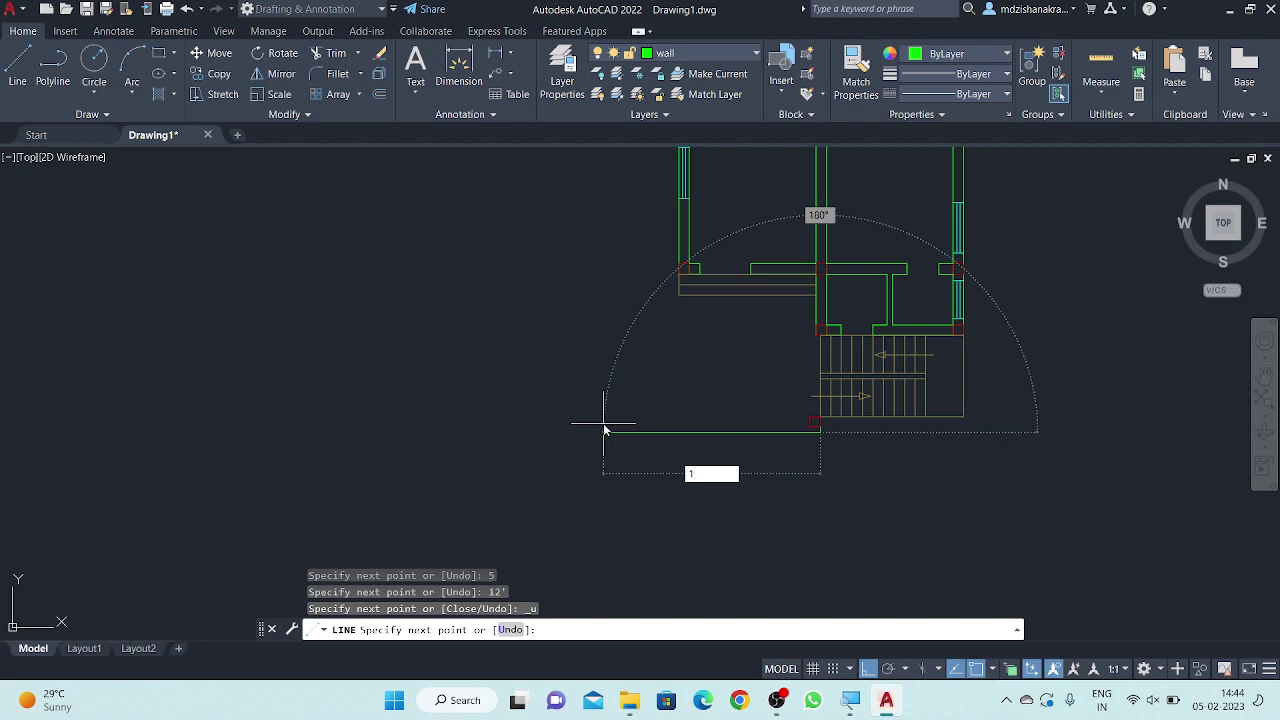
pyautogui.write("5'")
pyautogui.press('Return')
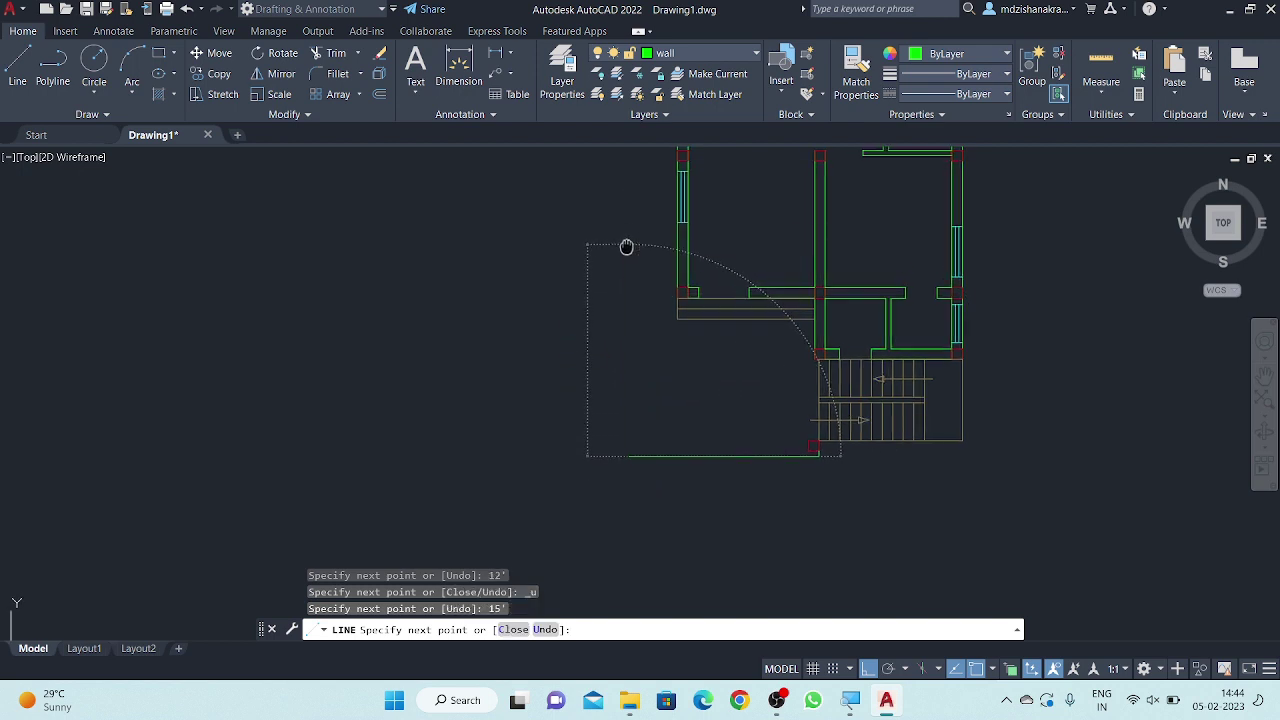
pyautogui.hotkey('ctrl', 'z')
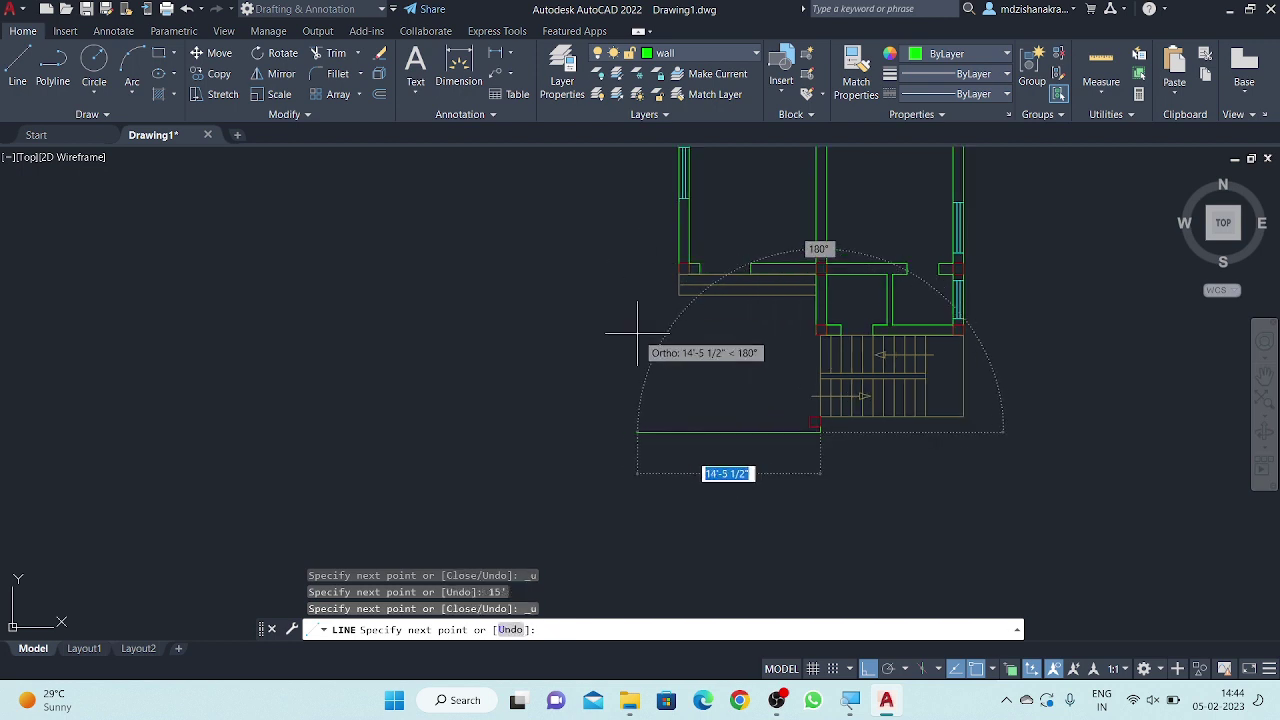
pyautogui.write('1')
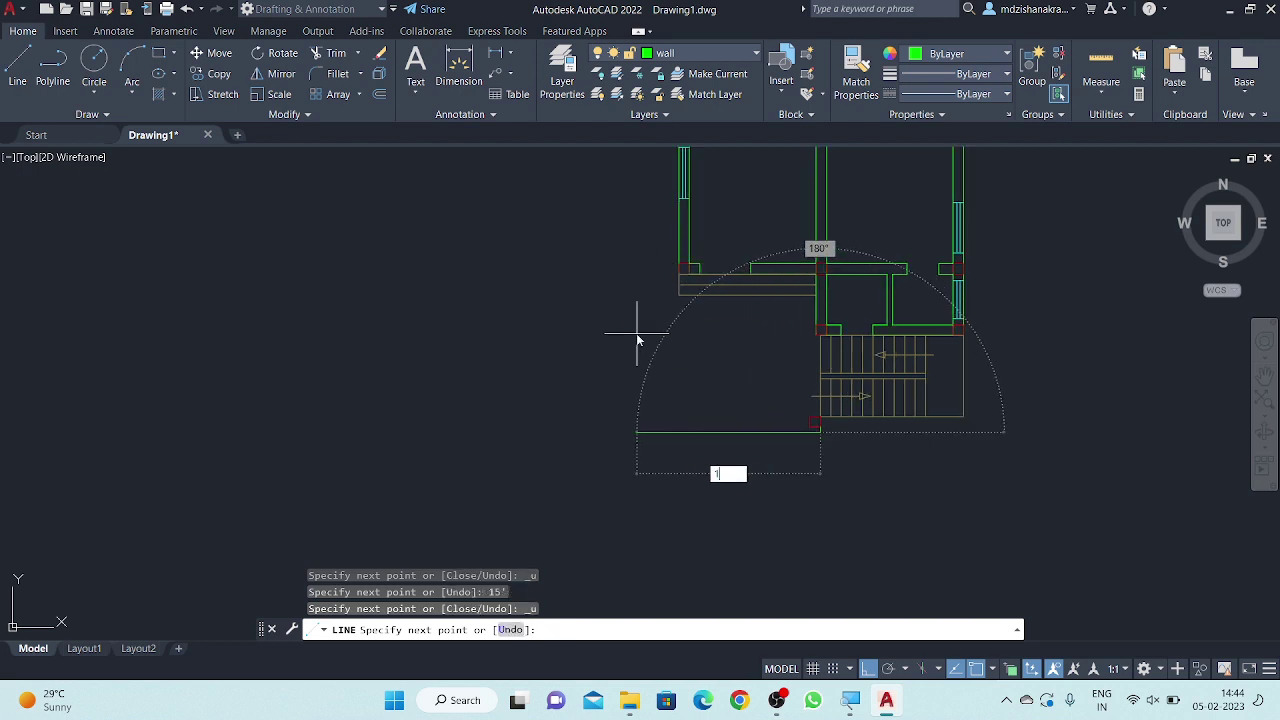
pyautogui.write("3'")
pyautogui.press('Return')
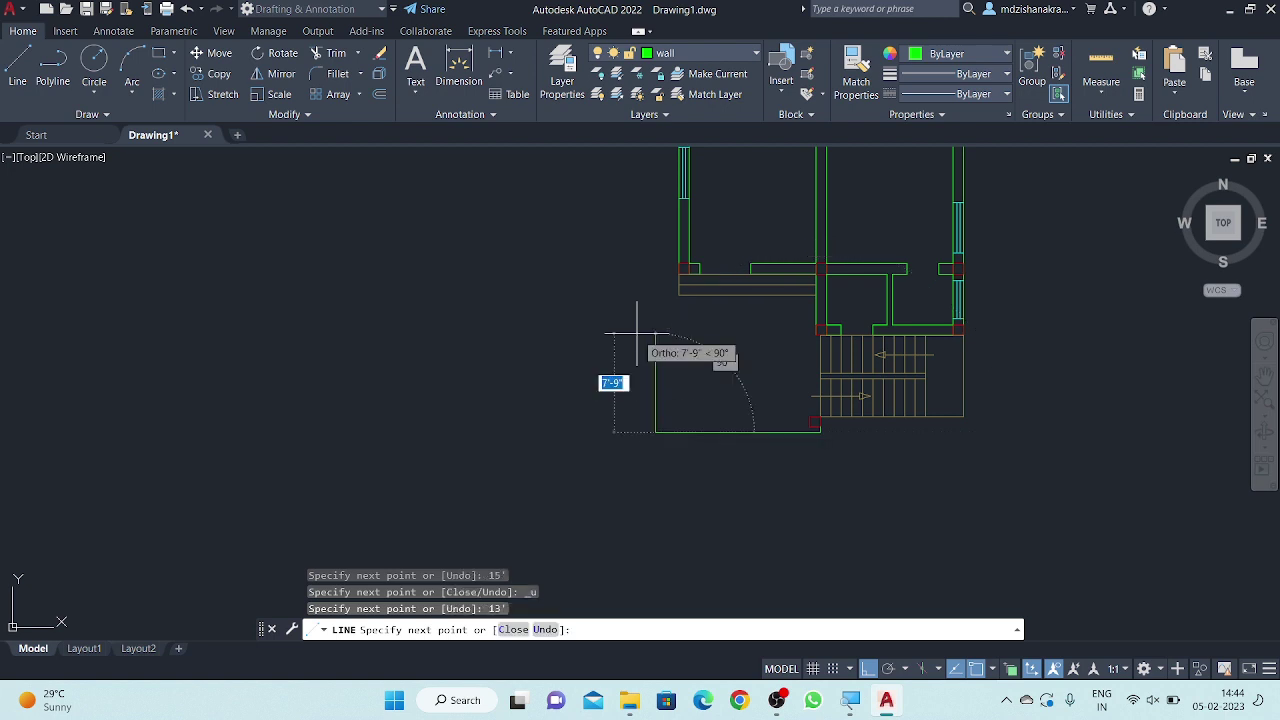
# - Run the wall line up and end it on the existing left wall edge
pyautogui.moveTo(621, 217); pyautogui.dragTo(629, 295, button='middle')
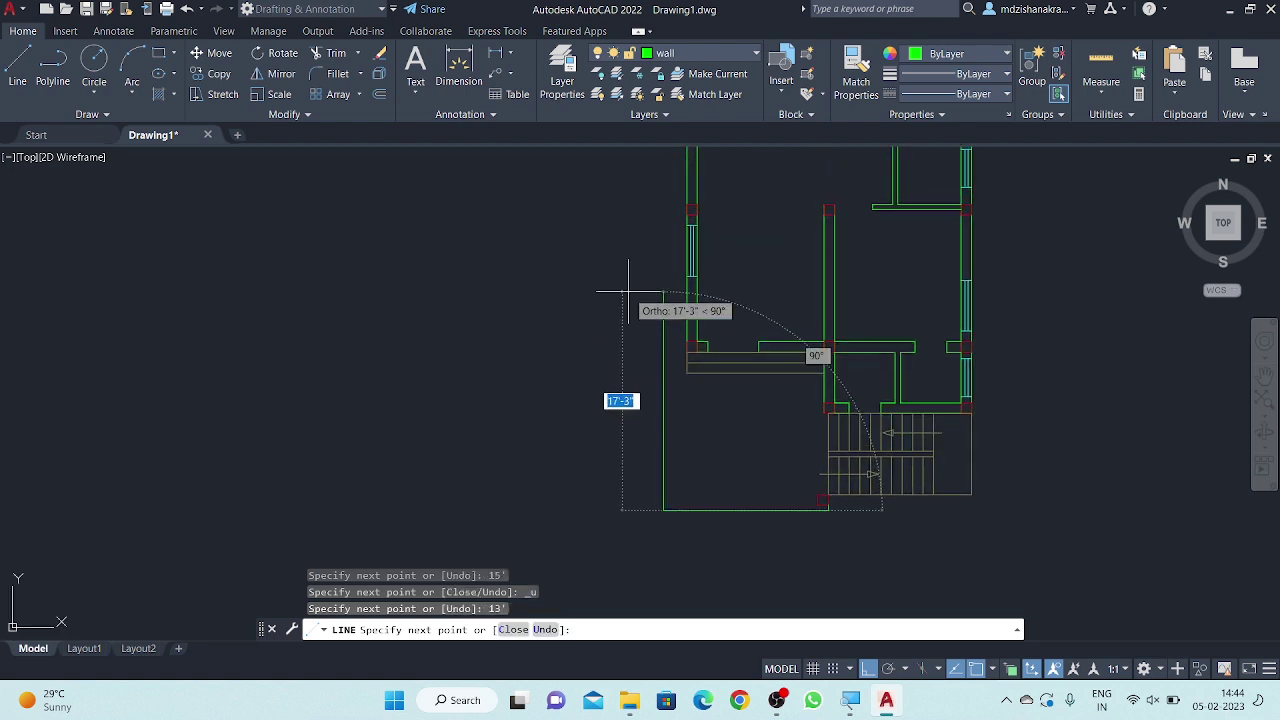
pyautogui.scroll(4, 640, 217)
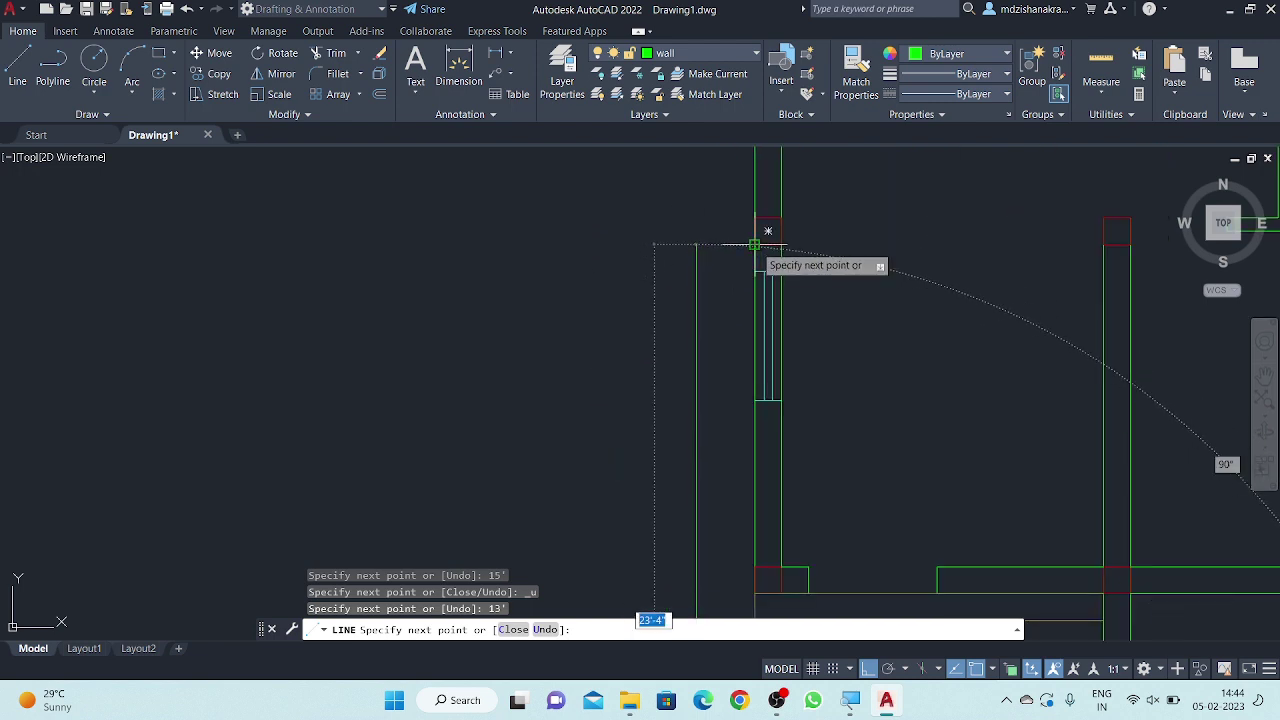
pyautogui.click(696, 243)
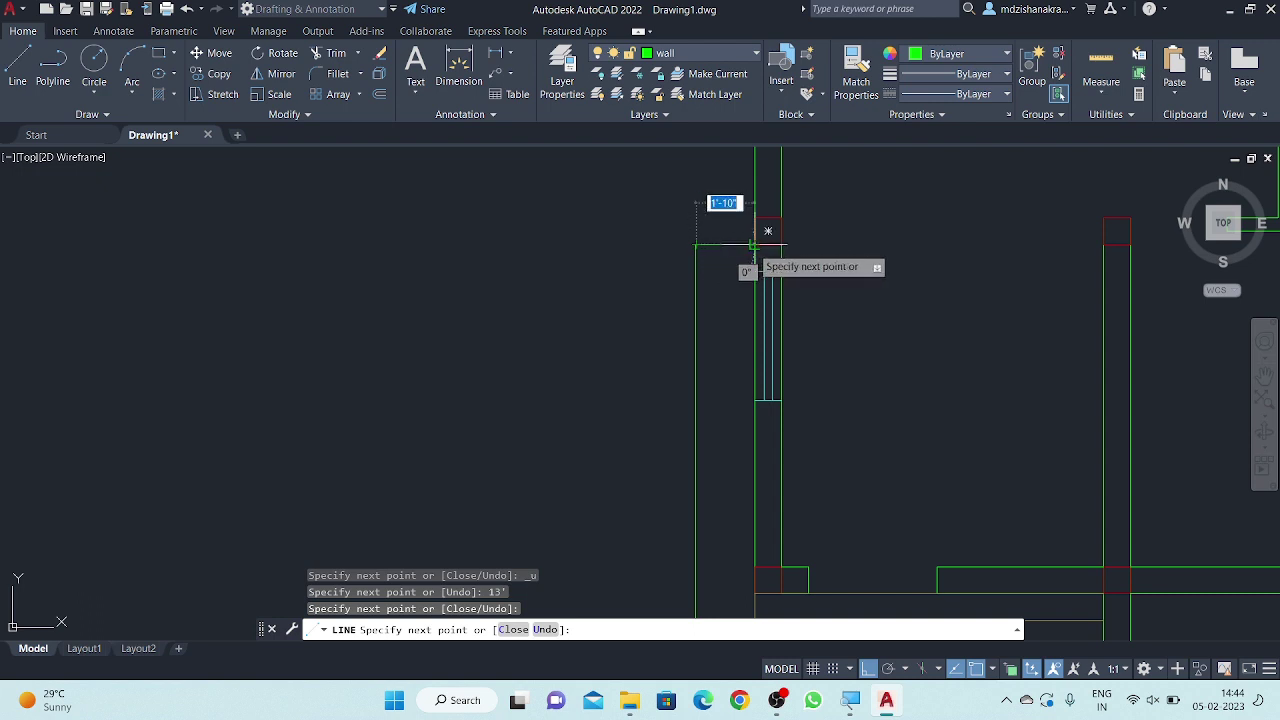
pyautogui.click(754, 243)
pyautogui.press('Return')
pyautogui.scroll(-4, 514, 271)
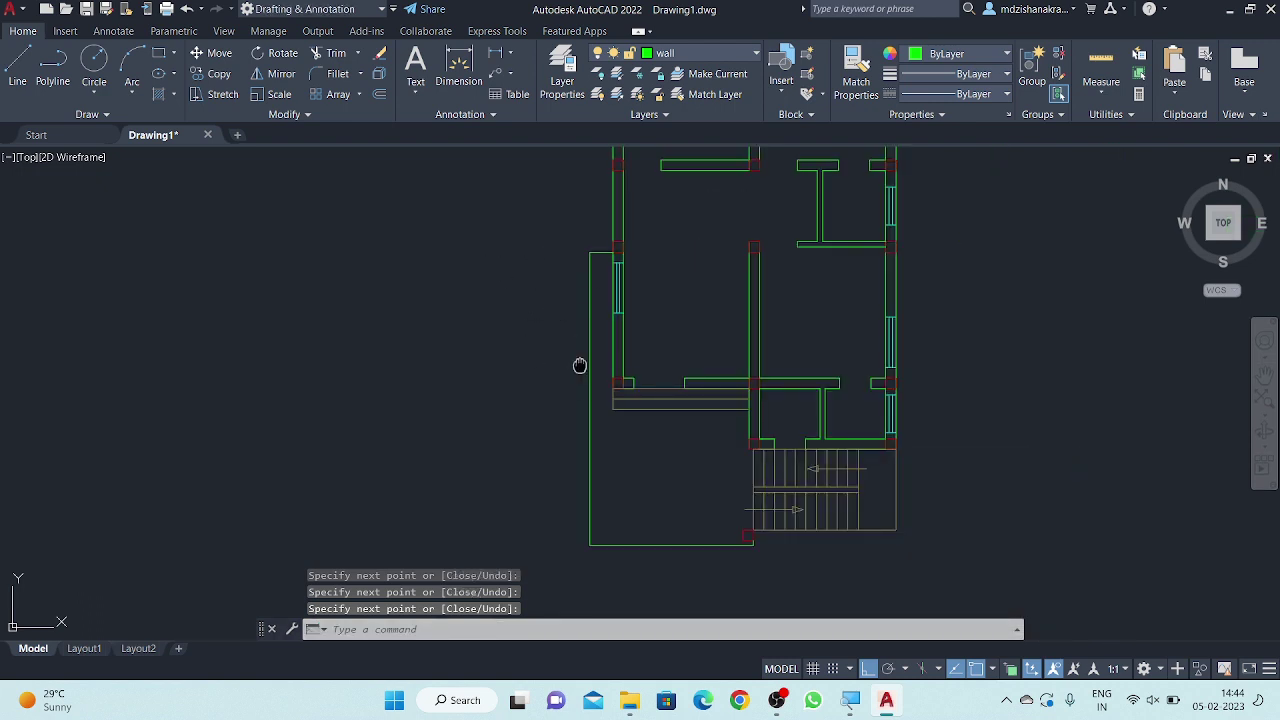
# - Copy the corner column square 10' to the left along the new bottom wall
pyautogui.moveTo(579, 365); pyautogui.dragTo(614, 343, button='middle')
pyautogui.moveTo(663, 424); pyautogui.dragTo(650, 403, button='middle')
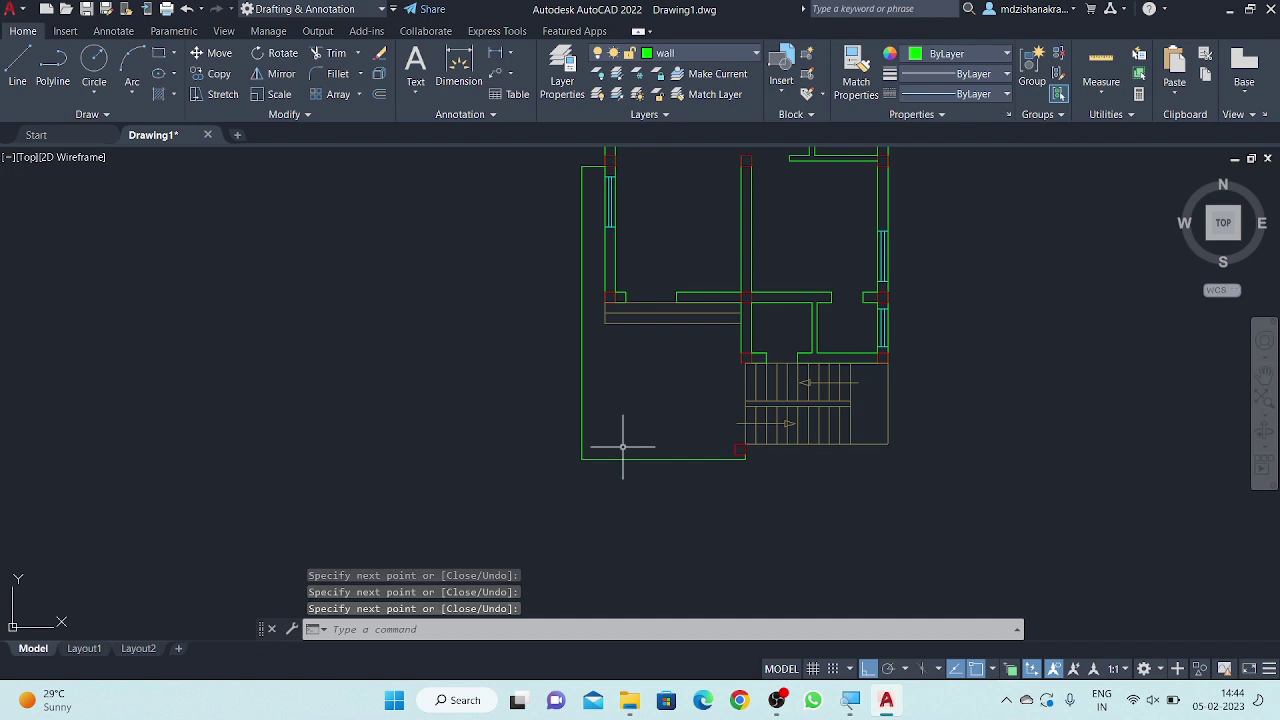
pyautogui.scroll(2, 622, 447)
pyautogui.moveTo(654, 449); pyautogui.dragTo(657, 406, button='middle')
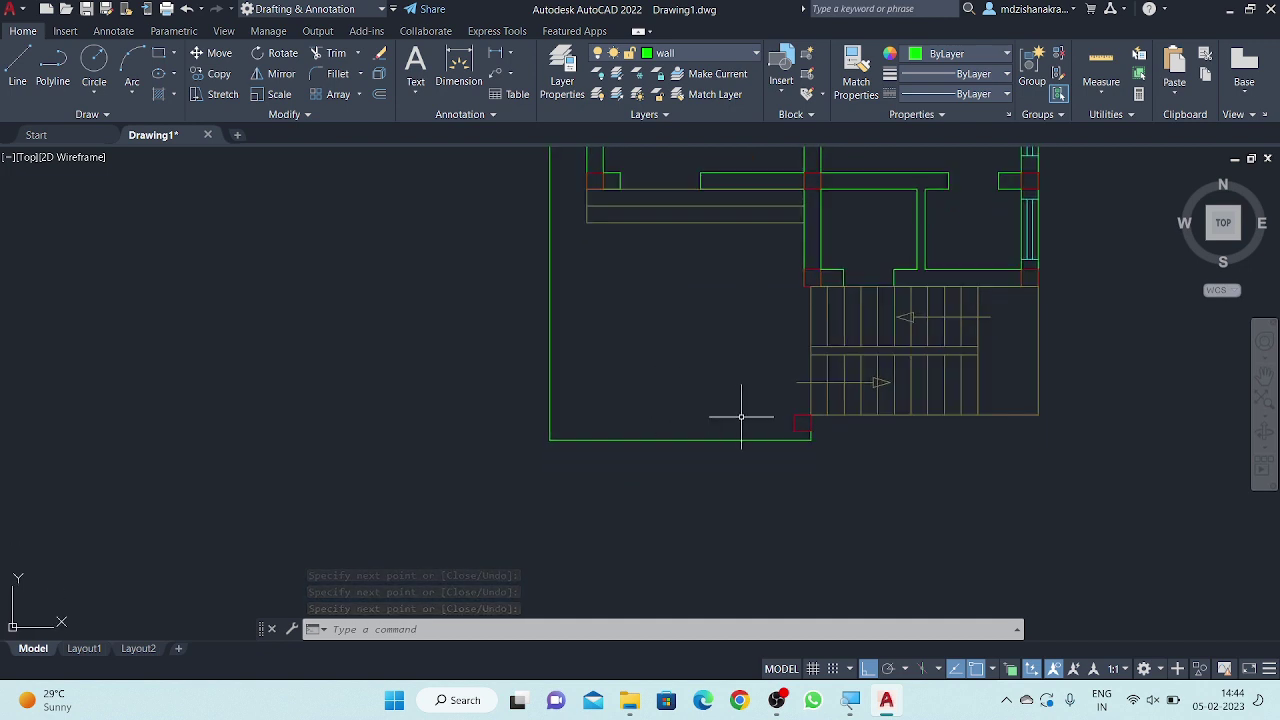
pyautogui.scroll(3, 806, 428)
pyautogui.click(801, 424)
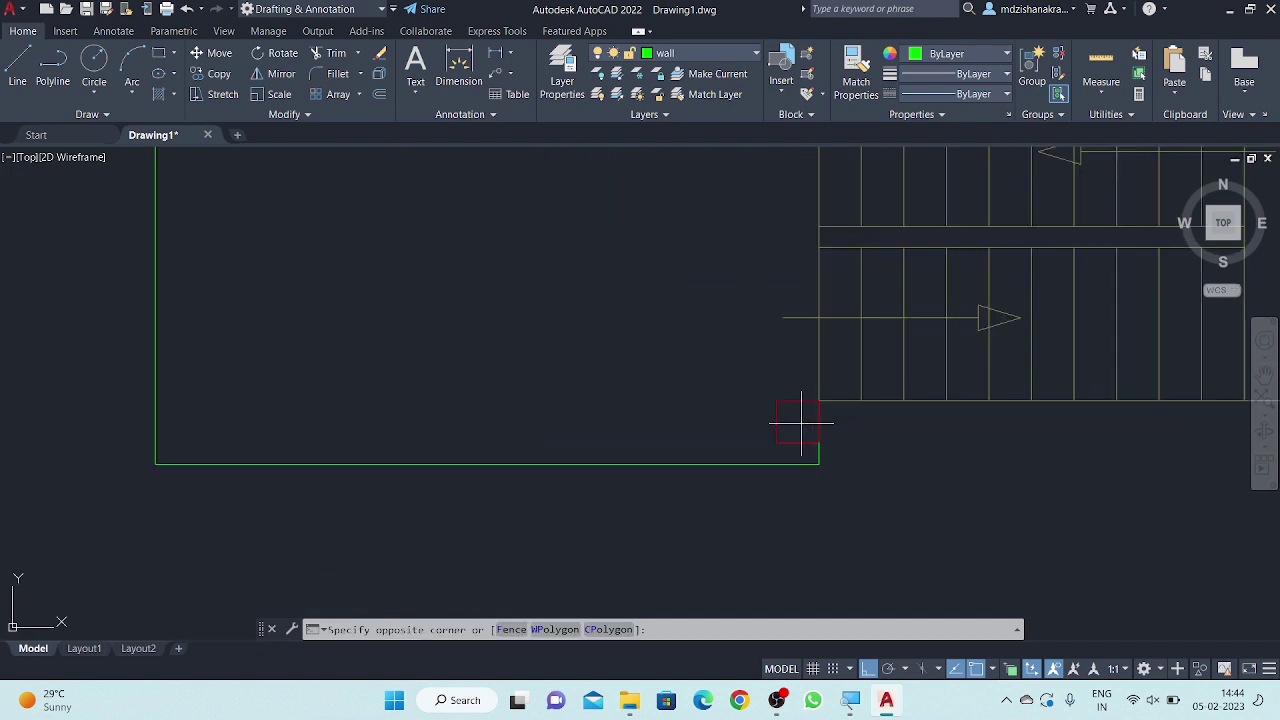
pyautogui.click(801, 424)
pyautogui.rightClick(551, 311)
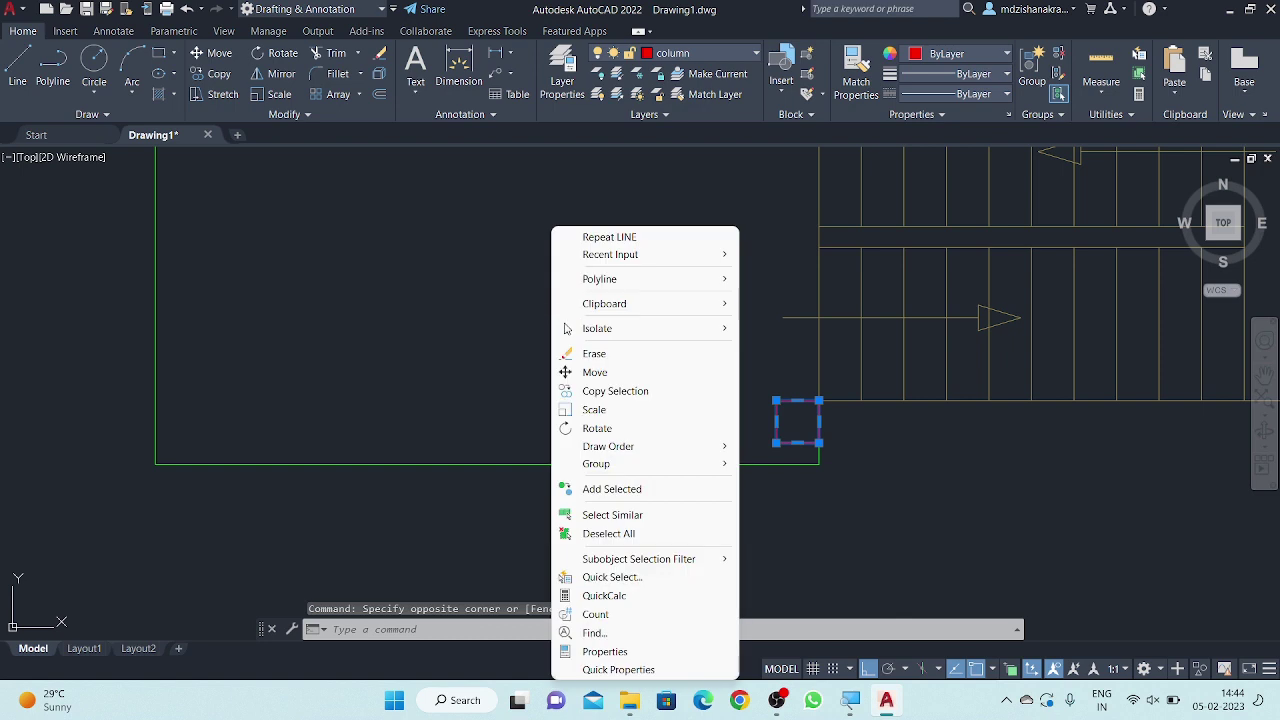
pyautogui.click(612, 391)
pyautogui.click(698, 412)
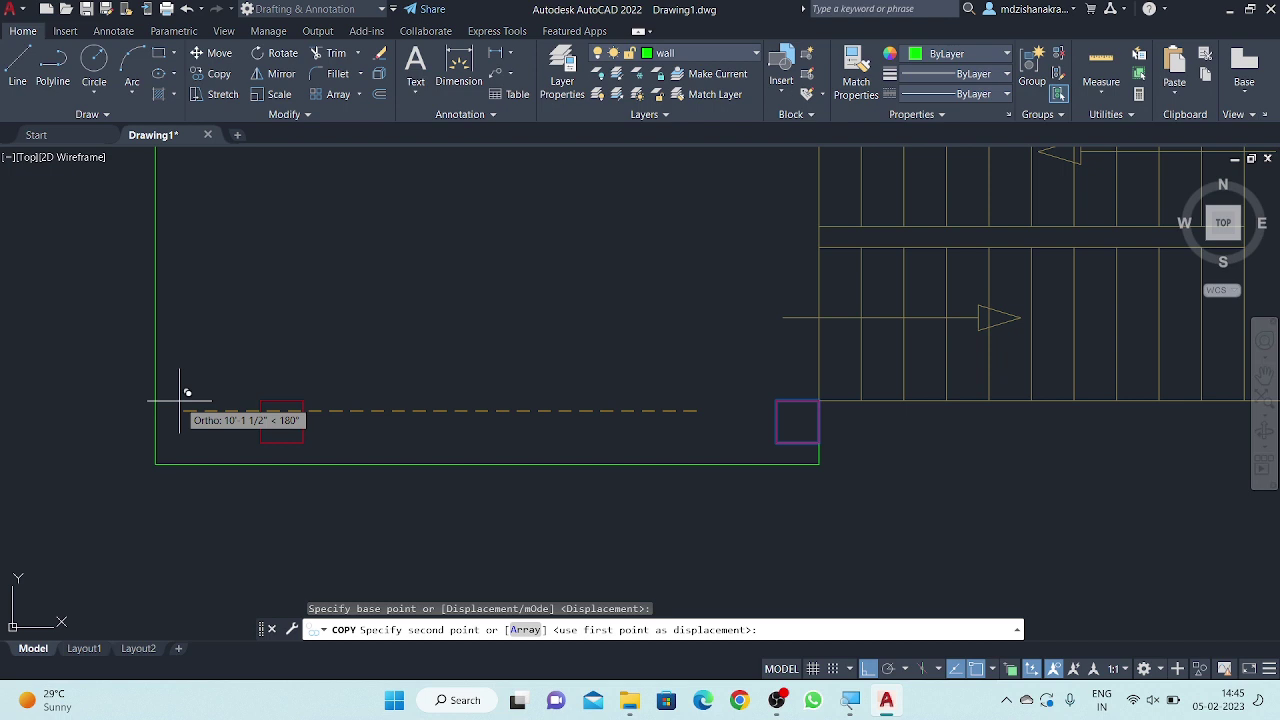
pyautogui.write("10'")
pyautogui.press('Return')
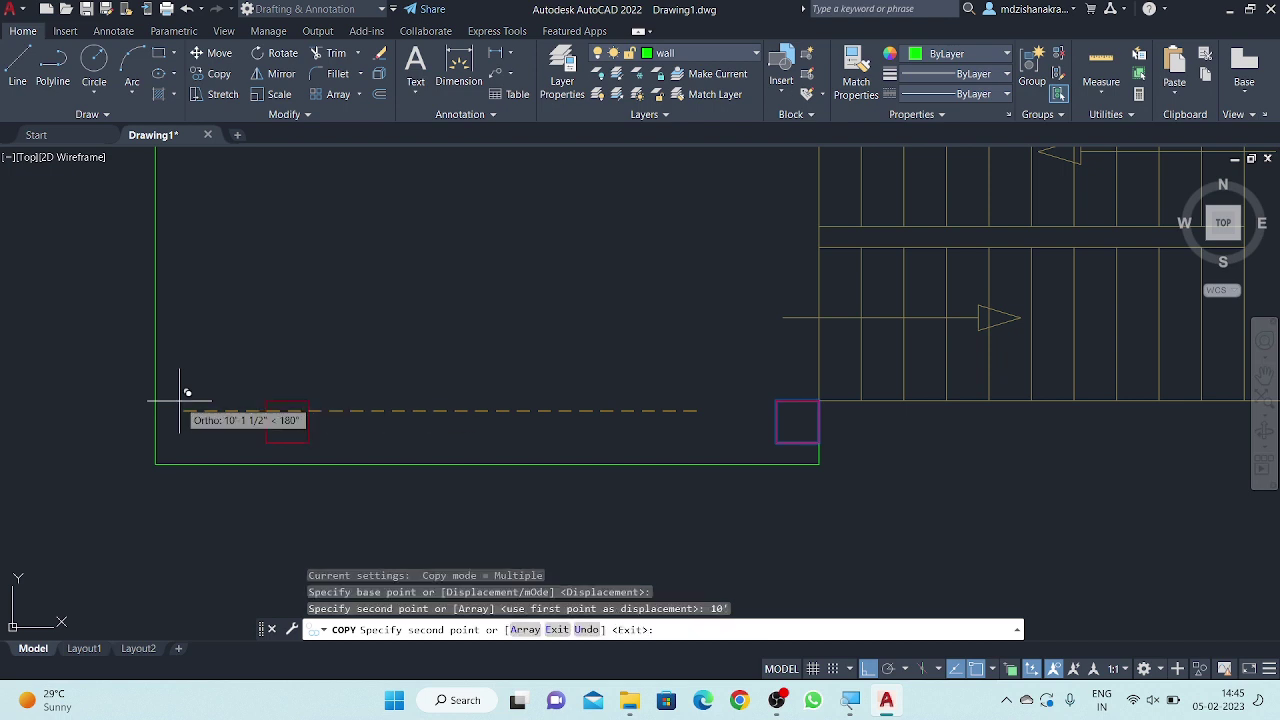
pyautogui.press('Escape')
# - Bring the floor plan back into view, ready to draw a new line
pyautogui.scroll(-8, 200, 405)
pyautogui.moveTo(340, 466); pyautogui.dragTo(526, 394, button='middle')
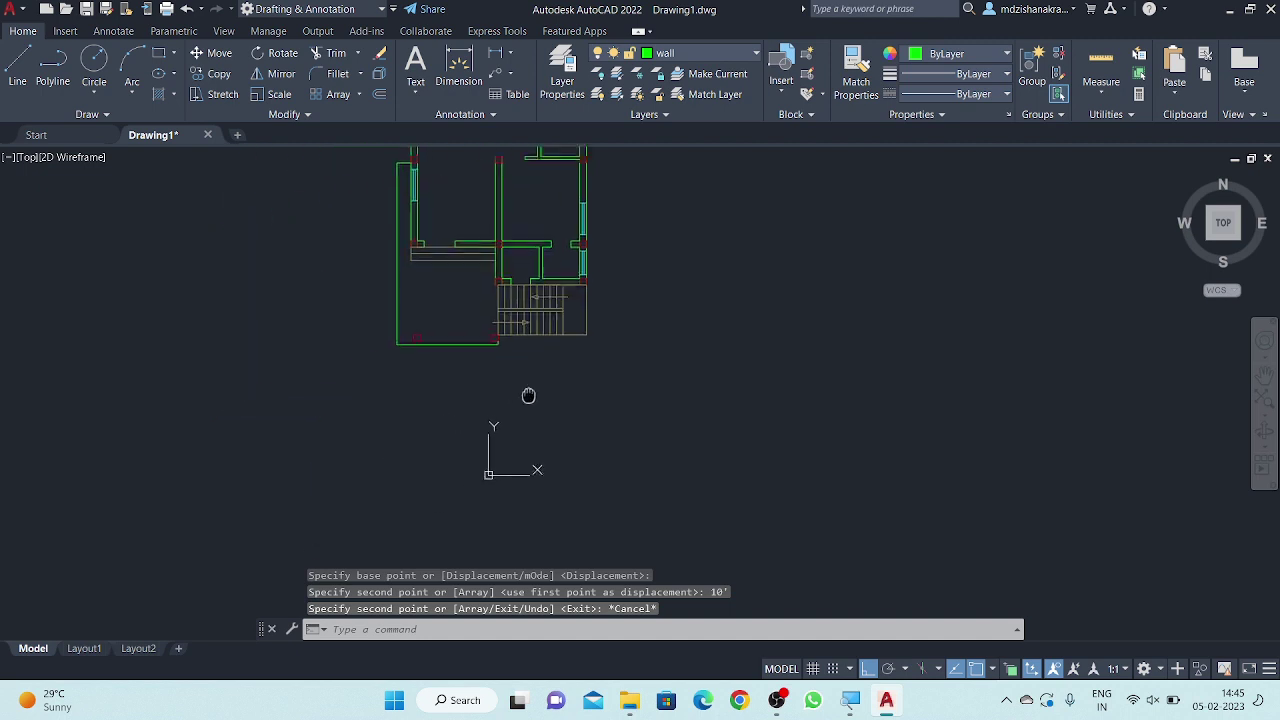
pyautogui.scroll(5, 419, 333)
pyautogui.scroll(-1, 406, 417)
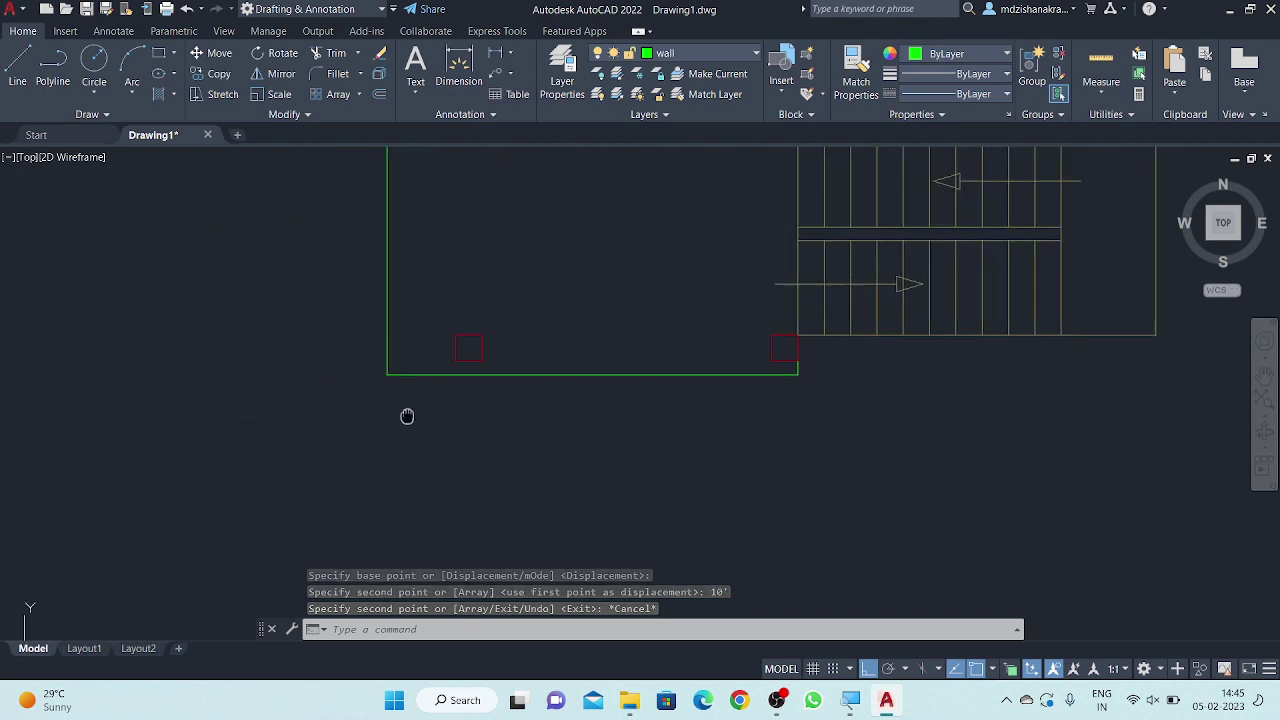
pyautogui.scroll(-2, 410, 430)
pyautogui.moveTo(414, 463); pyautogui.dragTo(414, 479, button='middle')
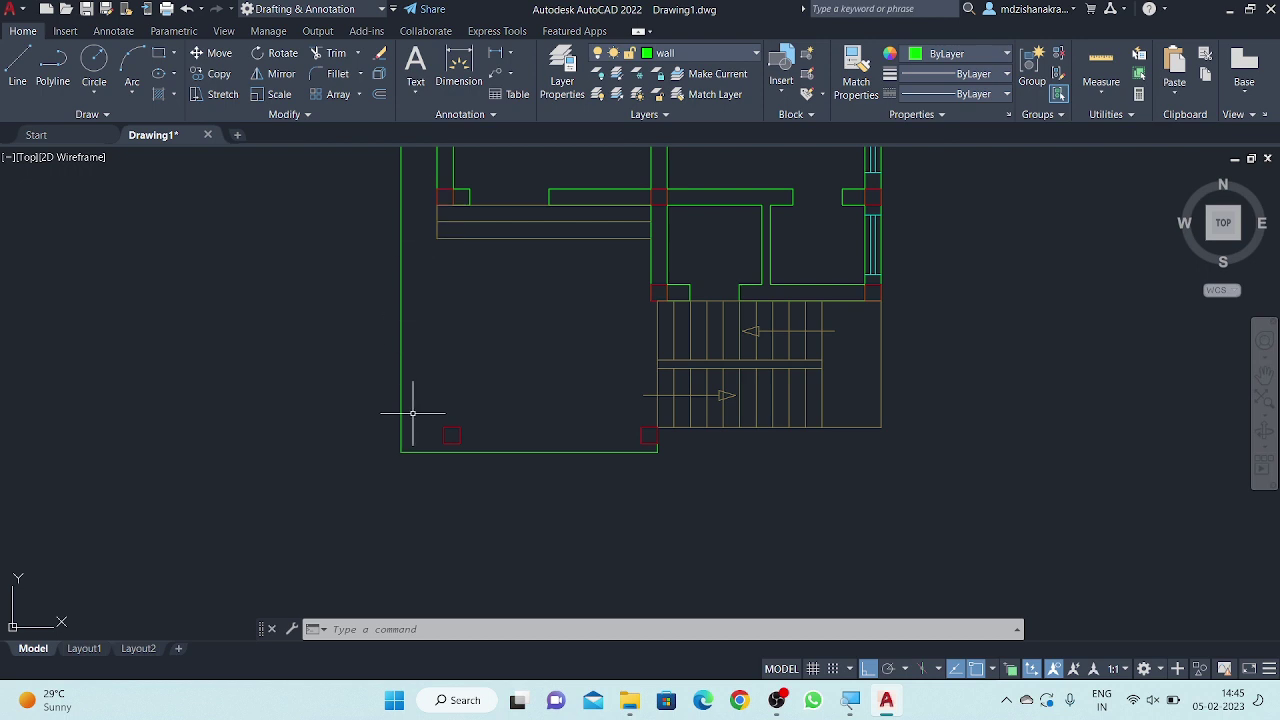
pyautogui.press('l')
pyautogui.press('Return')
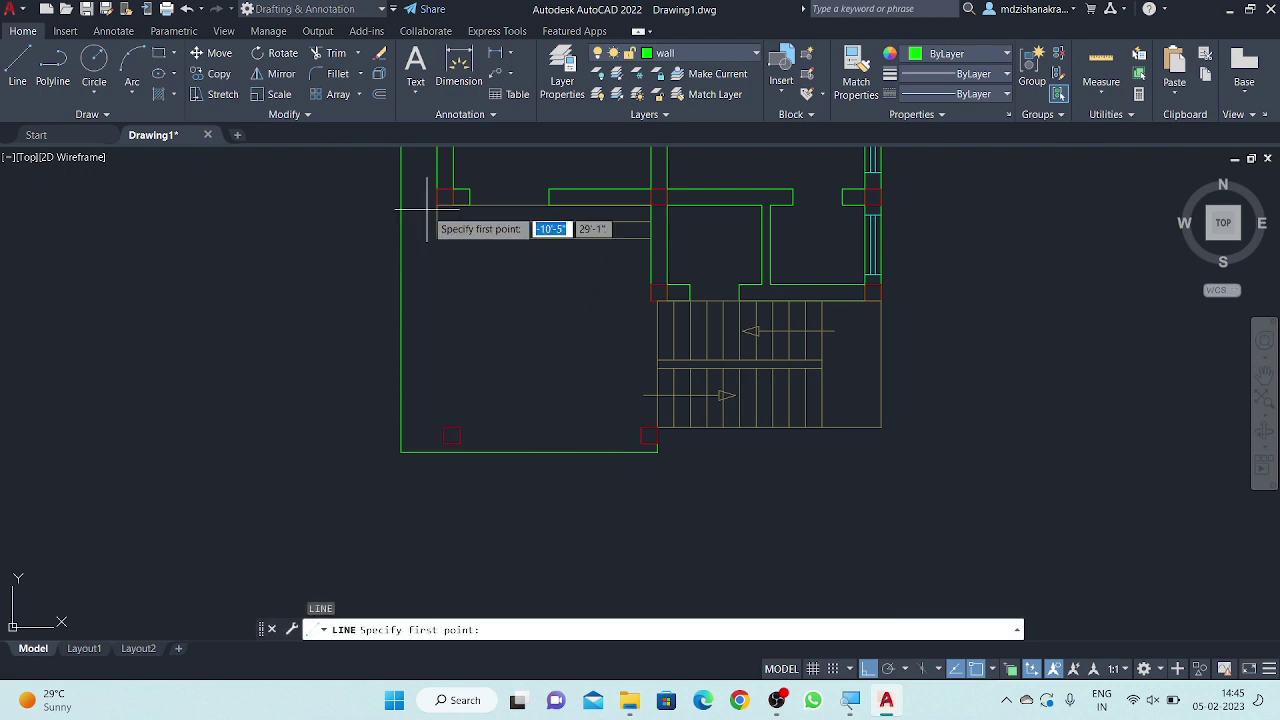
# - Draw a temporary vertical guide line from the top-left wall down beside the column
pyautogui.scroll(4, 440, 210)
pyautogui.click(448, 198)
pyautogui.scroll(-2, 500, 570)
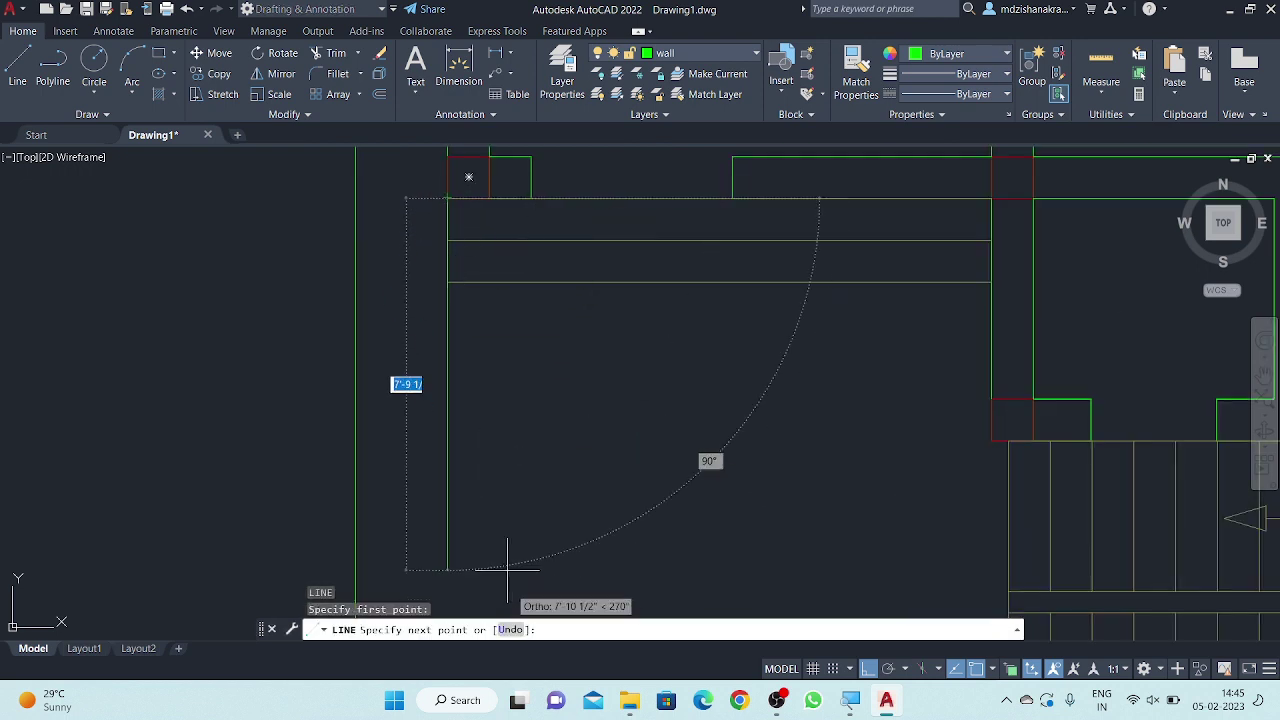
pyautogui.scroll(-2, 485, 560)
pyautogui.scroll(5, 479, 560)
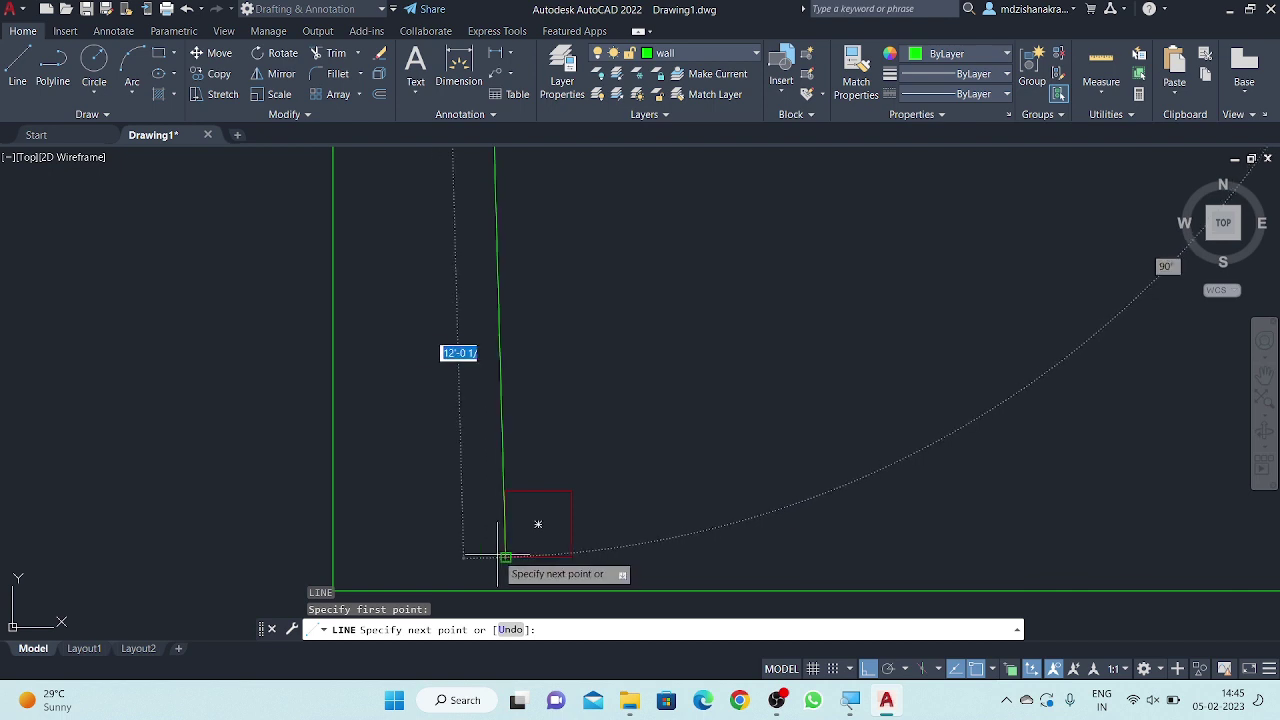
pyautogui.click(479, 557)
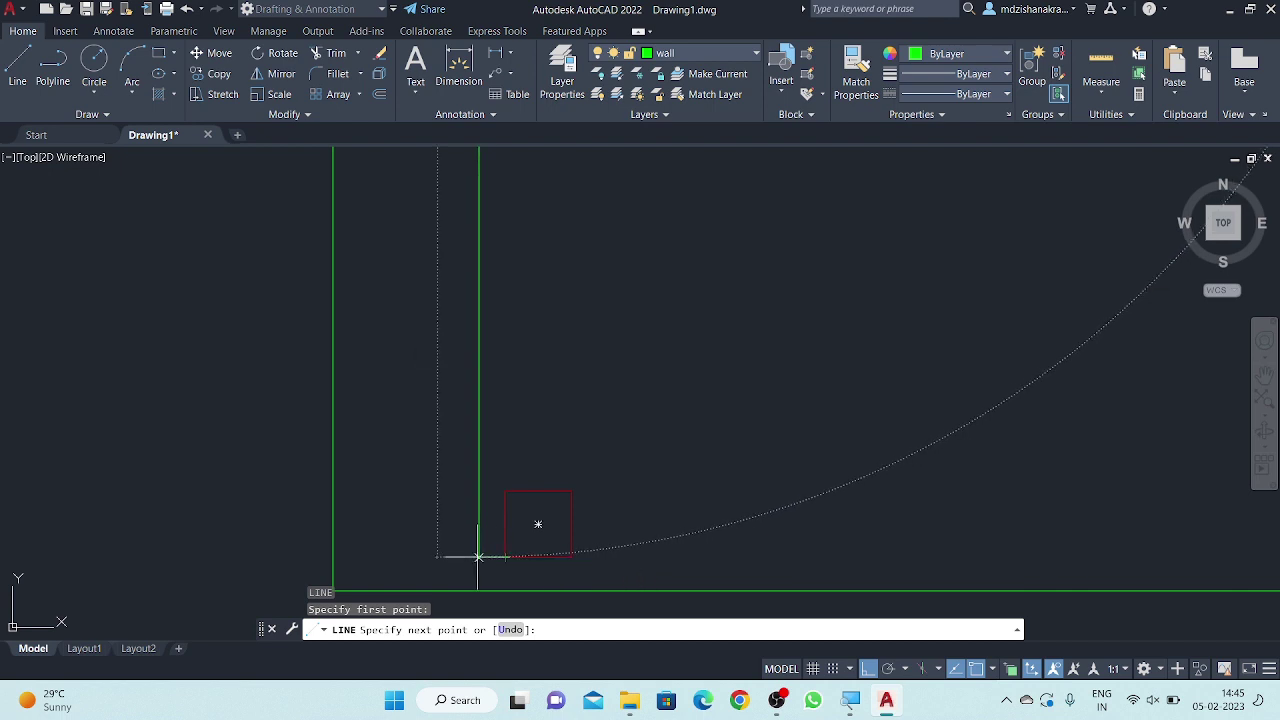
pyautogui.press('Escape')
pyautogui.press('Escape')
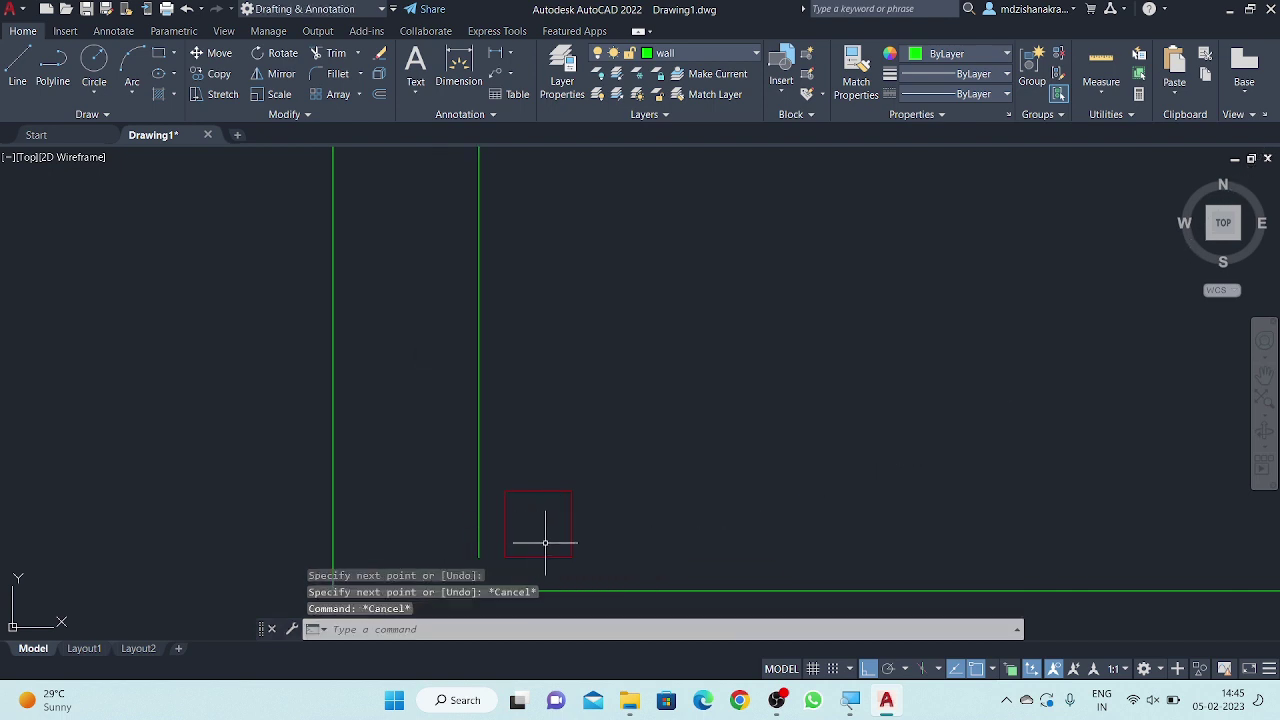
pyautogui.press('Escape')
# - Move the new column square by its lower-left corner onto the guide line
pyautogui.scroll(2, 585, 531)
pyautogui.moveTo(585, 531); pyautogui.dragTo(602, 420, button='middle')
pyautogui.click(605, 380)
pyautogui.click(455, 522)
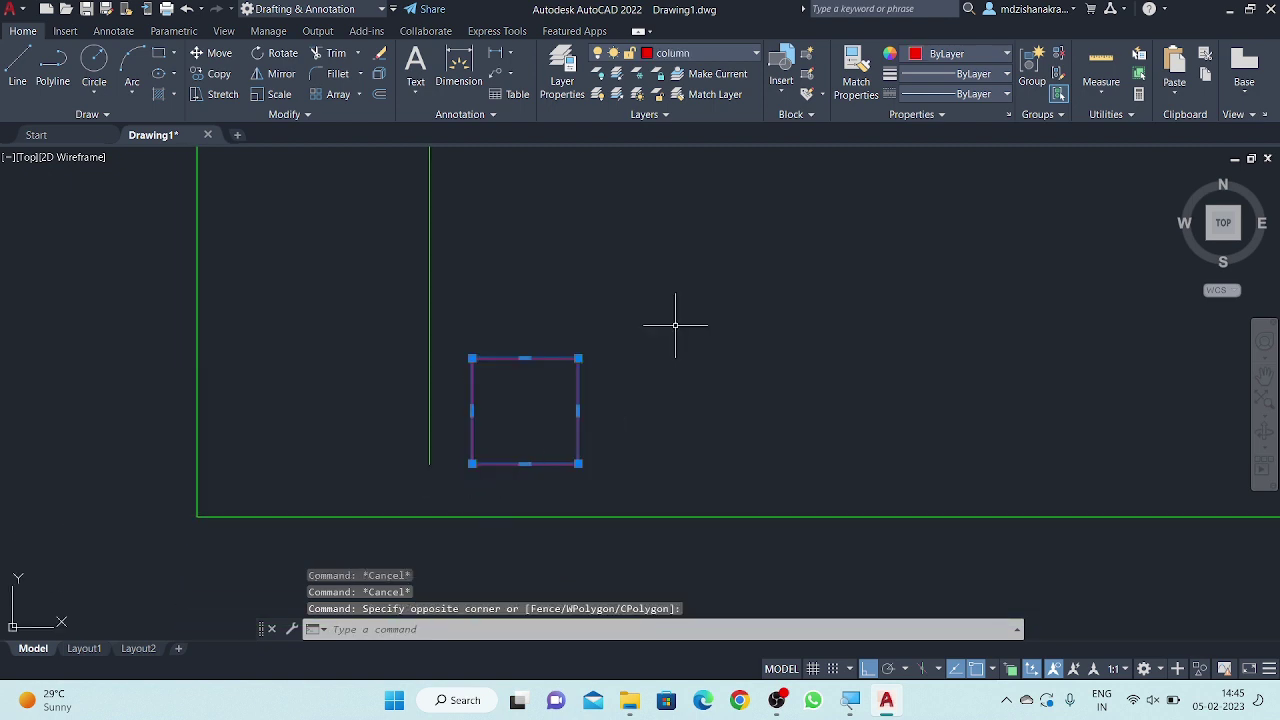
pyautogui.rightClick(725, 290)
pyautogui.click(767, 372)
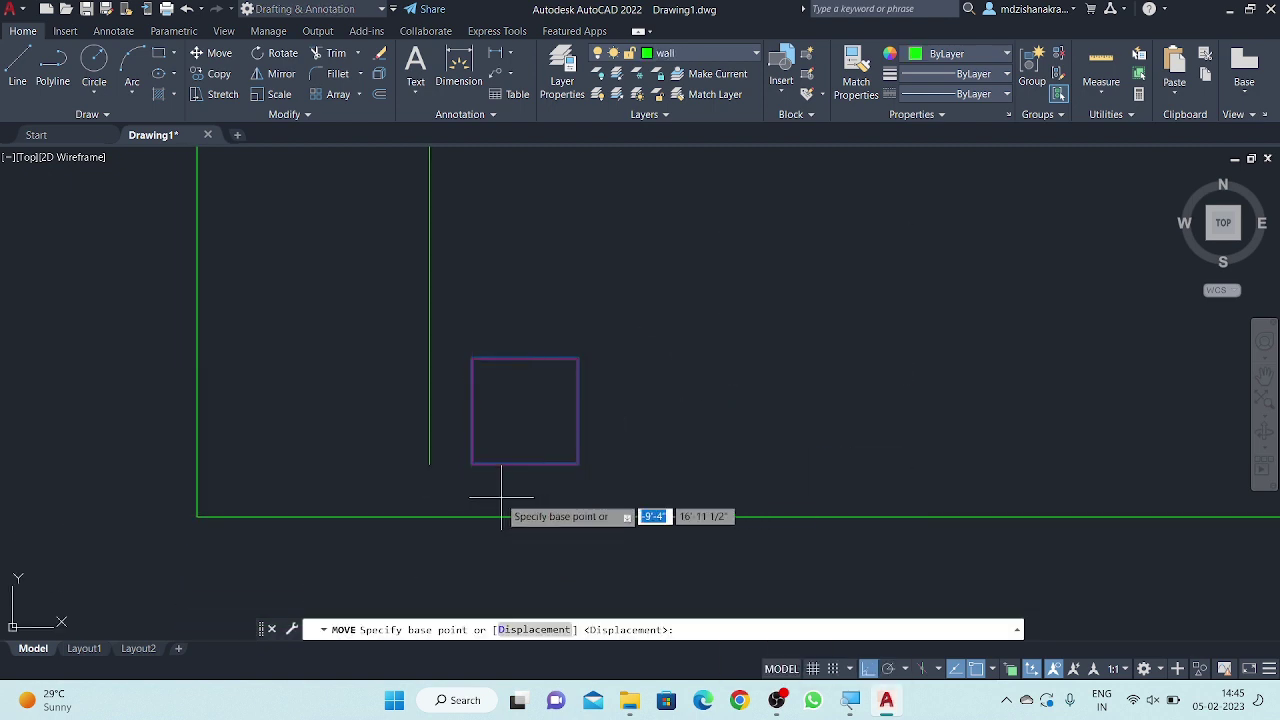
pyautogui.click(472, 463)
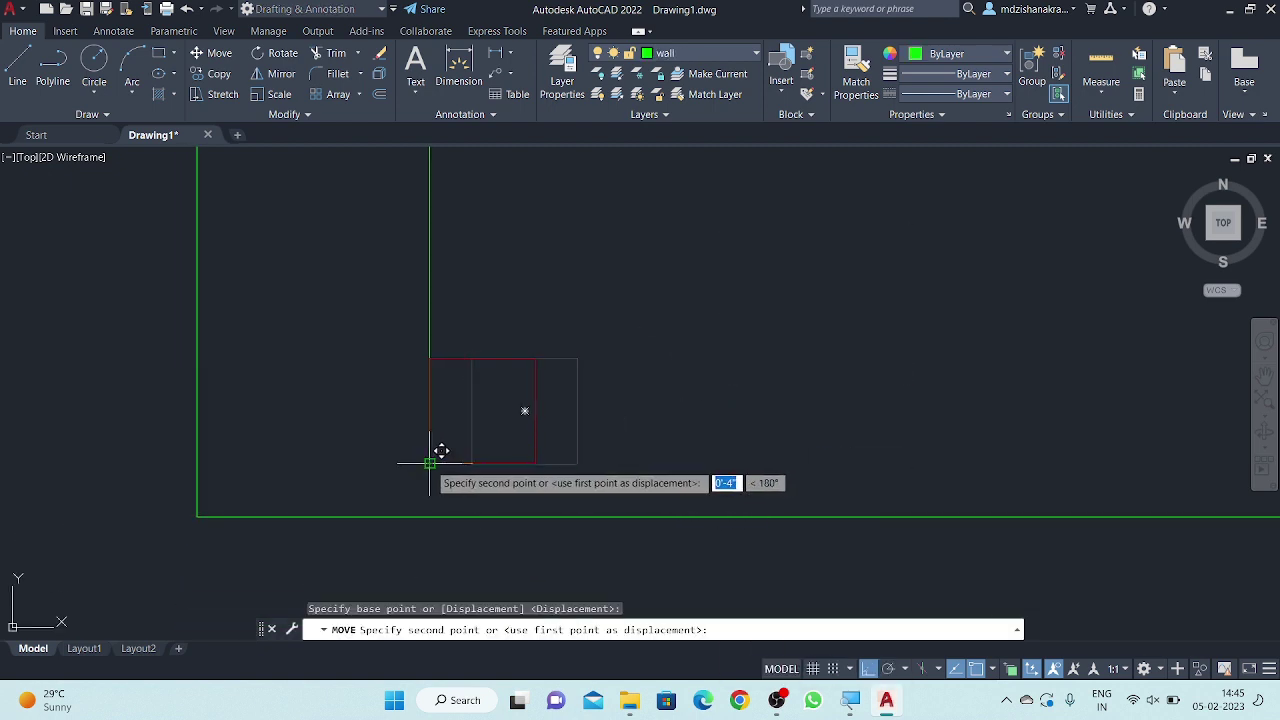
pyautogui.click(429, 463)
pyautogui.press('Escape')
# - Erase the temporary vertical guide line
pyautogui.click(522, 248)
pyautogui.click(300, 297)
pyautogui.rightClick(300, 297)
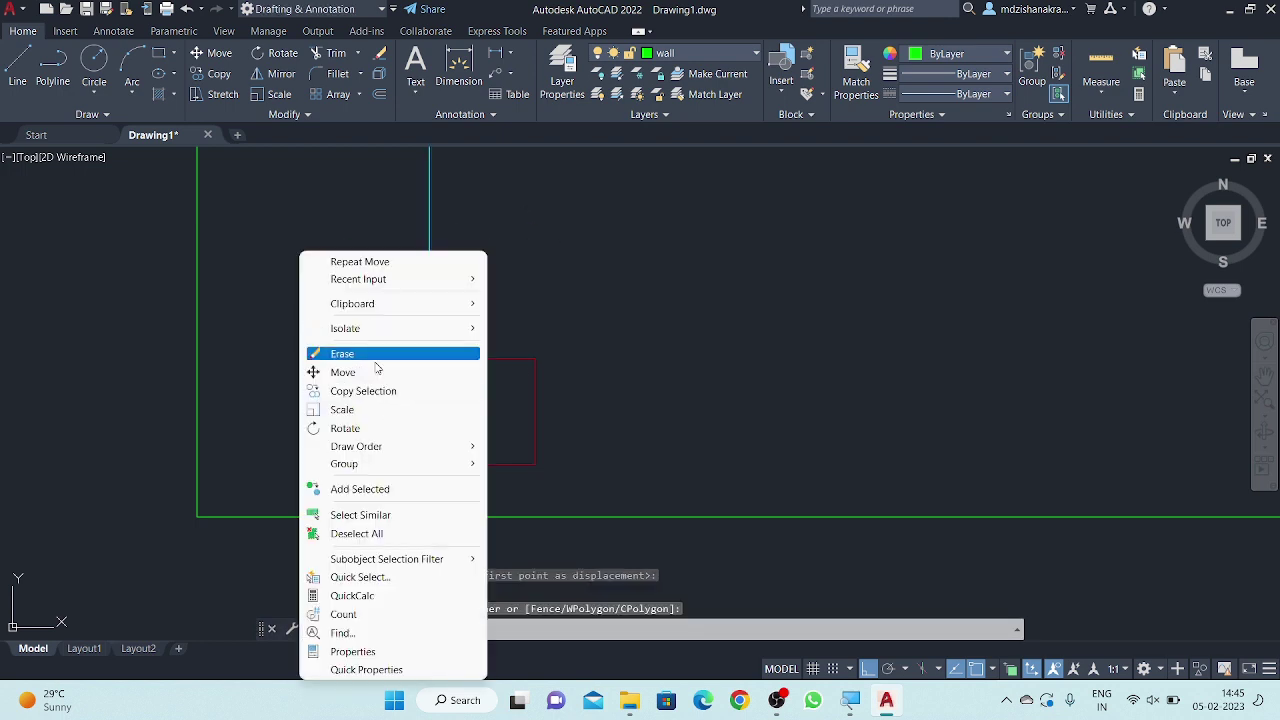
pyautogui.click(342, 353)
pyautogui.scroll(-3, 371, 363)
pyautogui.scroll(-1, 371, 377)
pyautogui.scroll(-1, 412, 324)
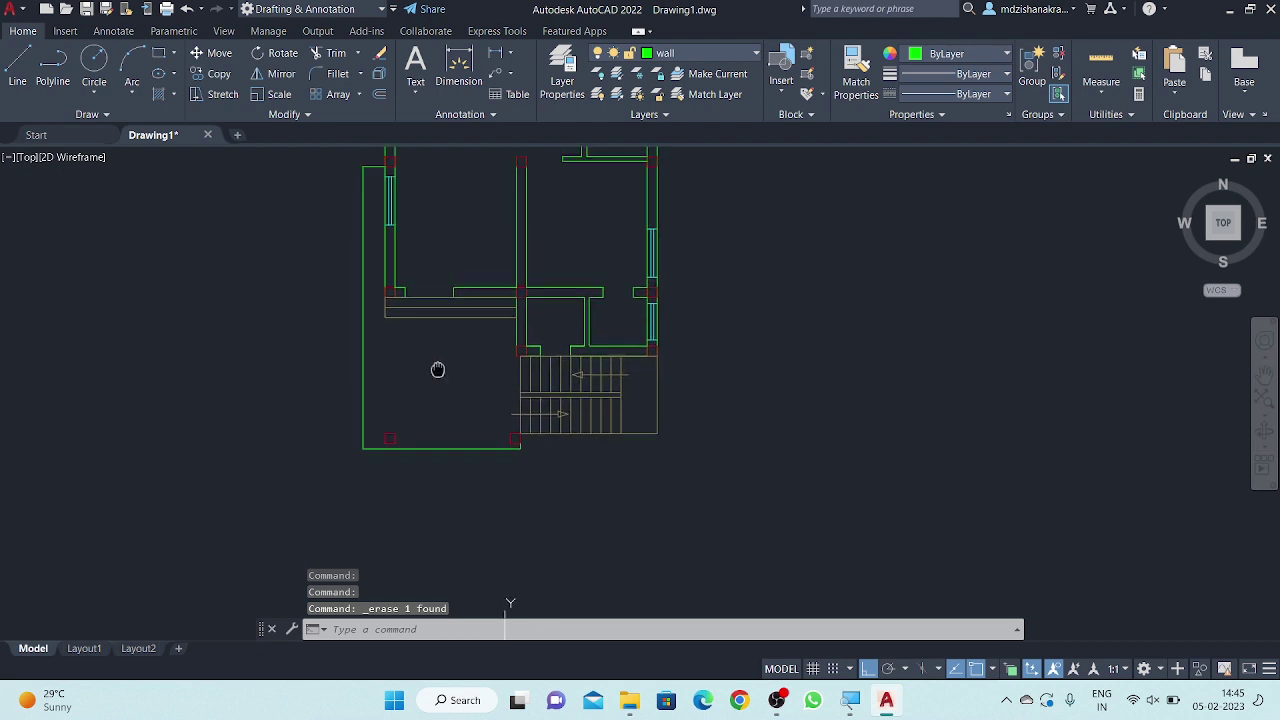
pyautogui.scroll(-2, 437, 366)
pyautogui.moveTo(463, 329); pyautogui.dragTo(485, 416, button='middle')
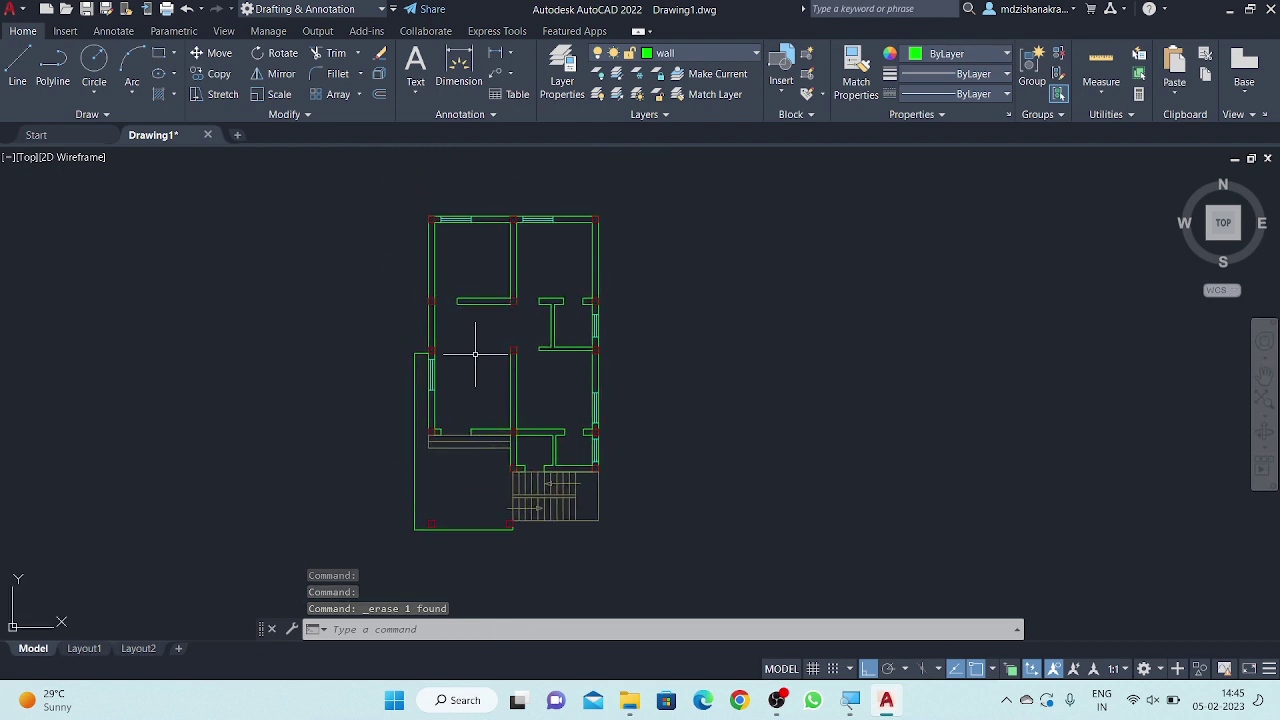
pyautogui.scroll(1, 466, 360)
pyautogui.scroll(1, 470, 366)
pyautogui.moveTo(455, 357); pyautogui.dragTo(457, 434, button='middle')
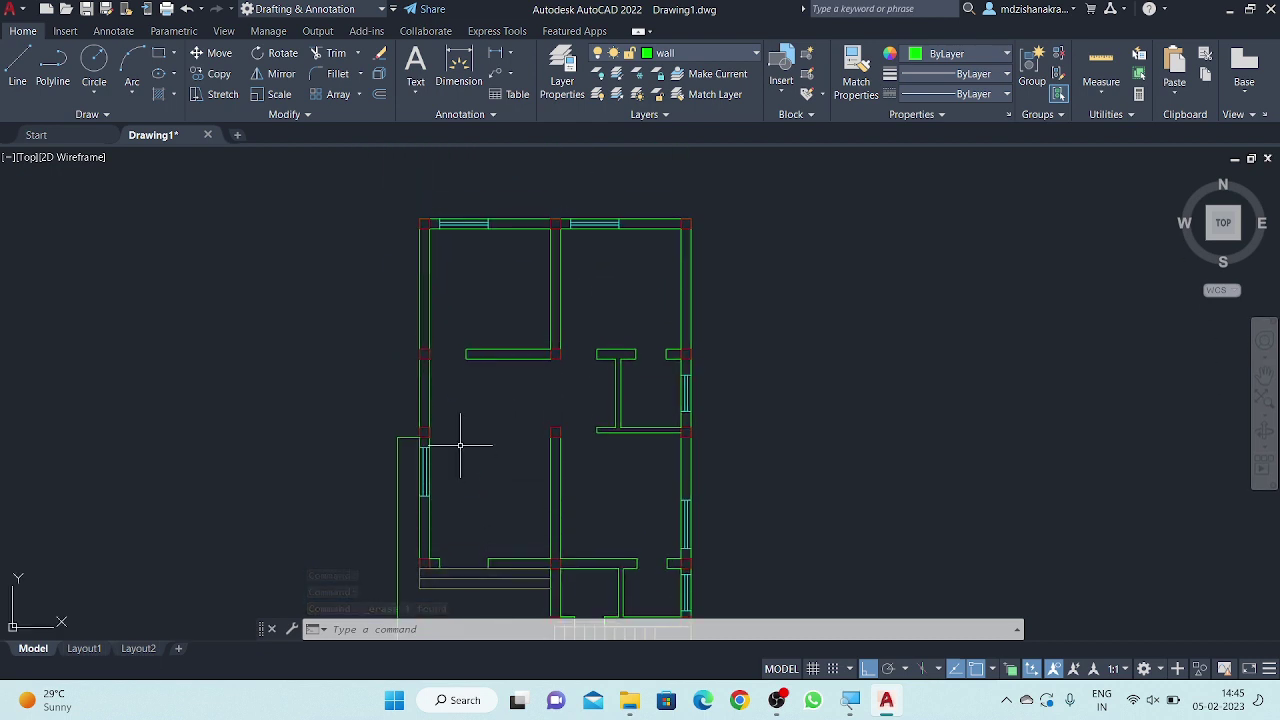
pyautogui.moveTo(466, 303); pyautogui.dragTo(463, 349, button='middle')
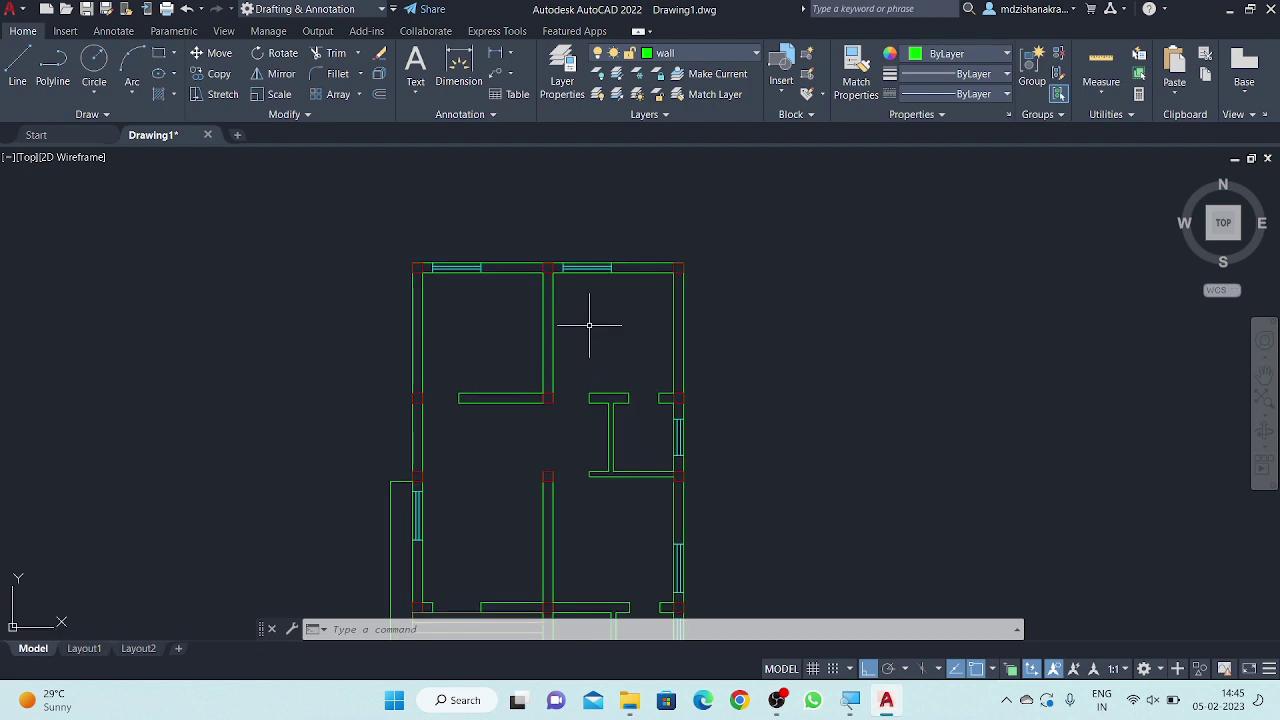
pyautogui.moveTo(589, 324); pyautogui.dragTo(540, 317, button='middle')
pyautogui.write('T')
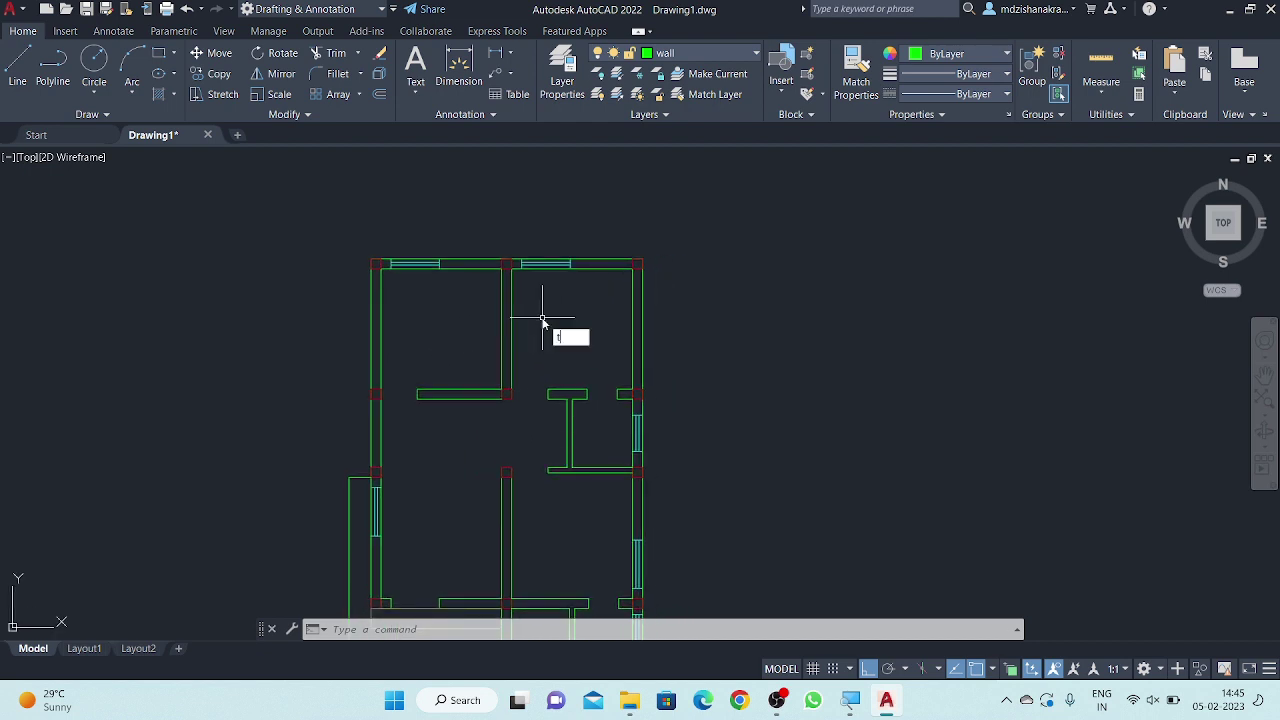
pyautogui.write('EXt')
pyautogui.press('Return')
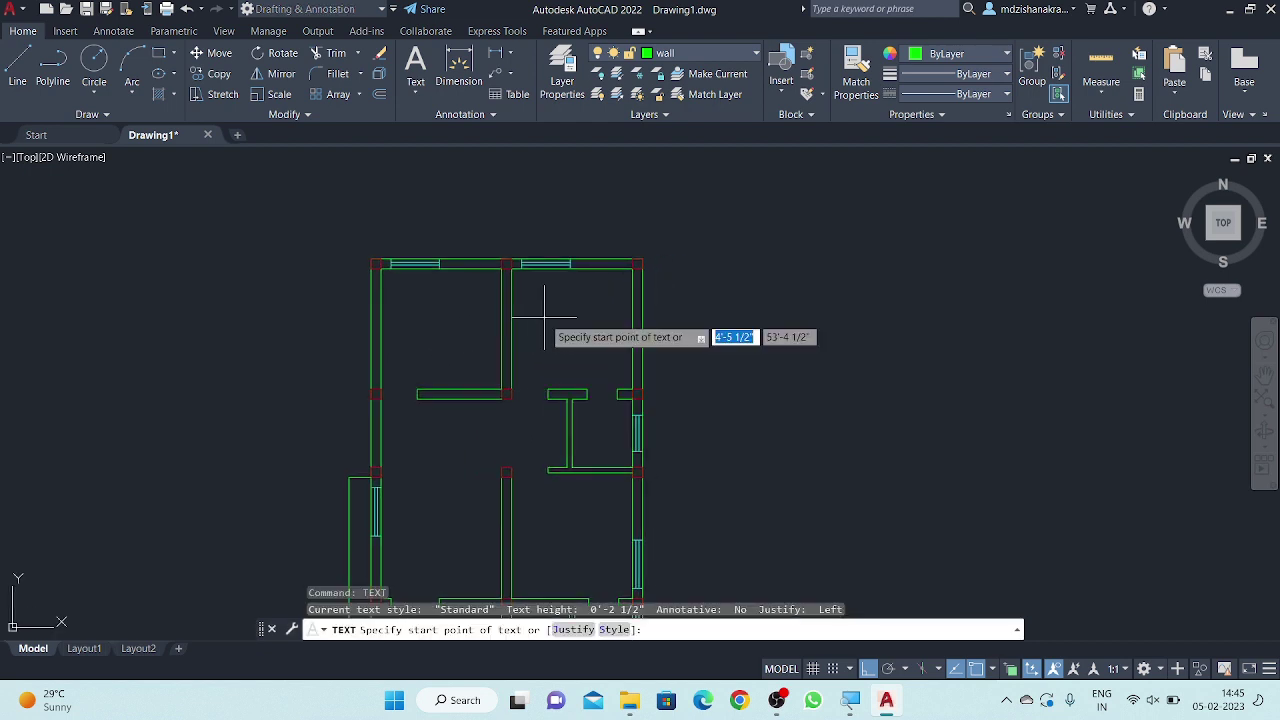
pyautogui.scroll(2, 529, 326)
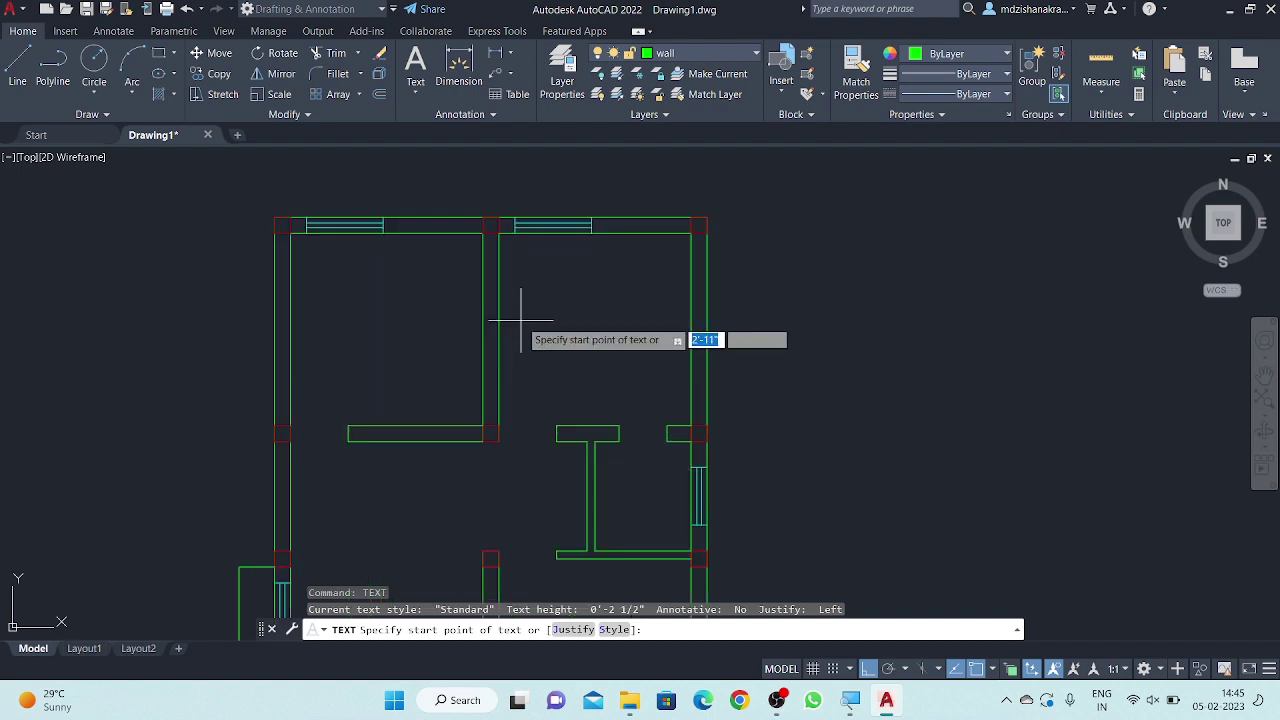
pyautogui.click(526, 306)
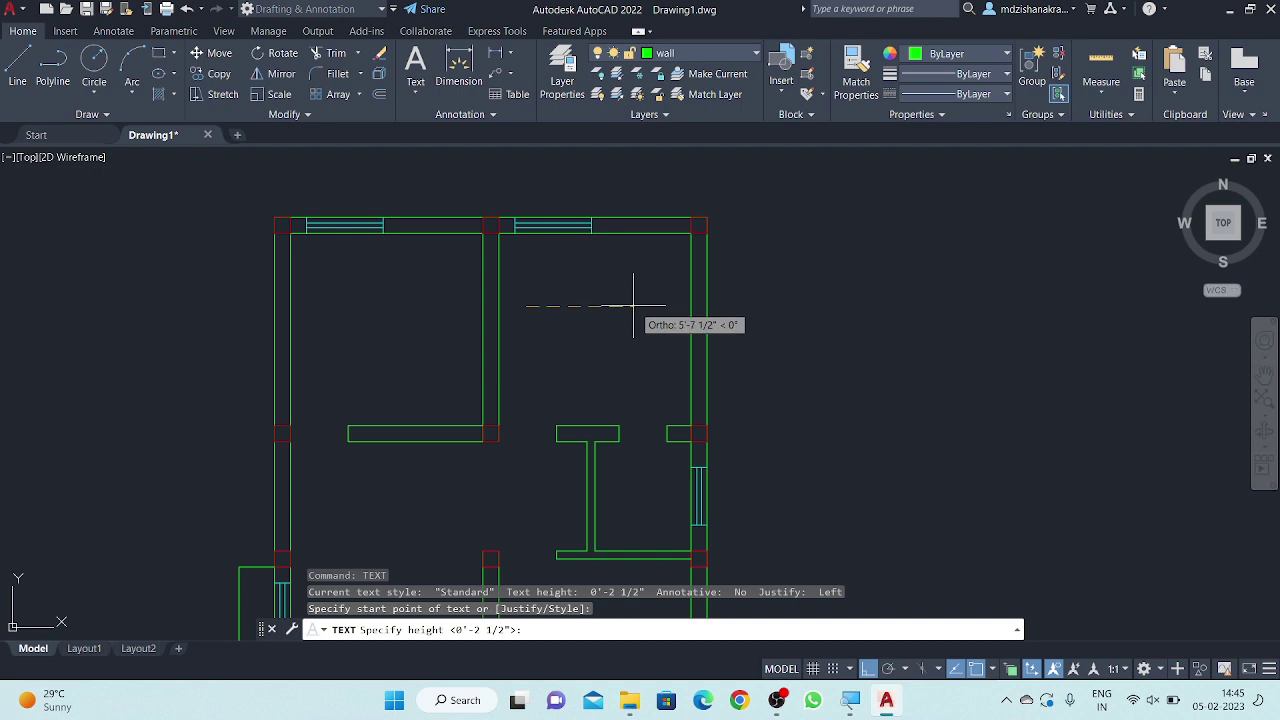
pyautogui.click(612, 307)
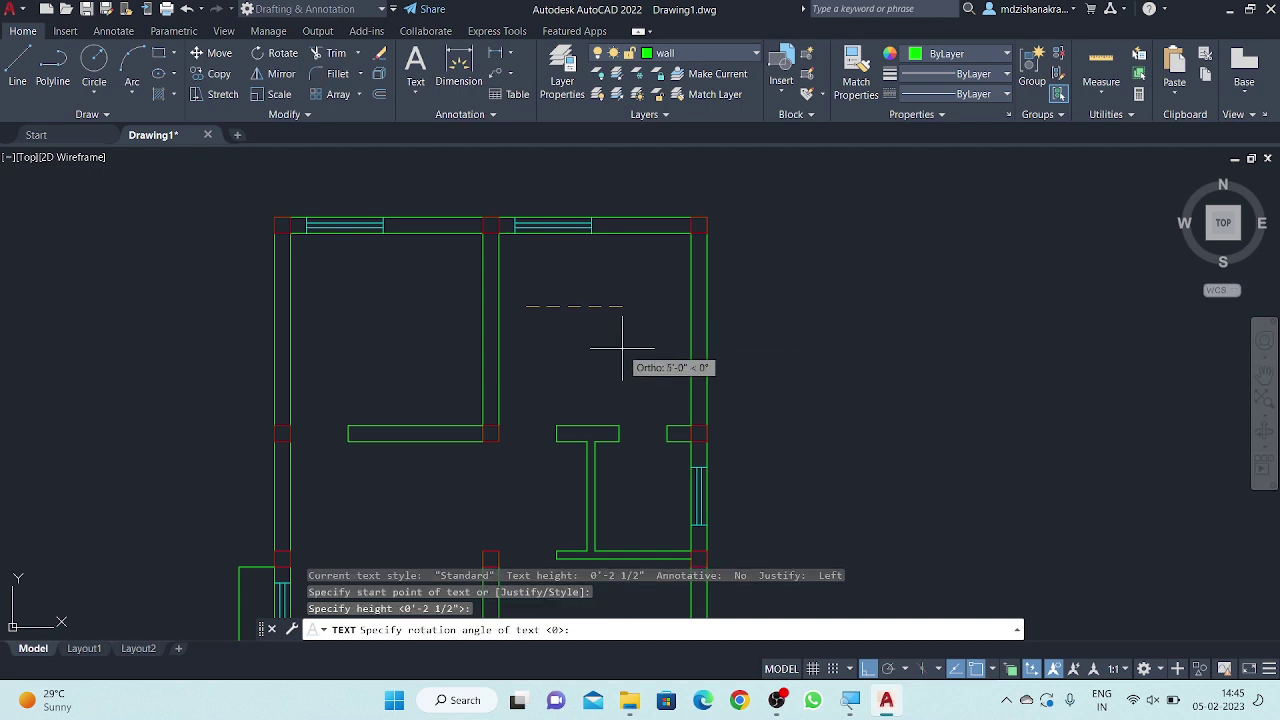
pyautogui.click(622, 348)
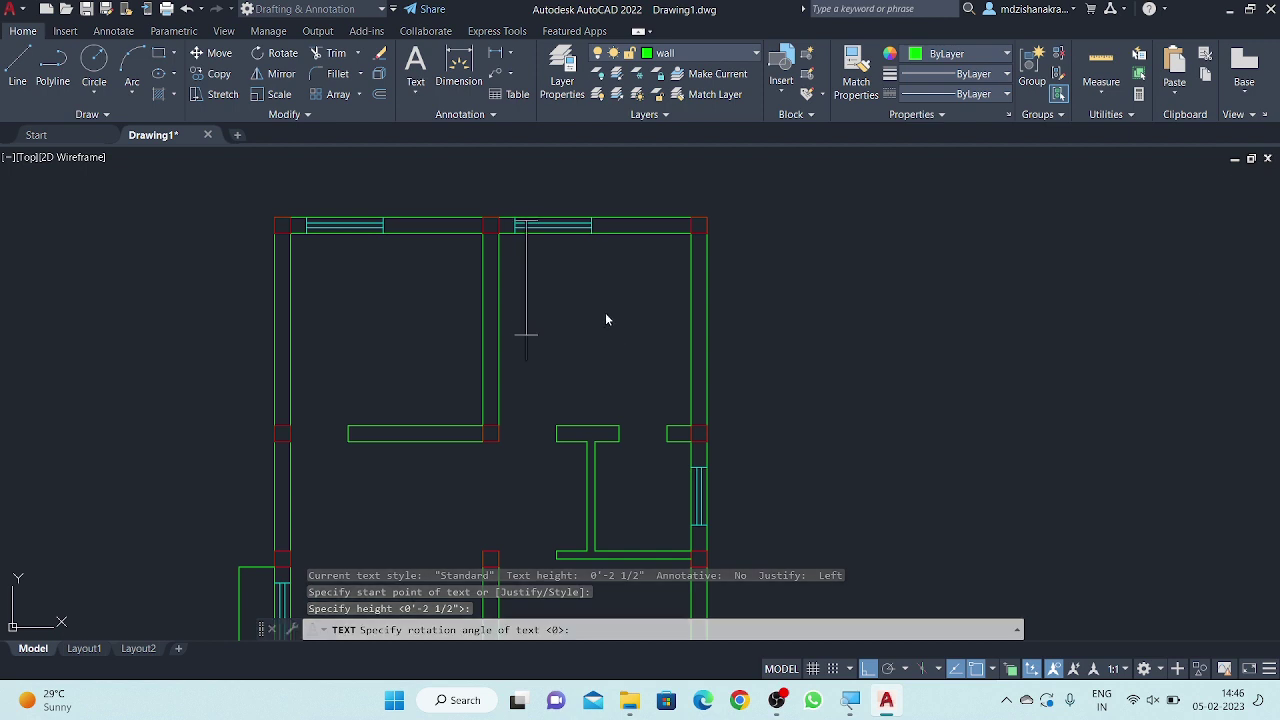
pyautogui.write('BE')
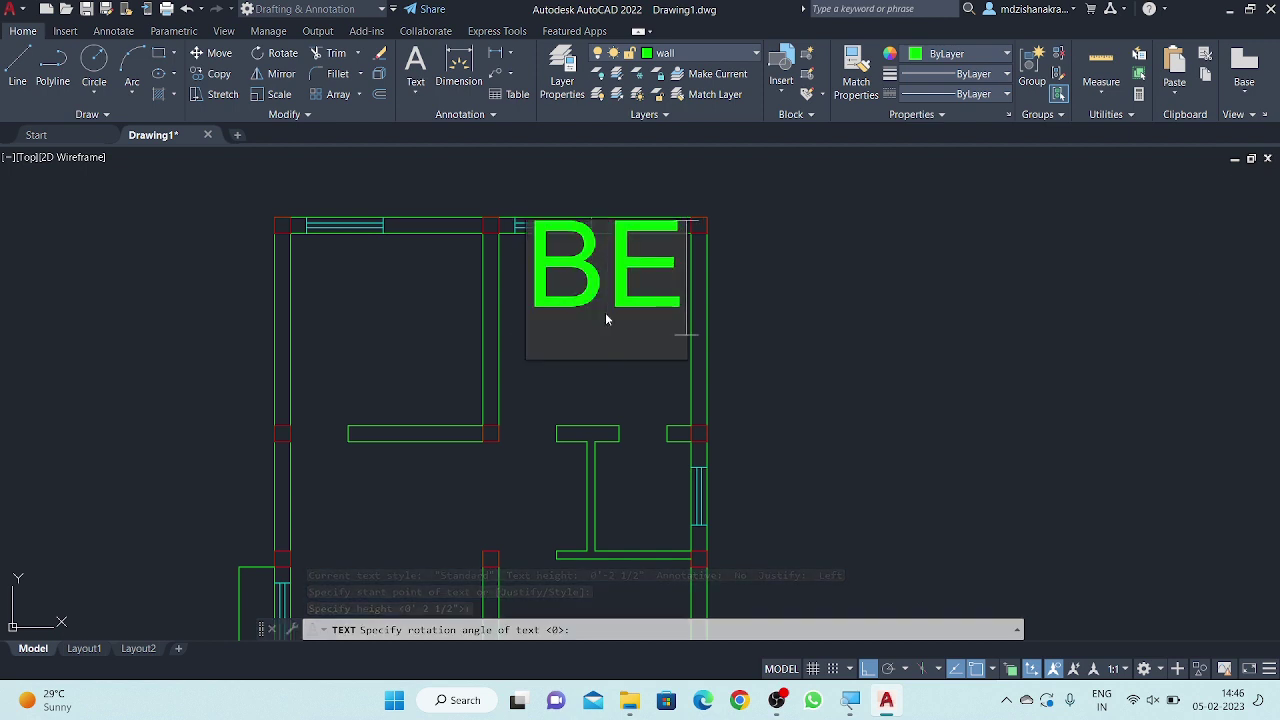
pyautogui.press('BackSpace')
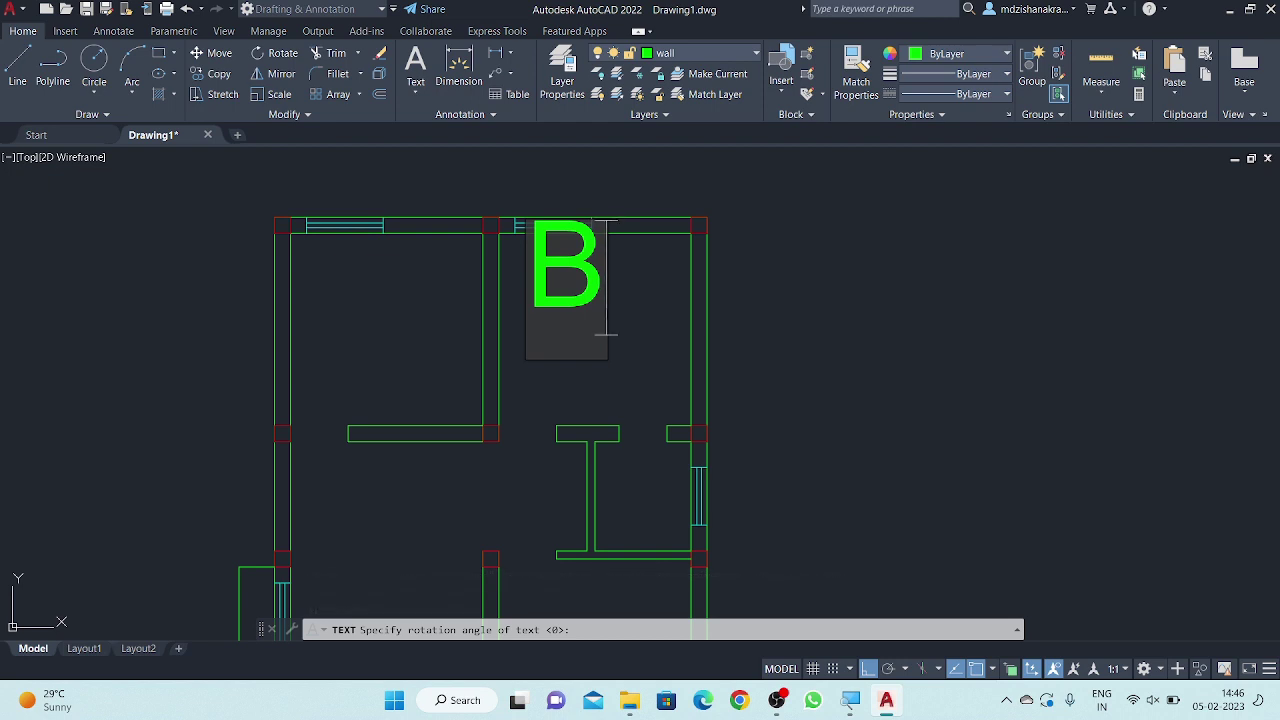
pyautogui.press('BackSpace')
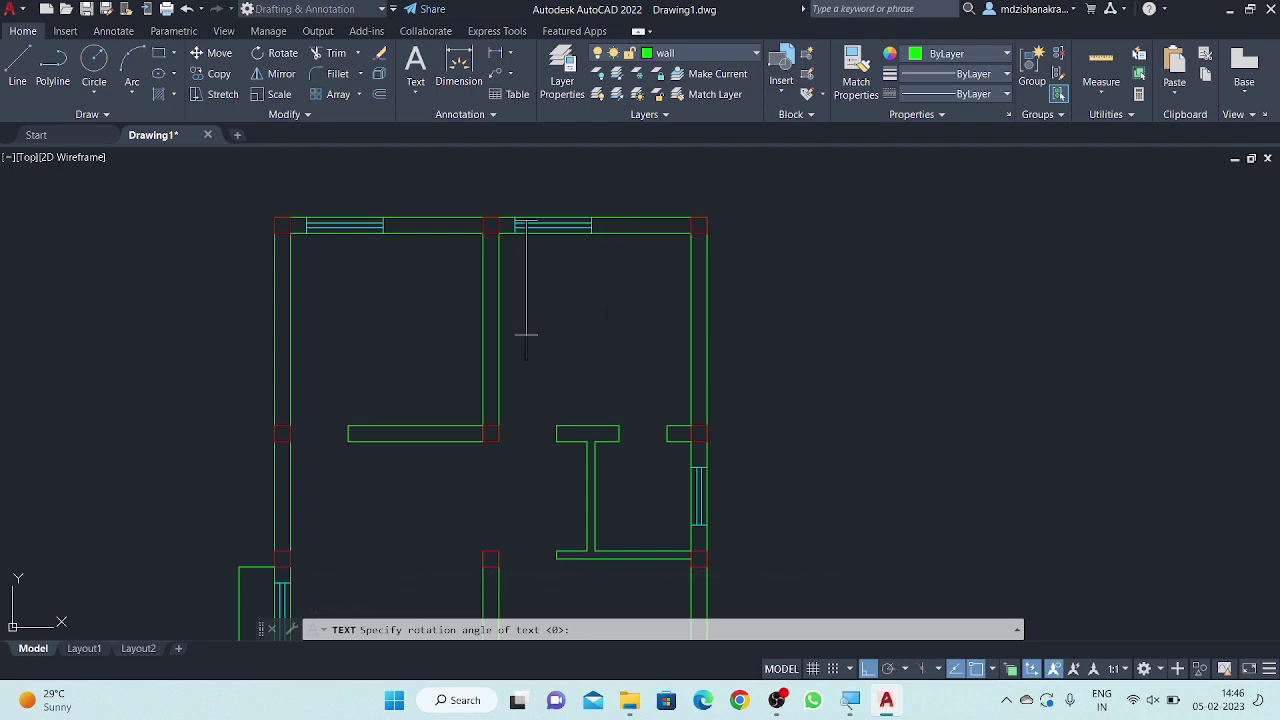
pyautogui.press('Escape')
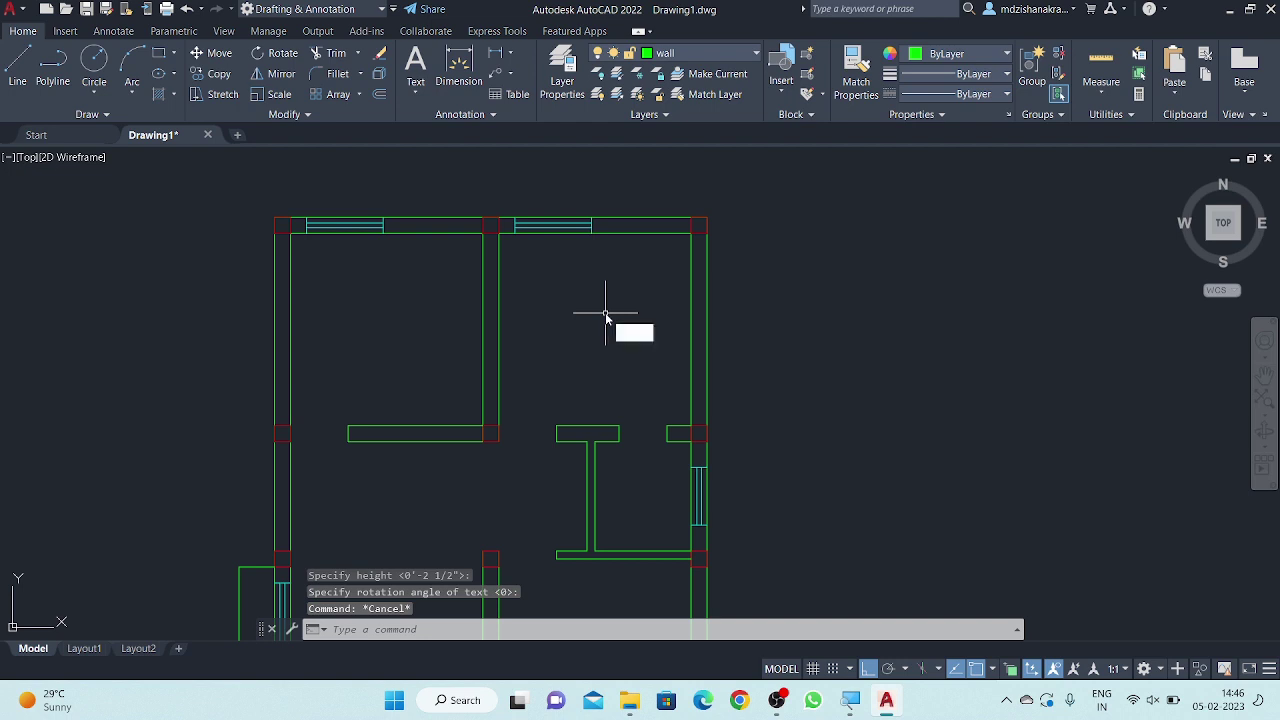
pyautogui.write('tex')
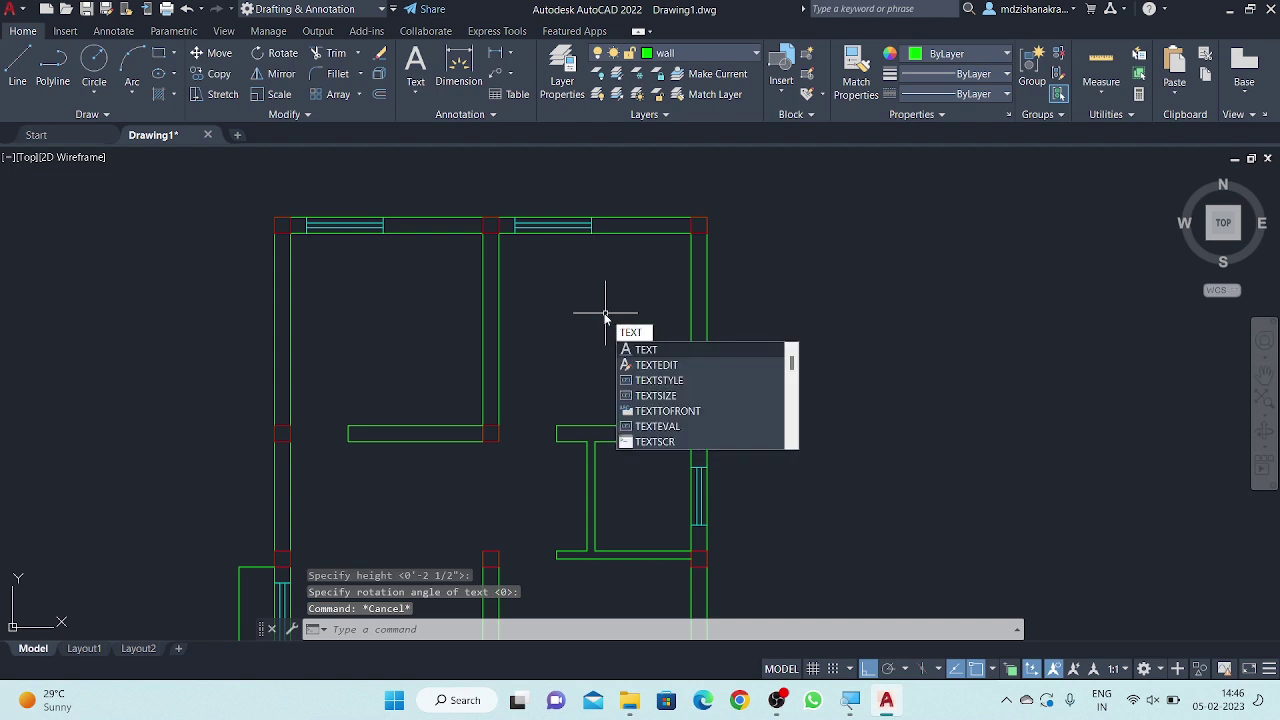
pyautogui.press('Return')
pyautogui.click(523, 328)
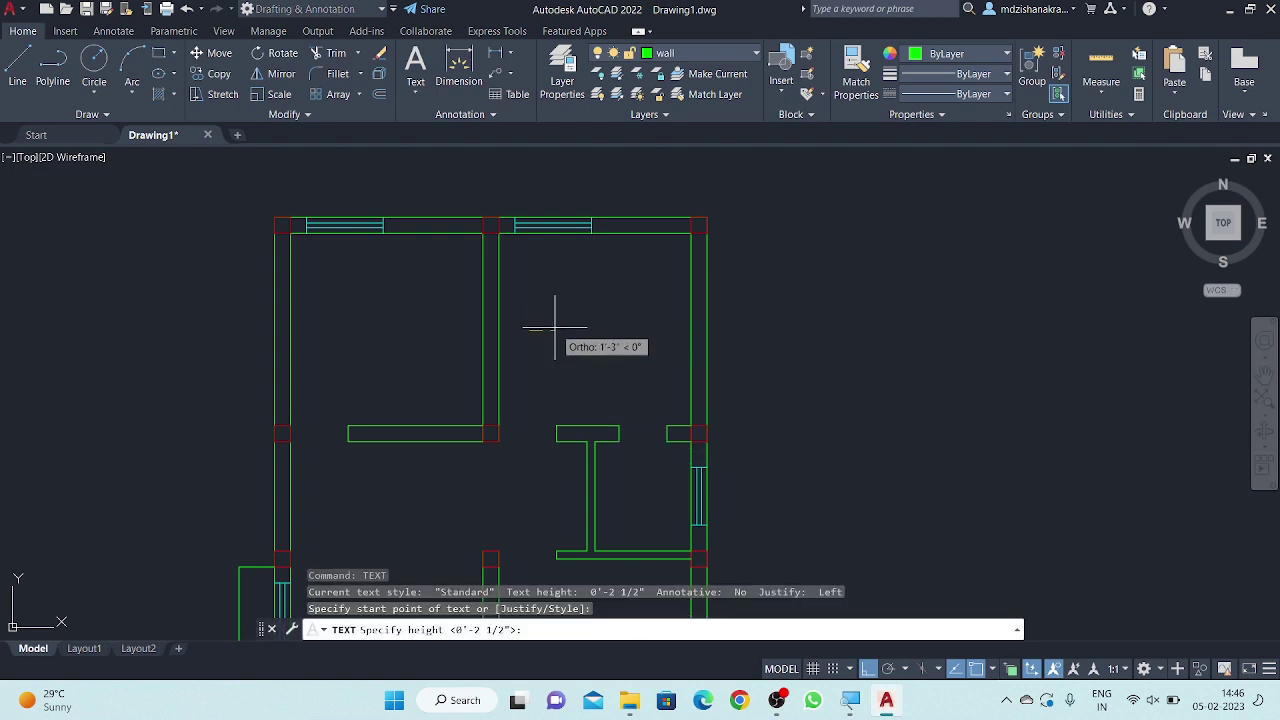
pyautogui.press('Return')
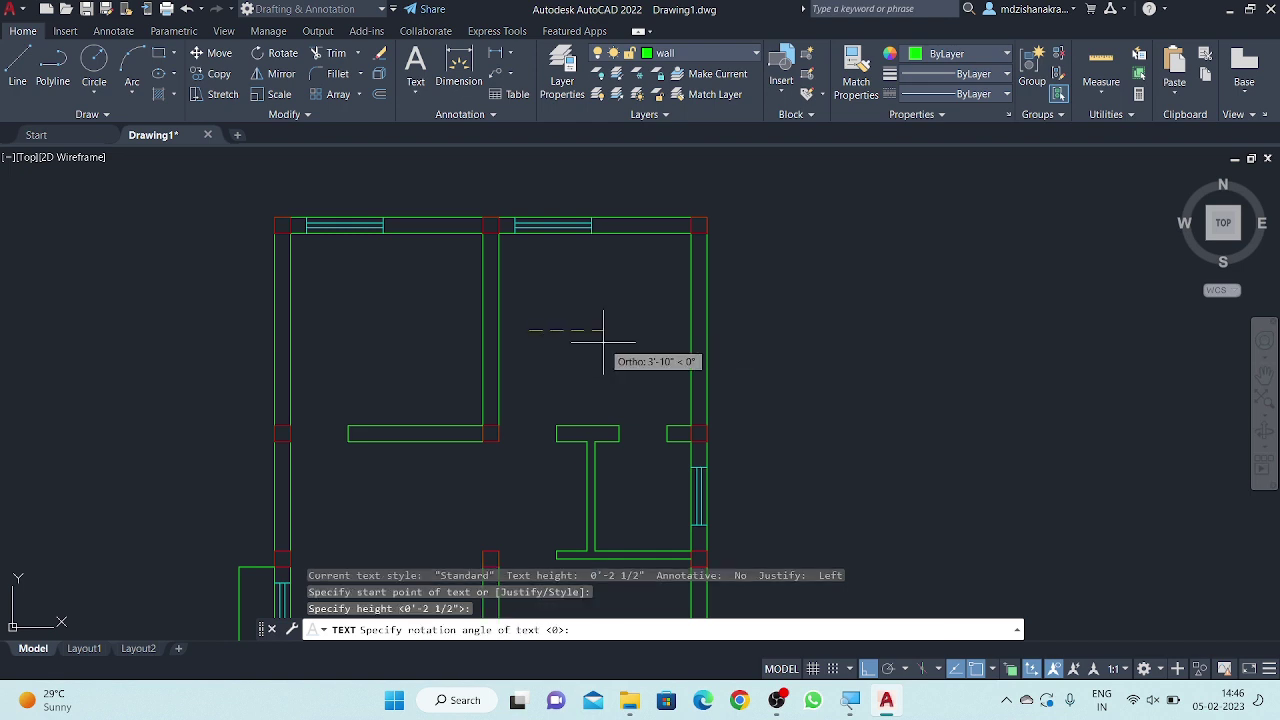
pyautogui.press('Return')
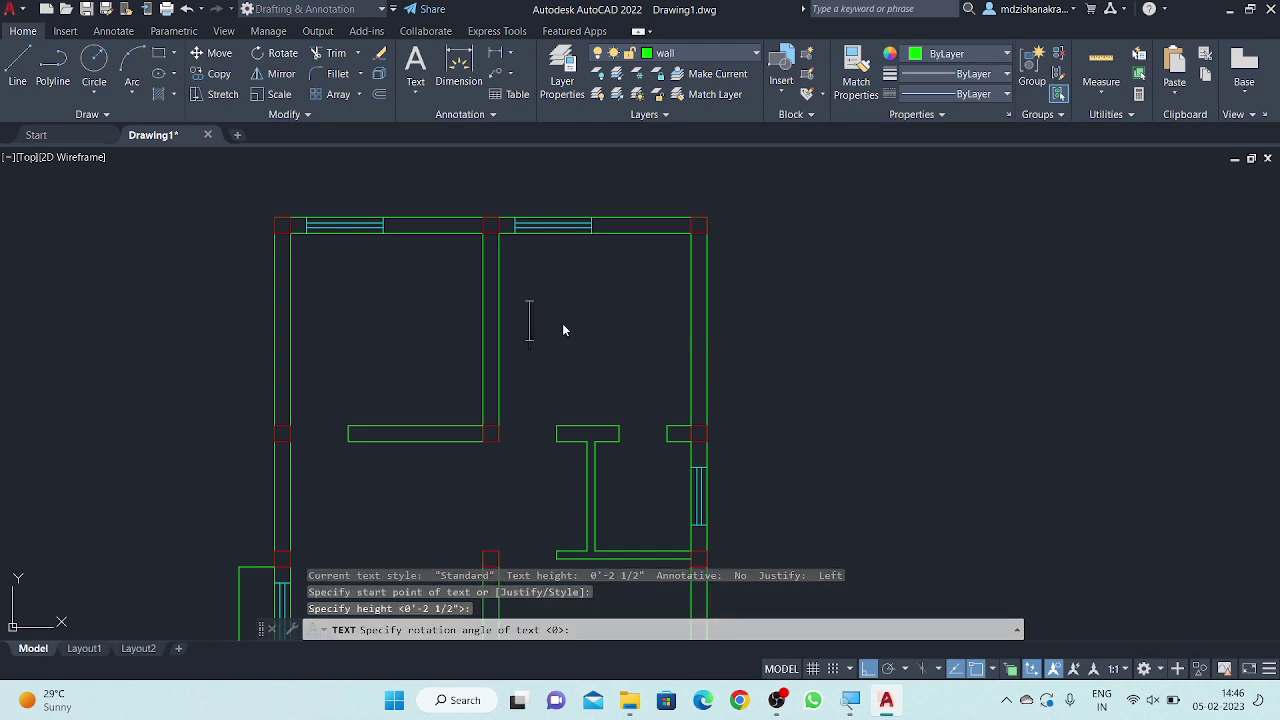
pyautogui.write('B')
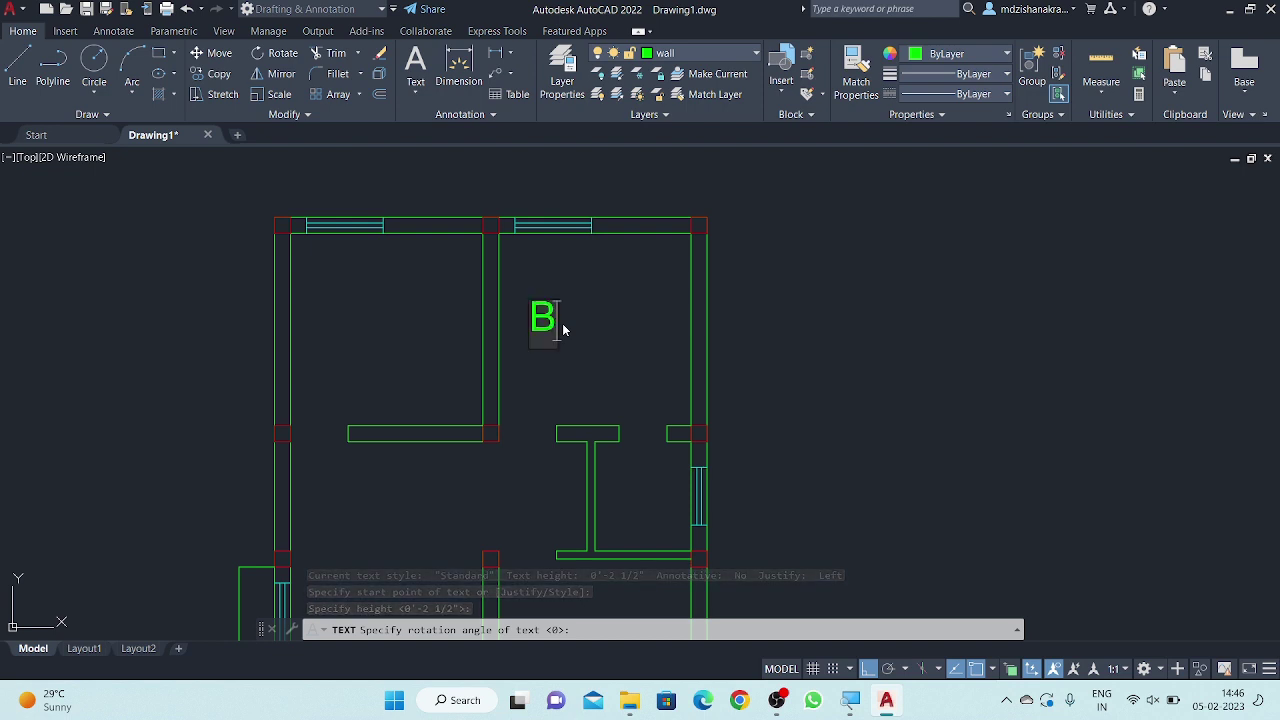
pyautogui.write('ed')
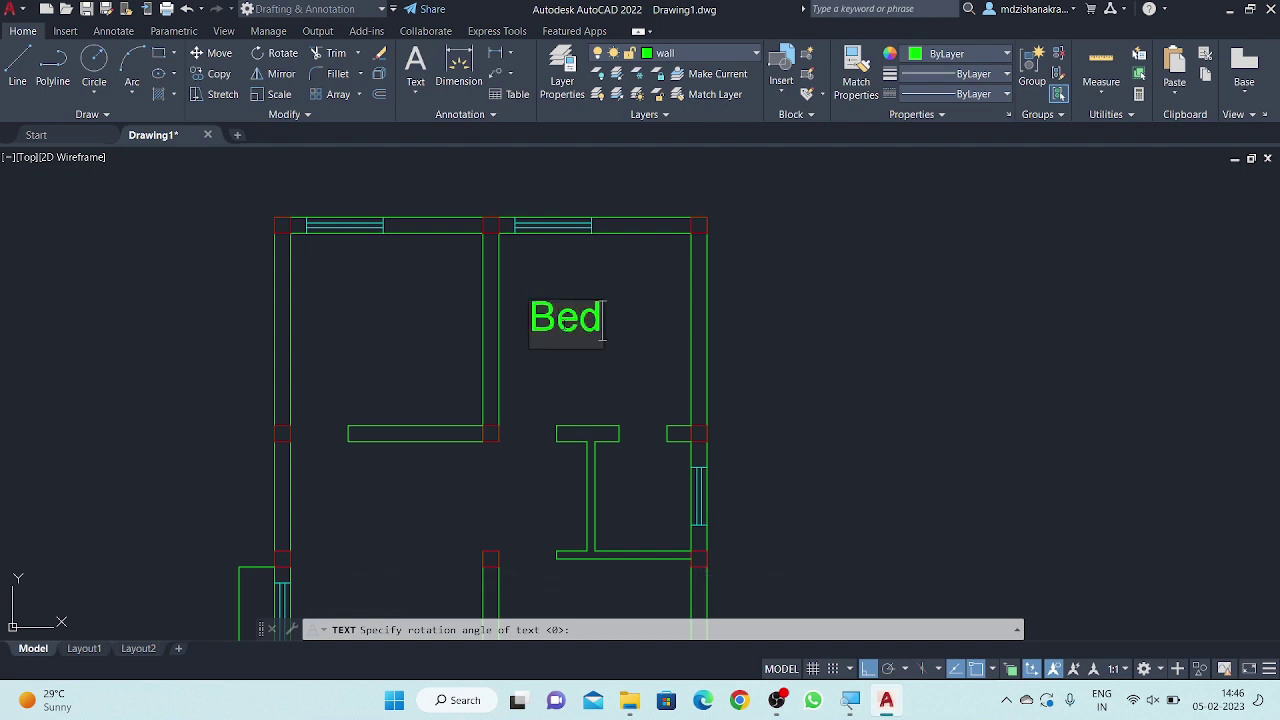
pyautogui.write(' R')
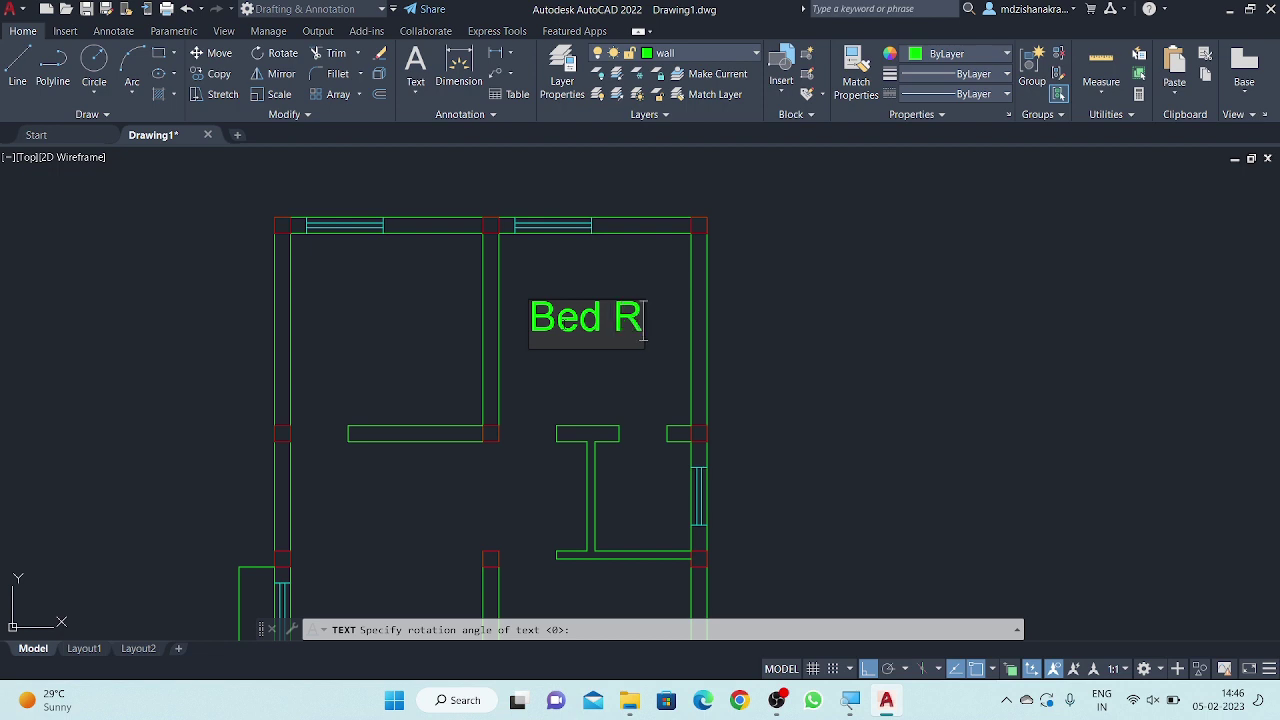
pyautogui.write('oom')
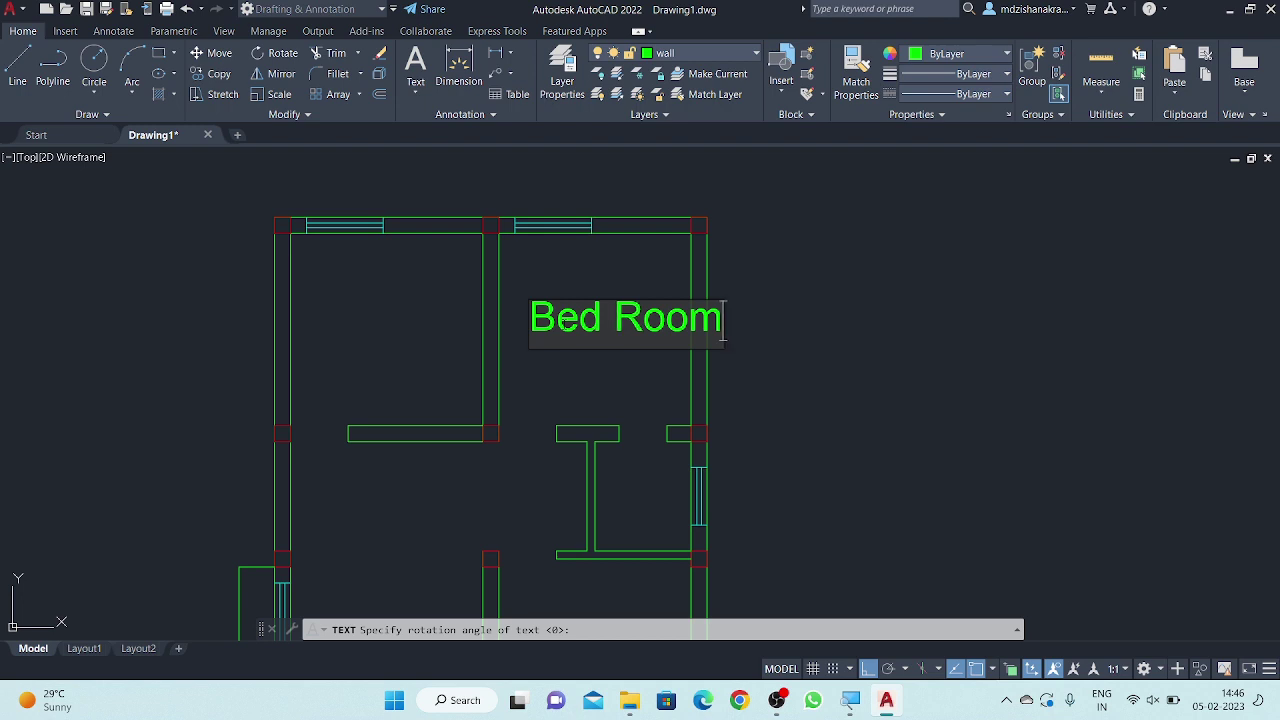
pyautogui.press('Return')
pyautogui.press('Return')
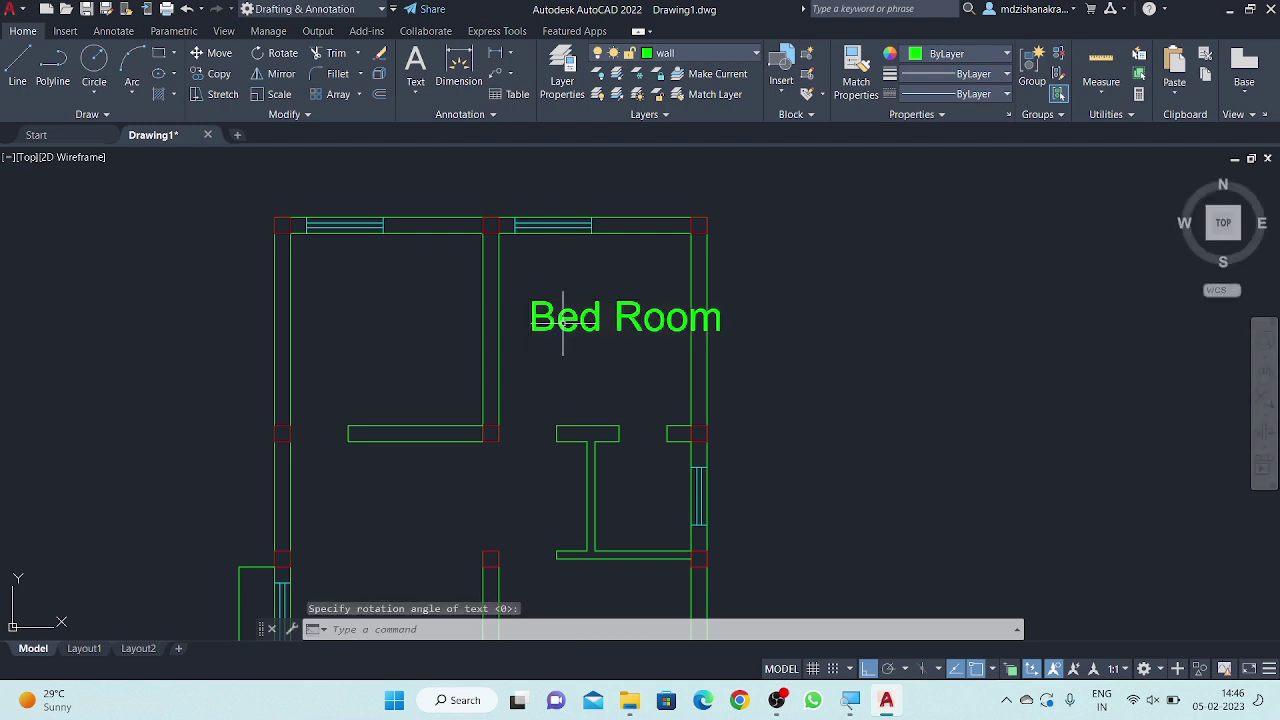
pyautogui.scroll(-4, 760, 335)
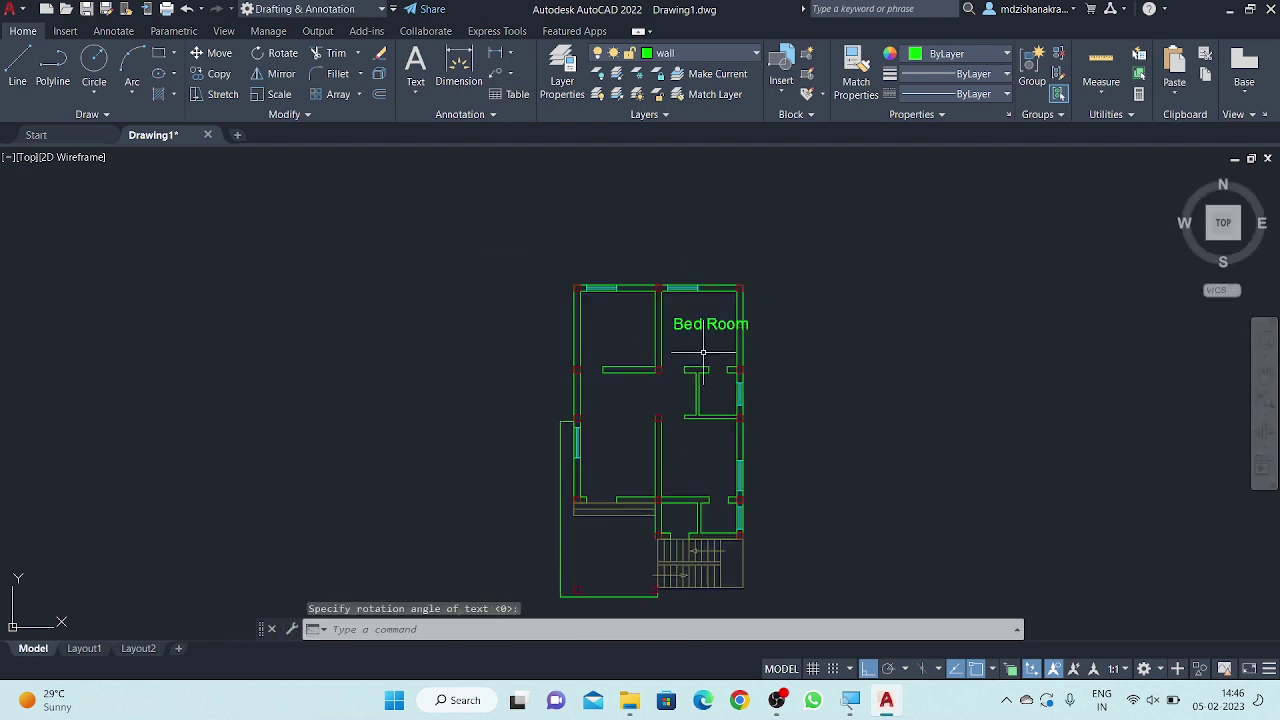
pyautogui.scroll(2, 703, 352)
pyautogui.scroll(3, 703, 352)
pyautogui.click(787, 292)
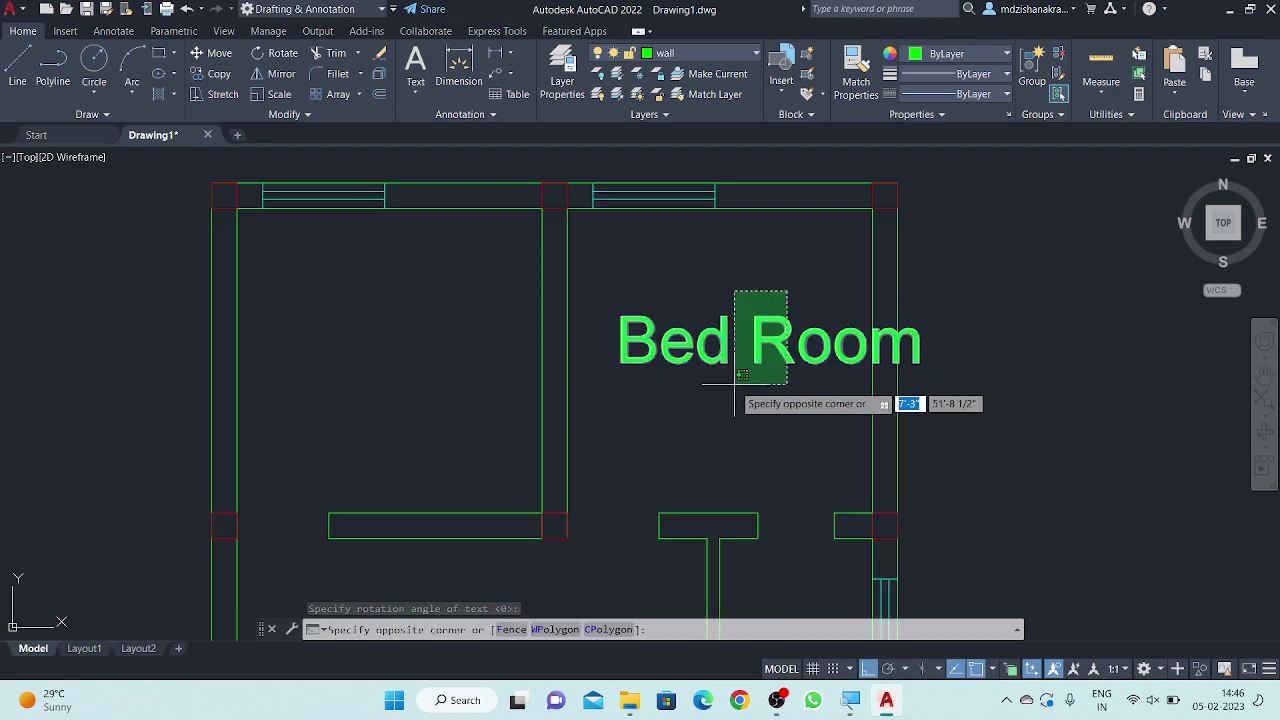
pyautogui.press('Escape')
pyautogui.click(788, 290)
pyautogui.click(684, 400)
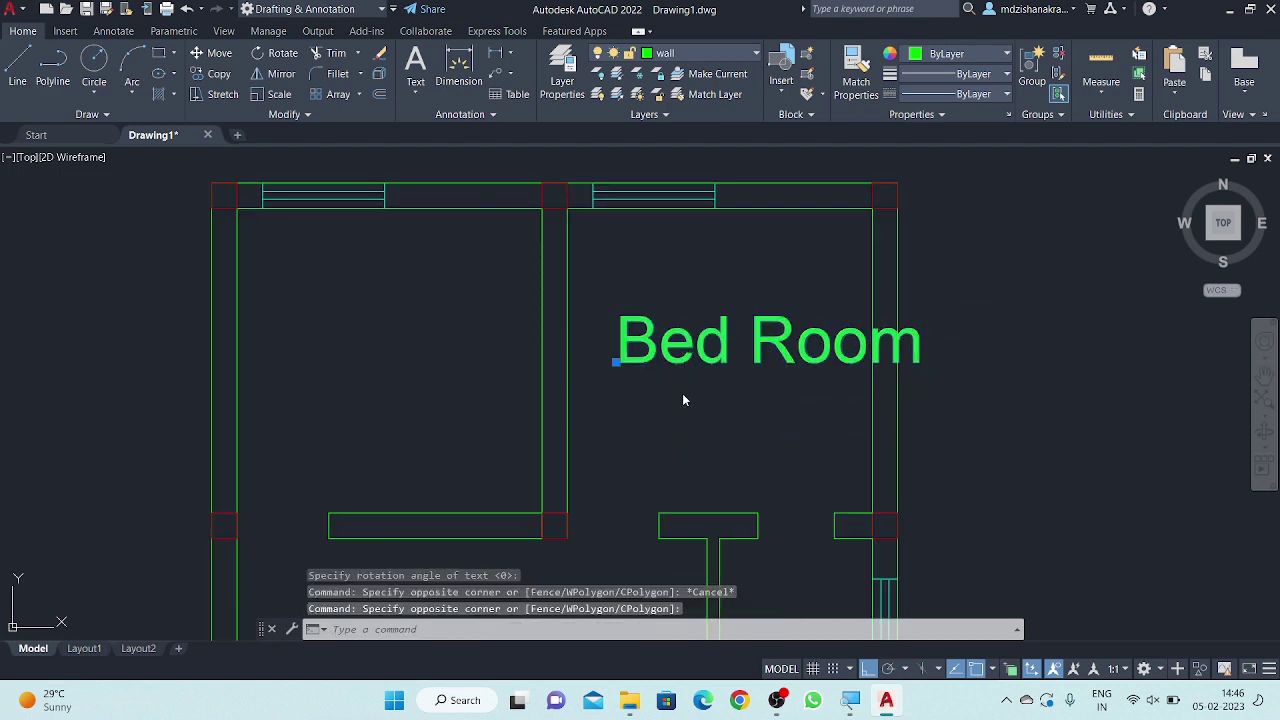
pyautogui.rightClick(684, 400)
pyautogui.click(722, 347)
pyautogui.write('tex')
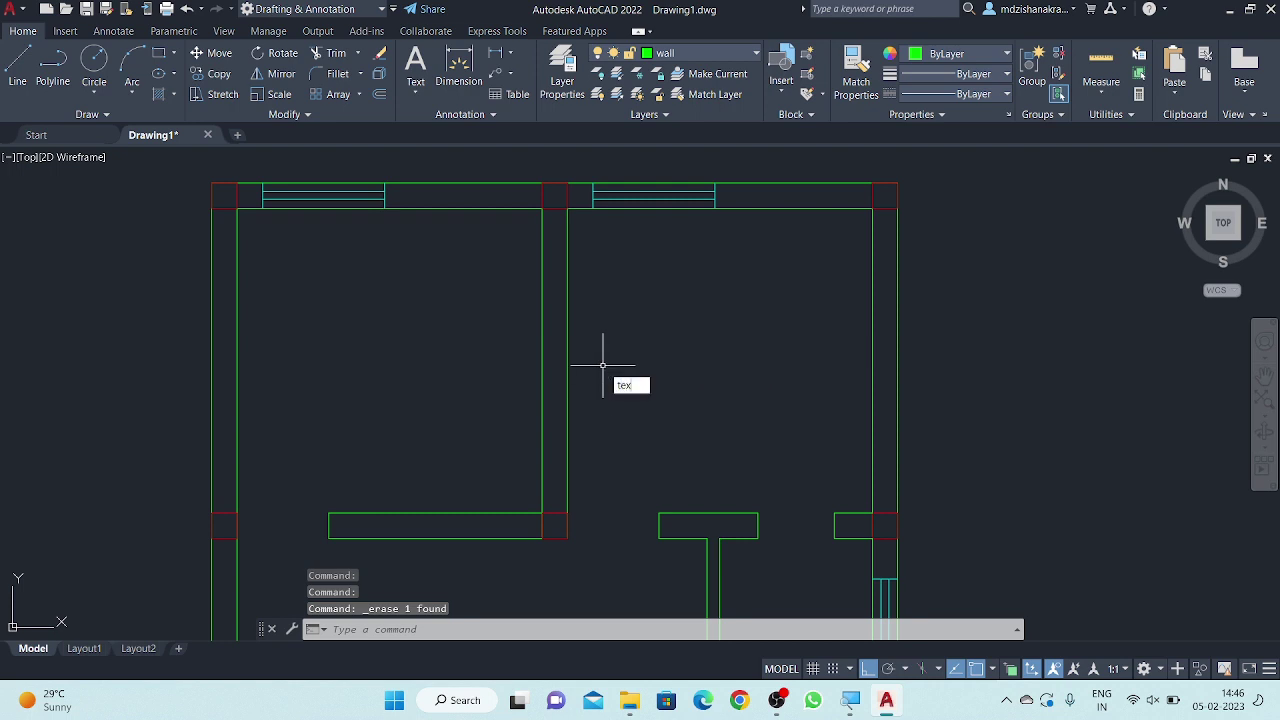
# - Add a single-line 'Bed Room' text label at the default height and rotation
pyautogui.write('t')
pyautogui.press('Return')
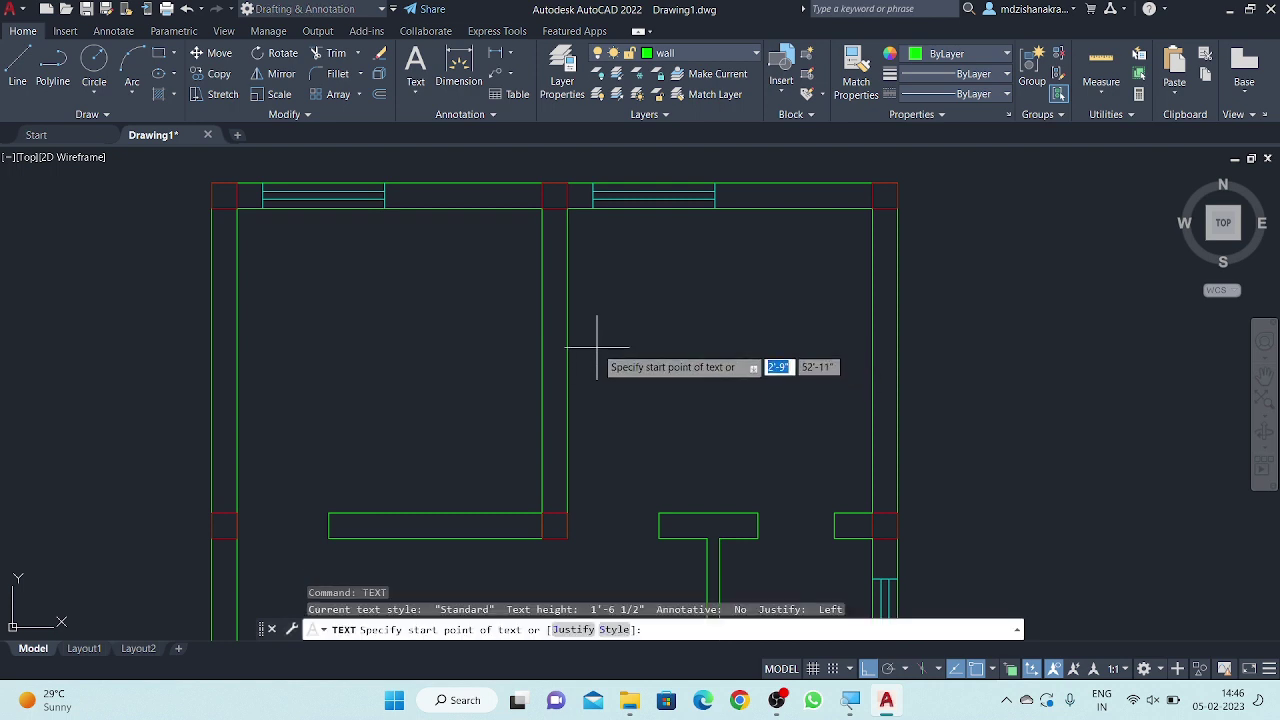
pyautogui.click(596, 360)
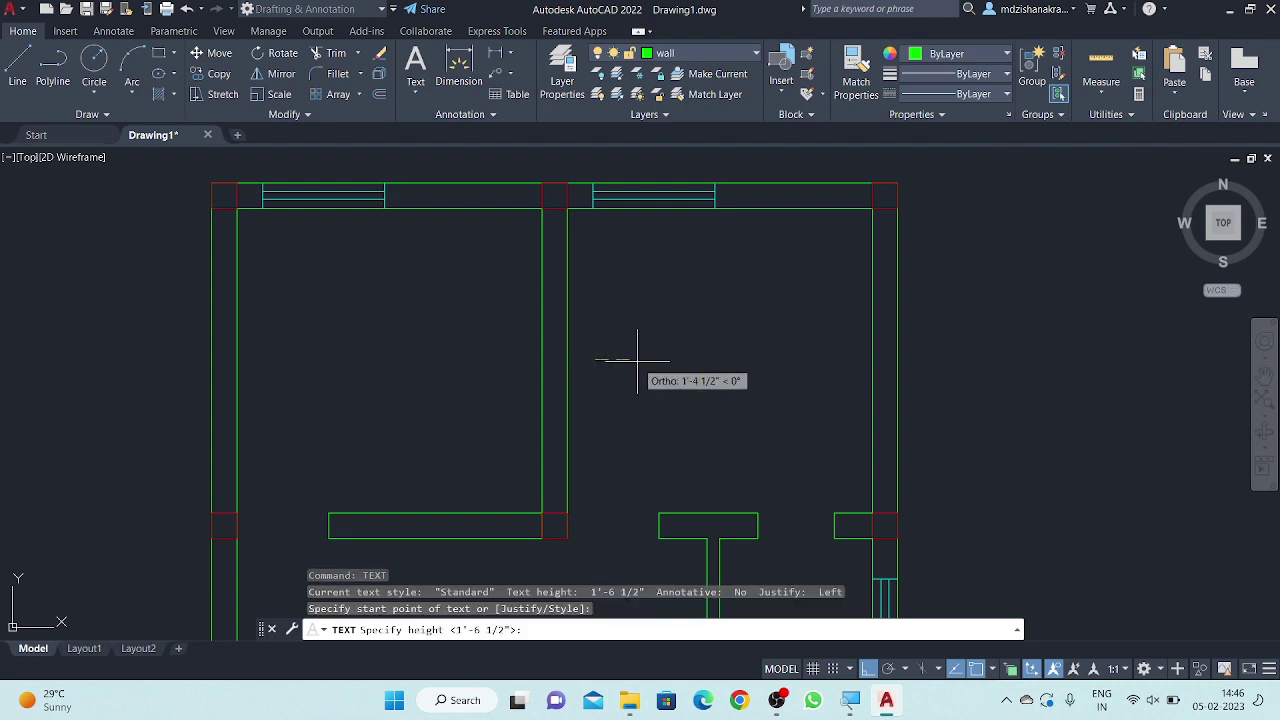
pyautogui.press('Return')
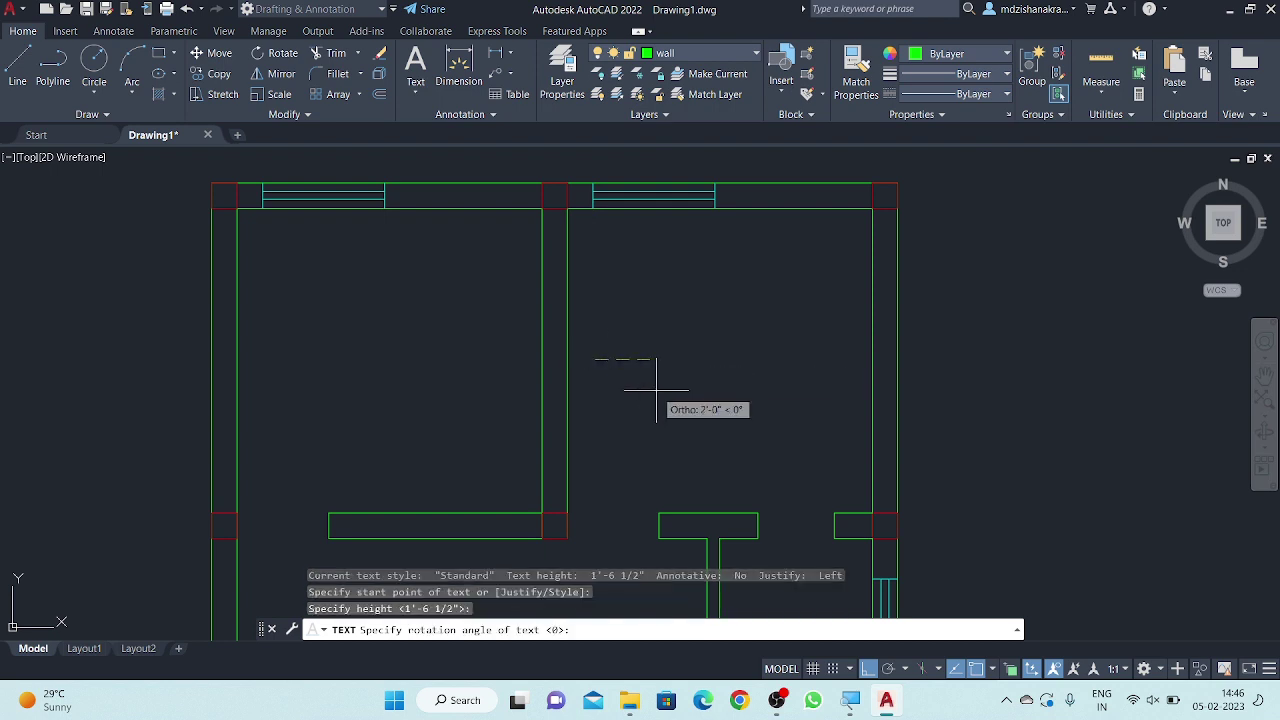
pyautogui.press('Return')
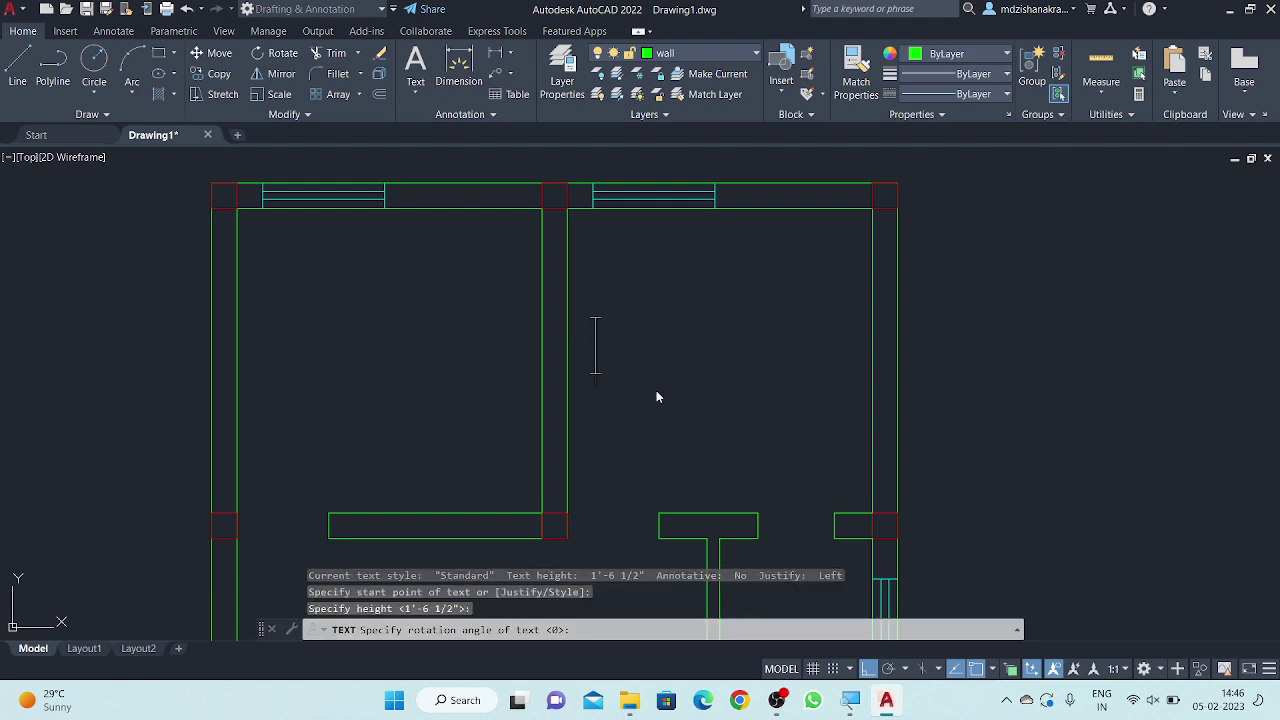
pyautogui.write('Bed')
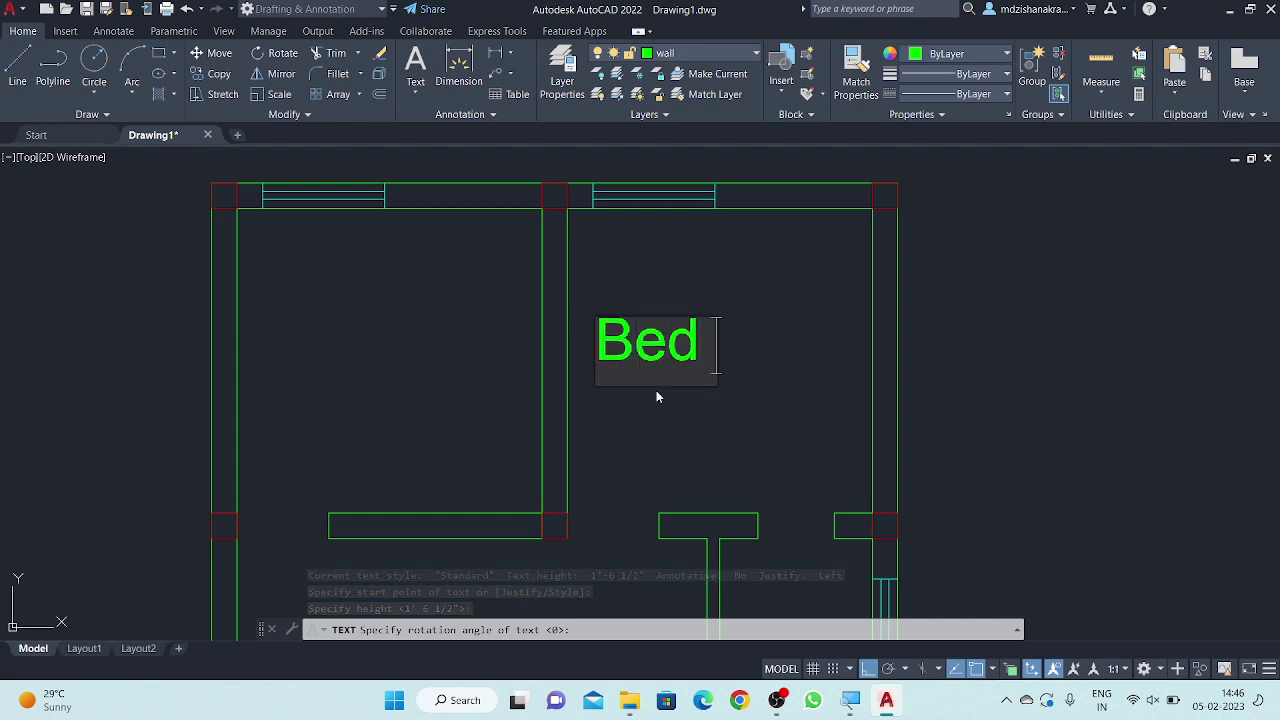
pyautogui.write(' Room')
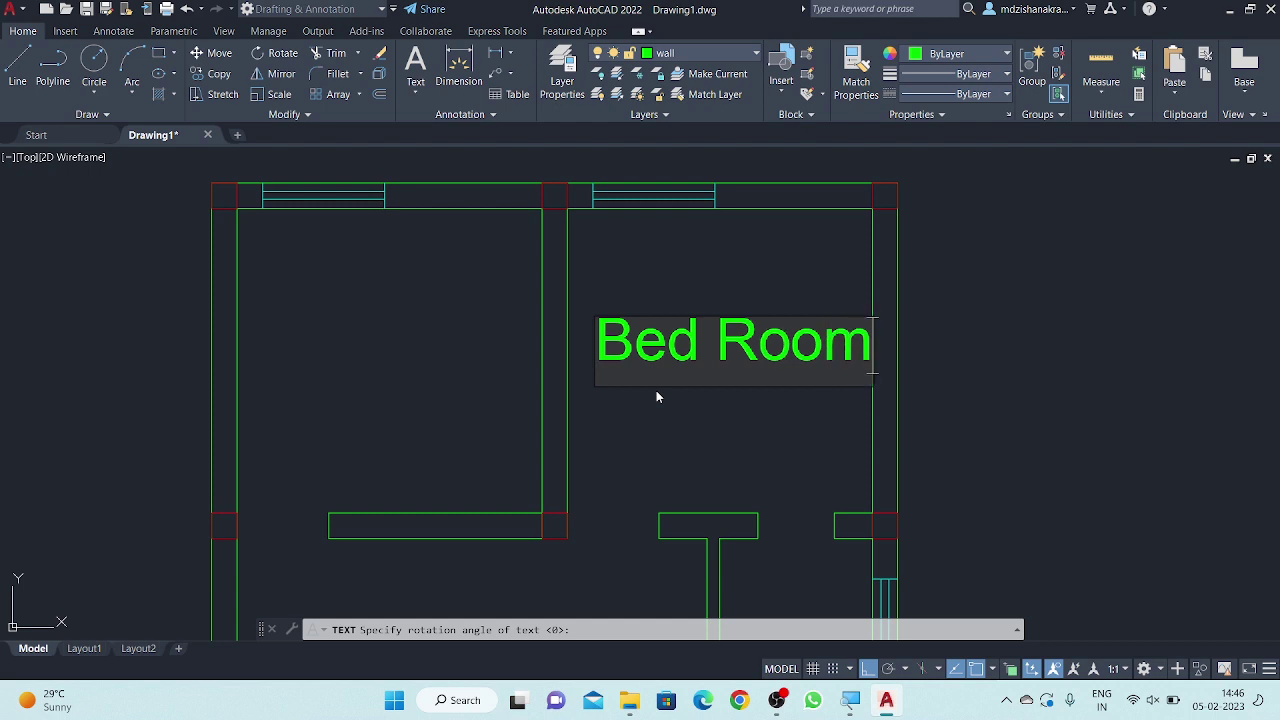
pyautogui.press('Return')
pyautogui.press('Return')
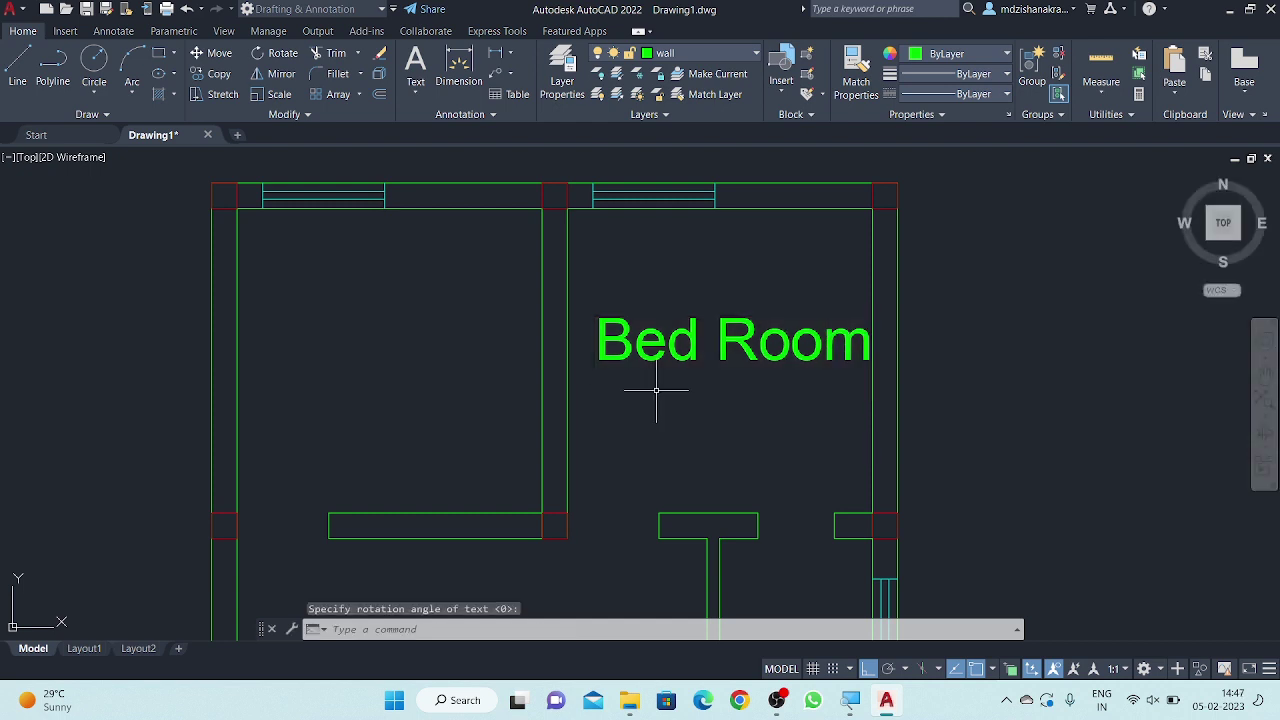
# - Window-select the earlier Bed Room label and erase it
pyautogui.scroll(-2, 664, 373)
pyautogui.scroll(-2, 664, 373)
pyautogui.click(731, 330)
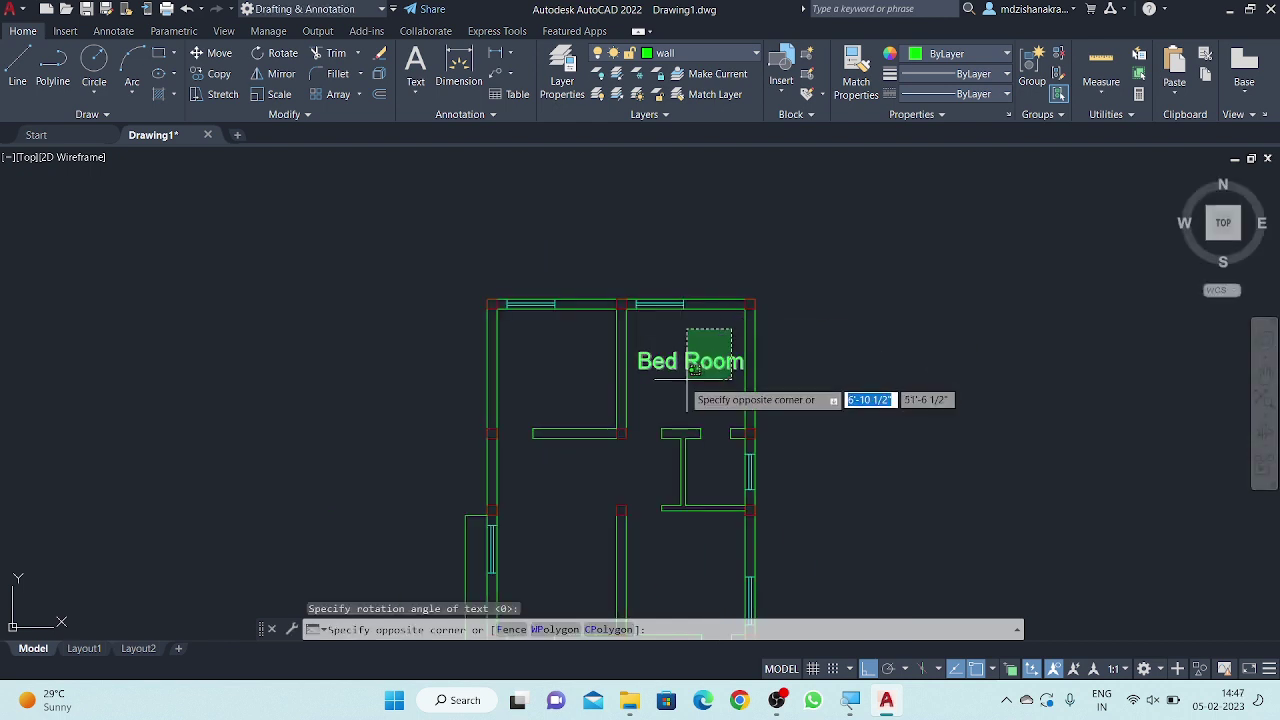
pyautogui.press('Escape')
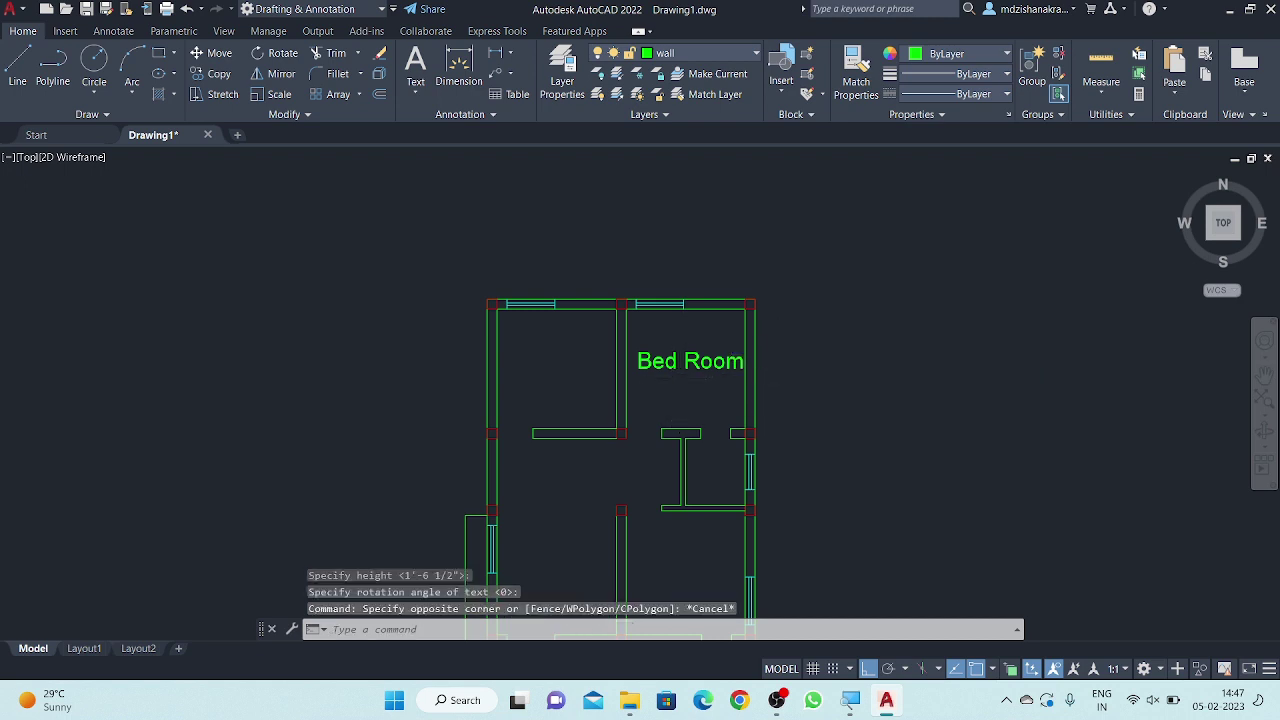
pyautogui.scroll(3, 681, 379)
pyautogui.click(737, 323)
pyautogui.click(666, 371)
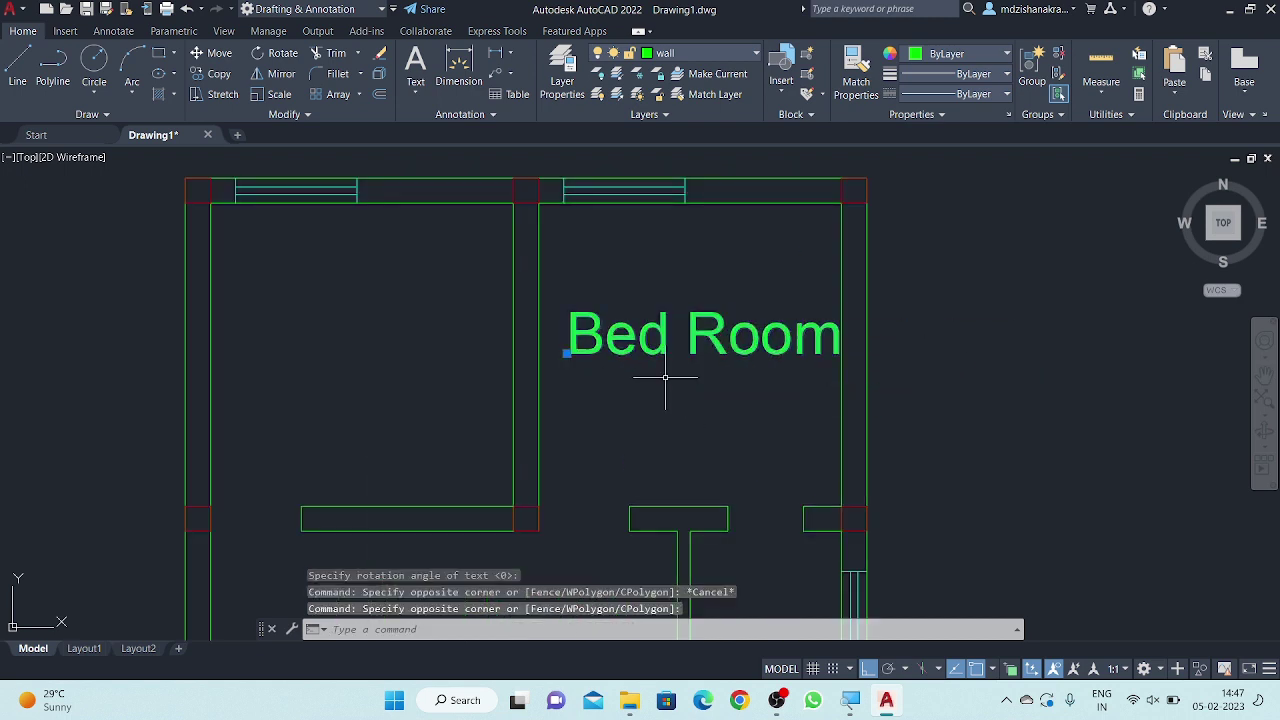
pyautogui.rightClick(666, 371)
pyautogui.click(711, 355)
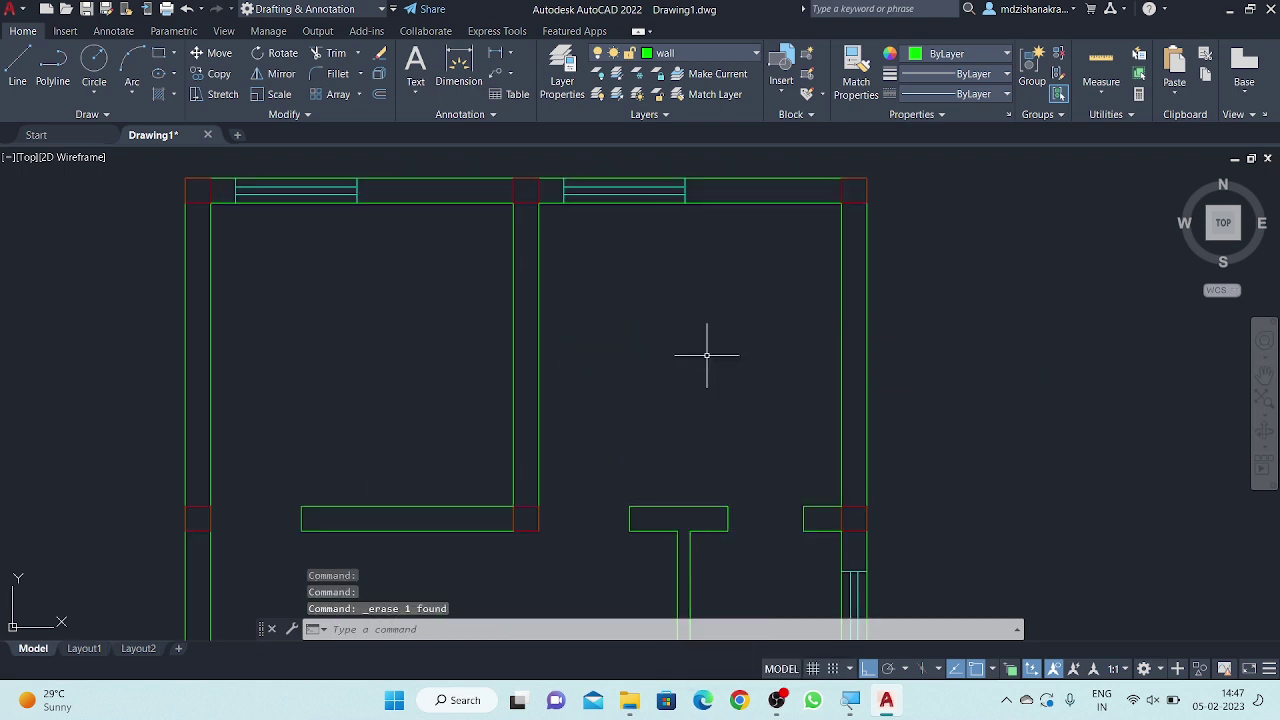
# - Make the magenta 'text' layer current and place a 'Bed Room' label in the right room
pyautogui.click(684, 58)
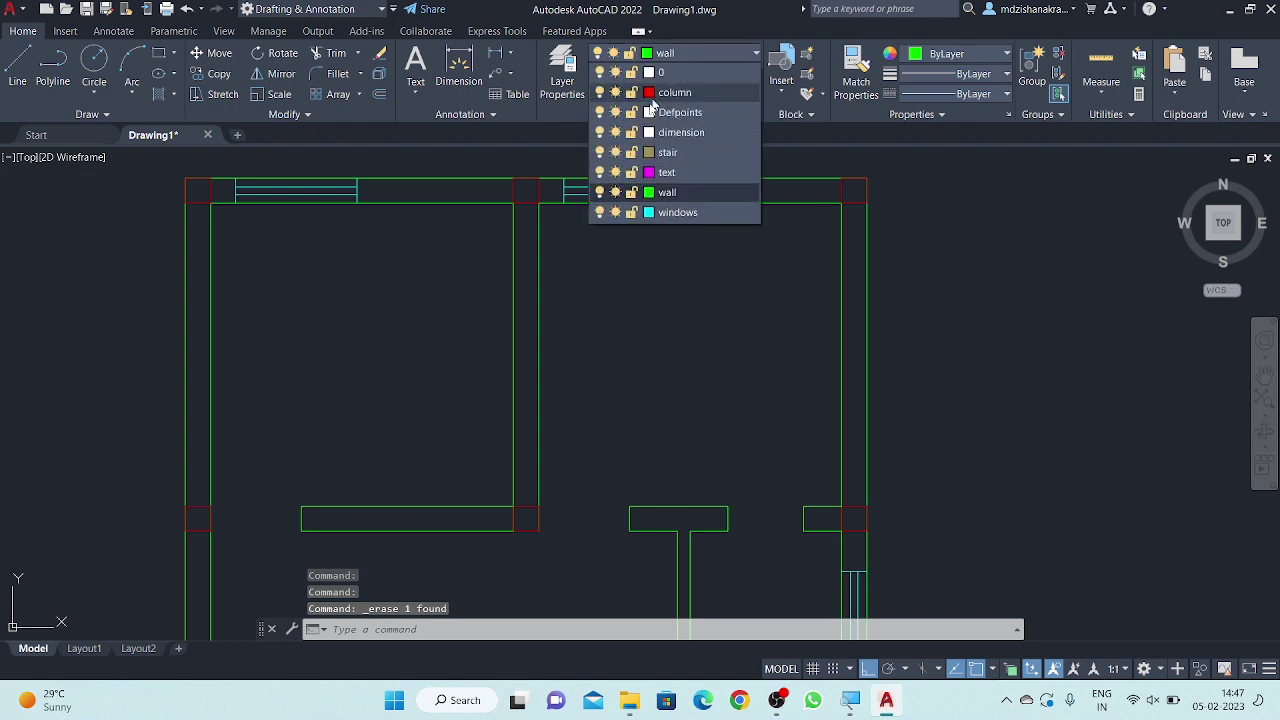
pyautogui.click(668, 174)
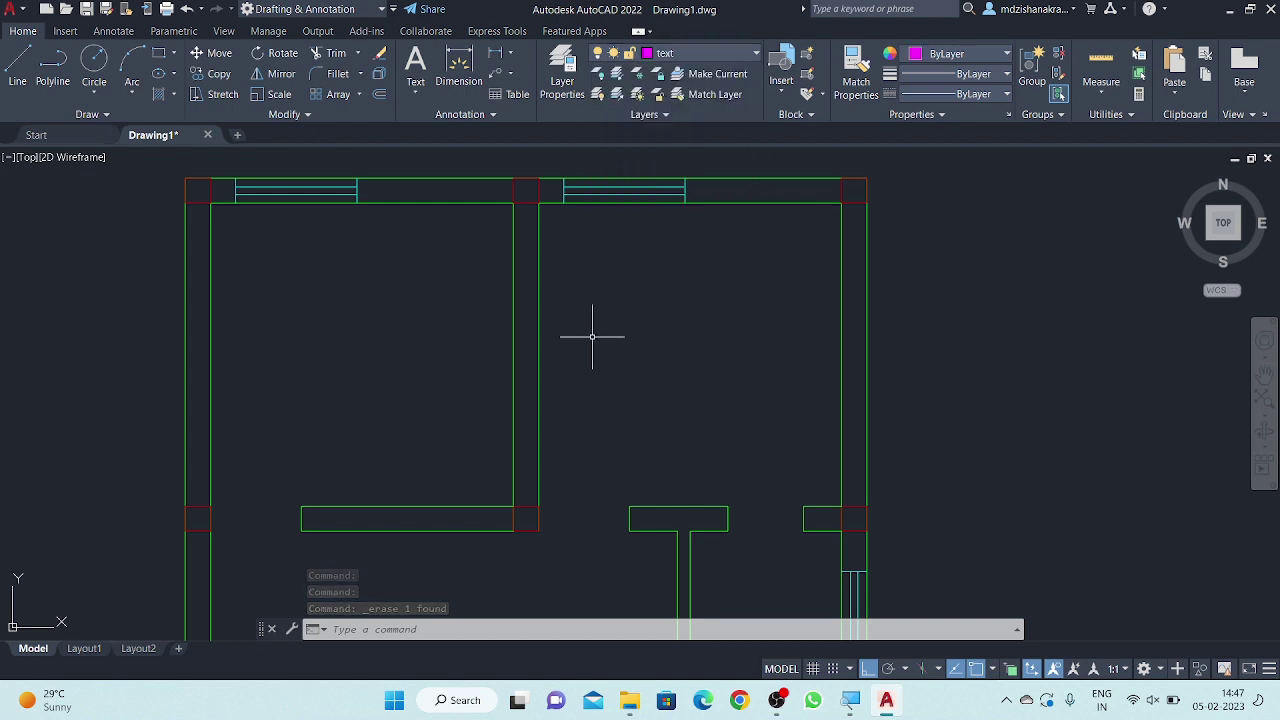
pyautogui.write('te')
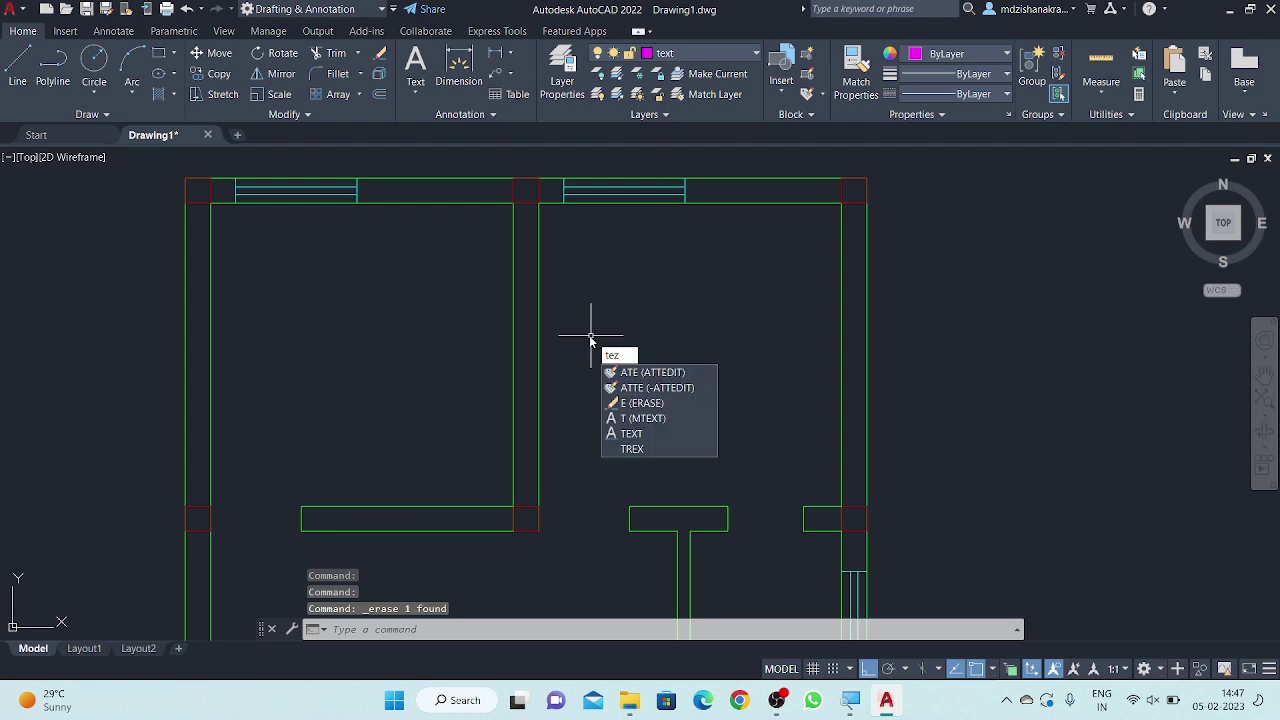
pyautogui.write('xt')
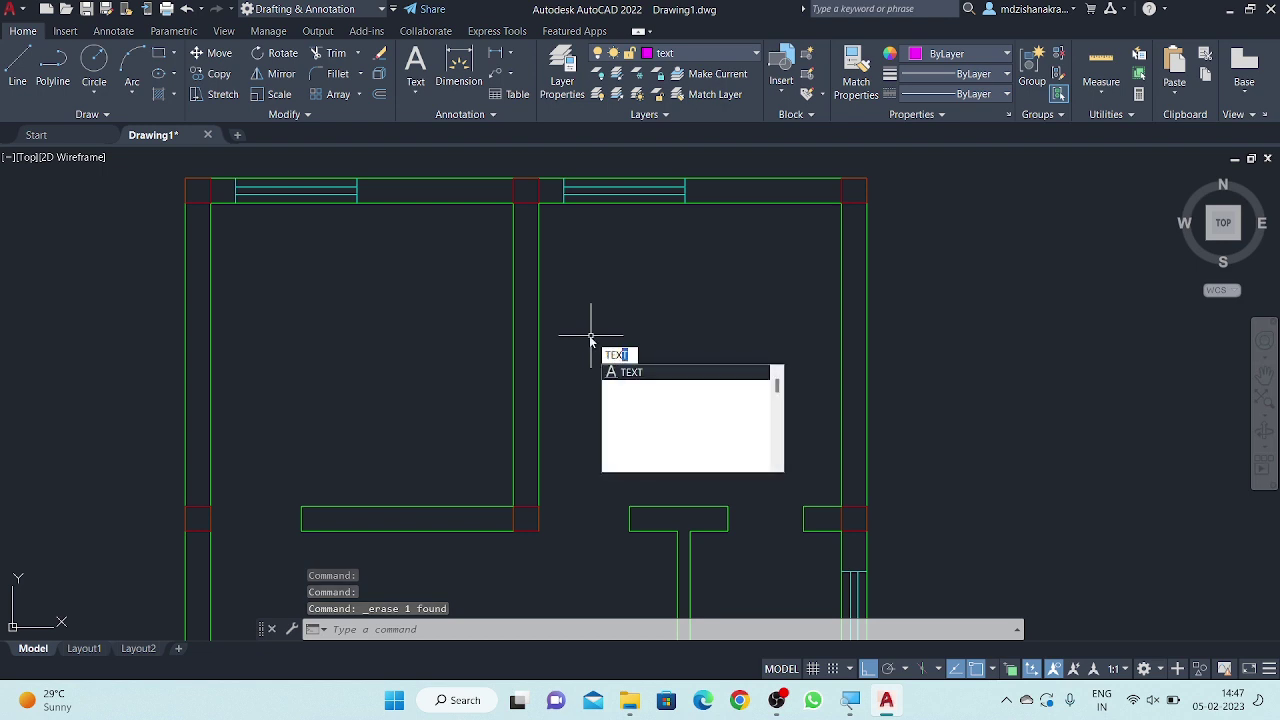
pyautogui.press('Return')
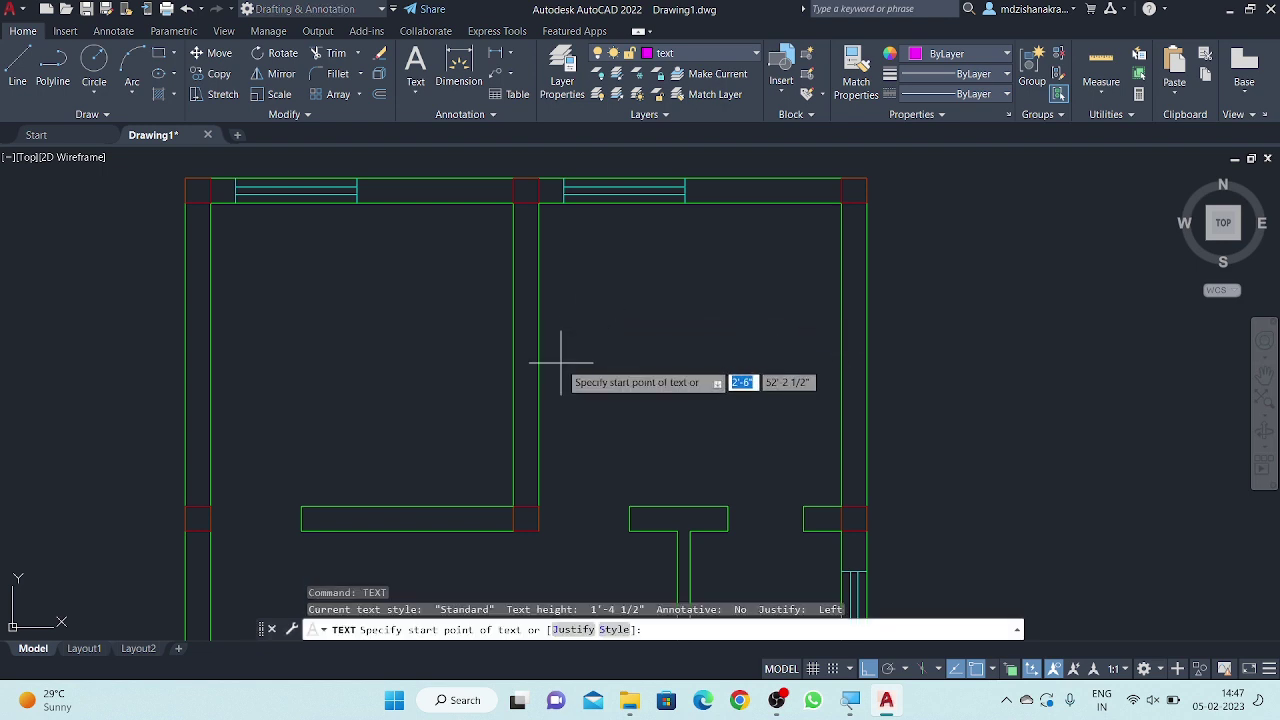
pyautogui.click(553, 355)
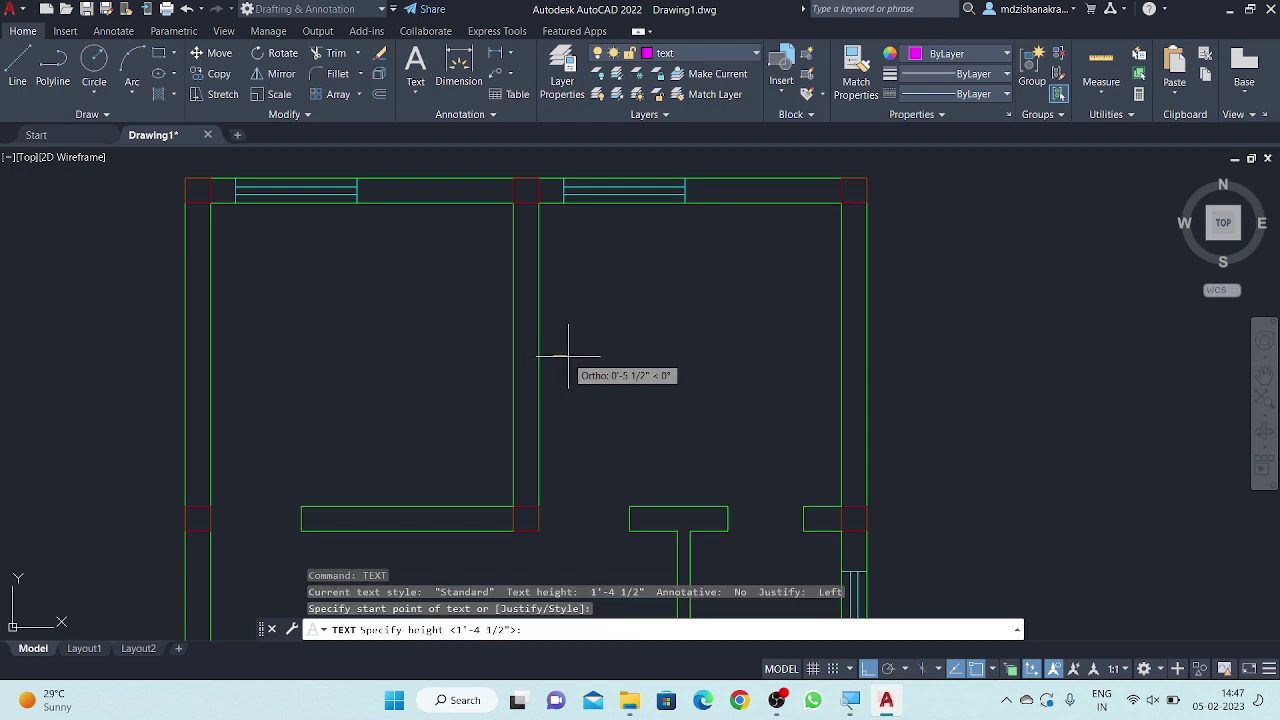
pyautogui.press('Return')
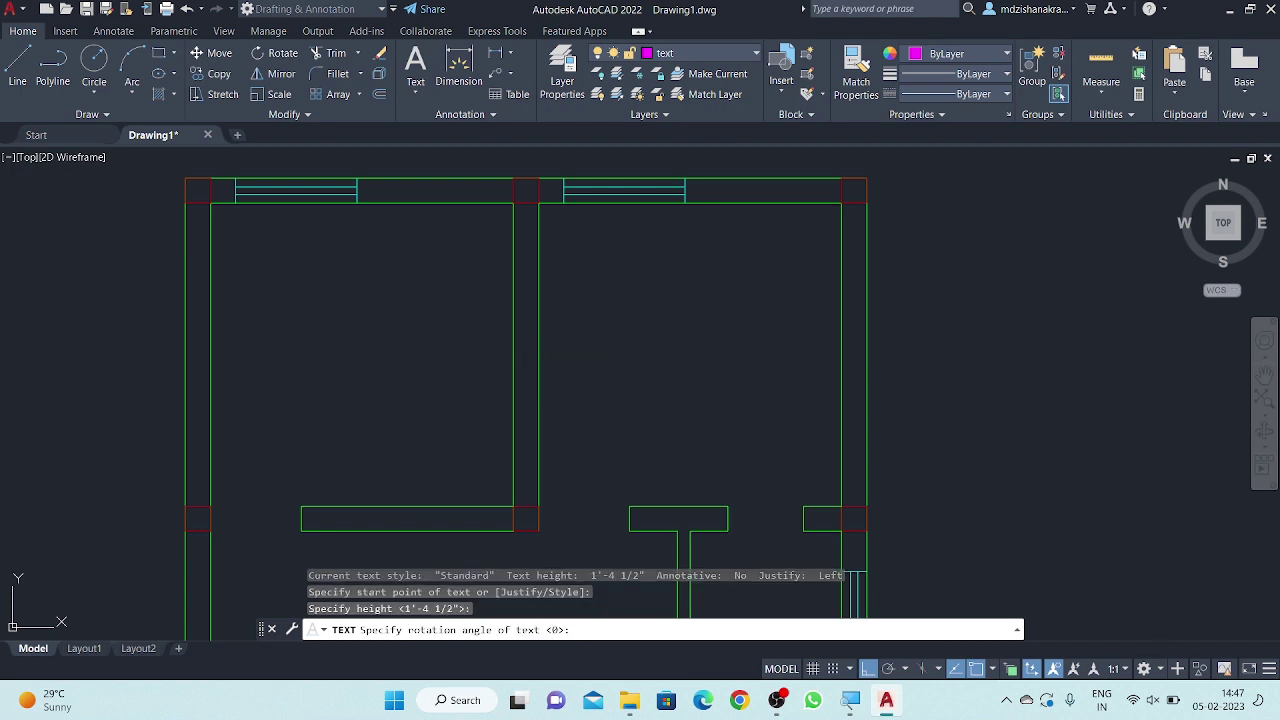
pyautogui.press('Return')
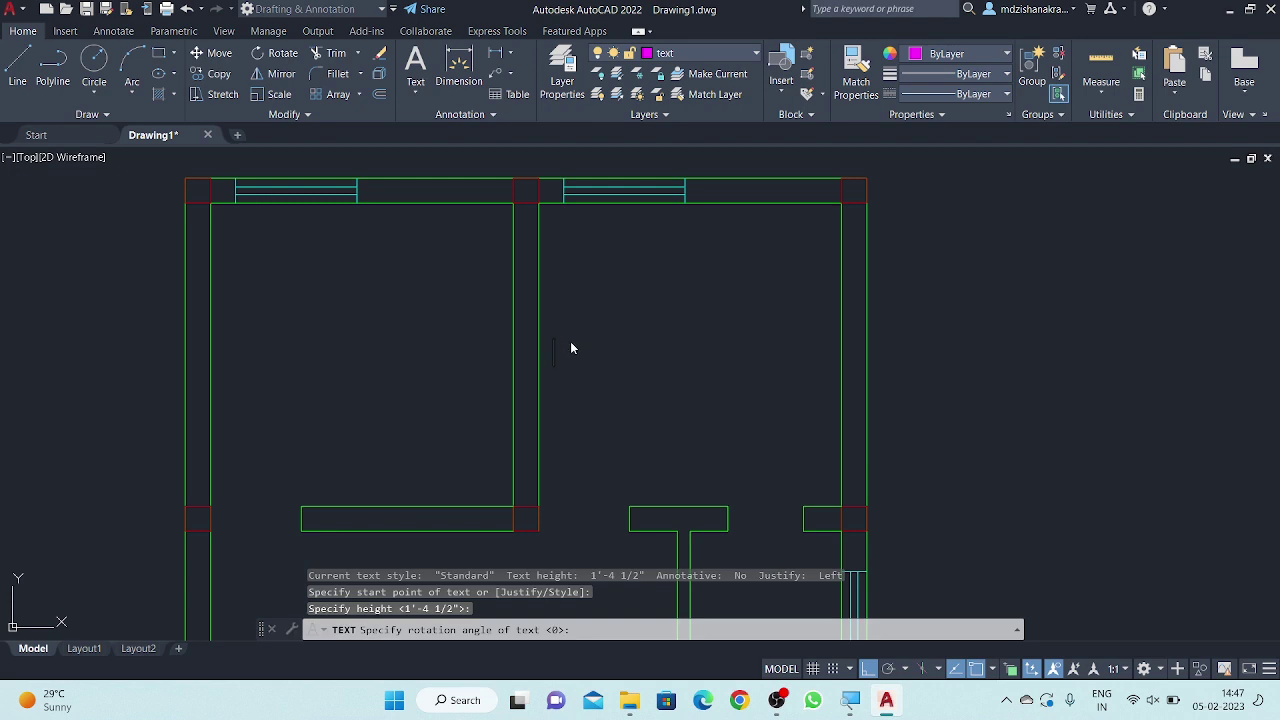
pyautogui.write('Bed')
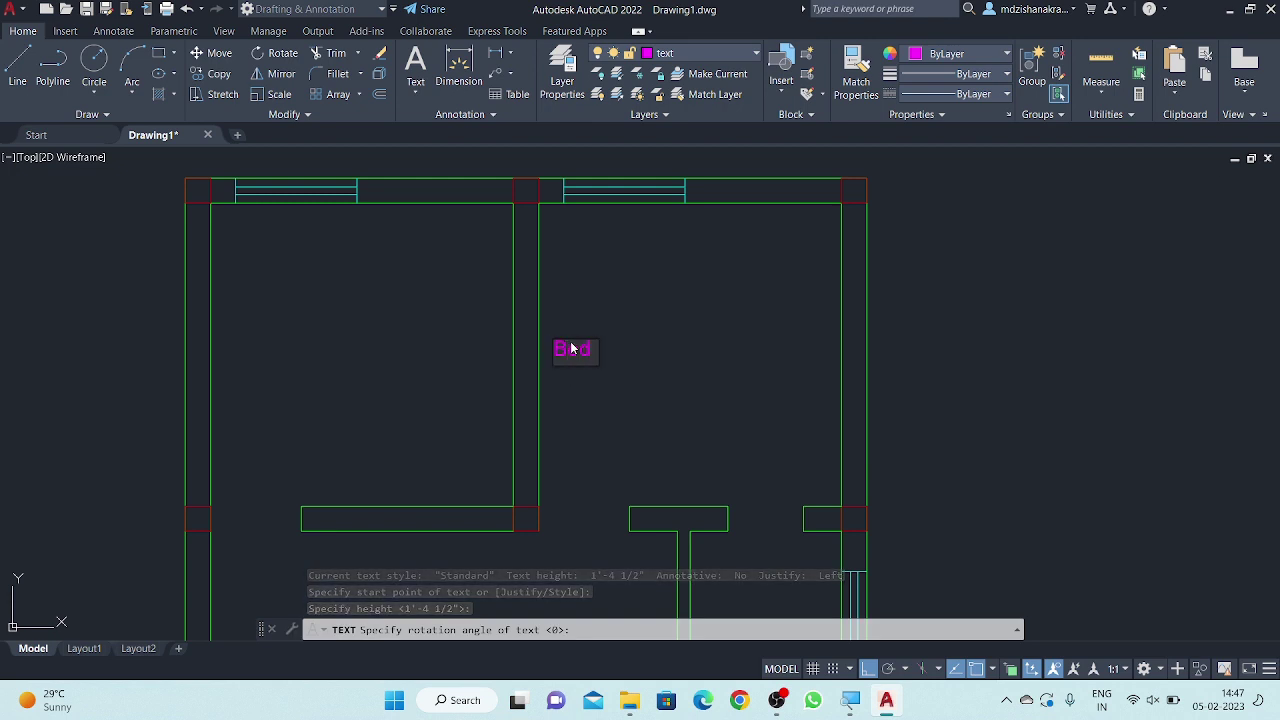
pyautogui.write(' Room')
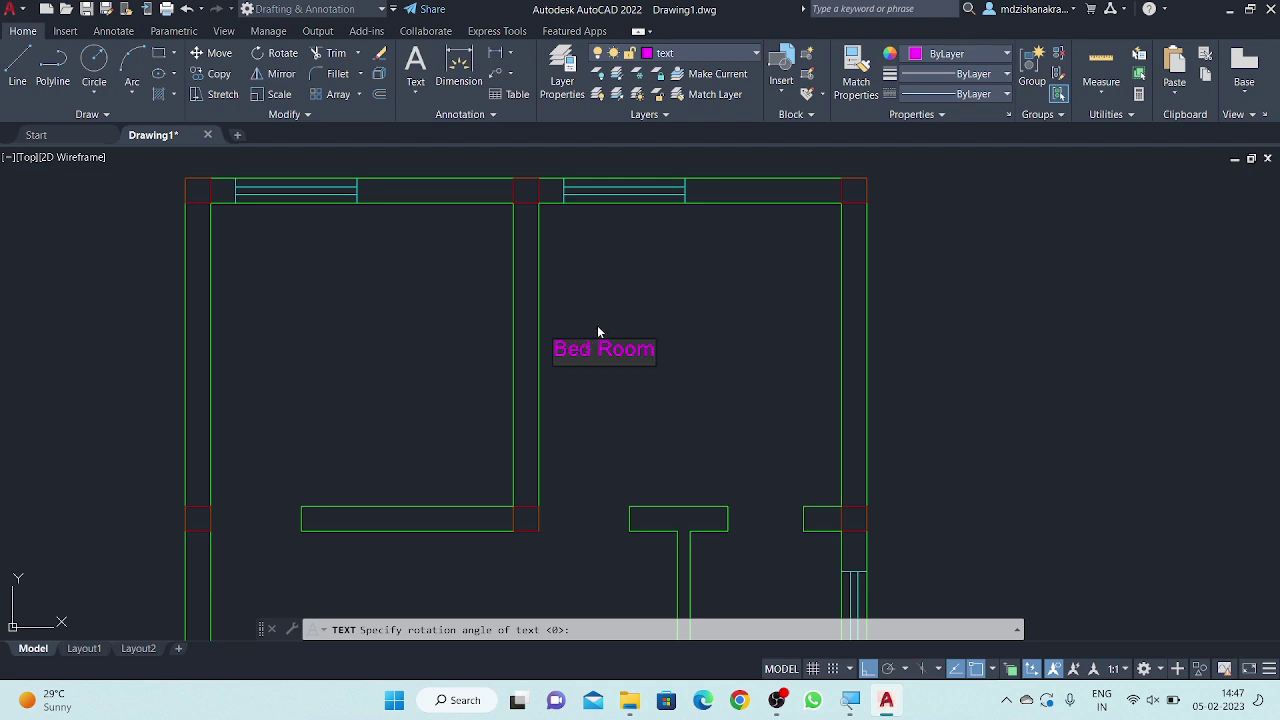
pyautogui.press('Return')
pyautogui.press('Return')
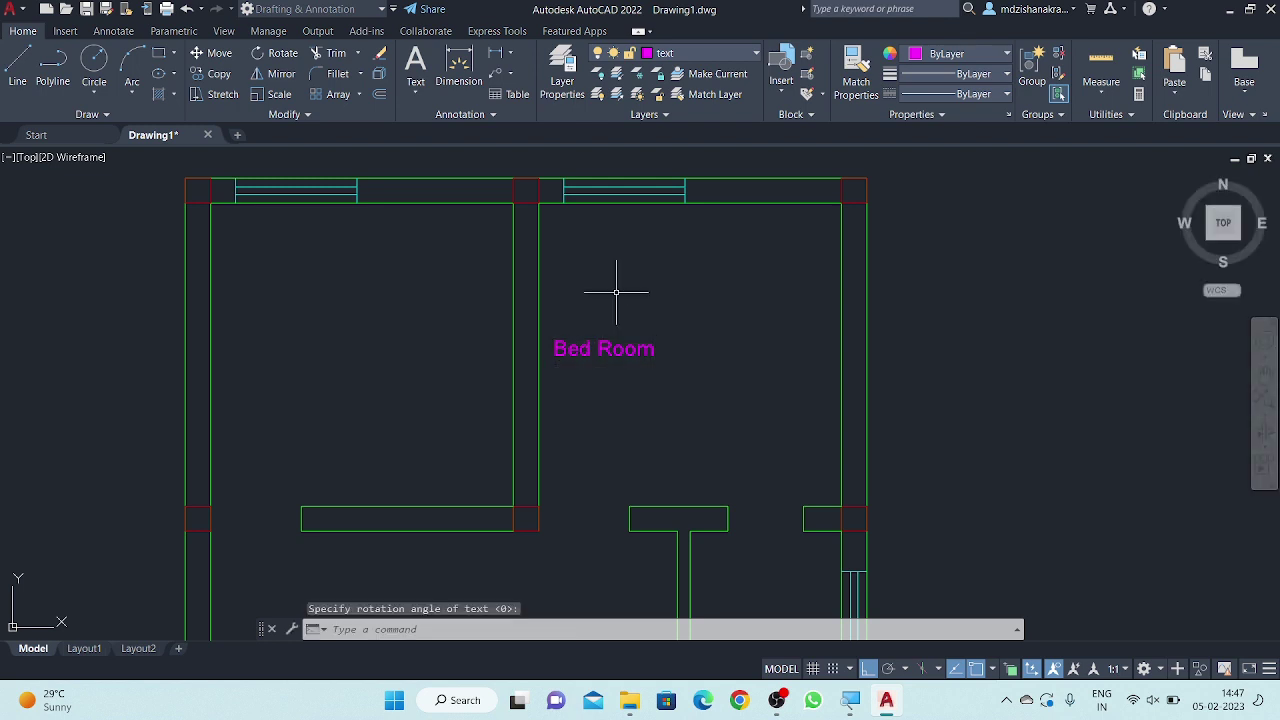
pyautogui.click(609, 314)
# - Move the Bed Room label higher up in the right room
pyautogui.click(586, 363)
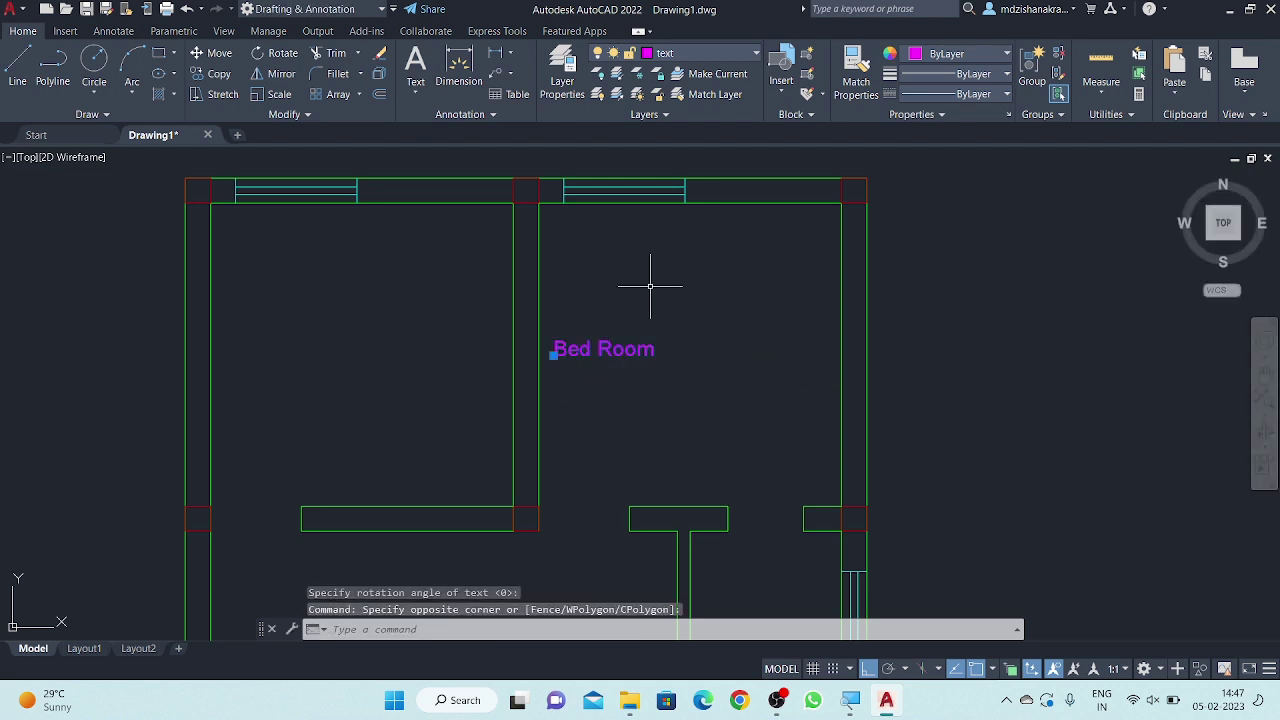
pyautogui.rightClick(657, 277)
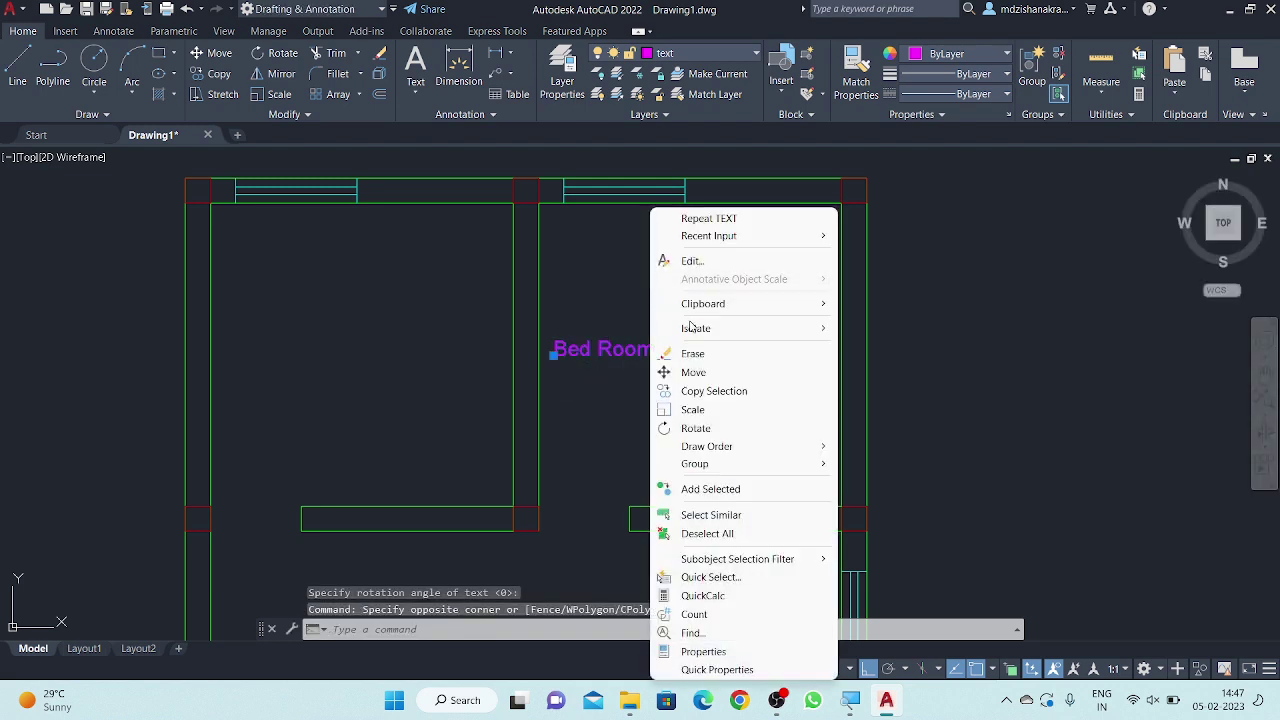
pyautogui.click(704, 373)
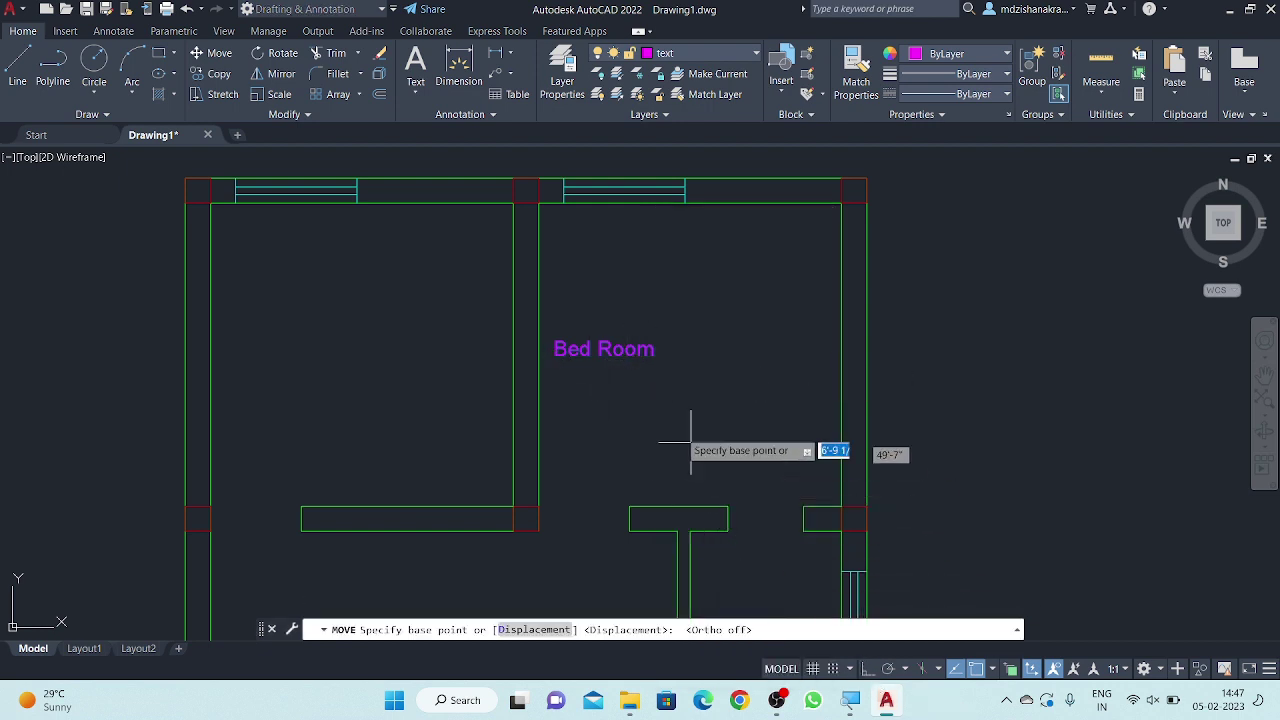
pyautogui.click(602, 346)
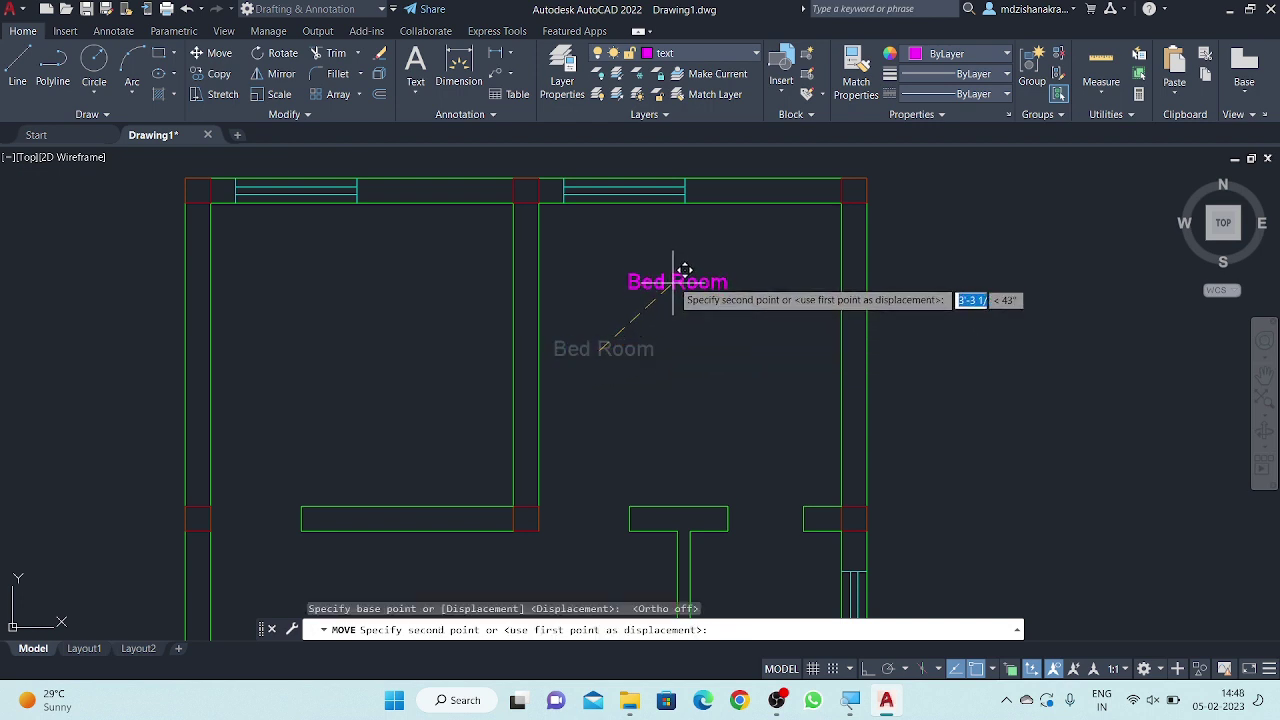
pyautogui.click(675, 268)
# - Copy the Bed Room label horizontally with Ortho on into the left room
pyautogui.click(734, 237)
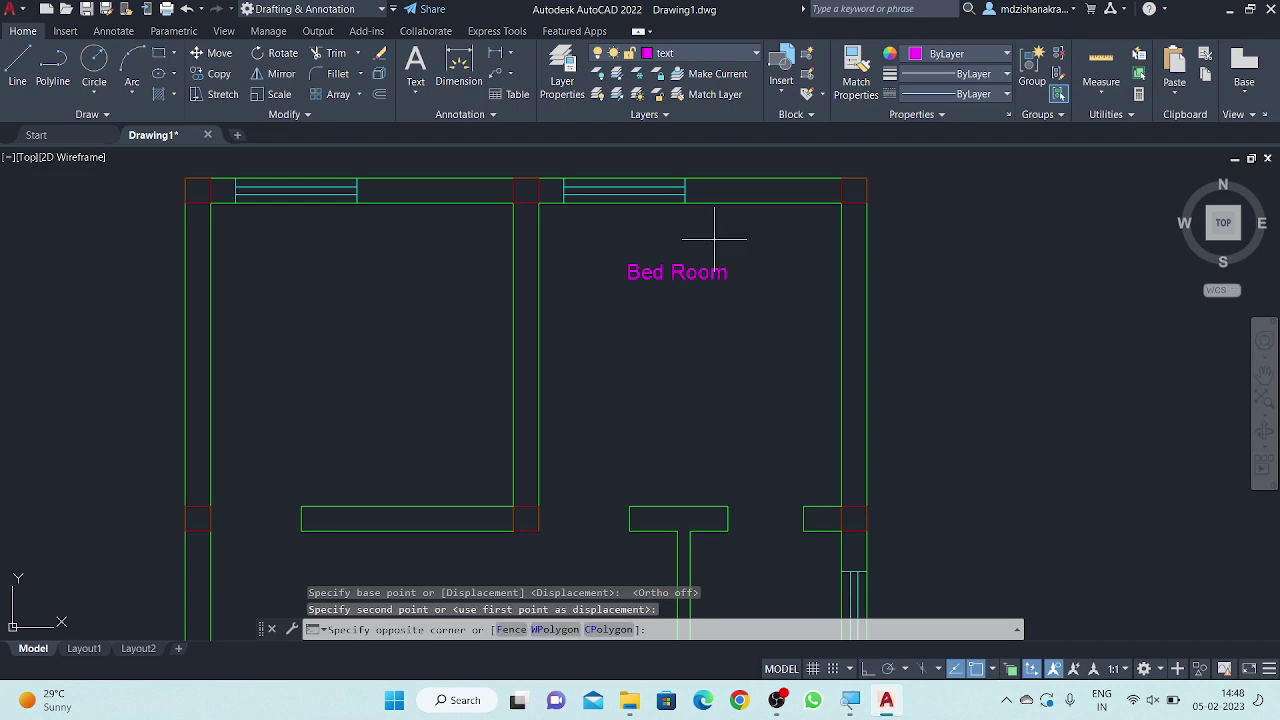
pyautogui.click(603, 323)
pyautogui.rightClick(600, 325)
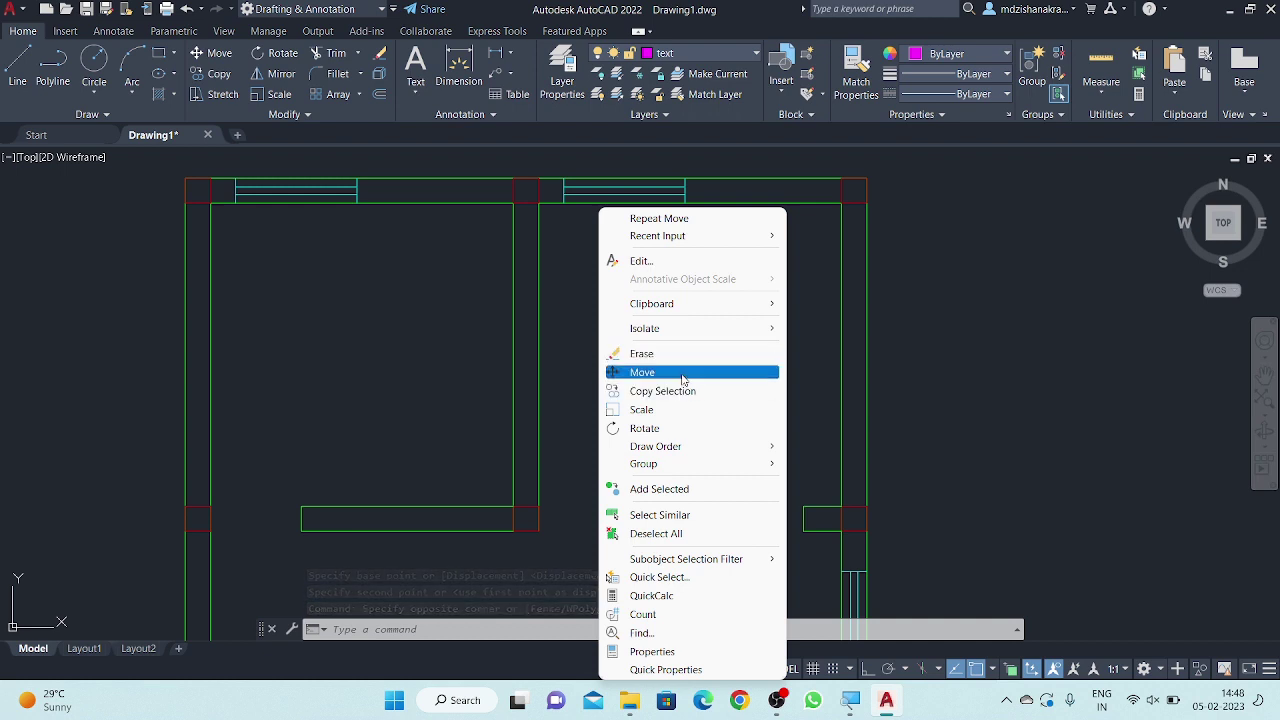
pyautogui.click(688, 391)
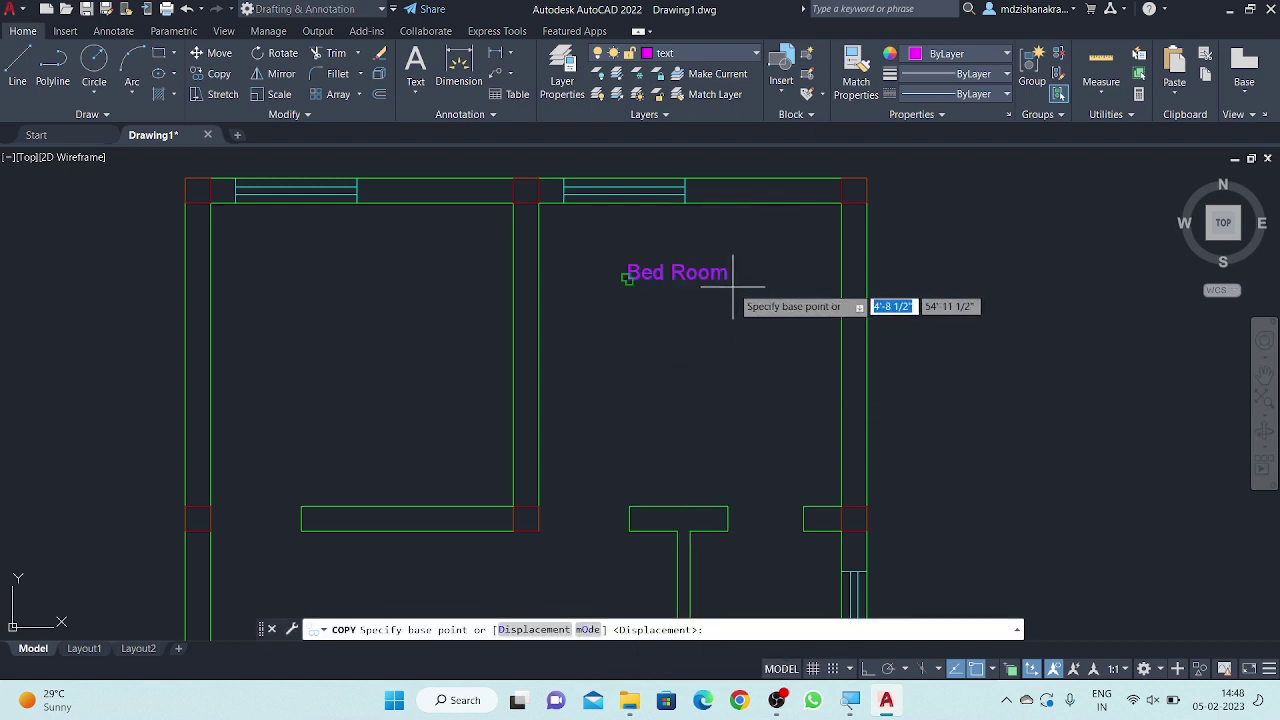
pyautogui.click(751, 313)
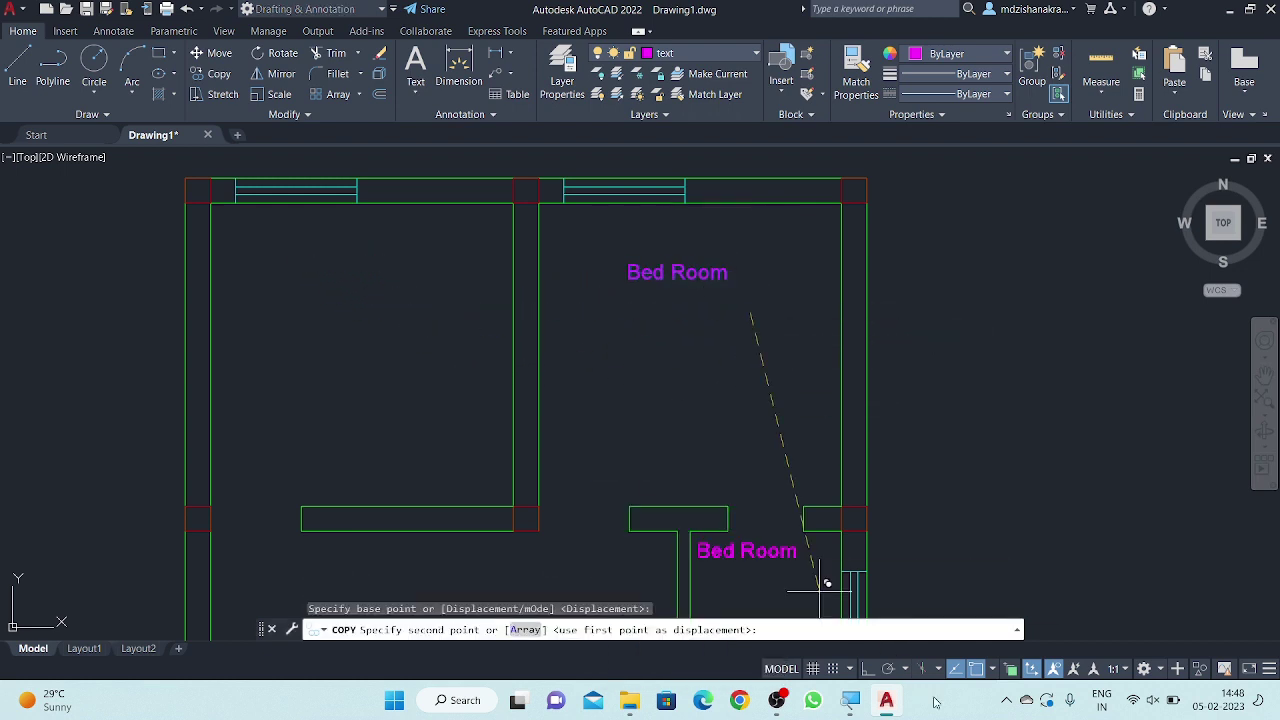
pyautogui.click(866, 669)
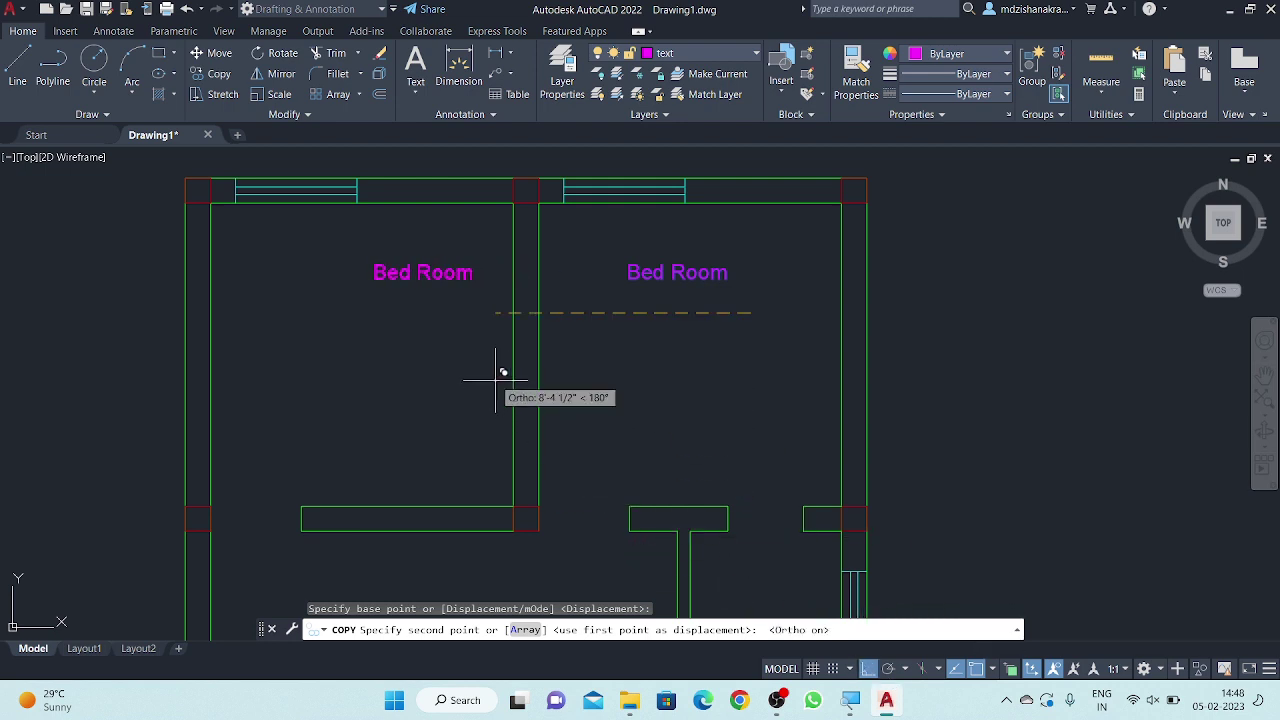
pyautogui.click(420, 358)
pyautogui.press('Escape')
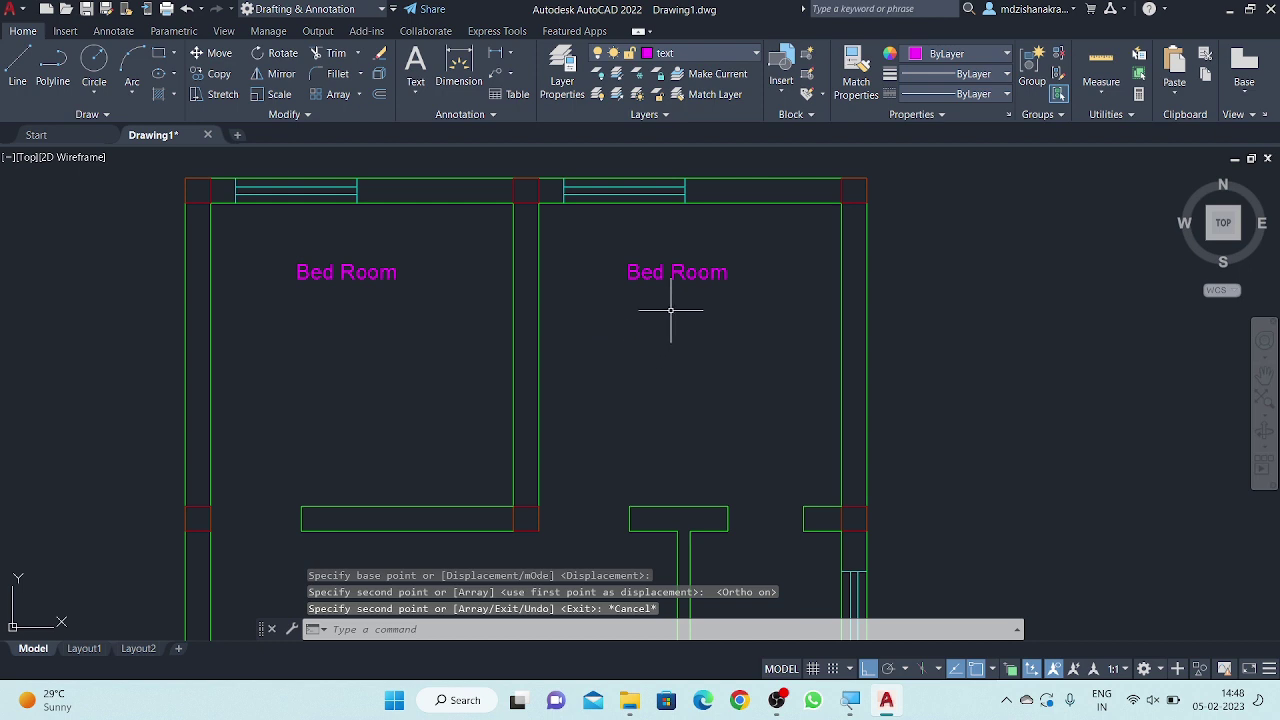
# - Select the right room's Bed Room label again and bring up its edit options
pyautogui.scroll(-3, 680, 340)
pyautogui.scroll(1, 680, 320)
pyautogui.scroll(5, 660, 225)
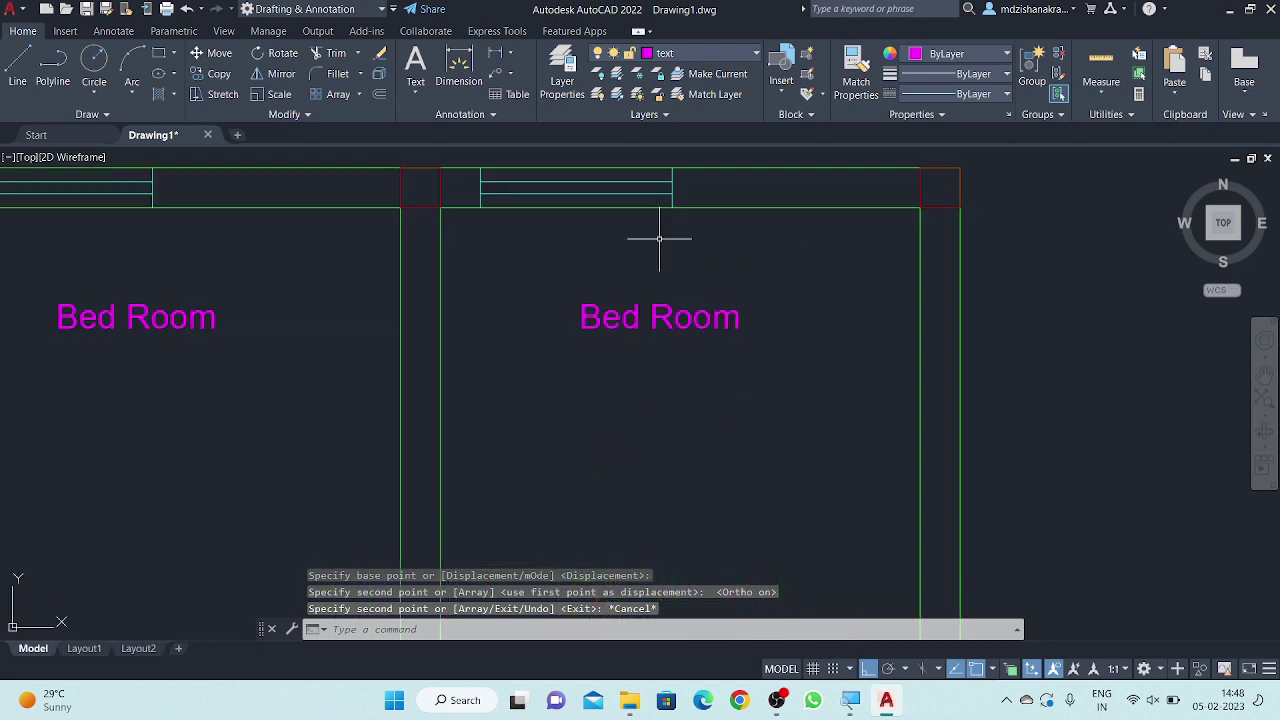
pyautogui.click(663, 257)
pyautogui.click(583, 429)
pyautogui.rightClick(571, 432)
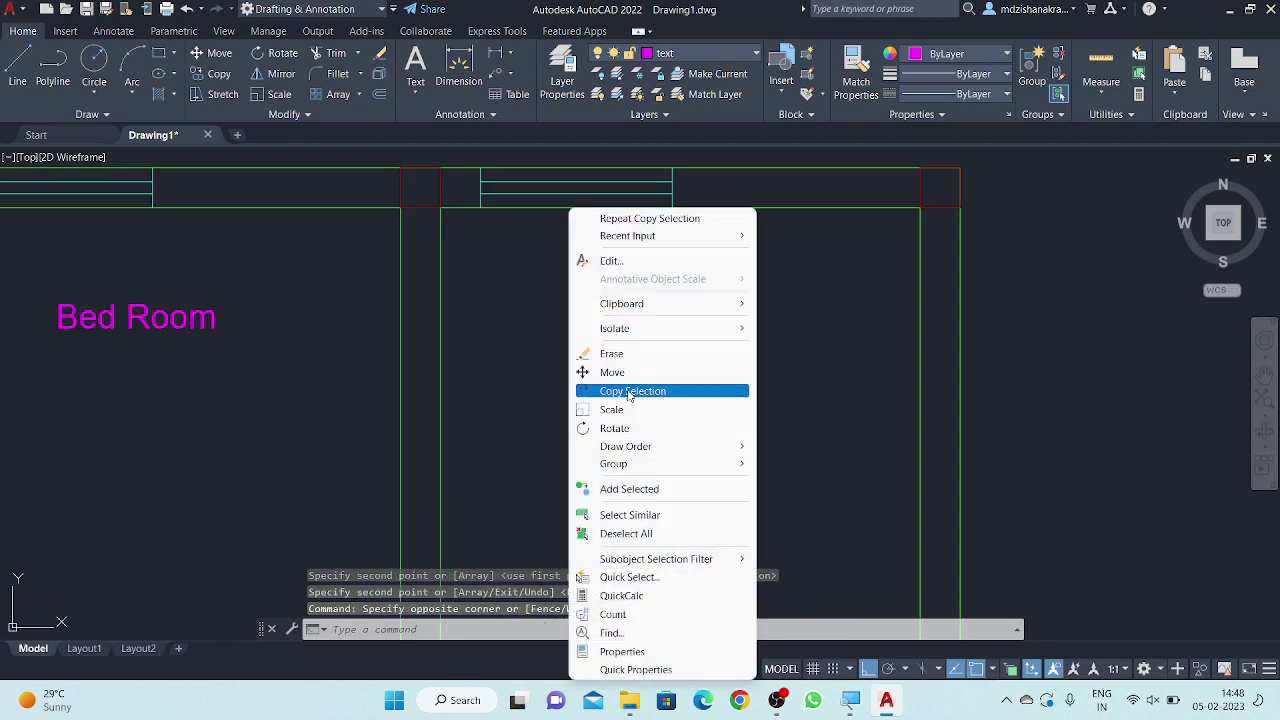
# - Copy the right Bed Room label with Ortho off, placing two copies in the lower-right room
pyautogui.click(629, 391)
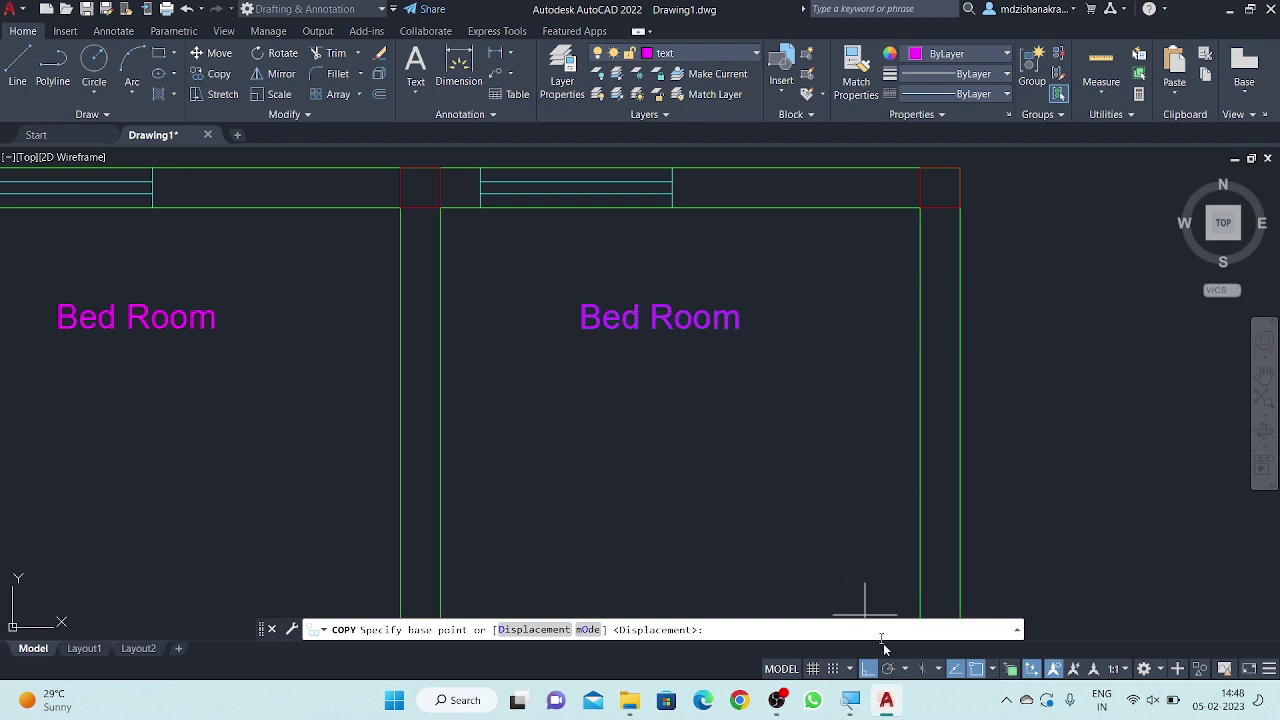
pyautogui.click(868, 668)
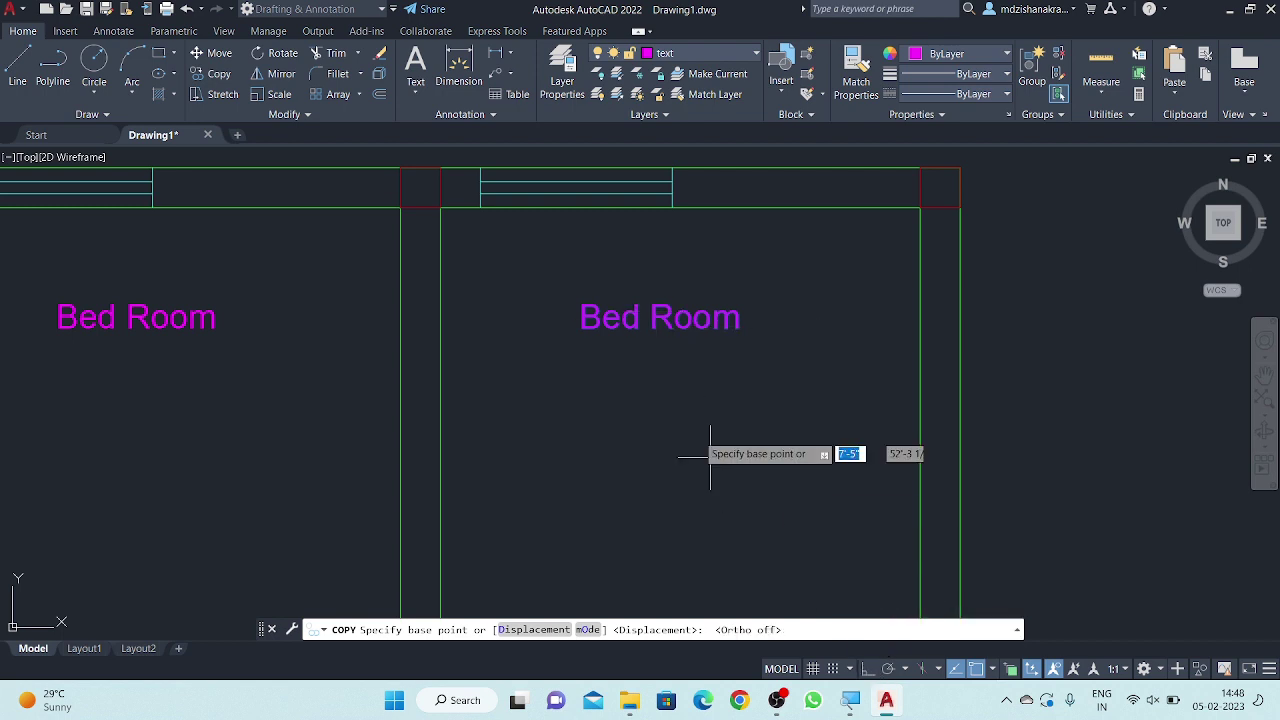
pyautogui.click(660, 317)
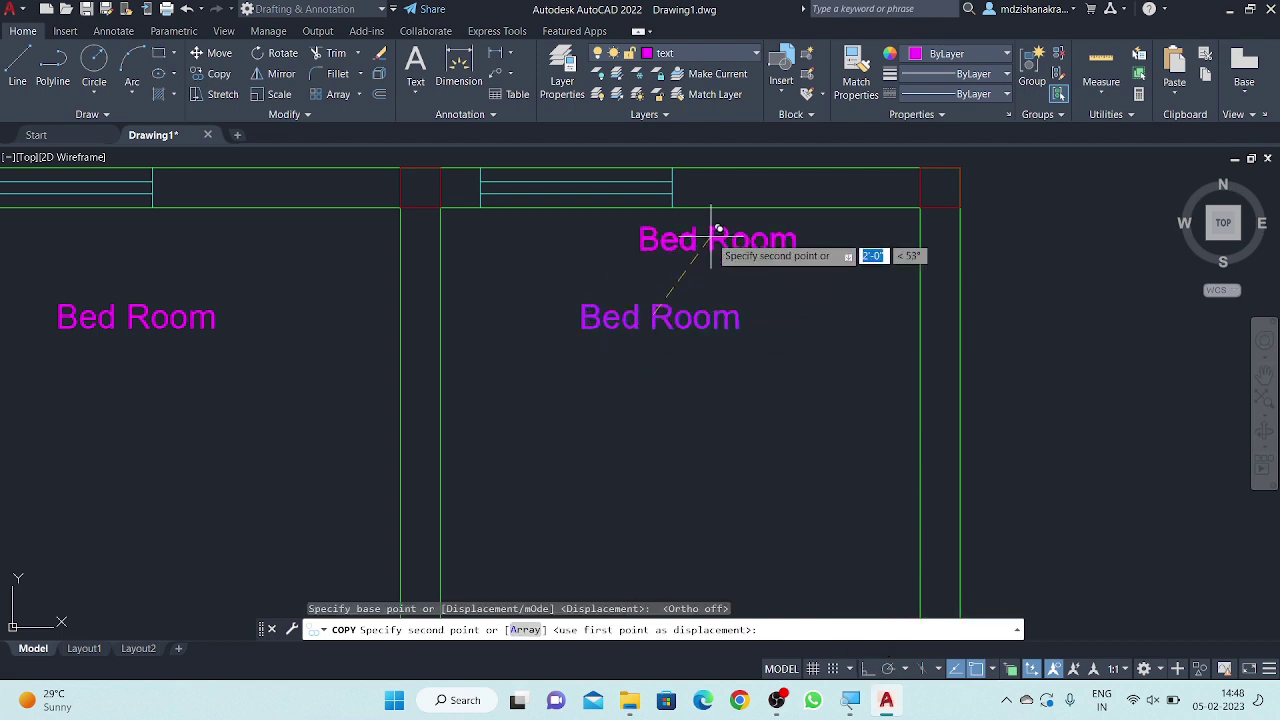
pyautogui.scroll(-4, 711, 237)
pyautogui.scroll(4, 758, 476)
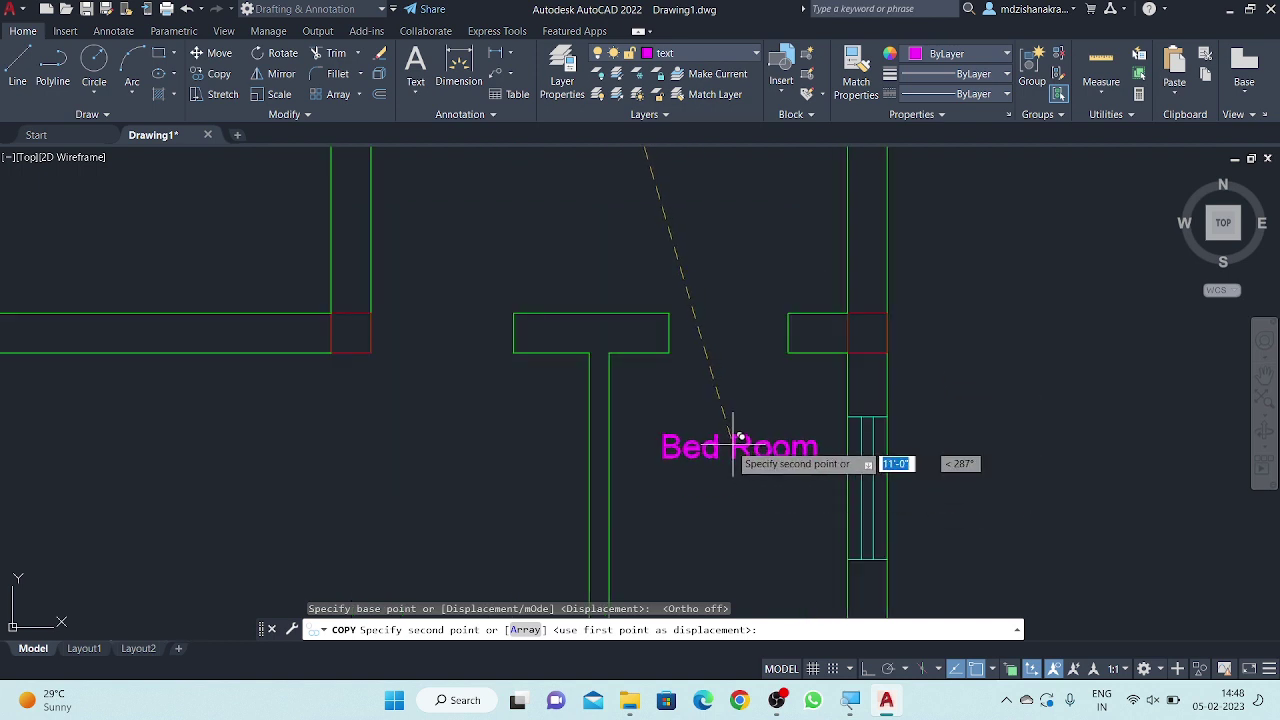
pyautogui.click(735, 437)
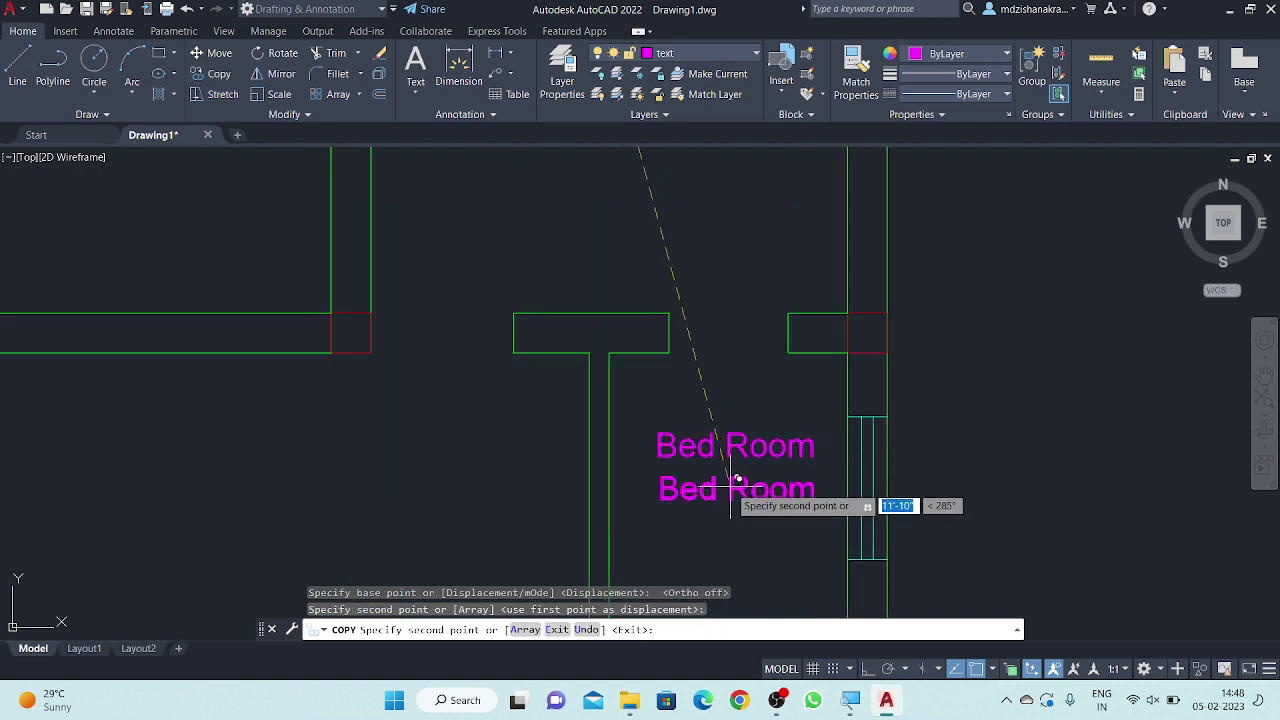
pyautogui.click(737, 480)
# - Place more Bed Room copies in the upper-right, small right, lower-right and neighbouring left rooms
pyautogui.scroll(-3, 714, 251)
pyautogui.scroll(2, 671, 251)
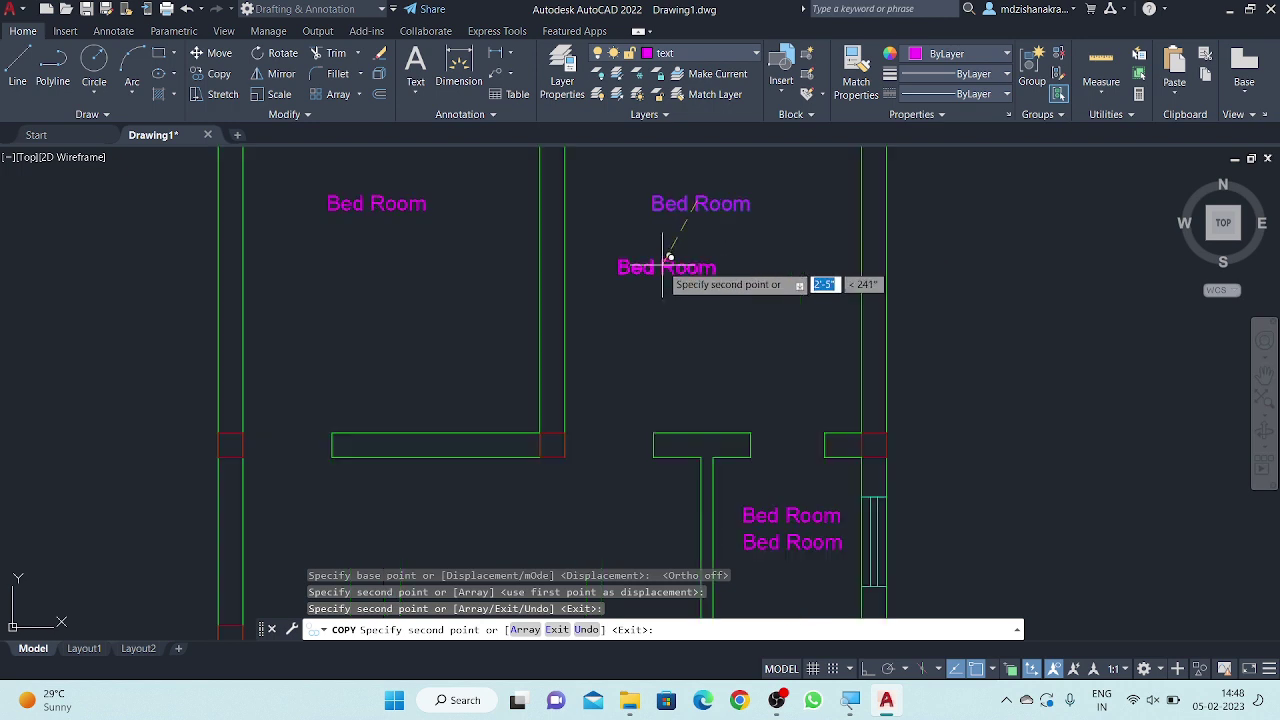
pyautogui.scroll(2, 697, 212)
pyautogui.click(685, 198)
pyautogui.scroll(-4, 750, 360)
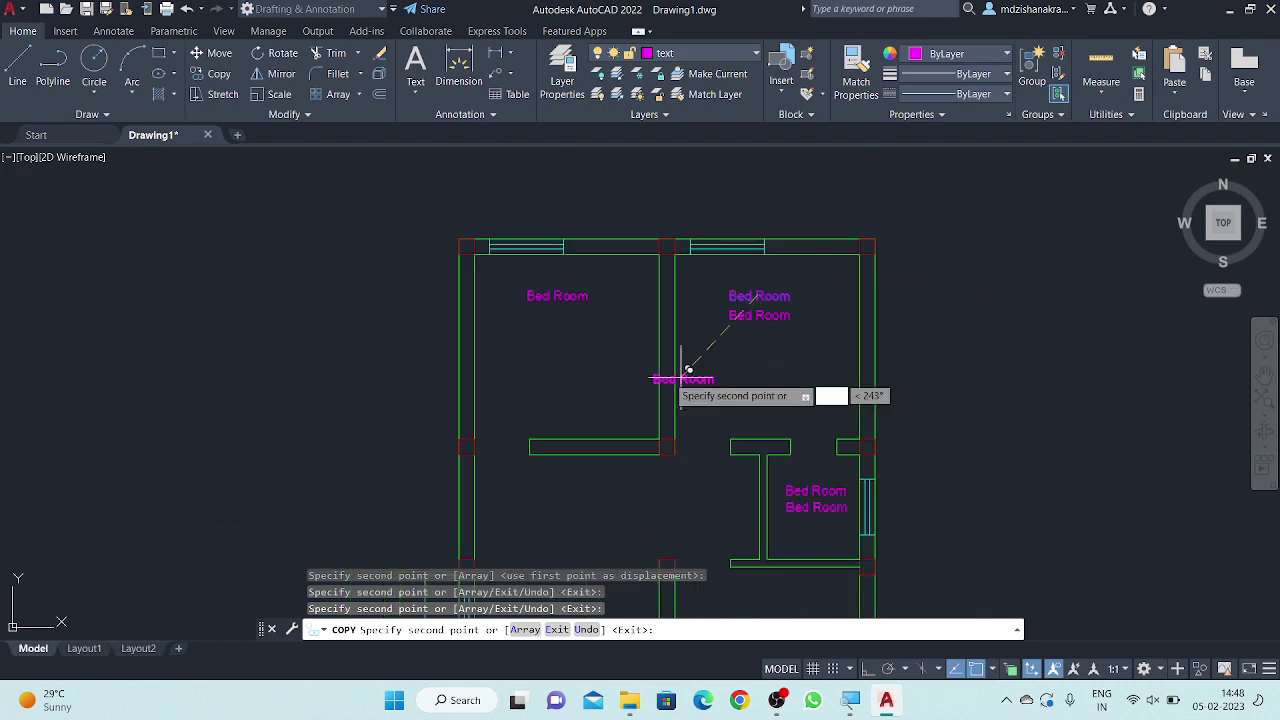
pyautogui.scroll(3, 562, 300)
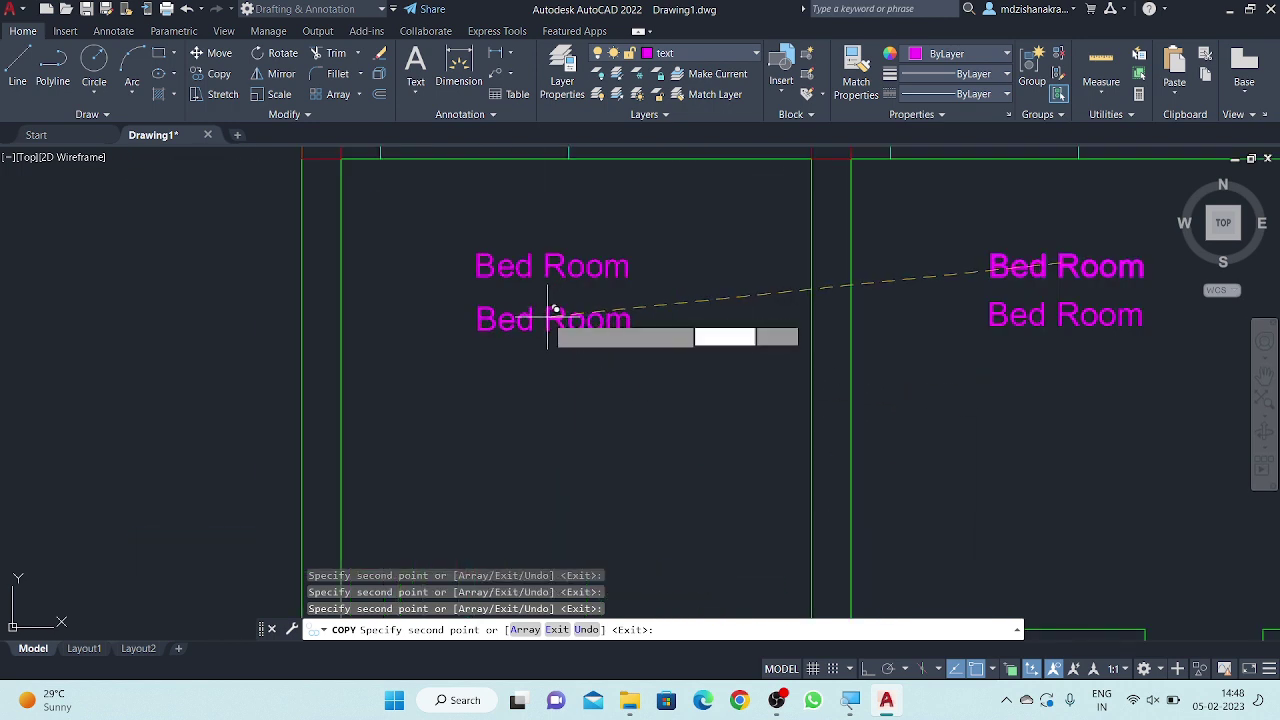
pyautogui.scroll(-5, 632, 248)
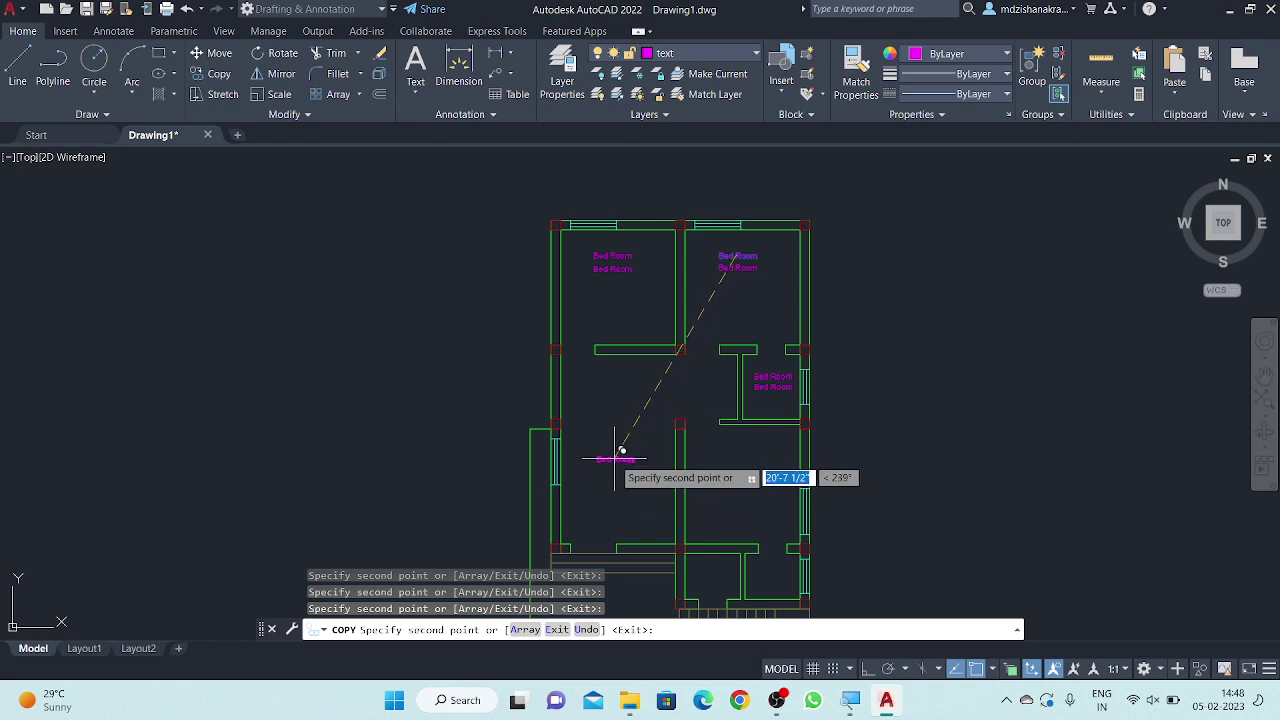
pyautogui.scroll(4, 616, 458)
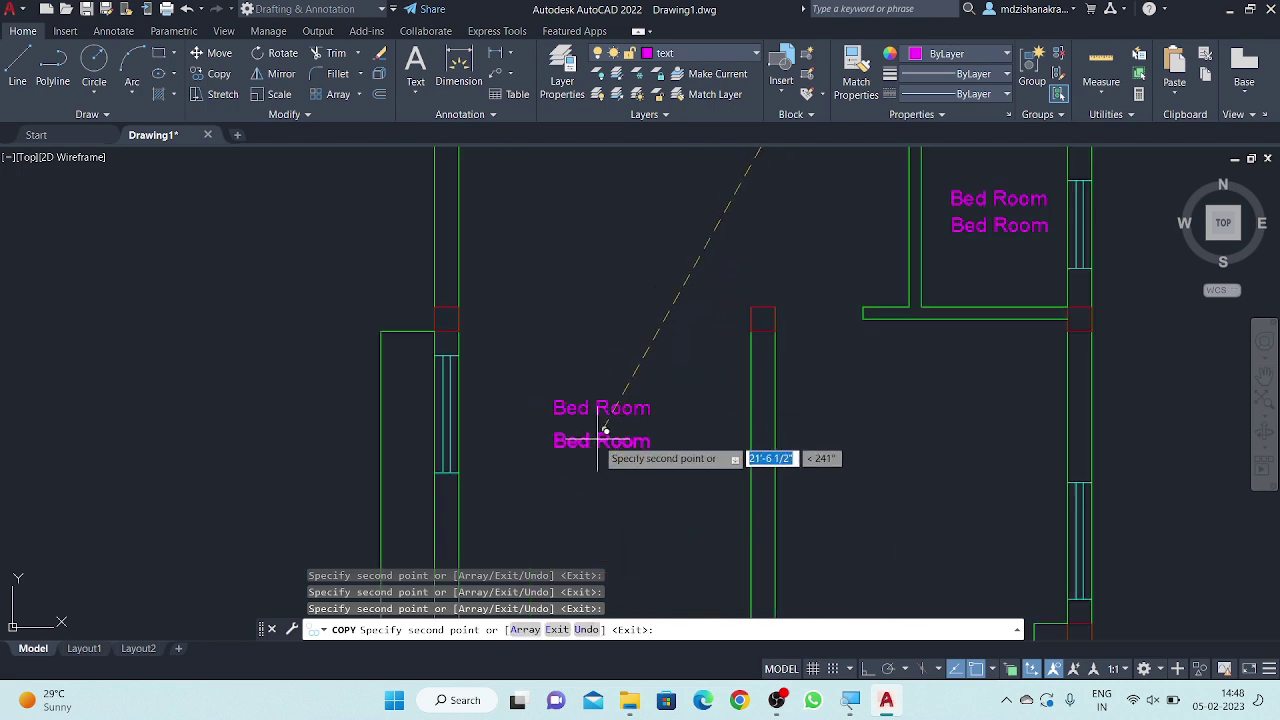
pyautogui.scroll(-4, 590, 430)
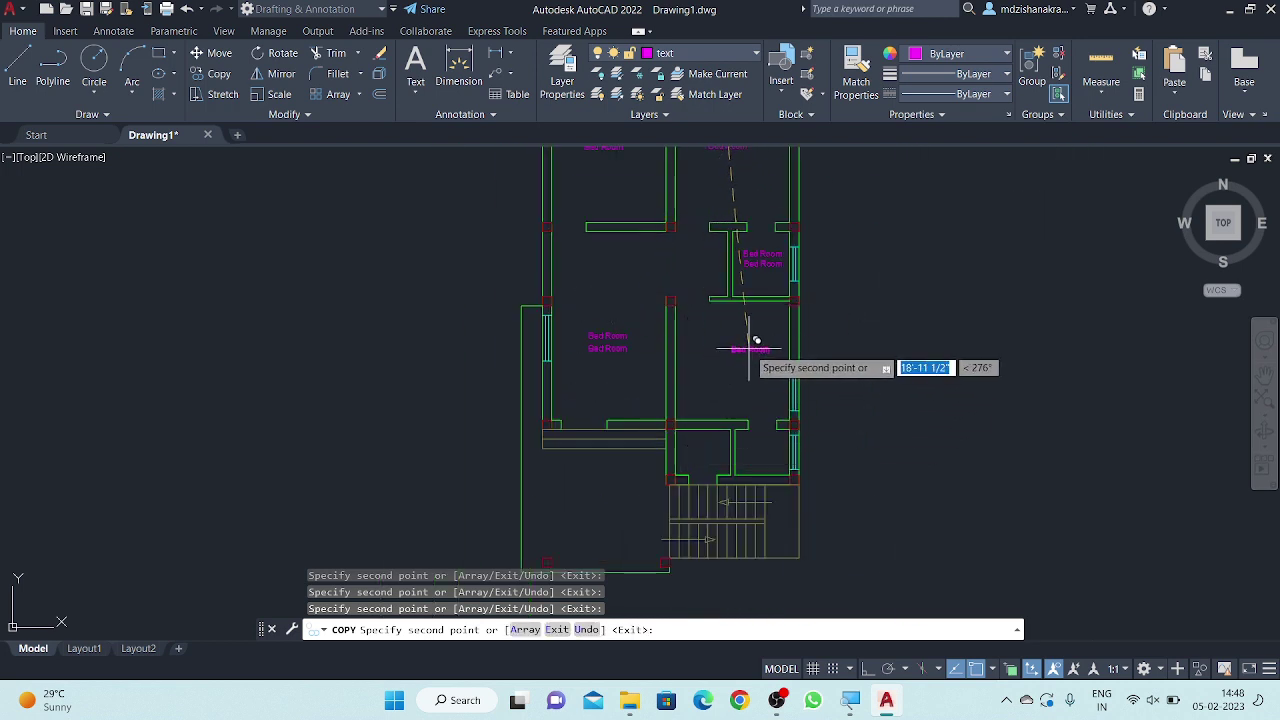
pyautogui.scroll(4, 745, 340)
pyautogui.click(733, 271)
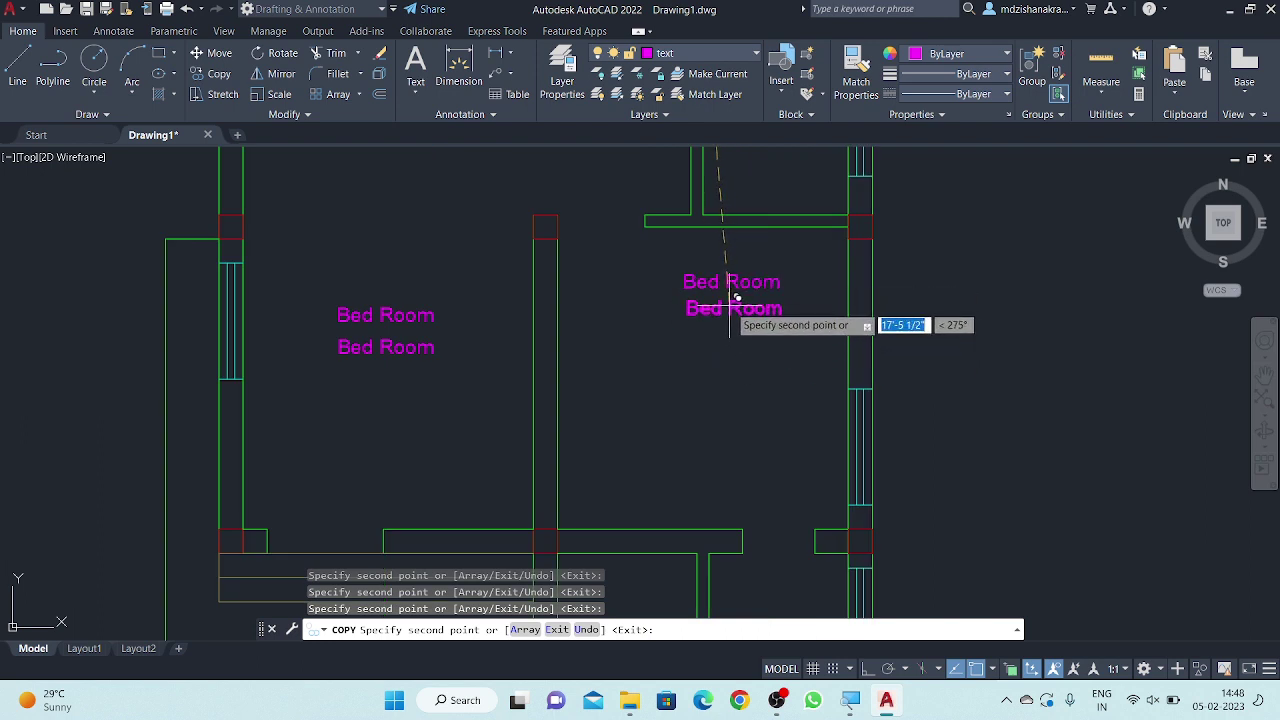
pyautogui.scroll(-3, 757, 389)
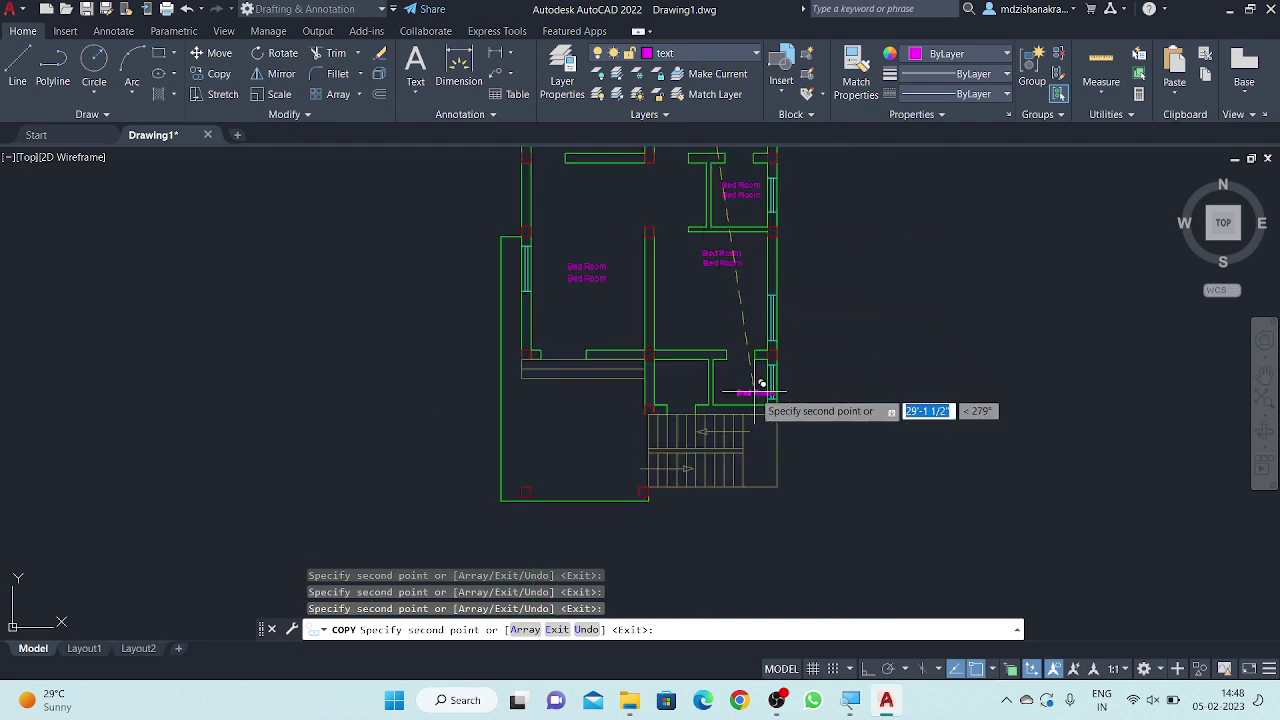
pyautogui.scroll(3, 737, 380)
pyautogui.scroll(2, 714, 354)
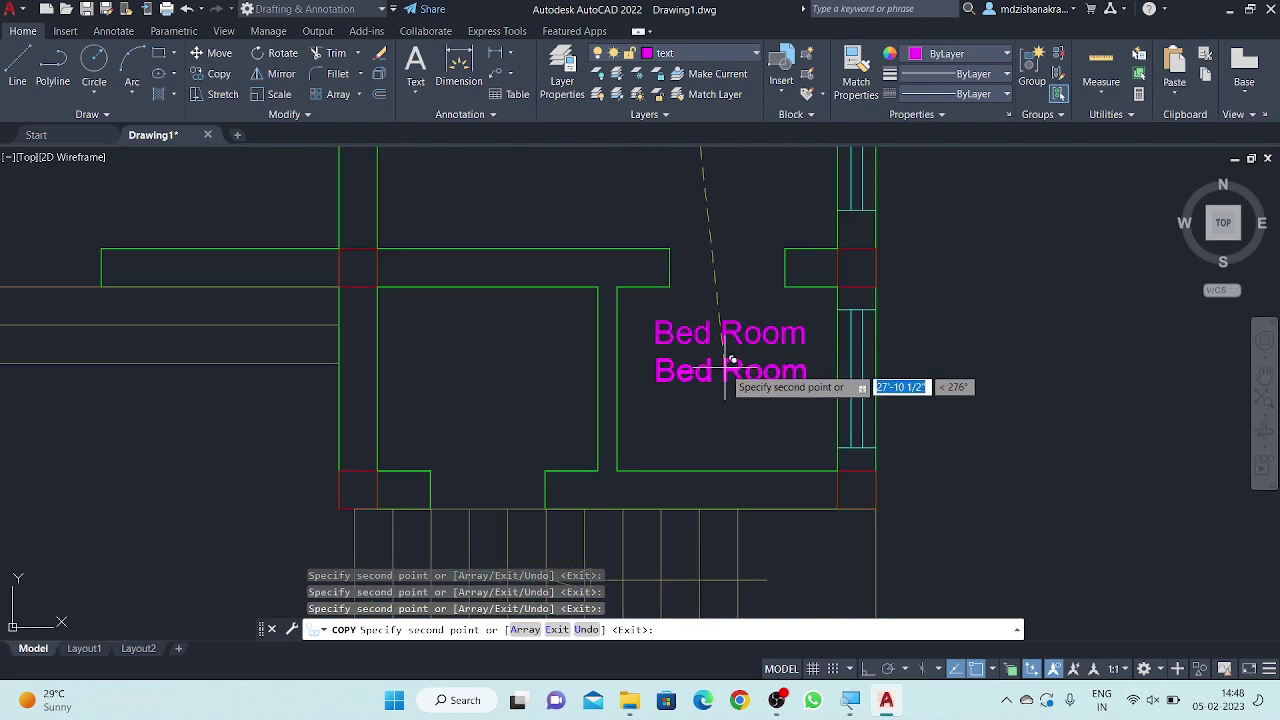
pyautogui.click(730, 360)
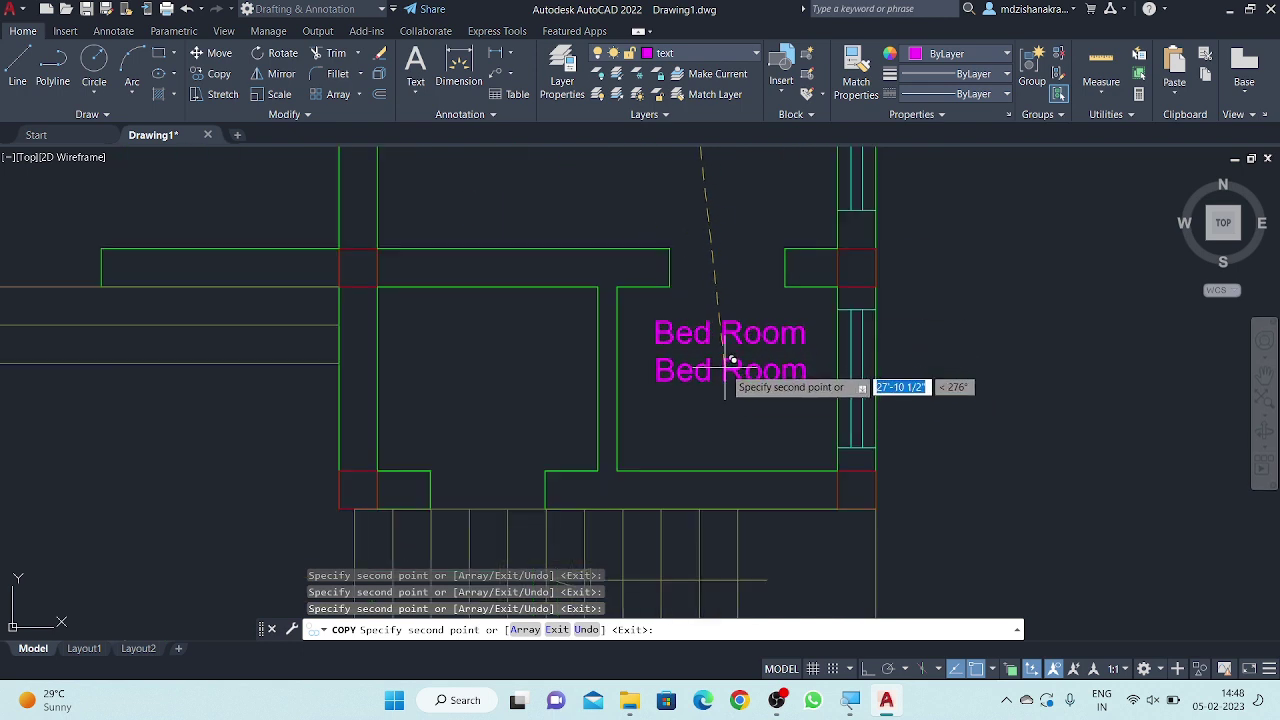
pyautogui.click(493, 320)
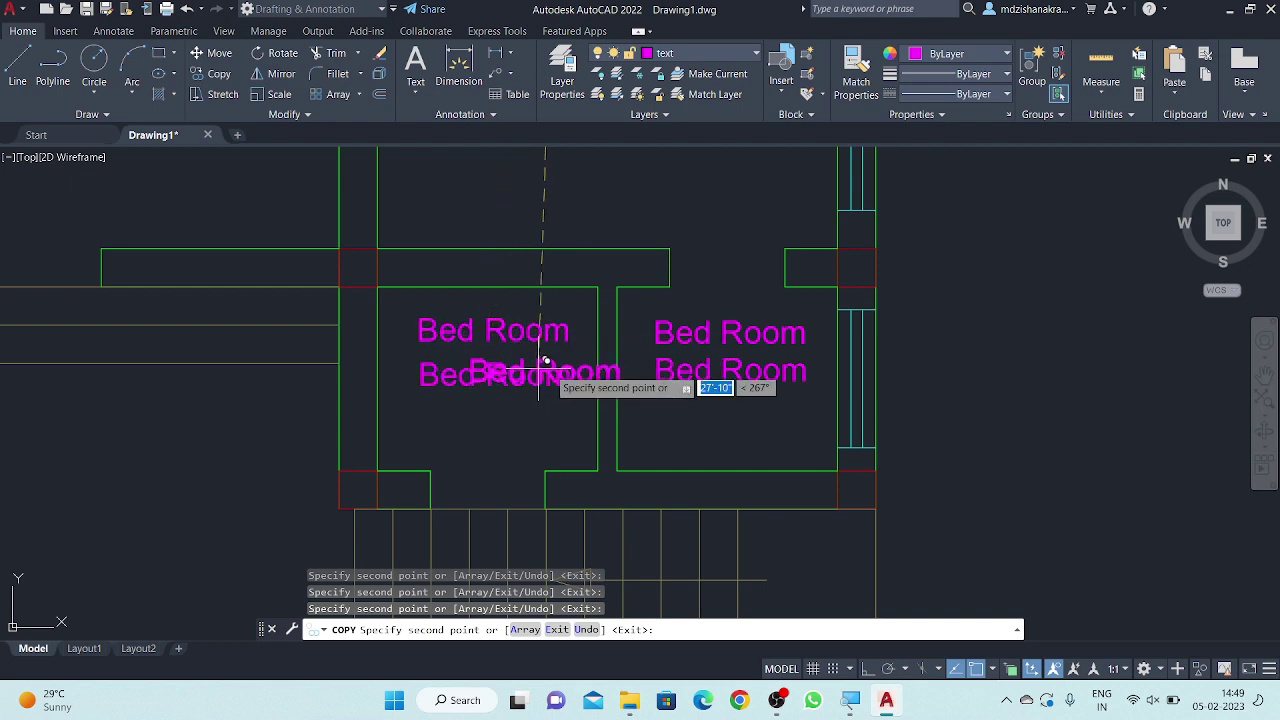
# - End the copy and pan the plan so the upper rooms are centred
pyautogui.scroll(-4, 695, 373)
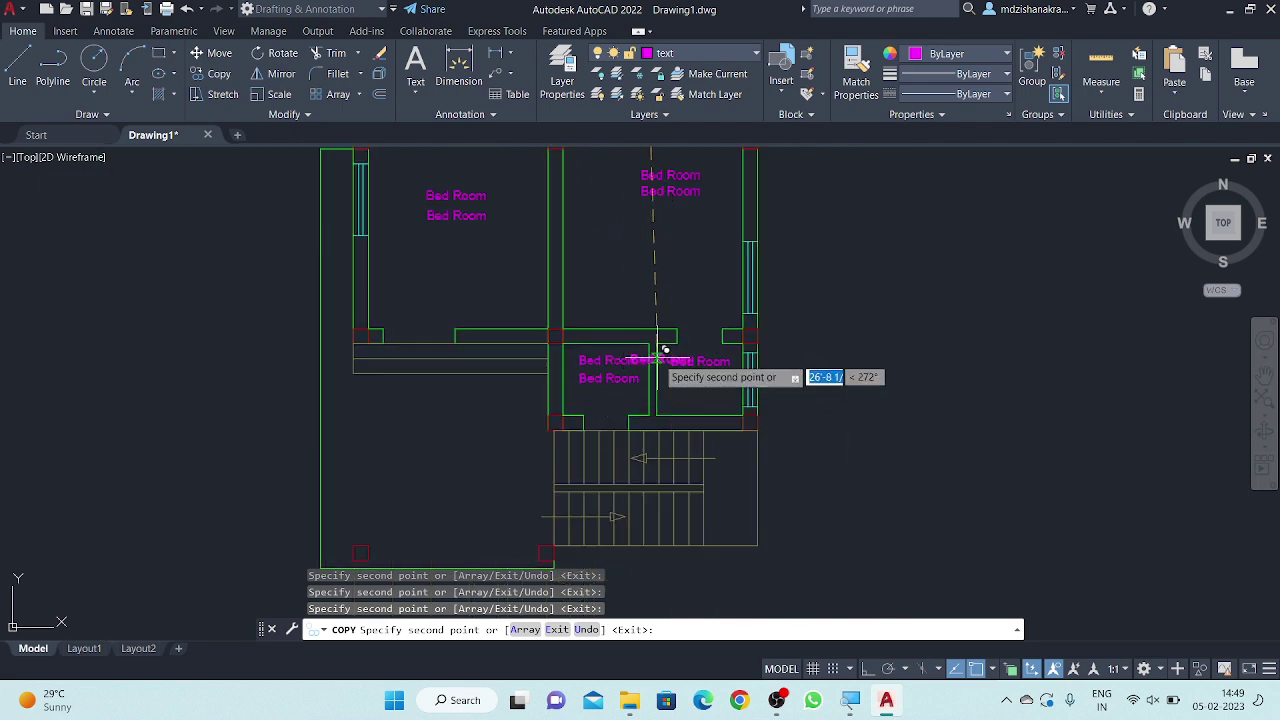
pyautogui.scroll(-1, 660, 357)
pyautogui.scroll(1, 527, 523)
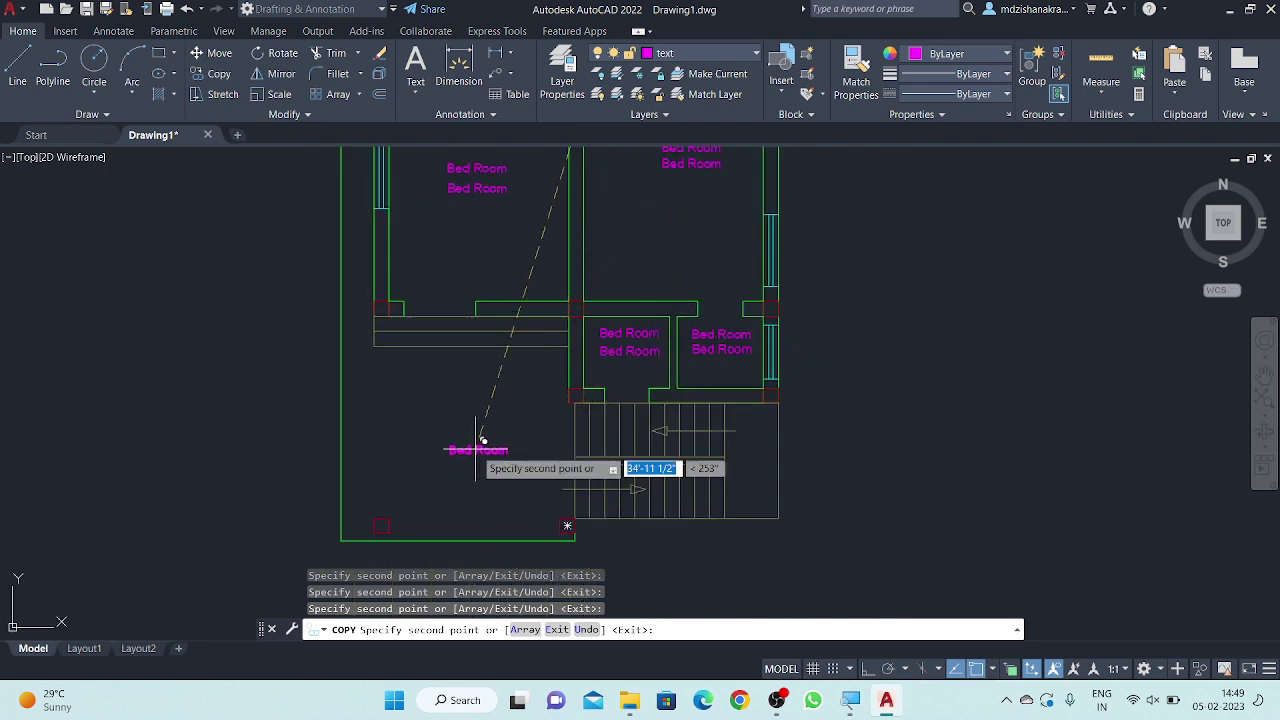
pyautogui.scroll(4, 472, 414)
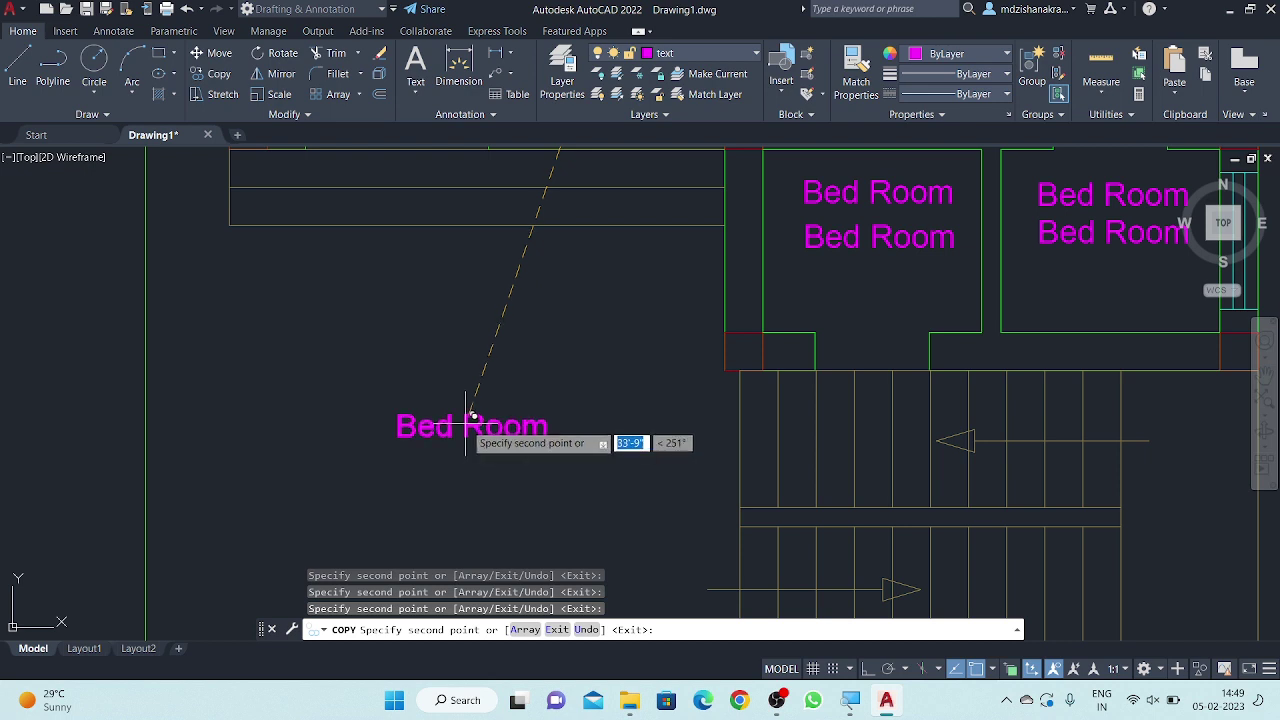
pyautogui.press('Escape')
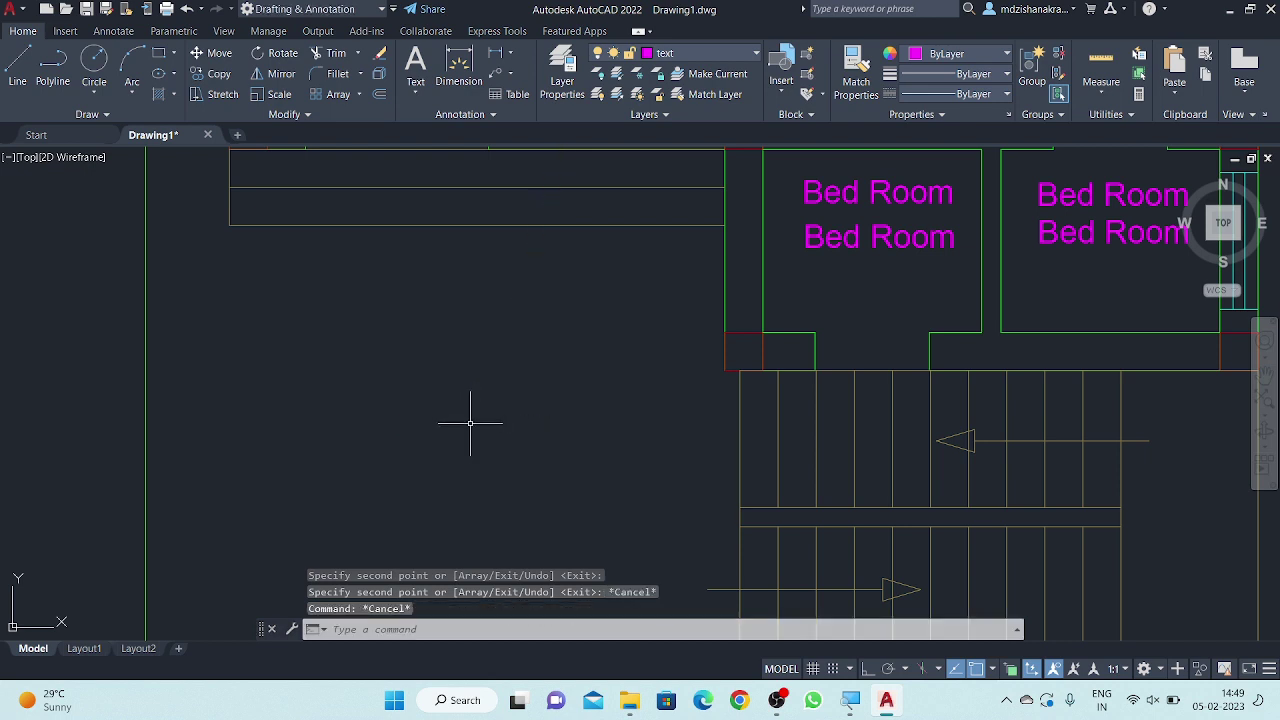
pyautogui.scroll(-4, 470, 422)
pyautogui.moveTo(580, 302); pyautogui.dragTo(644, 510, button='middle')
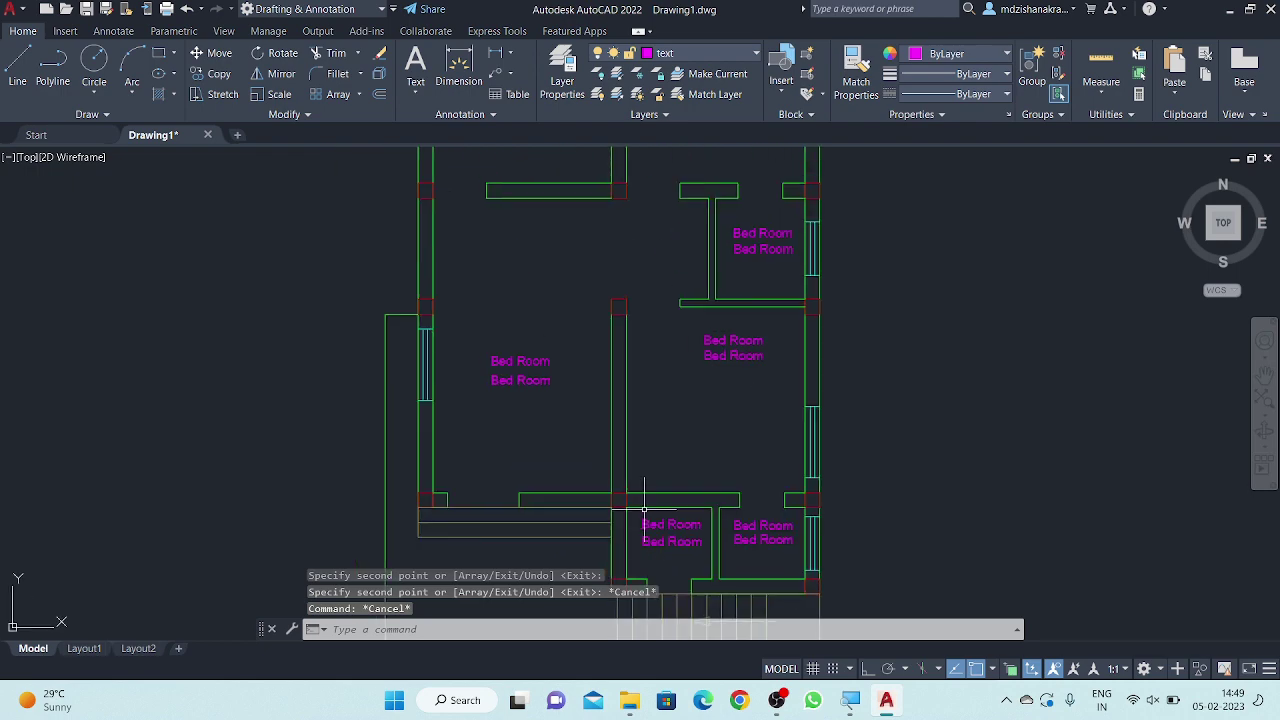
pyautogui.scroll(-2, 586, 343)
pyautogui.moveTo(548, 185); pyautogui.dragTo(566, 371, button='middle')
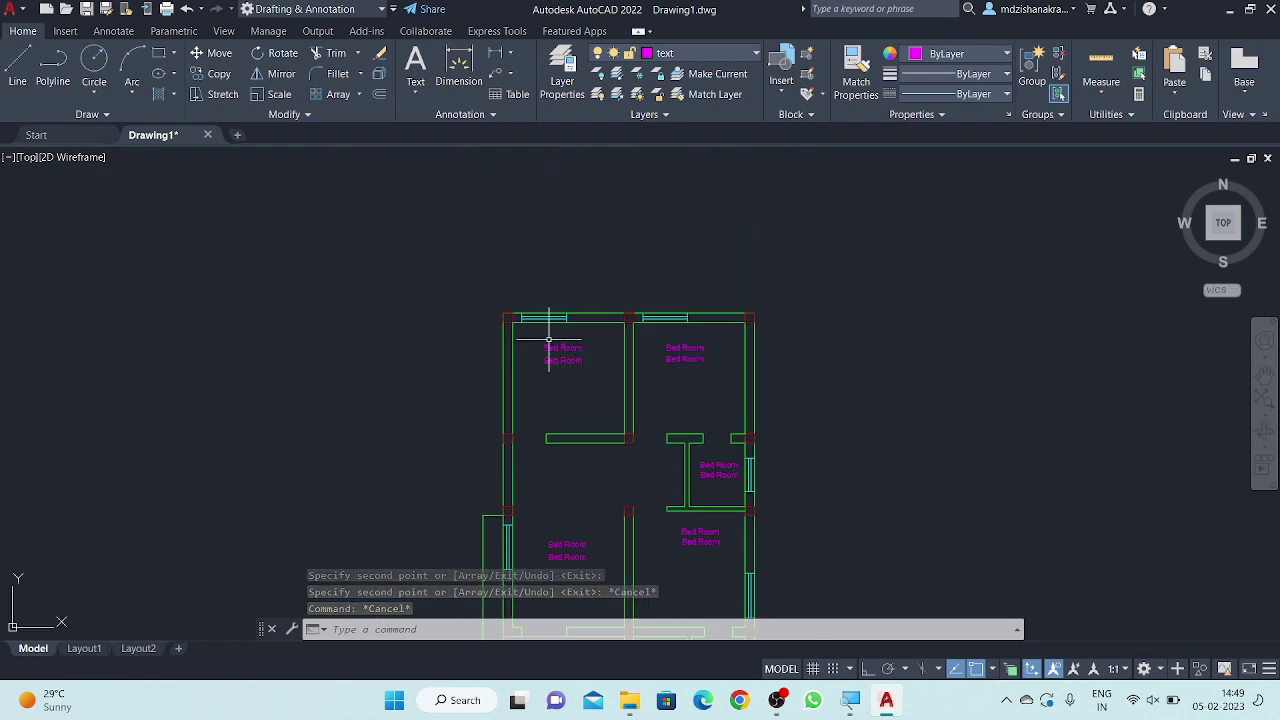
pyautogui.scroll(8, 548, 340)
pyautogui.scroll(-5, 434, 337)
pyautogui.scroll(2, 683, 343)
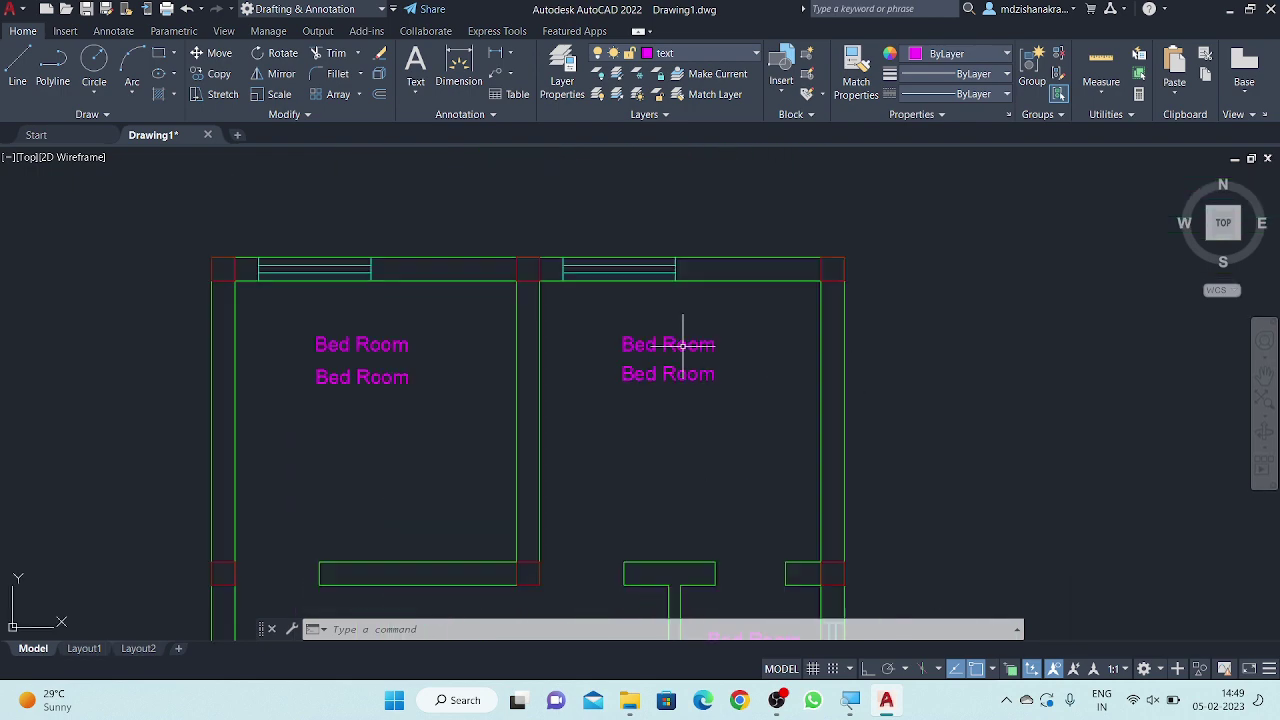
pyautogui.scroll(2, 683, 343)
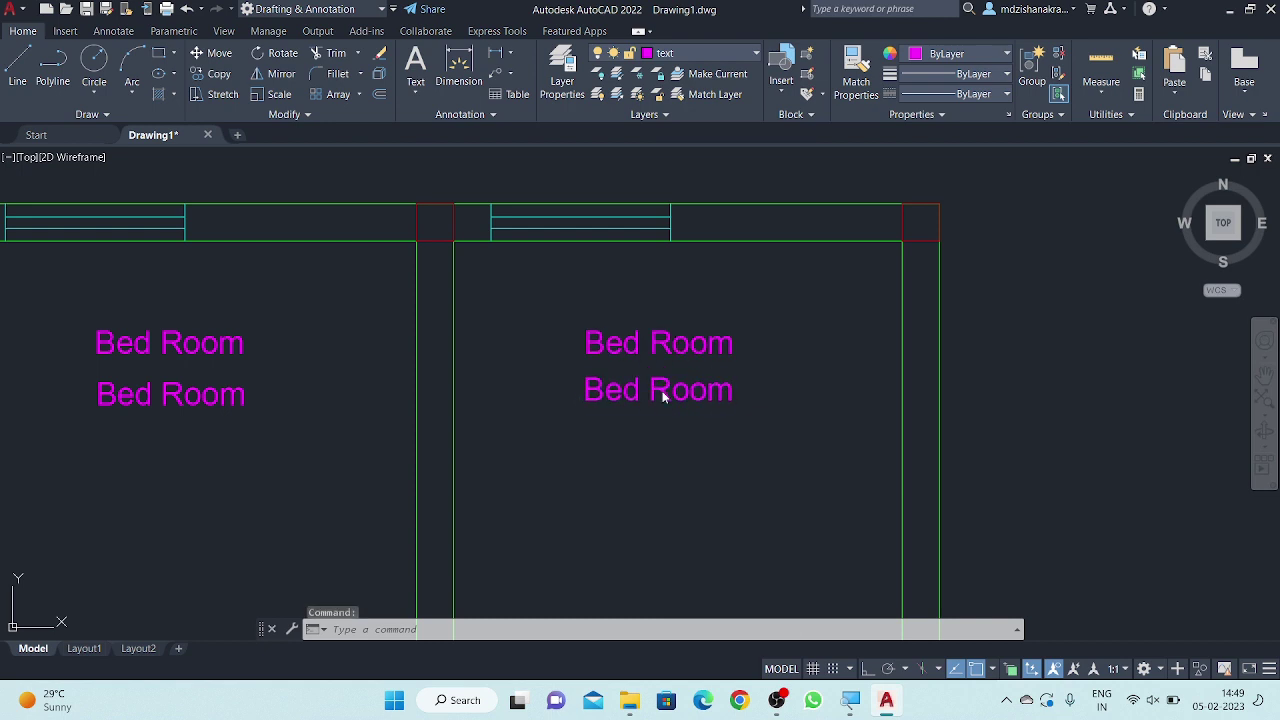
# - Change the right room's lower Bed Room line to 10'x10
pyautogui.doubleClick(662, 392)
pyautogui.write('10')
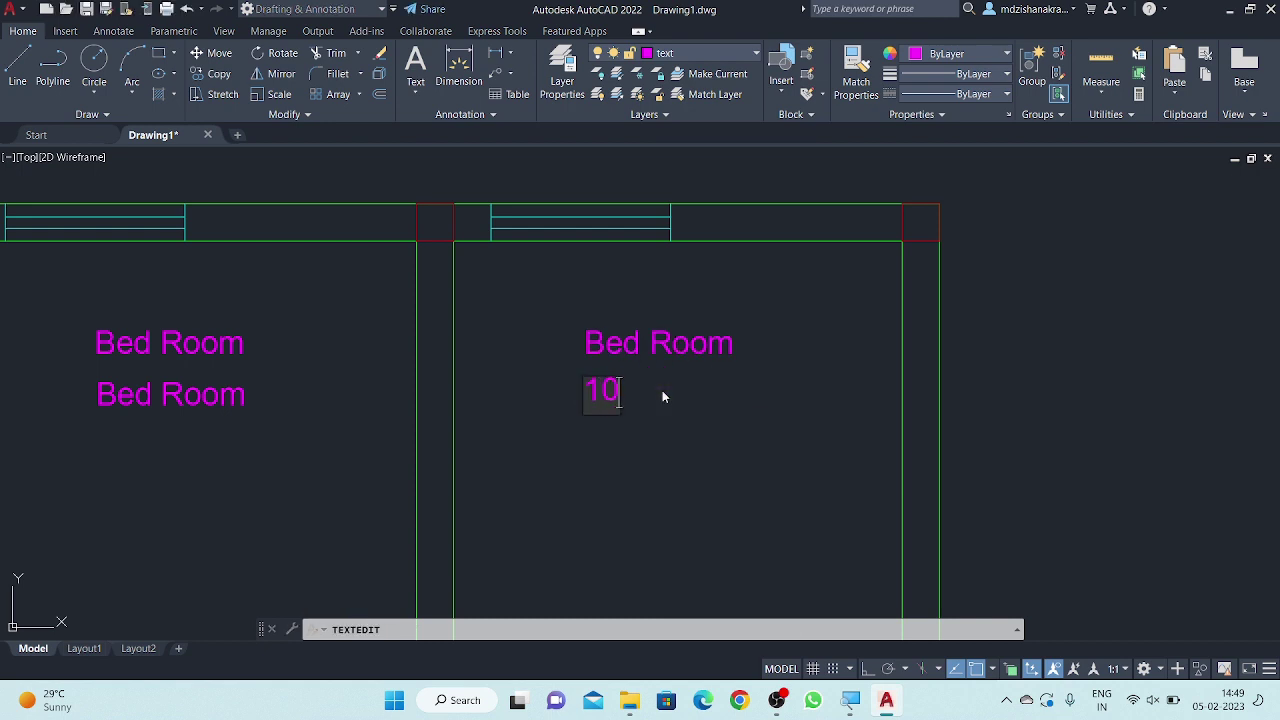
pyautogui.write("'x")
pyautogui.write('10')
pyautogui.press('Return')
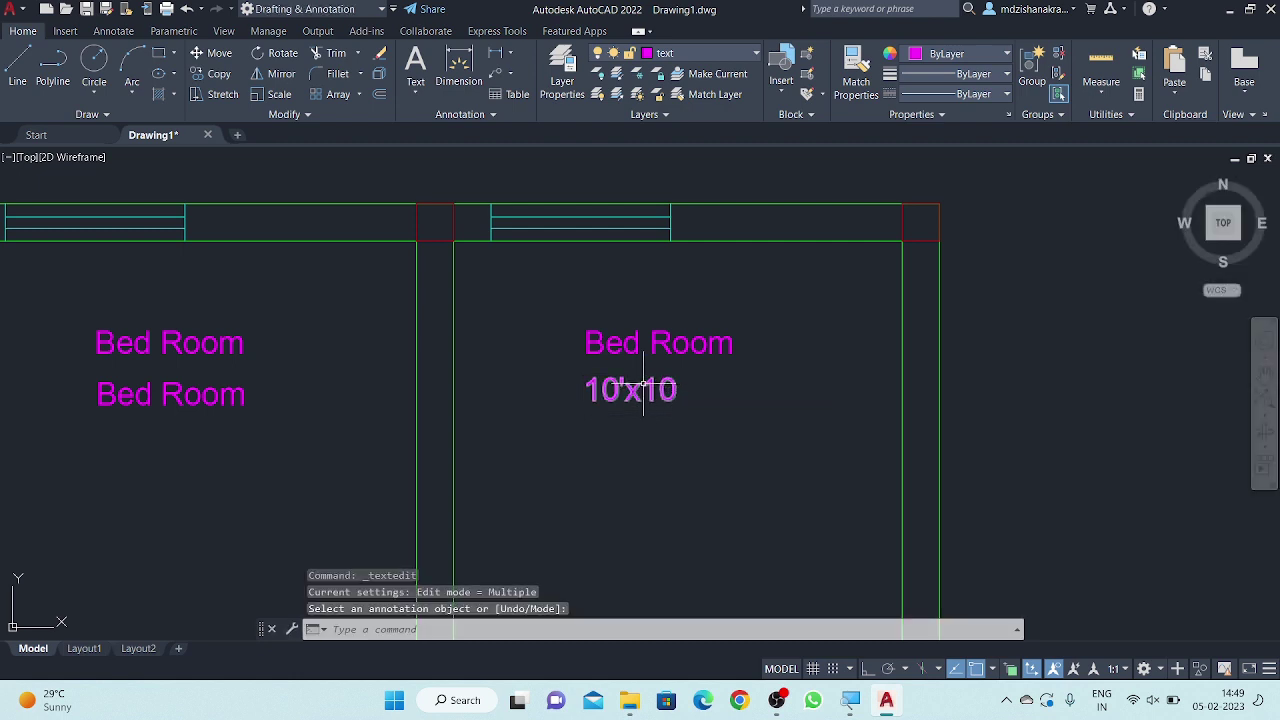
# - Rename the left room's upper Bed Room line to Kitchen
pyautogui.click(204, 343)
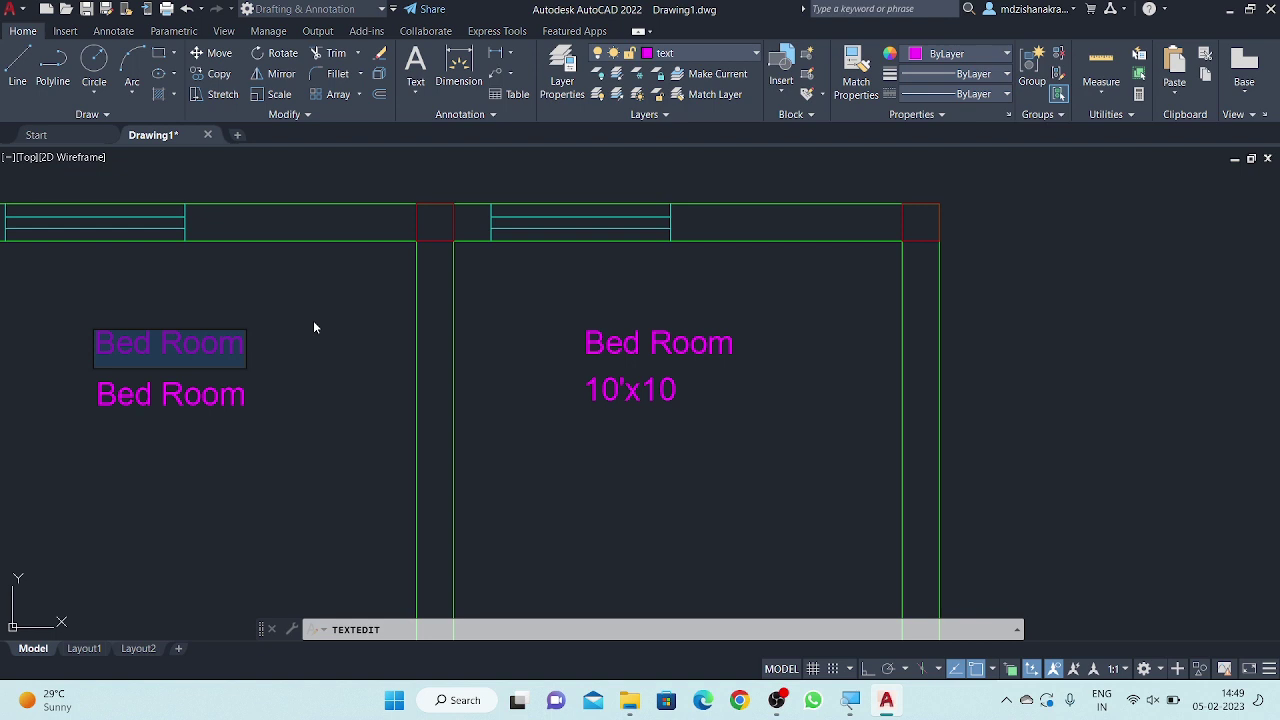
pyautogui.write('Kitc')
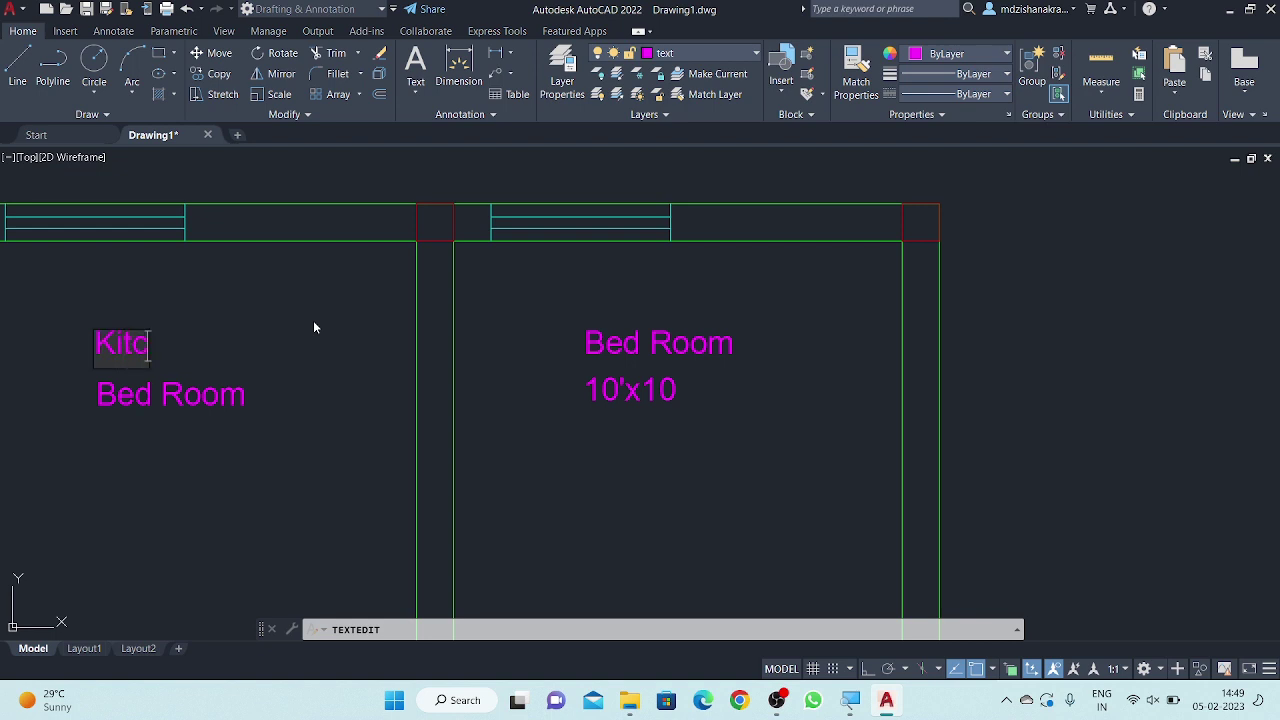
pyautogui.write('e')
pyautogui.press('BackSpace')
pyautogui.write('h')
pyautogui.write('en')
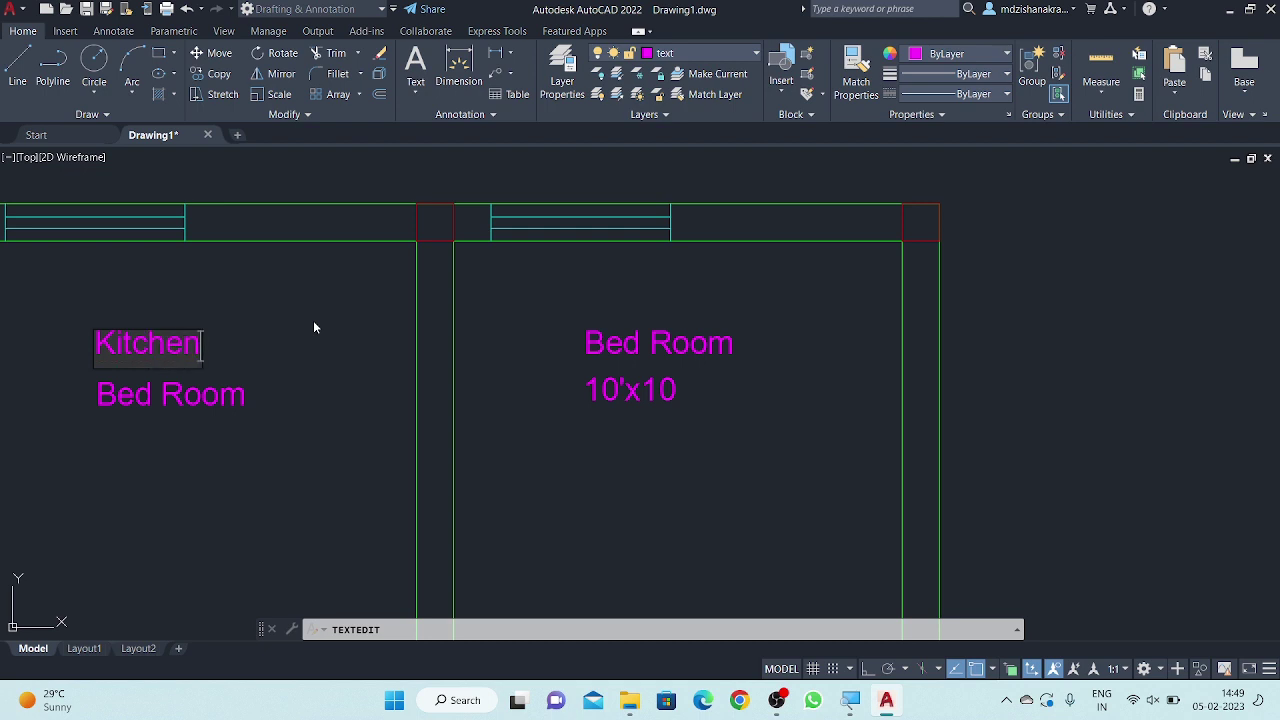
pyautogui.click(314, 322)
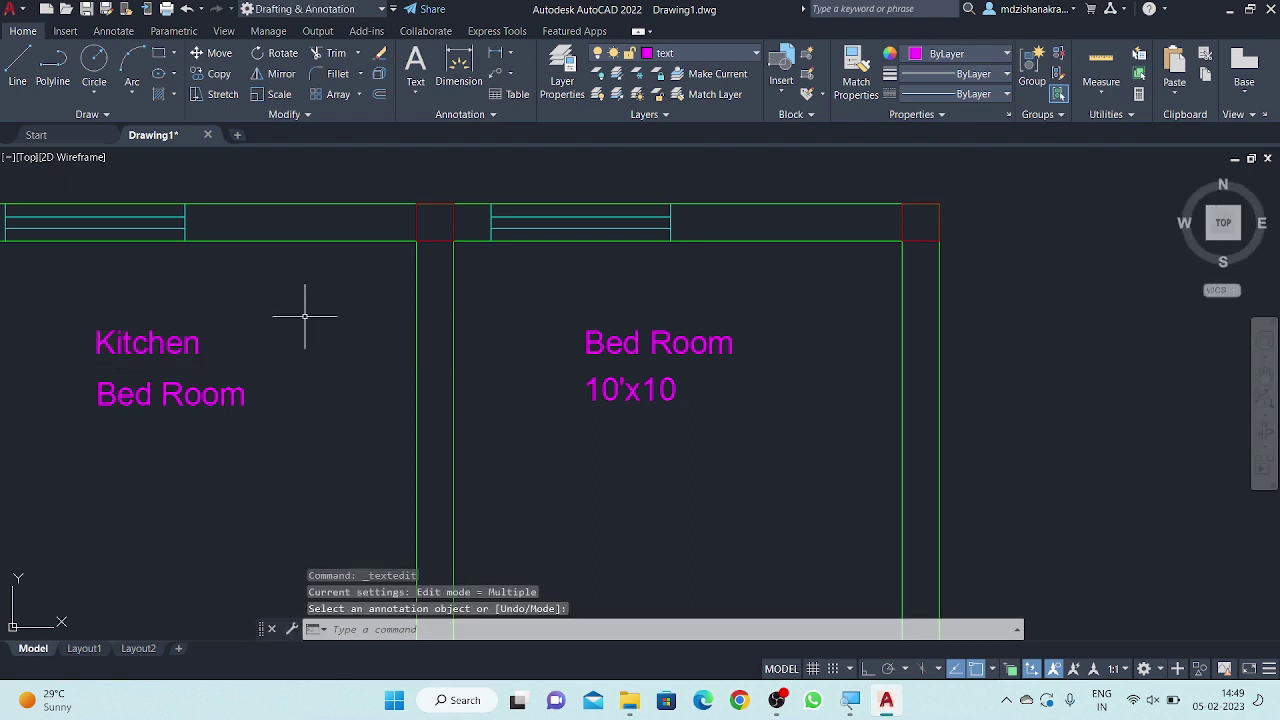
# - Erase the leftover Bed Room line in the left room
pyautogui.click(215, 376)
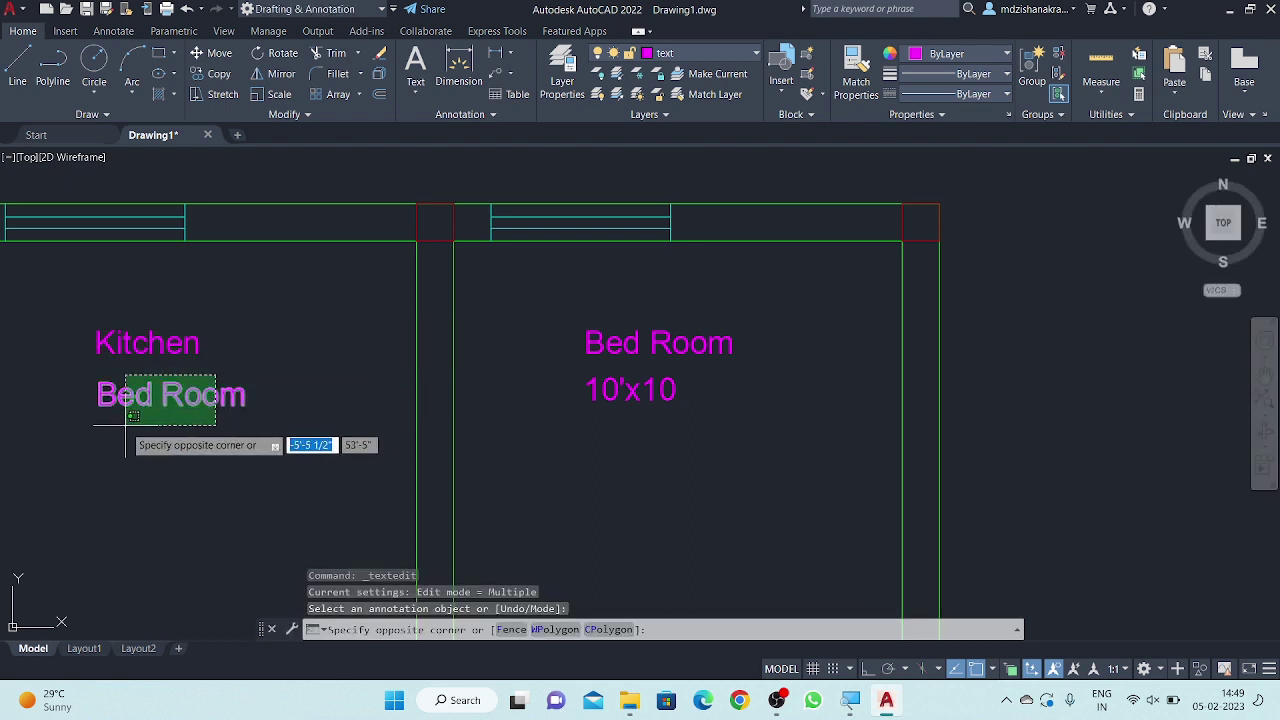
pyautogui.click(125, 425)
pyautogui.rightClick(110, 398)
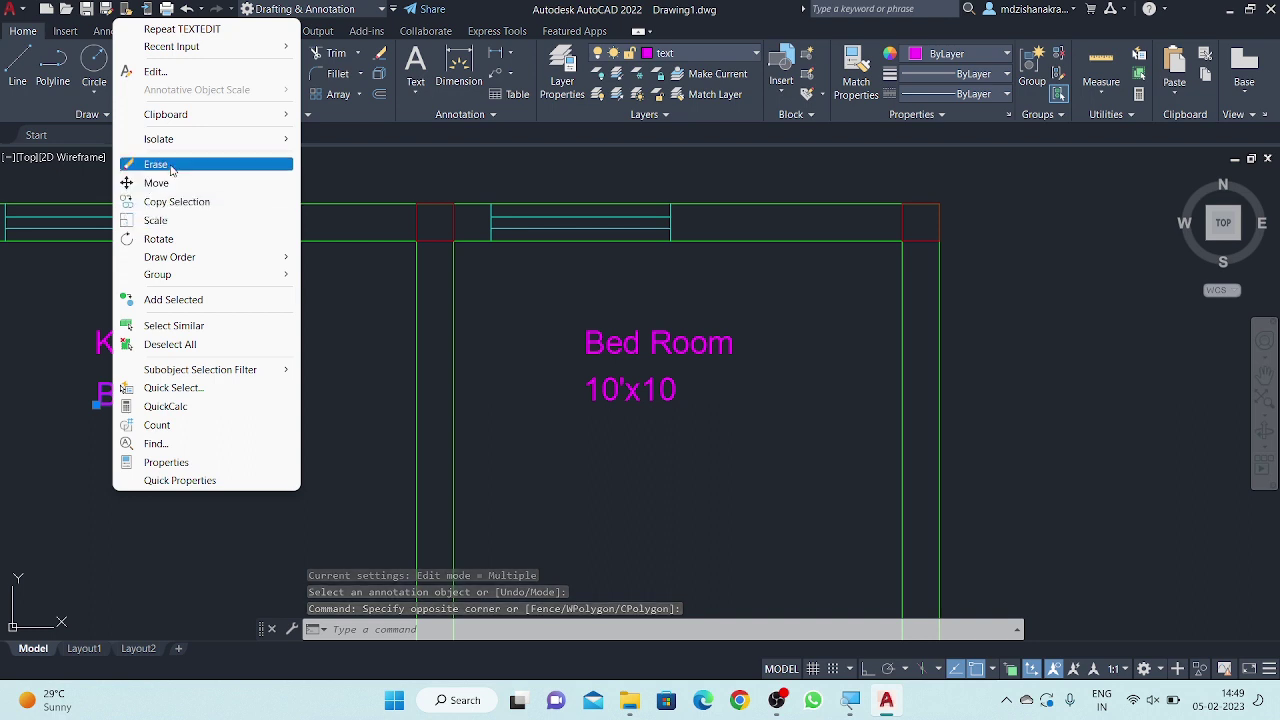
pyautogui.click(171, 166)
# - Copy the Kitchen label straight down beneath the original with Ortho on, then begin editing the copy
pyautogui.moveTo(163, 337); pyautogui.dragTo(355, 330, button='middle')
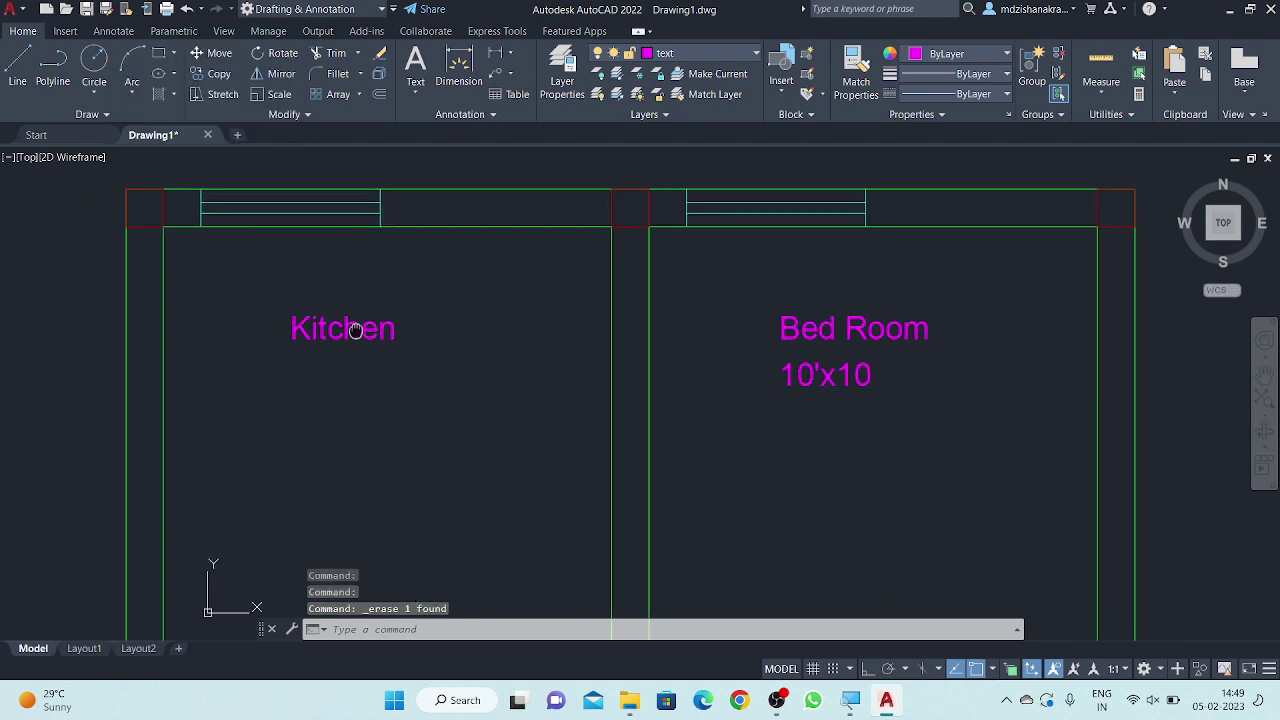
pyautogui.click(363, 294)
pyautogui.click(297, 409)
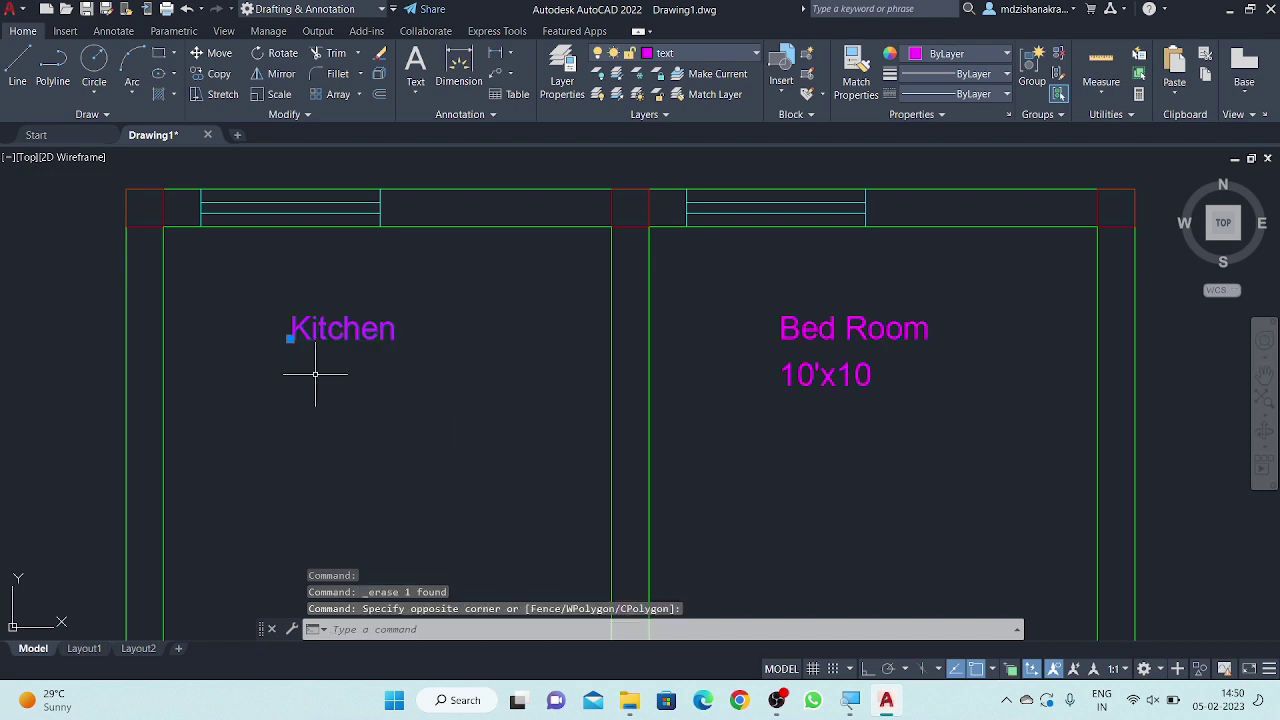
pyautogui.rightClick(315, 374)
pyautogui.click(350, 391)
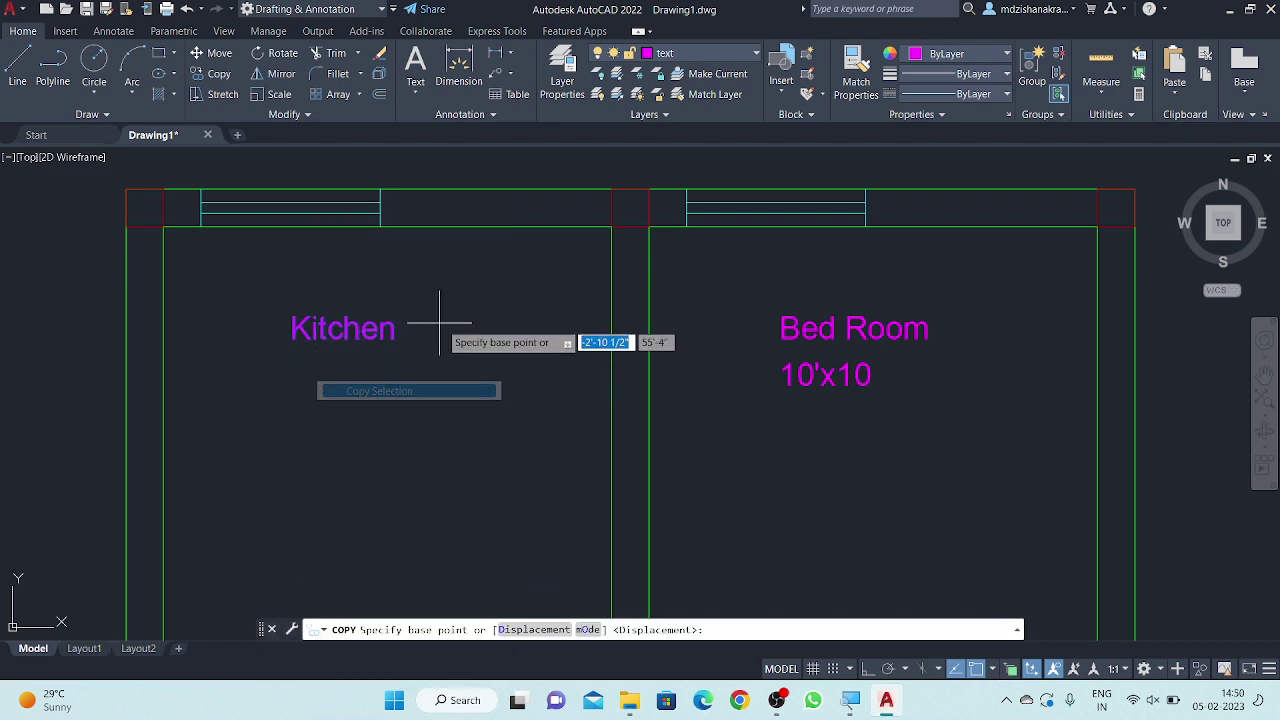
pyautogui.click(439, 322)
pyautogui.moveTo(865, 668)
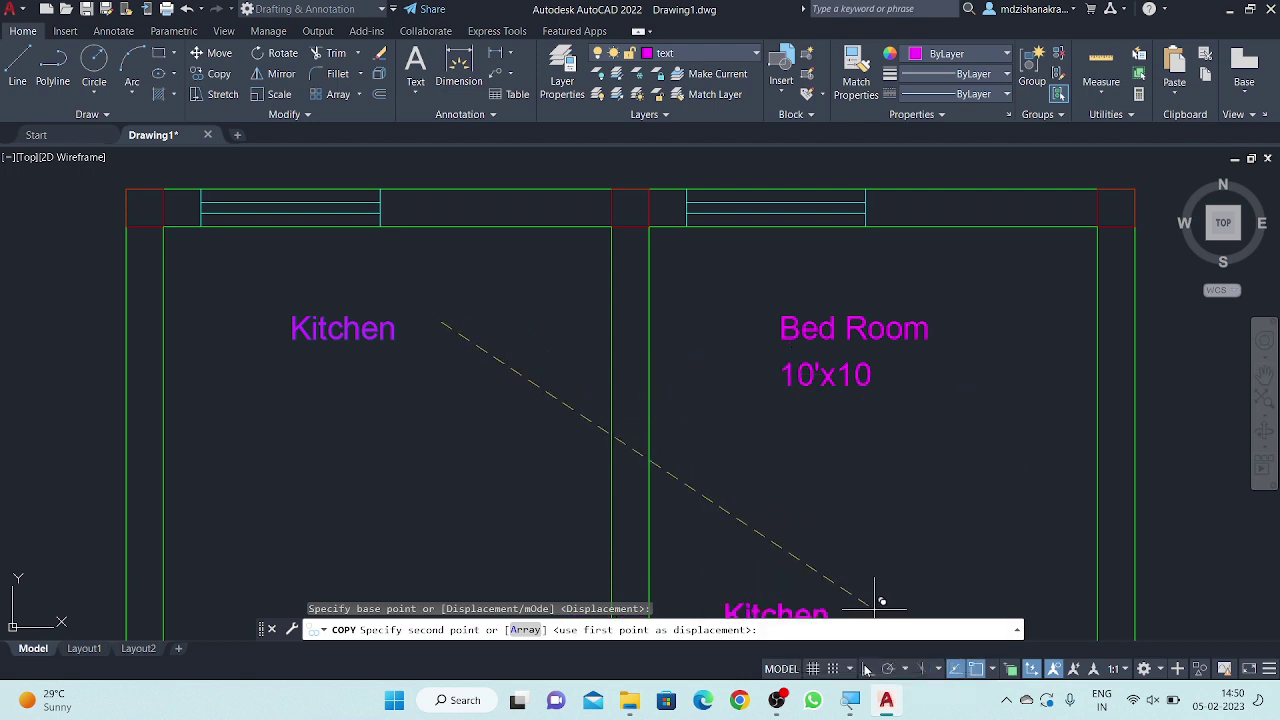
pyautogui.click(868, 668)
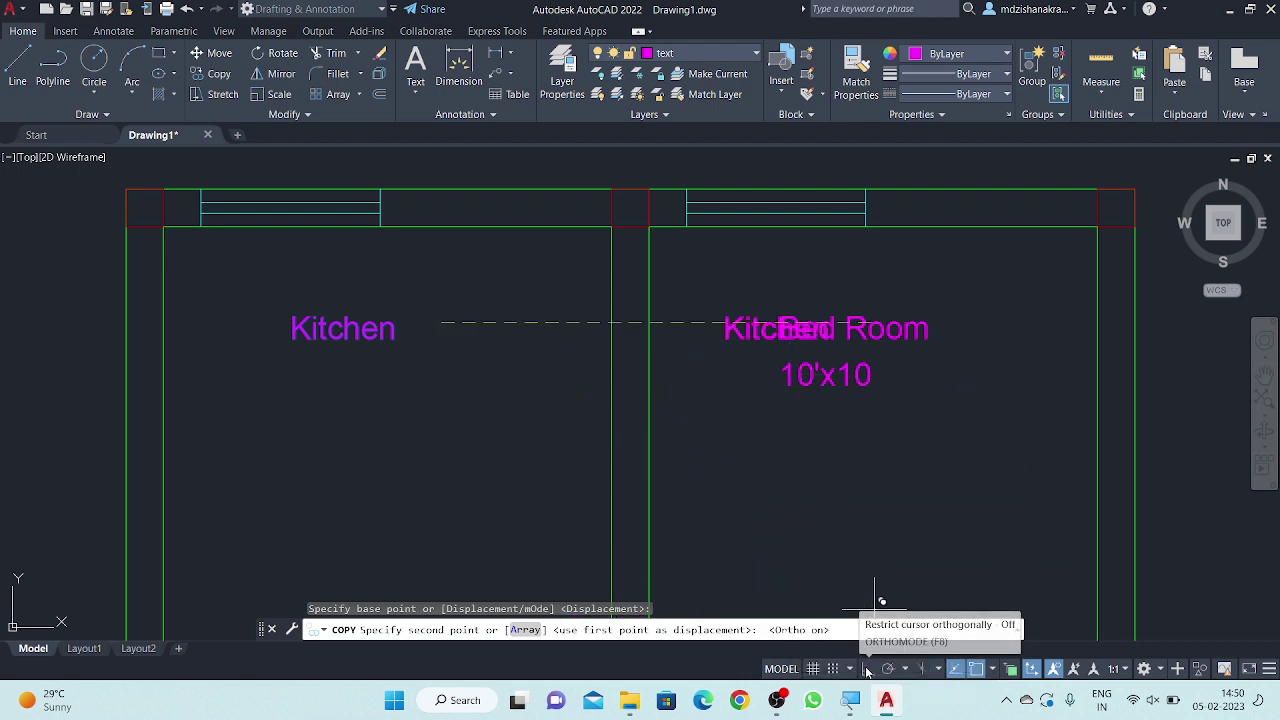
pyautogui.click(460, 365)
pyautogui.press('Escape')
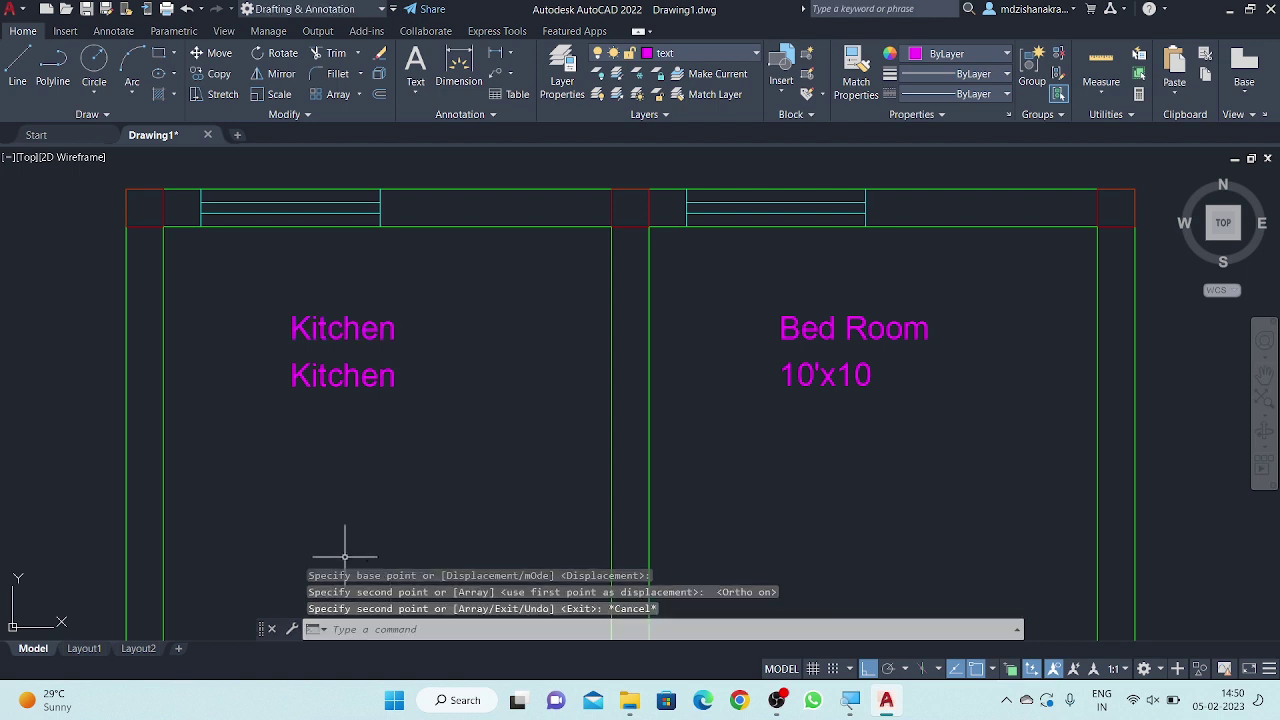
pyautogui.press('Escape')
pyautogui.press('Escape')
pyautogui.click(337, 378)
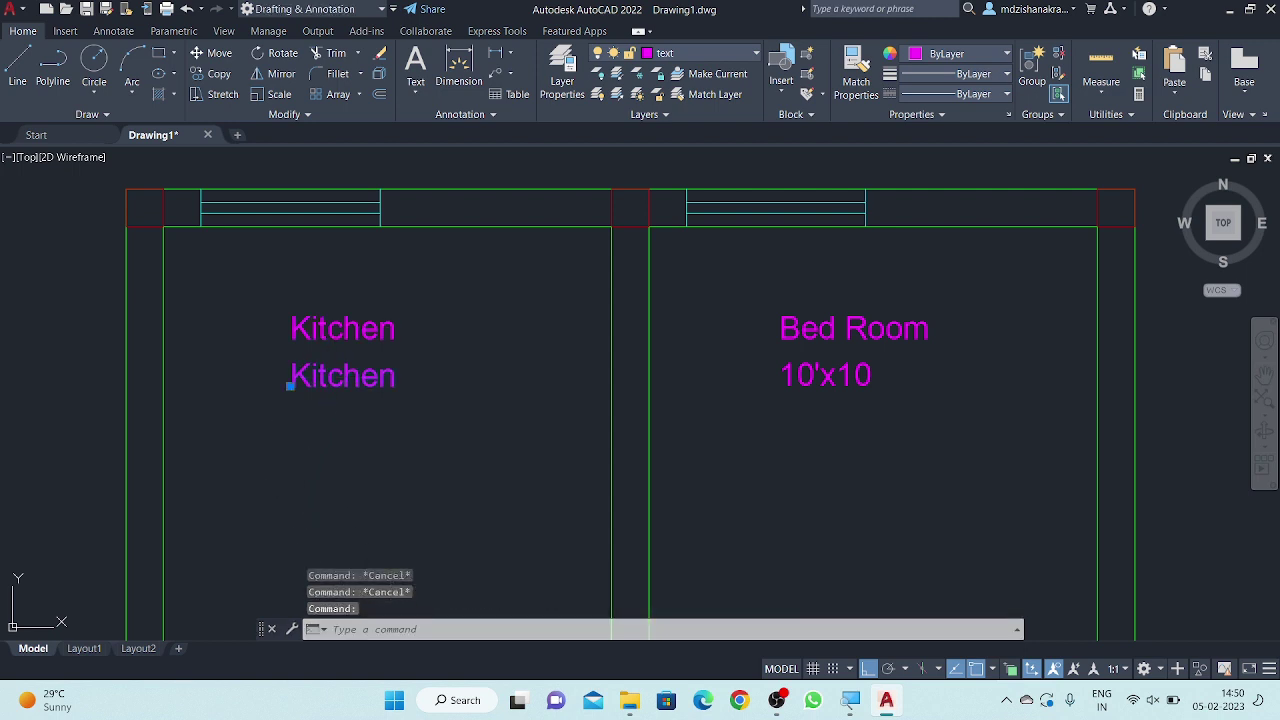
pyautogui.doubleClick(333, 377)
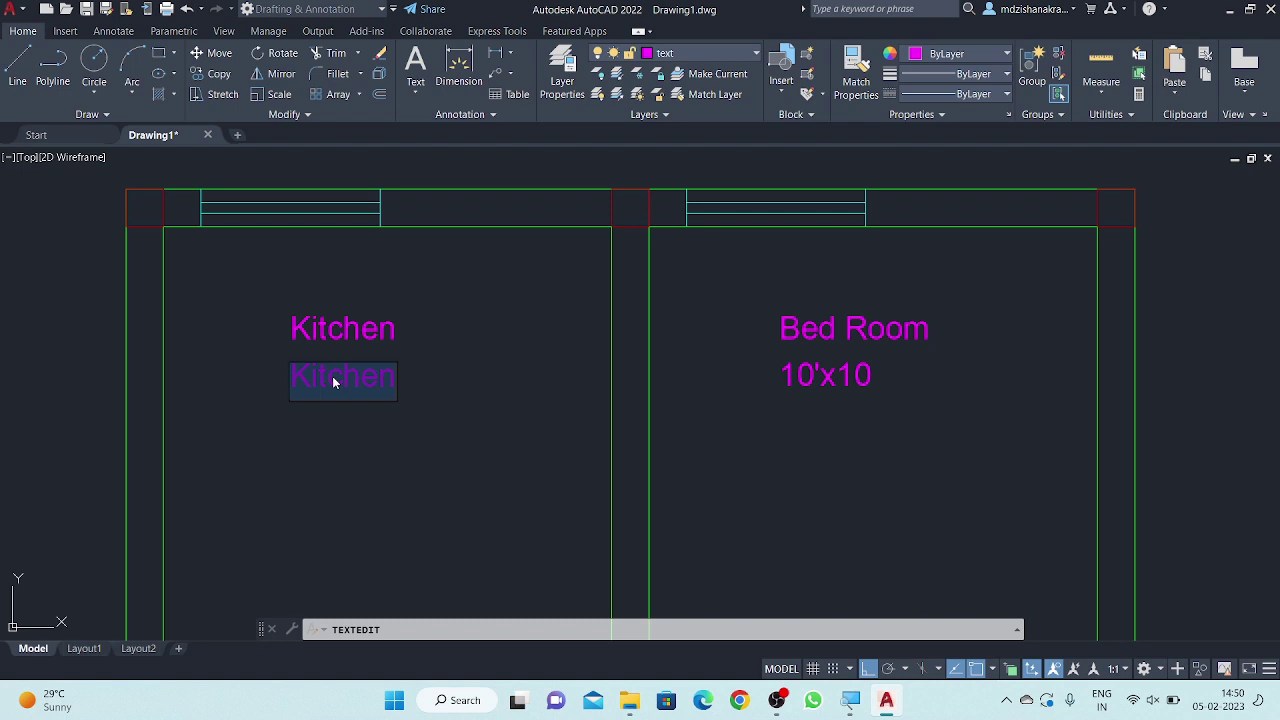
# - Change the kitchen's second label to the size 10'x10'
pyautogui.write('10')
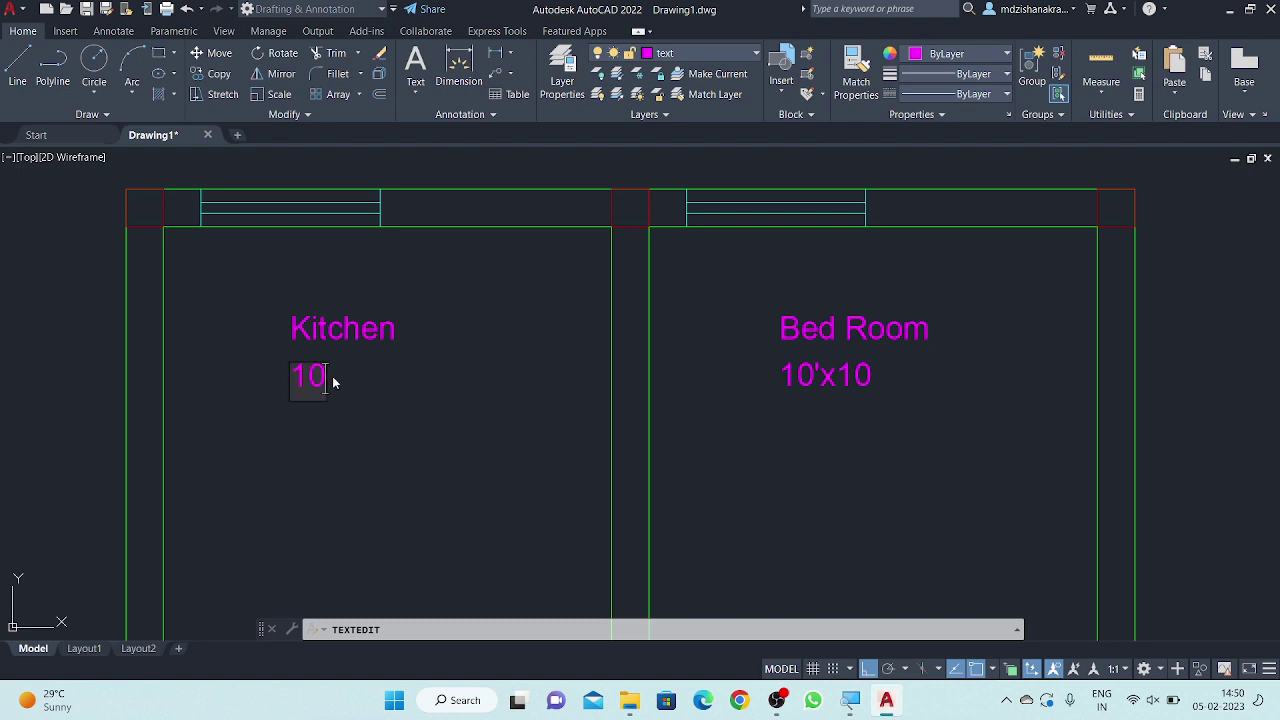
pyautogui.write("'x")
pyautogui.write('10')
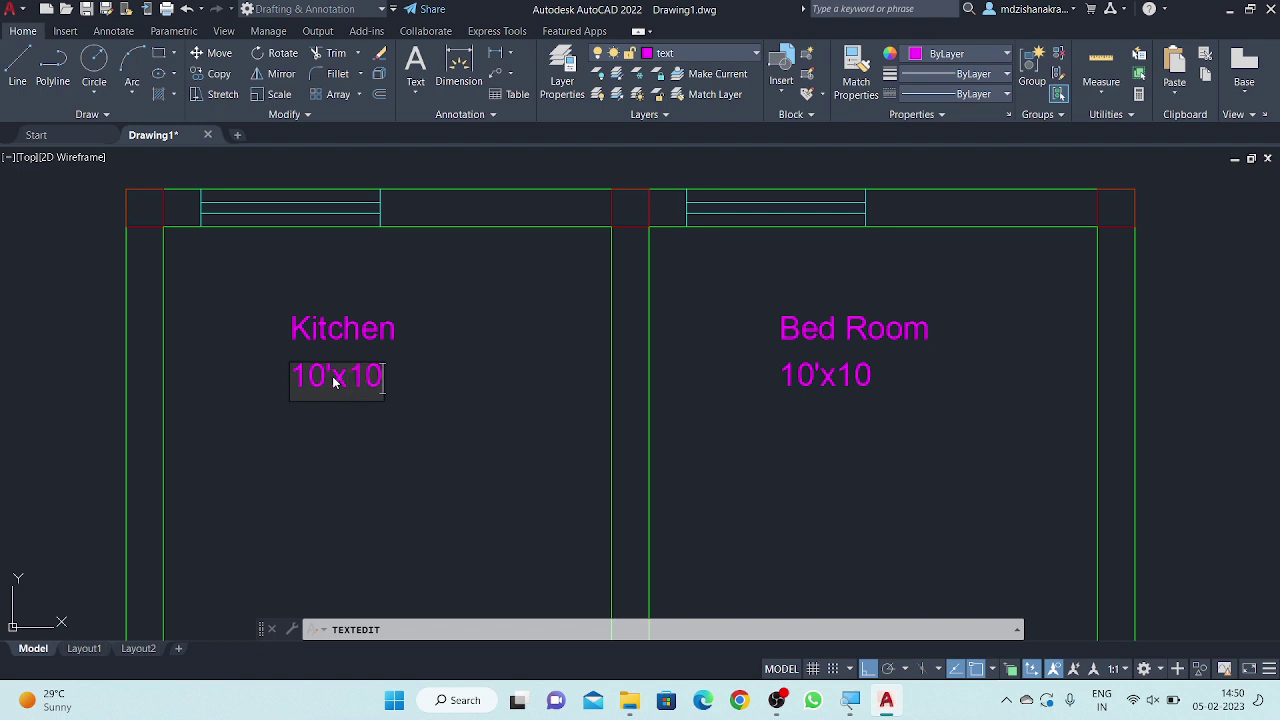
pyautogui.write("'")
pyautogui.press('Return')
pyautogui.scroll(-5, 434, 320)
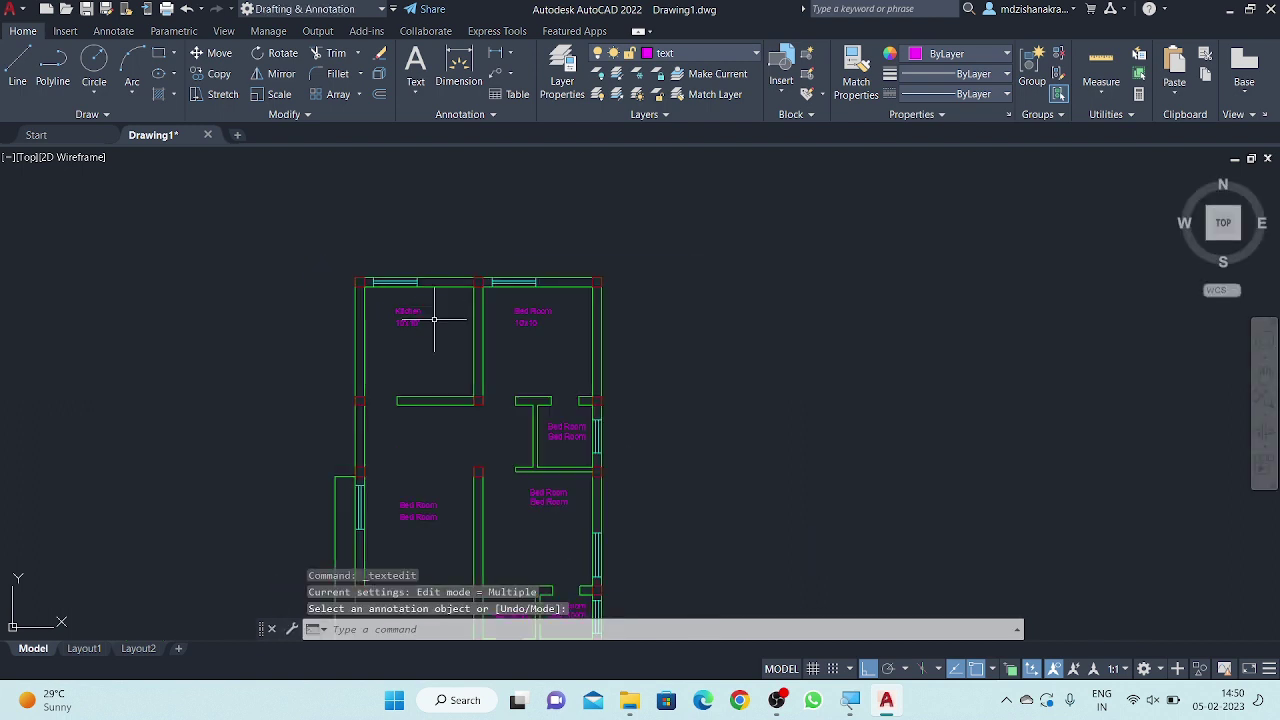
pyautogui.moveTo(523, 466); pyautogui.dragTo(509, 363, button='middle')
pyautogui.scroll(4, 537, 315)
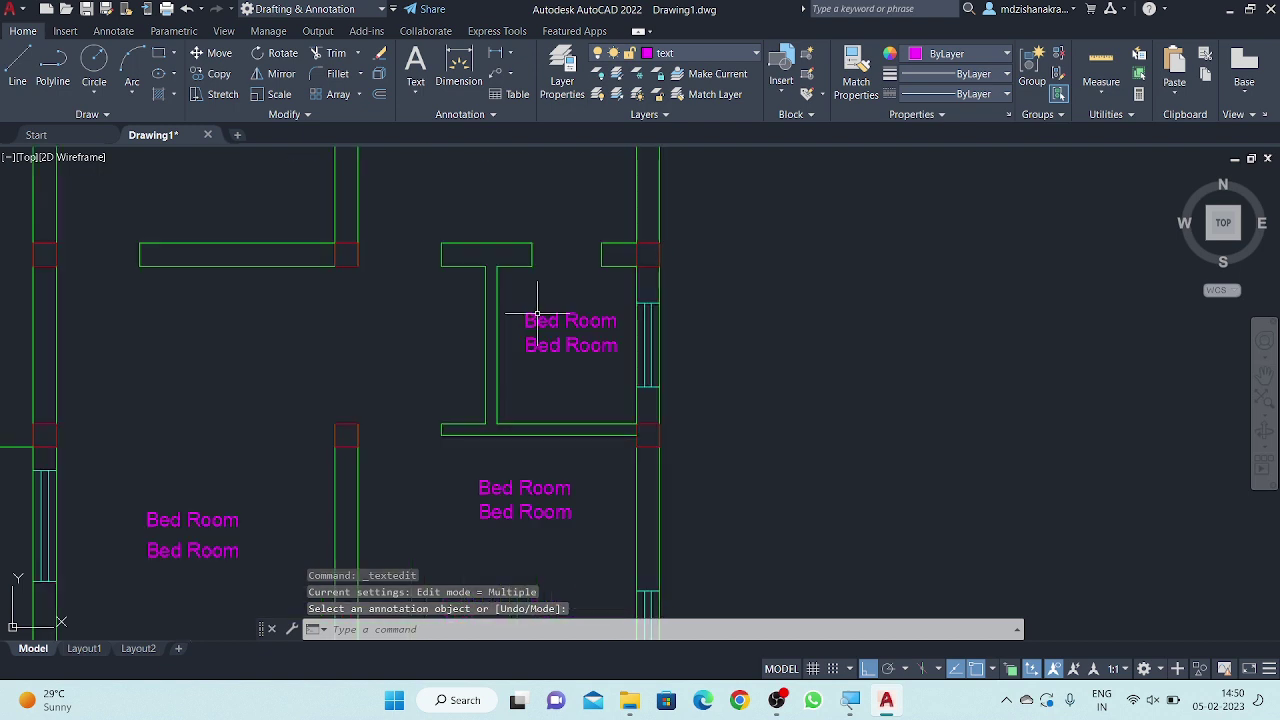
pyautogui.scroll(2, 558, 330)
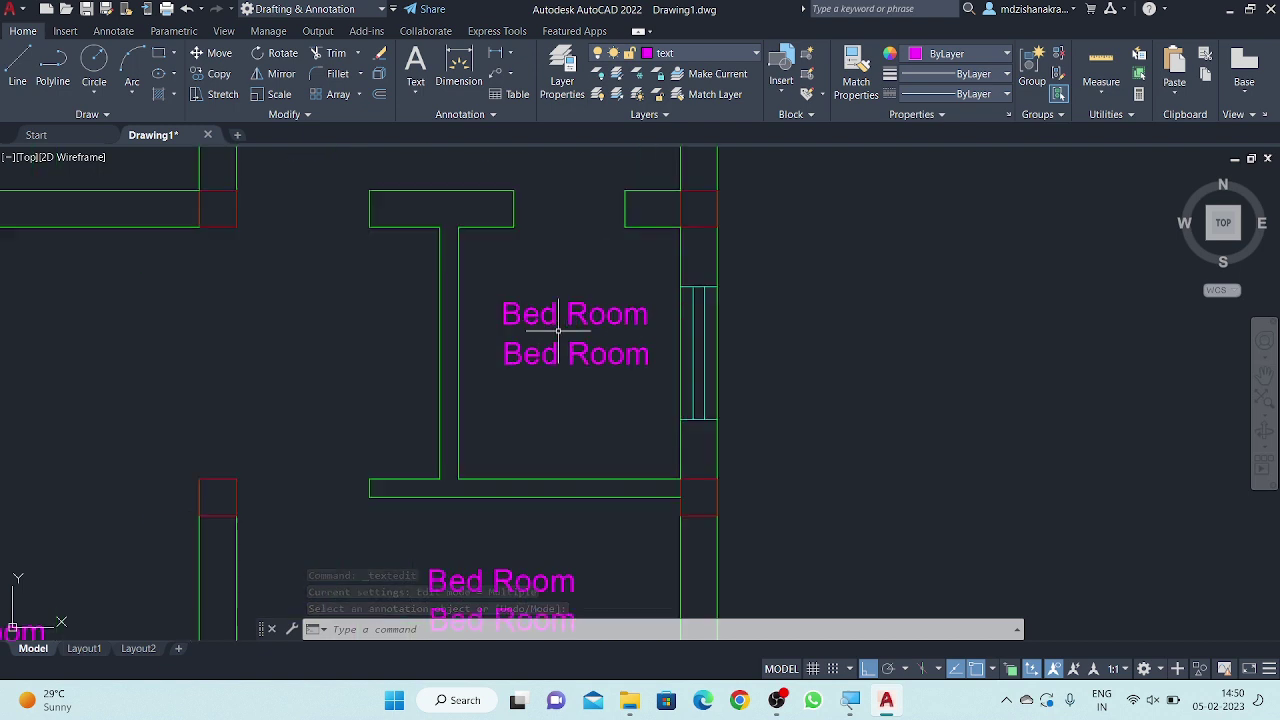
# - Rename the small room's upper Bed Room label to Toilet
pyautogui.click(506, 314)
pyautogui.write('d')
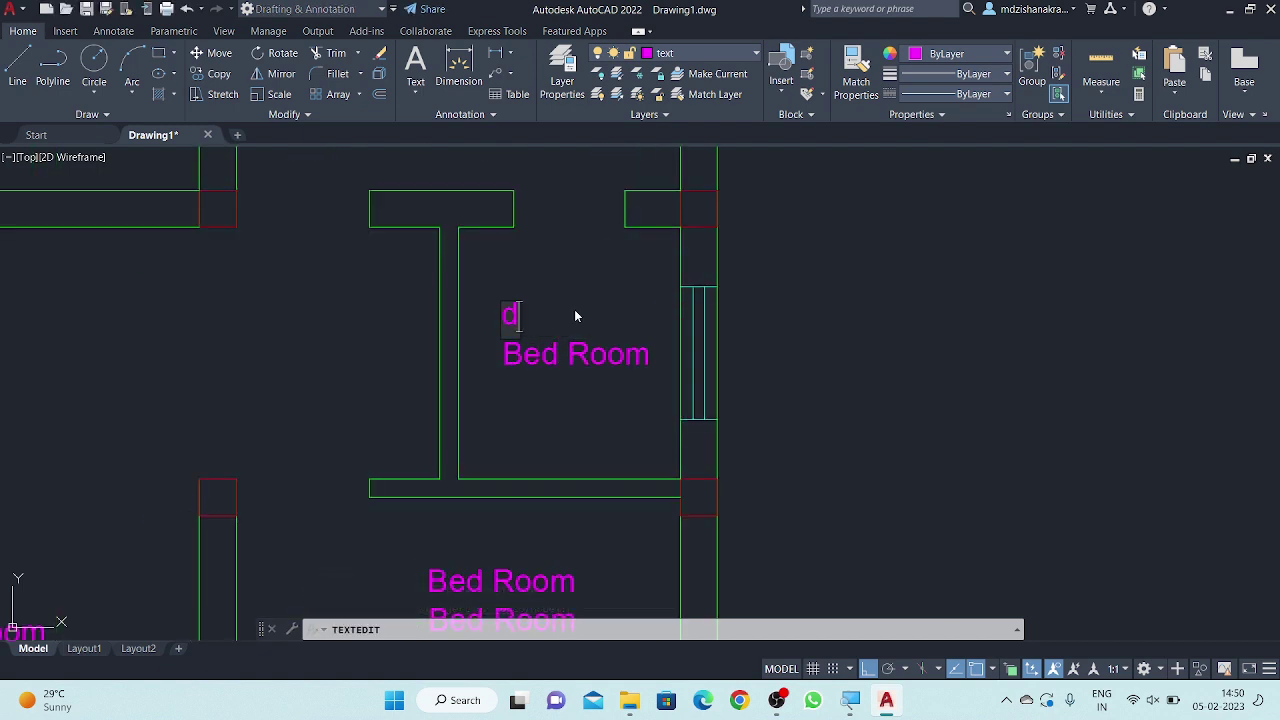
pyautogui.write('to')
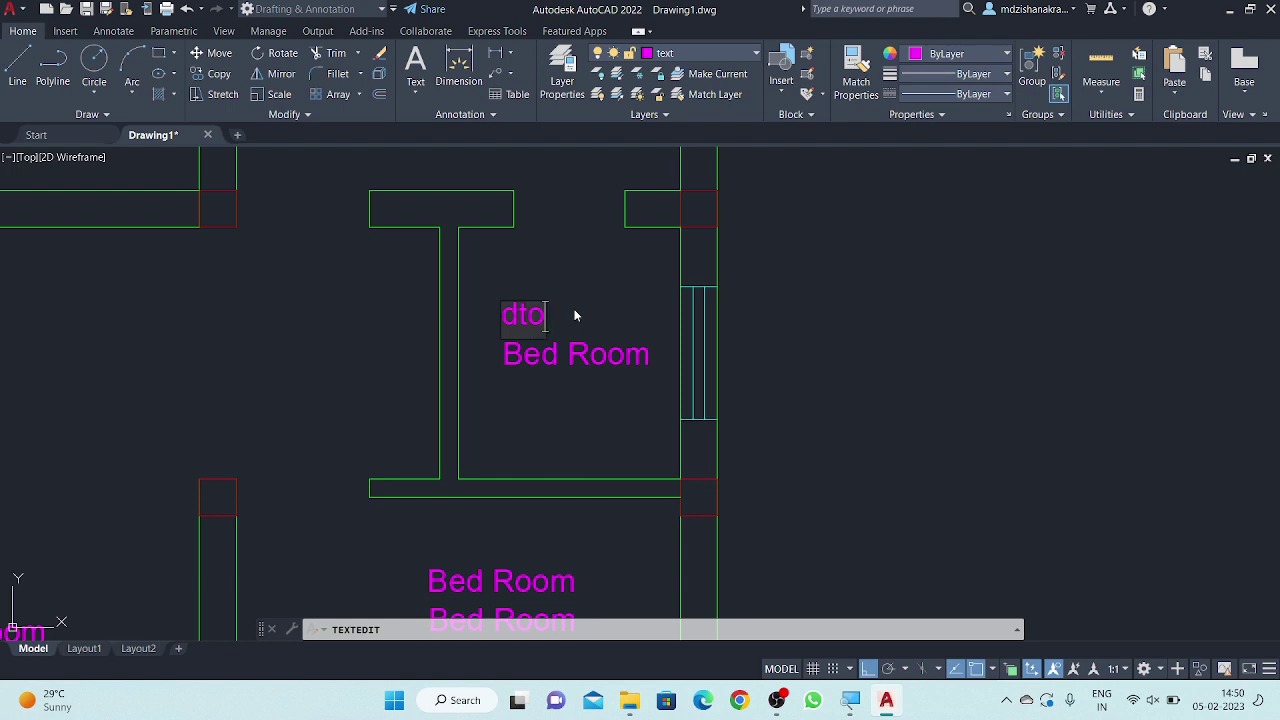
pyautogui.press('BackSpace')
pyautogui.press('BackSpace')
pyautogui.press('BackSpace')
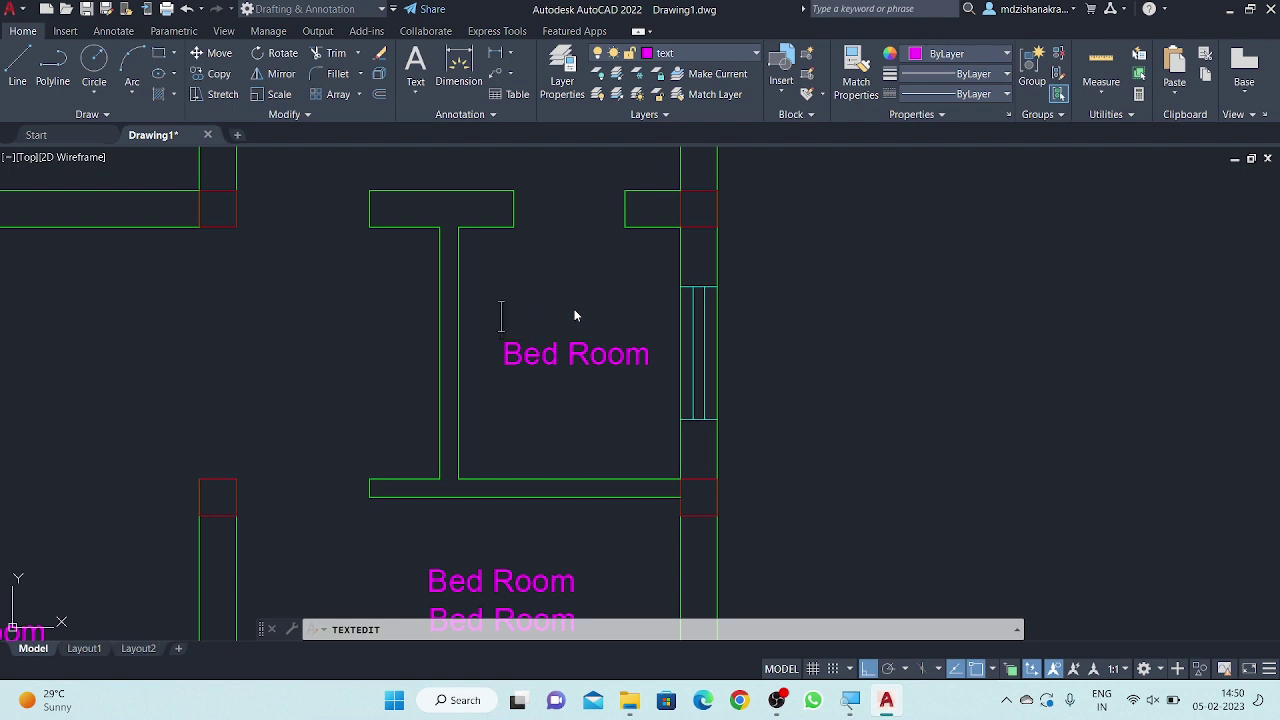
pyautogui.write('M')
pyautogui.press('BackSpace')
pyautogui.write('T')
pyautogui.write('oile')
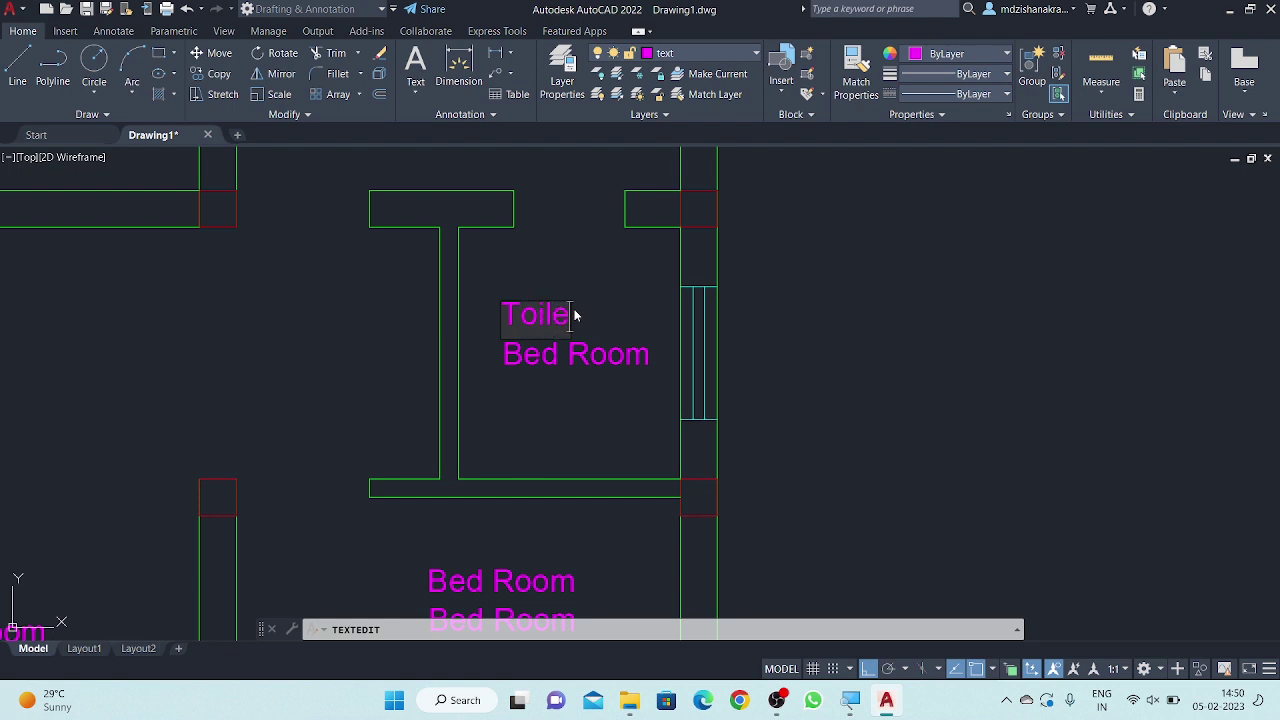
pyautogui.write('t')
pyautogui.press('Return')
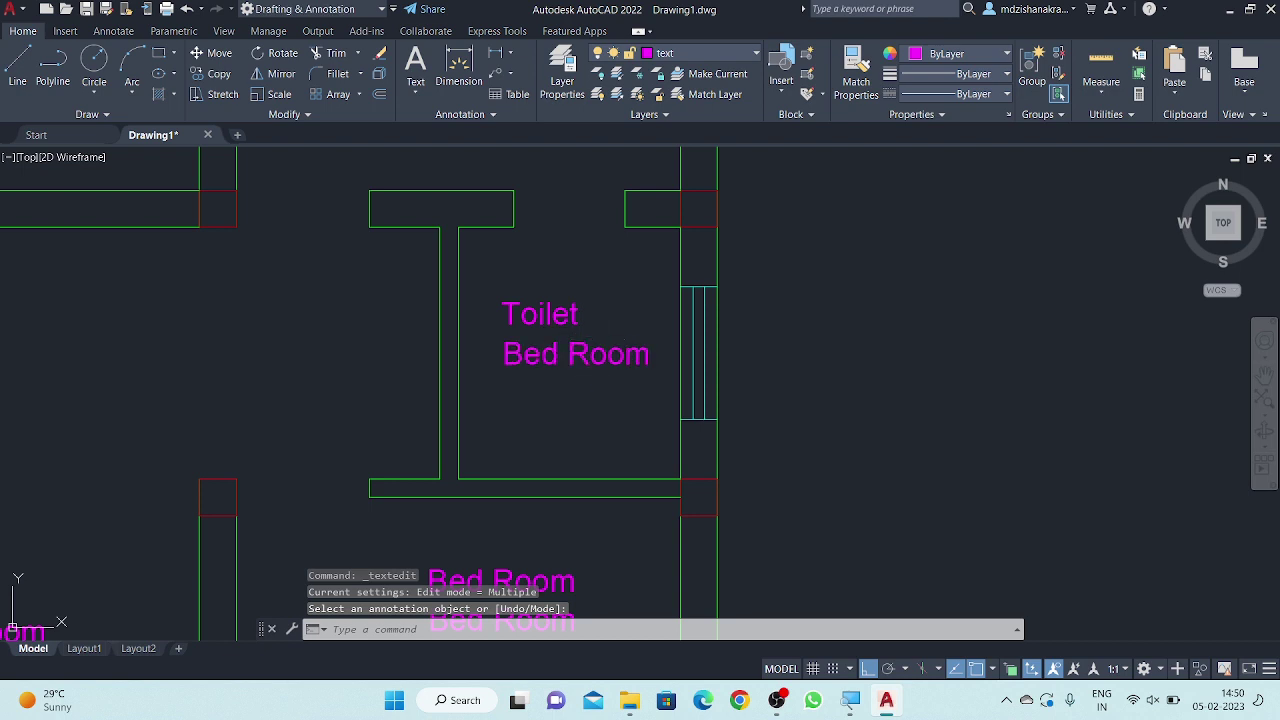
pyautogui.click(573, 386)
# - Erase the leftover Bed Room text and copy the Toilet label just below it
pyautogui.rightClick(573, 386)
pyautogui.click(600, 351)
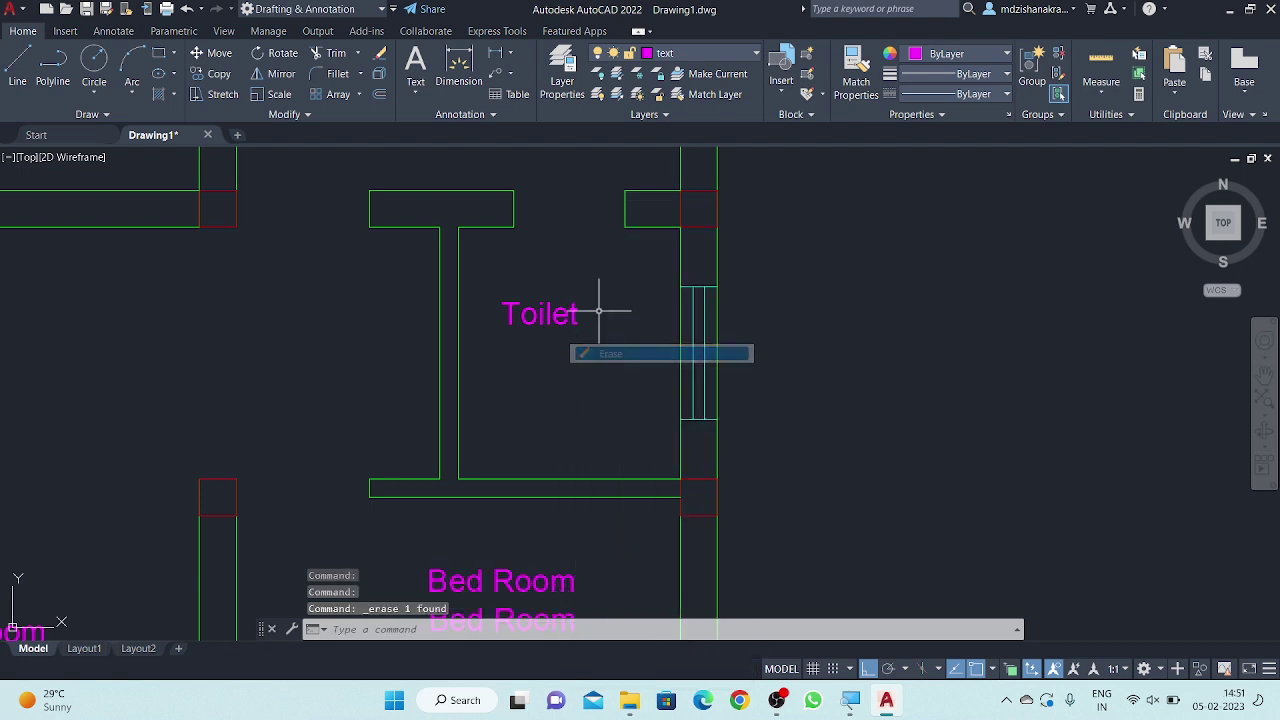
pyautogui.click(590, 287)
pyautogui.click(551, 327)
pyautogui.rightClick(571, 417)
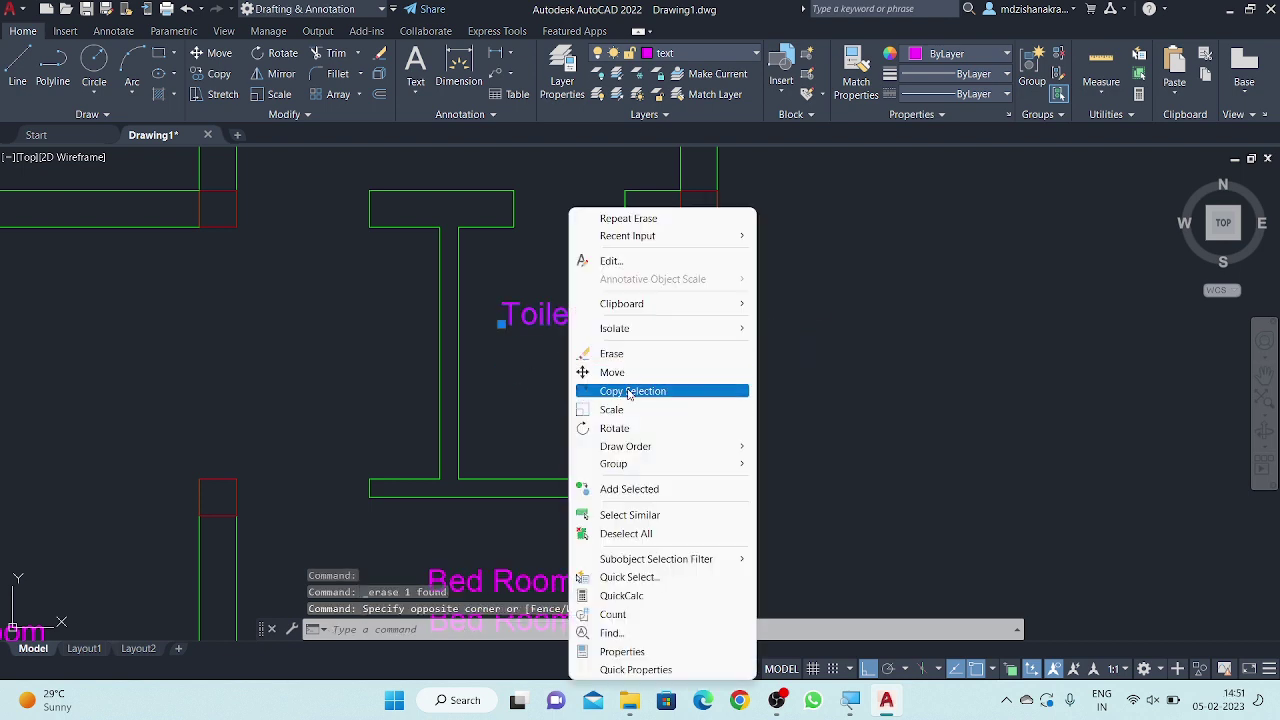
pyautogui.click(625, 390)
pyautogui.click(616, 338)
pyautogui.click(616, 380)
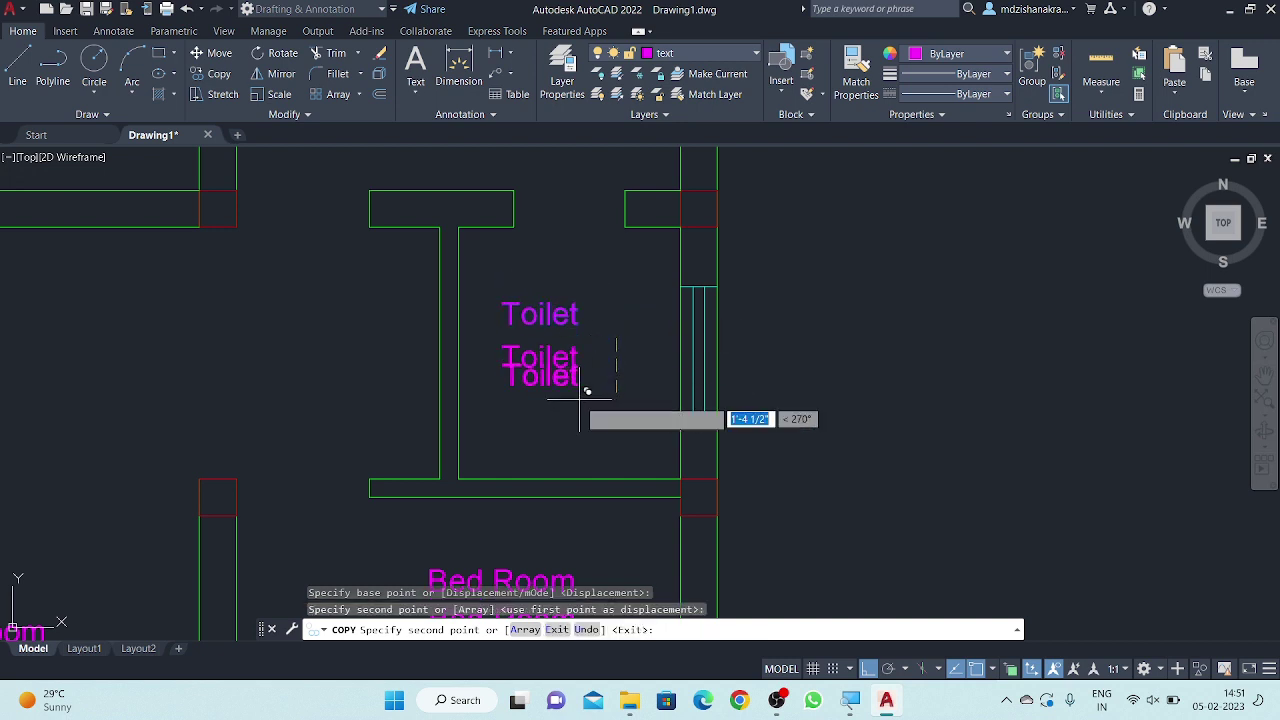
pyautogui.press('Escape')
# - Change the copied label's text to 5'x5'8"
pyautogui.doubleClick(531, 357)
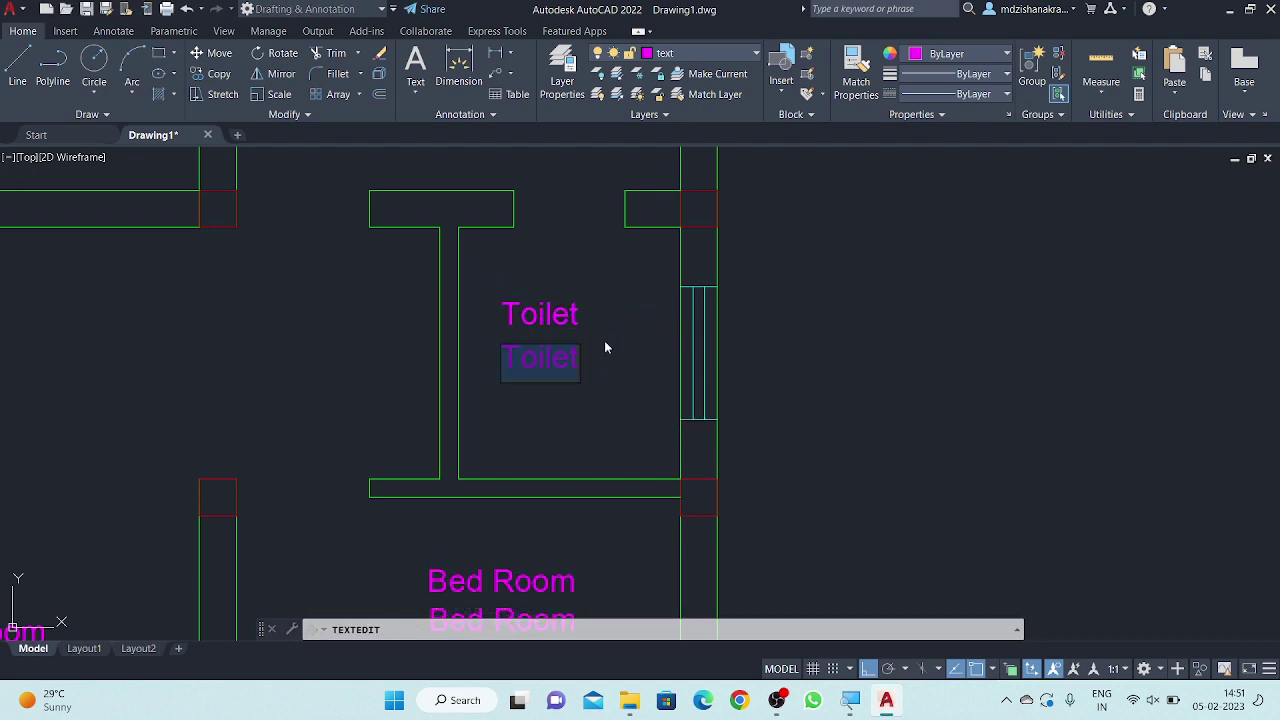
pyautogui.write("5'")
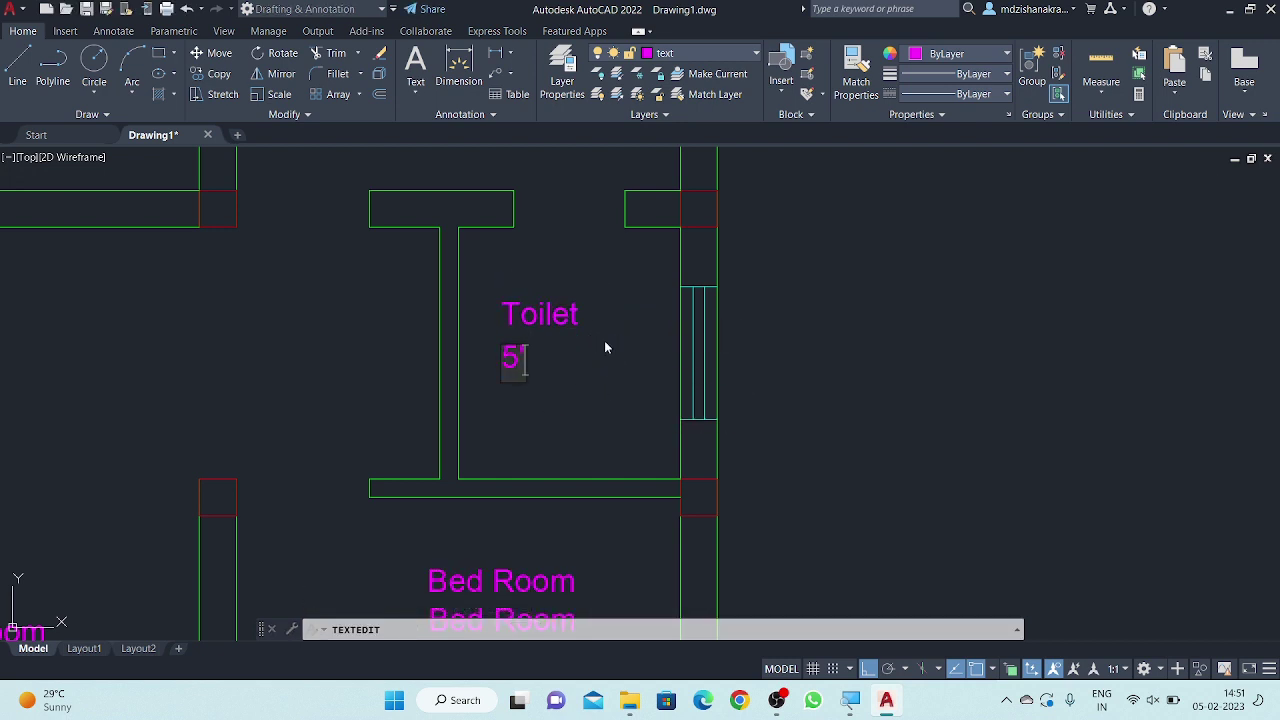
pyautogui.write('x')
pyautogui.write("5'")
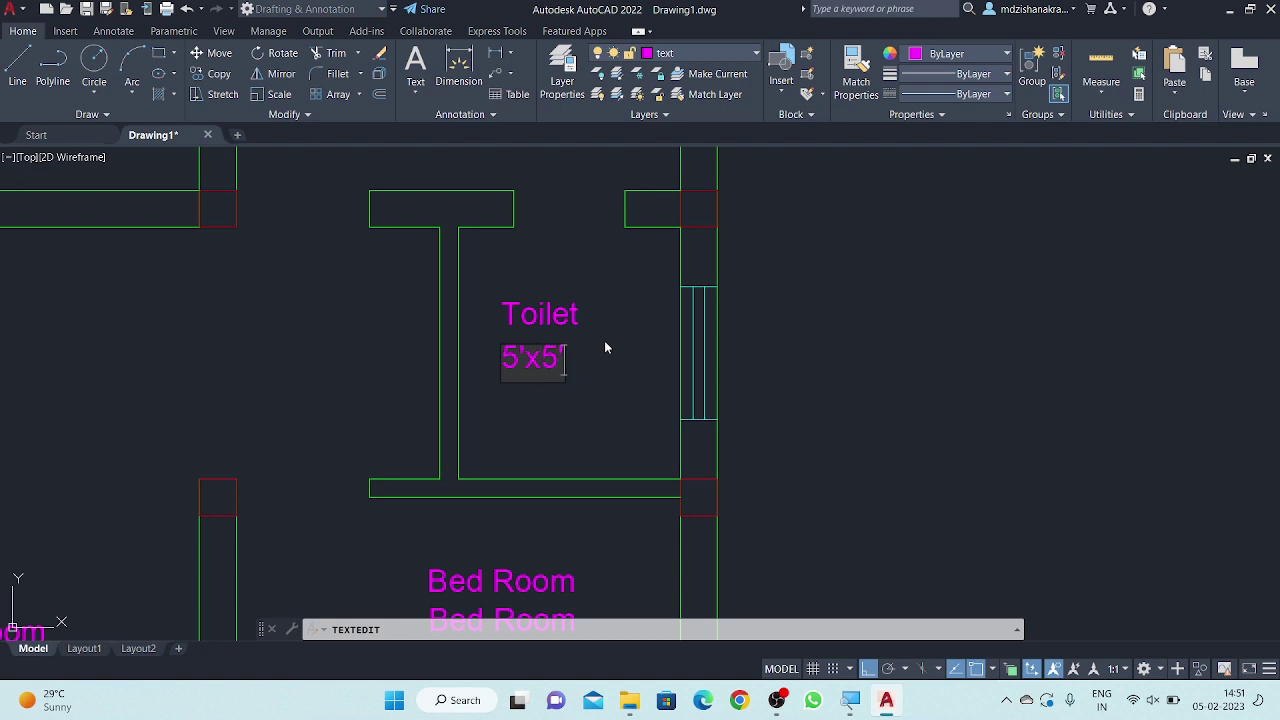
pyautogui.write('8')
pyautogui.press('BackSpace')
pyautogui.write('8')
pyautogui.press('Return')
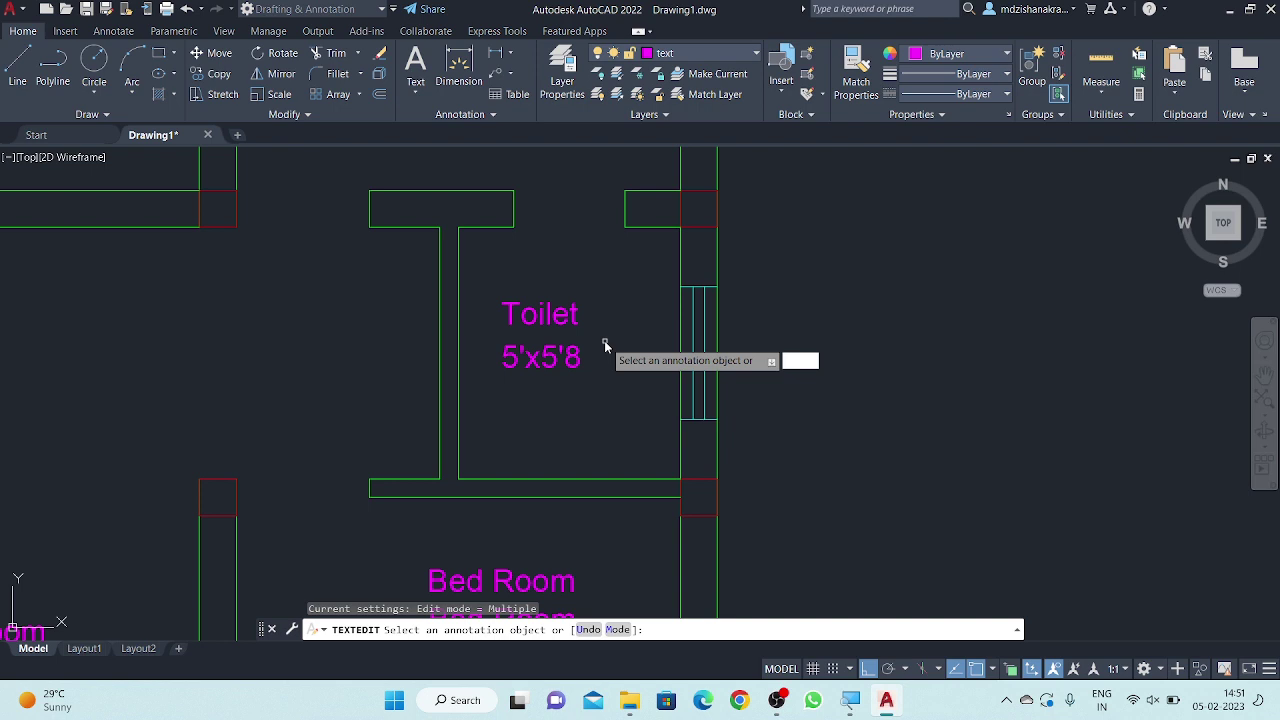
pyautogui.press('Escape')
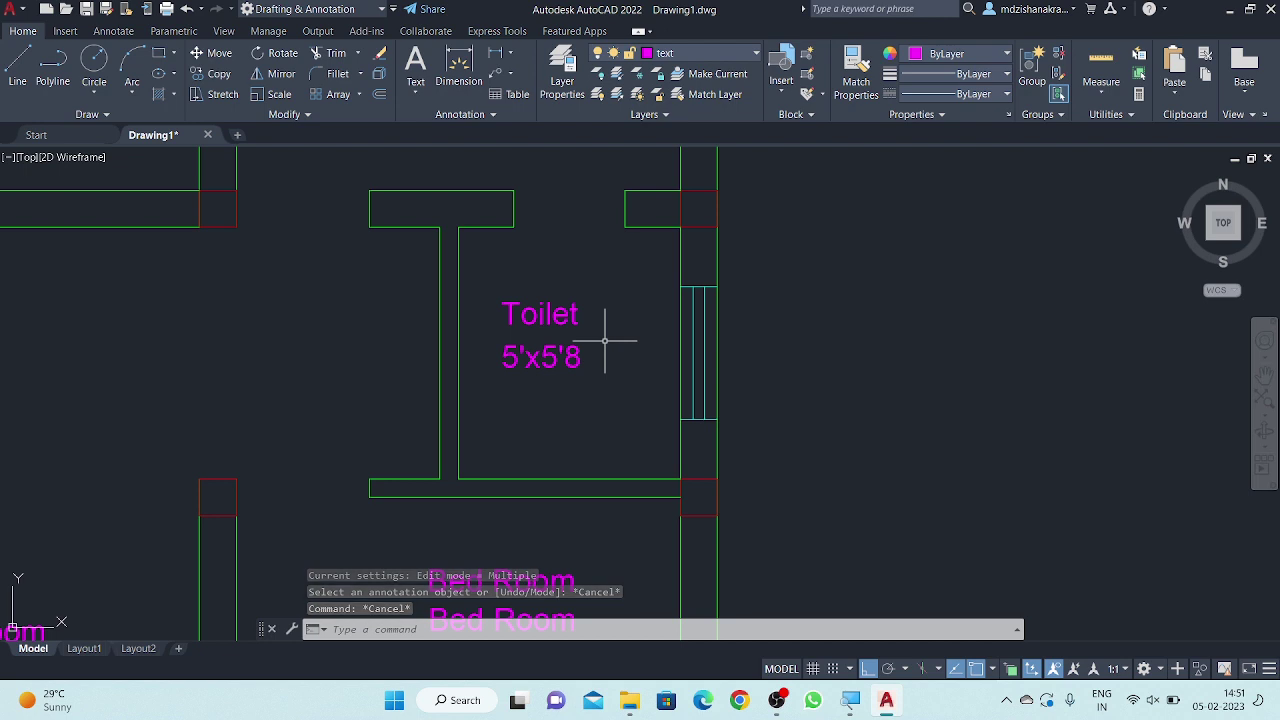
pyautogui.doubleClick(578, 355)
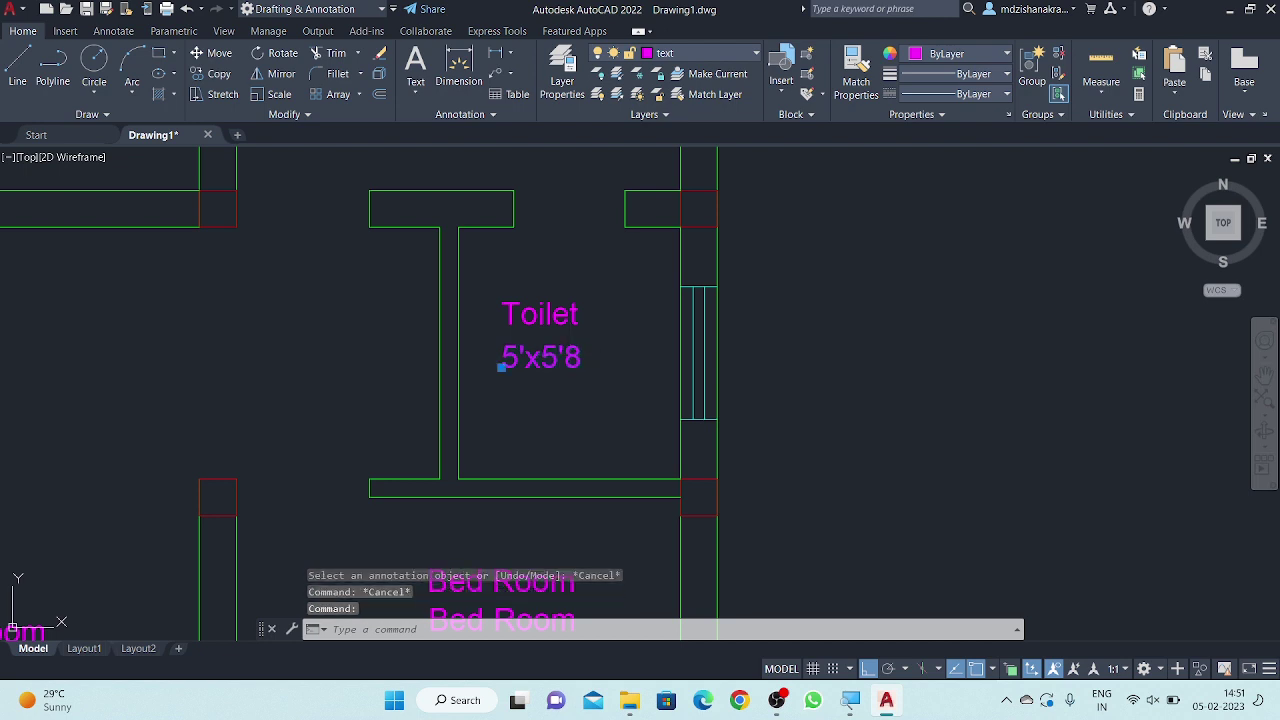
pyautogui.click(578, 372)
pyautogui.press('BackSpace')
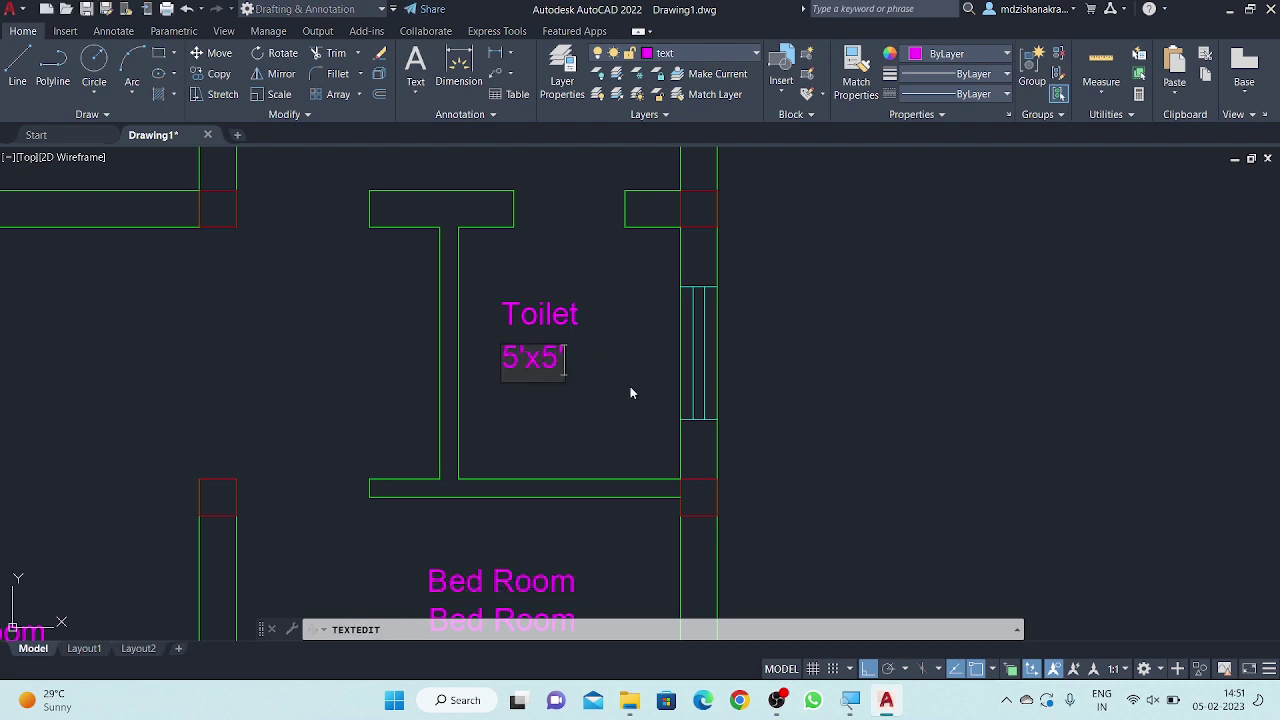
pyautogui.write('8')
pyautogui.write('"')
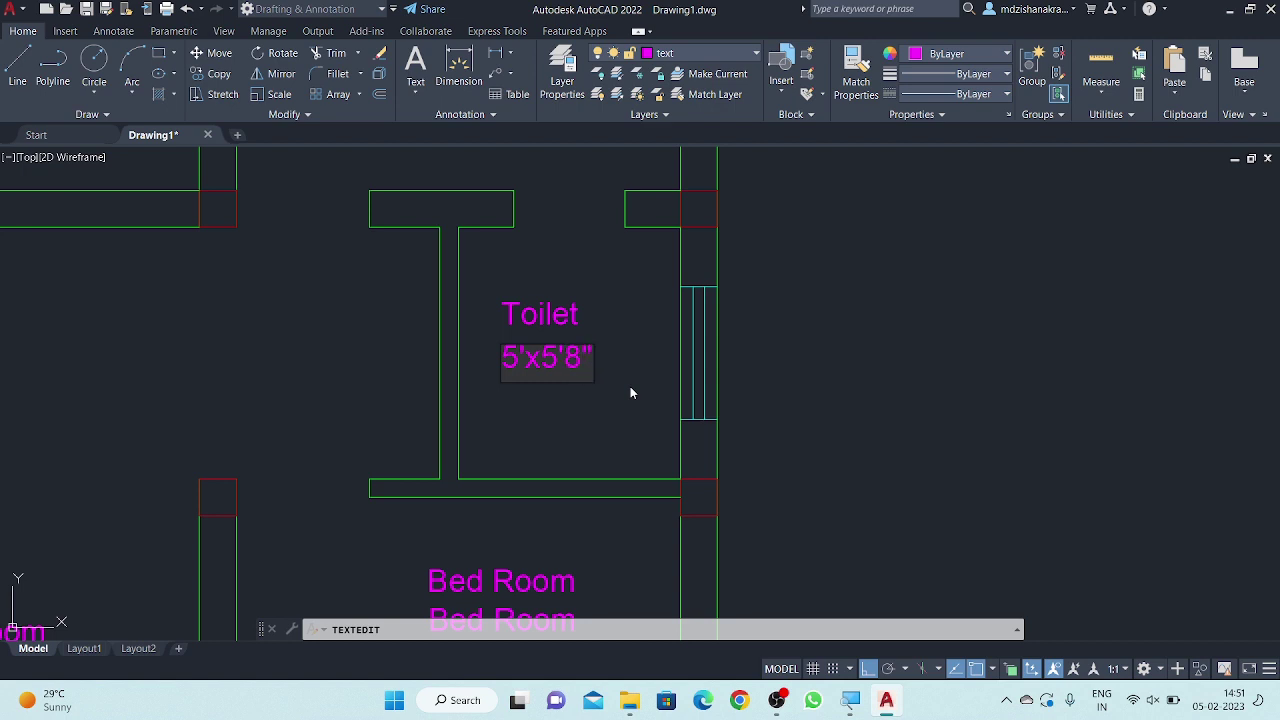
pyautogui.click(630, 392)
# - Change the lower Bed Room label below the toilet to 10'x10'
pyautogui.scroll(-3, 628, 385)
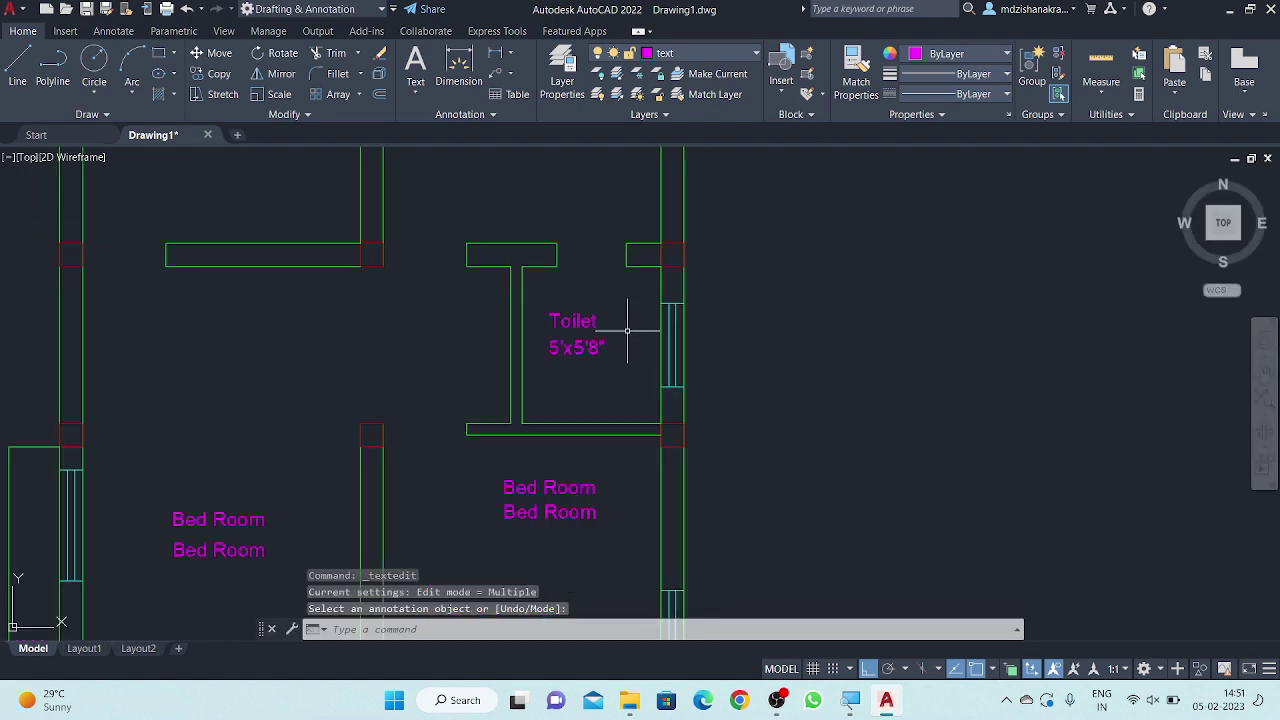
pyautogui.scroll(-2, 597, 389)
pyautogui.moveTo(583, 449); pyautogui.dragTo(600, 337, button='middle')
pyautogui.scroll(3, 594, 329)
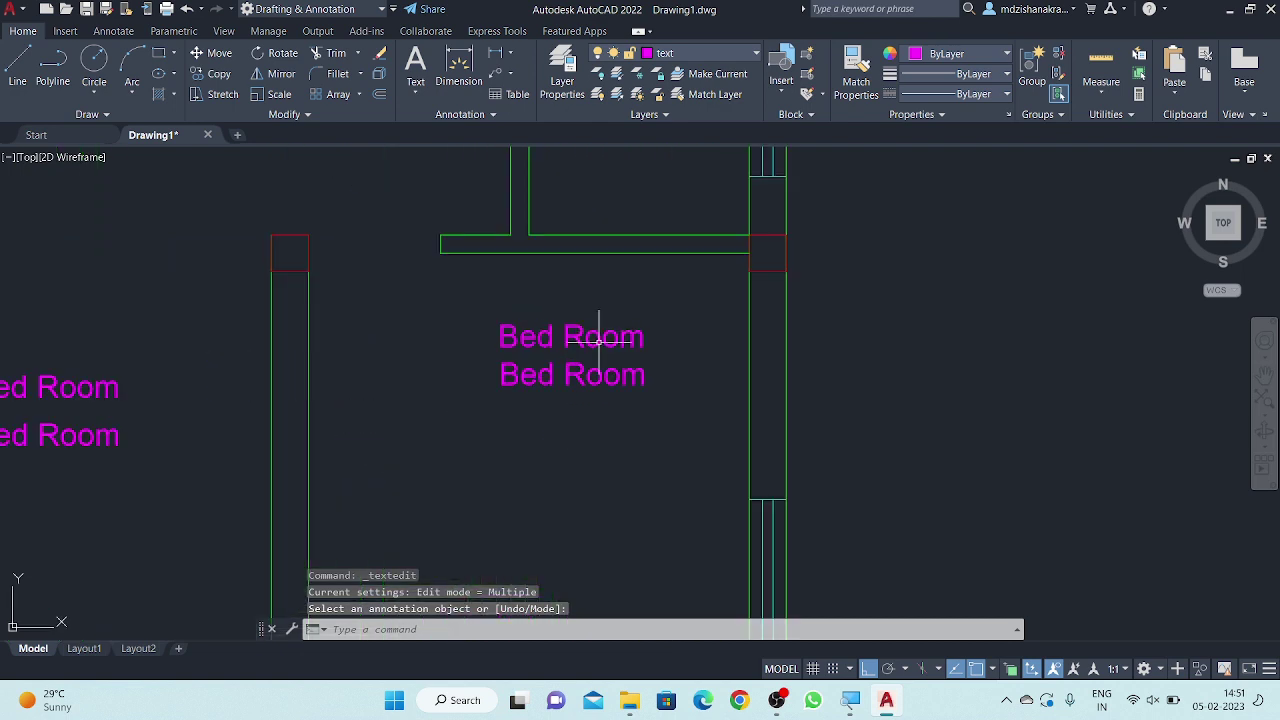
pyautogui.press('Escape')
pyautogui.doubleClick(595, 378)
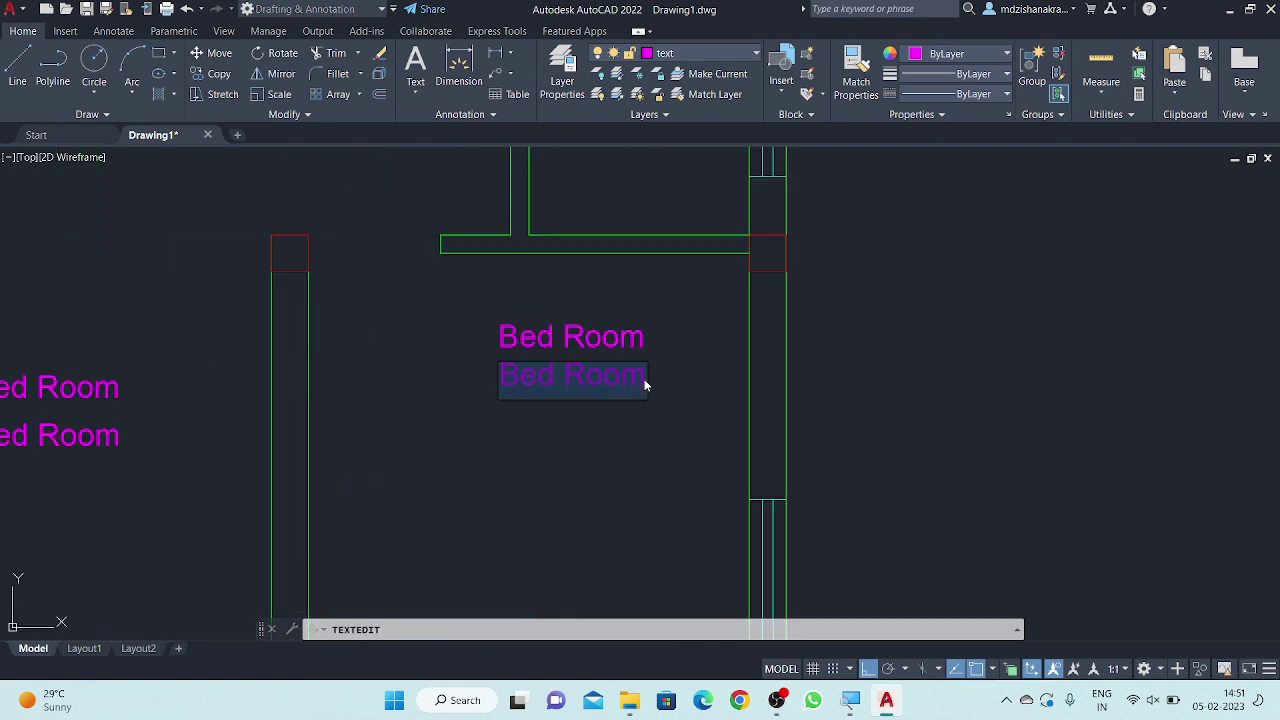
pyautogui.write('10')
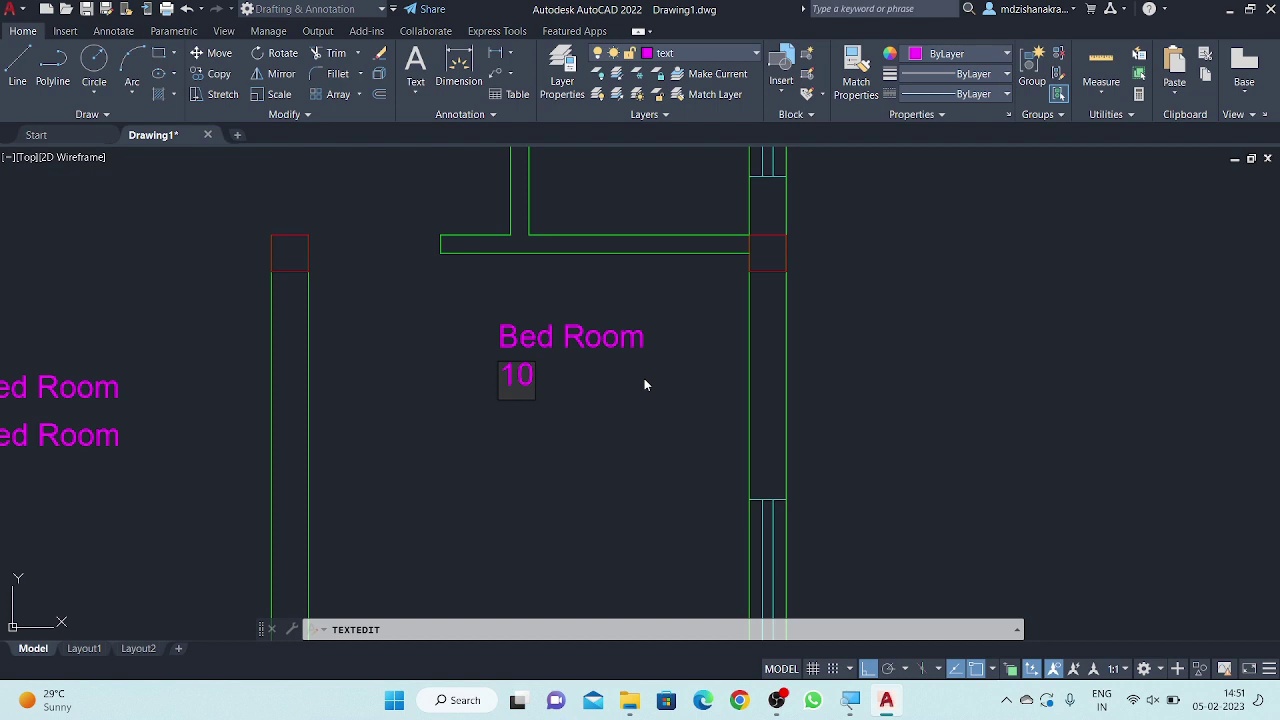
pyautogui.write("'x")
pyautogui.write('10')
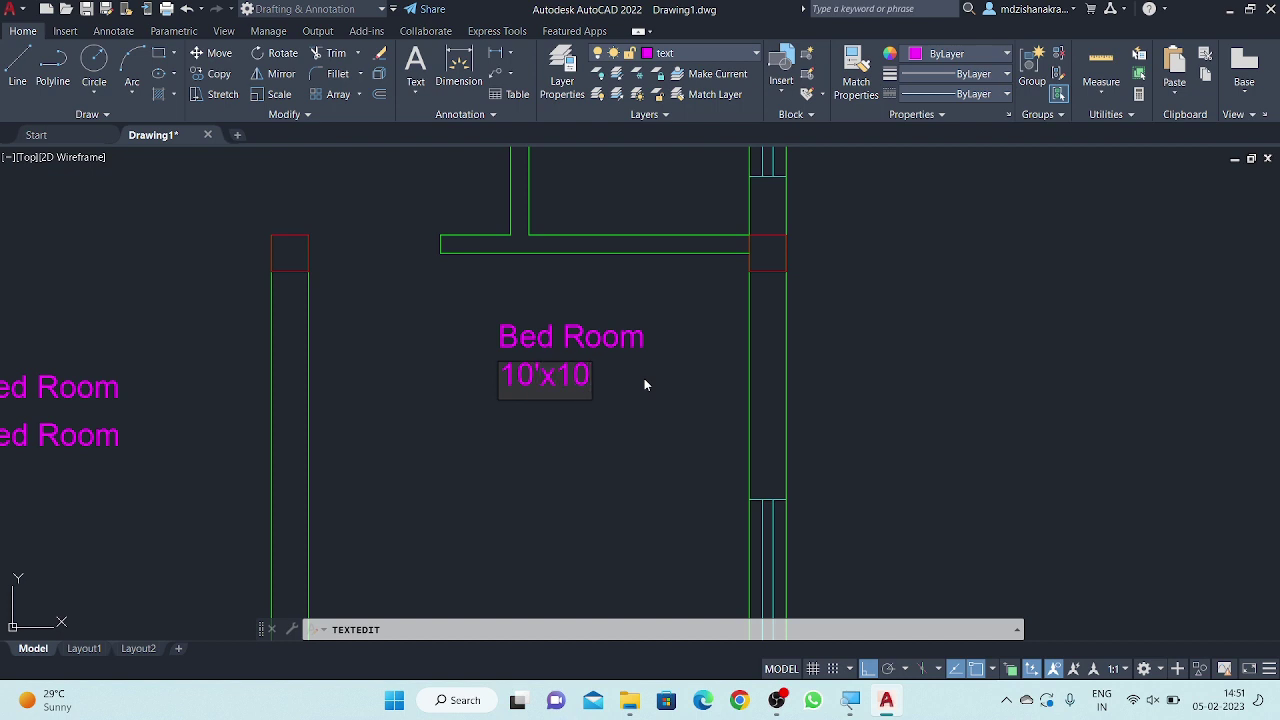
pyautogui.write("'")
pyautogui.press('Return')
# - Erase the duplicate Bed Room text in the large left room
pyautogui.scroll(-3, 555, 315)
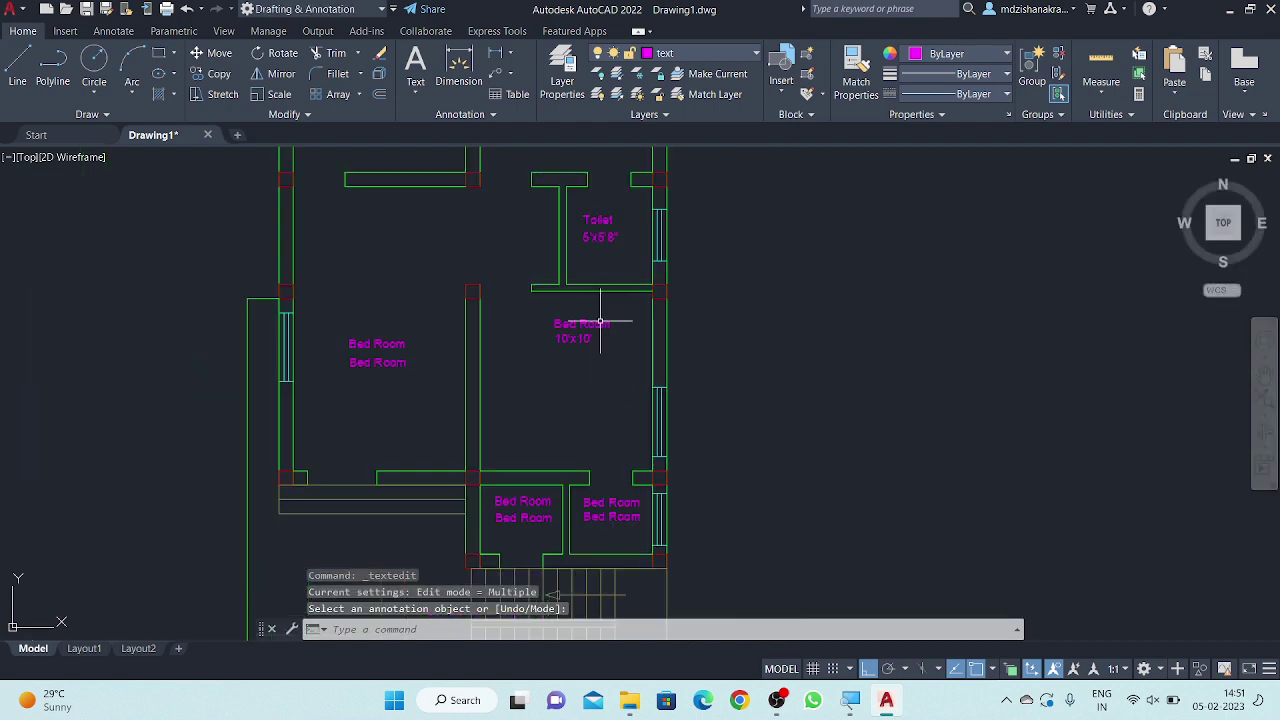
pyautogui.scroll(2, 339, 365)
pyautogui.click(397, 301)
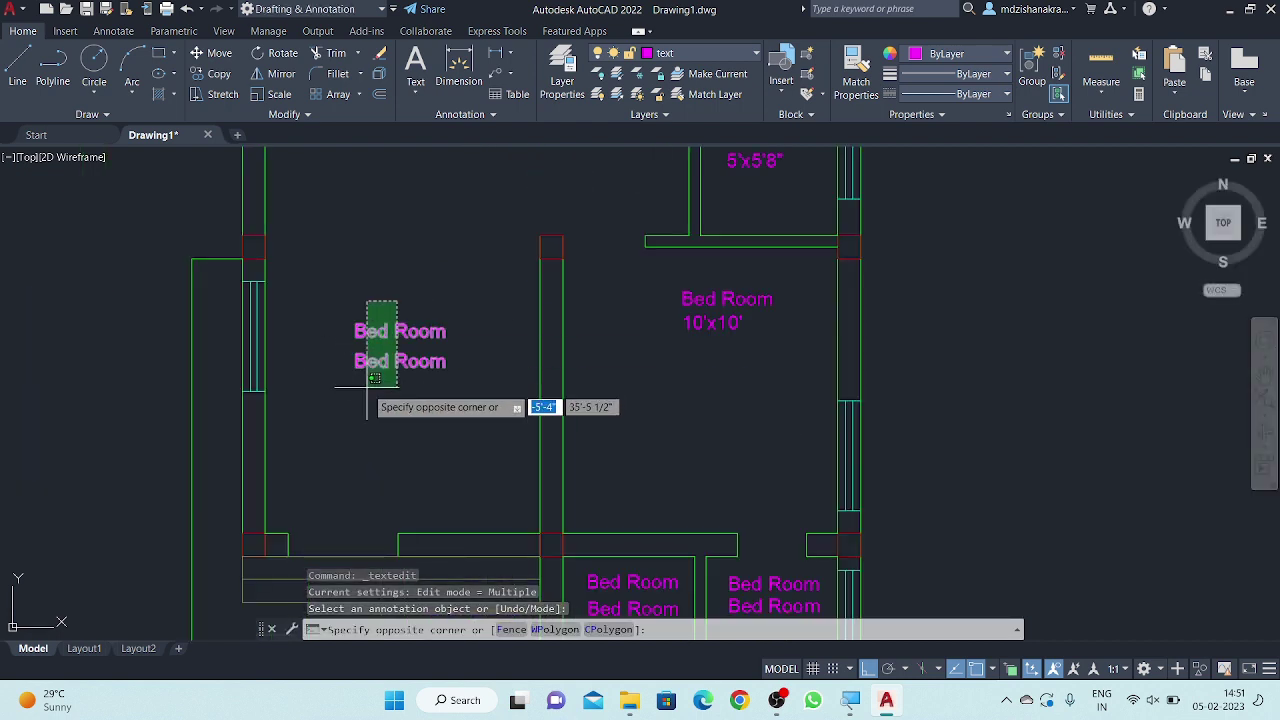
pyautogui.click(349, 331)
pyautogui.rightClick(391, 251)
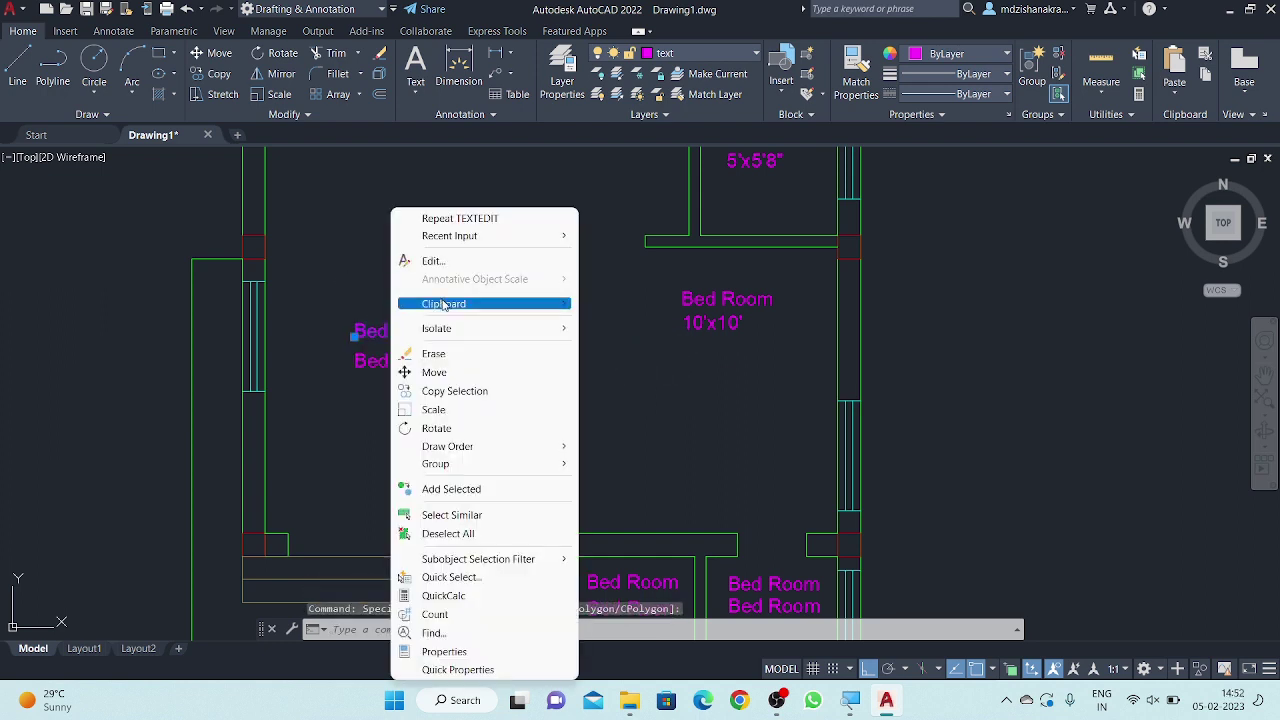
pyautogui.click(433, 354)
pyautogui.scroll(-3, 491, 315)
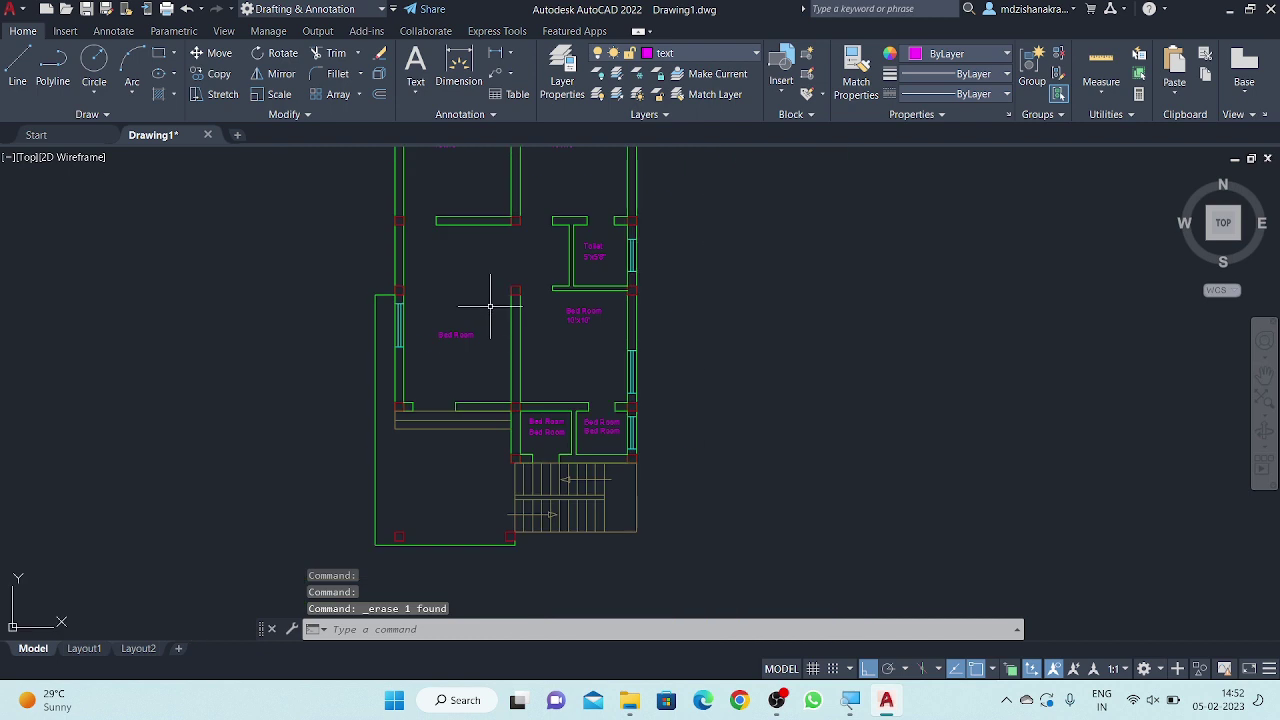
pyautogui.click(493, 53)
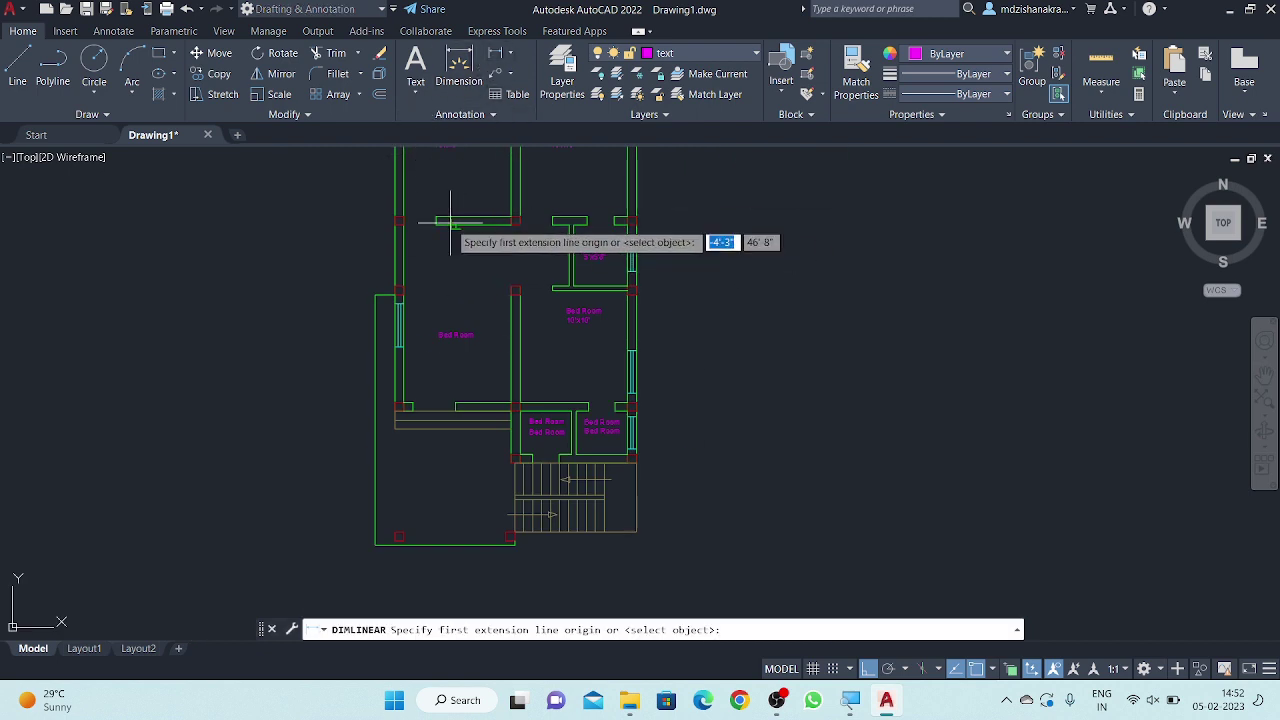
pyautogui.scroll(2, 421, 237)
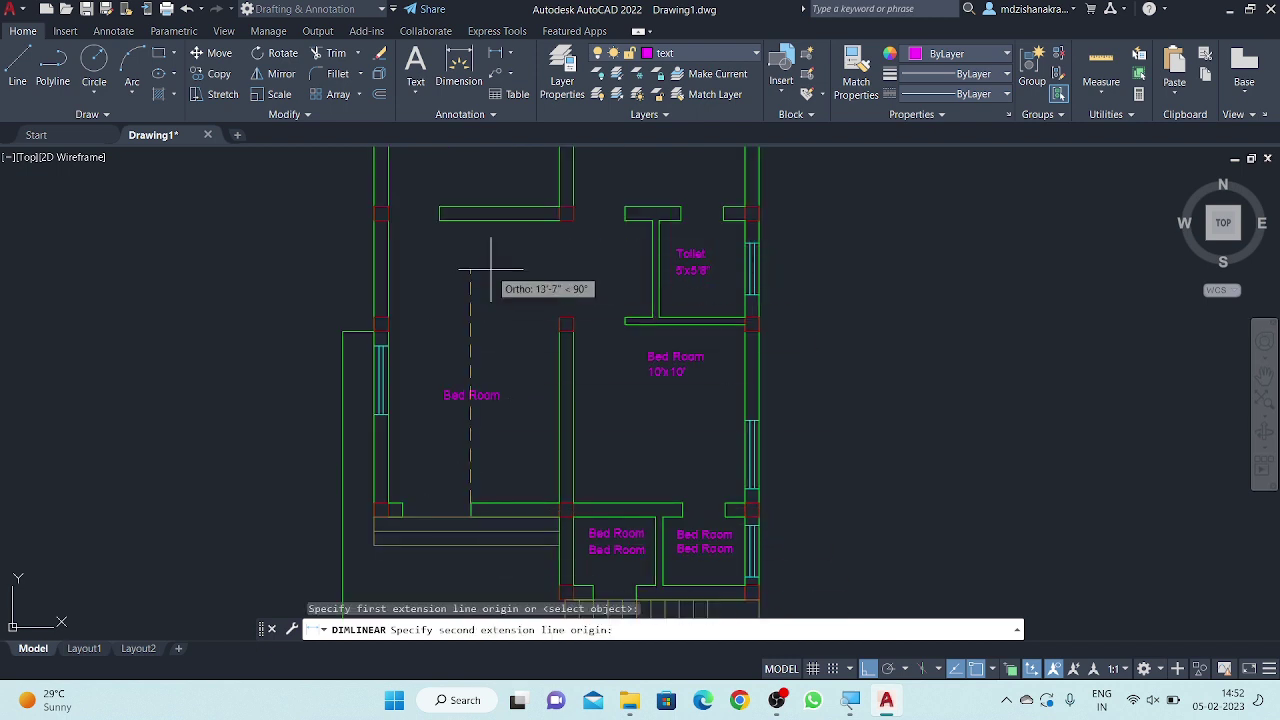
pyautogui.click(483, 214)
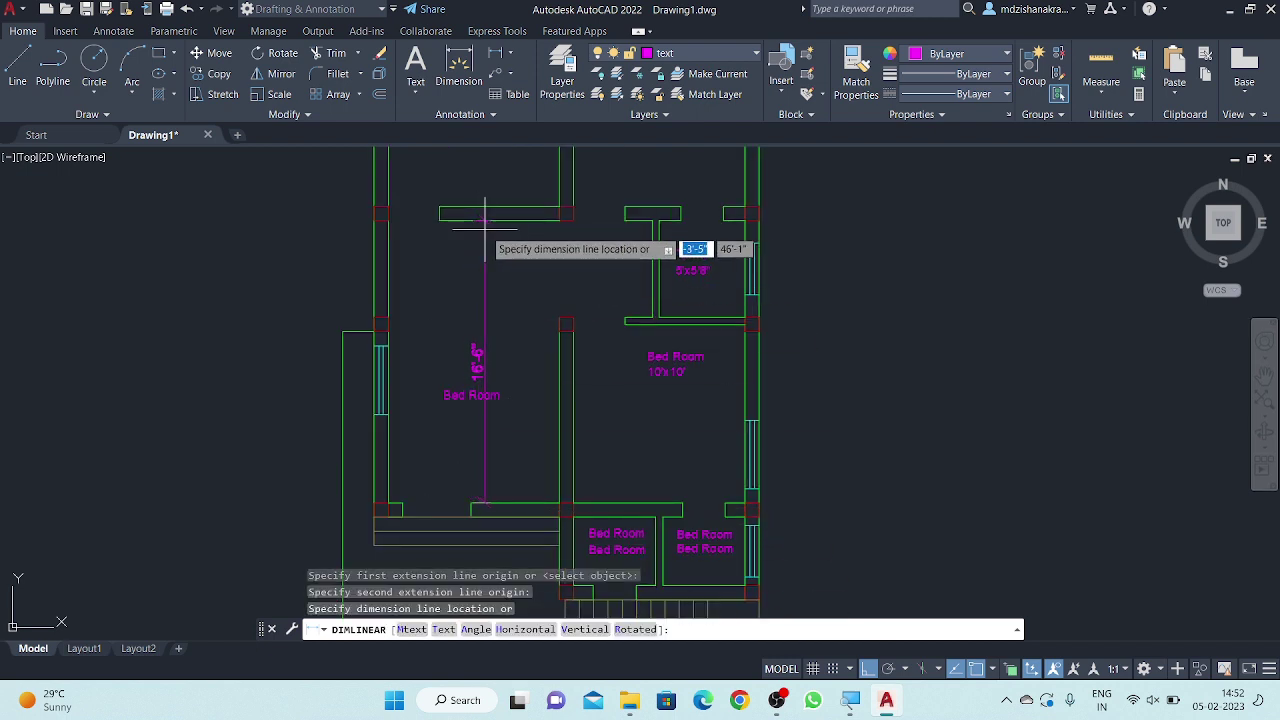
pyautogui.press('Escape')
pyautogui.press('Return')
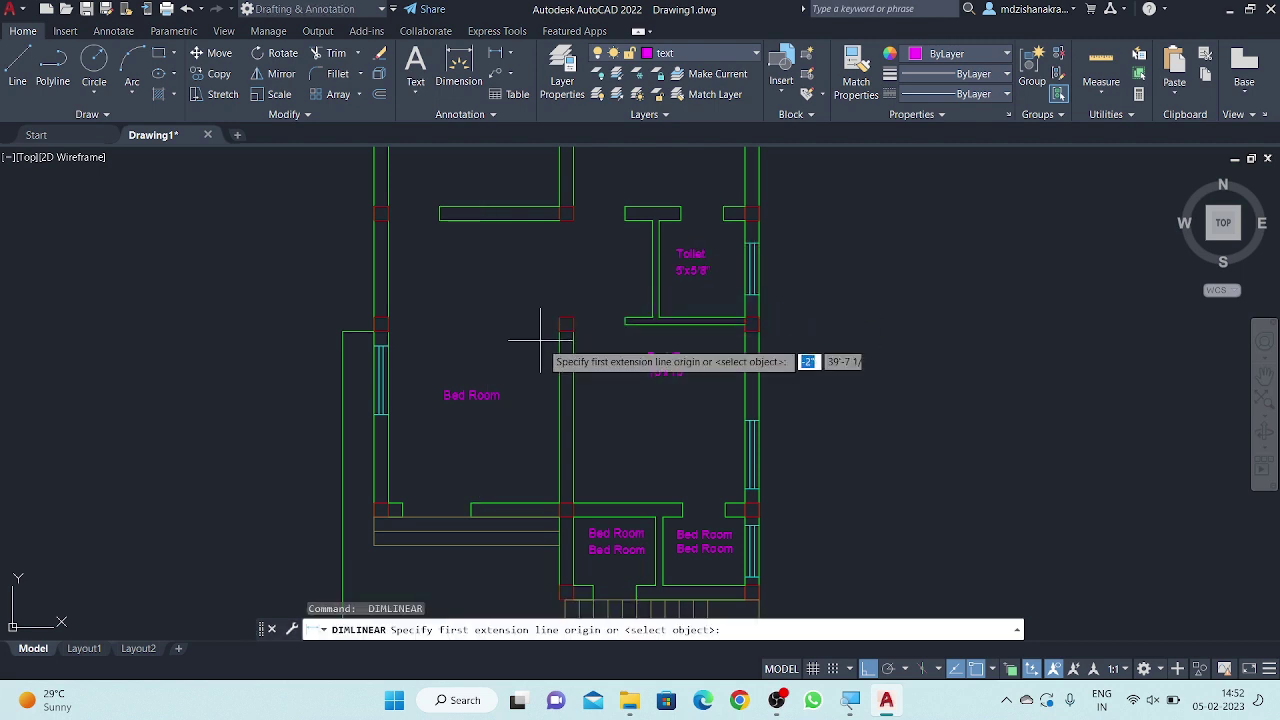
pyautogui.click(560, 330)
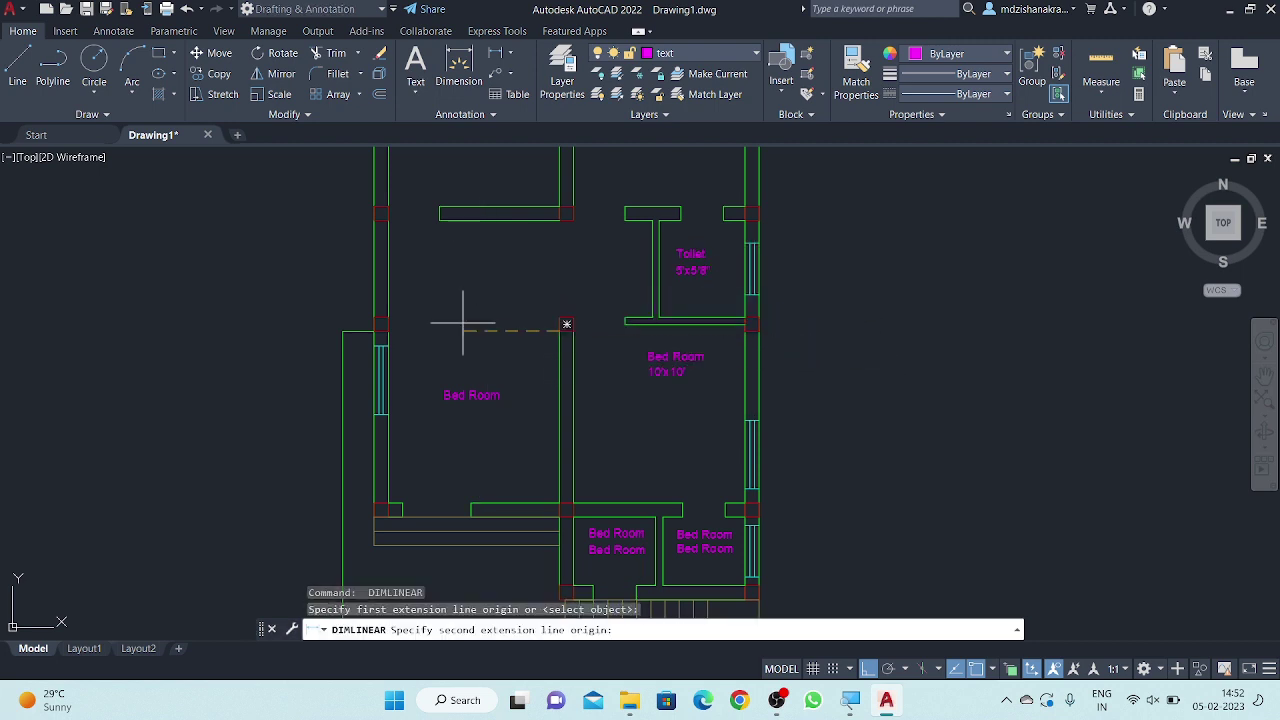
pyautogui.click(380, 325)
pyautogui.press('Escape')
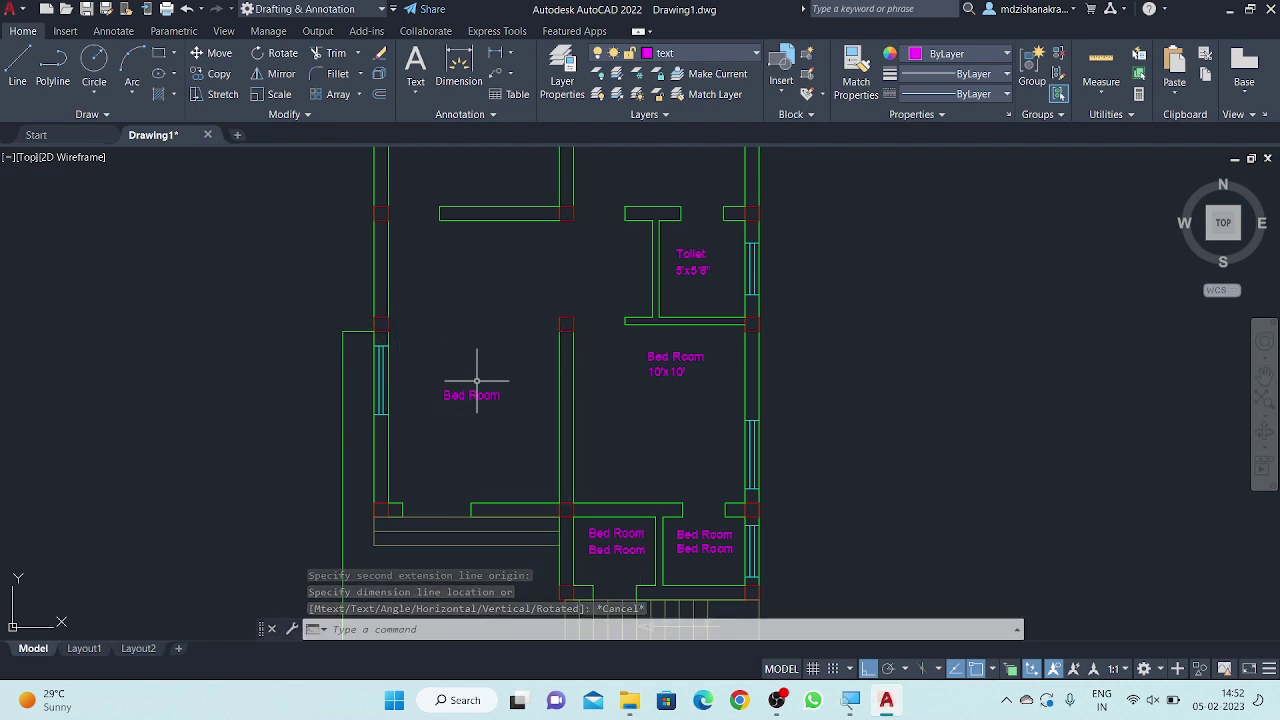
pyautogui.click(477, 382)
# - Copy the Bed Room label just above itself and change the copy to Hall
pyautogui.click(458, 437)
pyautogui.rightClick(466, 323)
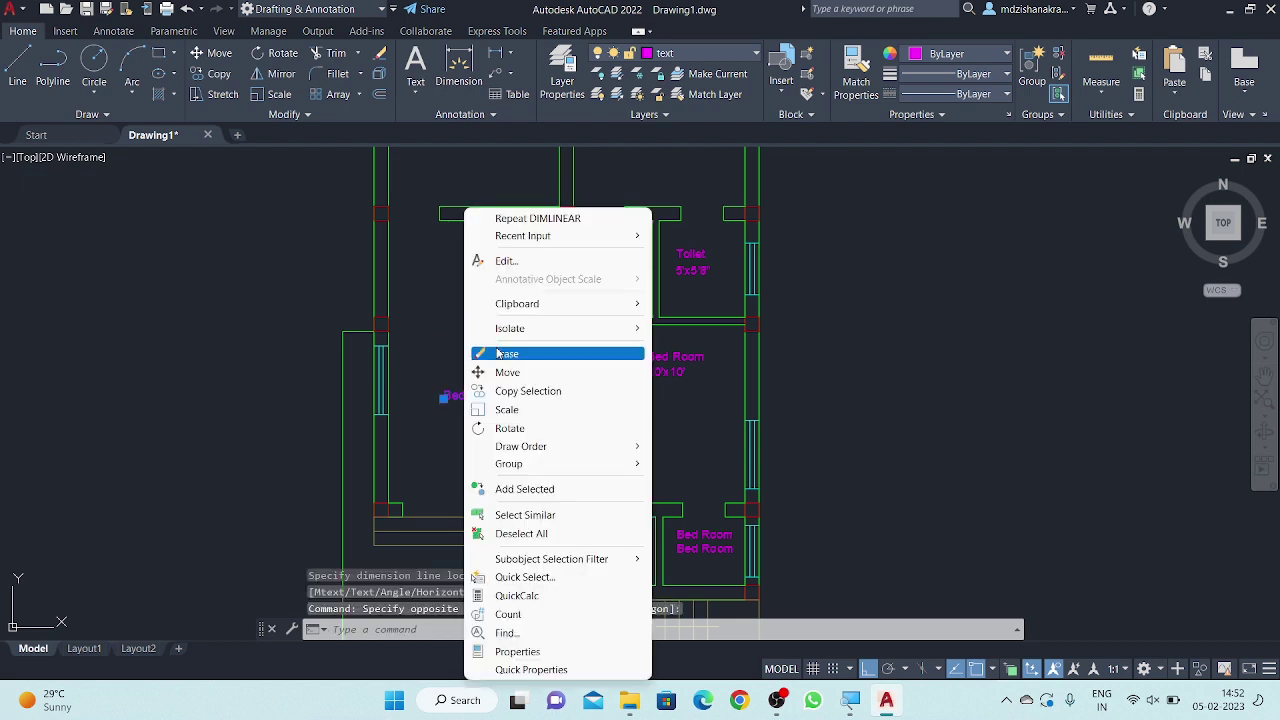
pyautogui.click(514, 393)
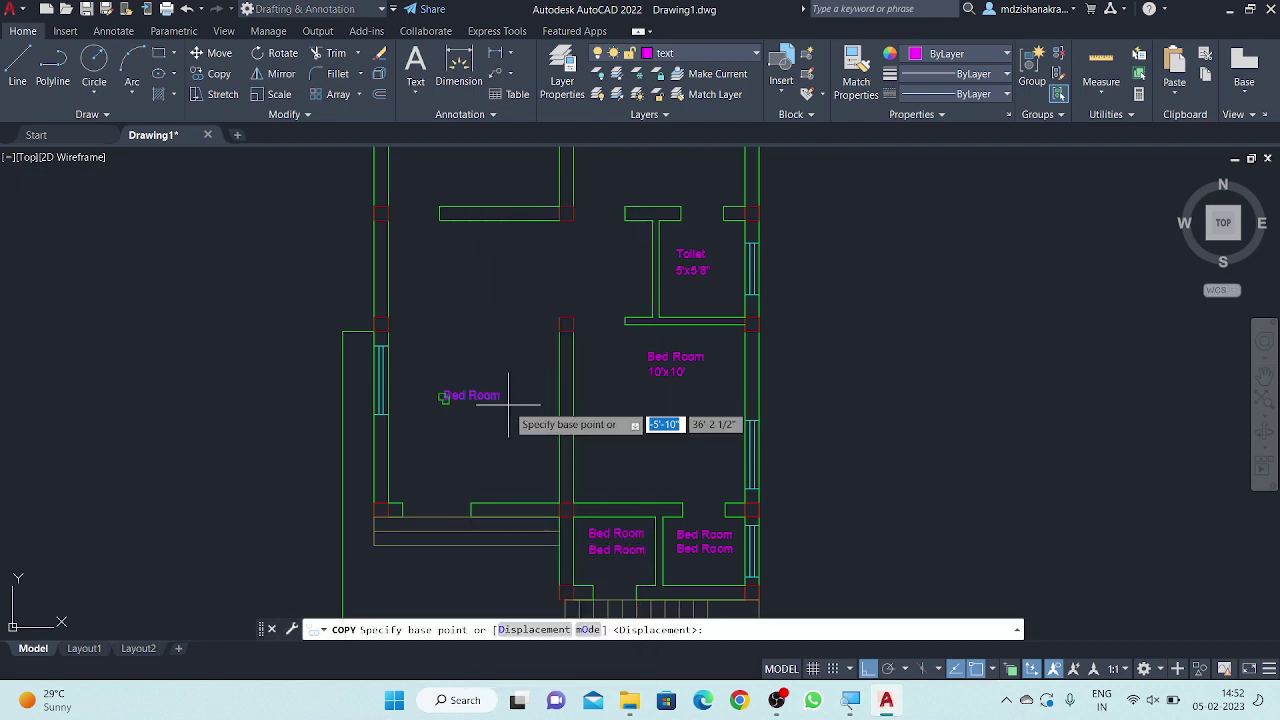
pyautogui.click(478, 395)
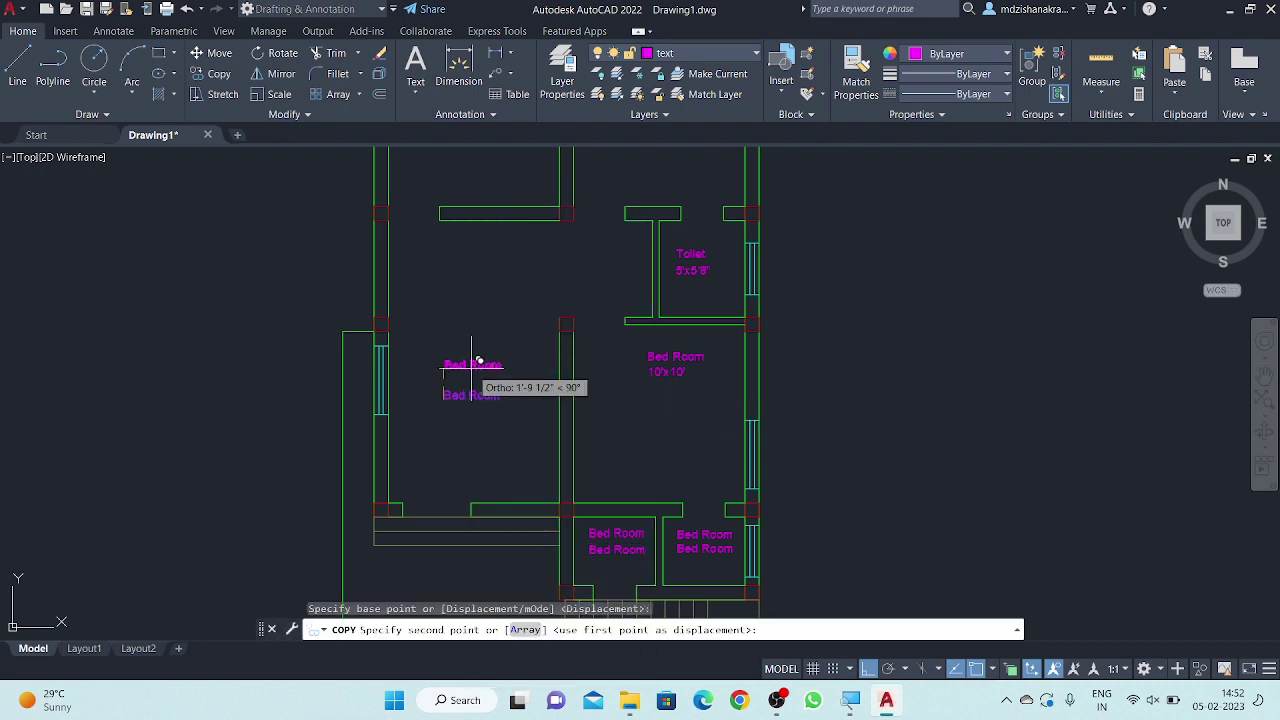
pyautogui.scroll(5, 474, 362)
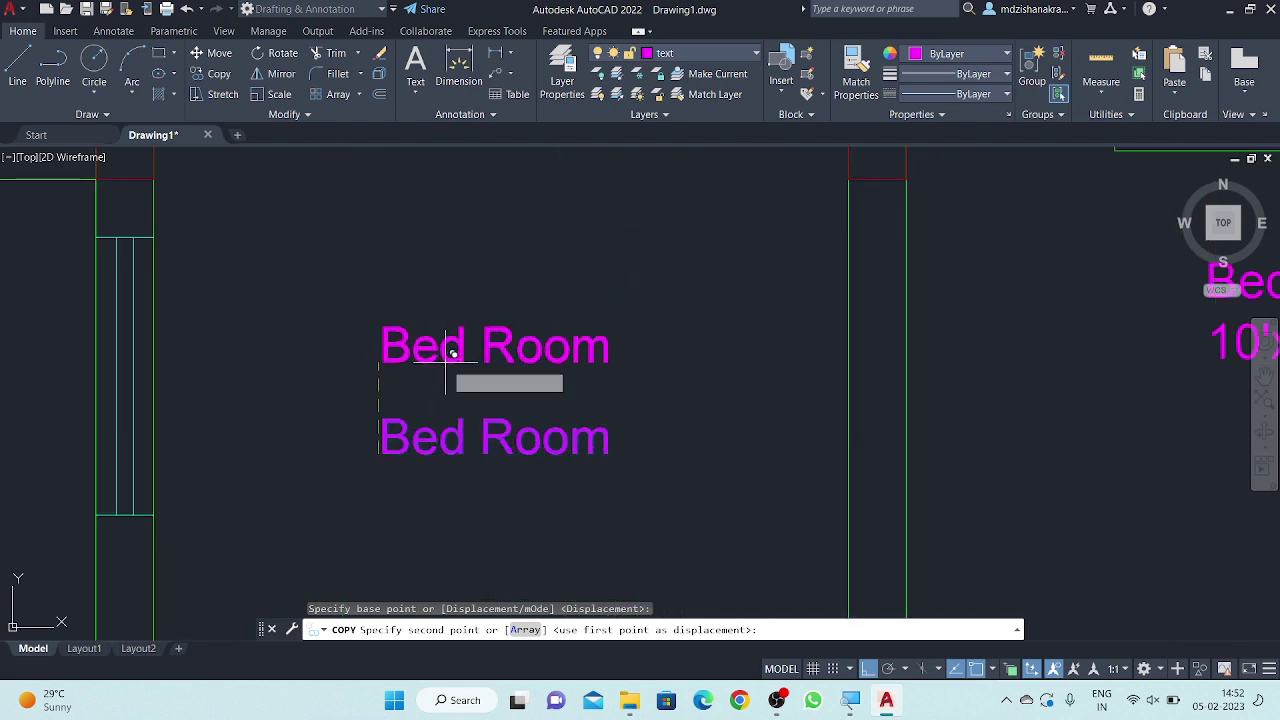
pyautogui.click(453, 353)
pyautogui.press('Escape')
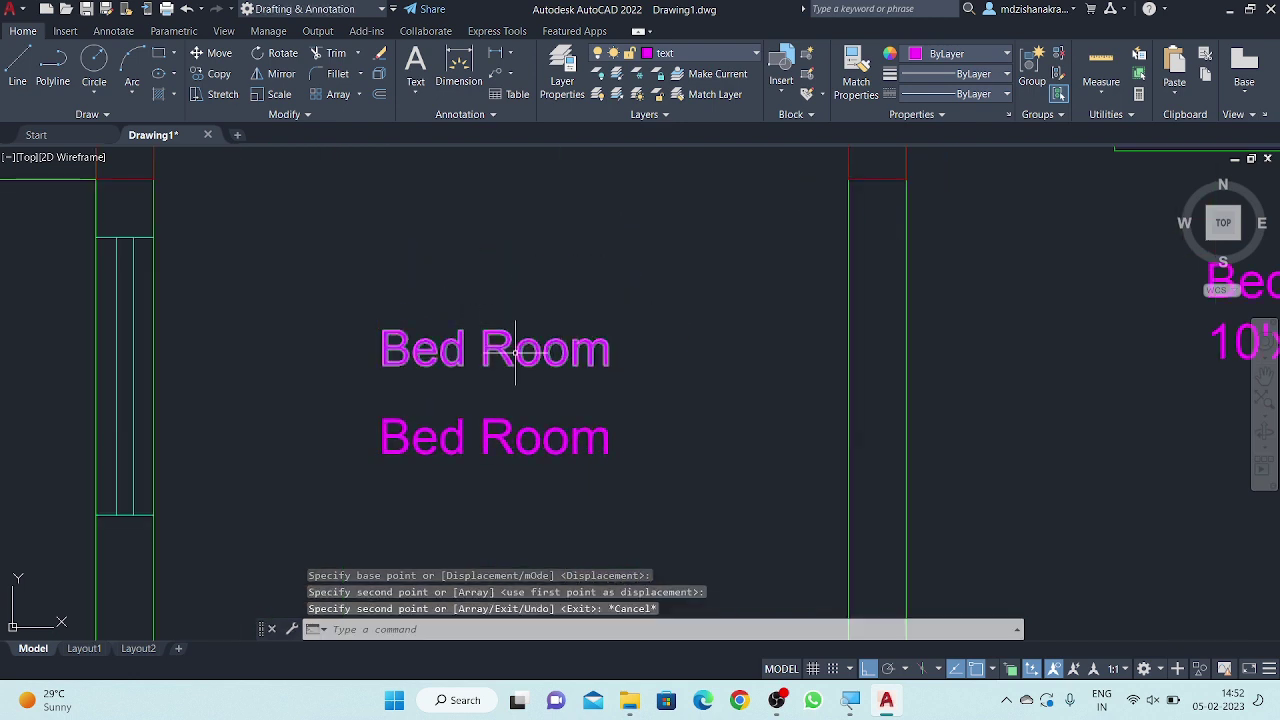
pyautogui.click(497, 342)
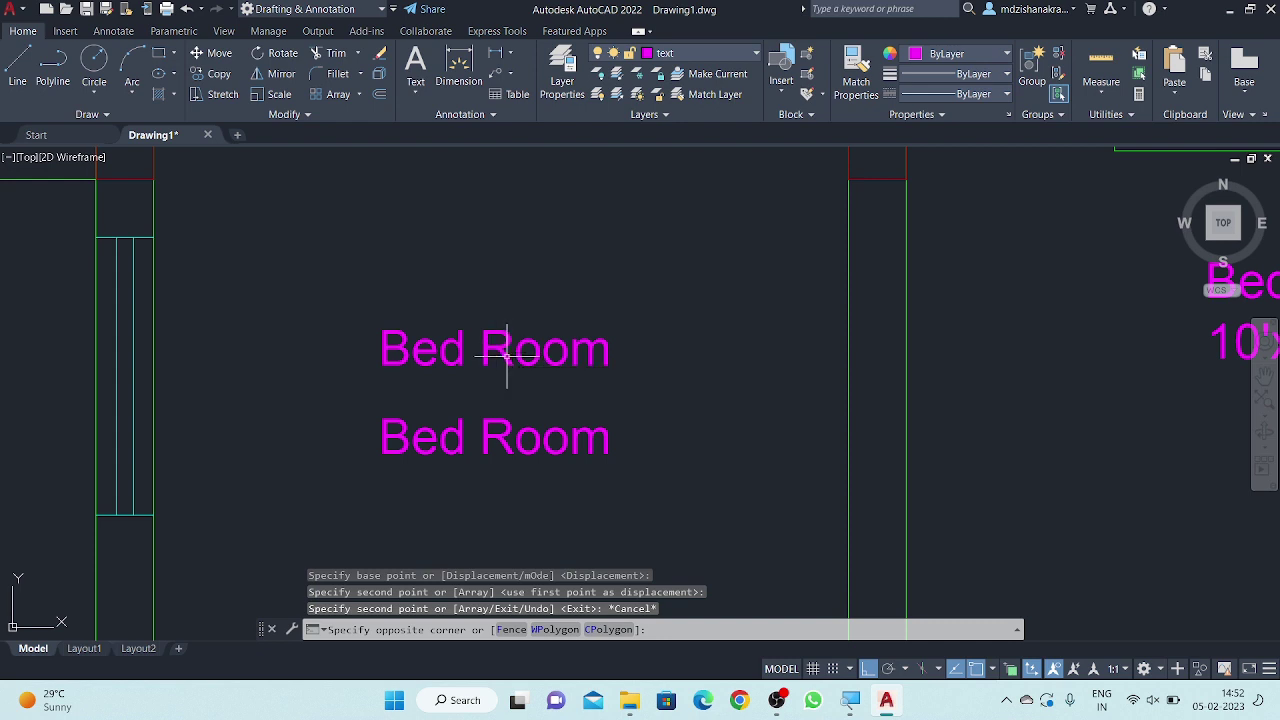
pyautogui.click(503, 353)
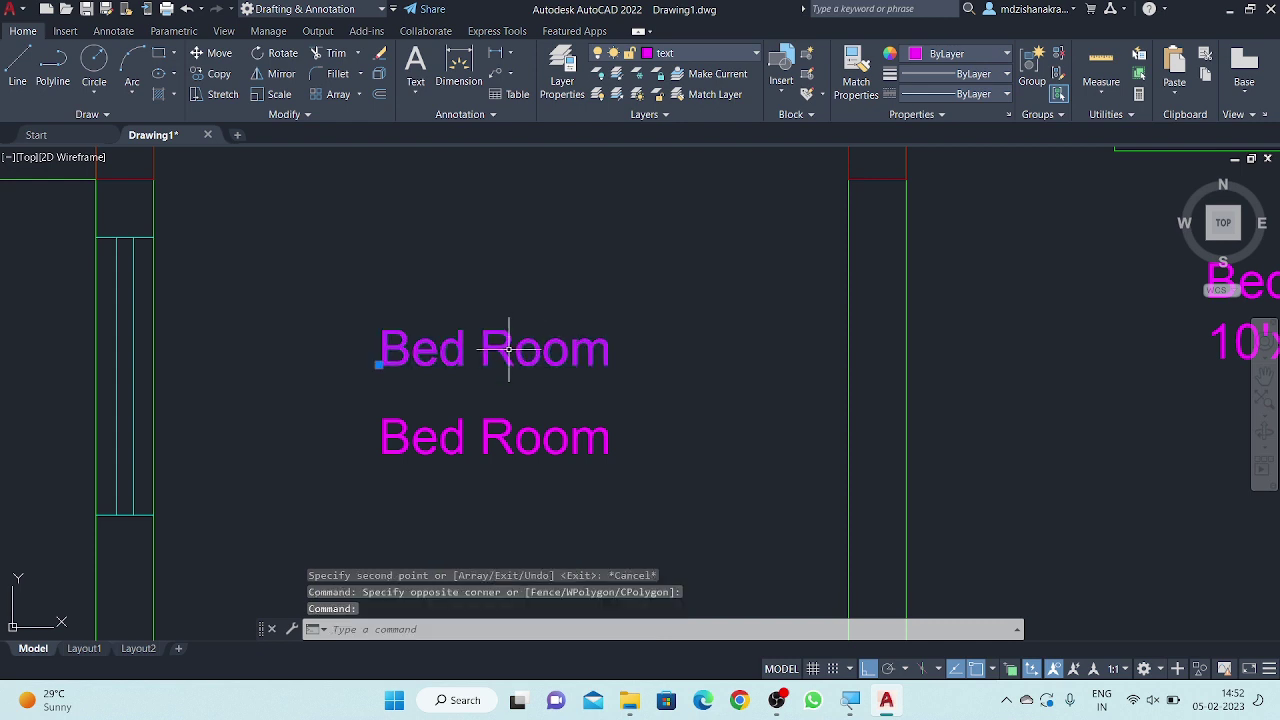
pyautogui.doubleClick(503, 350)
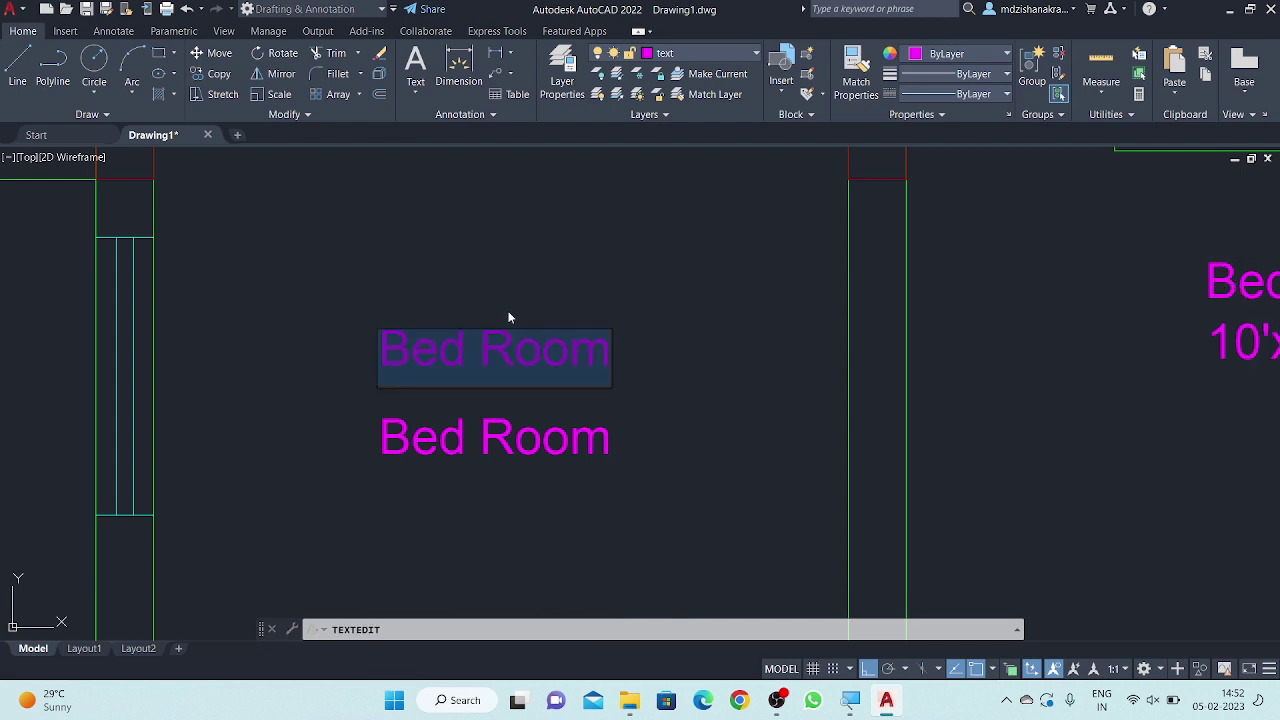
pyautogui.write('H')
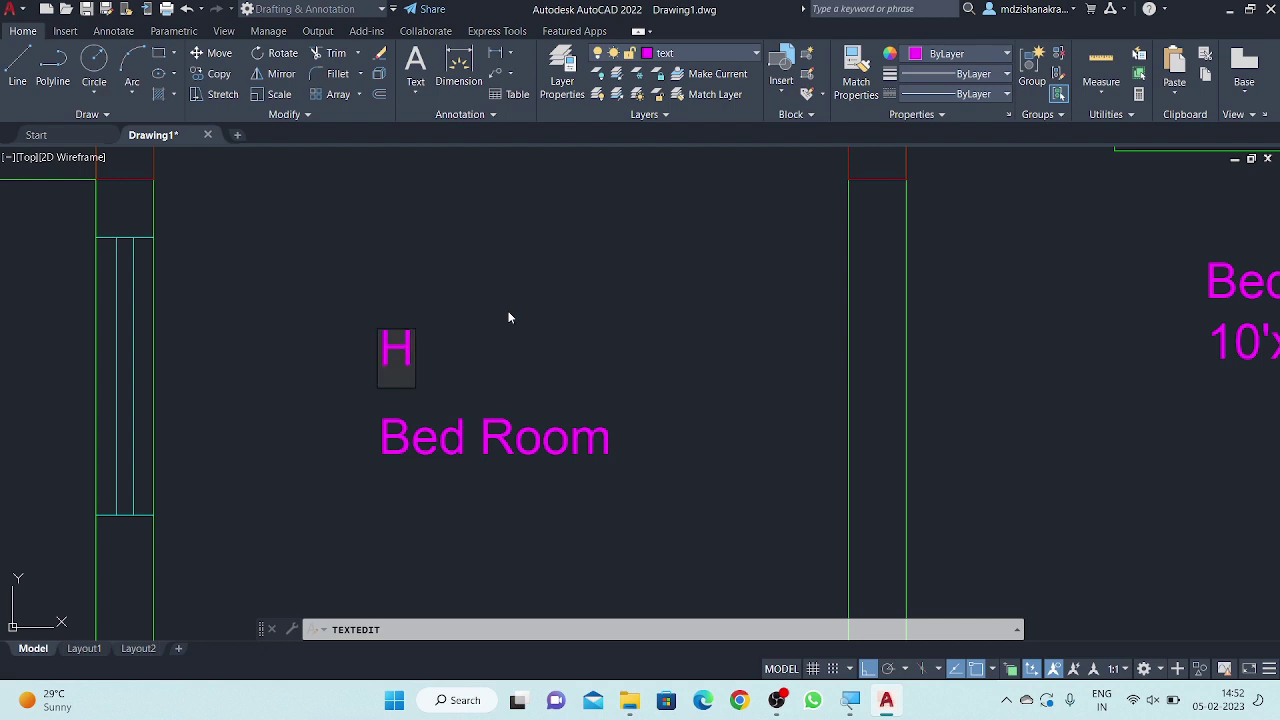
pyautogui.write('a')
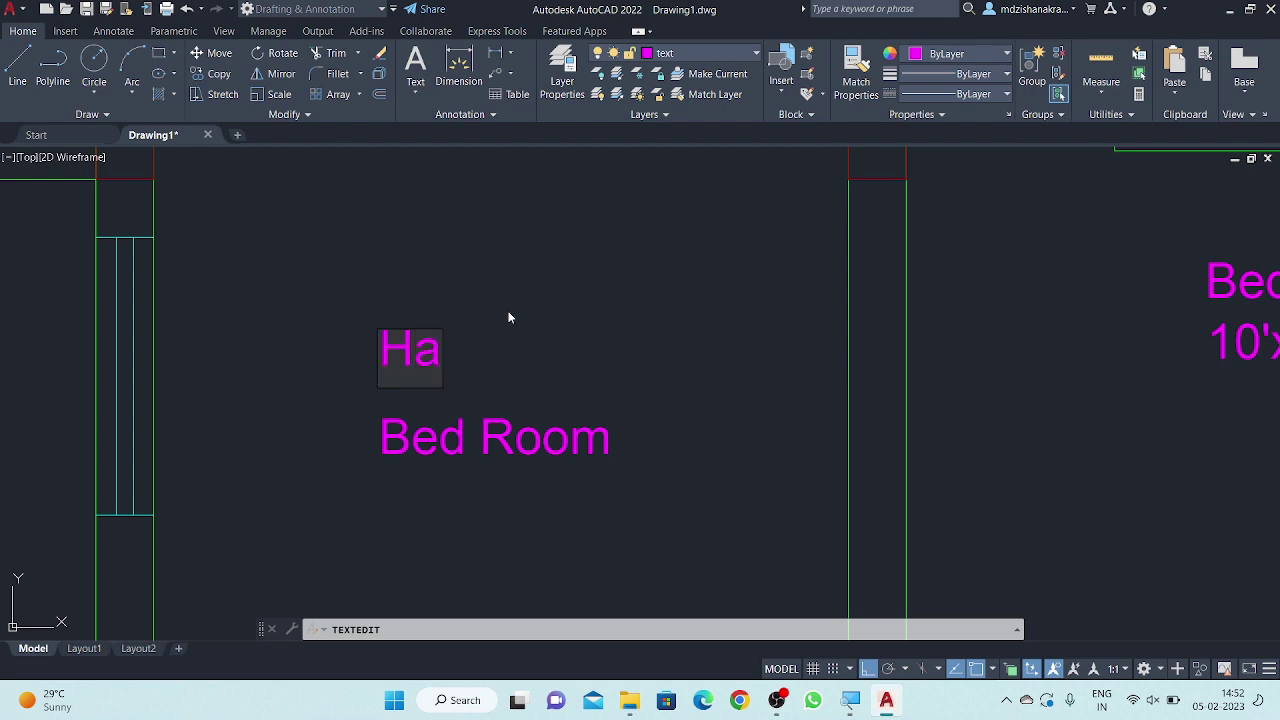
pyautogui.write('ll')
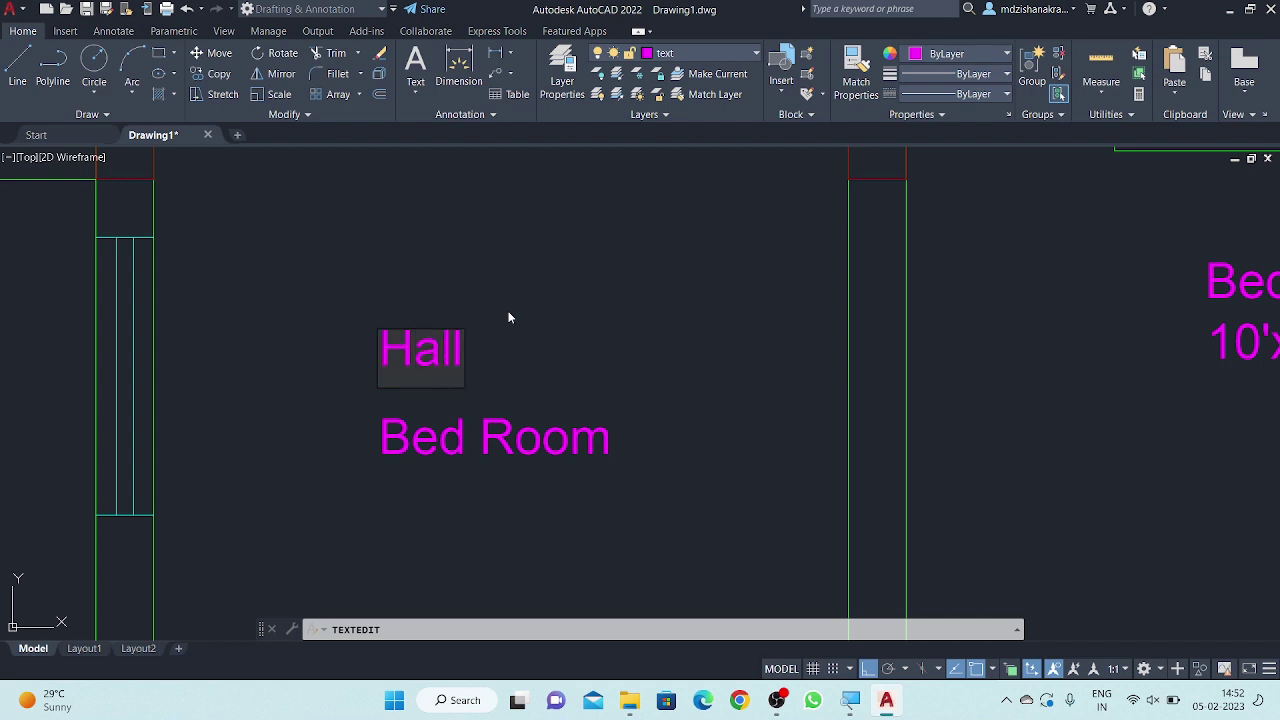
pyautogui.click(508, 318)
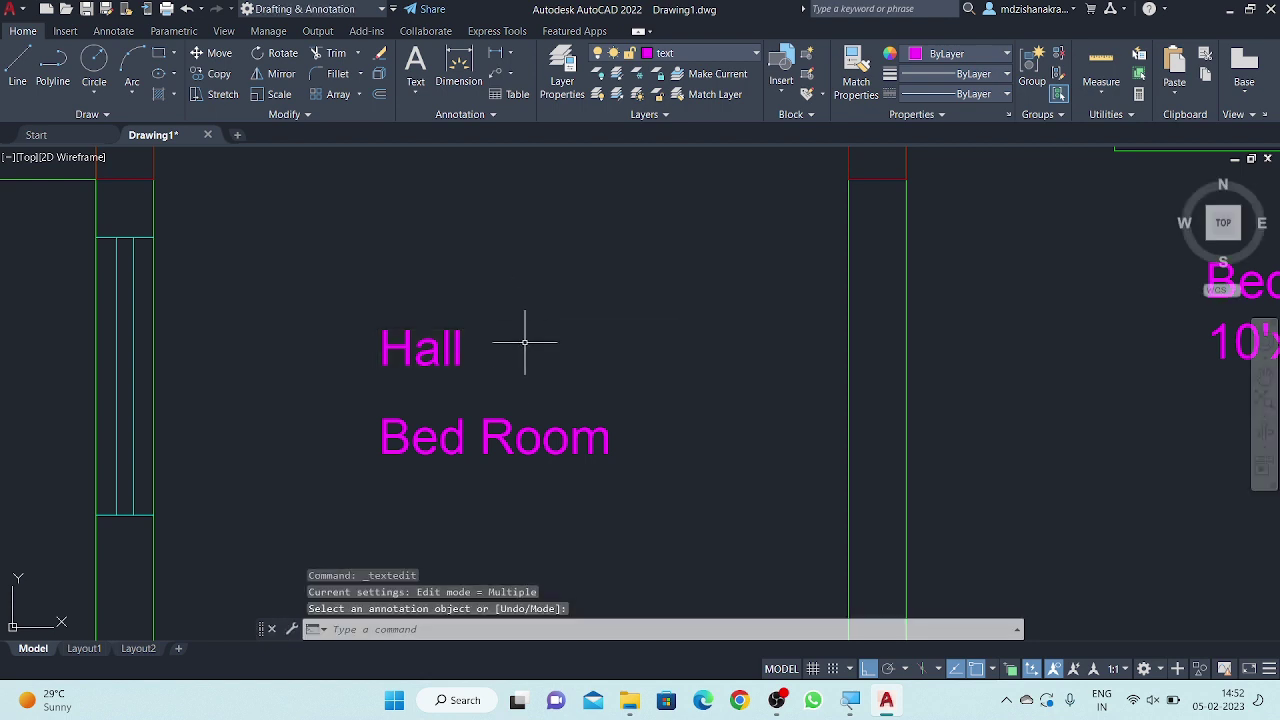
# - Erase the original Bed Room label and place a copy of Hall beneath Hall
pyautogui.moveTo(534, 412); pyautogui.dragTo(420, 491)
pyautogui.rightClick(418, 490)
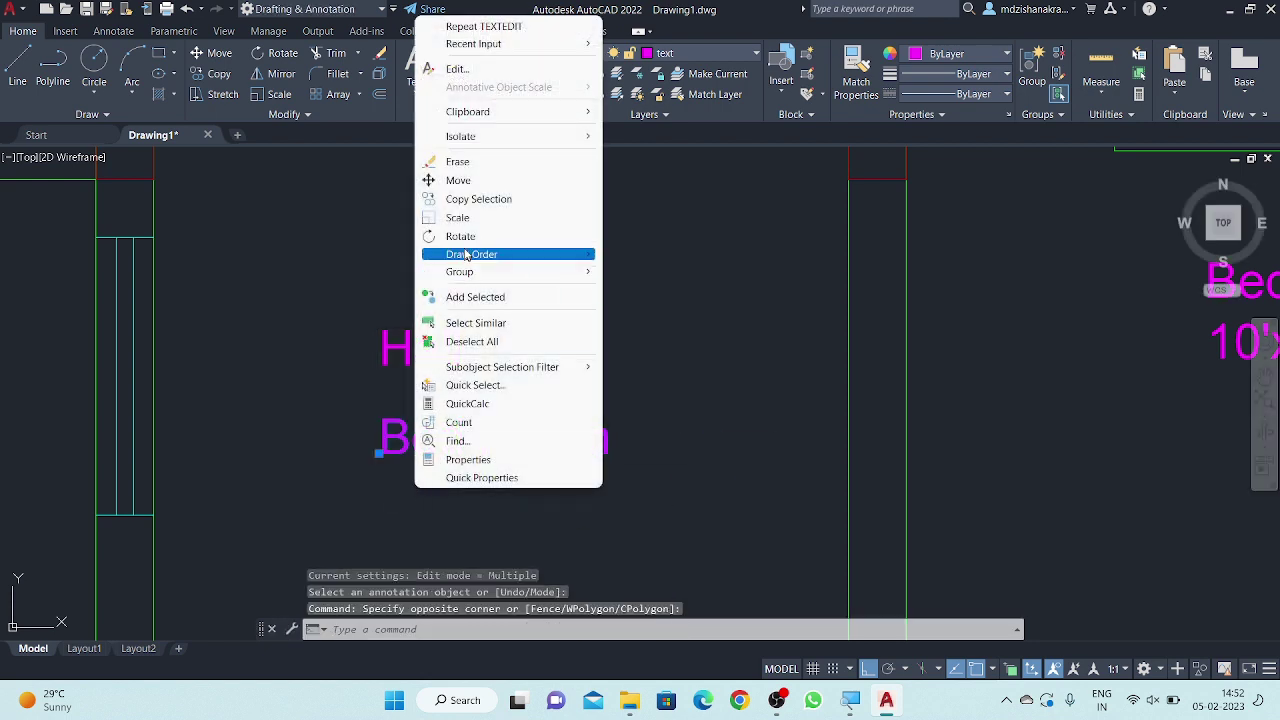
pyautogui.click(480, 163)
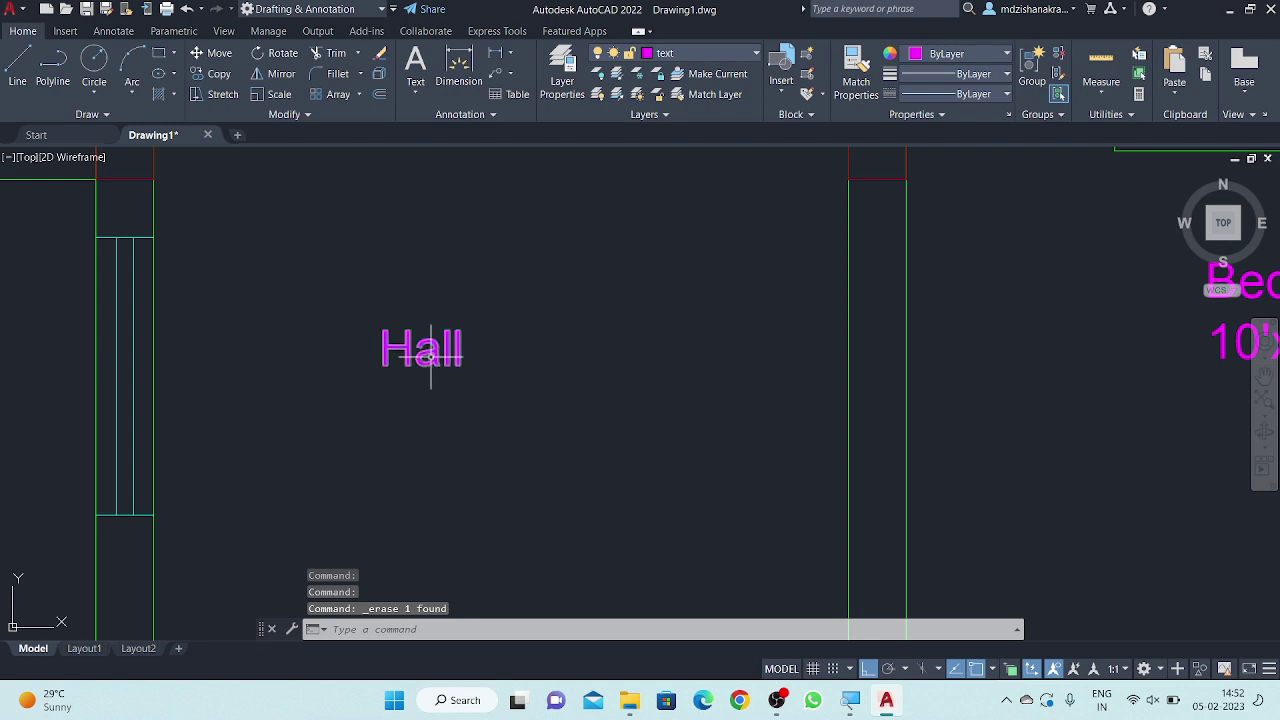
pyautogui.click(505, 283)
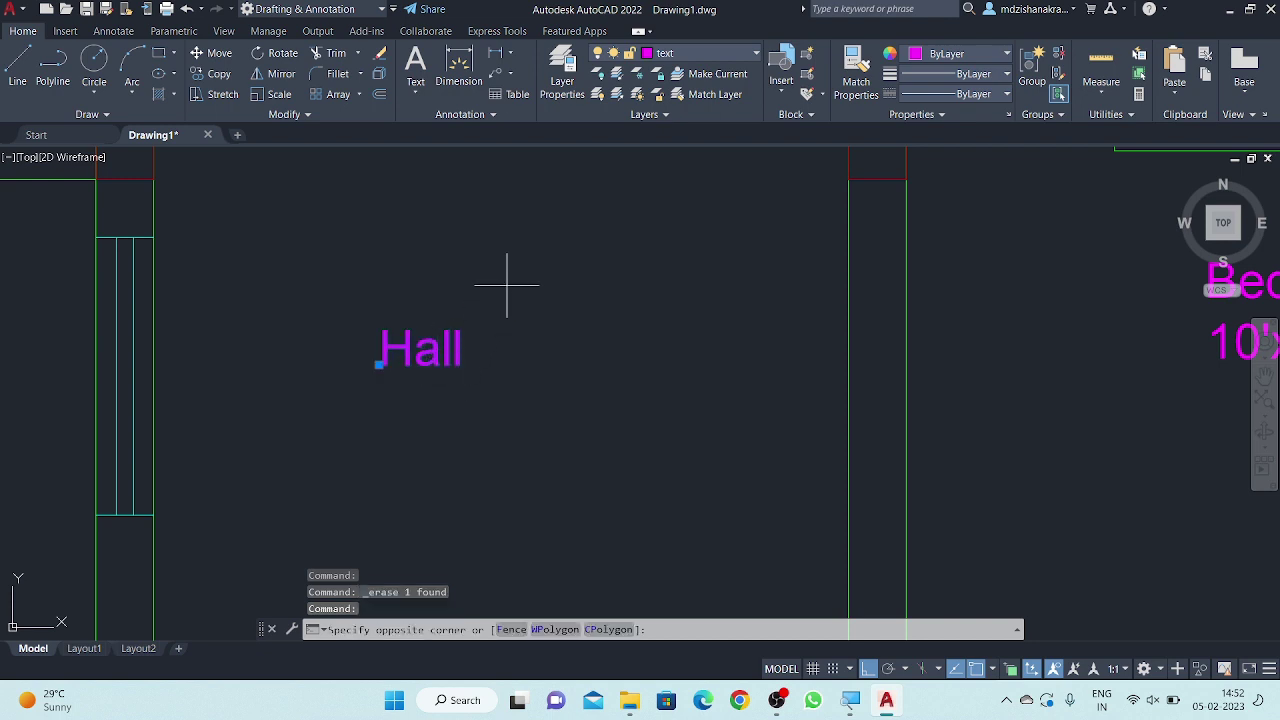
pyautogui.press('Escape')
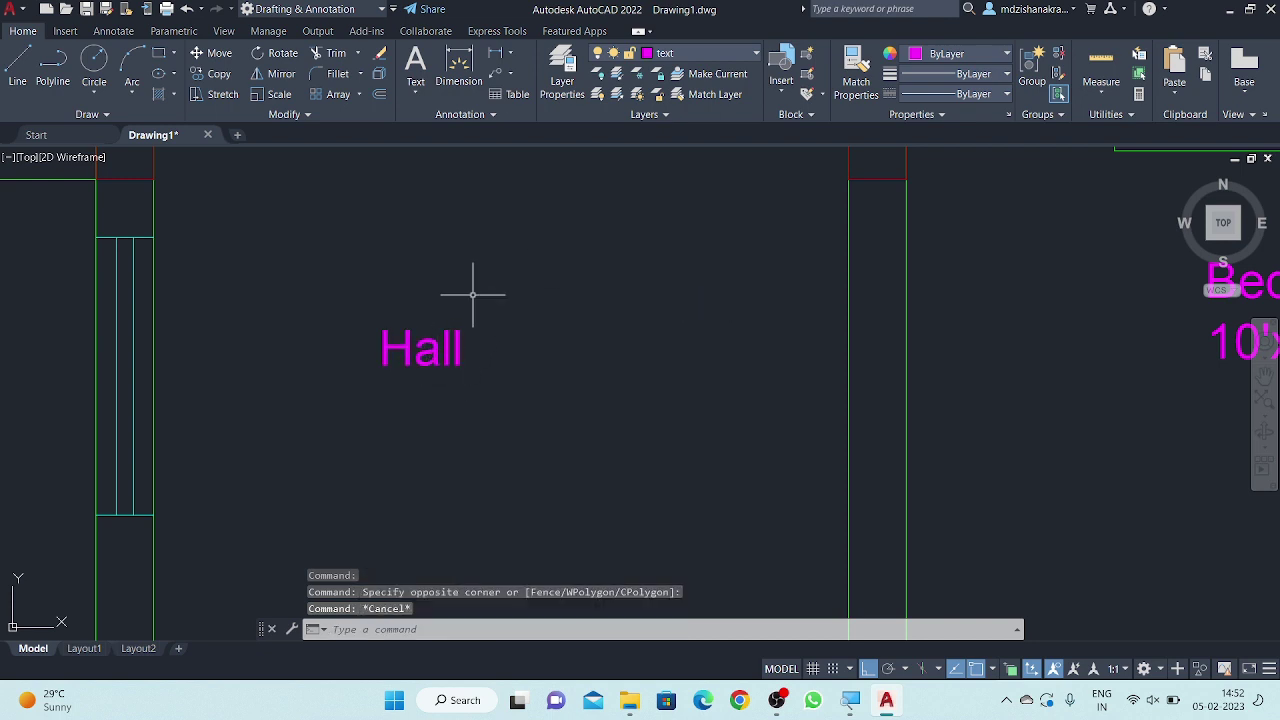
pyautogui.click(450, 295)
pyautogui.rightClick(393, 425)
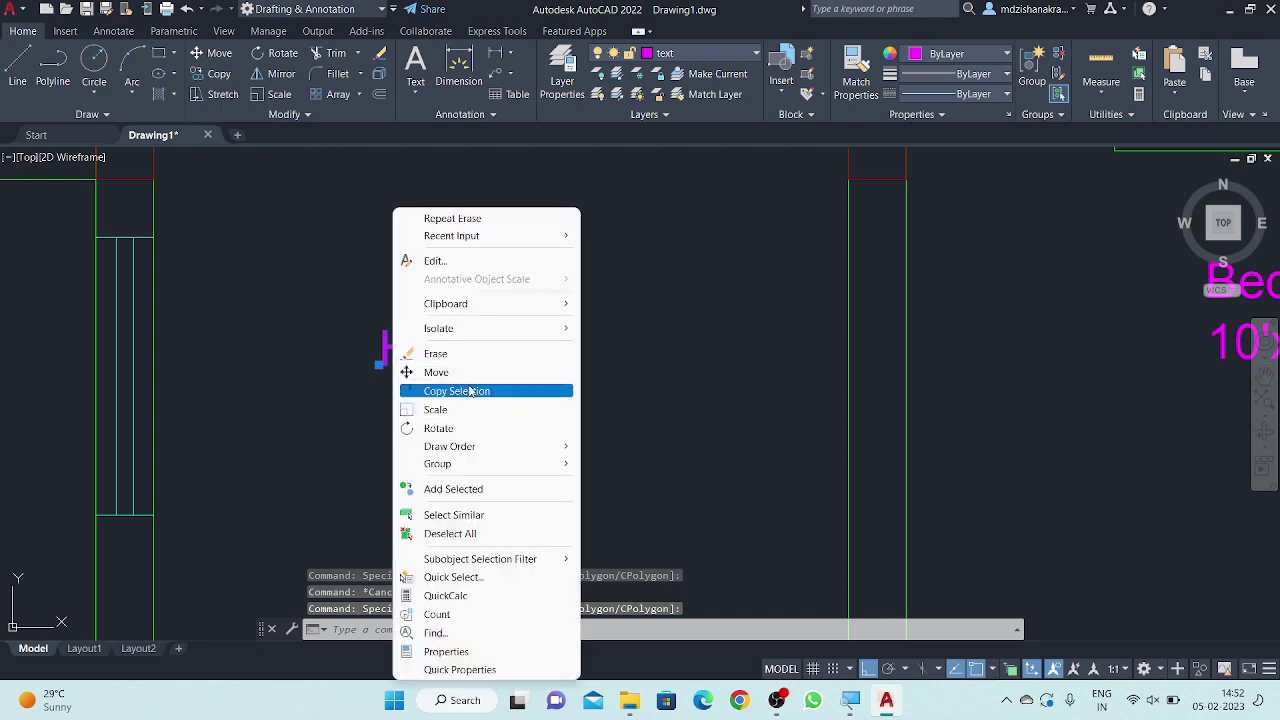
pyautogui.click(457, 391)
pyautogui.click(522, 343)
pyautogui.click(519, 392)
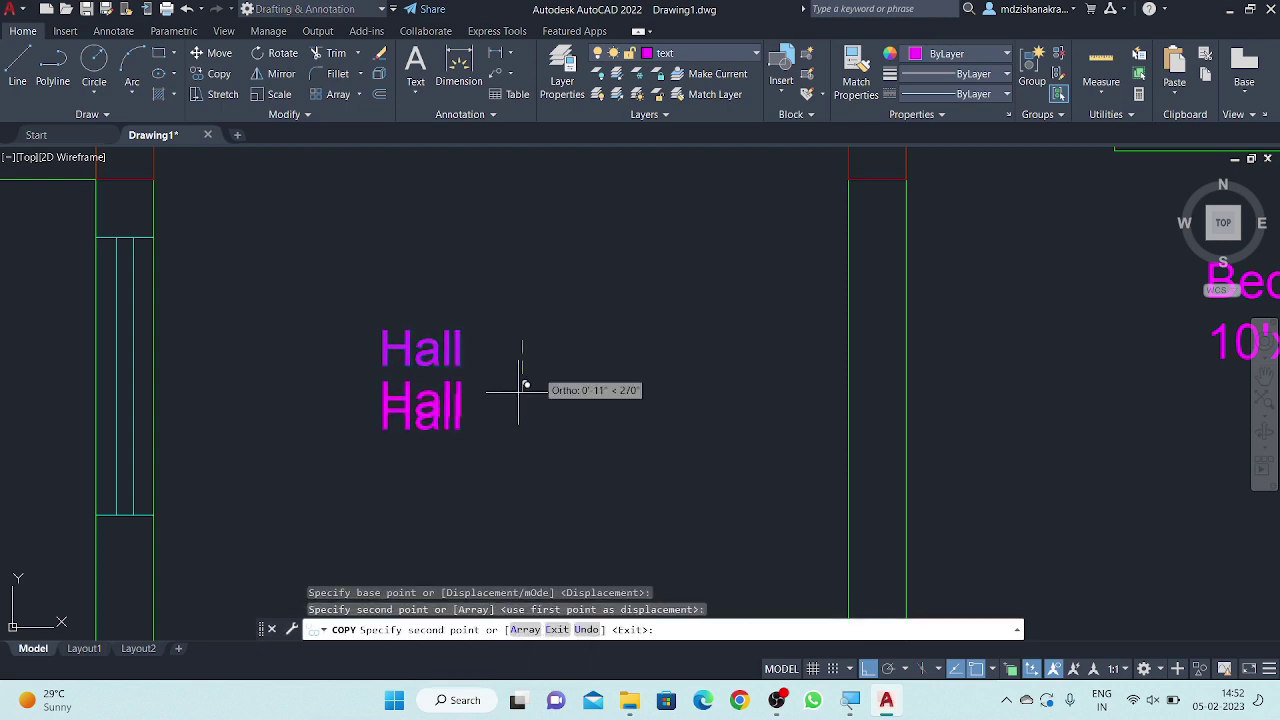
pyautogui.rightClick(593, 325)
pyautogui.click(628, 343)
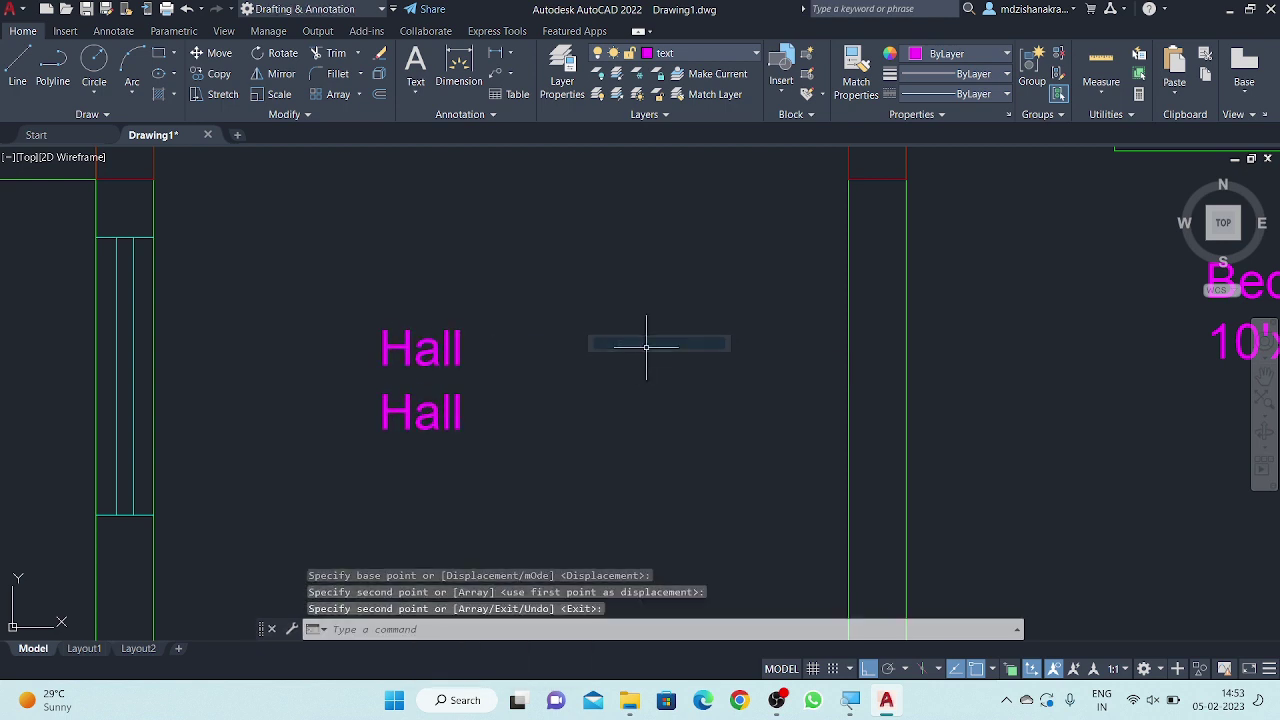
# - Edit the lower Hall copy to read 10'x16'6"
pyautogui.doubleClick(425, 415)
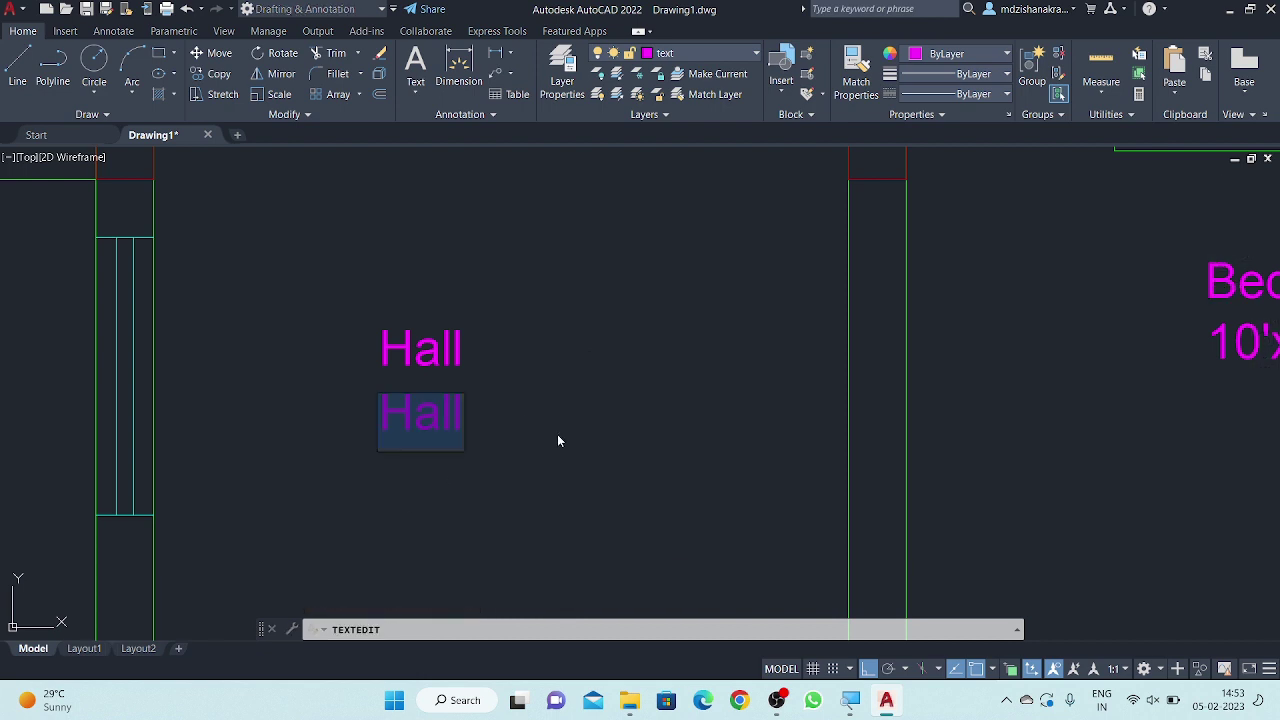
pyautogui.write("10'")
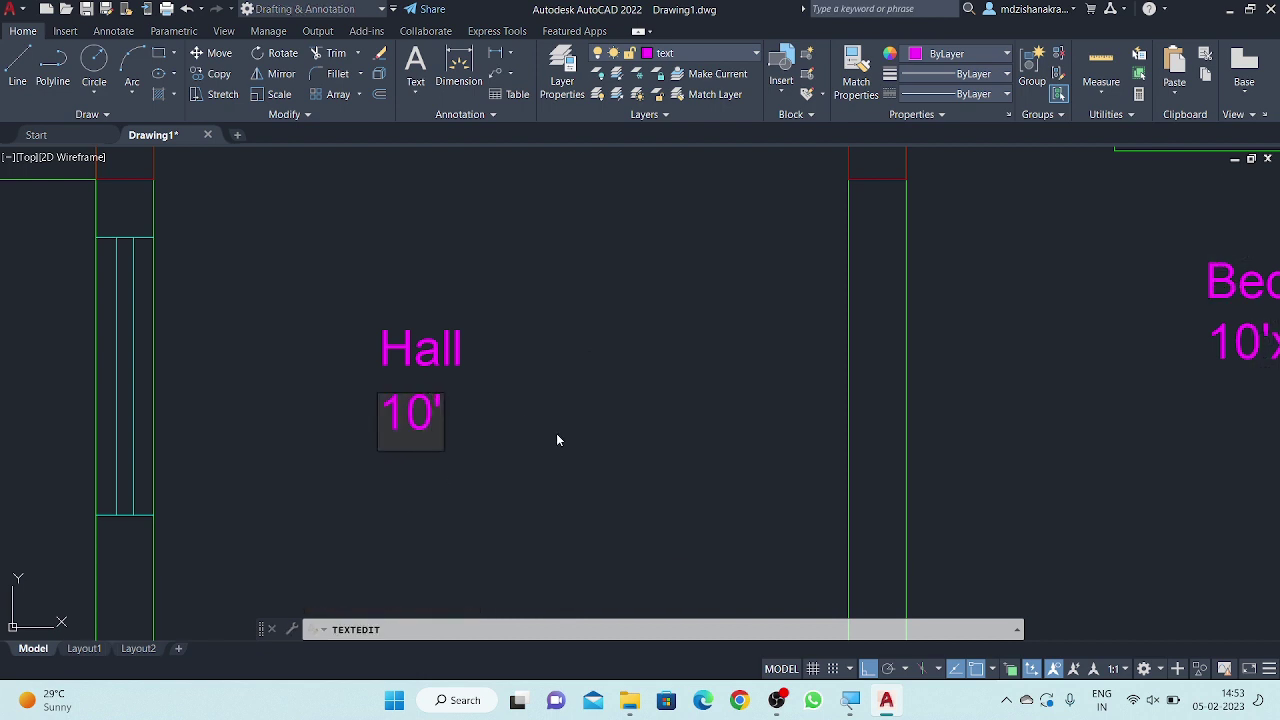
pyautogui.write('x')
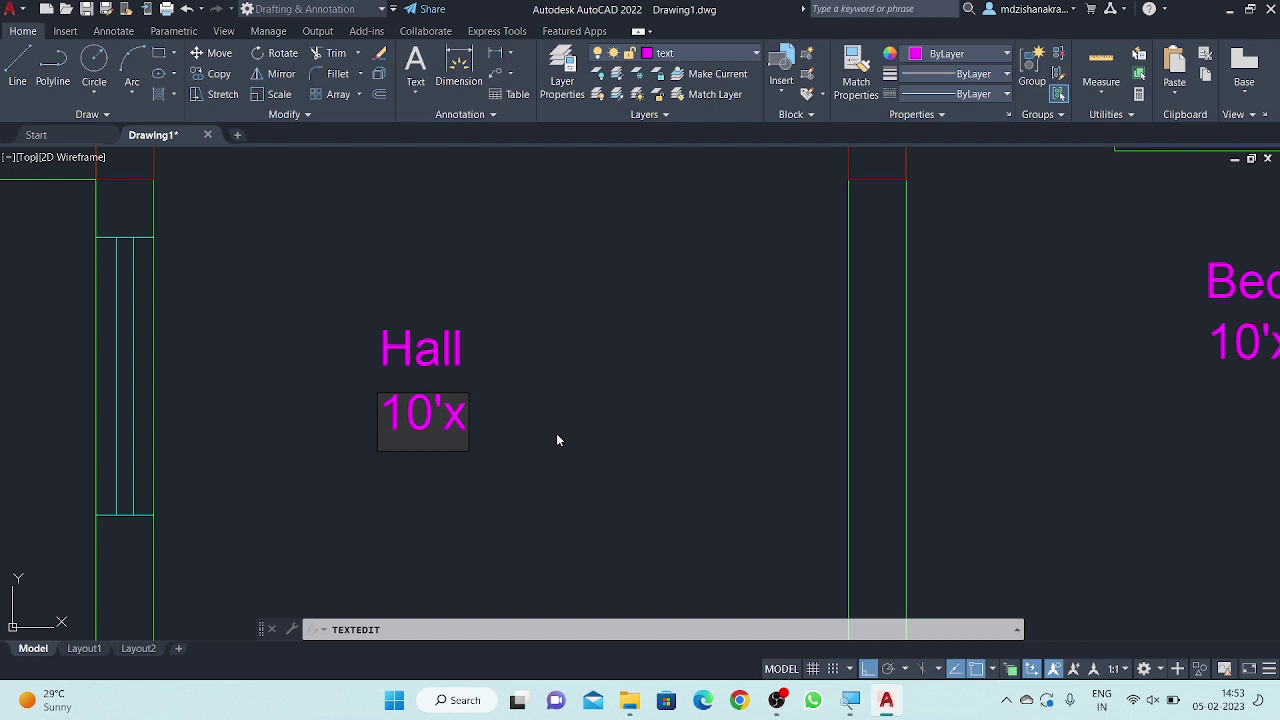
pyautogui.write('16\'6"')
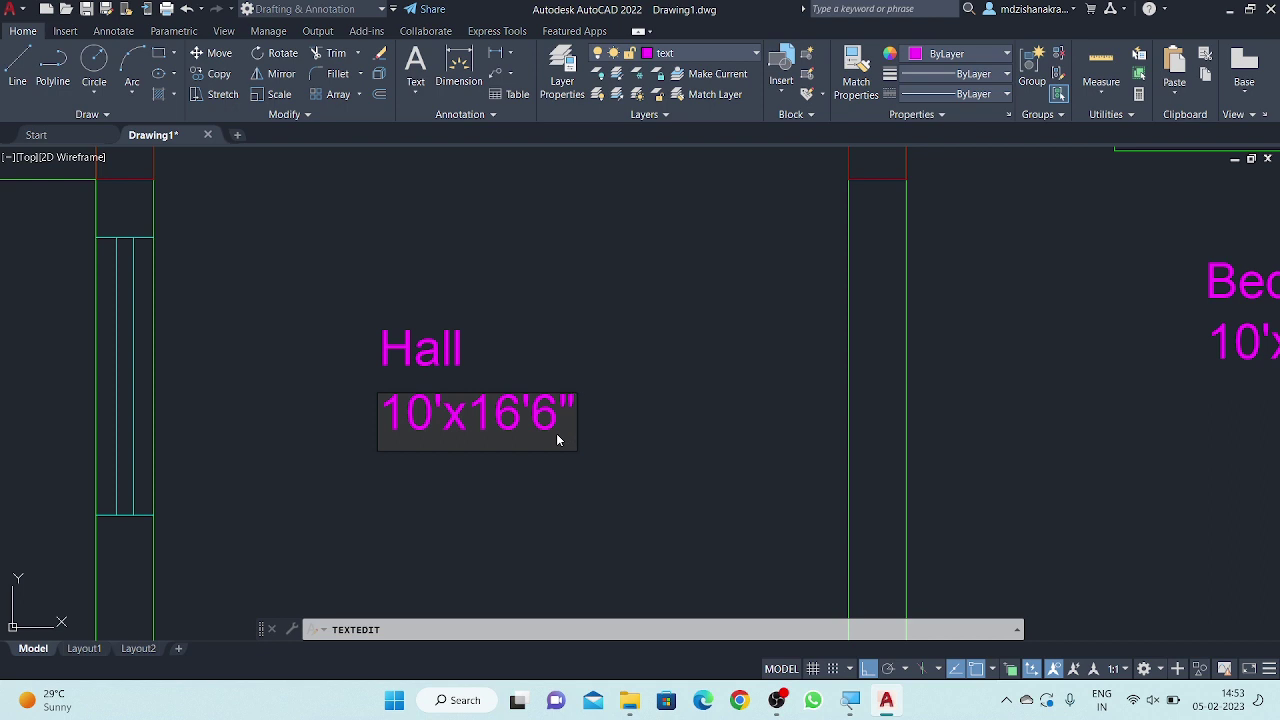
pyautogui.press('Return')
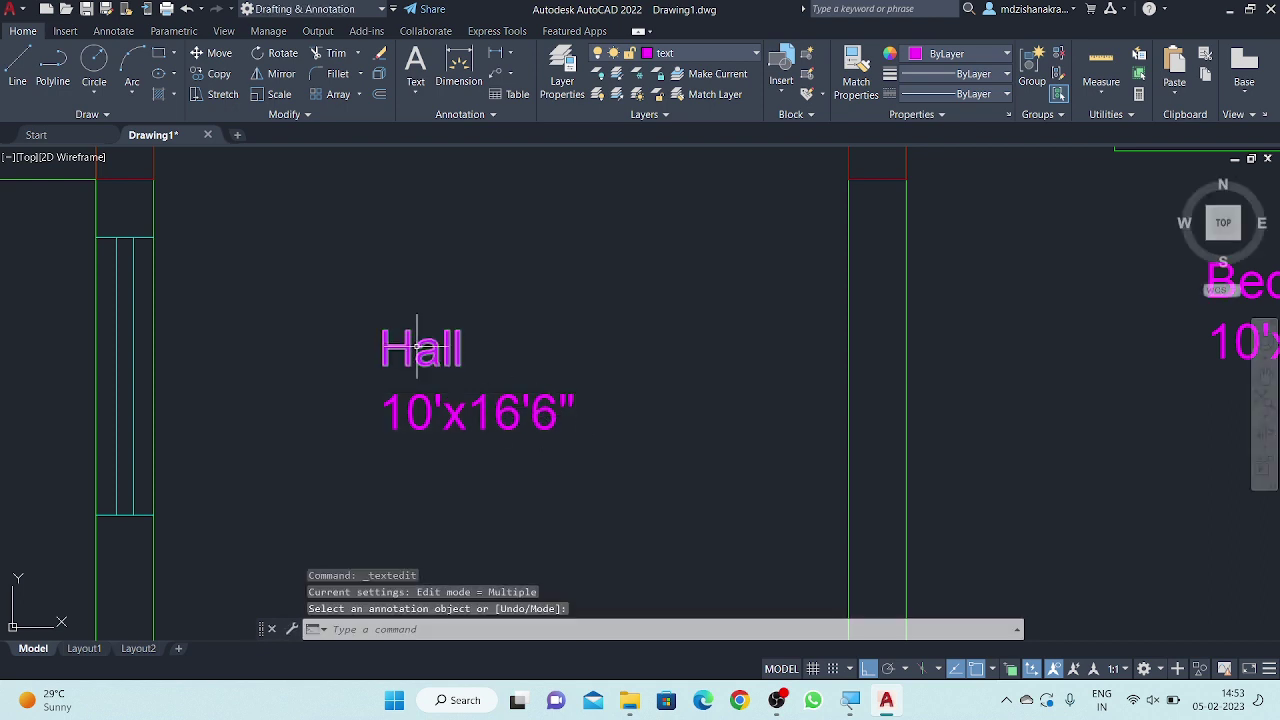
# - Move the Hall label so it sits centred above the room size text
pyautogui.press('Escape')
pyautogui.click(423, 346)
pyautogui.rightClick(450, 208)
pyautogui.click(496, 373)
pyautogui.click(611, 322)
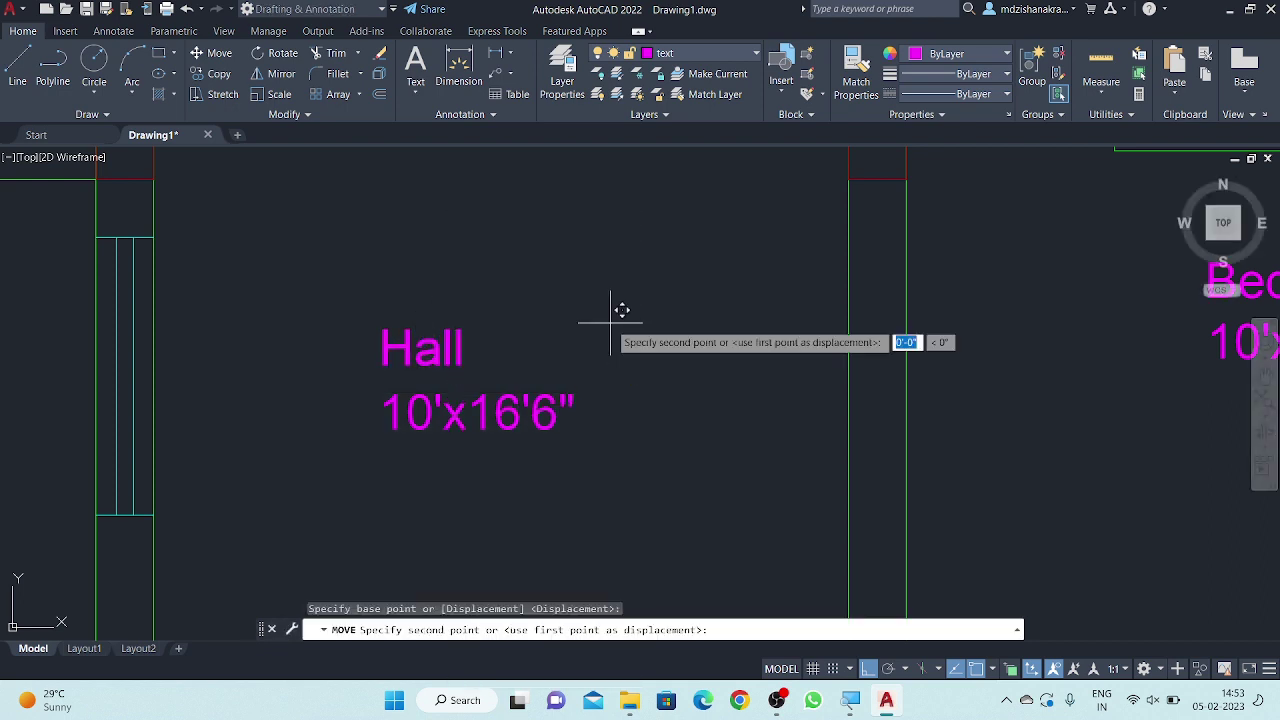
pyautogui.click(675, 313)
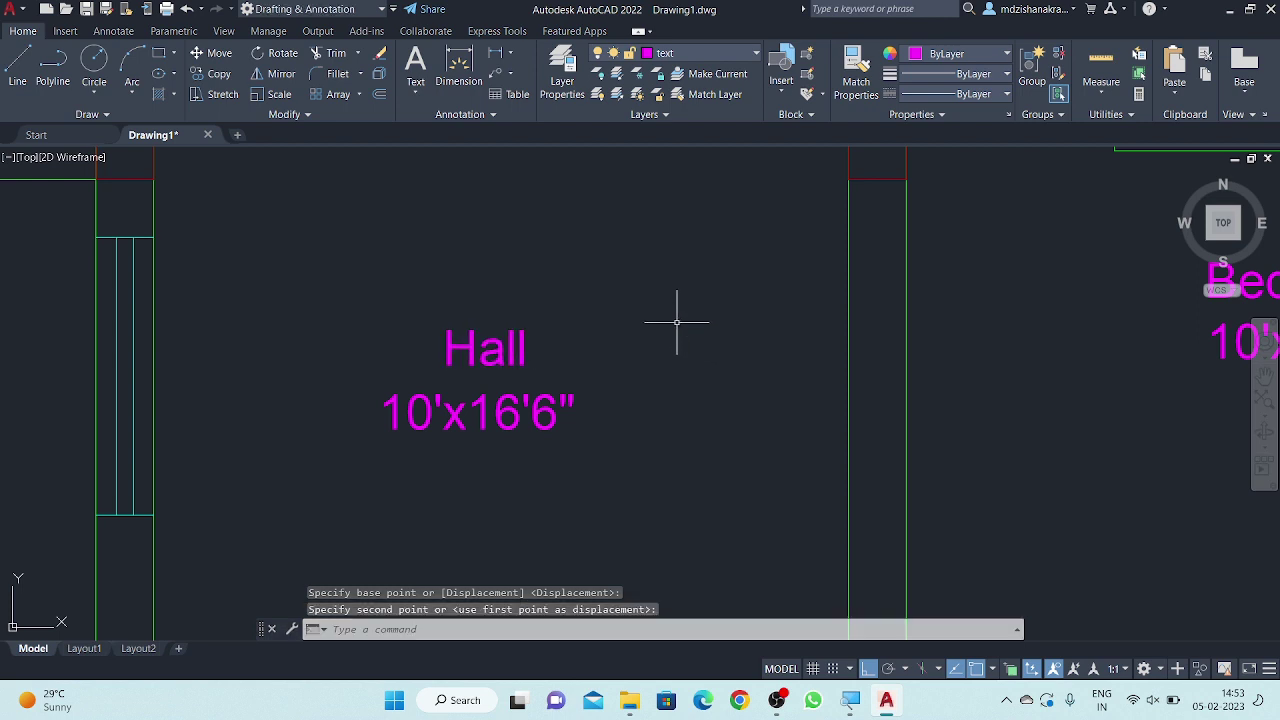
# - Erase the paired Bed Room labels from the right and left small rooms by the stairs
pyautogui.scroll(-2, 643, 376)
pyautogui.scroll(-3, 650, 480)
pyautogui.moveTo(629, 449); pyautogui.dragTo(531, 323, button='middle')
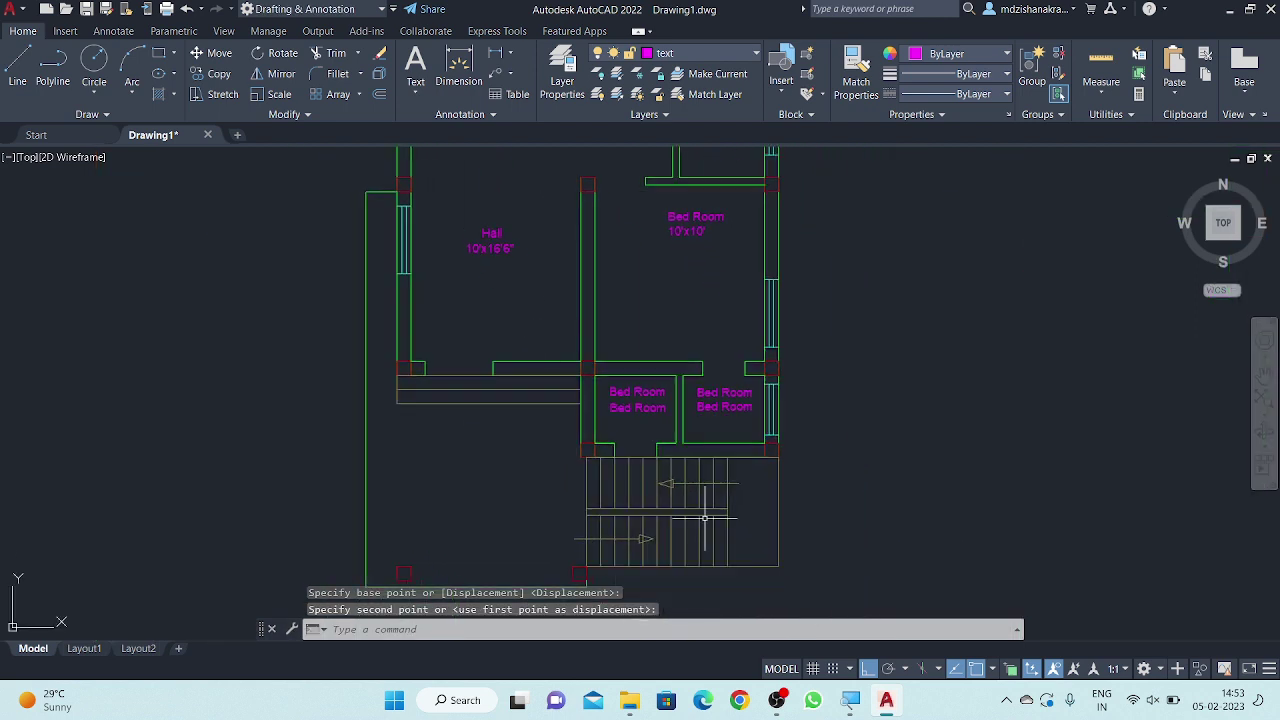
pyautogui.moveTo(734, 554); pyautogui.dragTo(719, 535, button='middle')
pyautogui.scroll(4, 695, 358)
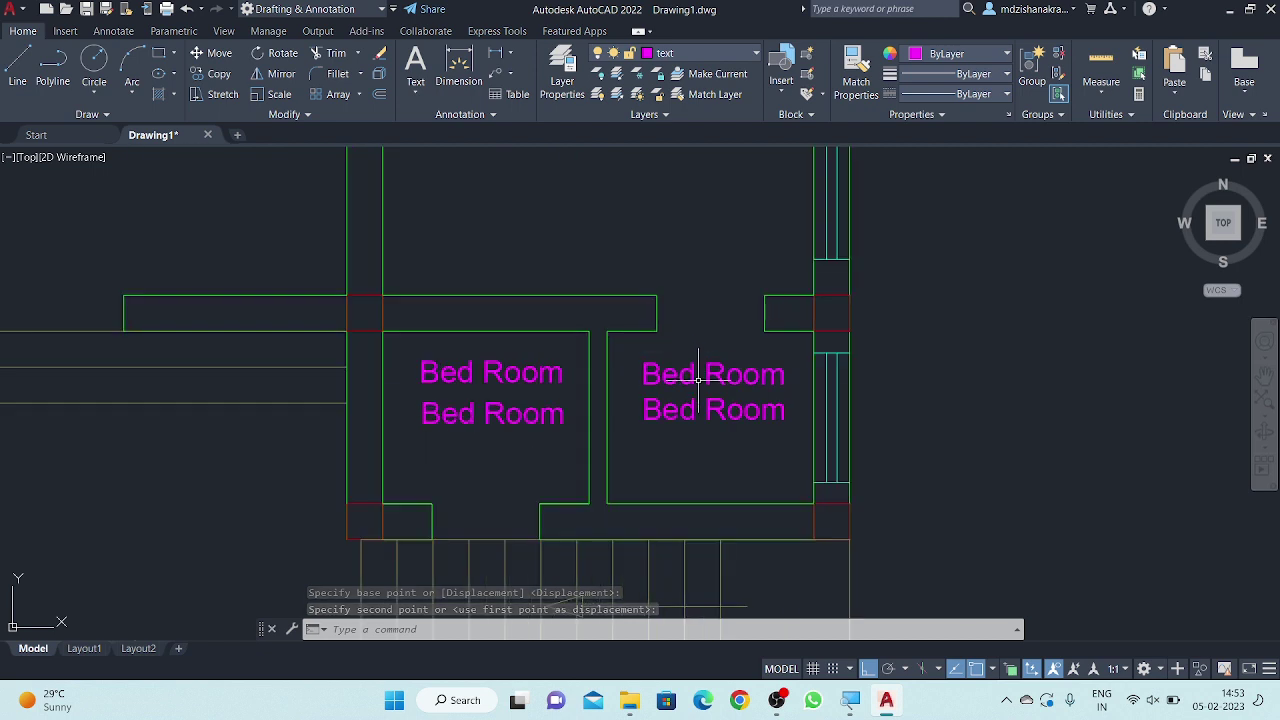
pyautogui.click(730, 345)
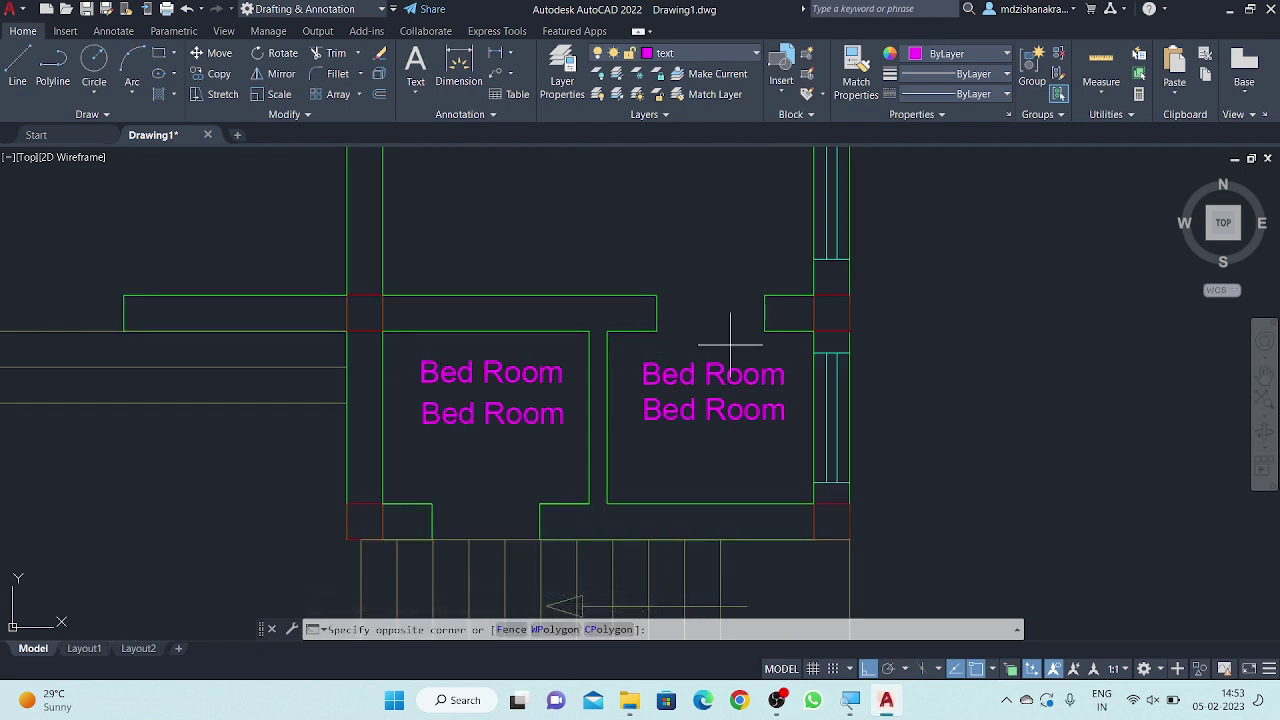
pyautogui.click(683, 453)
pyautogui.rightClick(691, 281)
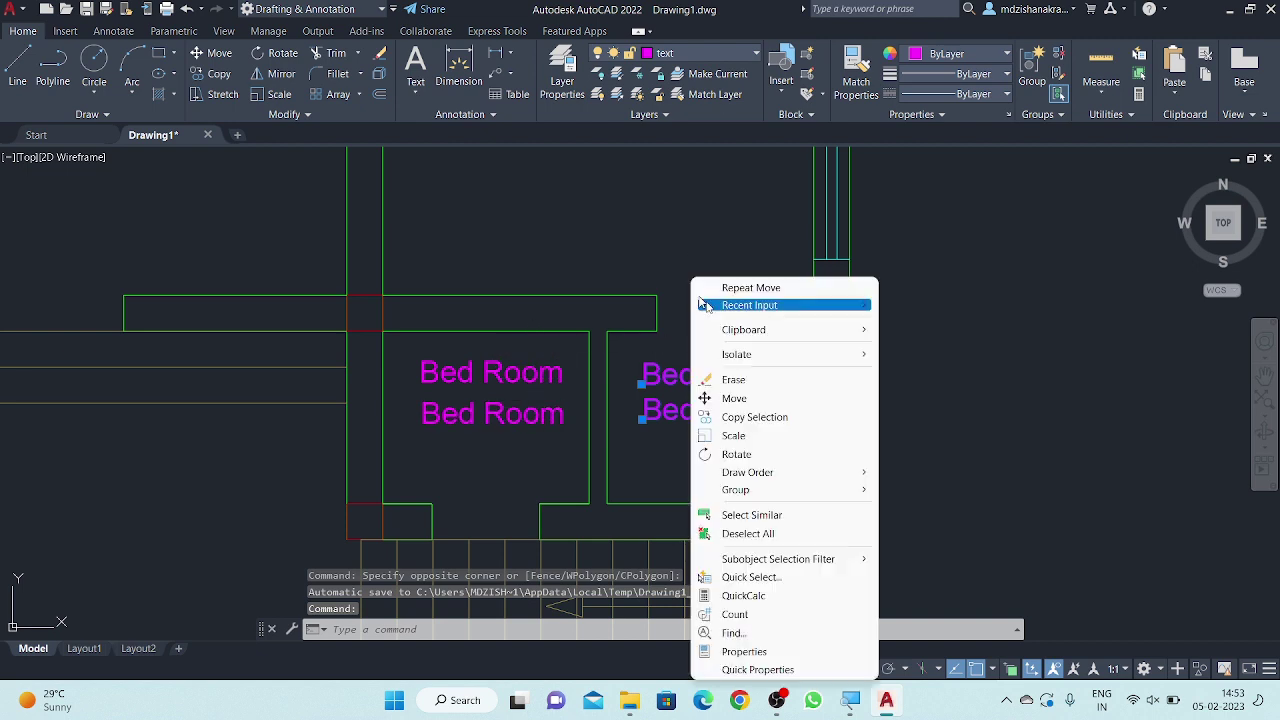
pyautogui.click(735, 381)
pyautogui.click(570, 335)
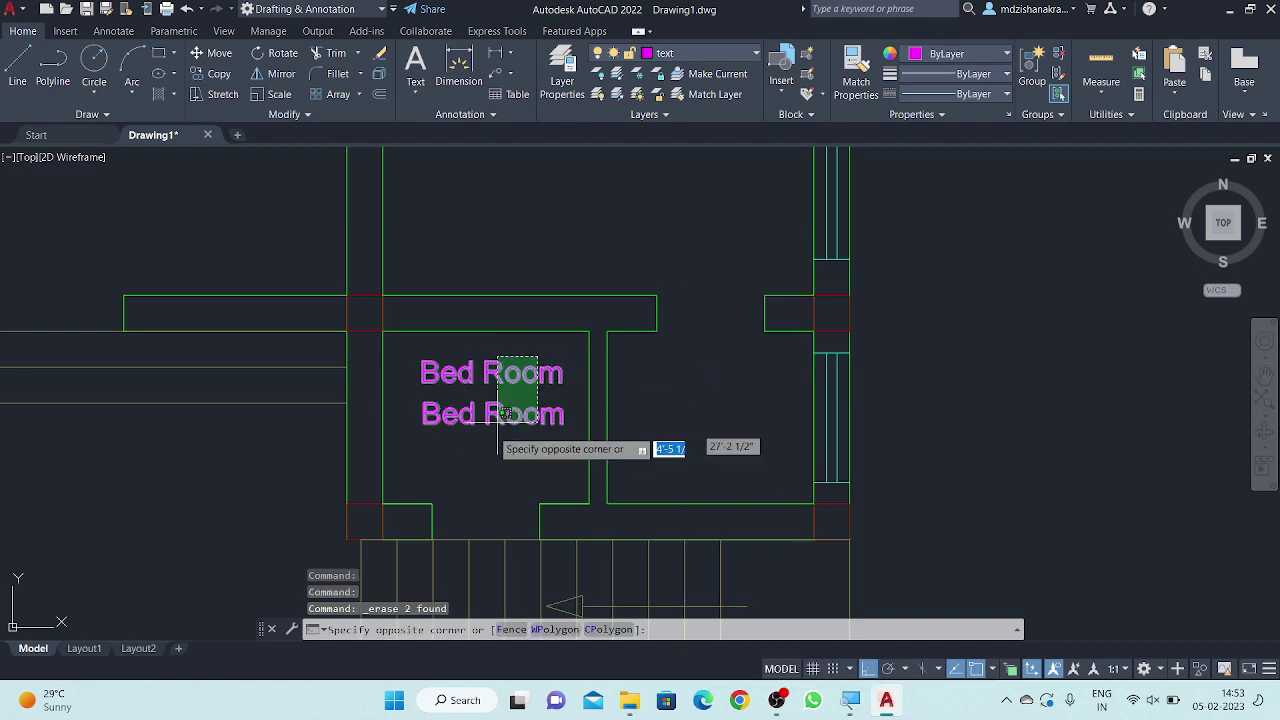
pyautogui.click(455, 470)
pyautogui.rightClick(701, 209)
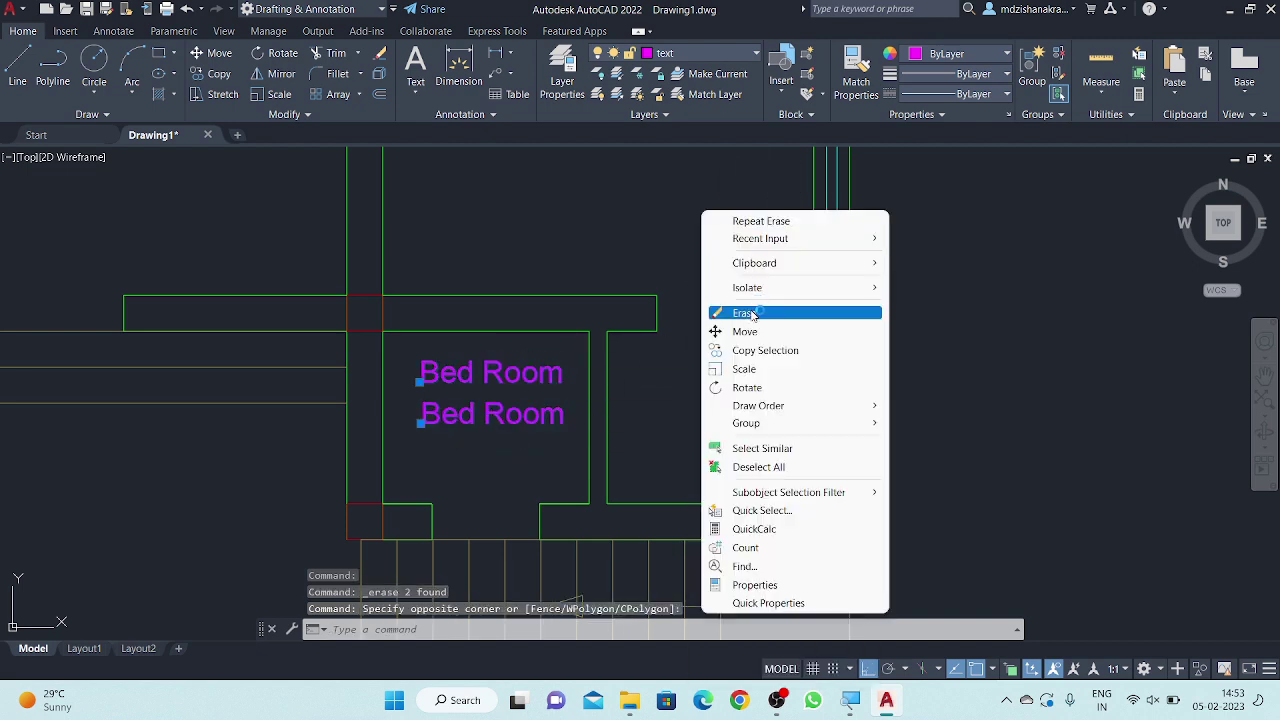
pyautogui.click(745, 310)
pyautogui.scroll(-3, 656, 451)
# - Move the Toilet 5'x5'8" label into the room beside the stairs
pyautogui.scroll(5, 652, 270)
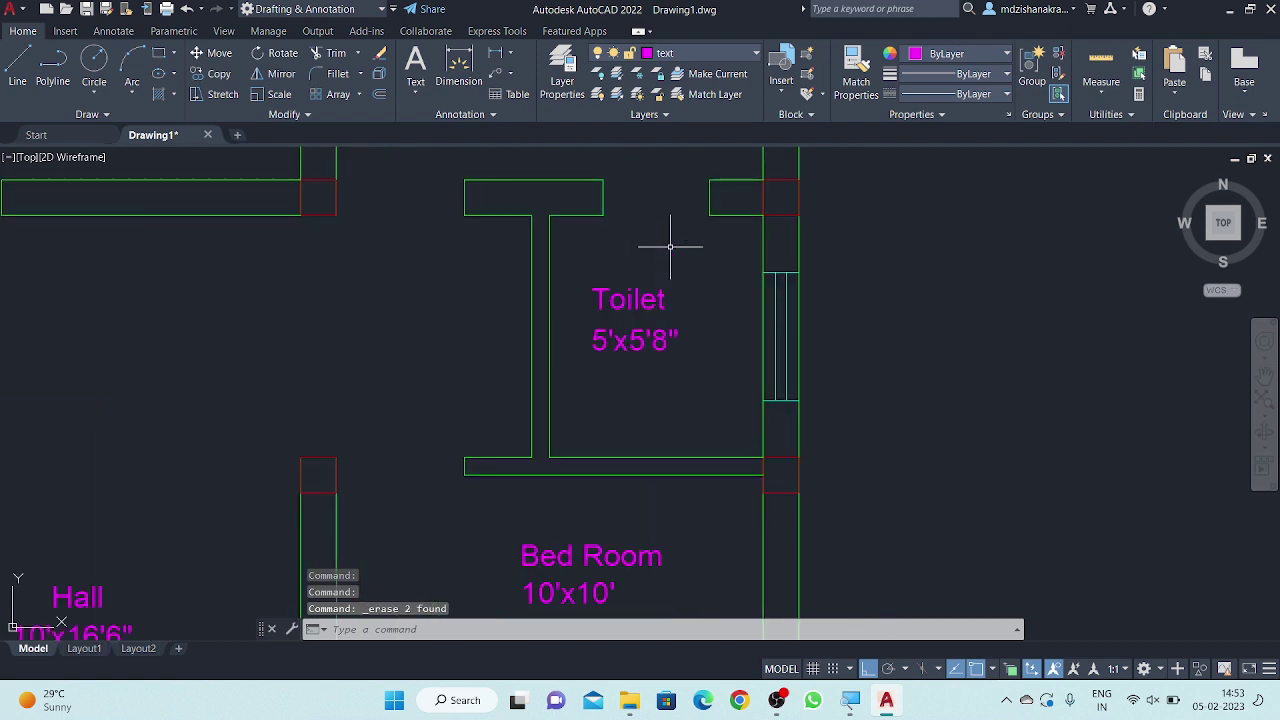
pyautogui.click(660, 269)
pyautogui.click(590, 408)
pyautogui.rightClick(663, 266)
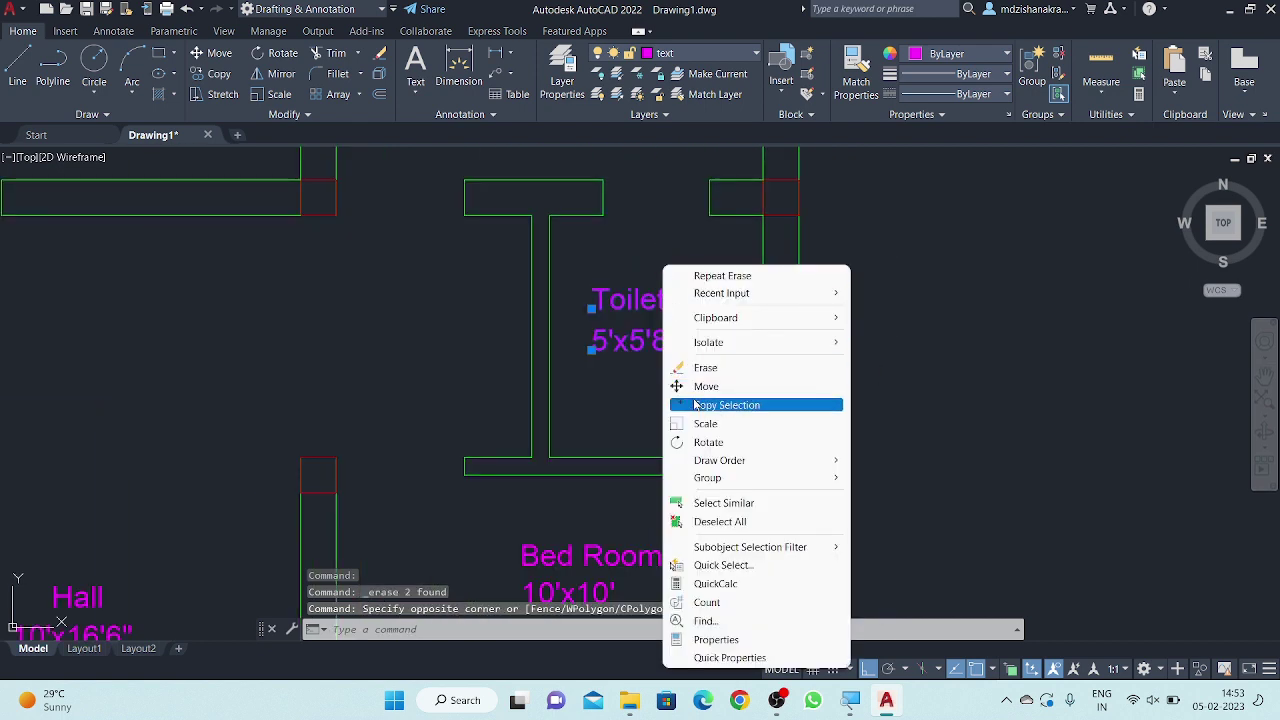
pyautogui.click(706, 386)
pyautogui.click(677, 286)
pyautogui.scroll(-3, 670, 220)
pyautogui.scroll(-3, 666, 177)
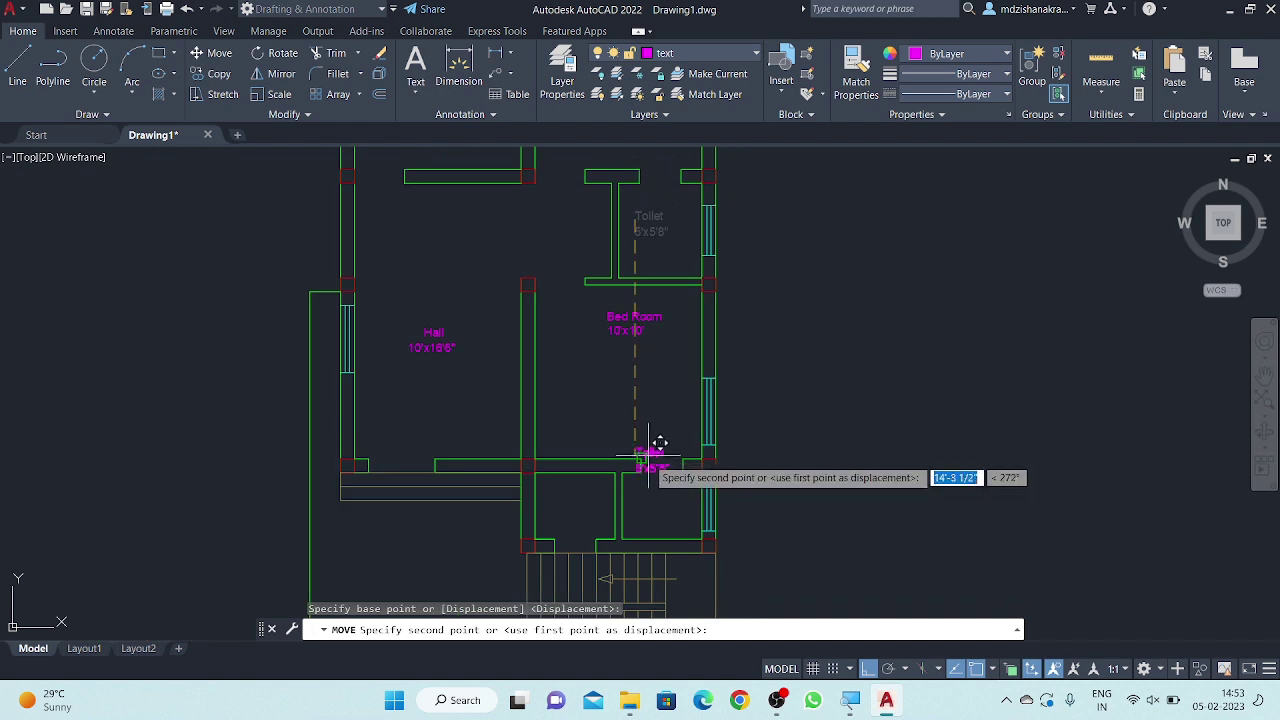
pyautogui.click(651, 493)
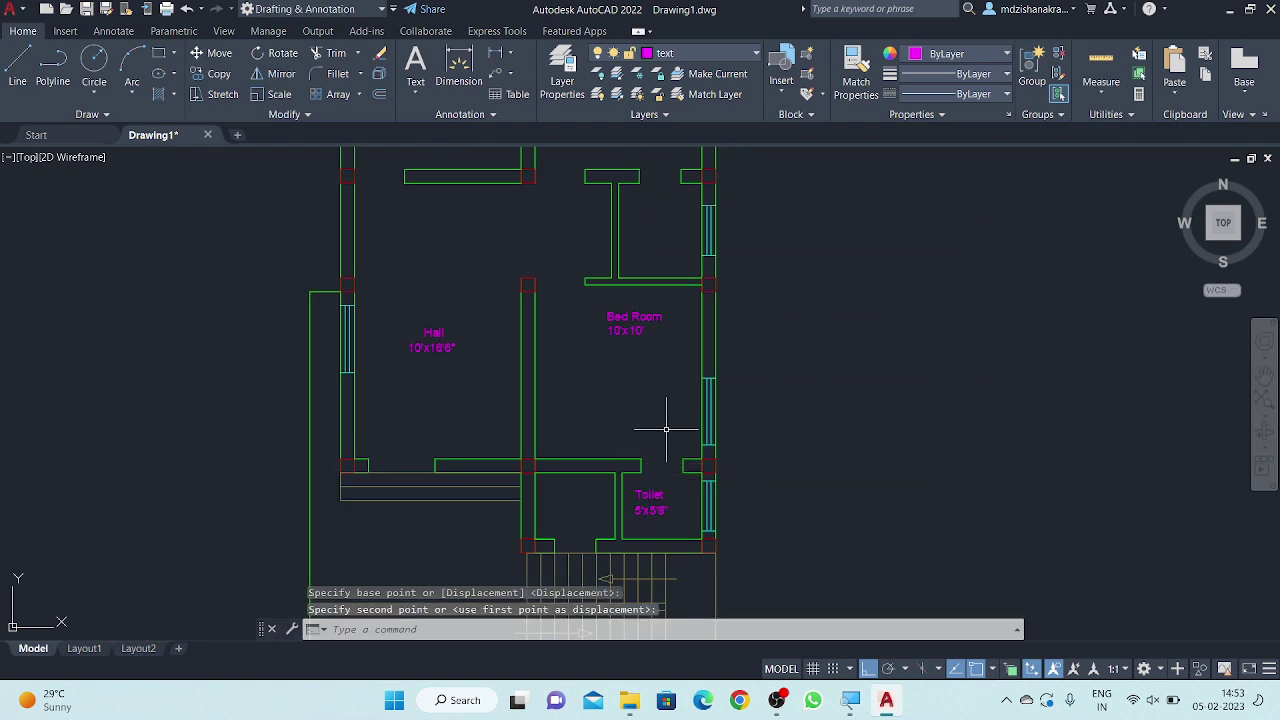
# - Copy the Toilet label back up into the original upper toilet
pyautogui.click(698, 448)
pyautogui.click(612, 542)
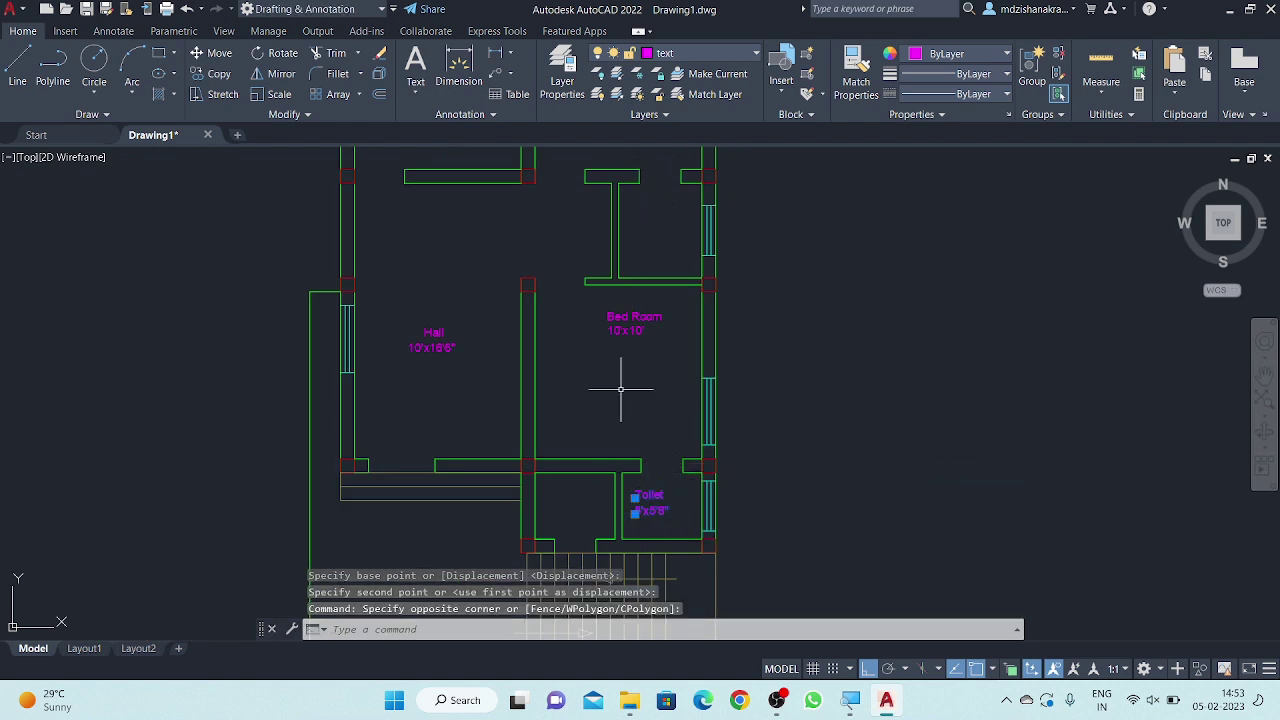
pyautogui.rightClick(623, 386)
pyautogui.click(668, 417)
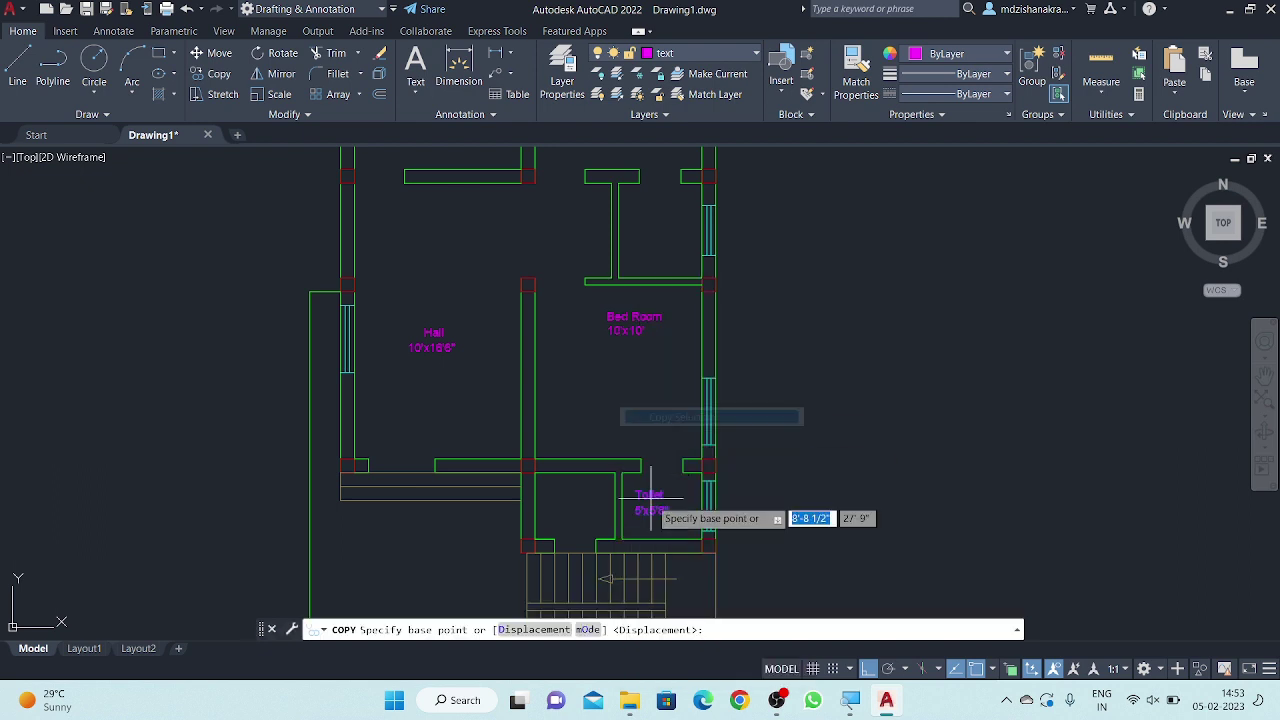
pyautogui.click(655, 497)
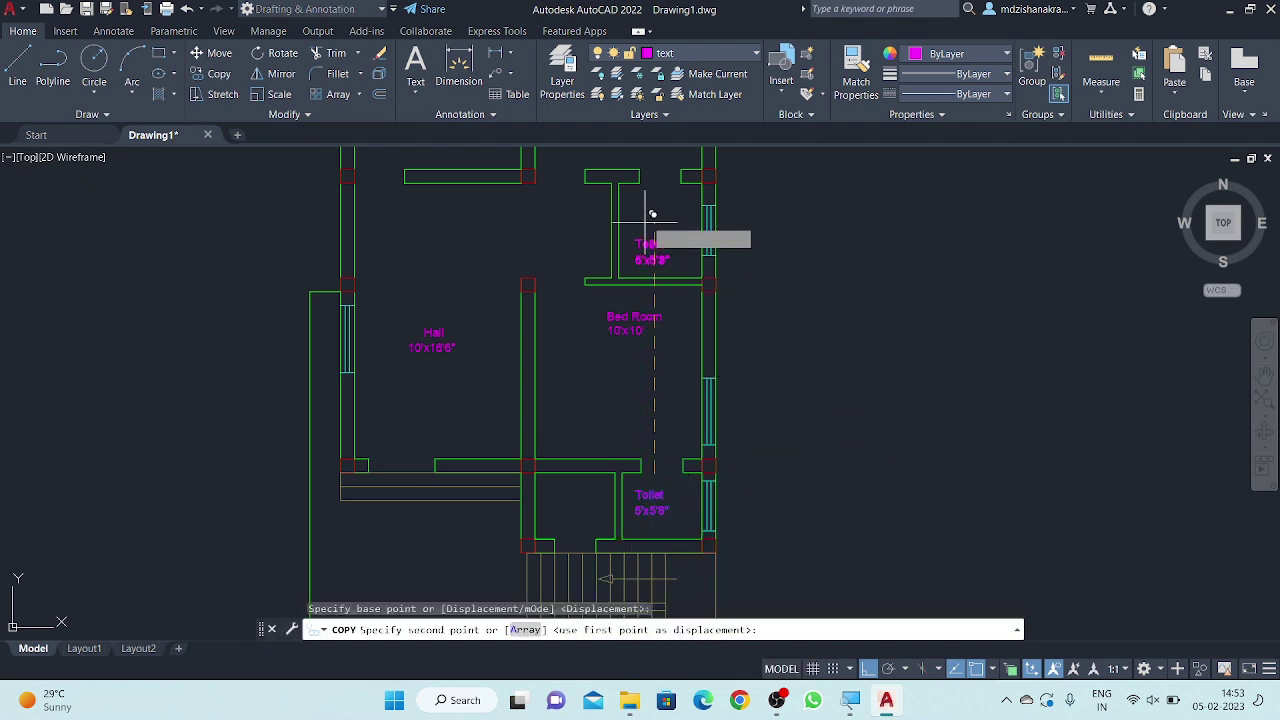
pyautogui.click(655, 193)
pyautogui.rightClick(808, 313)
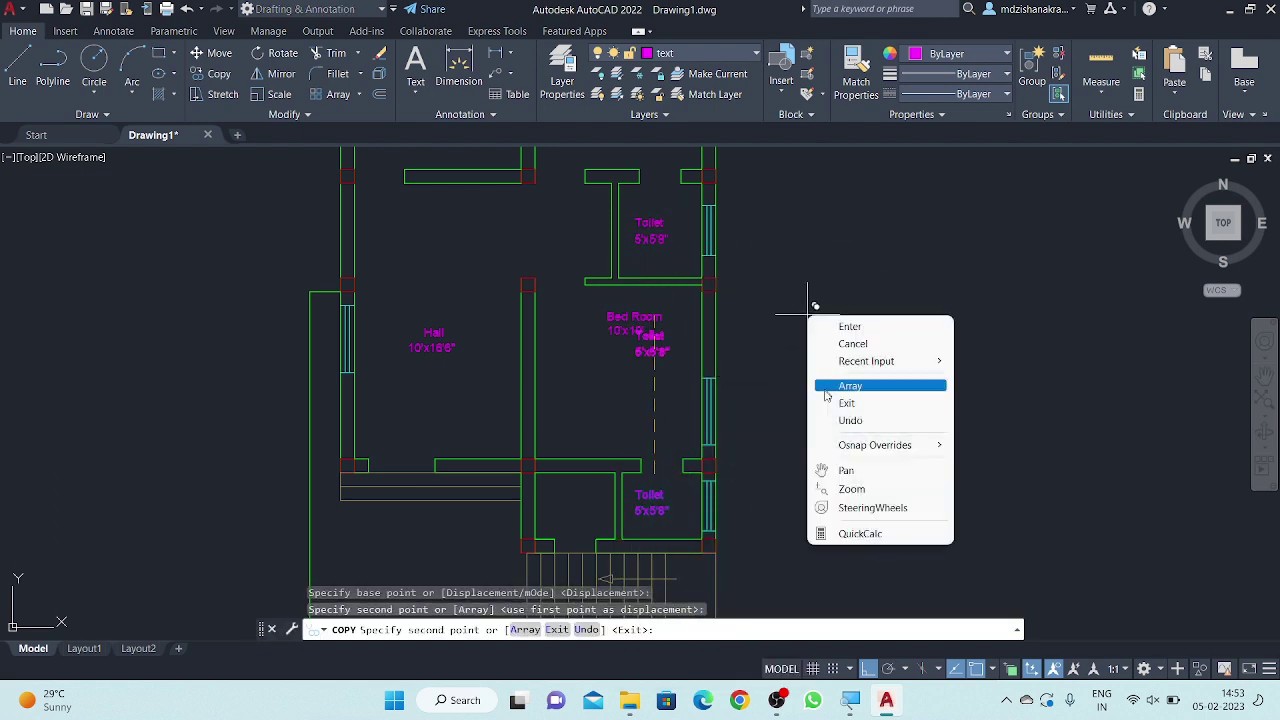
pyautogui.click(850, 326)
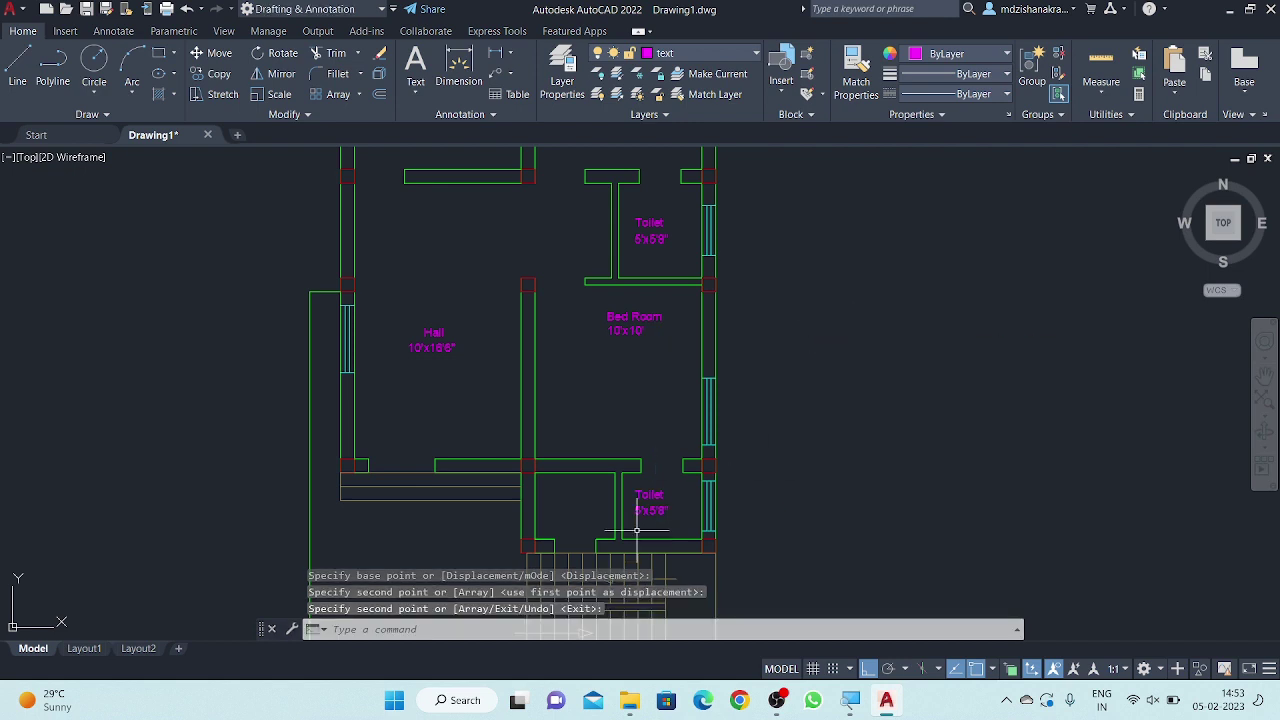
# - Copy the Toilet label into the adjacent left small room
pyautogui.scroll(5, 636, 530)
pyautogui.click(757, 350)
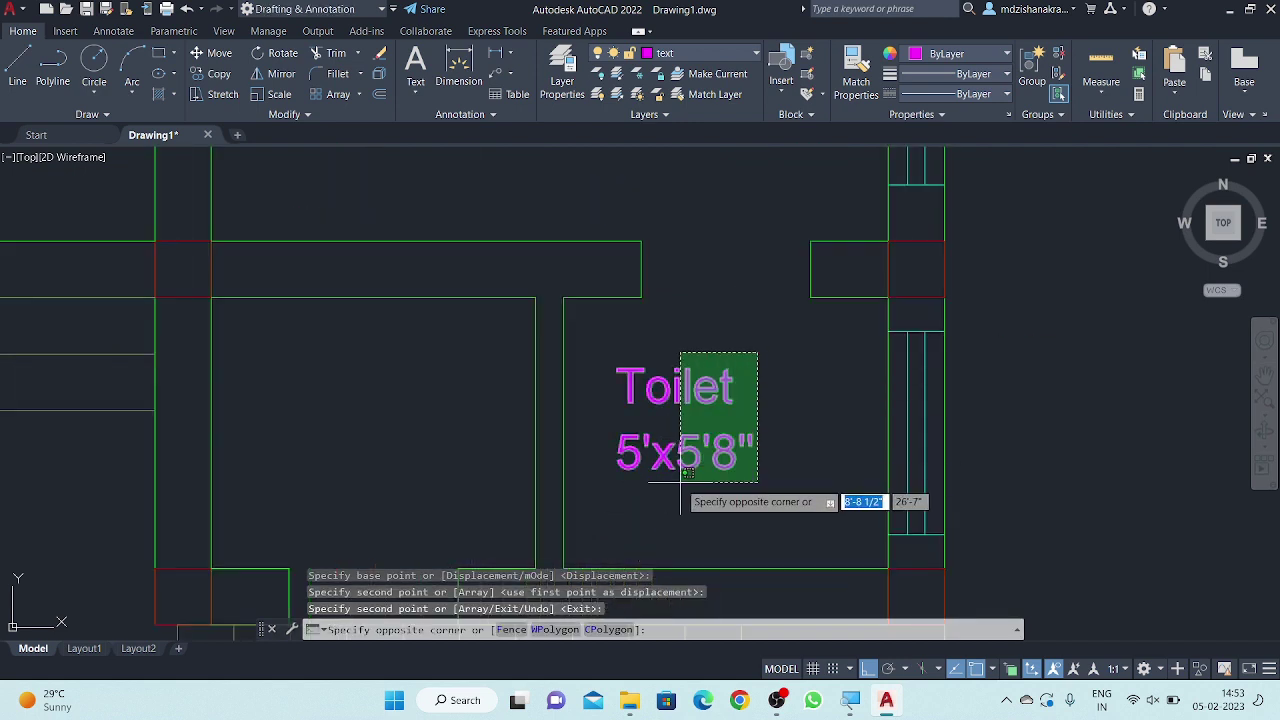
pyautogui.click(612, 473)
pyautogui.rightClick(806, 380)
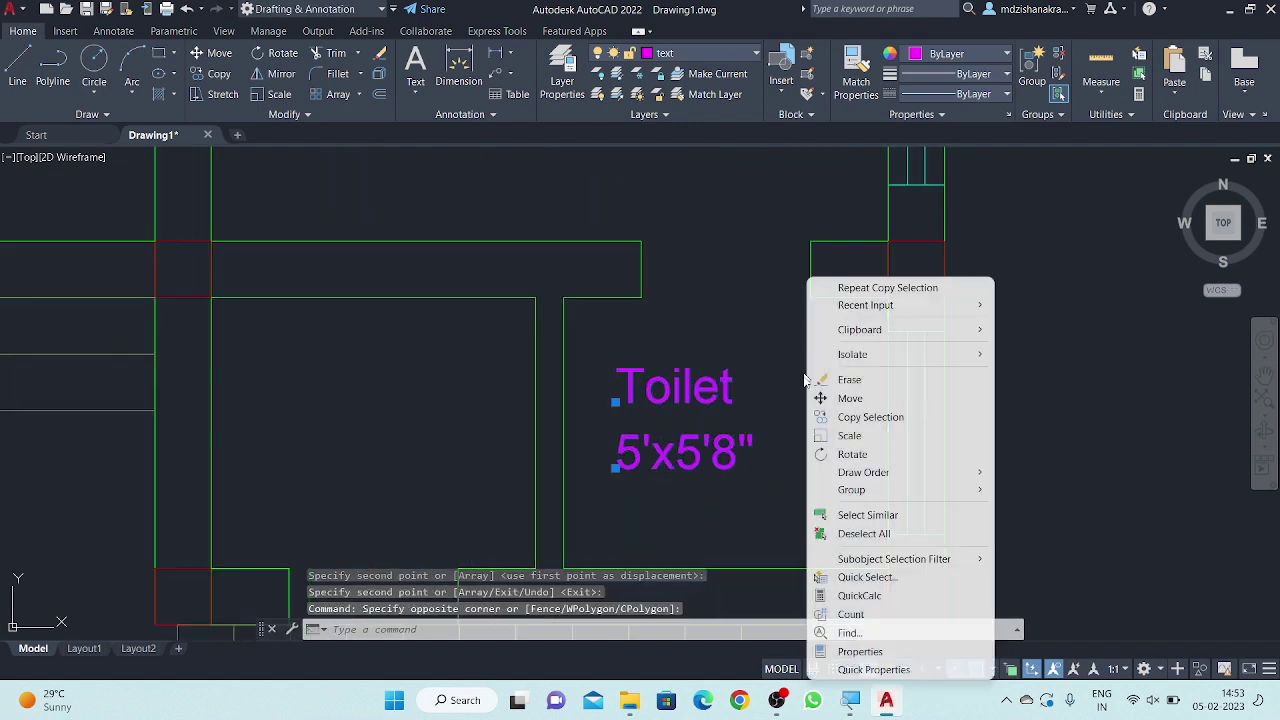
pyautogui.click(870, 417)
pyautogui.click(805, 425)
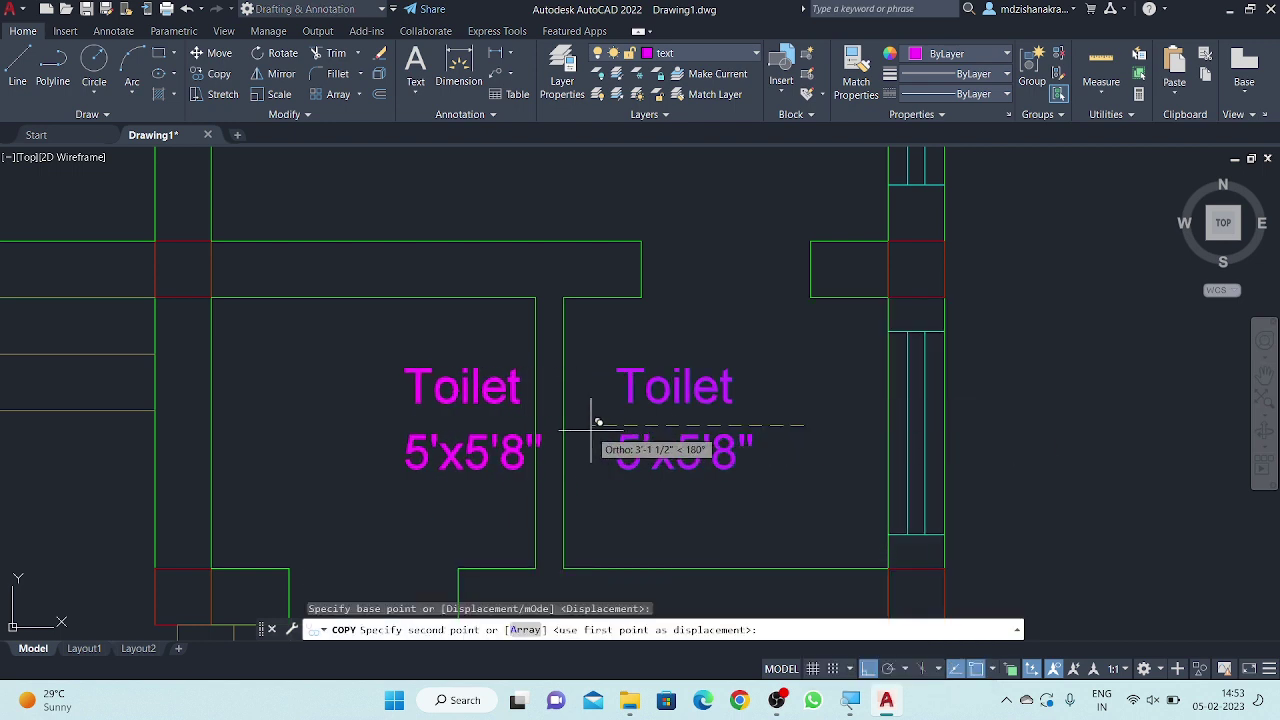
pyautogui.click(500, 425)
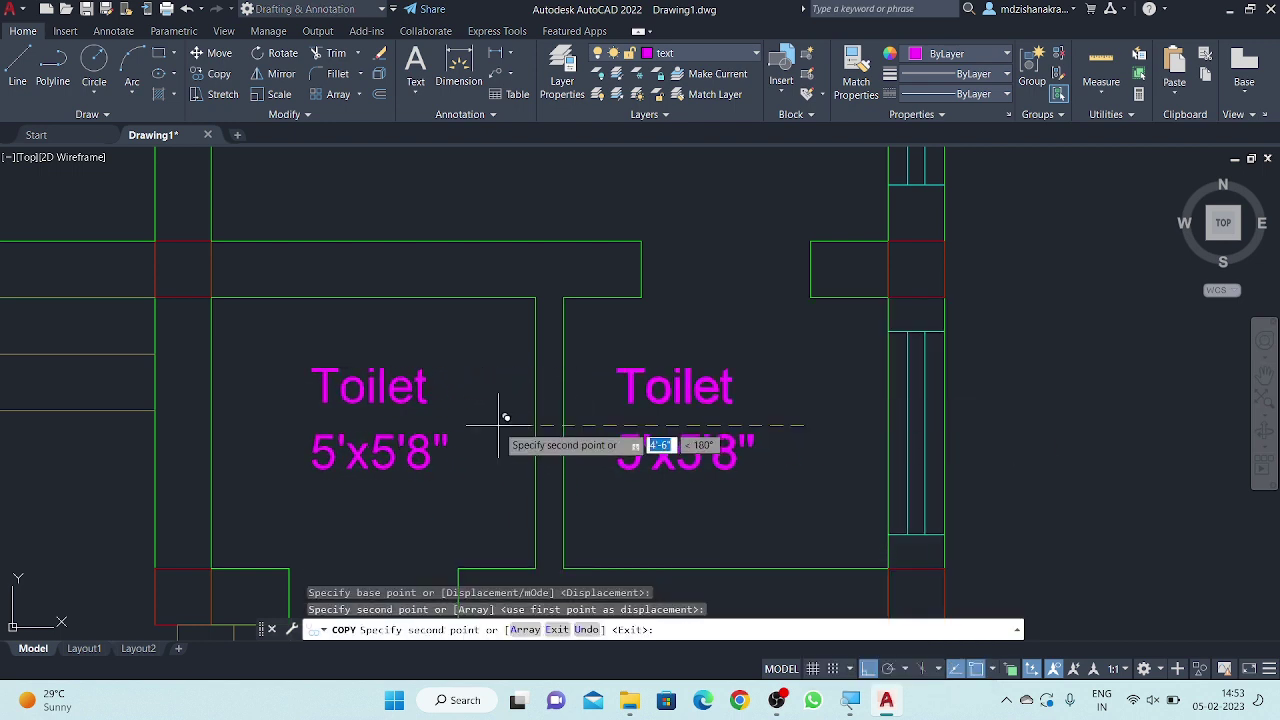
pyautogui.rightClick(724, 266)
pyautogui.click(766, 284)
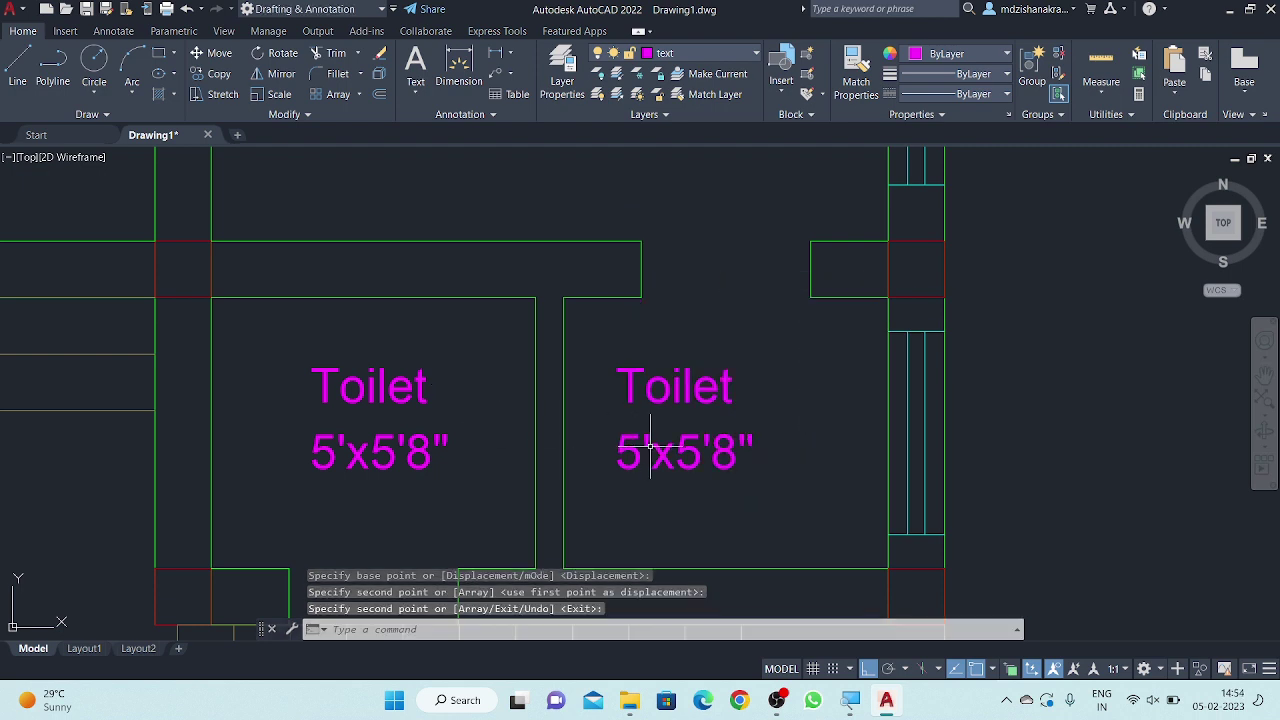
pyautogui.scroll(-1, 704, 428)
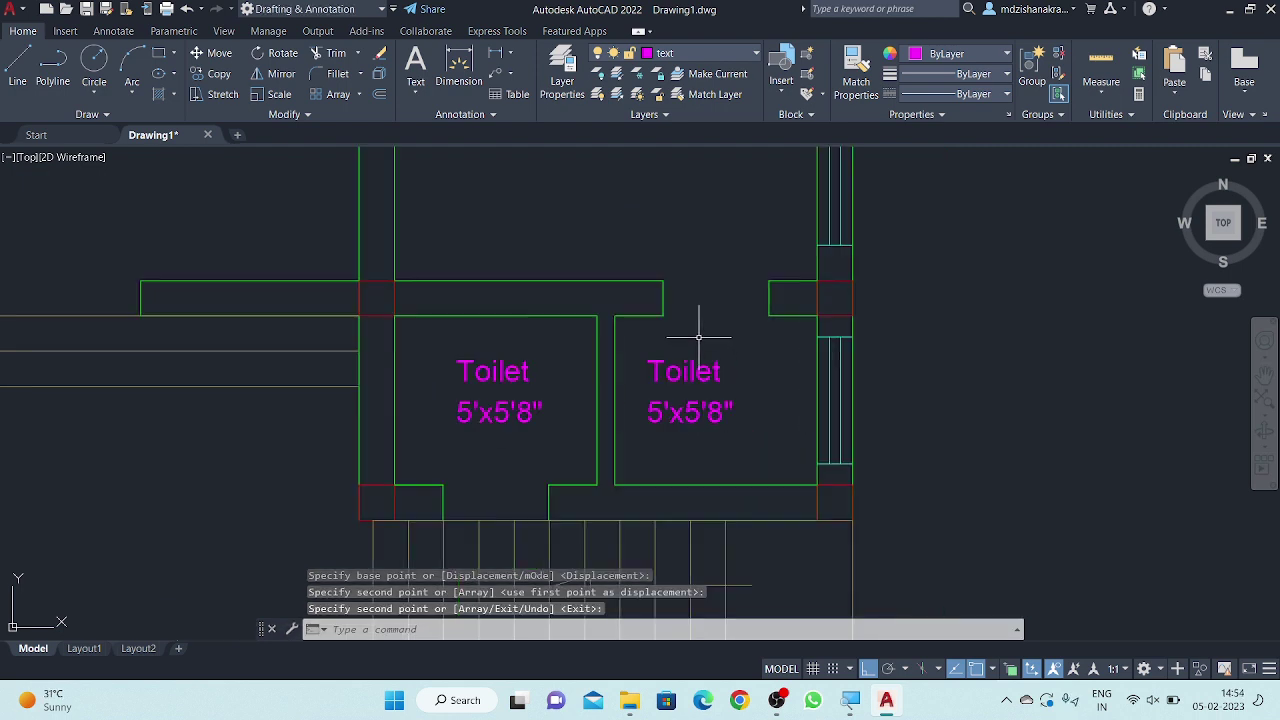
pyautogui.click(497, 55)
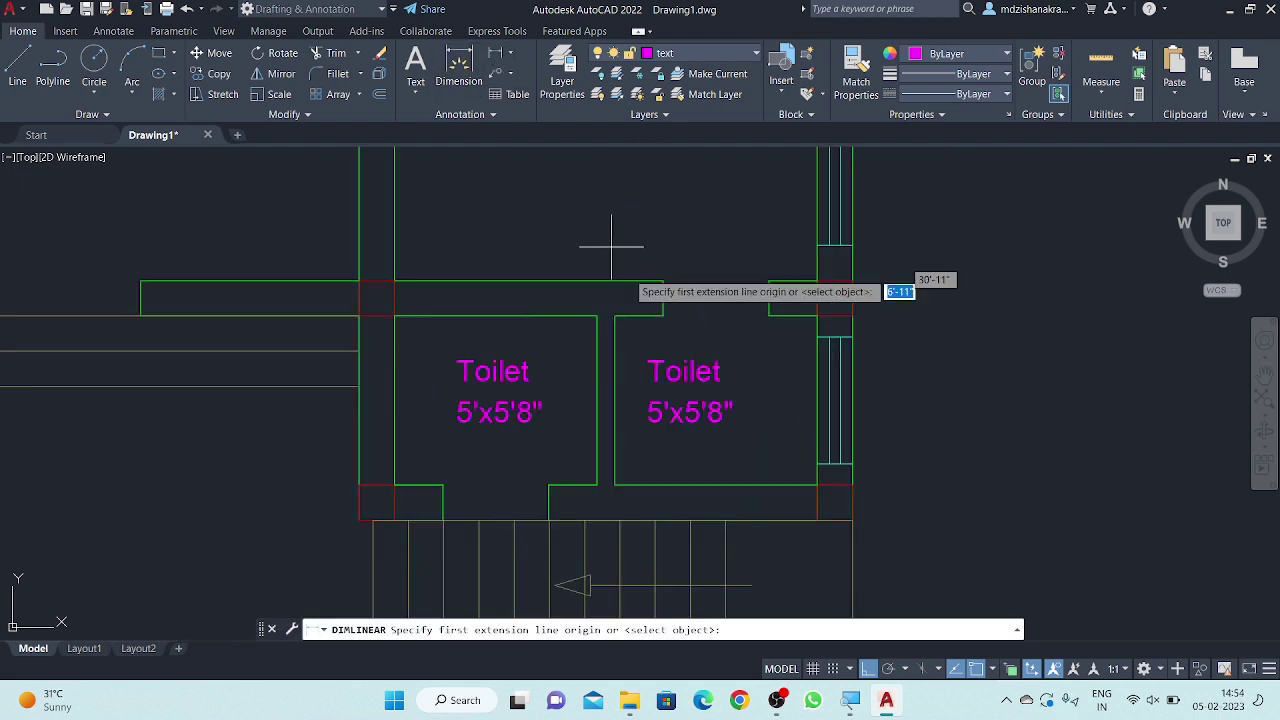
pyautogui.click(614, 316)
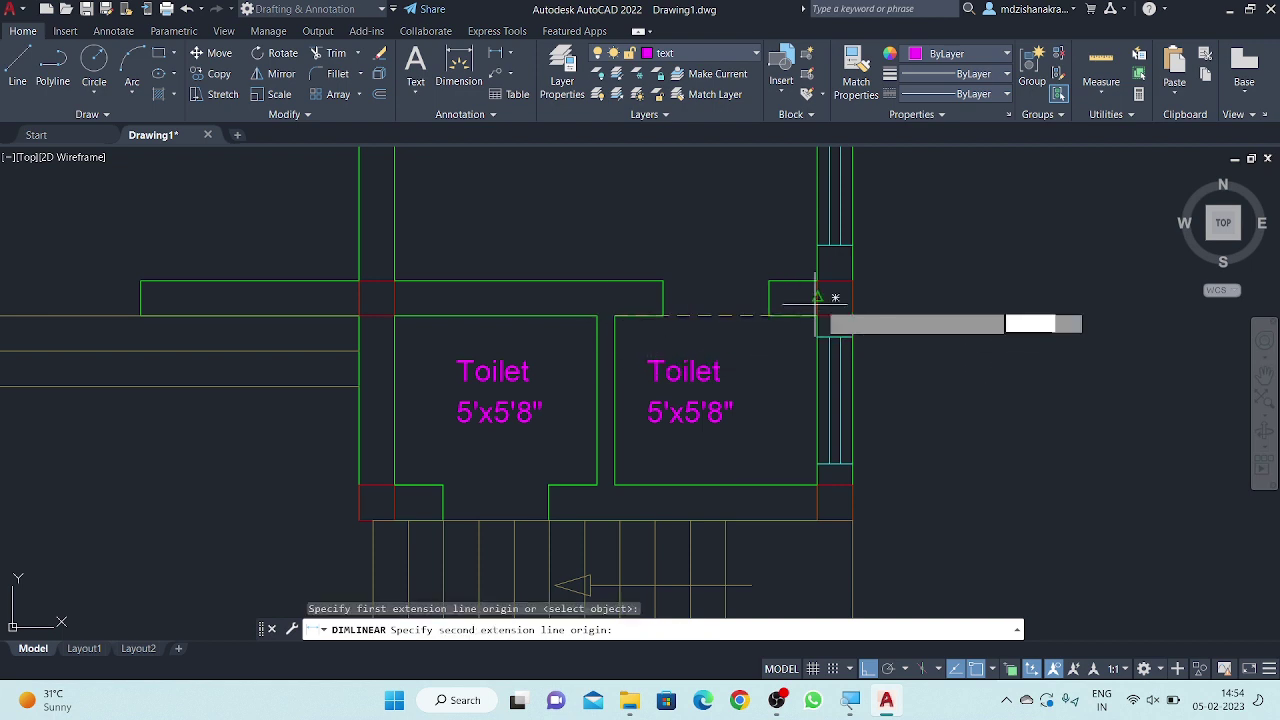
pyautogui.click(817, 320)
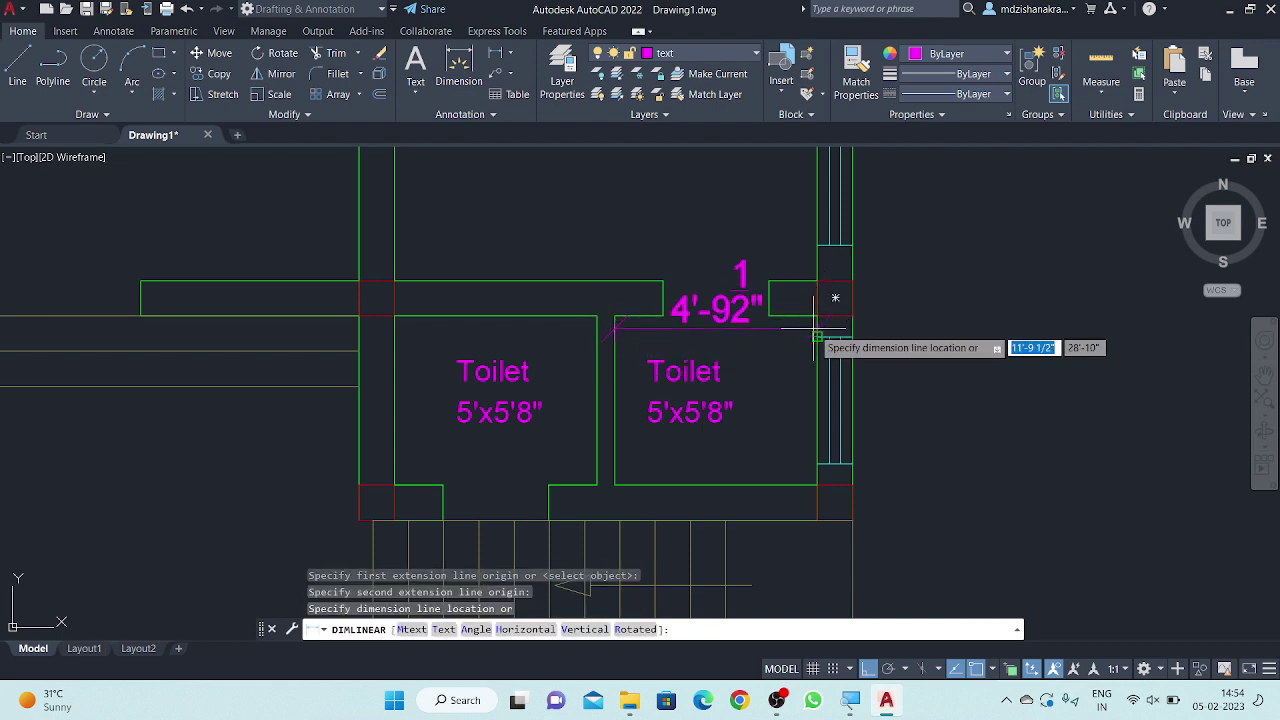
pyautogui.press('Escape')
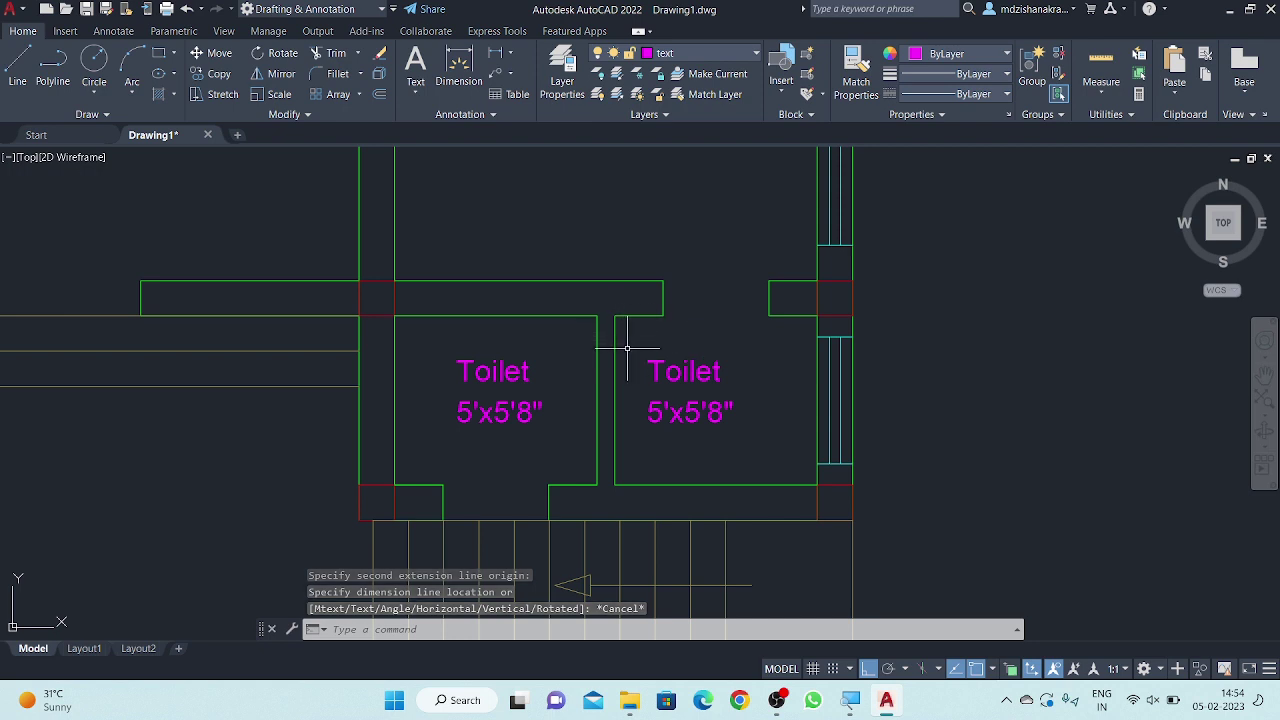
pyautogui.press('Return')
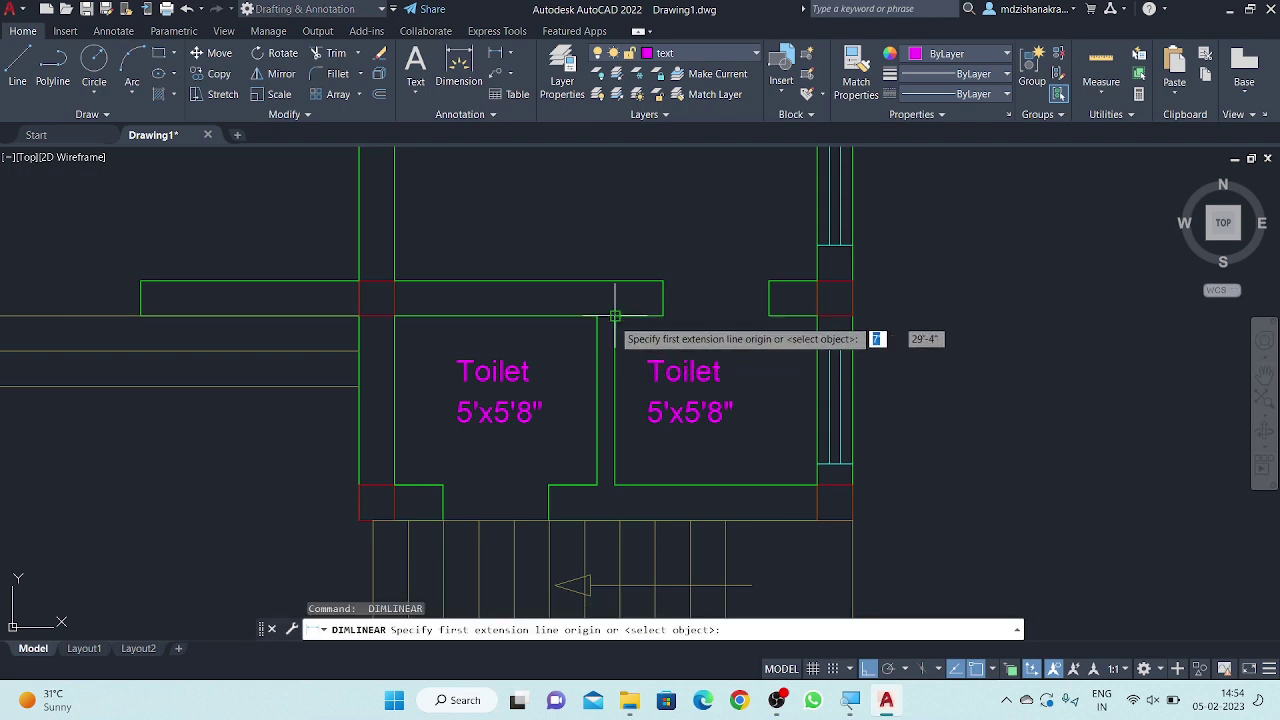
pyautogui.click(616, 324)
pyautogui.click(817, 316)
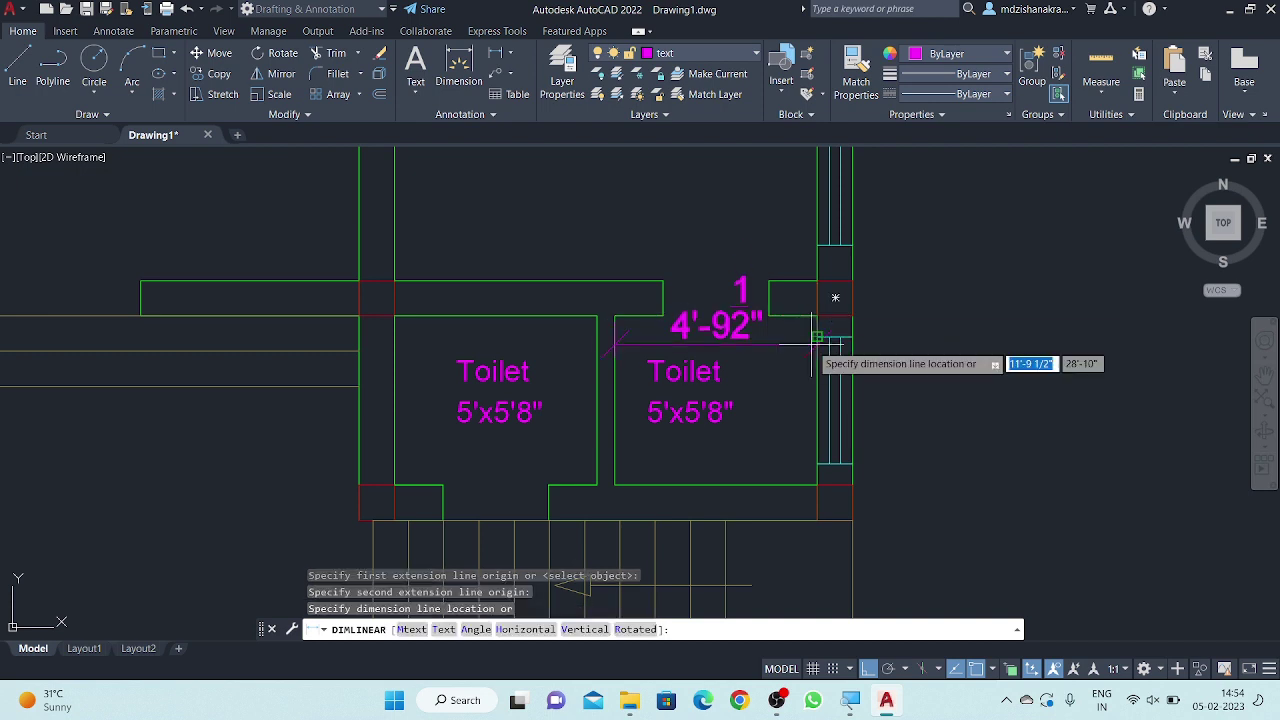
pyautogui.press('Escape')
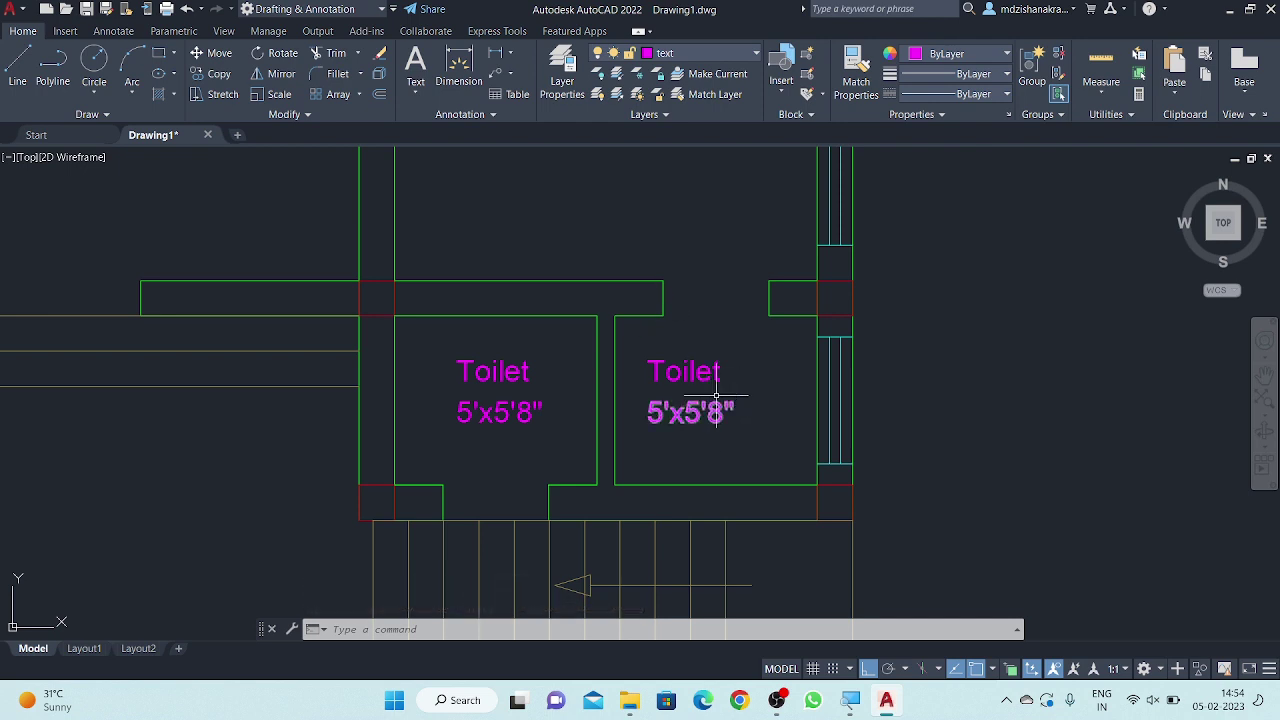
pyautogui.click(500, 58)
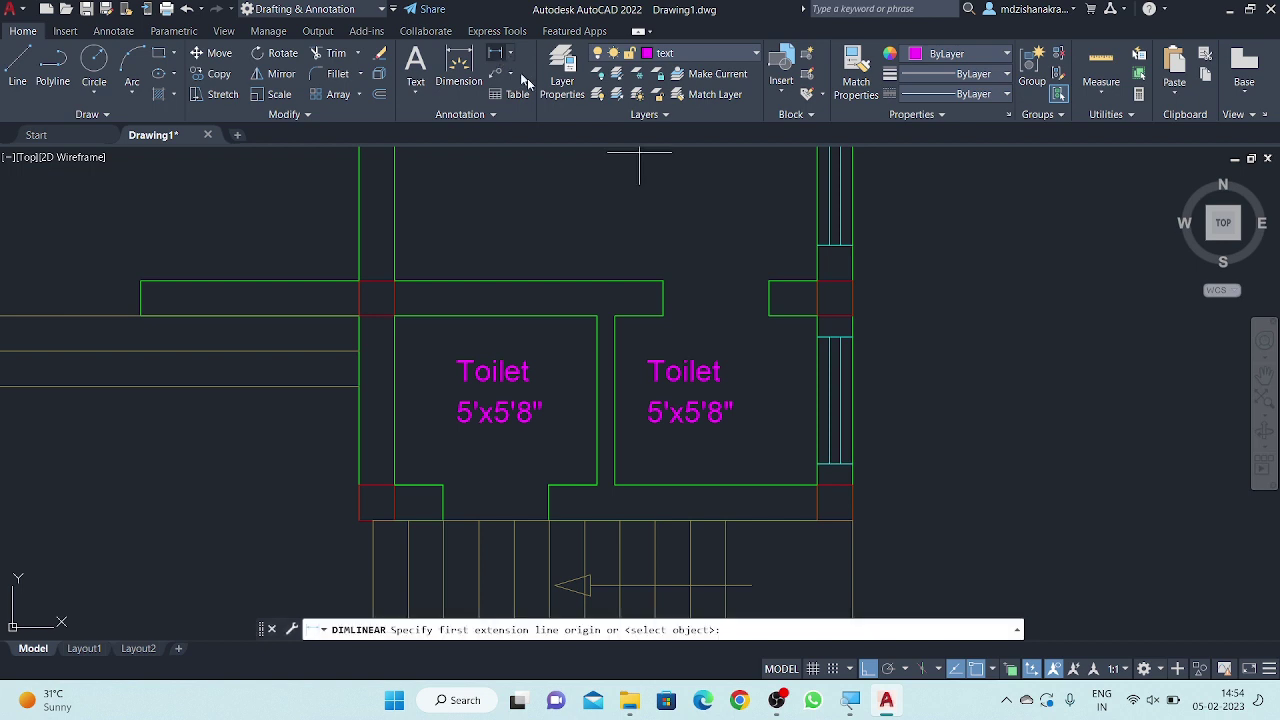
pyautogui.click(768, 316)
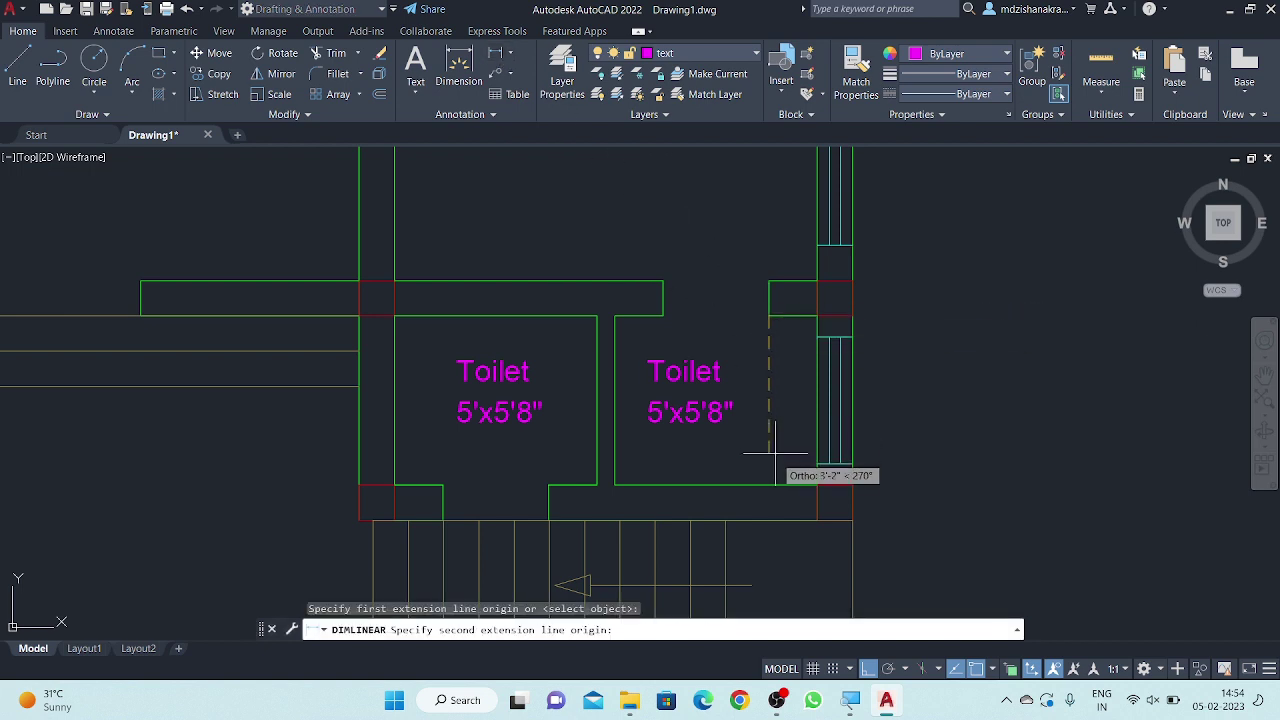
pyautogui.click(766, 484)
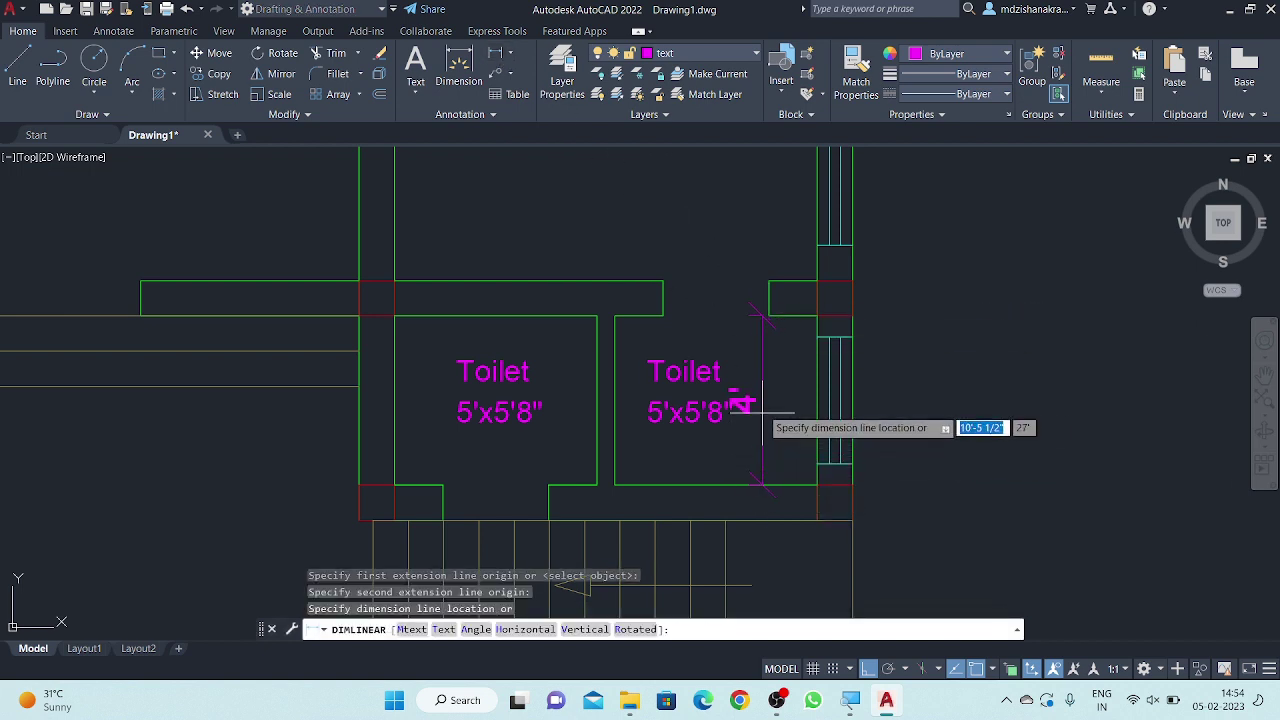
pyautogui.rightClick(767, 381)
pyautogui.click(811, 407)
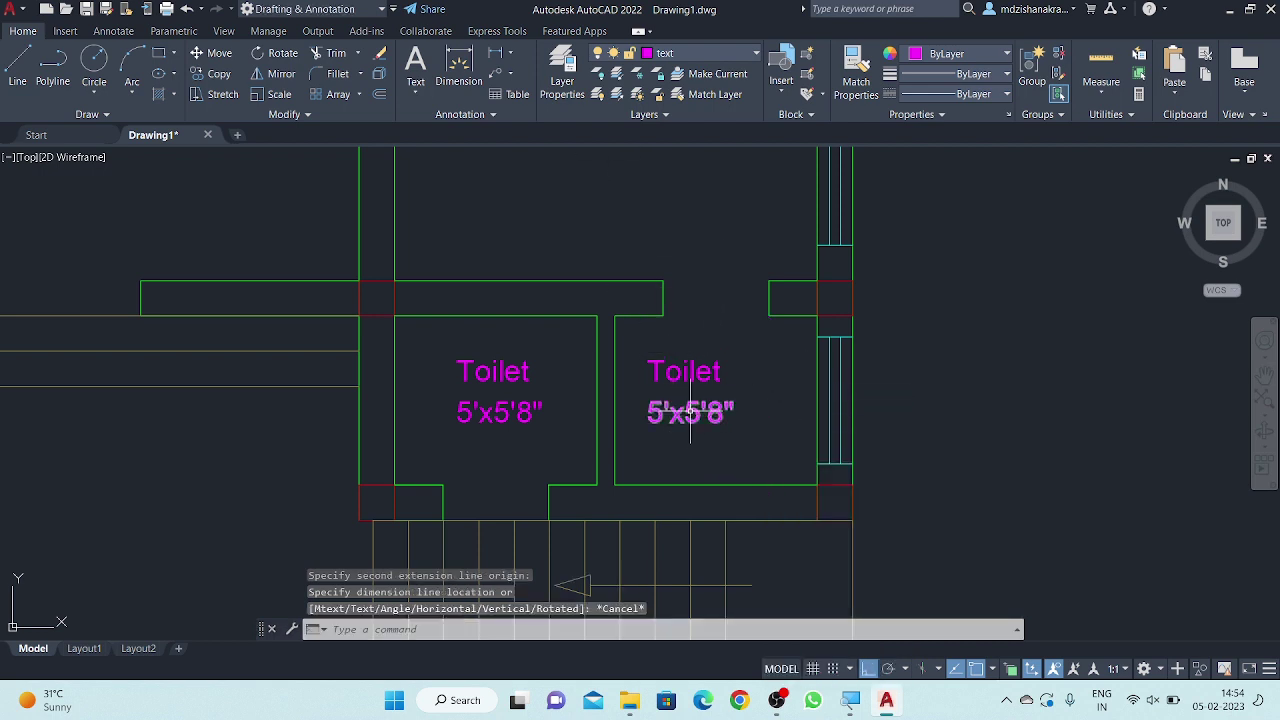
# - Edit the right toilet's size text from 5'x5'8" to 4'10"x4'
pyautogui.doubleClick(655, 414)
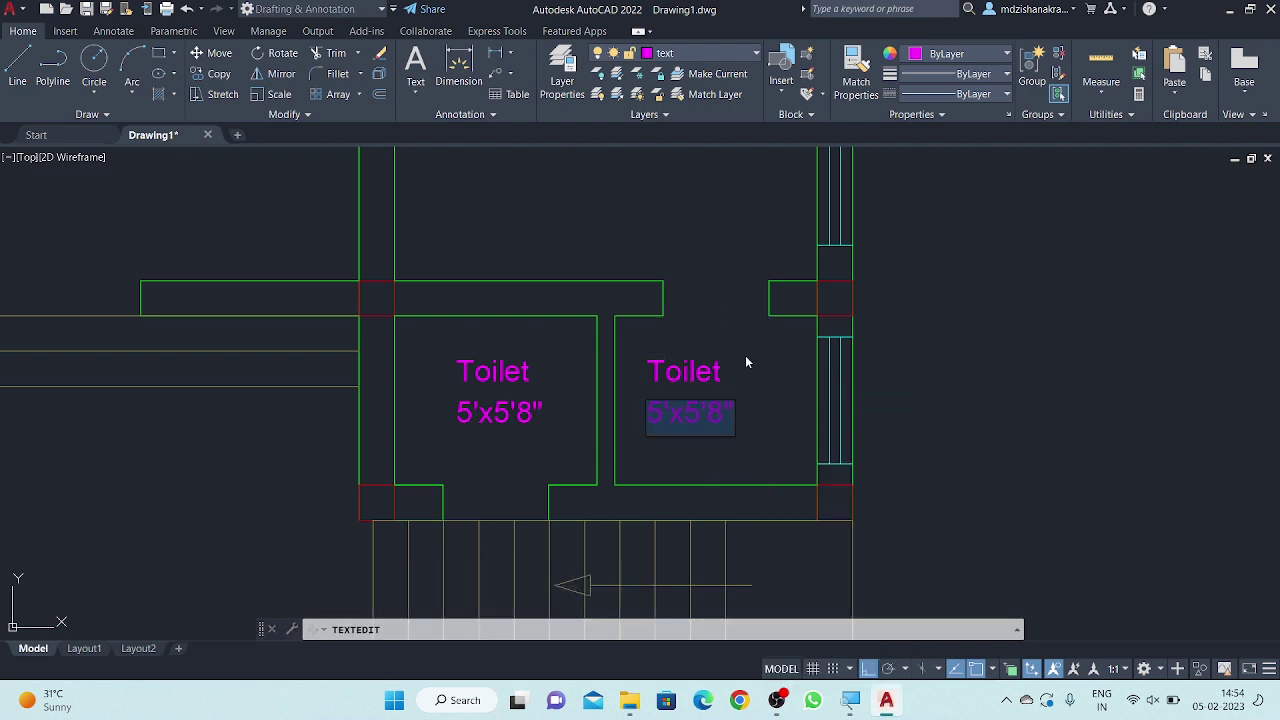
pyautogui.click(707, 417)
pyautogui.write("4'")
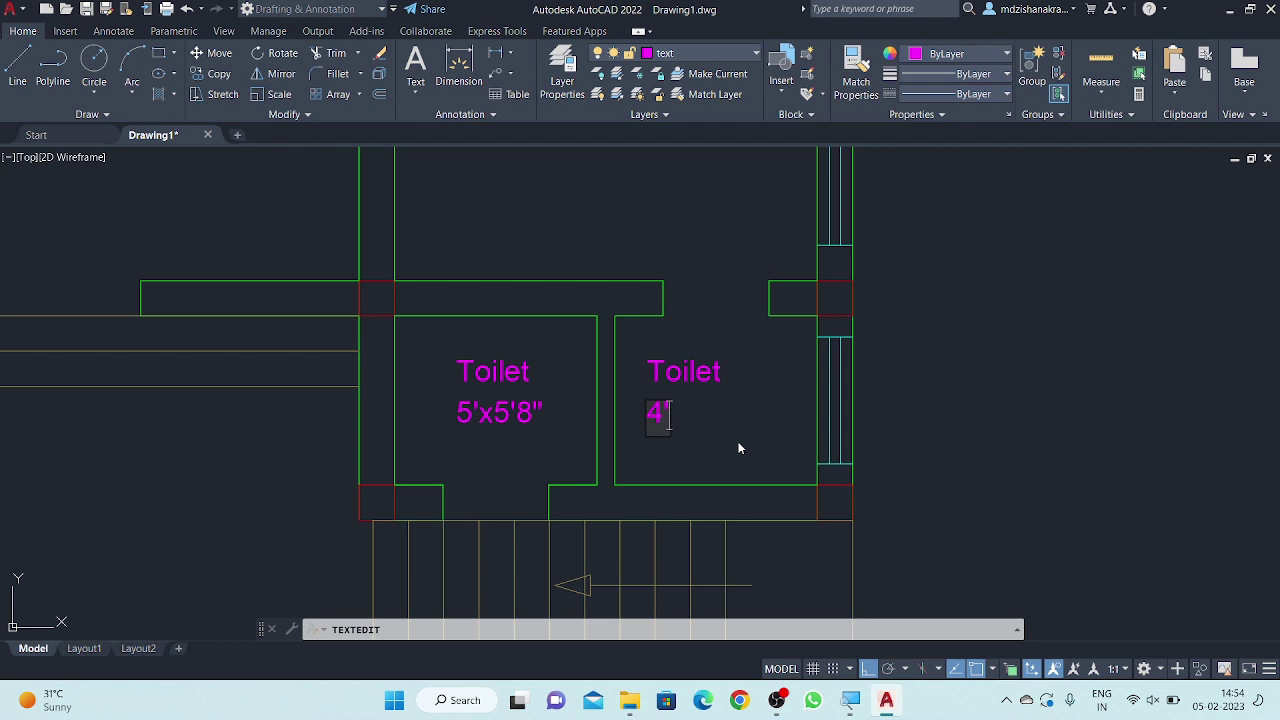
pyautogui.write('10"x4')
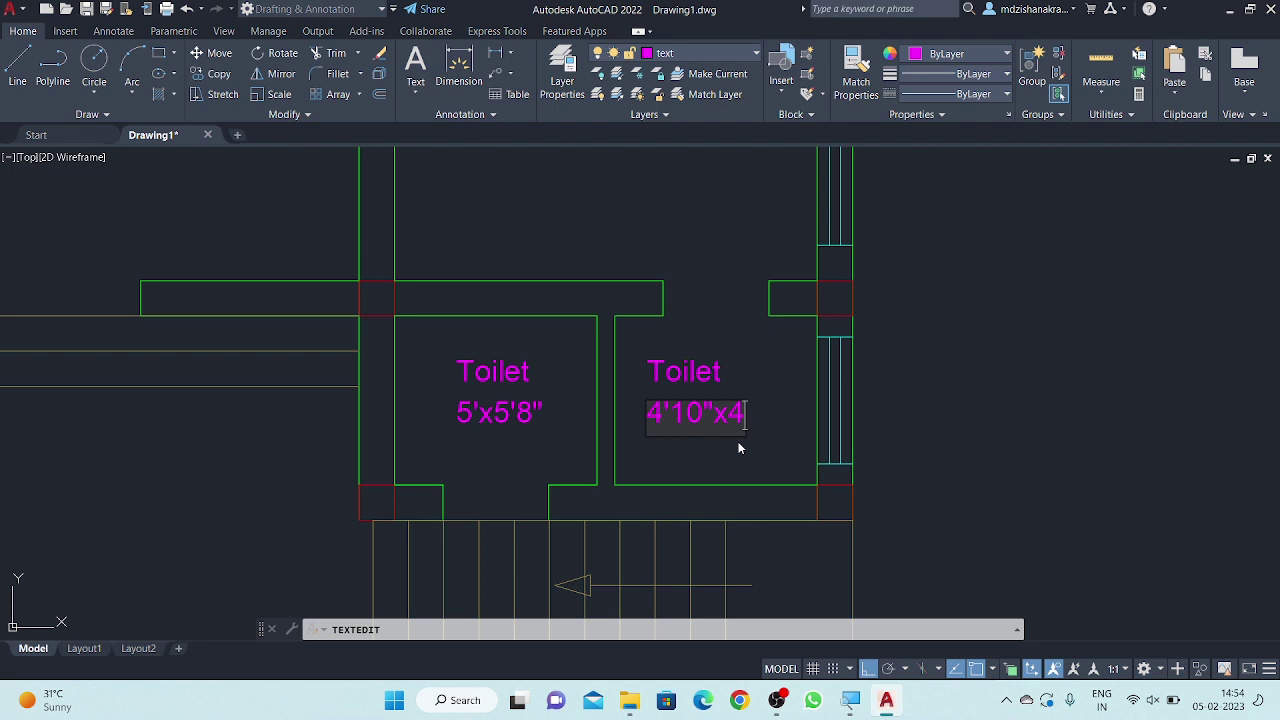
pyautogui.click(740, 448)
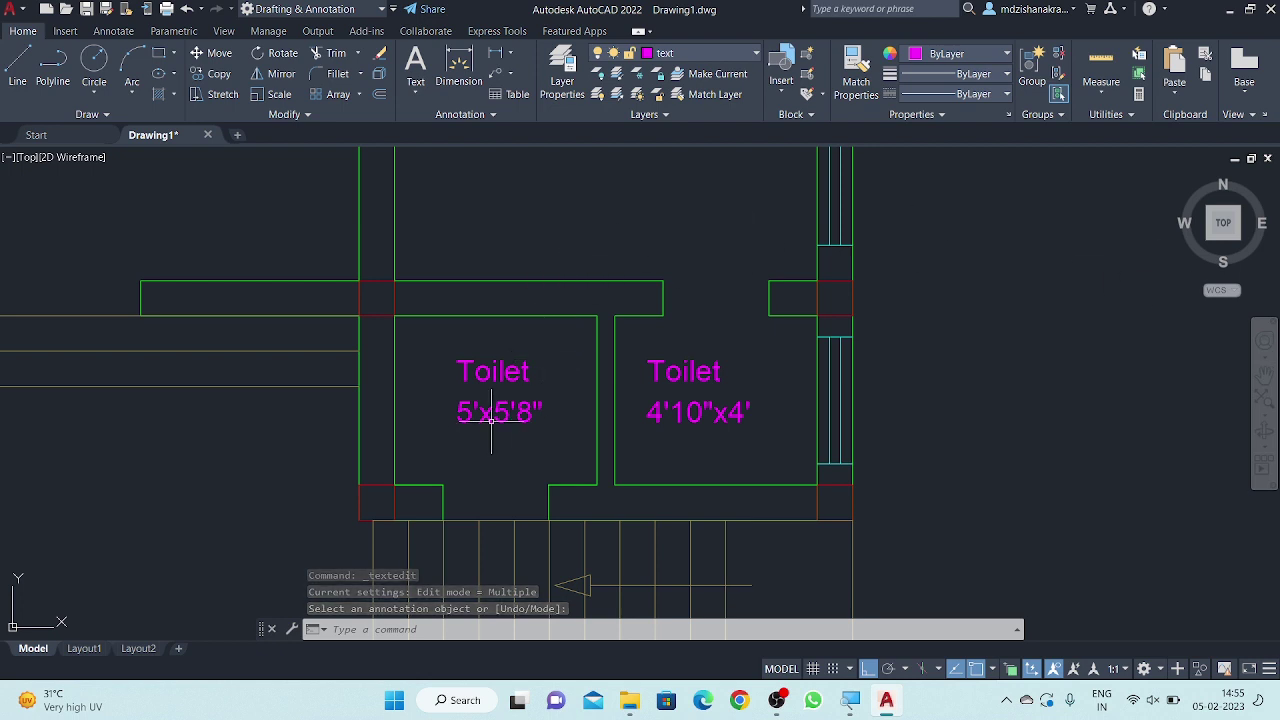
# - Abandon the stray linear dimension started across the left toilet wall
pyautogui.press('Escape')
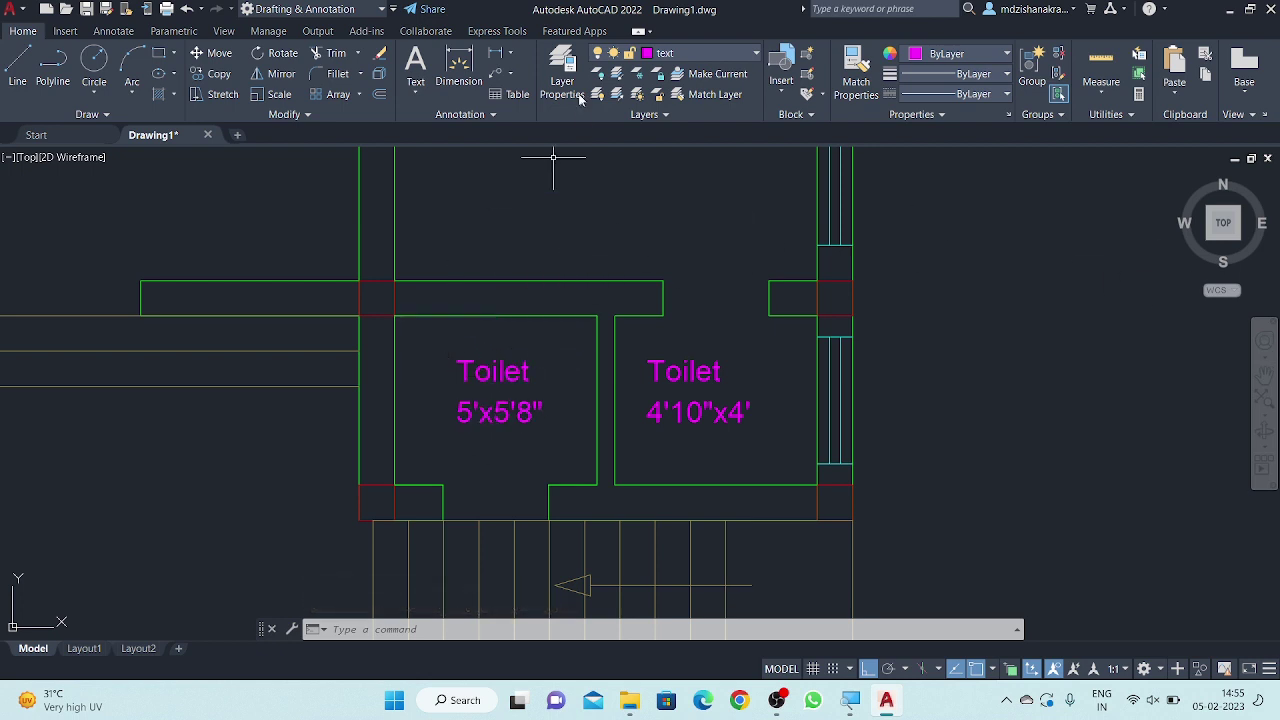
pyautogui.click(494, 55)
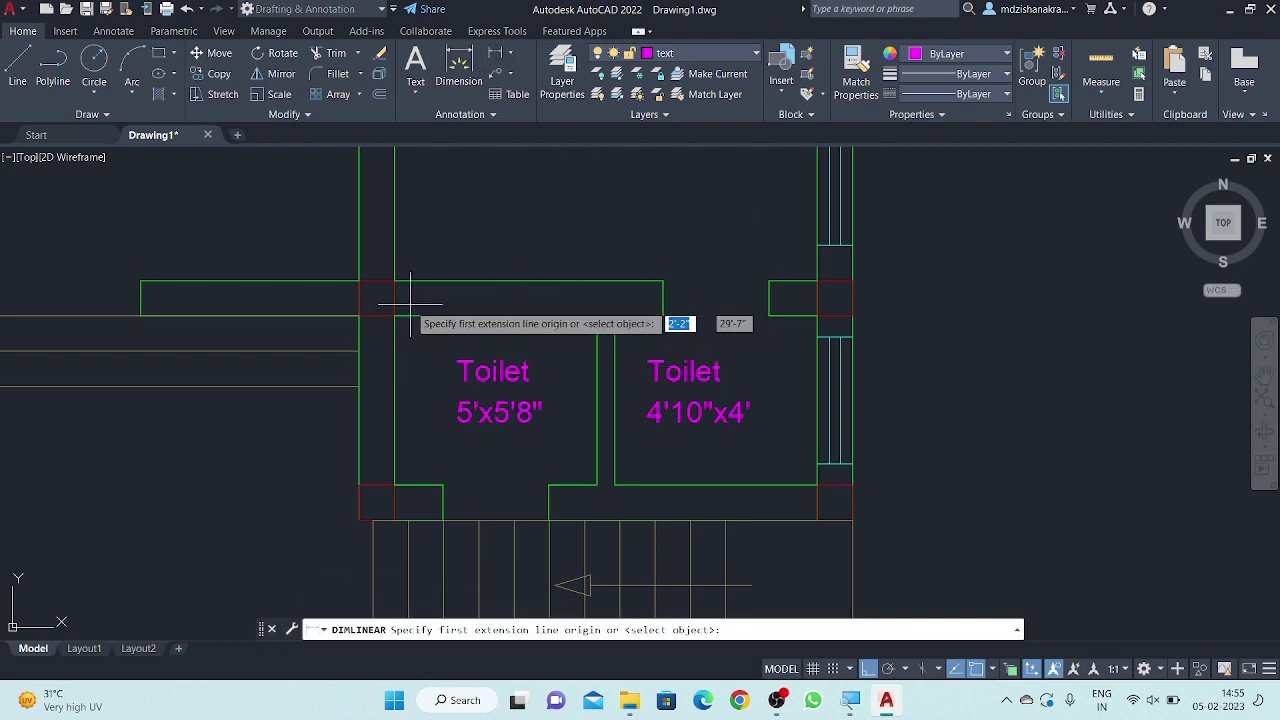
pyautogui.click(394, 316)
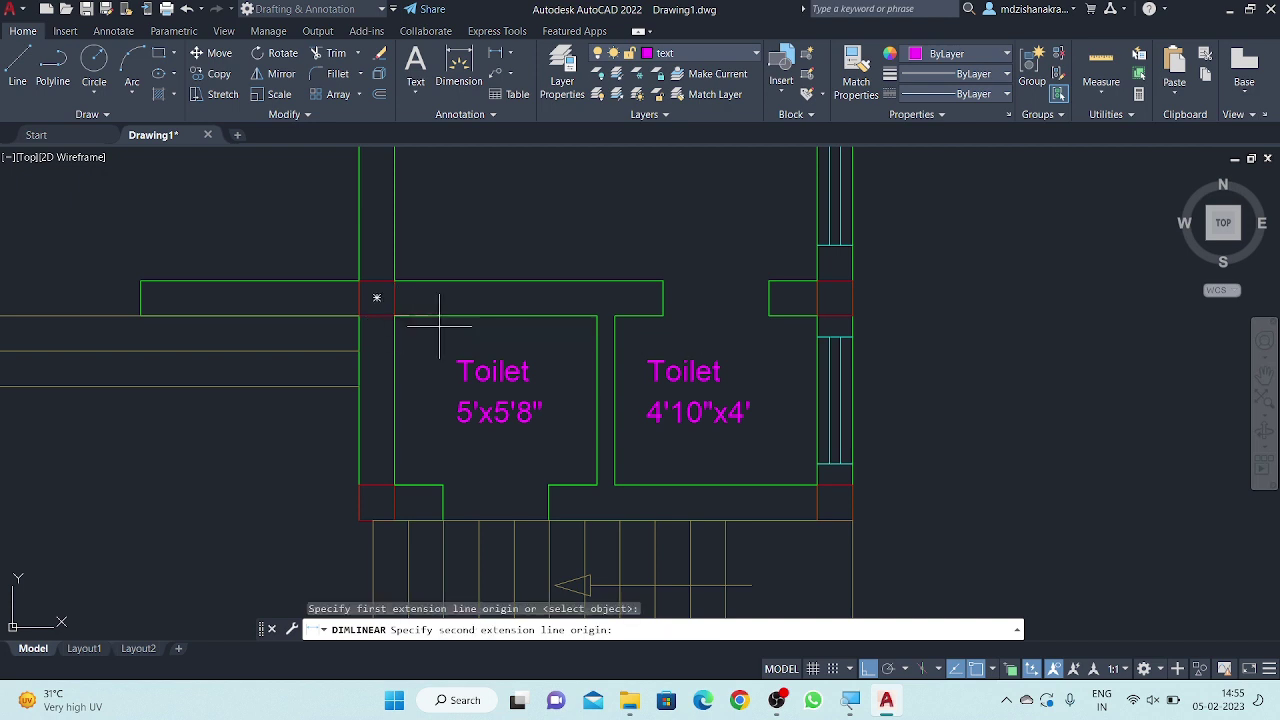
pyautogui.click(597, 317)
pyautogui.rightClick(580, 343)
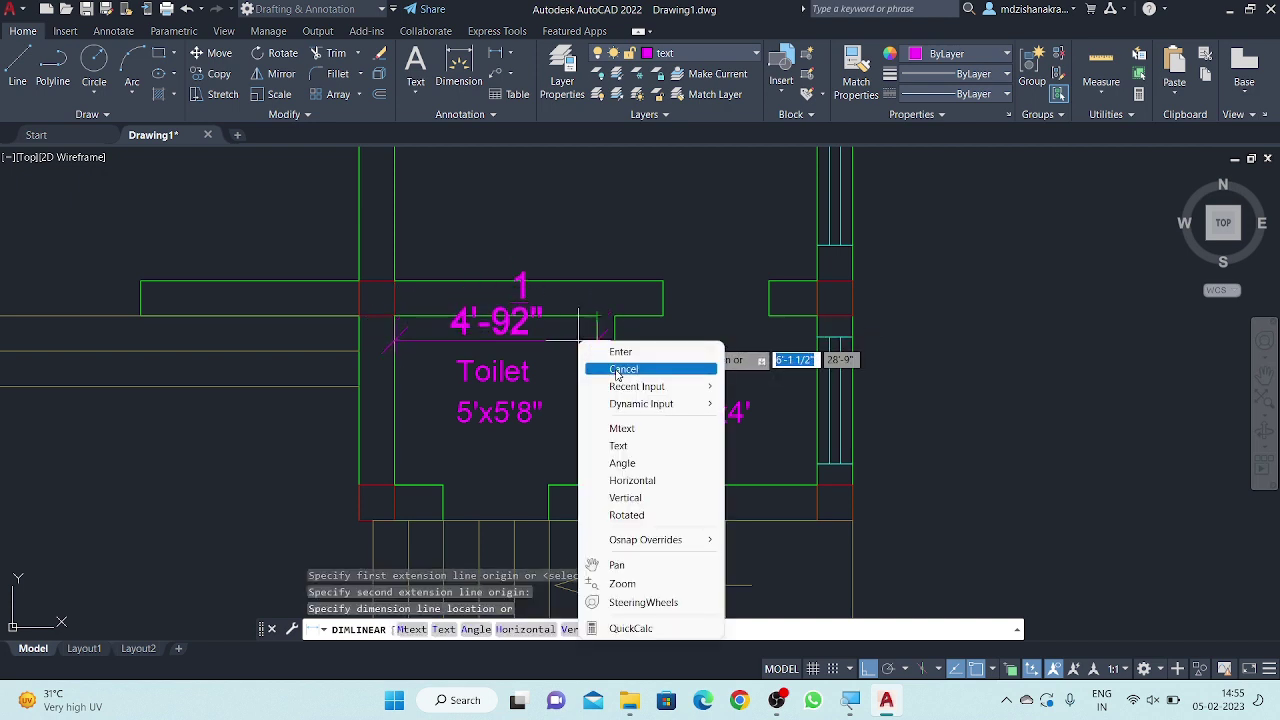
pyautogui.click(610, 367)
# - Erase the left toilet's 5'x5'8" size label
pyautogui.click(576, 438)
pyautogui.click(435, 405)
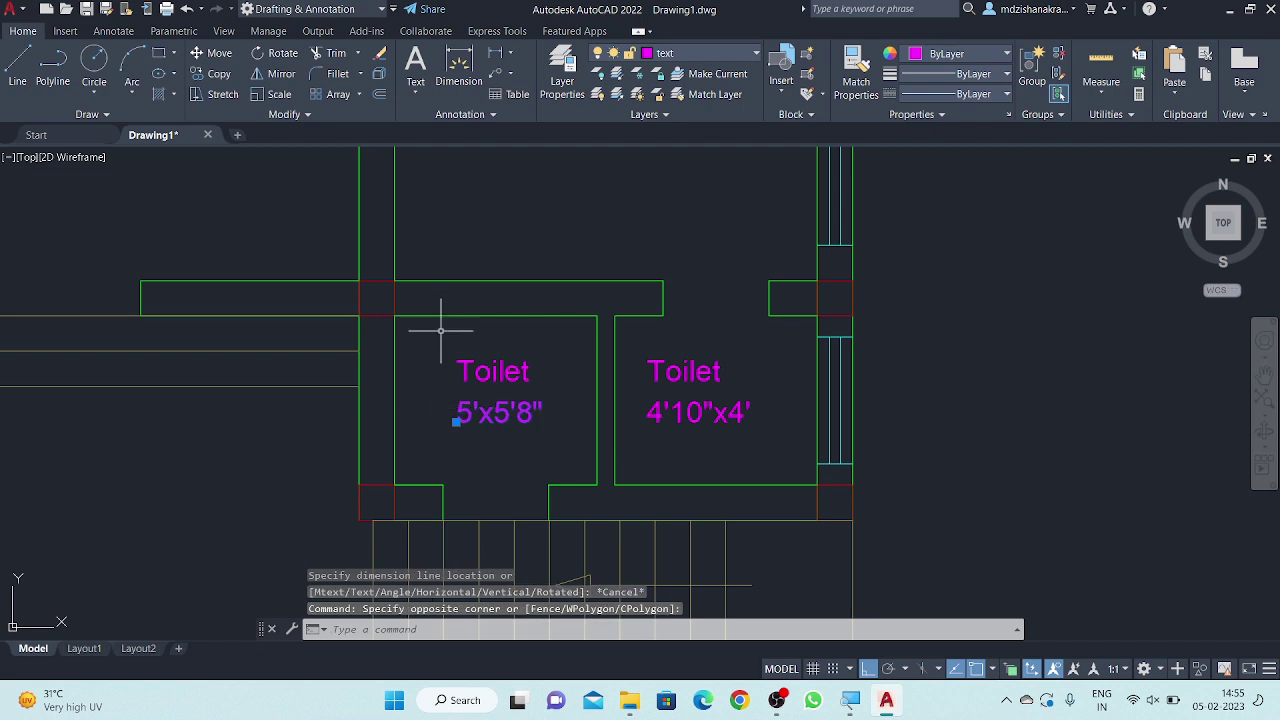
pyautogui.rightClick(442, 335)
pyautogui.click(497, 356)
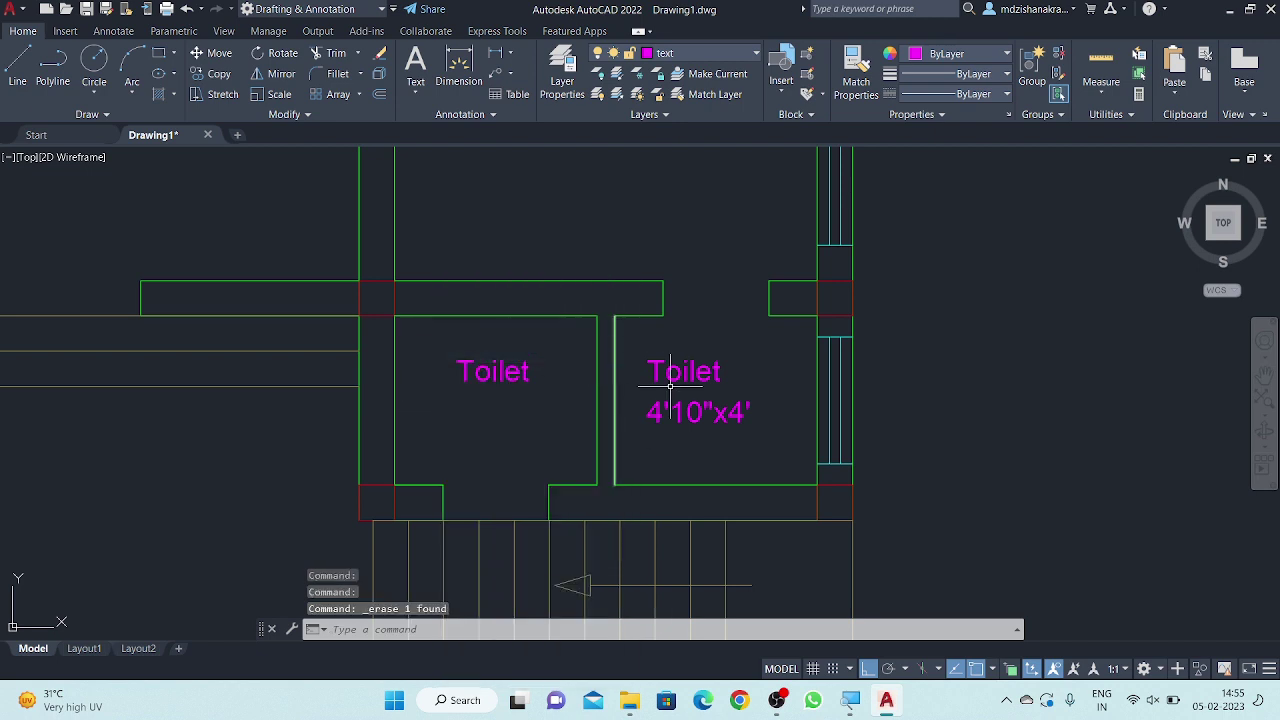
# - Copy the 4'10"x4' label from the right toilet into the left toilet
pyautogui.click(765, 399)
pyautogui.click(656, 440)
pyautogui.rightClick(752, 386)
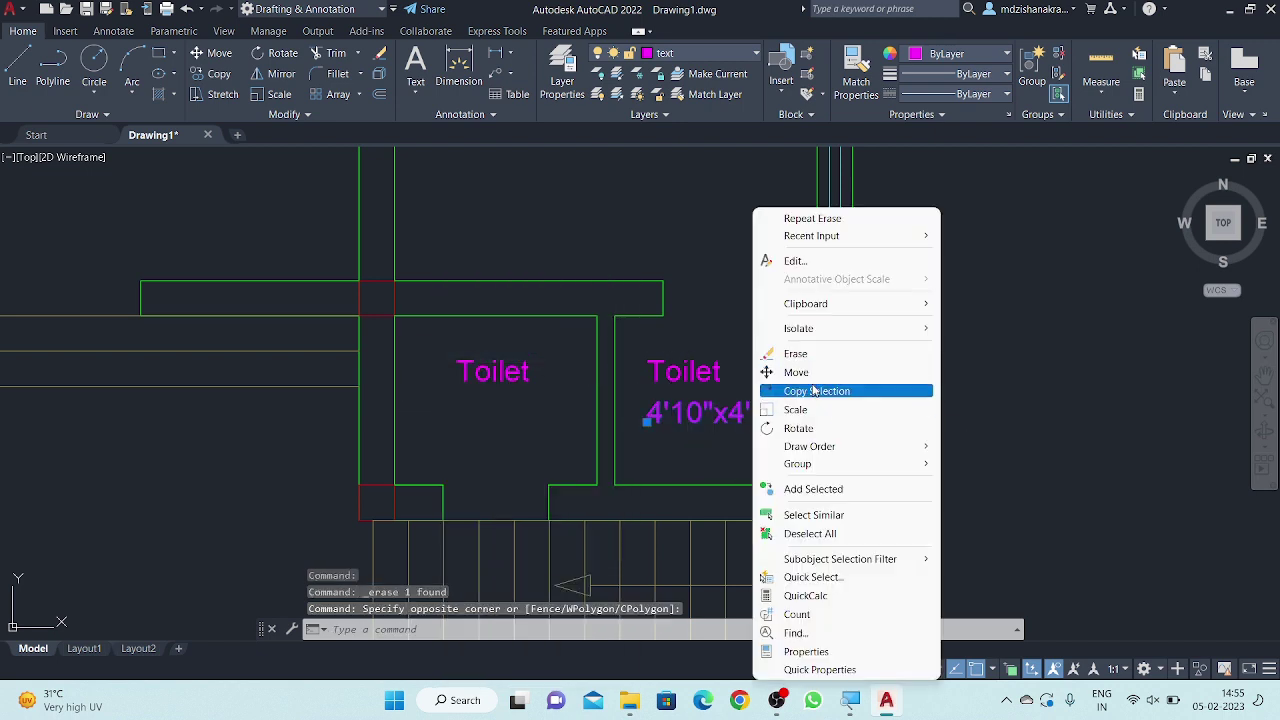
pyautogui.click(814, 391)
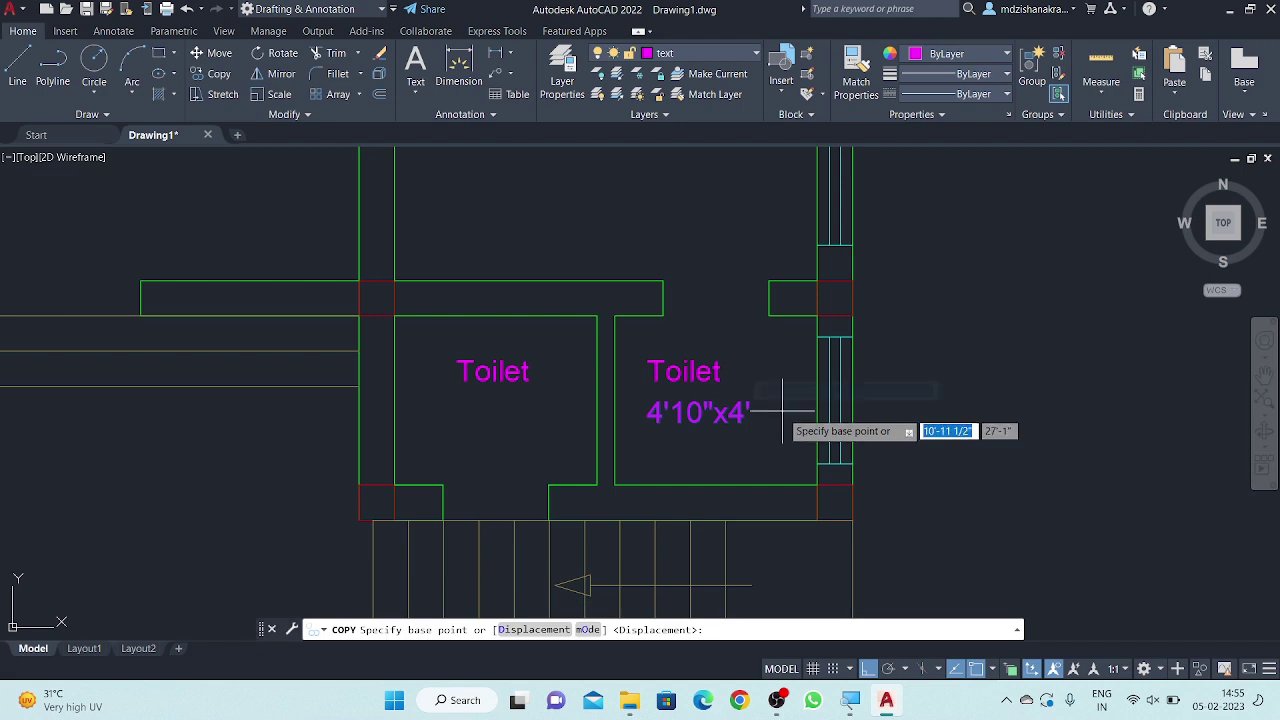
pyautogui.click(706, 406)
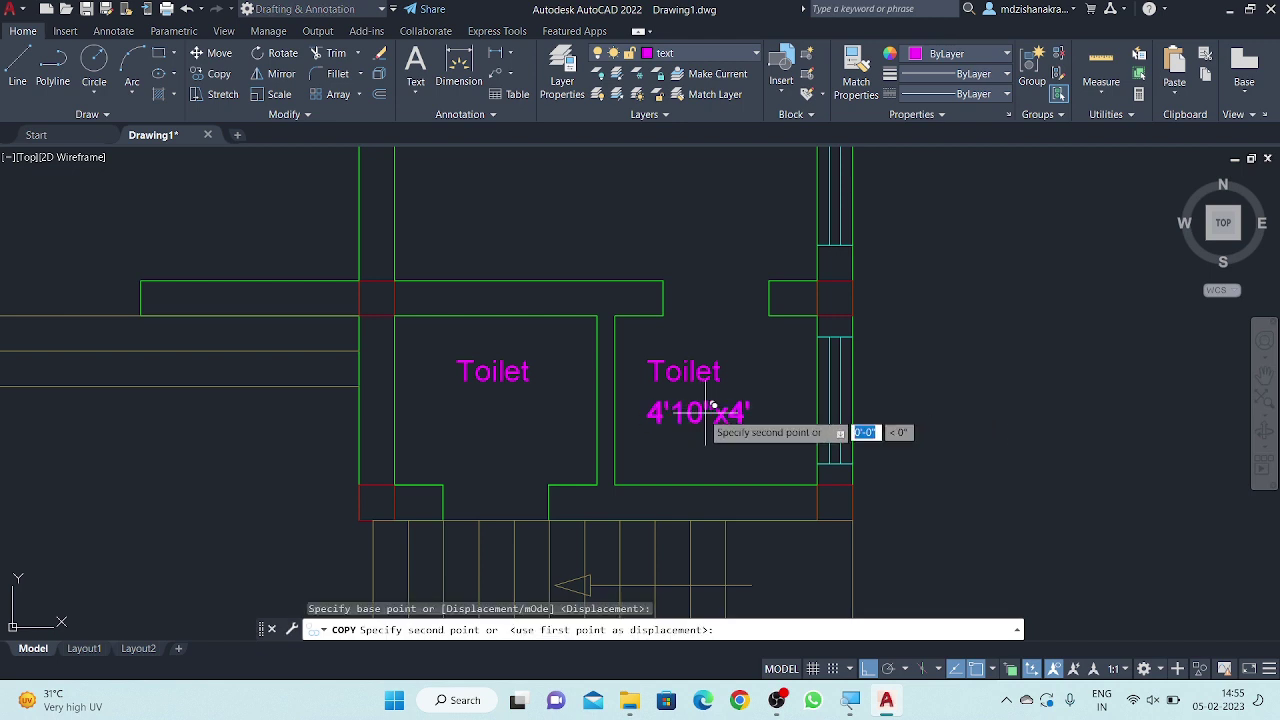
pyautogui.click(506, 420)
pyautogui.rightClick(705, 268)
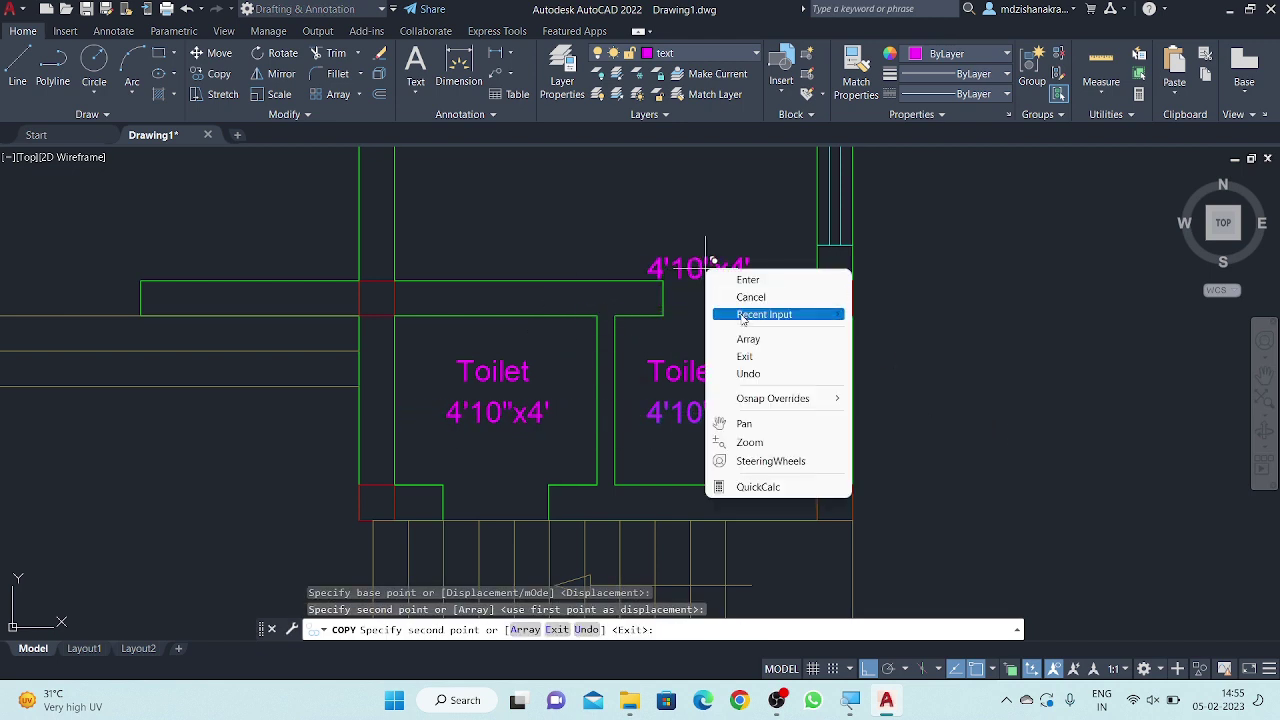
pyautogui.click(748, 280)
# - Bring the Kitchen and Bed Room into view and switch the current layer from text to 'dimension'
pyautogui.scroll(-3, 571, 343)
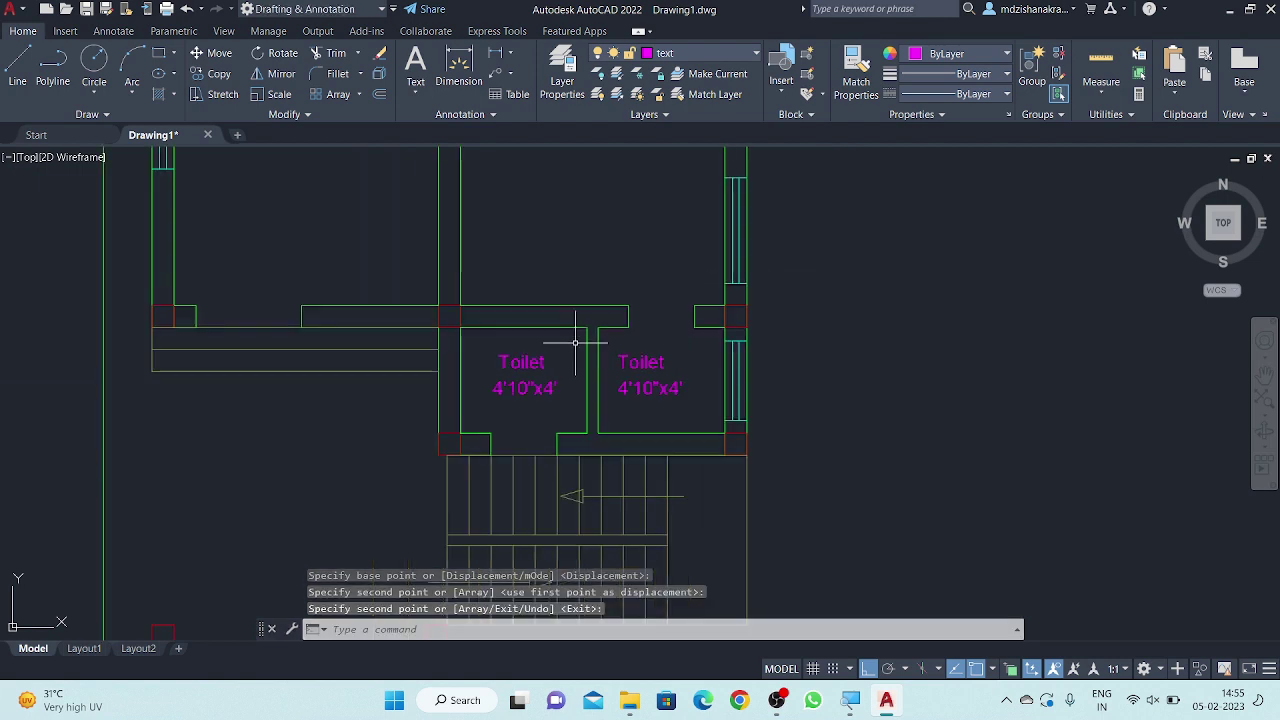
pyautogui.scroll(-3, 578, 372)
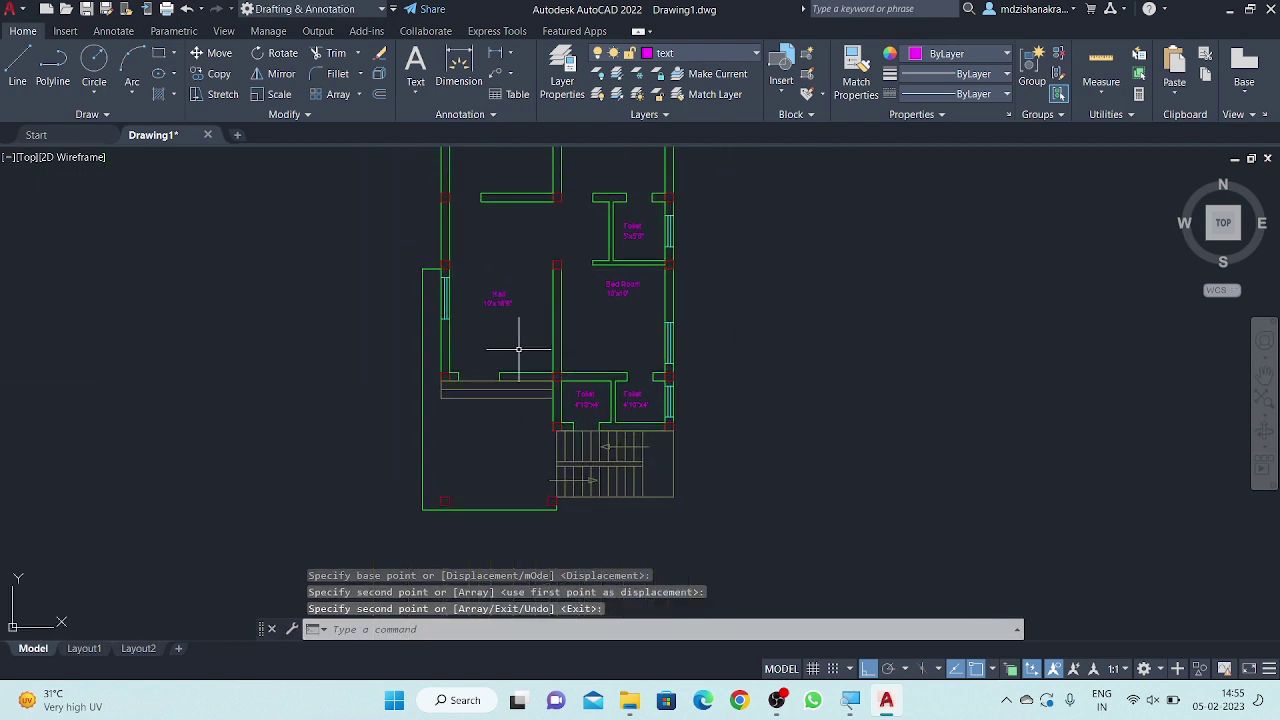
pyautogui.moveTo(514, 337); pyautogui.dragTo(558, 373, button='middle')
pyautogui.moveTo(556, 367)
pyautogui.mouseDown(button='middle')
pyautogui.moveTo(569, 310)
pyautogui.moveTo(548, 254)
pyautogui.mouseUp(button='middle')
pyautogui.scroll(2, 555, 265)
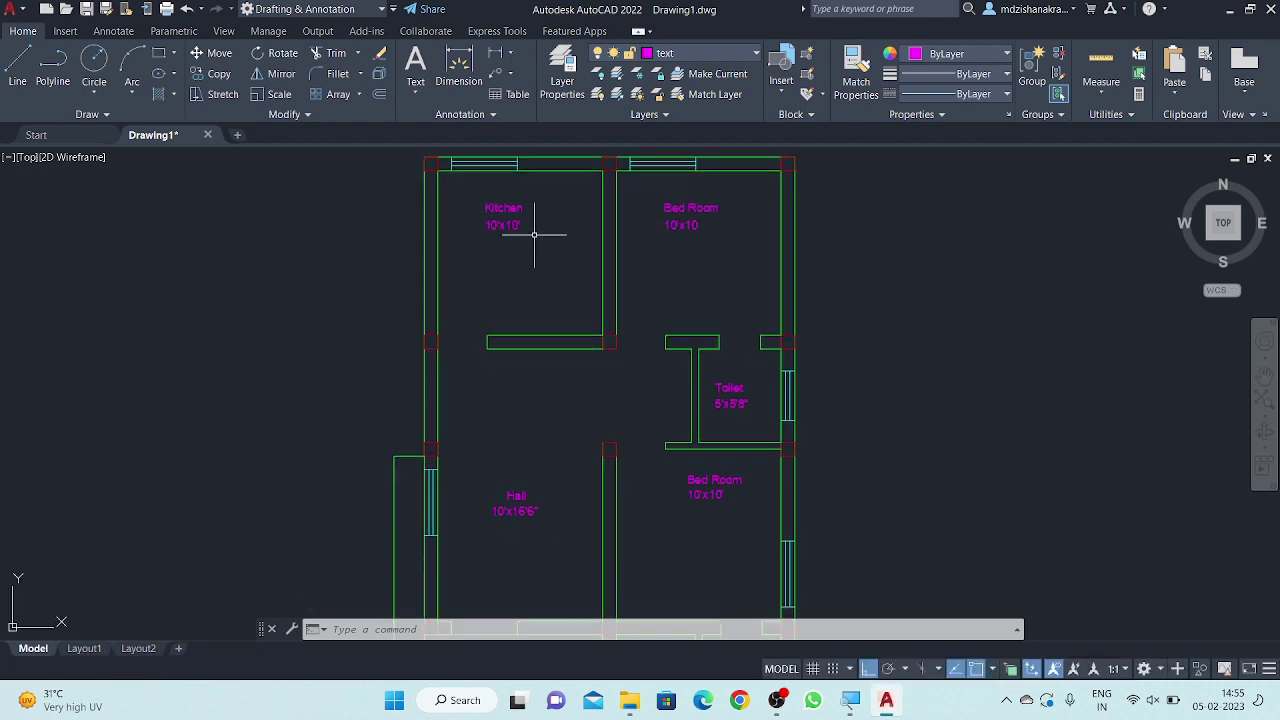
pyautogui.scroll(-1, 550, 397)
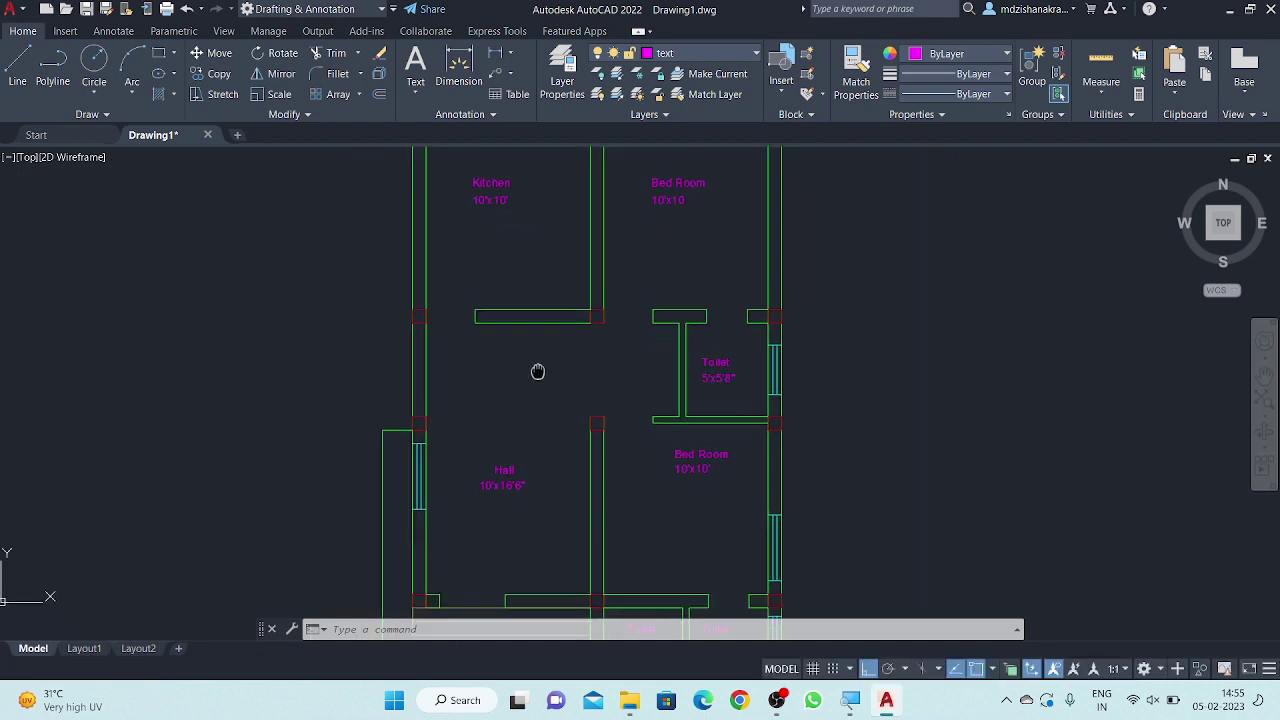
pyautogui.scroll(-3, 538, 381)
pyautogui.scroll(3, 549, 248)
pyautogui.scroll(3, 549, 248)
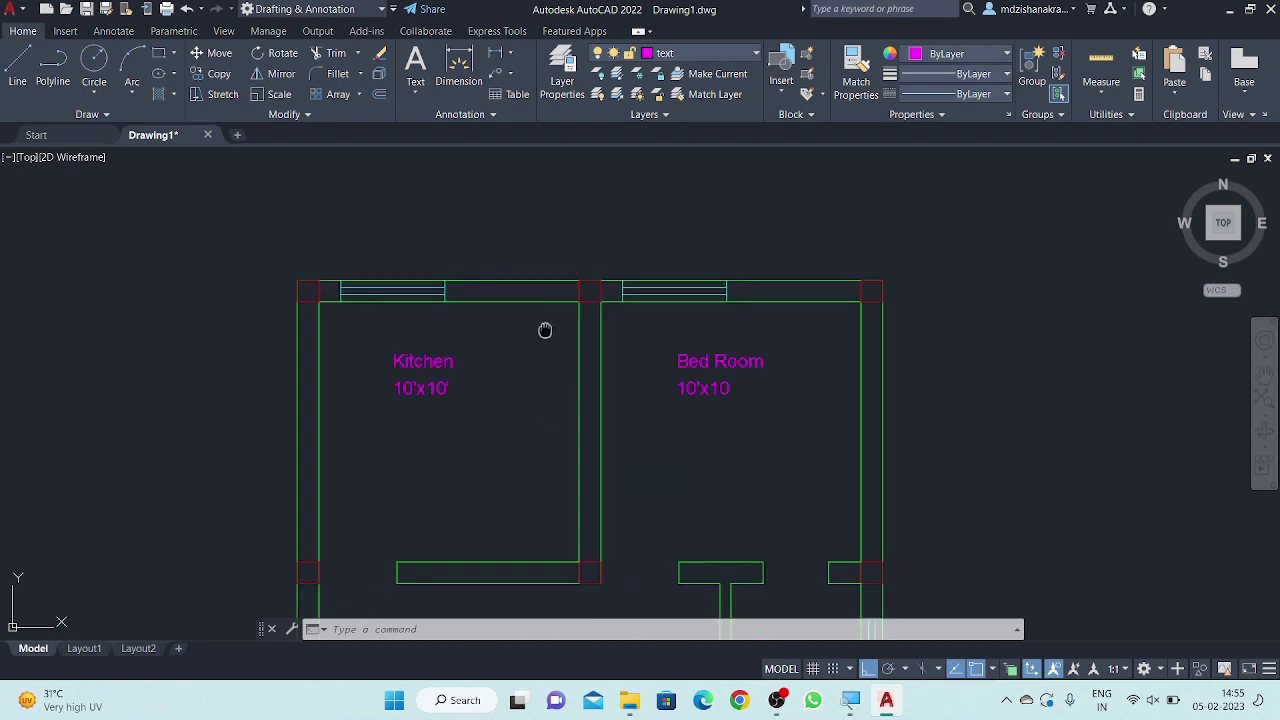
pyautogui.click(679, 55)
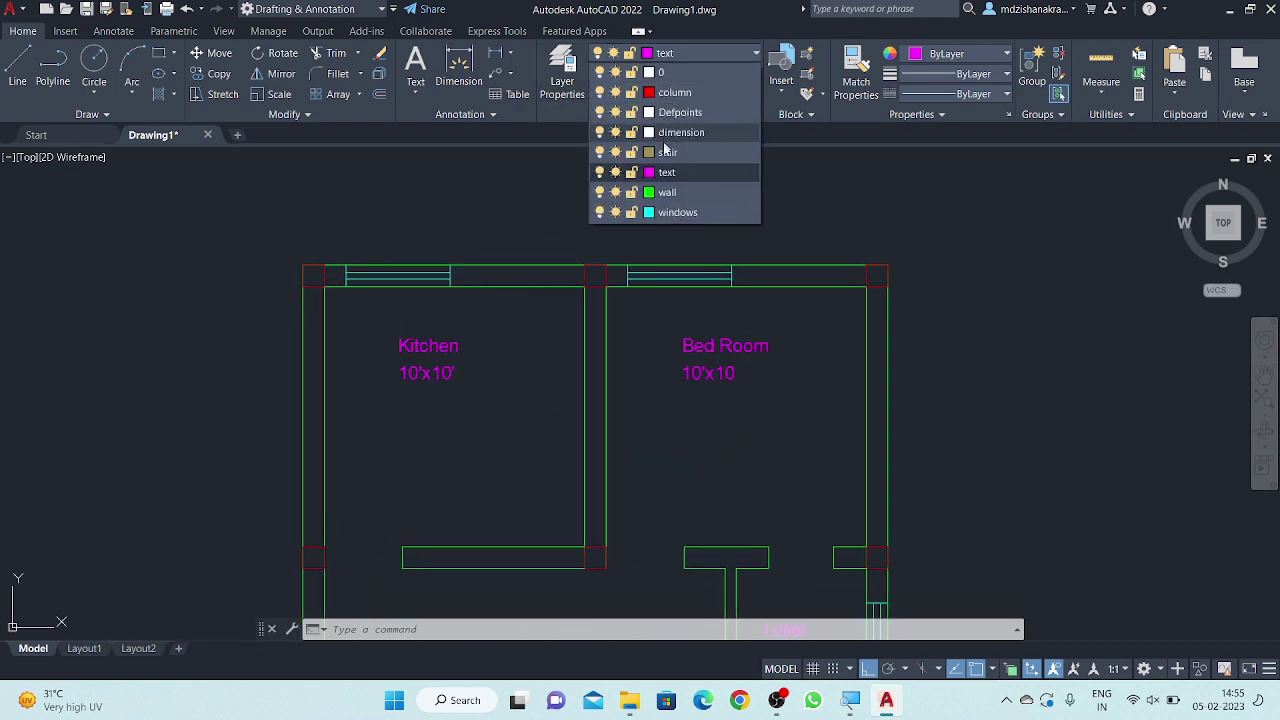
pyautogui.click(670, 138)
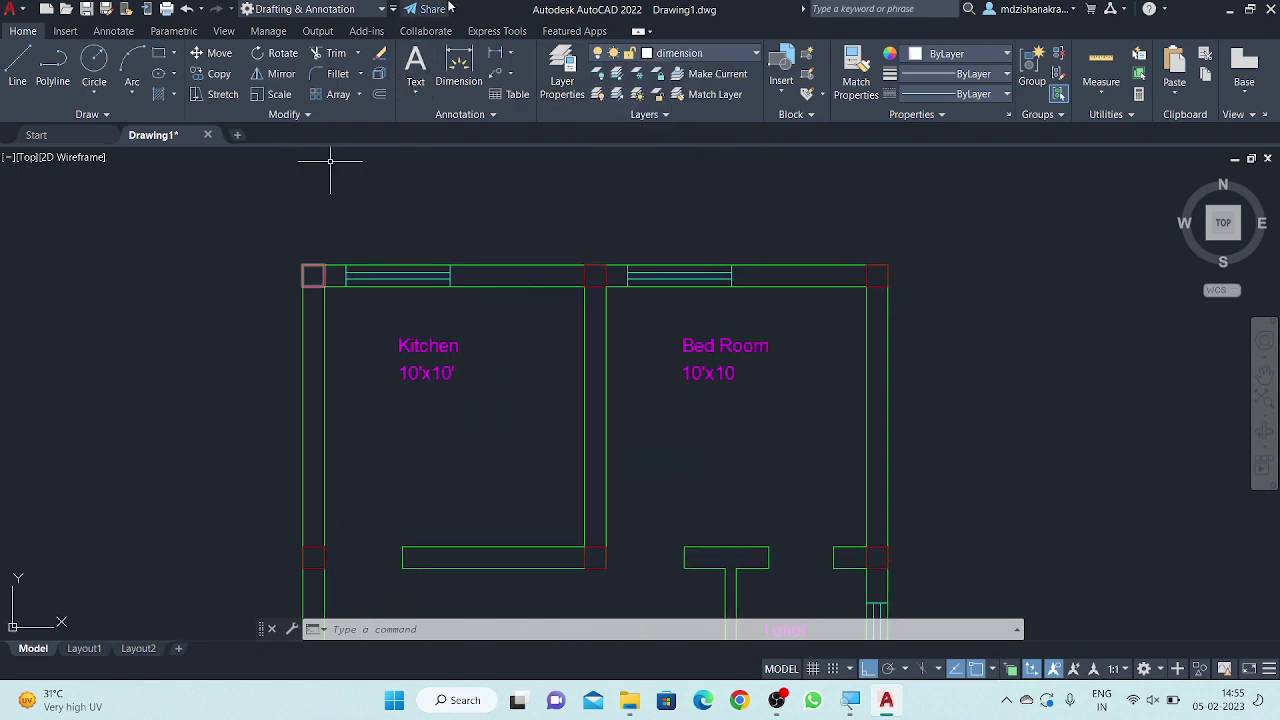
# - Dimension the plan's 22'-6" overall width across the top outer wall
pyautogui.click(494, 55)
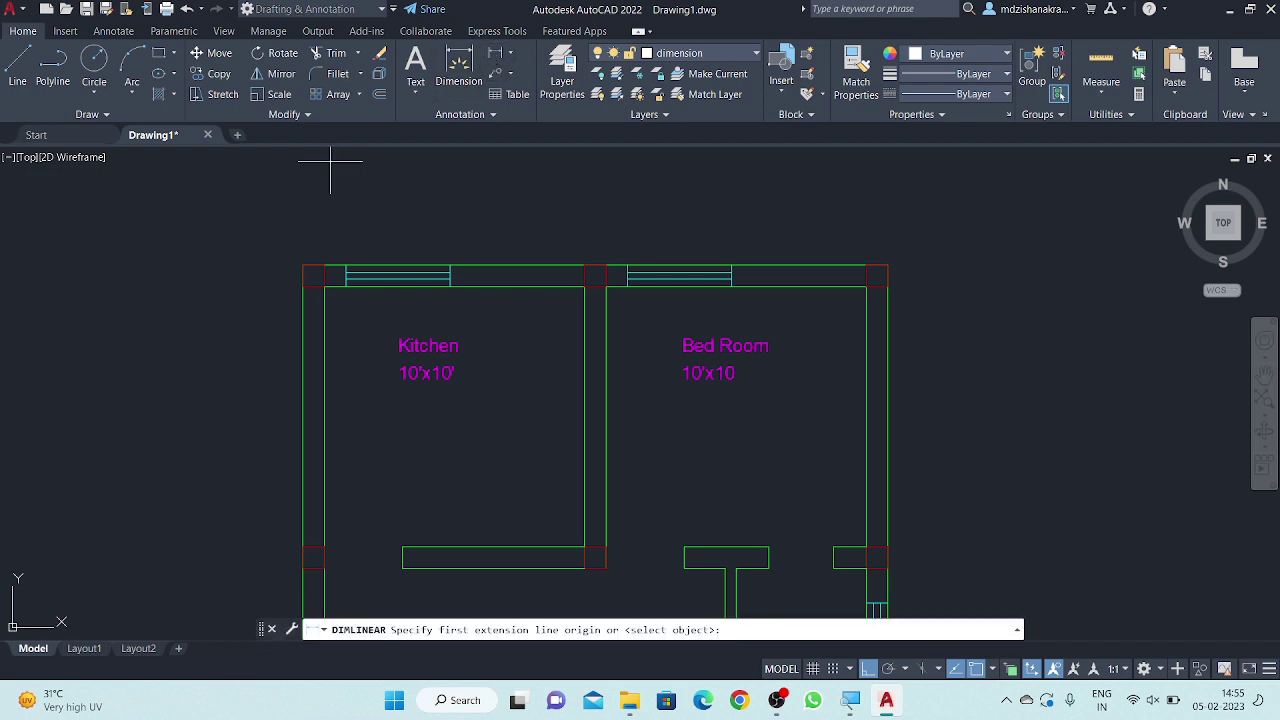
pyautogui.click(304, 265)
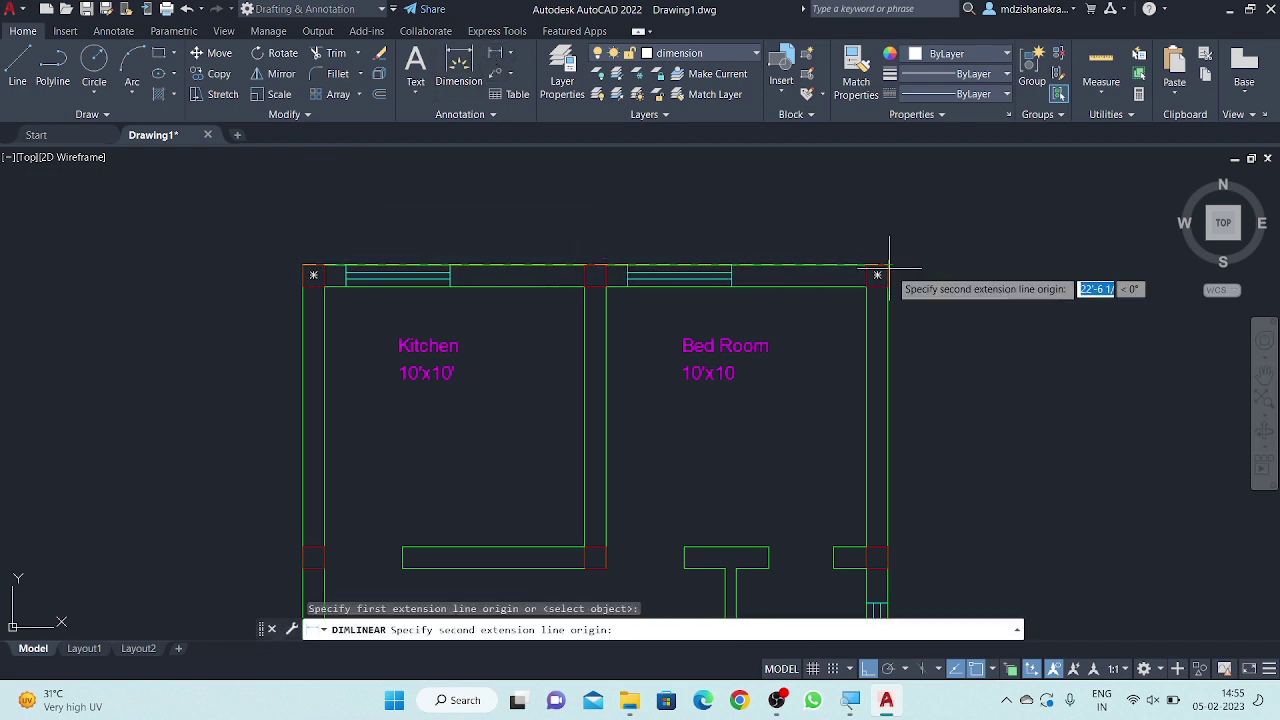
pyautogui.click(880, 268)
pyautogui.click(880, 240)
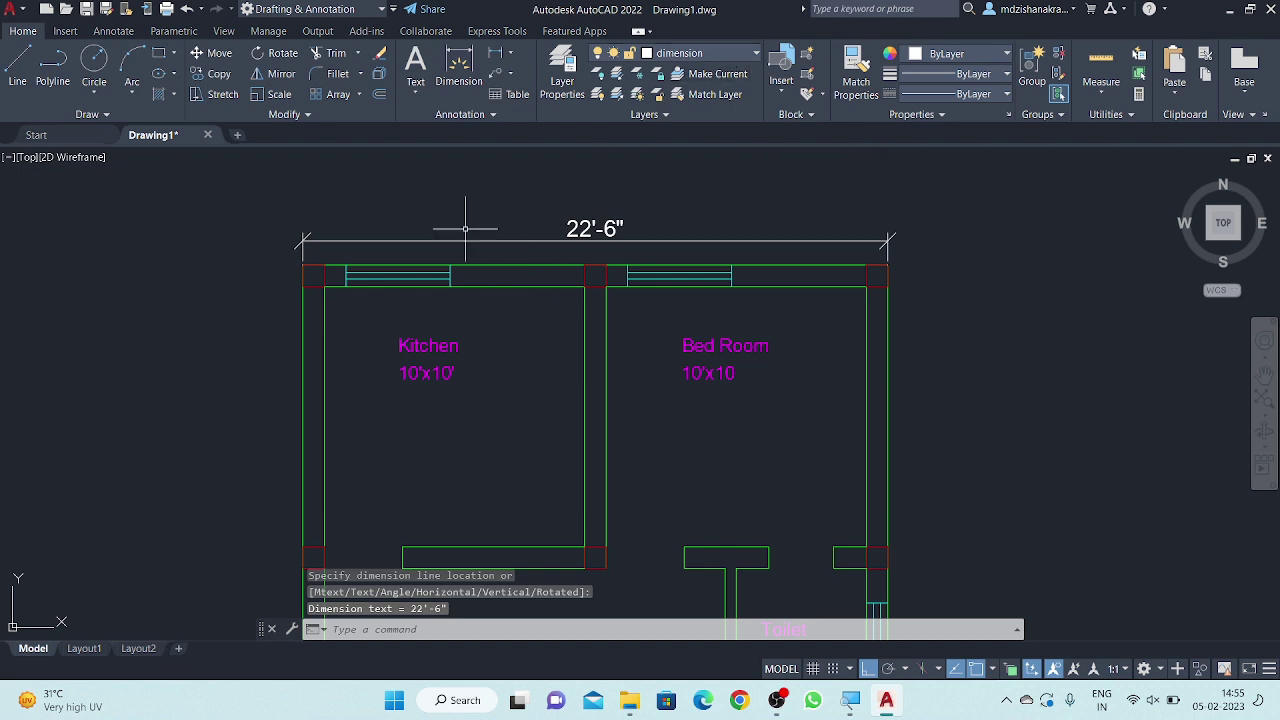
# - Add the 40'-3" overall length dimension down the plan's right side
pyautogui.click(491, 56)
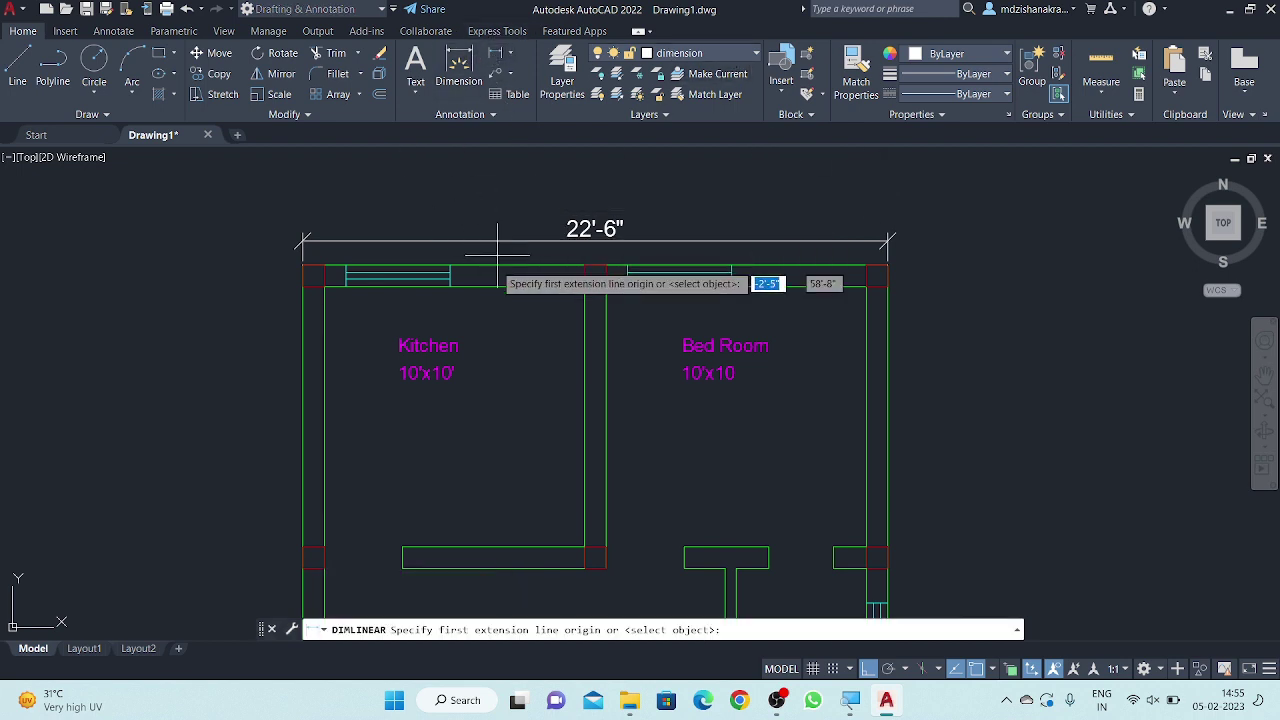
pyautogui.scroll(-2, 500, 285)
pyautogui.moveTo(486, 357)
pyautogui.mouseDown(button='middle')
pyautogui.moveTo(521, 245)
pyautogui.moveTo(543, 251)
pyautogui.mouseUp(button='middle')
pyautogui.scroll(-2, 543, 260)
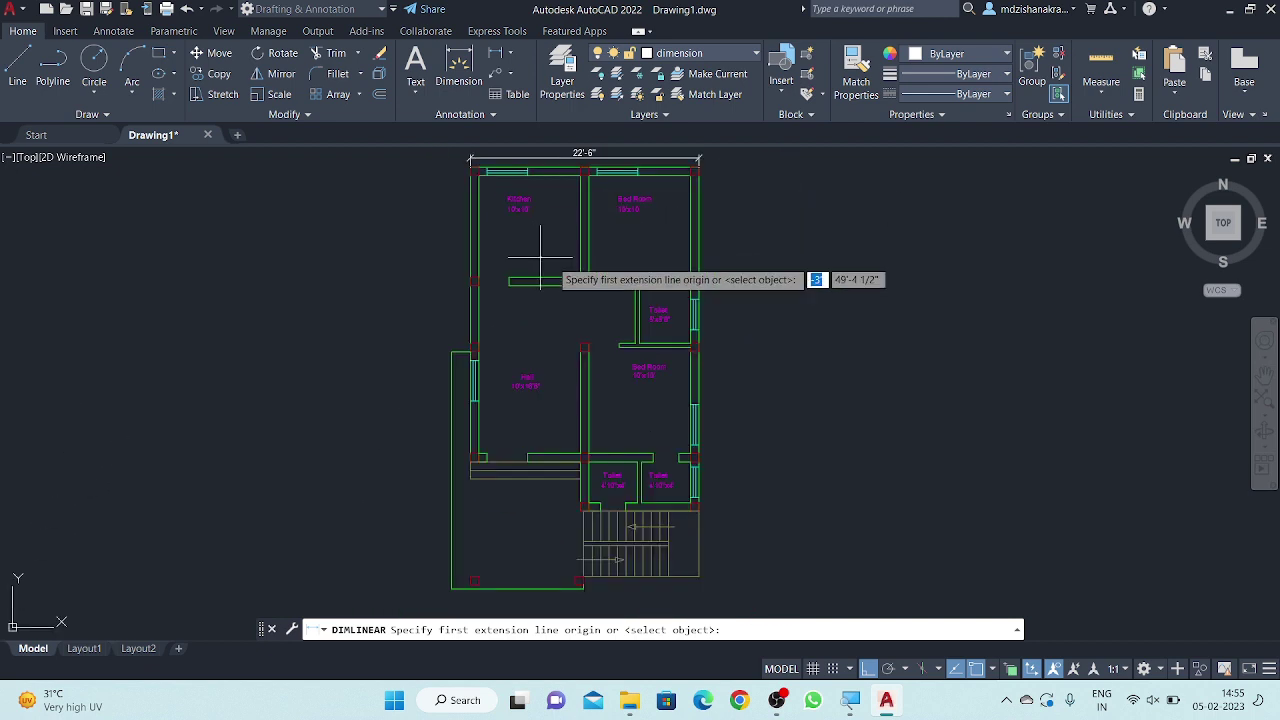
pyautogui.scroll(6, 700, 172)
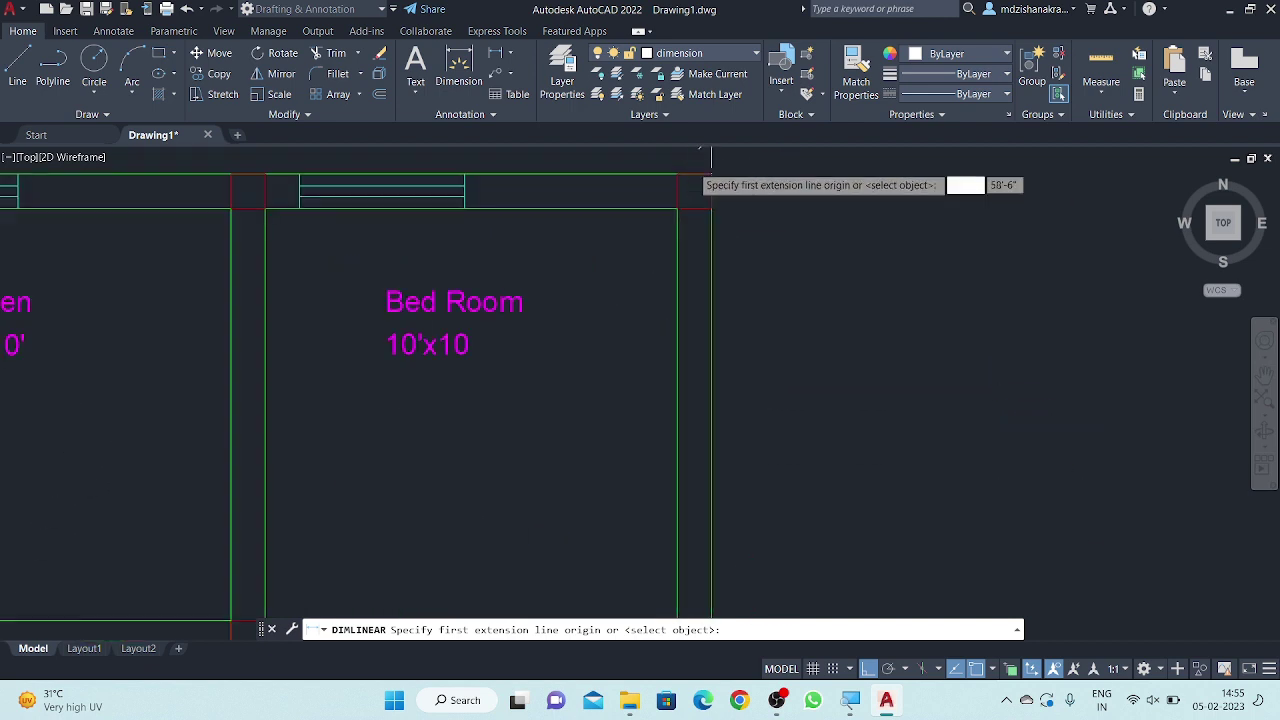
pyautogui.scroll(2, 715, 176)
pyautogui.click(722, 178)
pyautogui.scroll(-5, 722, 178)
pyautogui.scroll(-2, 643, 290)
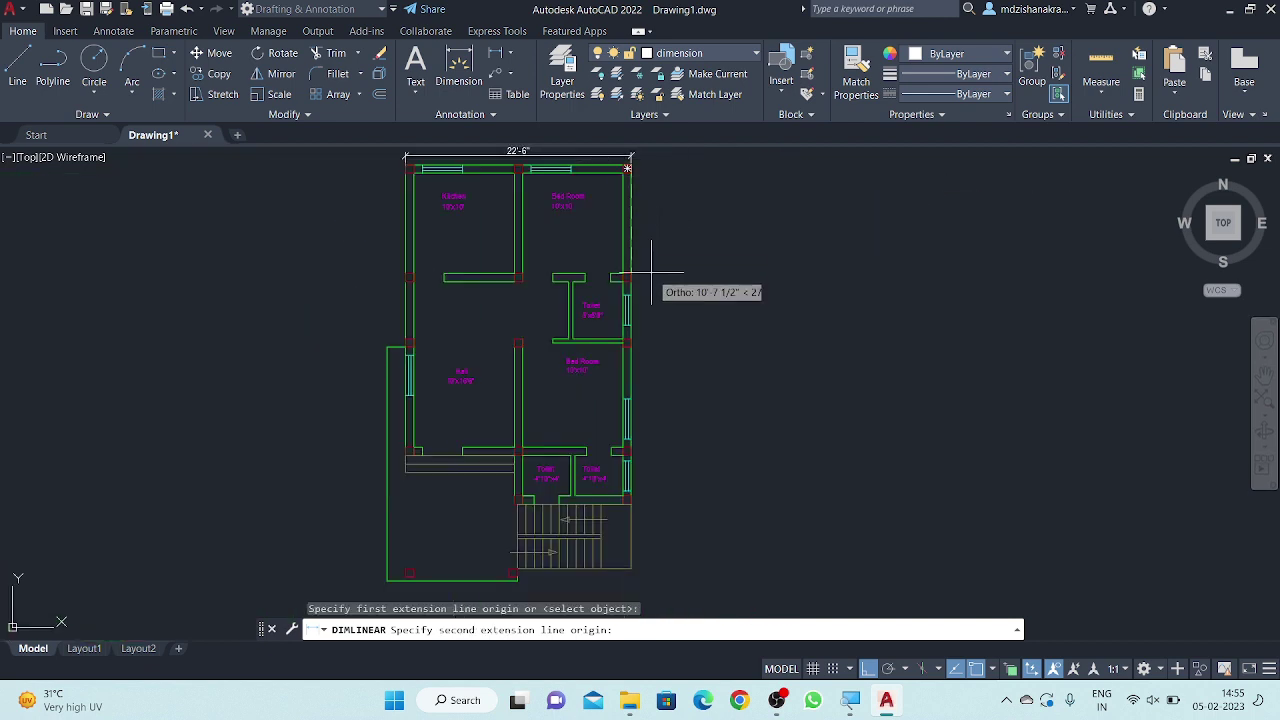
pyautogui.scroll(-4, 630, 380)
pyautogui.scroll(2, 645, 337)
pyautogui.scroll(5, 645, 337)
pyautogui.scroll(-4, 634, 514)
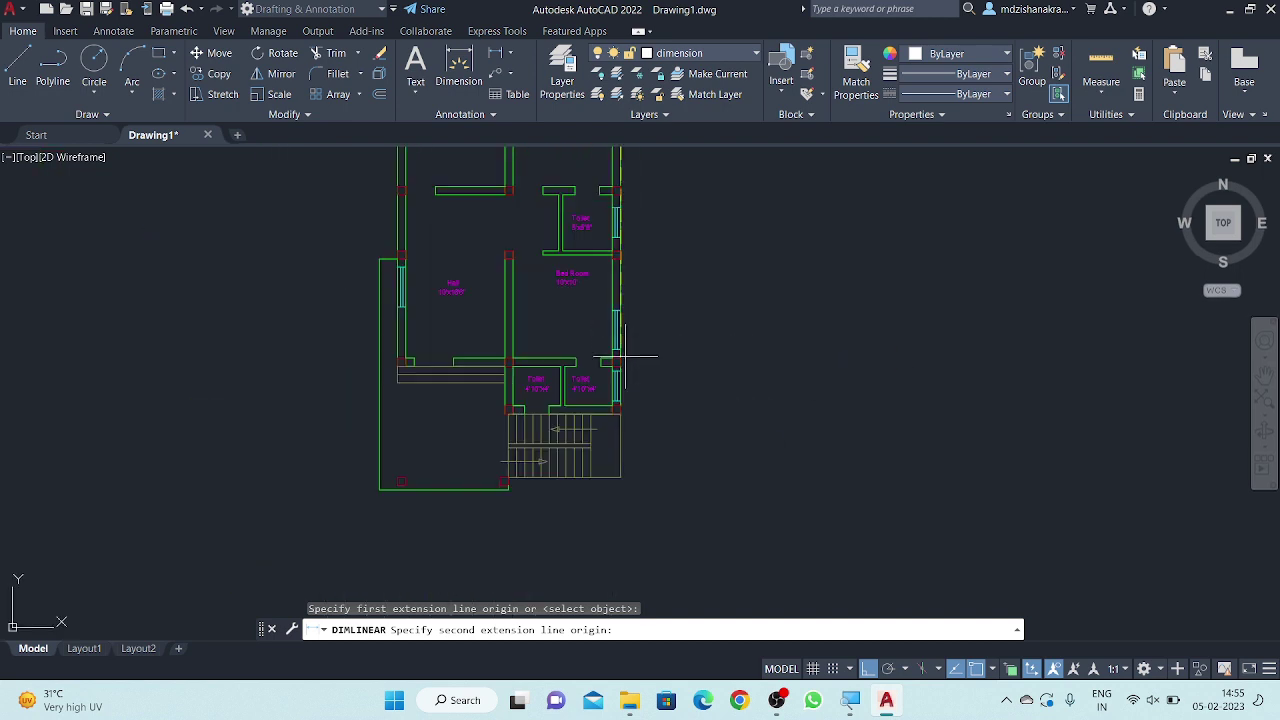
pyautogui.scroll(8, 617, 480)
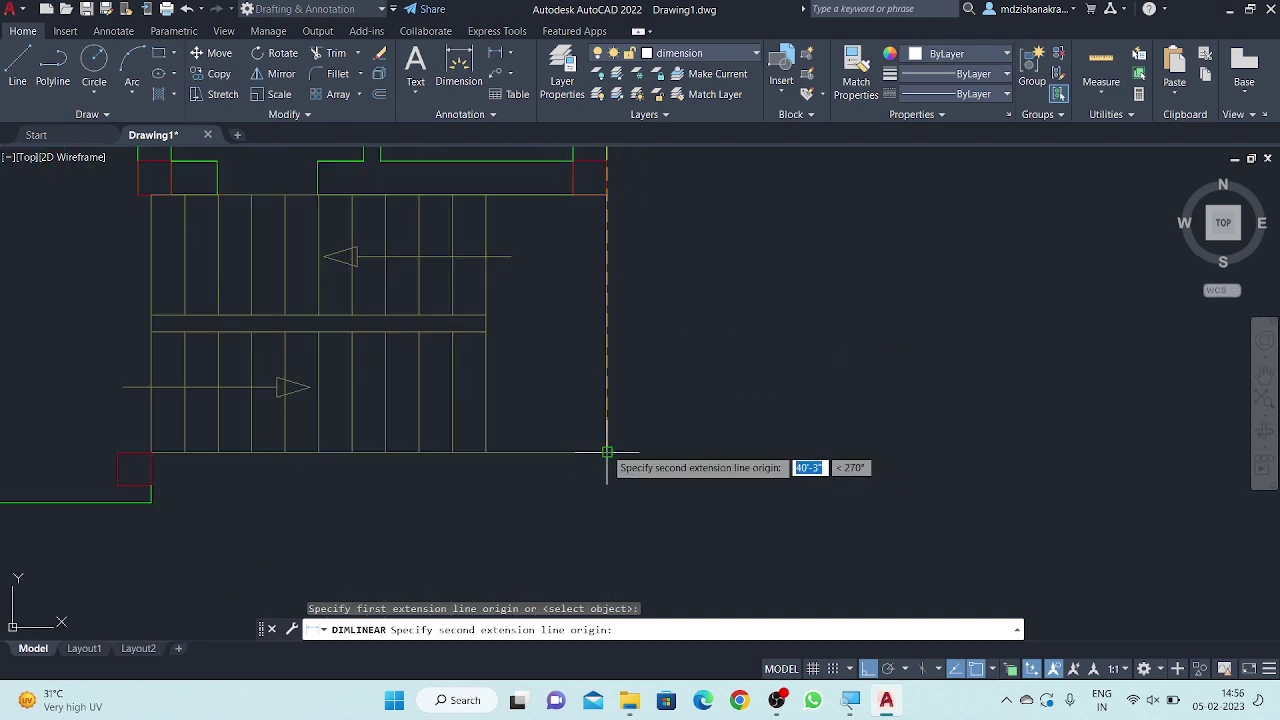
pyautogui.click(607, 452)
pyautogui.scroll(-3, 607, 452)
pyautogui.scroll(-3, 600, 455)
pyautogui.click(617, 470)
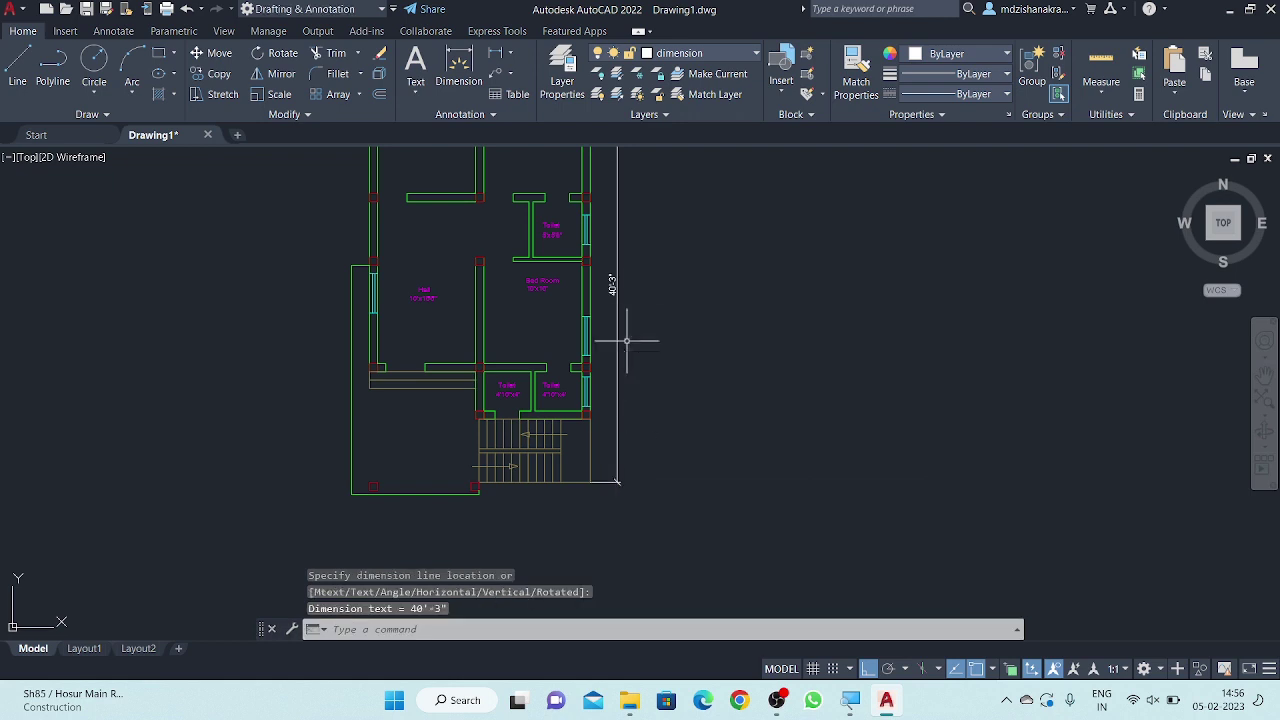
pyautogui.moveTo(717, 368); pyautogui.dragTo(724, 377, button='middle')
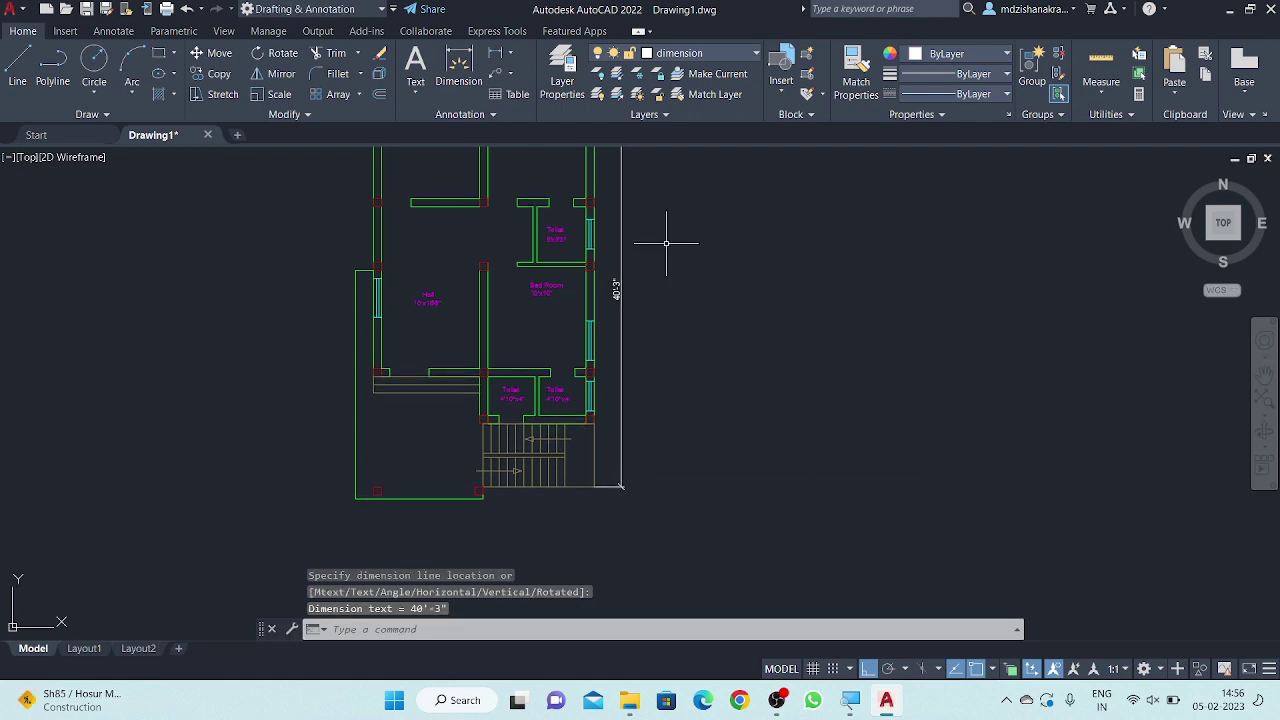
pyautogui.scroll(2, 431, 468)
pyautogui.moveTo(432, 450); pyautogui.dragTo(448, 413, button='middle')
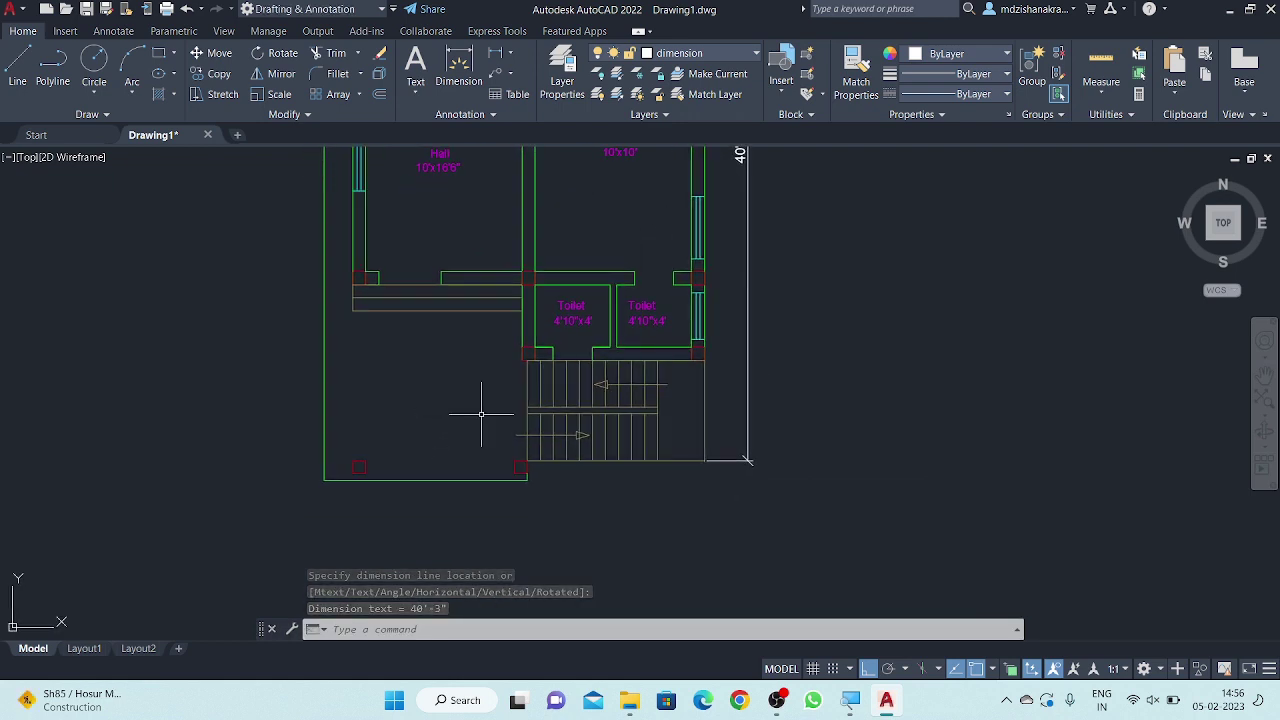
pyautogui.moveTo(795, 279); pyautogui.dragTo(787, 342, button='middle')
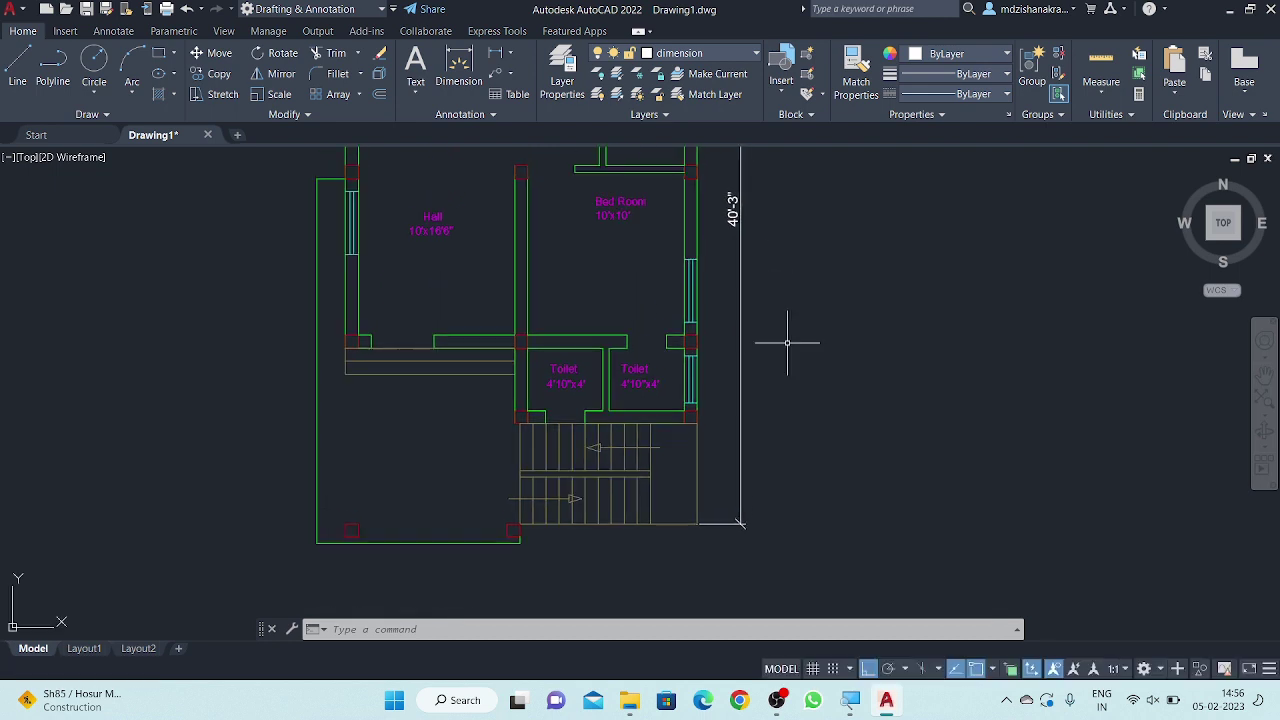
# - Dimension the 10" right-wall piece and the adjacent 3' window
pyautogui.scroll(2, 760, 330)
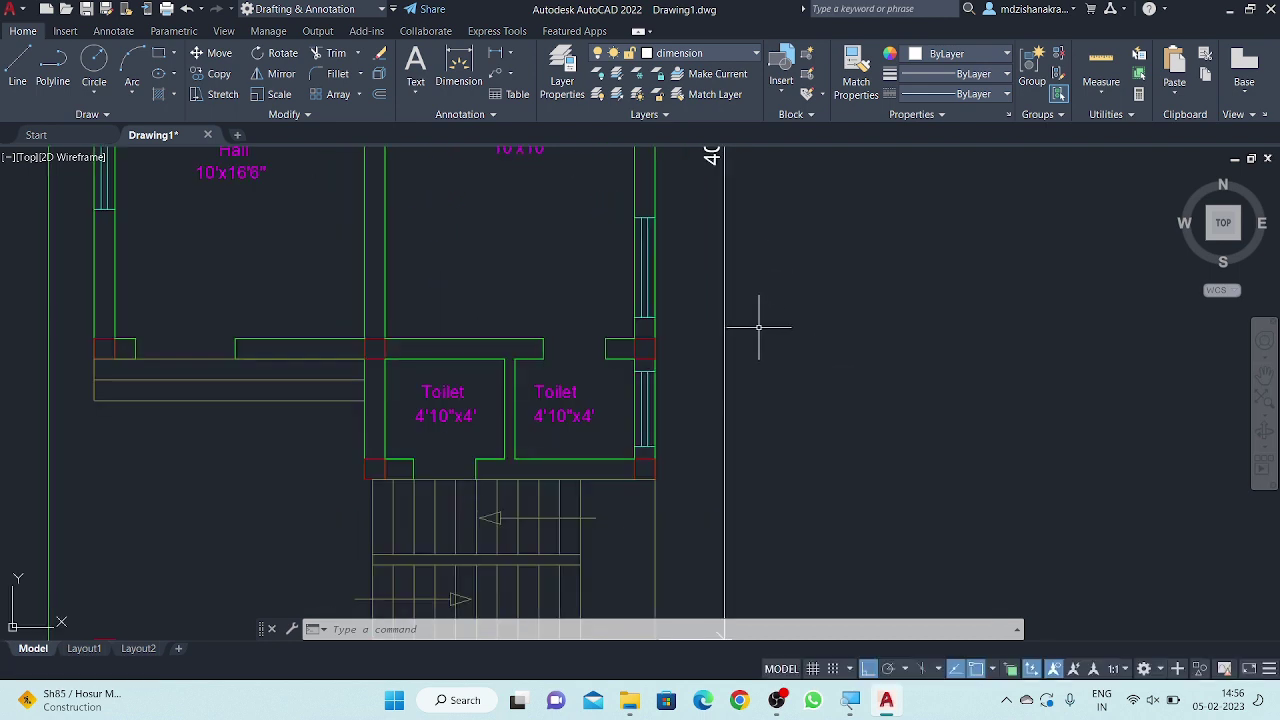
pyautogui.click(498, 60)
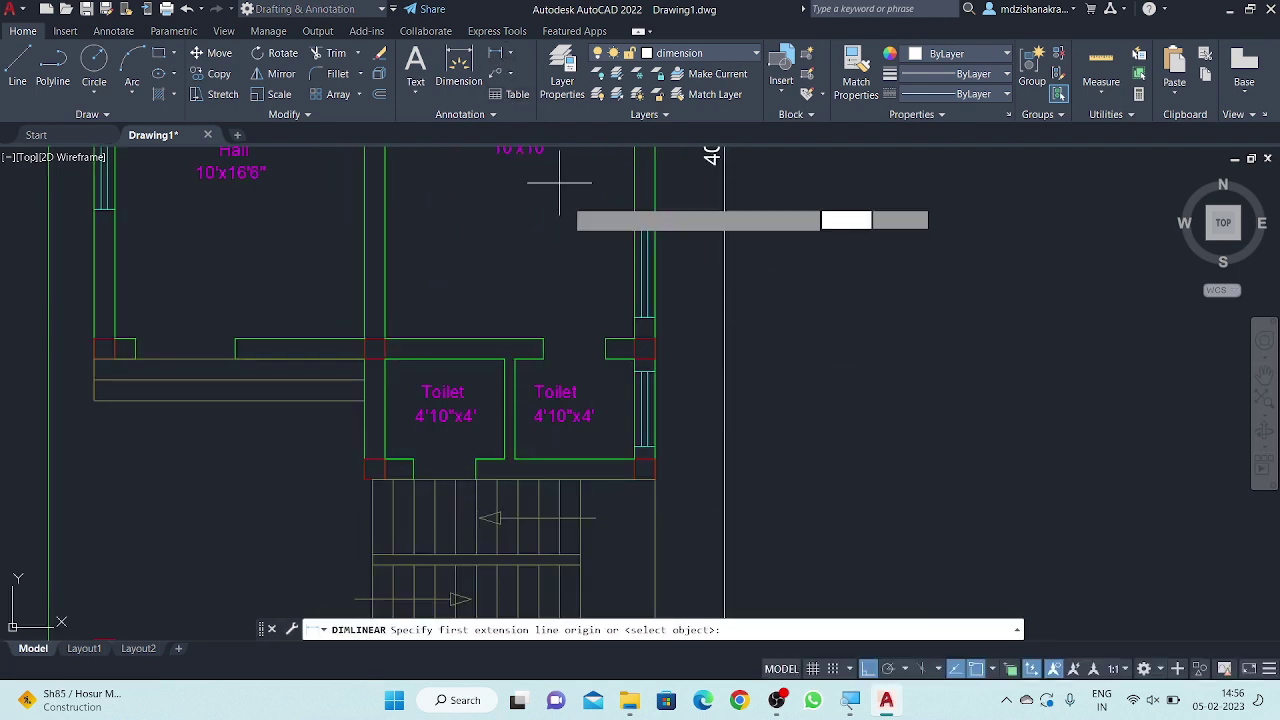
pyautogui.scroll(5, 640, 466)
pyautogui.click(634, 463)
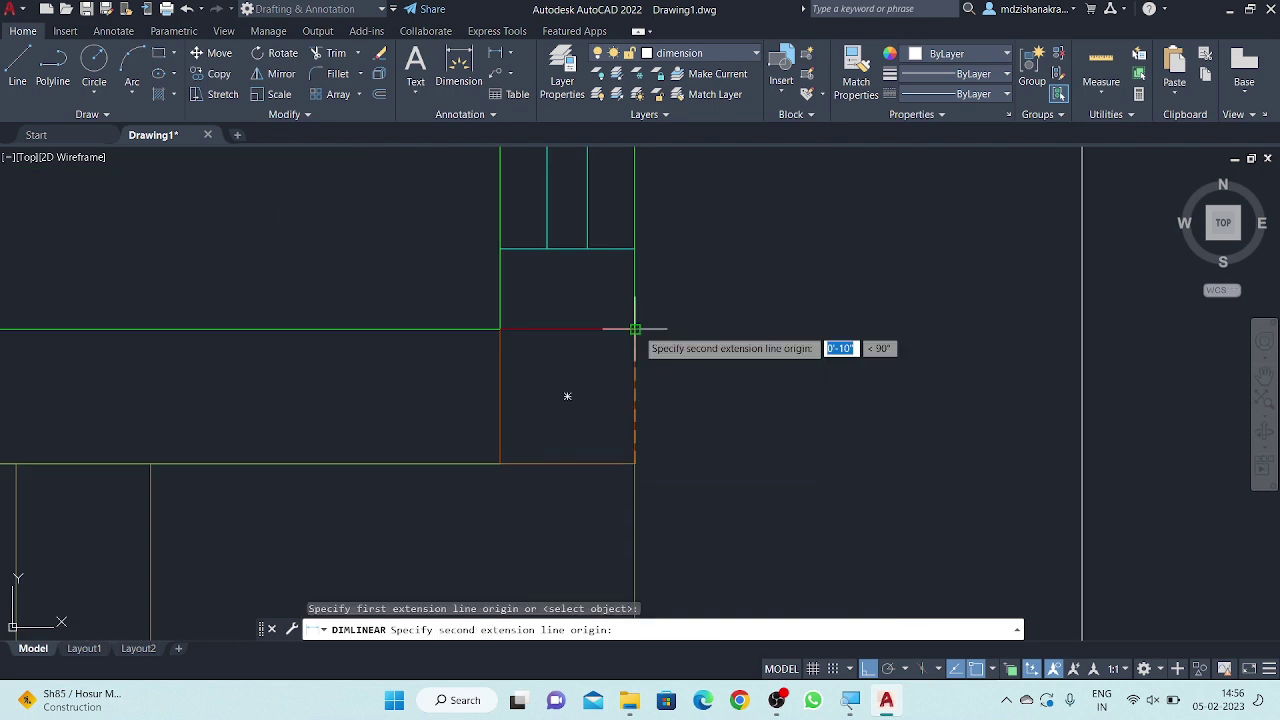
pyautogui.click(634, 329)
pyautogui.click(686, 400)
pyautogui.scroll(-5, 697, 455)
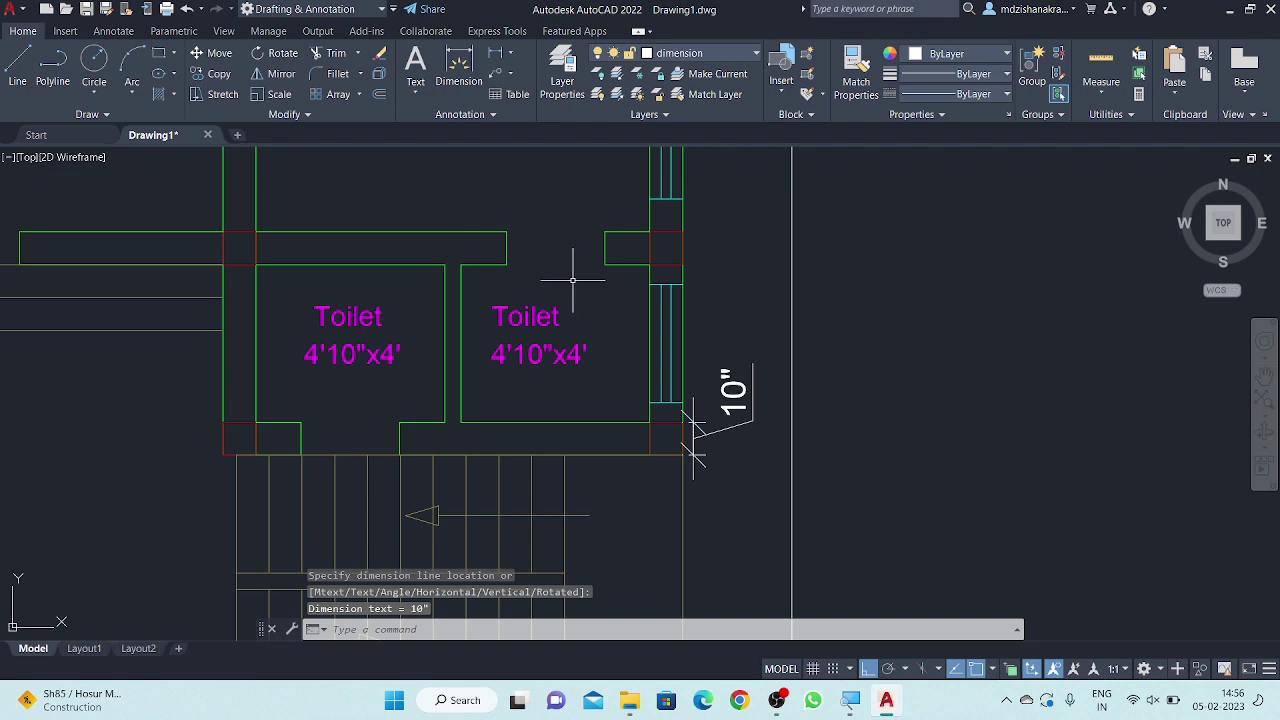
pyautogui.scroll(-4, 572, 280)
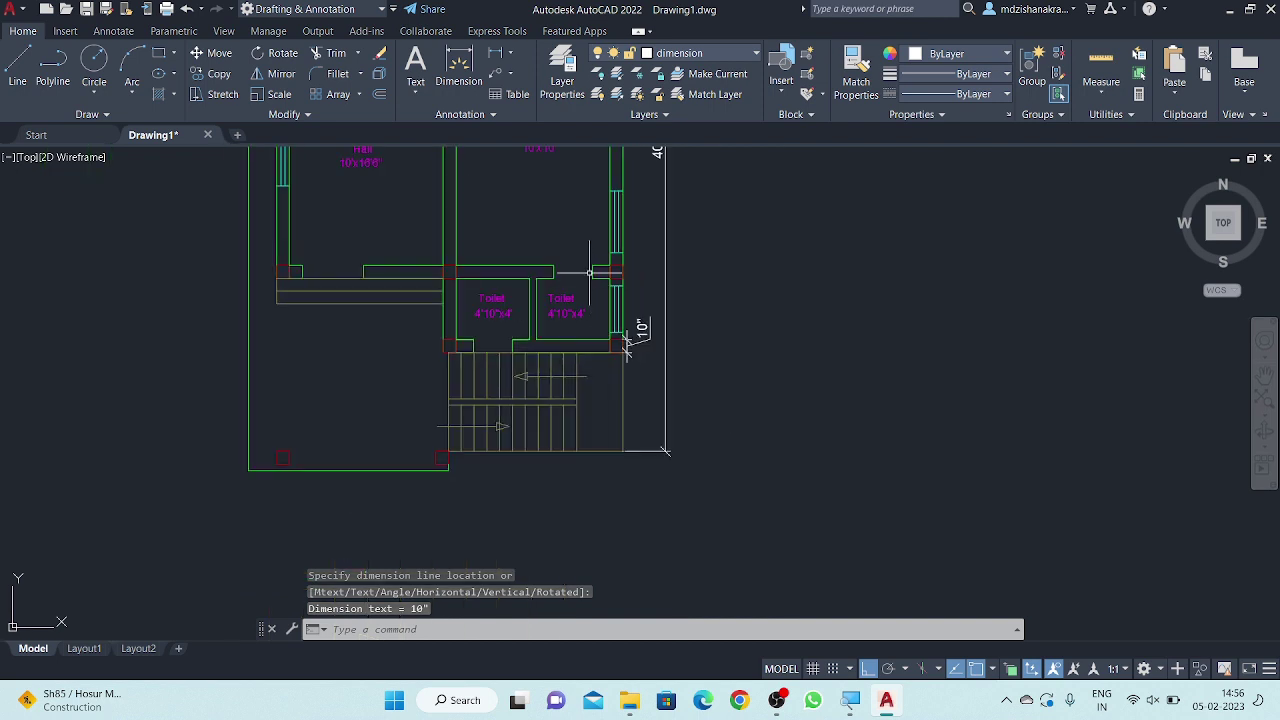
pyautogui.click(493, 58)
pyautogui.scroll(5, 634, 330)
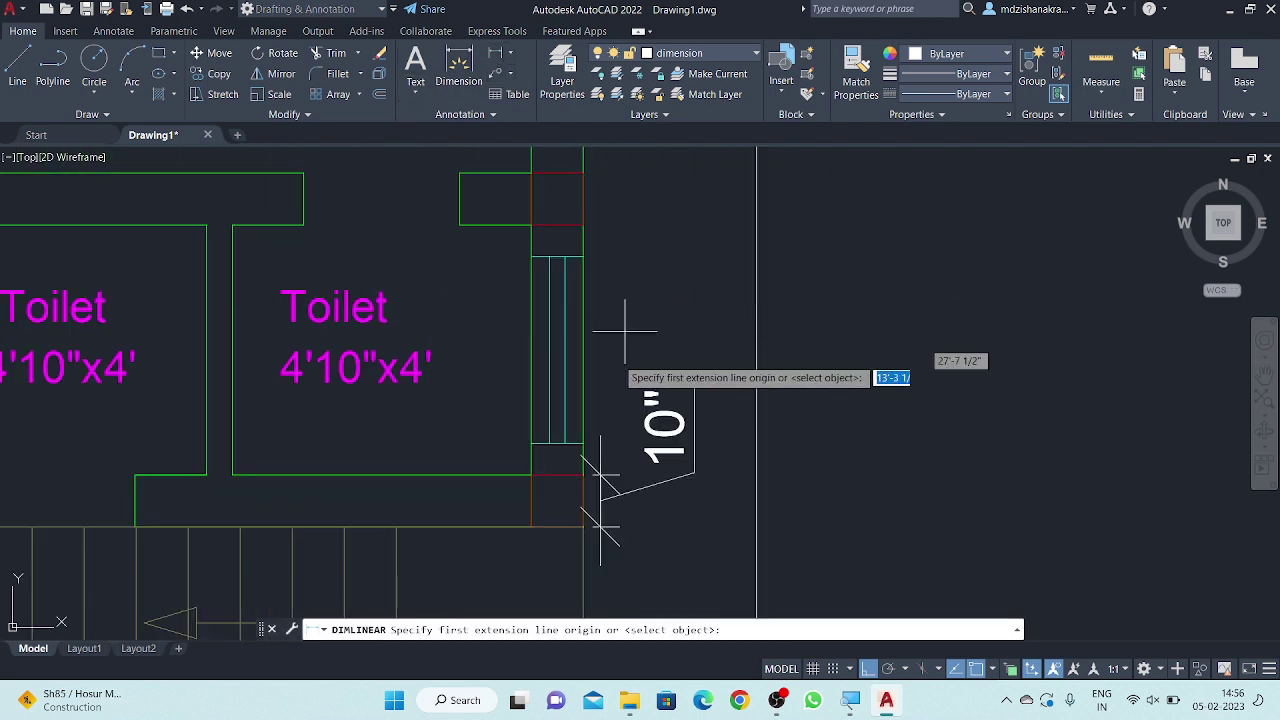
pyautogui.click(583, 443)
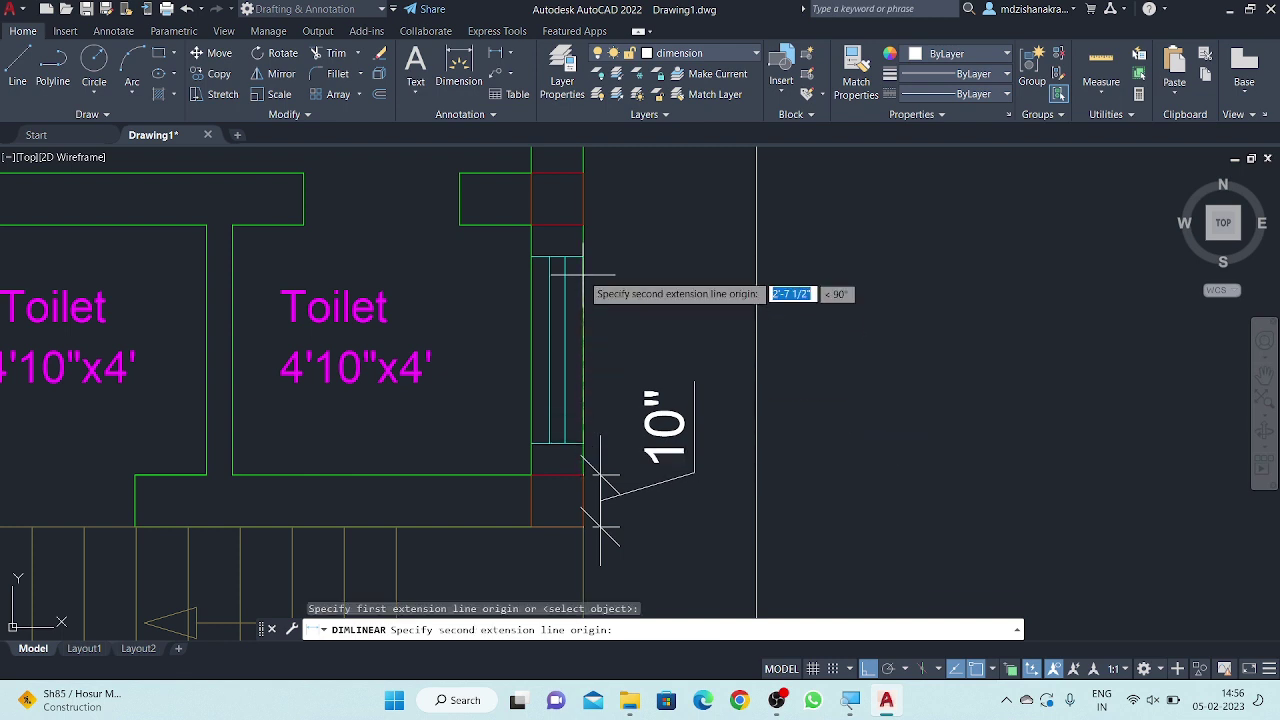
pyautogui.click(583, 263)
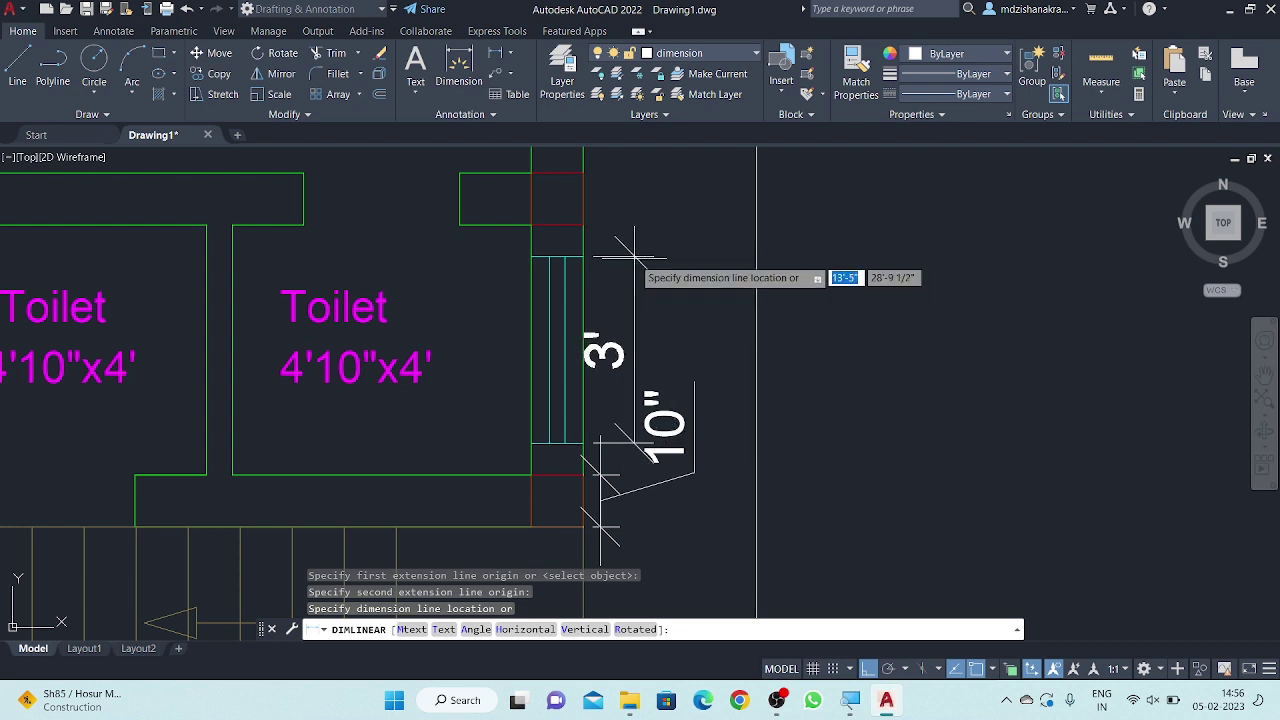
pyautogui.click(530, 268)
pyautogui.scroll(-4, 497, 430)
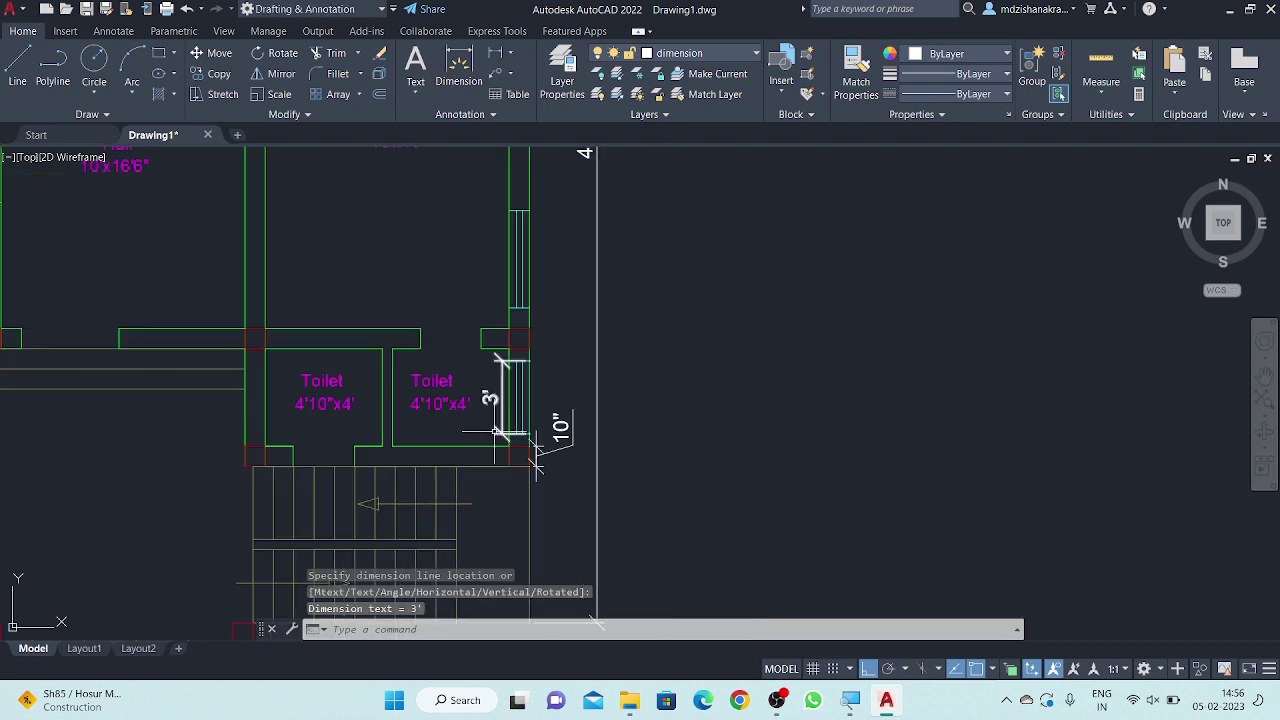
pyautogui.scroll(3, 517, 267)
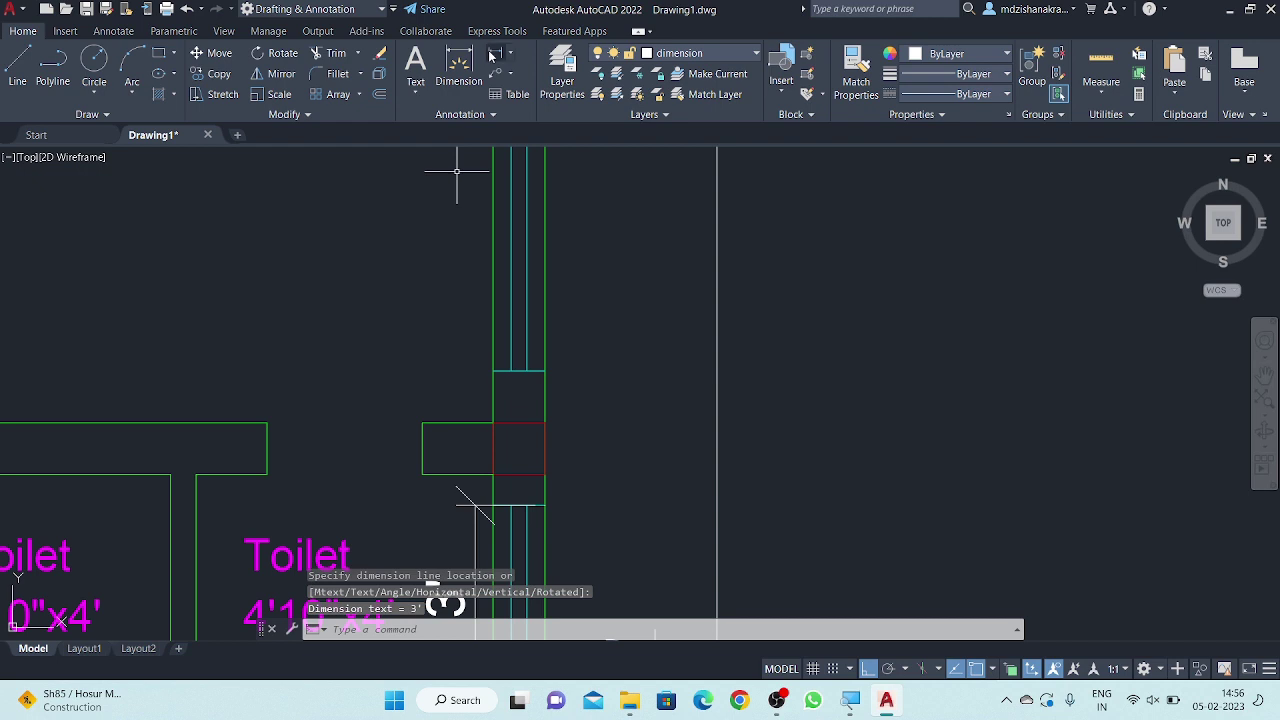
# - Add the 4' window dimension and the 3' Toilet window dimension
pyautogui.press('Return')
pyautogui.click(492, 424)
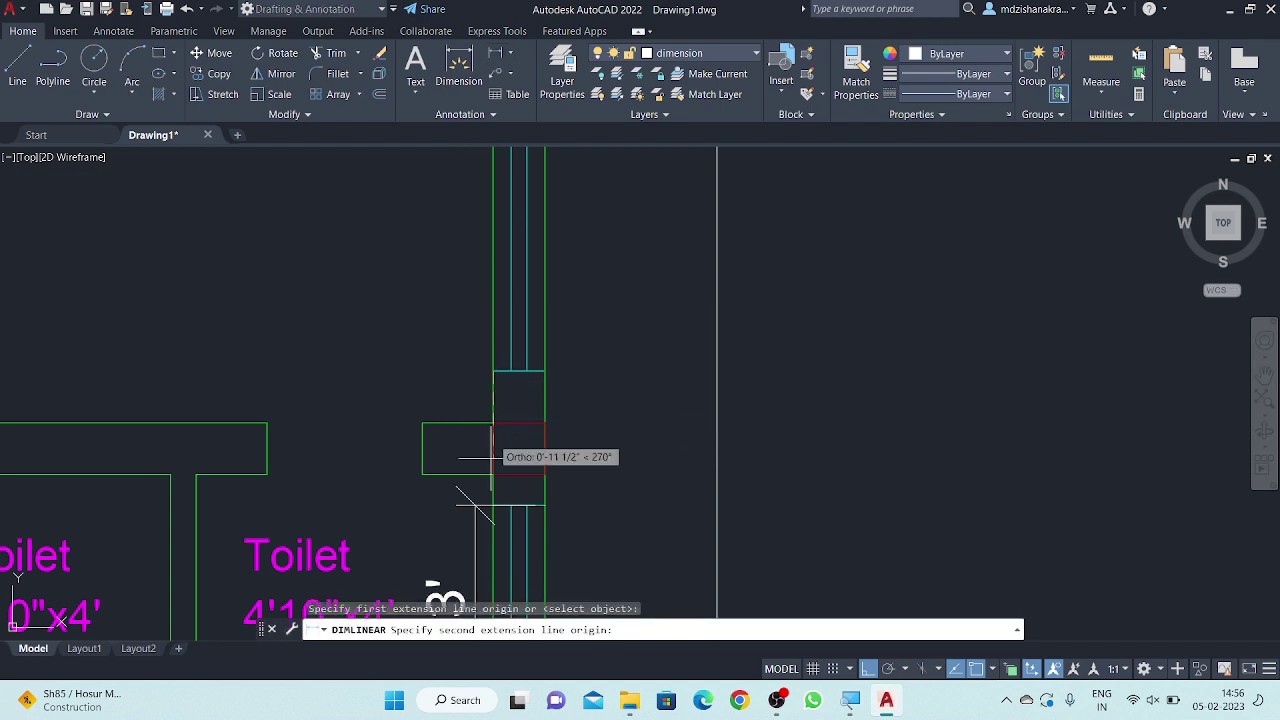
pyautogui.scroll(-4, 480, 430)
pyautogui.scroll(2, 471, 400)
pyautogui.scroll(2, 490, 385)
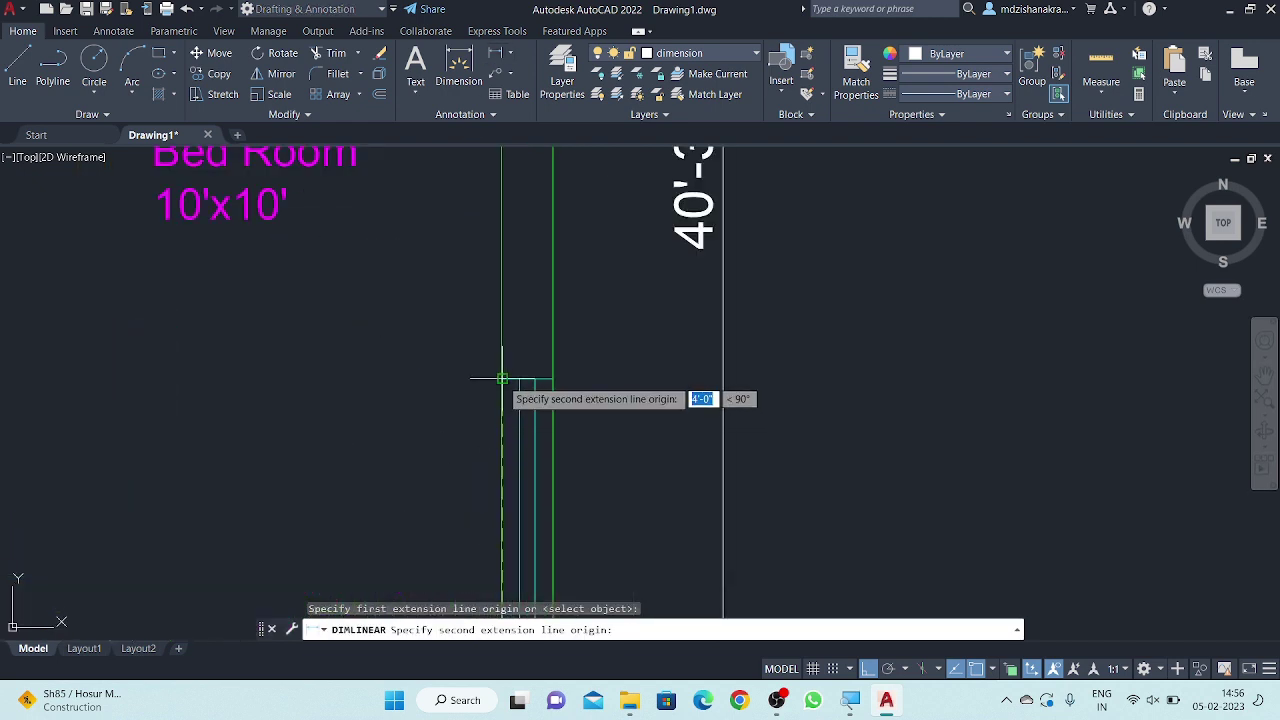
pyautogui.click(502, 379)
pyautogui.scroll(-3, 502, 379)
pyautogui.click(477, 395)
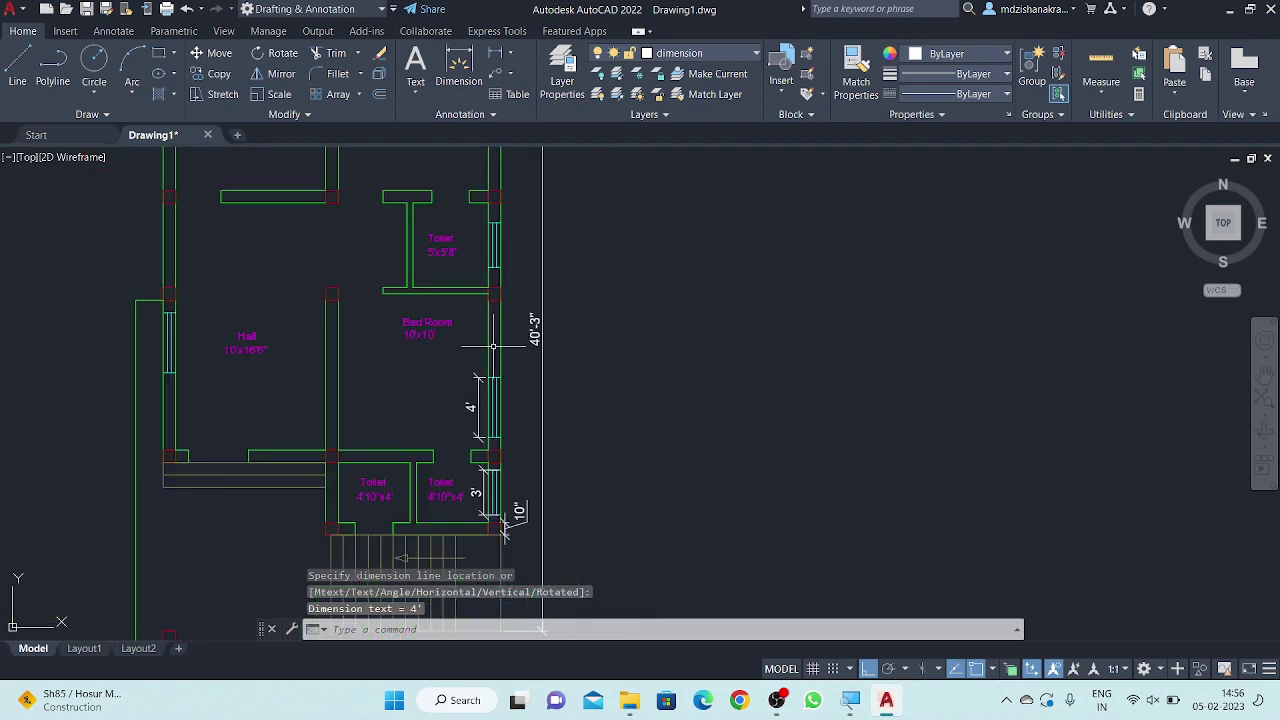
pyautogui.scroll(4, 476, 185)
pyautogui.click(491, 57)
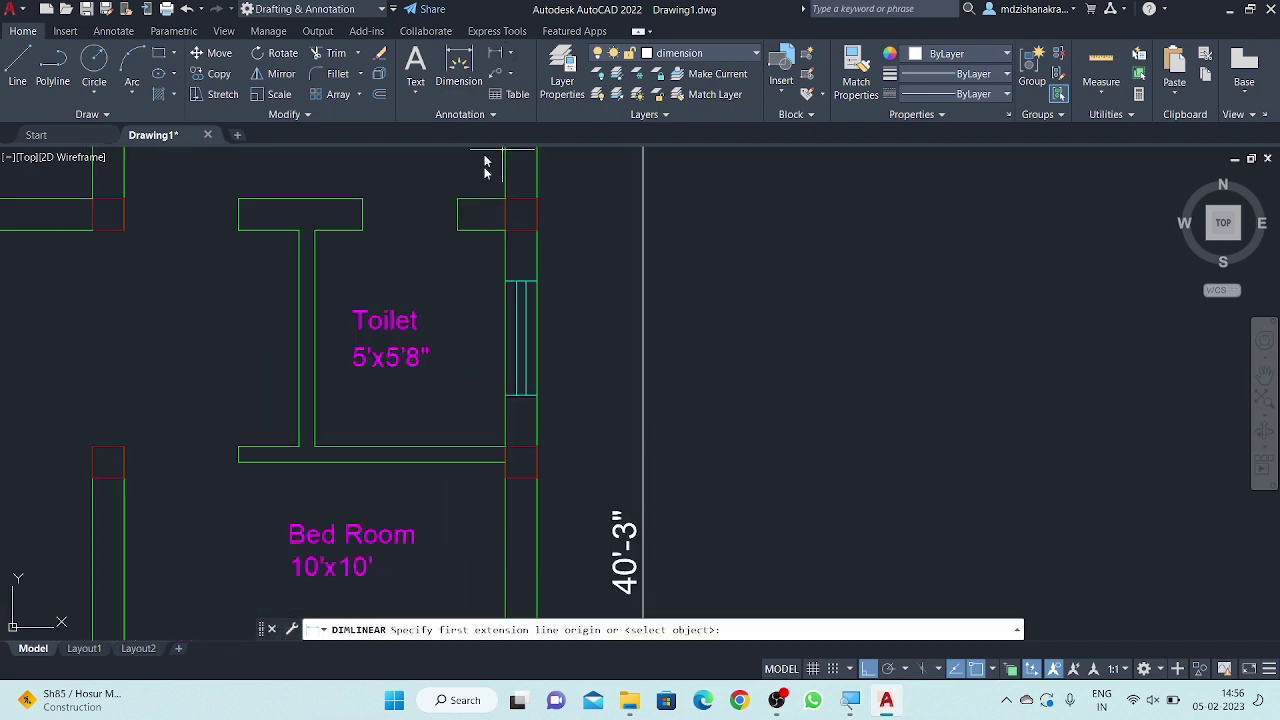
pyautogui.click(505, 281)
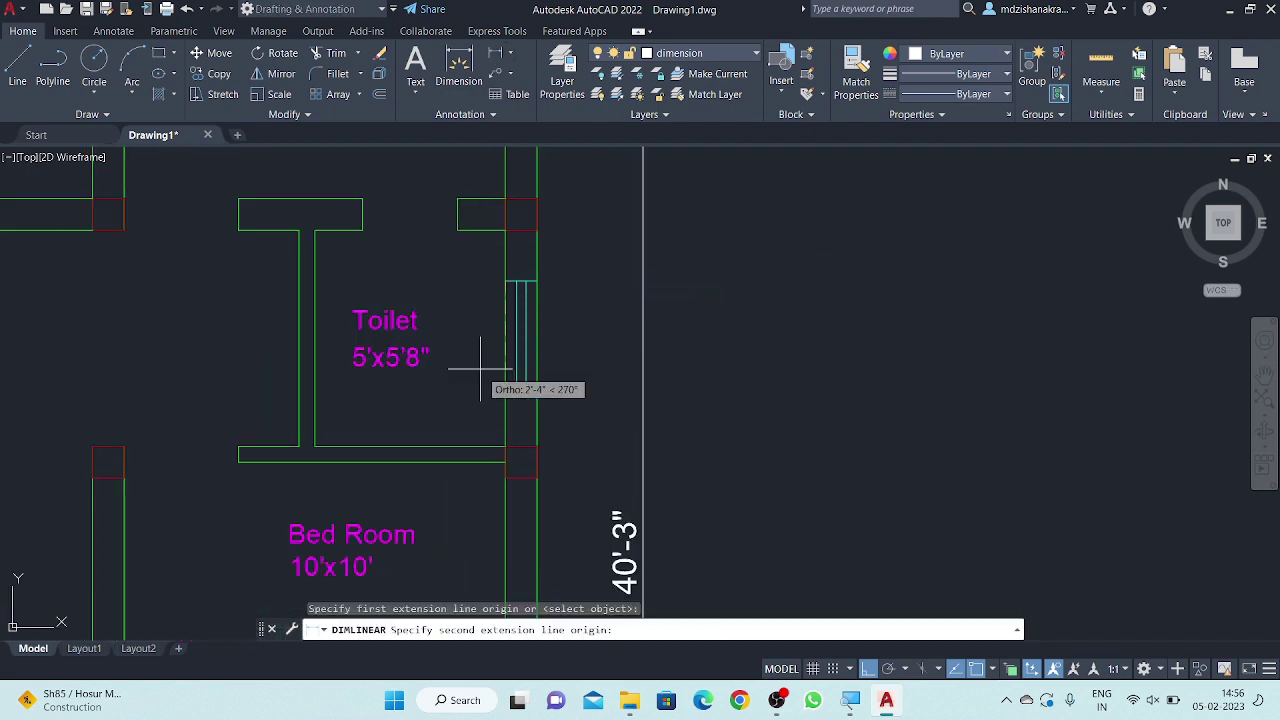
pyautogui.click(505, 395)
pyautogui.click(486, 396)
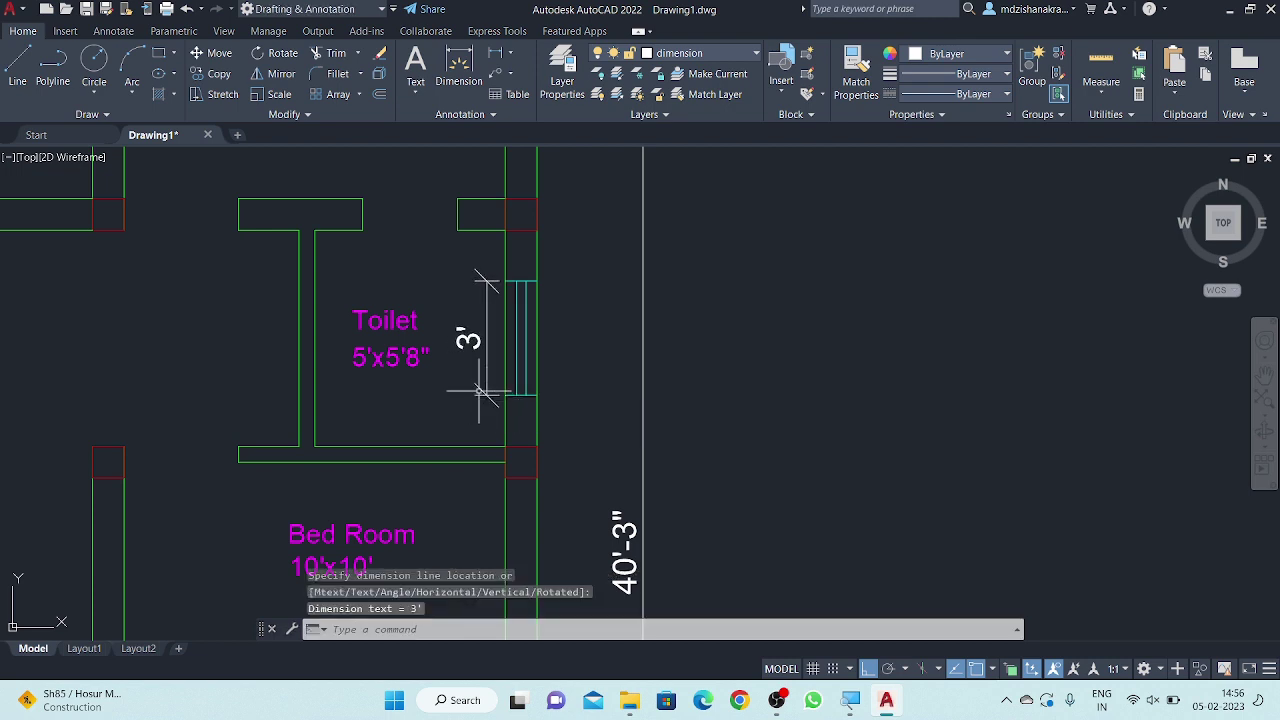
pyautogui.scroll(-3, 535, 290)
# - Dimension the Bed Room's top-wall window at 4'
pyautogui.scroll(-3, 556, 268)
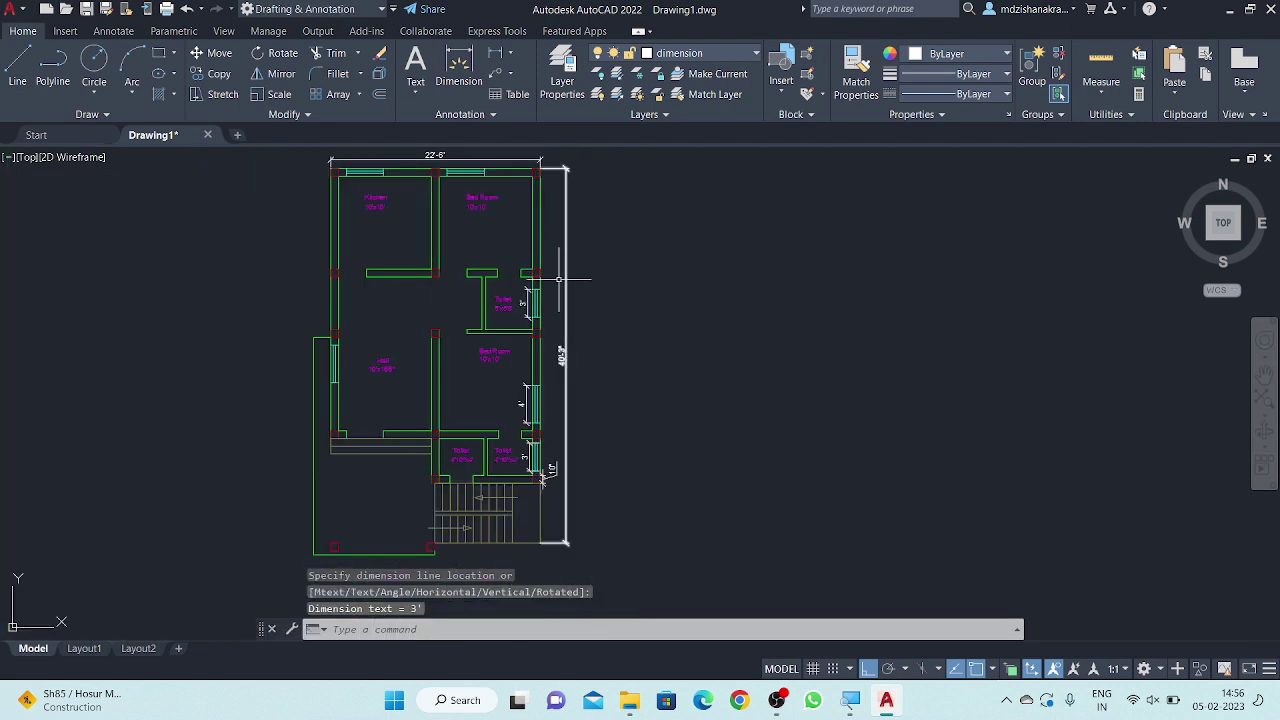
pyautogui.moveTo(520, 211); pyautogui.dragTo(538, 300, button='middle')
pyautogui.scroll(5, 485, 251)
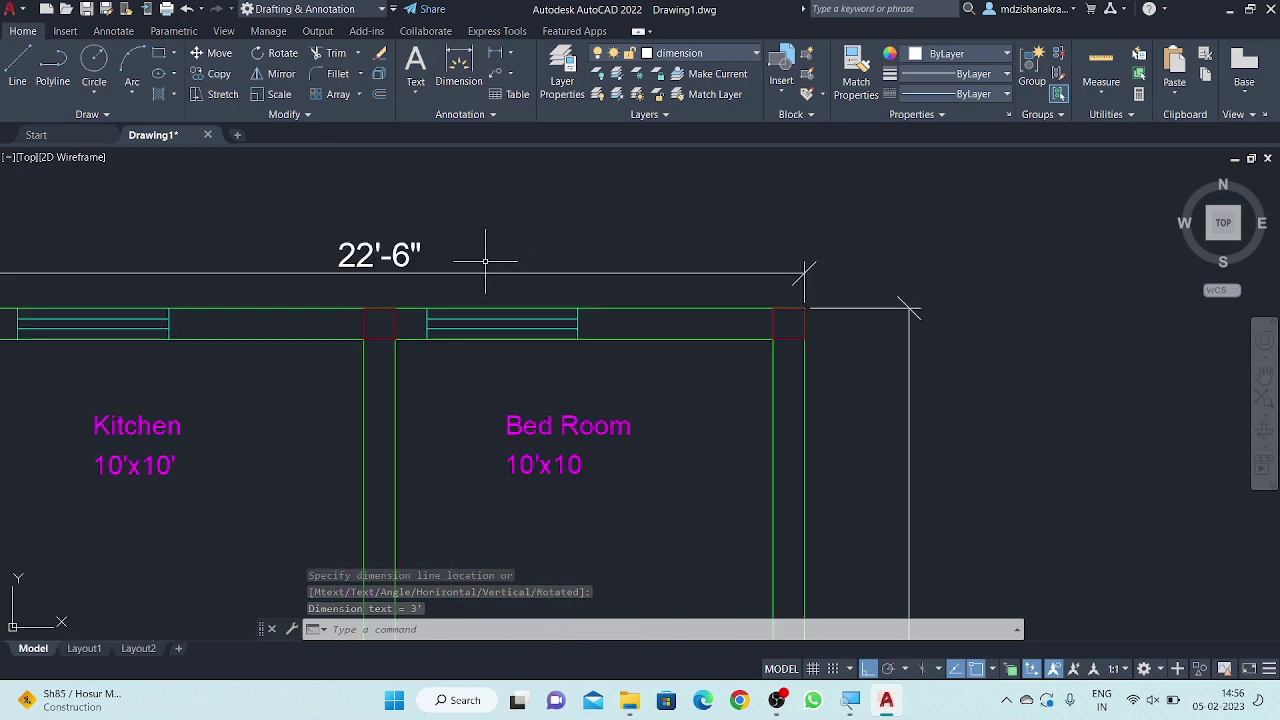
pyautogui.click(495, 55)
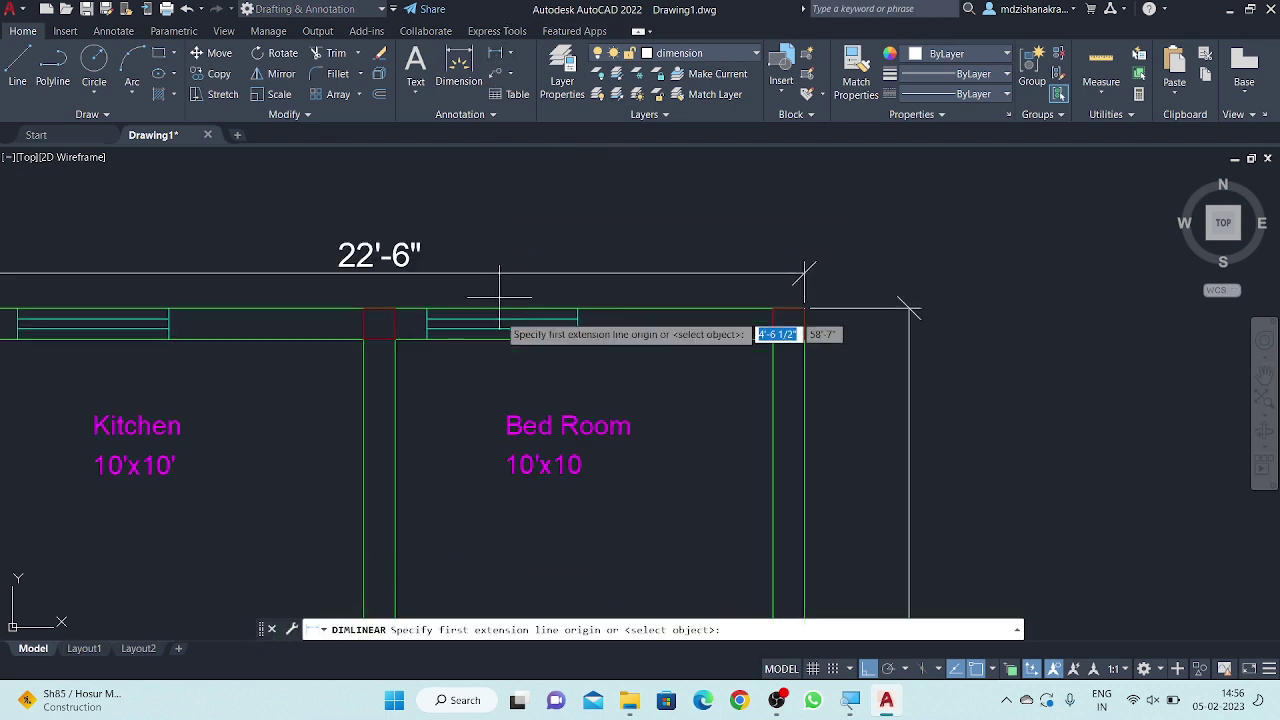
pyautogui.click(428, 309)
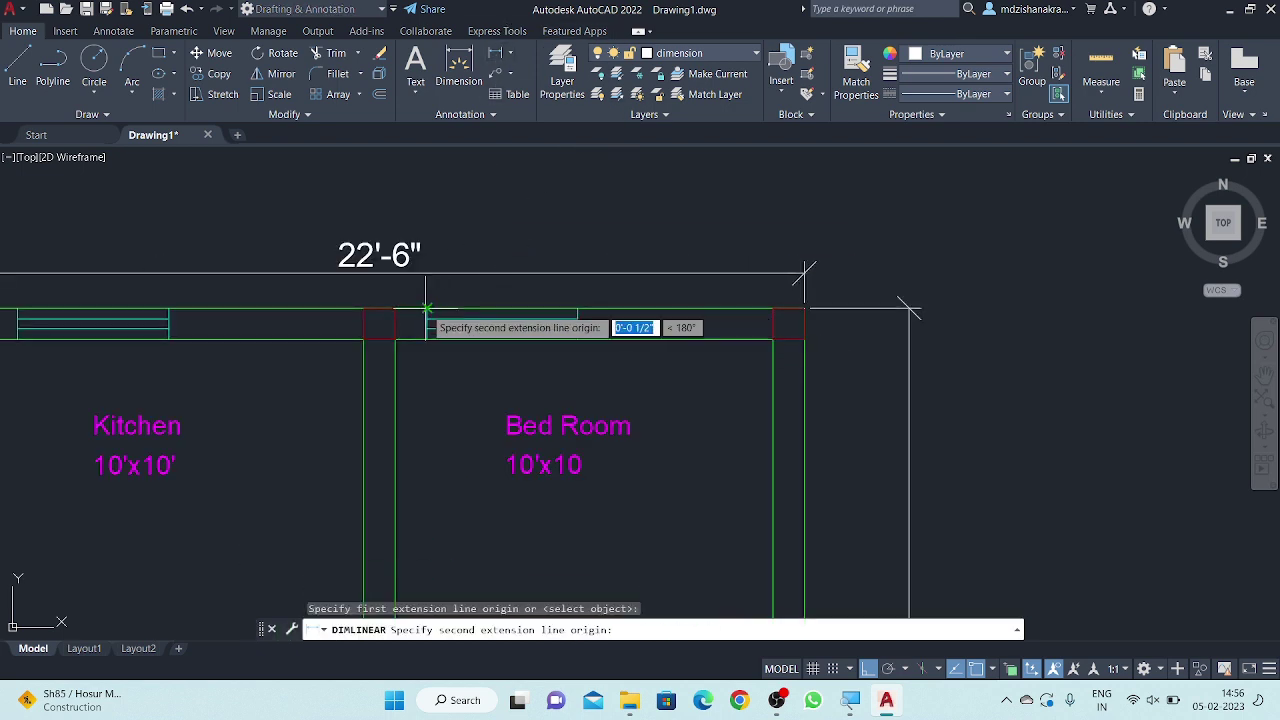
pyautogui.click(578, 309)
pyautogui.scroll(2, 578, 300)
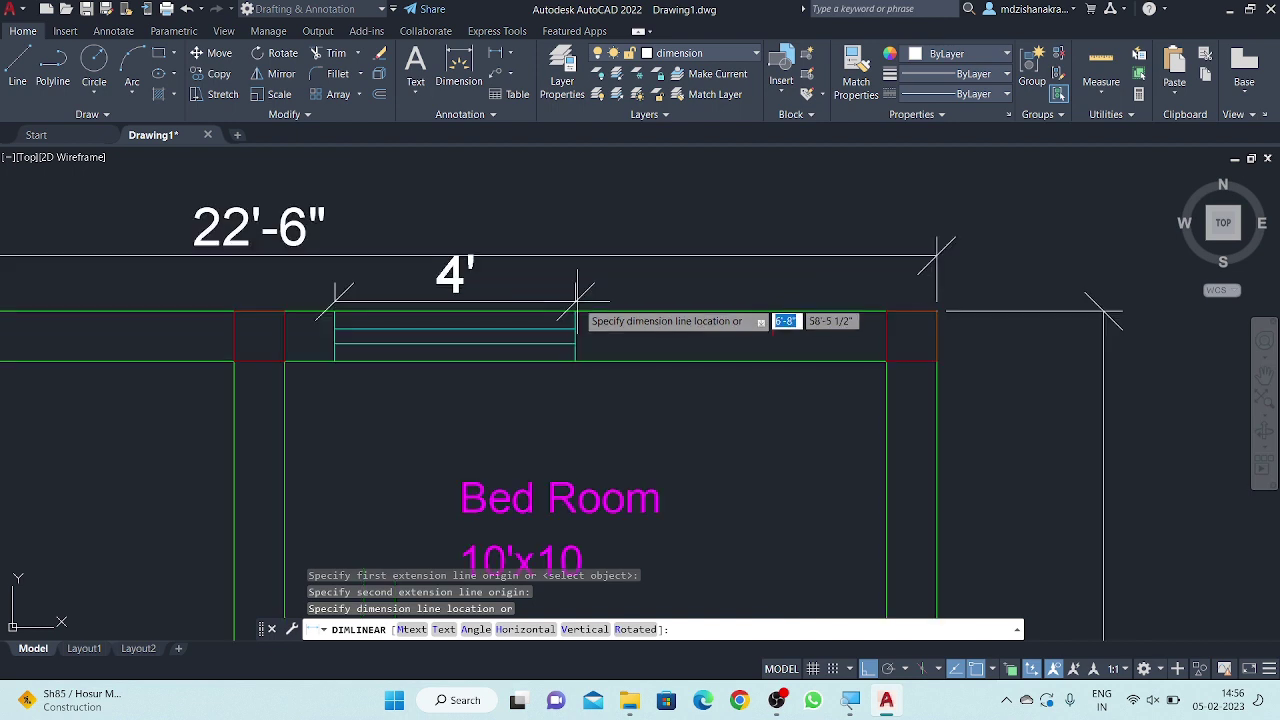
pyautogui.scroll(2, 577, 298)
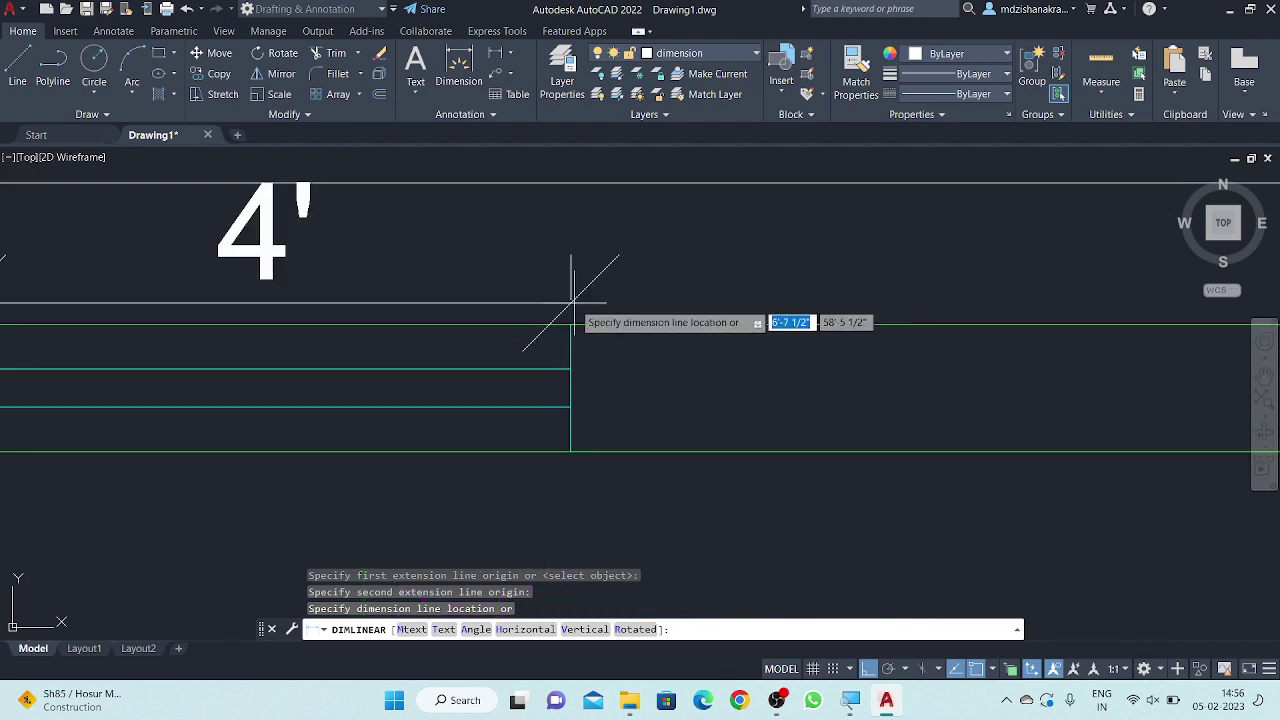
pyautogui.click(572, 301)
pyautogui.scroll(-3, 716, 190)
pyautogui.scroll(-3, 624, 279)
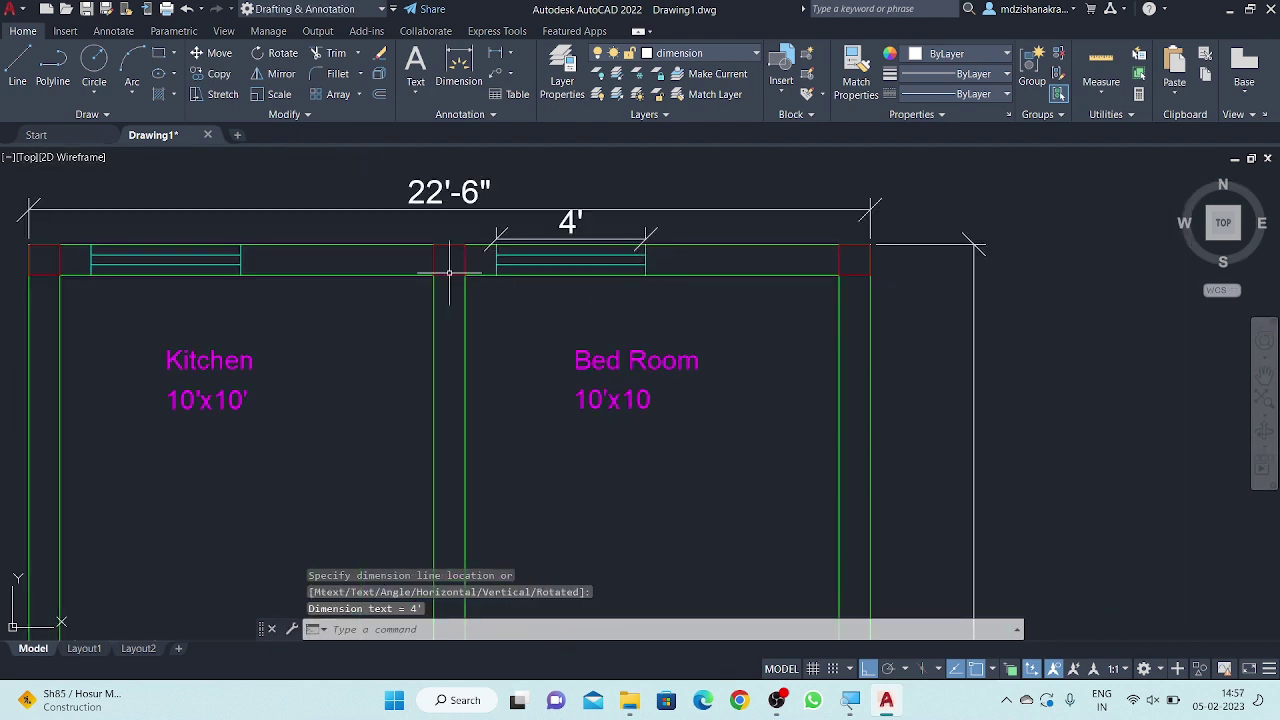
# - Dimension the Kitchen's top-wall window at 4'
pyautogui.moveTo(332, 229); pyautogui.dragTo(535, 272, button='middle')
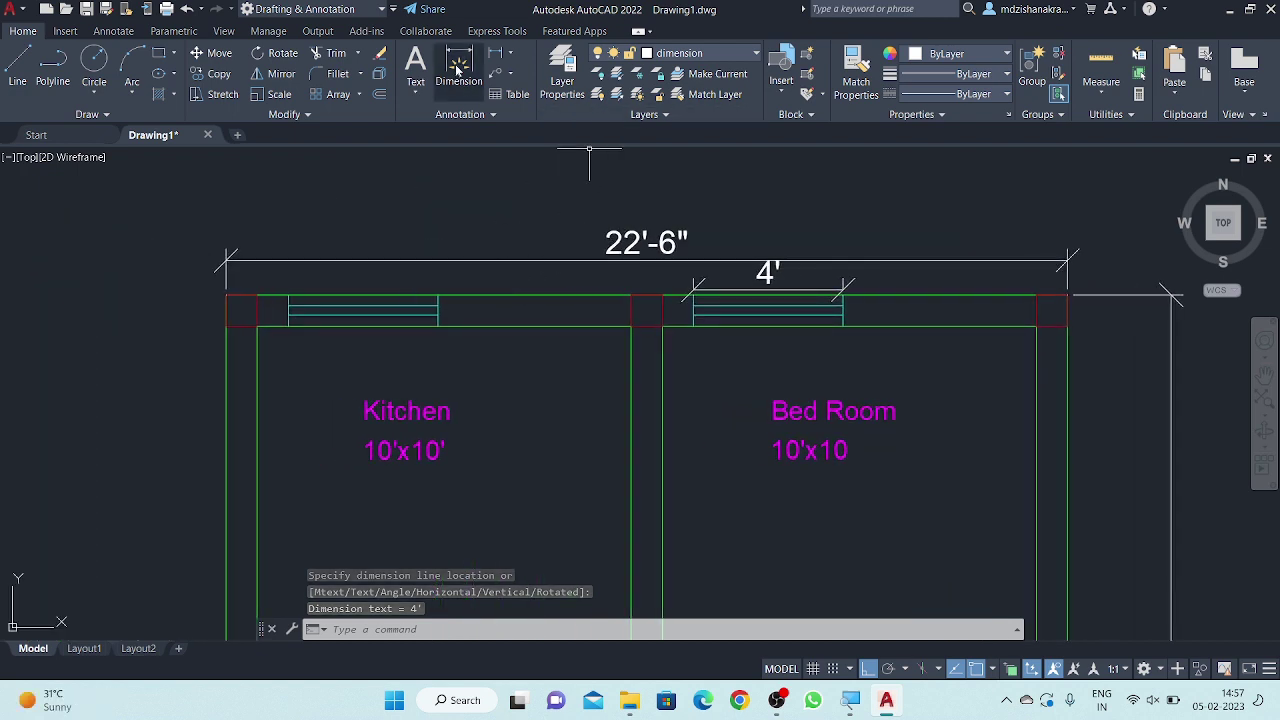
pyautogui.click(494, 55)
pyautogui.scroll(4, 272, 327)
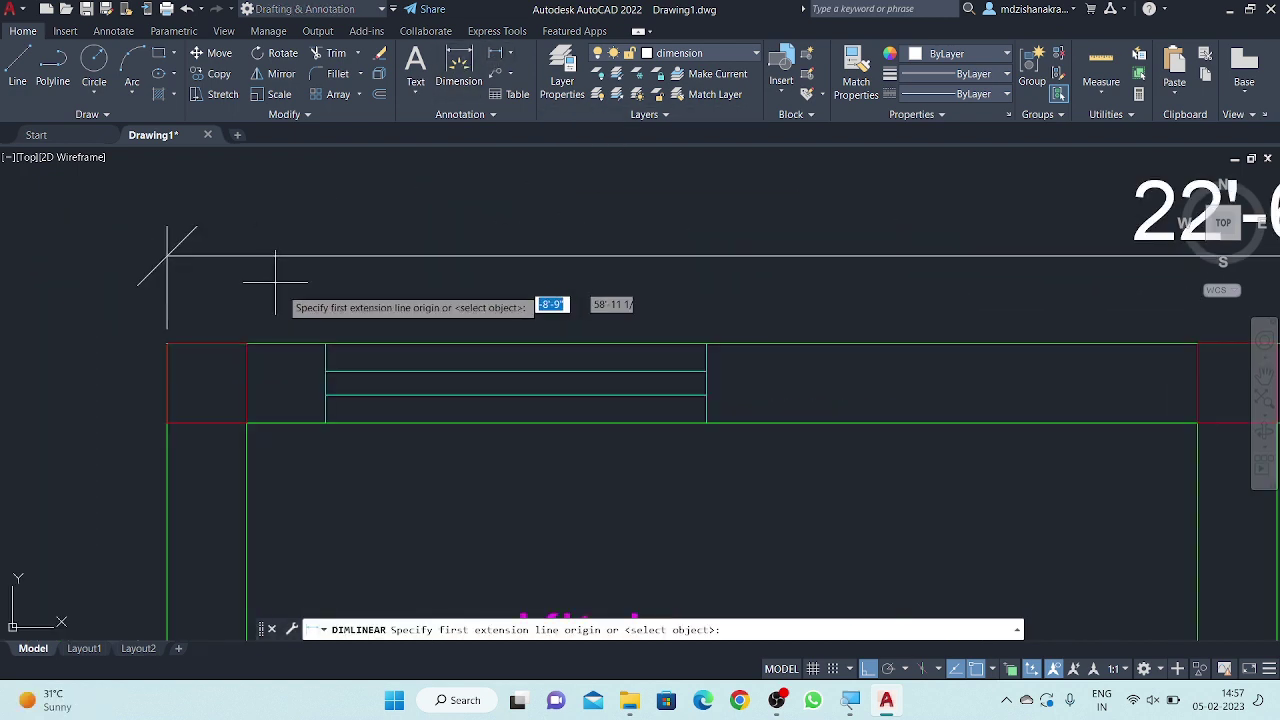
pyautogui.click(325, 344)
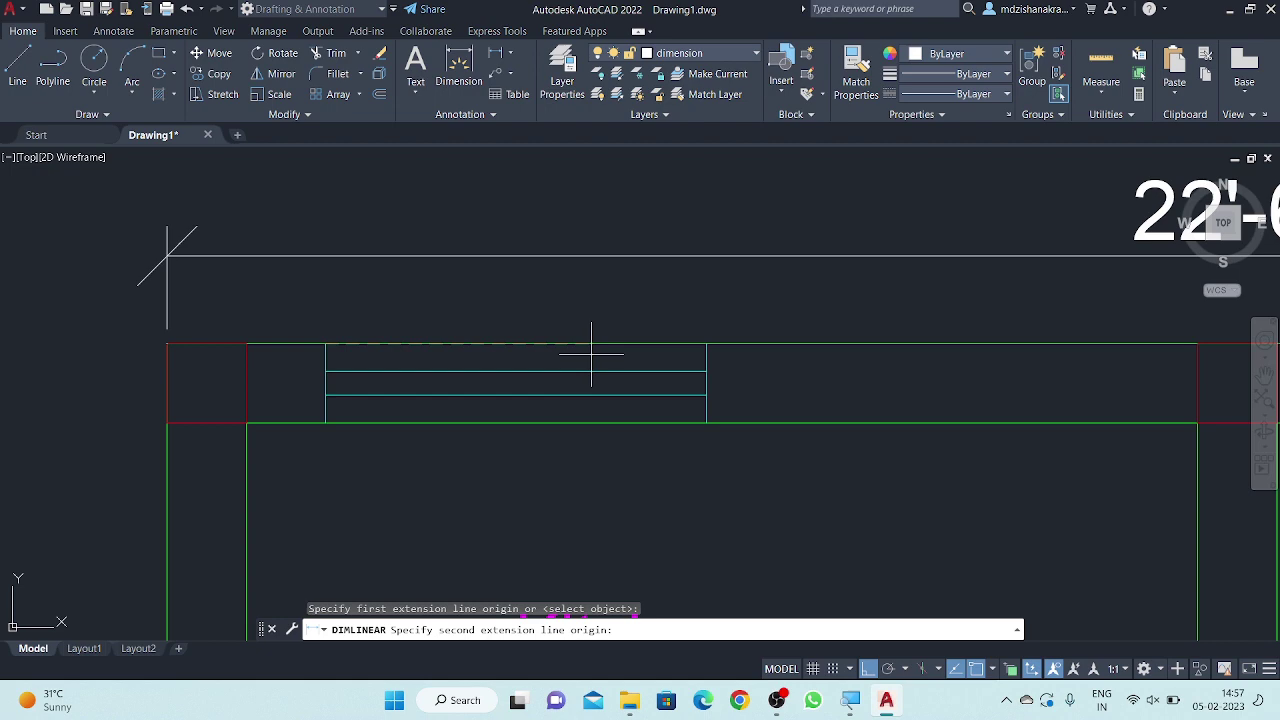
pyautogui.click(706, 344)
pyautogui.click(705, 333)
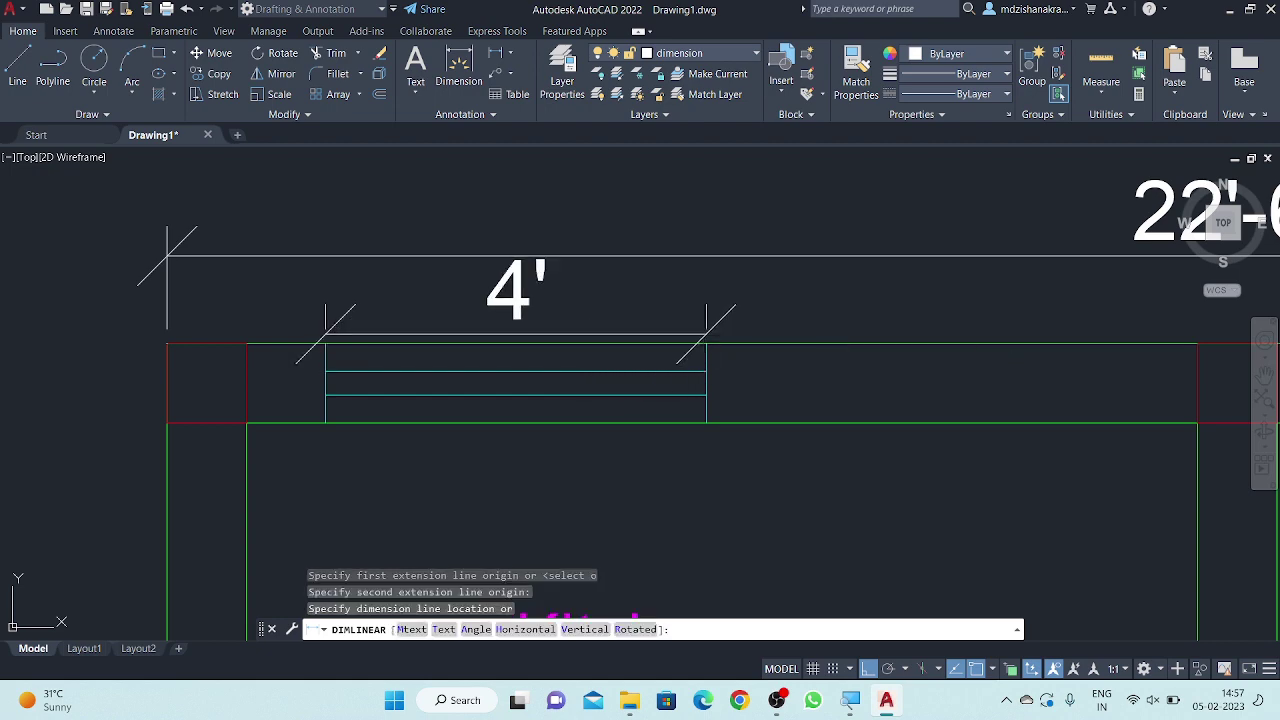
pyautogui.scroll(-2, 588, 206)
pyautogui.scroll(-2, 586, 206)
pyautogui.scroll(-1, 449, 291)
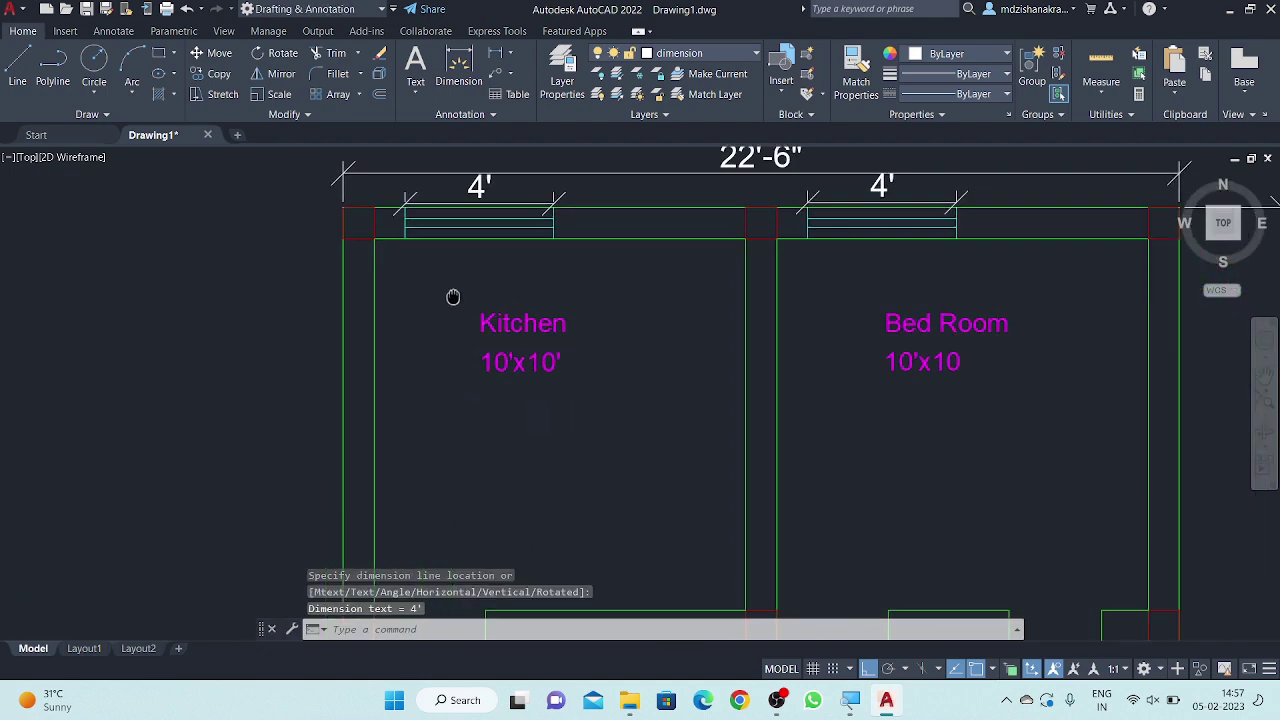
pyautogui.scroll(-3, 494, 305)
pyautogui.scroll(1, 485, 349)
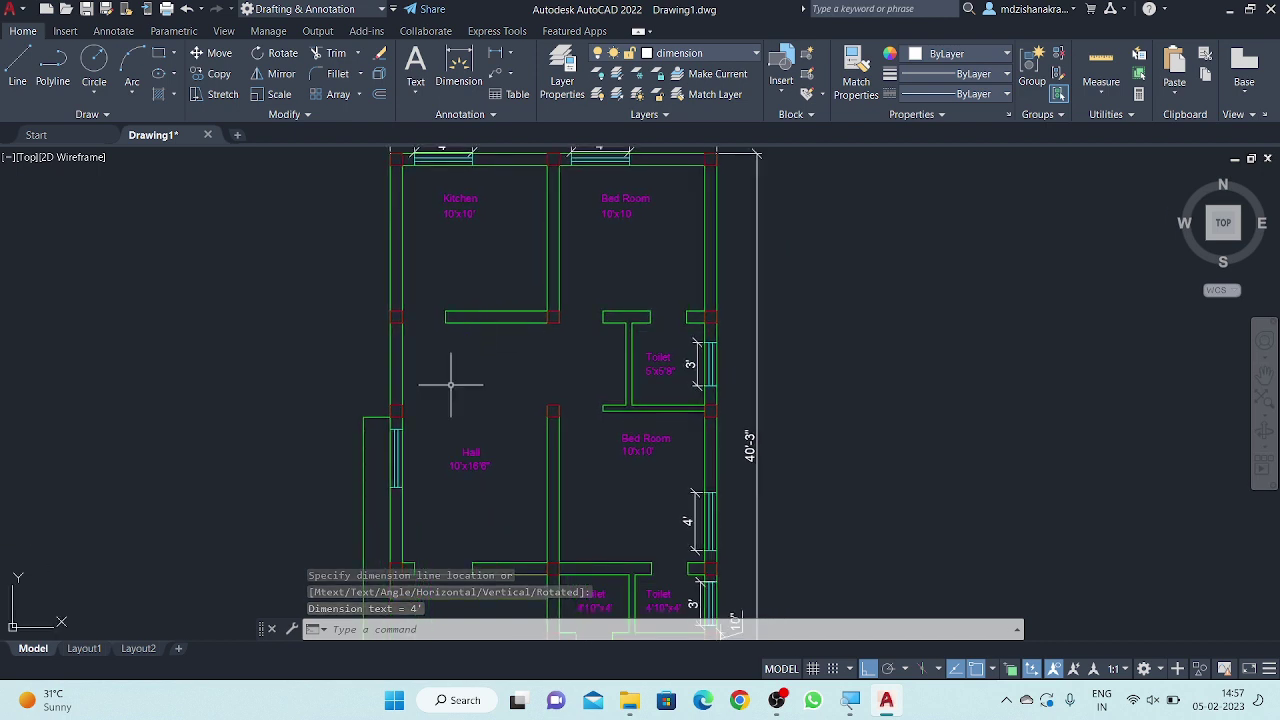
# - Dimension the 3' doorways below the Kitchen and the upper Bed Room
pyautogui.scroll(2, 478, 226)
pyautogui.click(492, 57)
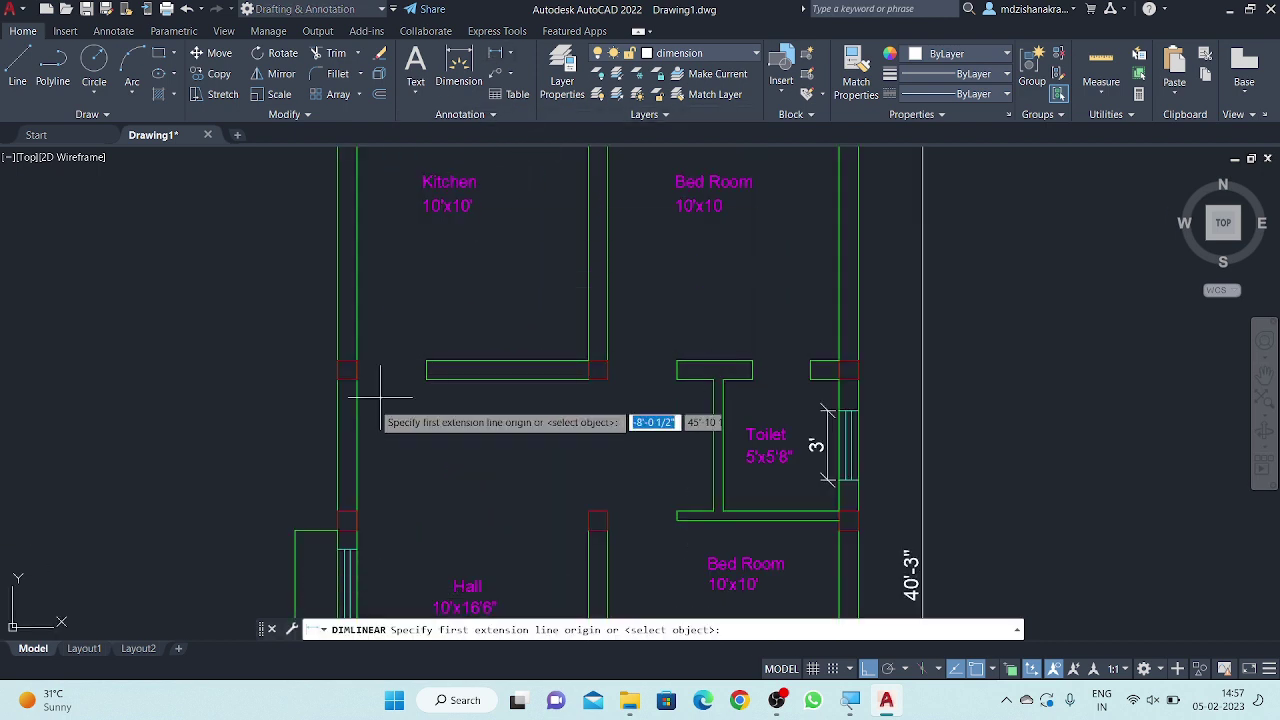
pyautogui.click(347, 370)
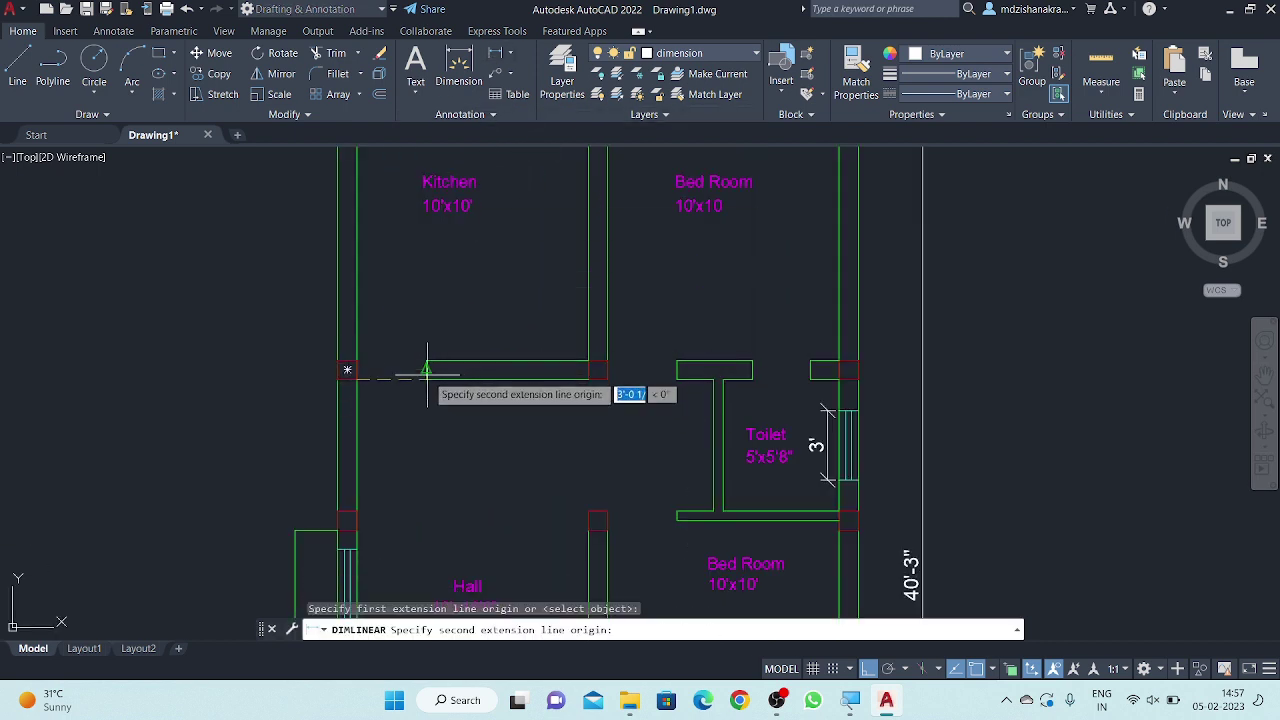
pyautogui.click(427, 378)
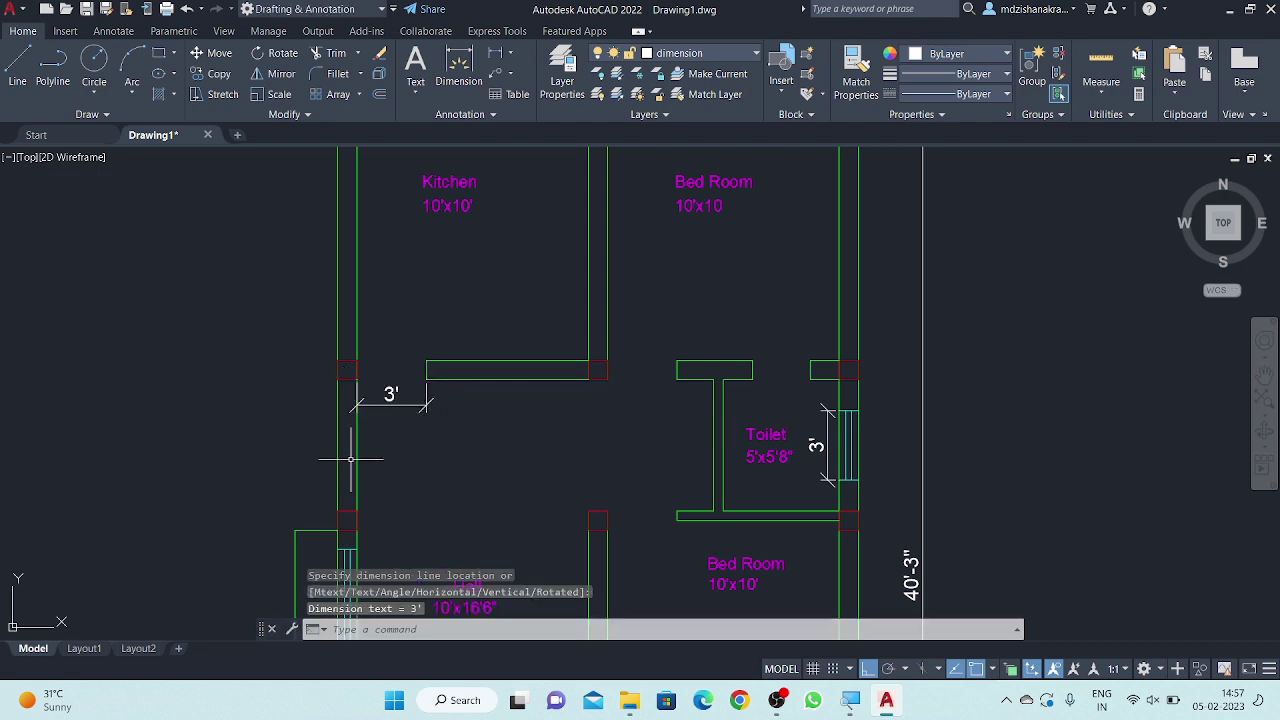
pyautogui.scroll(-2, 350, 460)
pyautogui.scroll(2, 534, 405)
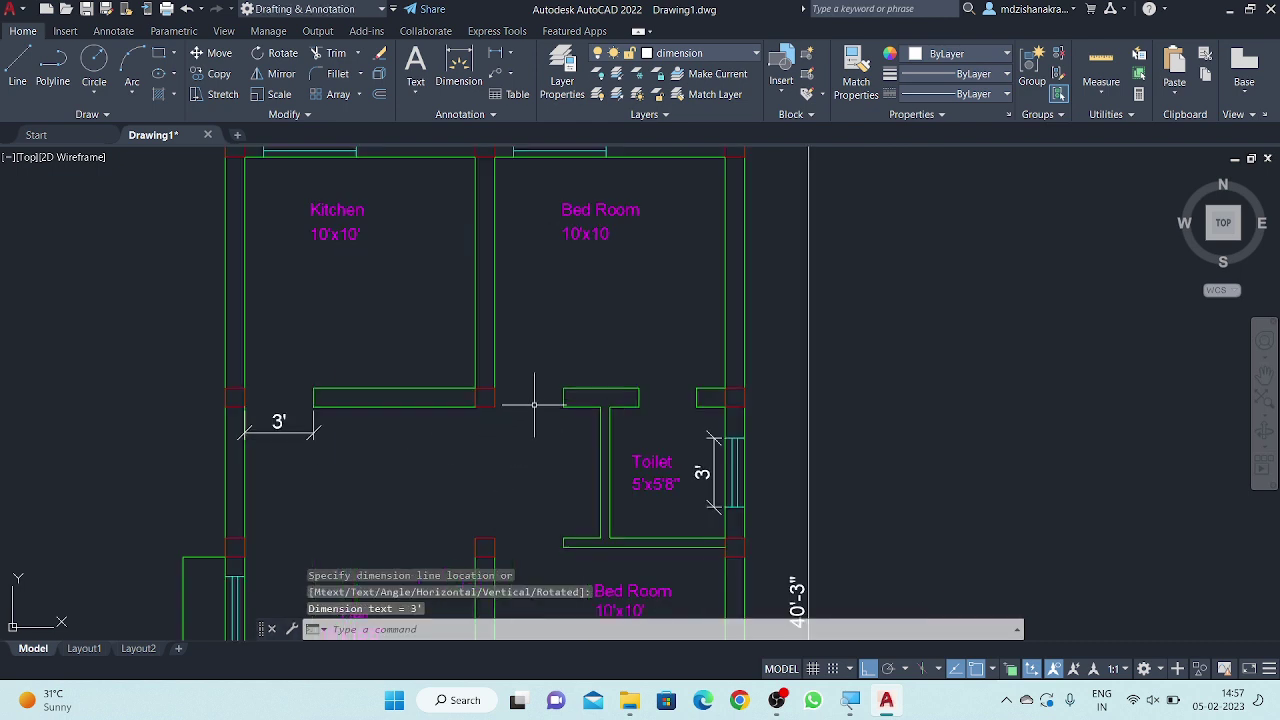
pyautogui.click(500, 55)
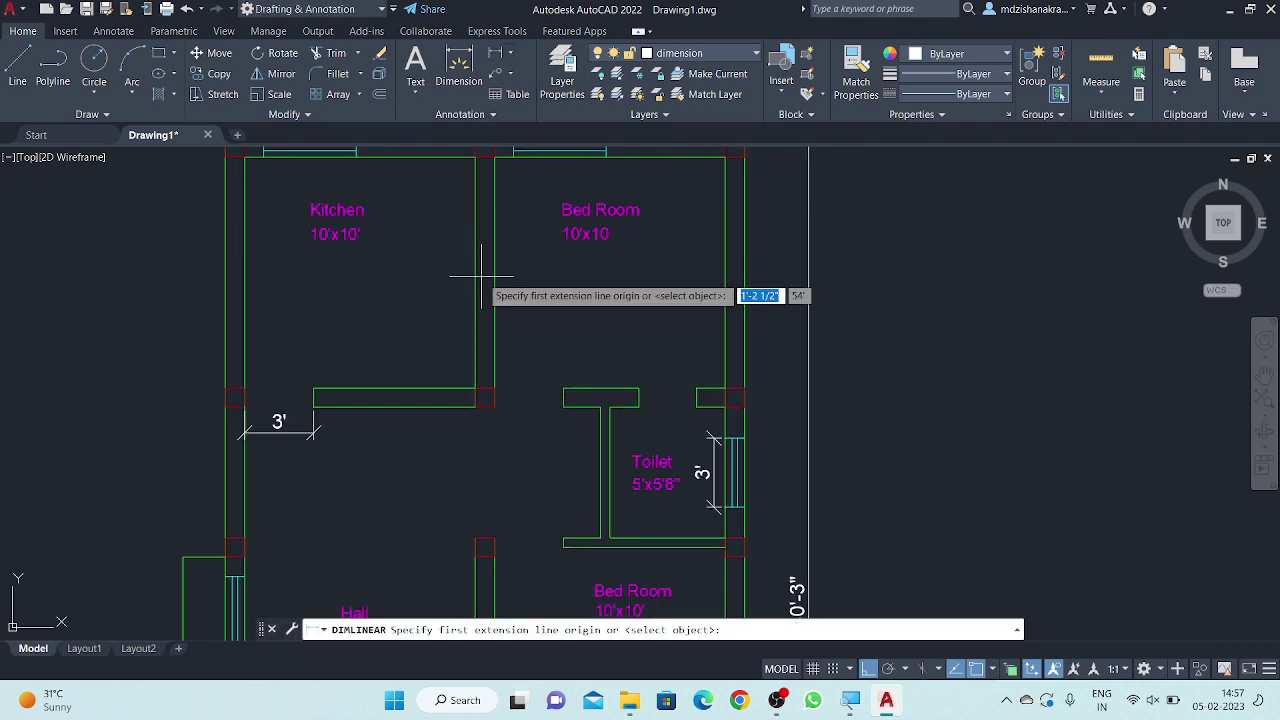
pyautogui.click(494, 406)
pyautogui.click(564, 407)
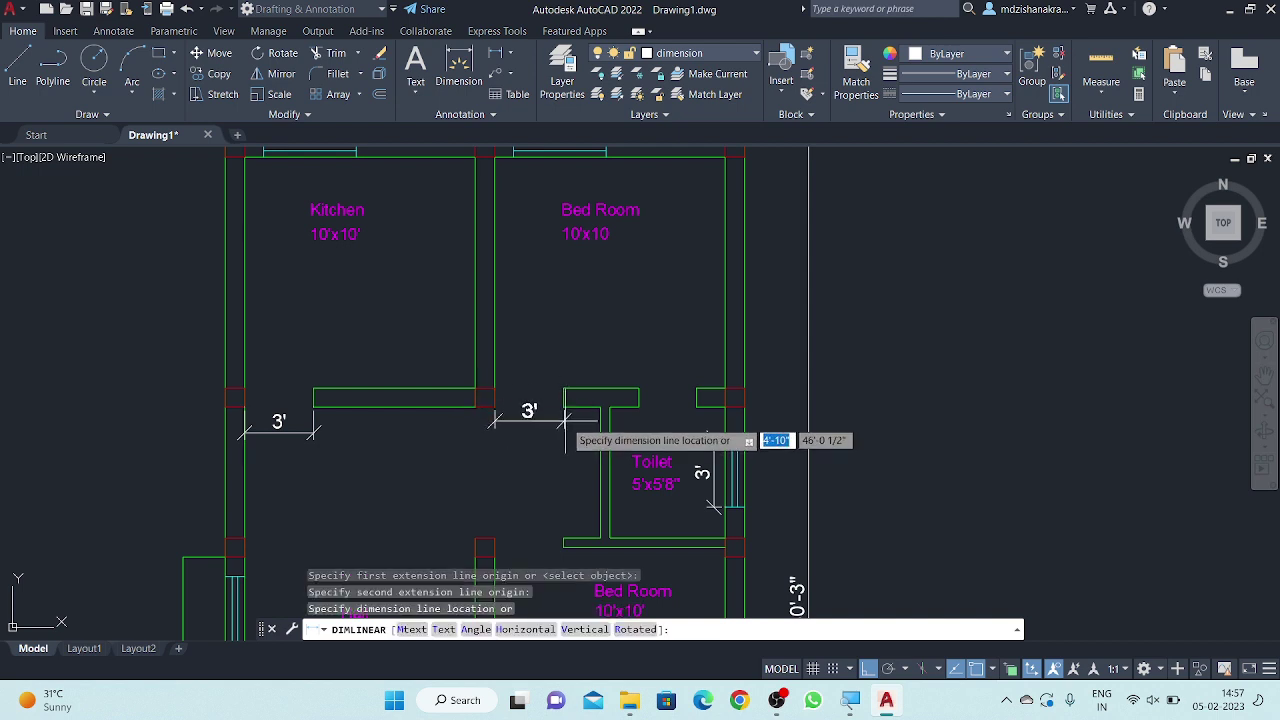
pyautogui.click(564, 421)
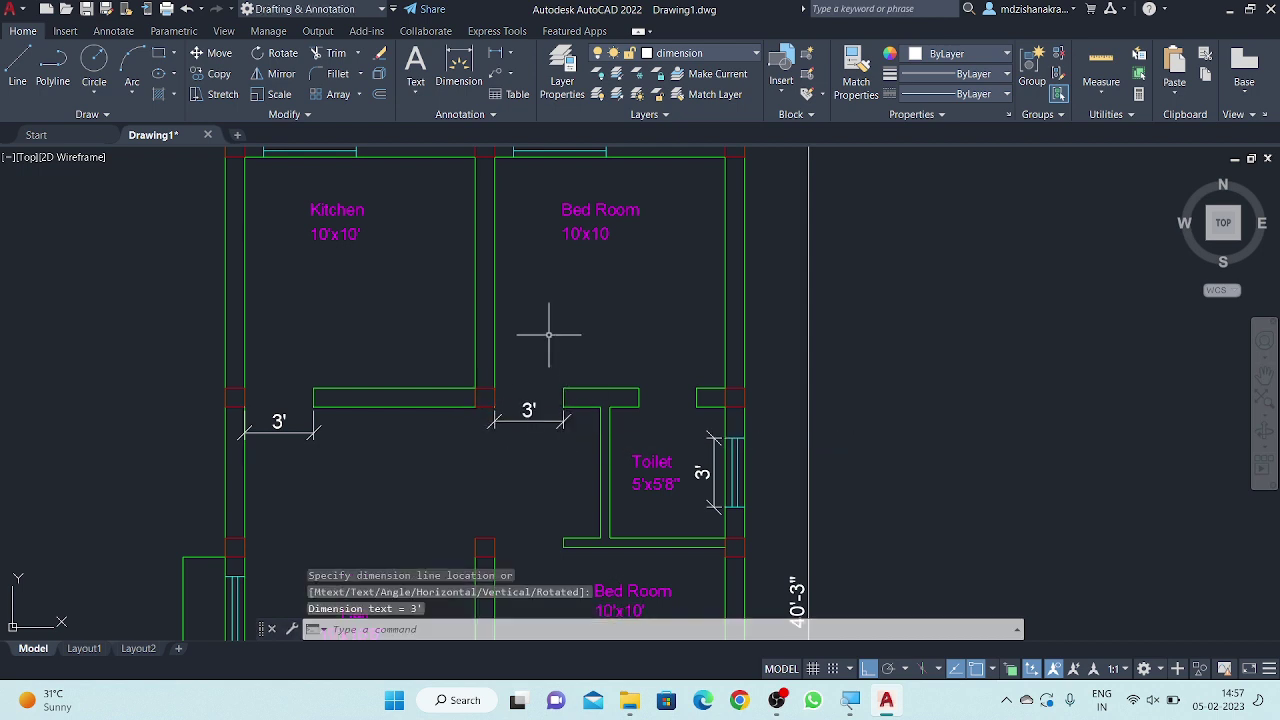
# - Dimension the 2'-6" opening beside the Toilet
pyautogui.click(495, 53)
pyautogui.scroll(4, 678, 385)
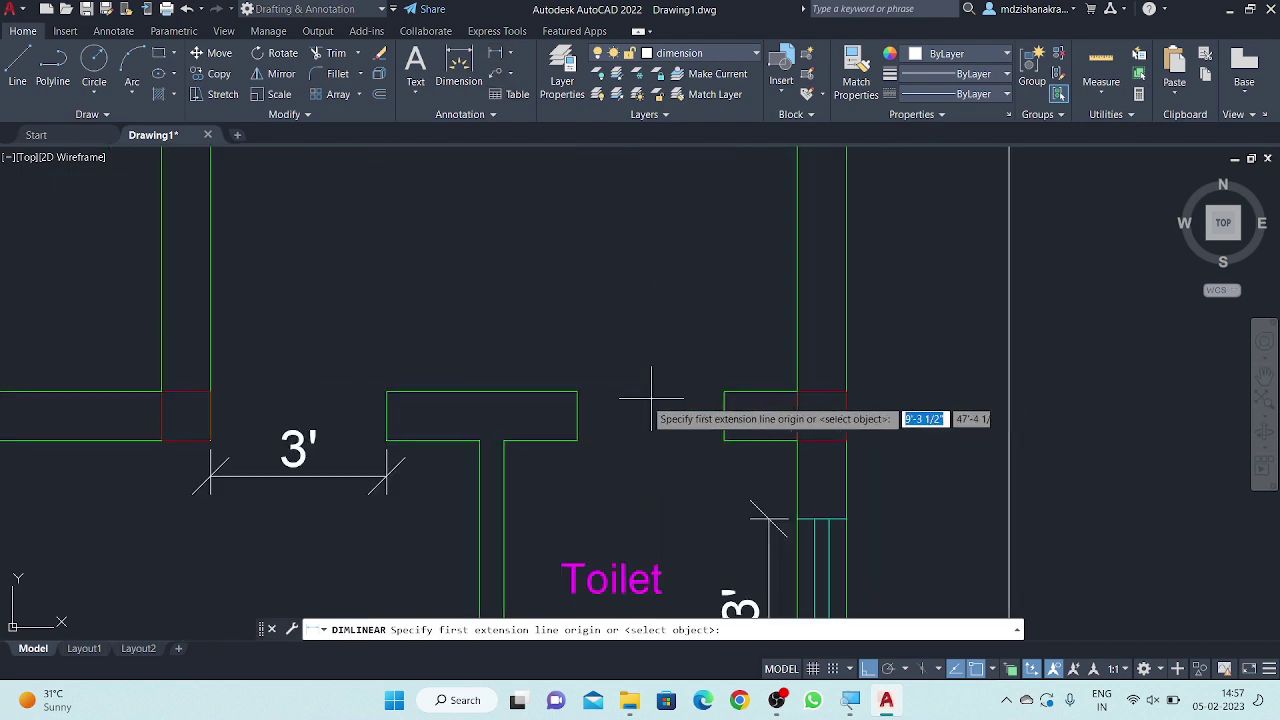
pyautogui.click(577, 391)
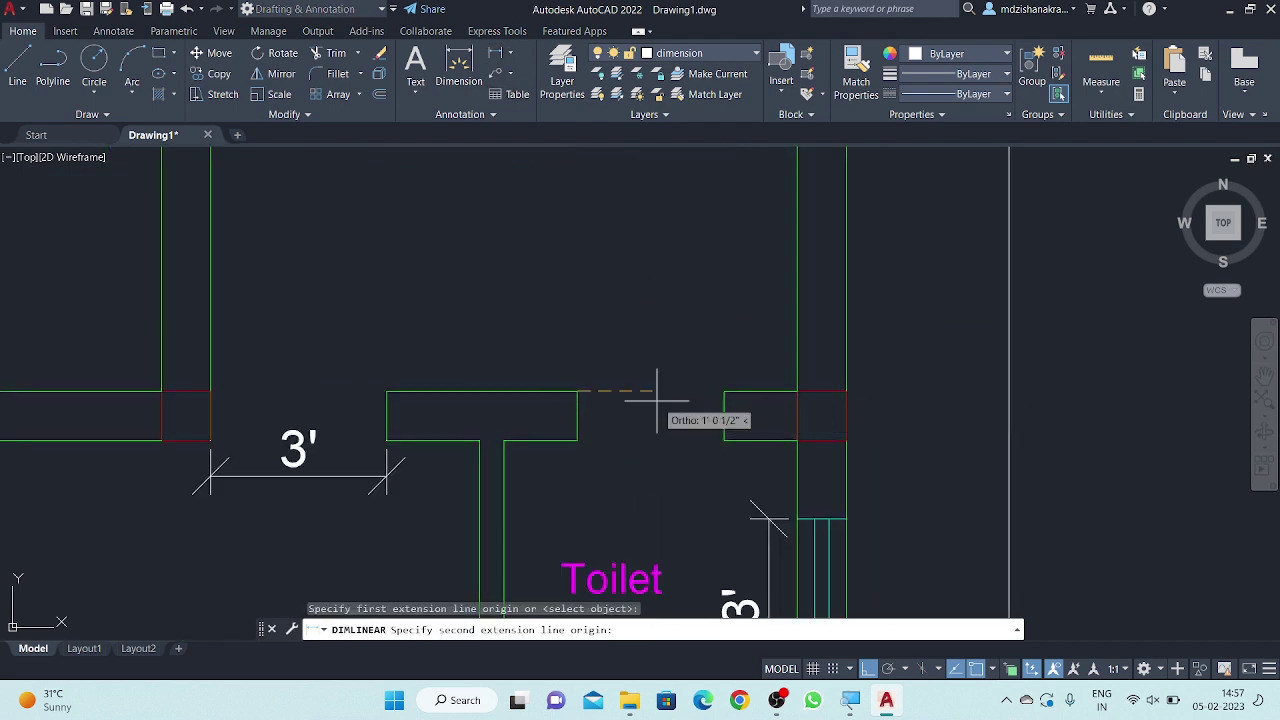
pyautogui.click(724, 391)
pyautogui.click(705, 357)
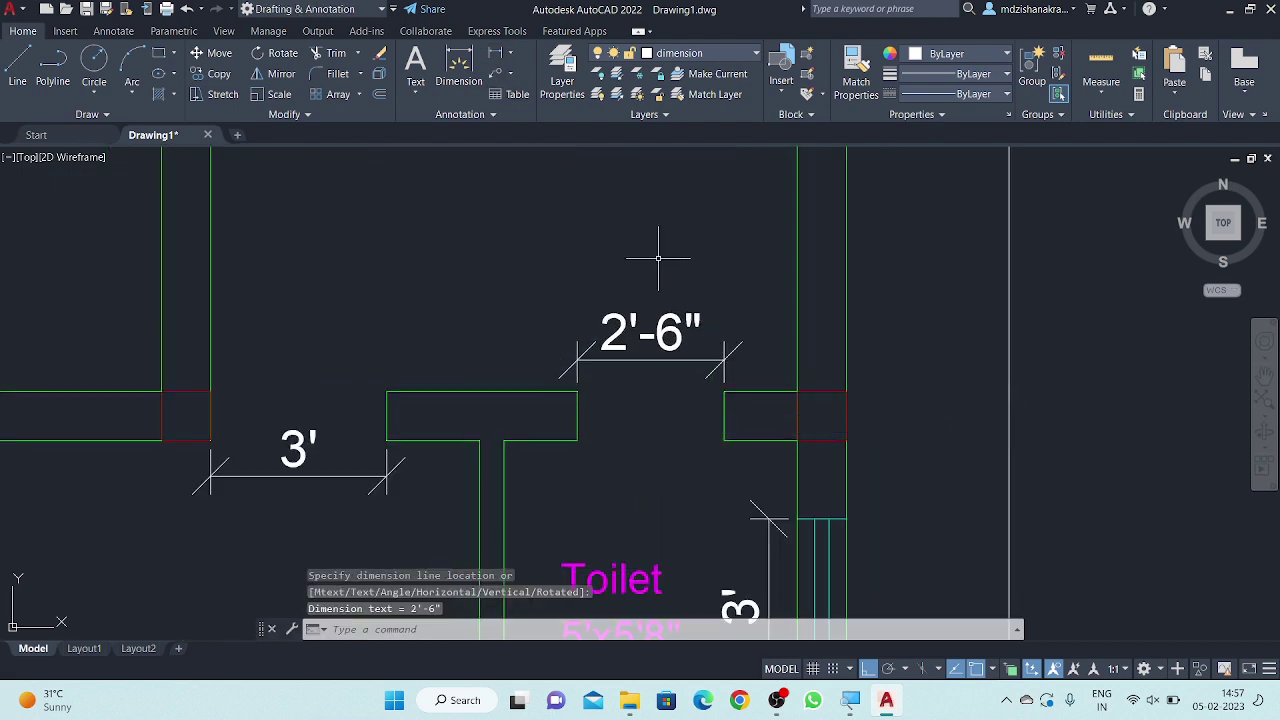
pyautogui.scroll(-4, 663, 251)
pyautogui.moveTo(645, 427); pyautogui.dragTo(651, 270, button='middle')
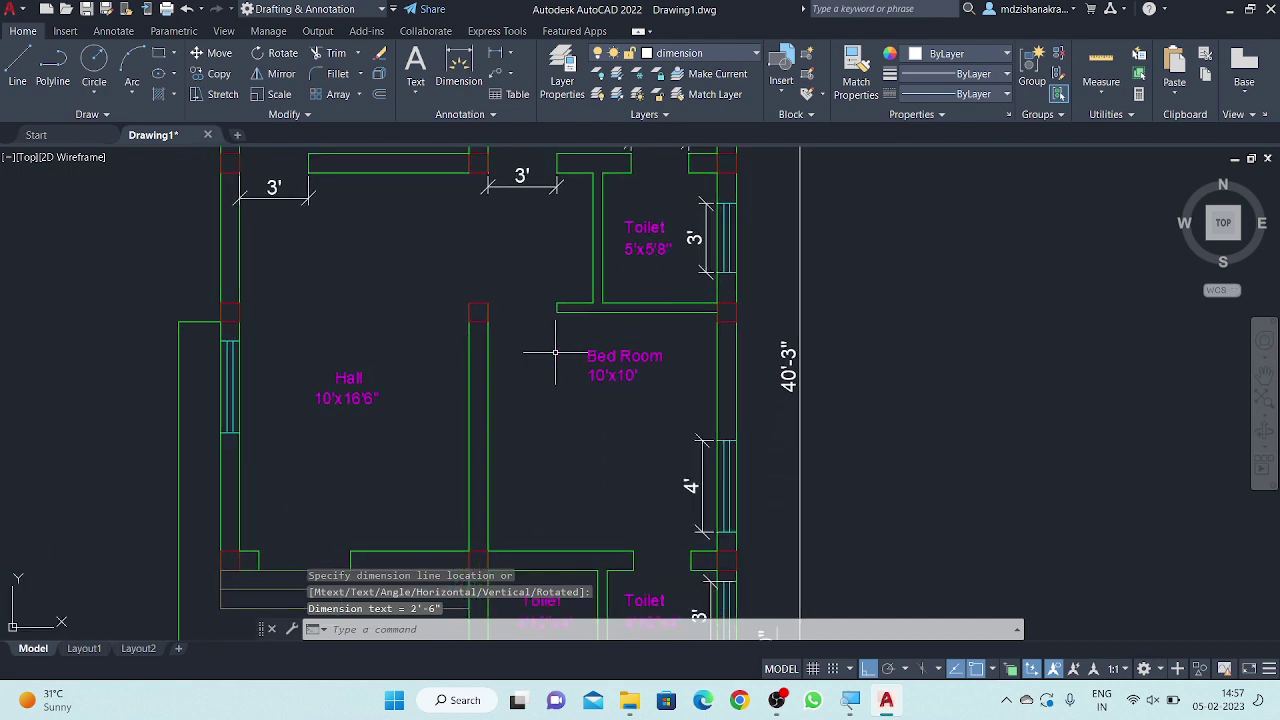
# - Dimension the lower Bed Room doorway width as 3'
pyautogui.click(499, 55)
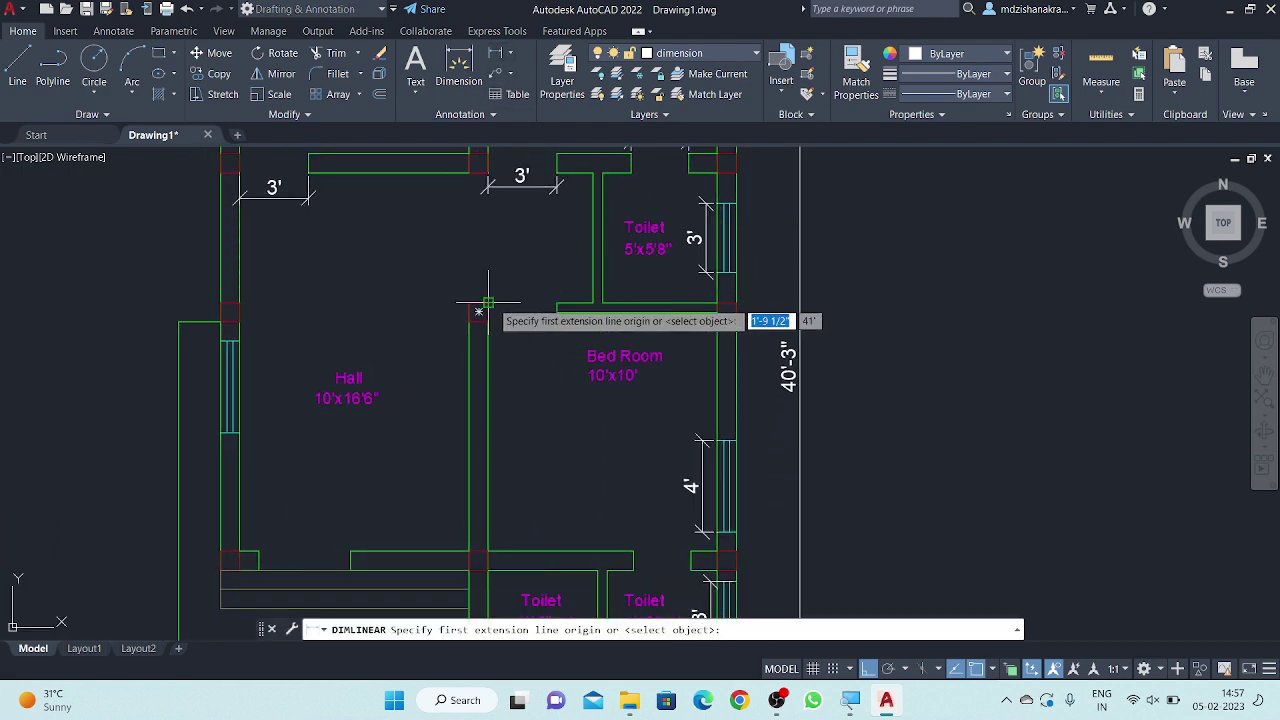
pyautogui.click(478, 312)
pyautogui.click(557, 312)
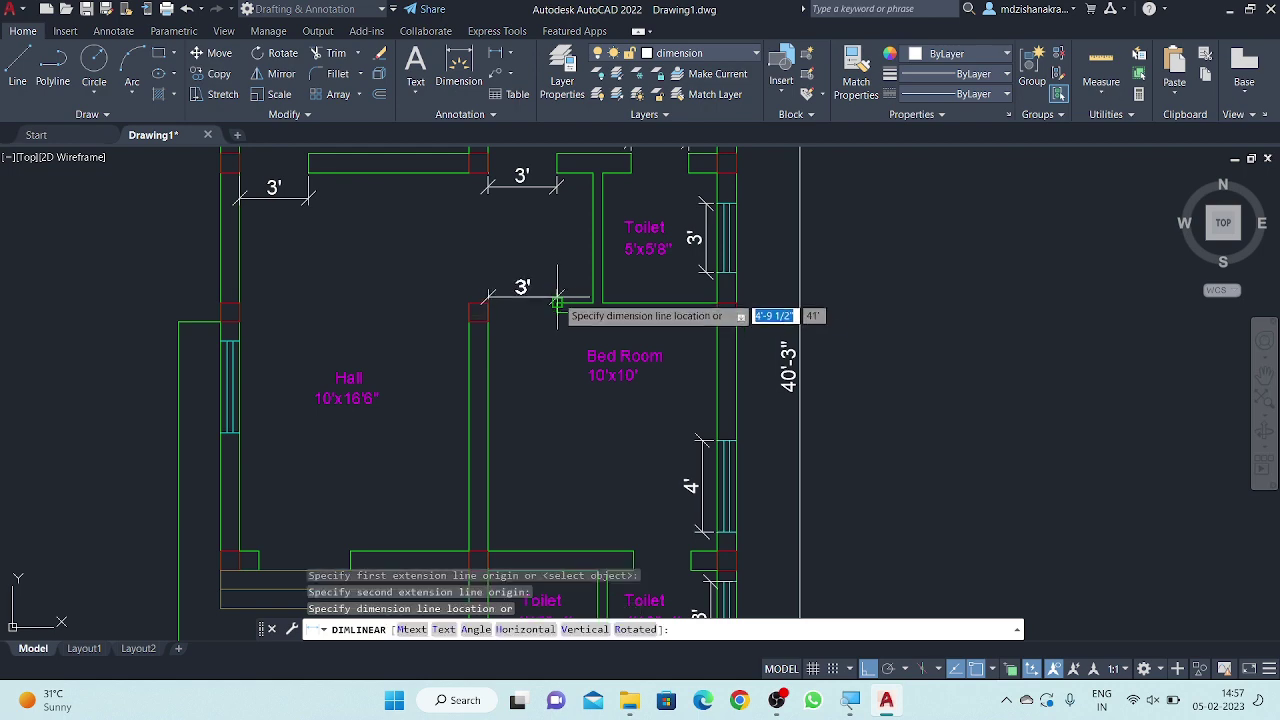
pyautogui.click(555, 288)
# - Dimension the right and left toilet doorways at 2'-6" each
pyautogui.scroll(-3, 503, 461)
pyautogui.moveTo(503, 465); pyautogui.dragTo(509, 334, button='middle')
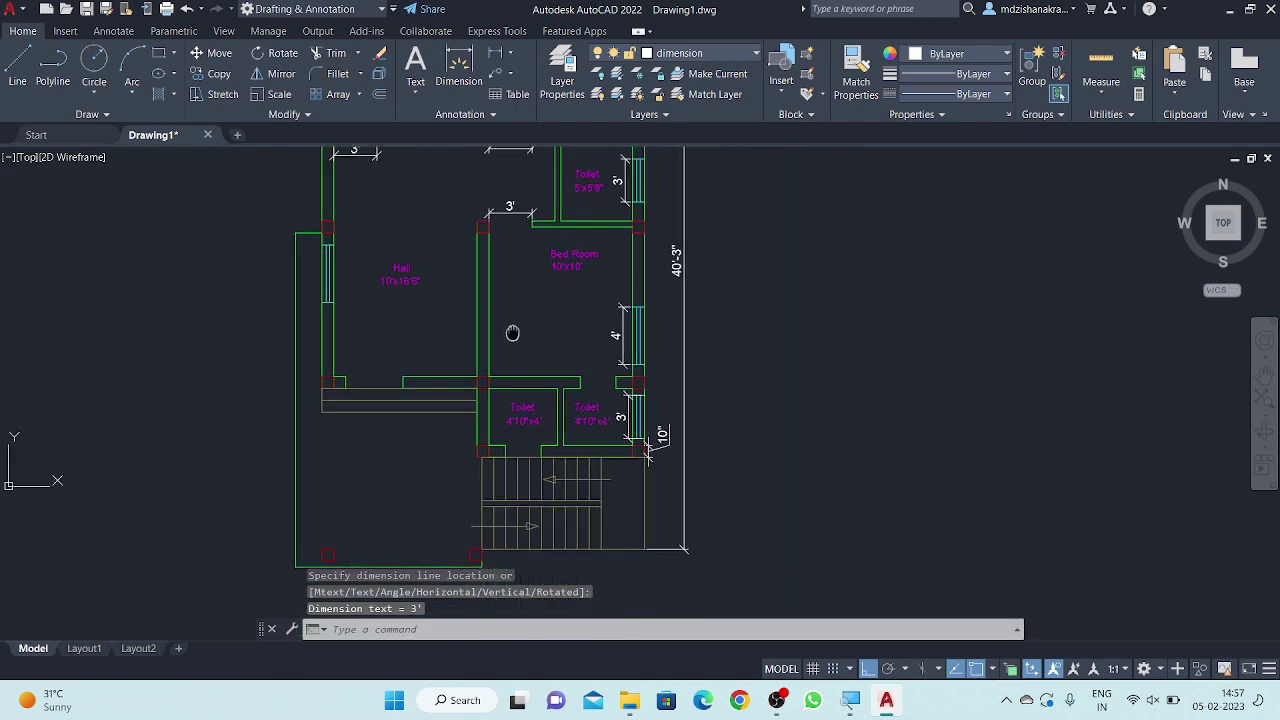
pyautogui.scroll(3, 570, 379)
pyautogui.moveTo(570, 379); pyautogui.dragTo(449, 369, button='middle')
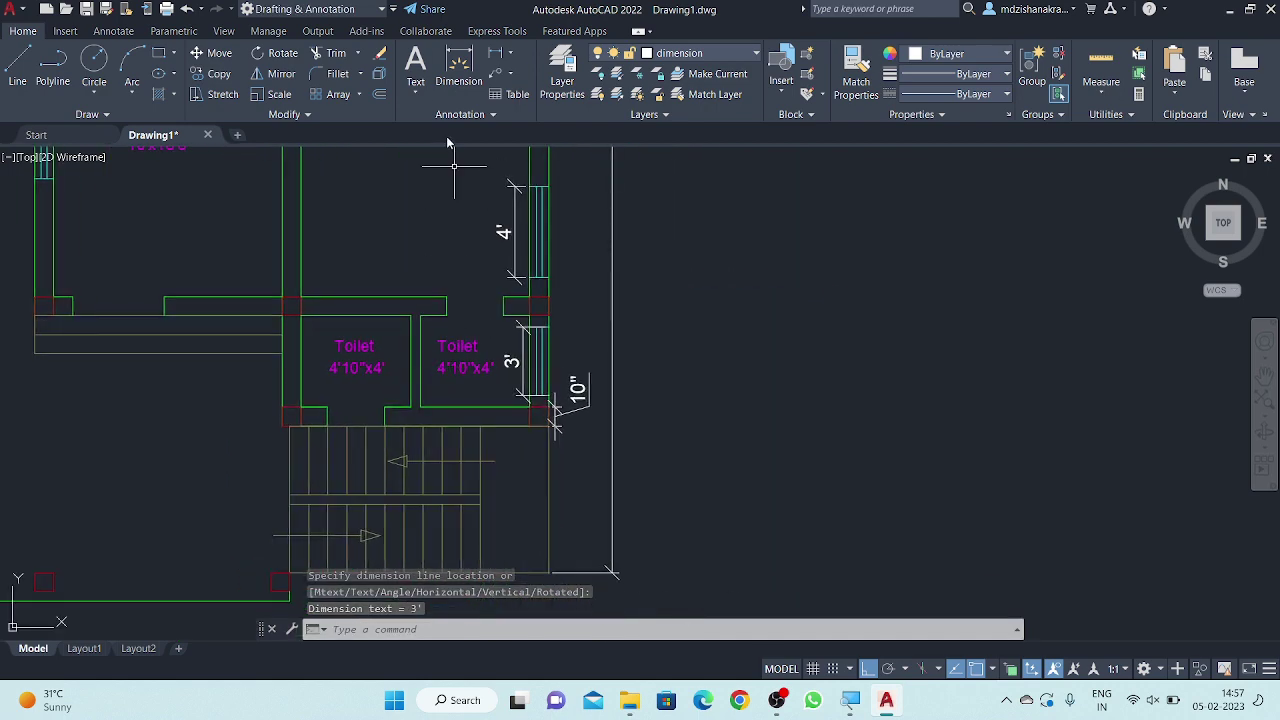
pyautogui.press('Return')
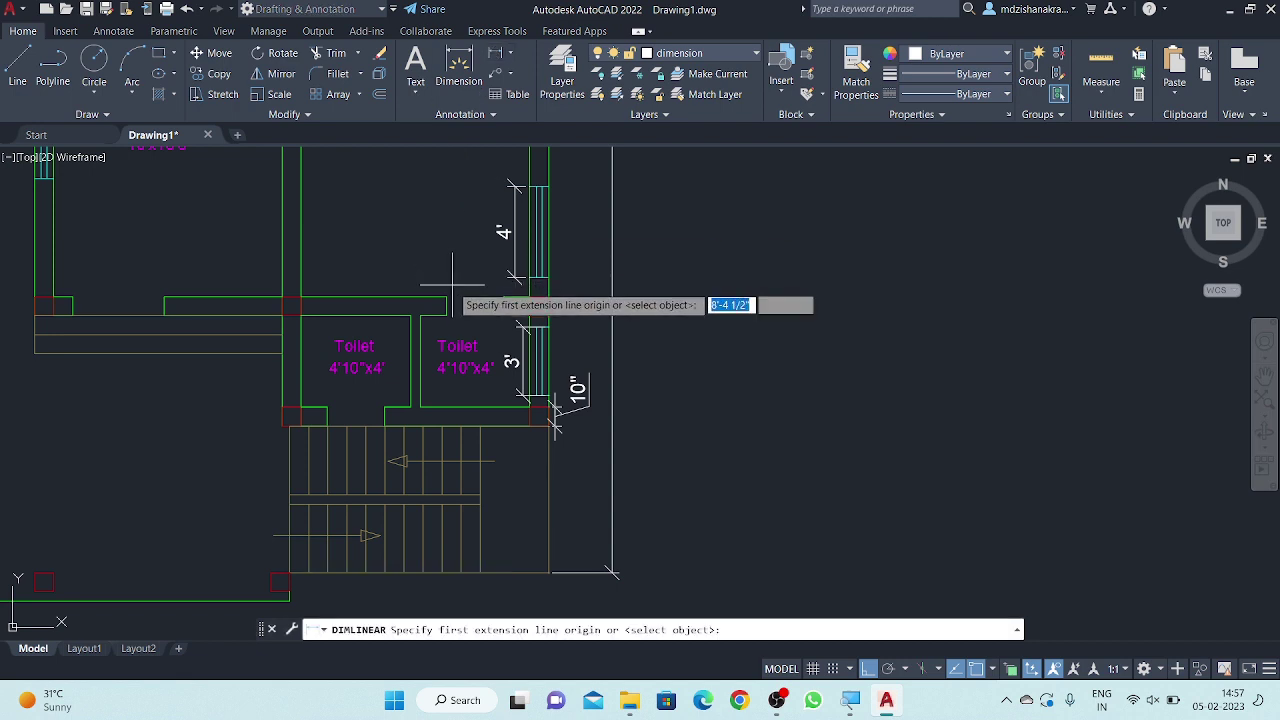
pyautogui.click(446, 297)
pyautogui.click(503, 298)
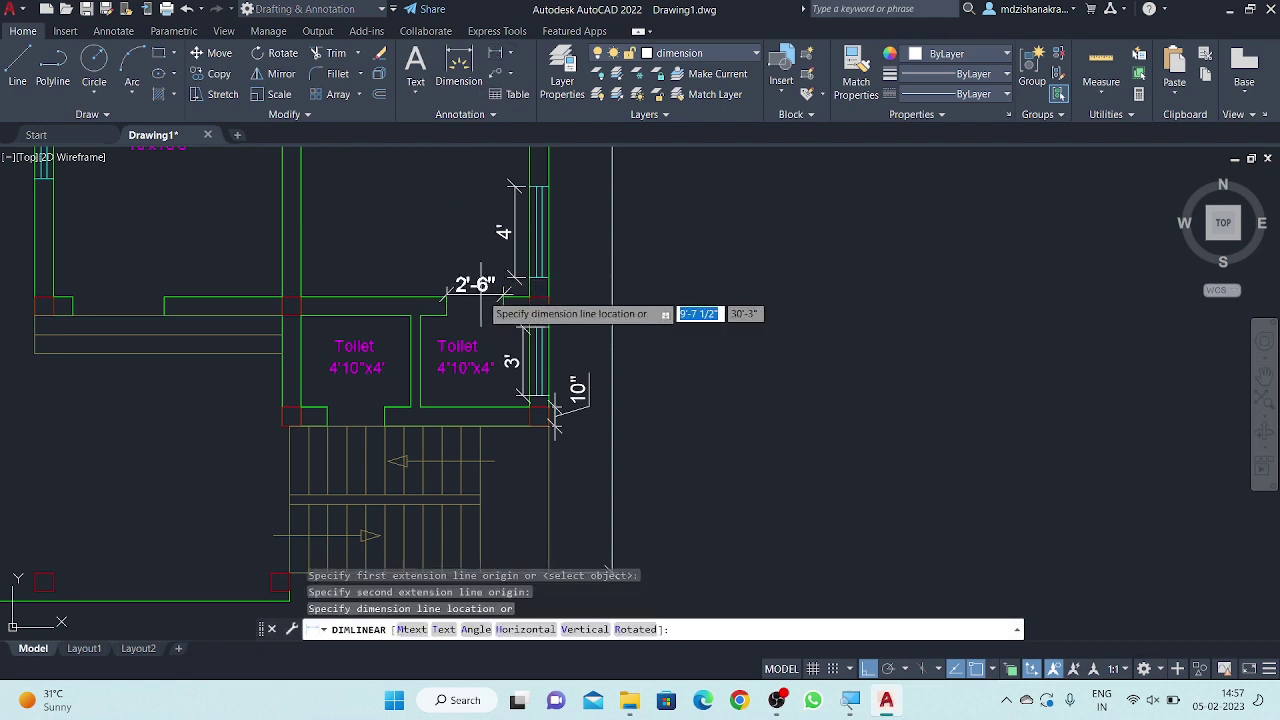
pyautogui.click(491, 300)
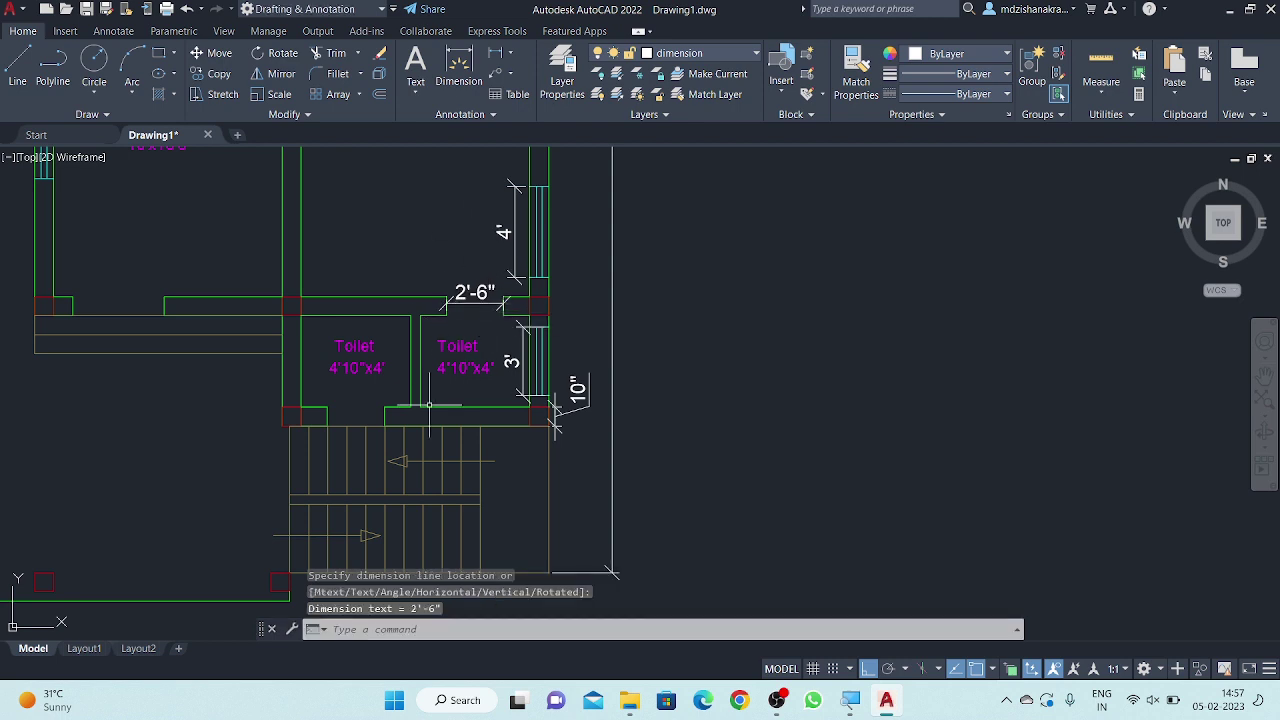
pyautogui.moveTo(440, 400); pyautogui.dragTo(538, 313, button='middle')
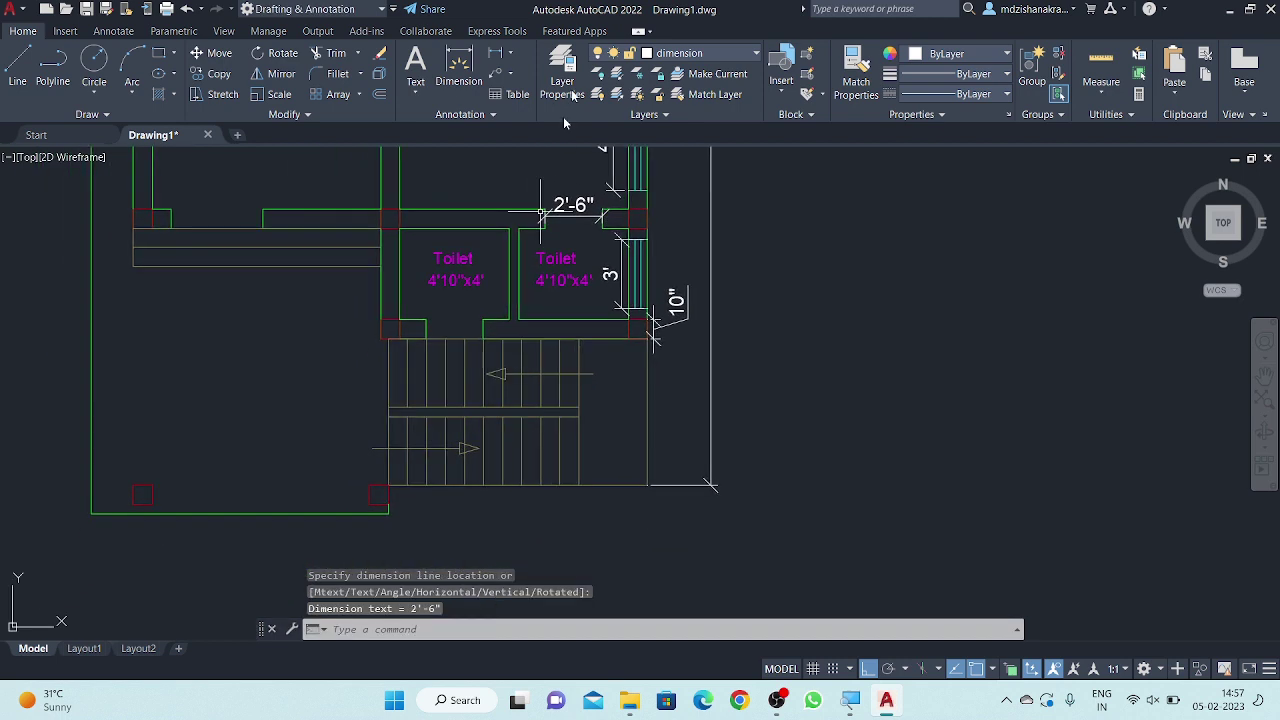
pyautogui.click(495, 57)
pyautogui.click(426, 320)
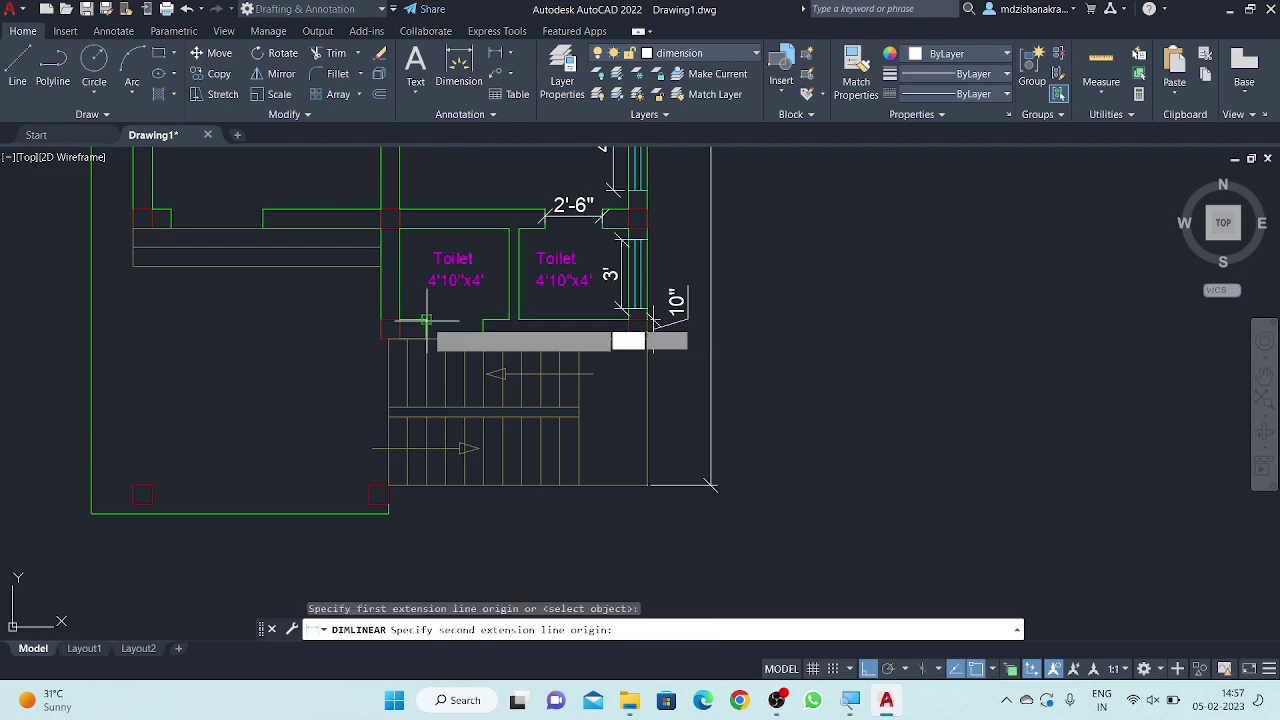
pyautogui.click(484, 320)
pyautogui.click(436, 318)
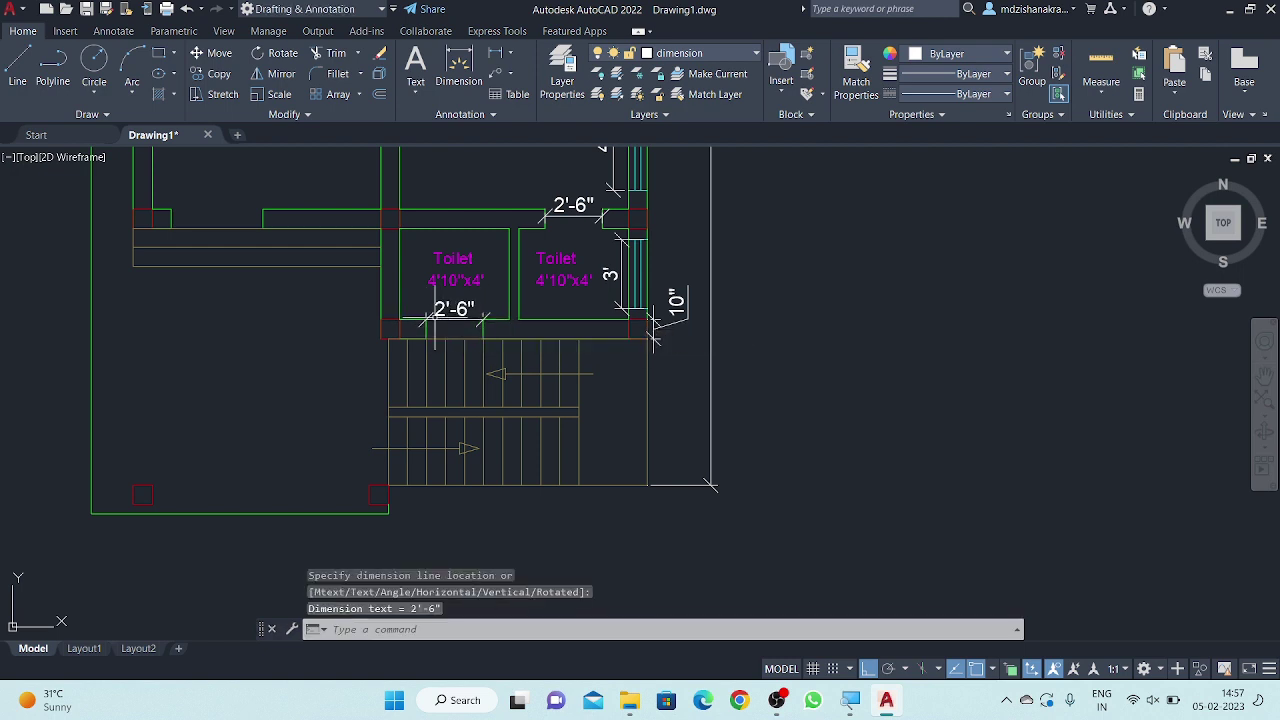
# - Add a 4' dimension above the Hall wall opening
pyautogui.scroll(-2, 295, 324)
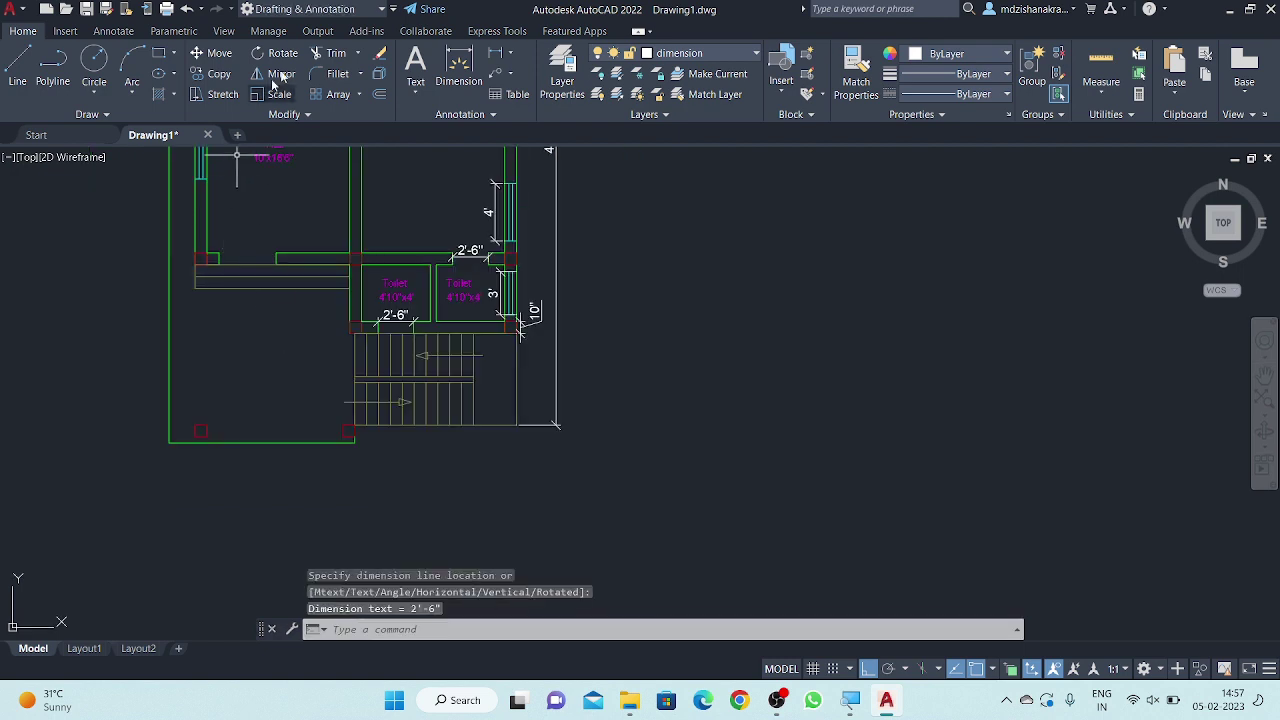
pyautogui.click(495, 57)
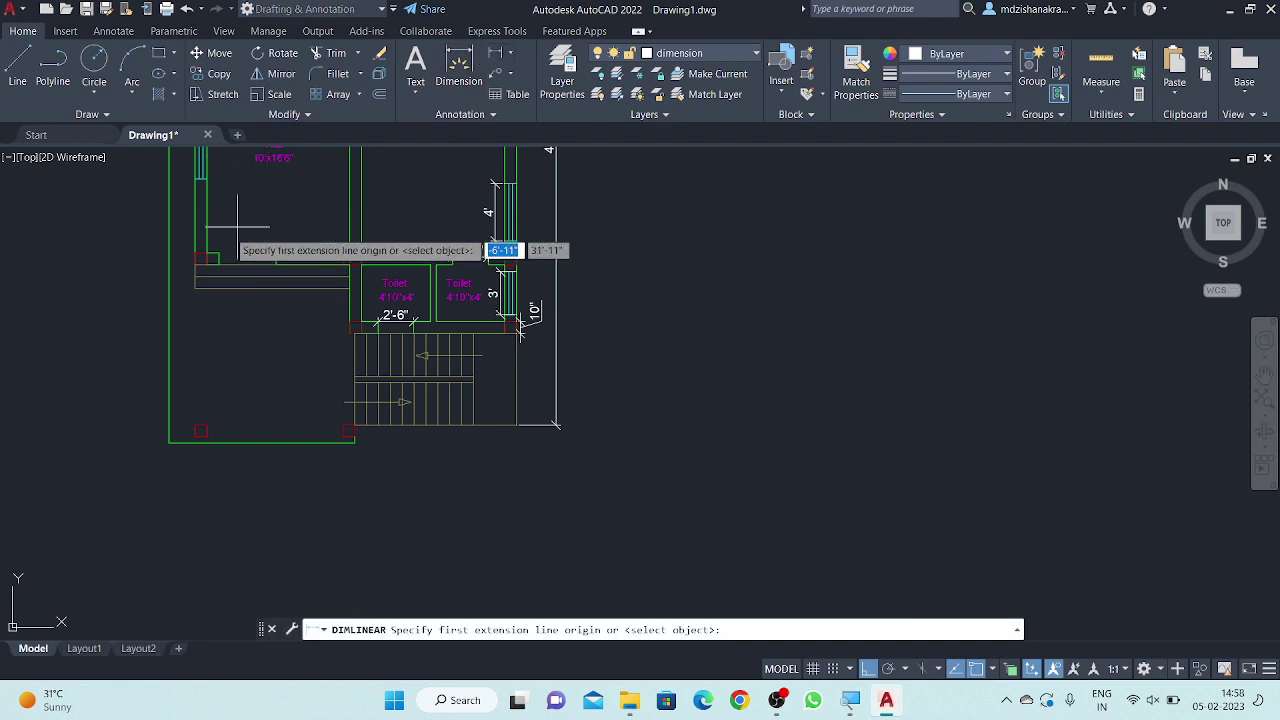
pyautogui.scroll(5, 210, 250)
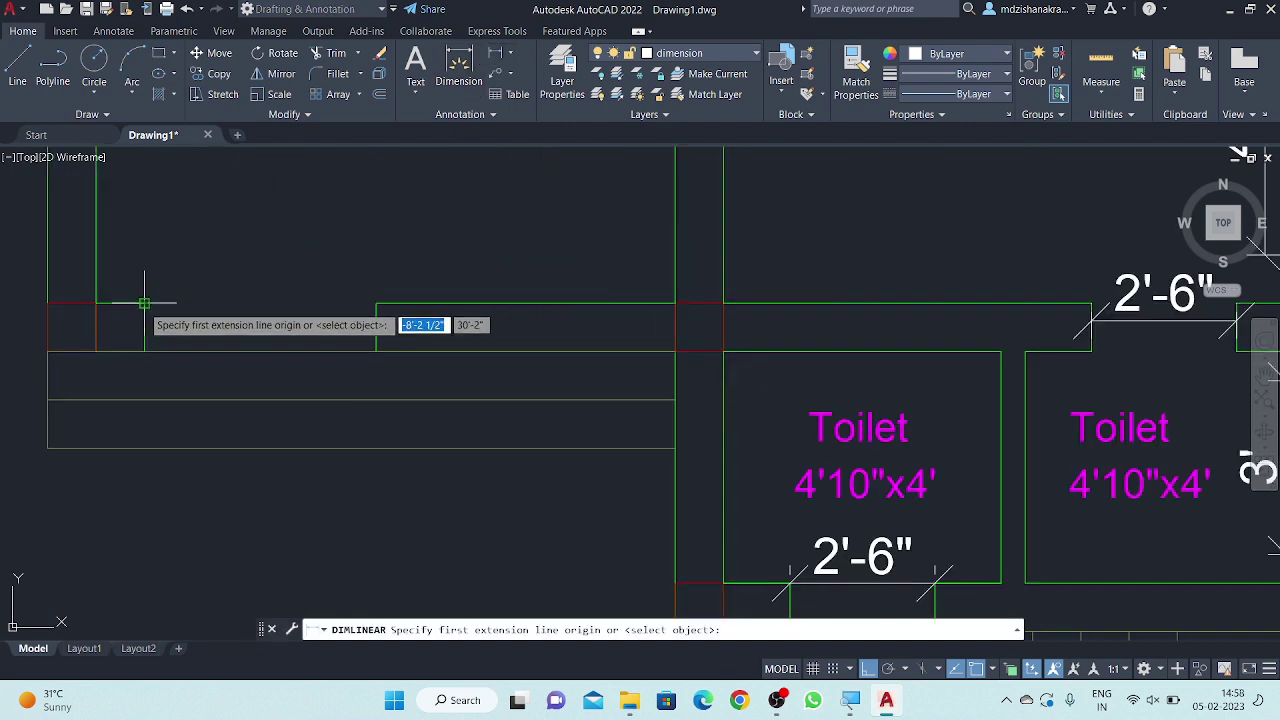
pyautogui.click(145, 303)
pyautogui.click(376, 303)
pyautogui.click(376, 295)
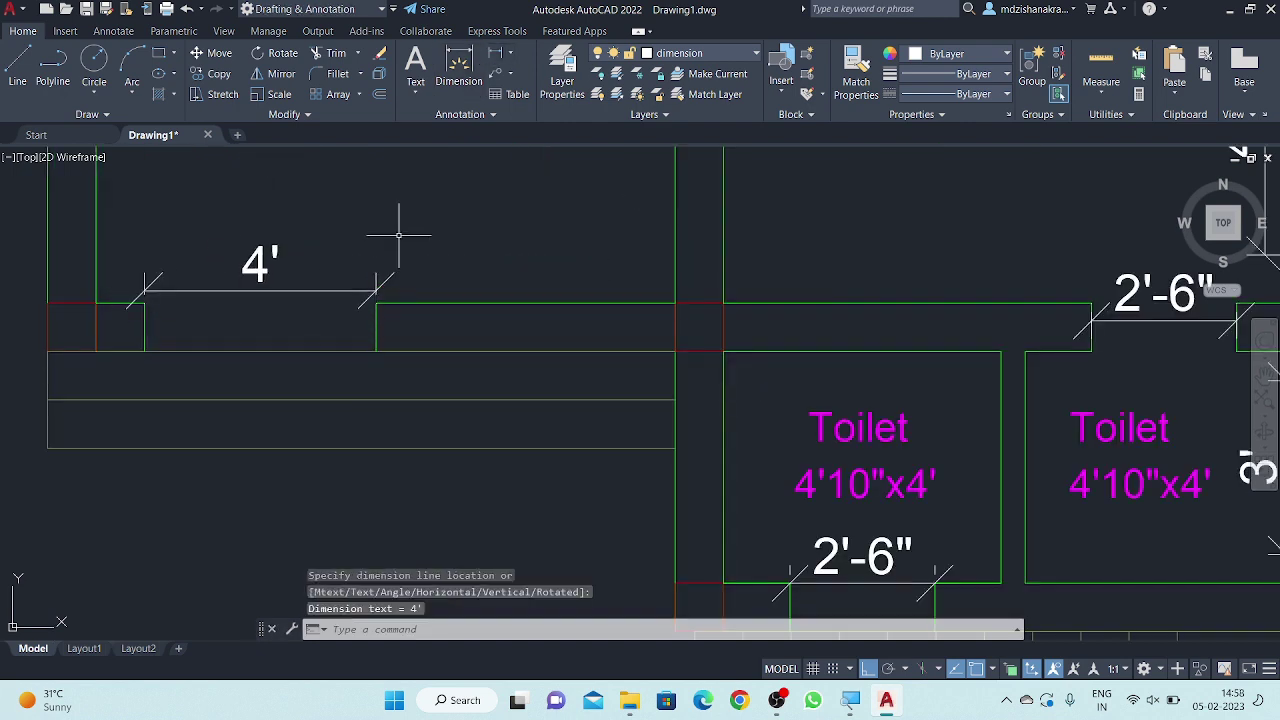
# - Add a 10'-10" dimension along the strip below the Hall
pyautogui.scroll(-4, 424, 233)
pyautogui.scroll(-1, 467, 420)
pyautogui.scroll(-1, 457, 423)
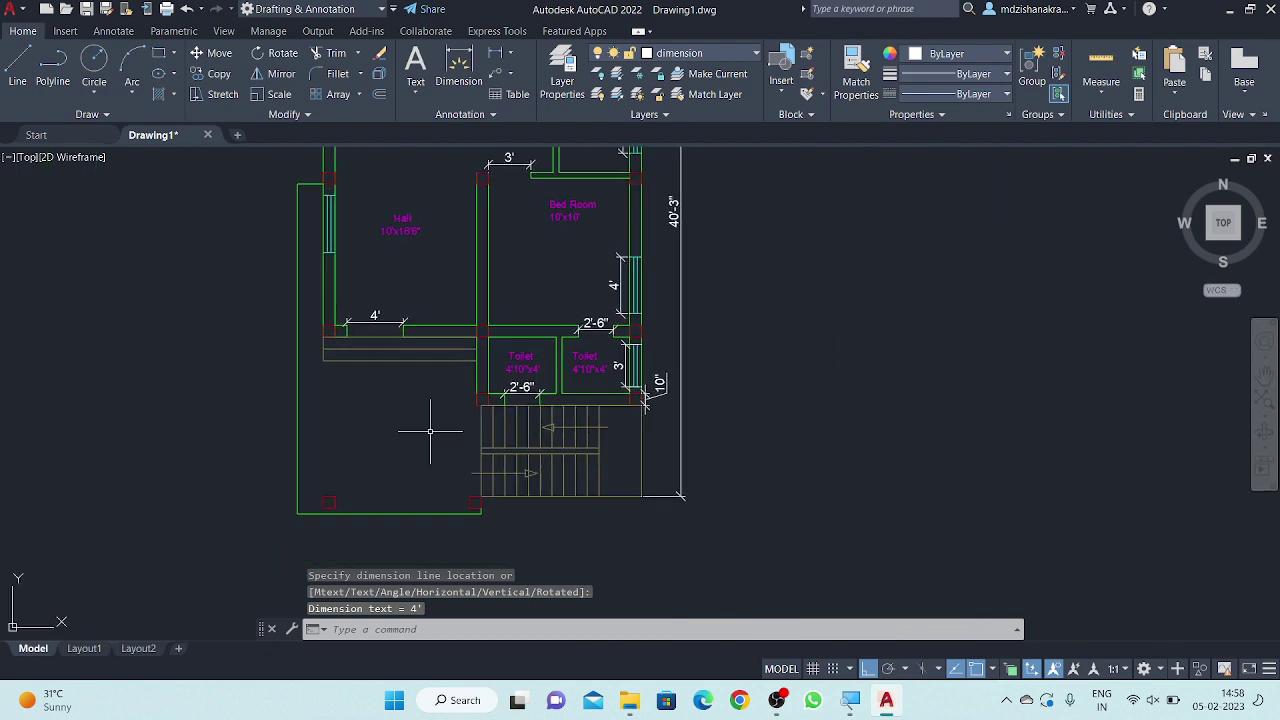
pyautogui.moveTo(413, 408); pyautogui.dragTo(395, 390, button='middle')
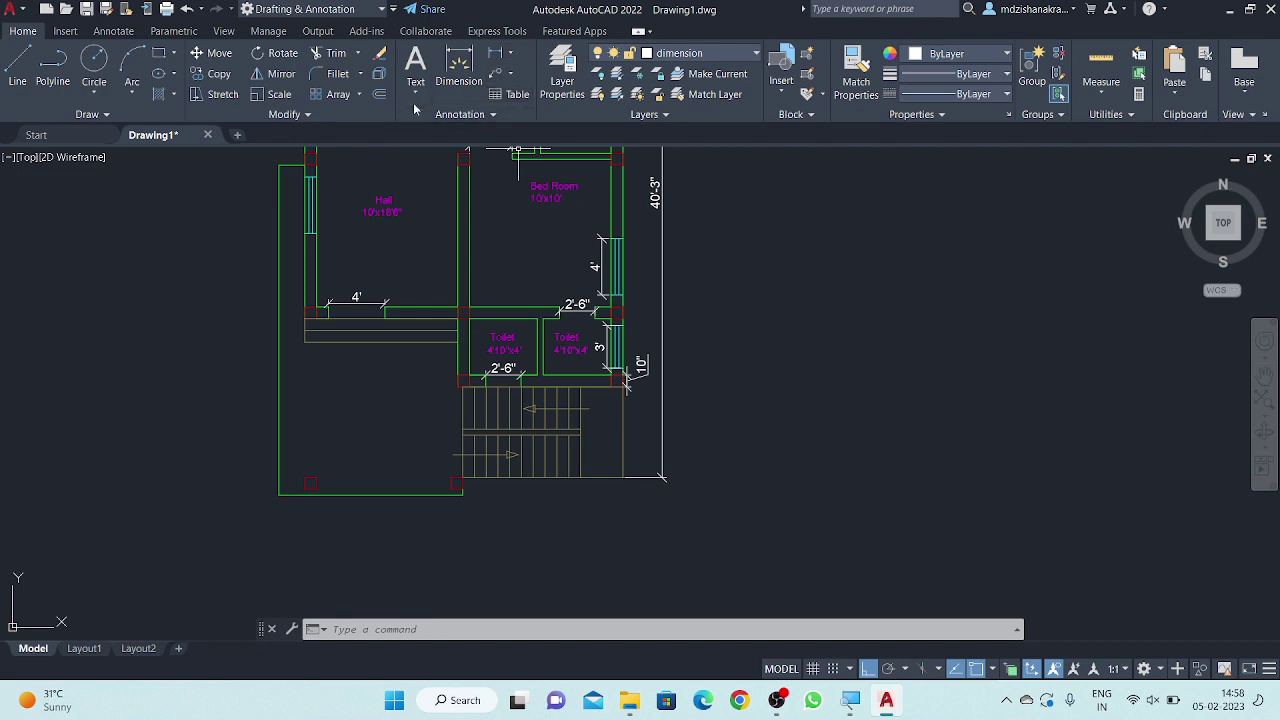
pyautogui.click(495, 56)
pyautogui.scroll(4, 304, 344)
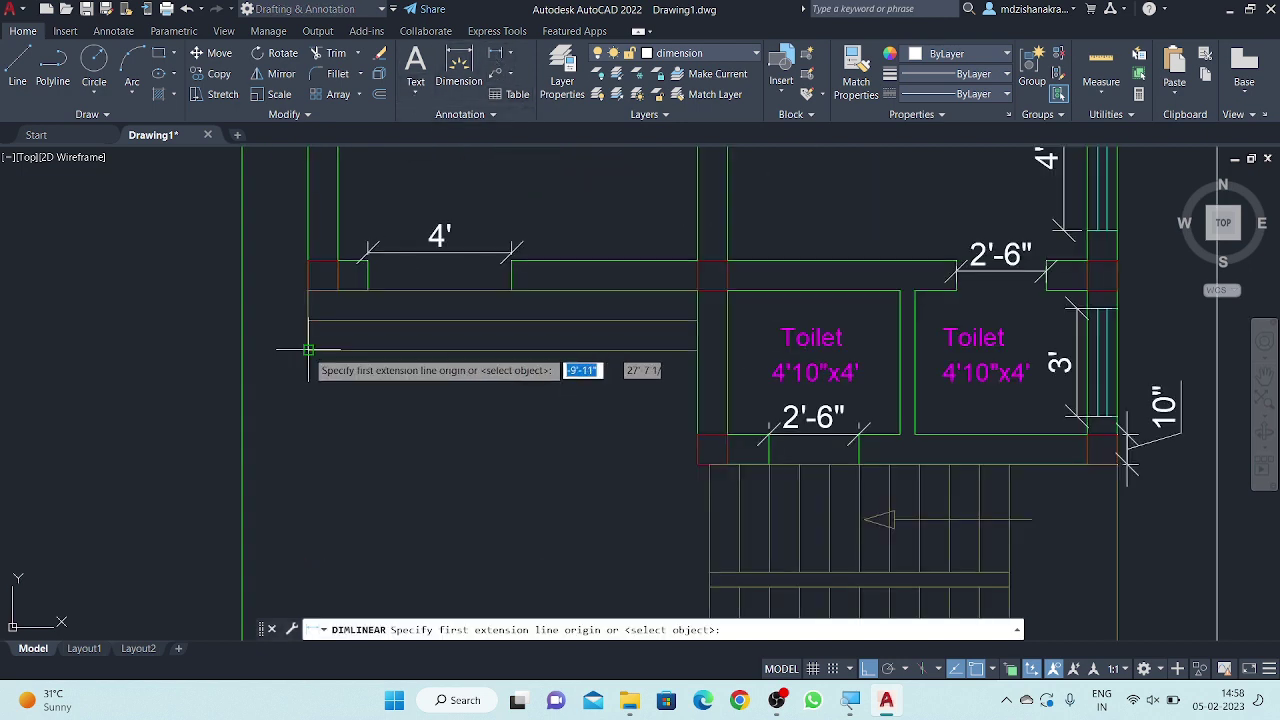
pyautogui.click(308, 350)
pyautogui.click(698, 352)
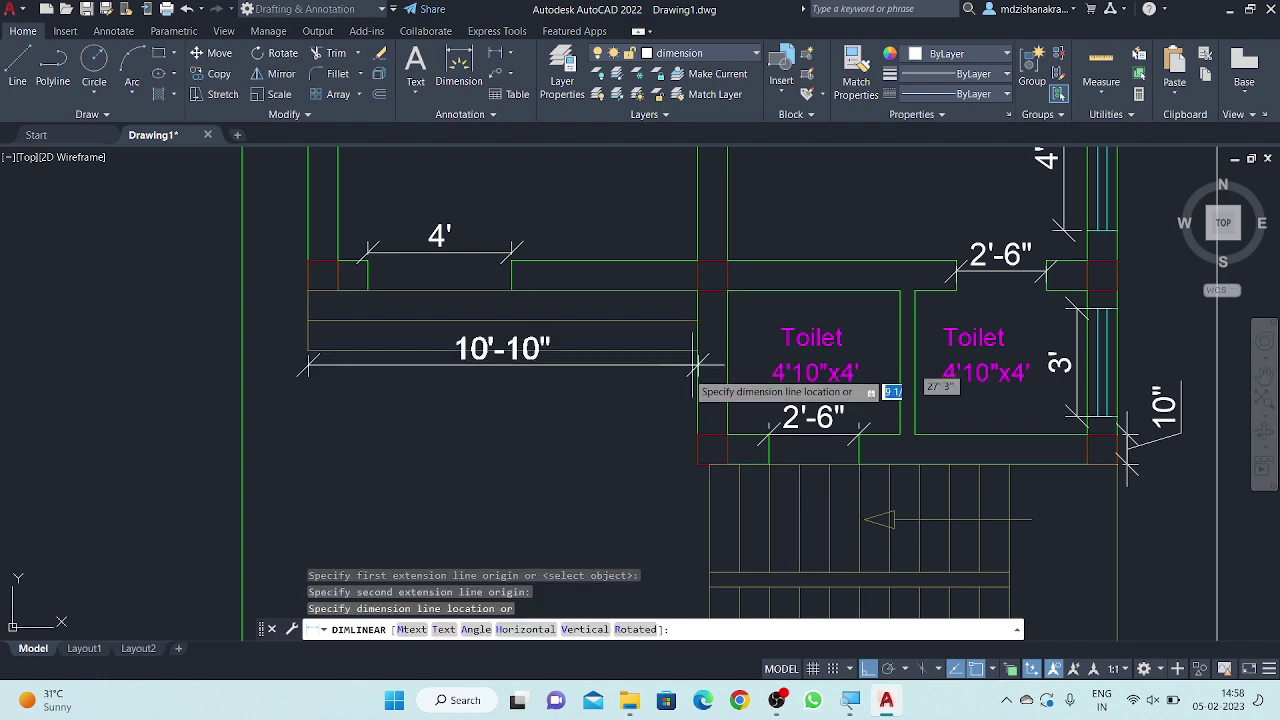
pyautogui.click(698, 385)
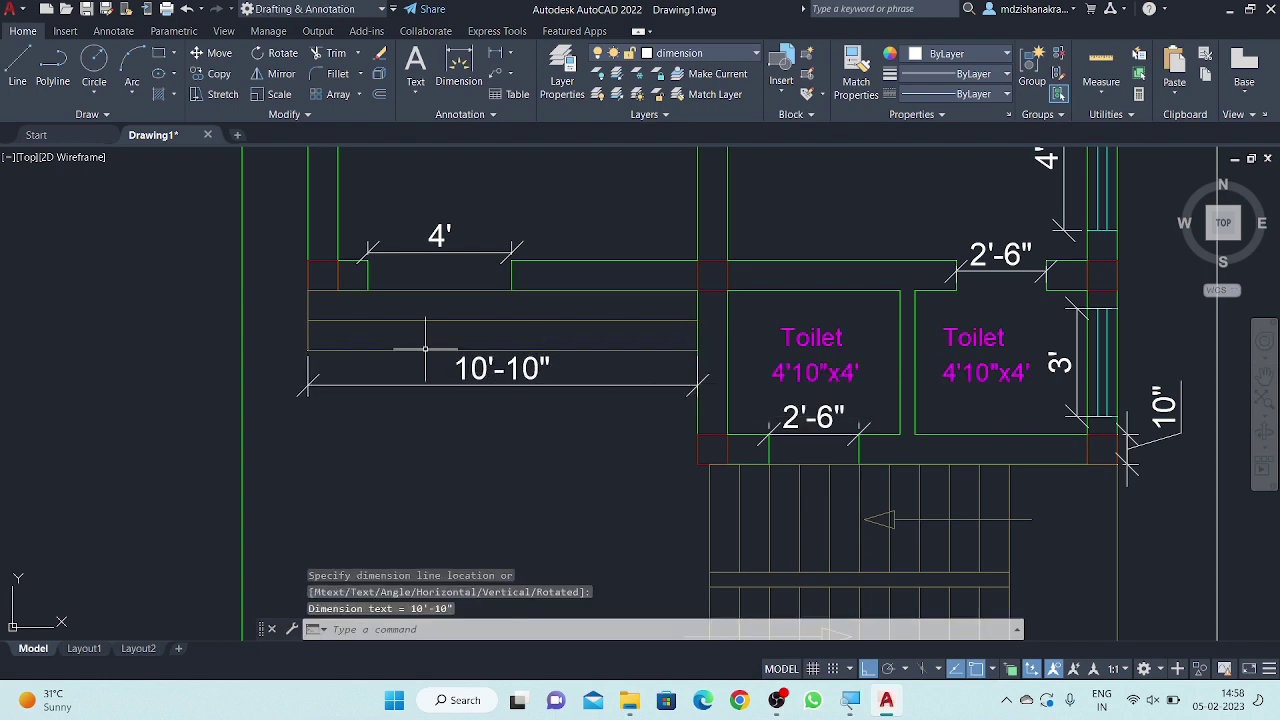
# - Bring the stair area into view and start a linear dimension beside the staircase
pyautogui.scroll(-4, 345, 258)
pyautogui.moveTo(394, 347); pyautogui.dragTo(358, 322, button='middle')
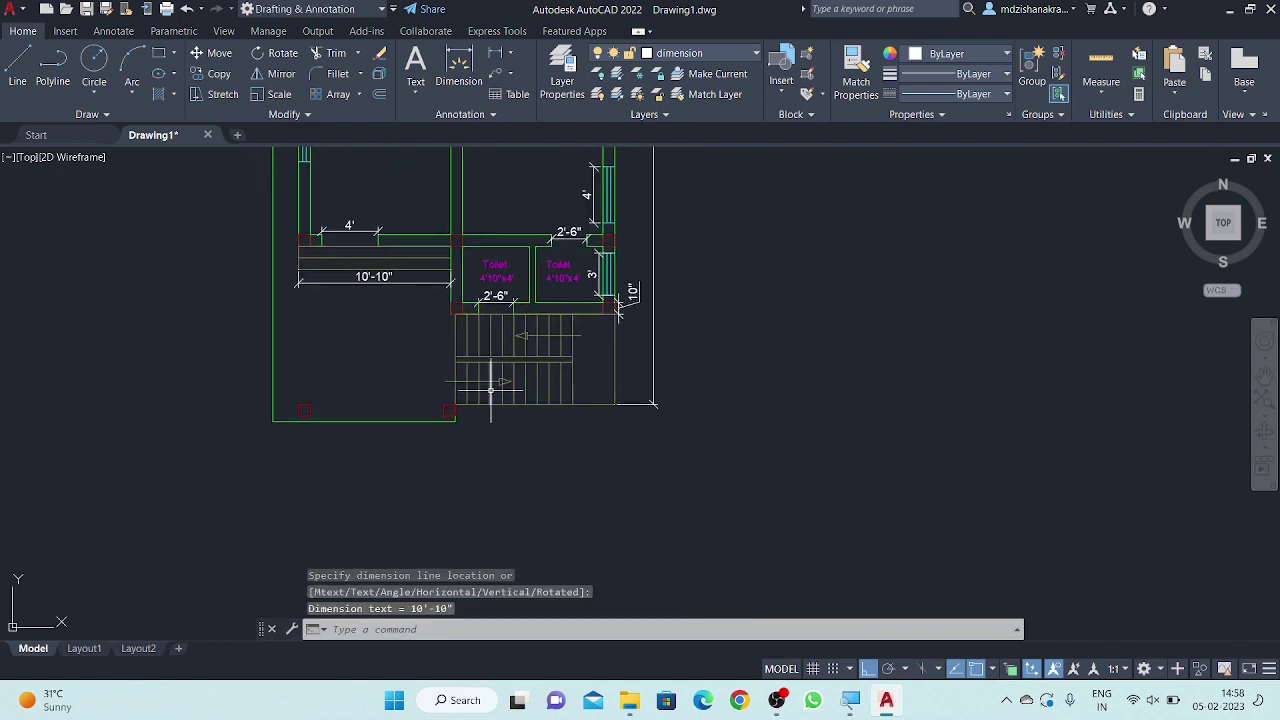
pyautogui.scroll(2, 490, 390)
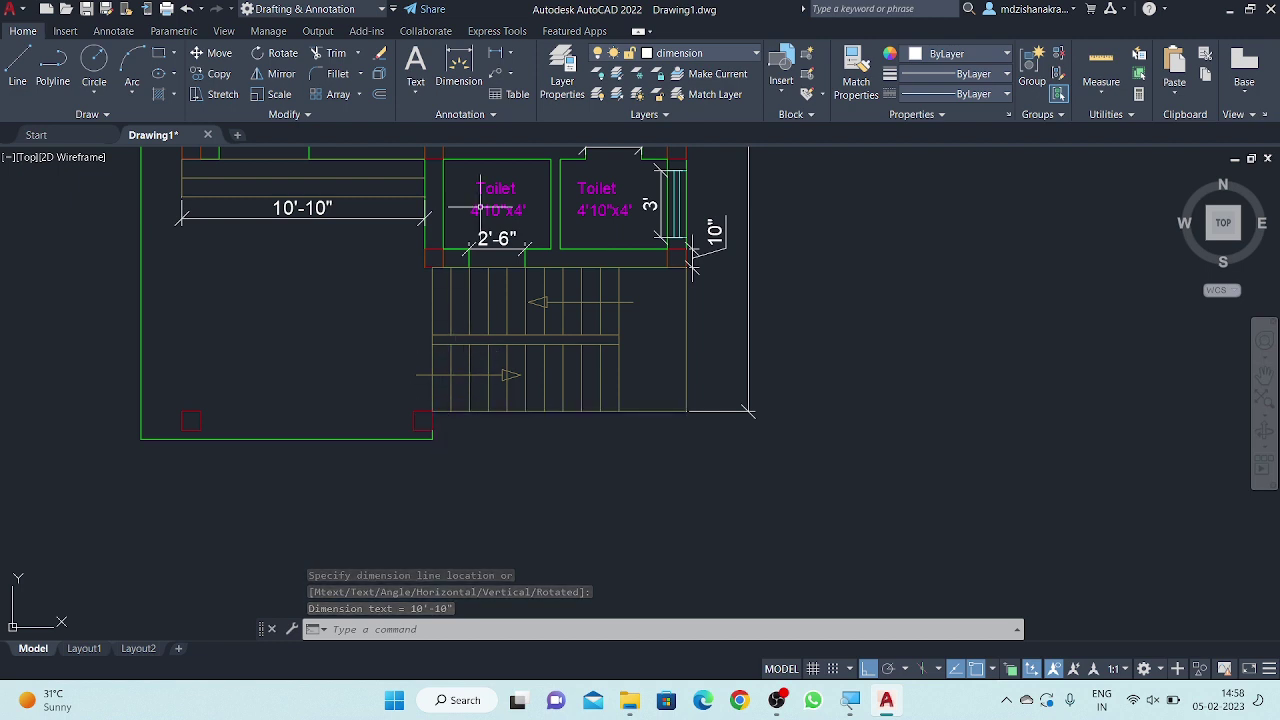
pyautogui.click(500, 58)
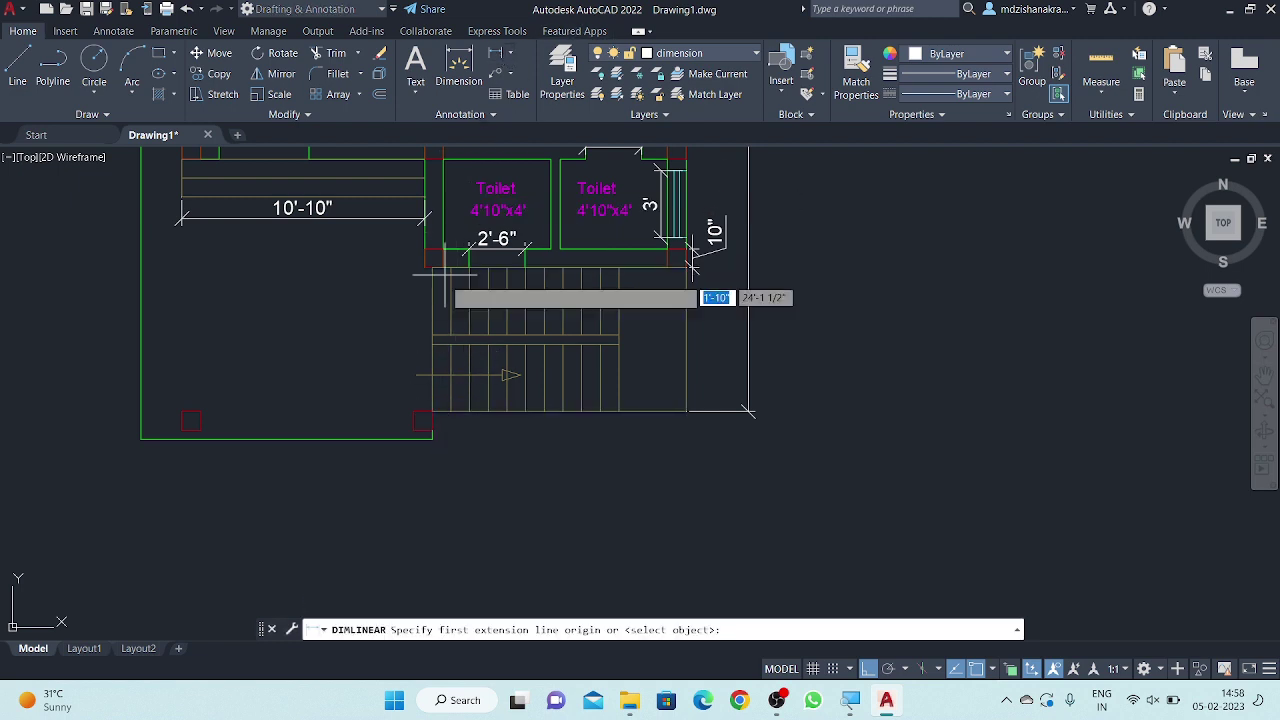
# - Place a 6'-5" vertical dimension down the left side of the stair
pyautogui.click(422, 421)
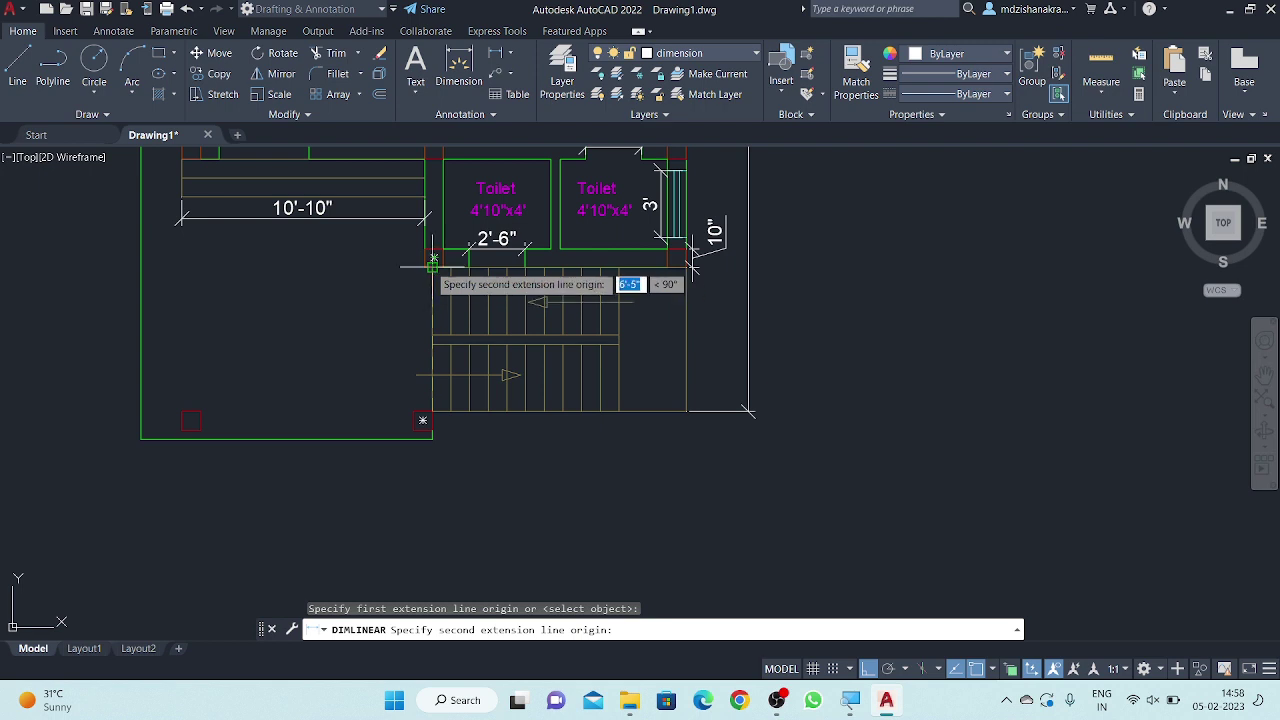
pyautogui.scroll(3, 433, 260)
pyautogui.click(429, 255)
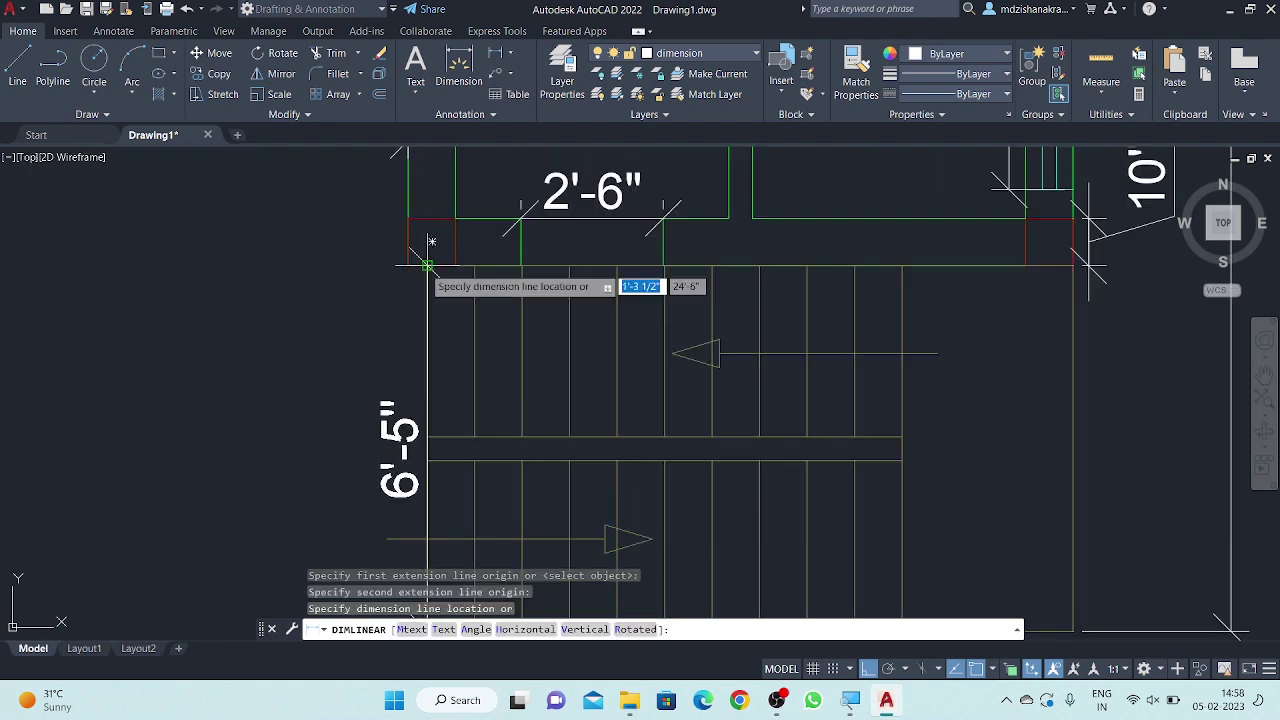
pyautogui.scroll(-2, 429, 255)
pyautogui.click(371, 328)
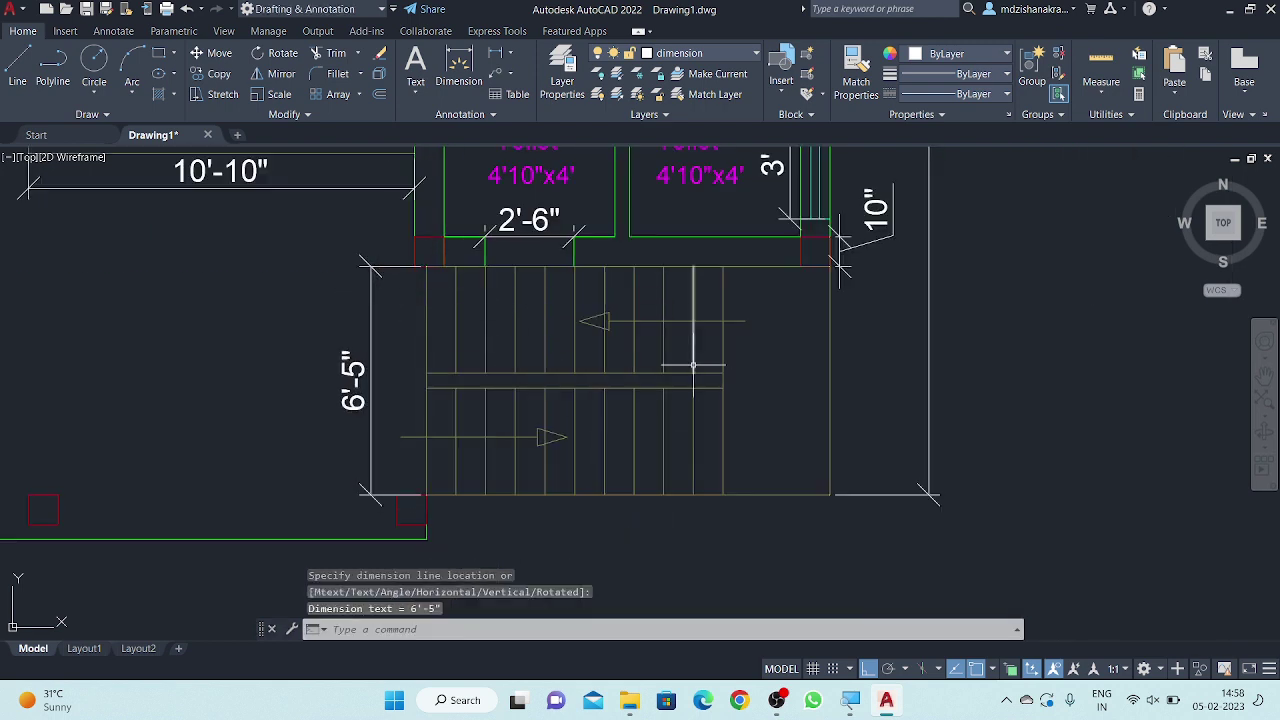
# - Add a 3' dimension along the stair's lower-right edge
pyautogui.scroll(-2, 726, 394)
pyautogui.moveTo(779, 400); pyautogui.dragTo(593, 397, button='middle')
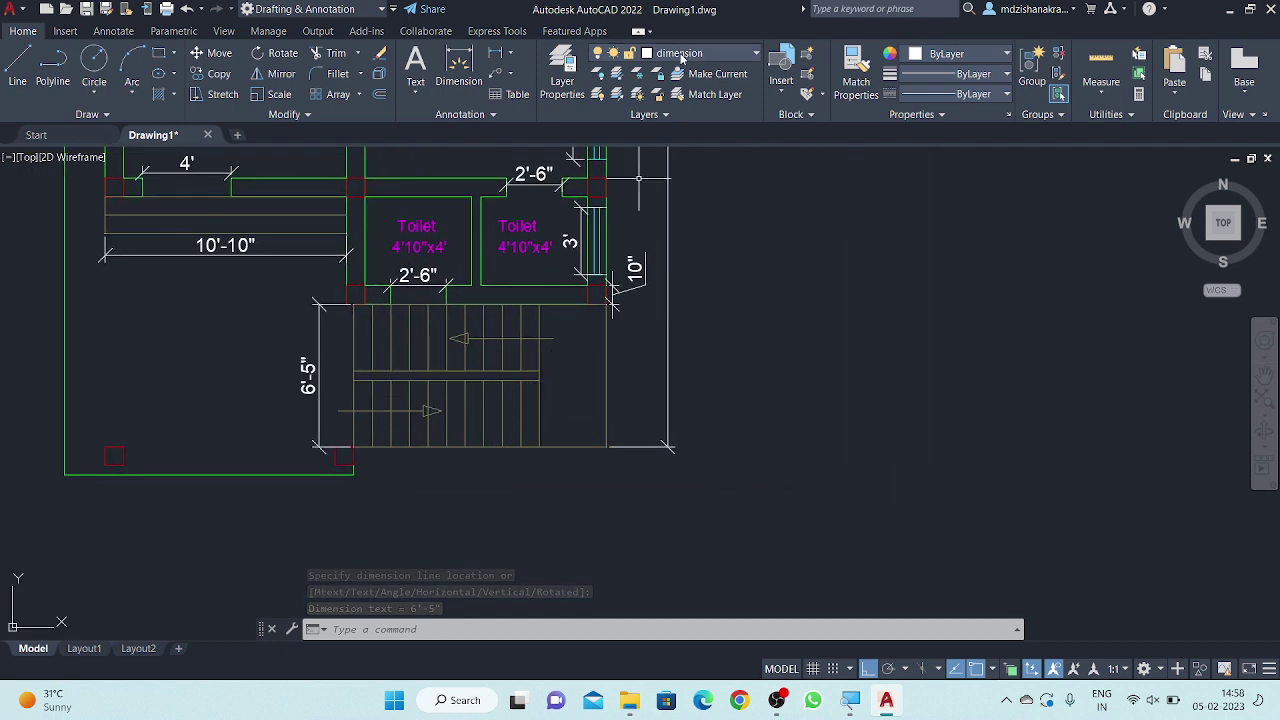
pyautogui.click(496, 57)
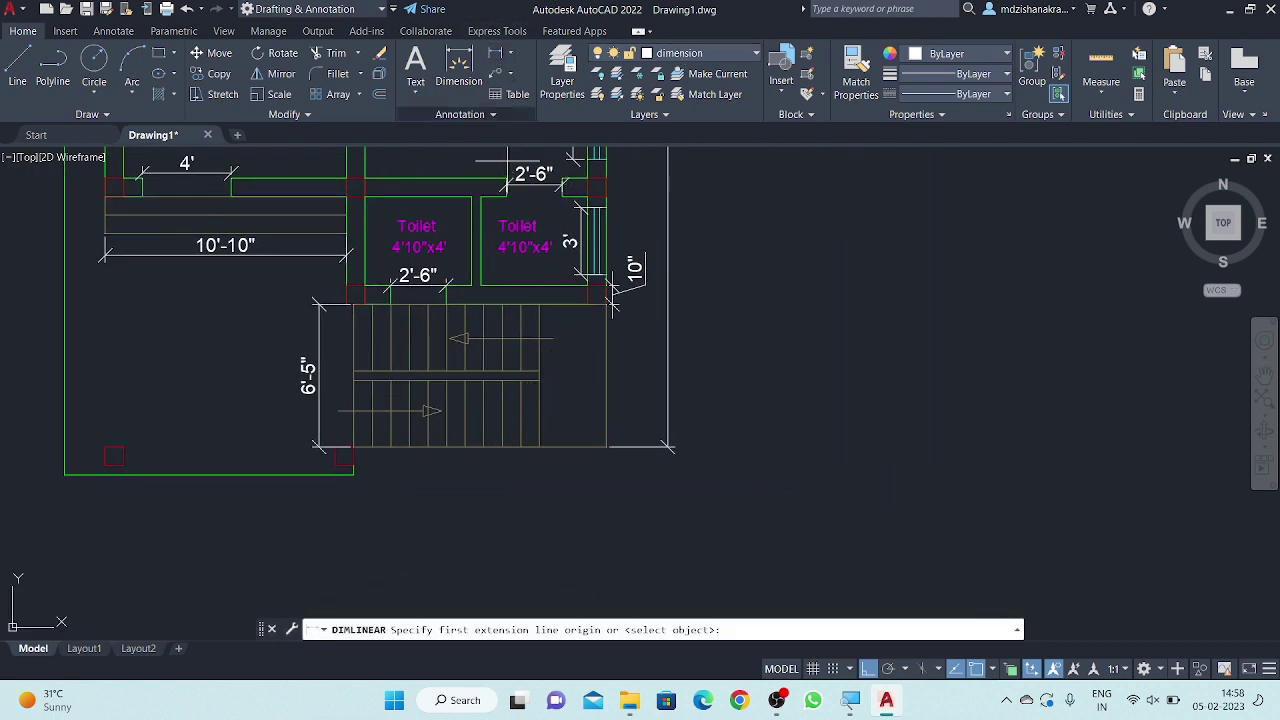
pyautogui.click(539, 447)
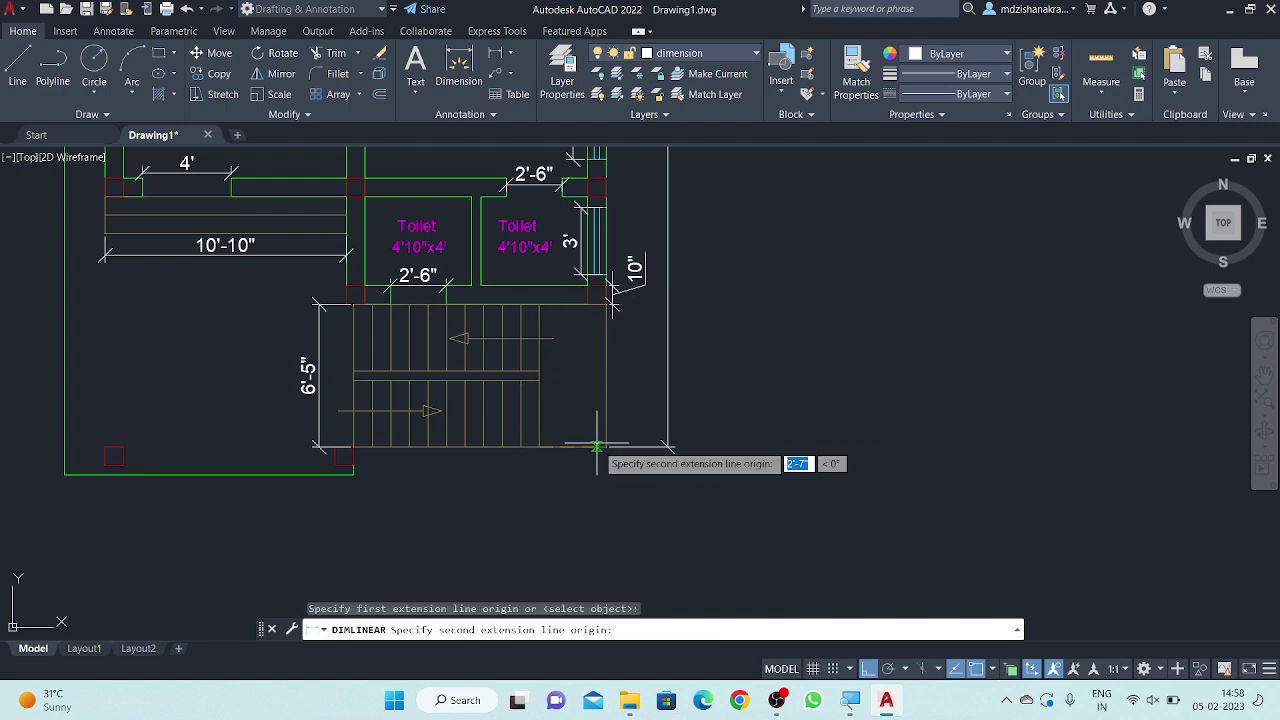
pyautogui.click(606, 447)
pyautogui.click(606, 432)
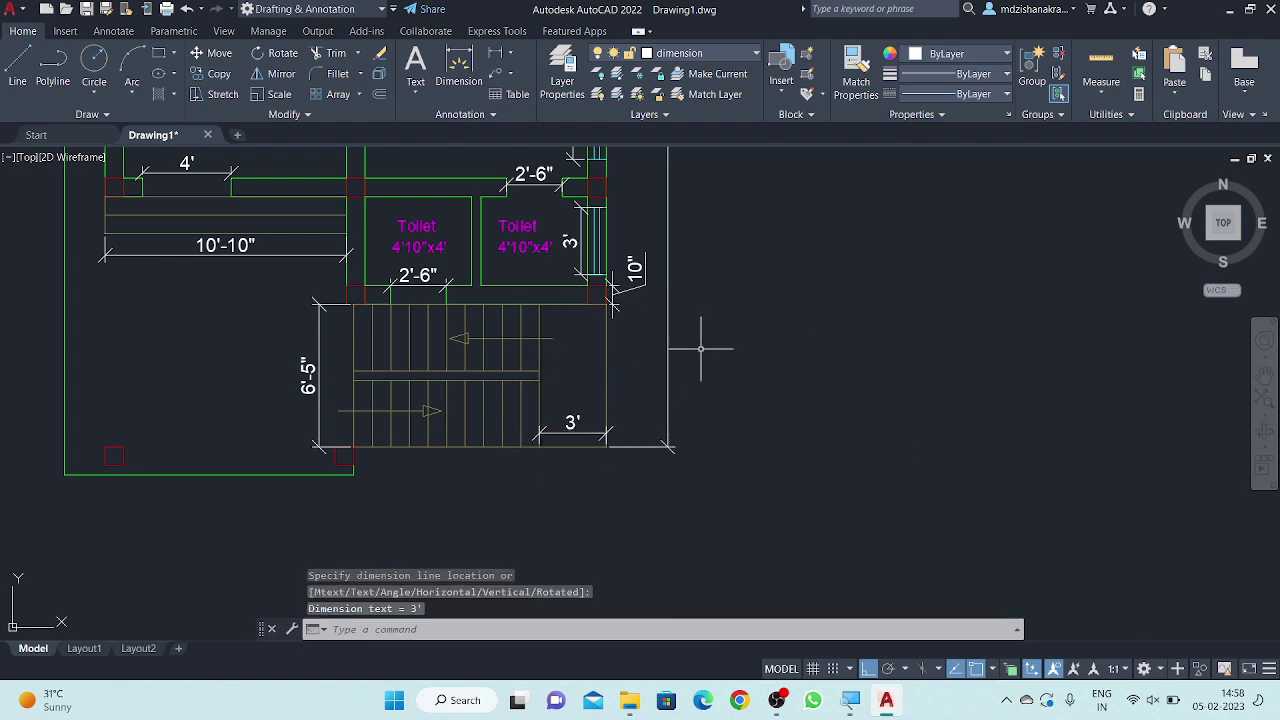
pyautogui.scroll(-2, 700, 345)
# - Place a 4' vertical dimension left of the Hall's left-wall window, then view the whole plan
pyautogui.scroll(-2, 770, 400)
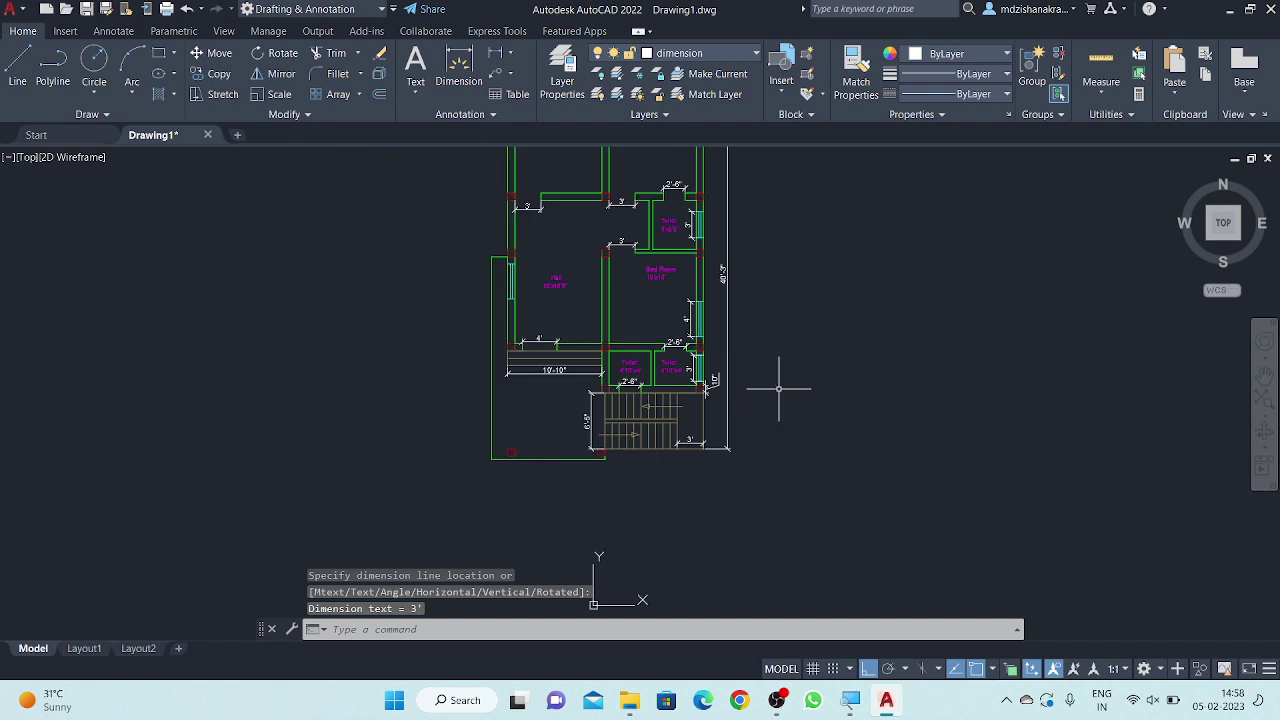
pyautogui.moveTo(777, 380); pyautogui.dragTo(783, 473, button='middle')
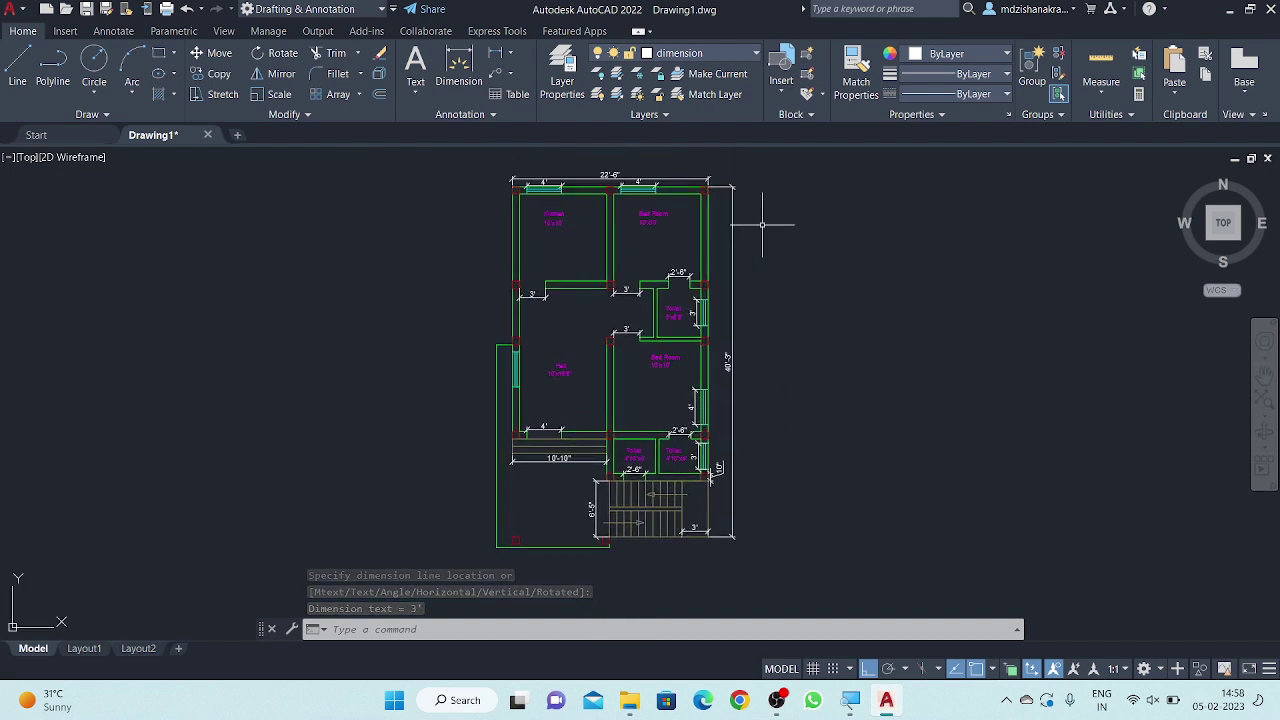
pyautogui.moveTo(762, 225); pyautogui.dragTo(765, 232, button='middle')
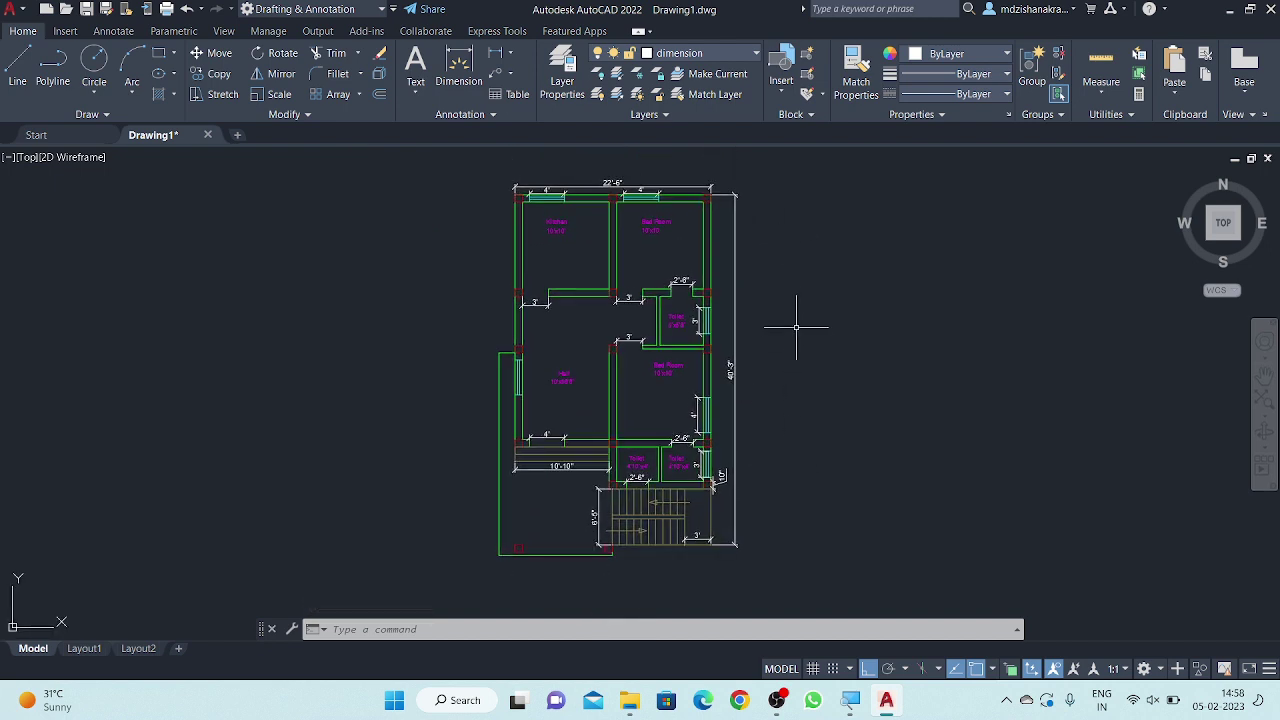
pyautogui.moveTo(566, 346); pyautogui.dragTo(525, 354, button='middle')
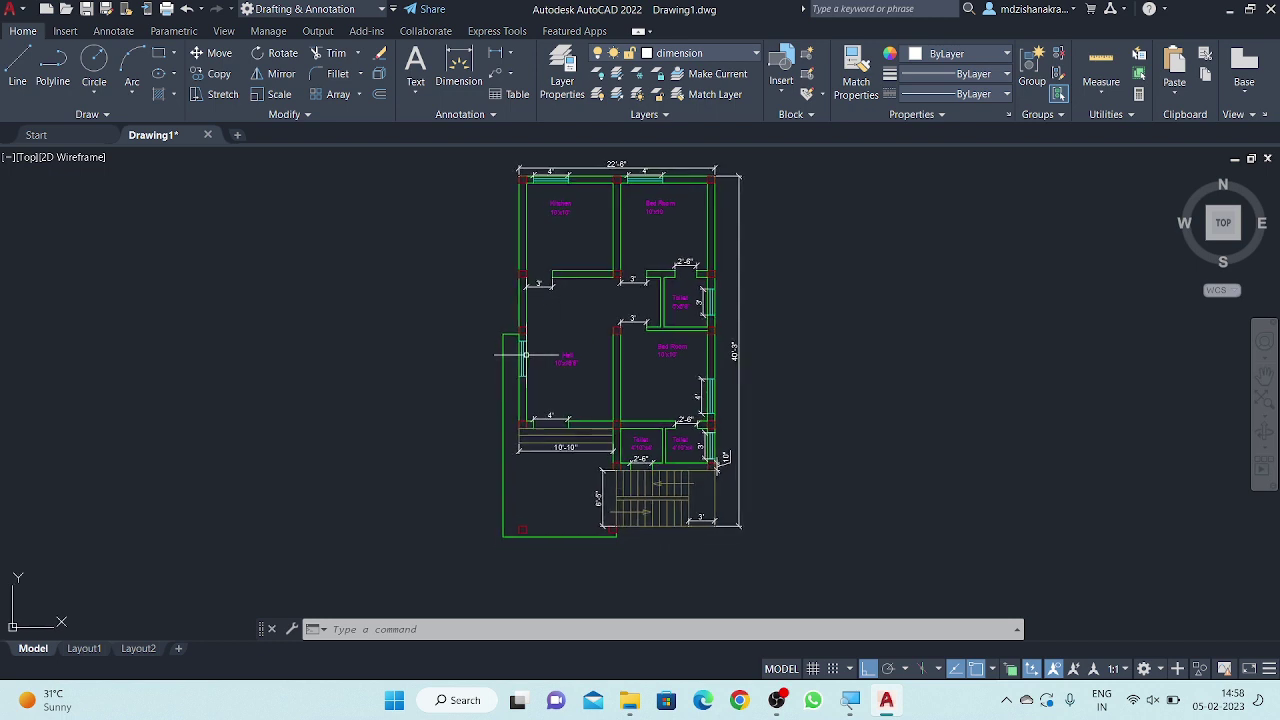
pyautogui.scroll(2, 525, 354)
pyautogui.scroll(2, 540, 320)
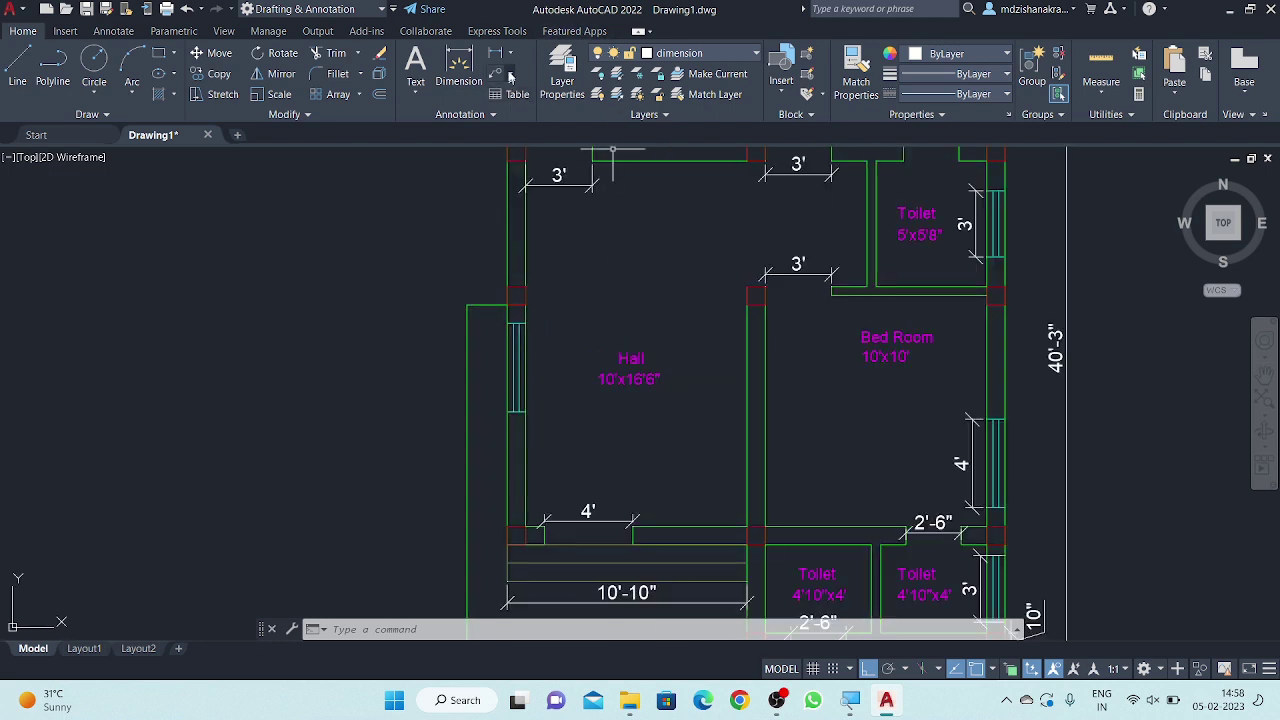
pyautogui.click(497, 57)
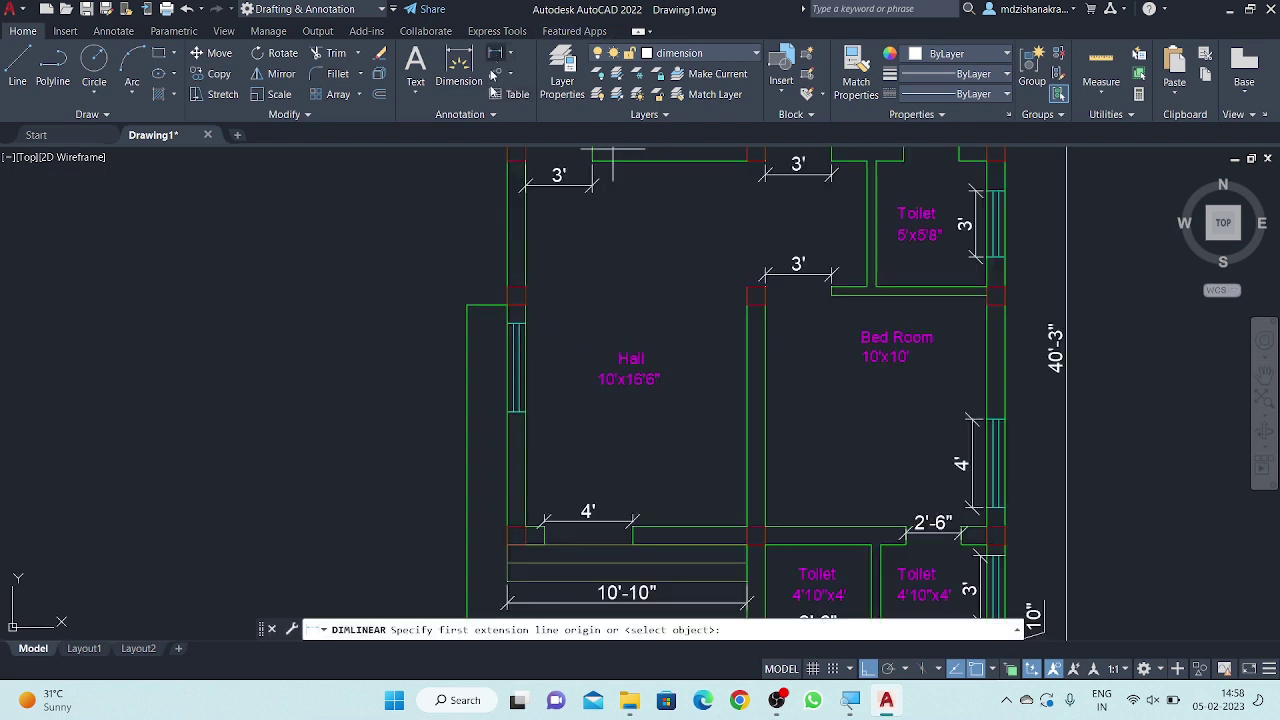
pyautogui.click(519, 324)
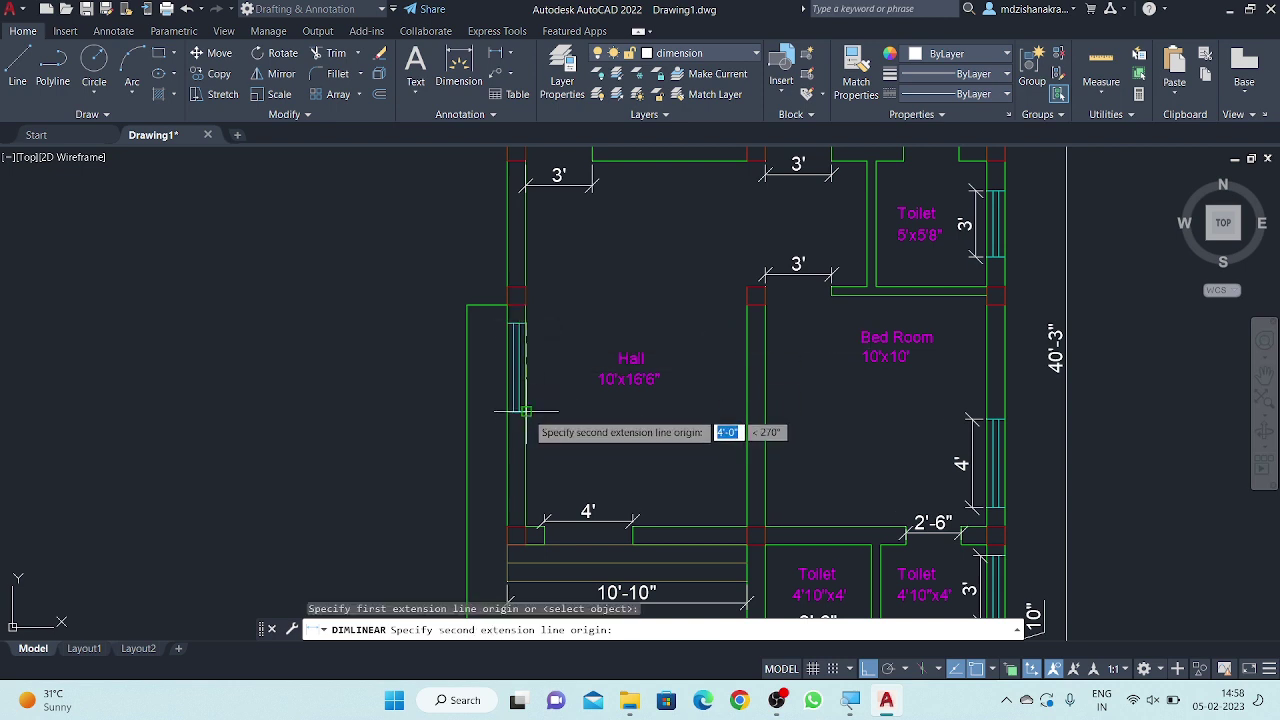
pyautogui.click(525, 410)
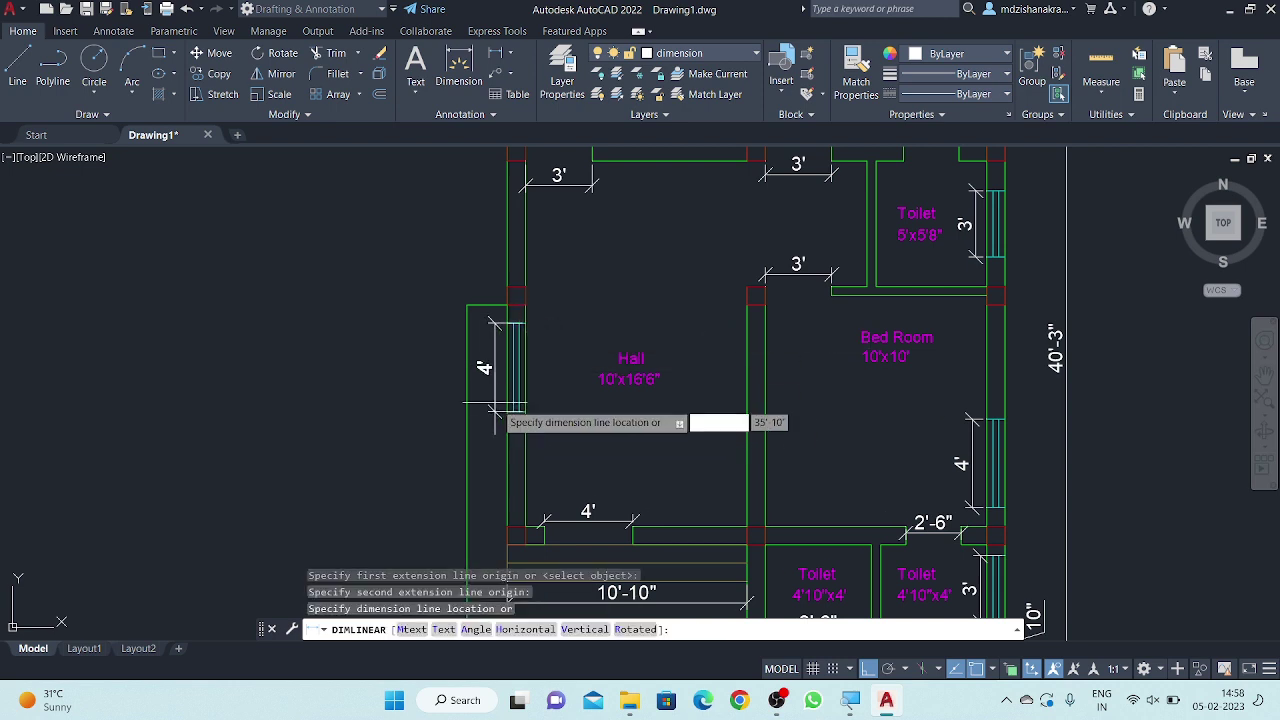
pyautogui.click(496, 410)
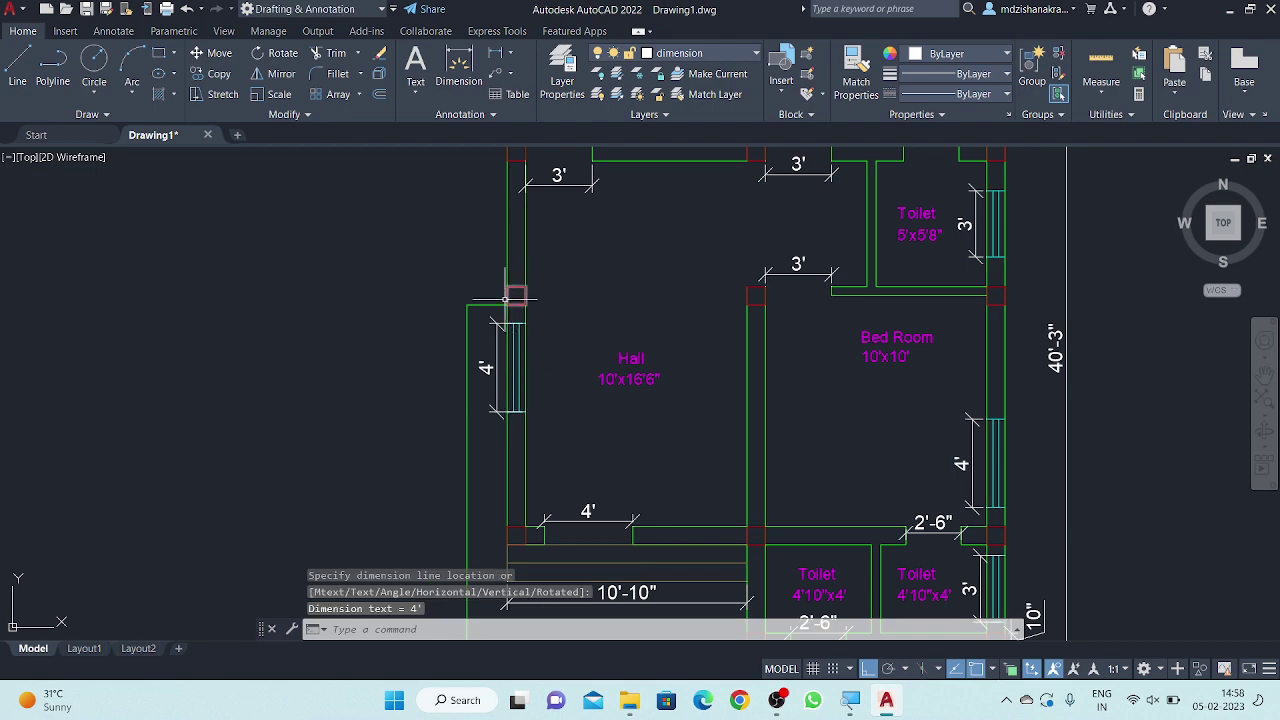
pyautogui.scroll(-2, 407, 276)
pyautogui.moveTo(700, 440)
pyautogui.mouseDown(button='middle')
pyautogui.moveTo(660, 403)
pyautogui.moveTo(557, 380)
pyautogui.moveTo(566, 327)
pyautogui.moveTo(578, 391)
pyautogui.moveTo(609, 421)
pyautogui.moveTo(594, 429)
pyautogui.mouseUp(button='middle')
pyautogui.scroll(-2, 586, 300)
pyautogui.scroll(2, 604, 437)
pyautogui.scroll(-2, 604, 437)
pyautogui.moveTo(887, 334); pyautogui.dragTo(874, 328, button='middle')
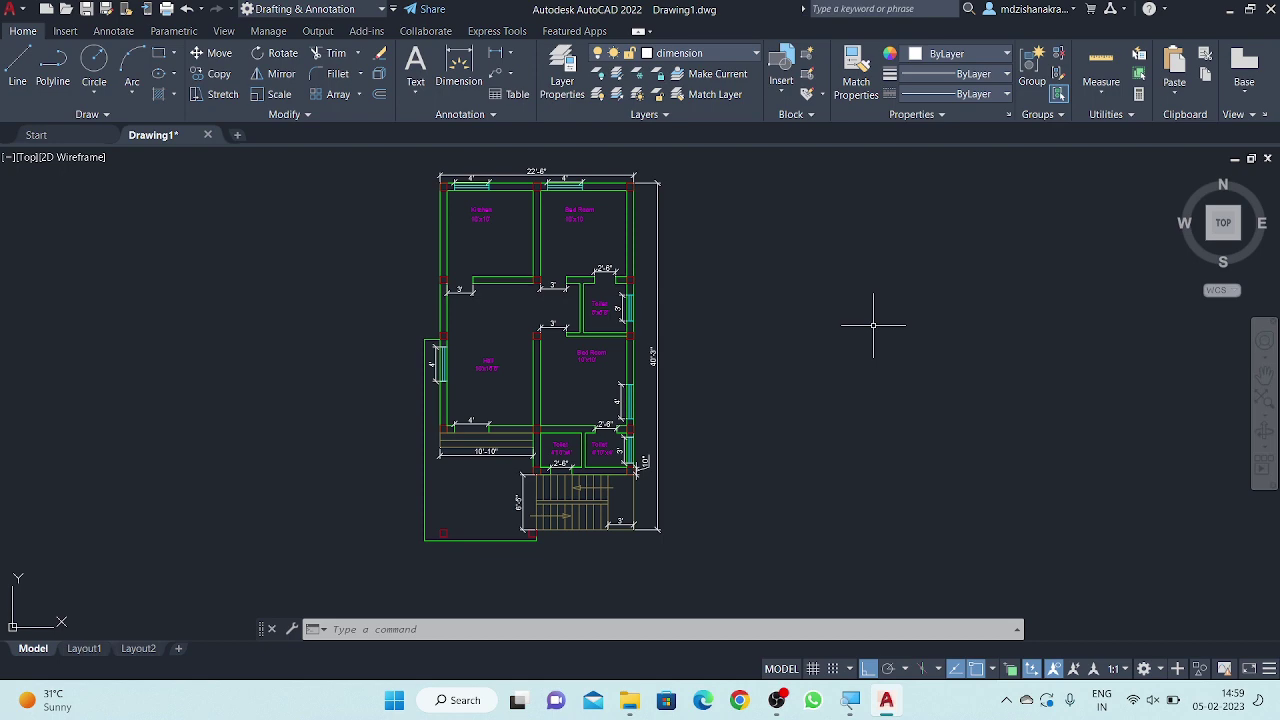
pyautogui.press('Print')
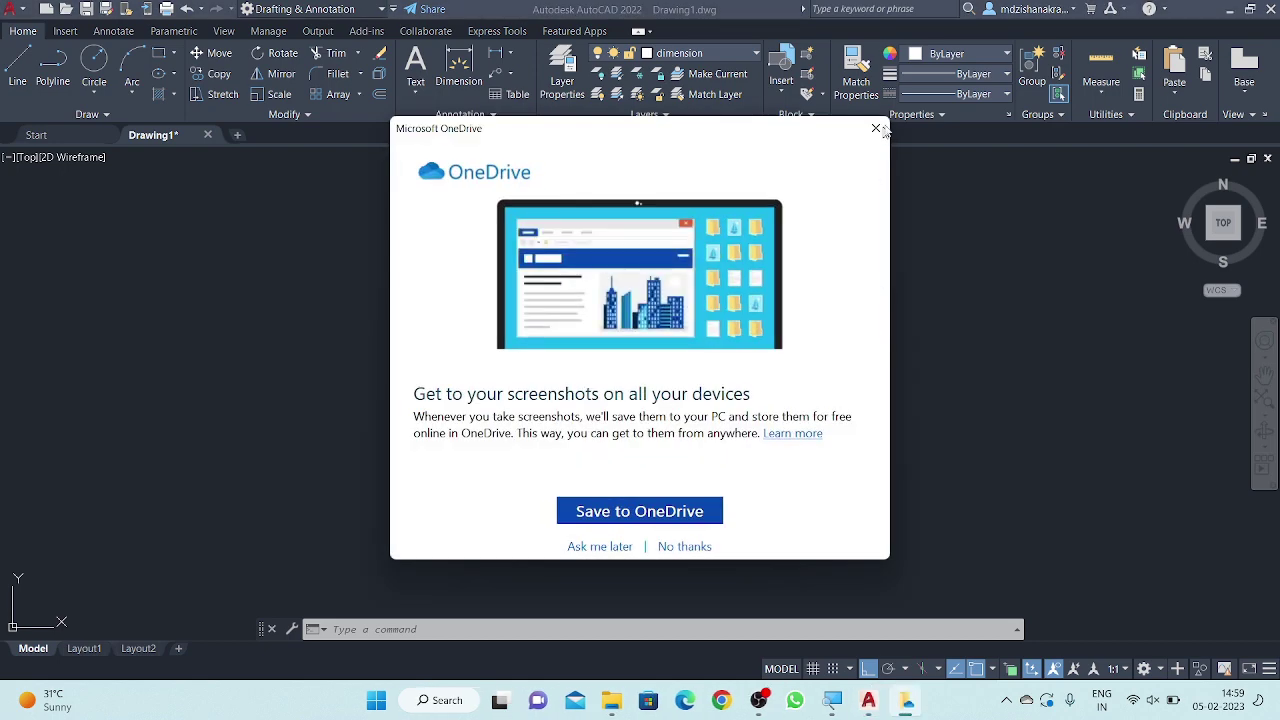
pyautogui.click(877, 129)
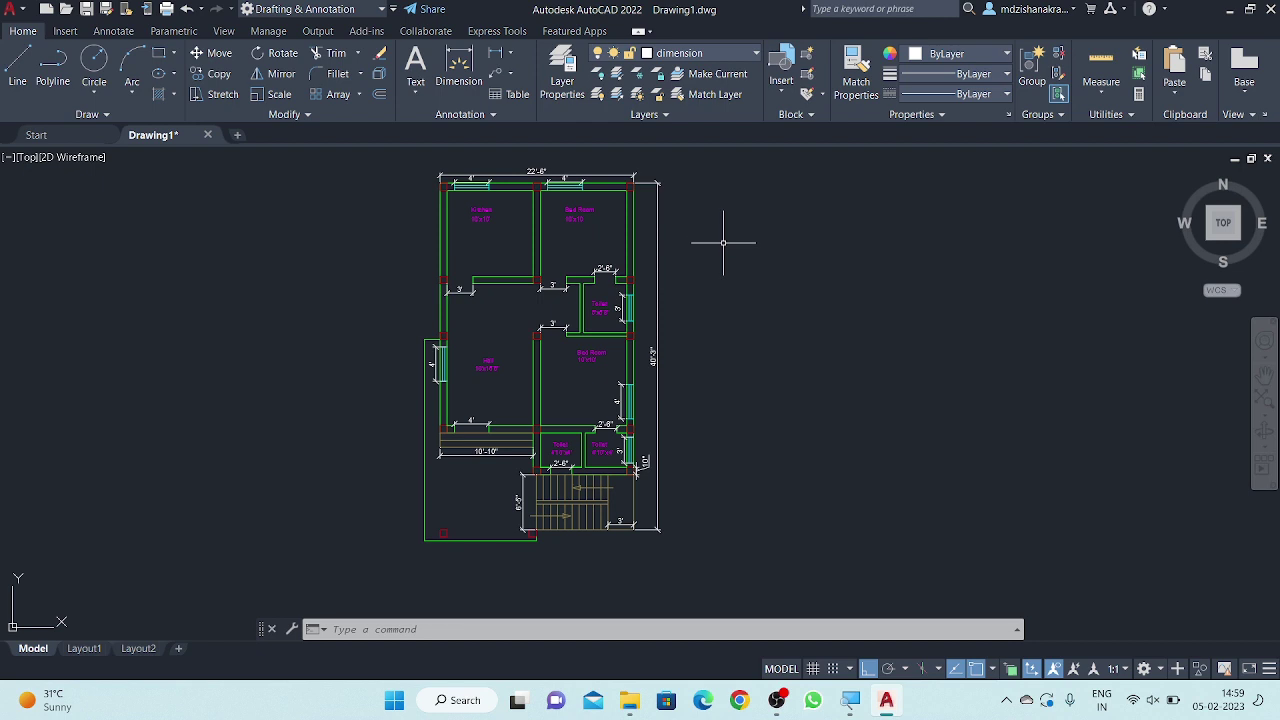
# - Save the drawing to DATA (D:) as 22'x40' 2d dwg
pyautogui.hotkey('ctrl', 's')
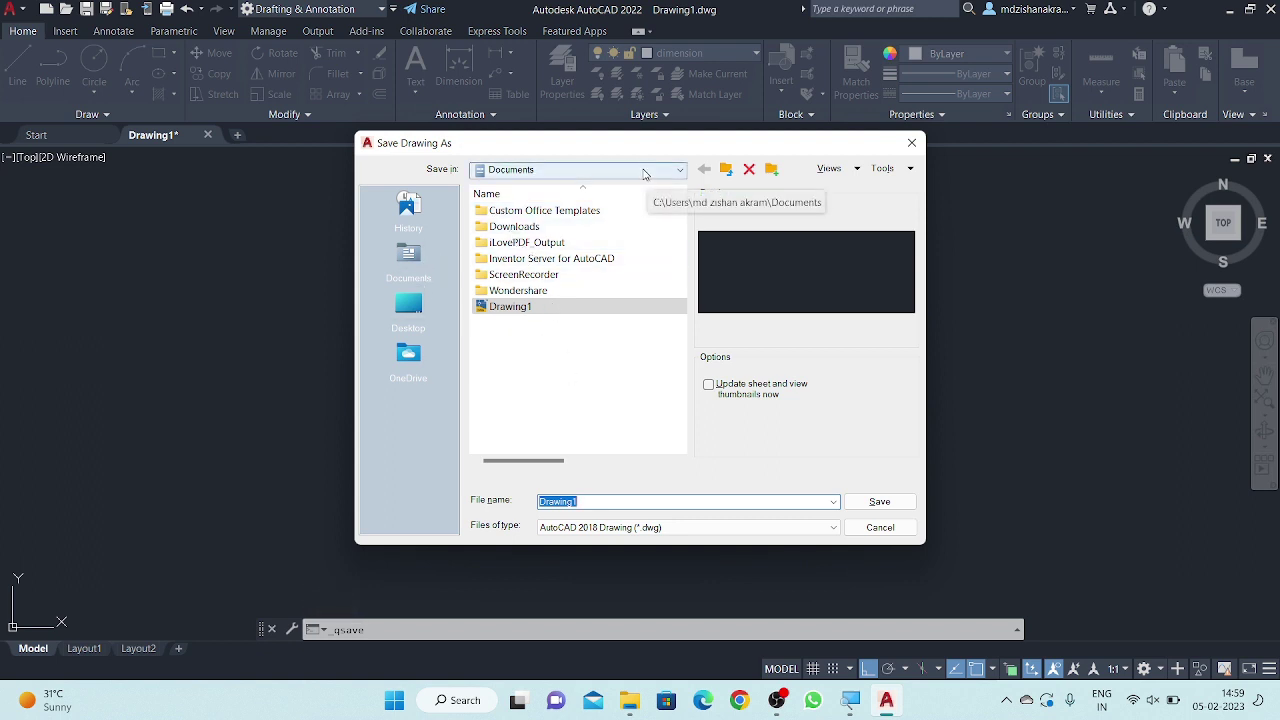
pyautogui.click(640, 174)
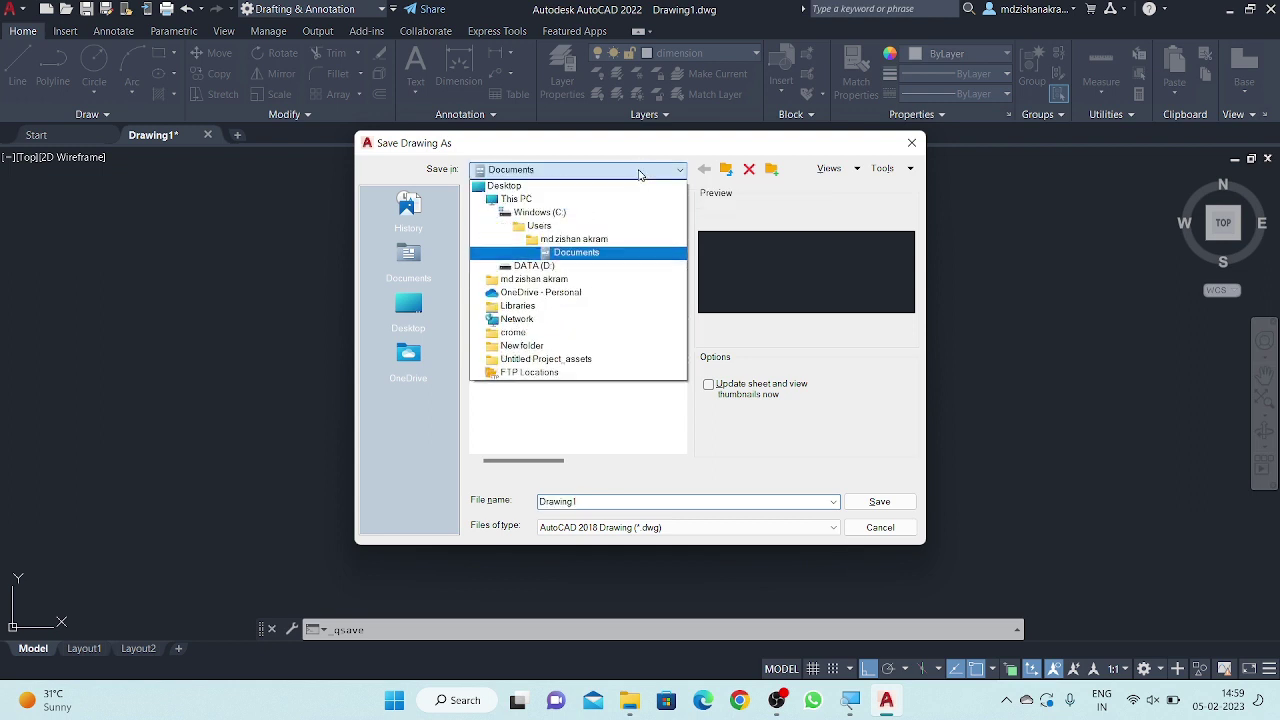
pyautogui.click(564, 206)
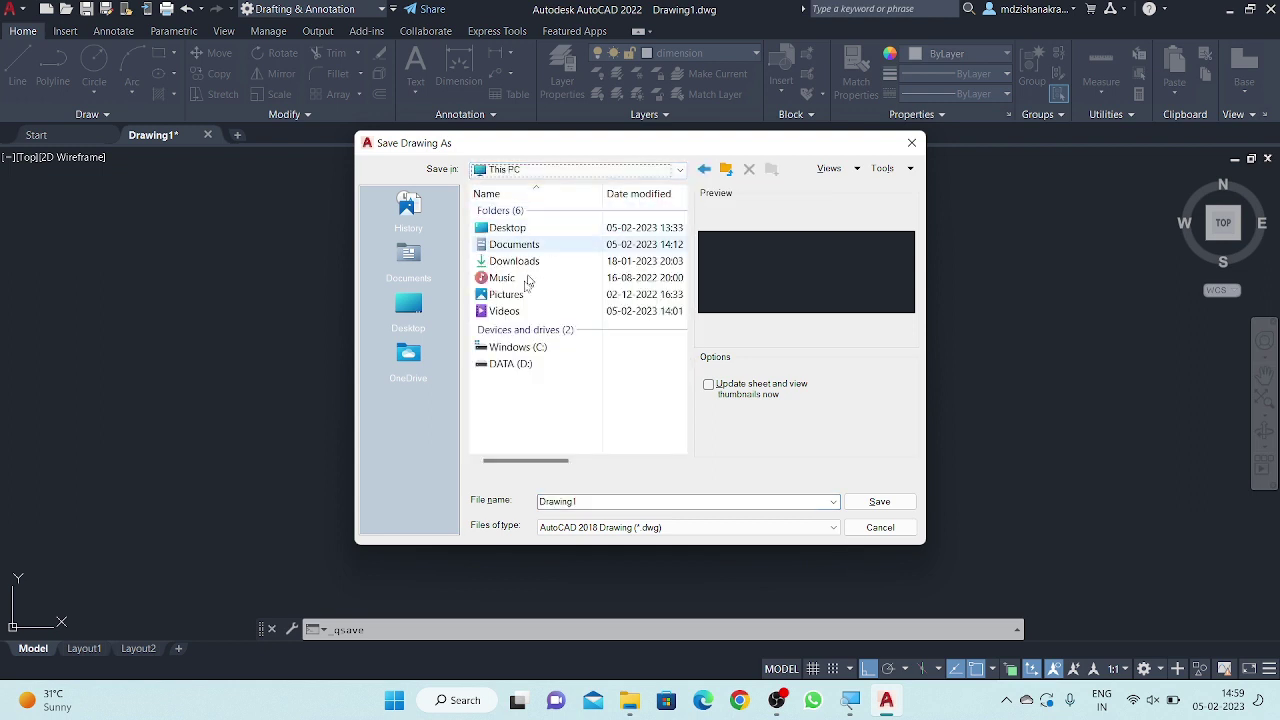
pyautogui.doubleClick(525, 362)
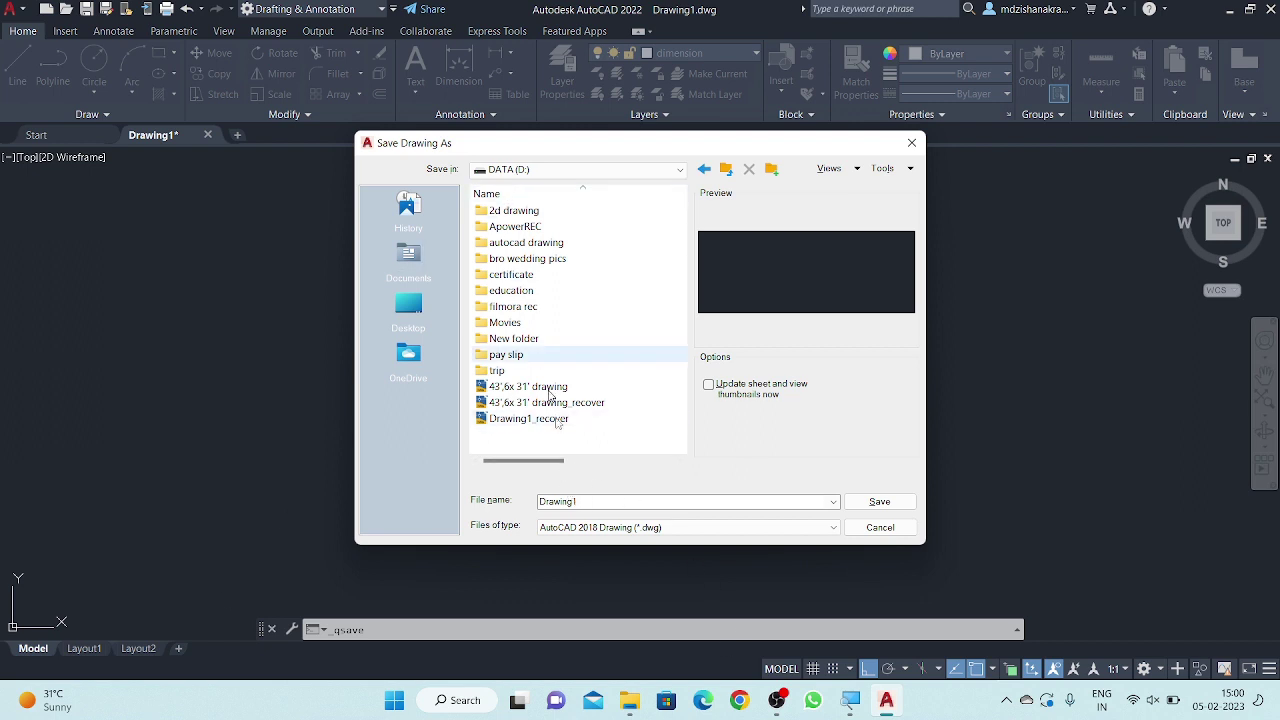
pyautogui.moveTo(582, 503); pyautogui.dragTo(531, 505)
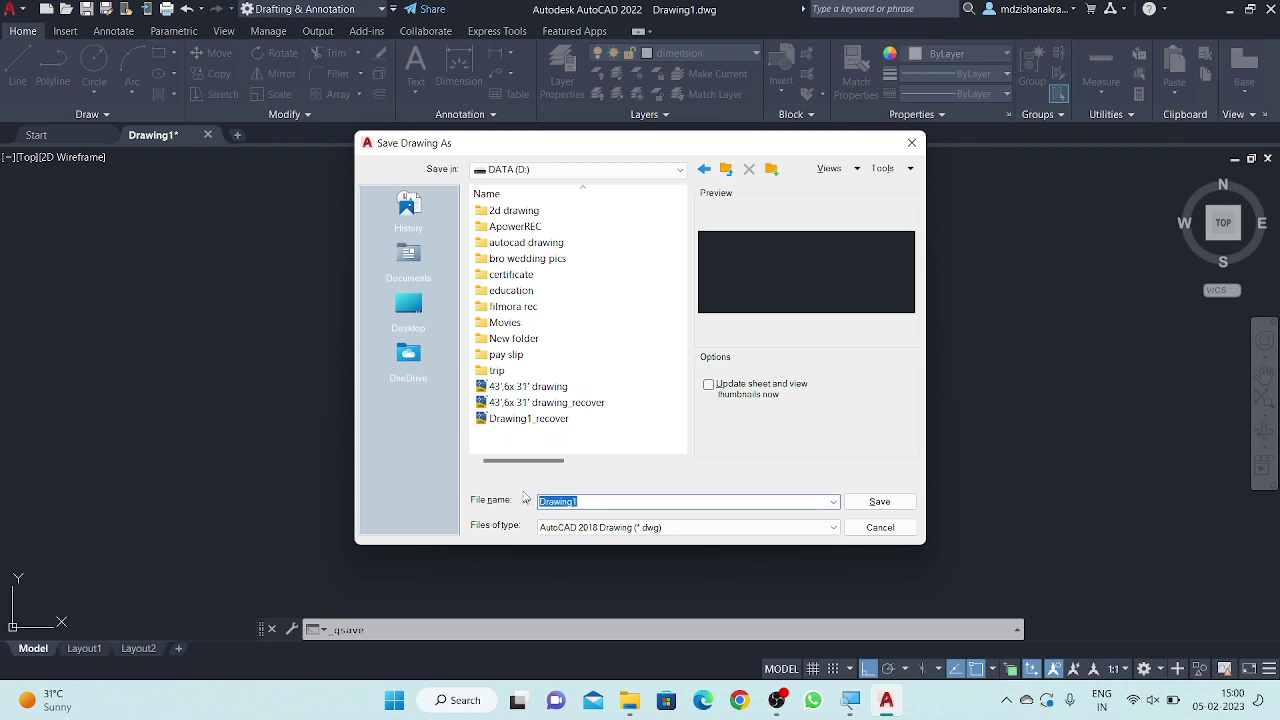
pyautogui.write("22'x40' 2d dwg")
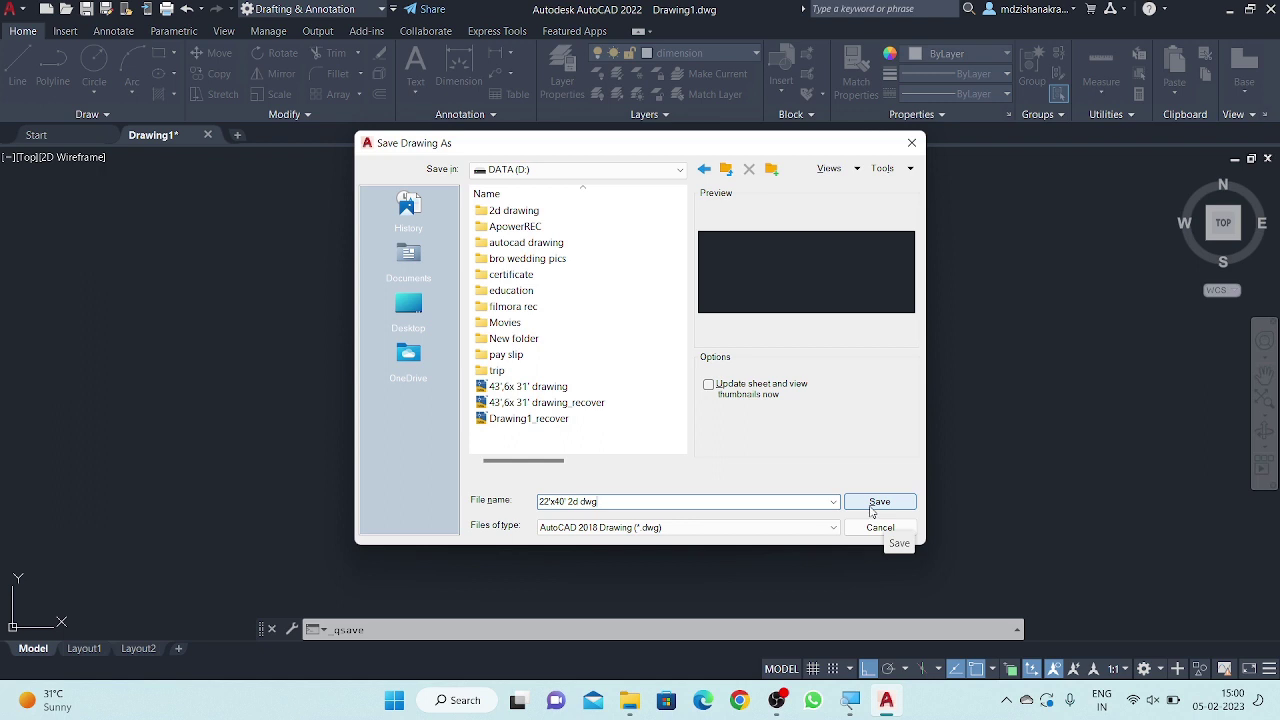
pyautogui.click(872, 508)
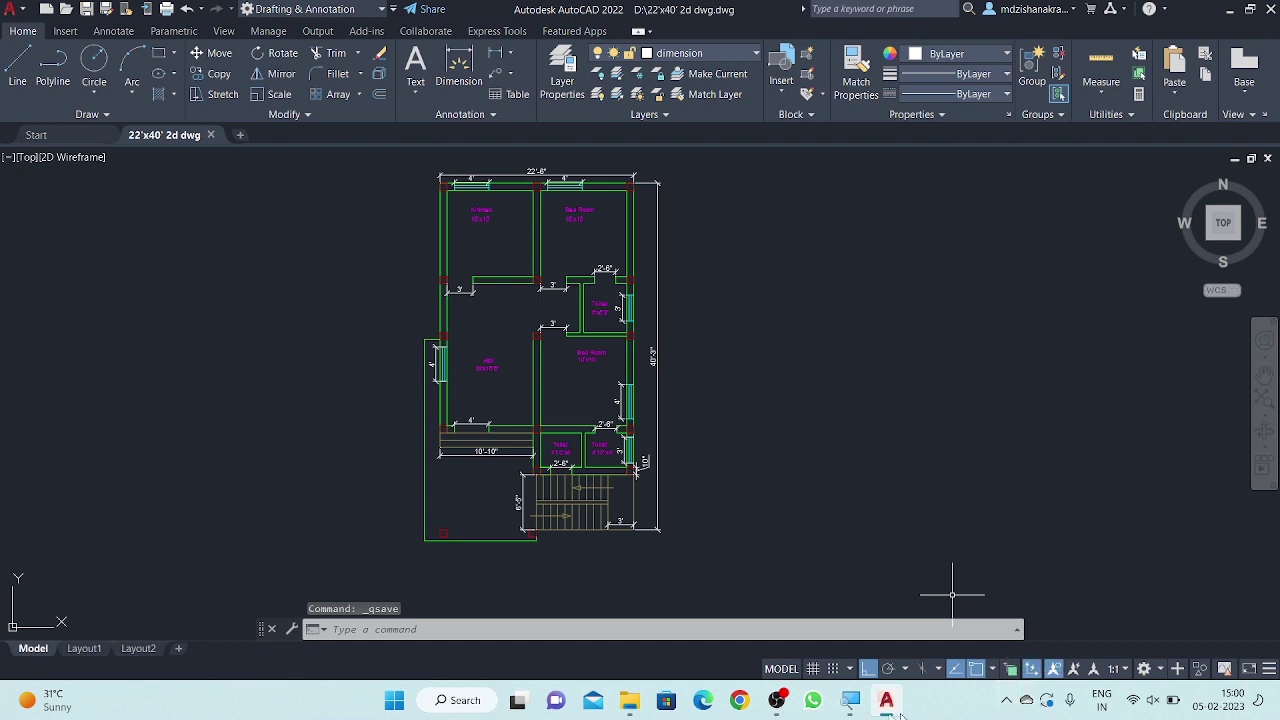
pyautogui.moveTo(850, 700)
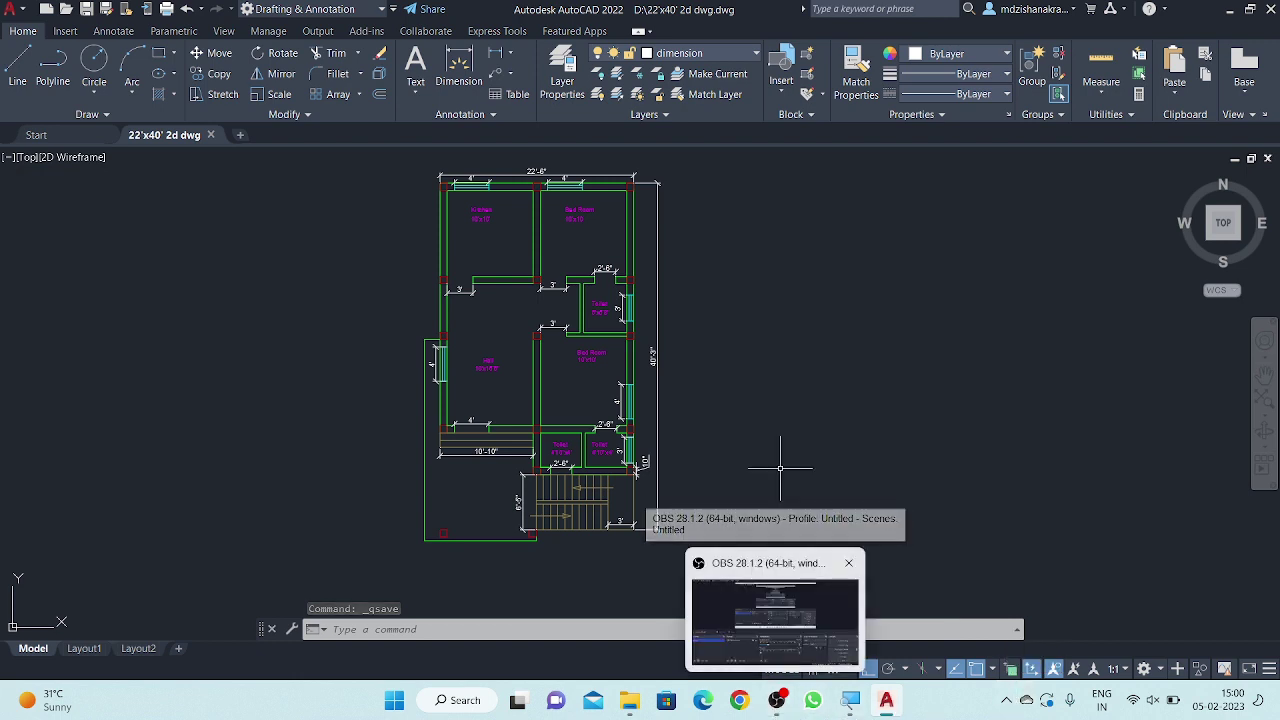
# - Pan and zoom around the finished floor plan, then switch to OBS Studio
pyautogui.scroll(2, 486, 228)
pyautogui.moveTo(490, 230); pyautogui.dragTo(543, 249, button='middle')
pyautogui.scroll(-2, 673, 268)
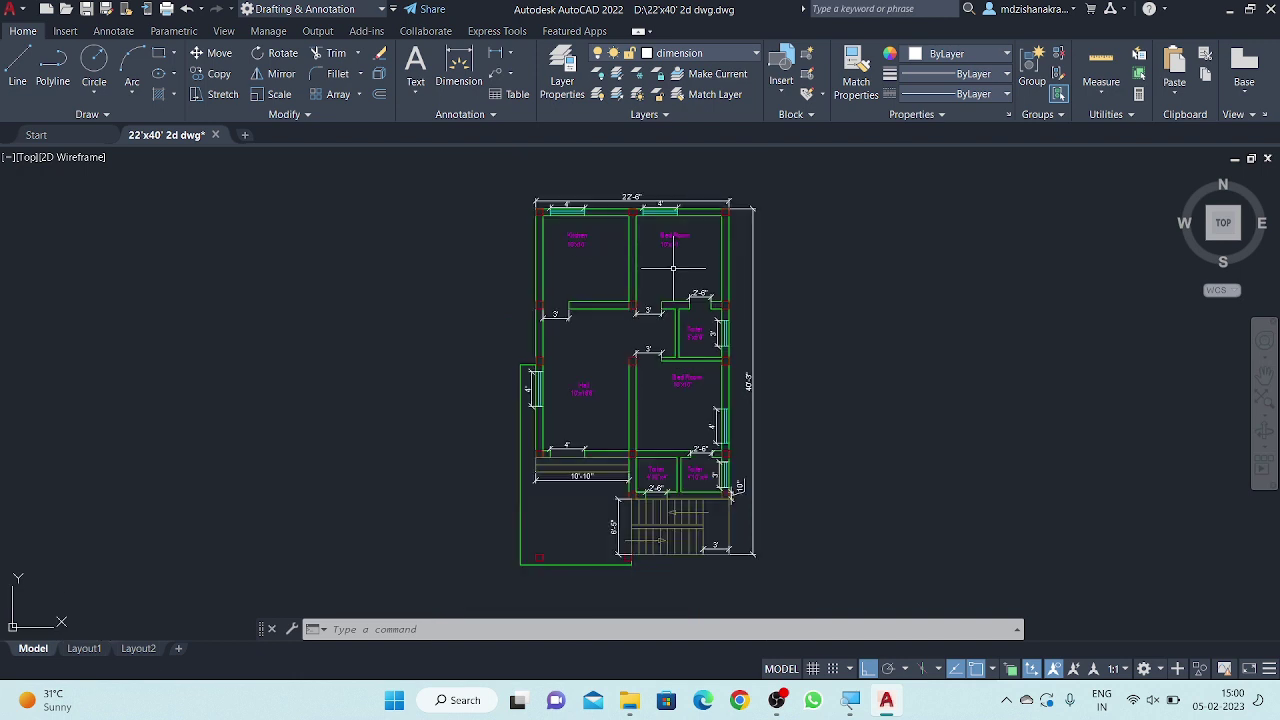
pyautogui.moveTo(673, 268); pyautogui.dragTo(686, 242, button='middle')
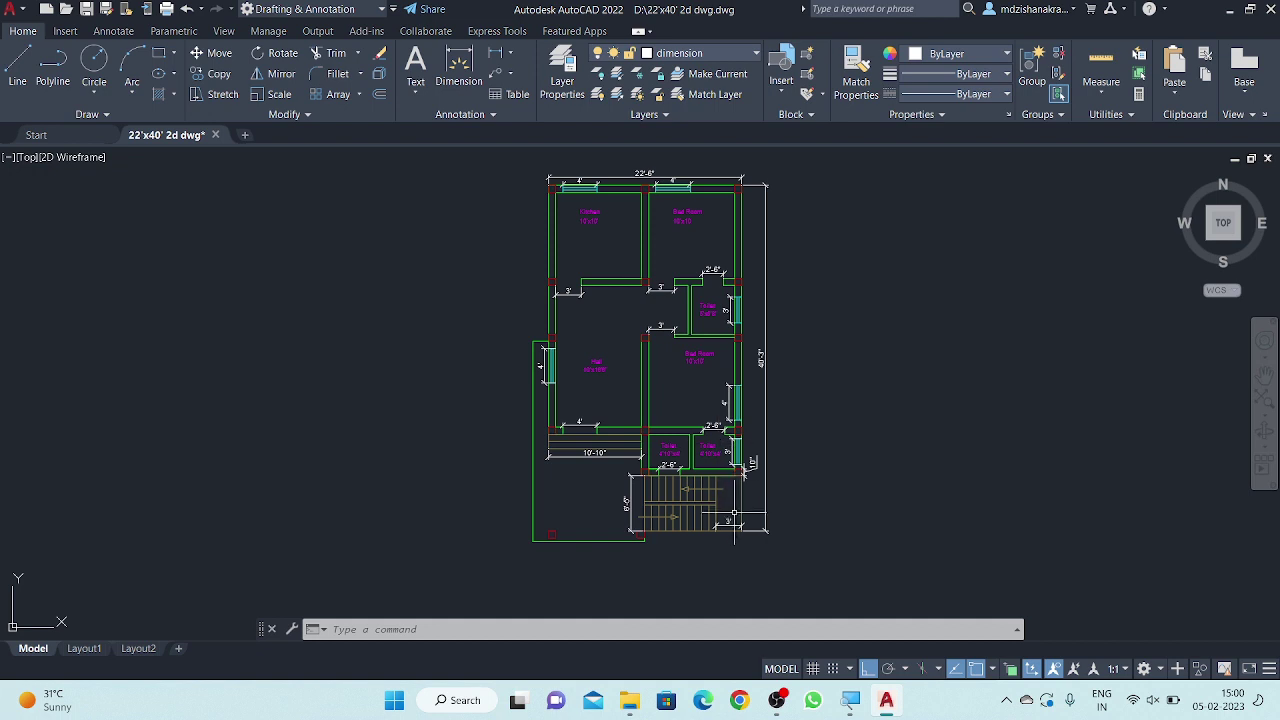
pyautogui.scroll(2, 729, 507)
pyautogui.moveTo(729, 507); pyautogui.dragTo(731, 522, button='middle')
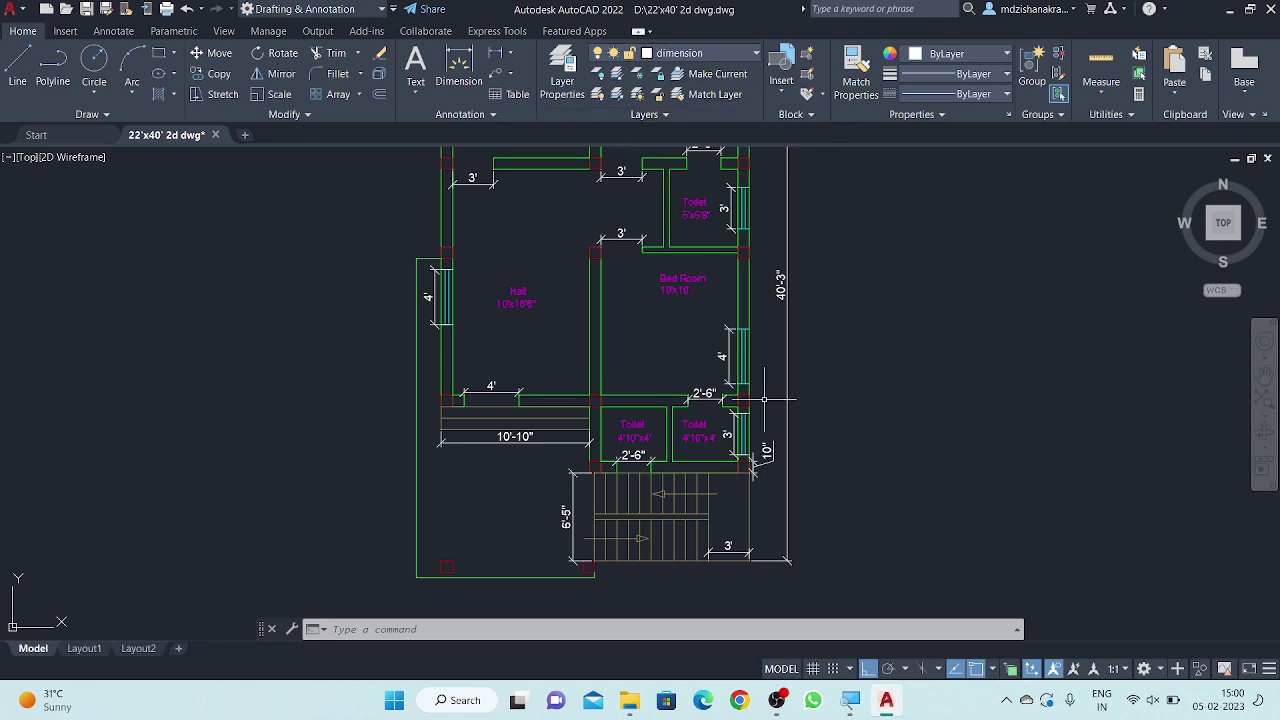
pyautogui.moveTo(835, 366); pyautogui.dragTo(806, 404, button='middle')
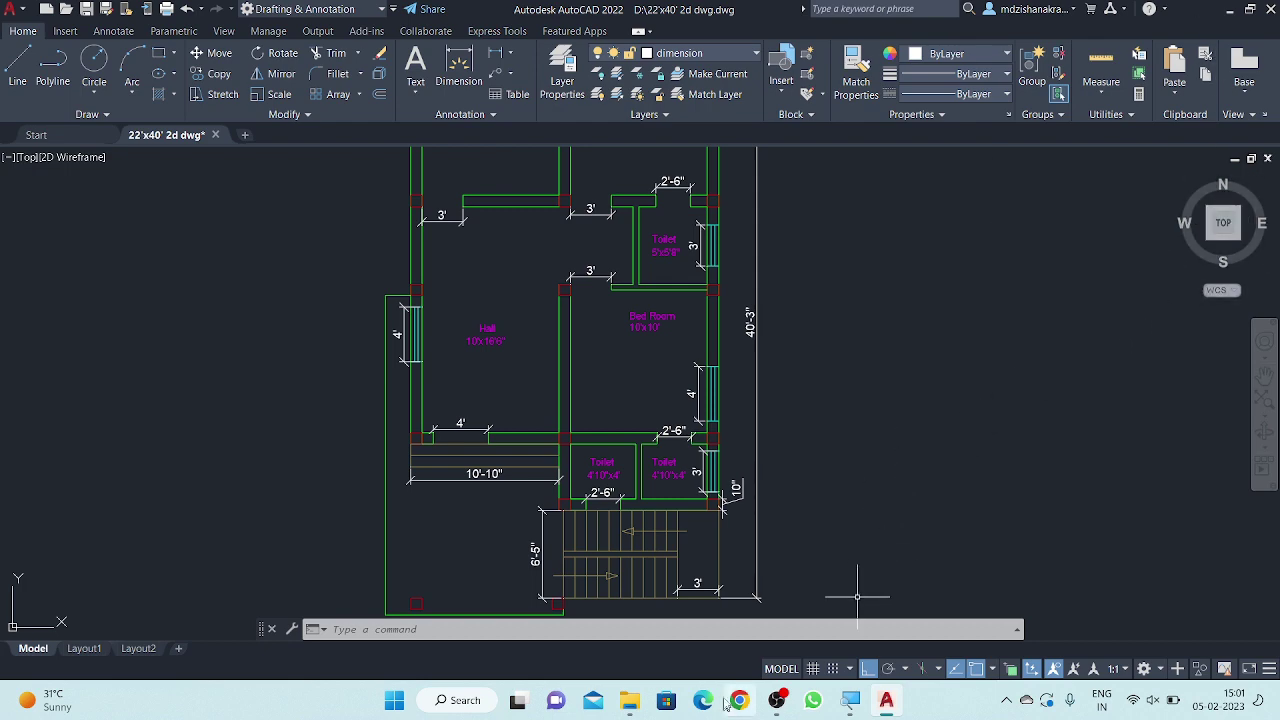
pyautogui.click(777, 700)
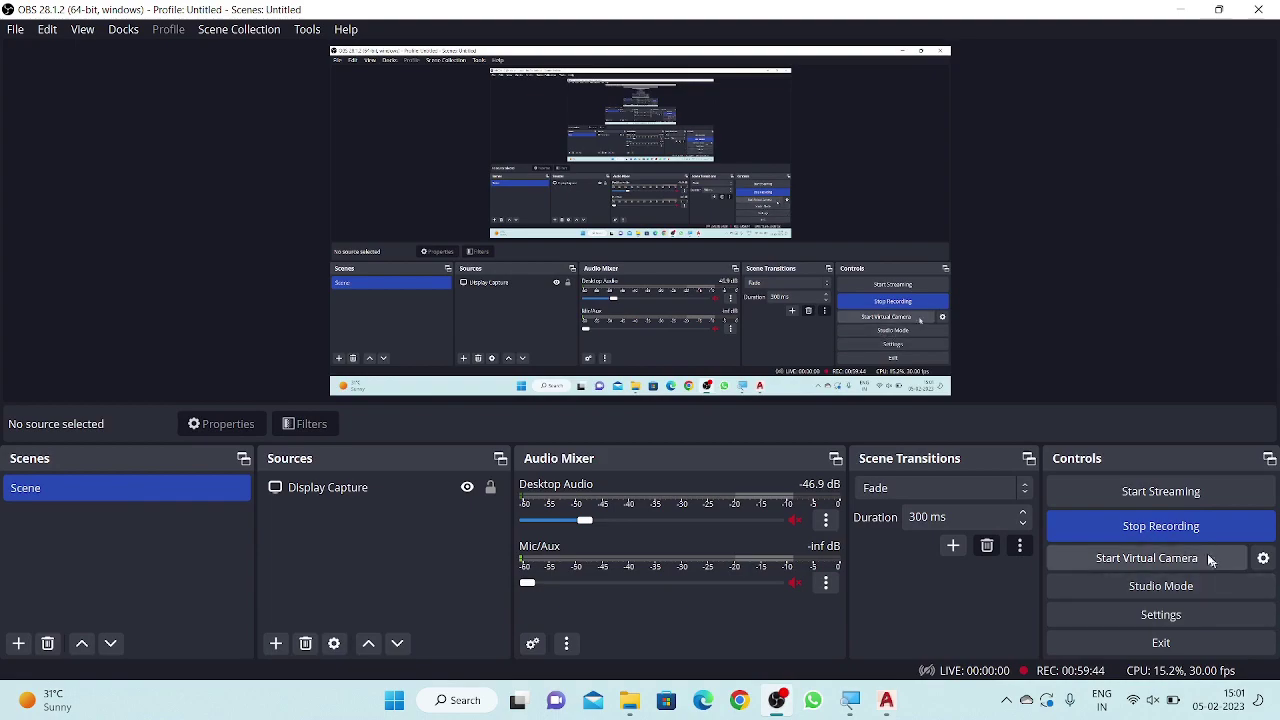